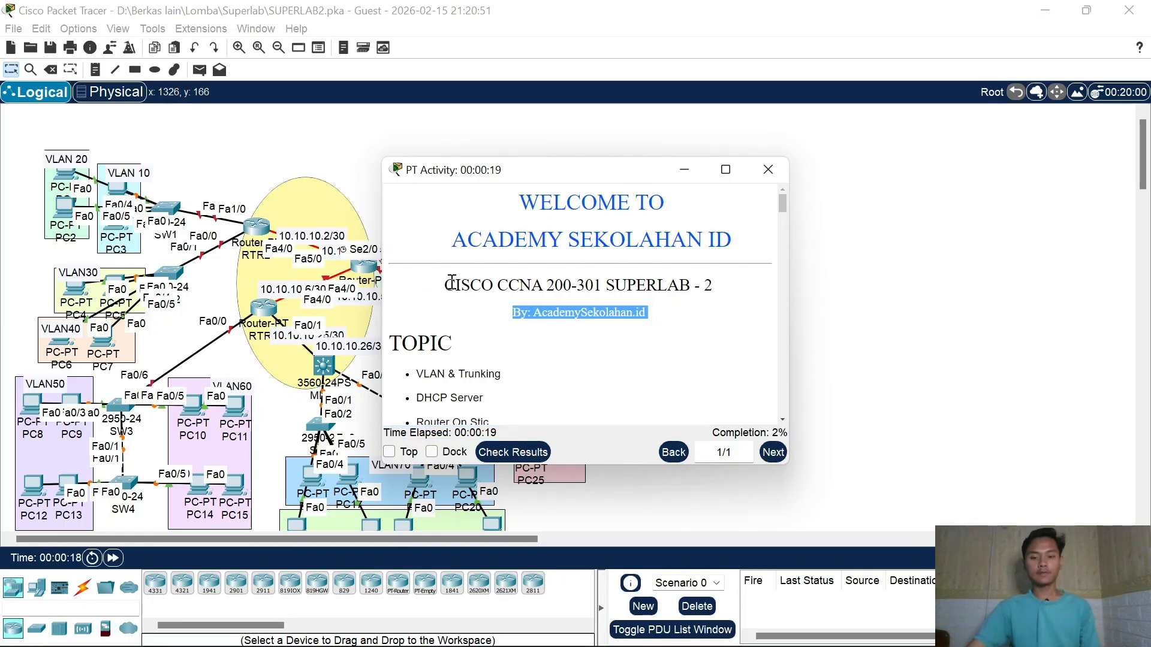
Step: Read the SUPERLAB 2 activity instructions, highlighting the lab title and author line, and scroll down
drag(454, 284, 556, 293)
click(488, 293)
drag(605, 287, 681, 305)
click(682, 297)
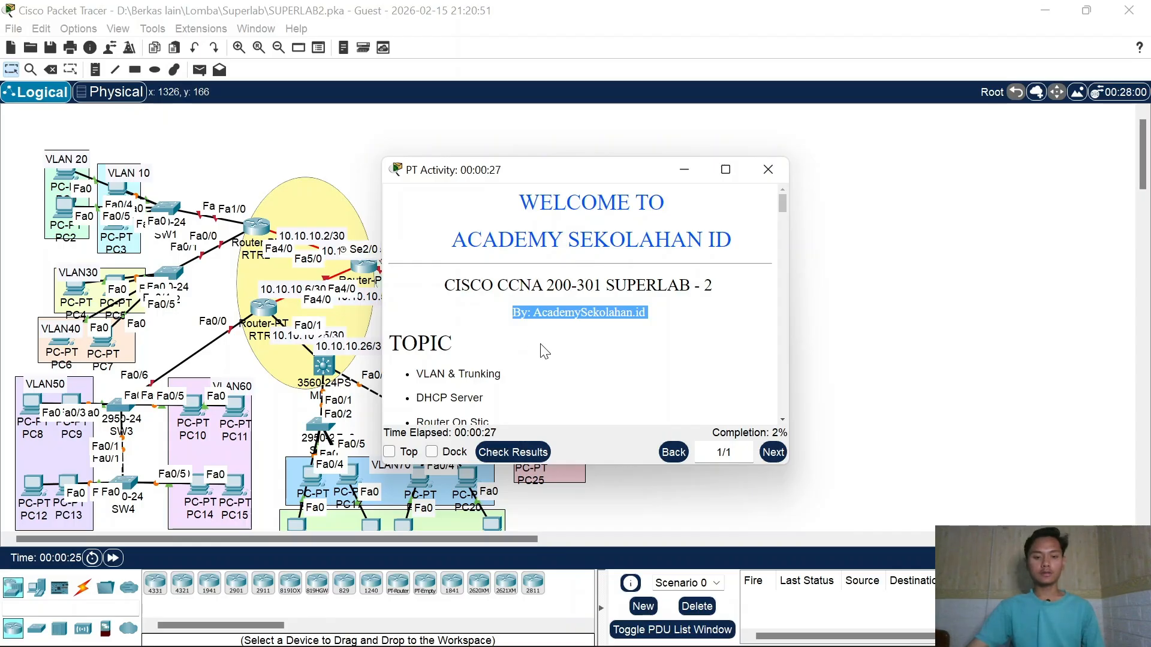
scroll(575, 347, down, 1)
click(434, 454)
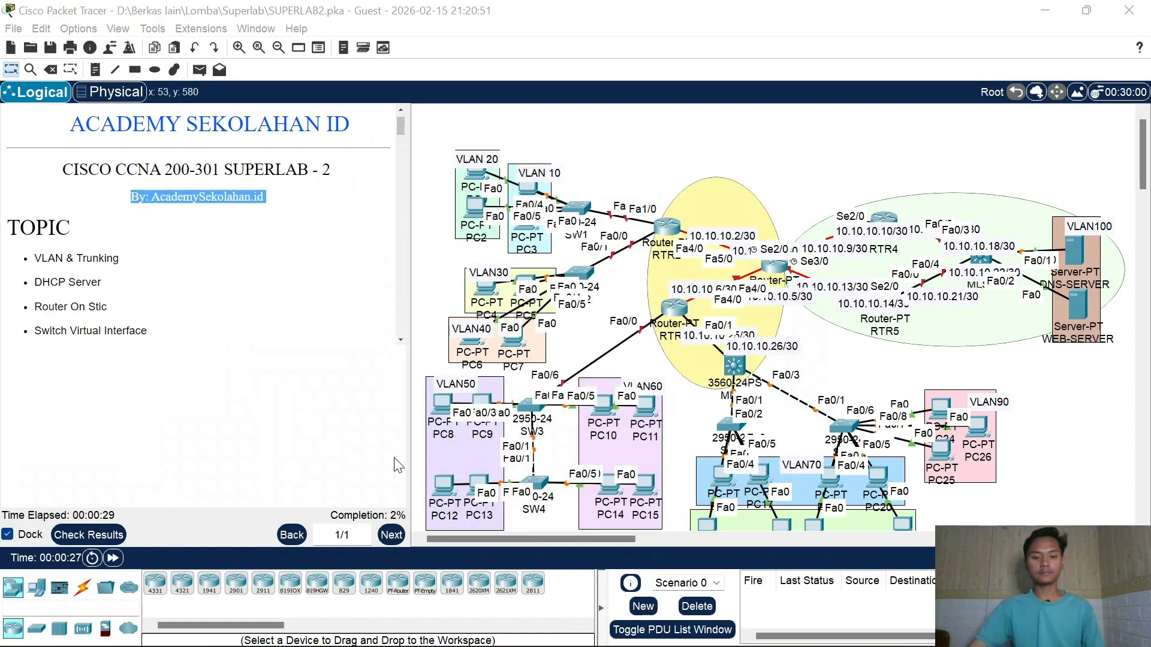
drag(36, 228, 108, 259)
drag(43, 283, 115, 291)
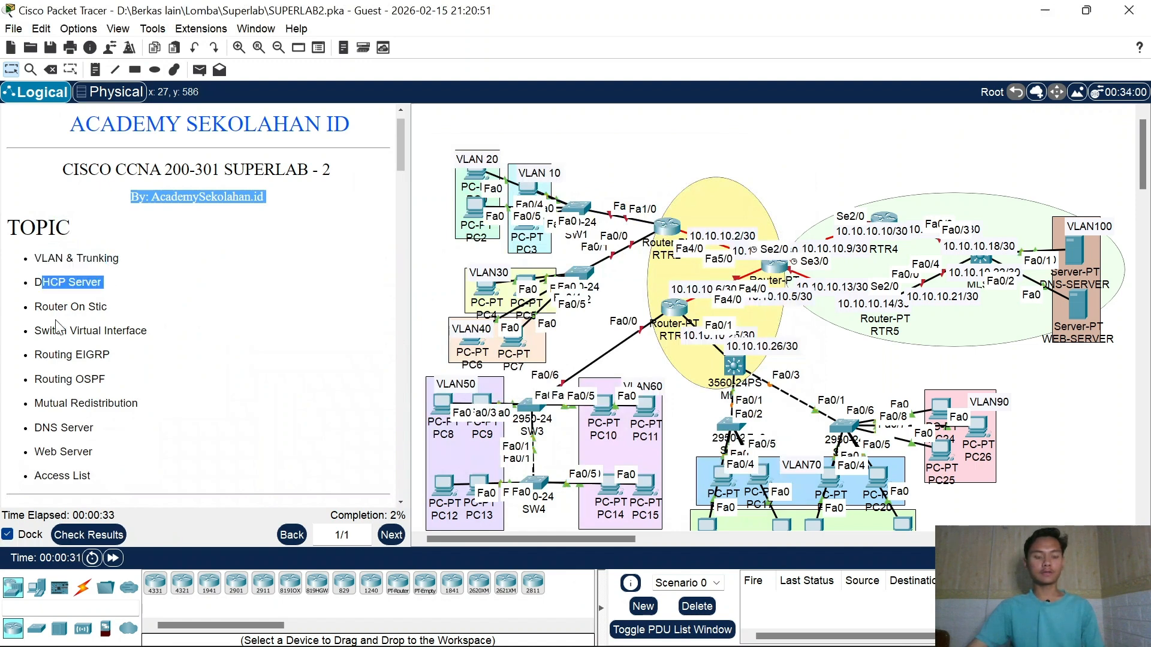
drag(52, 328, 100, 328)
click(68, 325)
drag(49, 355, 125, 366)
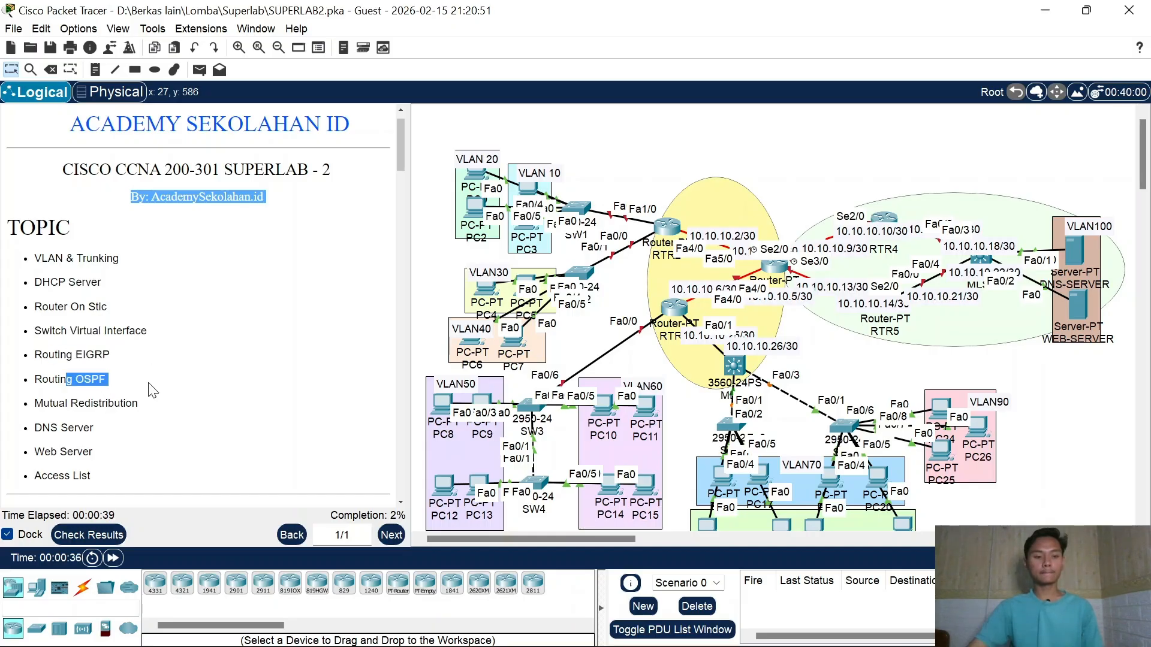
scroll(90, 401, down, 1)
drag(35, 372, 139, 368)
drag(44, 416, 70, 442)
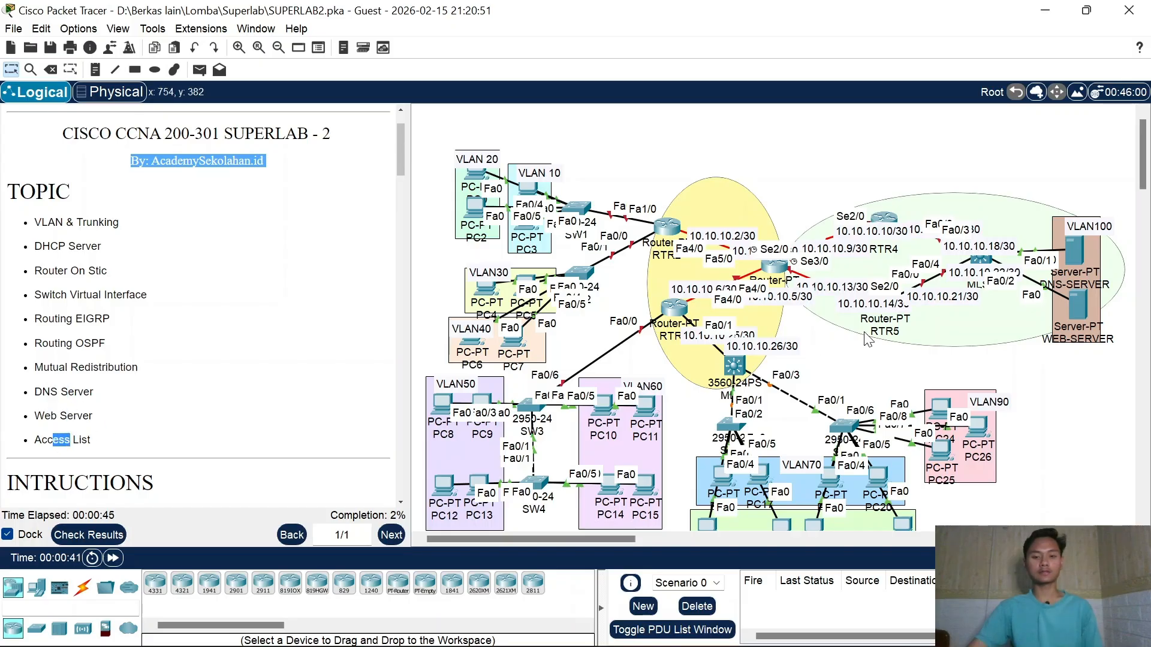
scroll(818, 270, down, 1)
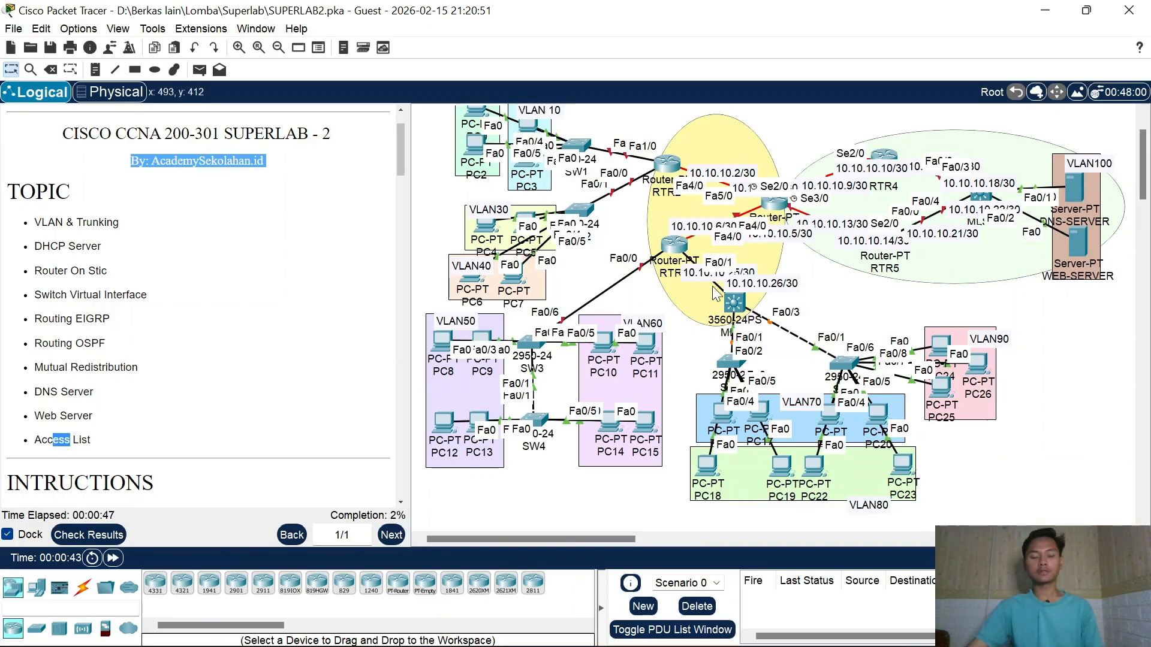
scroll(728, 201, up, 1)
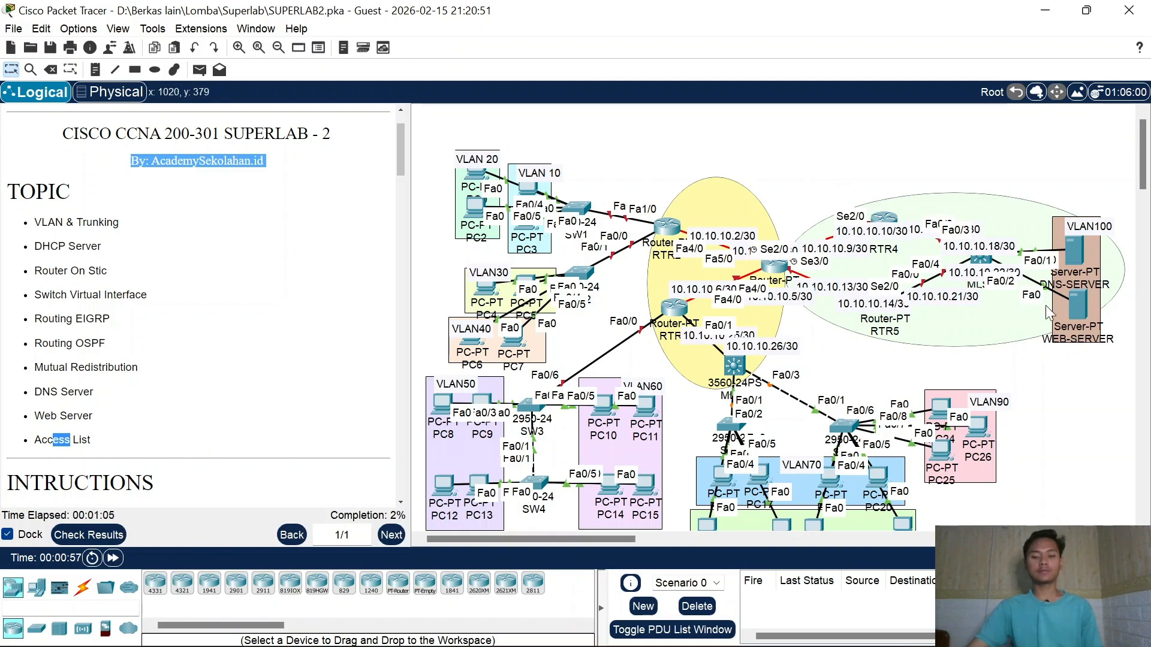
scroll(180, 324, down, 2)
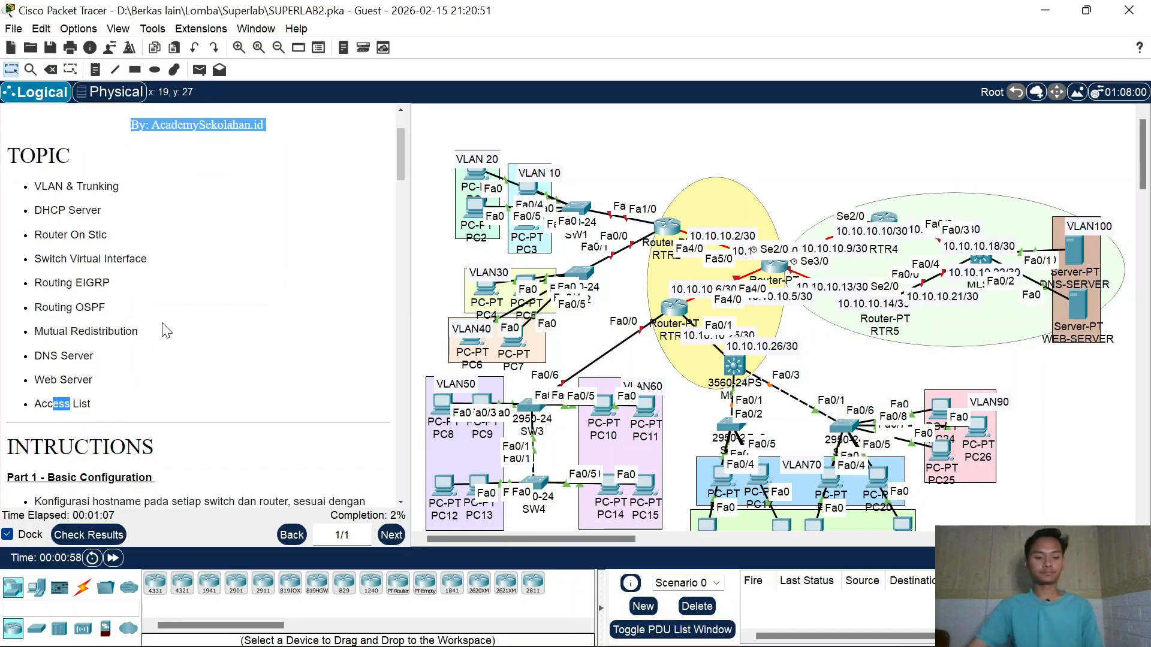
scroll(192, 324, down, 2)
scroll(743, 354, down, 3)
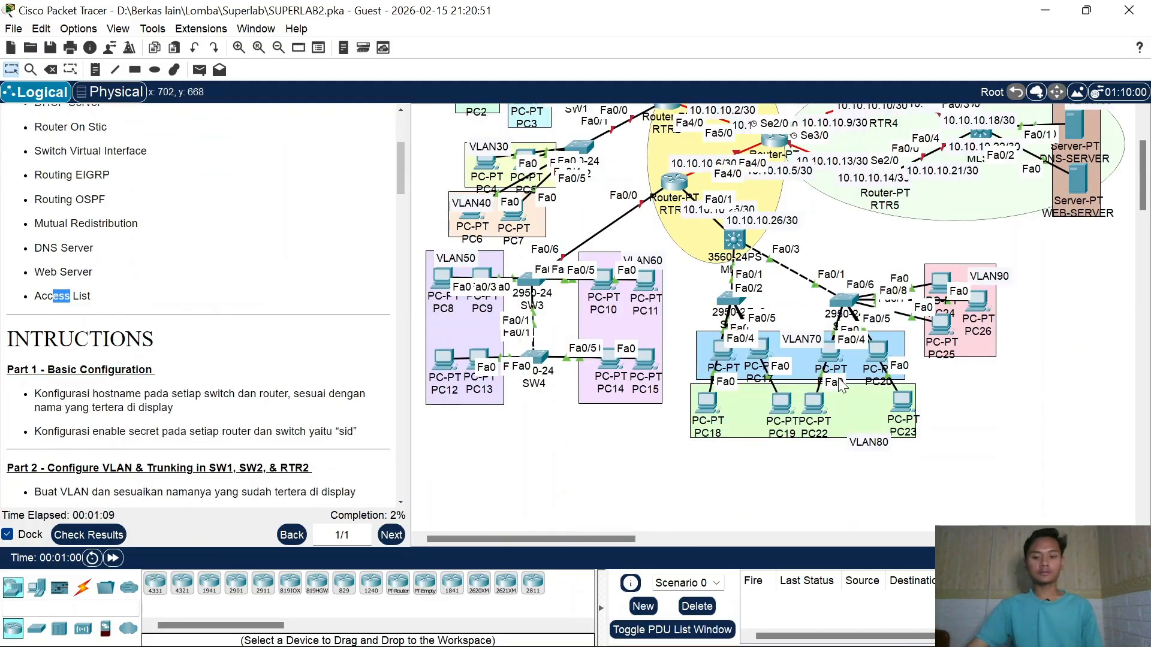
scroll(744, 354, up, 3)
scroll(77, 198, up, 5)
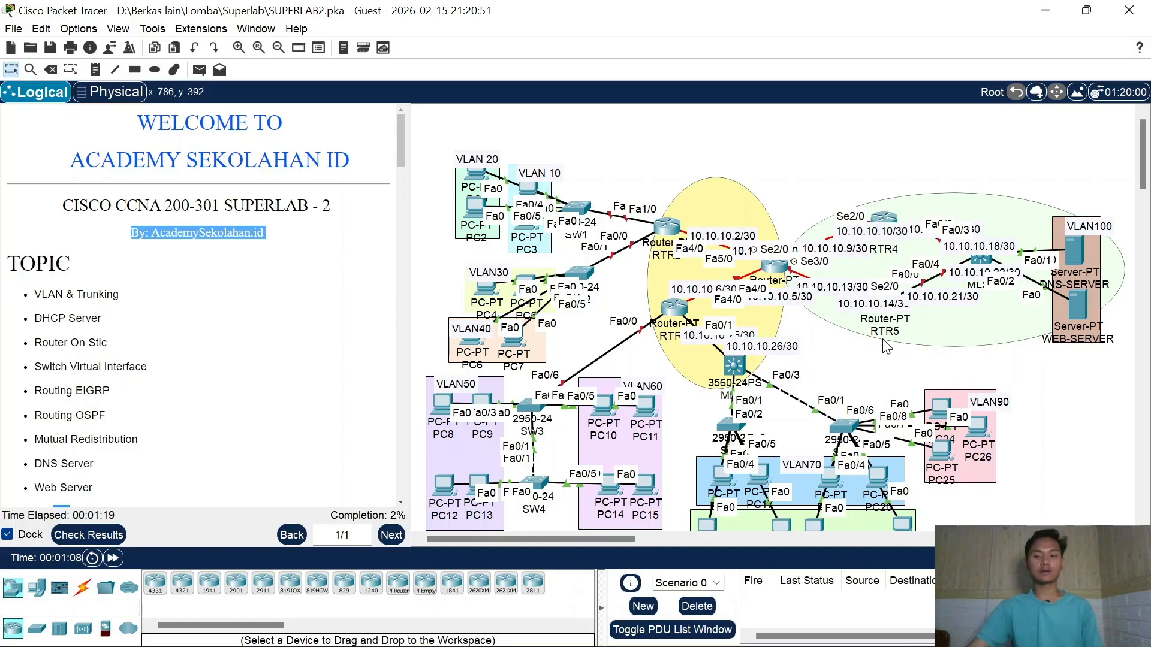
scroll(151, 287, down, 5)
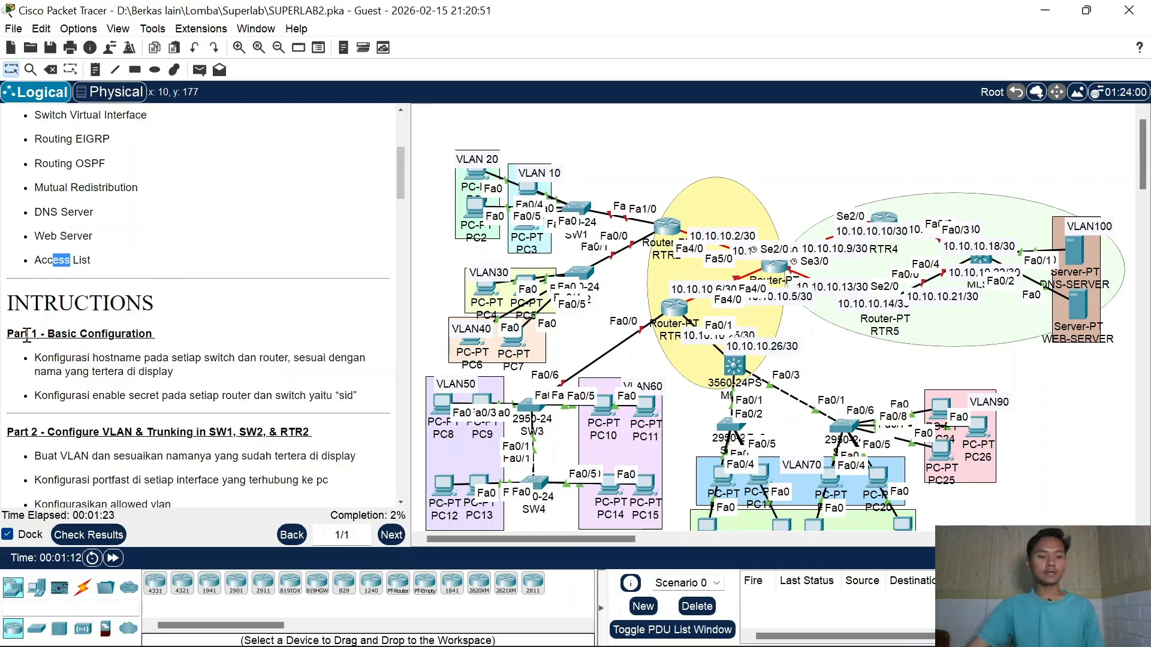
drag(26, 334, 113, 336)
click(39, 332)
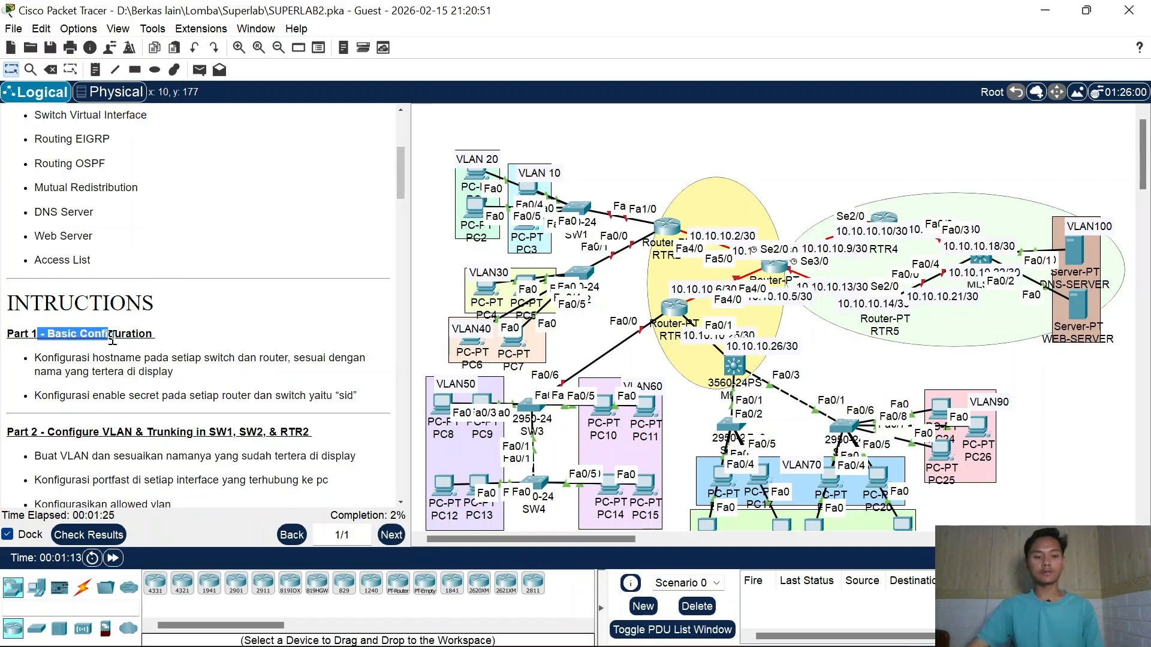
drag(35, 358, 116, 351)
click(74, 362)
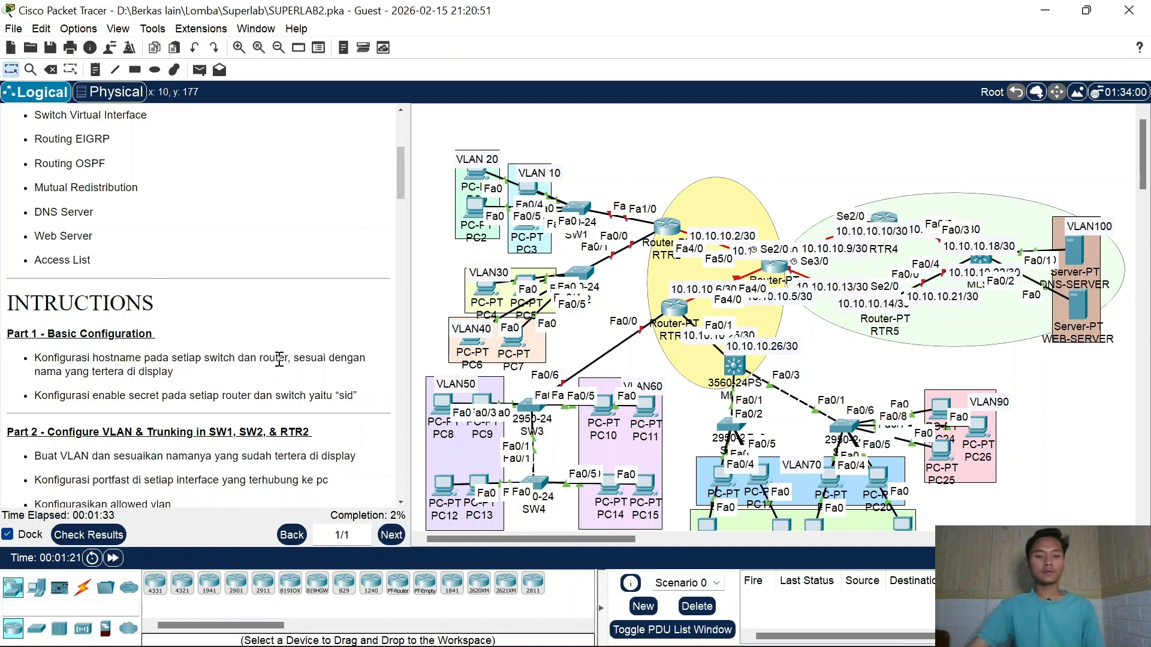
drag(129, 396, 192, 395)
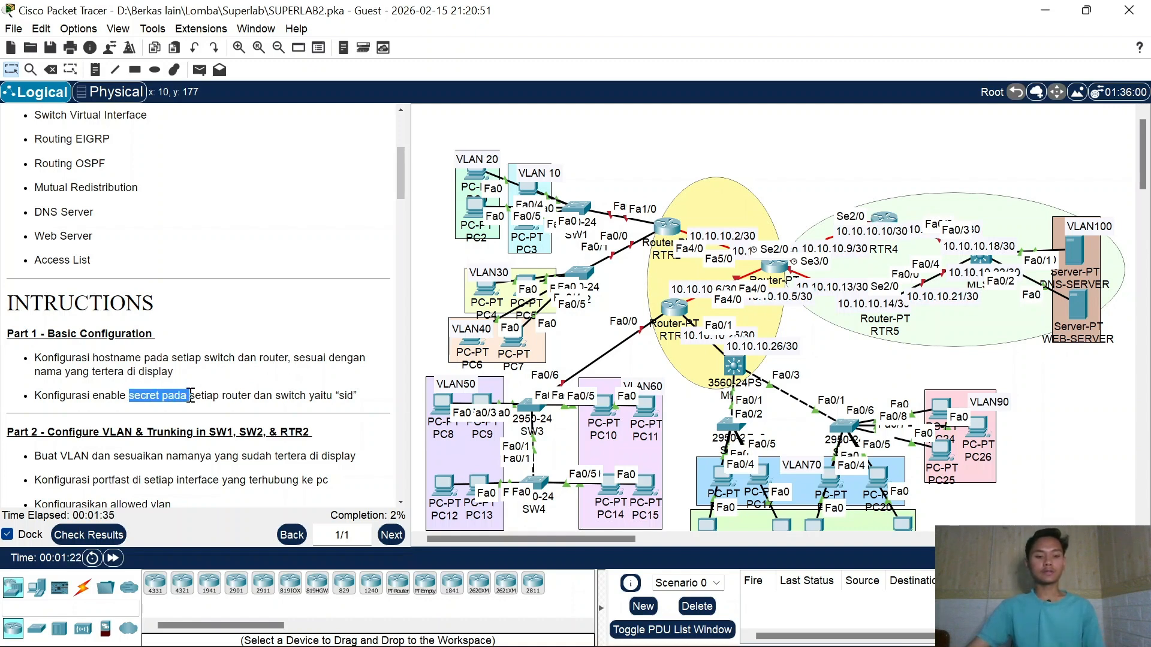
click(193, 396)
drag(333, 398, 361, 397)
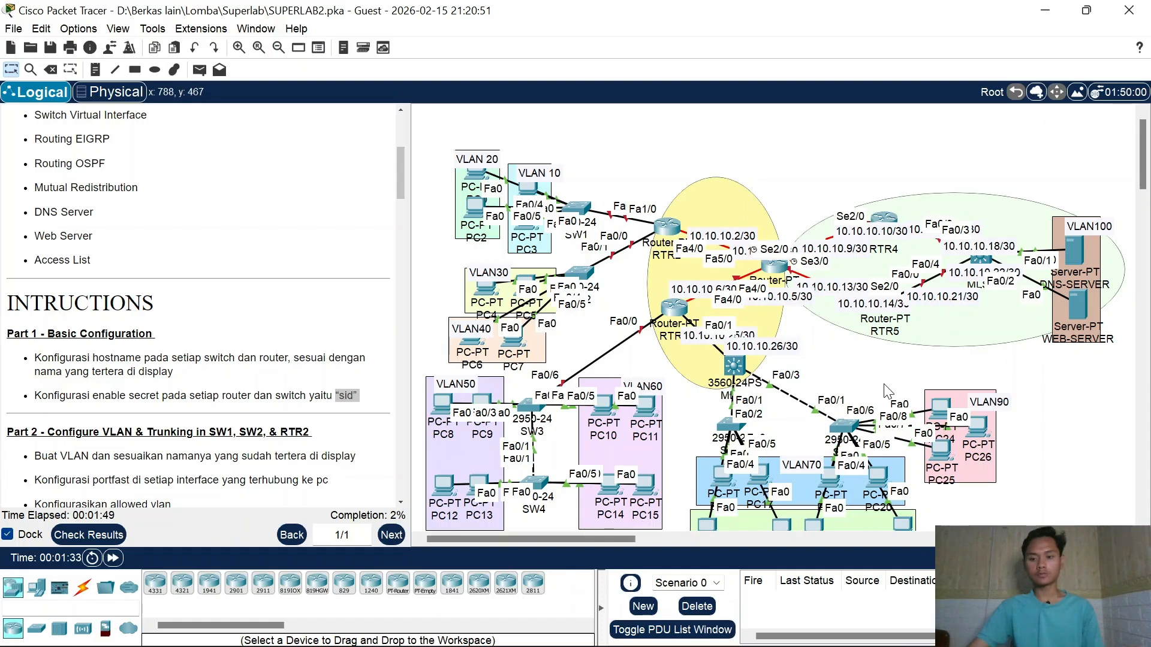
scroll(824, 230, down, 1)
scroll(671, 252, up, 1)
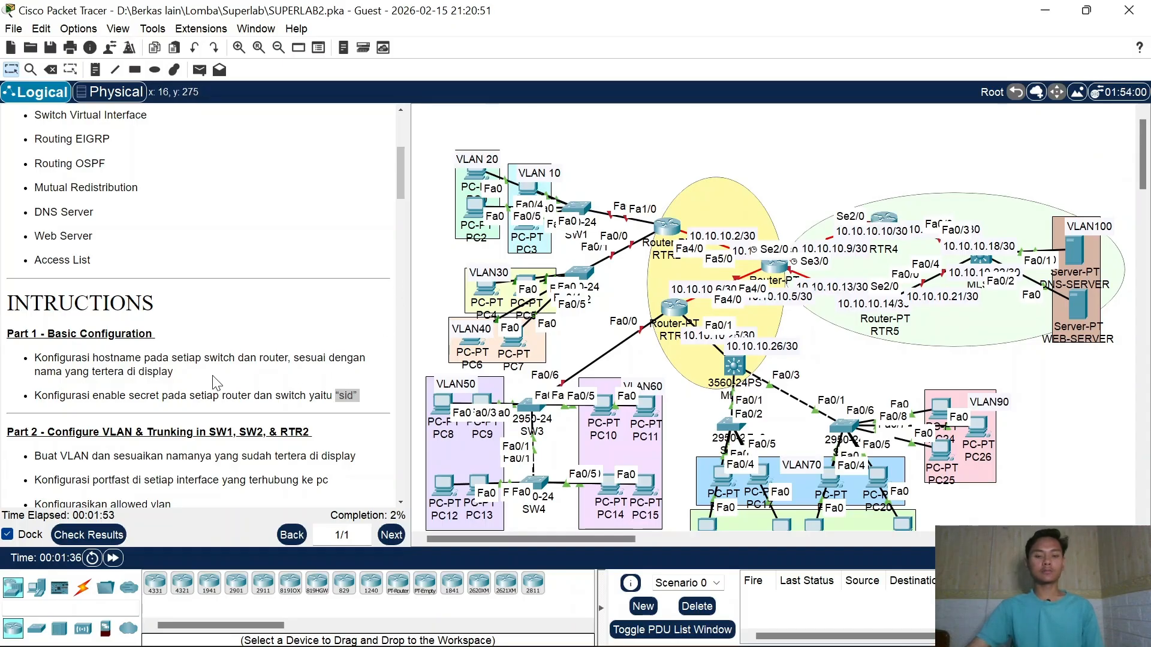
Step: Set switch SW1's hostname to SW1 and configure the required enable secret via its CLI
click(575, 210)
click(526, 53)
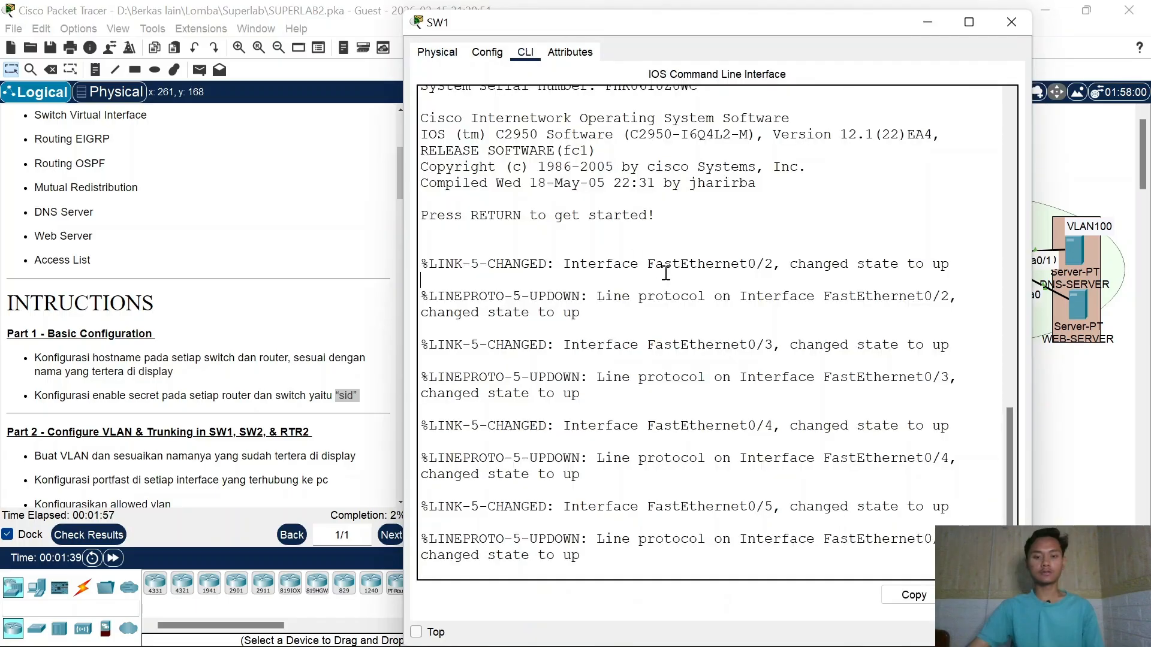
key(Return)
text(en)
key(Return)
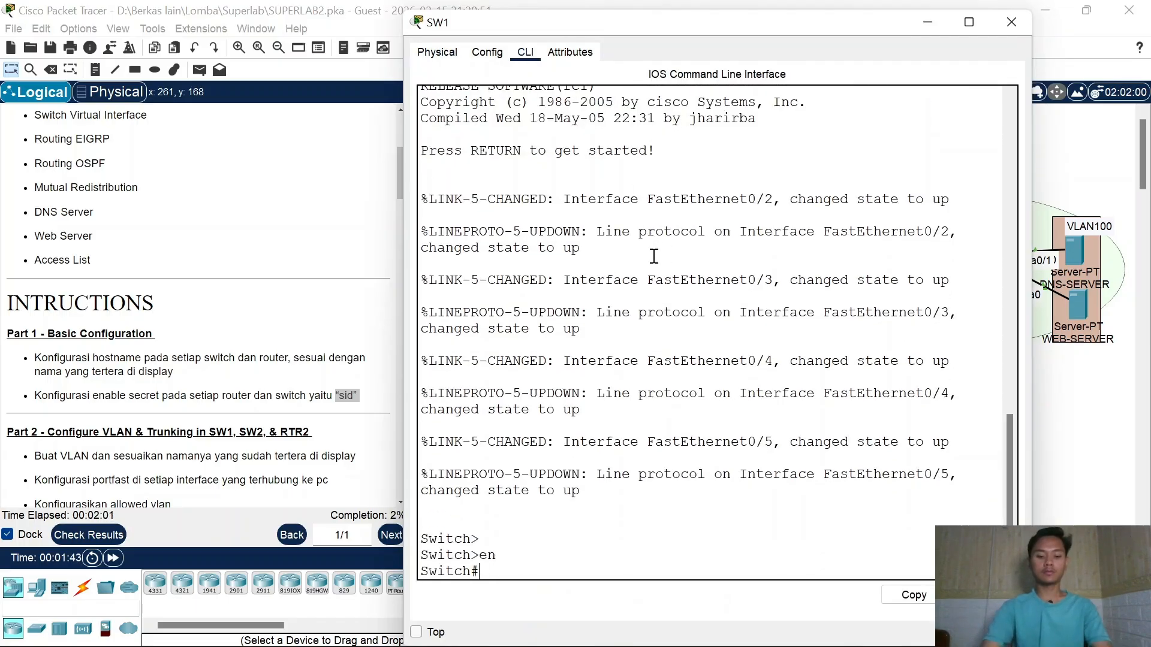
text(conf t)
key(Return)
text(ho)
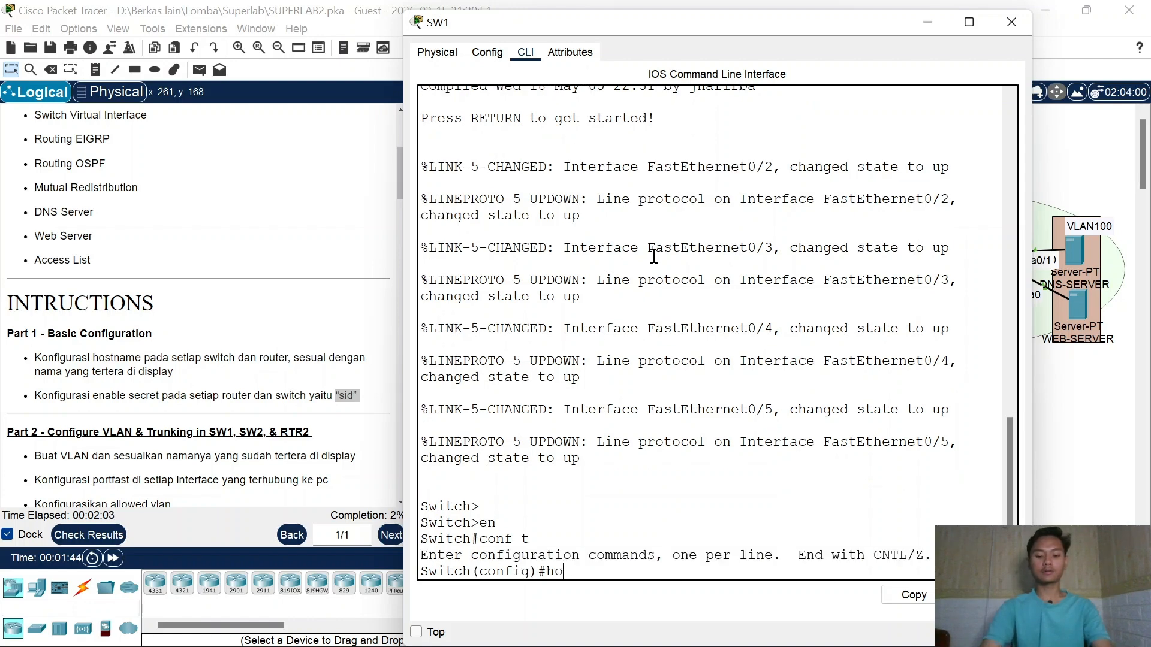
text(st SW1)
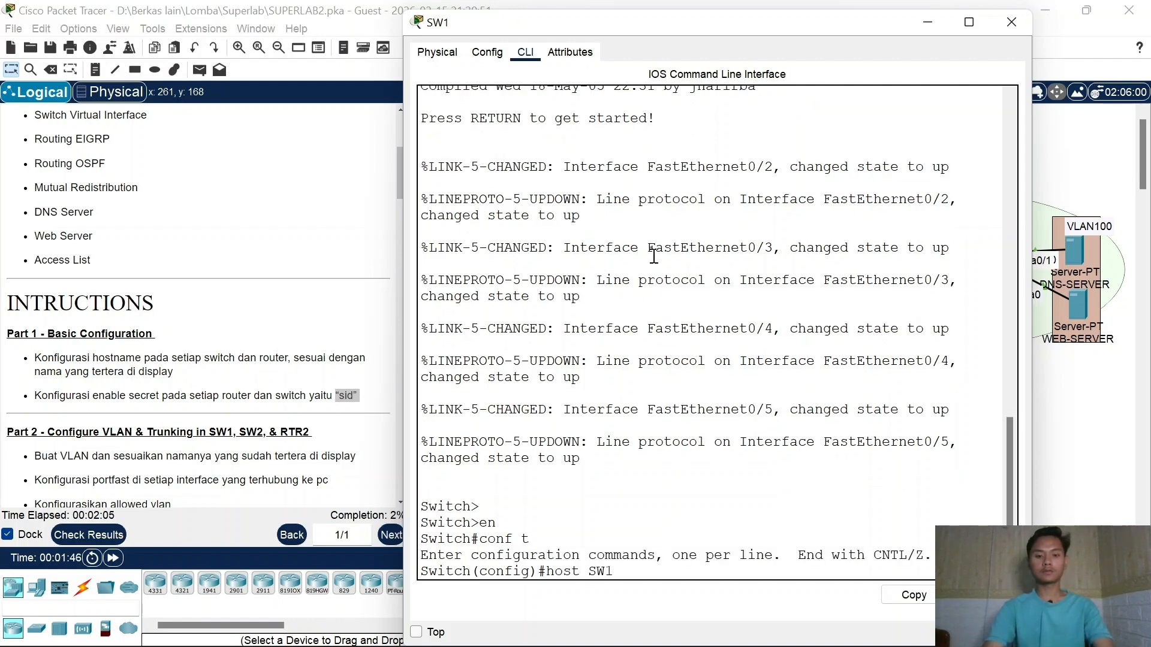
key(Return)
text(ena)
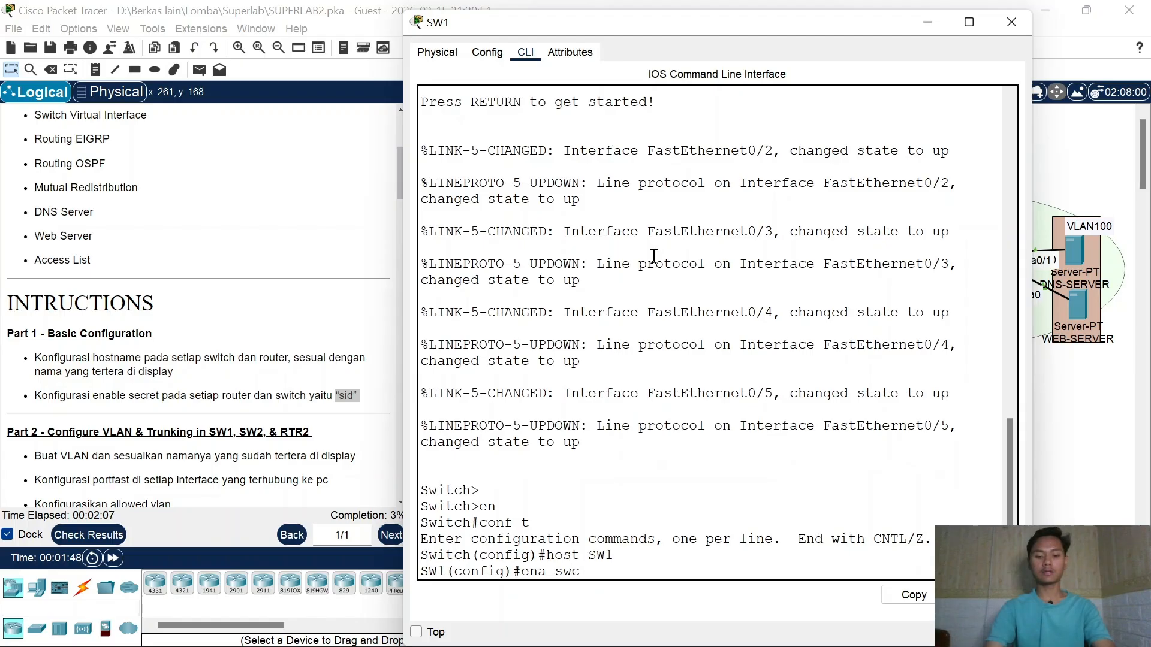
text( sec sid)
key(Return)
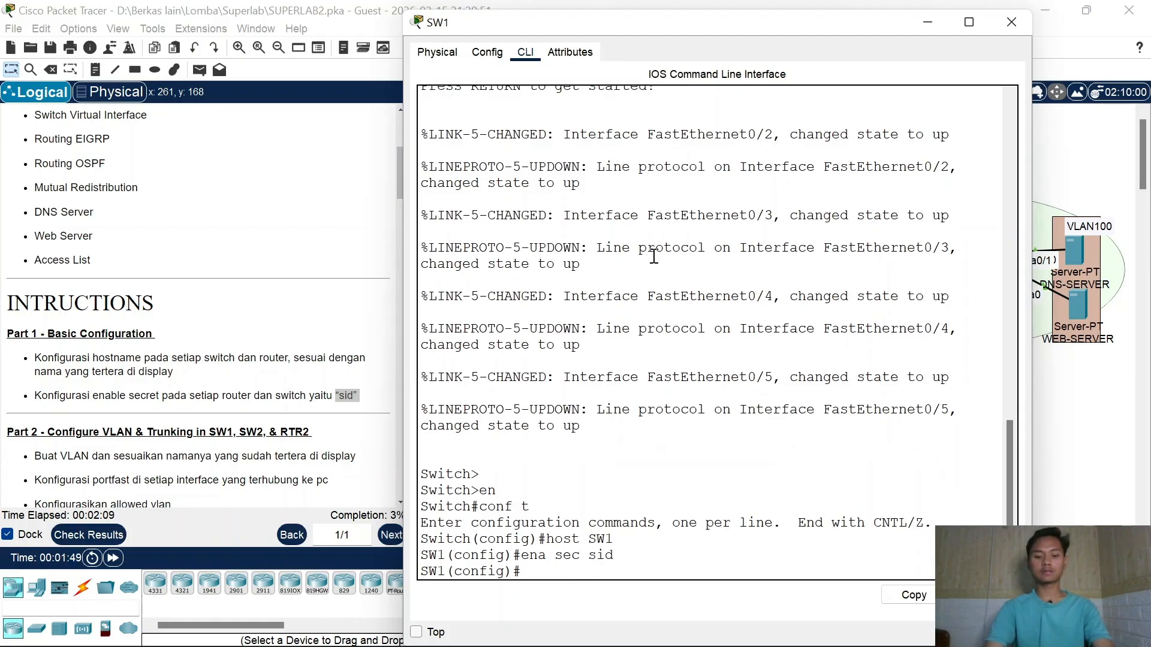
click(1011, 21)
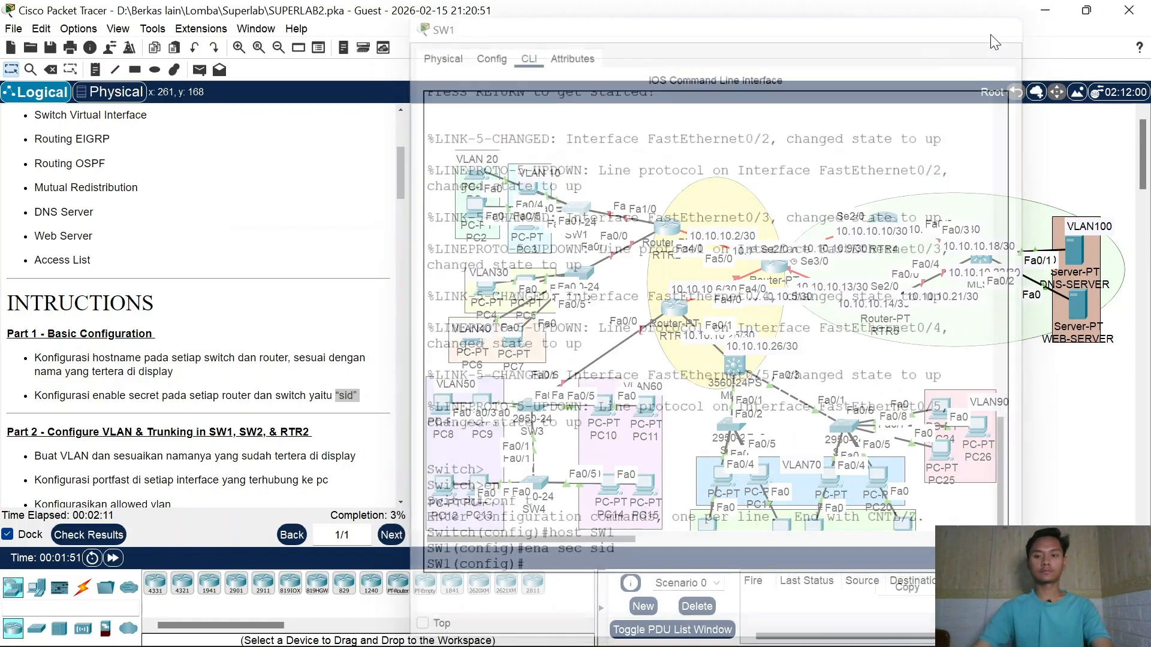
Step: Set the second switch's hostname to SW2 and configure the same enable secret
click(569, 289)
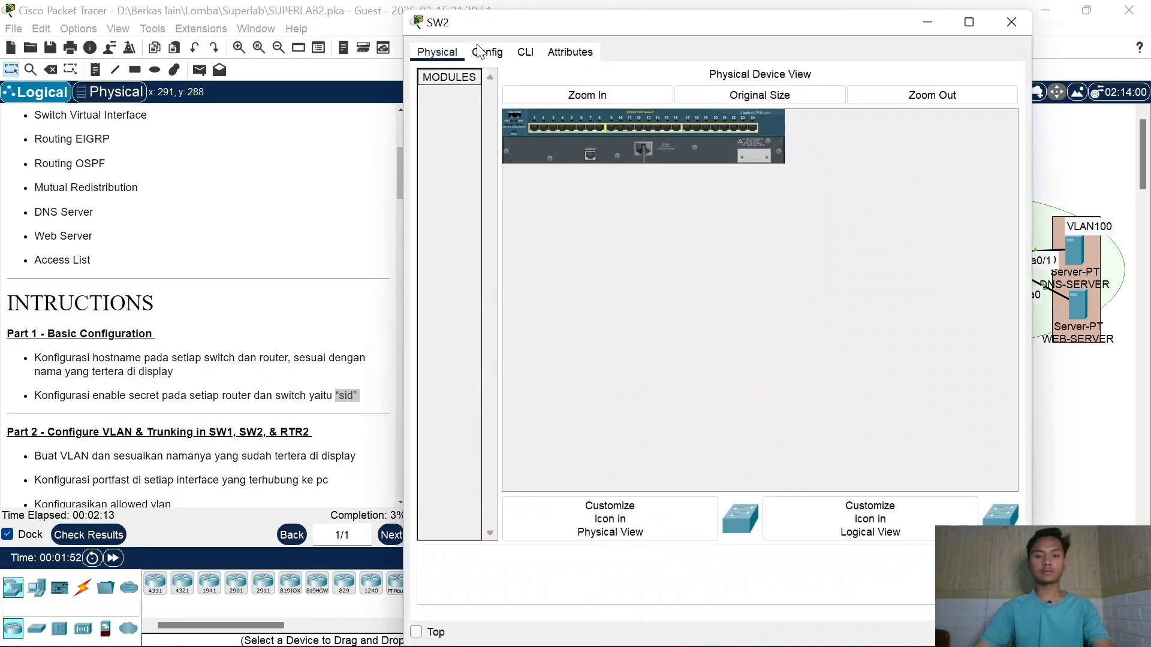
click(525, 52)
key(Return)
text(e)
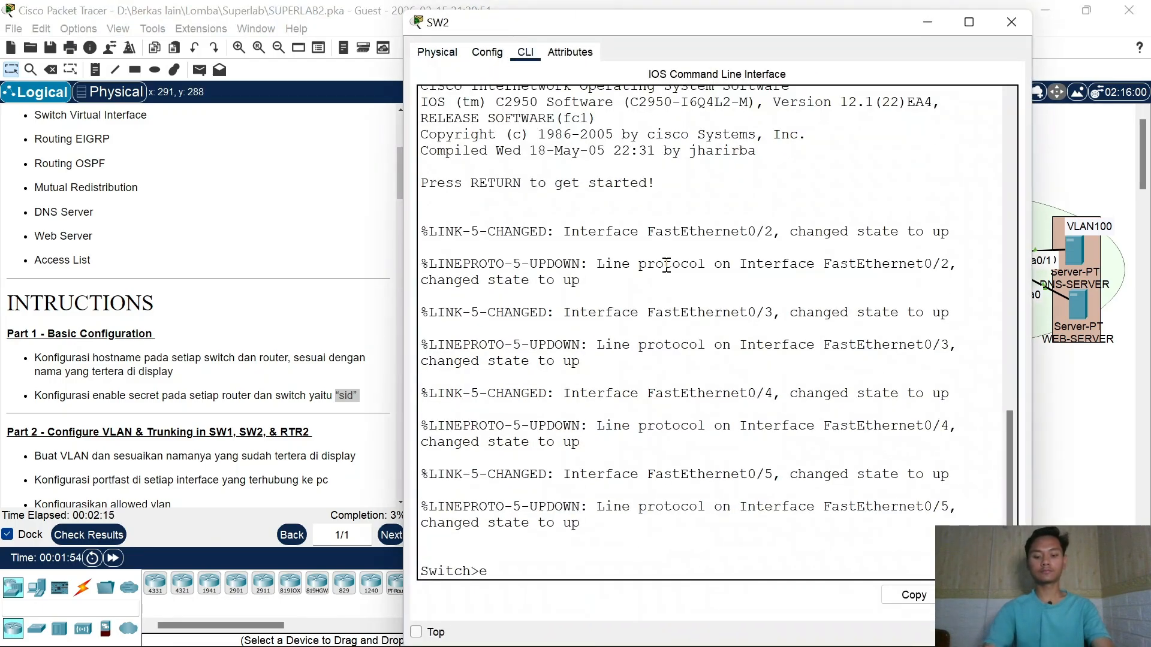
text(n)
key(Return)
text(conf t)
key(Return)
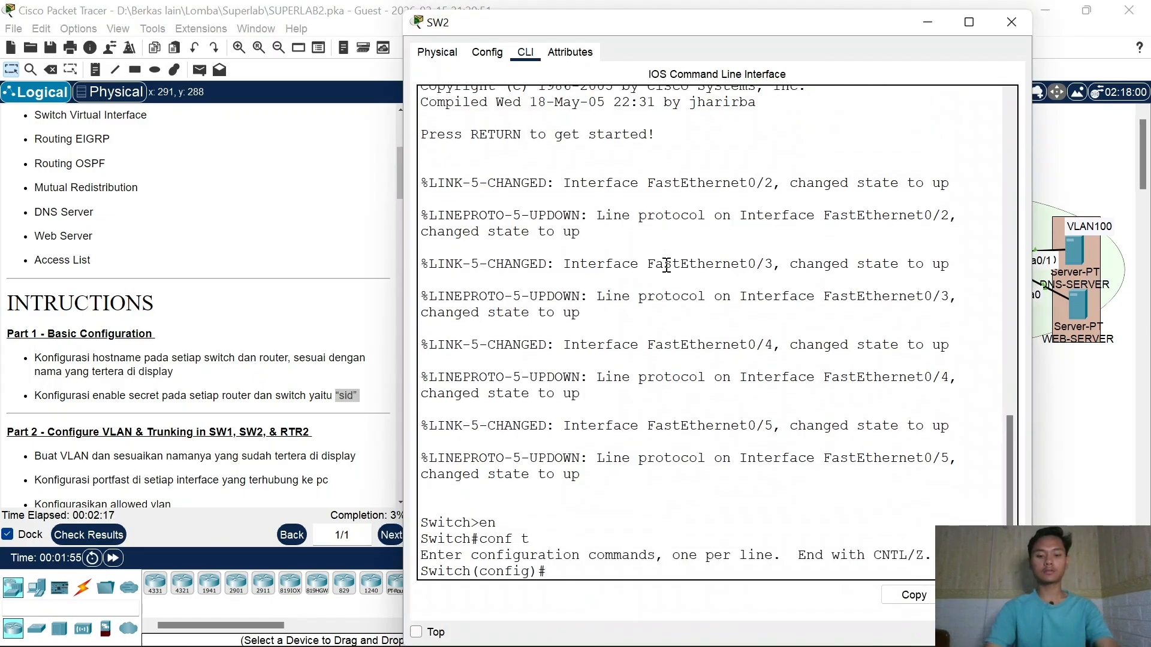
text(host SW)
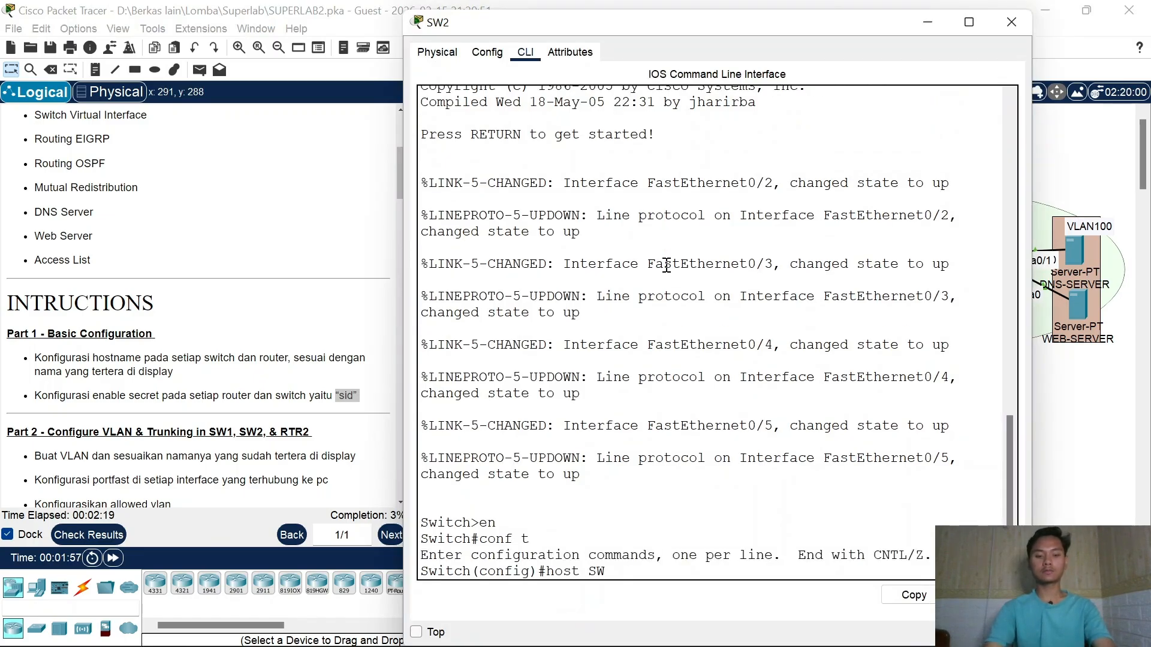
text(2)
key(Return)
text(ena sec s)
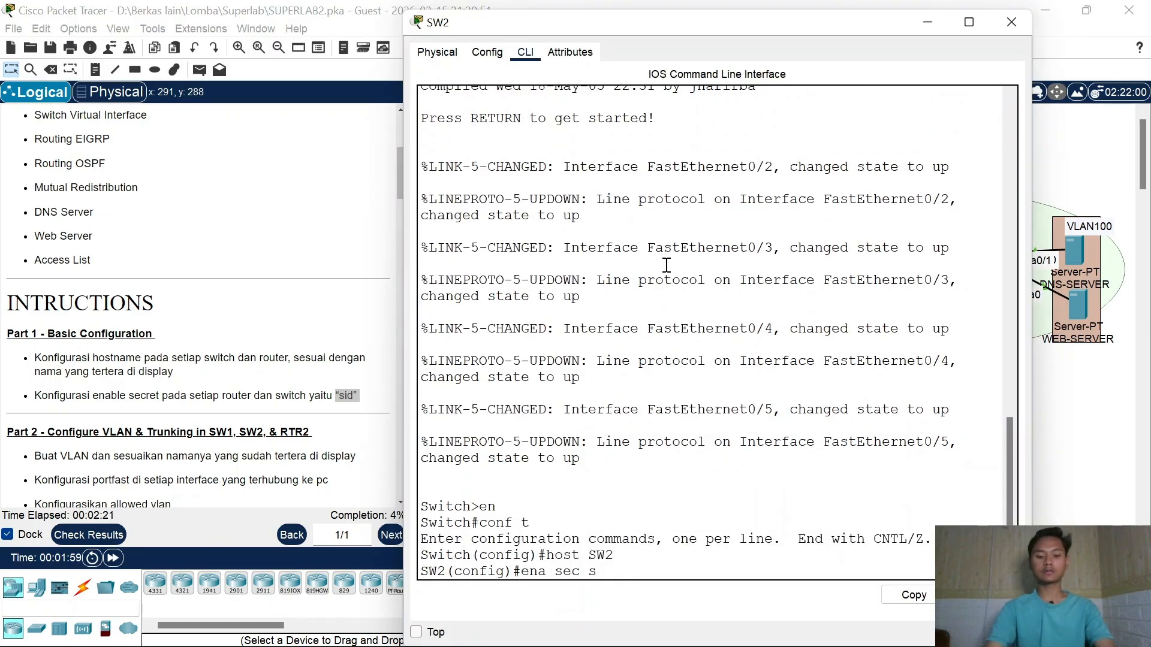
text(id)
key(Return)
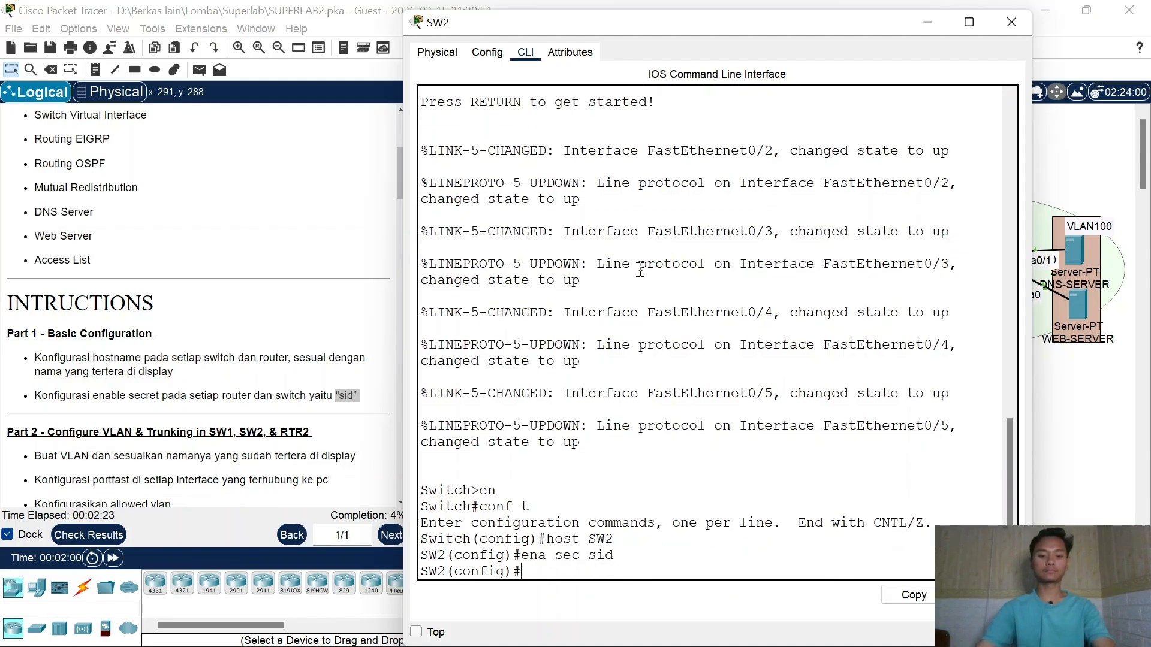
click(1012, 22)
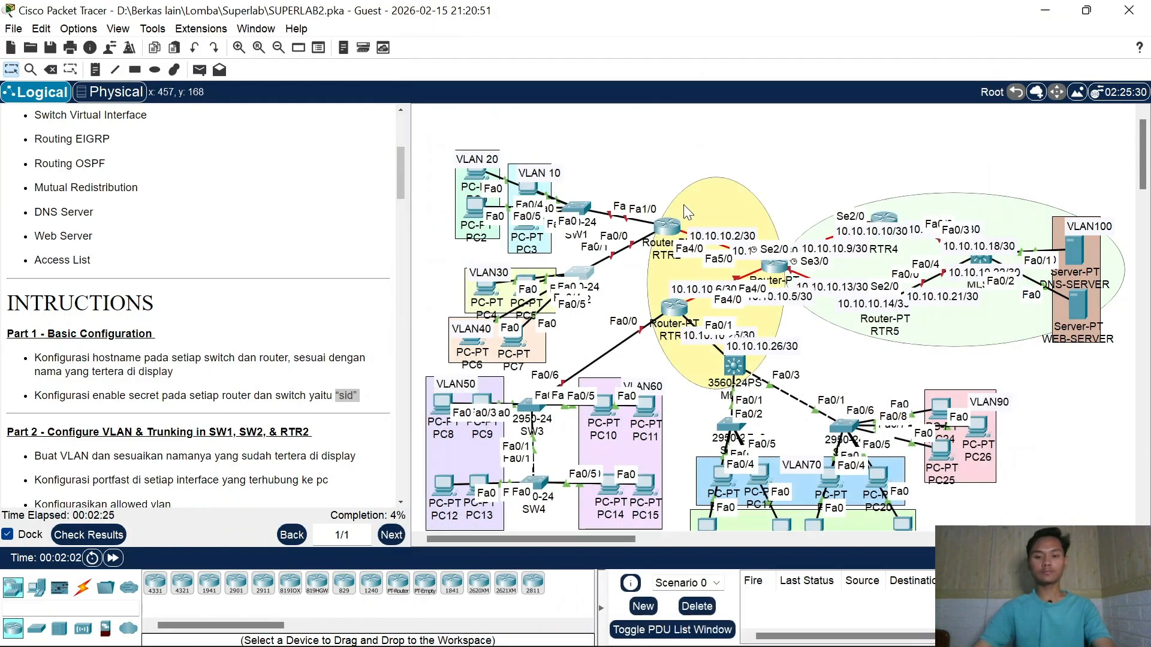
Step: Set the first router's hostname to RTR2 and configure the required enable secret via its CLI
click(579, 273)
click(525, 52)
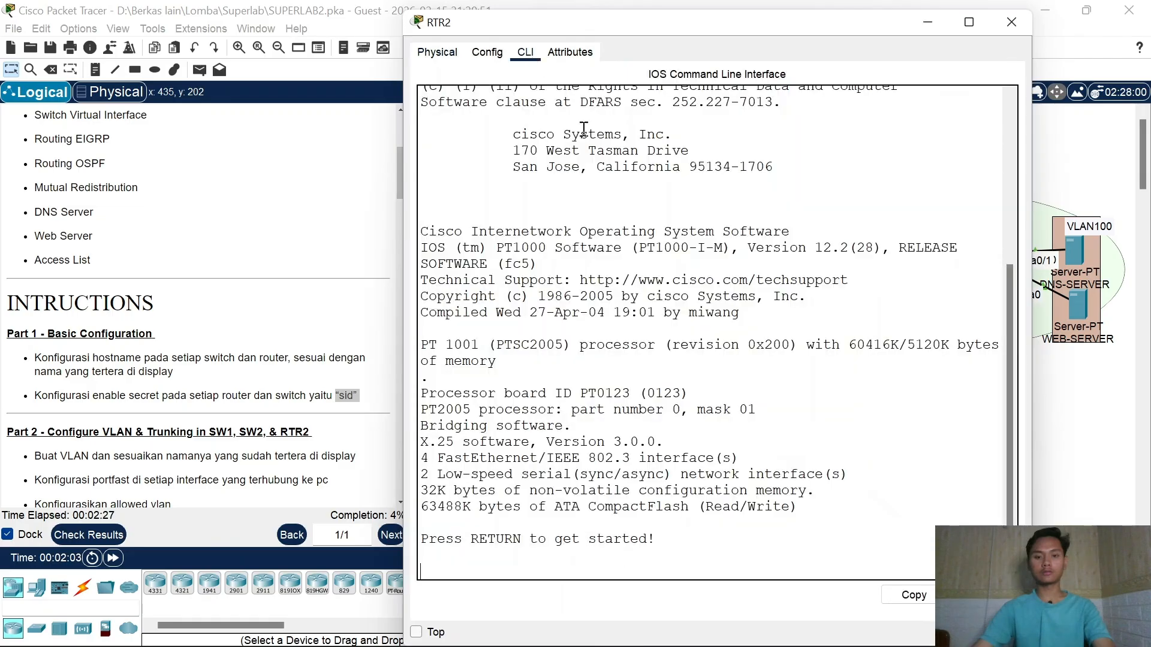
key(Return)
text(en)
key(Return)
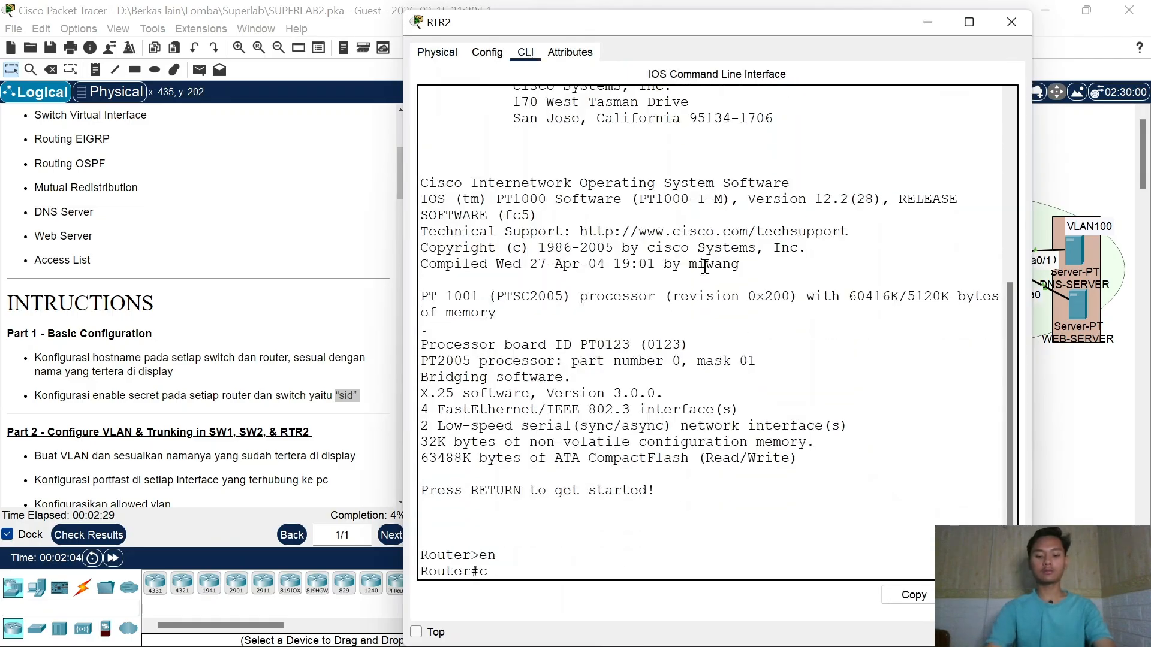
text(conf t)
key(Return)
text(h)
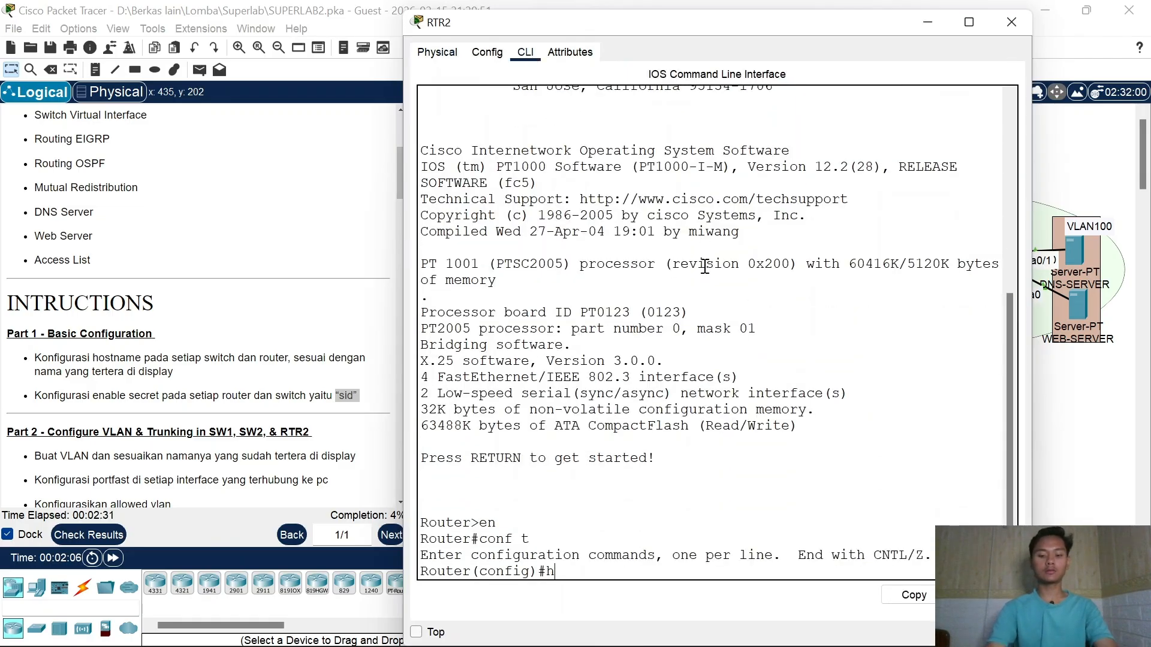
text(ost )
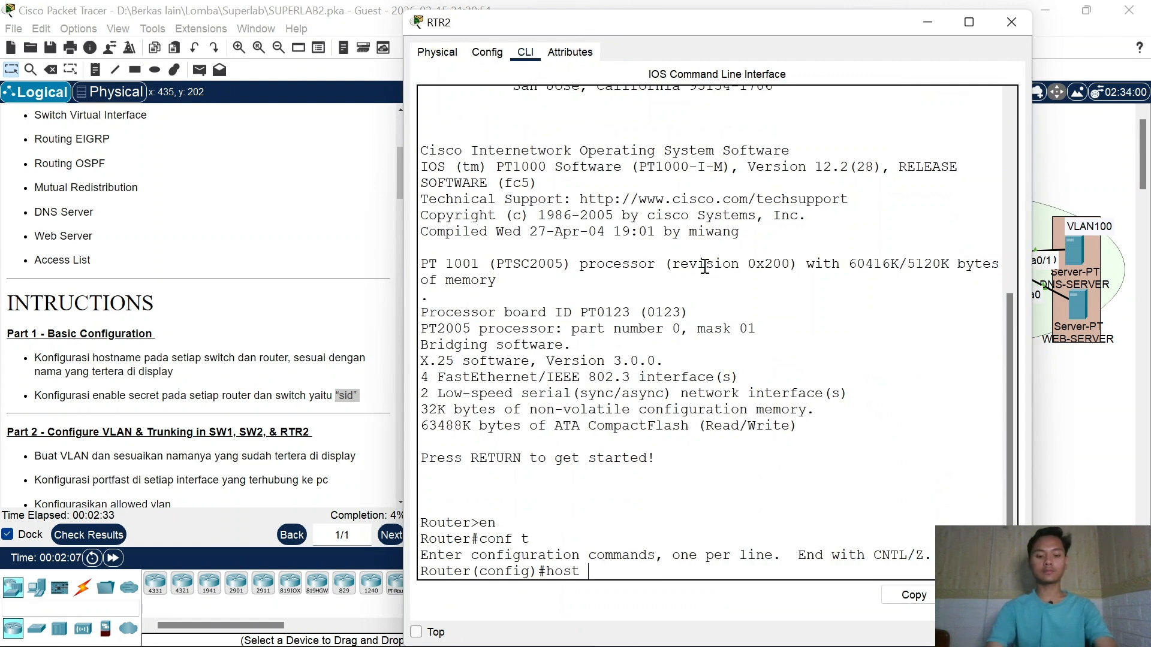
text(RTR2)
key(Return)
text(ena)
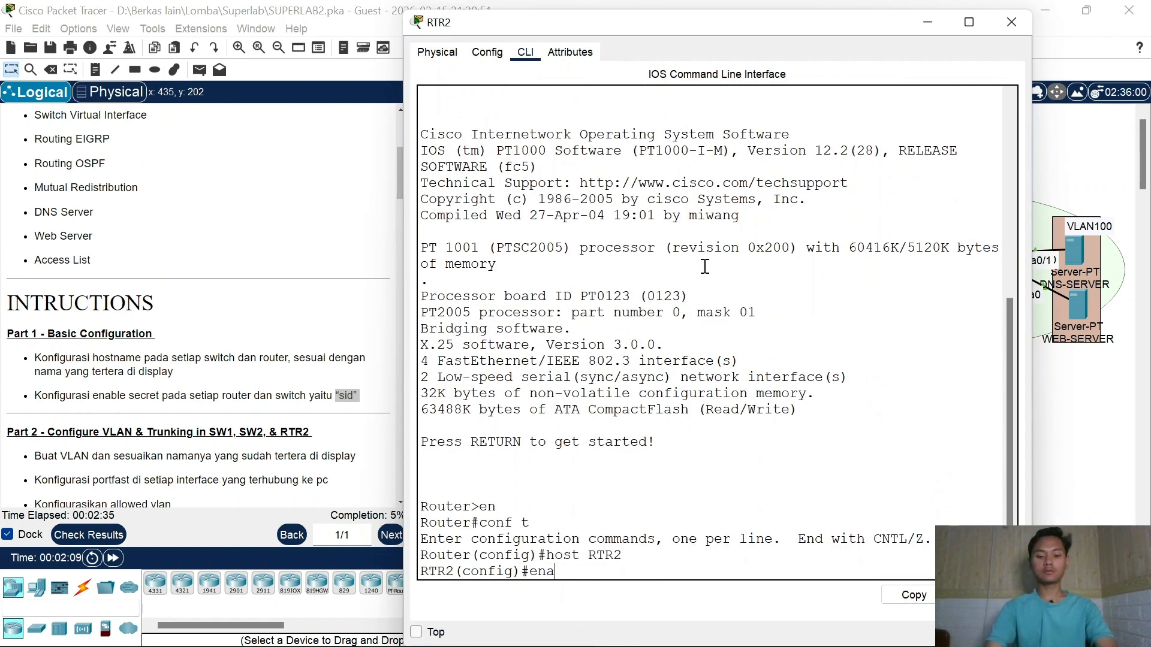
text( secos)
key(BackSpace)
key(BackSpace)
text(sid)
key(Return)
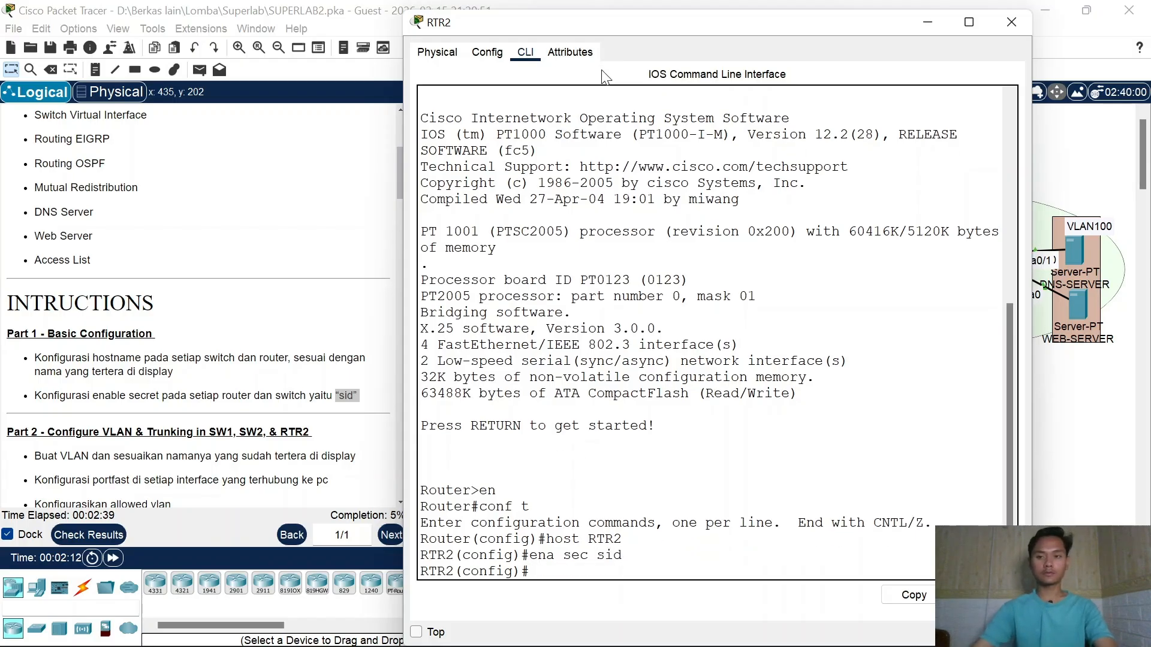
click(1011, 23)
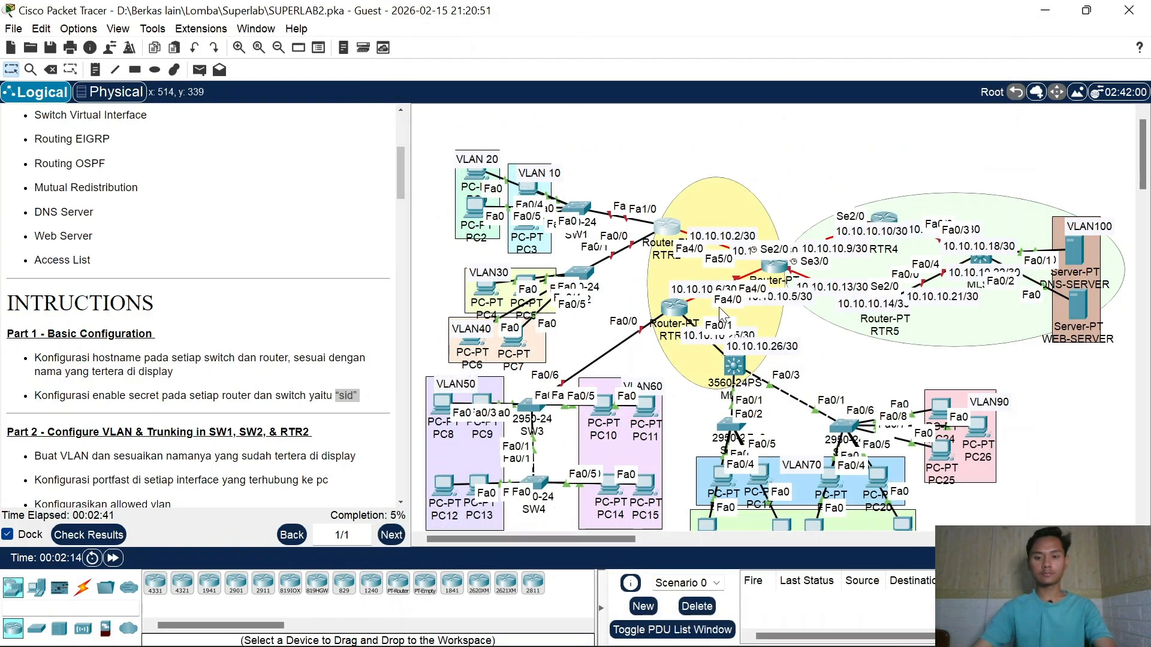
Step: Set the second router's hostname to RTR3 and give it the same enable secret
click(686, 312)
click(525, 52)
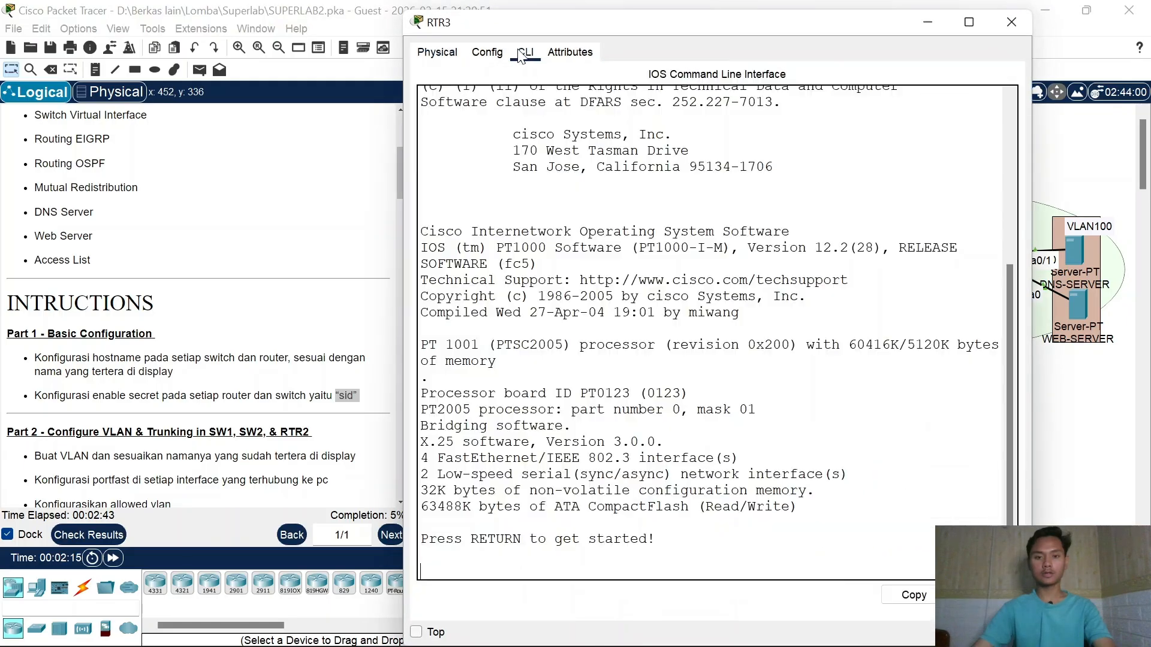
key(Return)
text(ena)
key(Return)
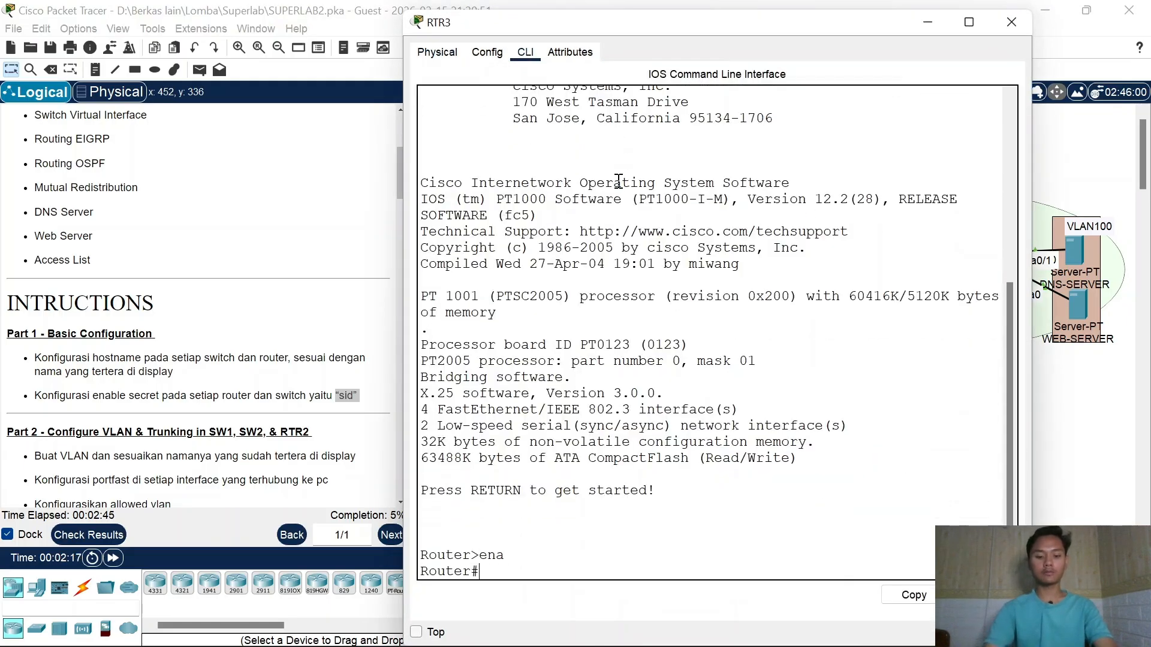
text(conf t)
key(Return)
text(host RTR3)
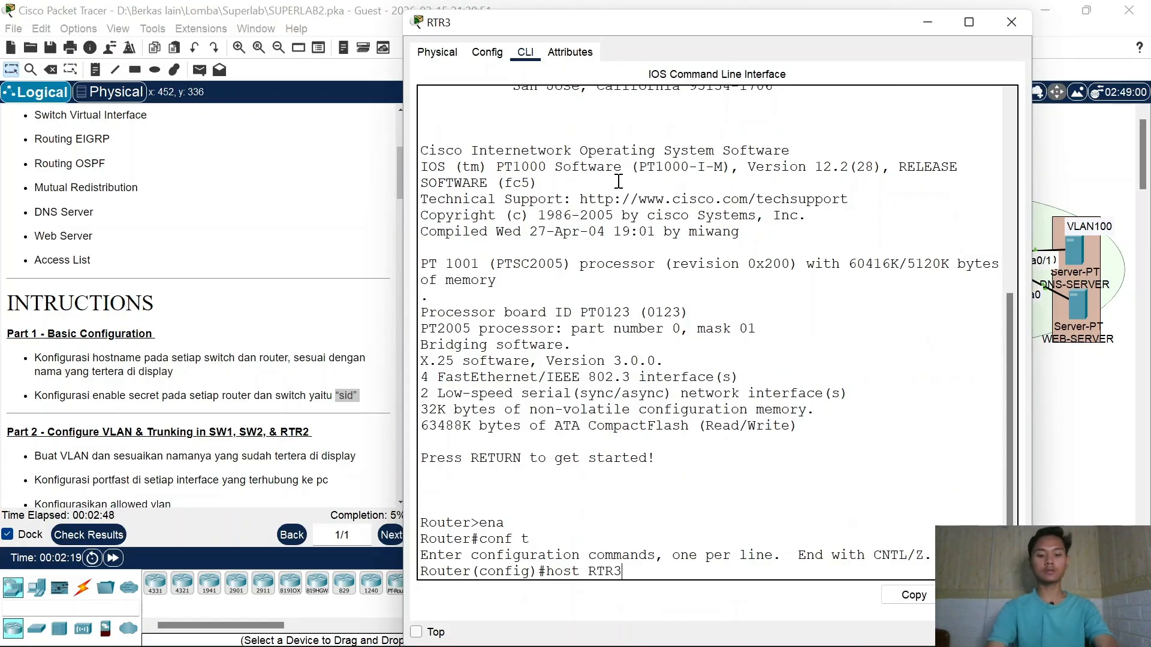
key(Return)
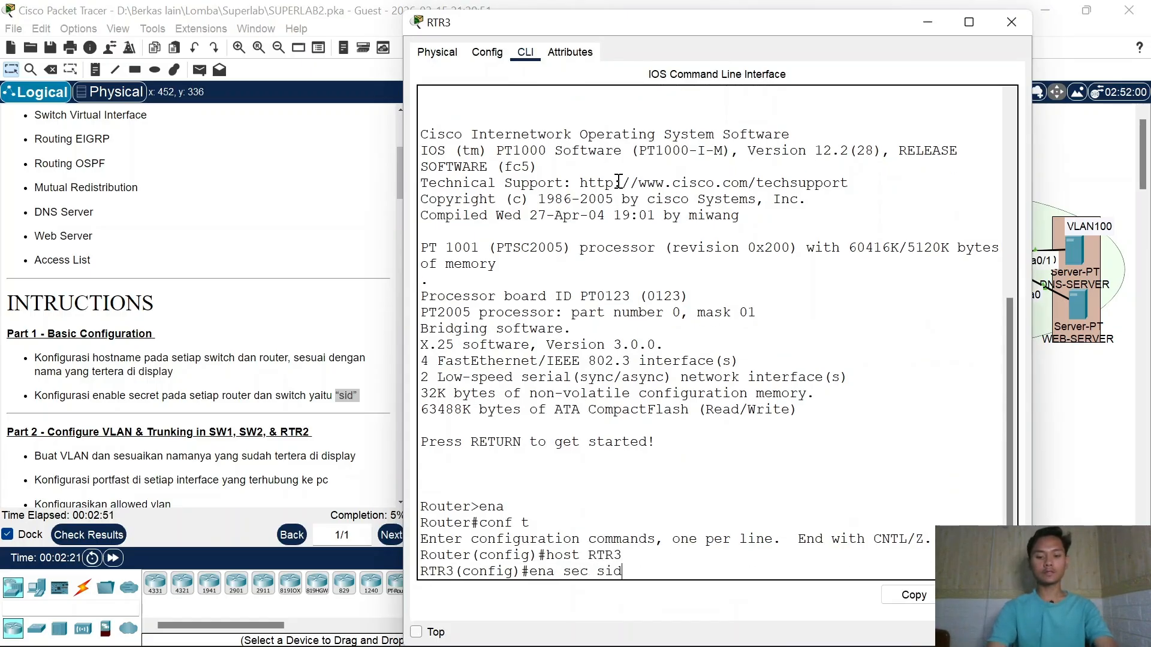
text(ena sec sid)
key(Return)
click(1010, 23)
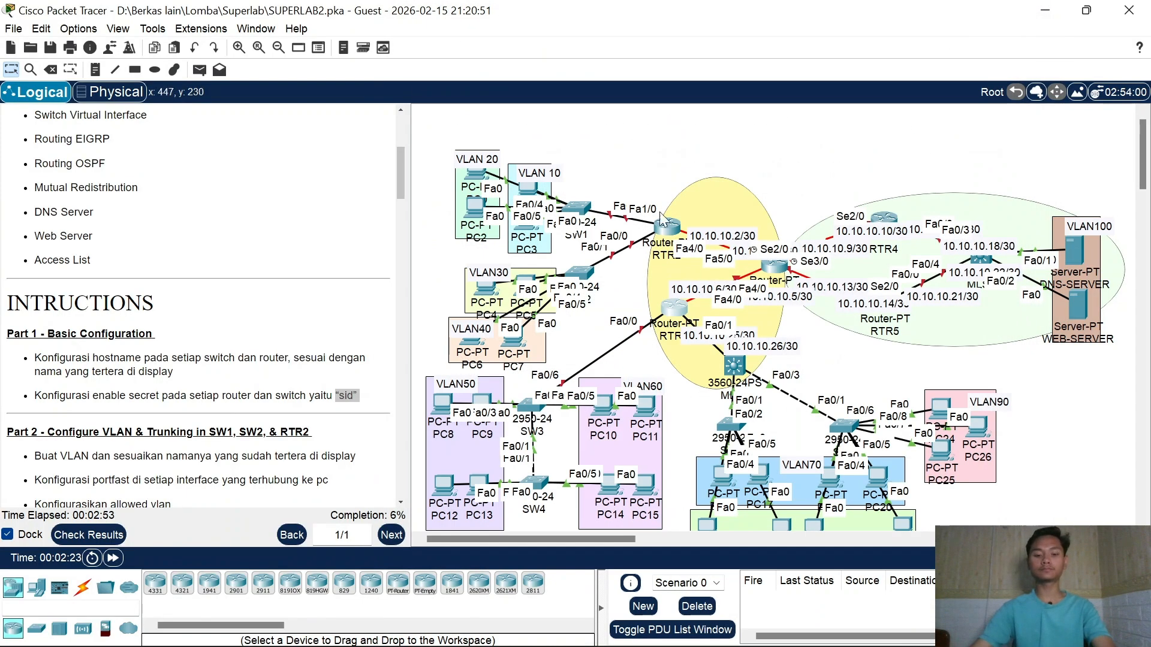
Step: Set the switch's hostname to SW3 and configure the required enable secret
click(532, 408)
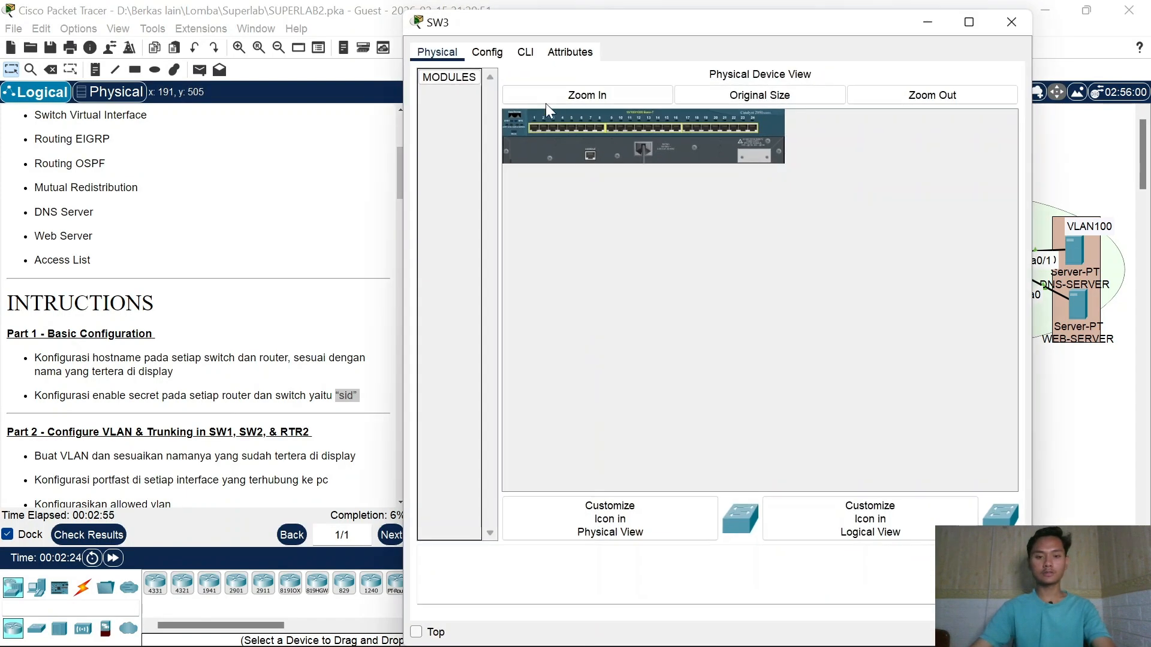
click(527, 54)
key(Return)
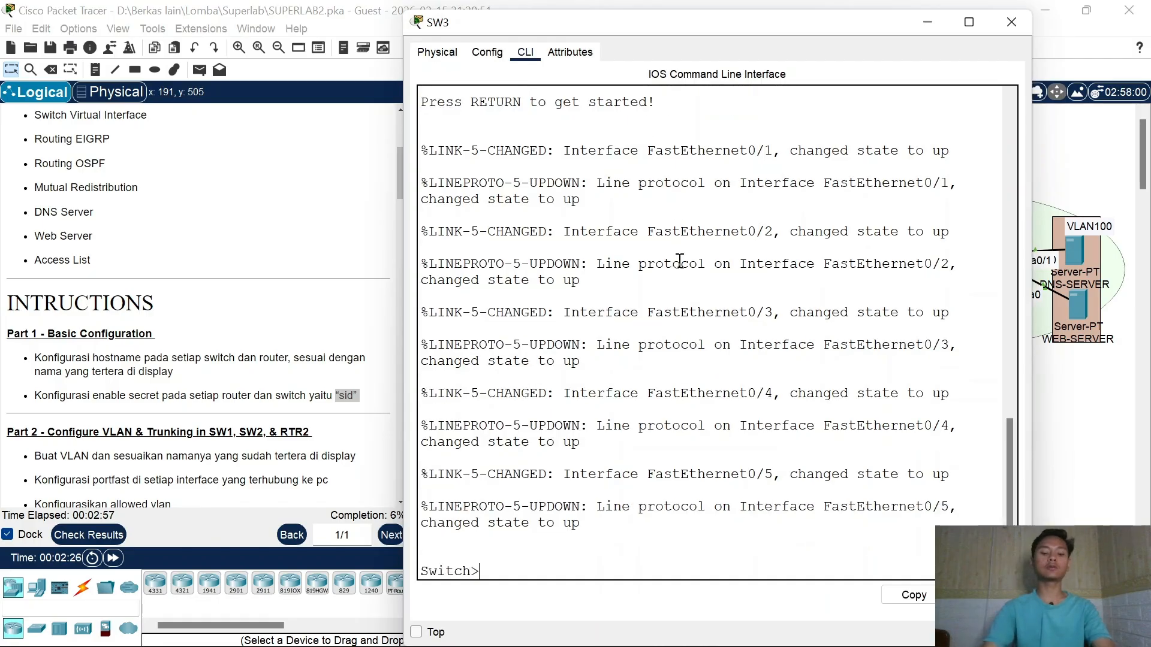
text(en)
key(Return)
text(conf t)
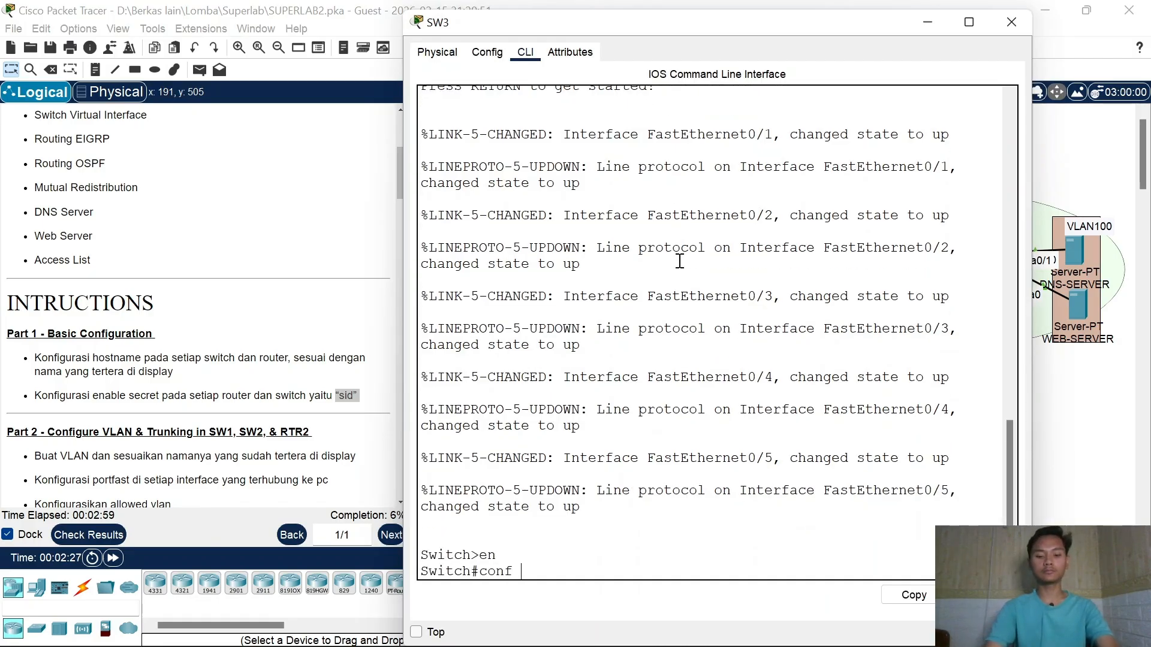
key(Return)
text(host S)
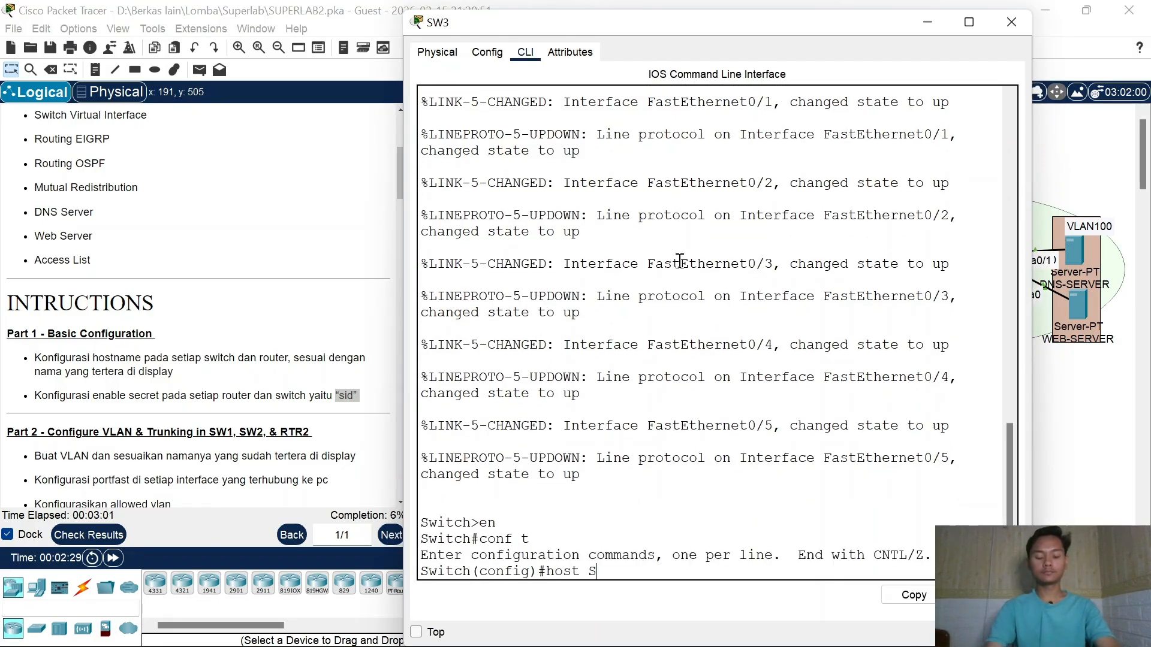
text(W3)
key(Return)
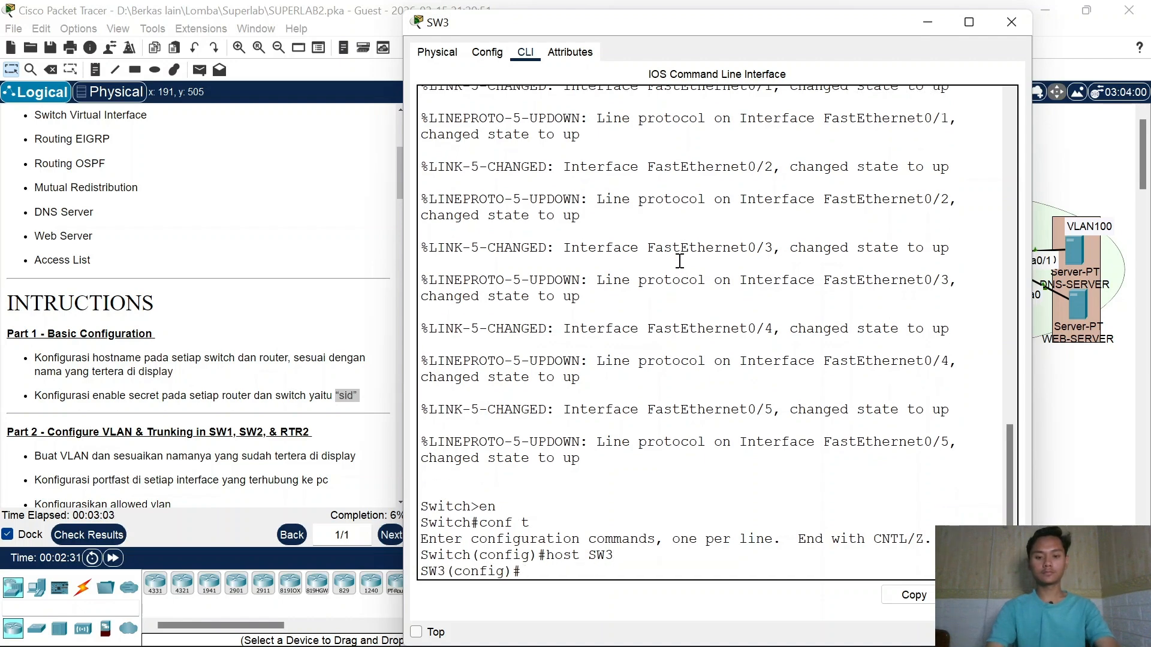
text(ena sec sid)
key(Return)
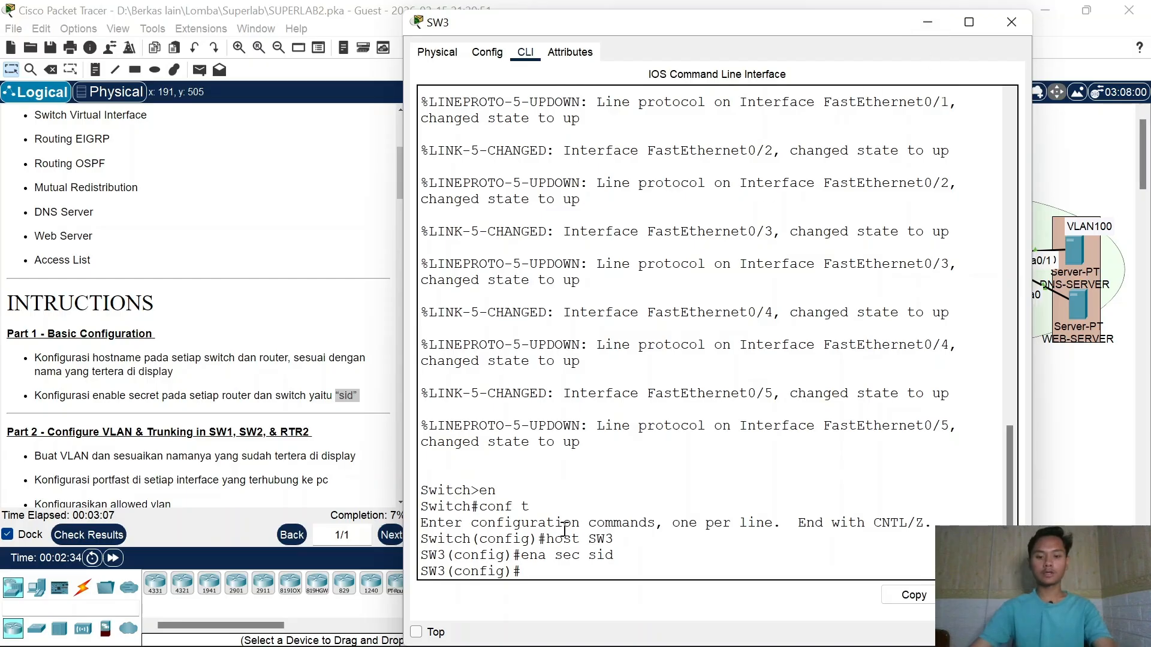
drag(532, 564, 615, 562)
click(589, 562)
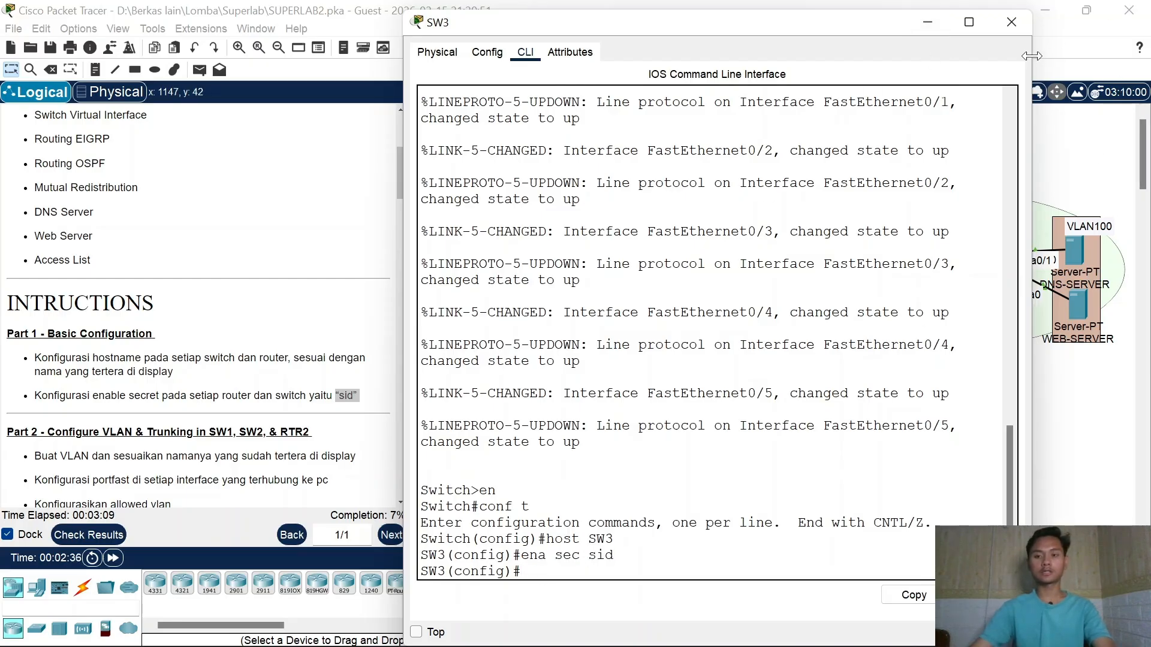
click(1011, 22)
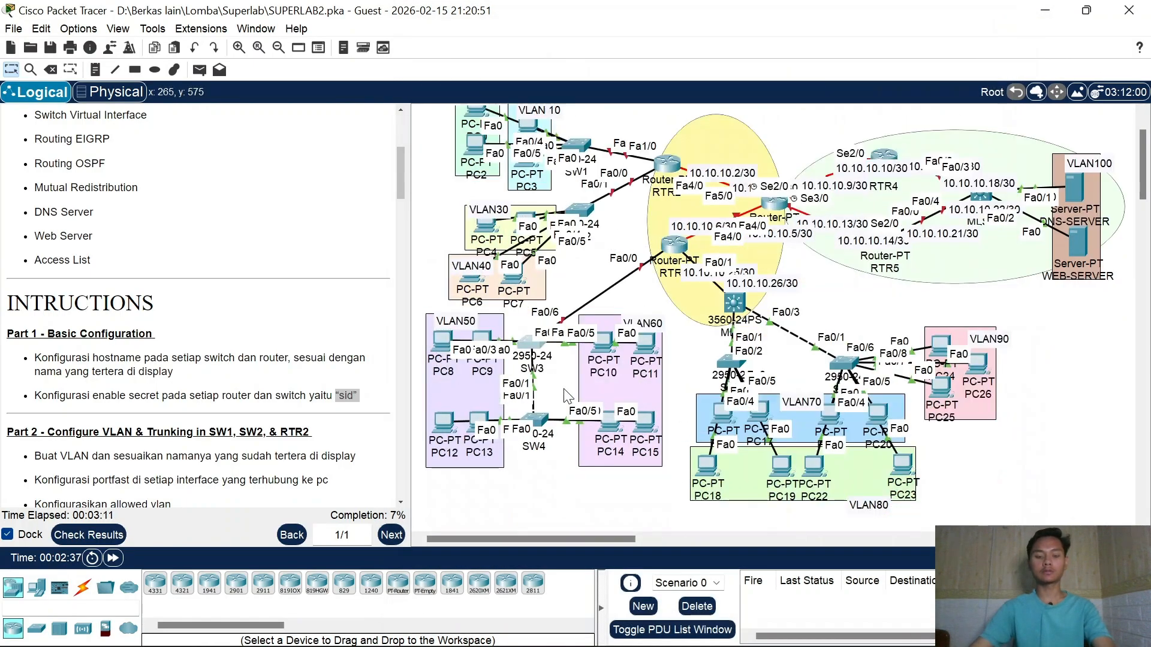
Step: Set the switch's hostname to SW4 and configure the required enable secret via its CLI
click(536, 420)
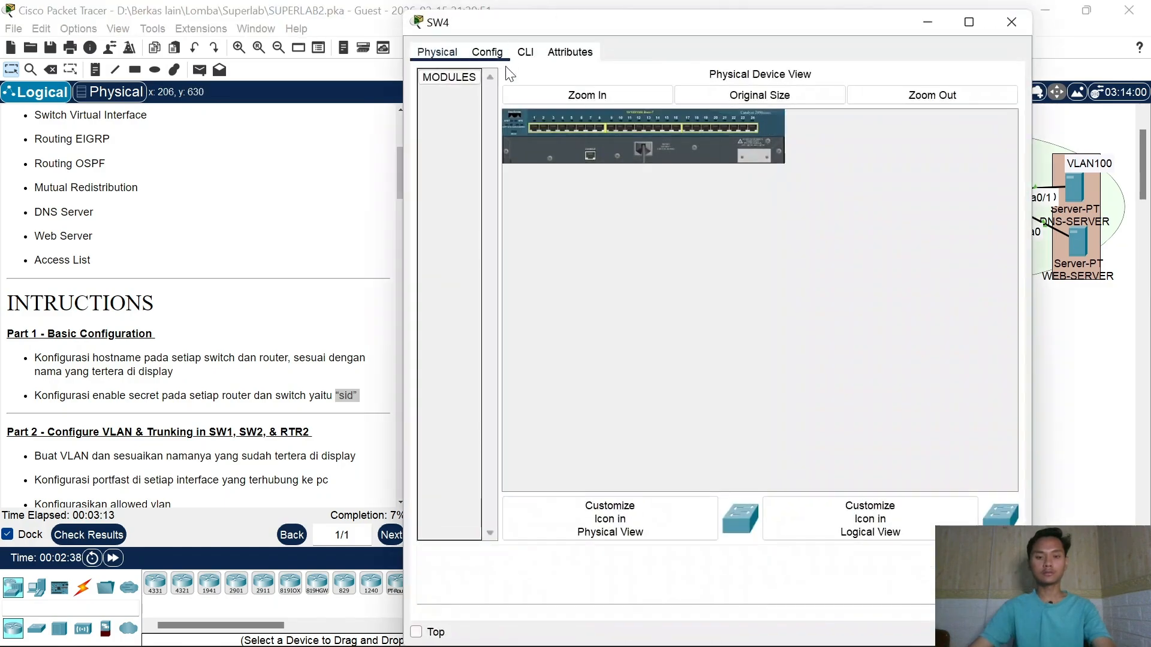
click(525, 53)
key(Return)
text(en)
key(Return)
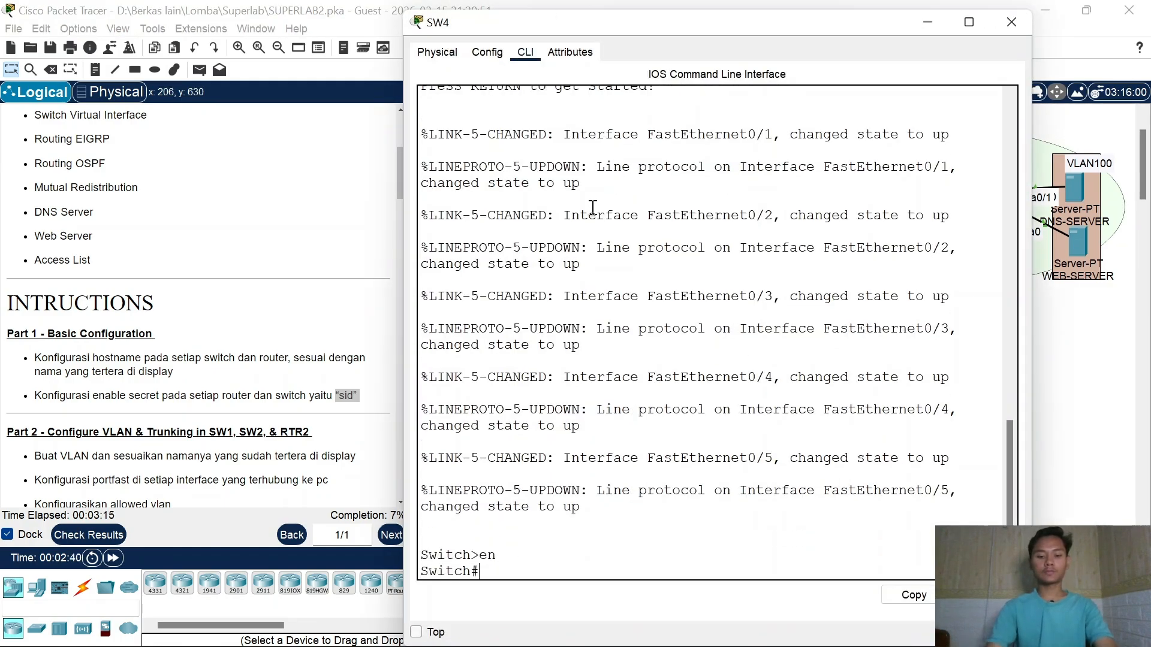
text(conf t)
key(Return)
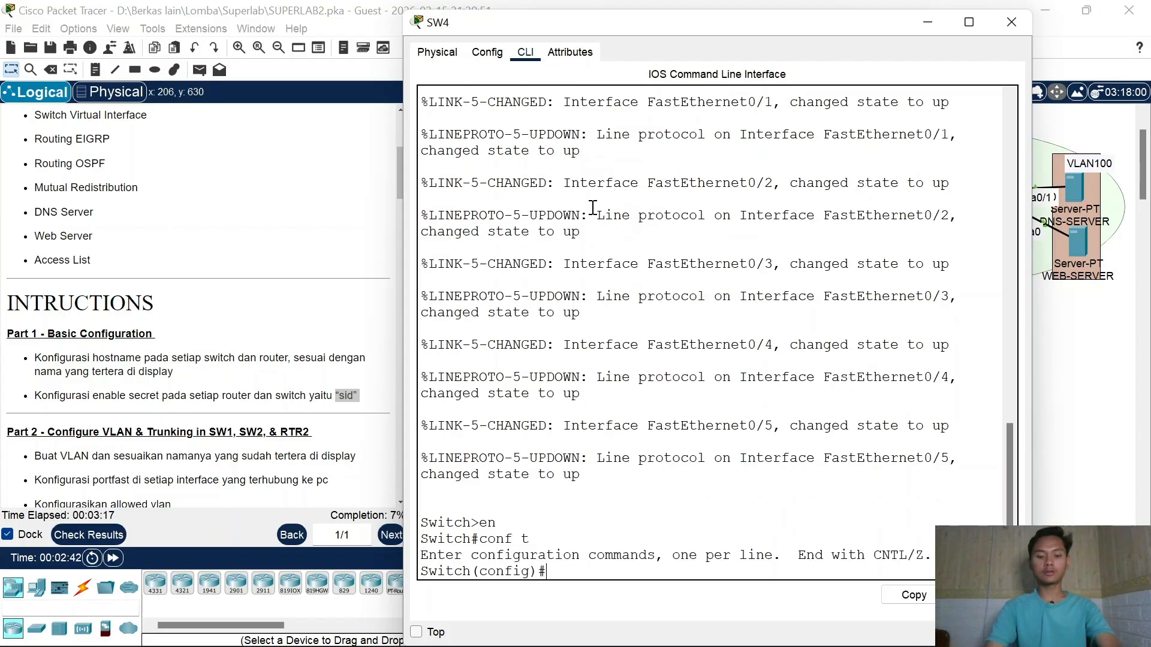
text(hos)
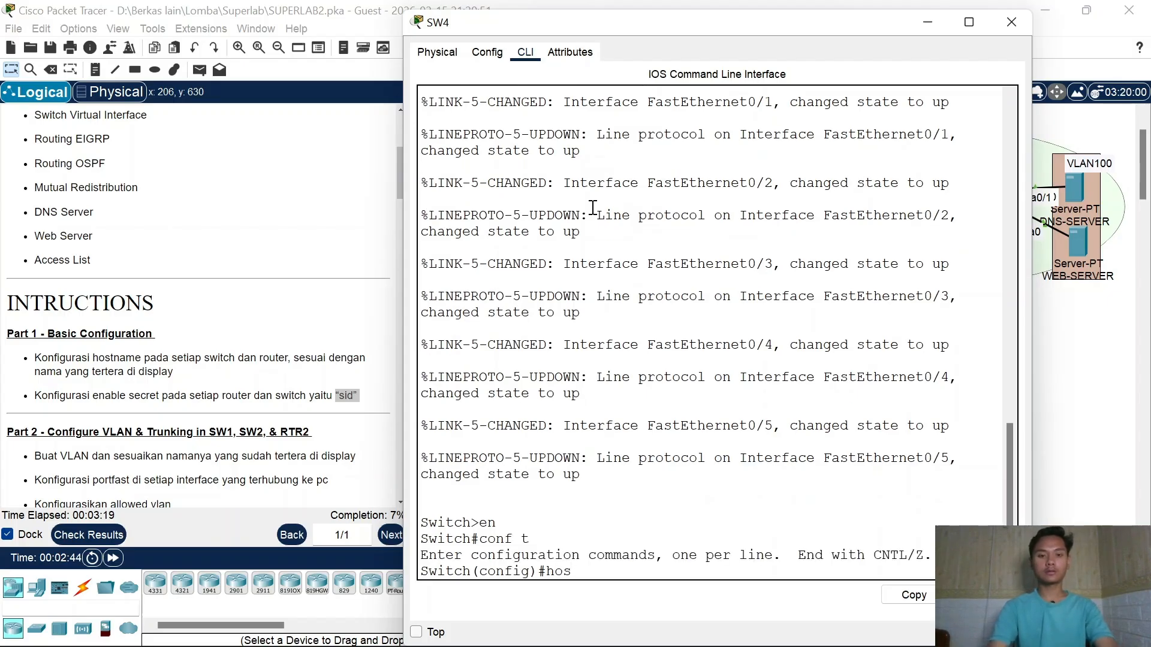
text( SW4)
key(Return)
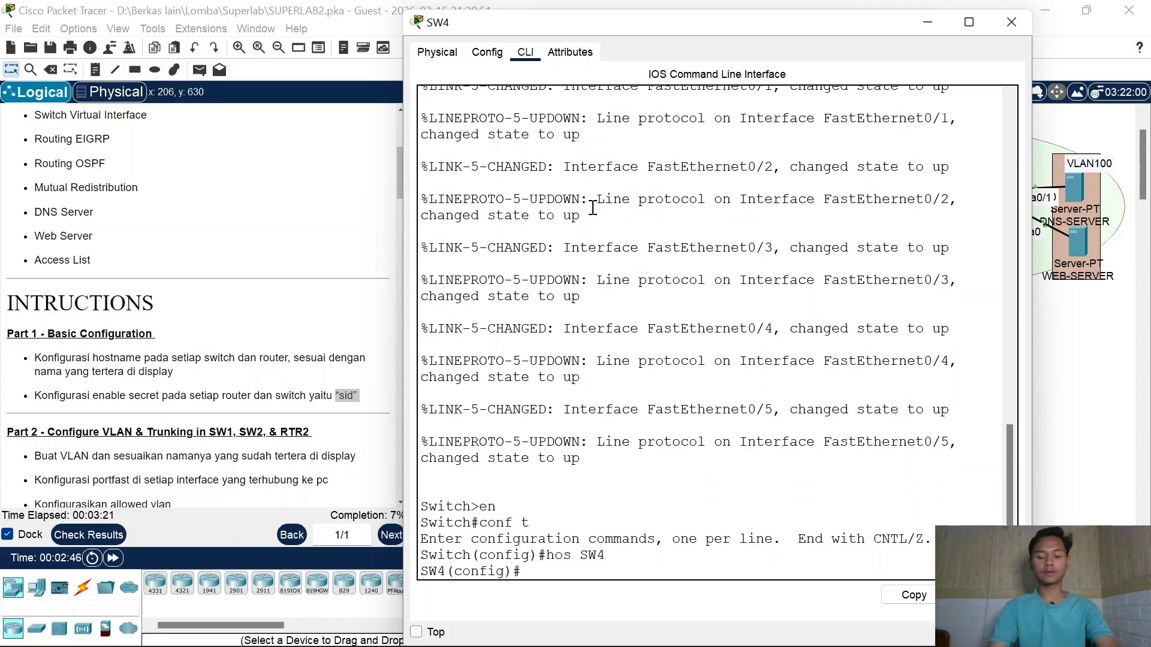
text(ena sec sid)
key(Return)
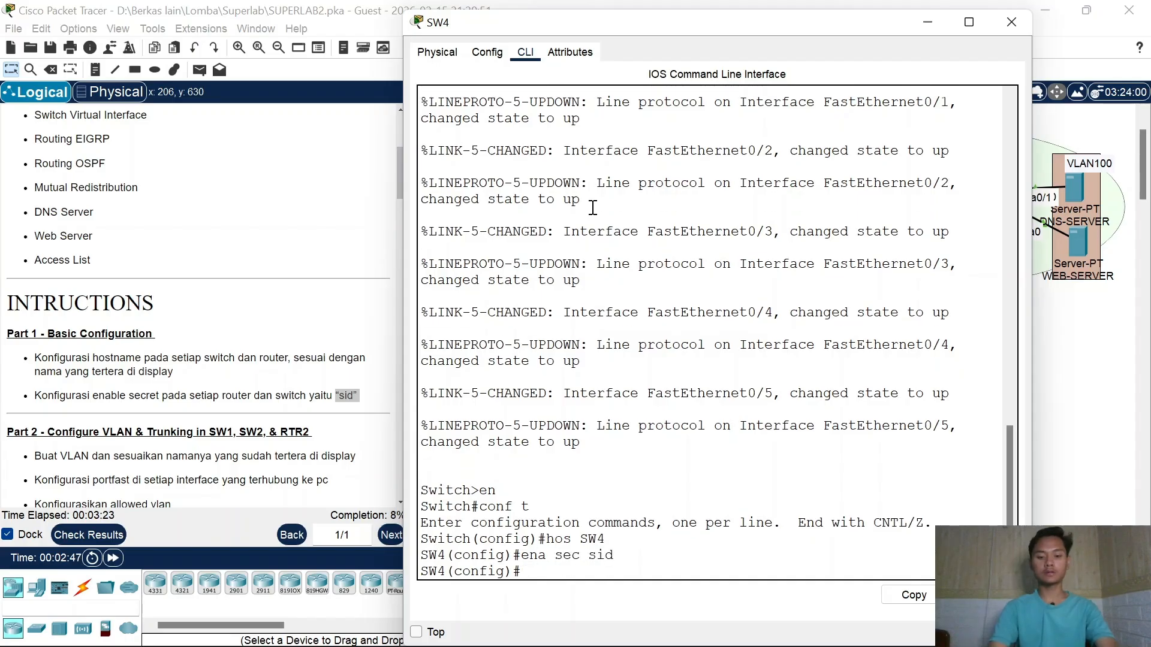
click(1010, 22)
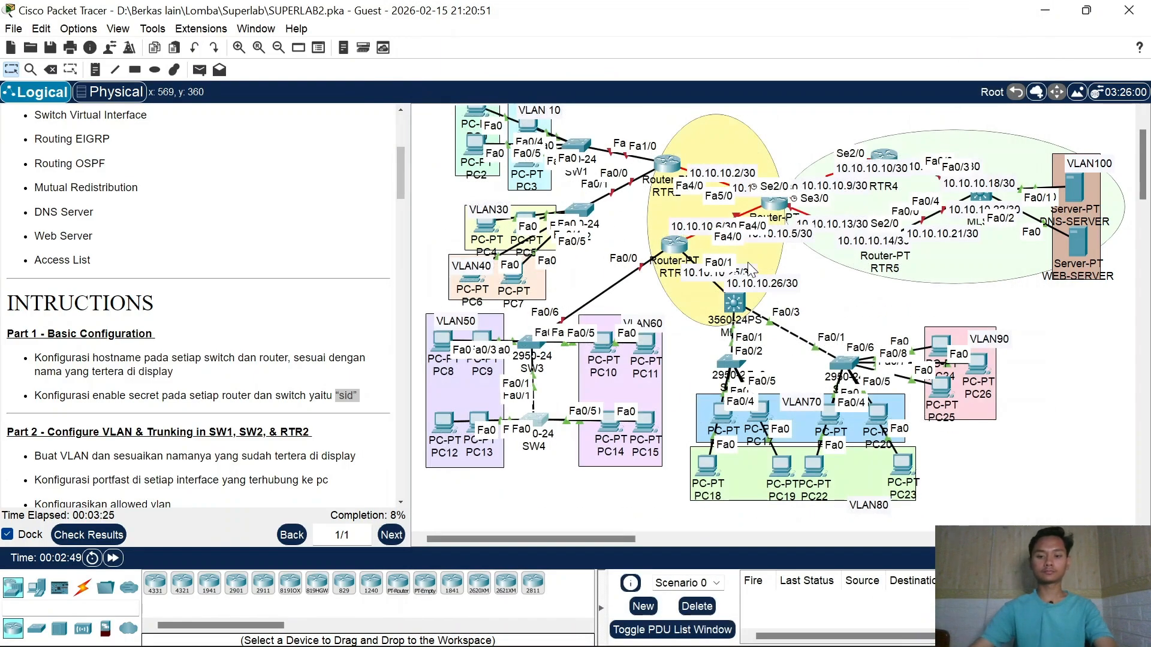
Step: Set the multilayer switch's hostname to MLS1 and give it the same enable secret
click(734, 303)
click(528, 54)
drag(612, 160, 596, 158)
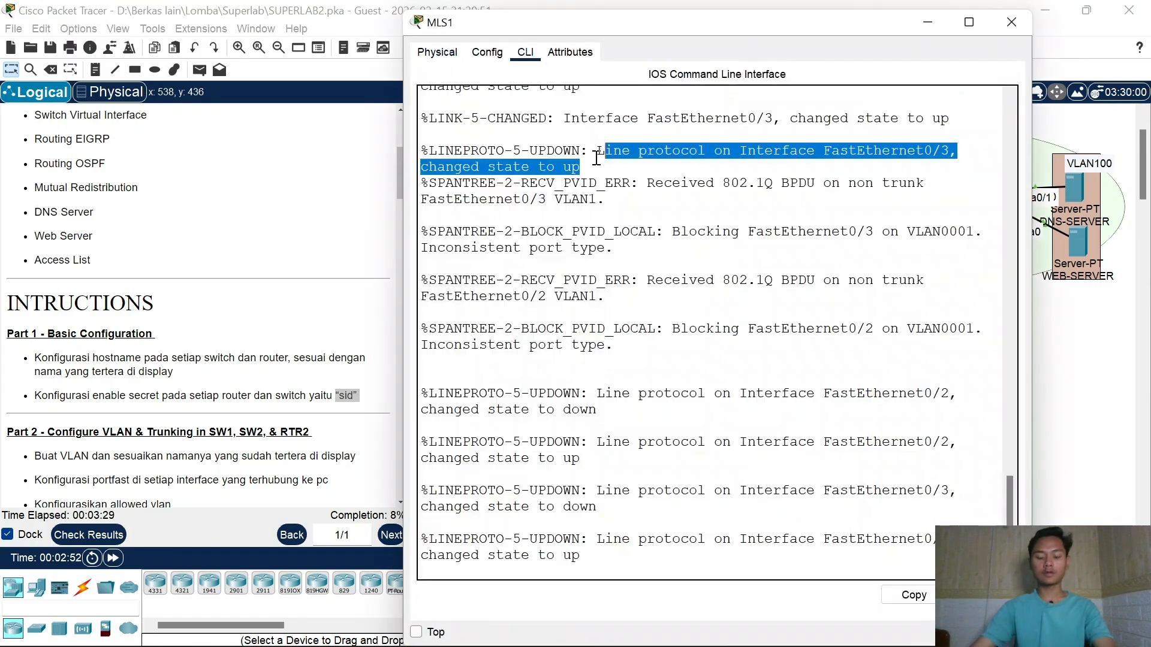
key(Return)
text(en)
key(Return)
text(conf t)
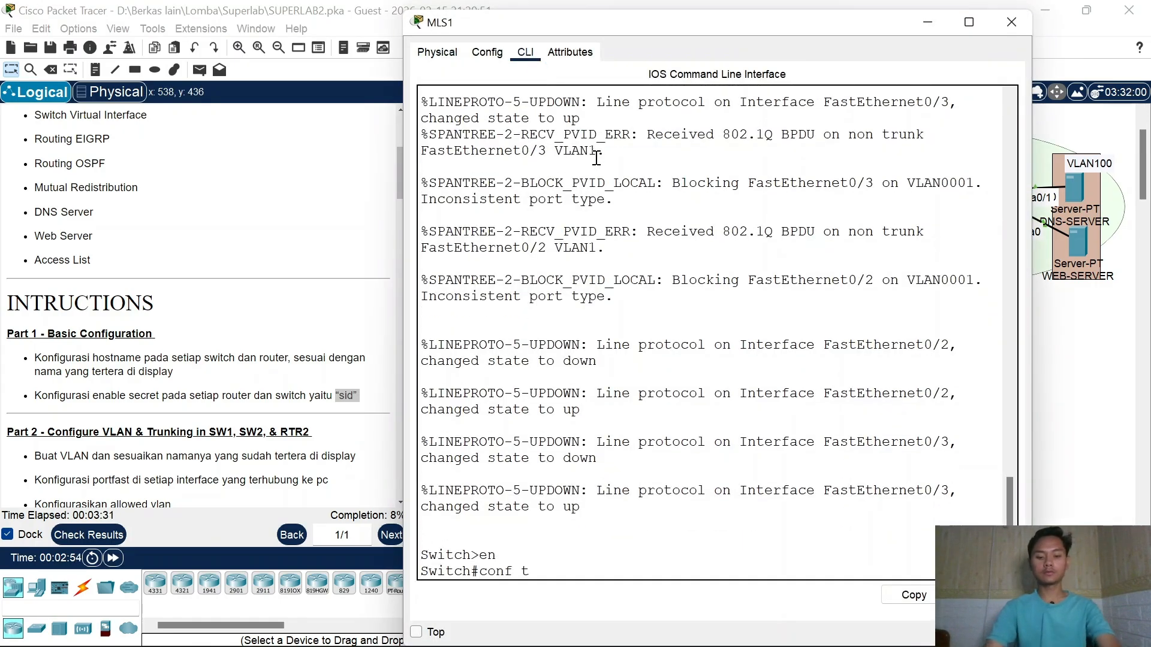
key(Return)
text(hot)
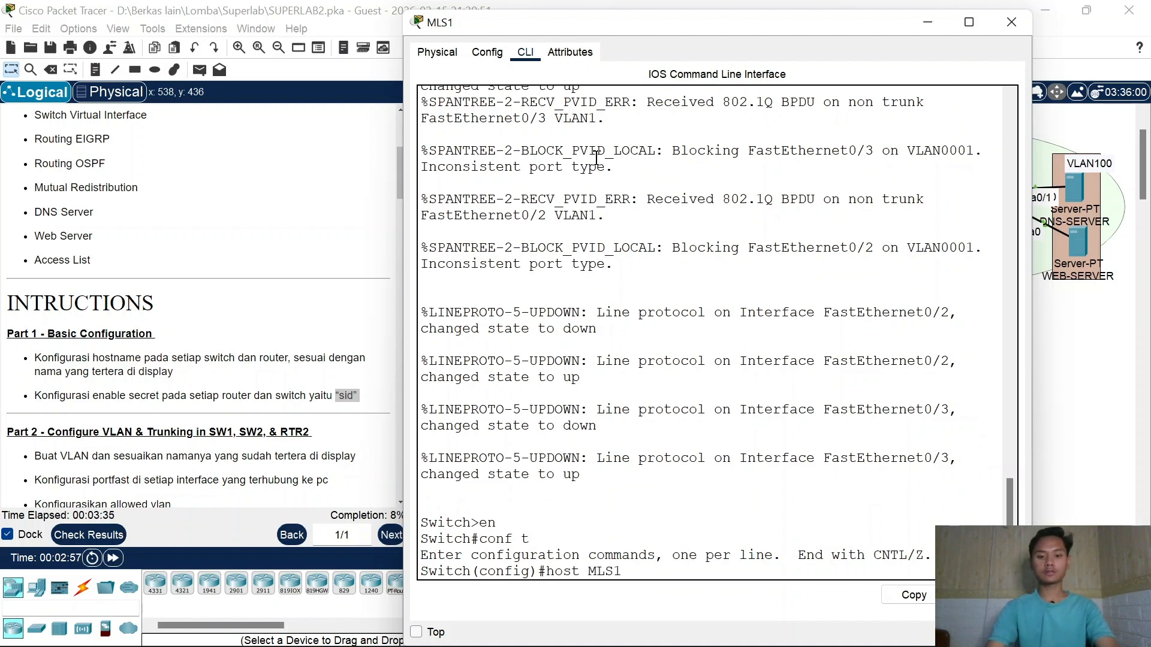
key(Return)
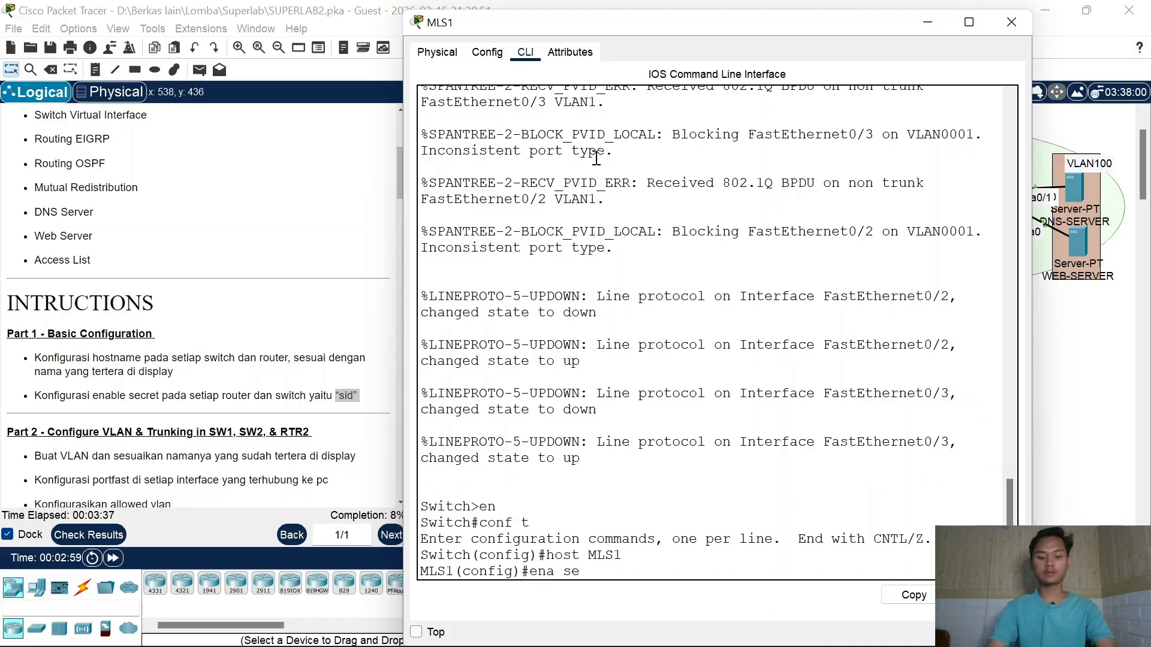
text(sid)
key(Return)
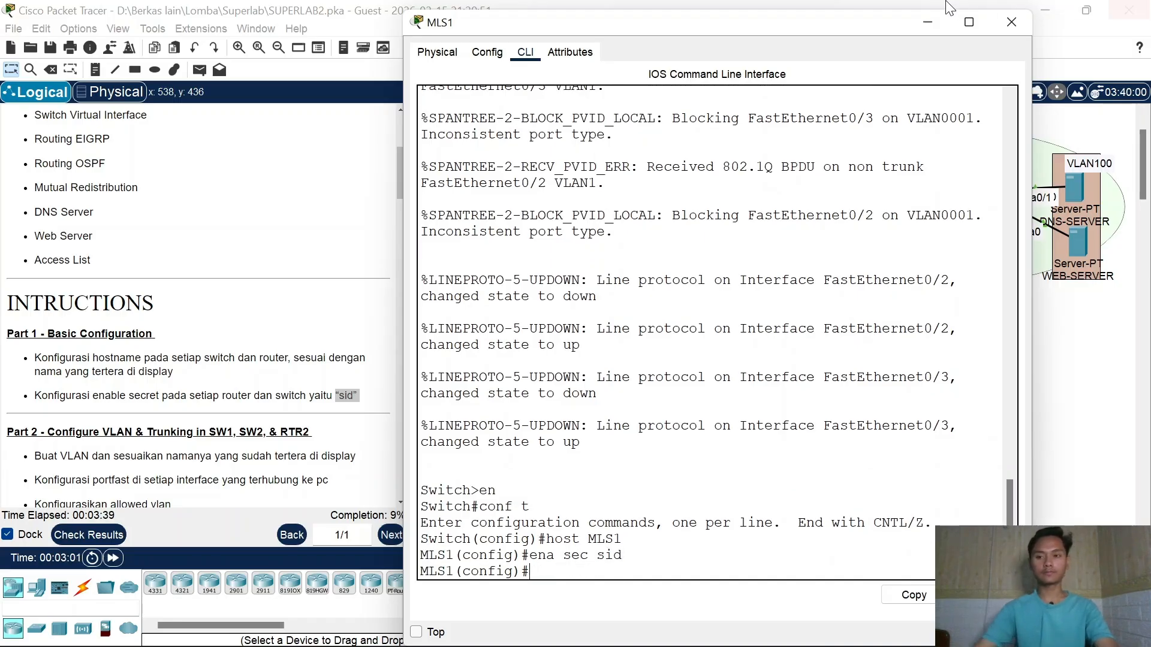
click(1011, 22)
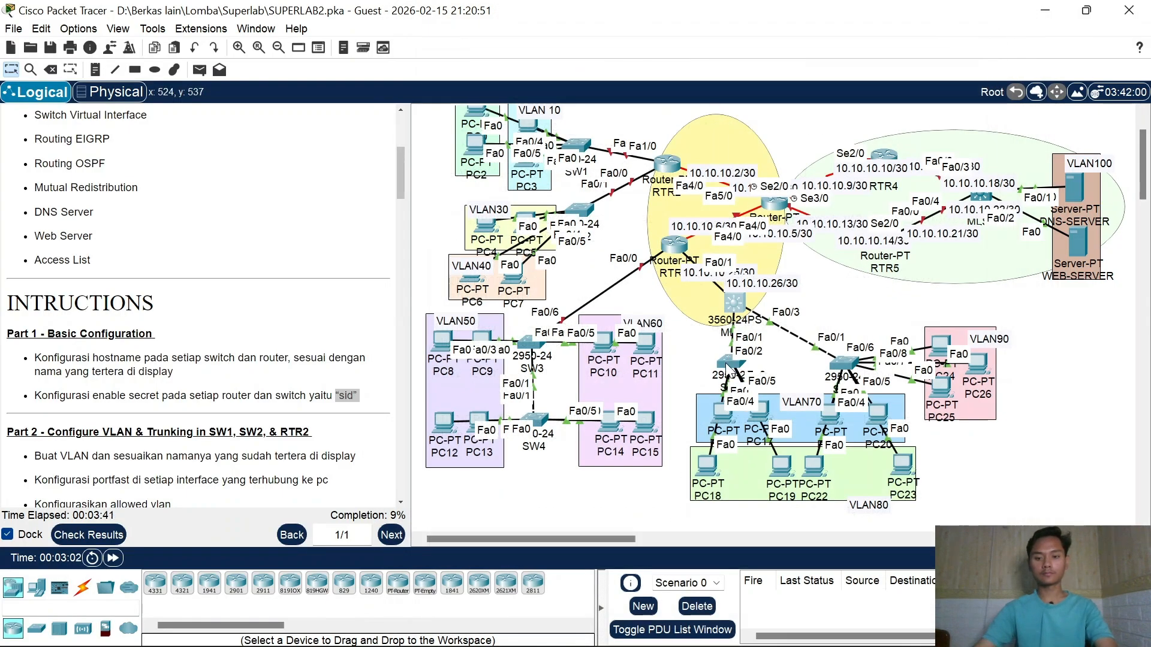
Step: Set the switch's hostname to SW5 and configure the lab's enable secret via its CLI
click(530, 93)
click(525, 53)
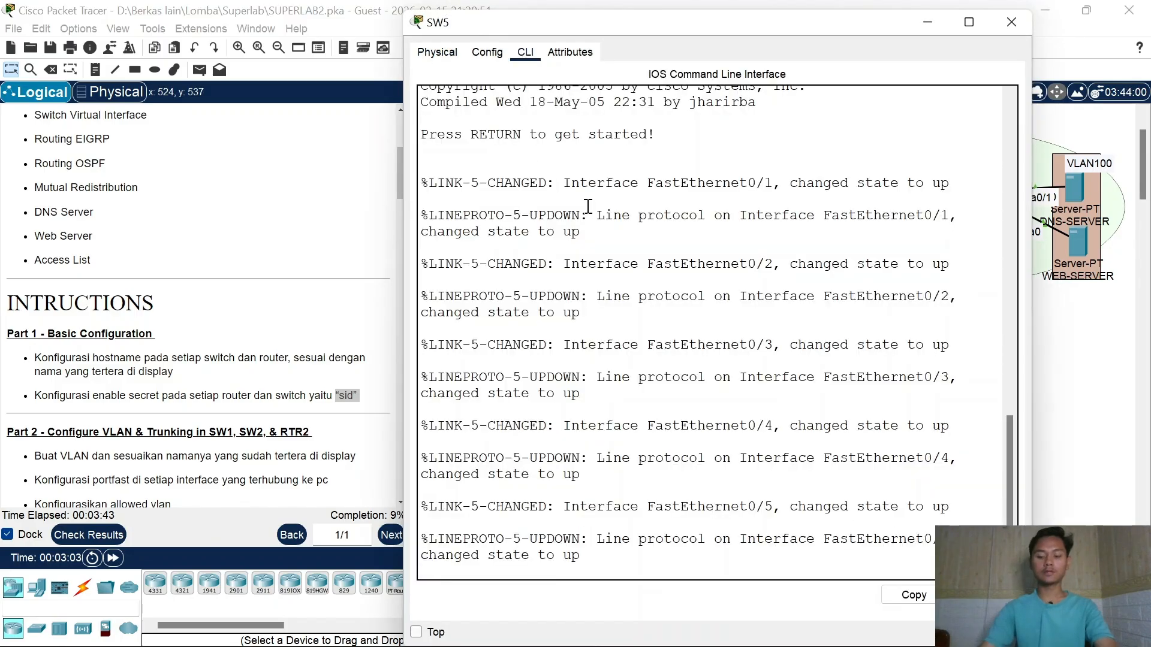
key(Return)
text(en)
key(Return)
text(conf t)
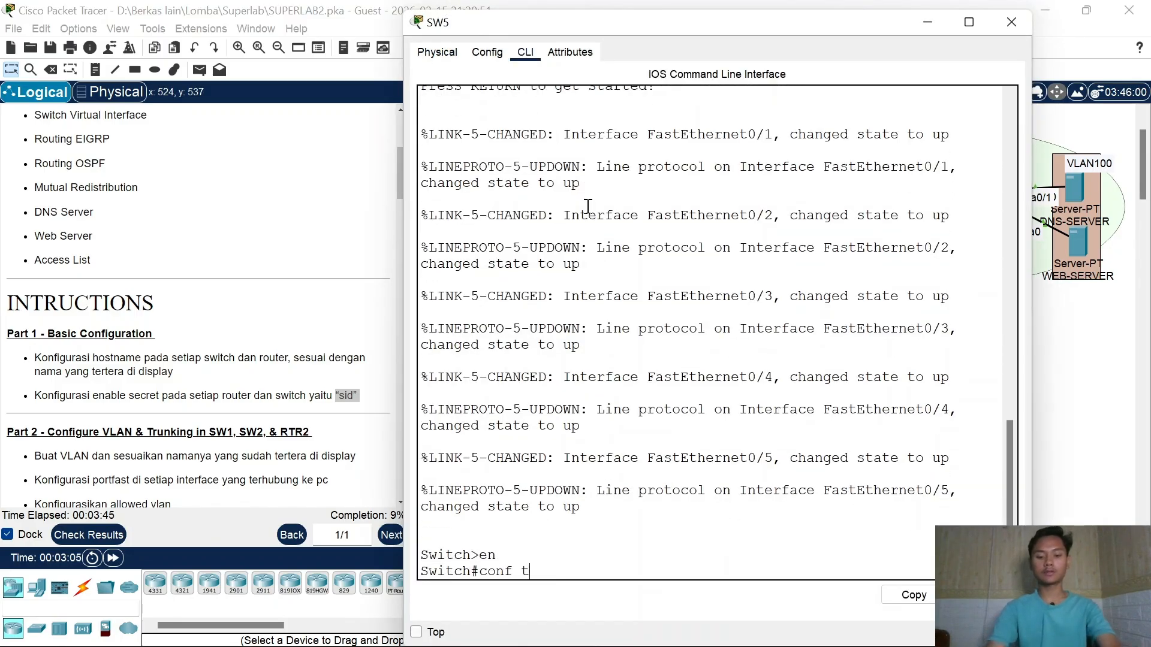
key(Return)
text(host SW)
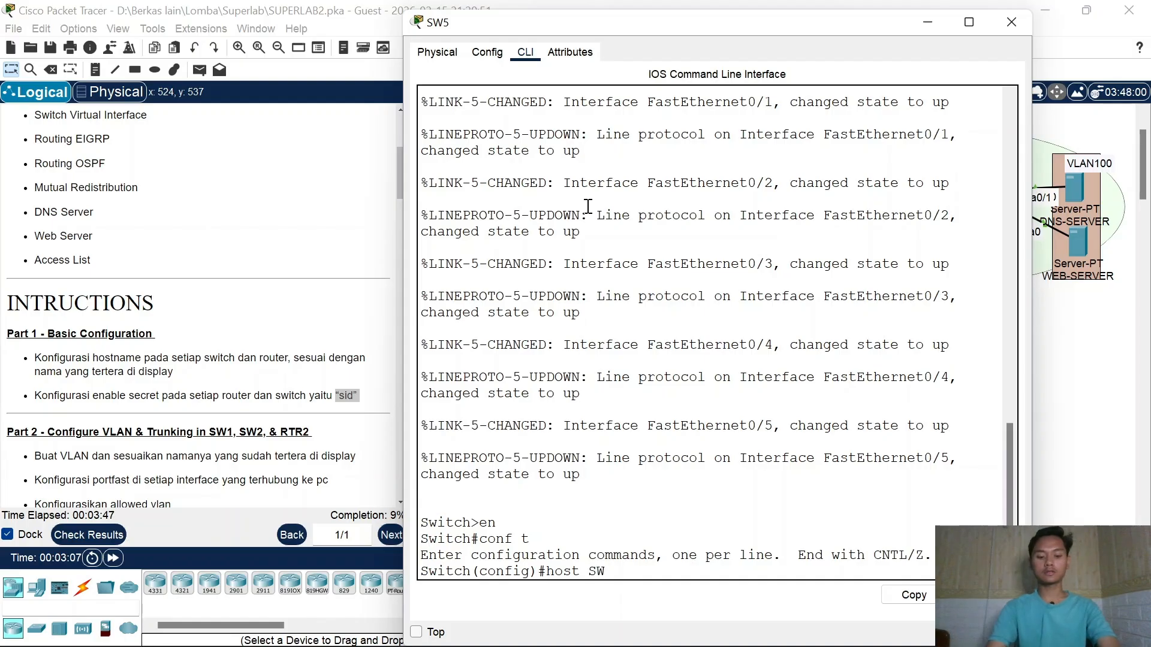
text(5)
key(Return)
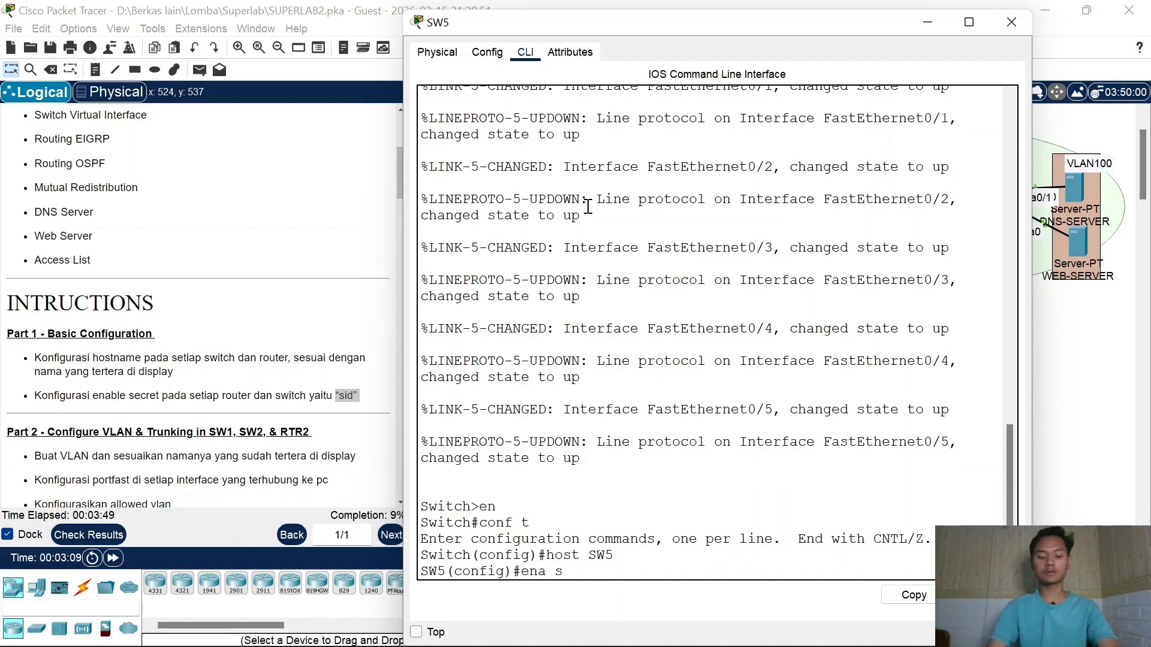
text(ena sec sid)
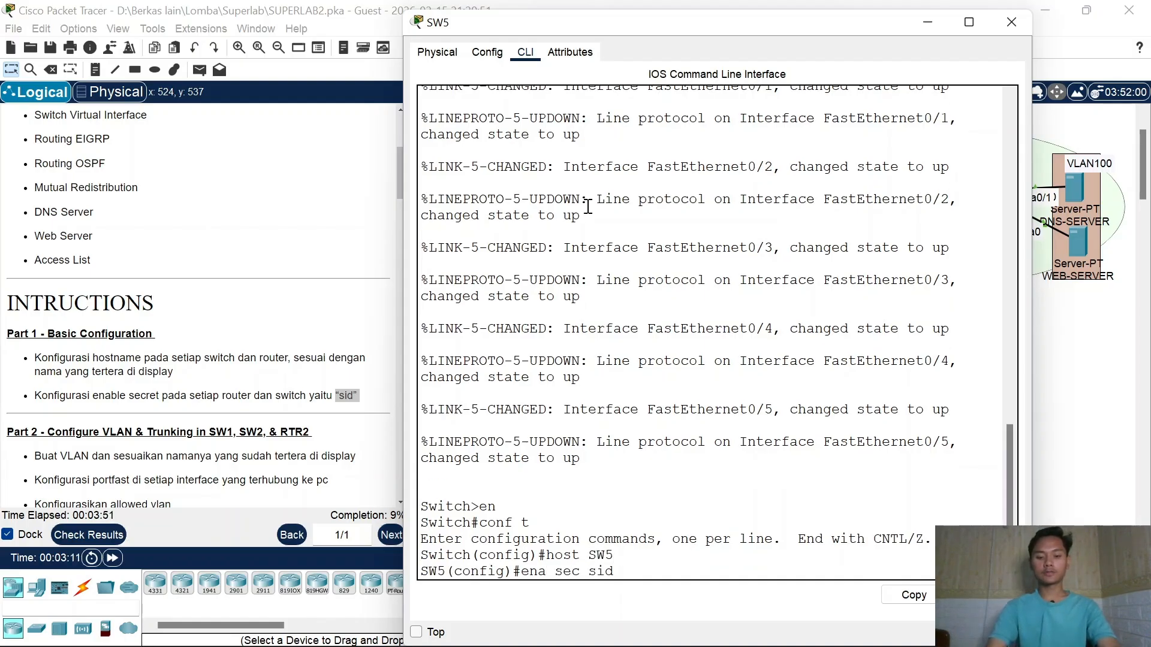
key(Return)
click(996, 24)
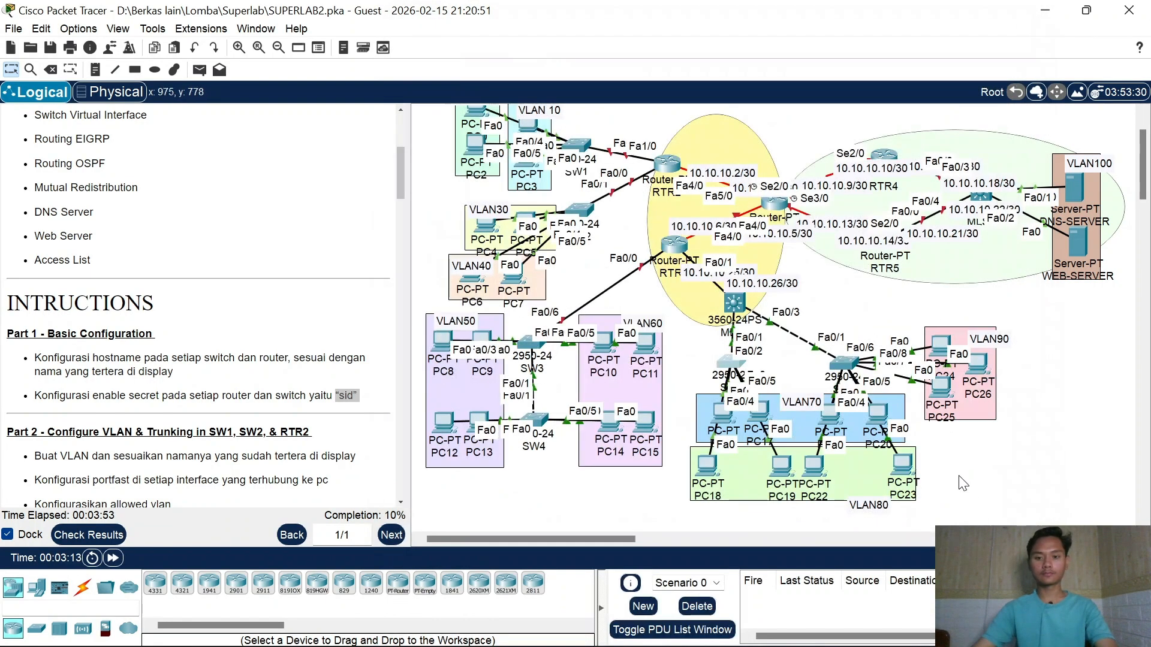
Step: Set the next switch's hostname to SW6 and give it the same enable secret
click(851, 377)
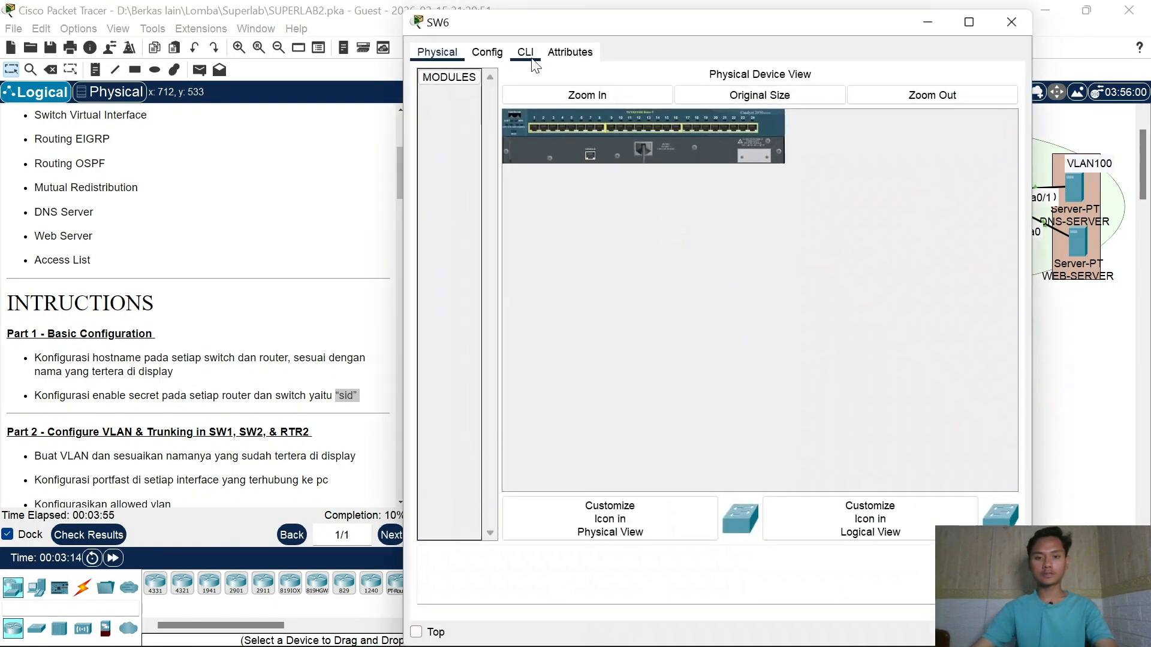
click(527, 54)
key(Return)
text(ena)
key(Return)
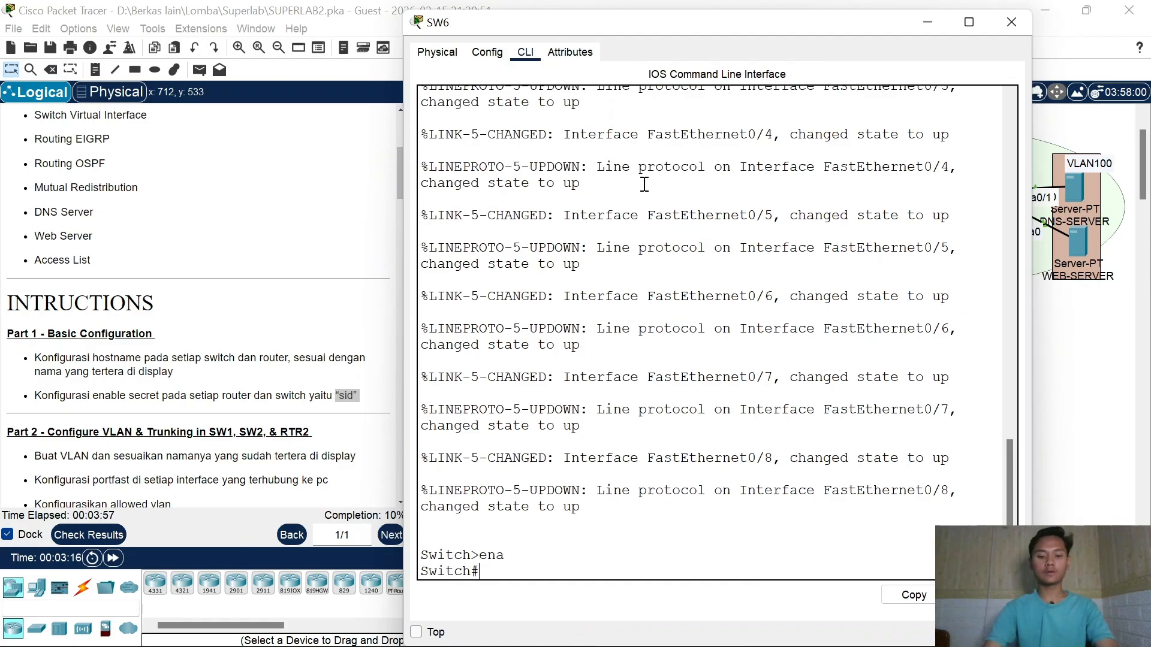
text(conf t)
key(Return)
text(host )
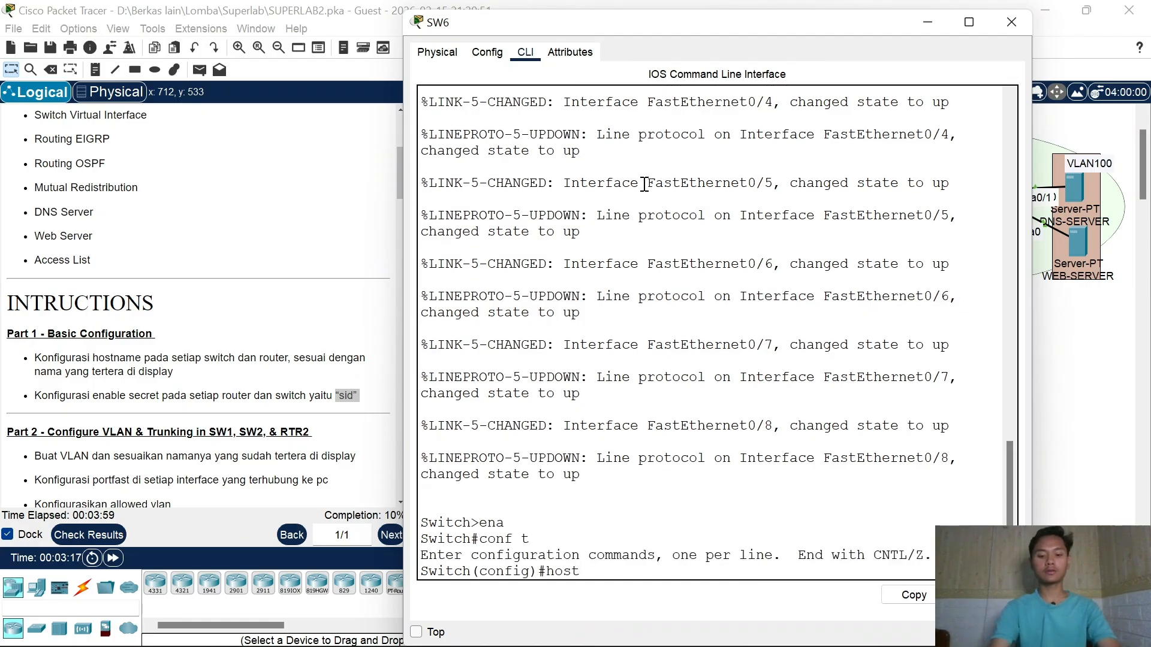
text(SW6)
key(Return)
text(en)
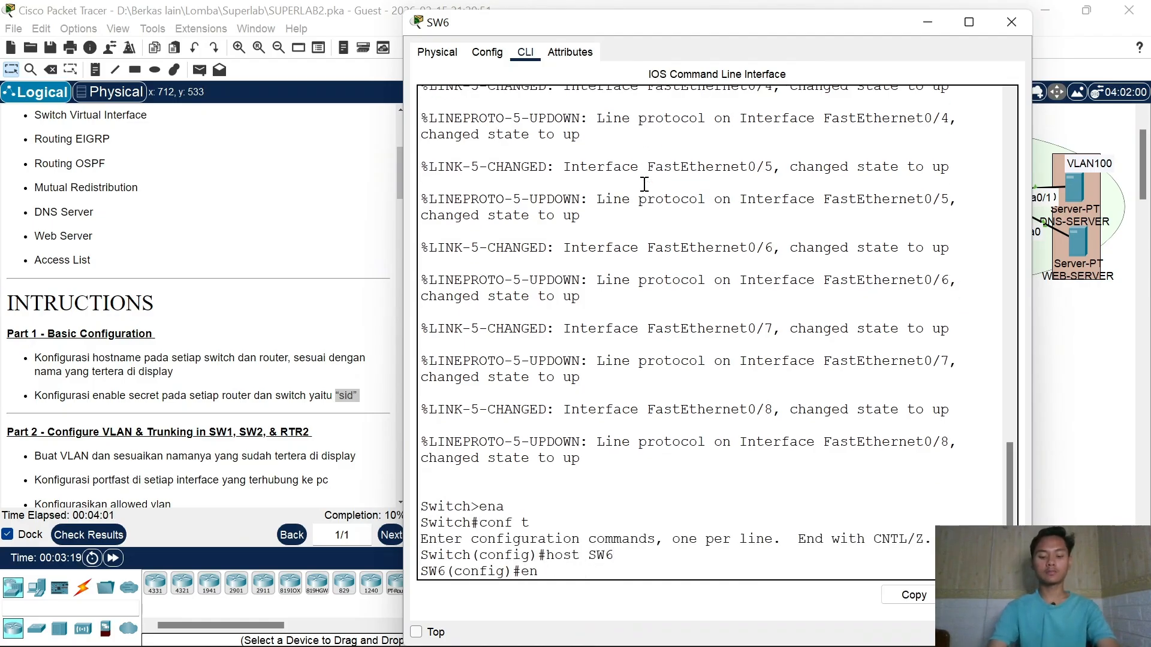
text(a sec sid)
key(Return)
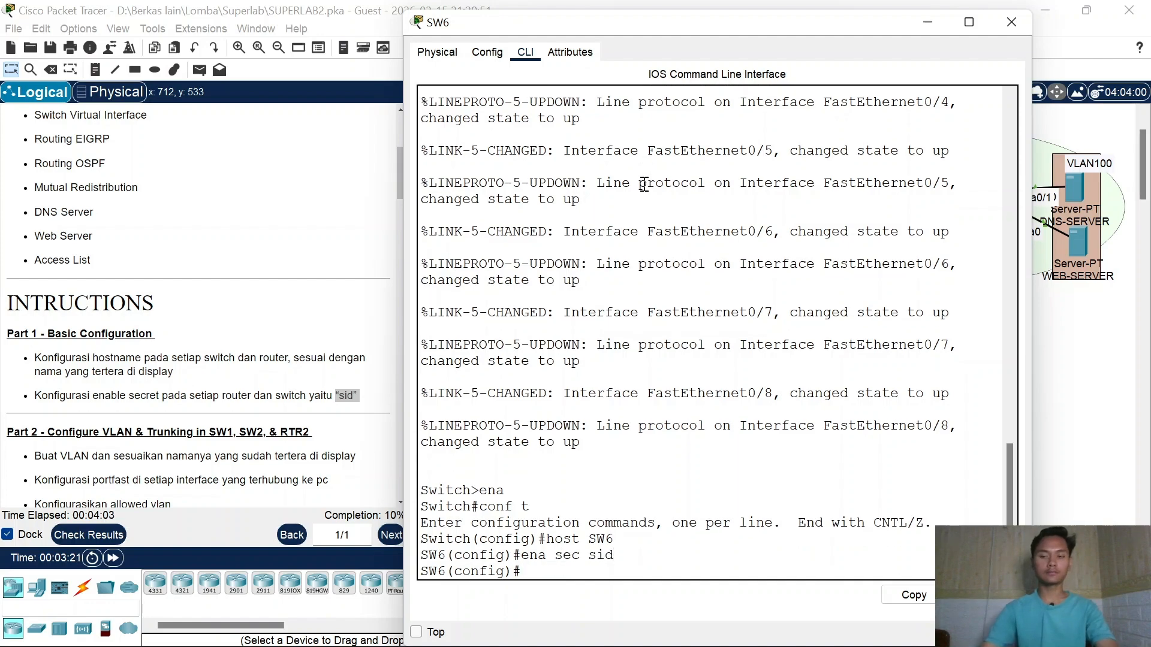
click(1010, 22)
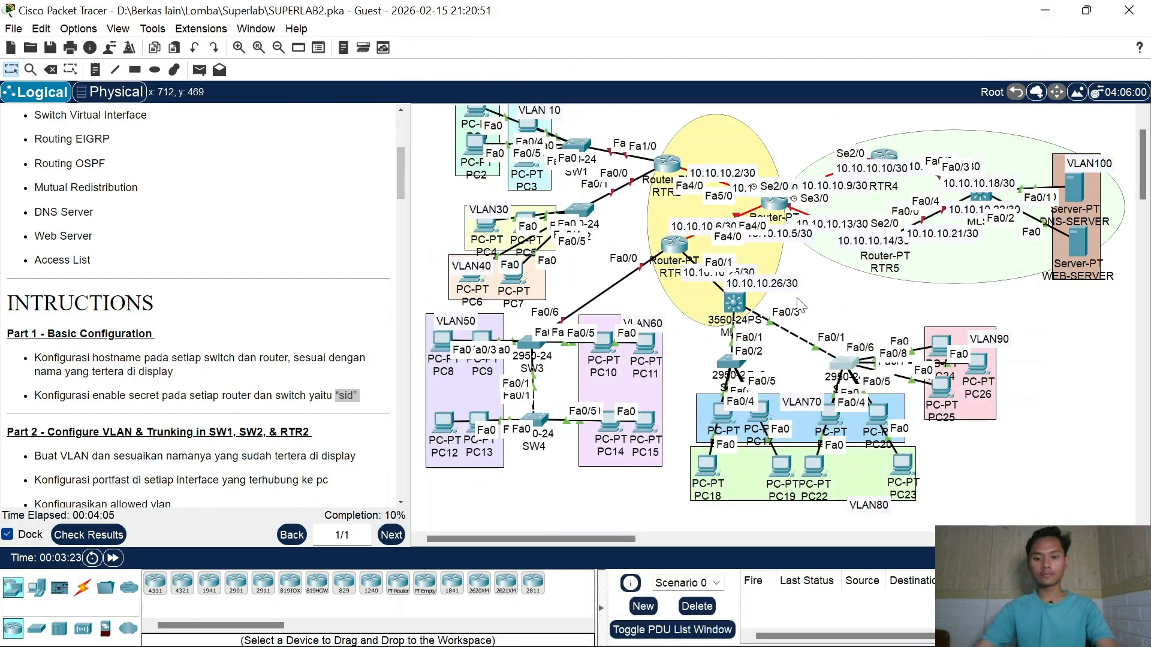
Step: Name router RTR1 and give it the enable secret sid
click(774, 210)
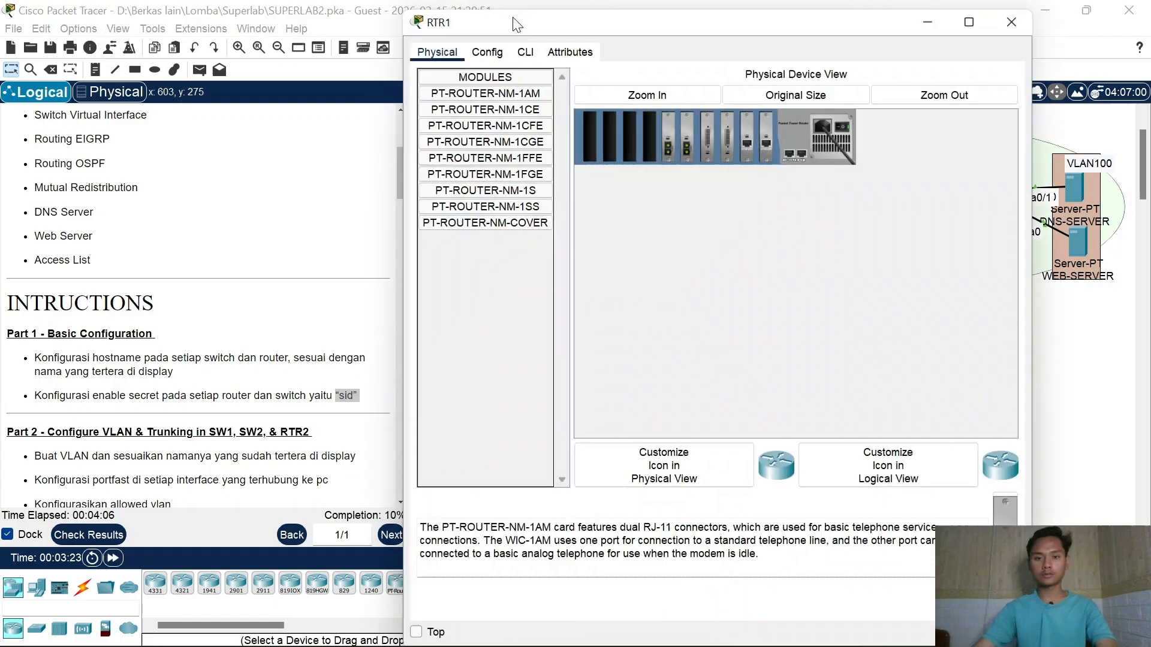
click(526, 53)
drag(664, 247, 685, 263)
key(Return)
text(ena)
key(Return)
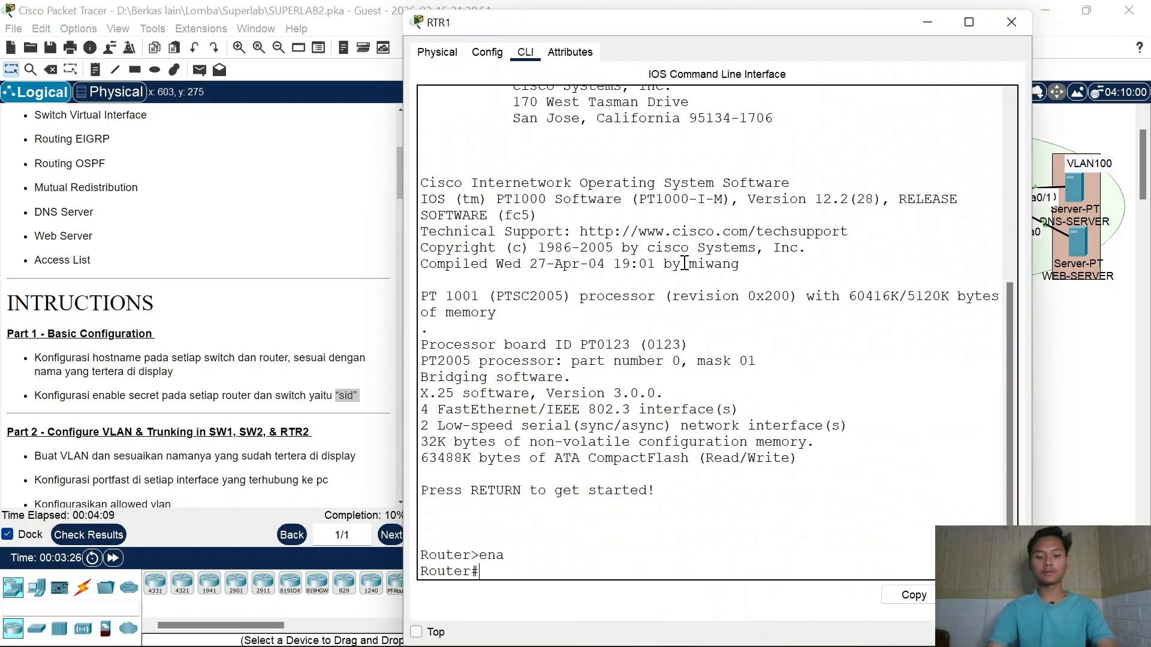
text(conf t)
key(Return)
text(host )
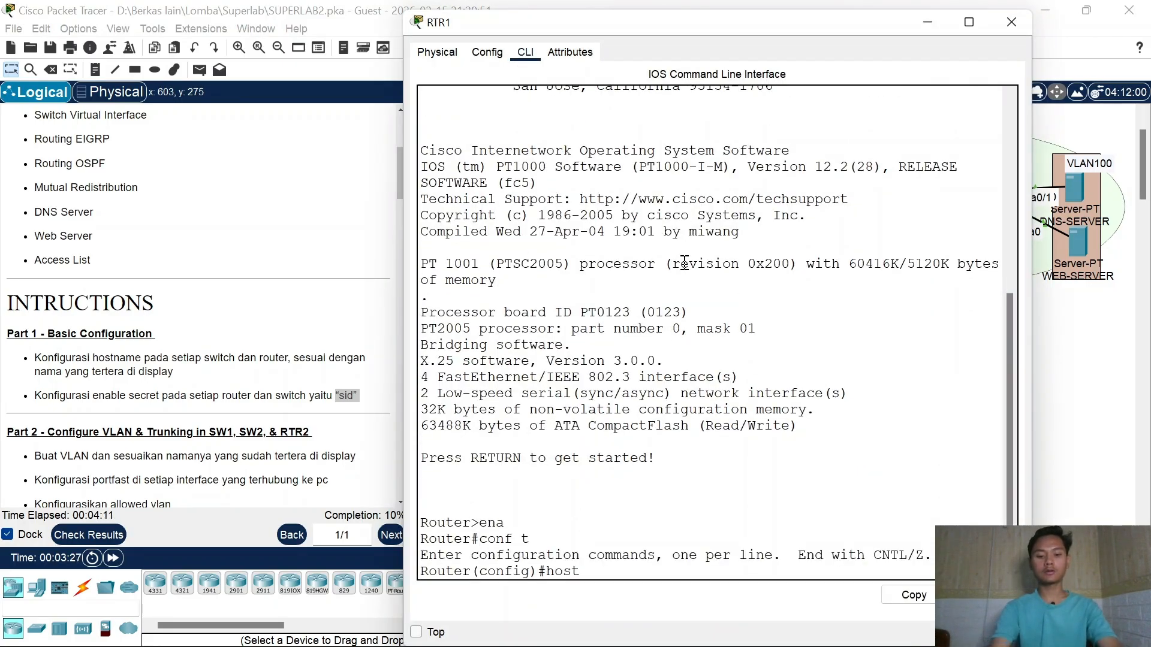
text(RTR1)
key(Return)
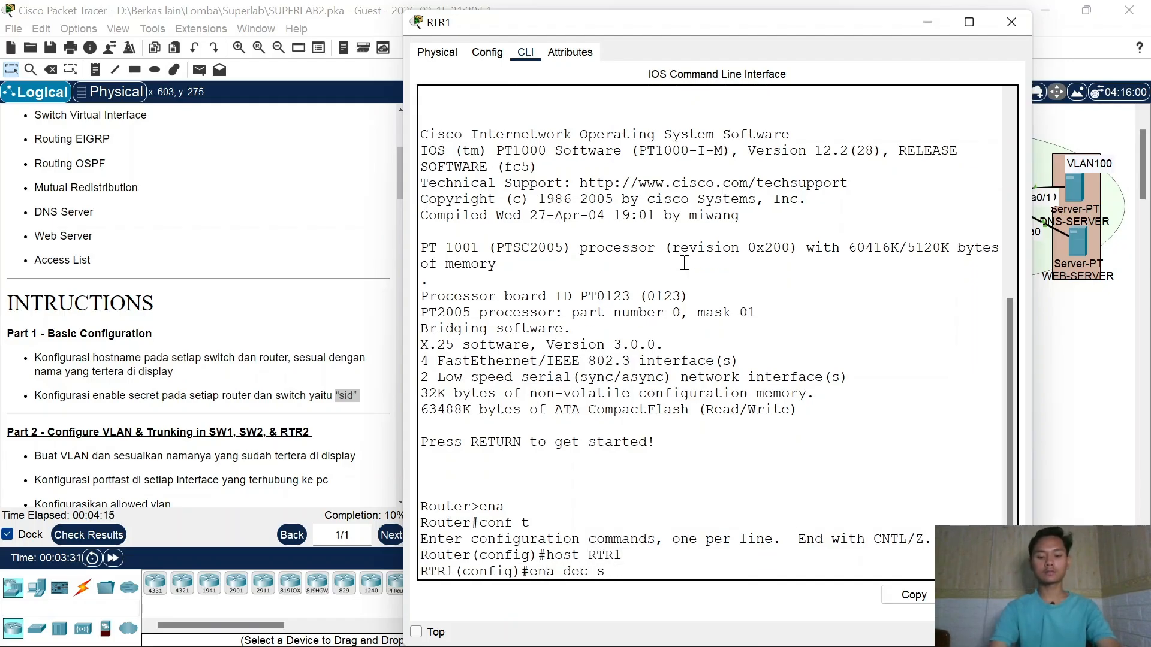
text(ena dec sid)
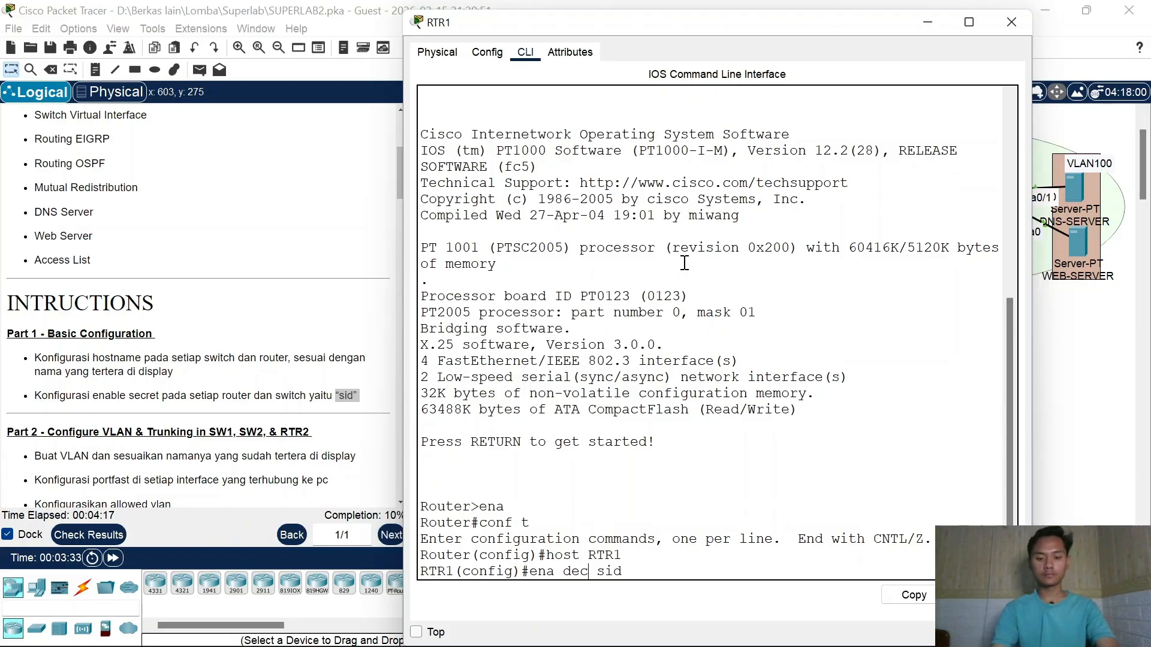
key(Return)
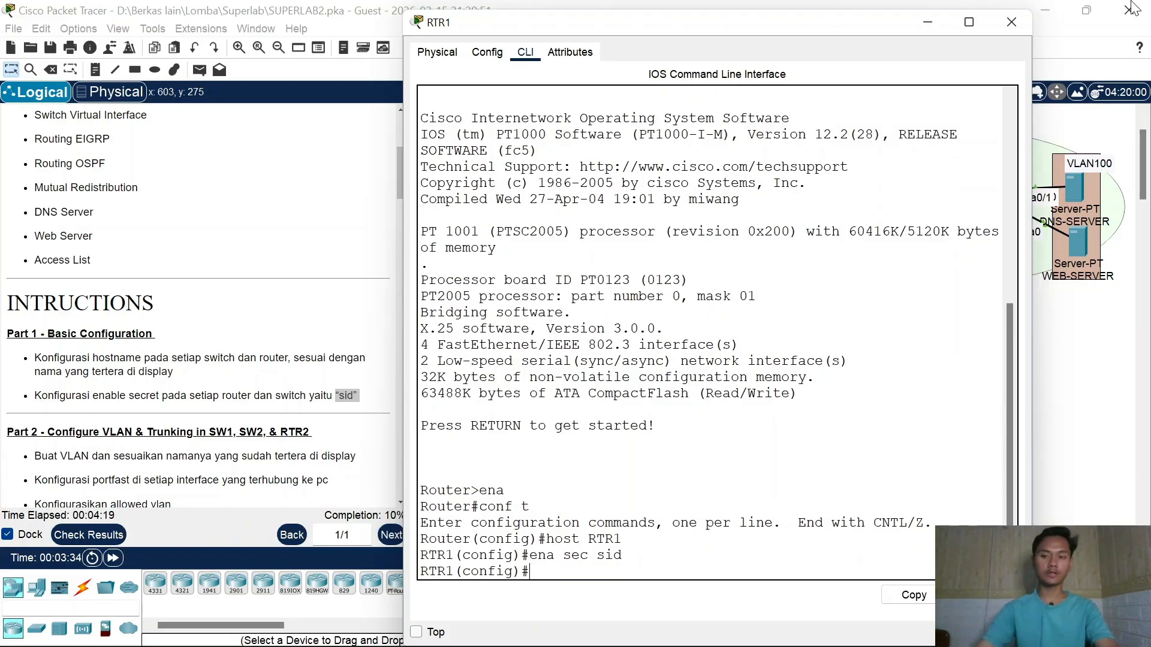
click(1009, 23)
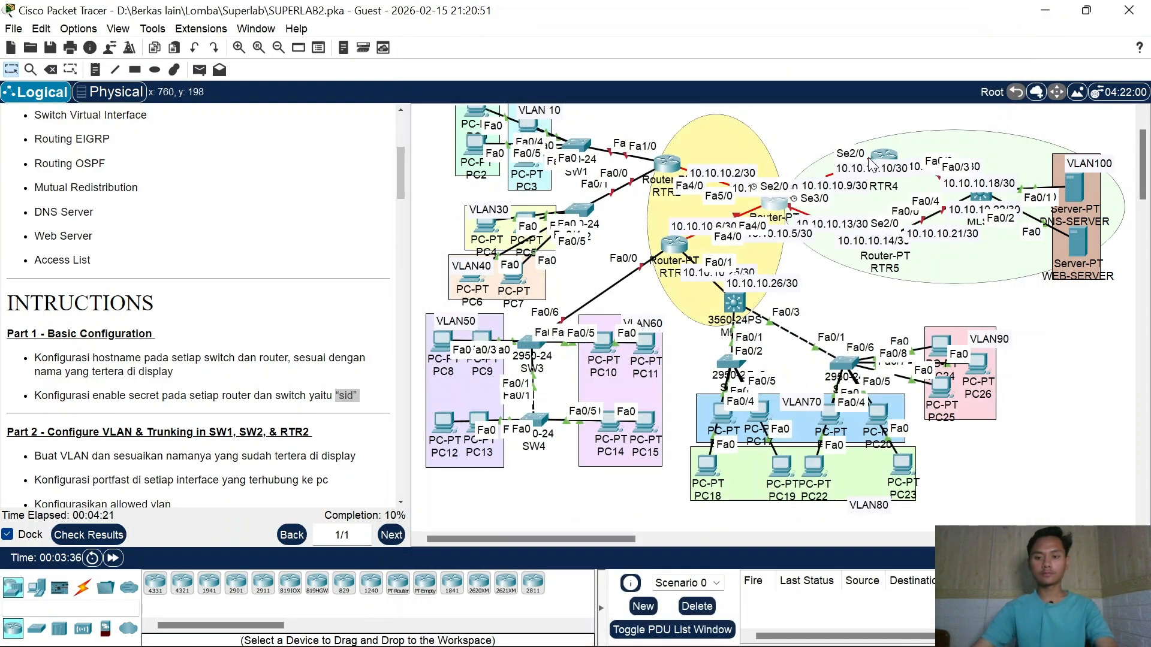
click(878, 161)
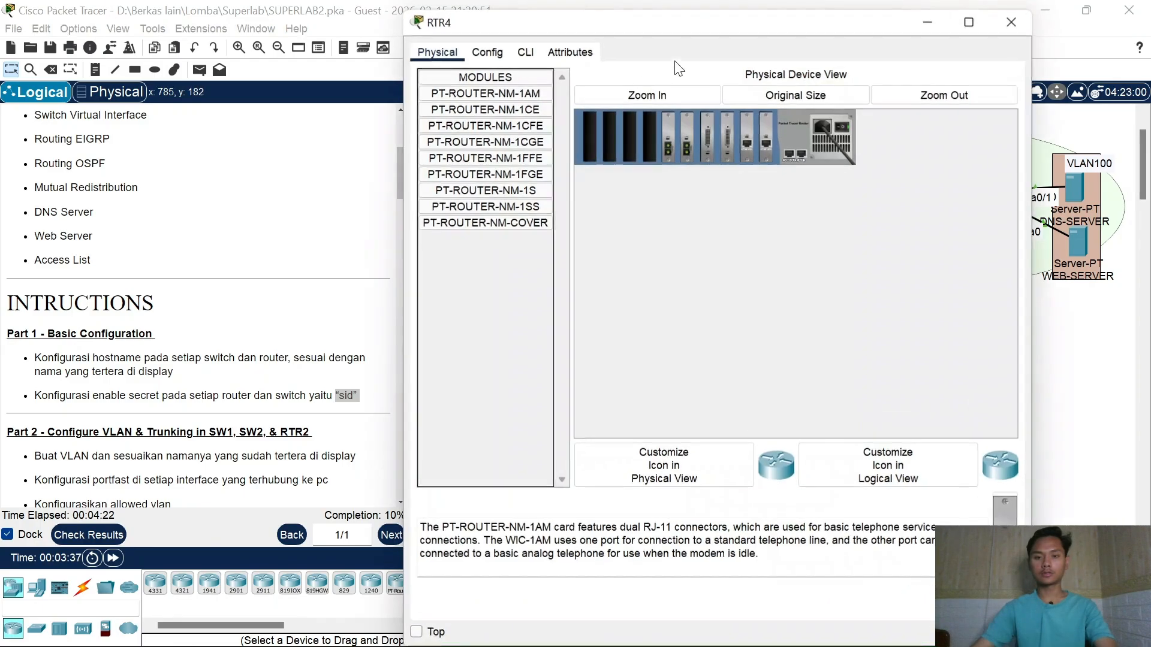
click(525, 52)
text(en)
key(Return)
text(c)
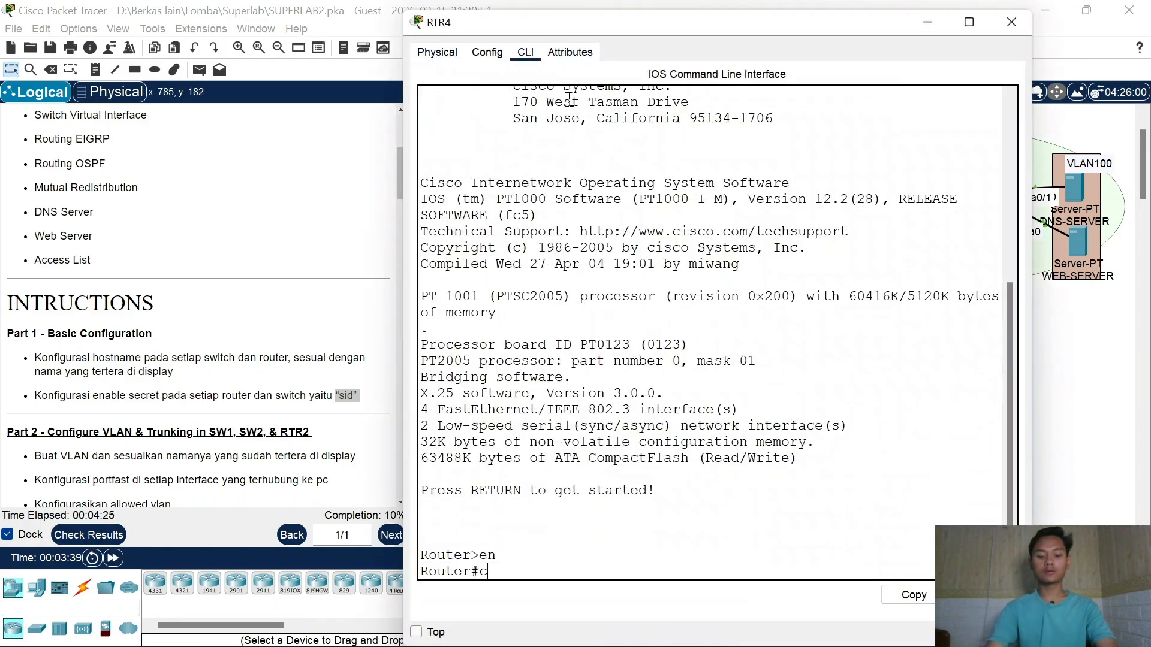
text(onf t)
key(Return)
text(host )
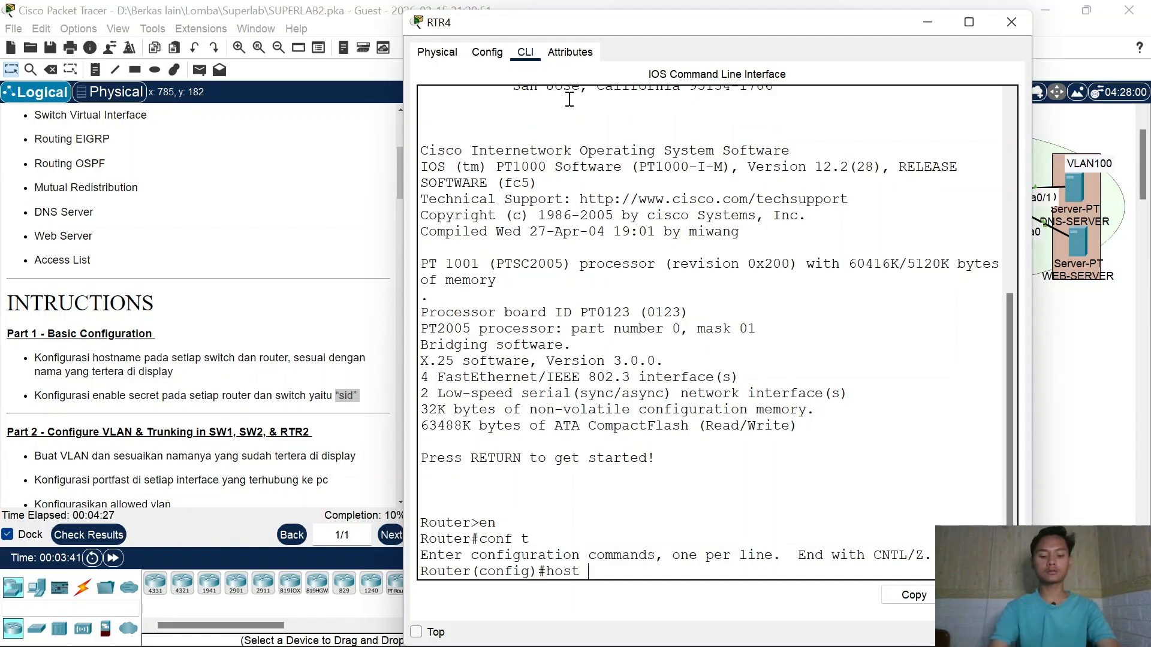
text(RTR4)
key(Return)
text(ena s)
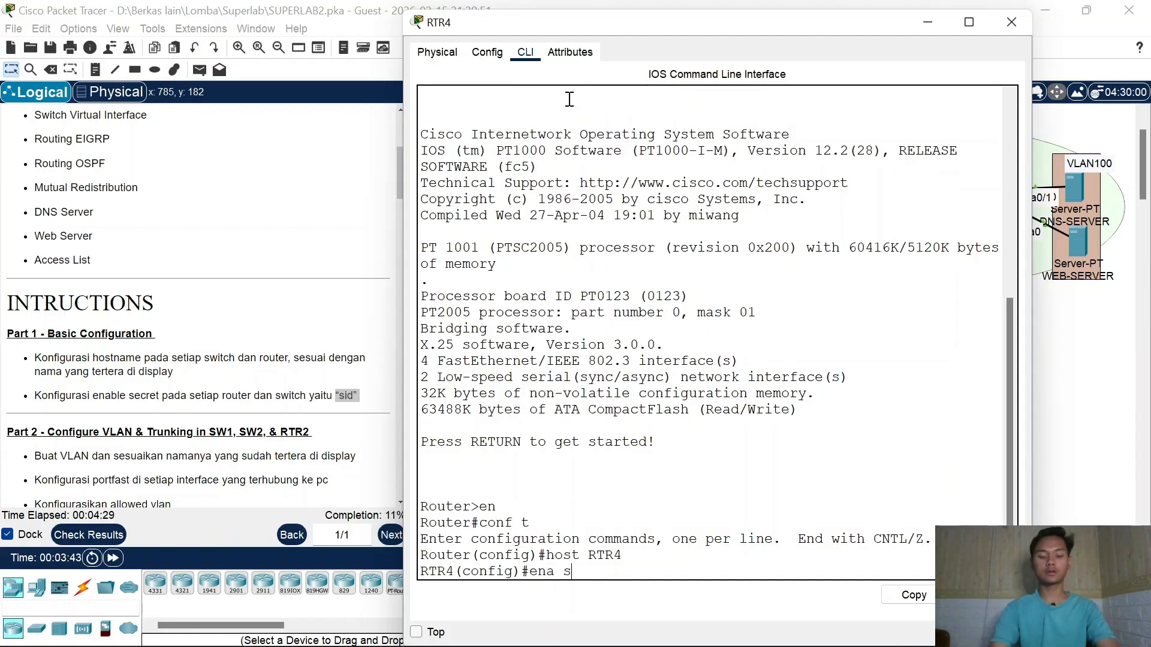
text(ec sid)
key(Return)
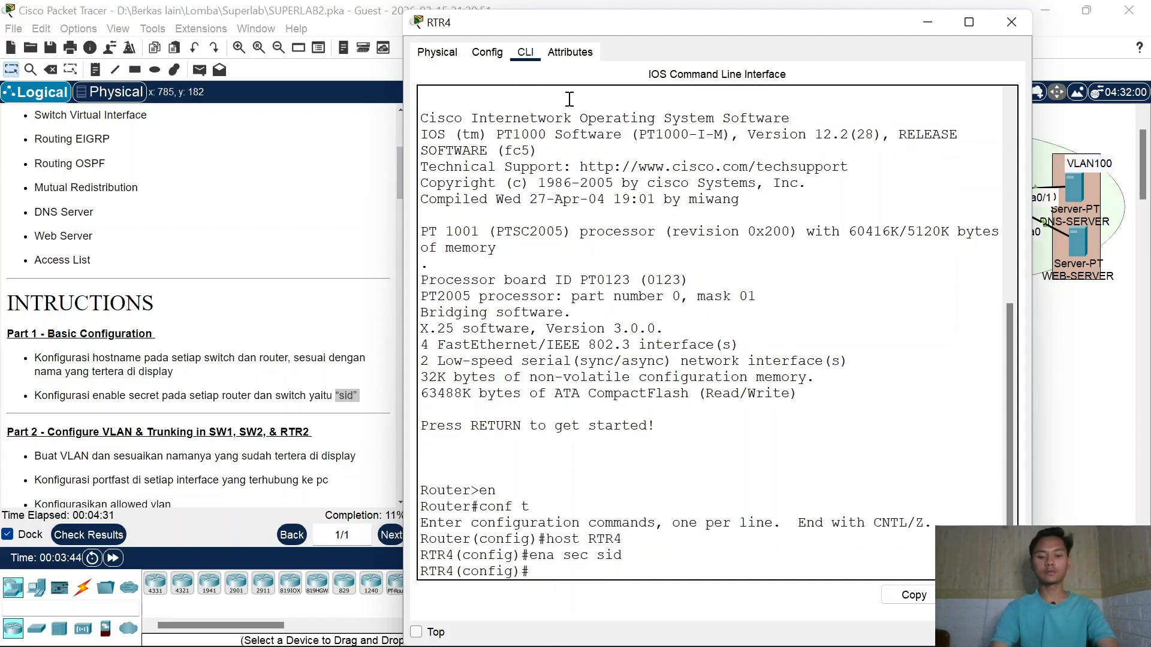
click(1009, 23)
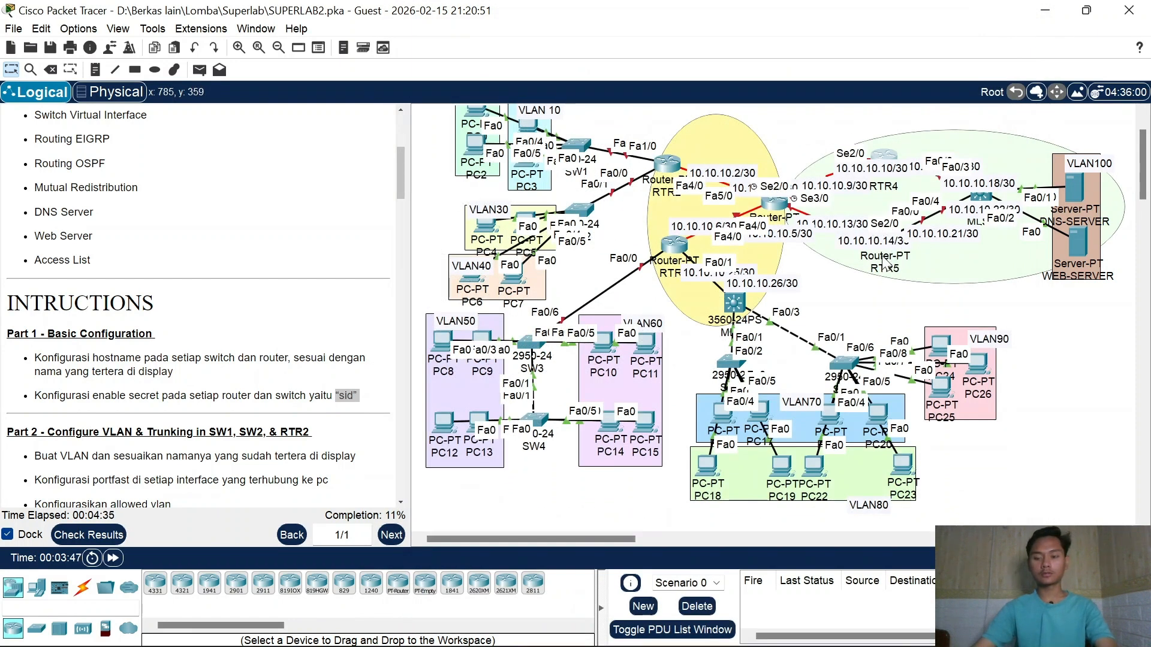
drag(882, 256, 882, 246)
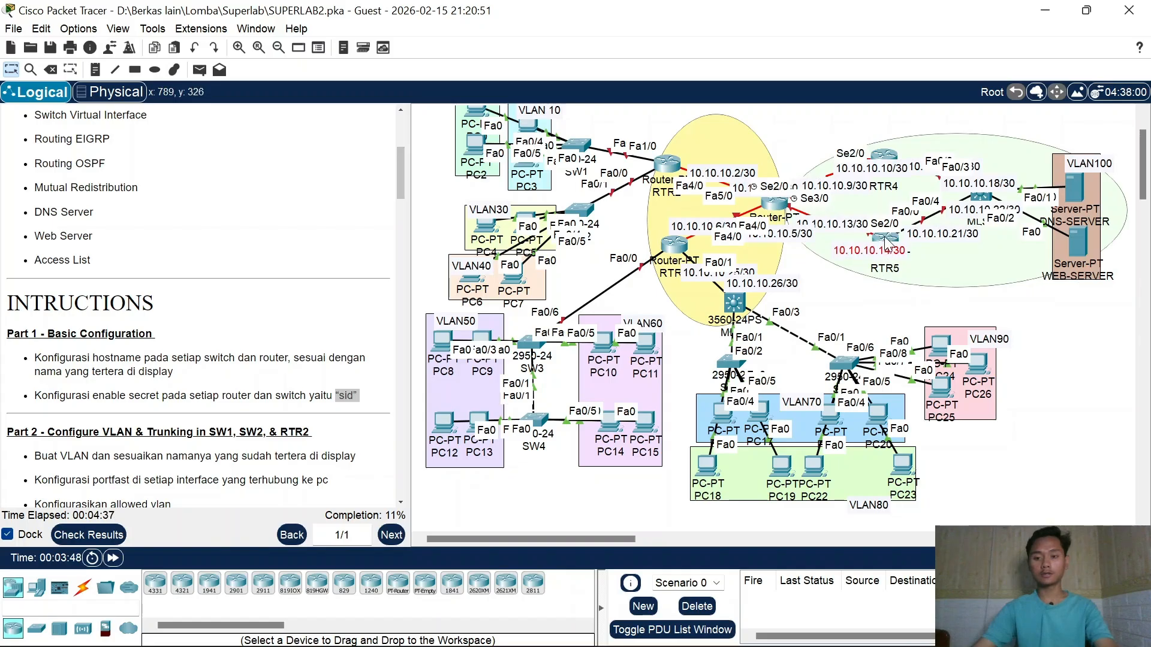
click(885, 238)
click(527, 53)
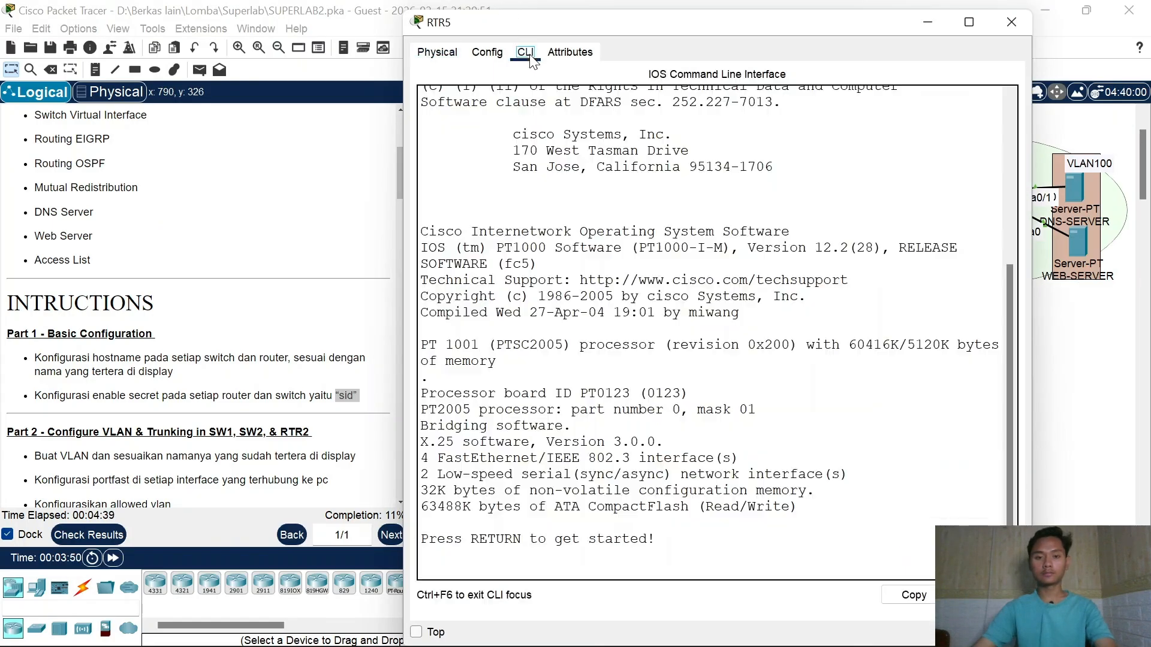
key(Return)
text(ena)
key(Return)
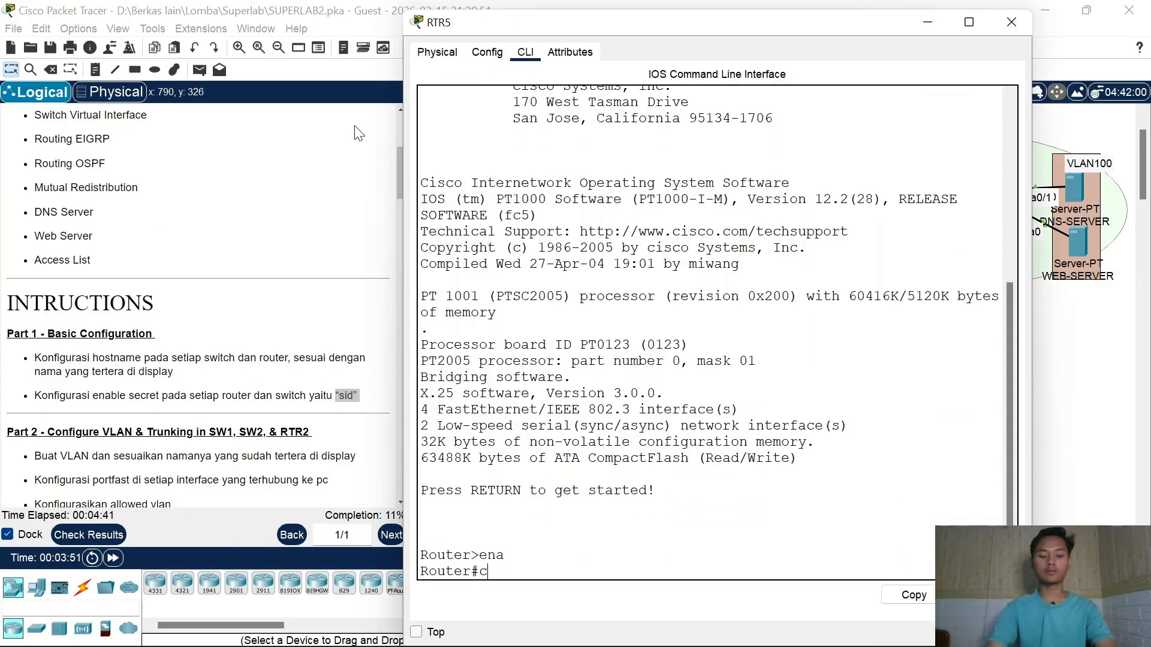
text(conf t)
key(Return)
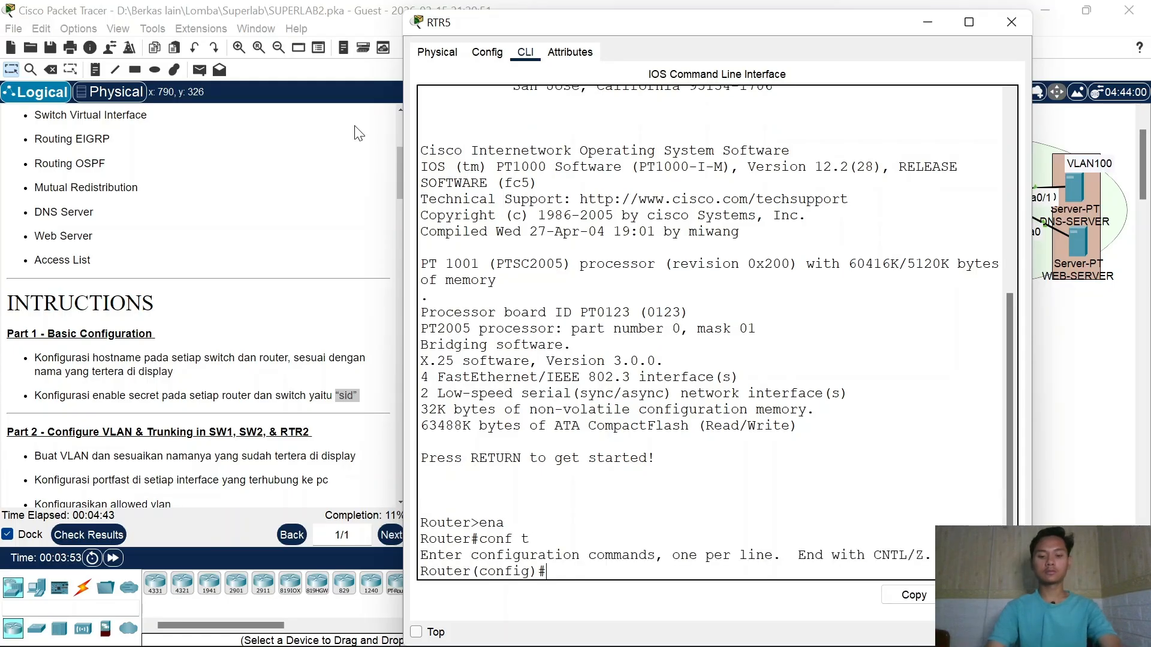
text(host)
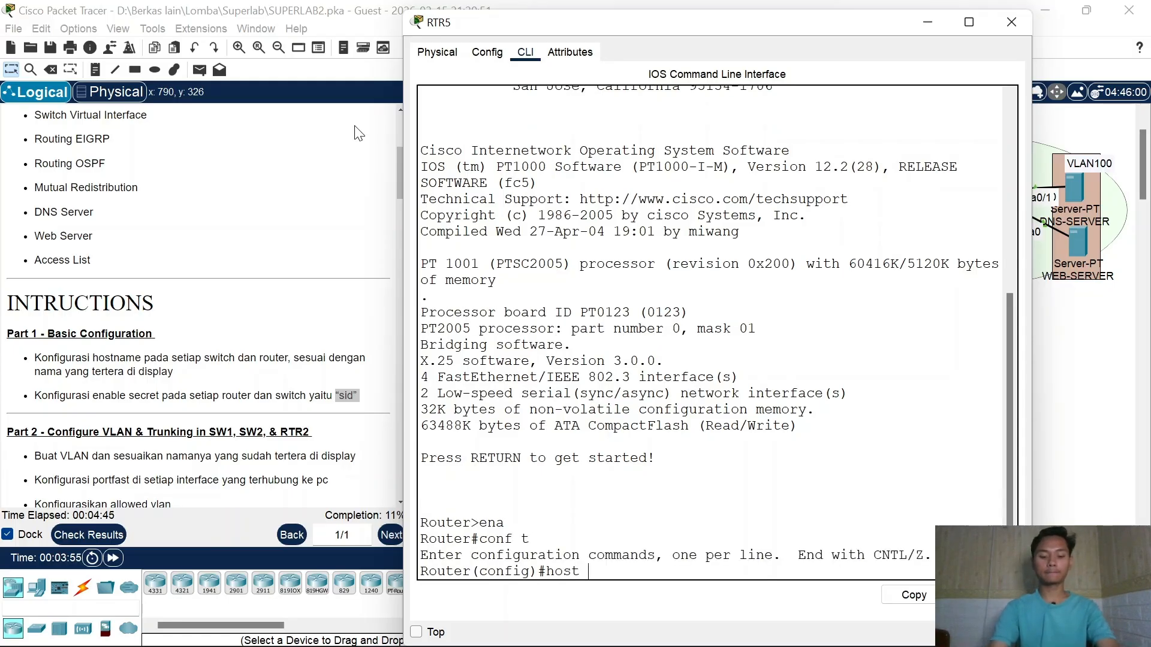
text( RTR5)
key(Return)
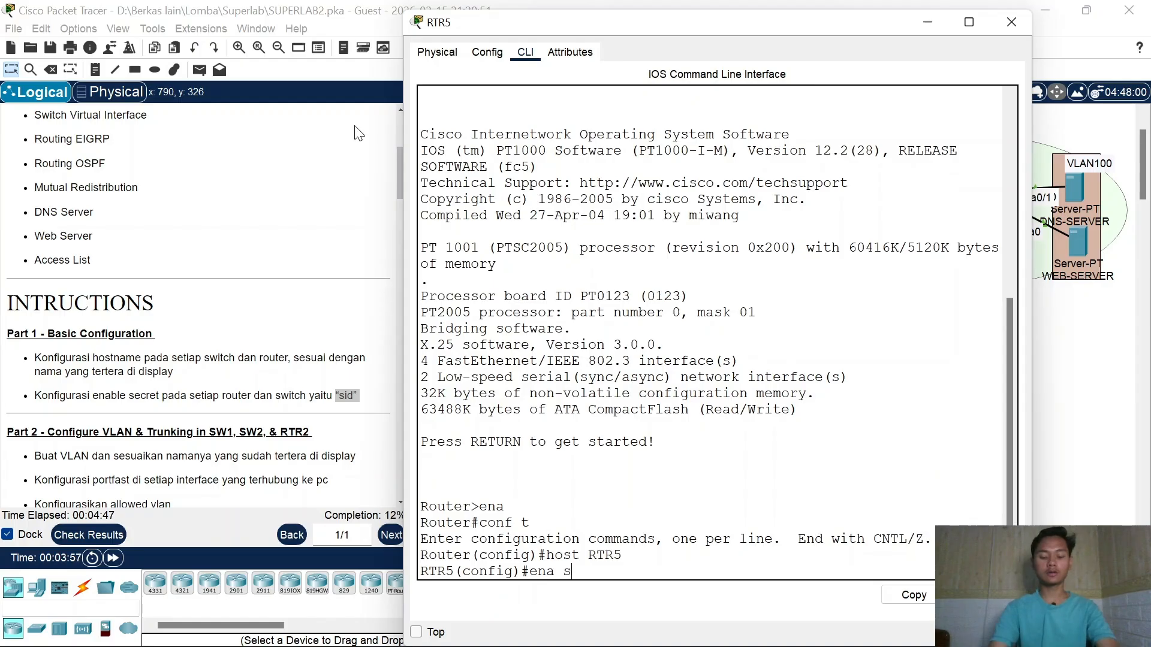
text(ena sec sid)
key(Return)
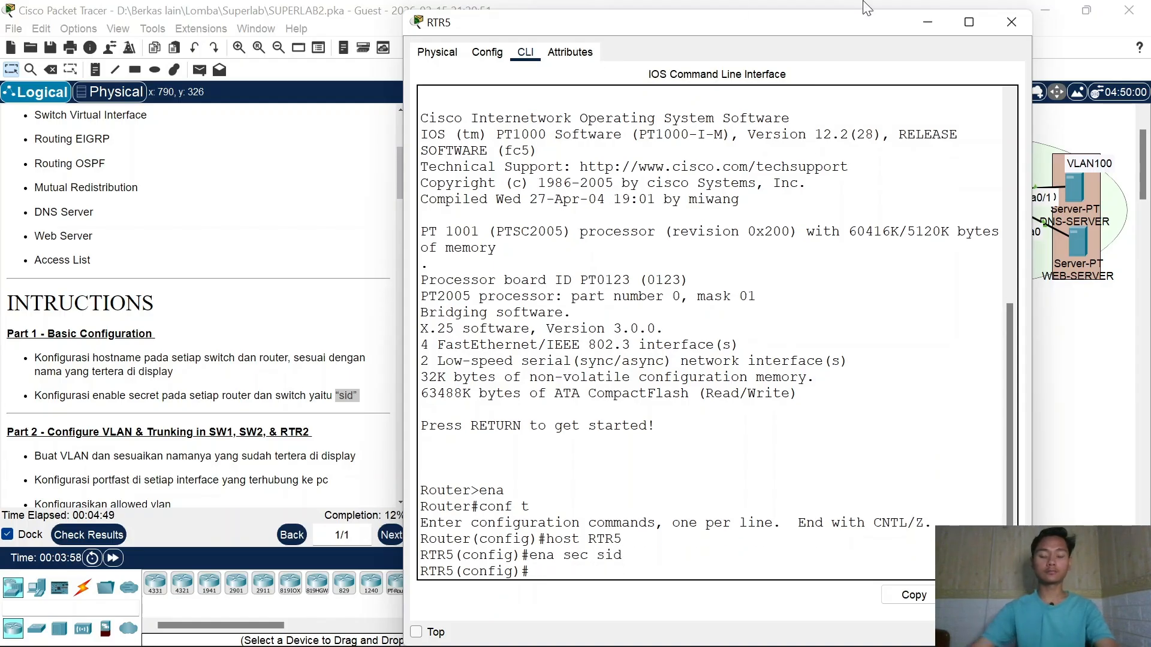
click(1001, 24)
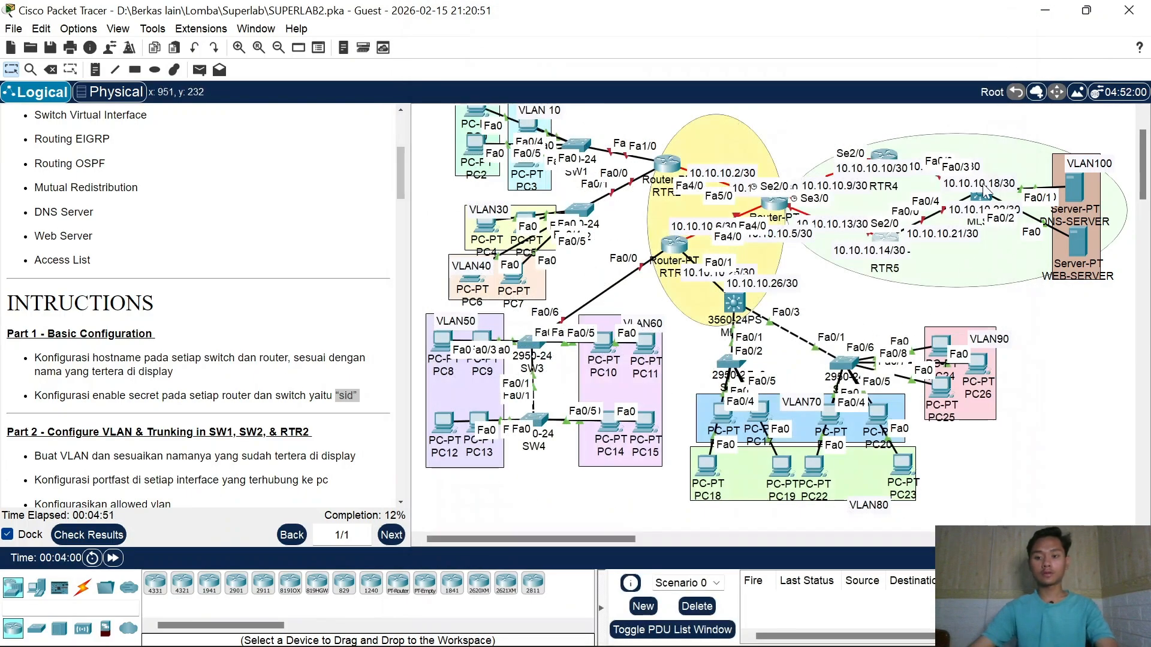
click(982, 197)
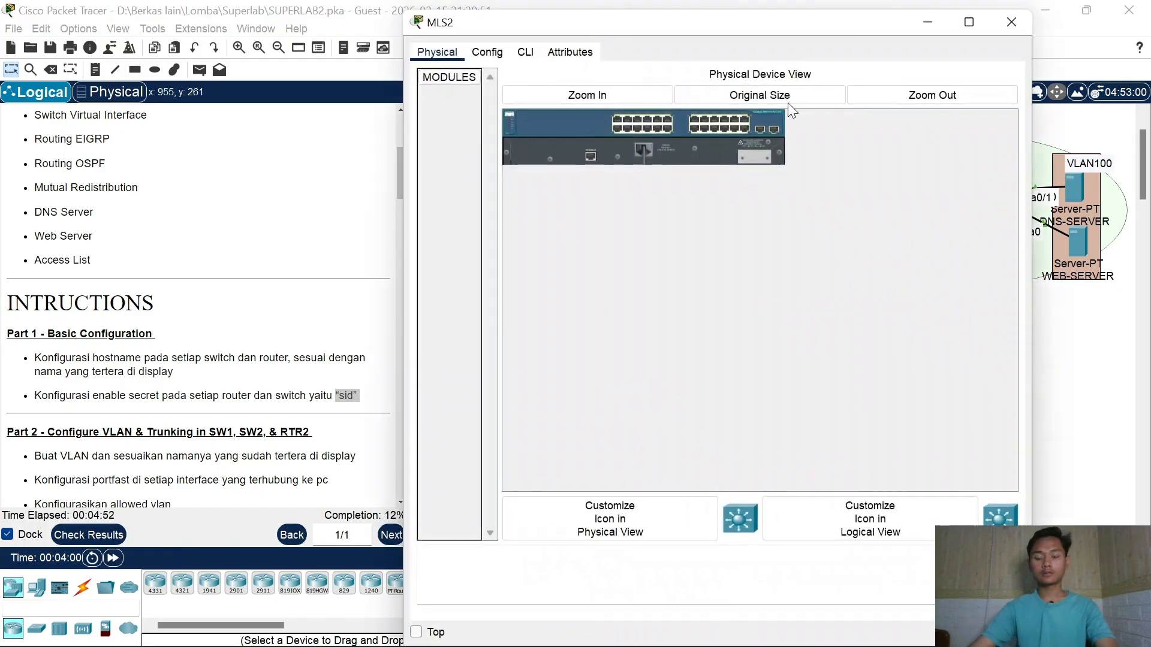
click(525, 53)
text(ena)
key(Return)
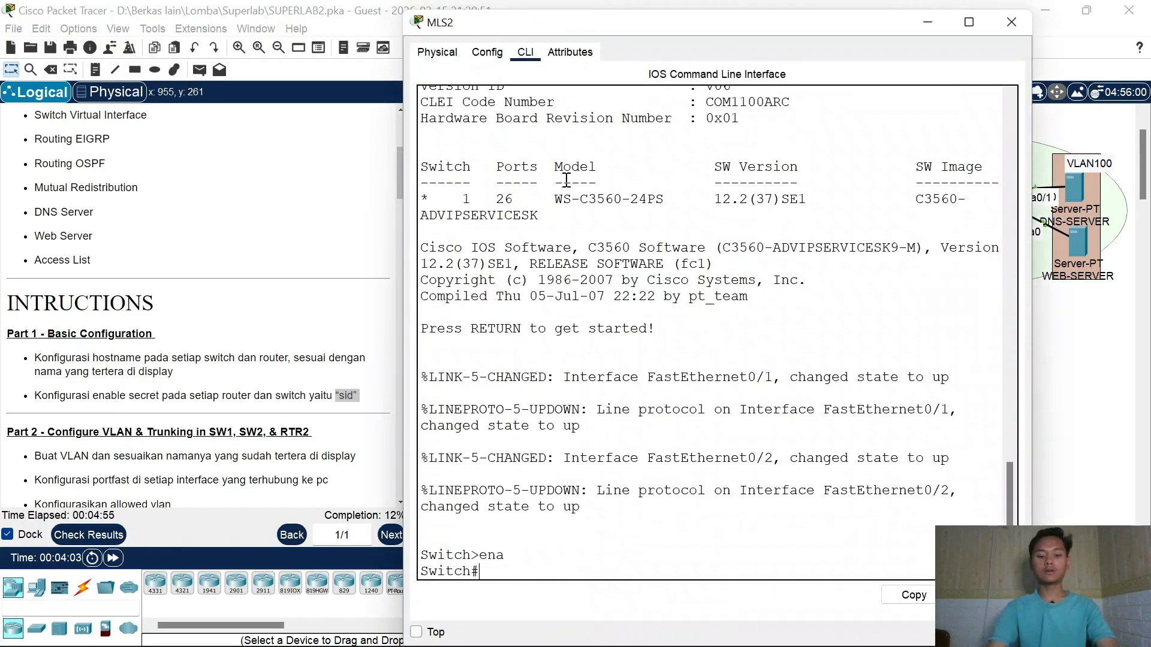
text(conf t)
key(Return)
text(host )
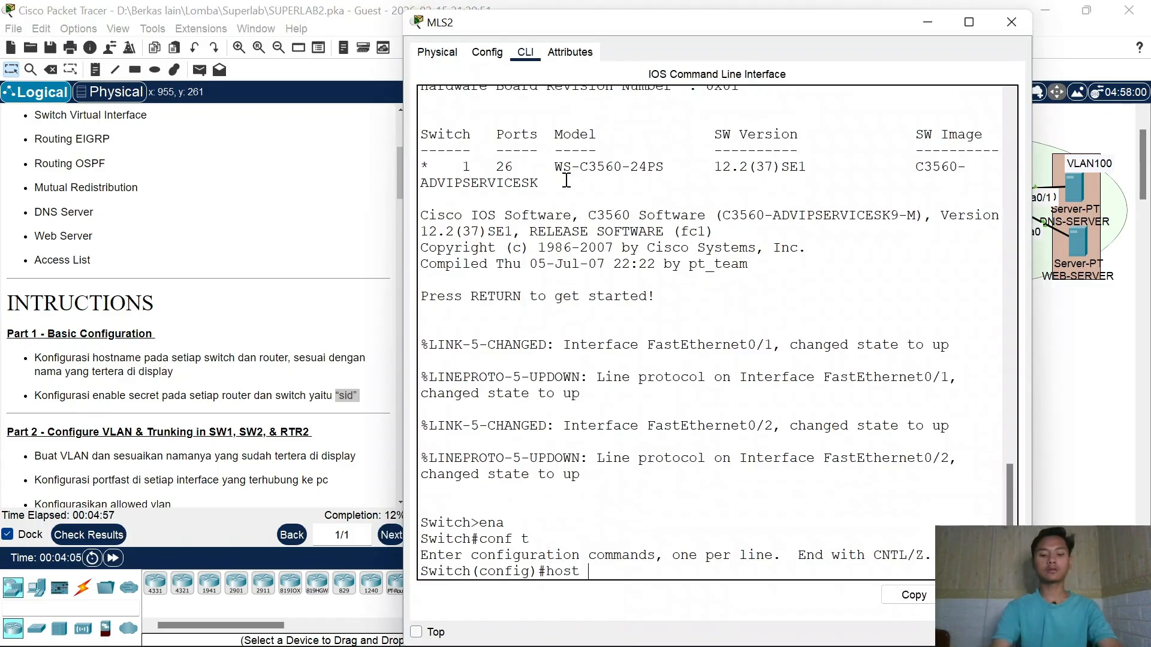
text(MLS2)
key(Return)
text(en)
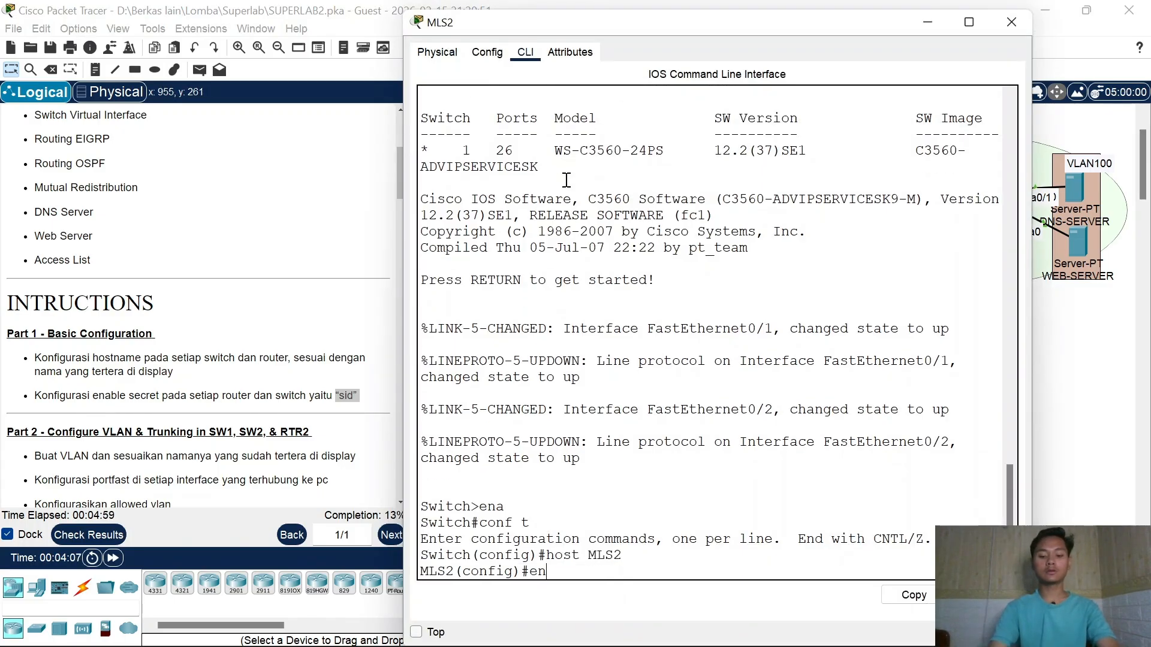
text(a sec sid)
key(Return)
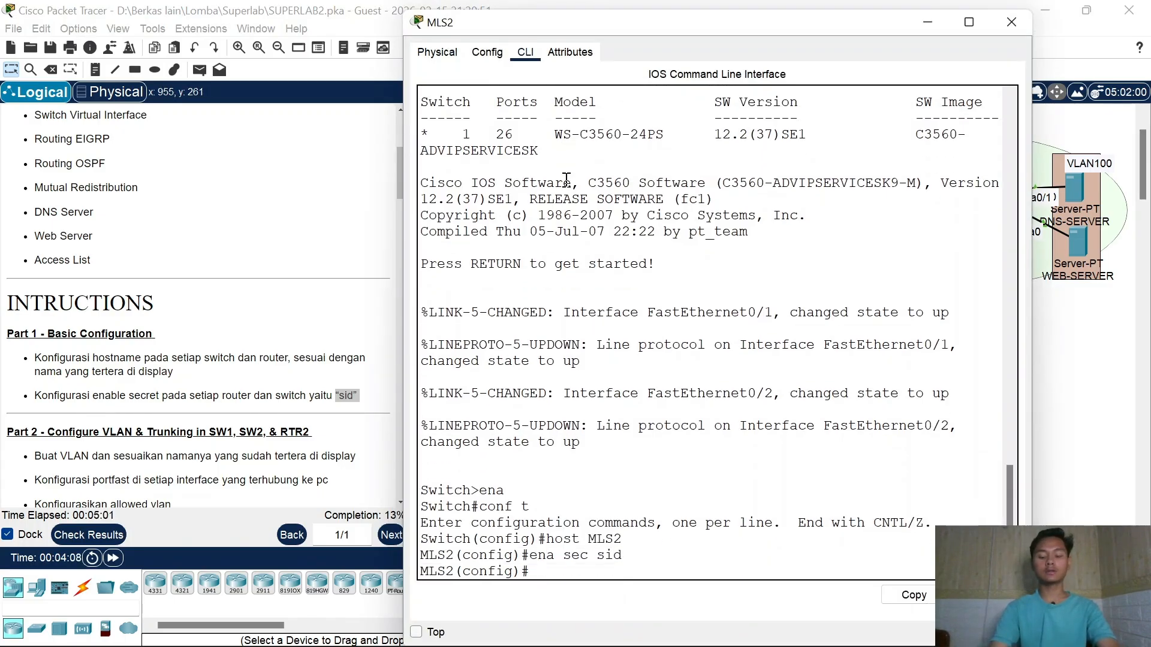
Step: Close the MLS2 window and highlight the SW1, SW2 and RTR2 part of the Part 2 instructions
click(1010, 19)
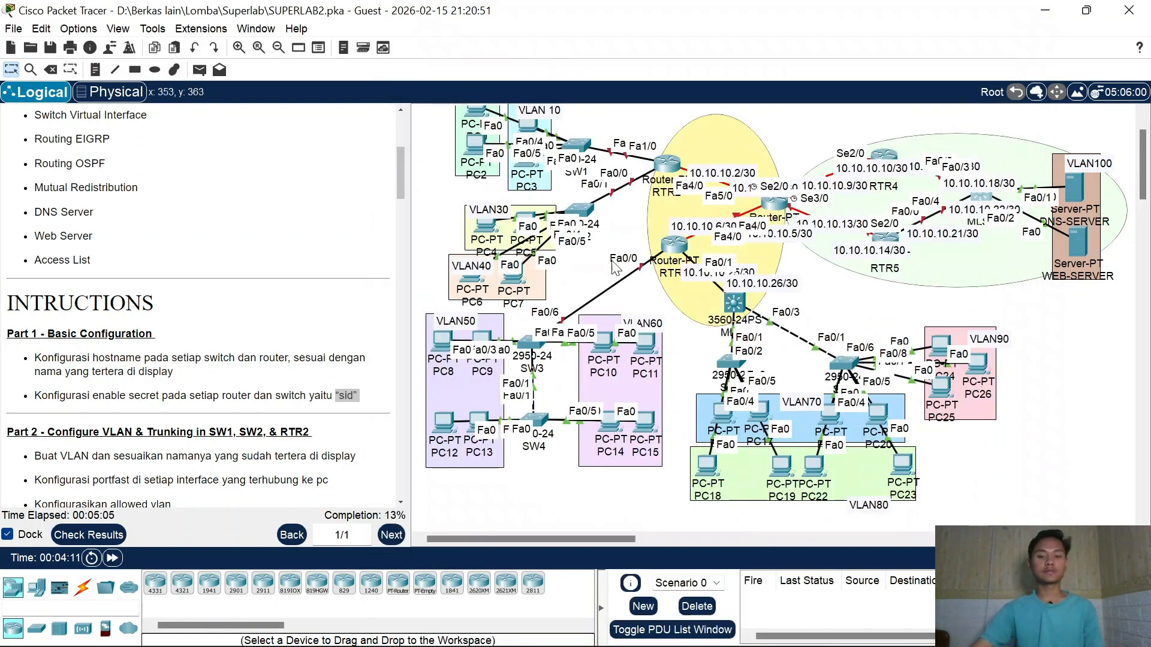
scroll(678, 245, up, 1)
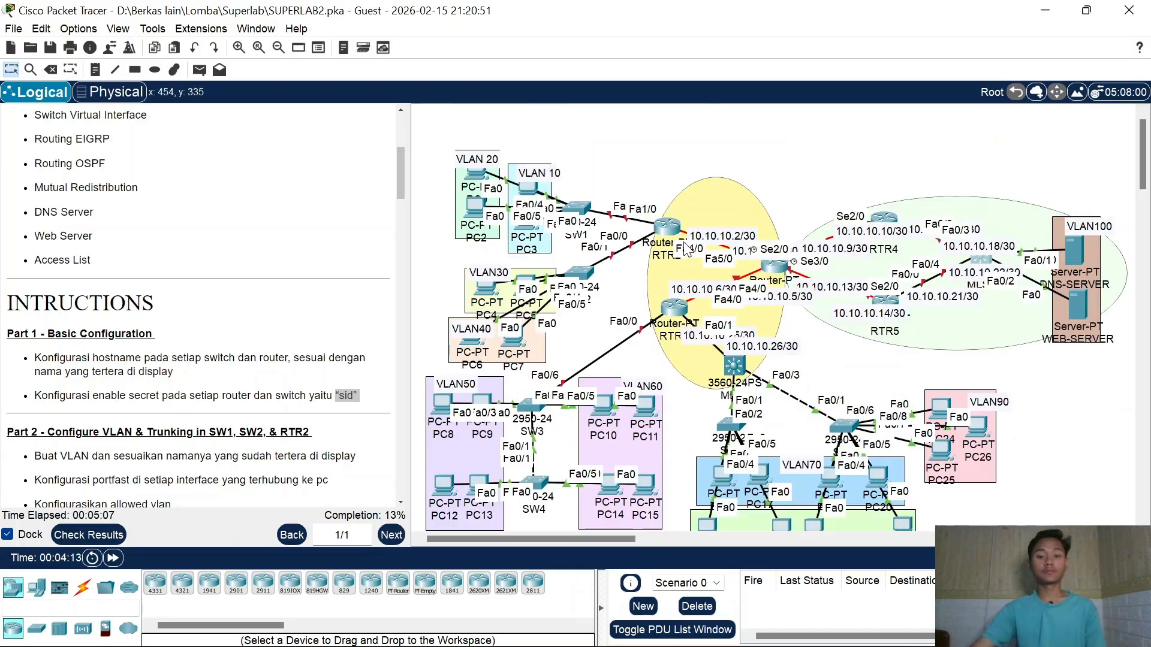
scroll(93, 376, down, 3)
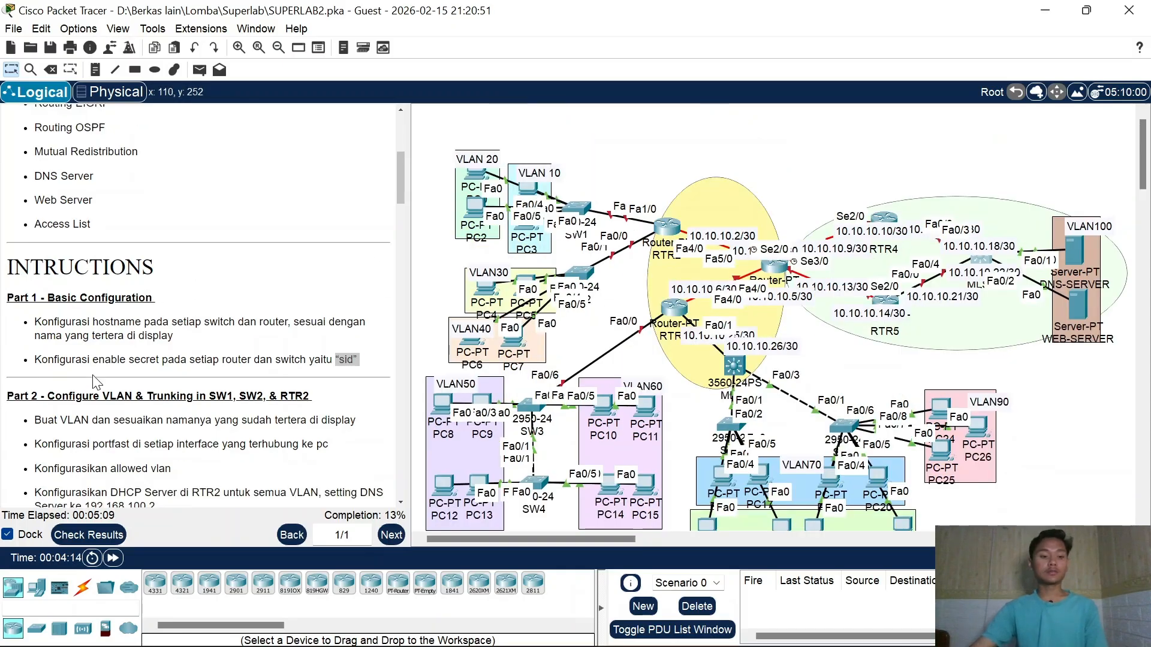
drag(31, 359, 126, 360)
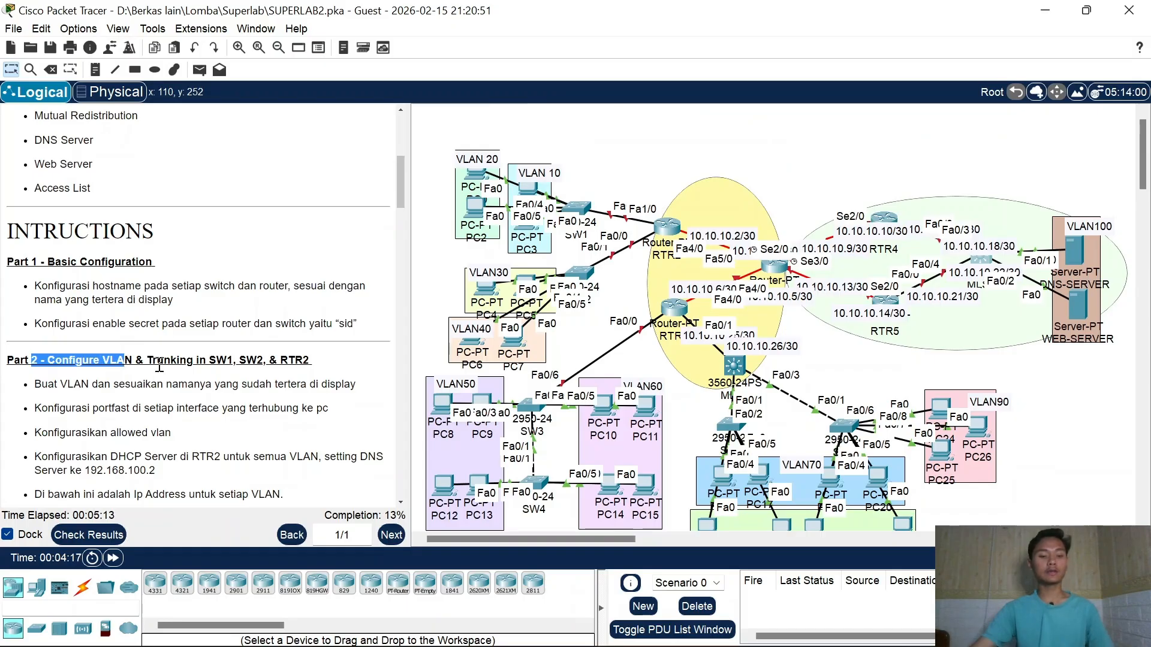
click(281, 367)
drag(280, 368, 177, 360)
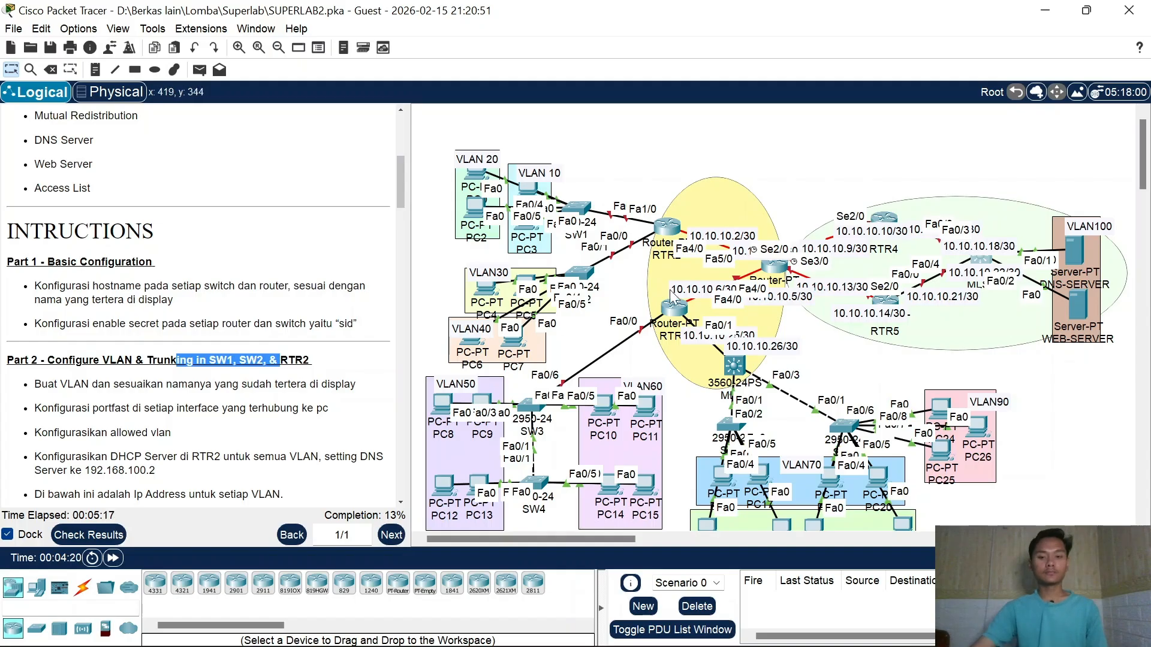
Step: Reposition RTR1 and the VLAN 10 and VLAN 20 PCs around SW1
drag(663, 233, 661, 222)
click(660, 217)
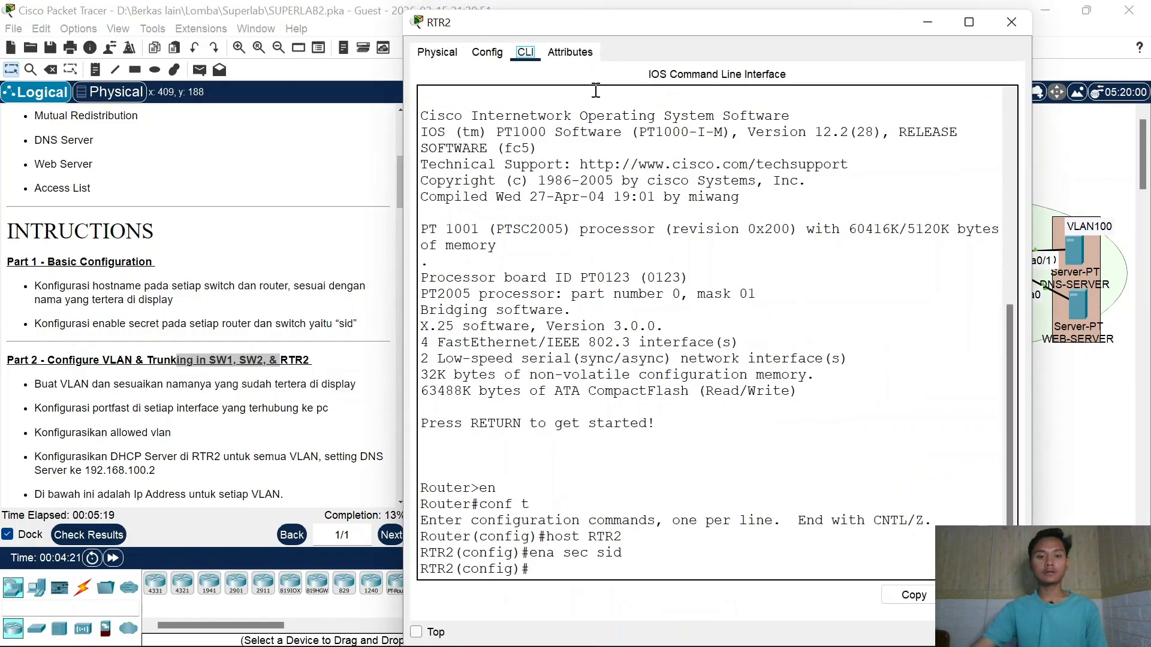
click(1013, 23)
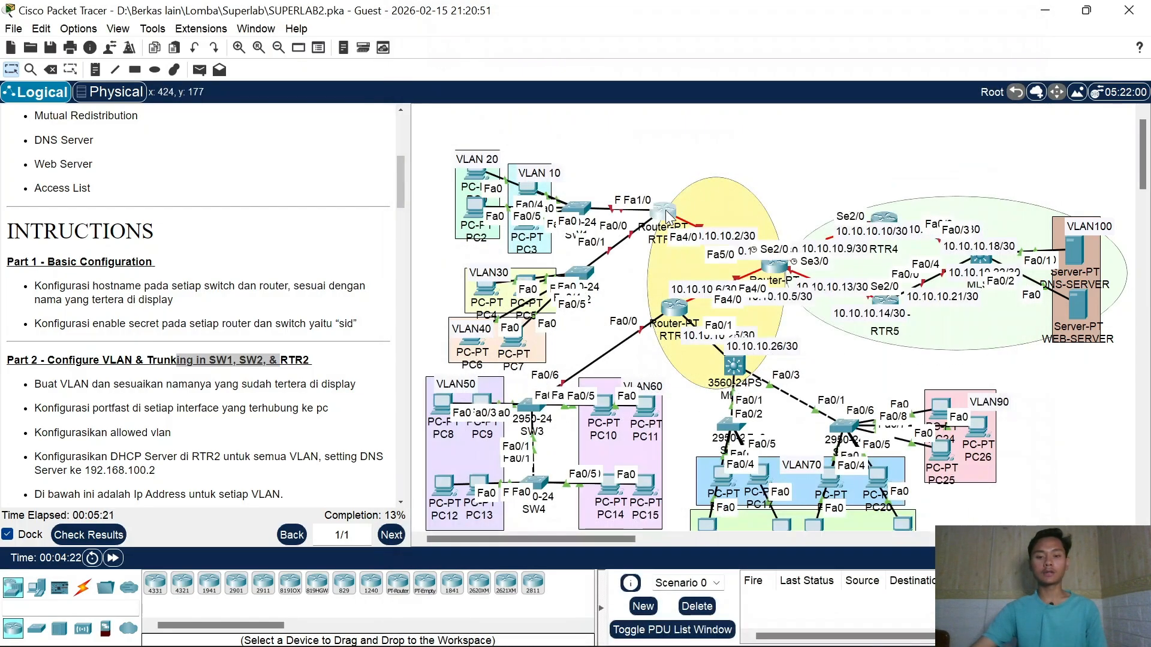
drag(667, 214, 676, 231)
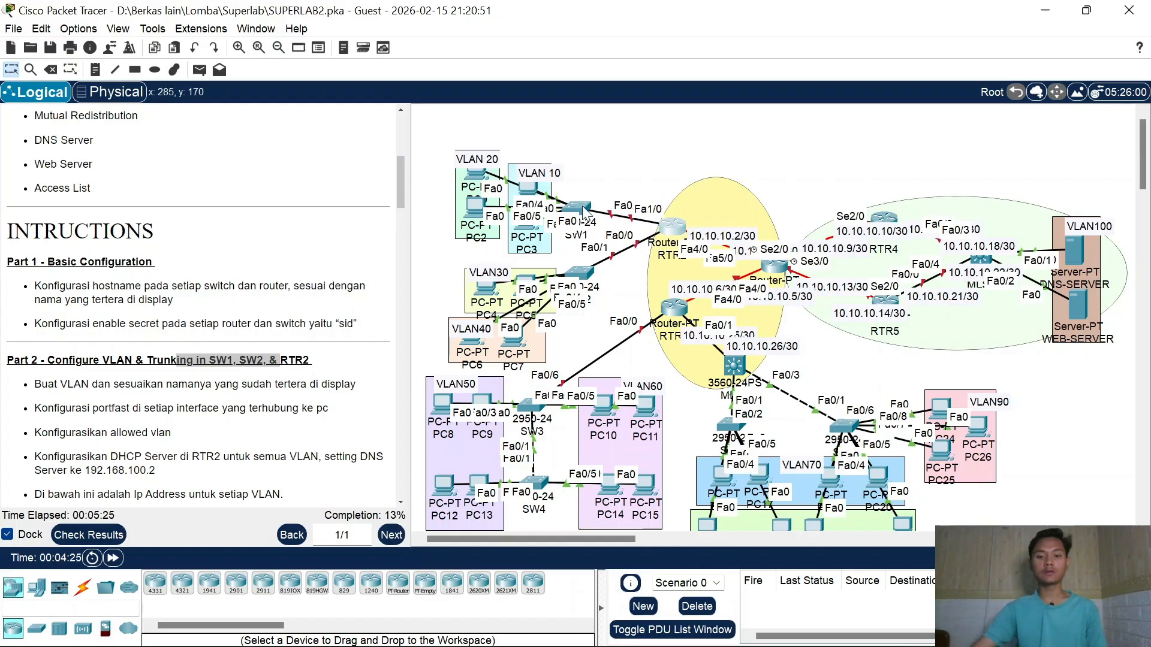
mouse_move(534, 190)
mouse_down()
mouse_move(554, 157)
mouse_move(583, 144)
mouse_move(530, 131)
mouse_move(530, 173)
mouse_up()
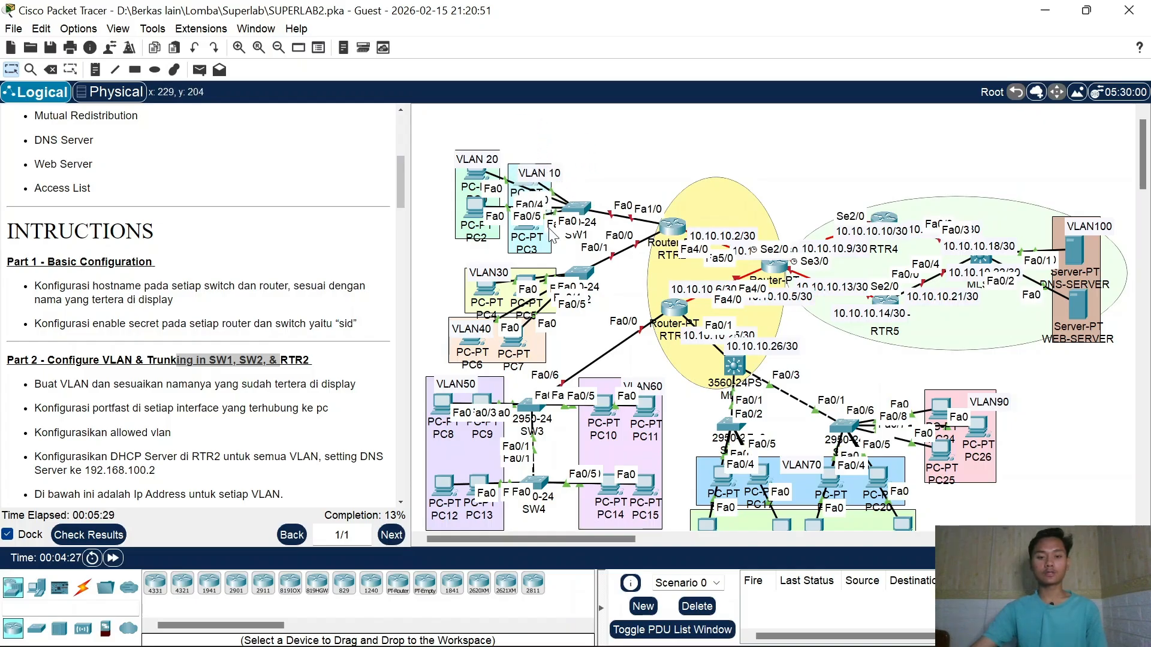
mouse_move(533, 229)
mouse_down()
mouse_move(517, 261)
mouse_move(538, 235)
mouse_up()
drag(478, 177, 468, 211)
Step: On SW1, create VLAN 10 named VLAN10, correcting a VLAN19 typo
click(578, 206)
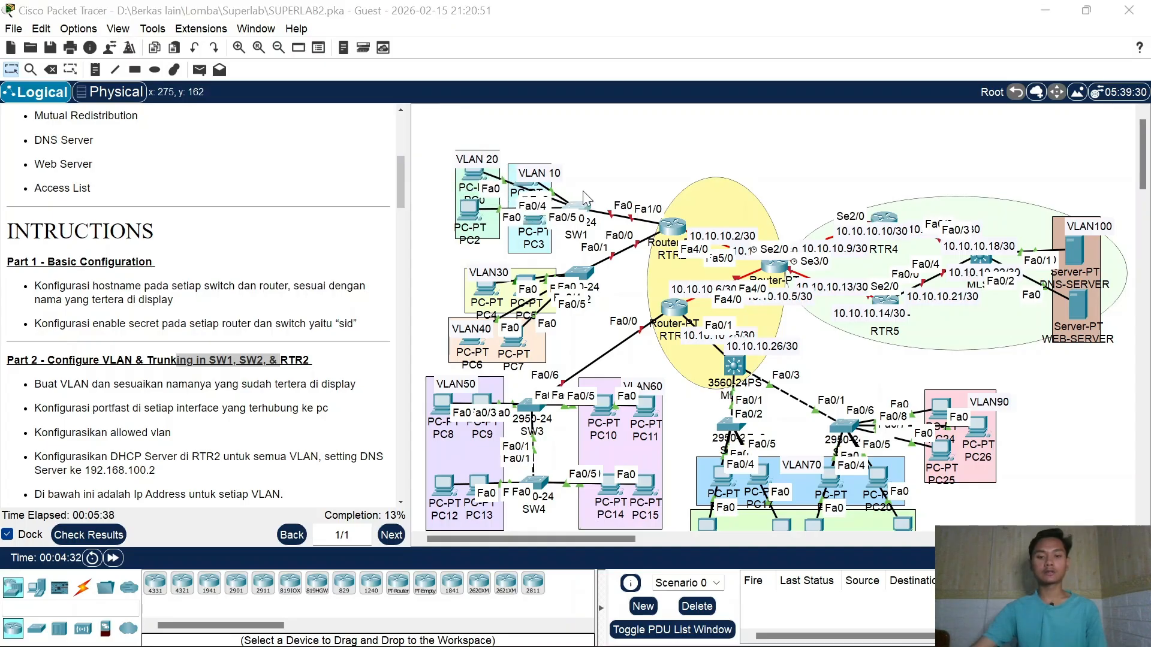
key(Return)
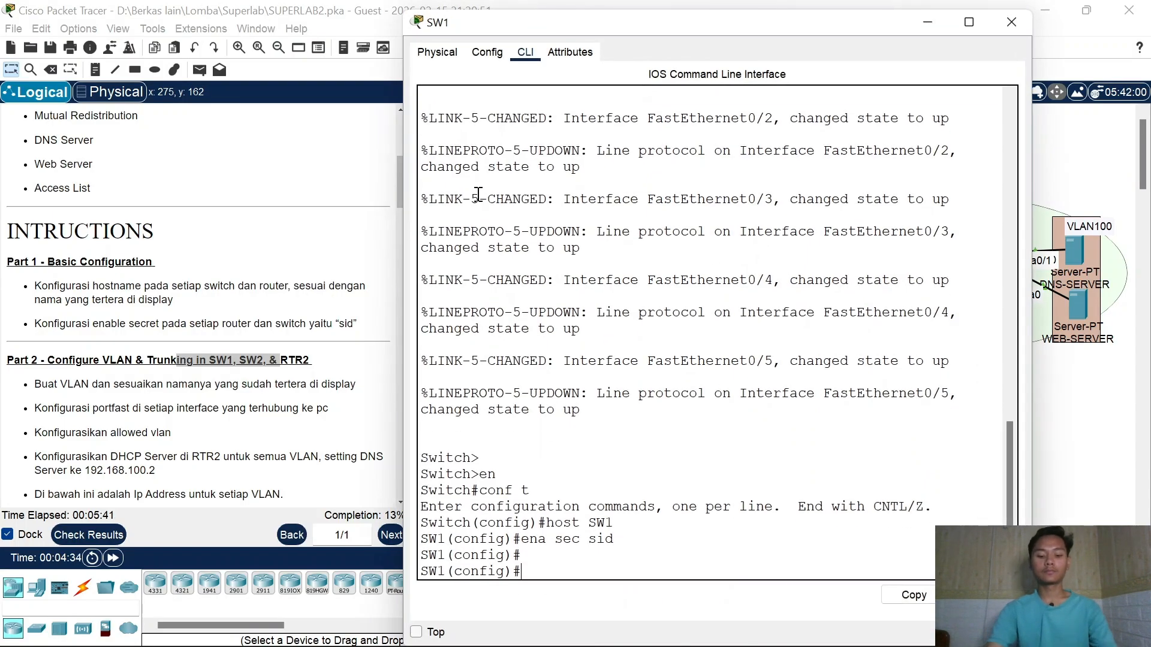
text(vl 10)
key(Return)
text(name)
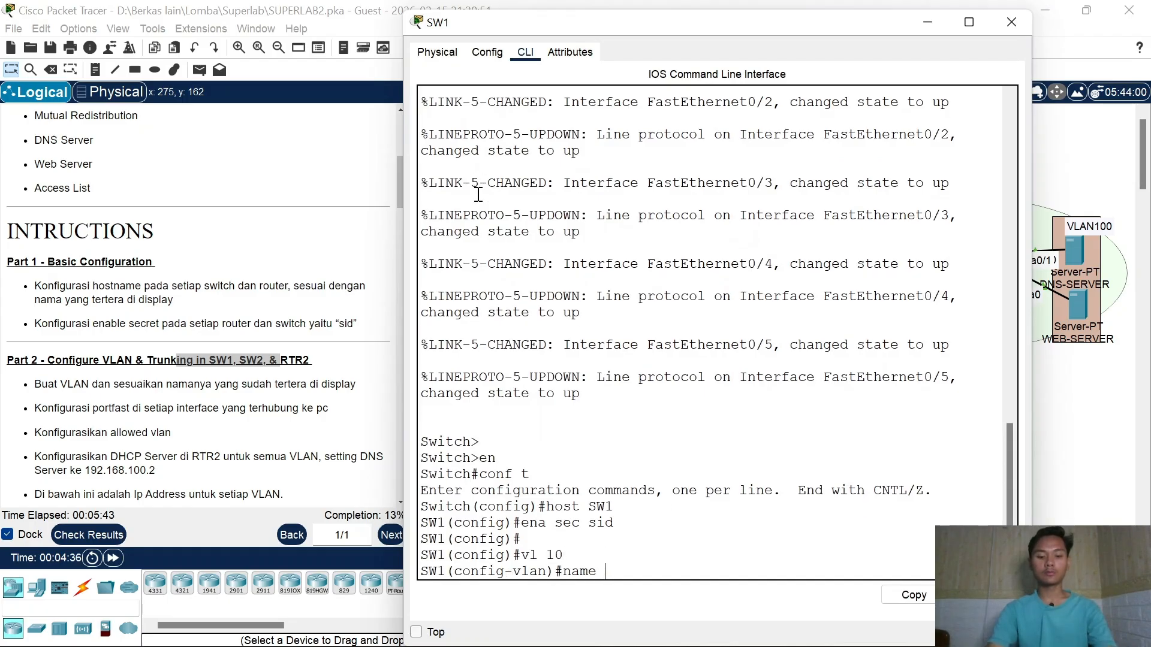
text( VLAN19)
key(Return)
text(name VLAN10)
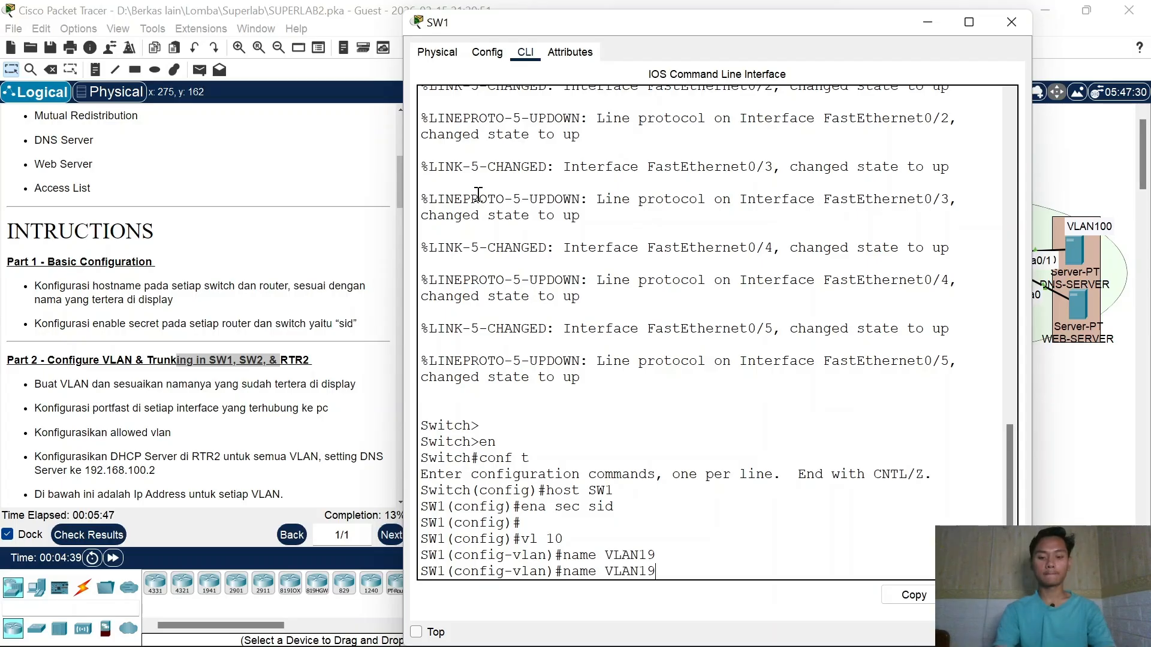
key(Return)
Step: Create VLAN 20 named VLAN20 and exit VLAN configuration
text(vl 10)
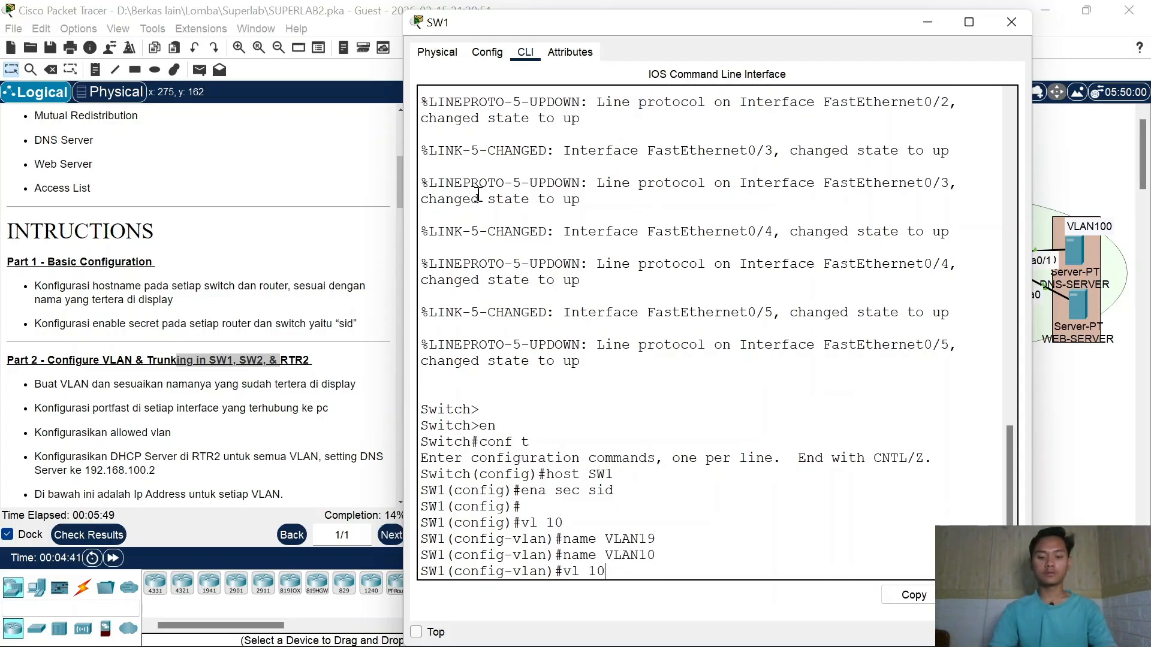
key(BackSpace)
key(BackSpace)
text(20)
key(Return)
key(Up)
key(Up)
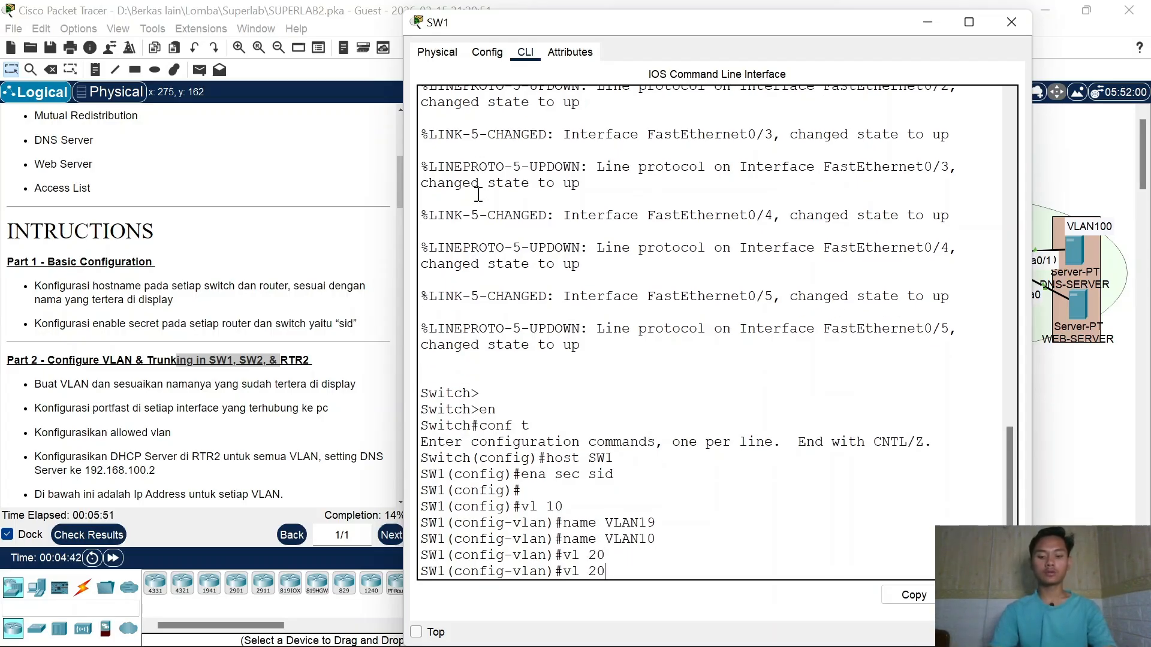
key(BackSpace)
key(BackSpace)
text(20)
key(Return)
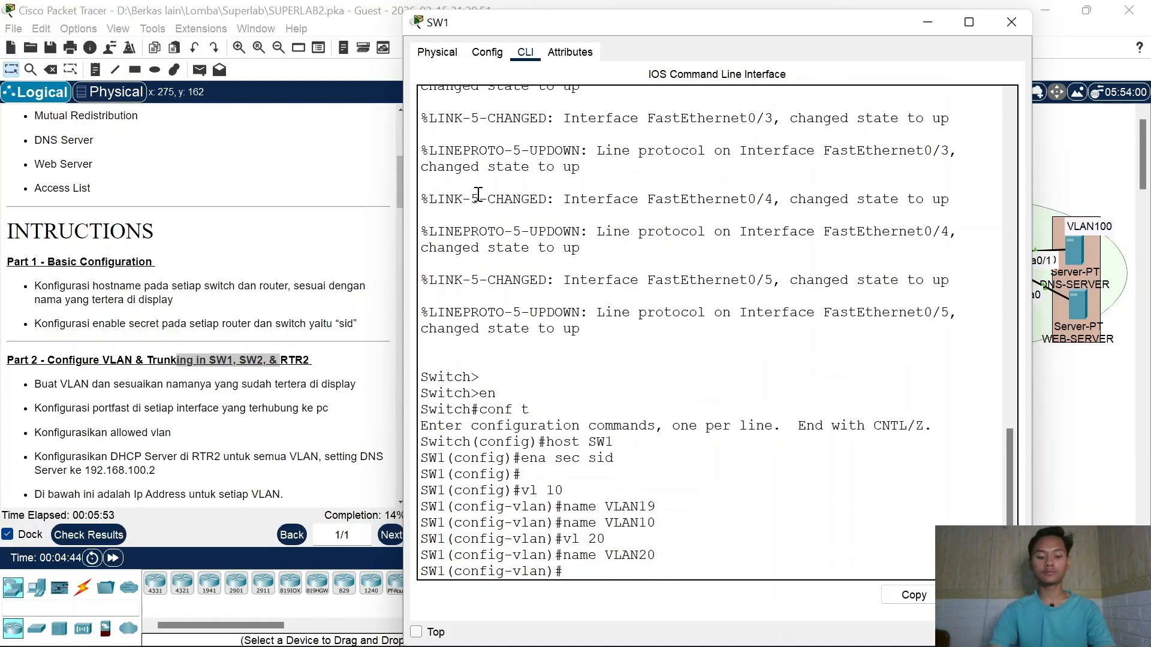
text(ex)
key(Return)
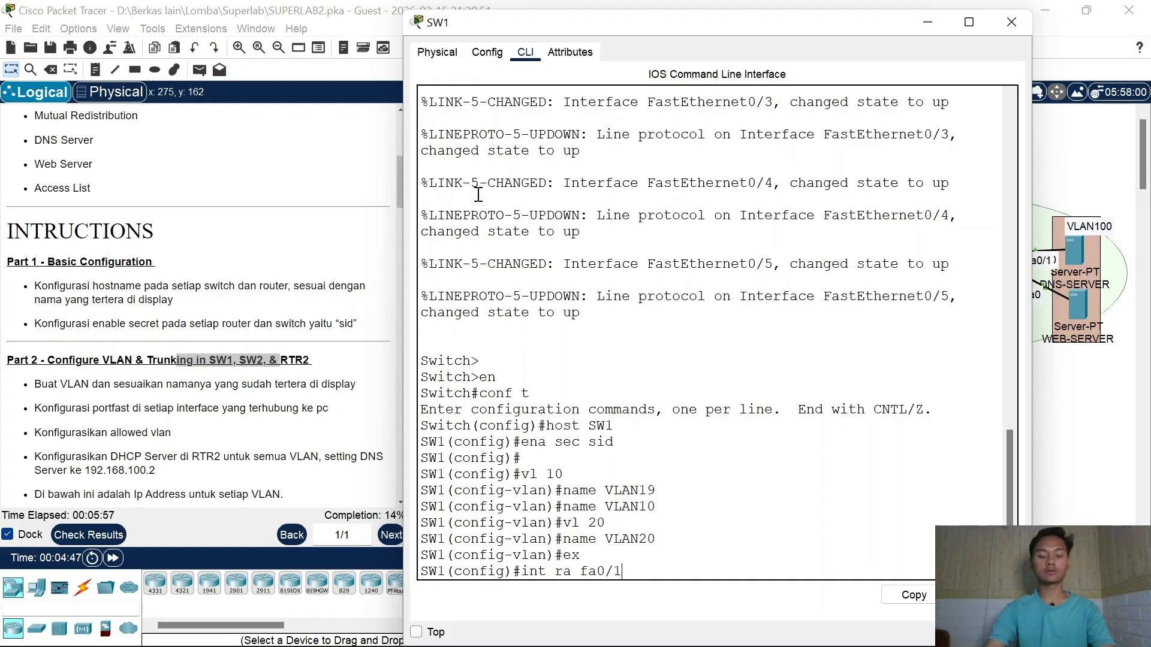
Step: Make ports Fa0/2–3 access ports in VLAN 10 and begin the portfast command
key(Return)
text(sw m)
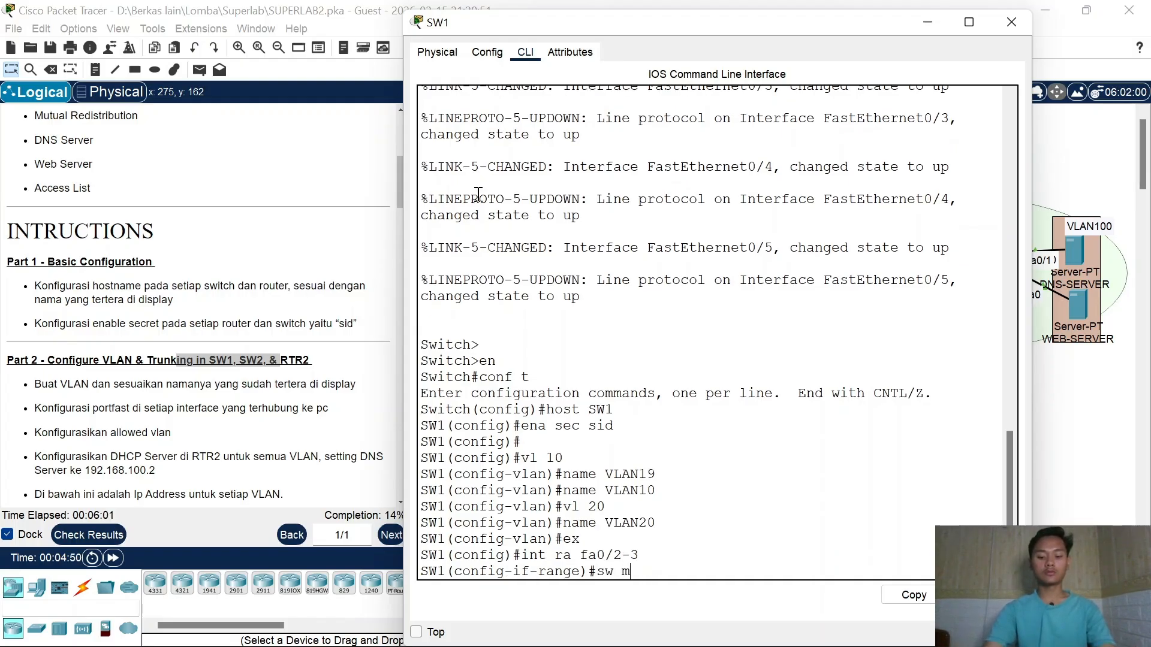
text(o ac)
key(Return)
text(sw)
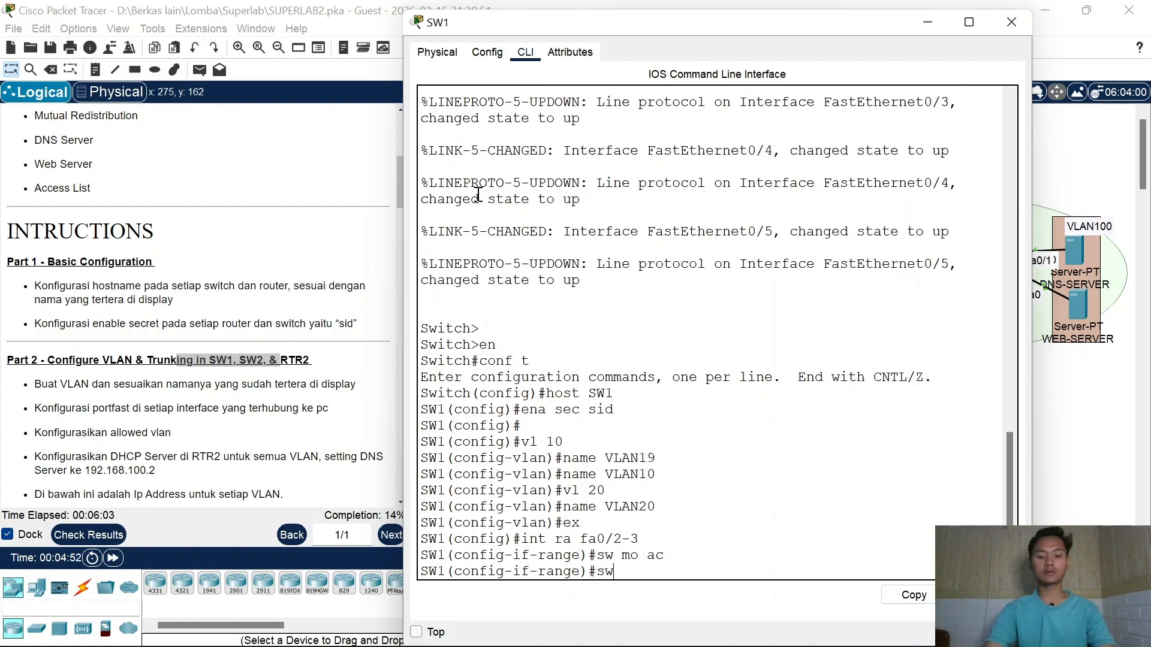
text( ac vl 10)
key(Return)
text(spa po)
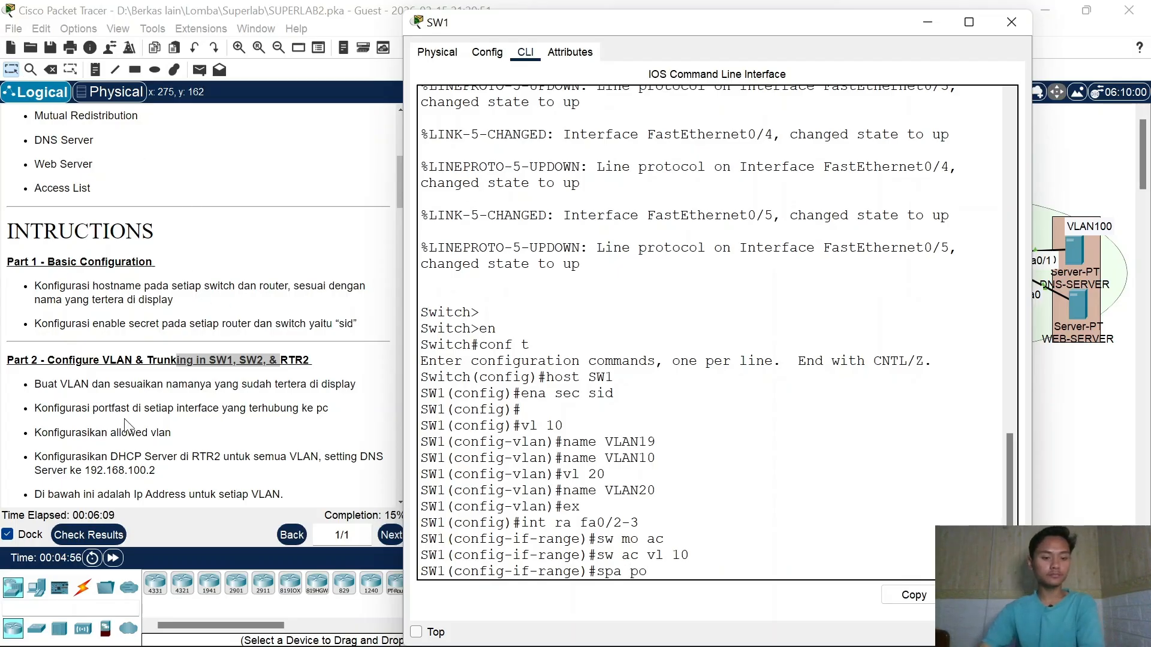
Step: Scroll the instructions, highlighting the portfast line and the DHCP DNS server details
drag(60, 409, 169, 413)
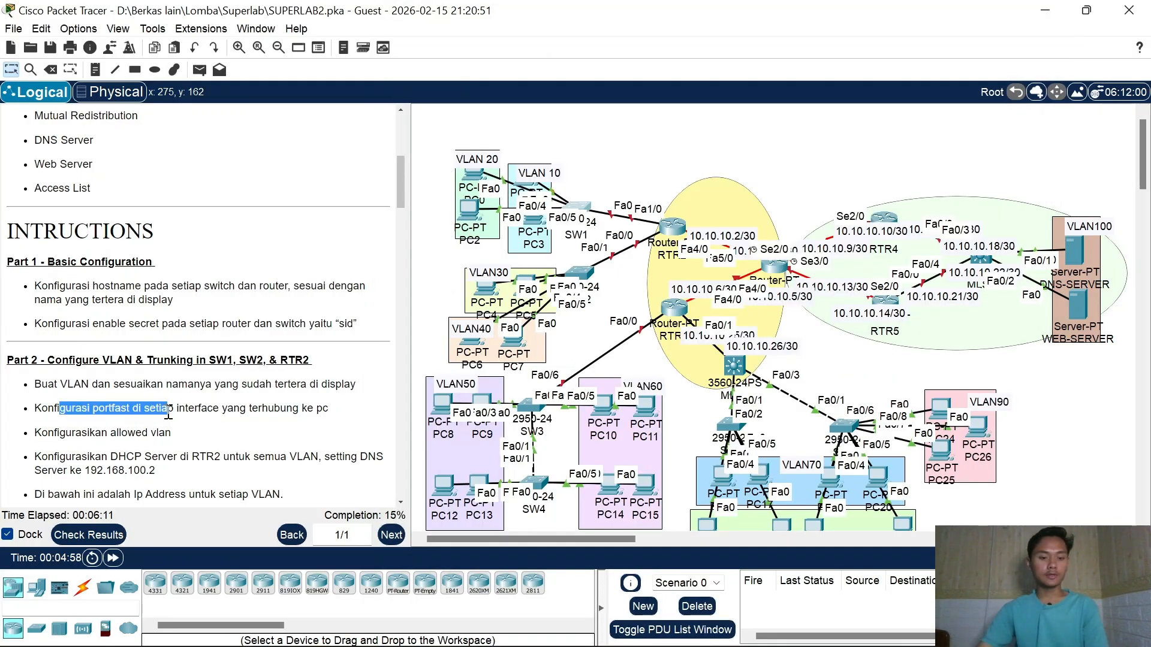
scroll(102, 427, down, 1)
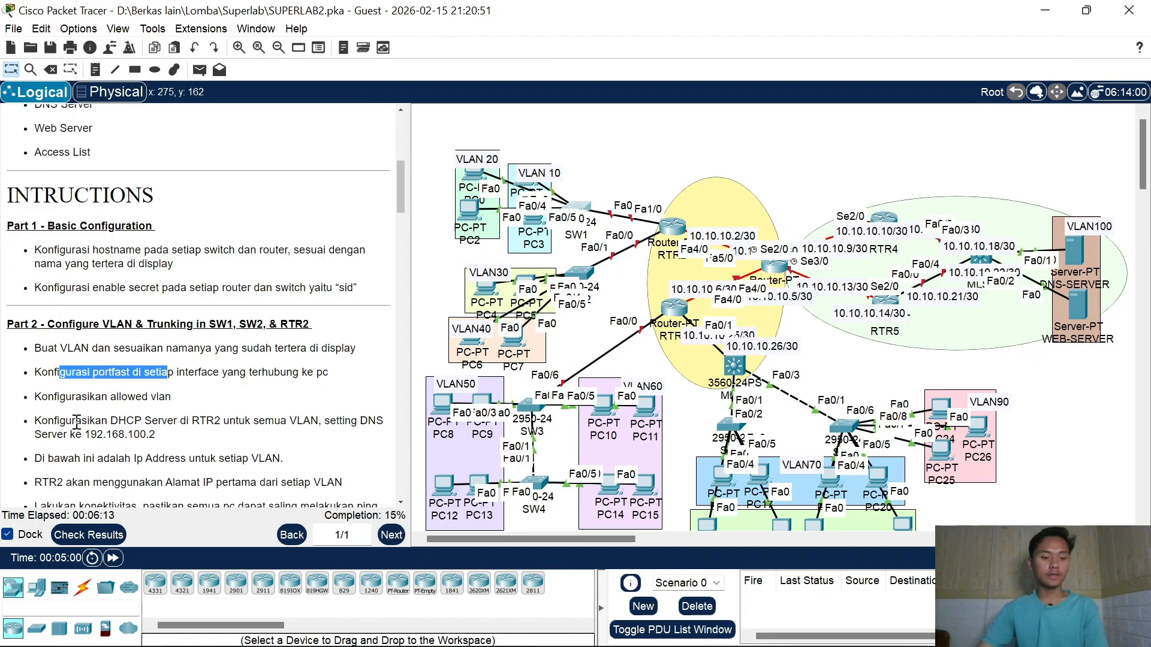
drag(76, 421, 190, 434)
click(149, 434)
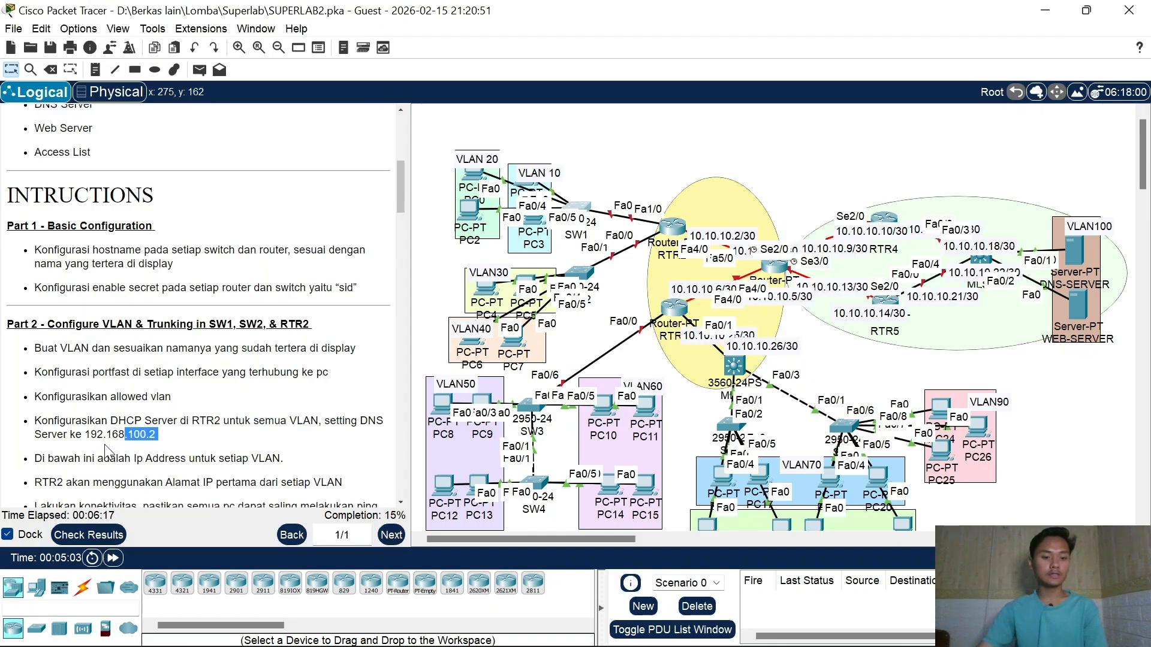
drag(107, 434, 280, 446)
scroll(190, 452, down, 1)
click(197, 464)
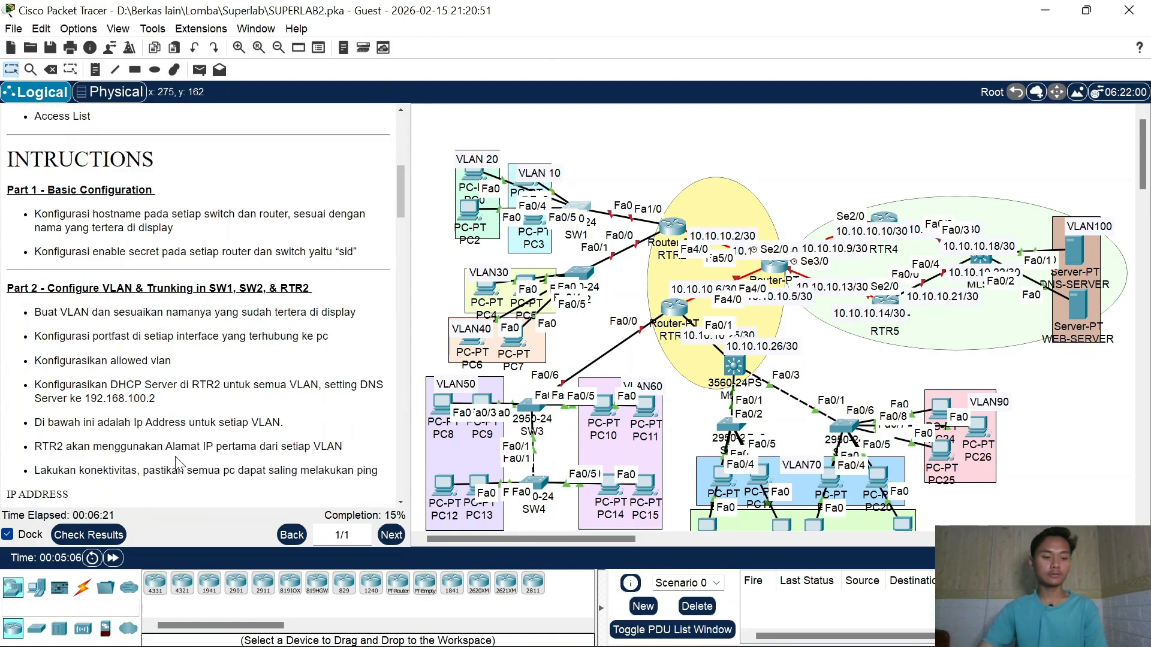
drag(200, 447, 121, 447)
scroll(123, 446, down, 2)
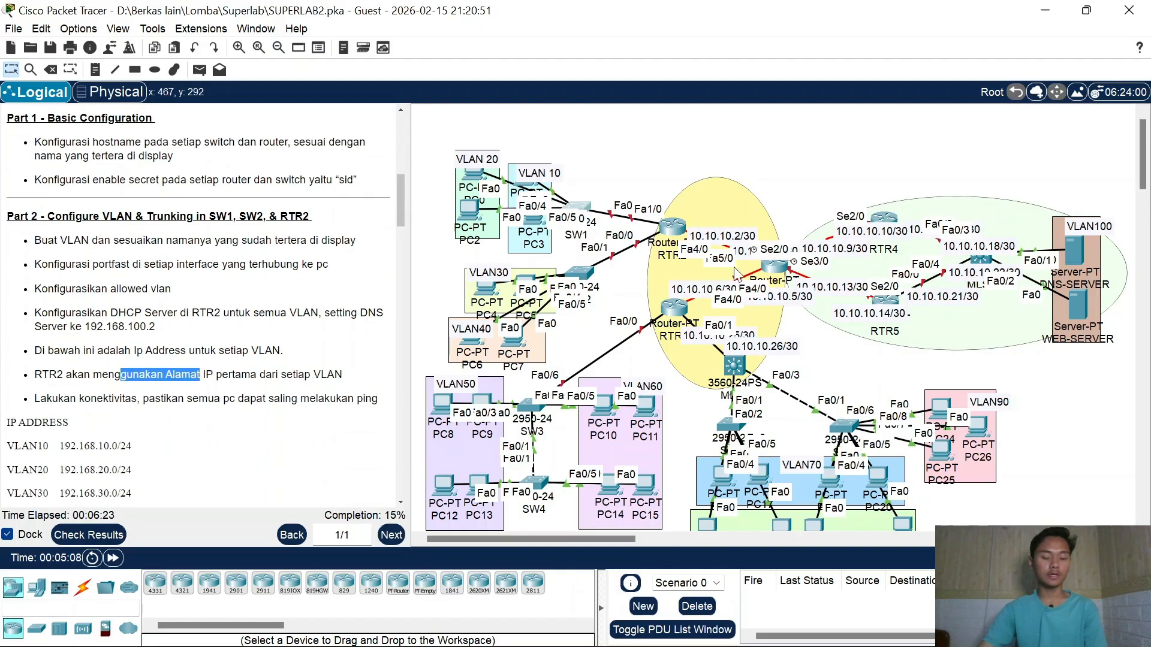
Step: Enable portfast on Fa0/2–3, then make Fa0/4–5 portfast access ports in VLAN 20
click(575, 213)
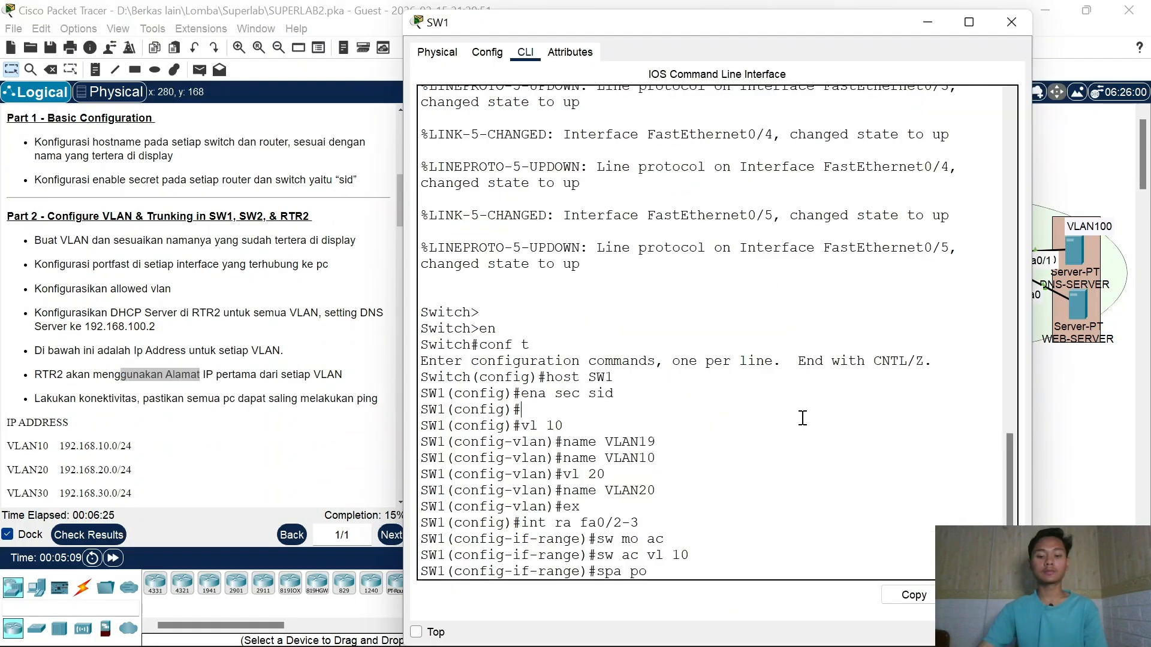
key(Return)
key(Return)
key(Up)
key(Up)
key(Up)
key(Up)
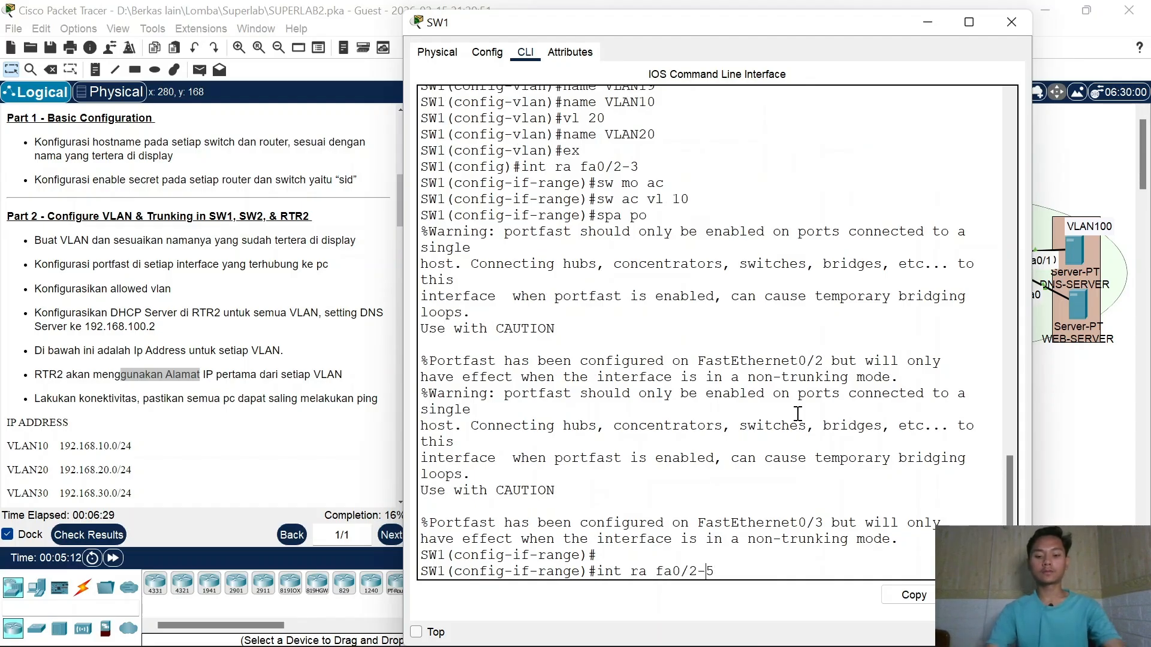
key(BackSpace)
text(4)
key(Return)
key(Up)
key(Up)
key(Up)
key(Up)
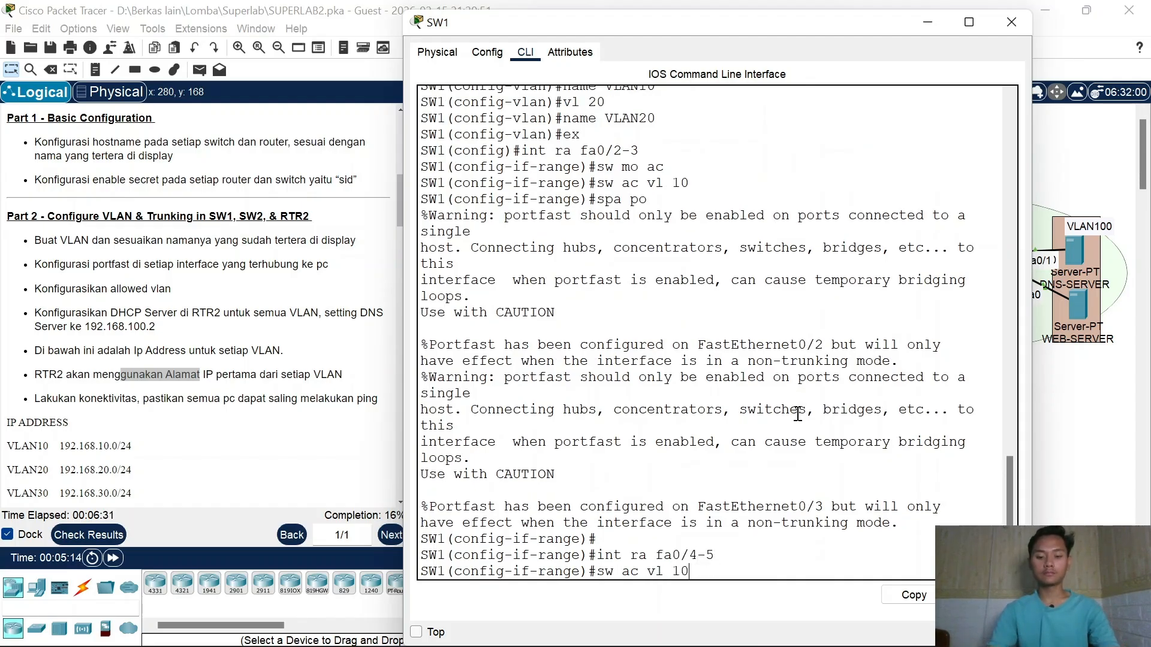
key(Return)
key(Up)
key(Up)
key(Up)
key(Up)
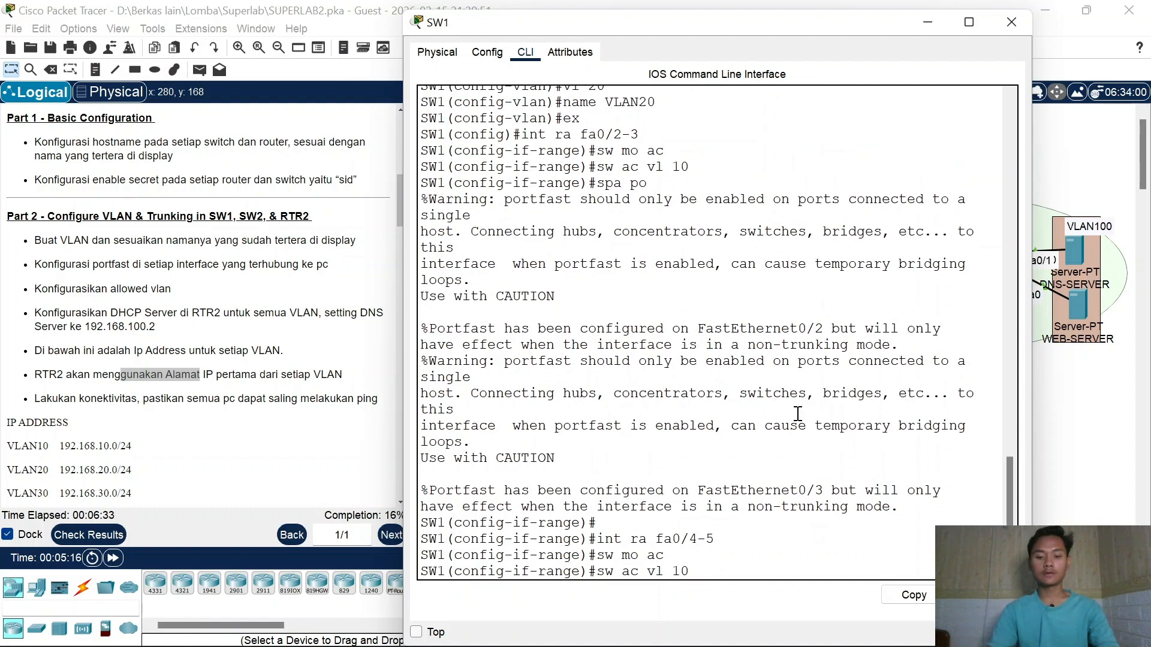
key(BackSpace)
key(BackSpace)
text(20)
key(Return)
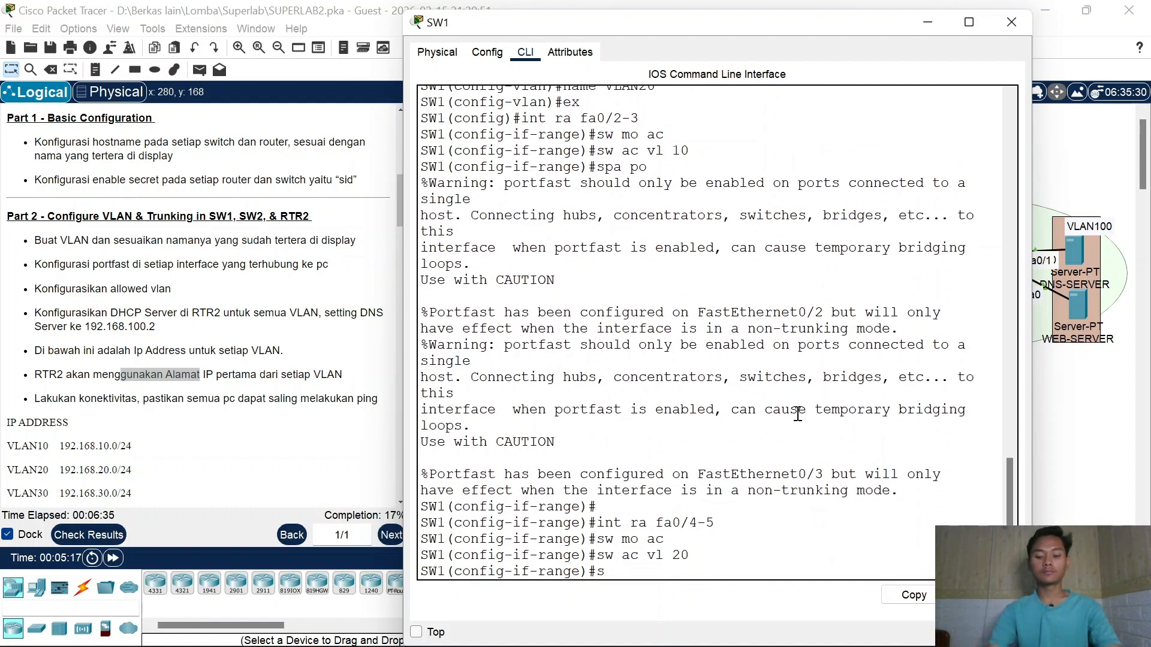
key(Return)
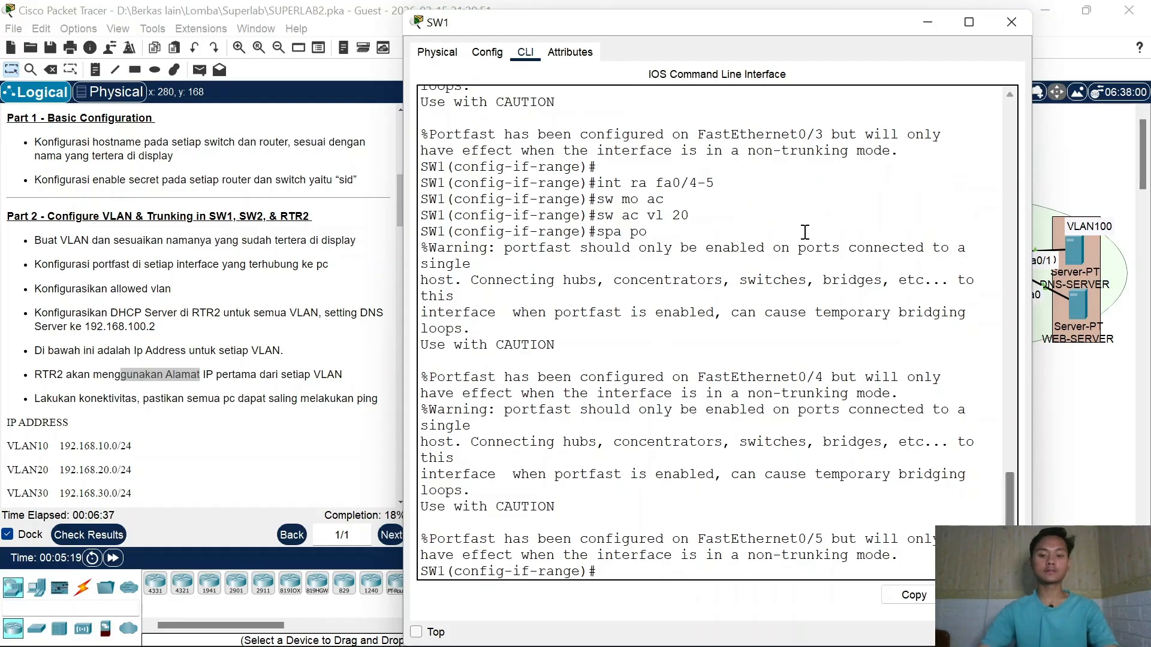
Step: Make SW1's Fa0/1 a trunk allowing VLANs 10-20
click(919, 29)
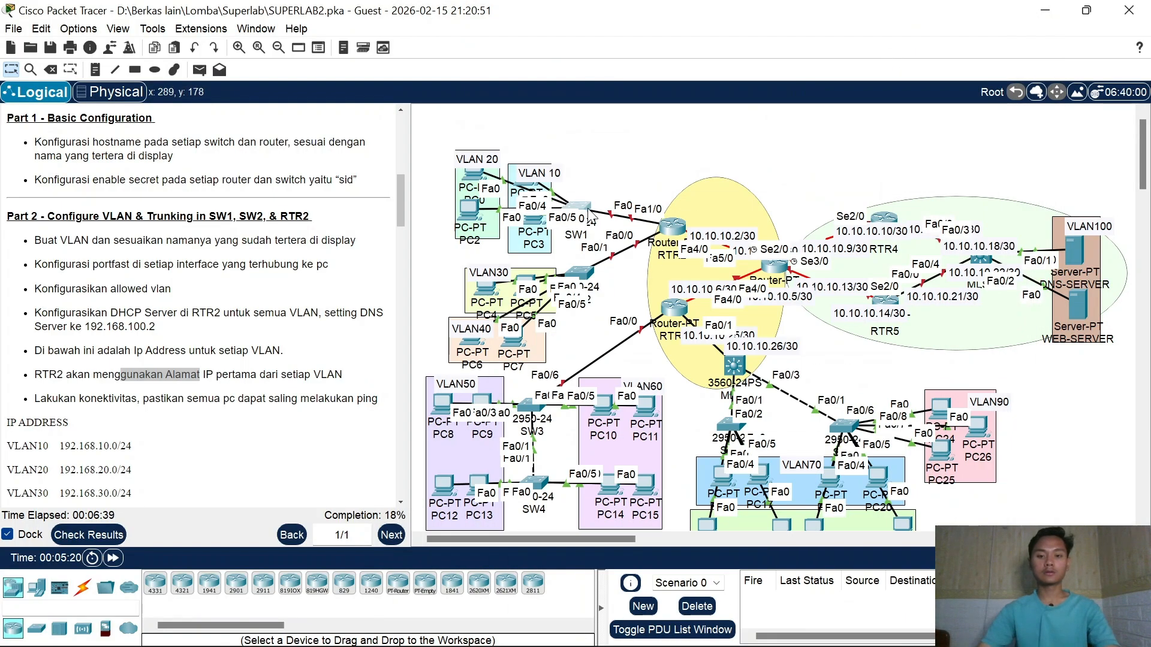
click(579, 211)
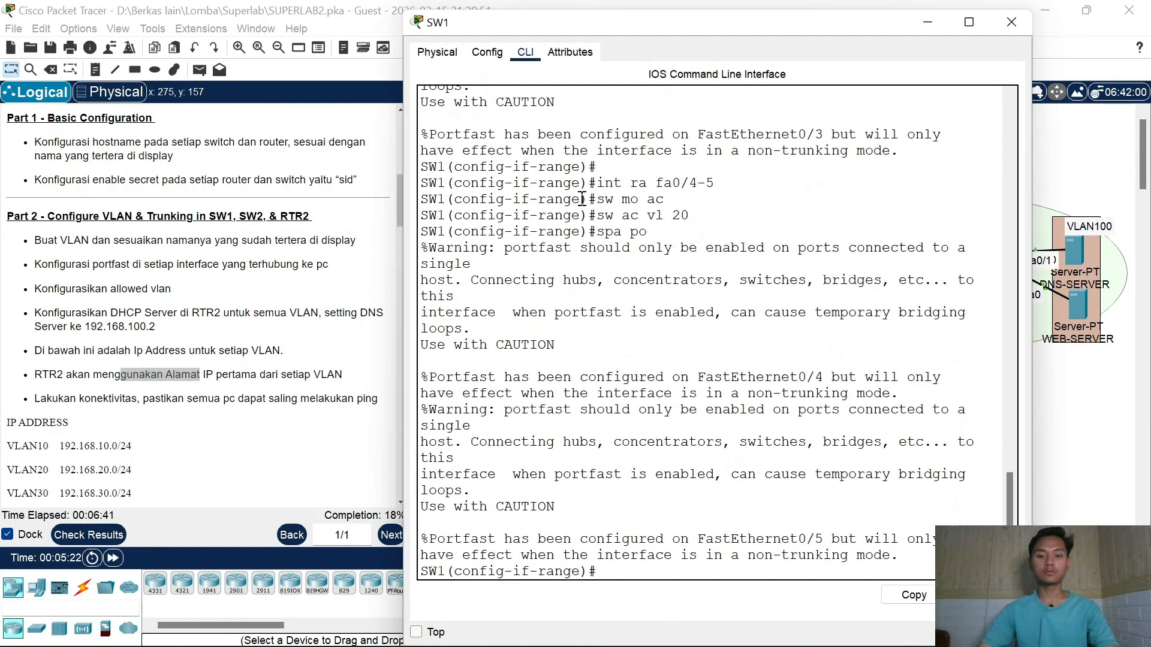
key(Return)
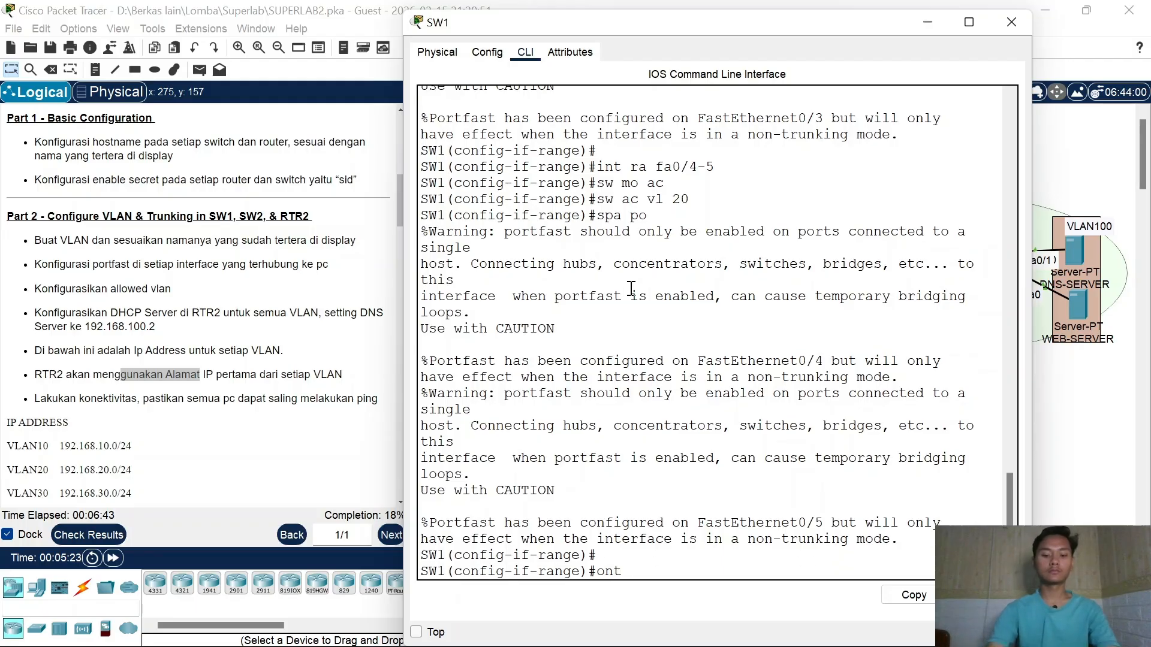
text(int fa0/1)
key(Return)
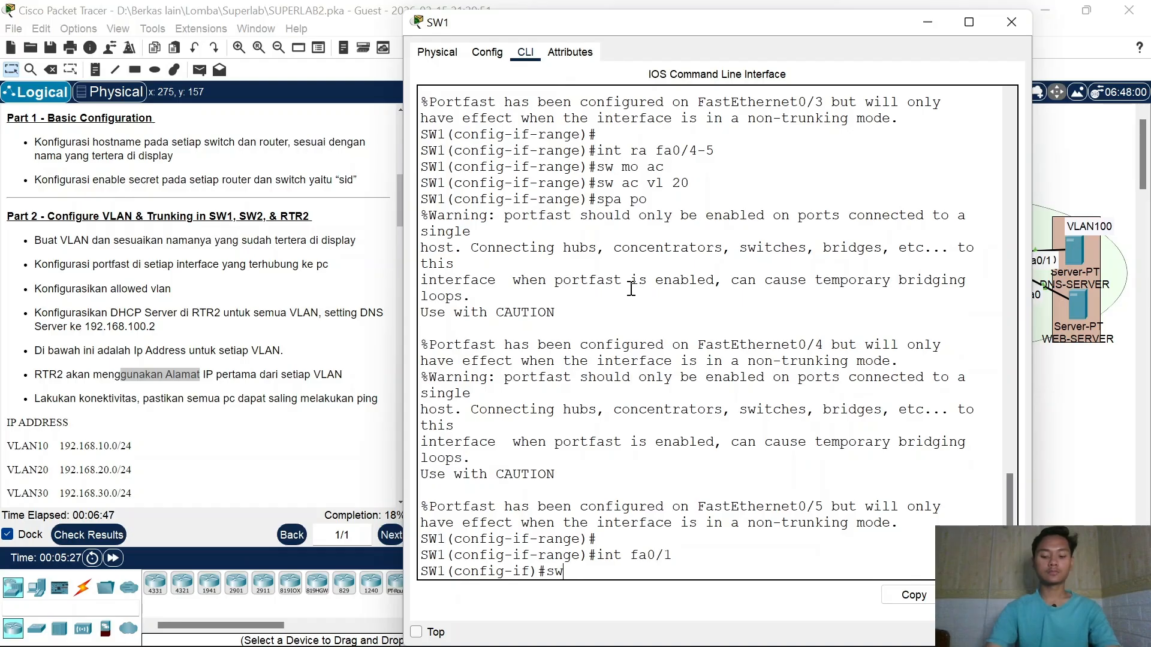
text(sw mo tr)
key(Return)
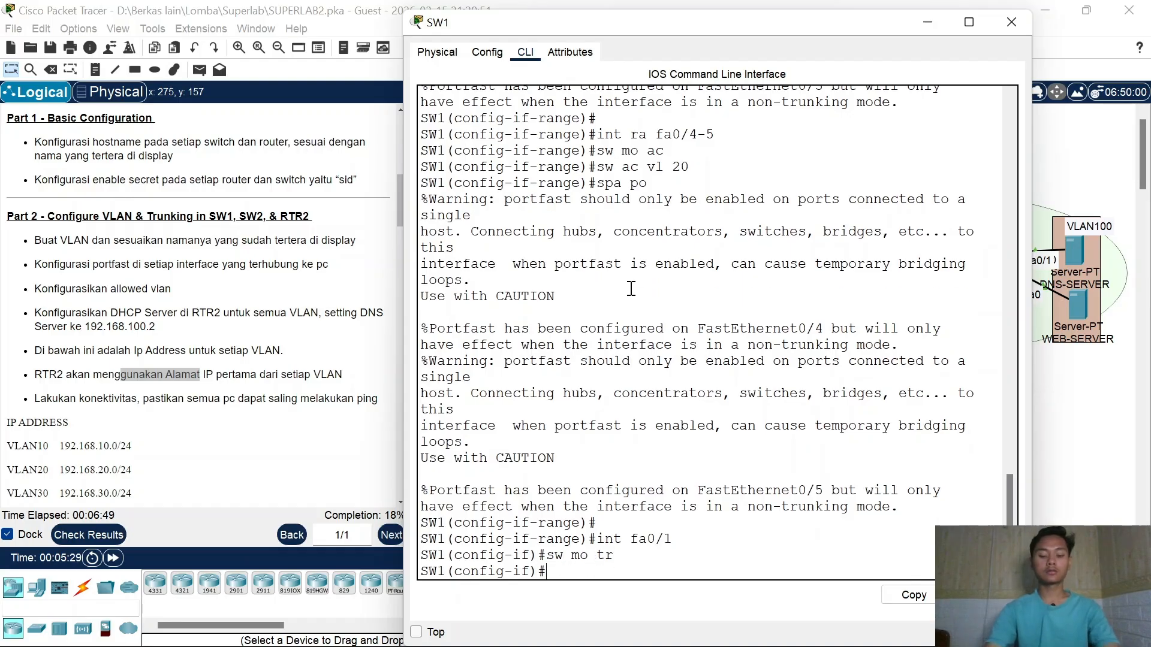
text(sw tr all vl 10-20)
key(Return)
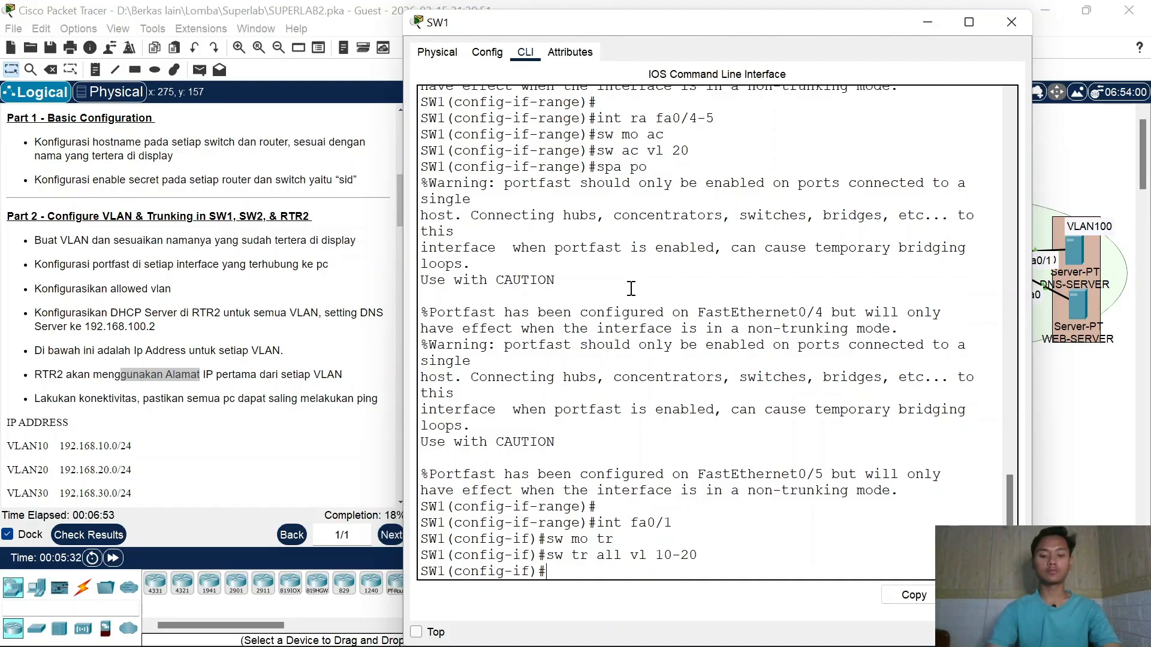
Step: Close the SW1 window and start working at a fresh SW2 prompt
click(1012, 28)
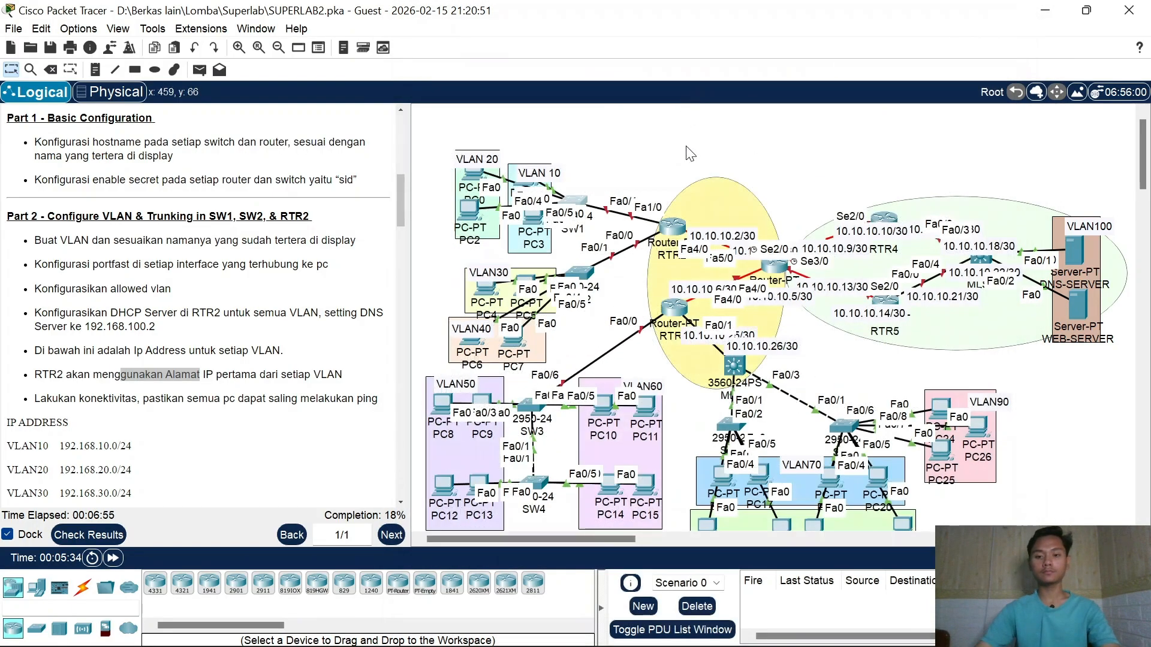
scroll(595, 216, down, 1)
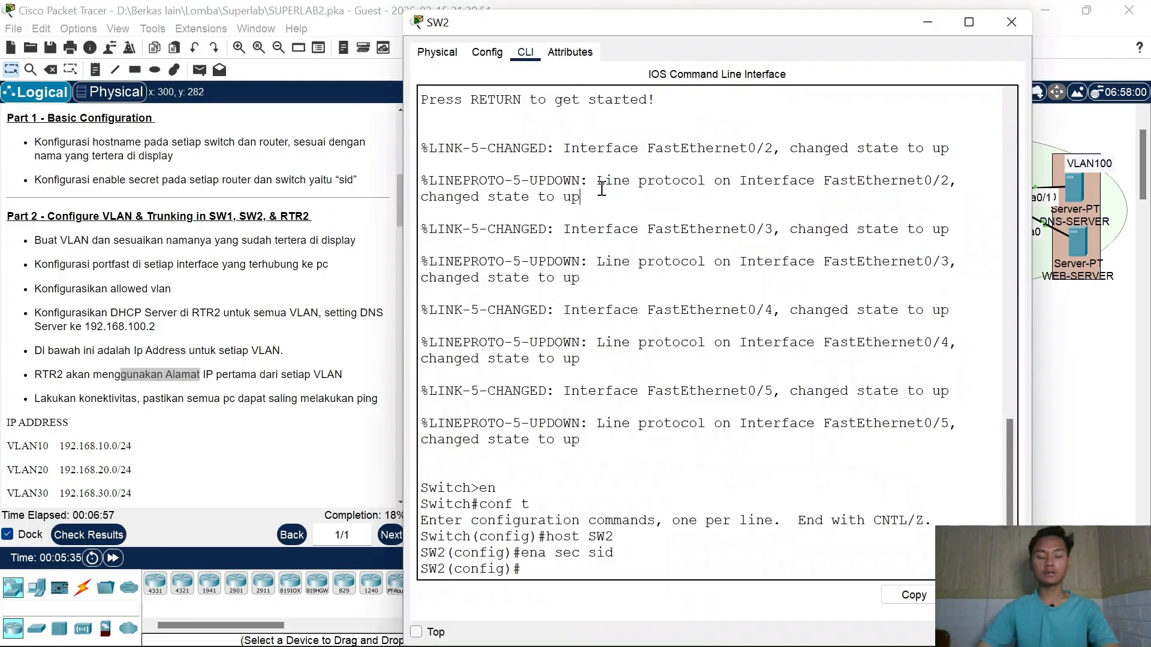
key(Return)
text(em)
key(BackSpace)
key(BackSpace)
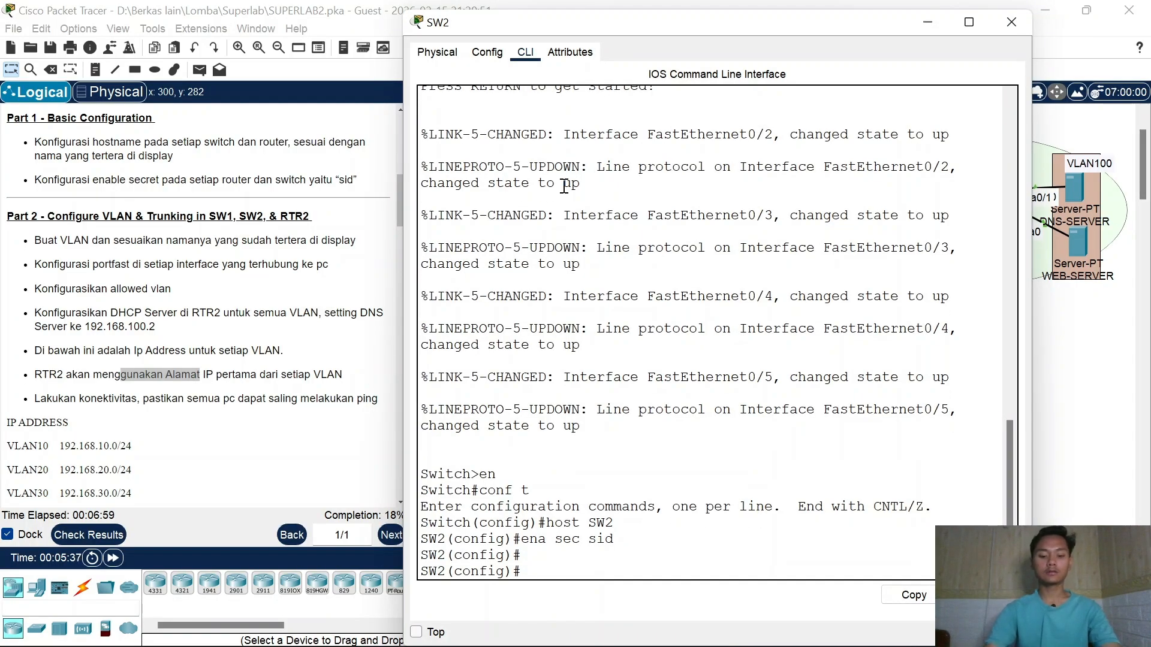
text(vl)
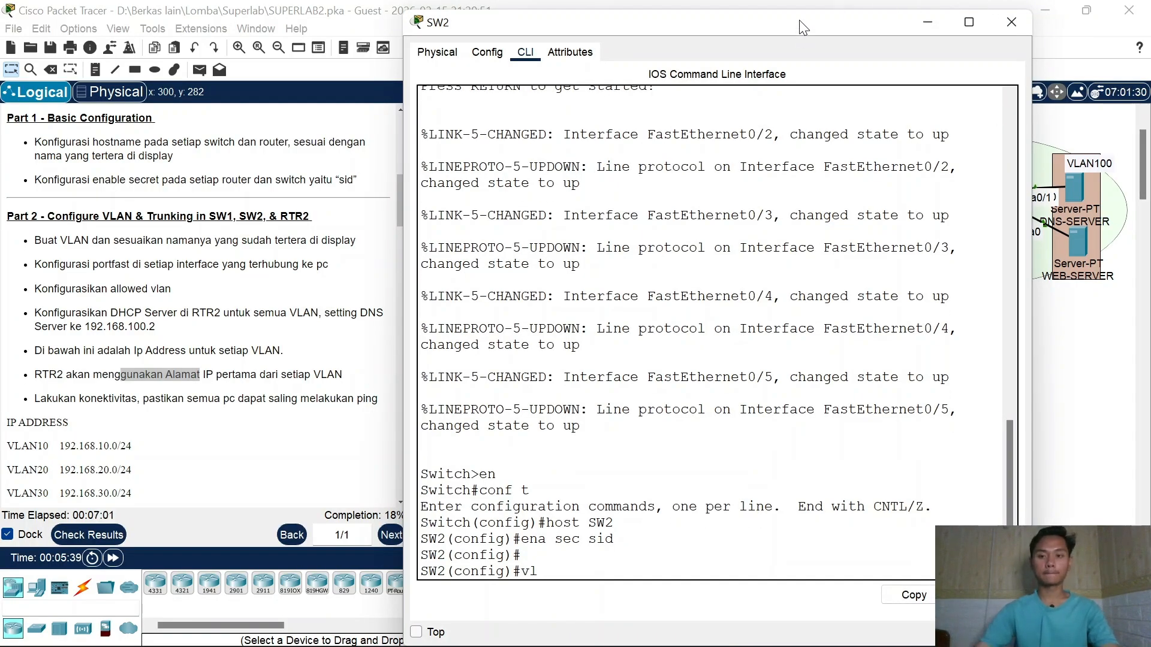
Step: Reposition PC5, PC6 and PC7 within the VLAN30 and VLAN40 groups
drag(908, 27, 906, 387)
click(924, 377)
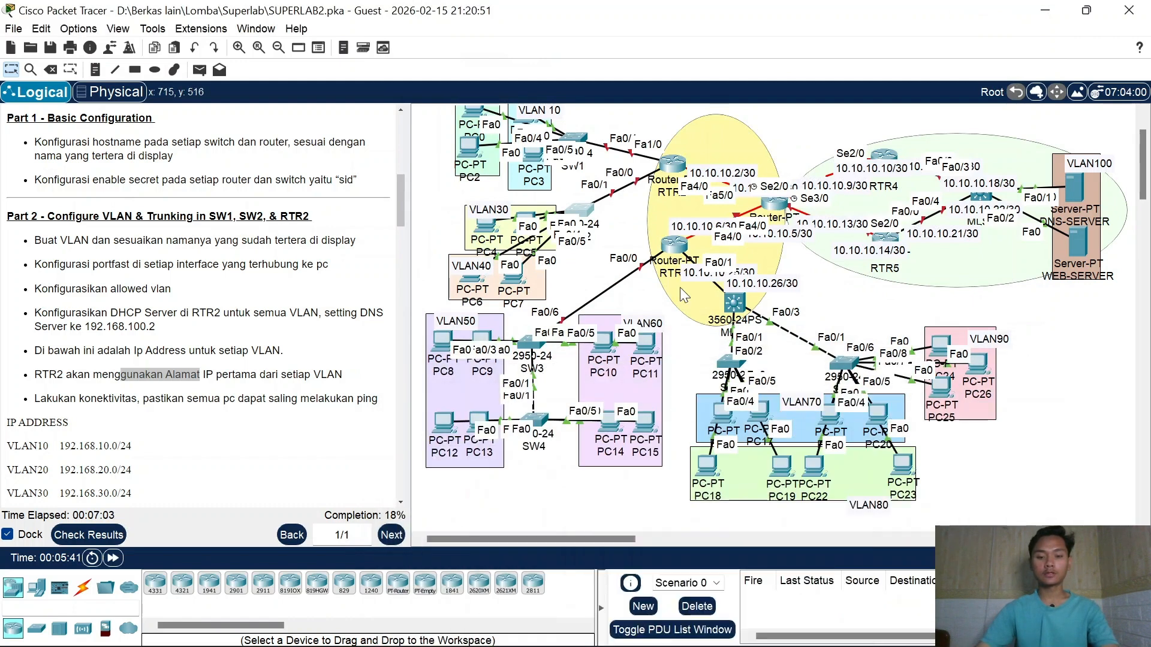
drag(517, 211, 480, 217)
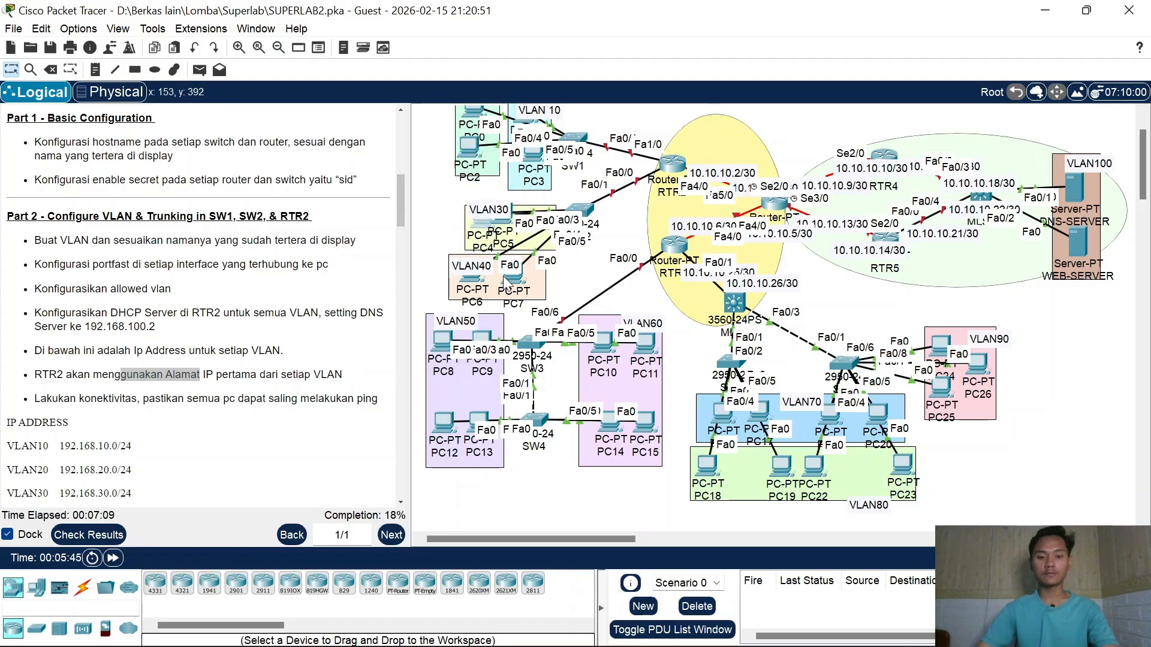
mouse_move(509, 278)
mouse_down()
mouse_move(533, 298)
mouse_move(510, 279)
mouse_up()
mouse_move(480, 290)
mouse_down()
mouse_move(517, 312)
mouse_move(477, 258)
mouse_move(487, 293)
mouse_move(479, 286)
mouse_up()
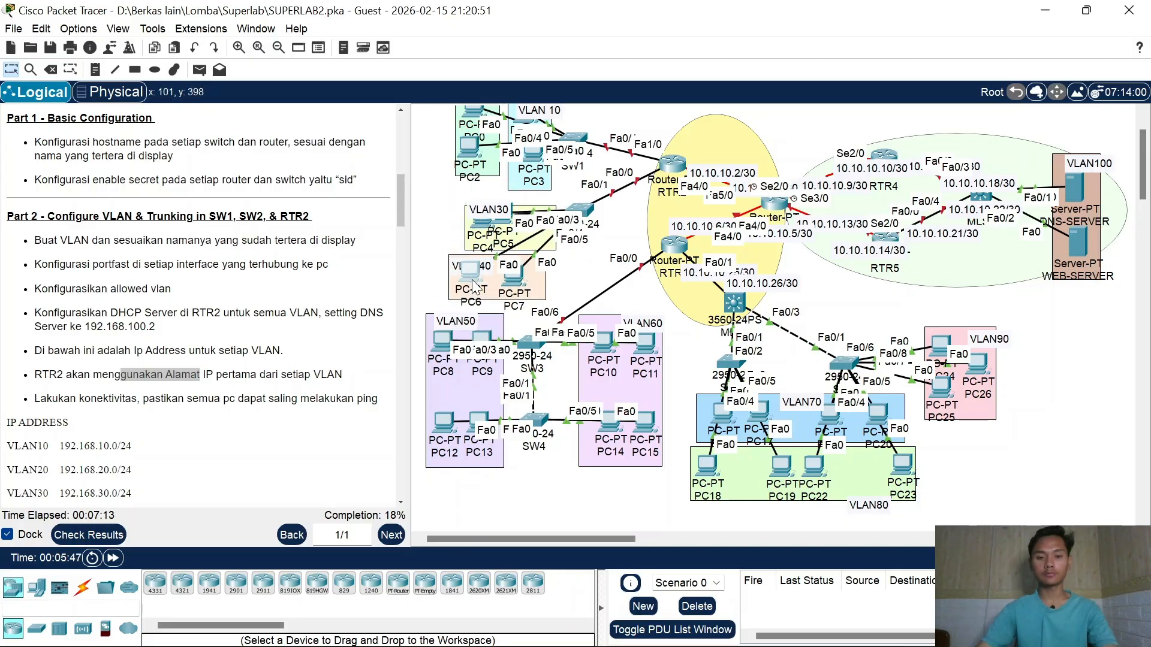
Step: Create VLAN 30 on SW2 and name it VLAN30
click(580, 211)
text(vl)
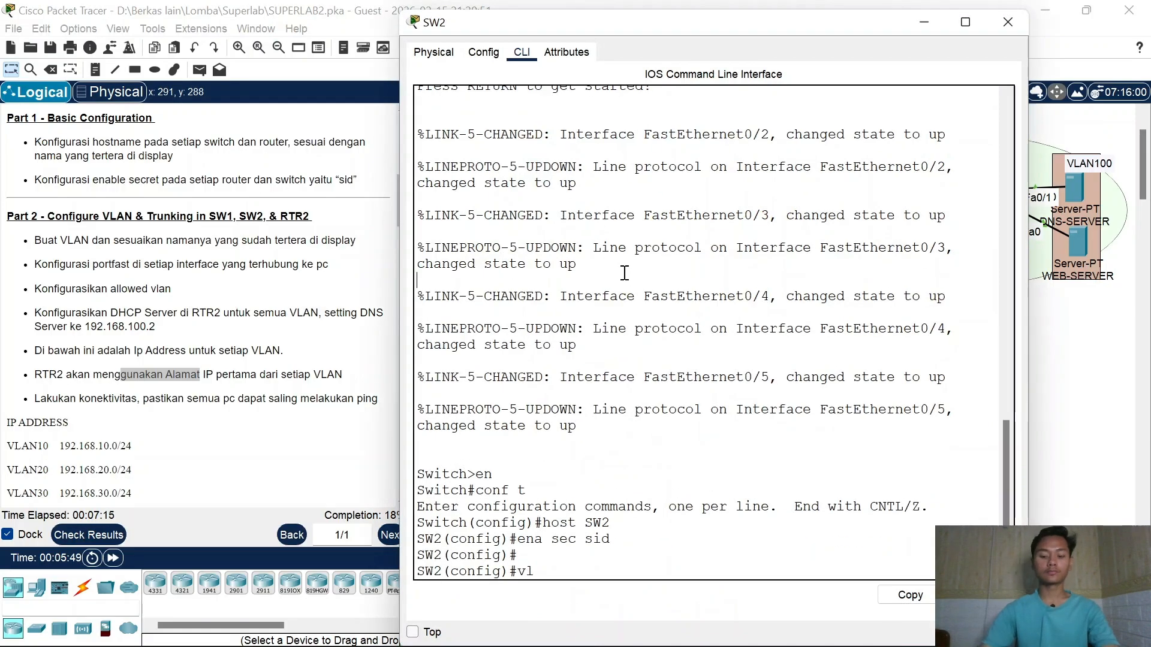
text(20)
key(BackSpace)
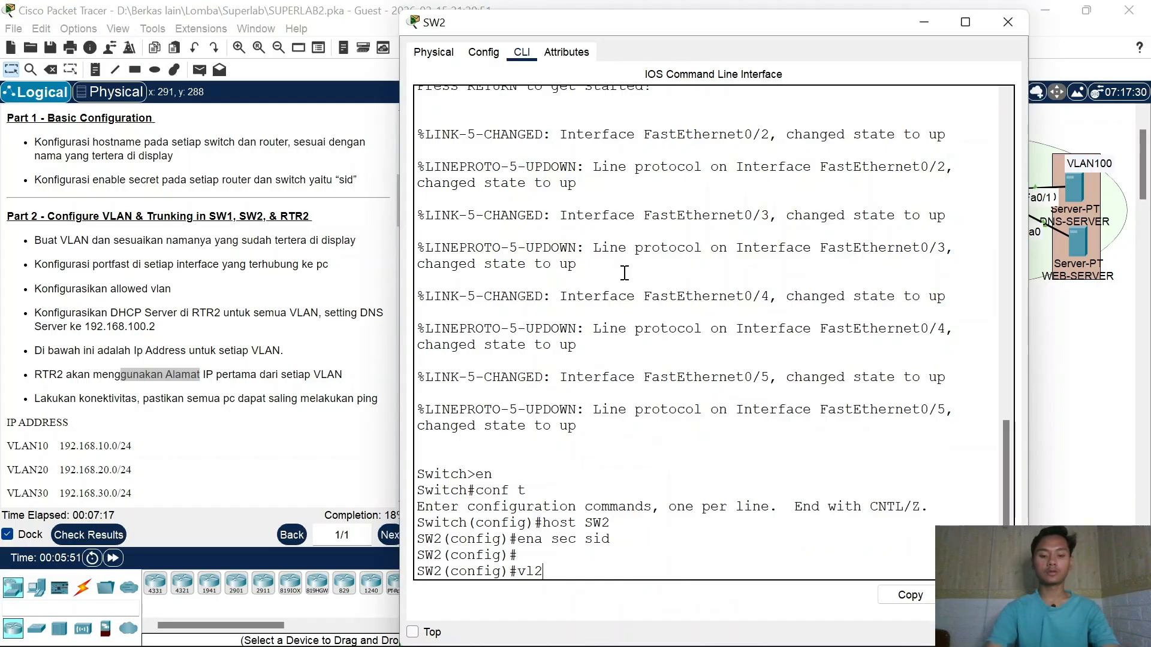
text(30)
key(Return)
text(name)
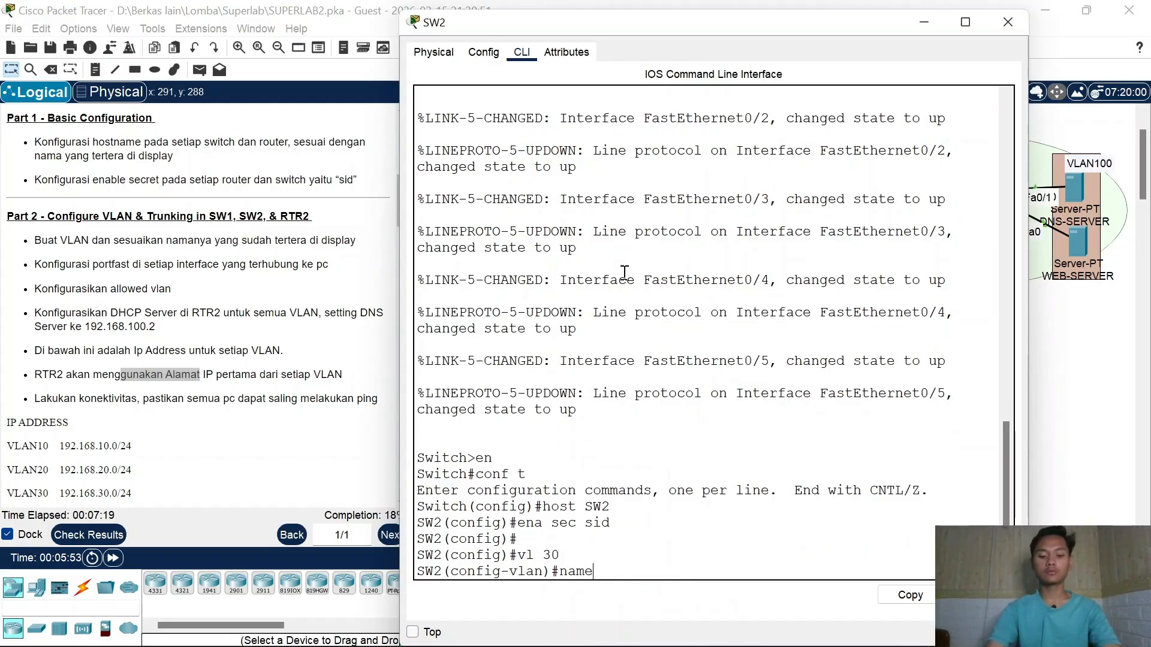
key(Tab)
text(V)
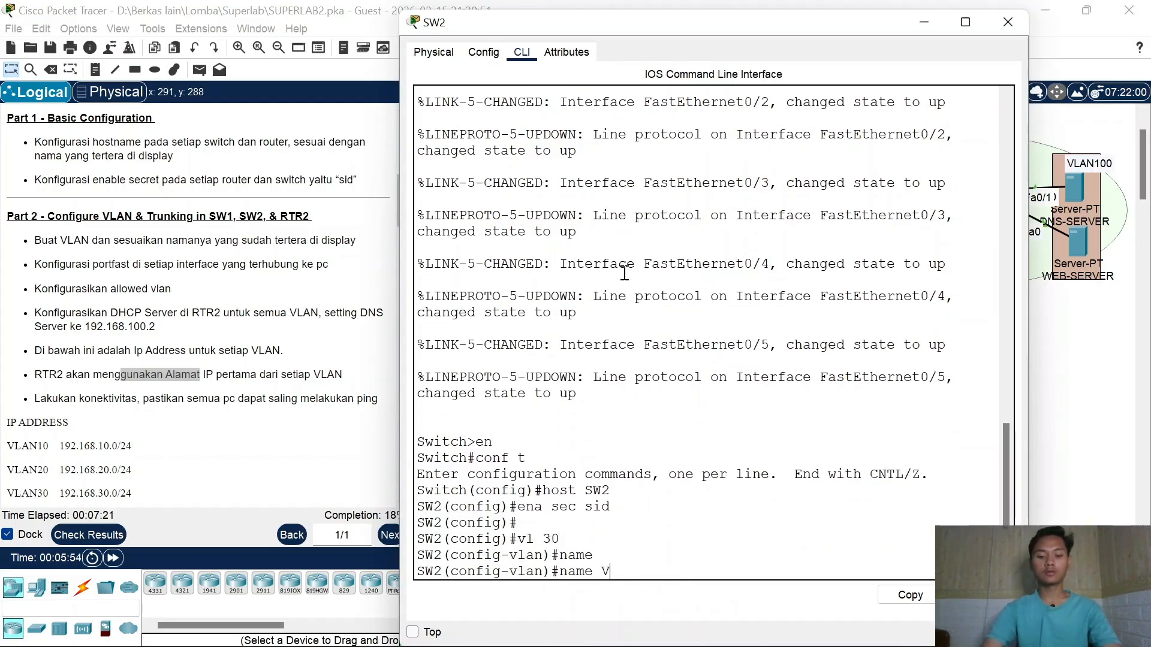
text(LAN)
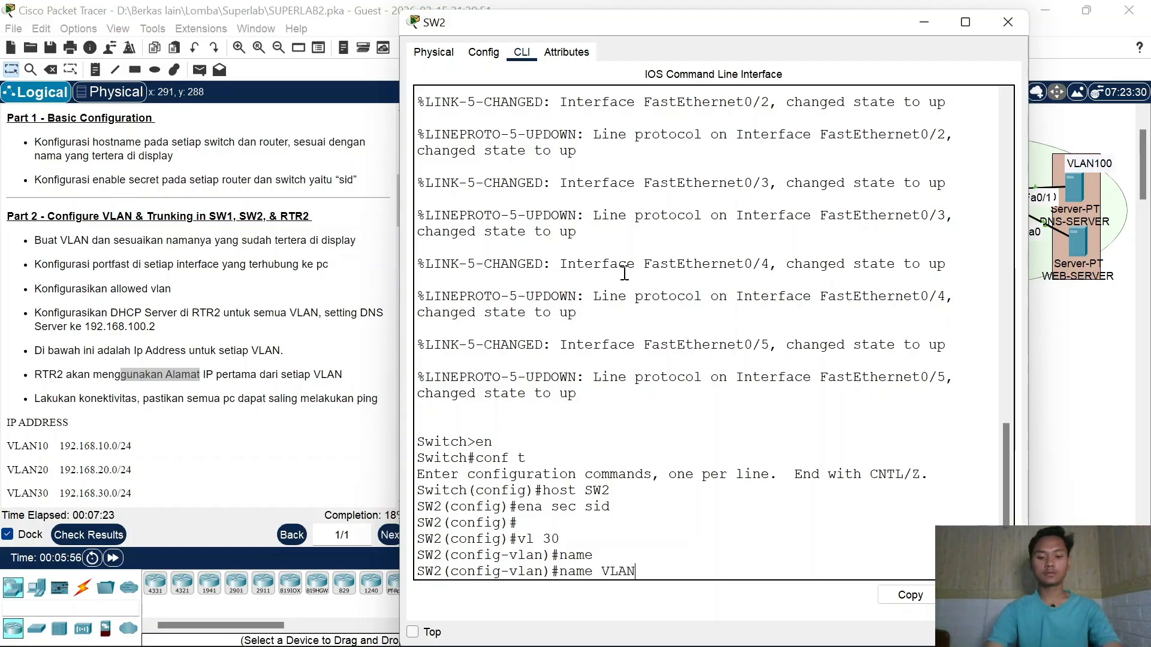
text(30)
key(Return)
Step: Create VLAN 40 named VLAN40 and exit VLAN configuration
text(vl 30)
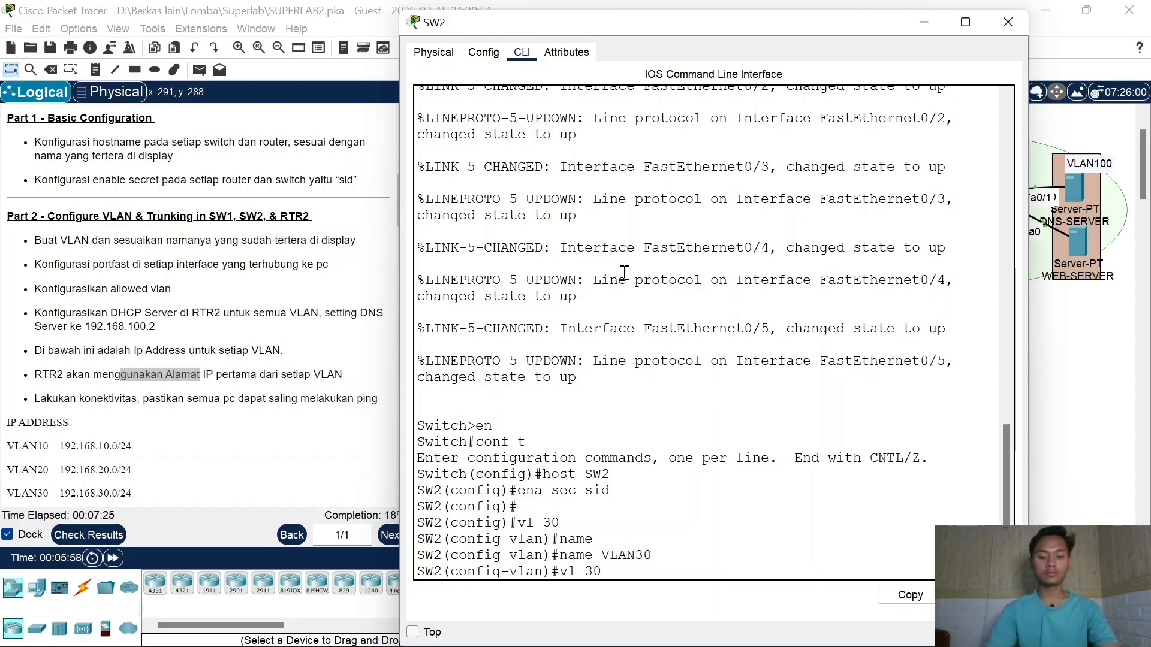
key(BackSpace)
text(4)
key(Return)
text(name VLAN30)
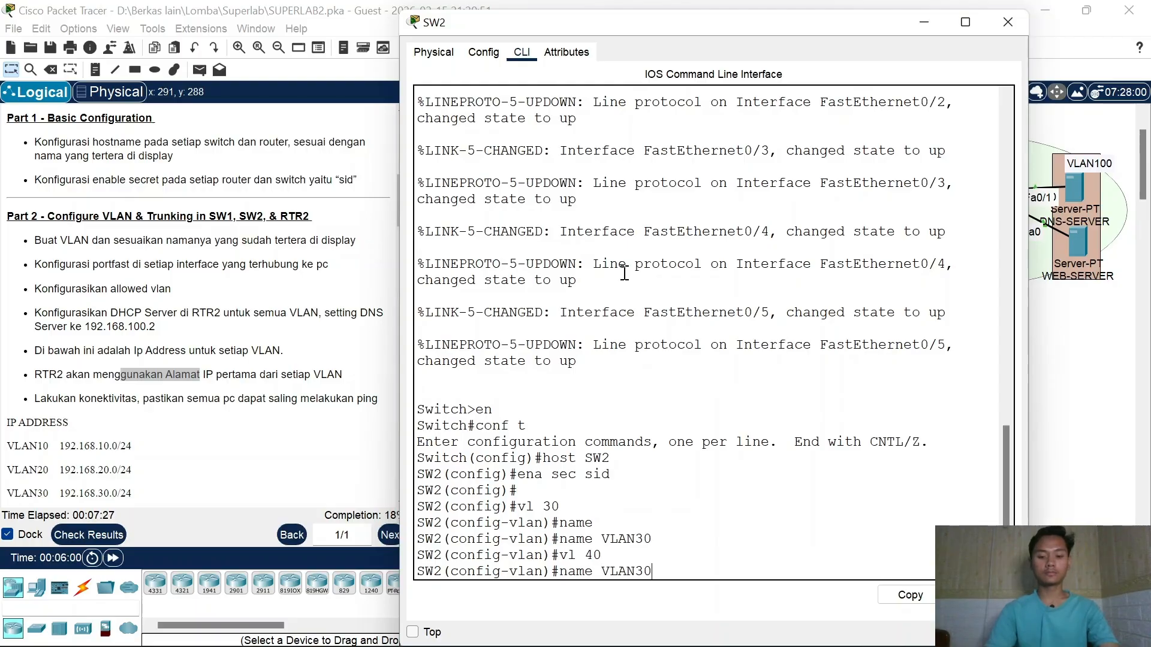
key(Return)
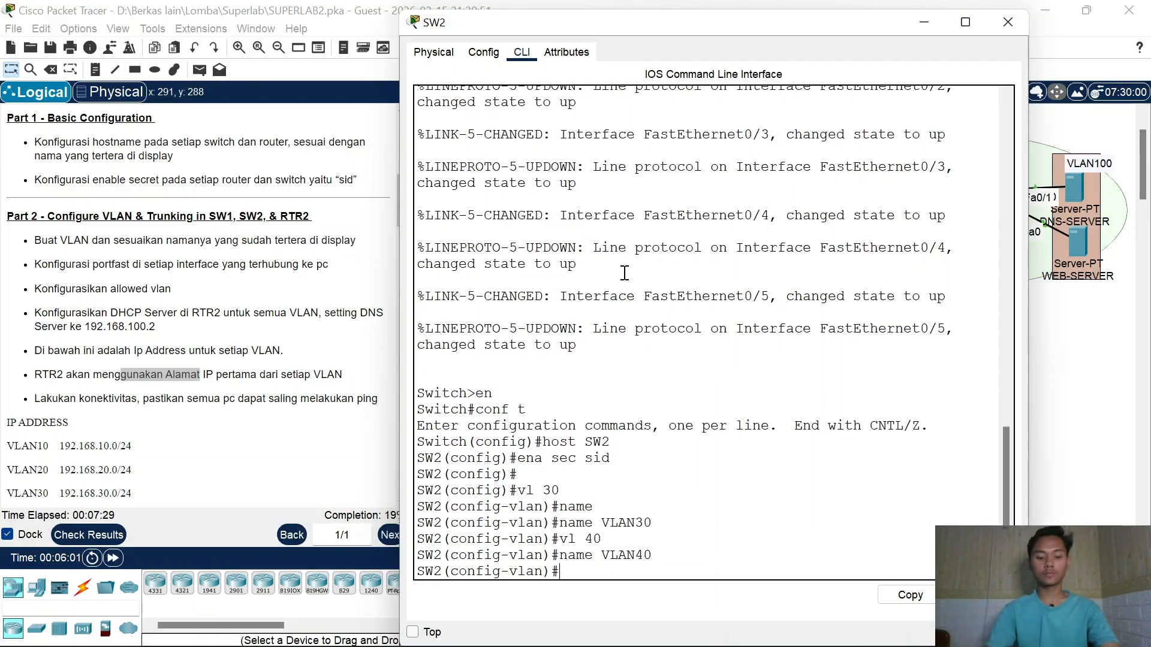
text(ex)
key(Return)
text(int ra f)
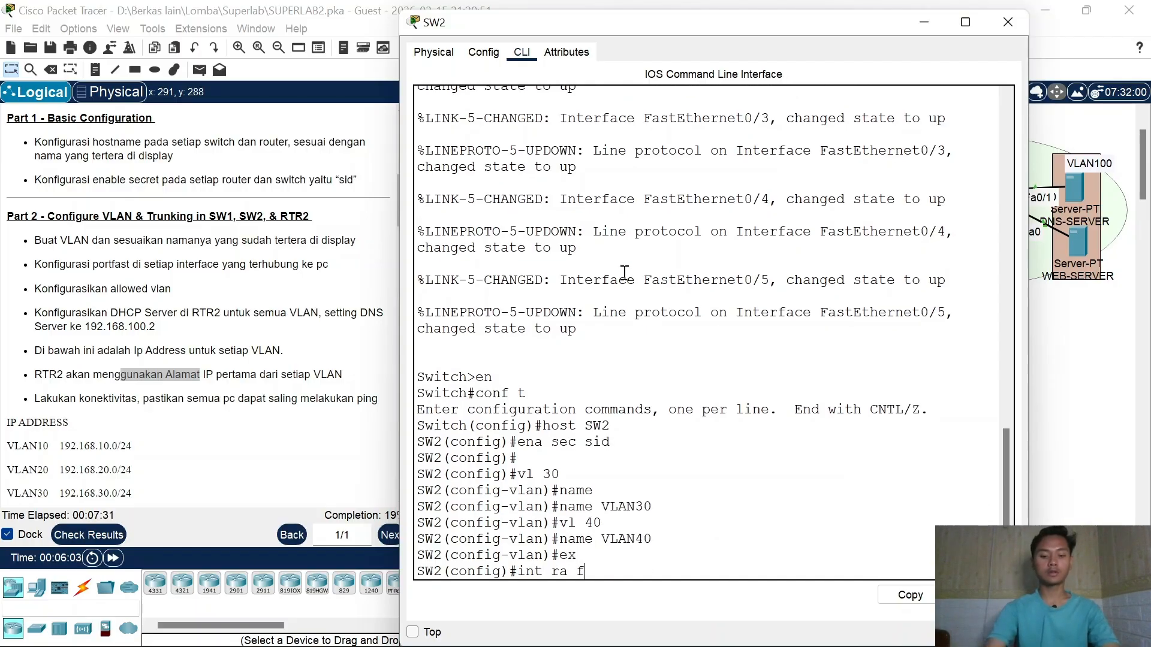
text(a)
text(0/2-3)
Step: Make SW2 ports fa0/2-3 access ports in VLAN 30
key(Return)
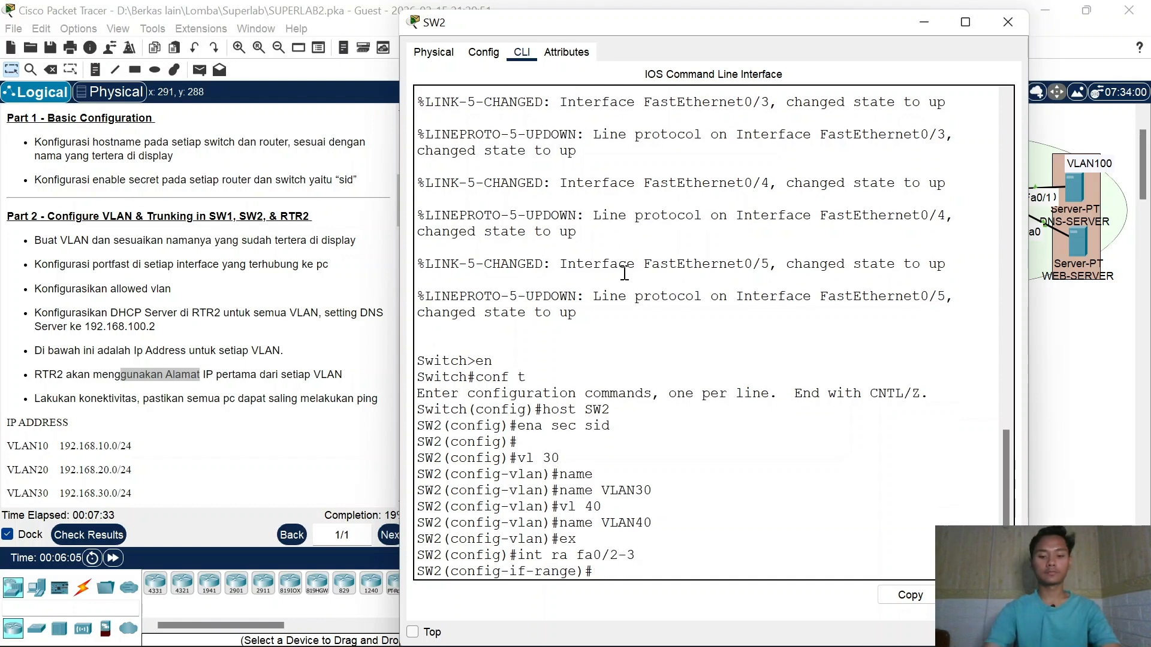
text(sw mo ac)
key(Return)
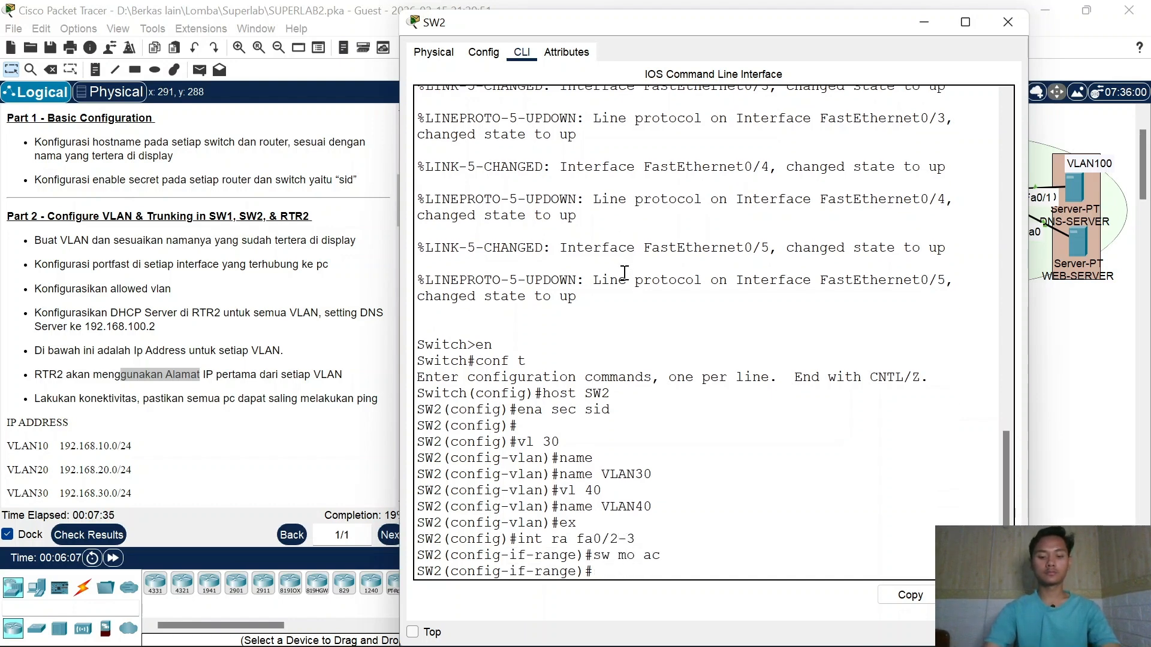
text(sw ac vl )
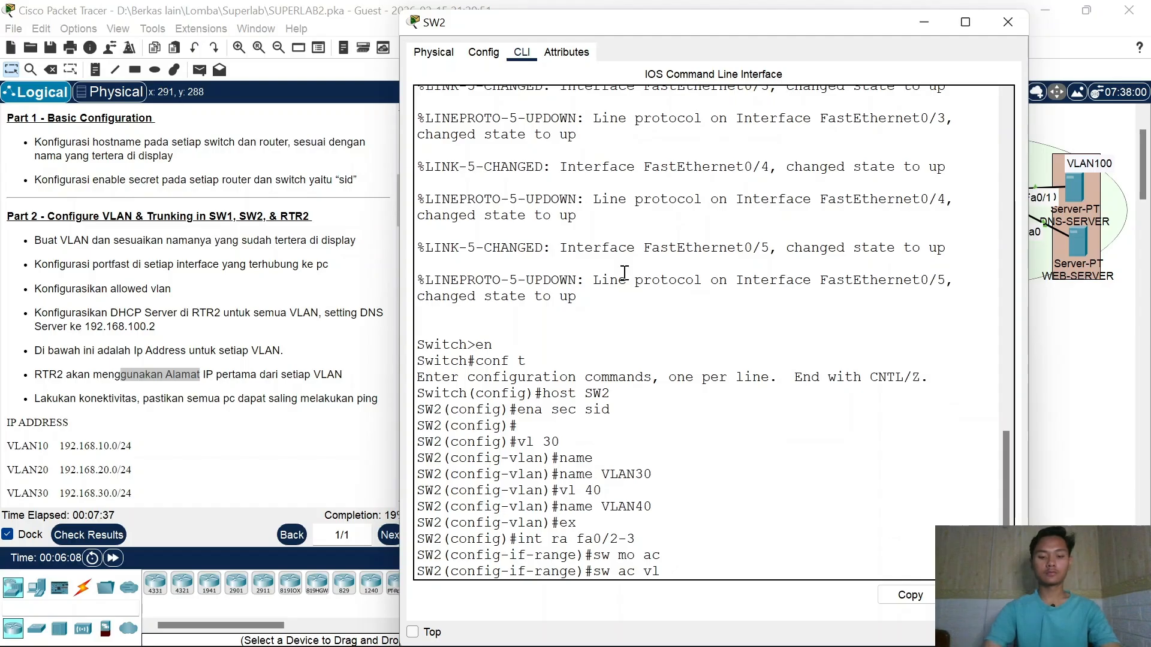
text(30)
key(Return)
Step: Make ports fa0/4-5 access ports in VLAN 40
text(int ra fa0/2-3)
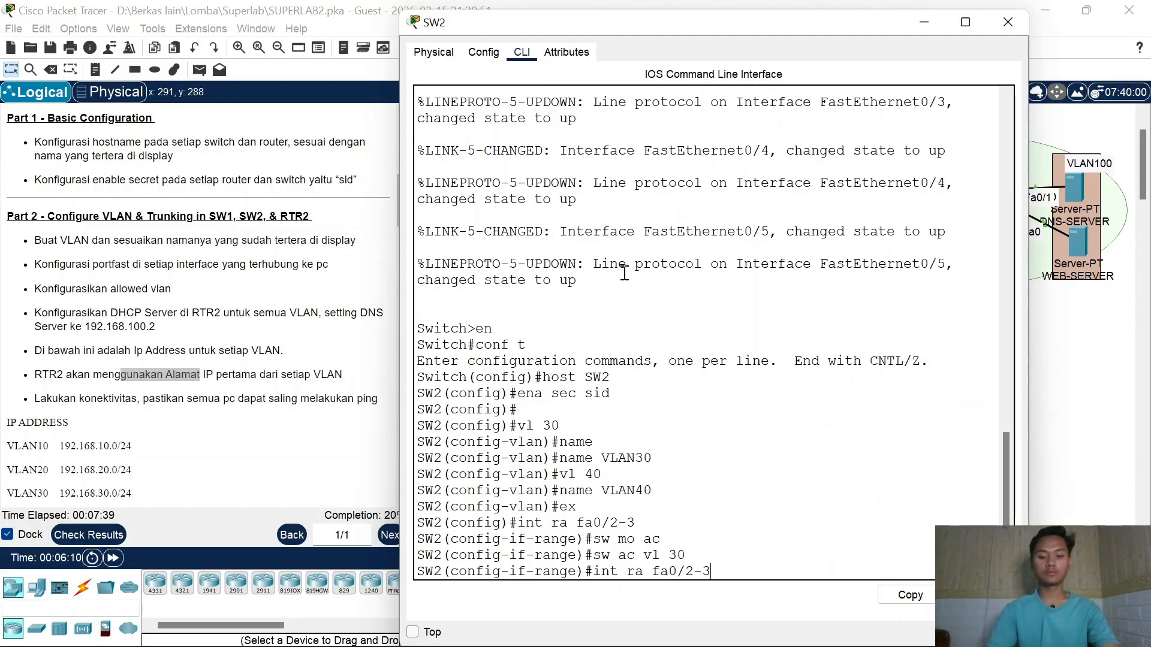
key(BackSpace)
text(5)
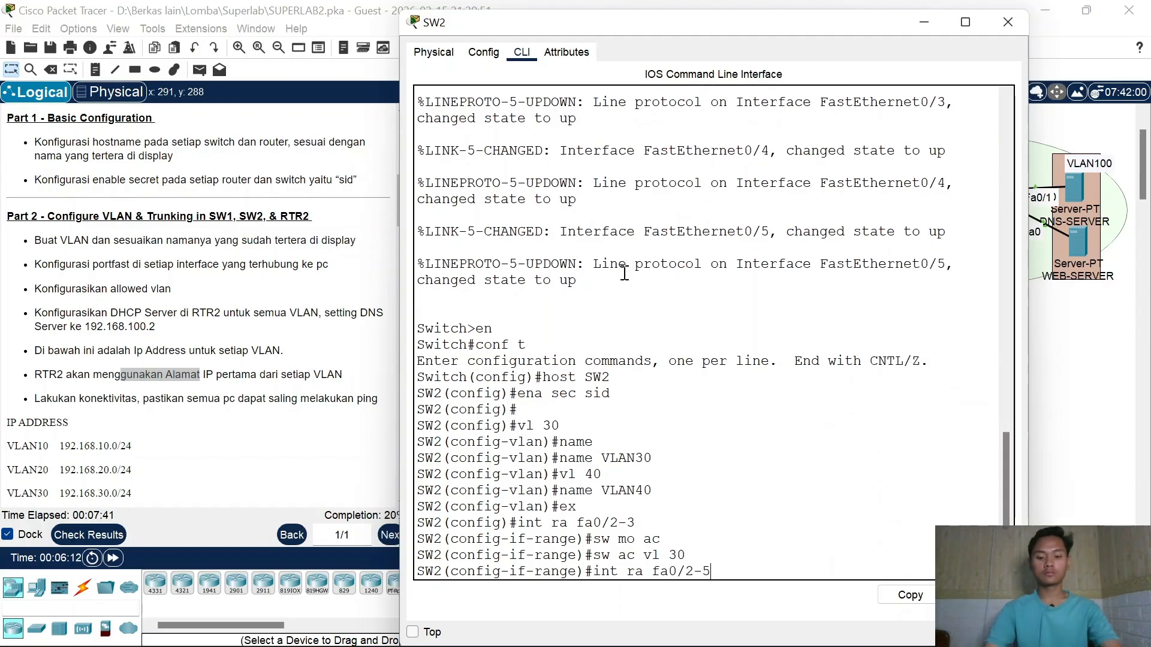
key(Left)
key(Left)
key(BackSpace)
text(4)
key(Return)
text(sw mo ac)
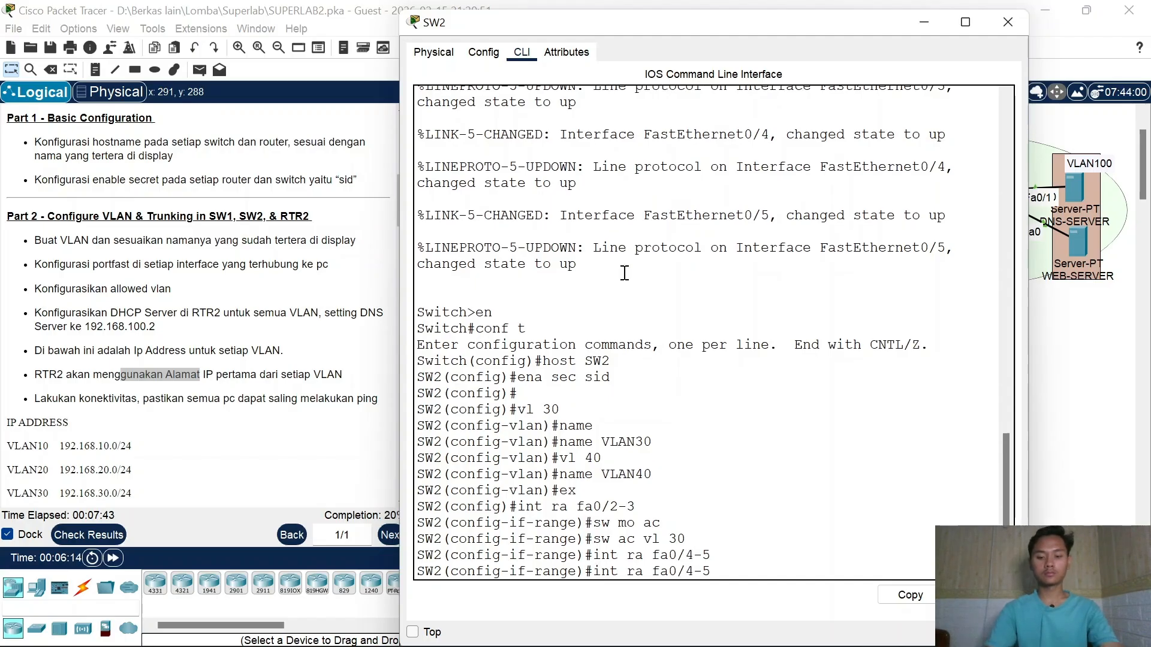
key(Return)
text(sw ac vl 30)
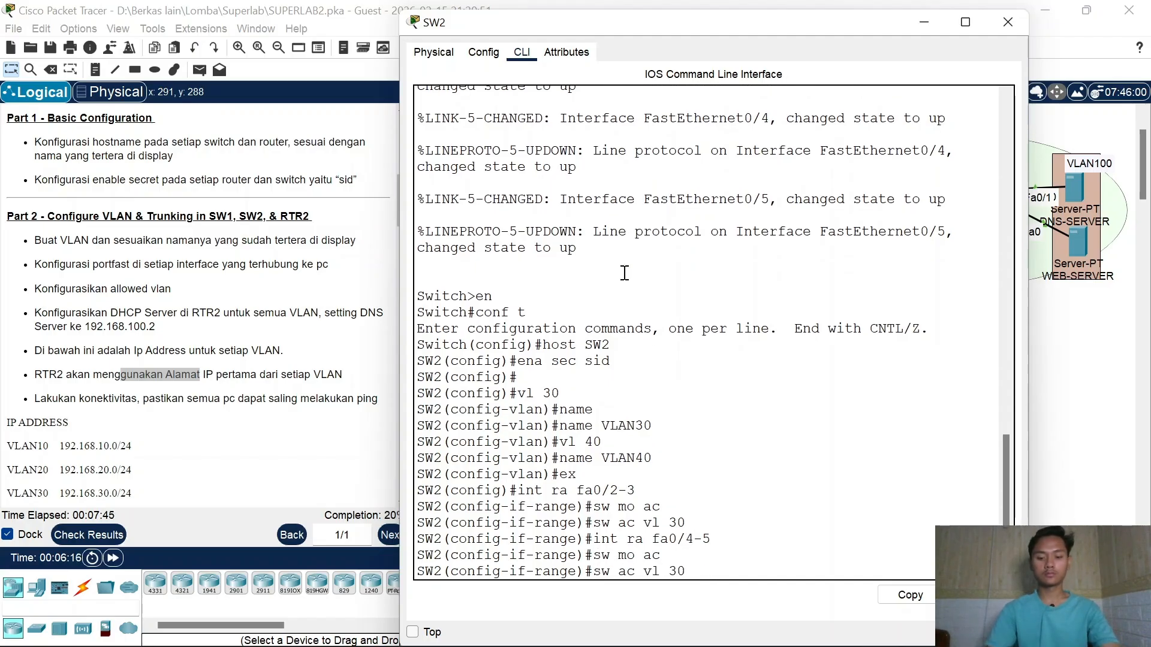
key(BackSpace)
key(BackSpace)
text(40)
key(Return)
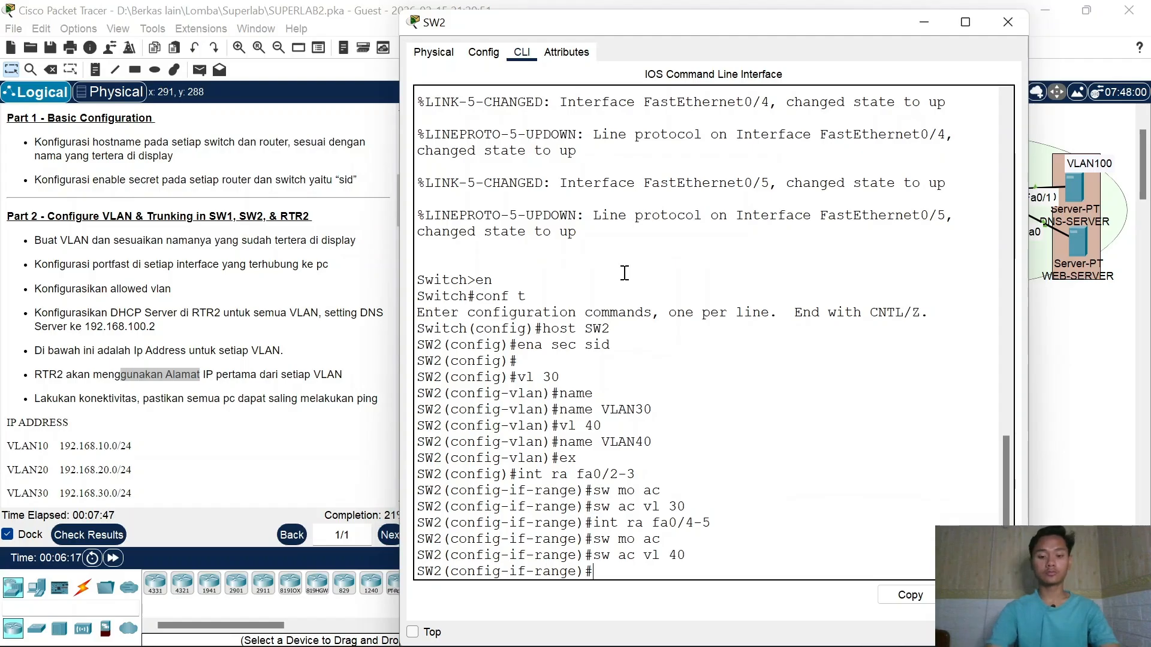
Step: Enable spanning-tree PortFast on ports fa0/2 through fa0/5
key(Up)
key(Up)
key(Up)
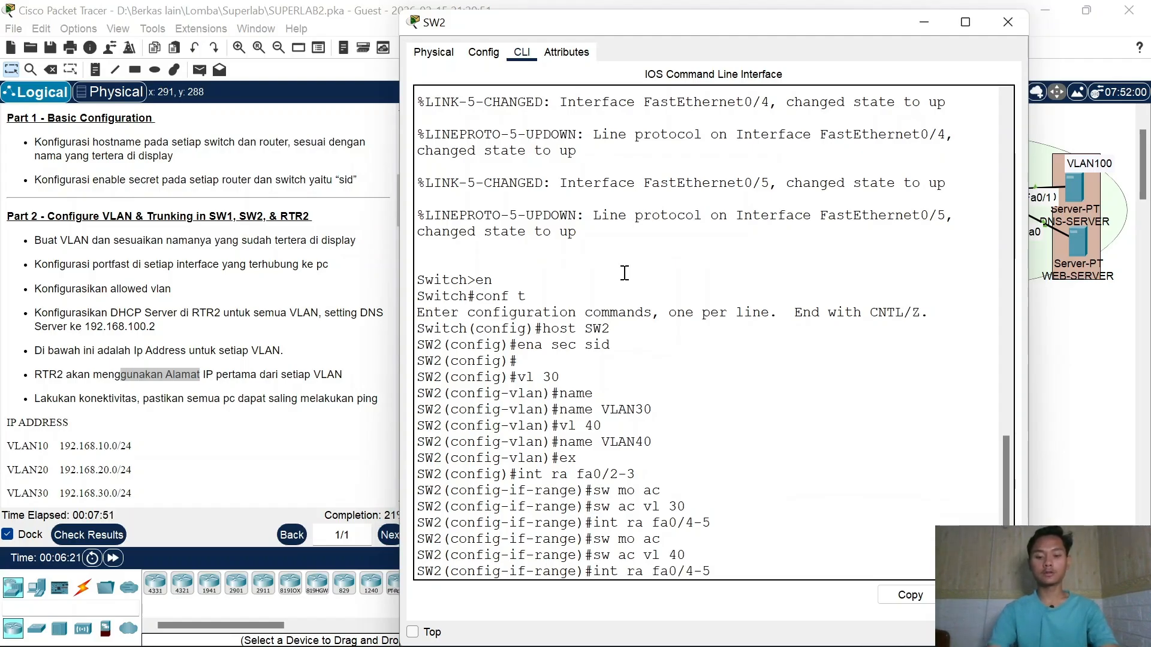
key(Return)
text(s)
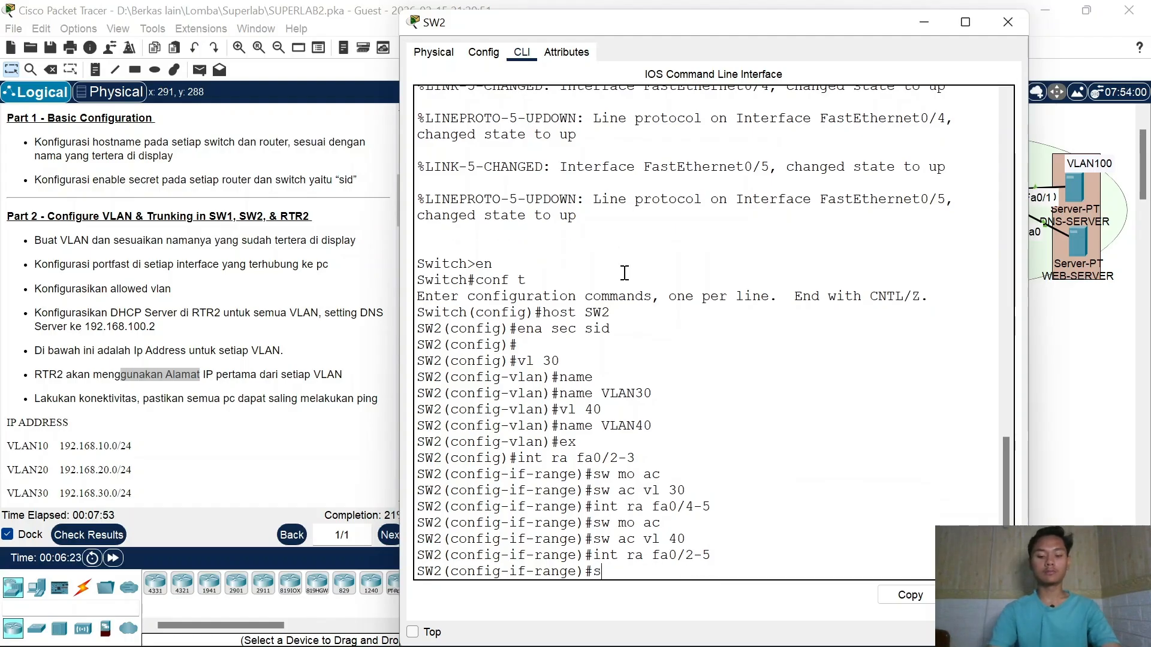
text(pa p)
key(Return)
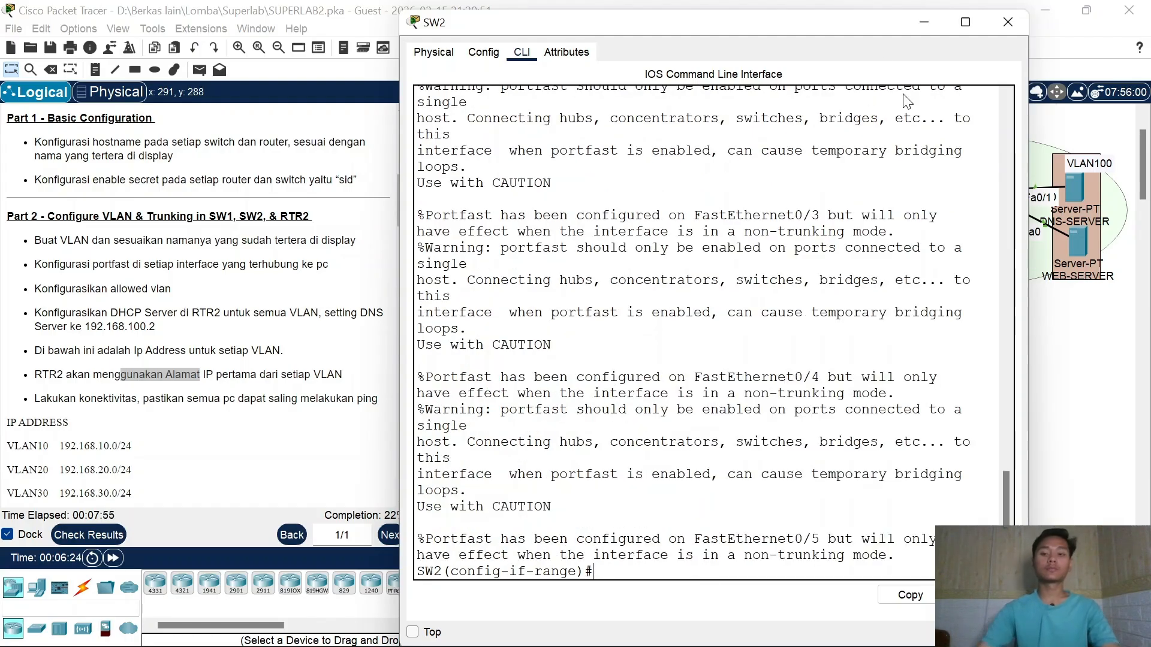
Step: Set SW2's fa0/1 to trunk mode allowing VLANs 30-40, then close the SW2 window
text(int afa)
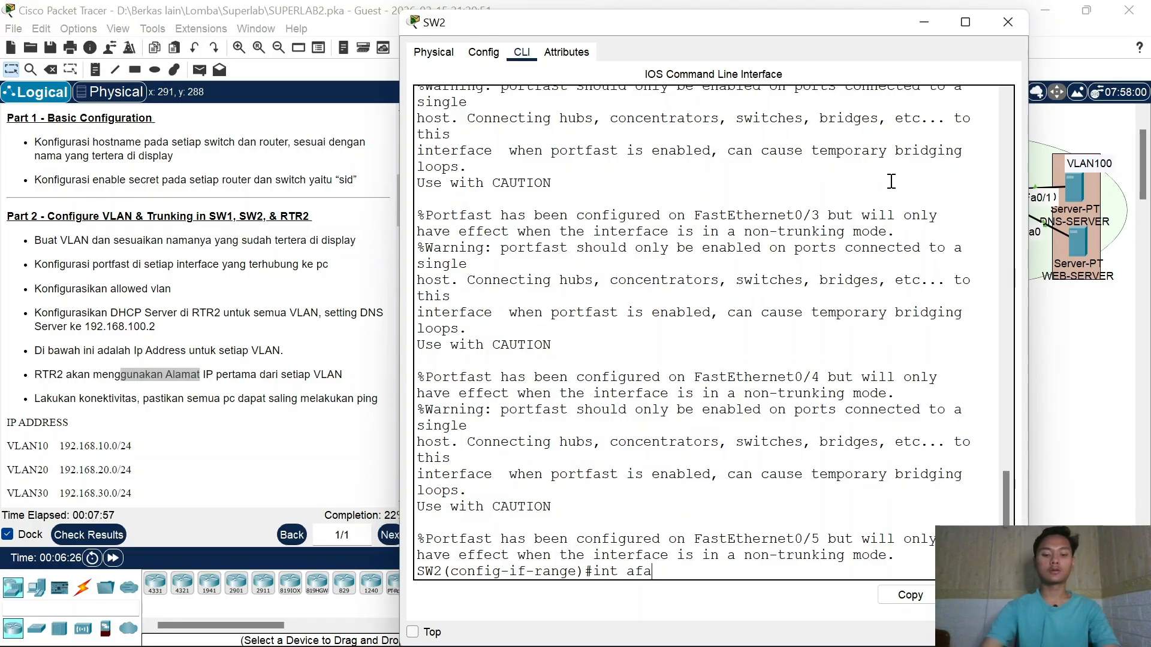
text( fa 0/.1)
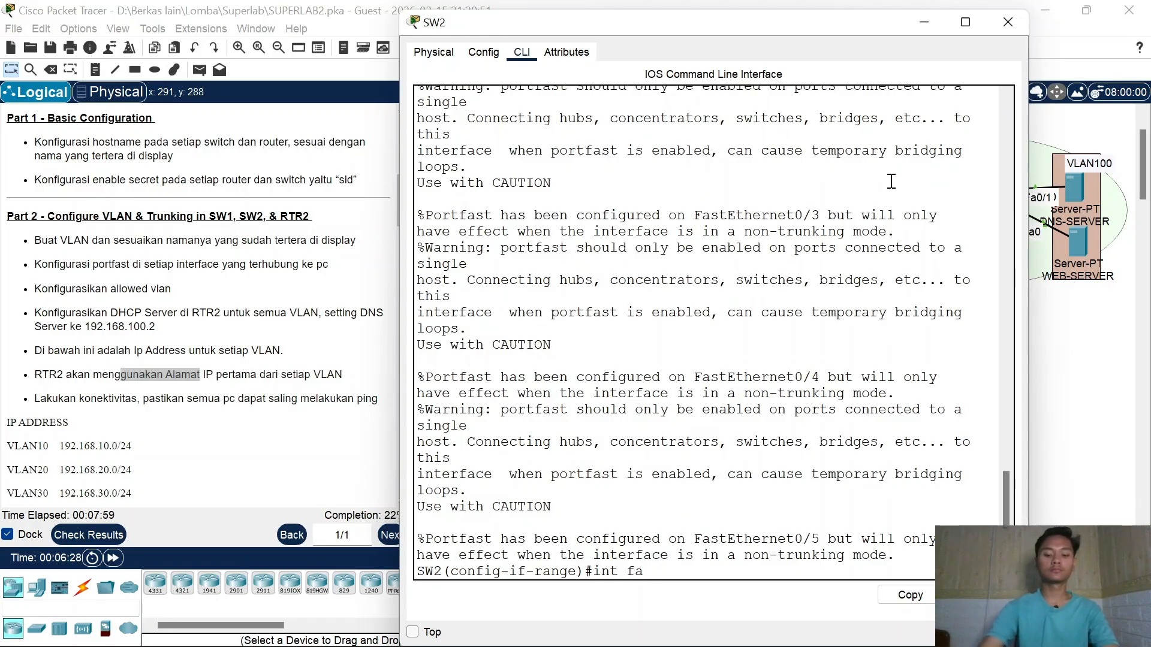
key(Return)
key(Up)
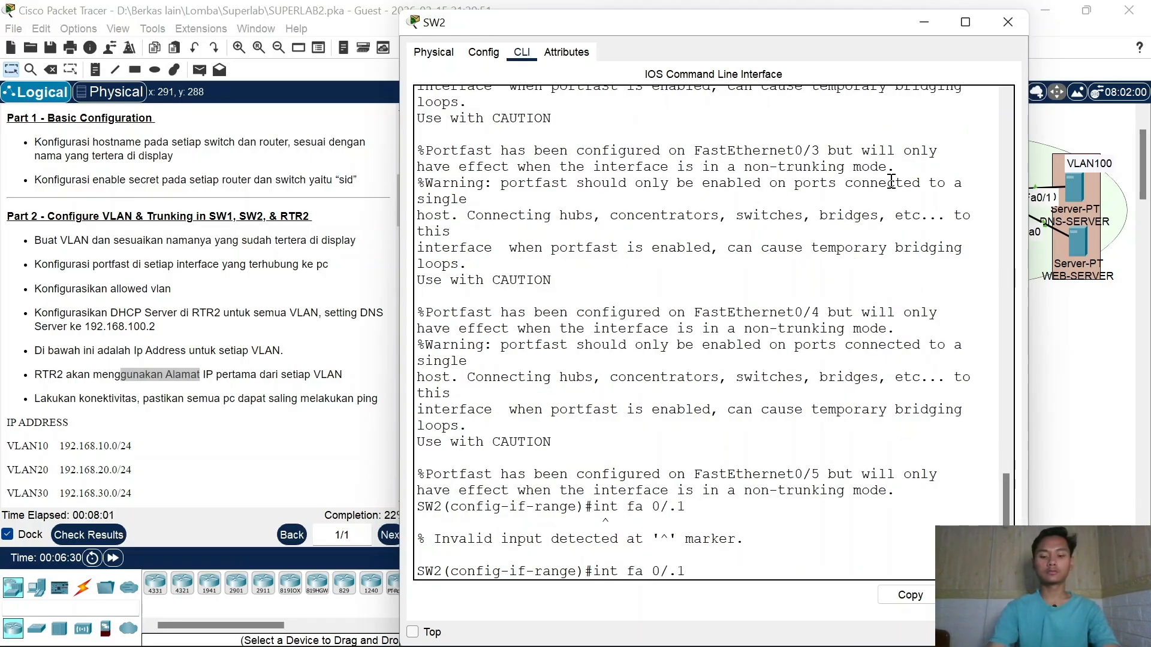
key(Left)
key(BackSpace)
key(Return)
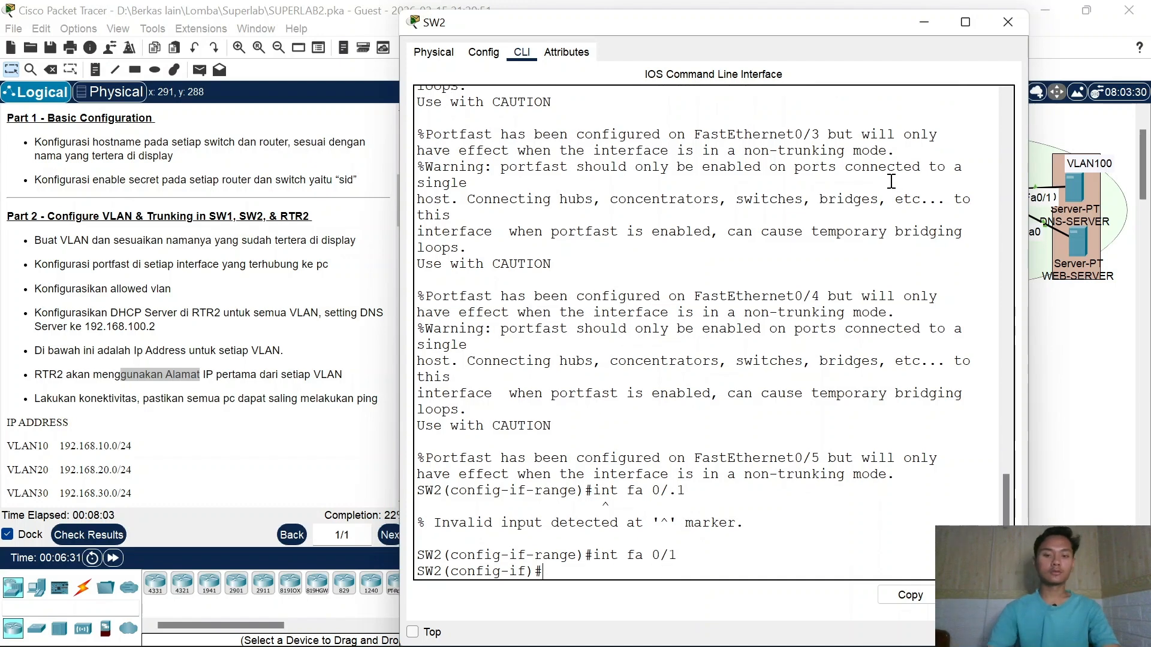
drag(830, 27, 783, 57)
text(s)
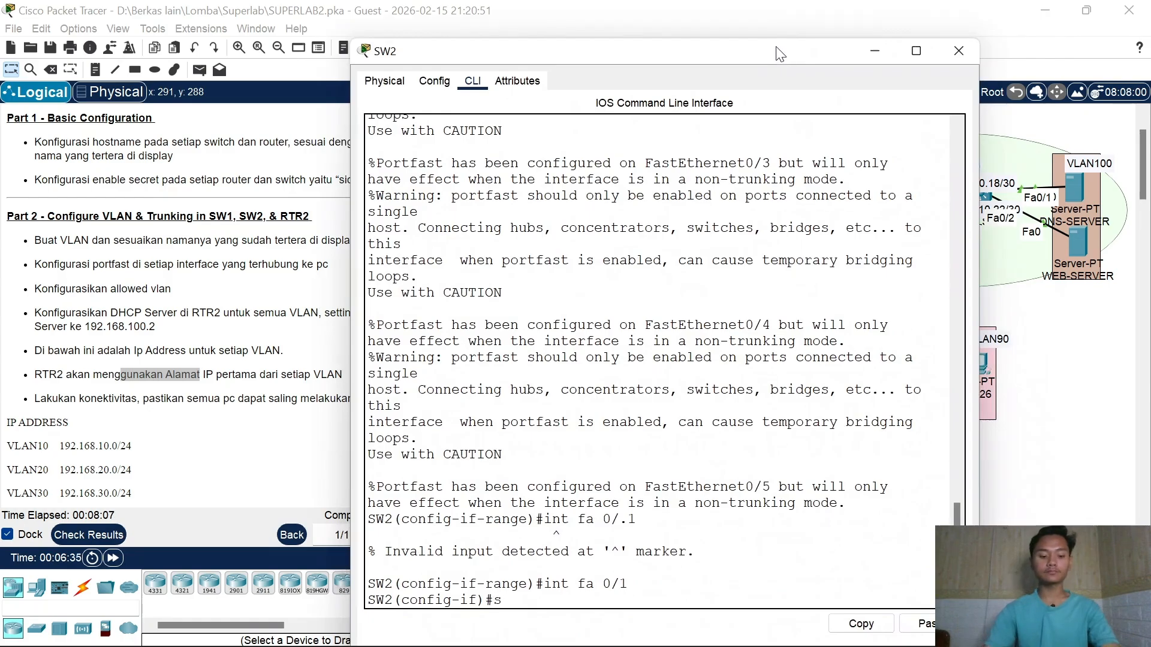
text(w mo tr)
key(Return)
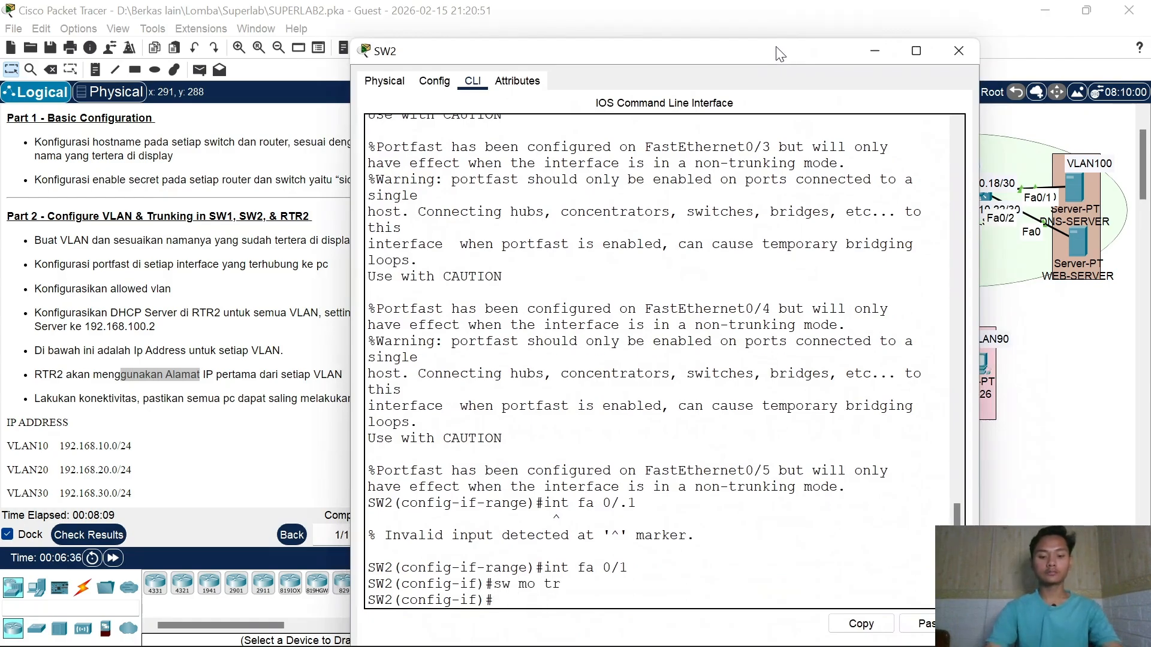
text(sw tr all vl)
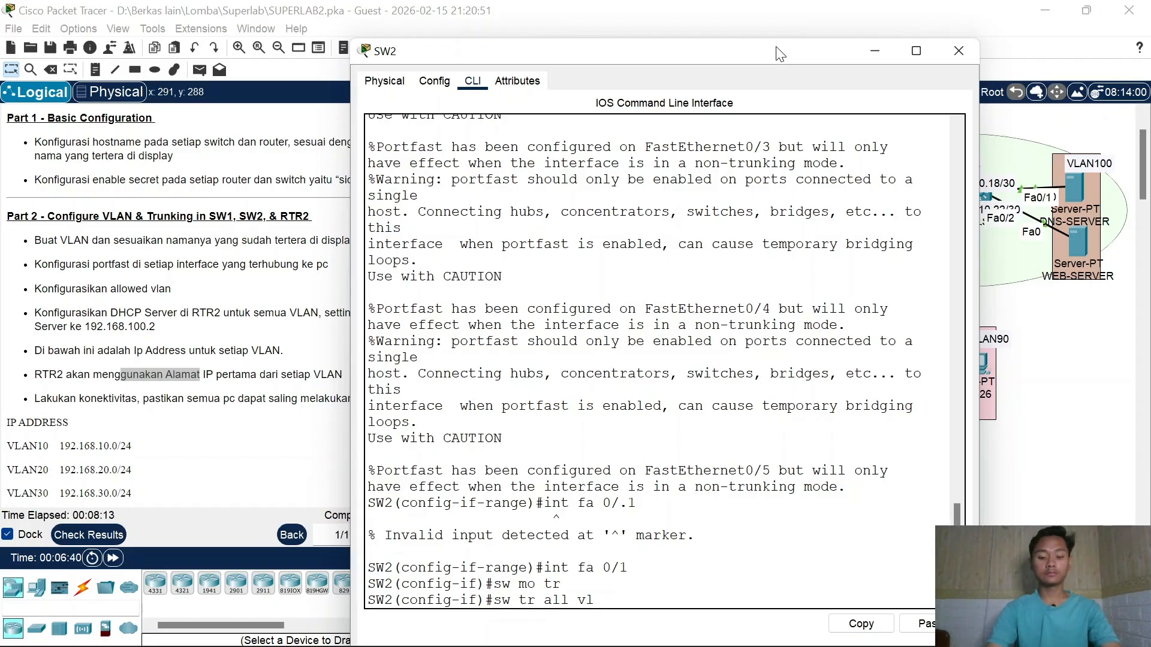
text( 30-40)
key(Return)
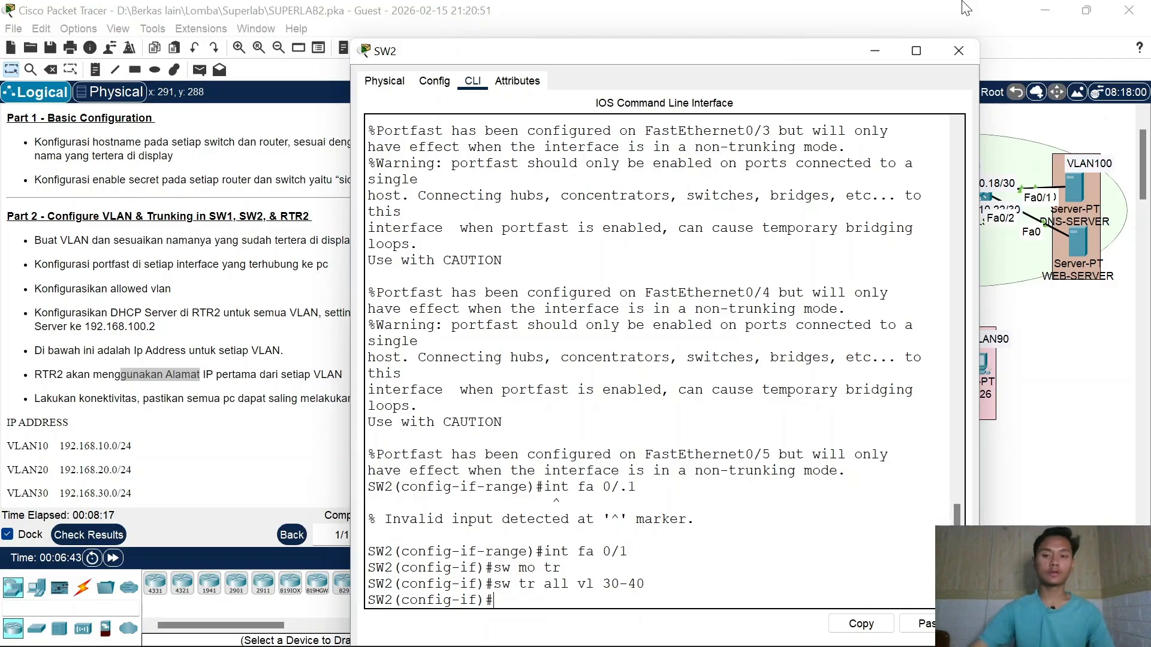
click(961, 49)
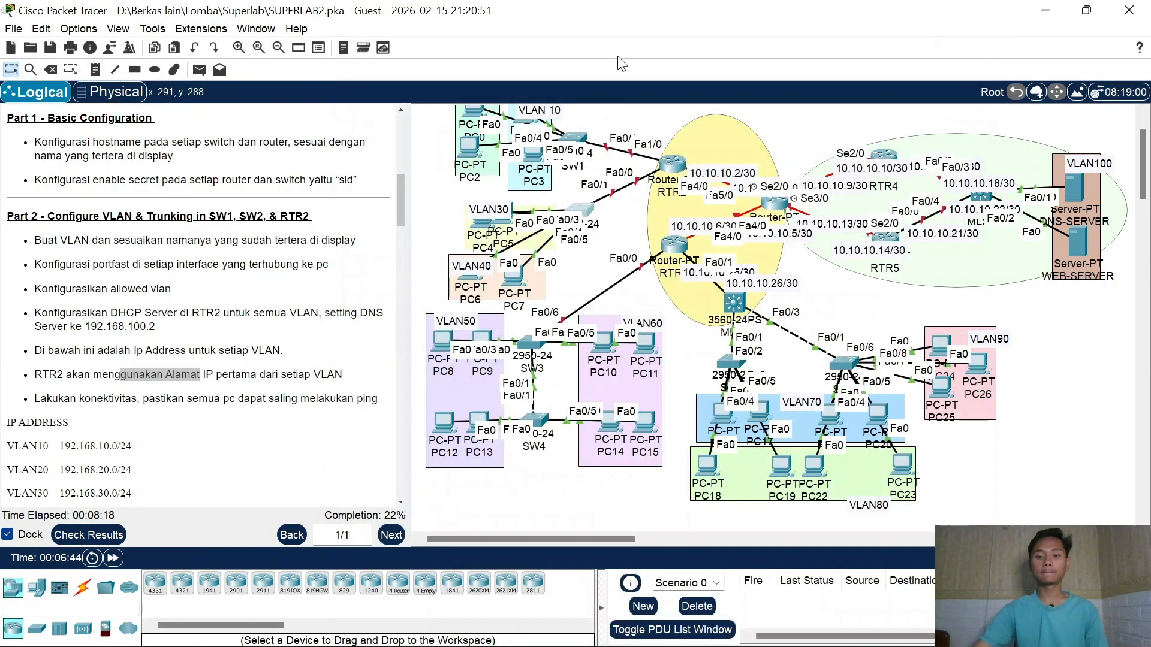
Step: Open RTR2's command line after nudging the router slightly into place
drag(665, 159, 661, 159)
click(663, 164)
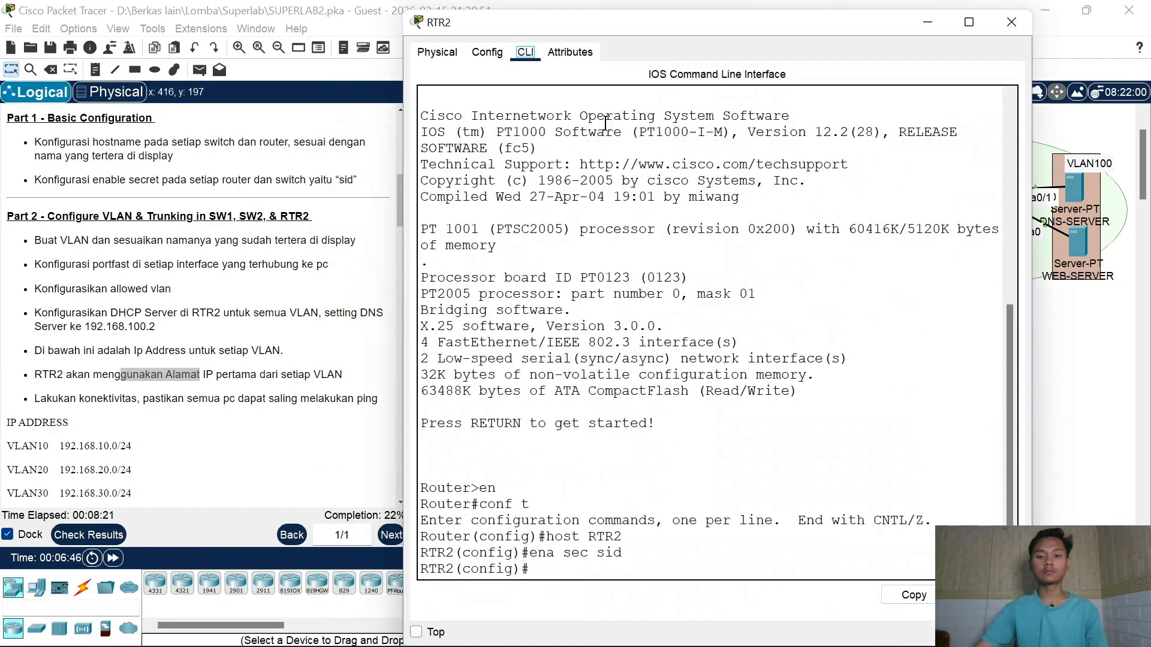
key(Return)
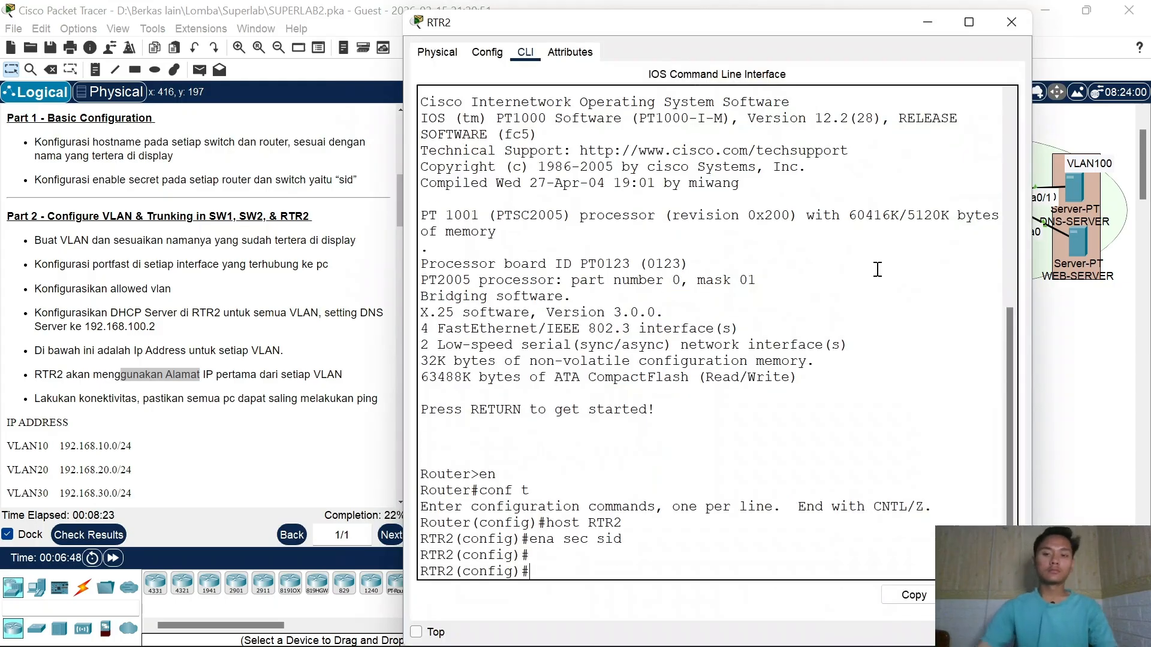
click(1011, 22)
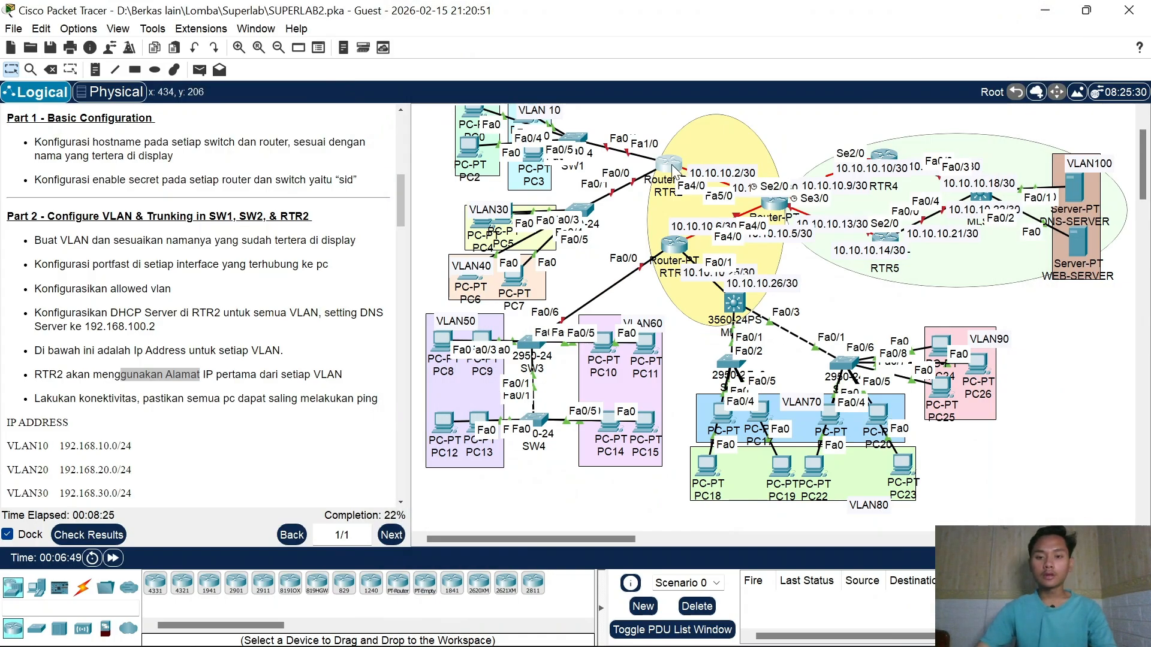
mouse_move(674, 168)
mouse_down()
mouse_move(678, 180)
mouse_move(681, 164)
mouse_up()
click(681, 161)
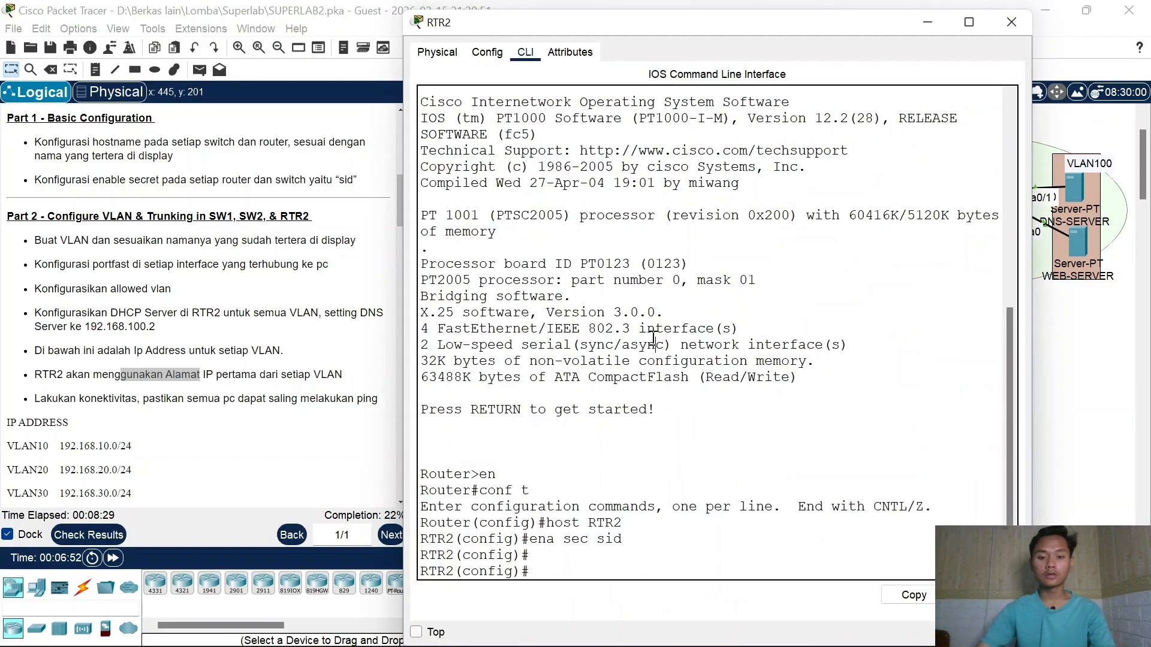
drag(653, 341, 599, 308)
key(Return)
Step: Bring RTR2's interface fa1/0 up with no shutdown
text(int fa1/0)
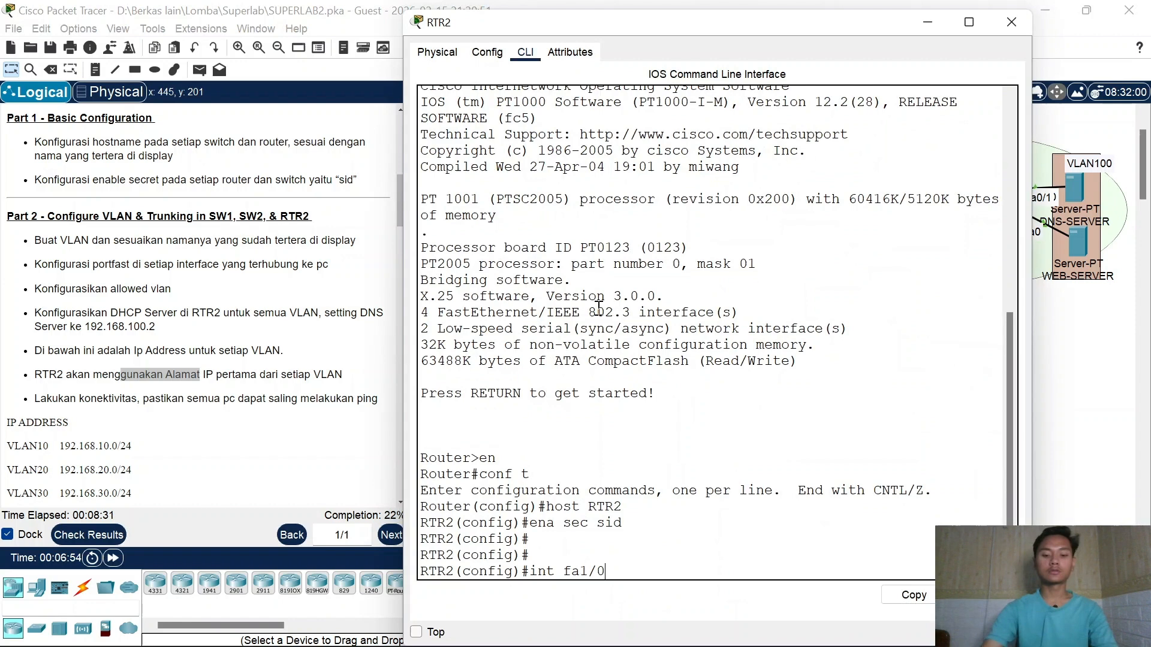
key(Return)
text(no sh)
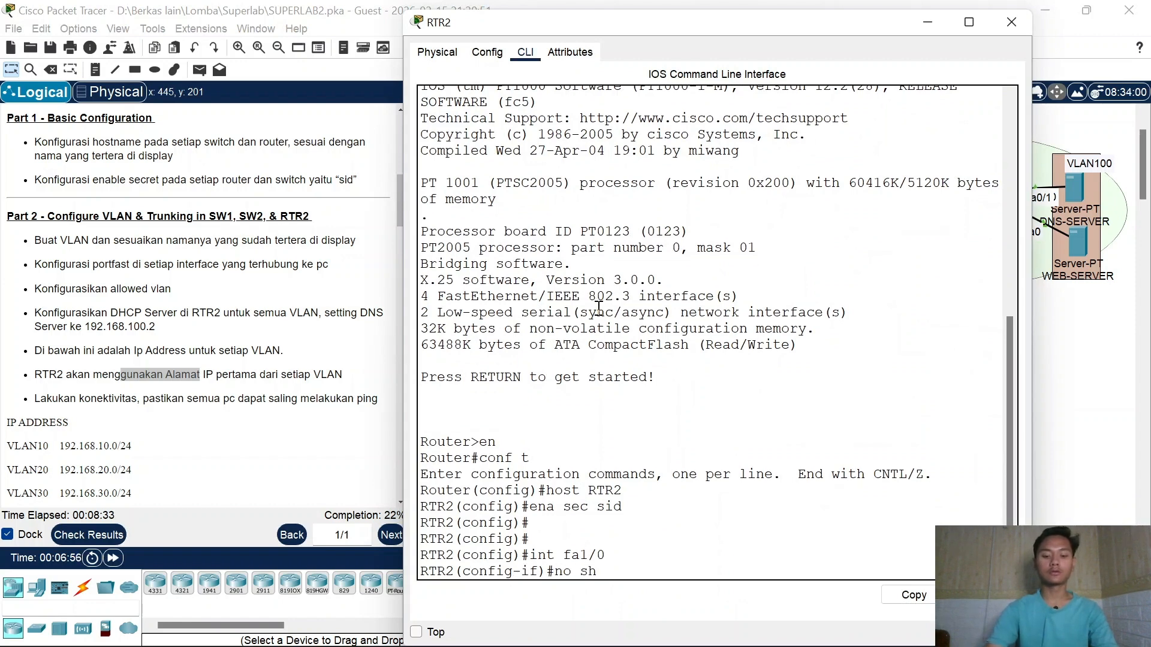
key(Return)
key(Return)
text(no sh)
Step: Create subinterface fa1/0.10 with dot1Q VLAN 10 and address 192.168.10.1/24
key(Up)
key(Up)
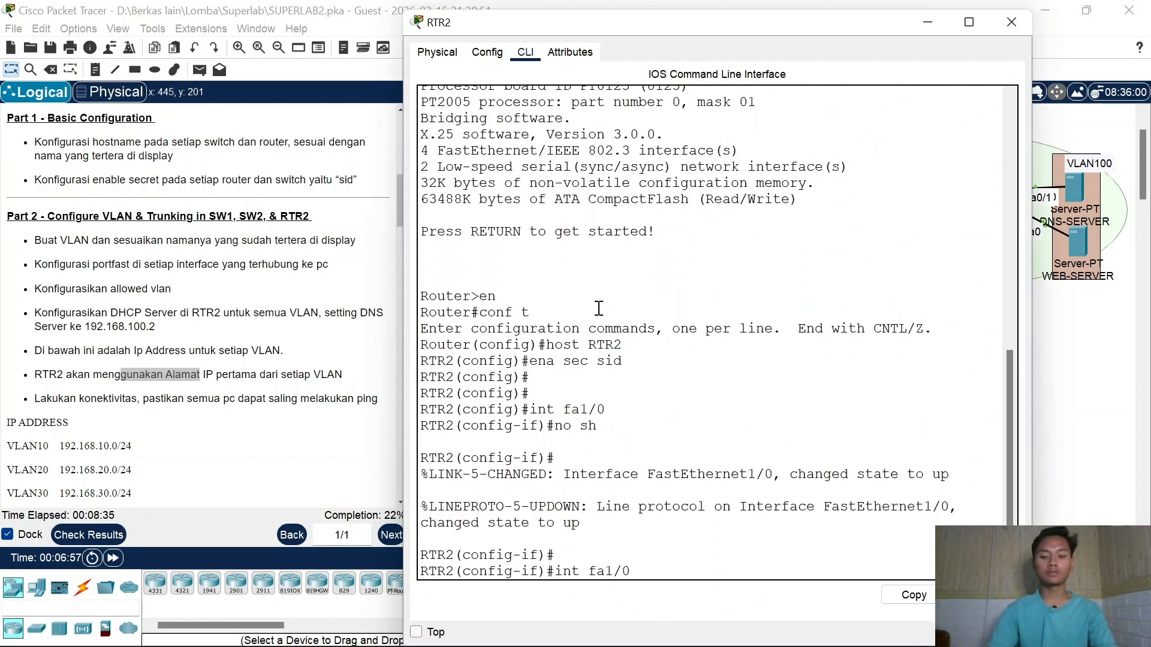
text(.10)
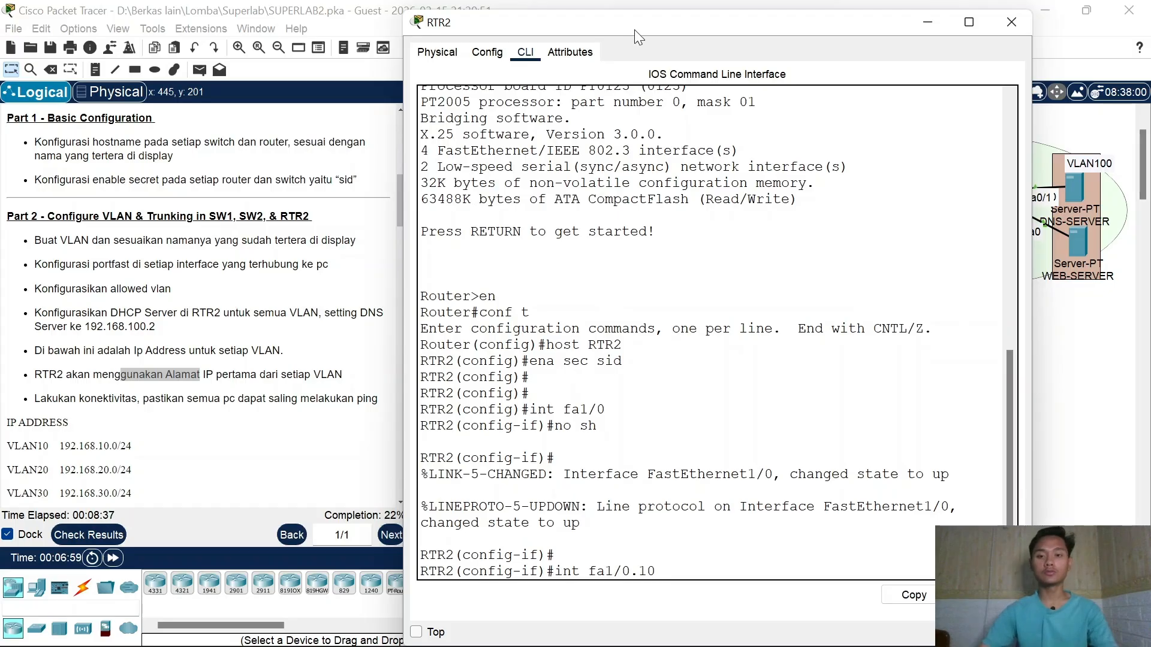
drag(634, 25, 653, 59)
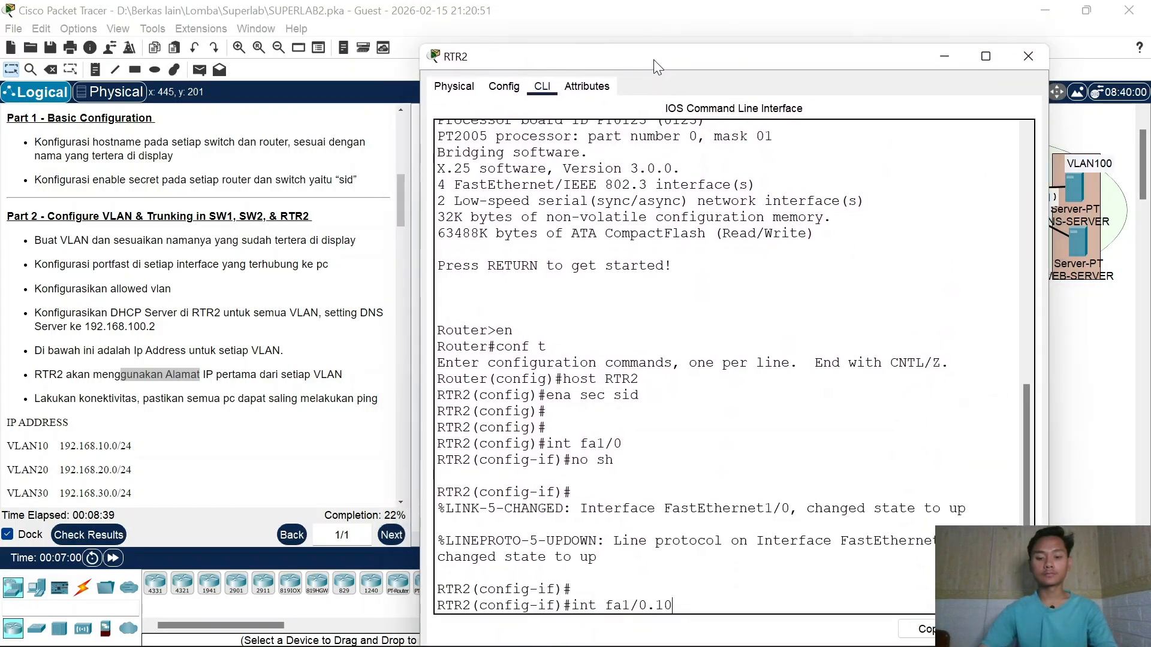
key(Return)
text(en)
key(Tab)
text(do)
key(Tab)
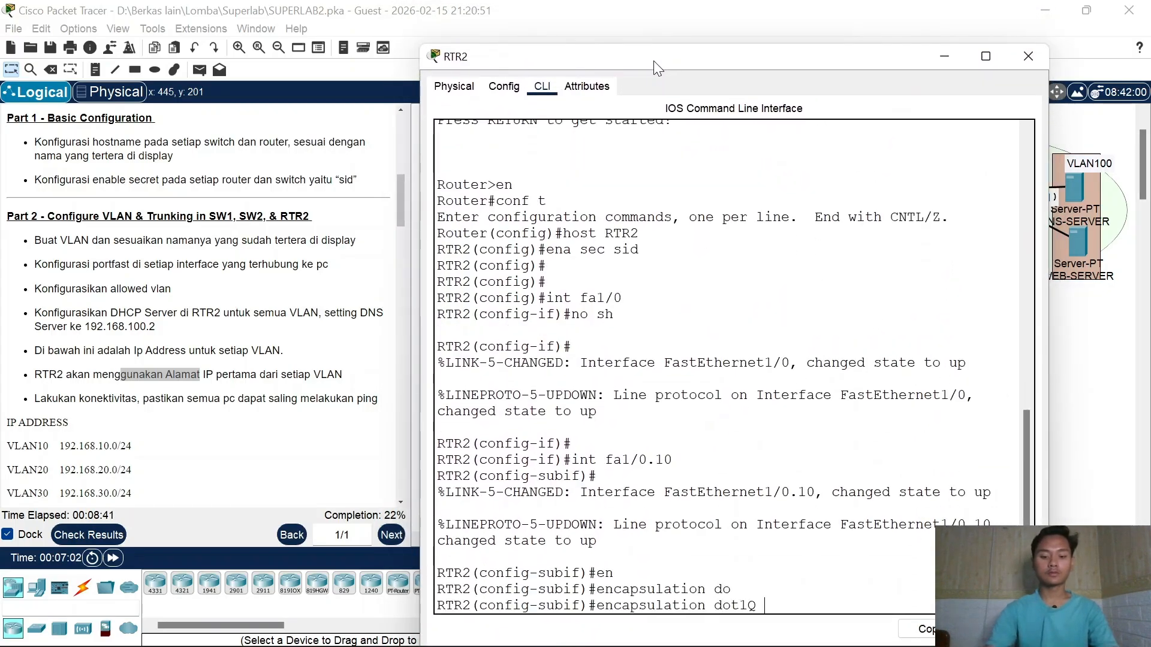
text(20)
key(BackSpace)
key(BackSpace)
text(10)
key(Return)
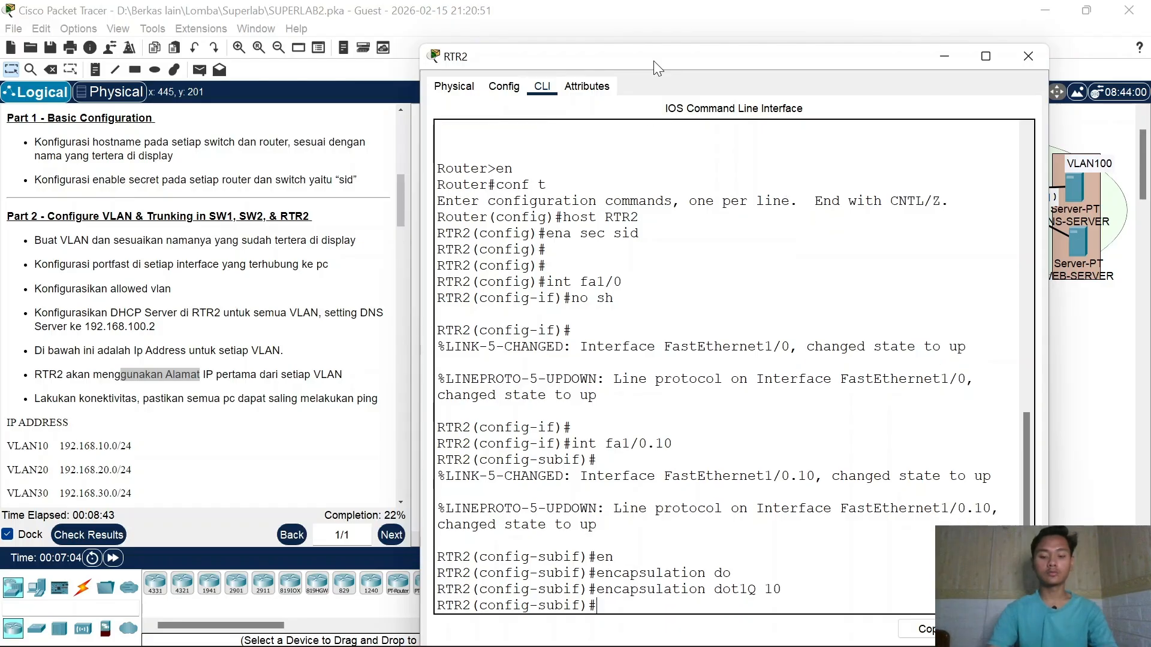
text(ip add )
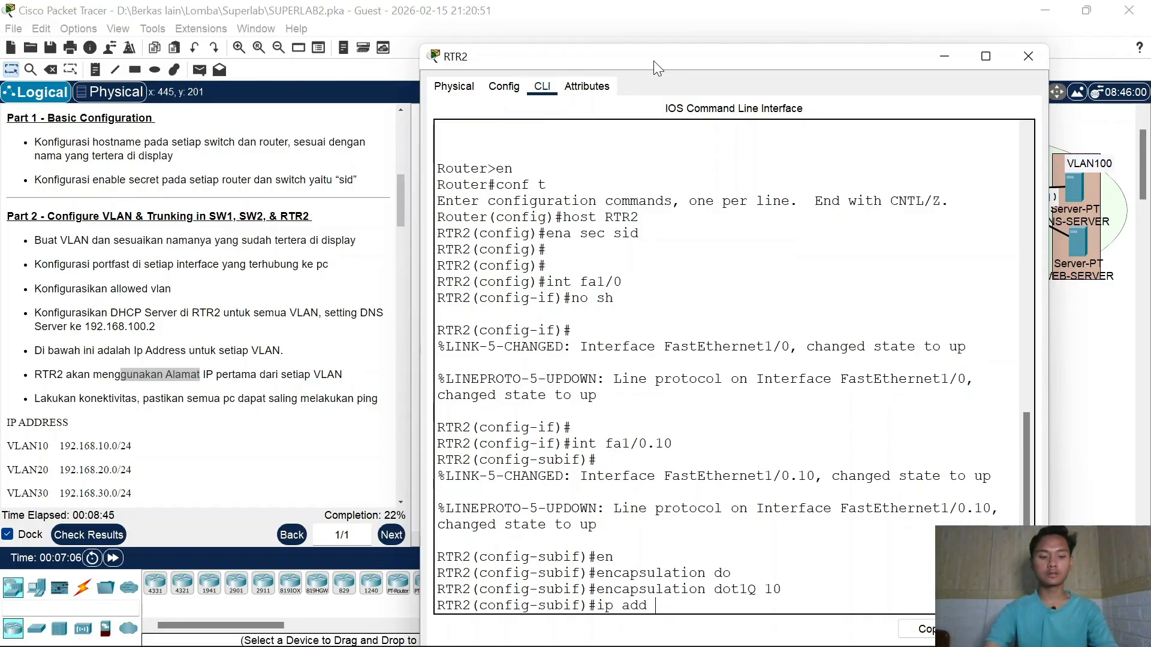
text(192.168.10.1)
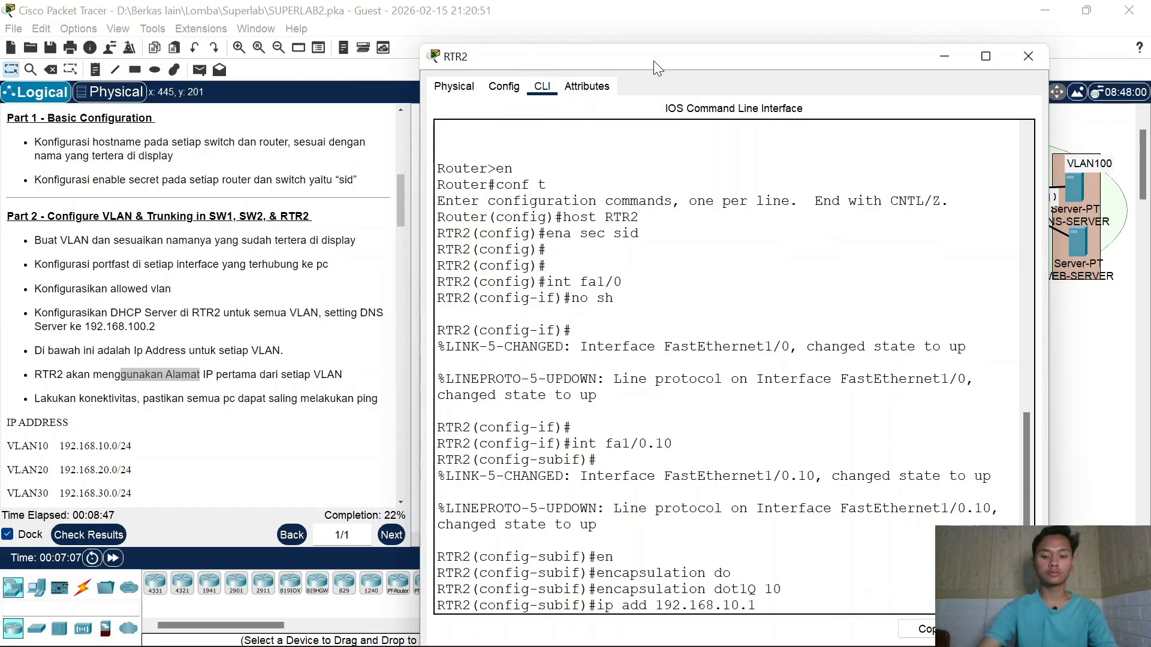
text( 255.255)
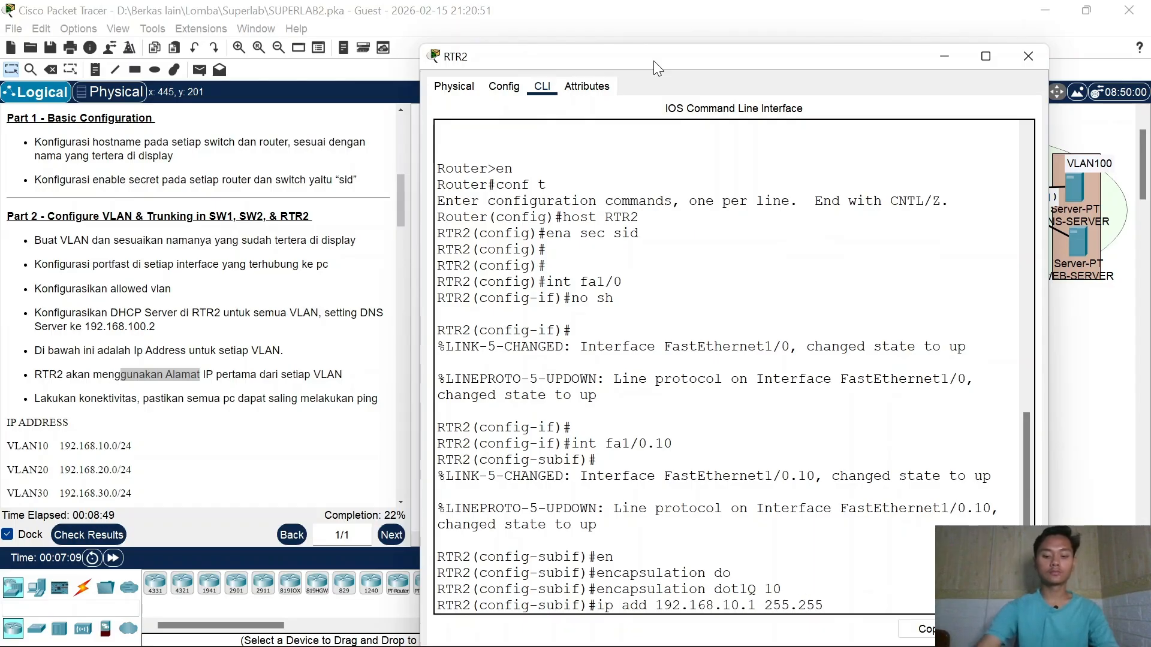
text(.255.0)
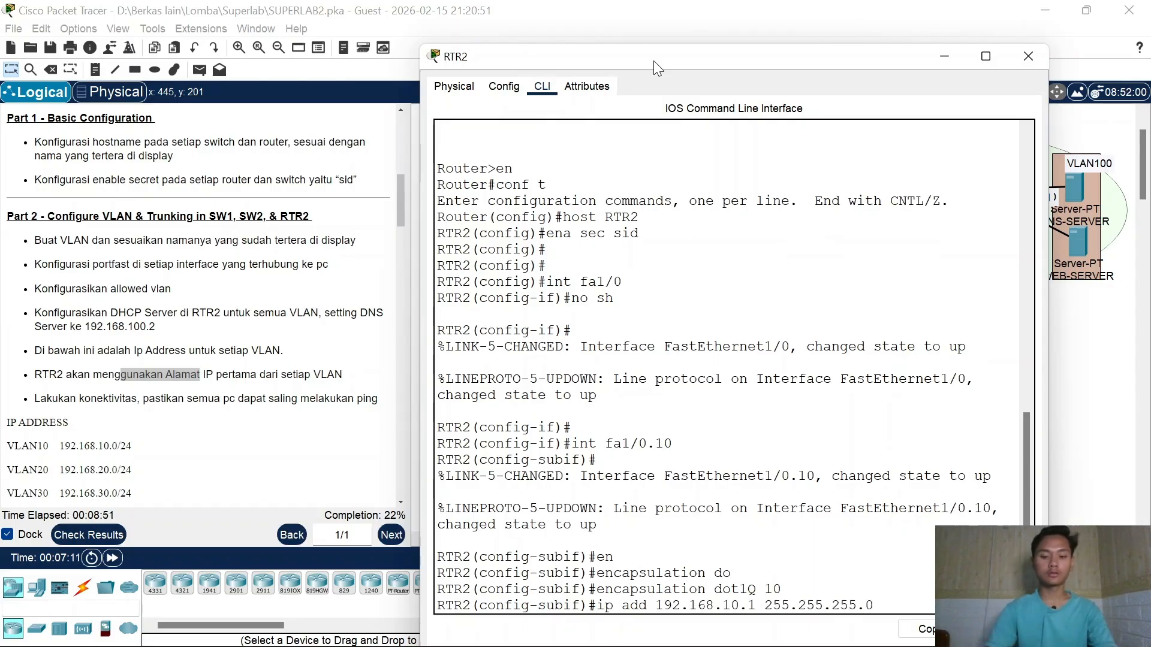
key(Return)
Step: Create subinterface fa1/0.20 with dot1Q VLAN 20 and 192.168.20.1/24, then exit
text(no sh)
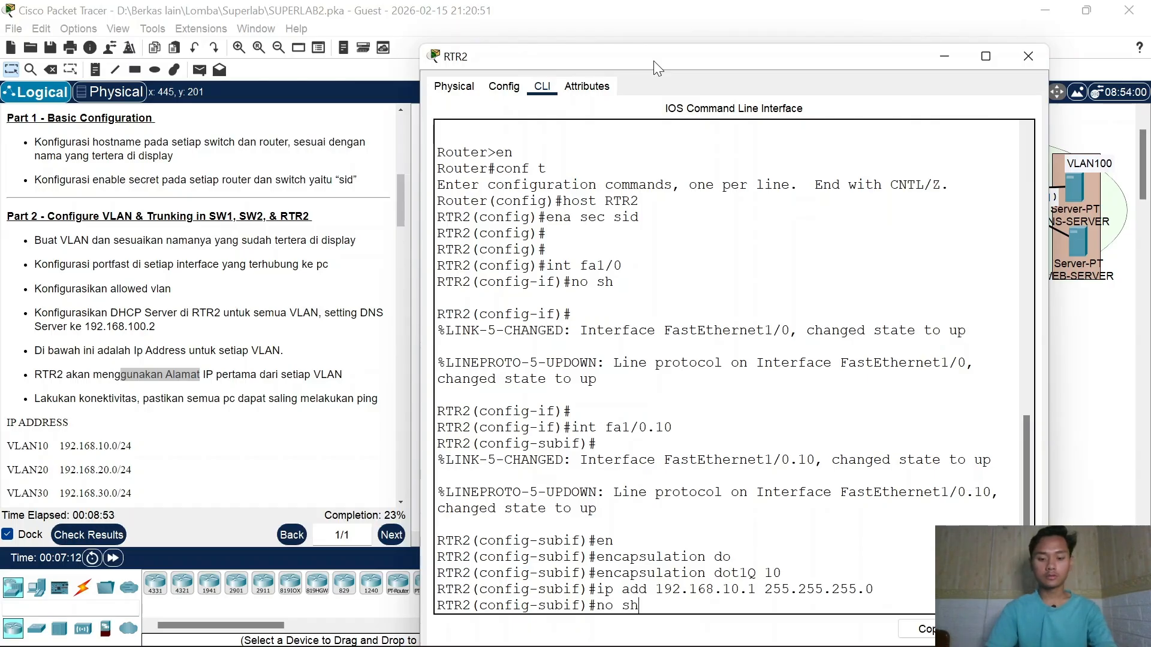
key(Down)
key(BackSpace)
key(BackSpace)
text(20)
key(Return)
key(Up)
key(Up)
key(Up)
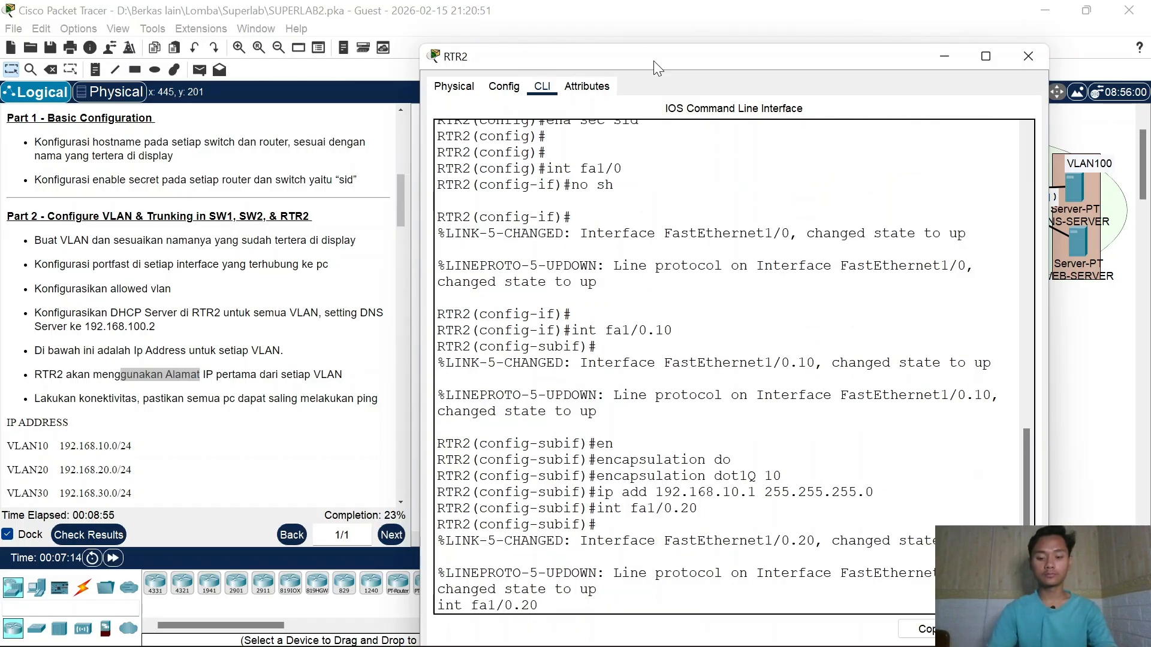
key(BackSpace)
text(2)
key(Return)
key(Up)
key(Up)
key(Up)
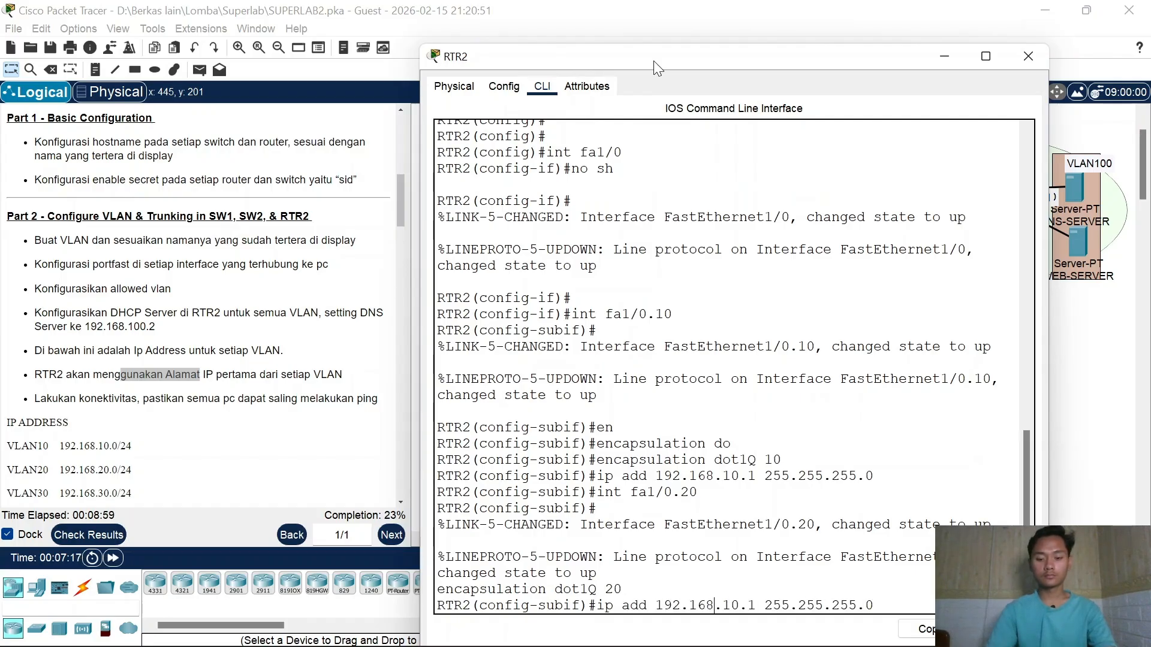
key(BackSpace)
text(2)
key(Return)
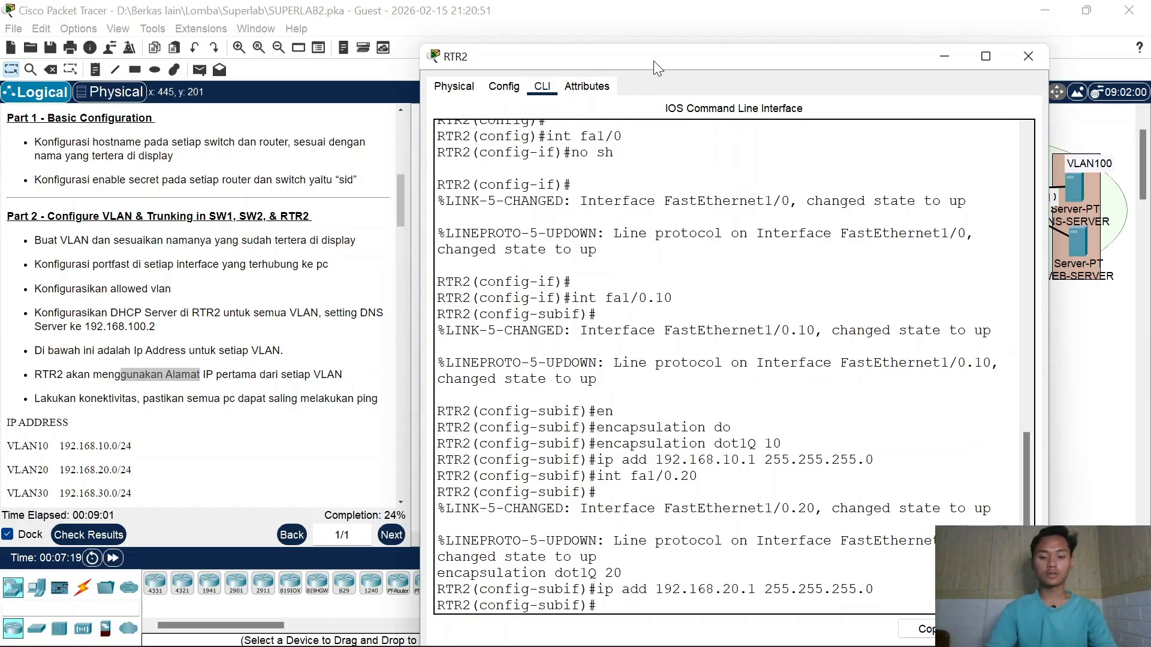
text(ex)
key(Return)
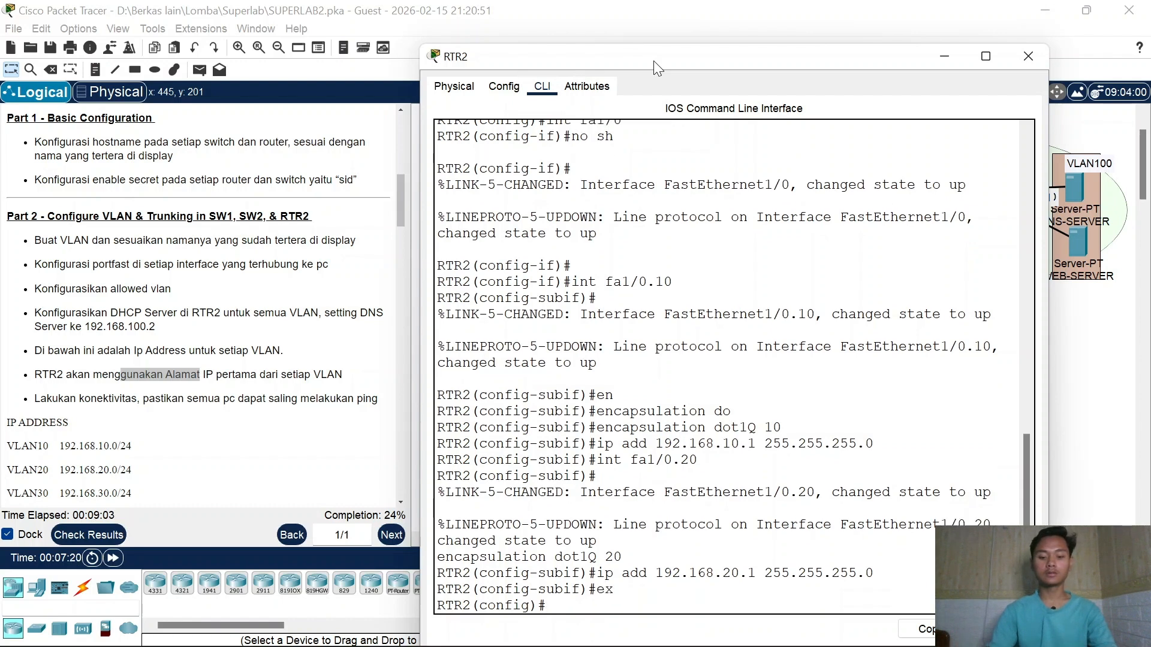
Step: Exclude 192.168.10.1 and 192.168.20.1 from DHCP leases on RTR2
text(ip dh)
key(Tab)
text(ex)
key(Tab)
text(a)
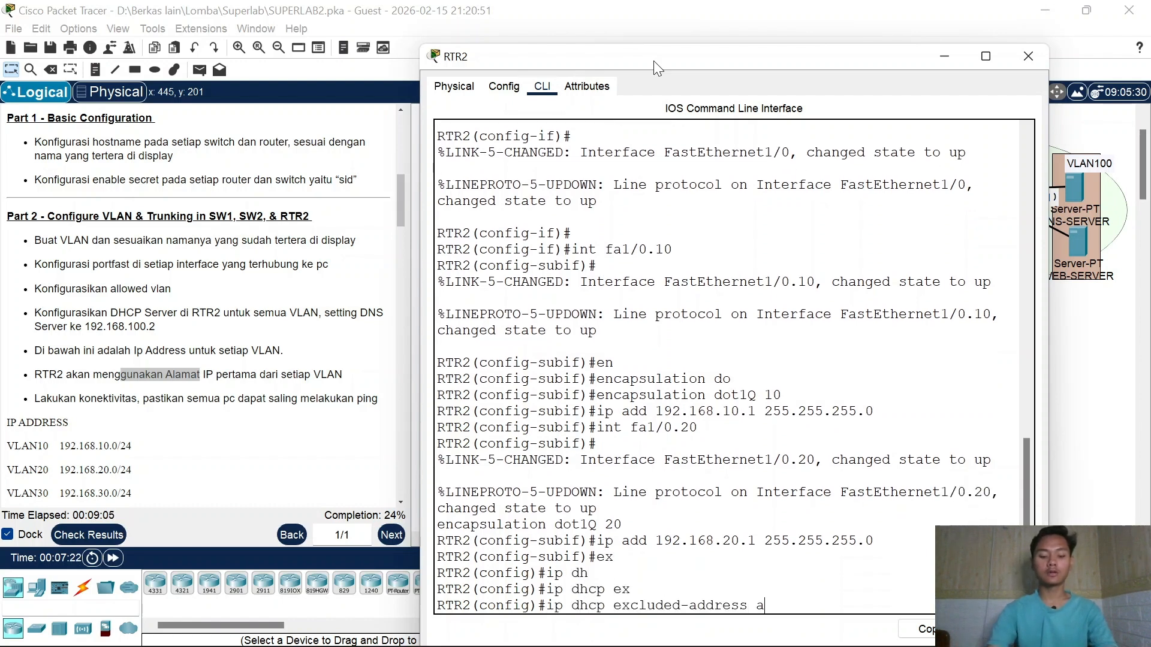
text(d)
key(Tab)
text(192.)
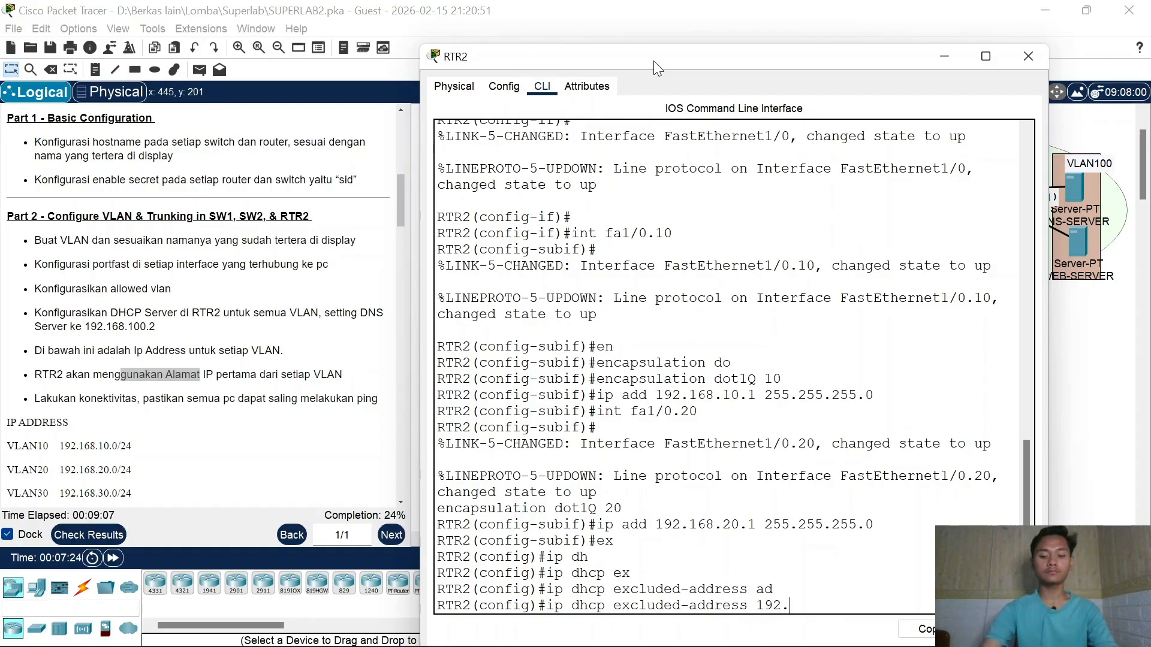
text(168.10.1)
key(Return)
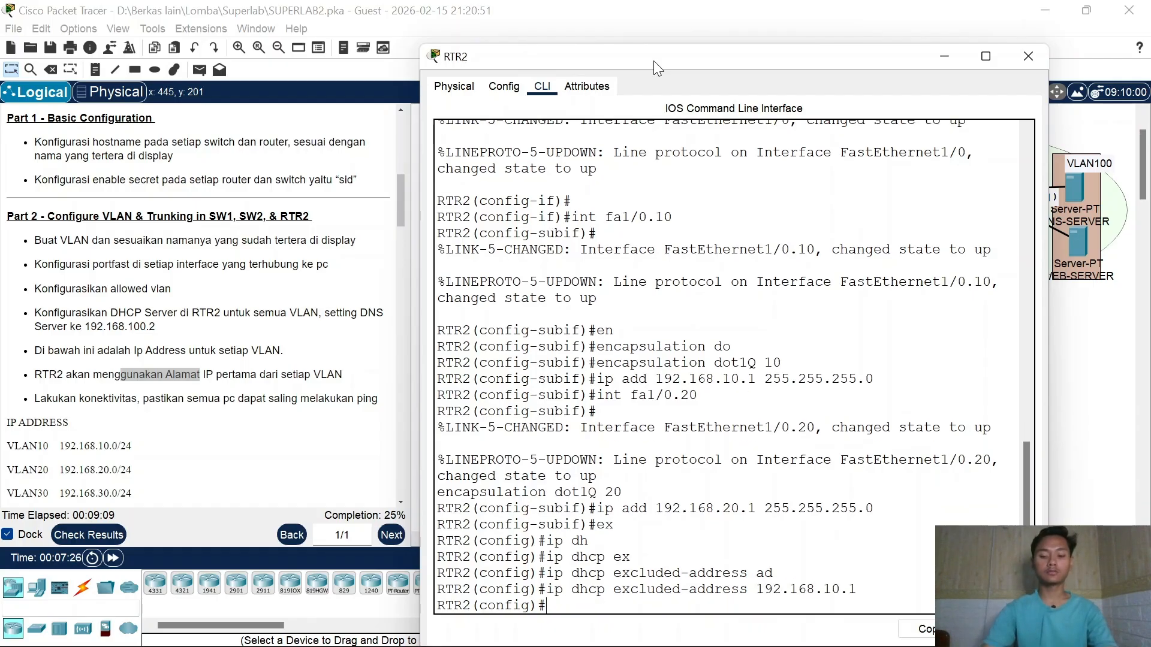
key(Up)
key(Left)
key(Left)
key(Left)
key(BackSpace)
text(2)
key(Return)
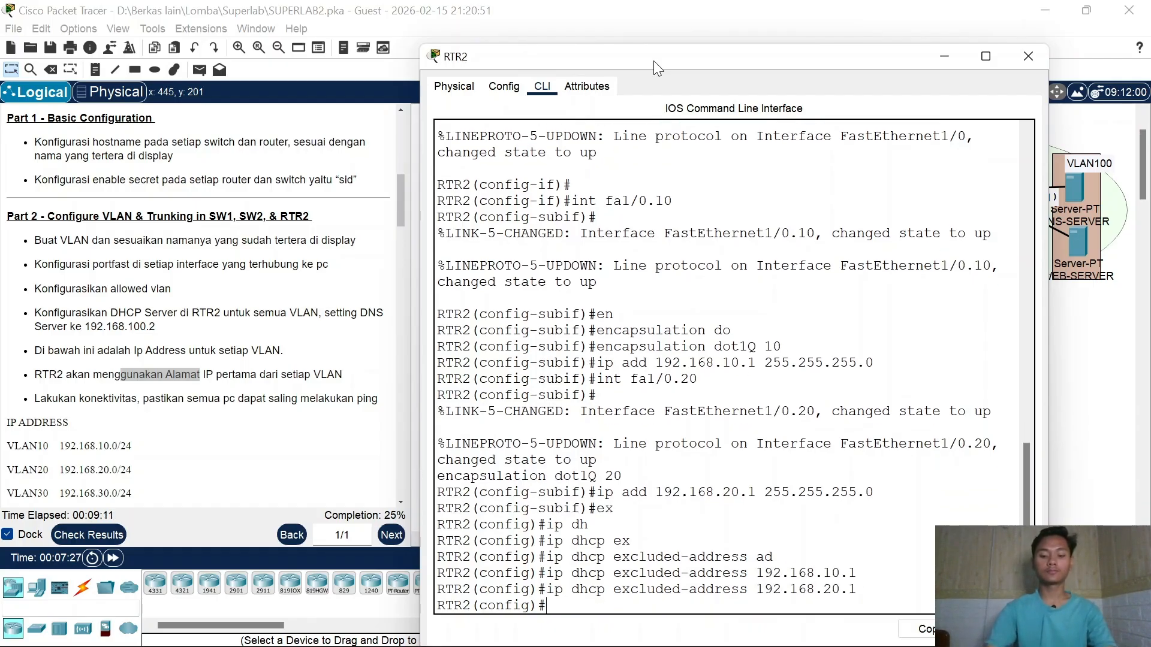
Step: Create DHCP pool VLAN10 with network 192.168.10.0/24, gateway 192.168.10.1 and DNS 192.168.100.2
text(ip dh)
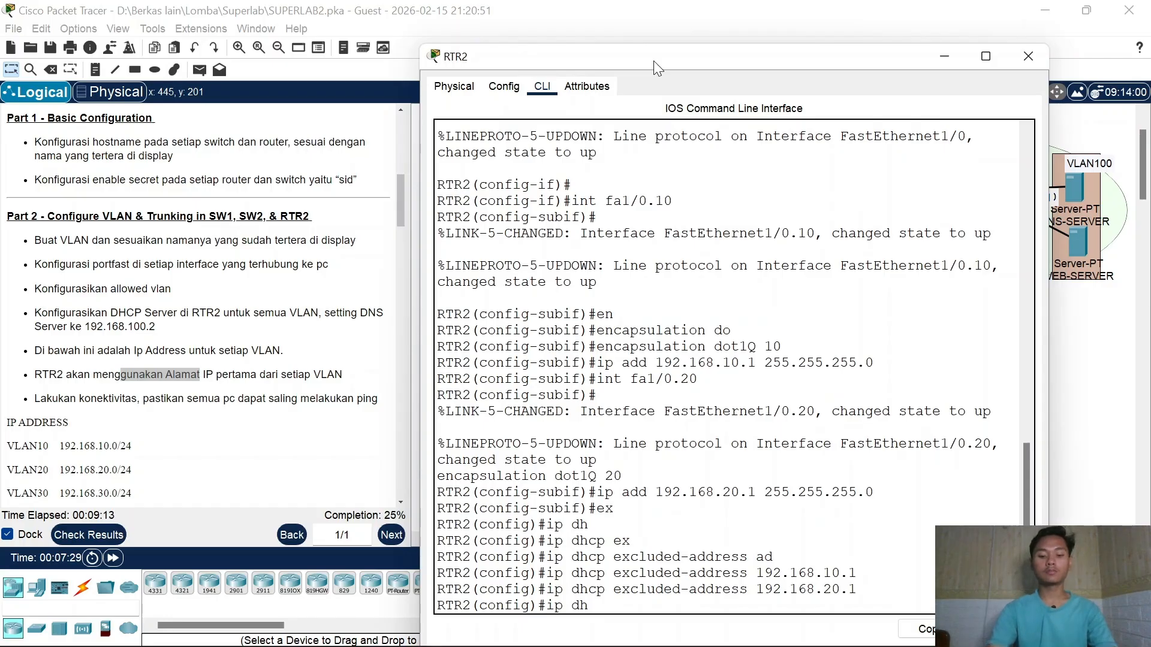
key(Tab)
text(poo)
key(Tab)
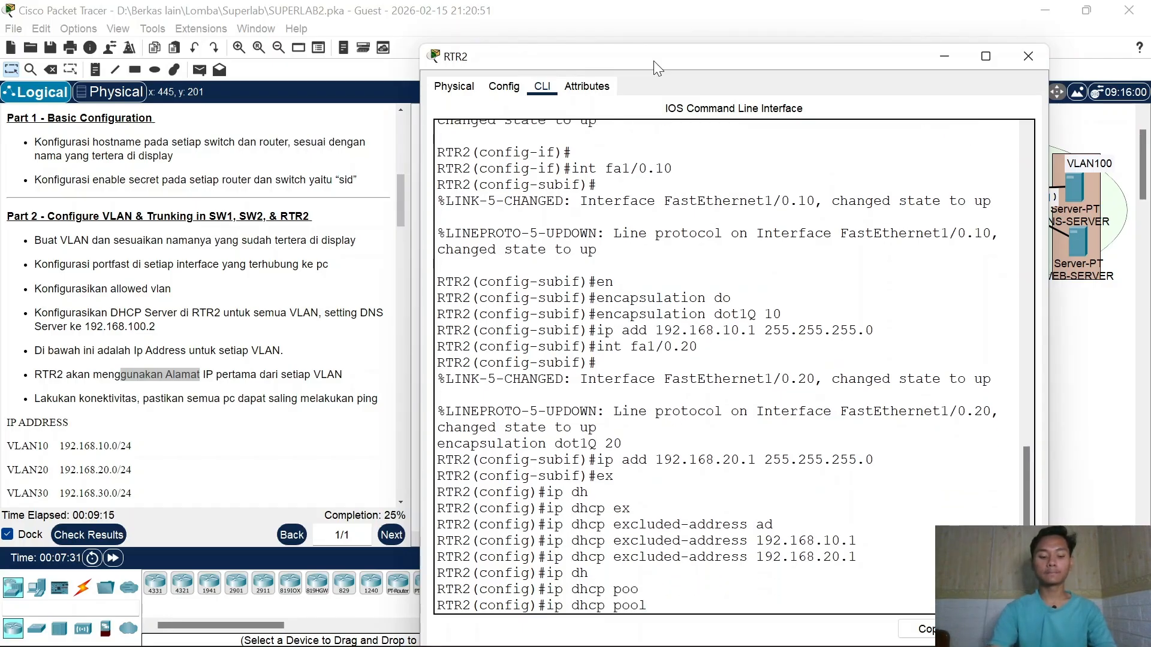
text(VLAN10)
key(Return)
text(net 192)
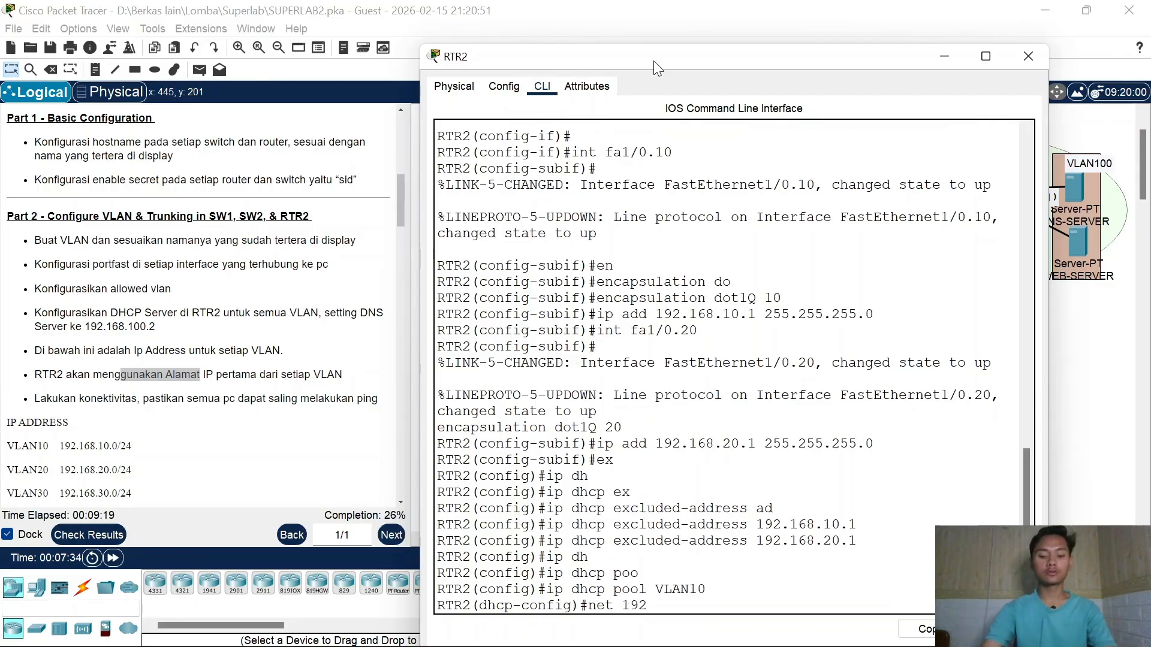
text(.168.)
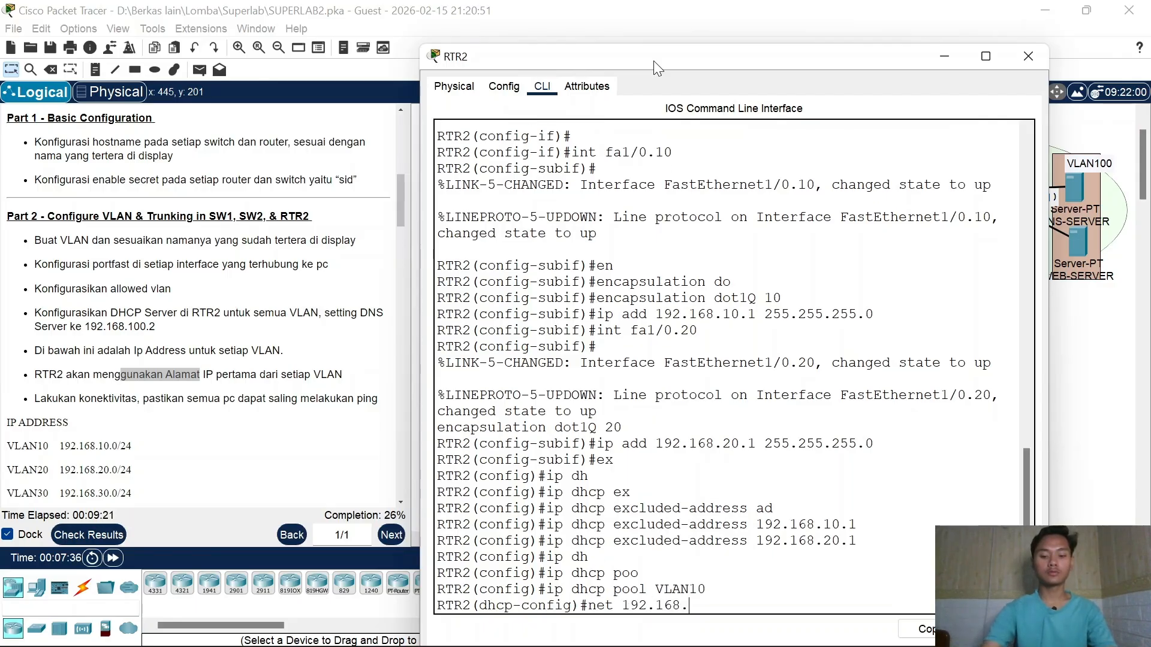
text(10.0 25)
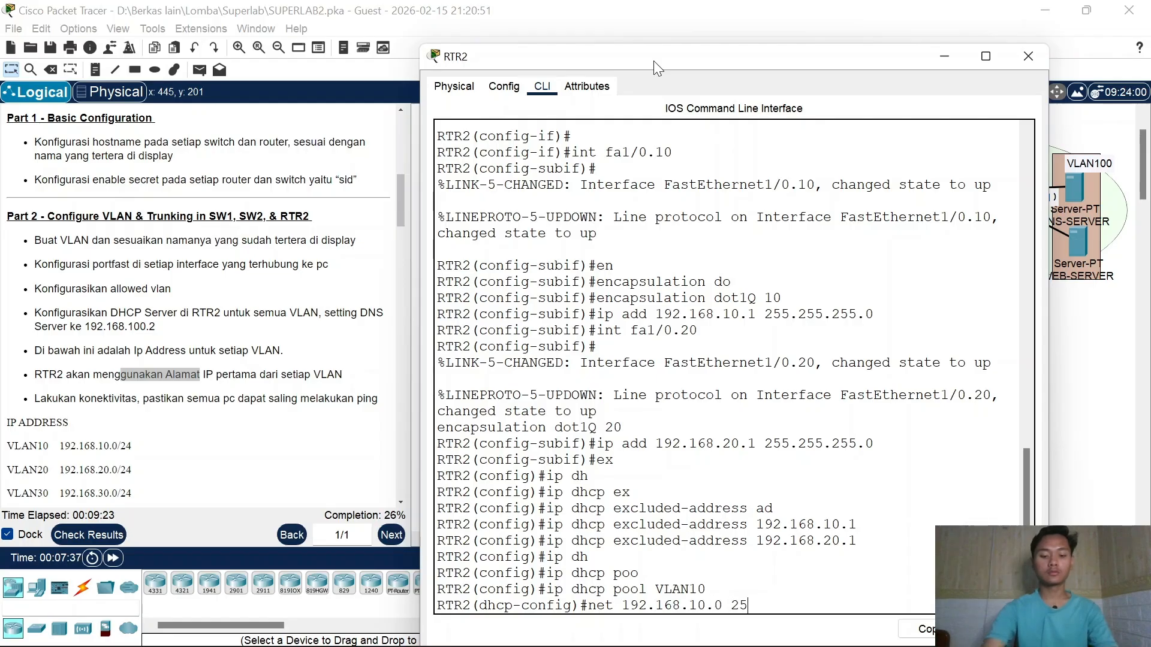
text(5.25.)
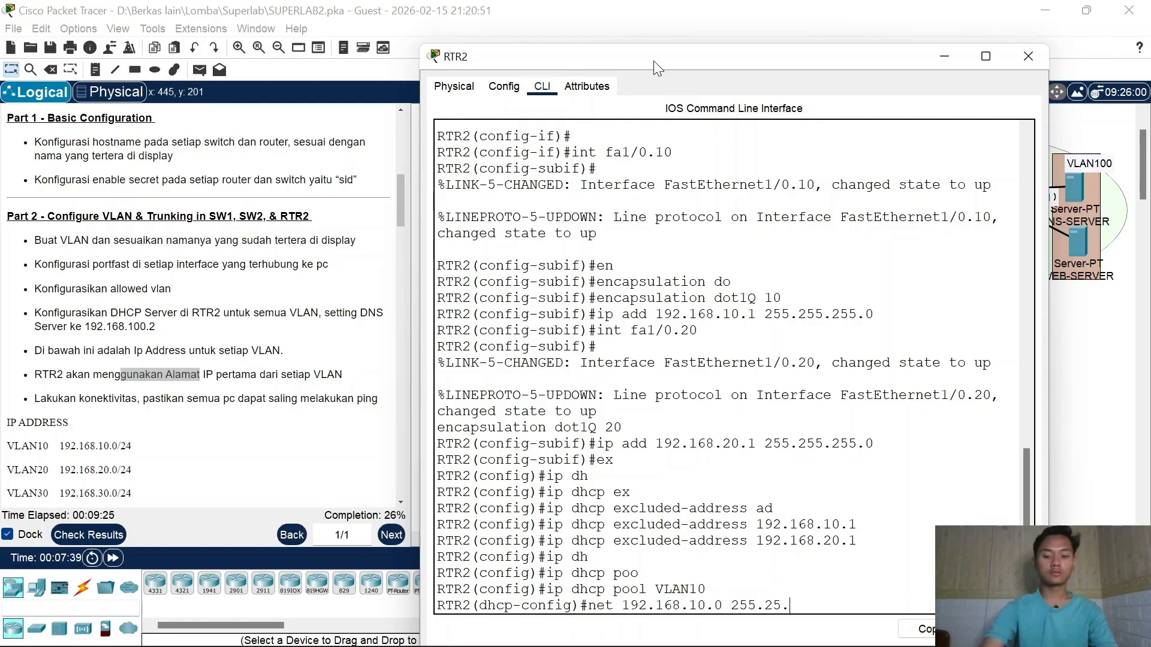
key(BackSpace)
text(5.255)
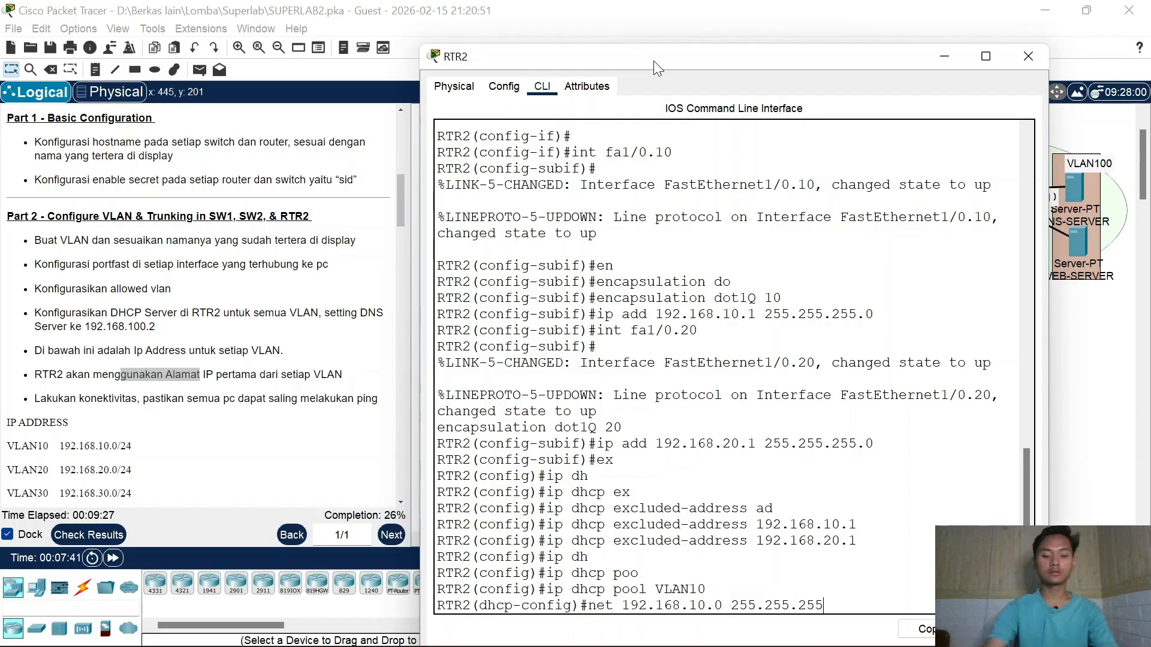
text(.0)
key(Return)
text(def )
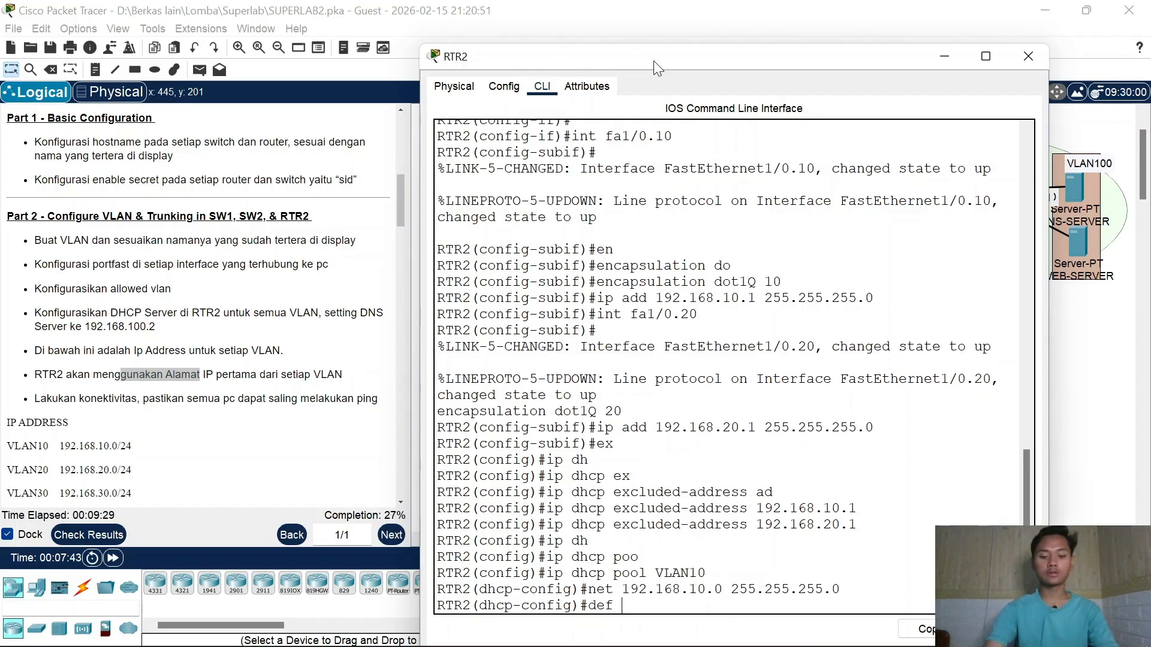
text(192.168.10)
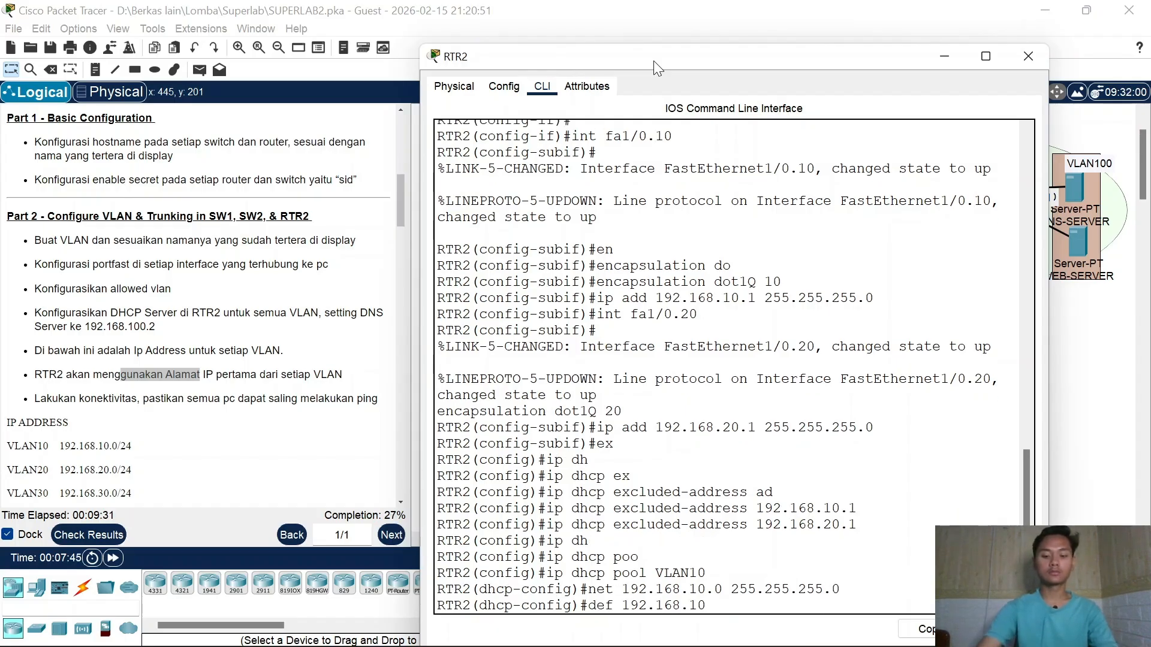
text(.1\)
key(BackSpace)
key(Return)
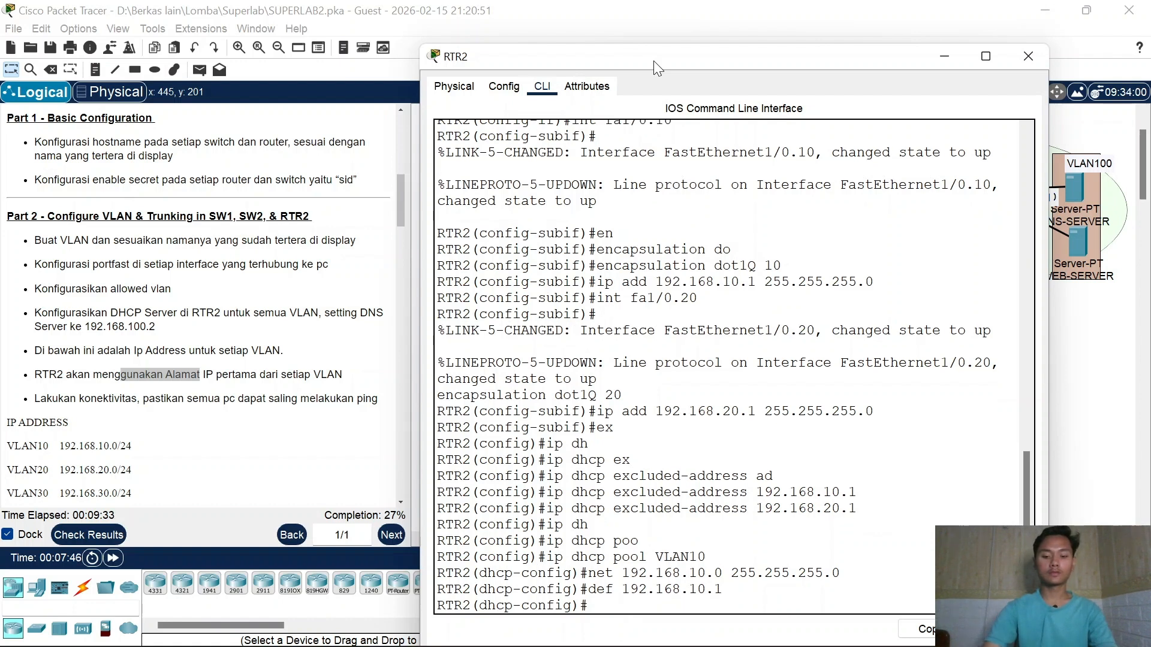
text(dns 192.168)
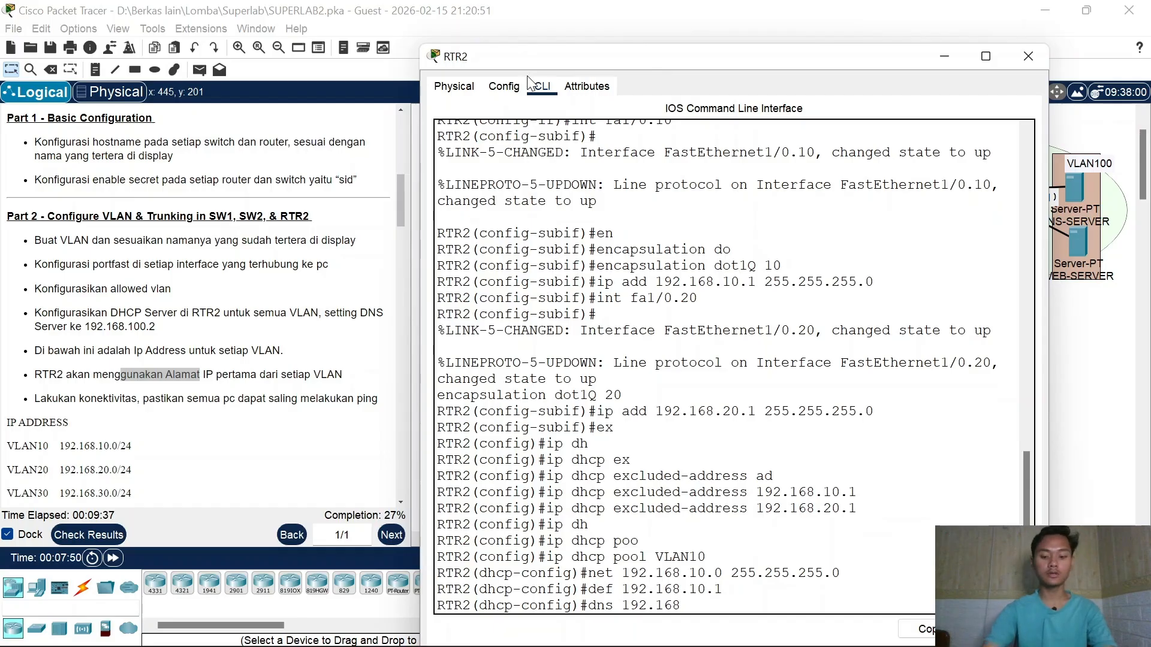
text(.100.2)
key(Return)
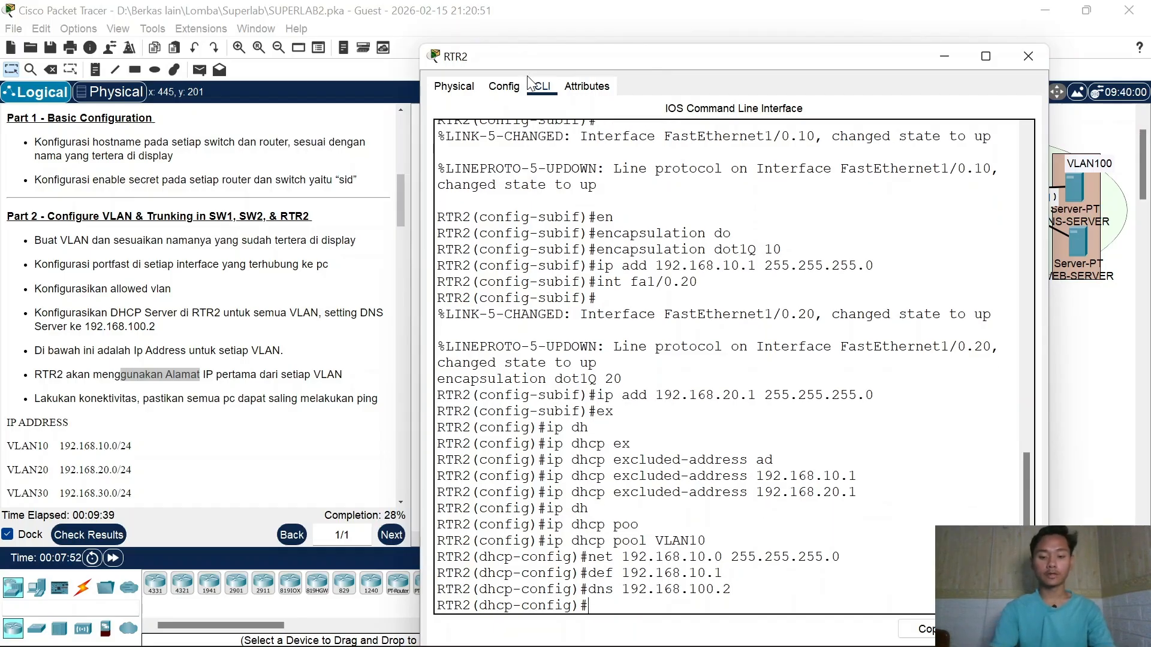
text(ex)
key(Return)
Step: Create DHCP pool VLAN20 with network 192.168.20.0/24, gateway 192.168.20.1 and DNS 192.168.100.2
key(Up)
key(Up)
key(Up)
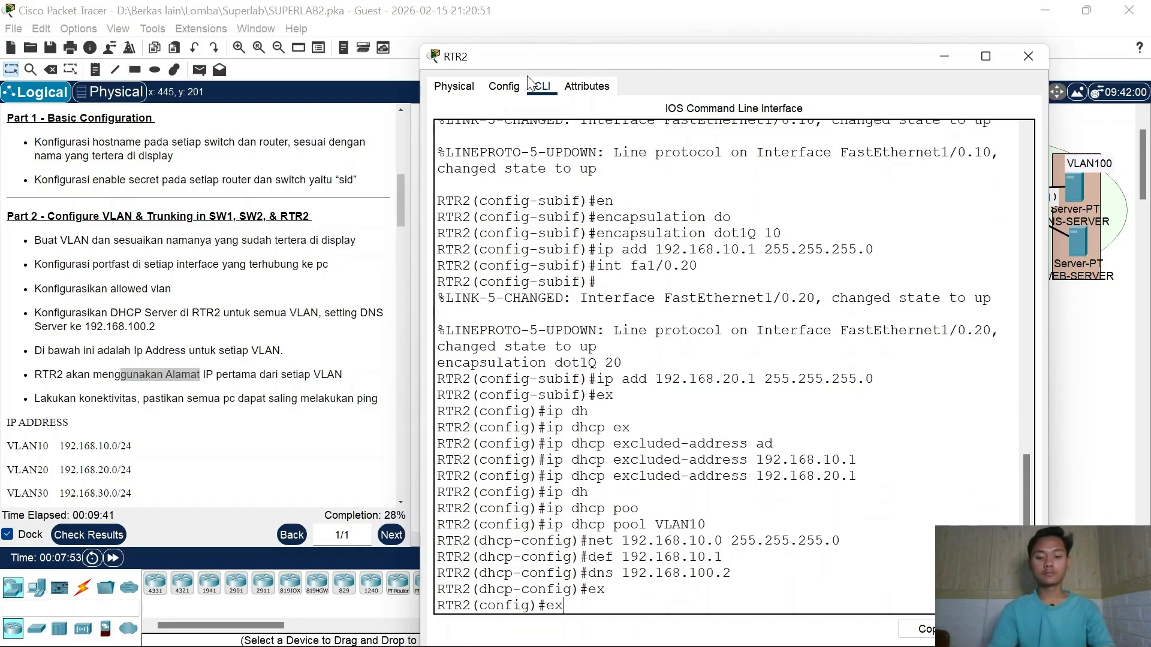
key(Up)
key(Up)
key(BackSpace)
text(20)
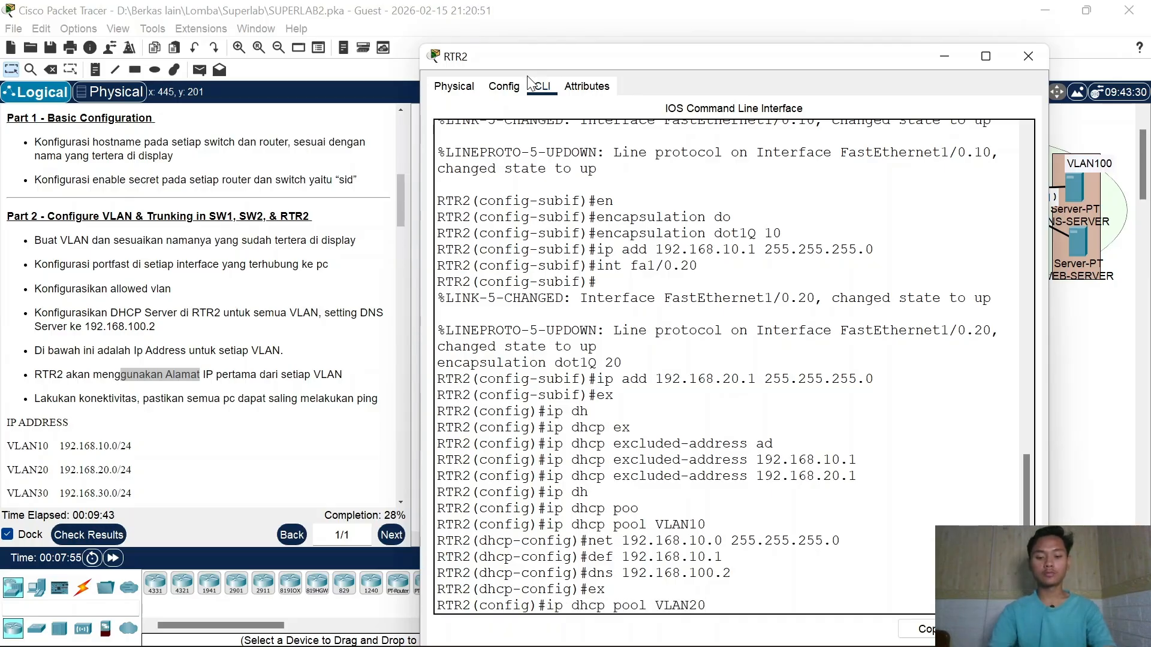
key(Return)
key(Up)
key(Up)
key(Up)
key(Up)
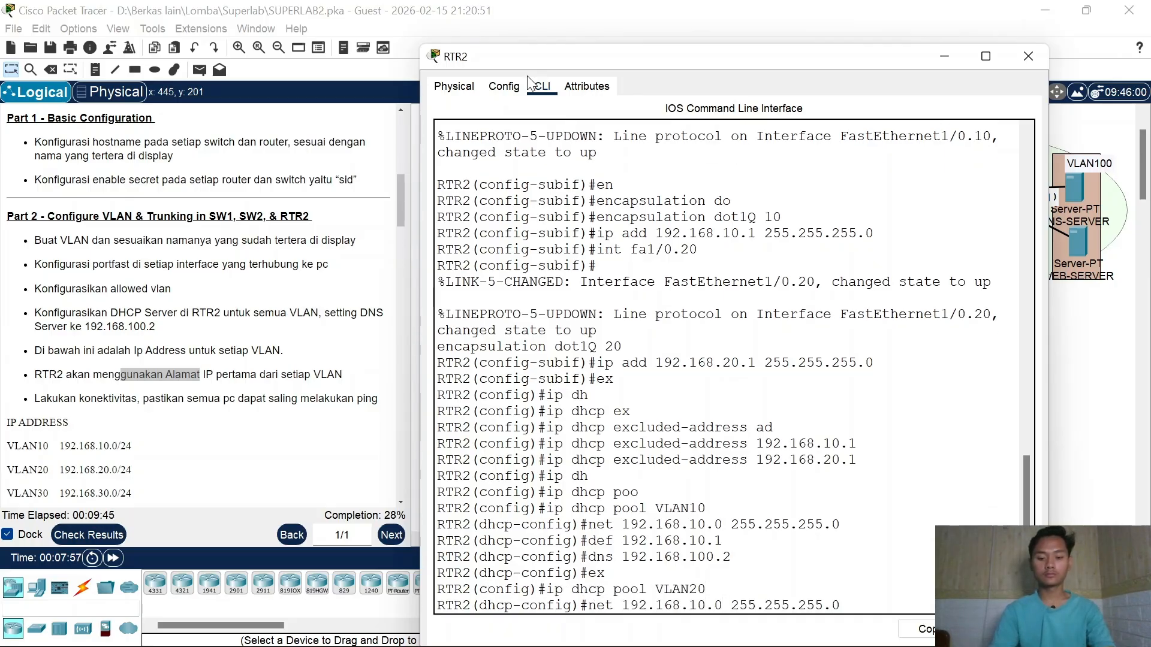
key(Left)
key(Left)
key(Left)
key(Left)
key(Left)
key(Left)
key(Left)
key(Left)
key(Left)
key(Left)
key(Left)
key(Left)
key(Left)
key(Left)
key(Left)
key(Left)
key(Left)
key(BackSpace)
text(2)
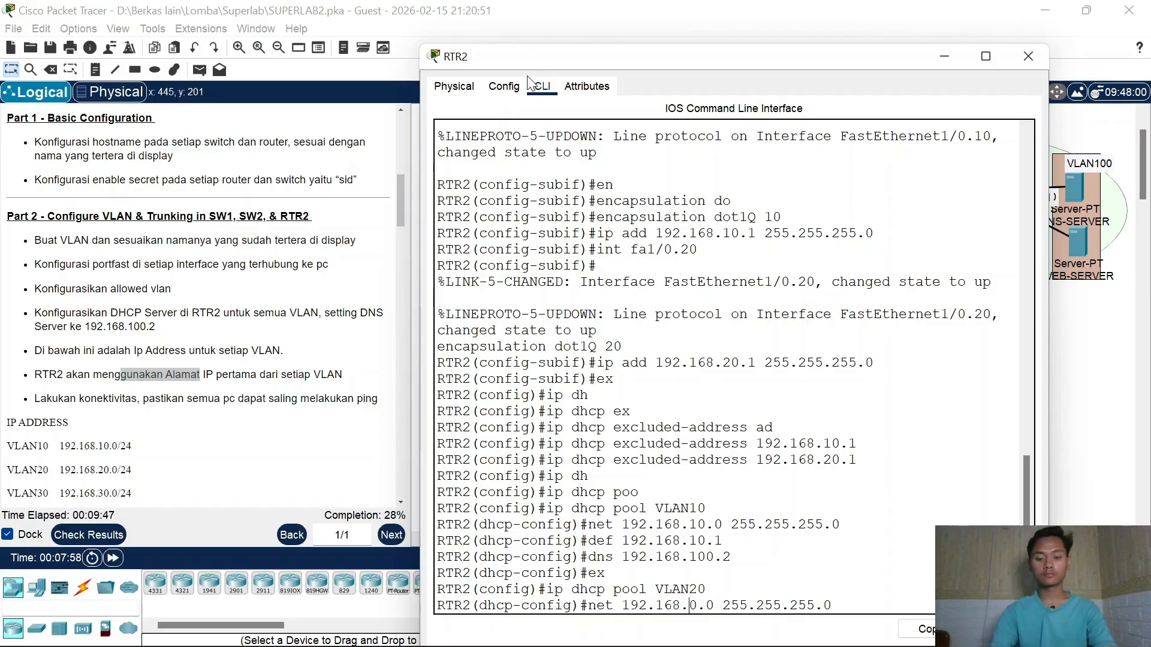
key(Return)
key(Up)
key(Up)
key(Up)
key(Up)
key(Up)
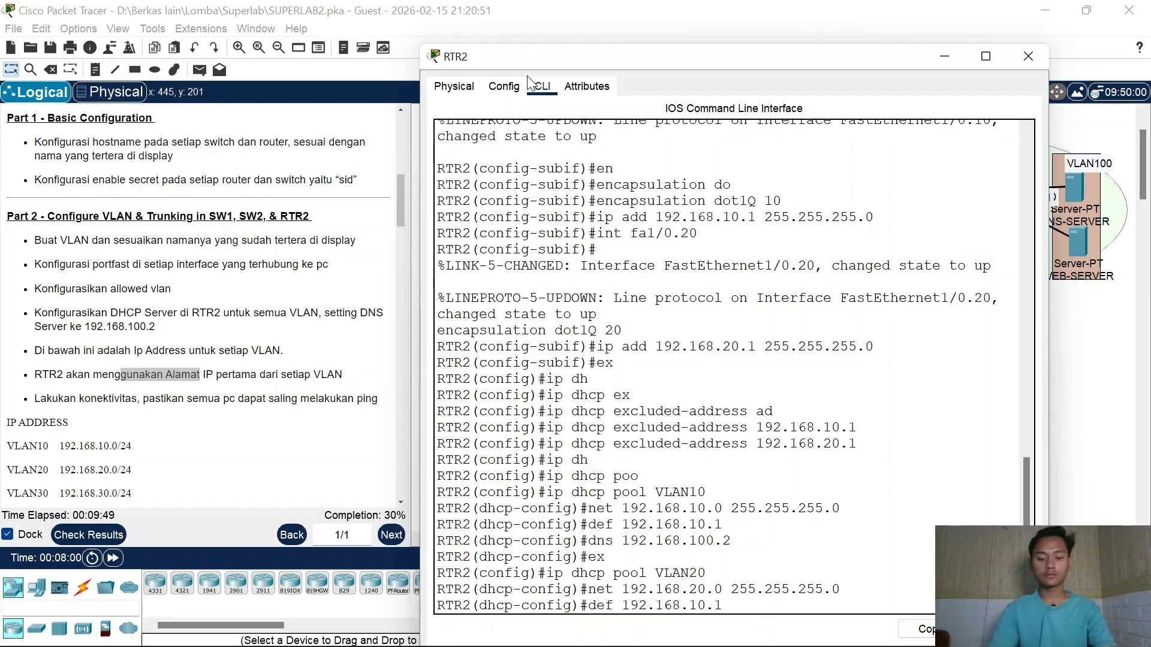
key(Left)
key(Left)
key(BackSpace)
key(BackSpace)
text(20)
key(Return)
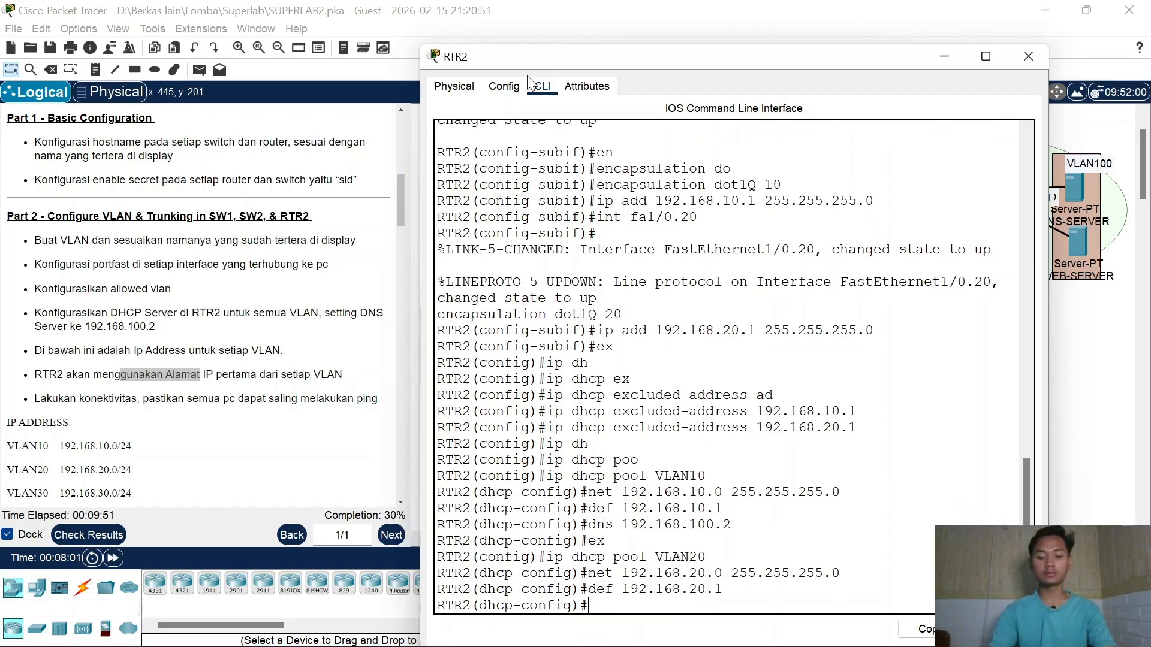
key(Up)
key(Up)
key(Up)
key(Up)
key(Up)
key(Return)
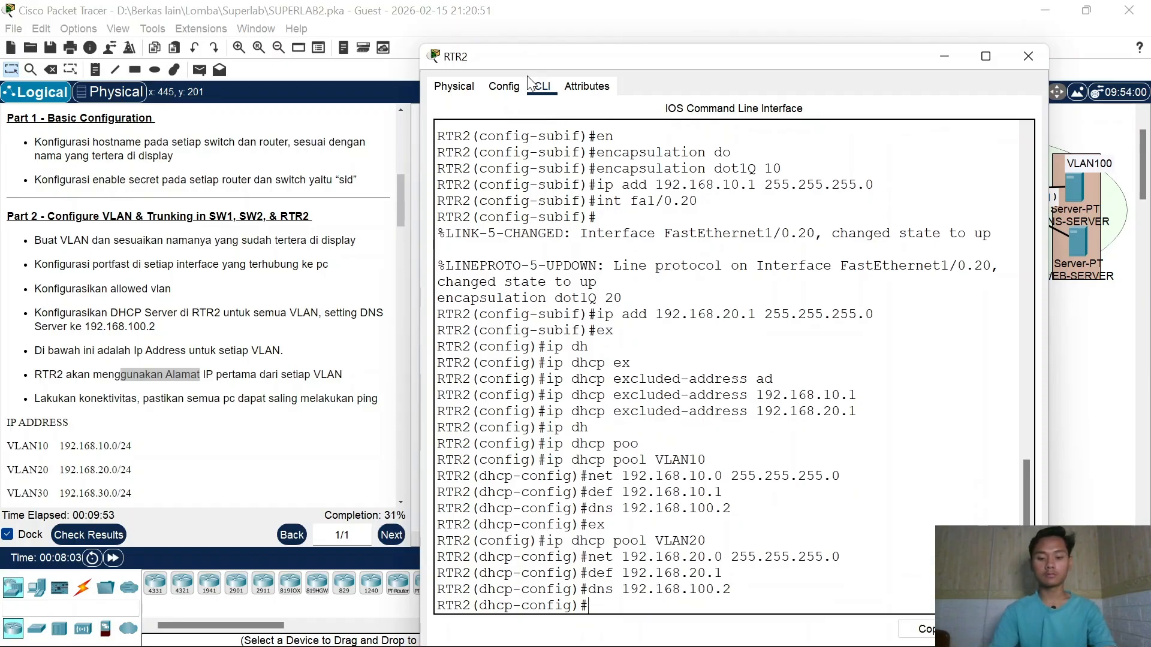
text(ex)
key(Return)
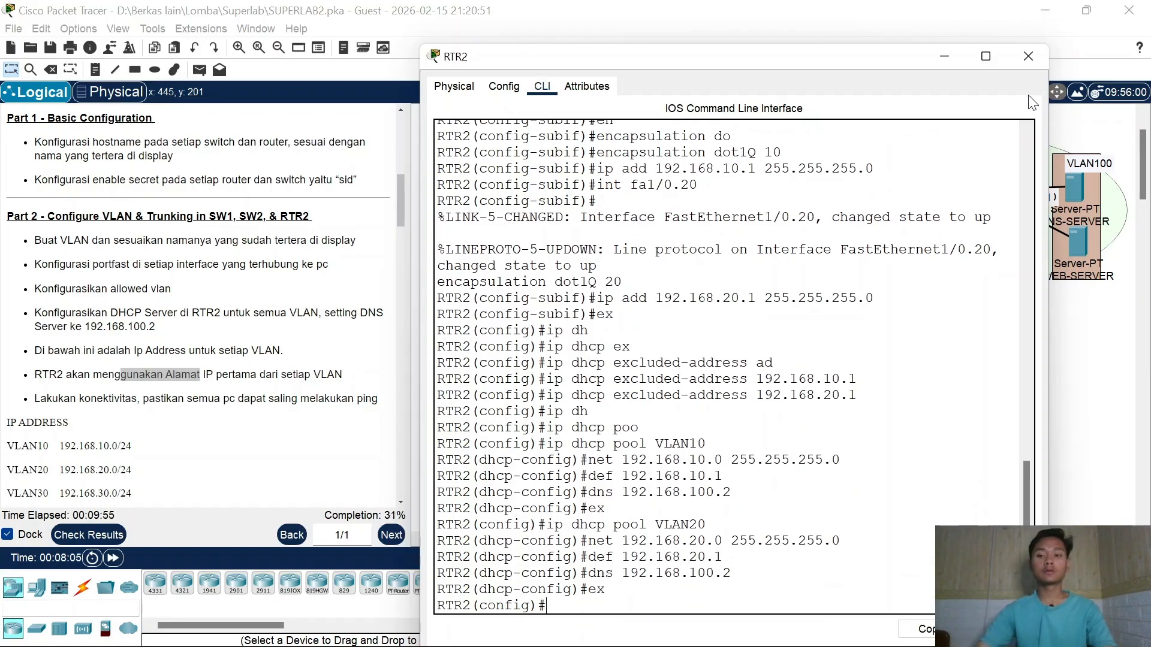
Step: Close the RTR2 window and check RTR2's port summary in the Logical workspace
click(1026, 57)
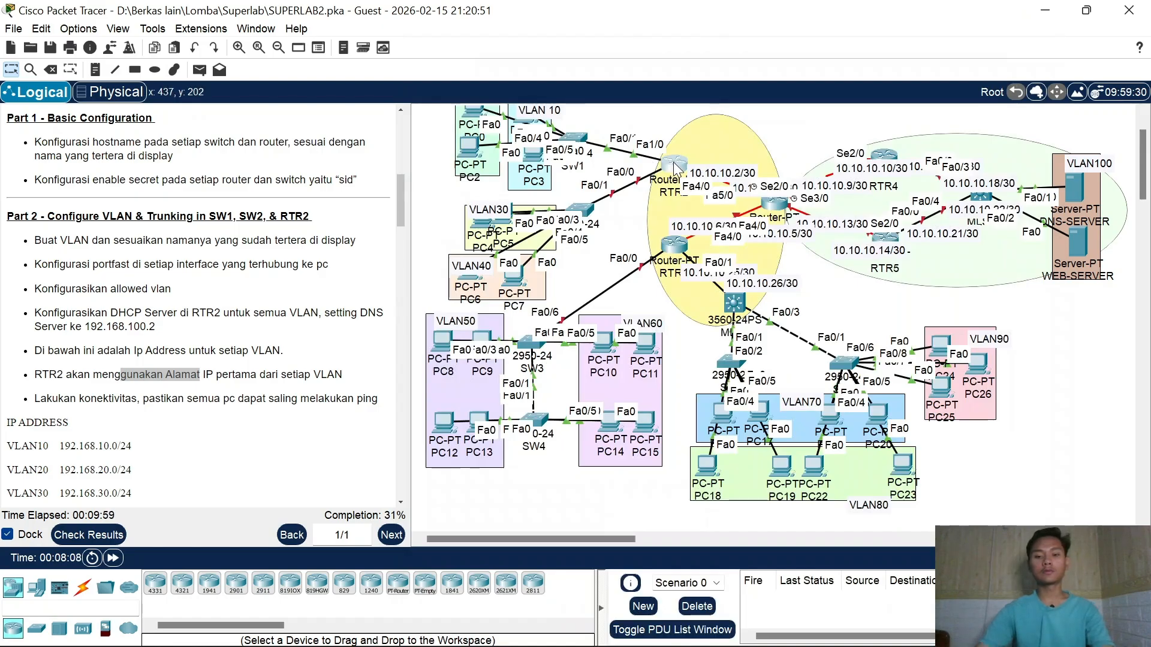
mouse_move(678, 168)
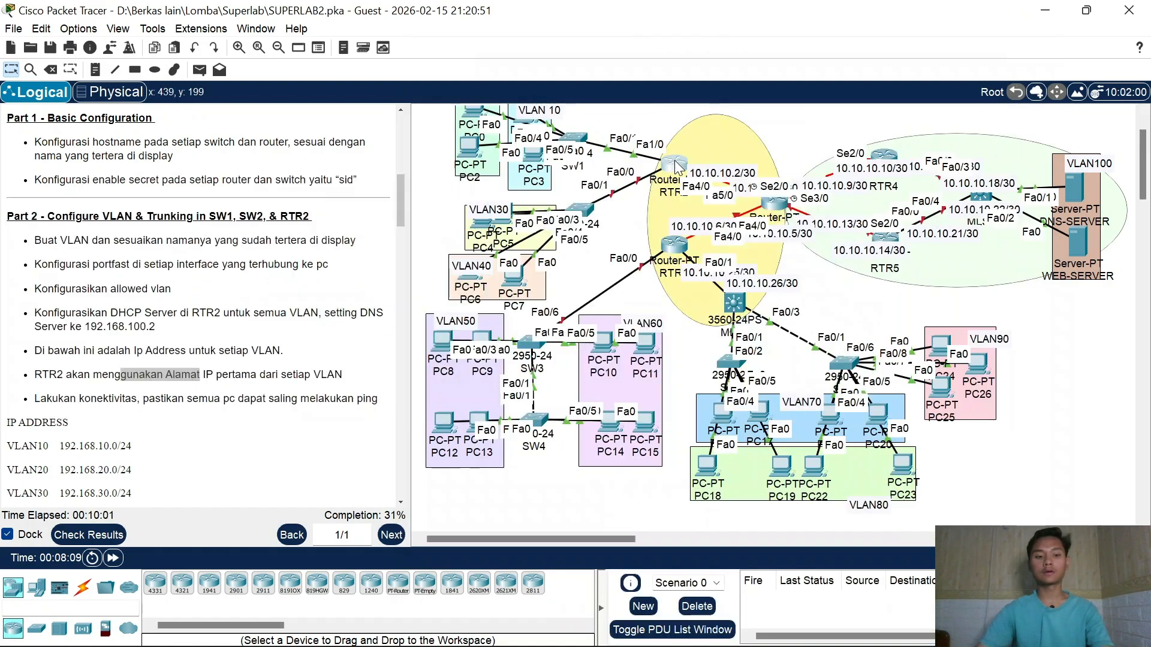
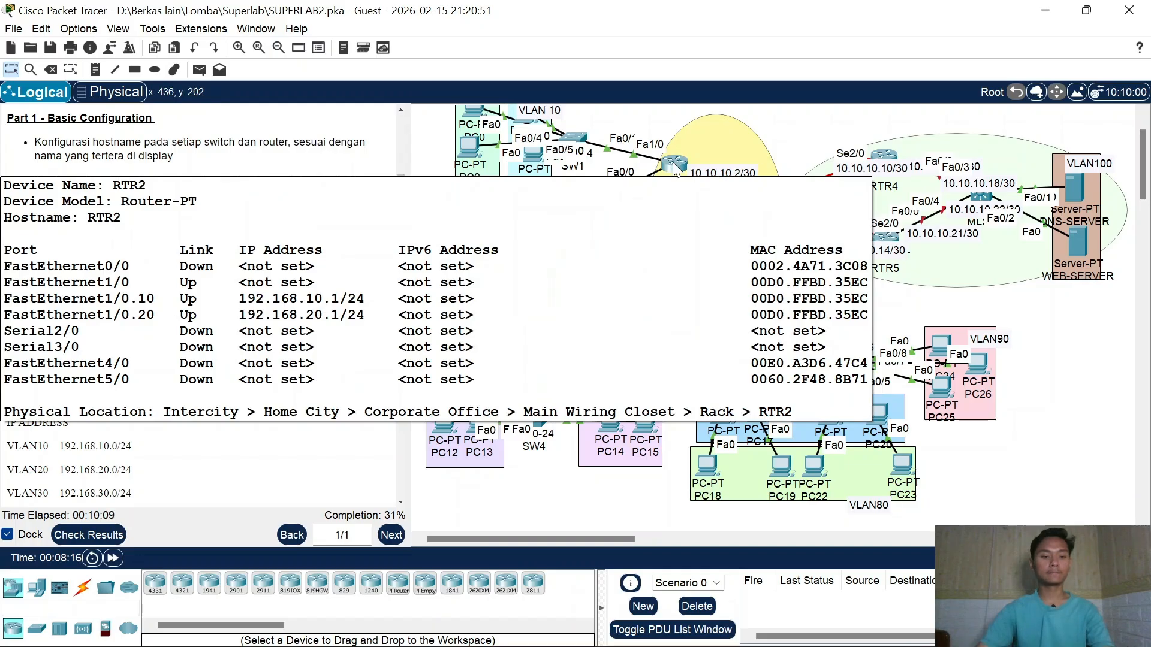
Step: Open RTR2's CLI, which shows its existing DHCP pools VLAN10 and VLAN20
click(675, 168)
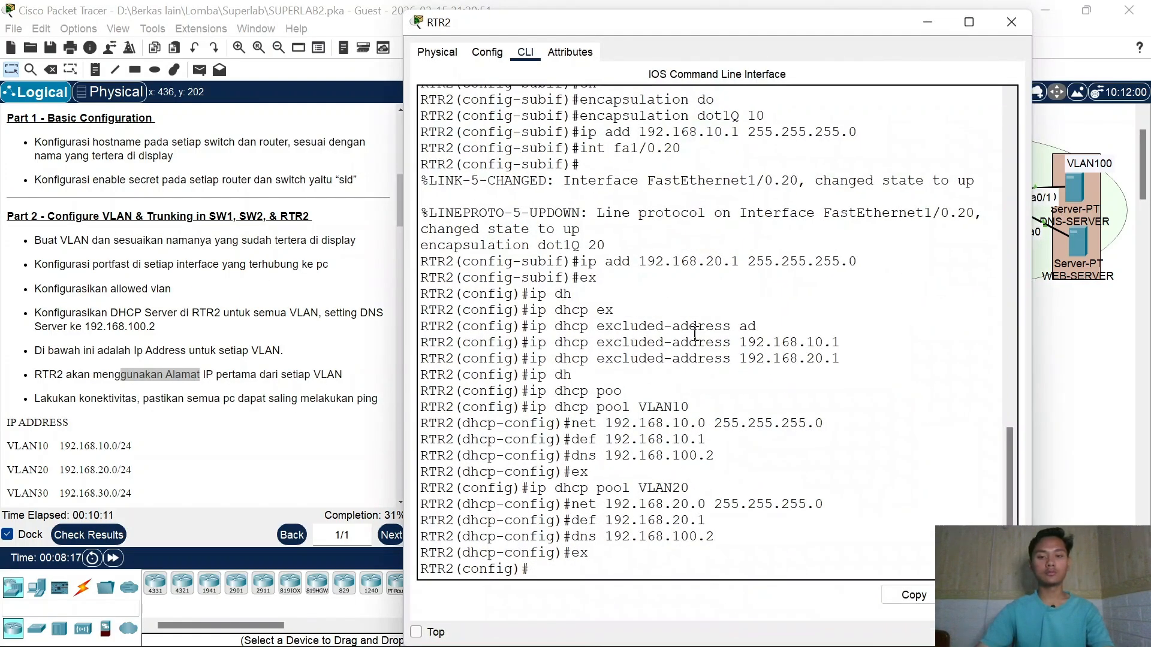
Step: Bring up interface FastEthernet0/0 on RTR2 with no shutdown
drag(616, 408, 694, 413)
click(709, 486)
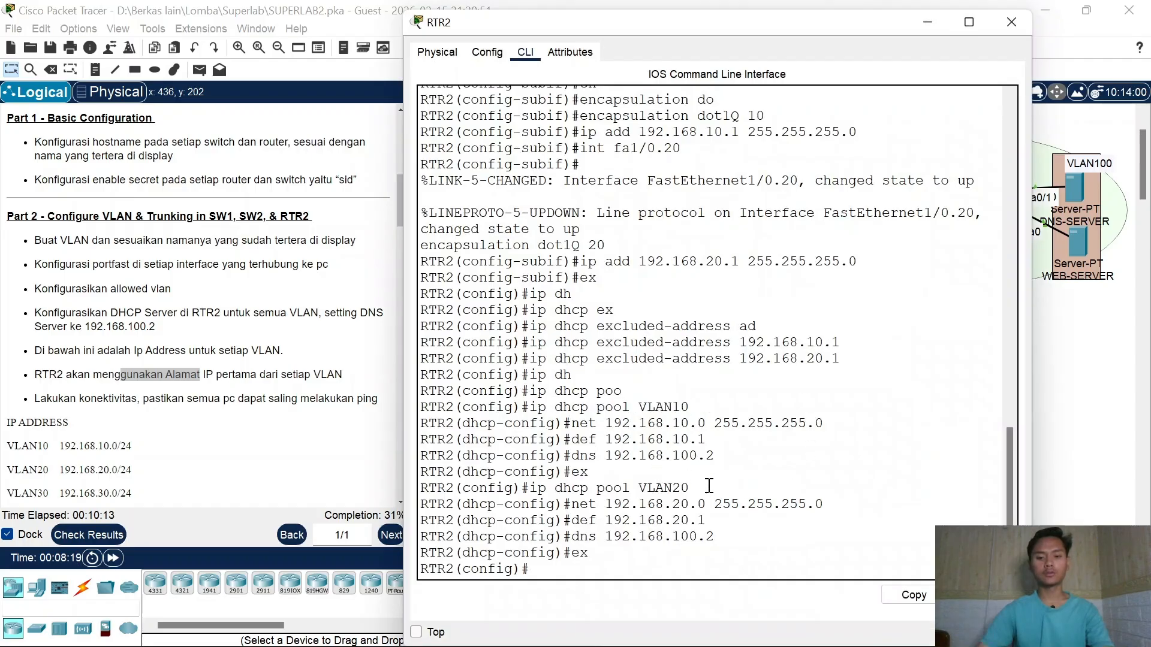
key(Return)
text(int fa)
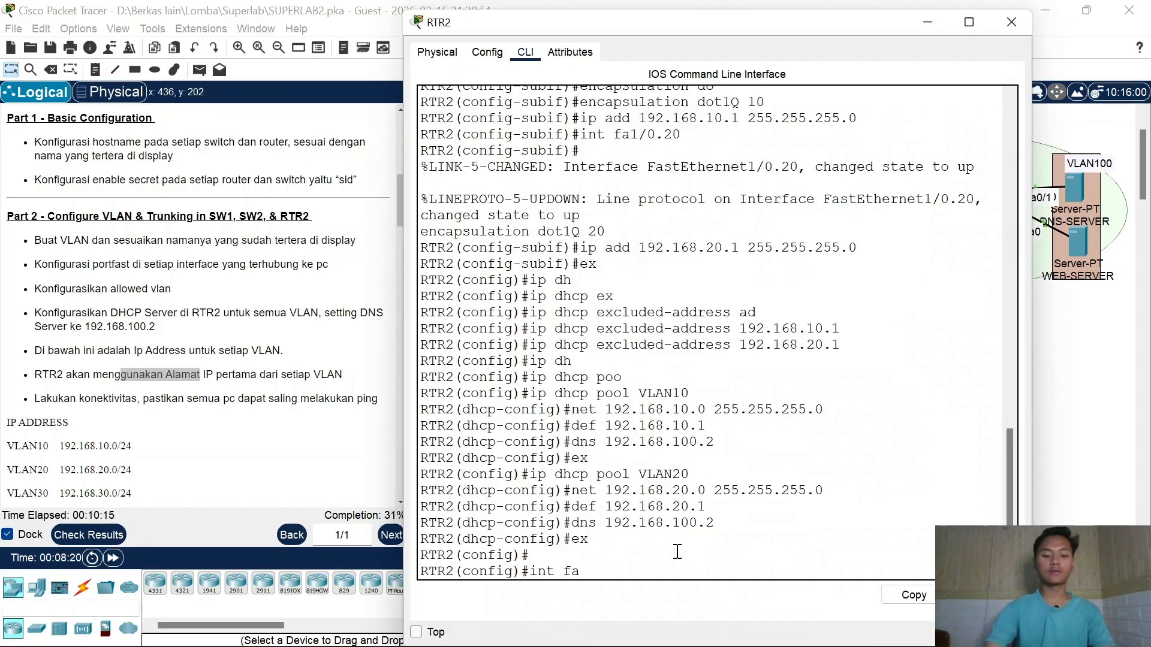
text(0/0)
key(Return)
text(sh)
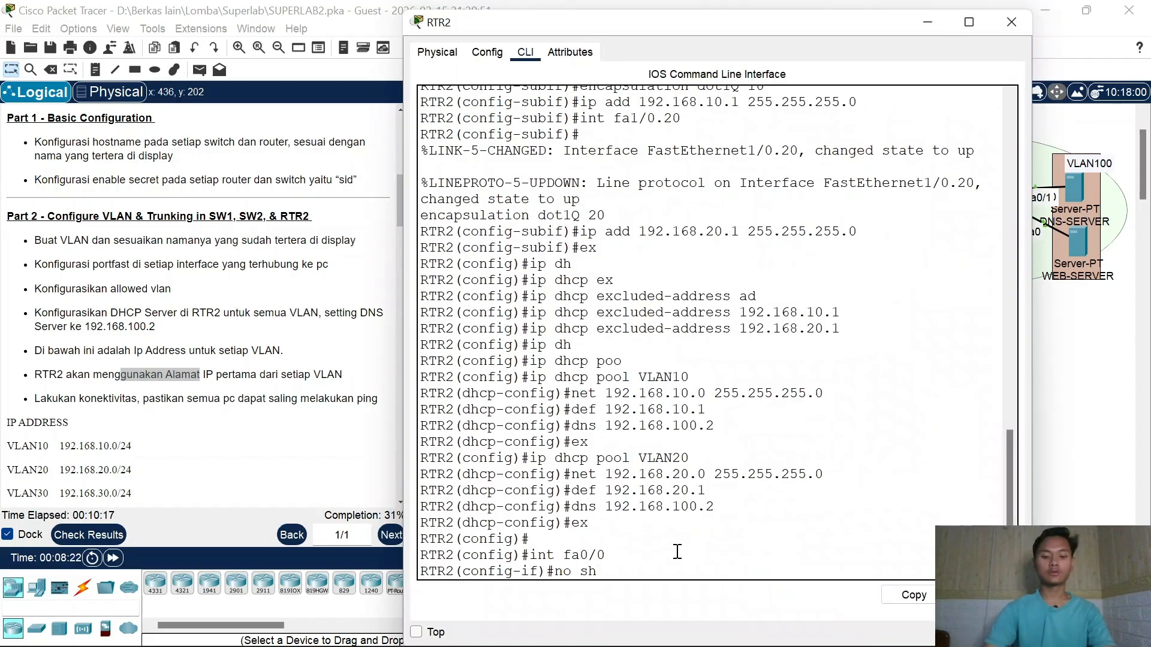
key(Return)
Step: Create subinterface fa0/0.30 with dot1Q VLAN 30 and address 192.168.30.1/24
key(Up)
key(Up)
text(.)
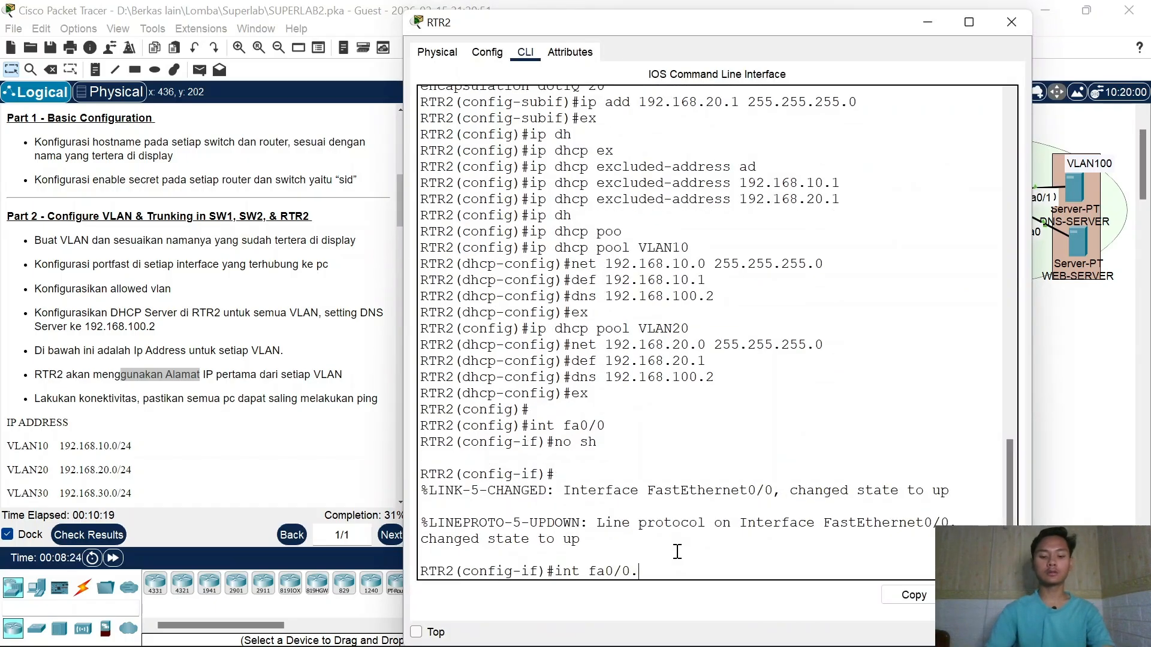
text(30)
key(Return)
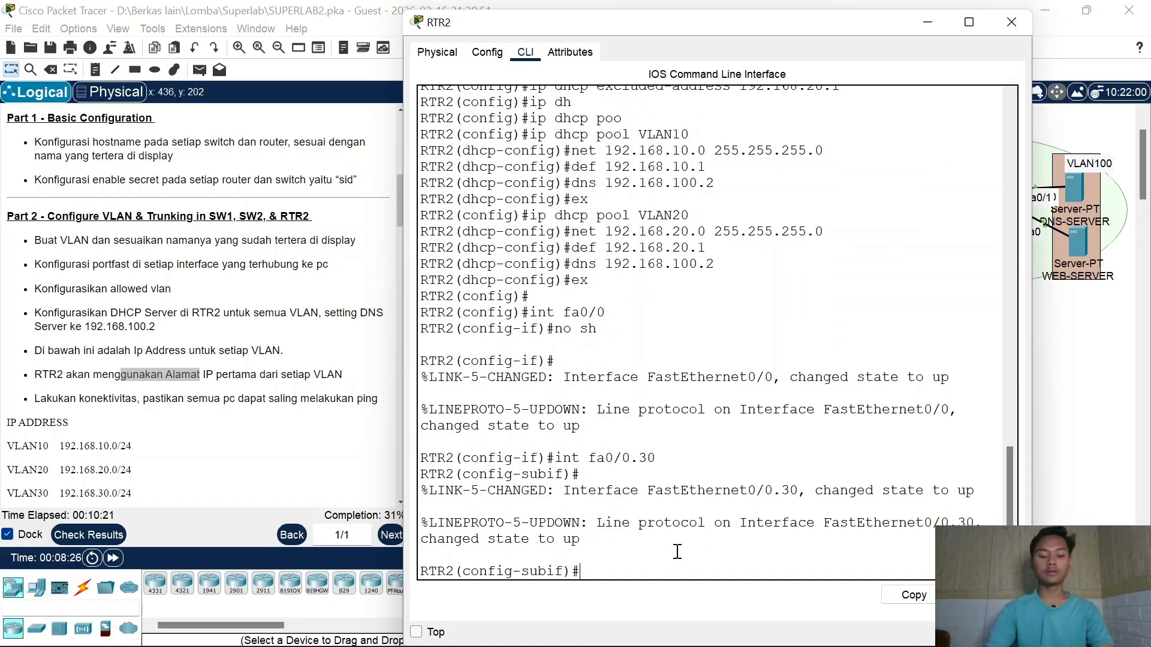
text(n)
key(Tab)
text(en)
key(Tab)
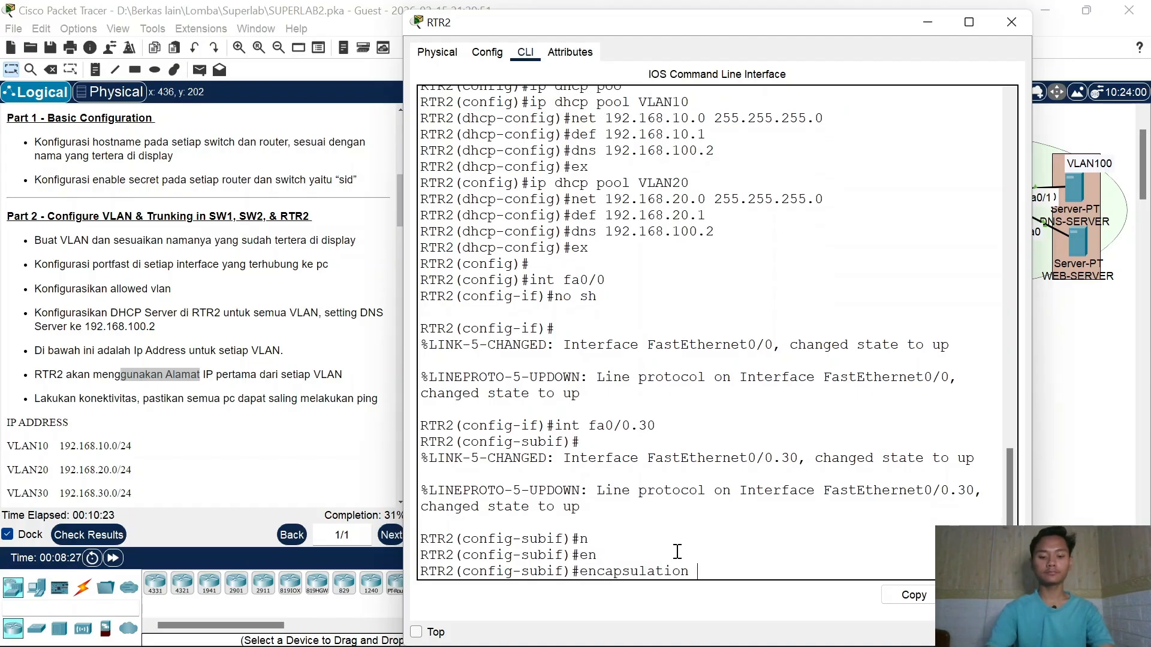
text(do)
key(Tab)
text(30)
key(Return)
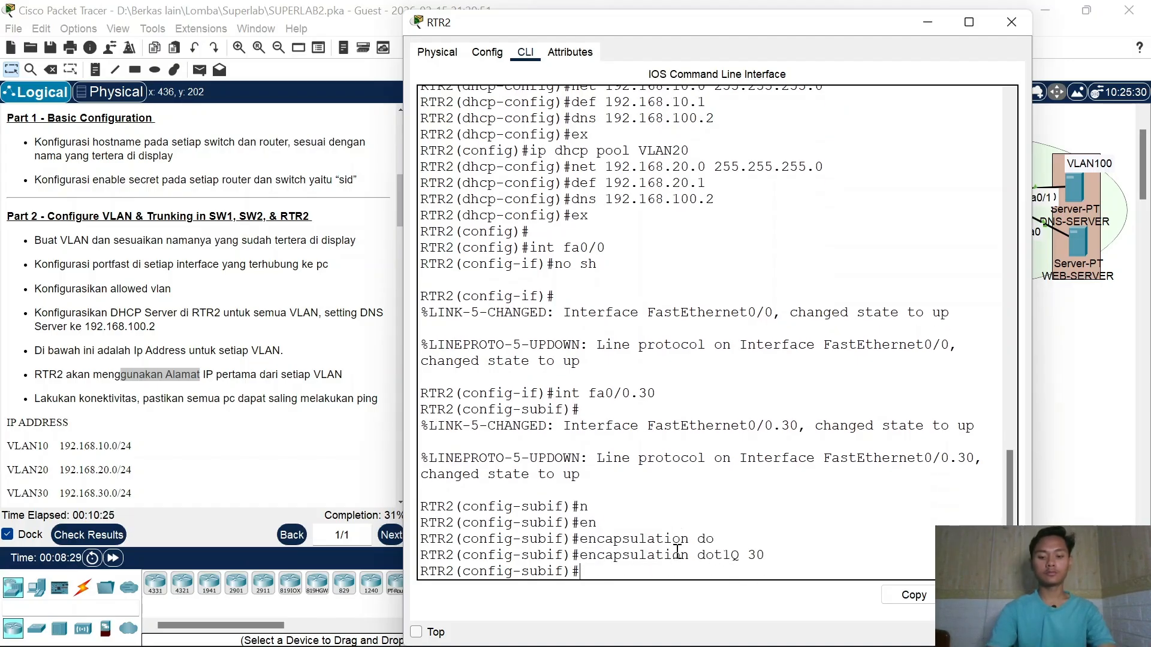
key(Up)
key(Up)
key(Up)
key(Up)
key(Up)
key(Up)
key(Up)
key(Up)
key(Up)
key(Up)
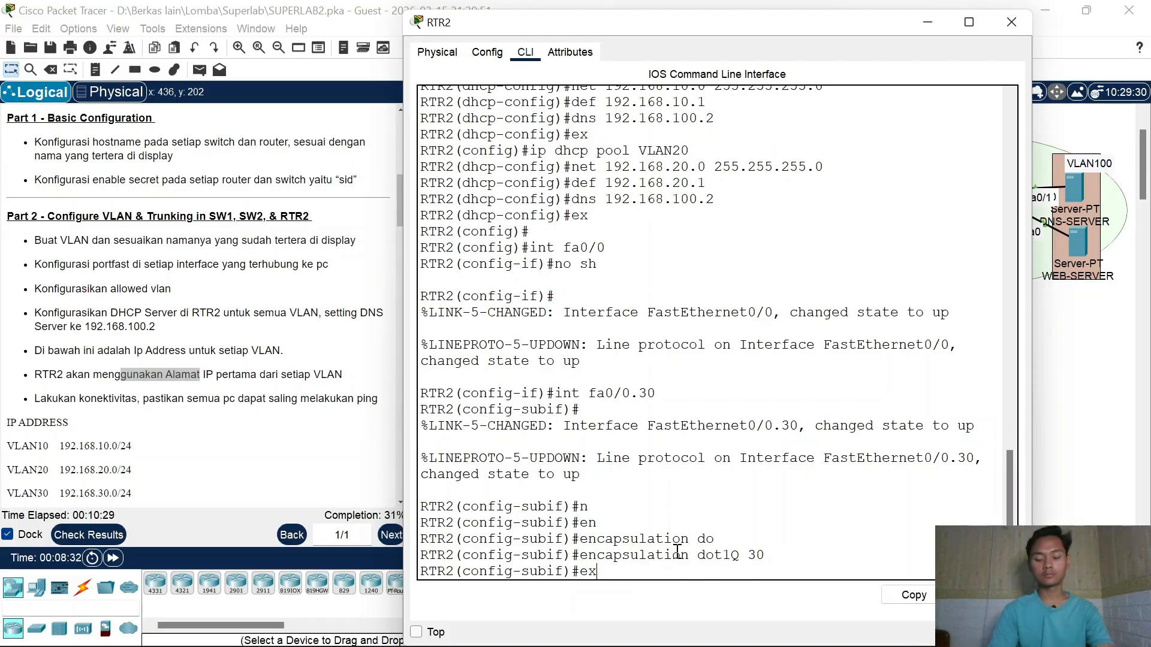
key(Down)
key(Down)
key(Down)
key(Down)
key(Down)
key(Down)
key(Down)
key(Down)
key(Down)
key(Down)
key(Down)
key(Down)
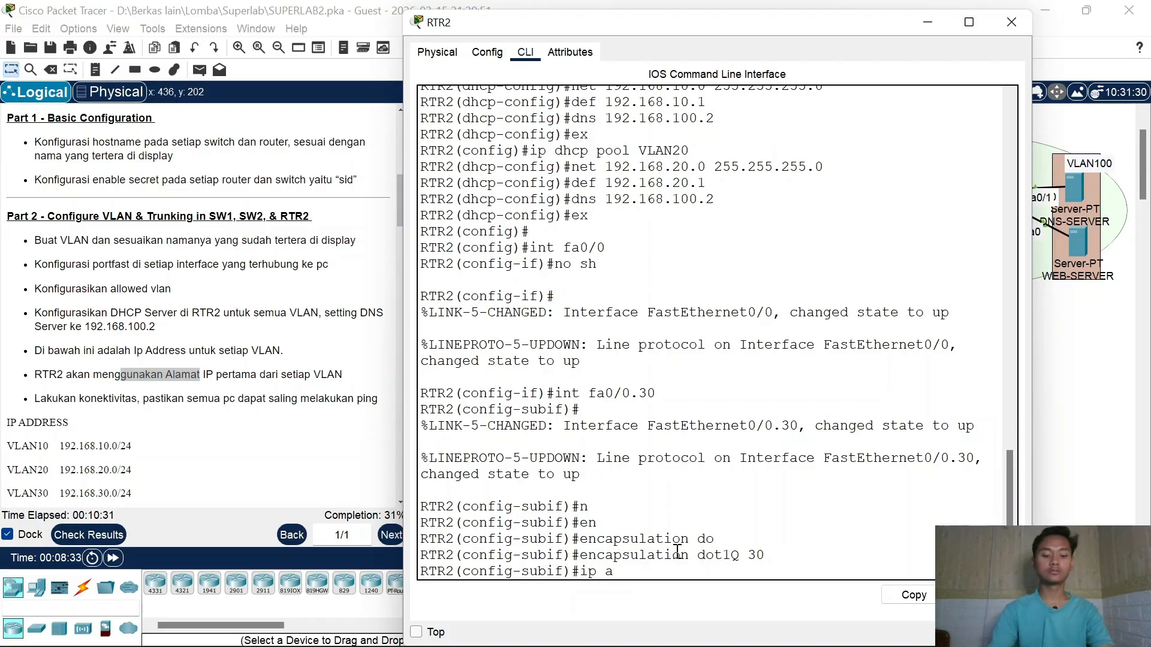
text(dd 192.168)
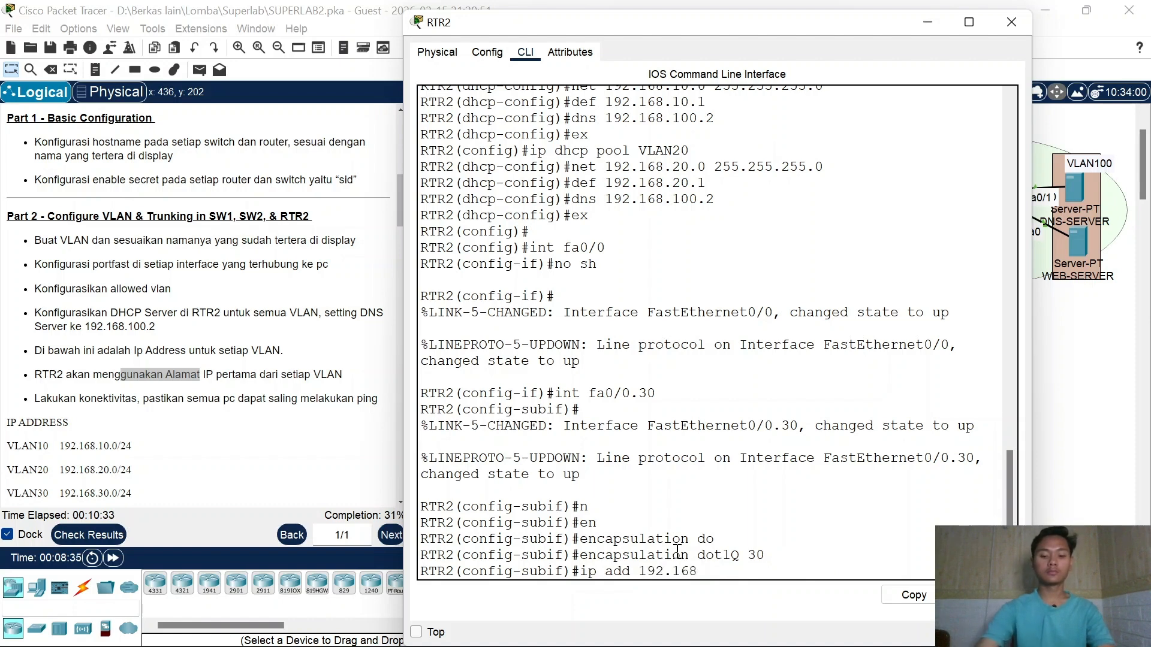
text(.30.1 255.255.255.0)
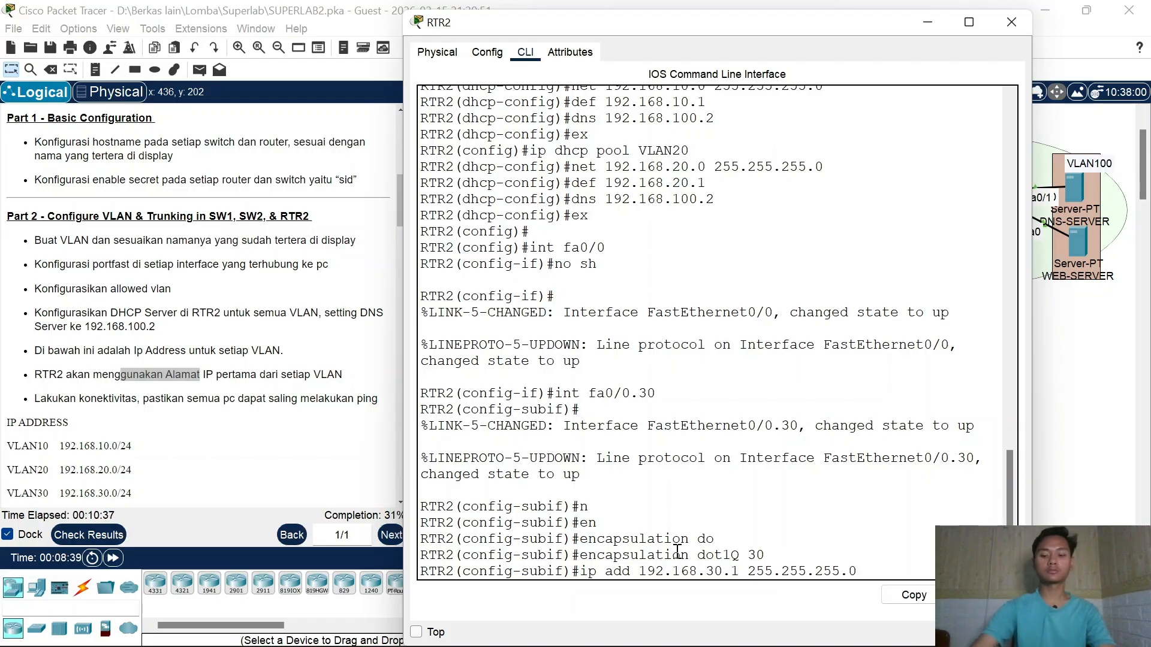
key(Return)
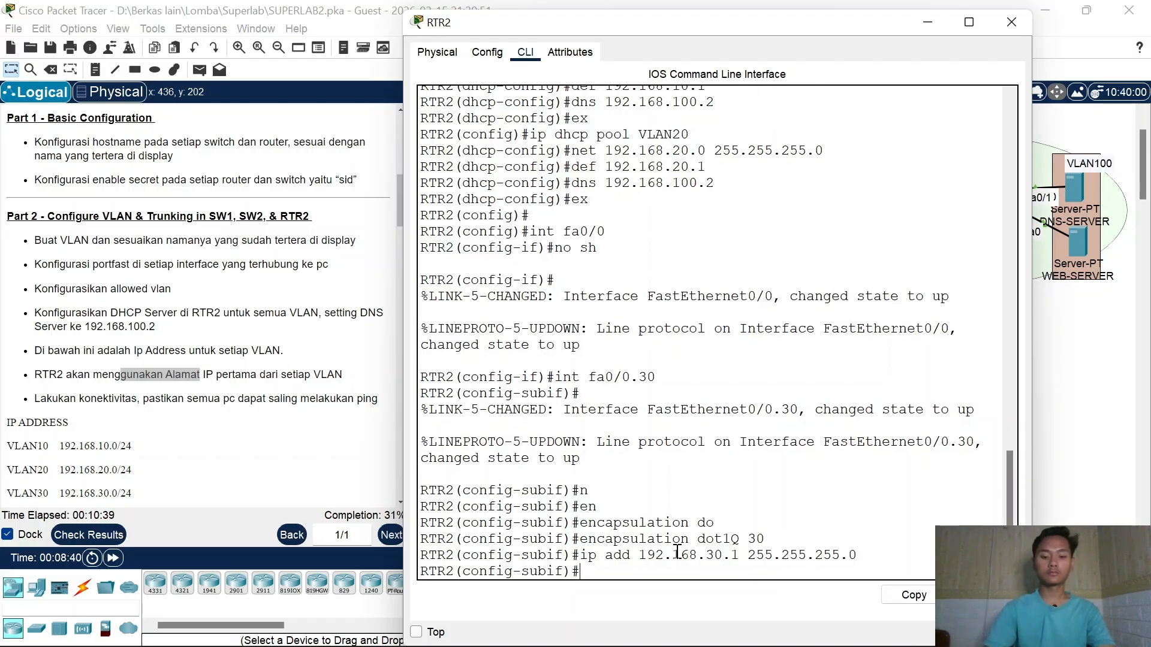
Step: Create subinterface fa0/0.40 with dot1Q VLAN 40 and address 192.168.40.1/24
text(int fa0/0.30)
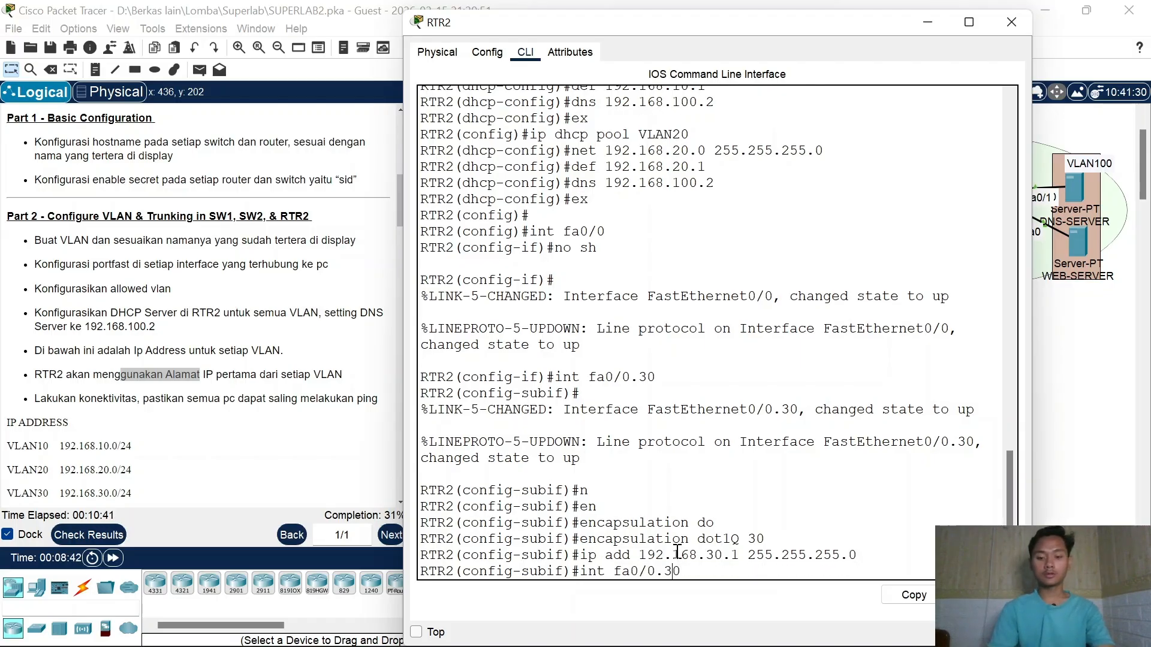
key(BackSpace)
text(4)
key(Return)
key(Up)
key(Up)
key(Up)
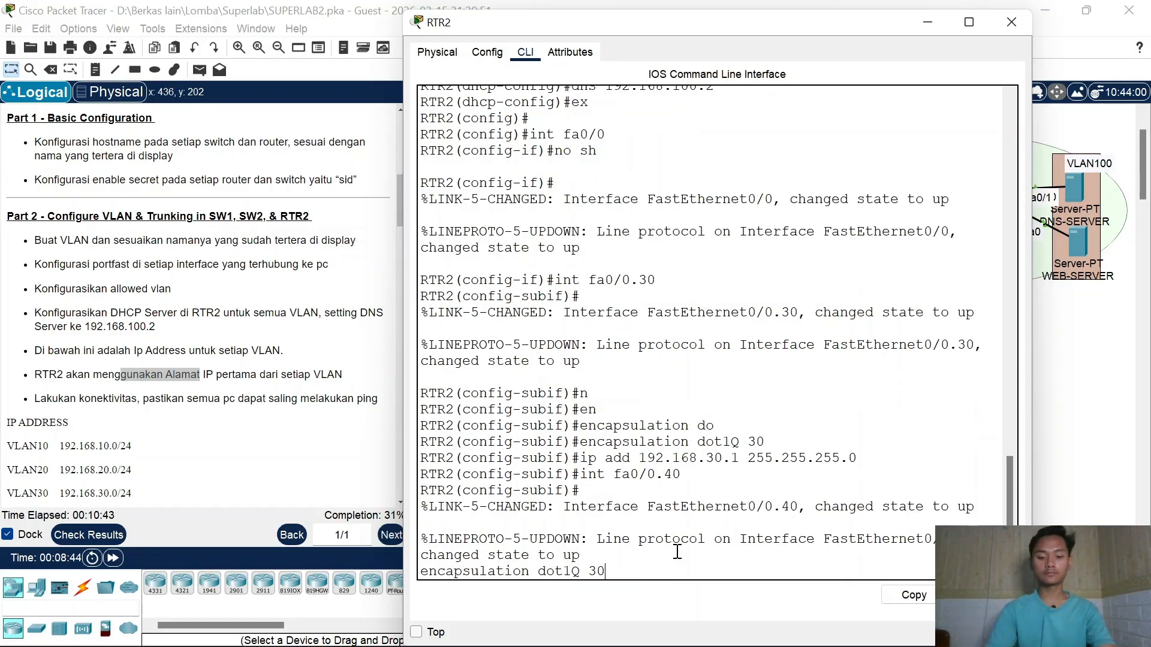
key(BackSpace)
text(4)
key(Return)
key(Up)
key(Up)
key(Up)
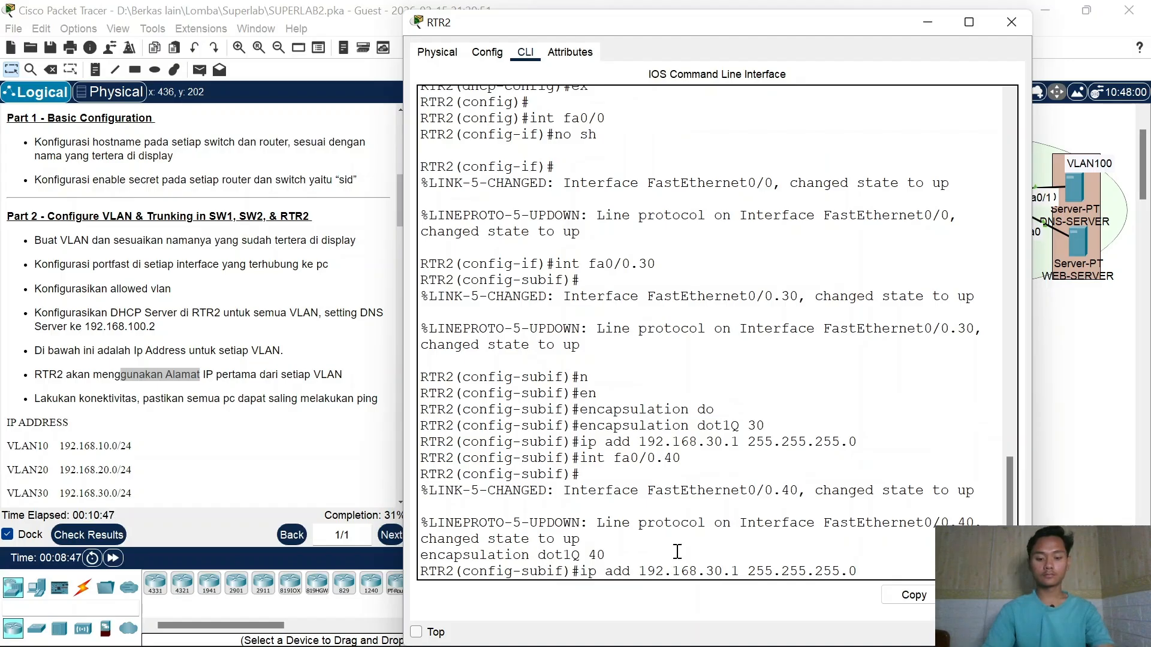
key(Left)
key(Left)
key(Left)
key(Left)
key(Left)
key(Left)
key(Left)
key(Left)
key(Left)
key(Left)
key(Left)
key(Left)
key(Left)
key(Left)
key(Left)
key(Left)
key(Left)
key(BackSpace)
text(4)
key(Return)
text(ex)
key(Return)
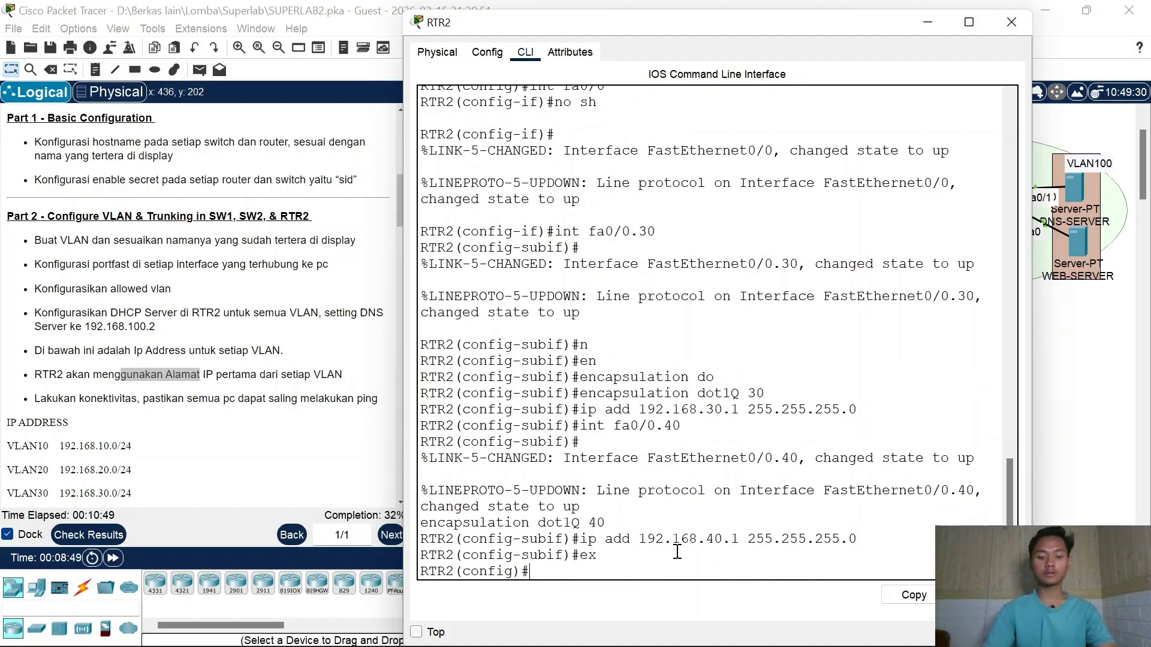
Step: Exclude gateway addresses 192.168.30.1 and 192.168.40.1 from DHCP leases
text(ip )
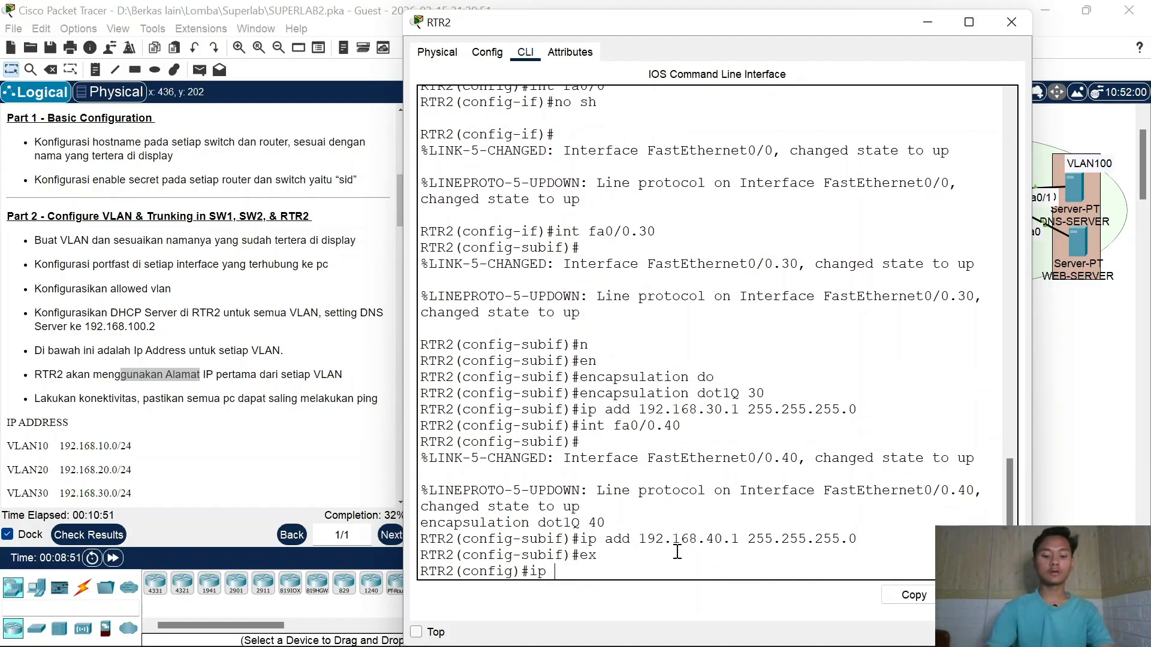
text(sh)
key(Tab)
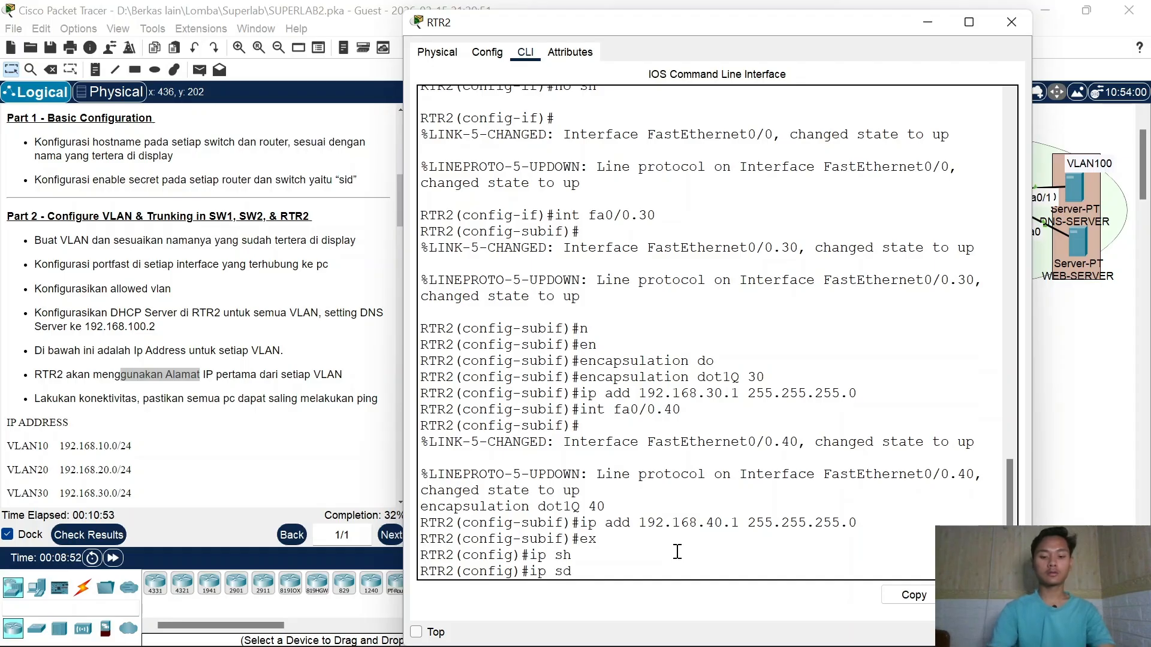
text(dh)
key(Tab)
text(edx)
key(Tab)
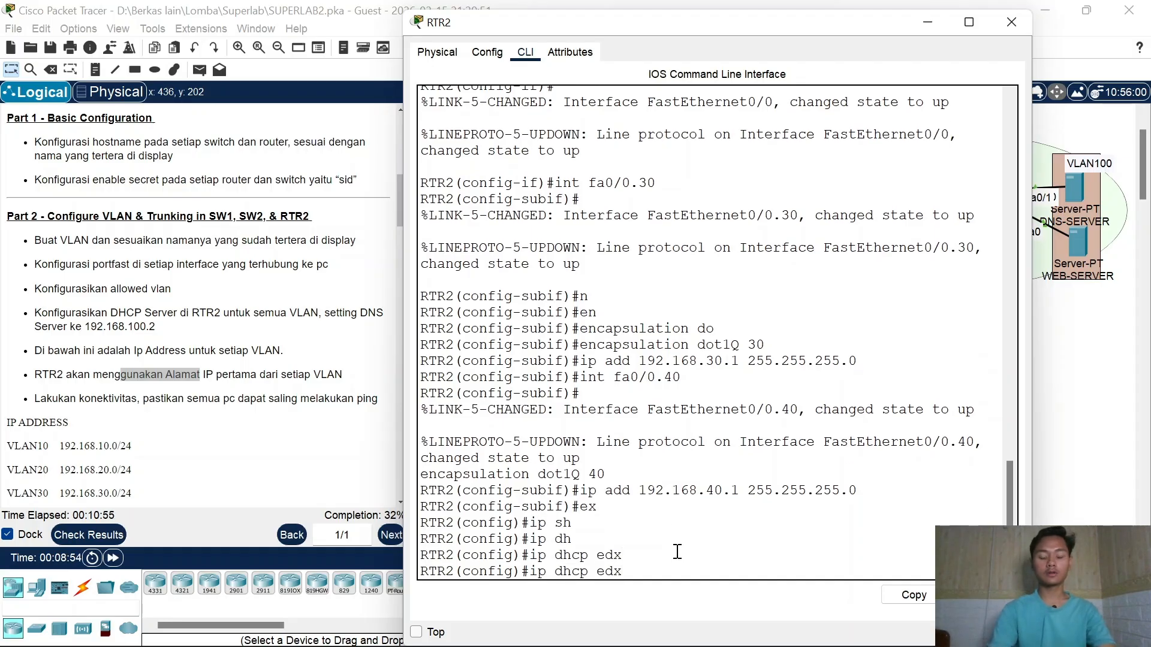
text(x)
key(Tab)
text(19)
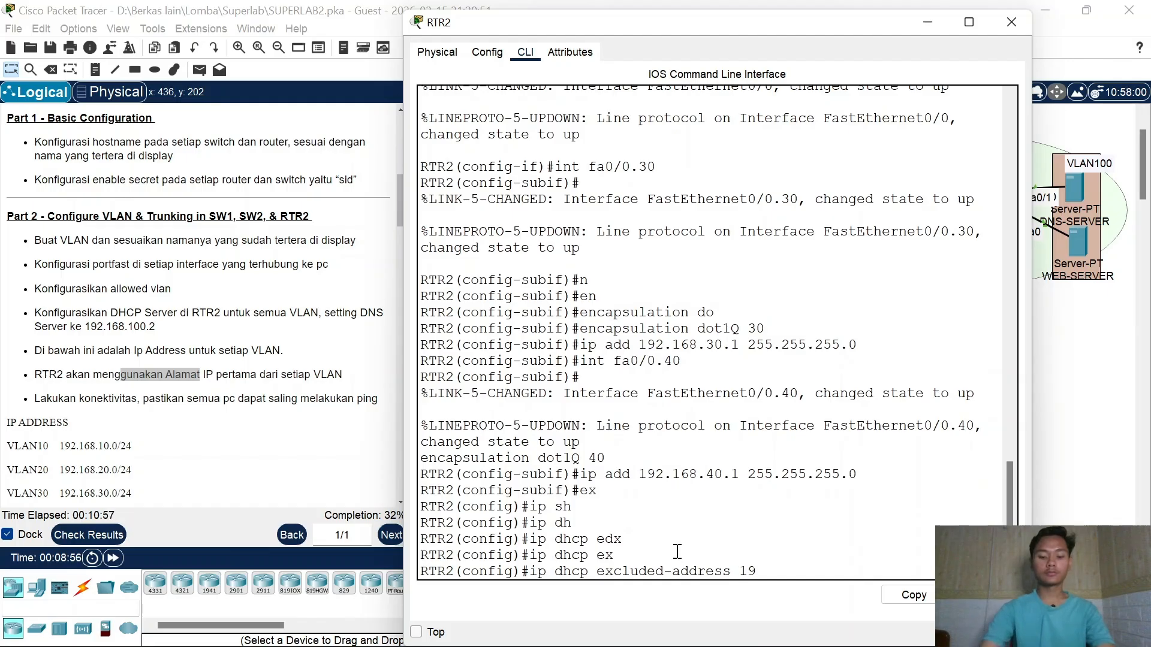
text(2.168.30.1)
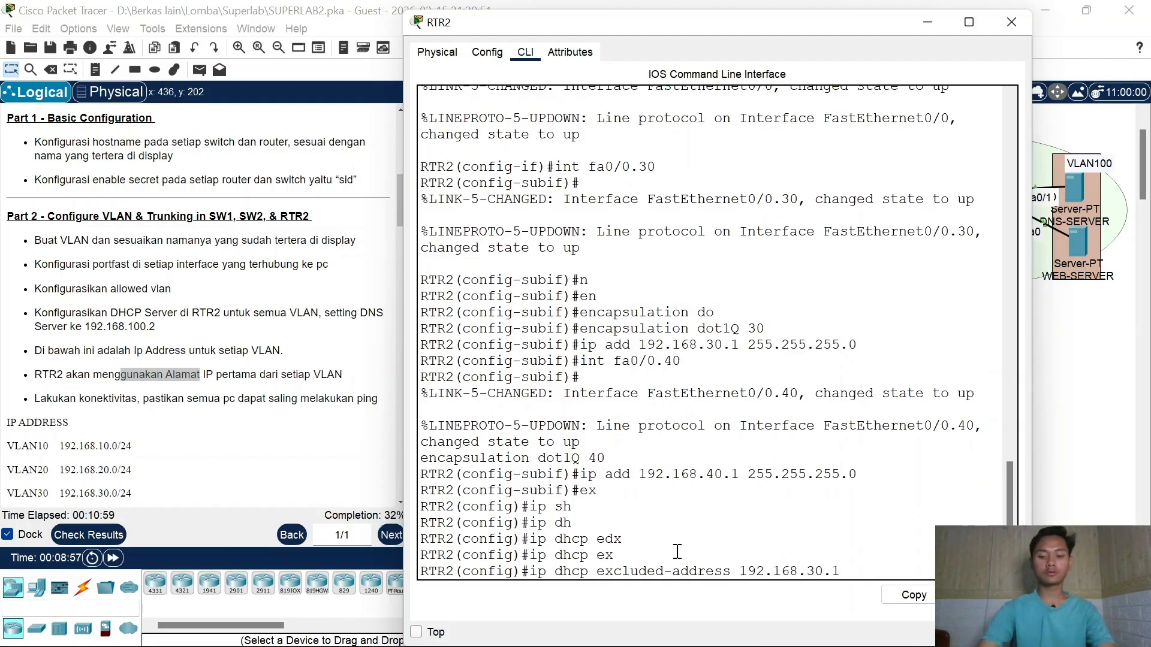
key(Tab)
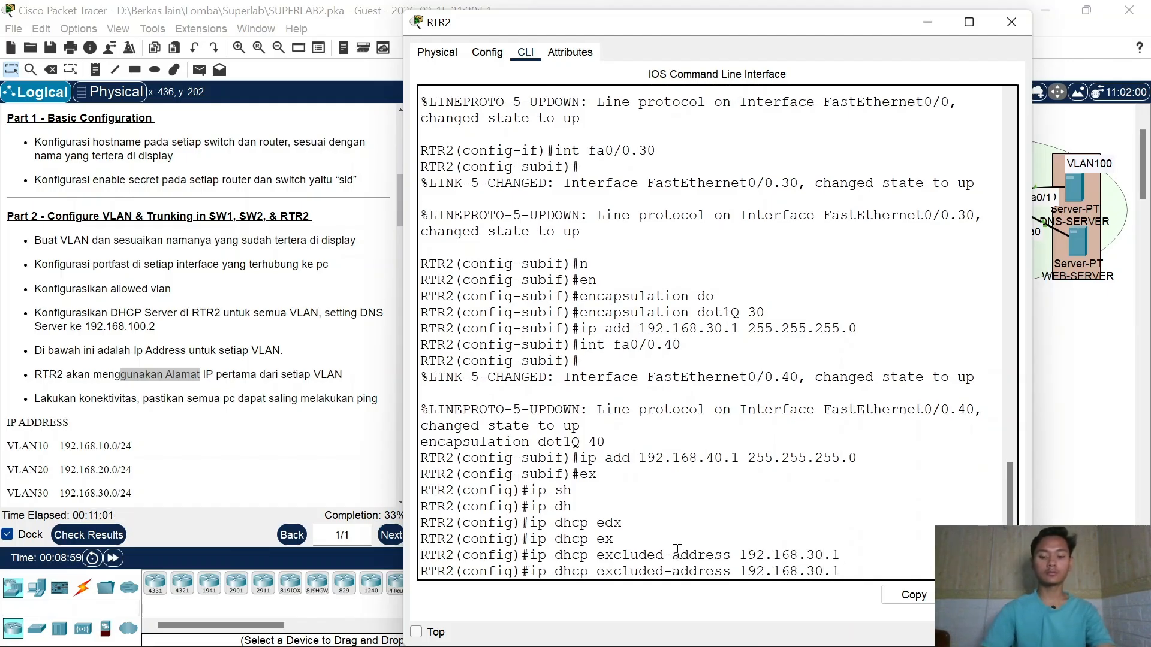
key(Left)
key(Left)
key(Left)
key(Left)
key(BackSpace)
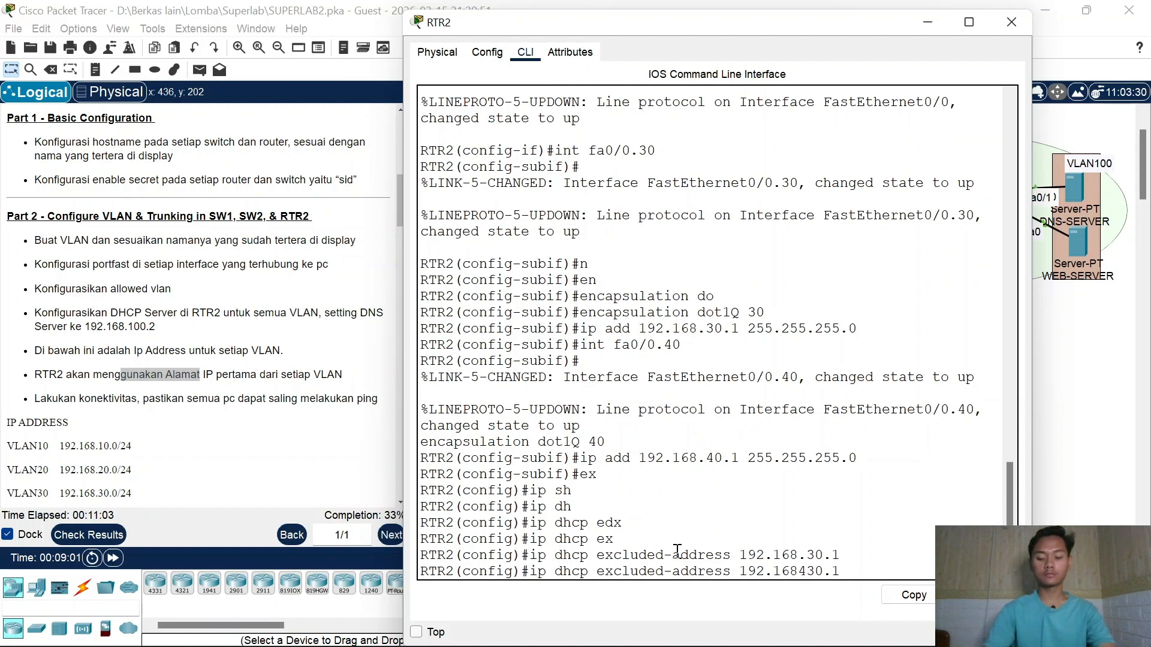
key(BackSpace)
key(Delete)
text(4)
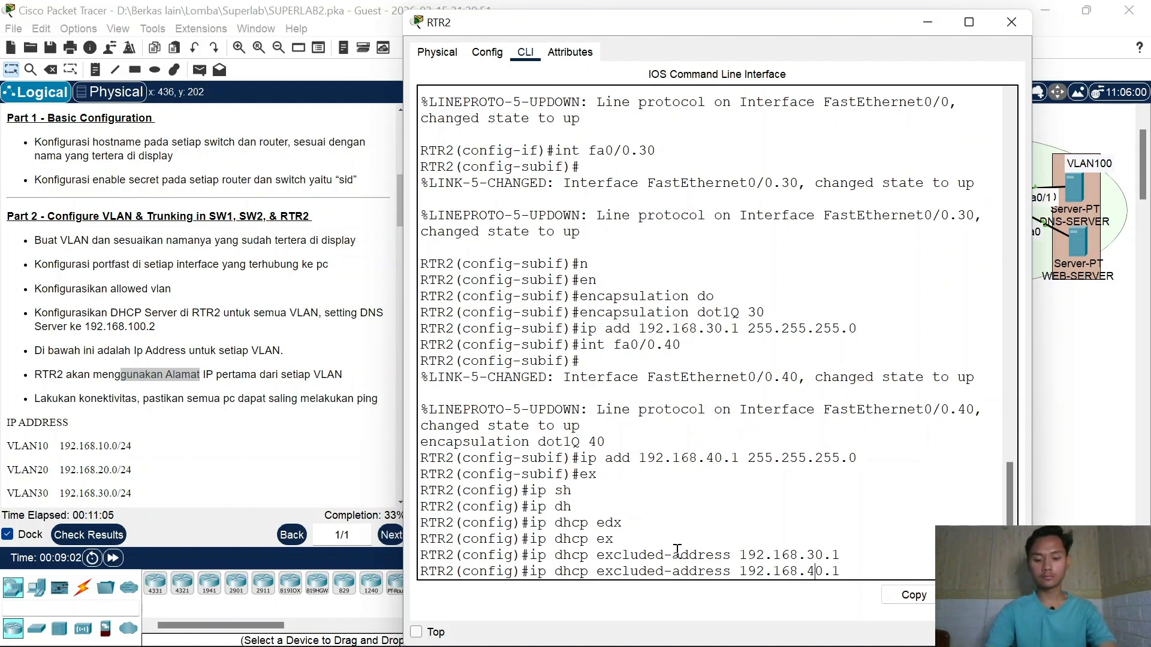
key(Return)
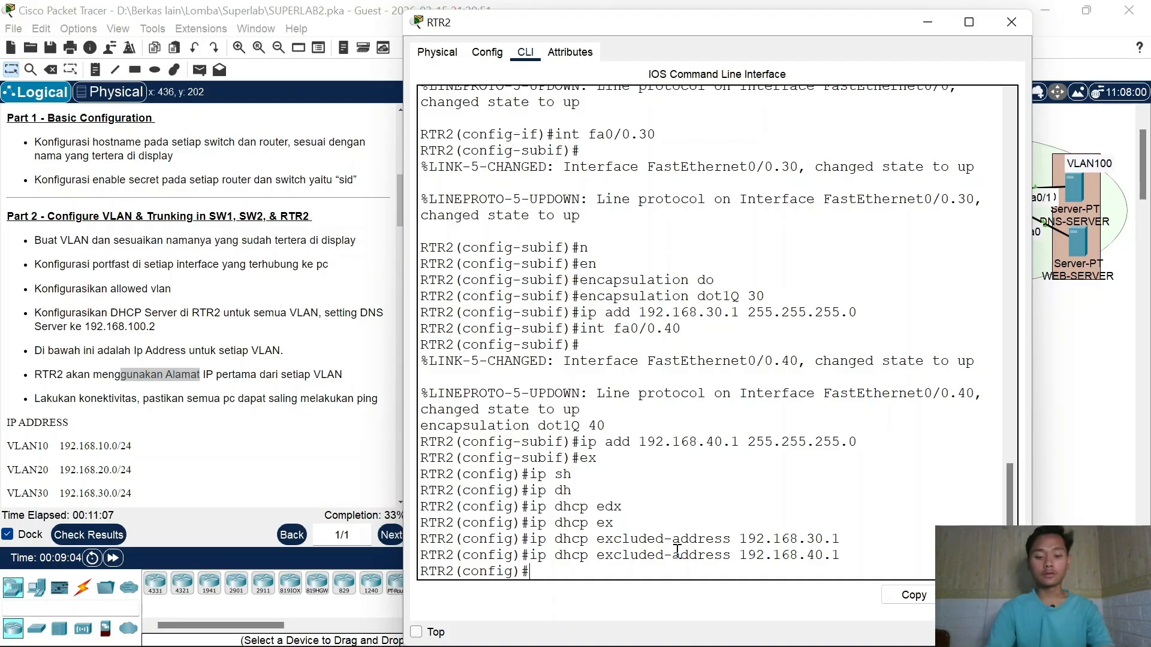
Step: Create DHCP pool VLAN30 with network 192.168.30.0/24, gateway 192.168.30.1 and DNS 192.168.100.2
text(ip dh)
key(Tab)
text(p)
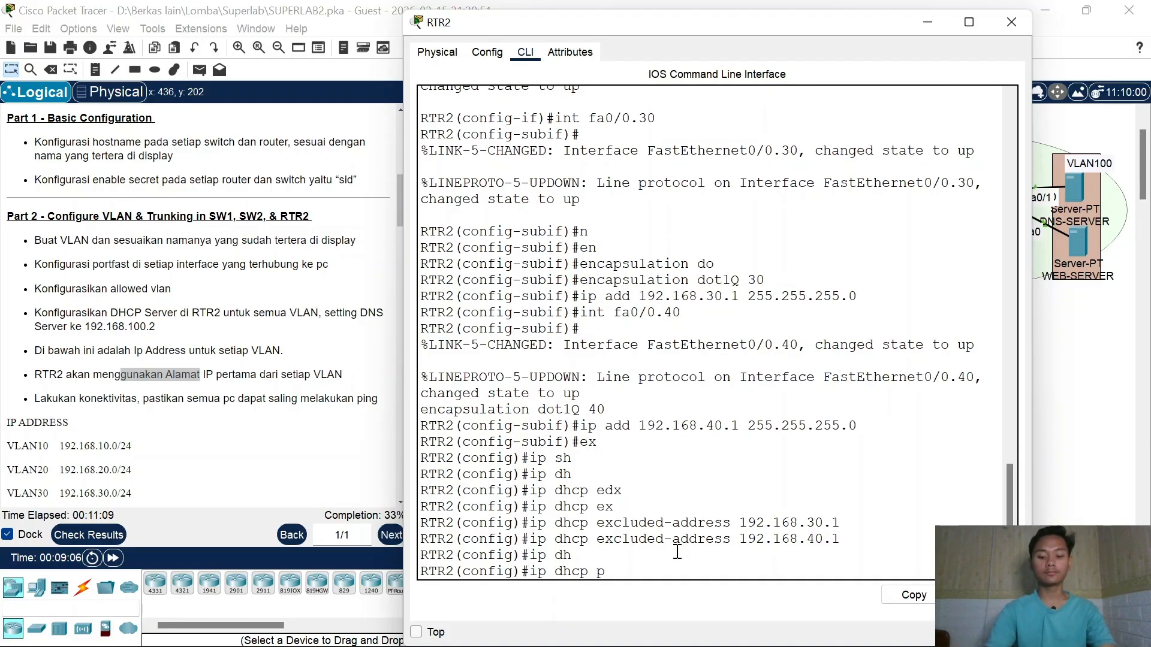
text(oo)
key(Tab)
text(VL)
key(Tab)
text(A)
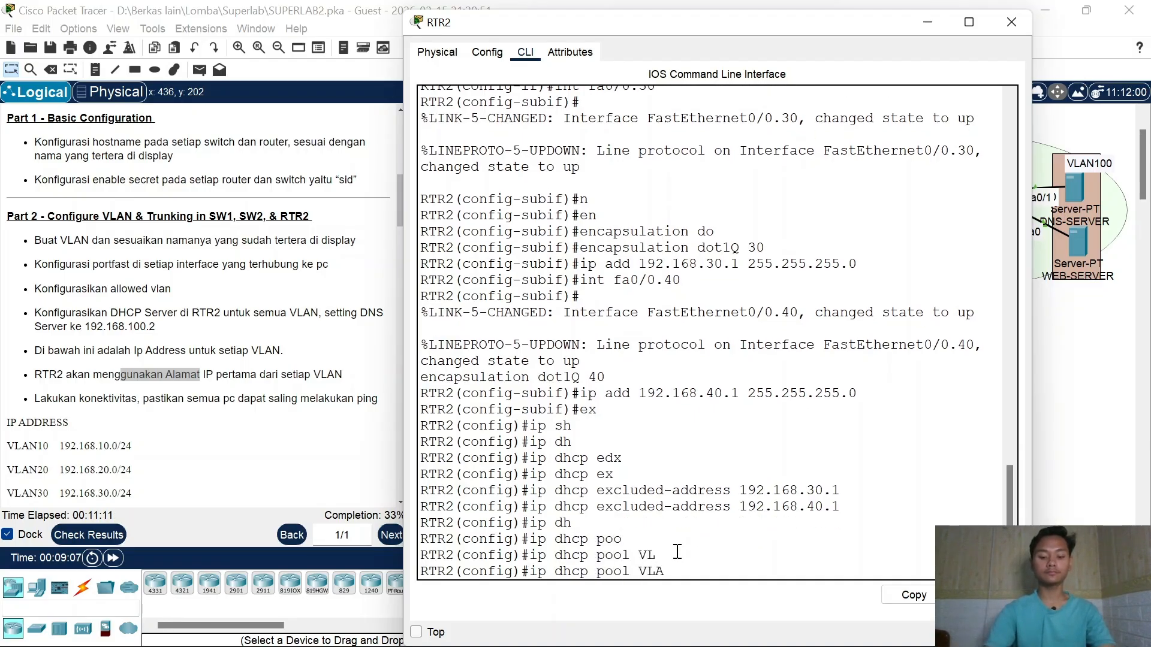
key(Return)
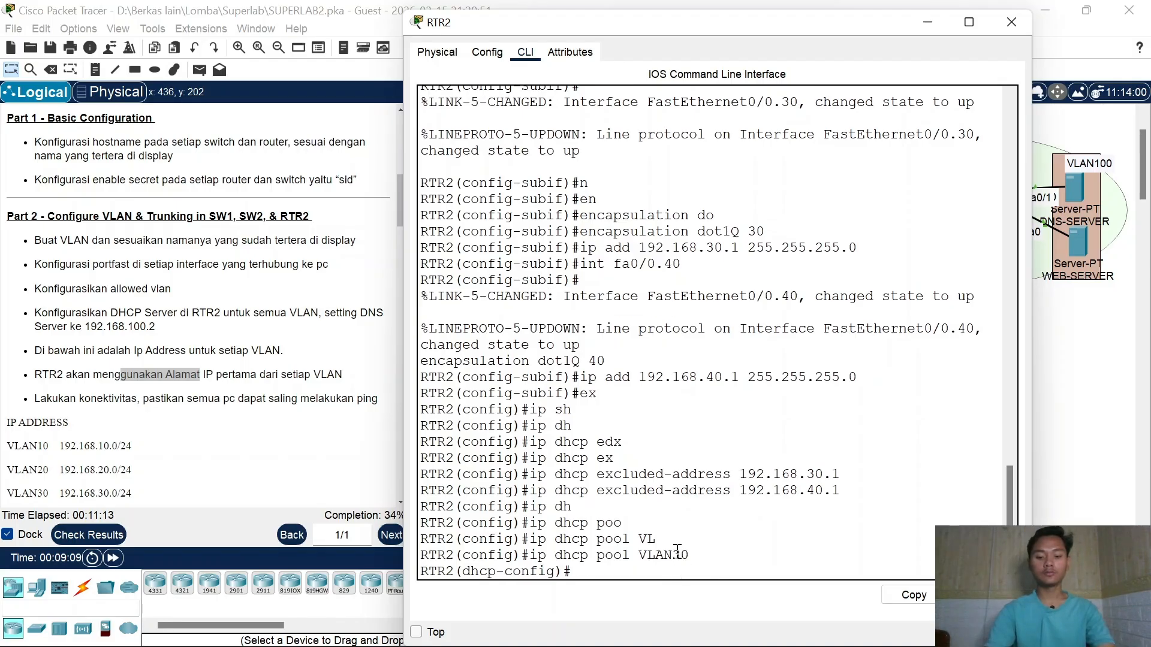
text(net 192.1)
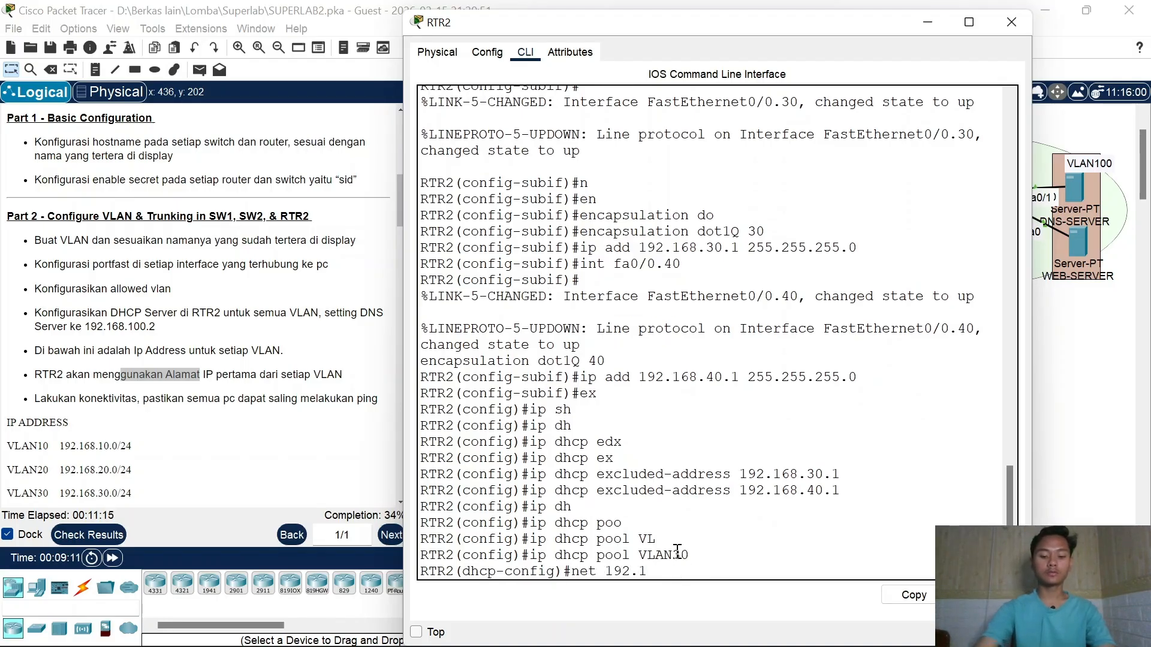
text(68.4)
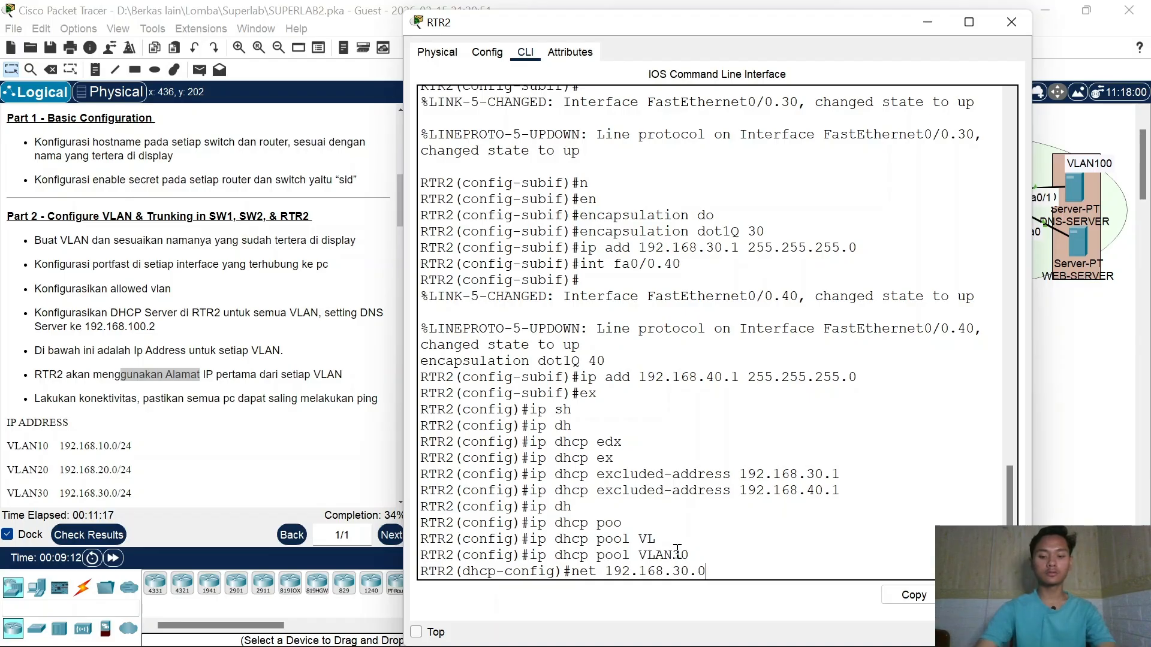
text(0.0 255.255.255.0)
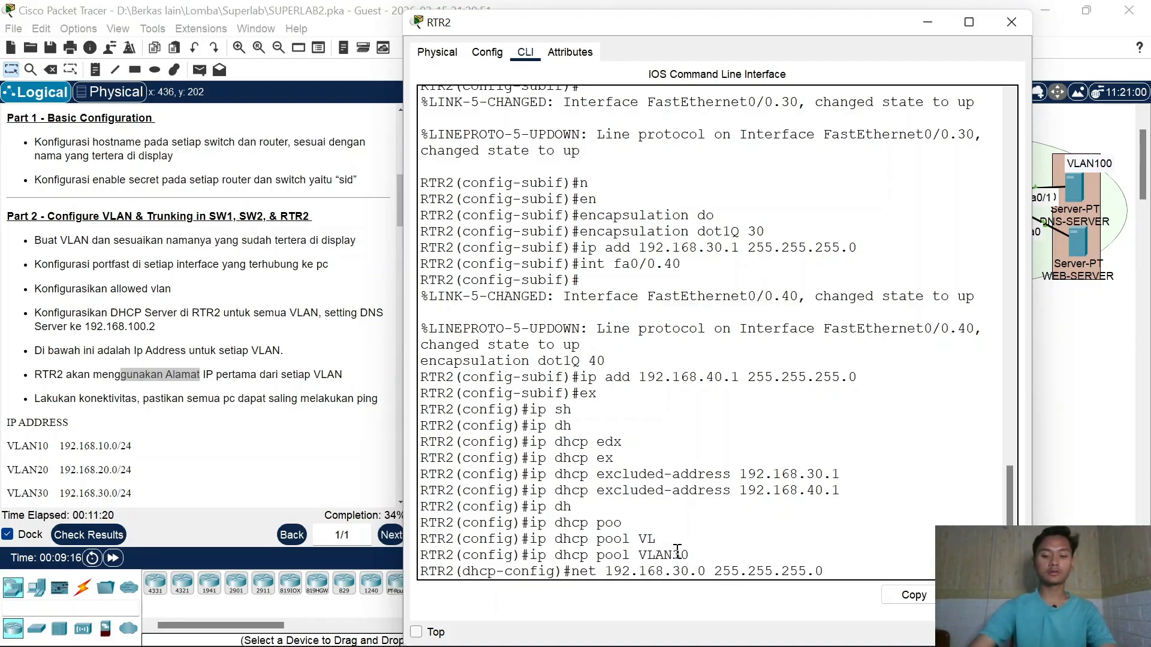
key(Return)
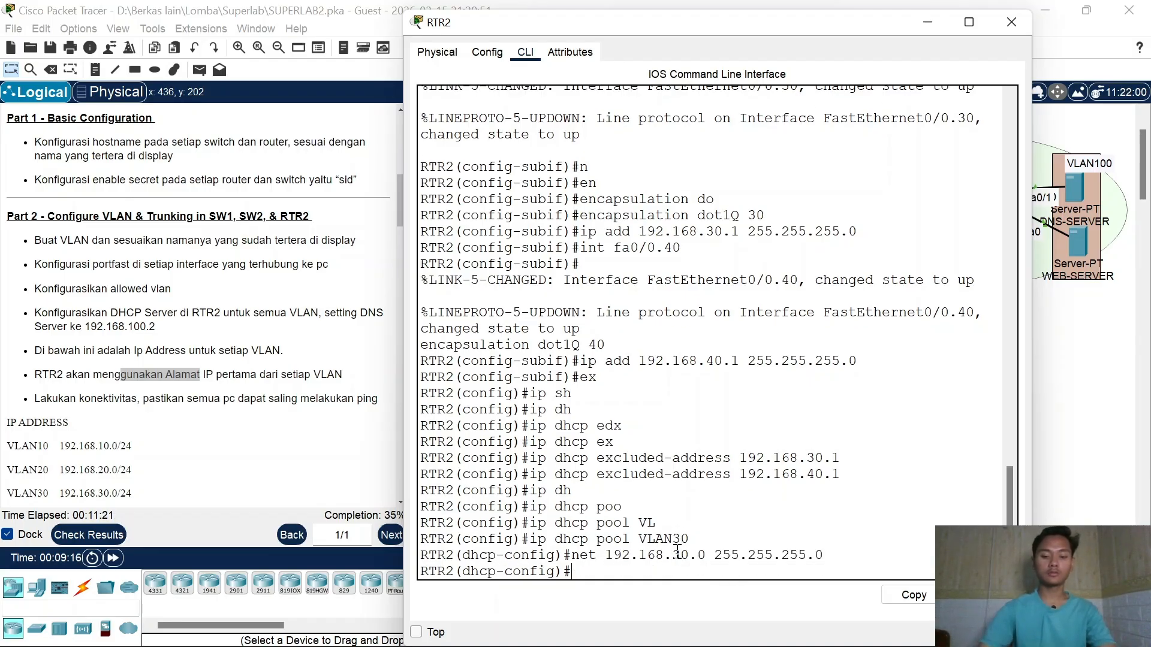
text(def 192.168.30.1)
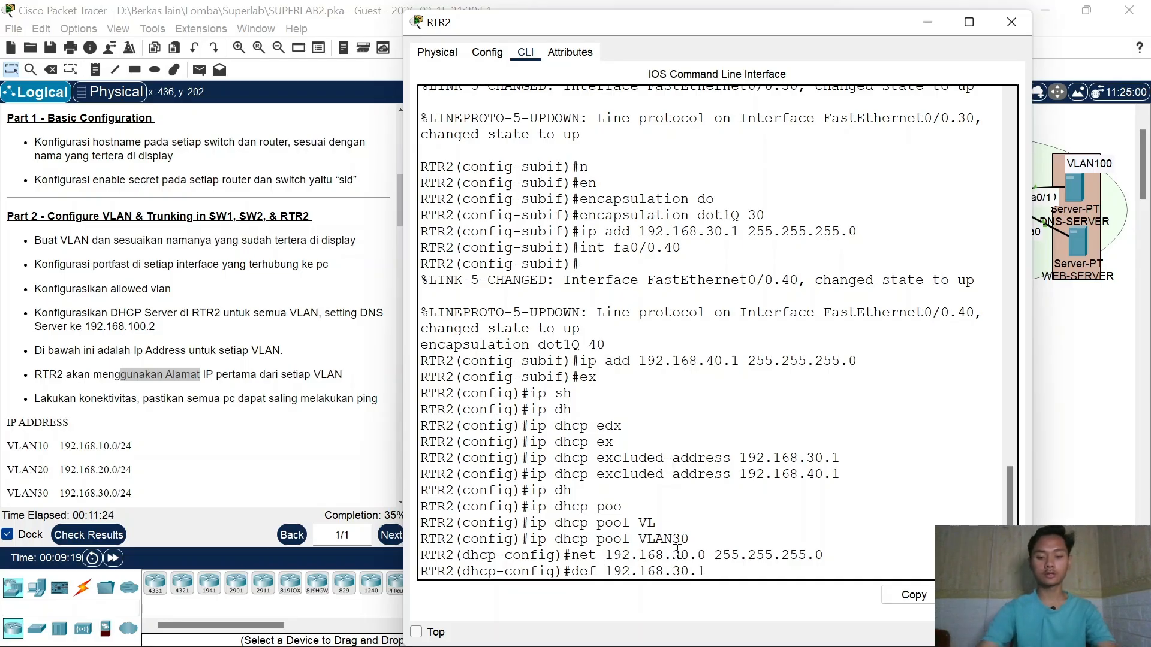
key(Return)
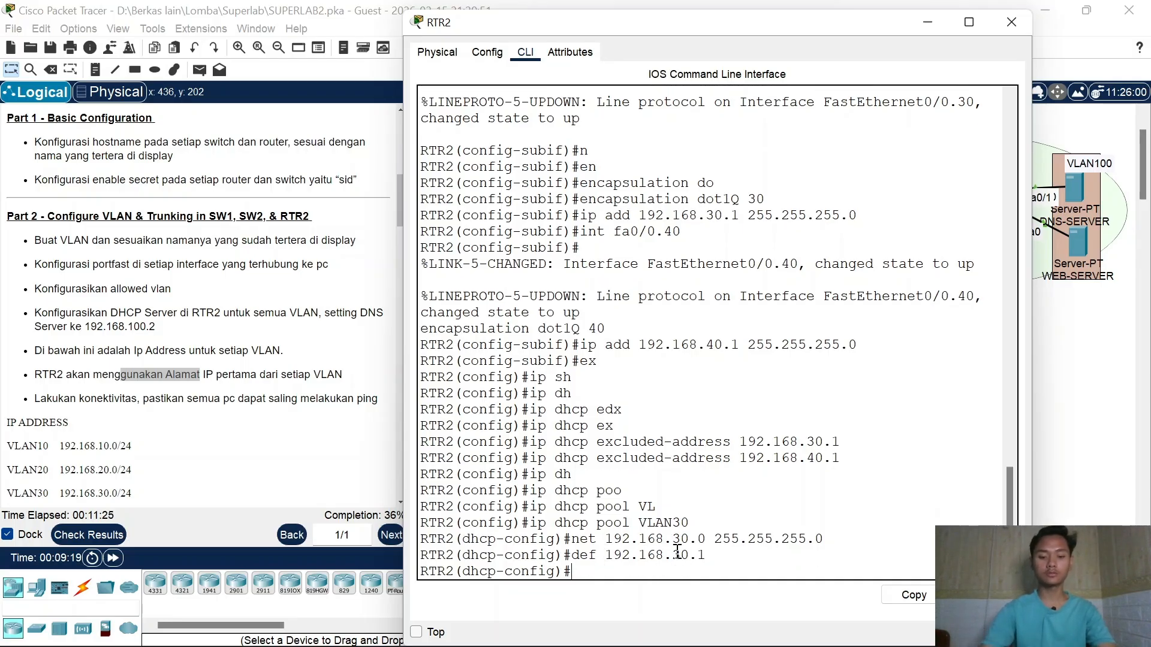
text(dns 192.16)
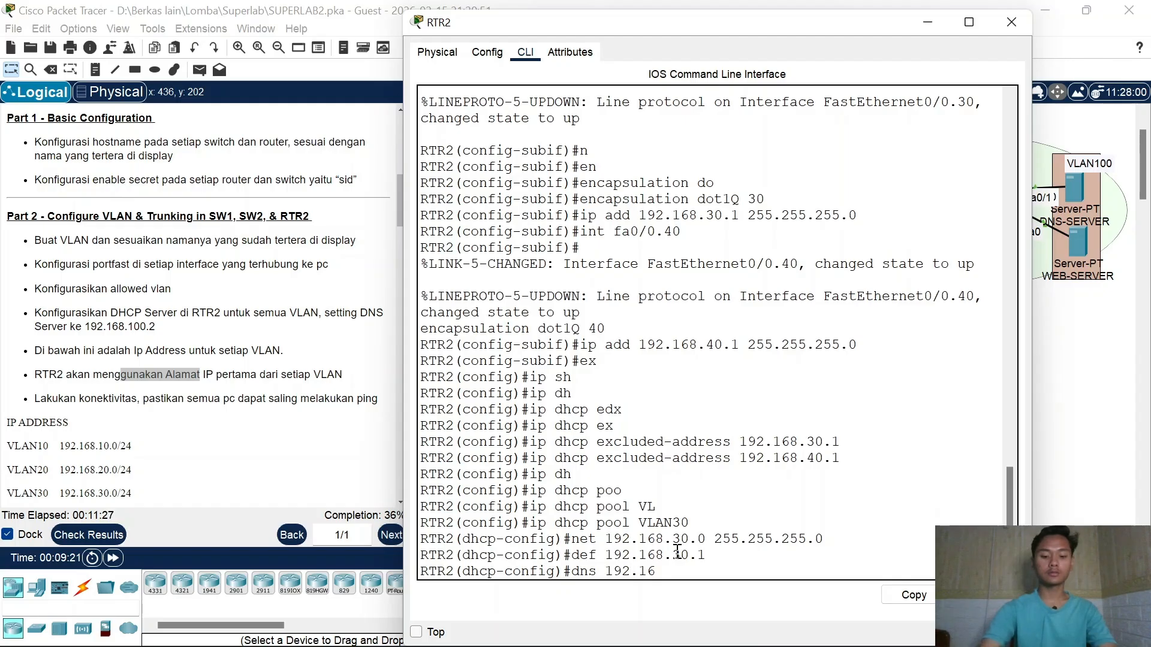
text(8.100.2)
key(Return)
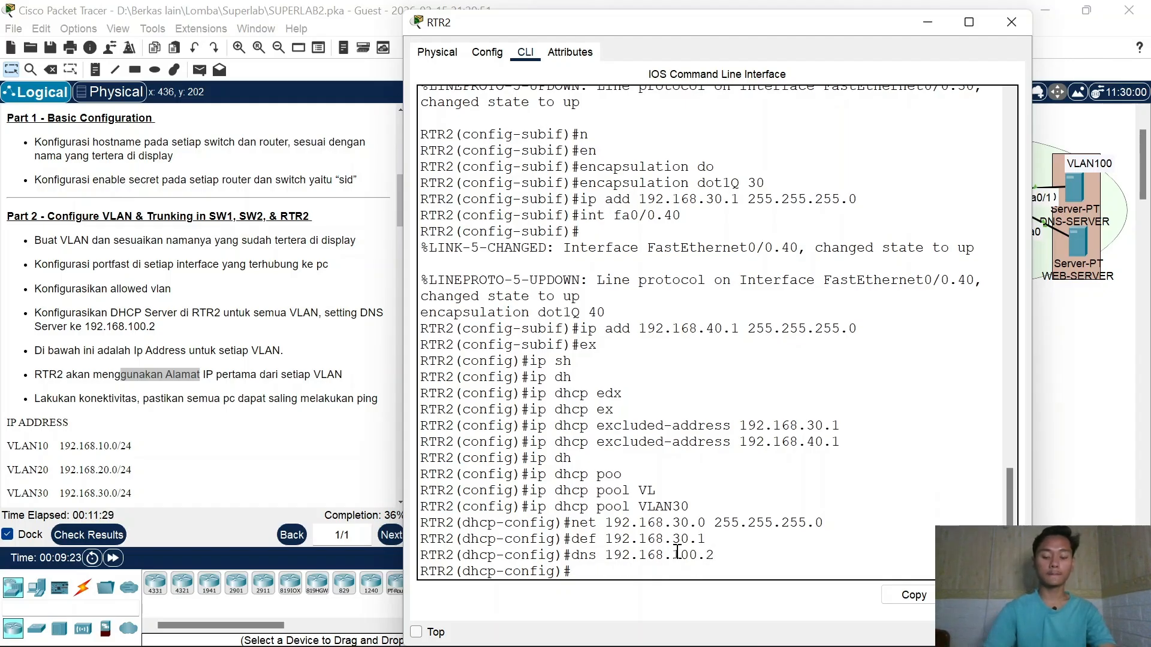
Step: Create DHCP pool VLAN40 with network 192.168.40.0/24, gateway 192.168.40.1 and DNS 192.168.100.2
key(Up)
key(Up)
key(Up)
key(Up)
key(Up)
key(Up)
key(Up)
key(Up)
key(Down)
key(Down)
key(Down)
key(Down)
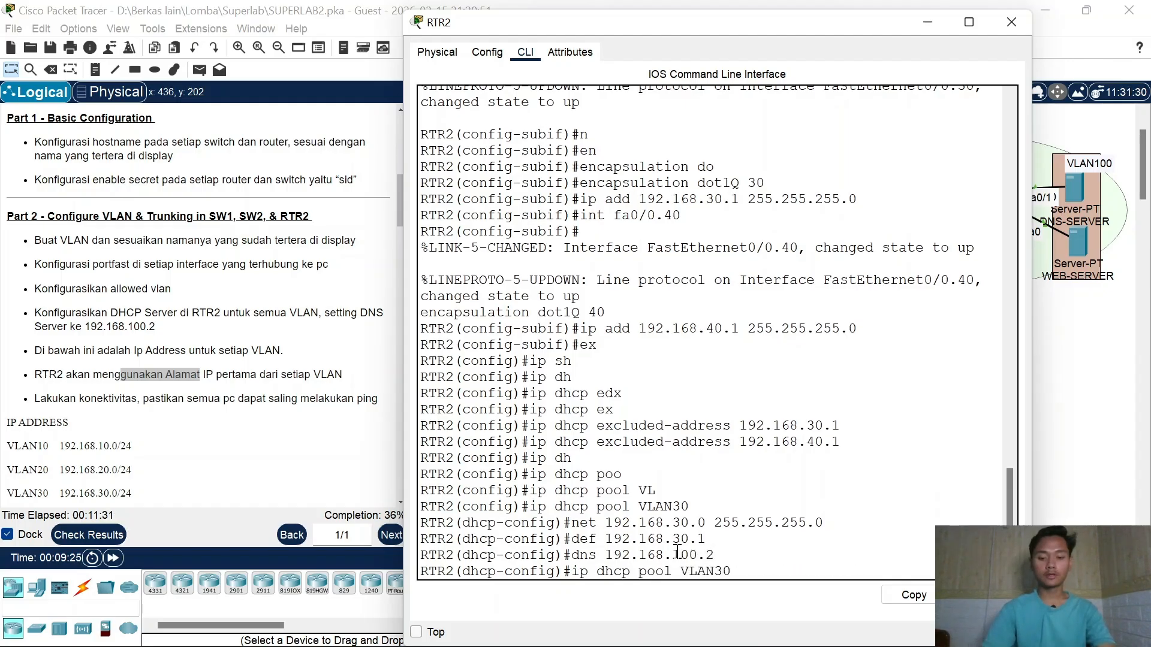
key(BackSpace)
key(BackSpace)
text(40)
key(Return)
key(Up)
key(Up)
key(Up)
key(Up)
key(Up)
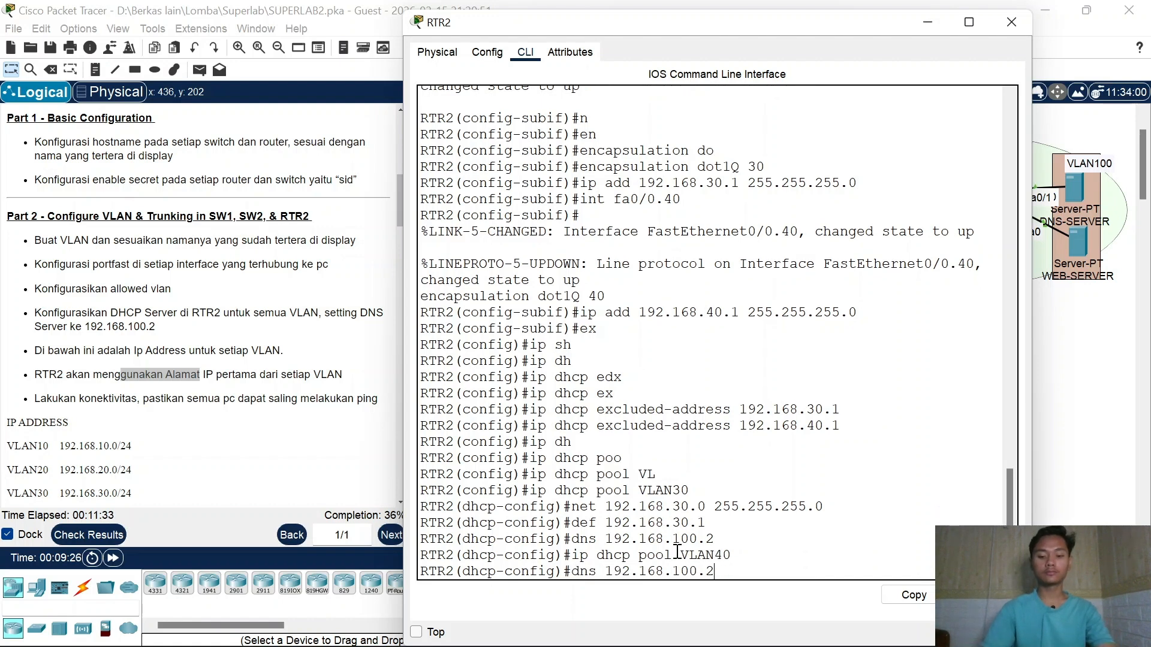
key(Down)
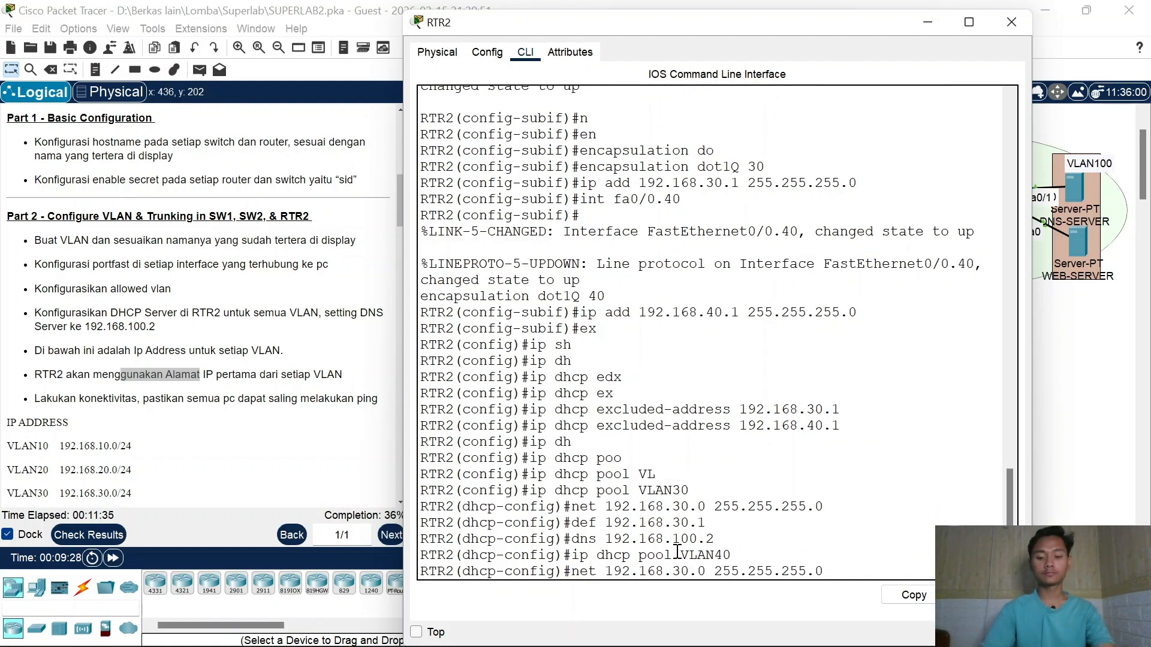
key(BackSpace)
text(4)
key(Return)
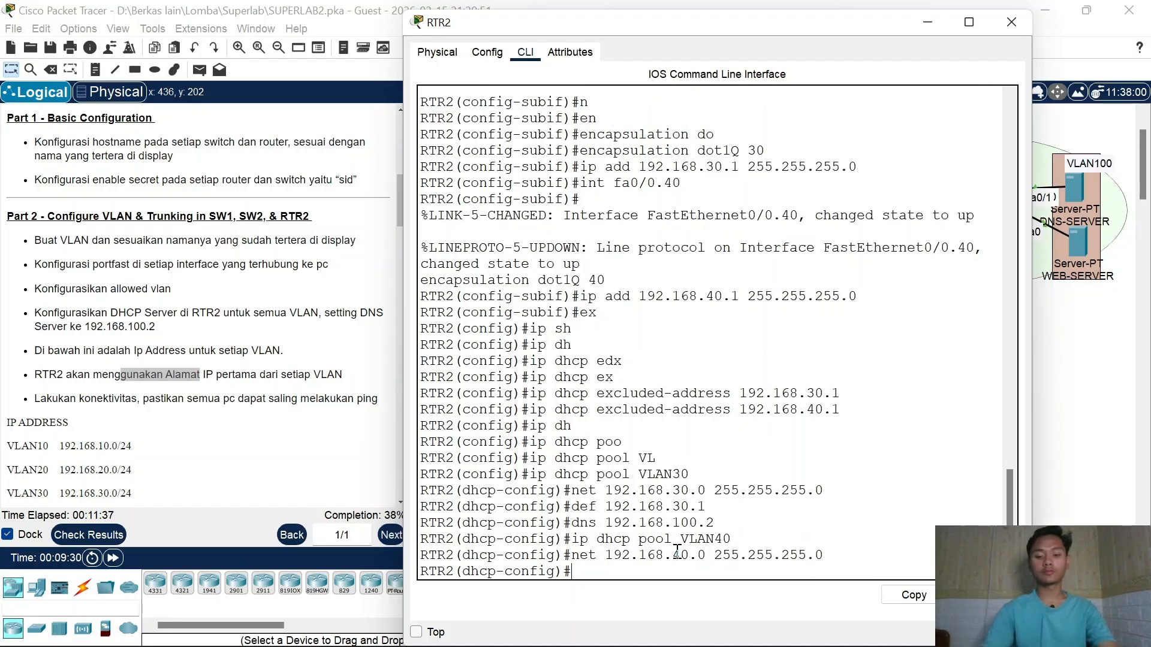
key(Up)
key(Up)
key(Up)
key(Up)
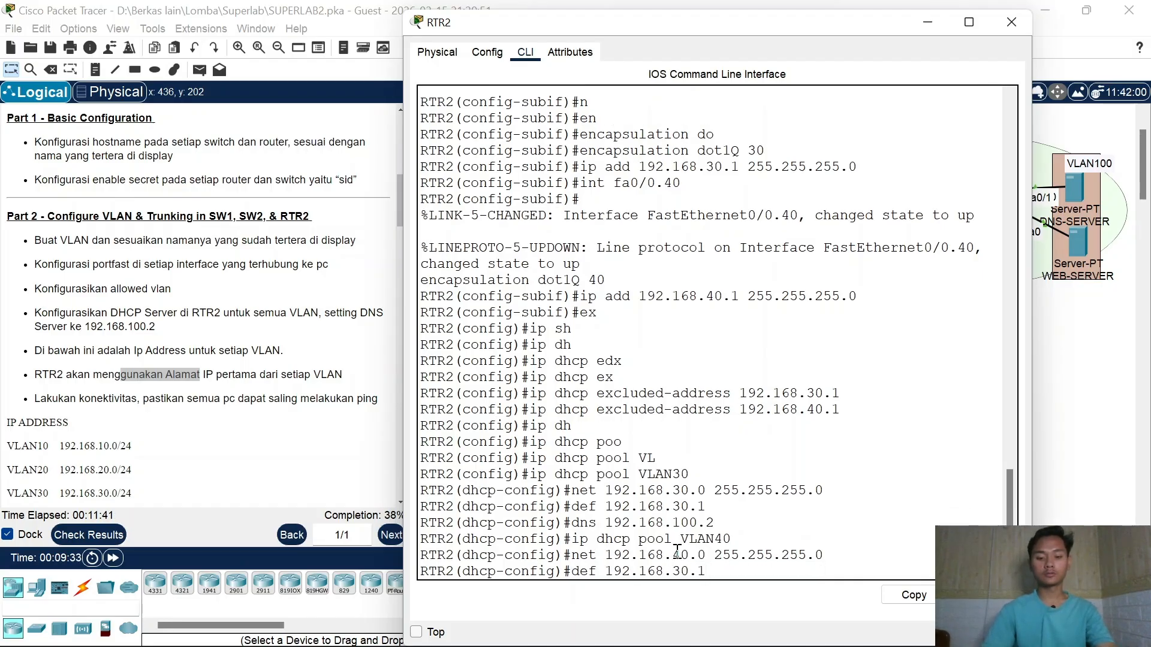
key(Left)
key(Left)
key(Left)
key(BackSpace)
text(4)
key(Return)
key(Up)
key(Up)
key(Up)
key(Up)
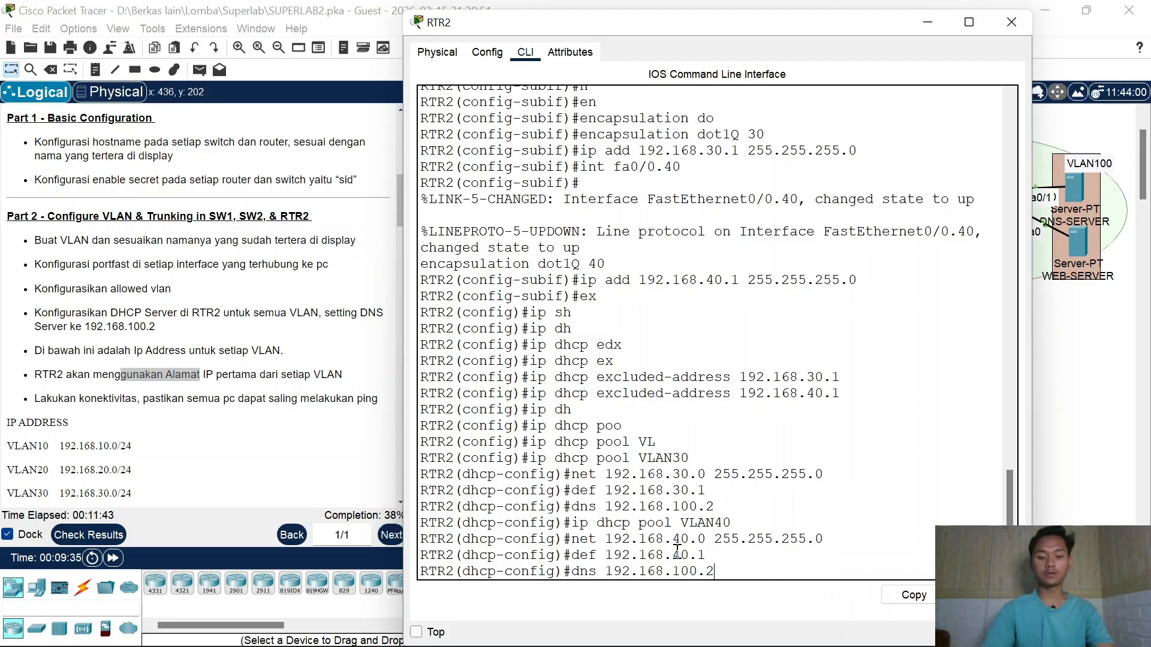
key(Return)
Step: Exit the pool configuration and close RTR2's window
text(ex)
key(Return)
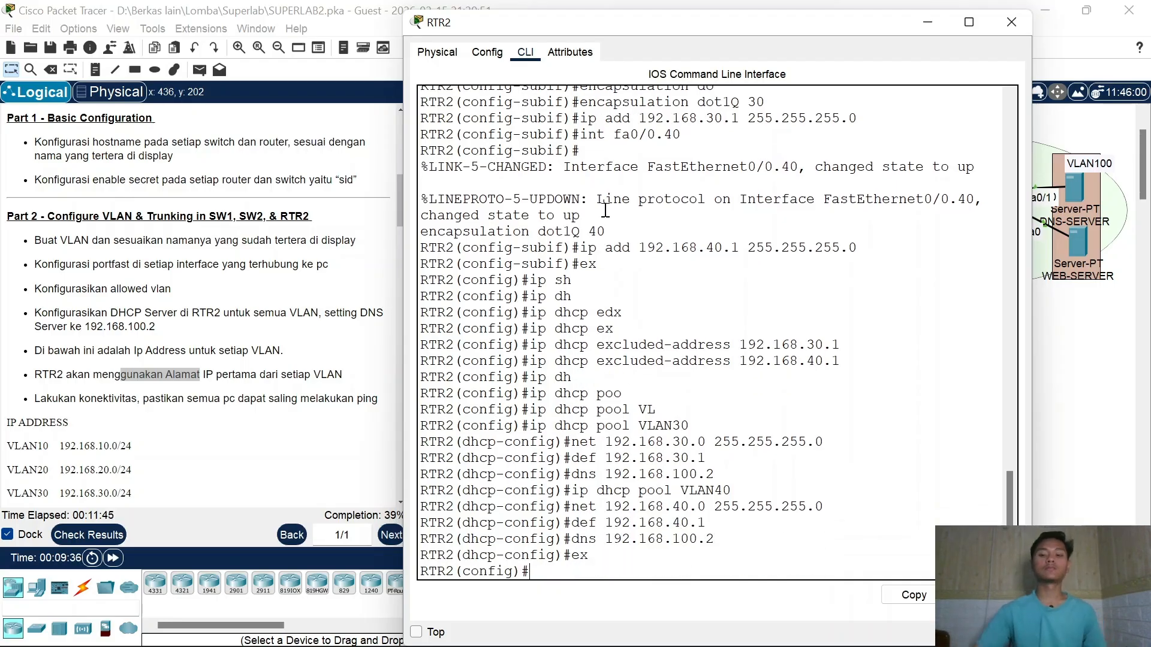
click(1010, 23)
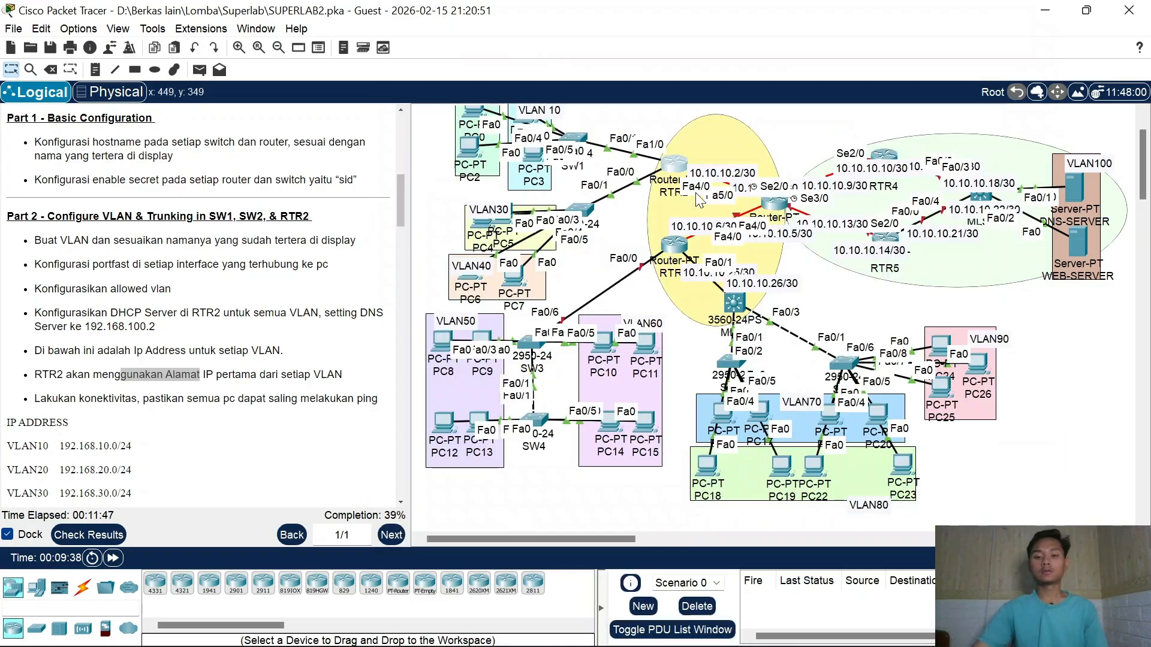
scroll(650, 303, up, 3)
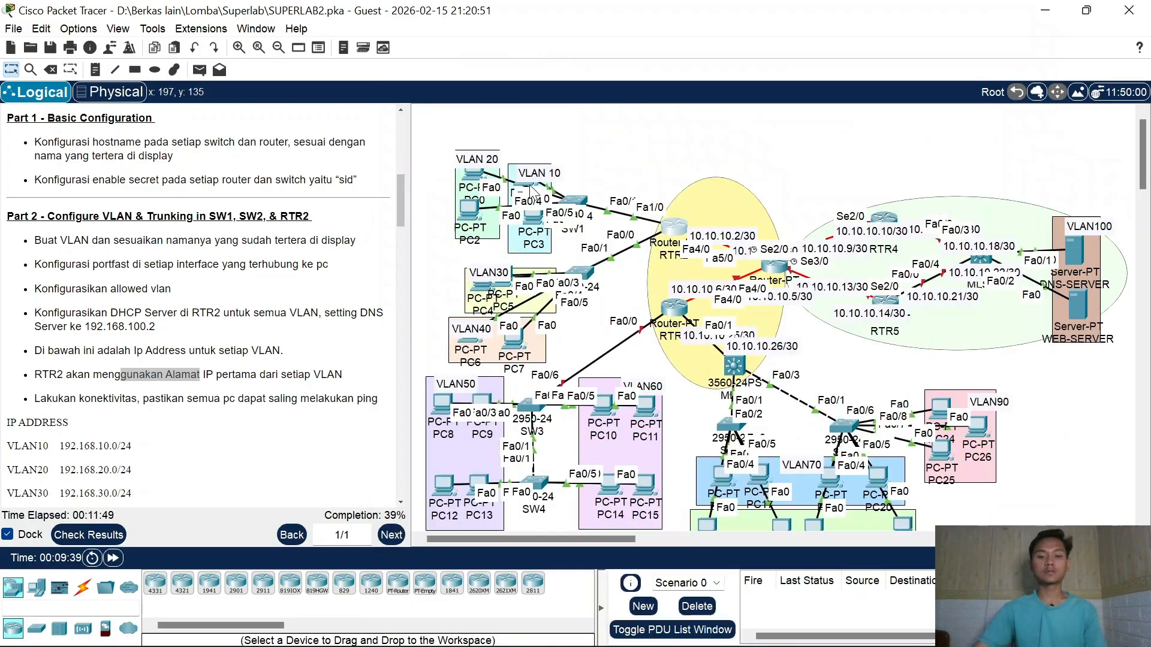
Step: Set PC1 and PC3 to obtain their IP addresses by DHCP
drag(532, 222, 531, 231)
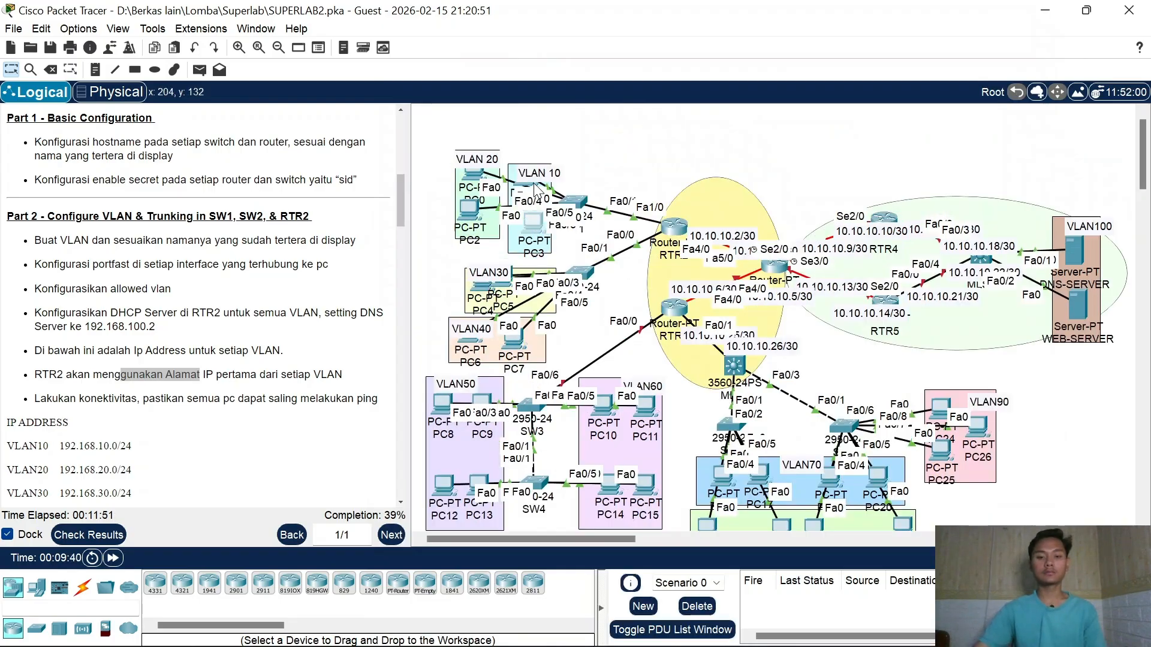
click(536, 189)
click(536, 52)
click(478, 110)
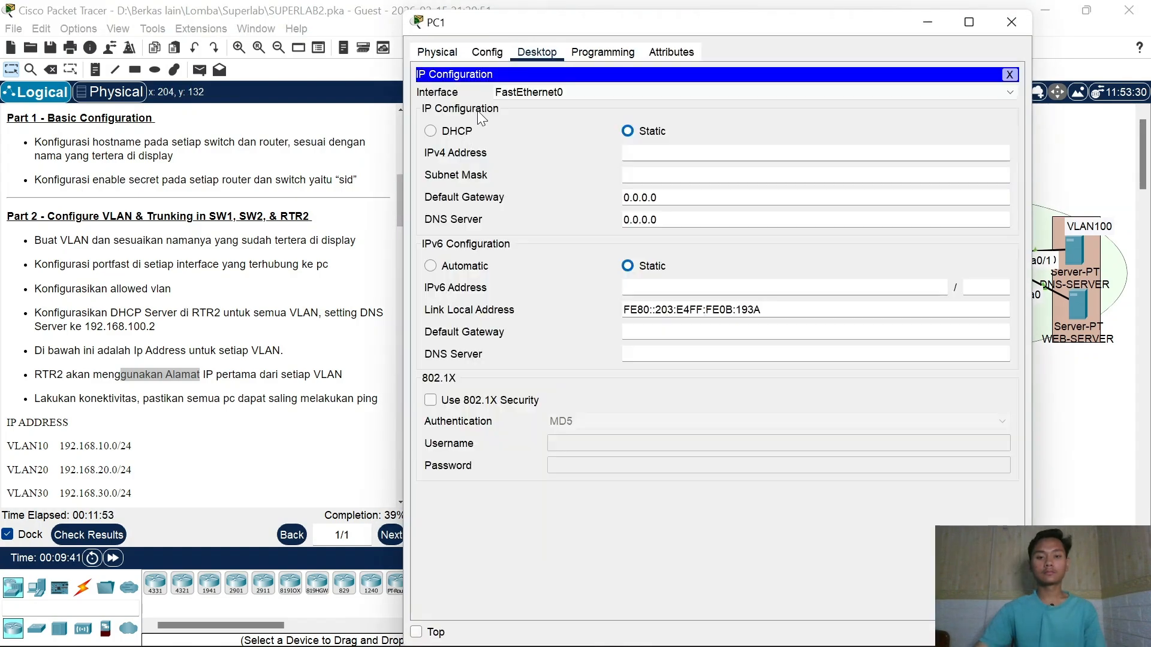
click(451, 132)
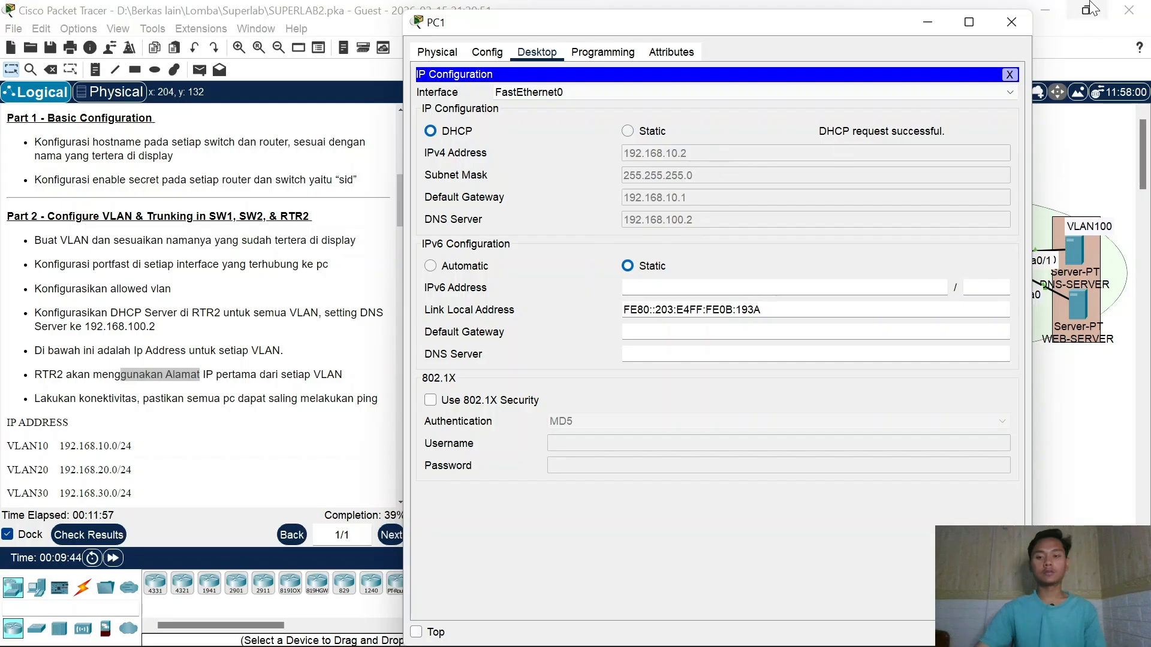
click(1010, 20)
click(540, 235)
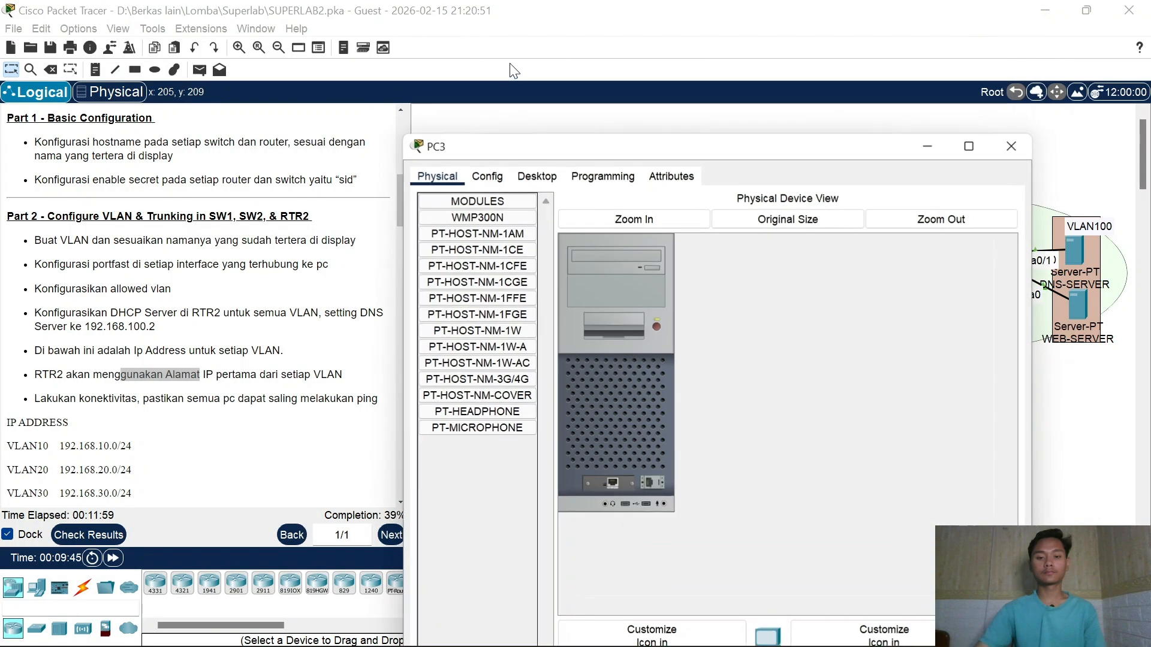
click(545, 183)
click(473, 214)
click(430, 254)
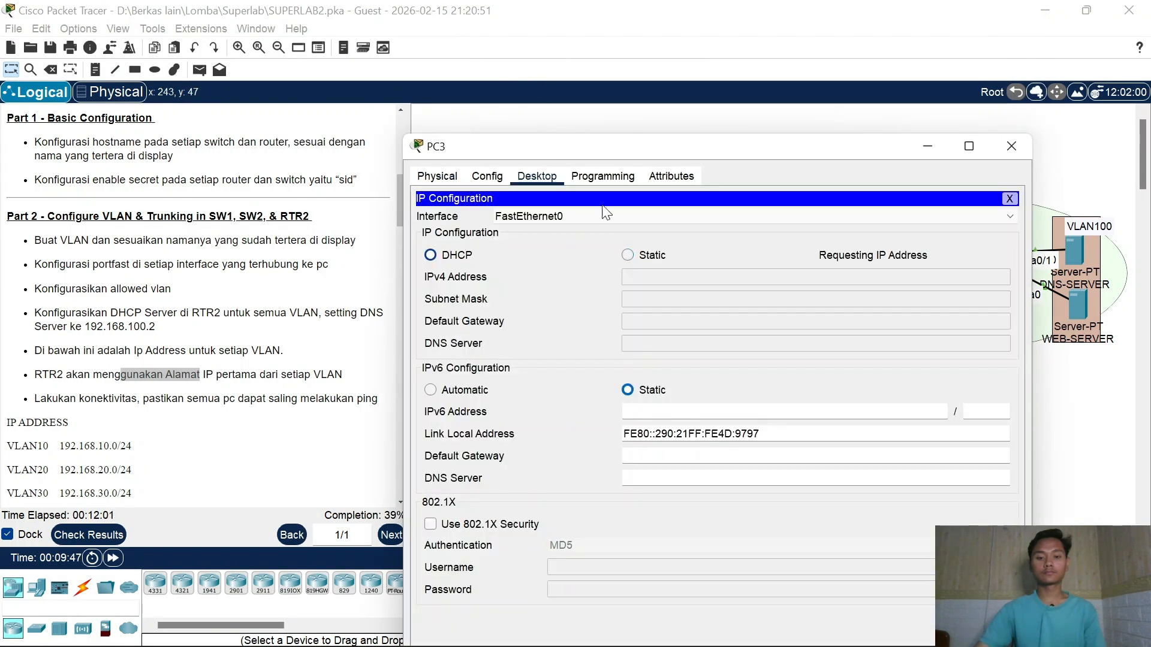
click(1012, 146)
Step: Set PC0 and PC2 to obtain their IP addresses by DHCP
click(475, 183)
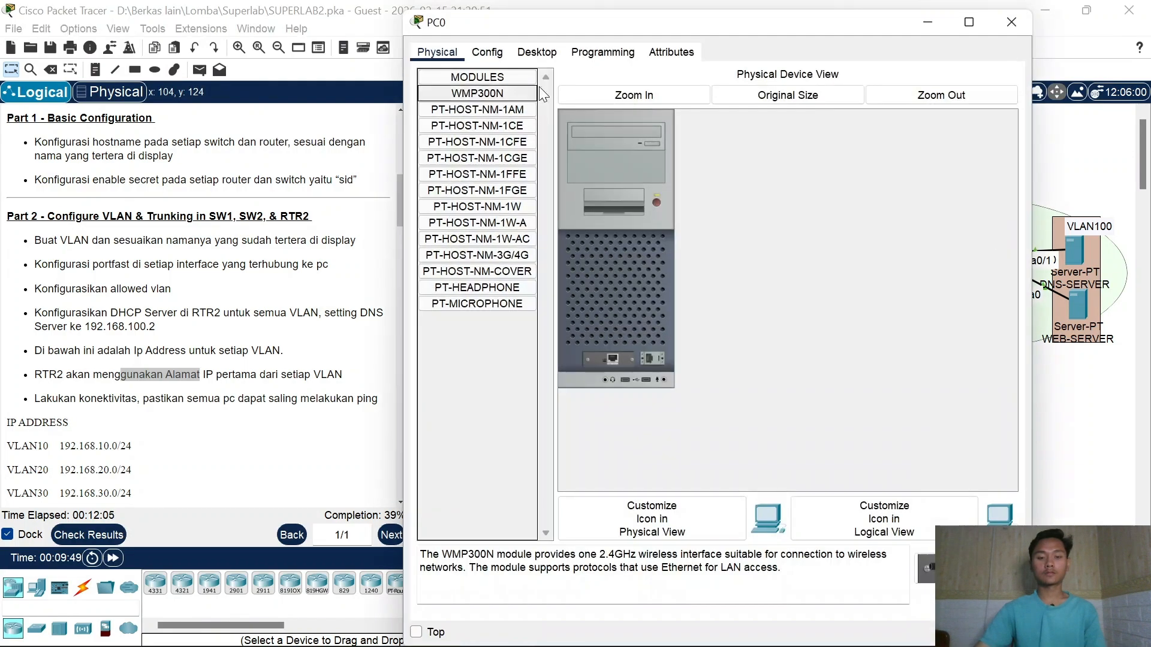
click(537, 52)
click(464, 111)
click(474, 130)
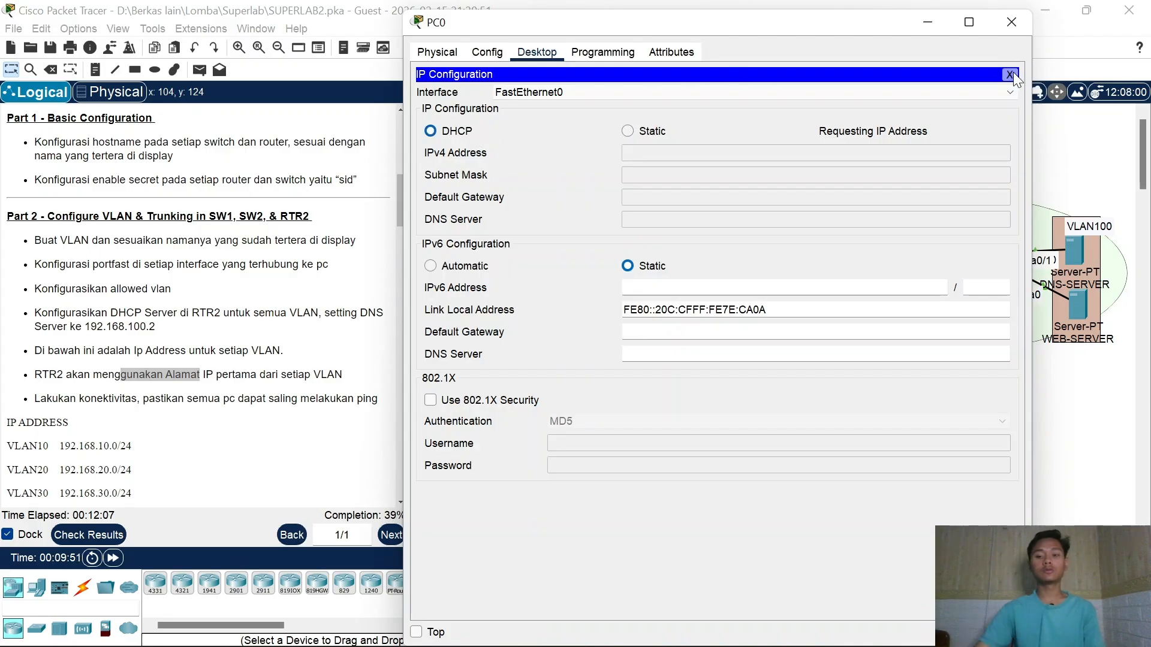
click(1008, 16)
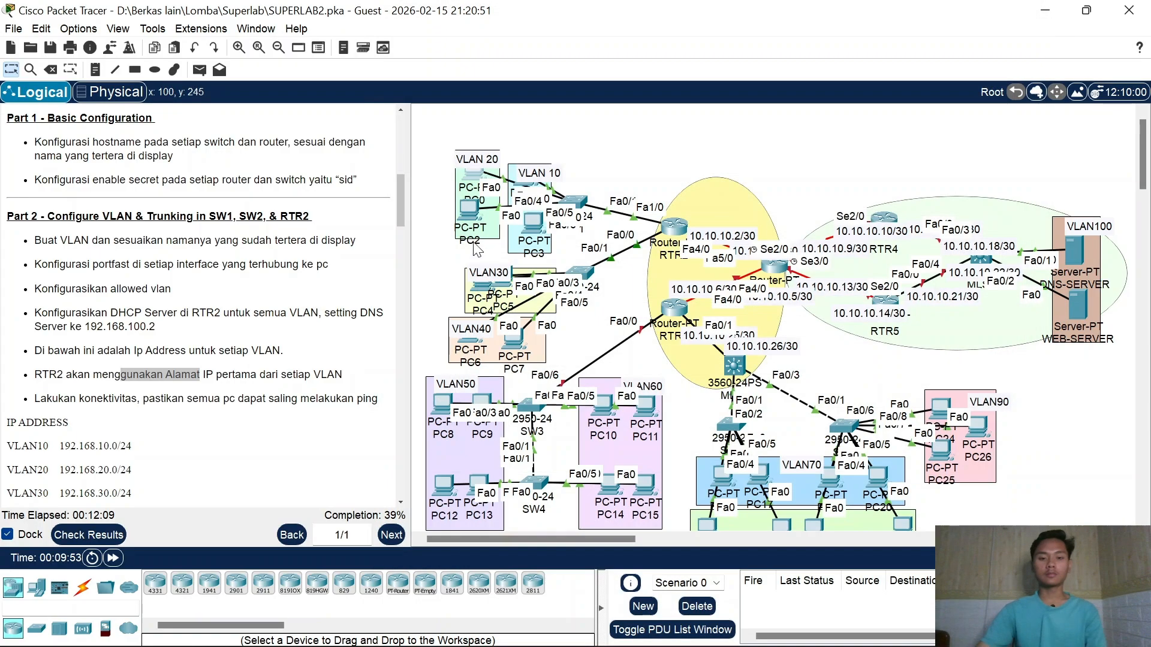
click(471, 207)
click(537, 176)
click(501, 214)
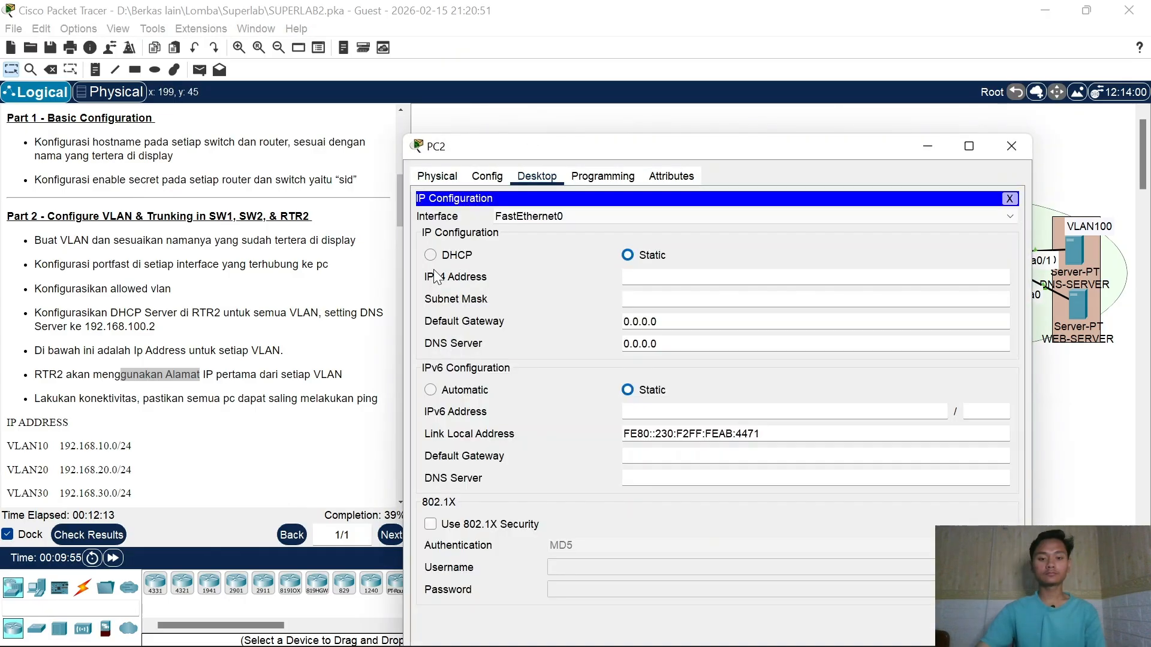
click(431, 255)
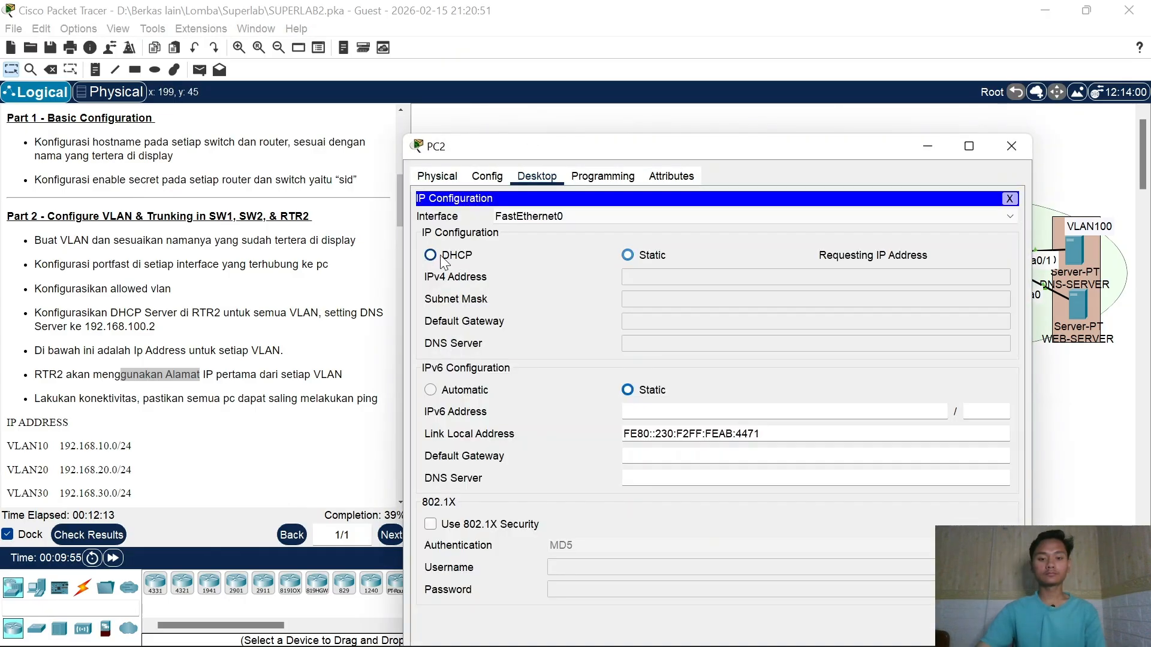
click(1011, 144)
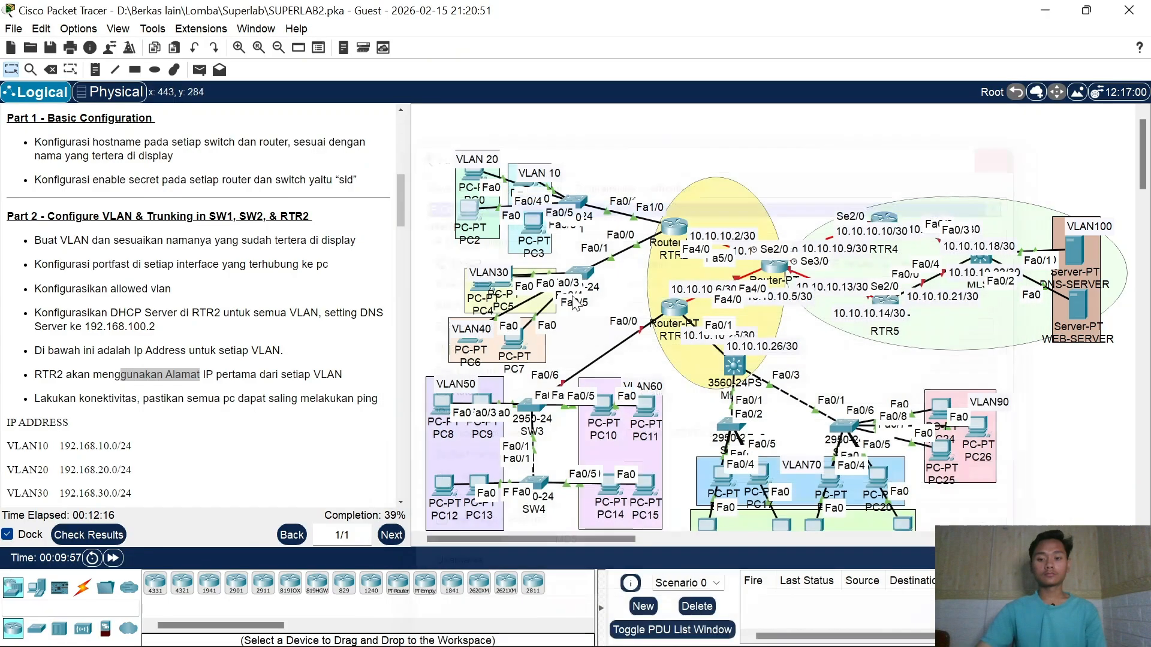
Step: Set PC5 and PC4 to obtain their IP addresses by DHCP
click(506, 285)
click(537, 52)
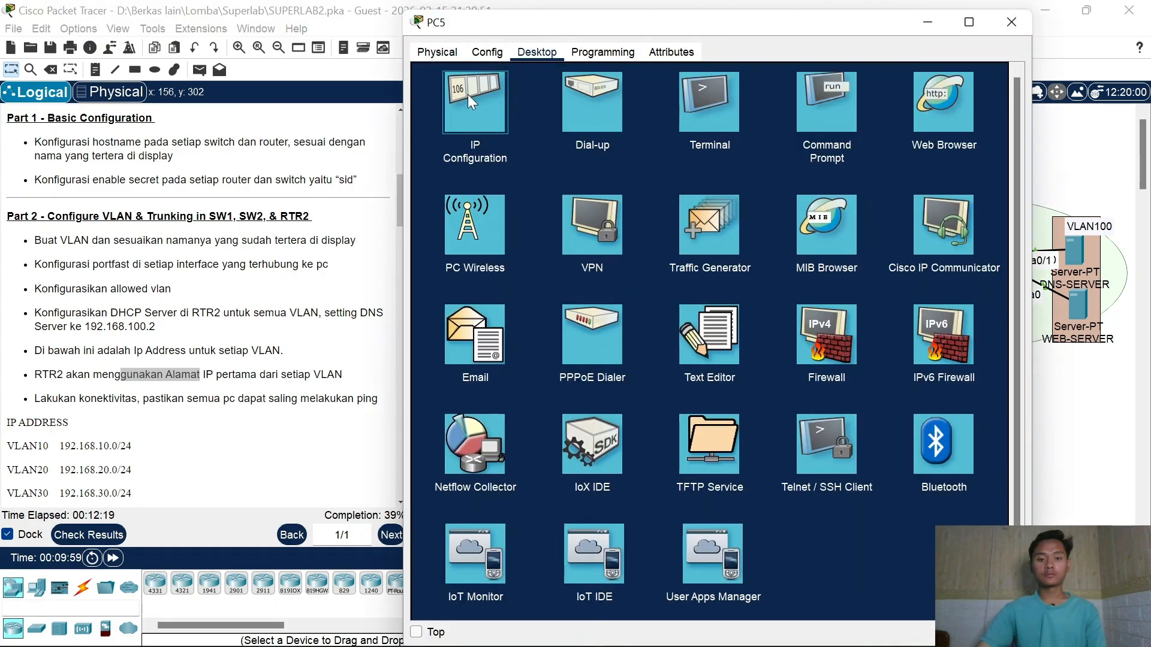
click(467, 94)
click(456, 130)
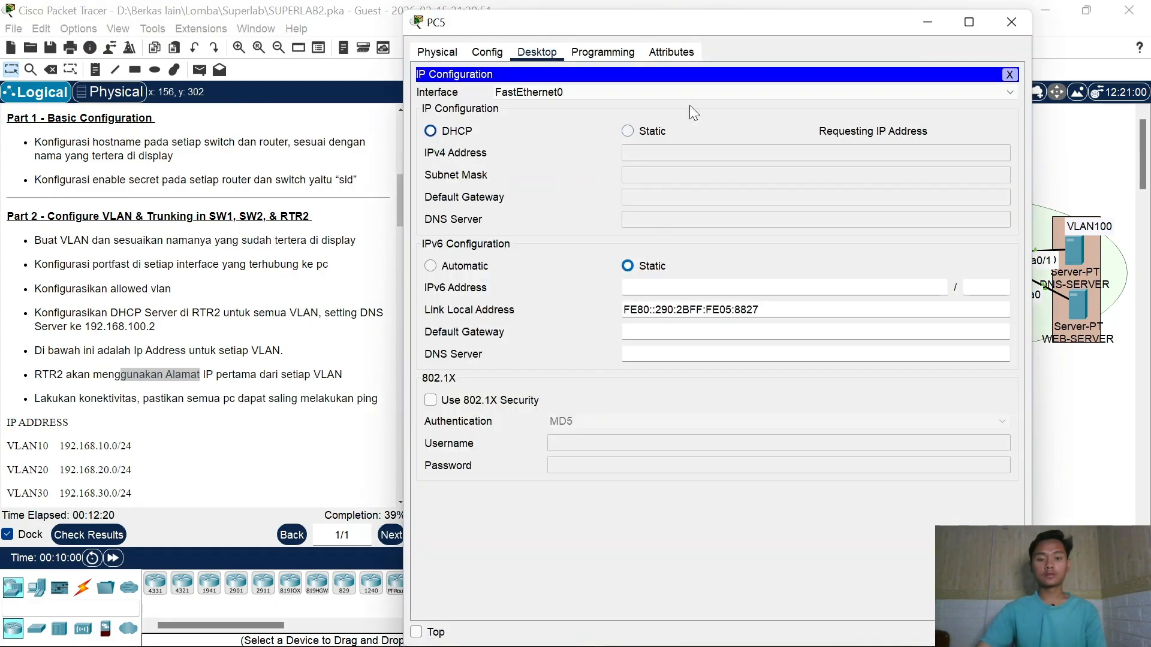
click(1001, 20)
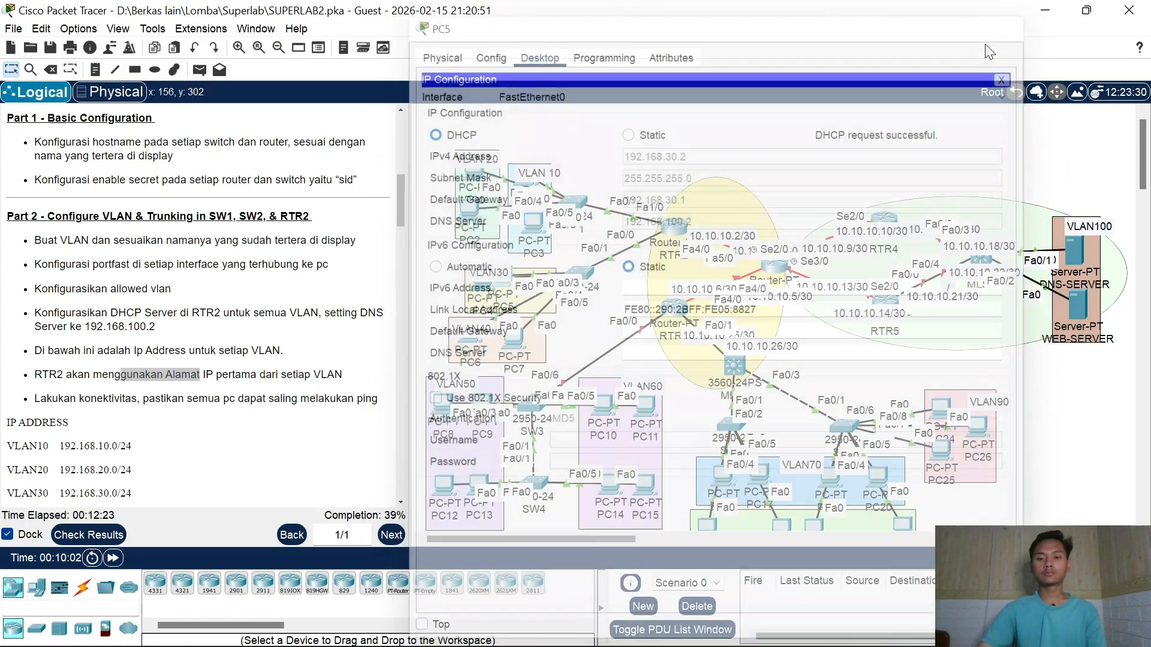
double_click(484, 288)
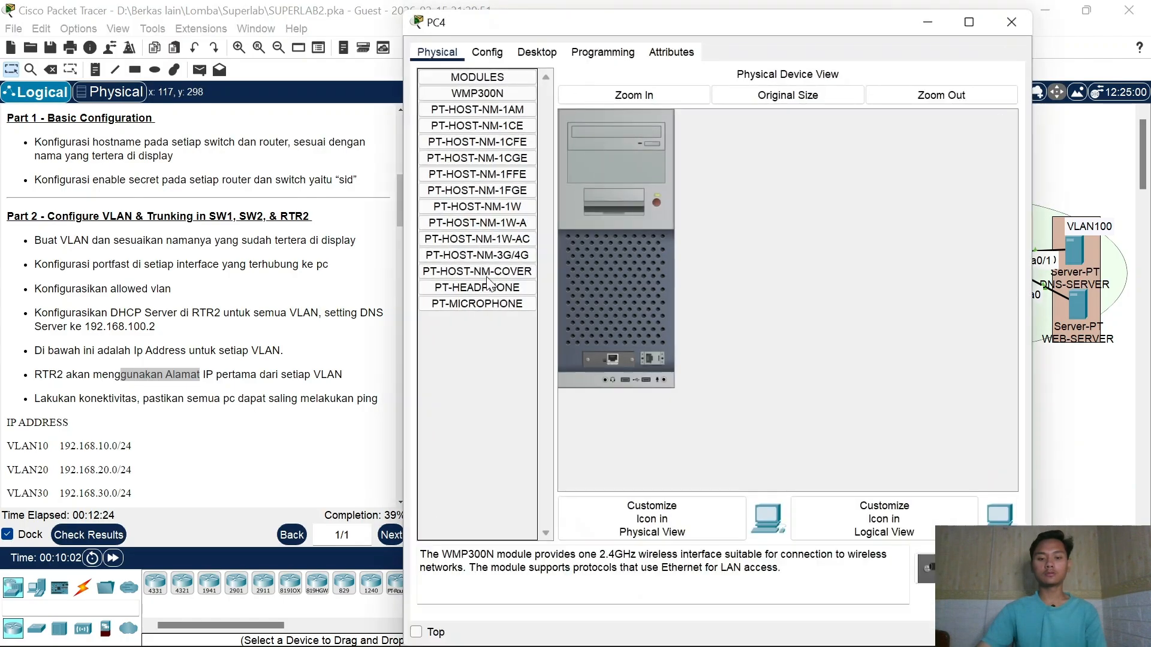
click(533, 54)
click(470, 121)
click(452, 134)
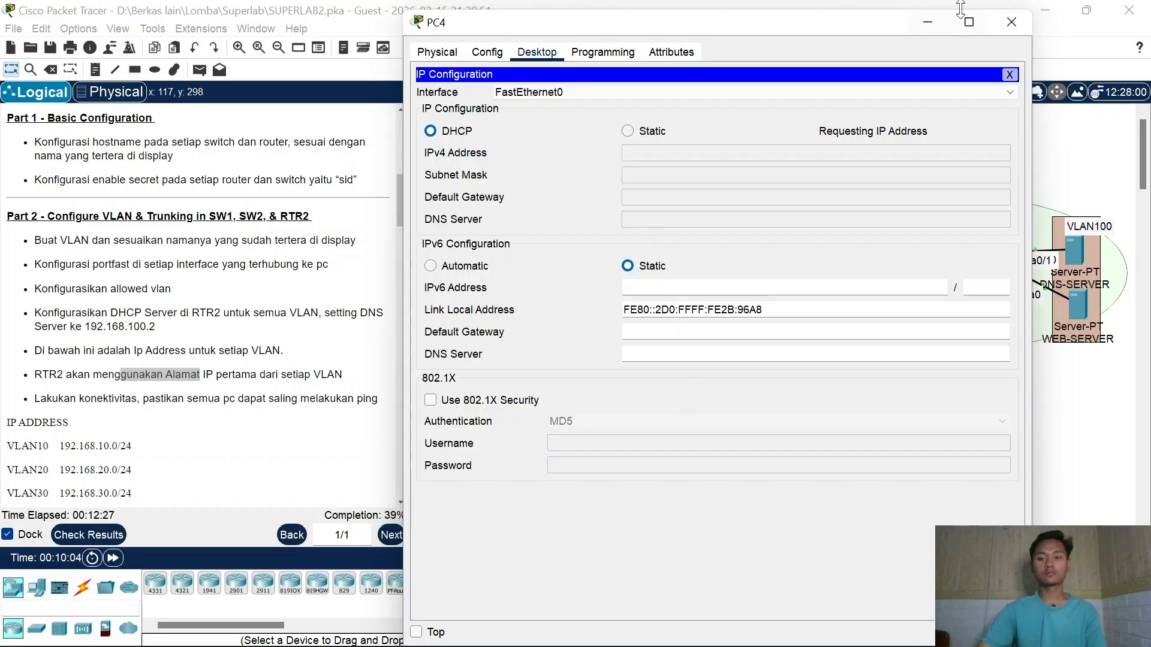
click(1002, 22)
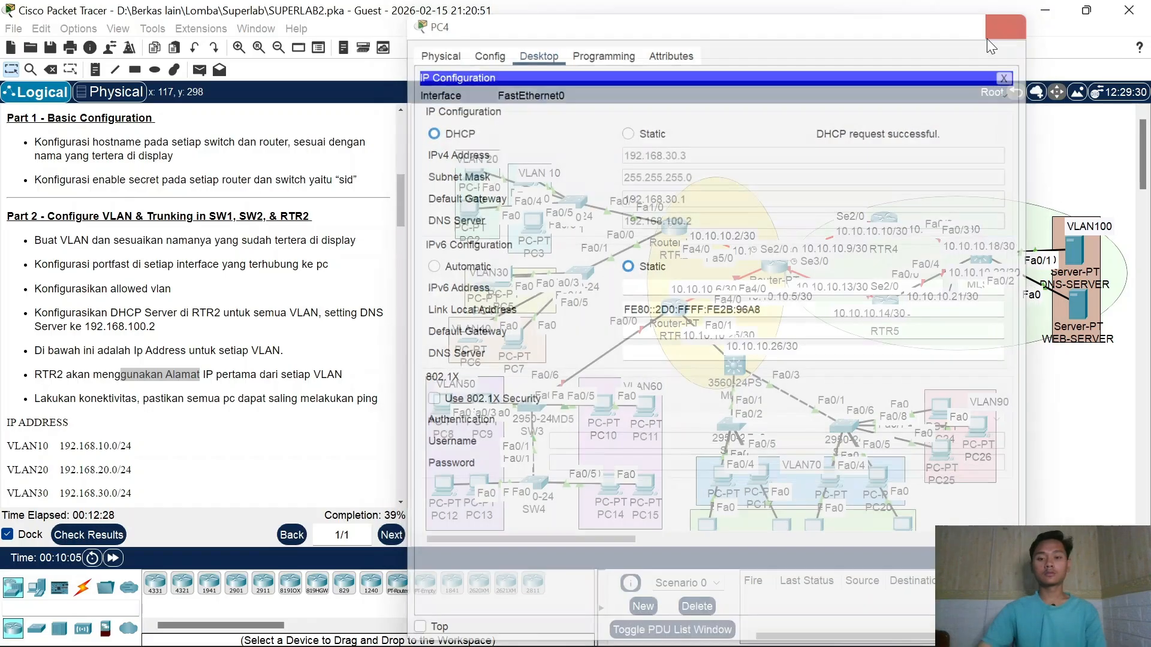
Step: Set PC7 and PC6 to obtain their IP addresses by DHCP
double_click(516, 342)
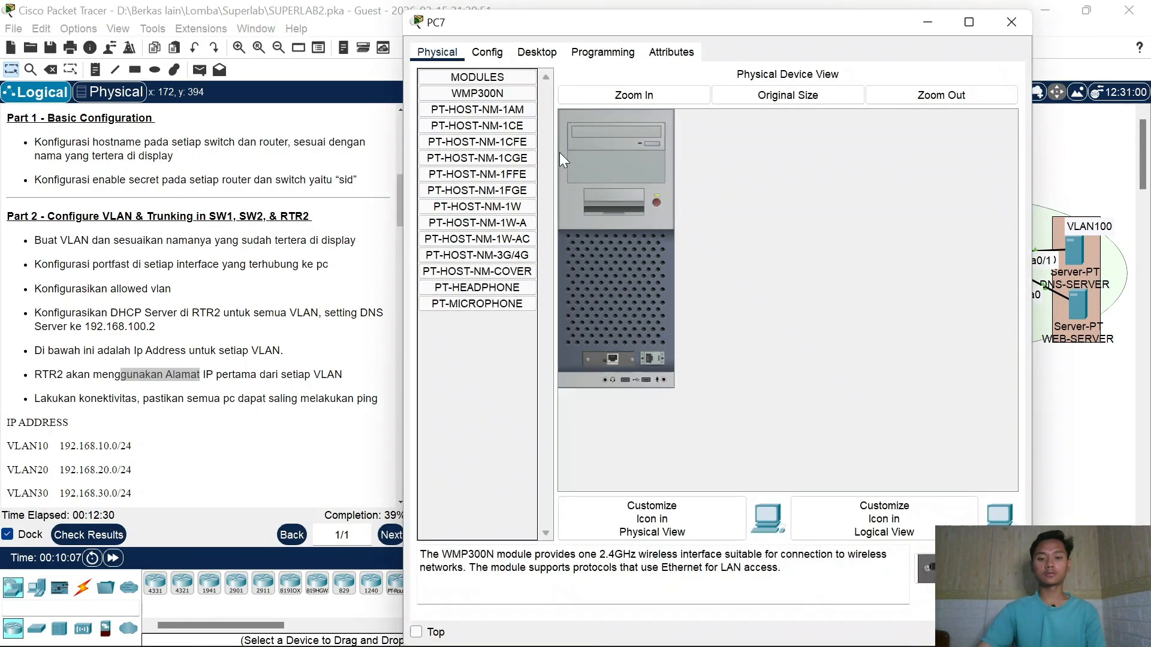
click(537, 52)
click(471, 123)
click(471, 127)
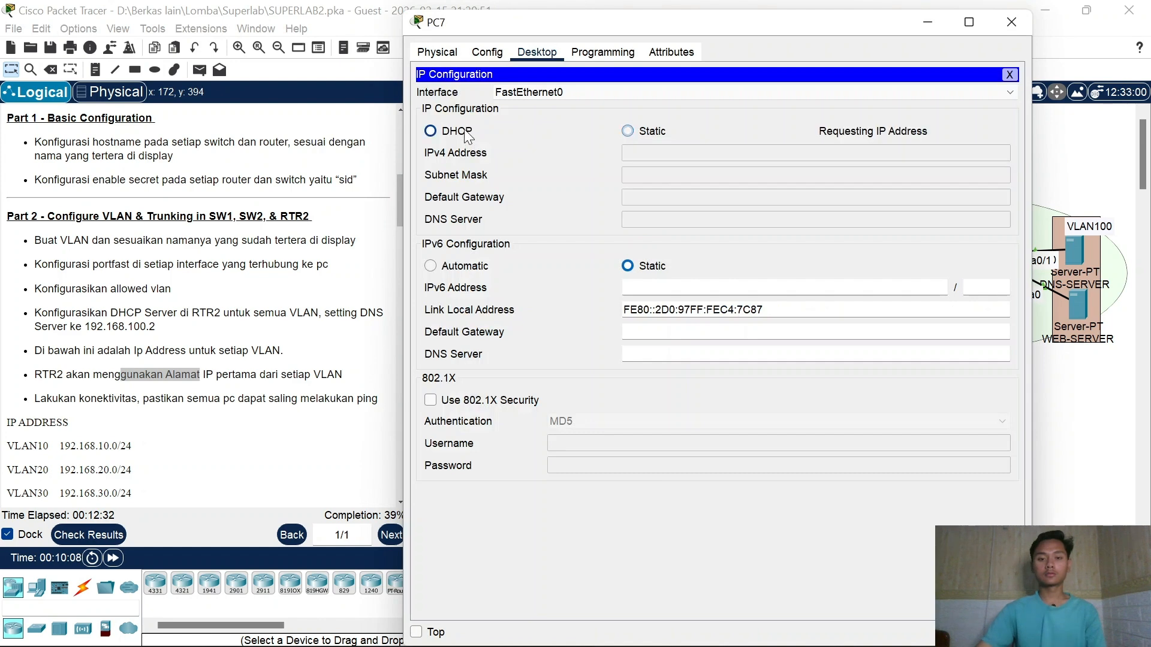
click(1012, 20)
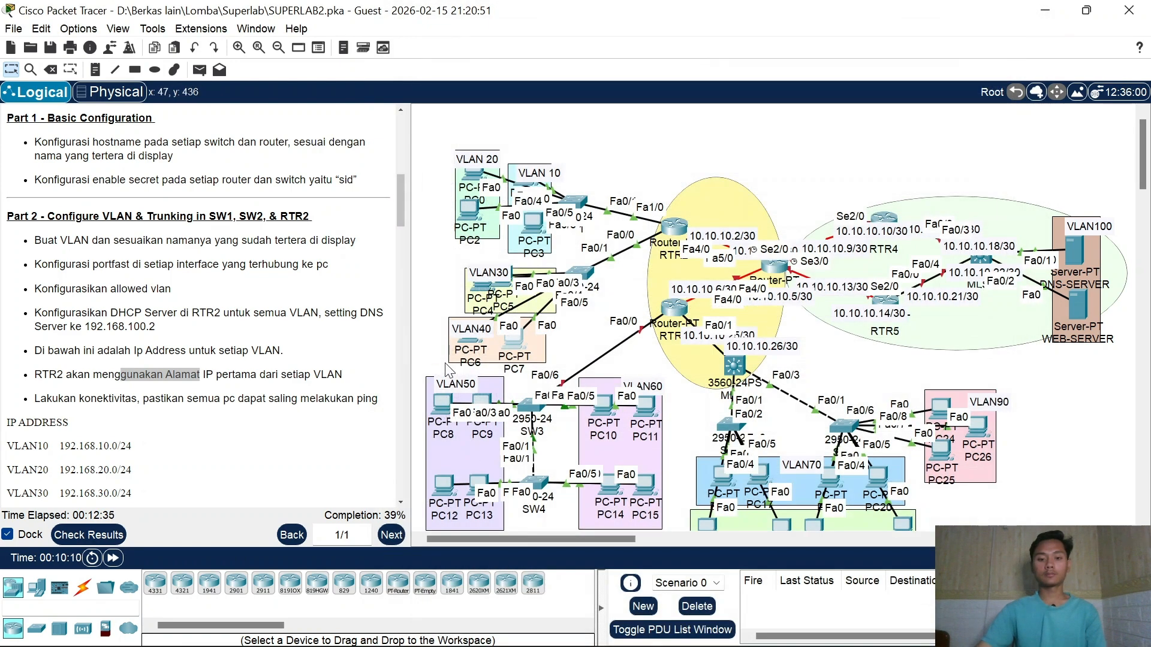
double_click(473, 333)
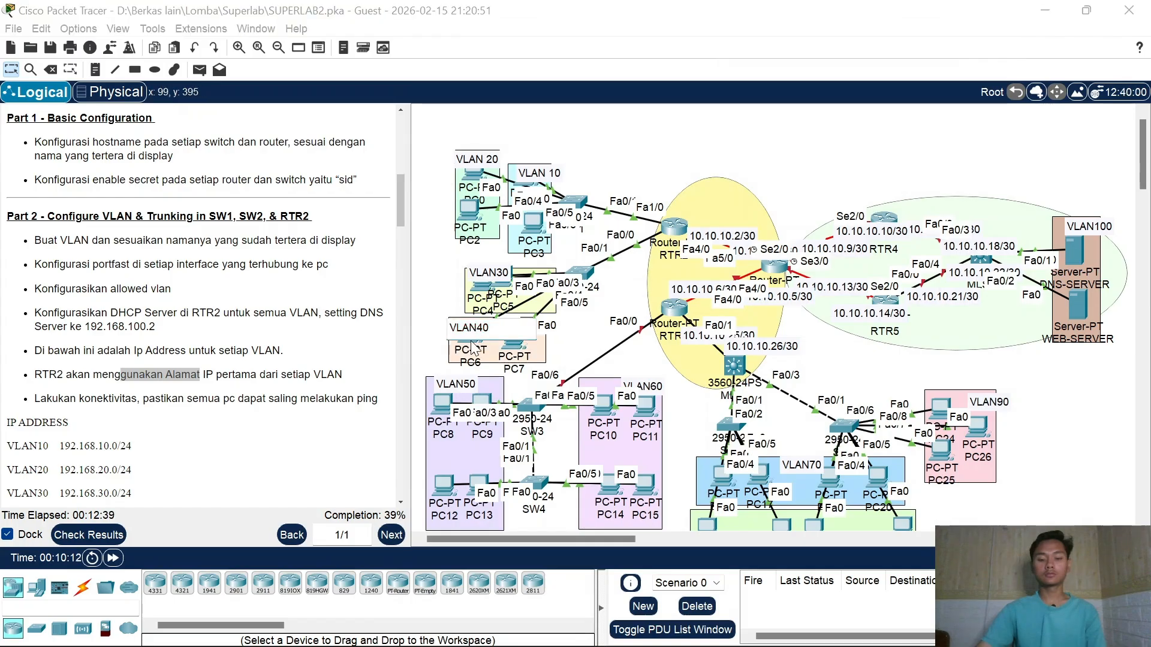
click(471, 343)
click(537, 52)
click(470, 101)
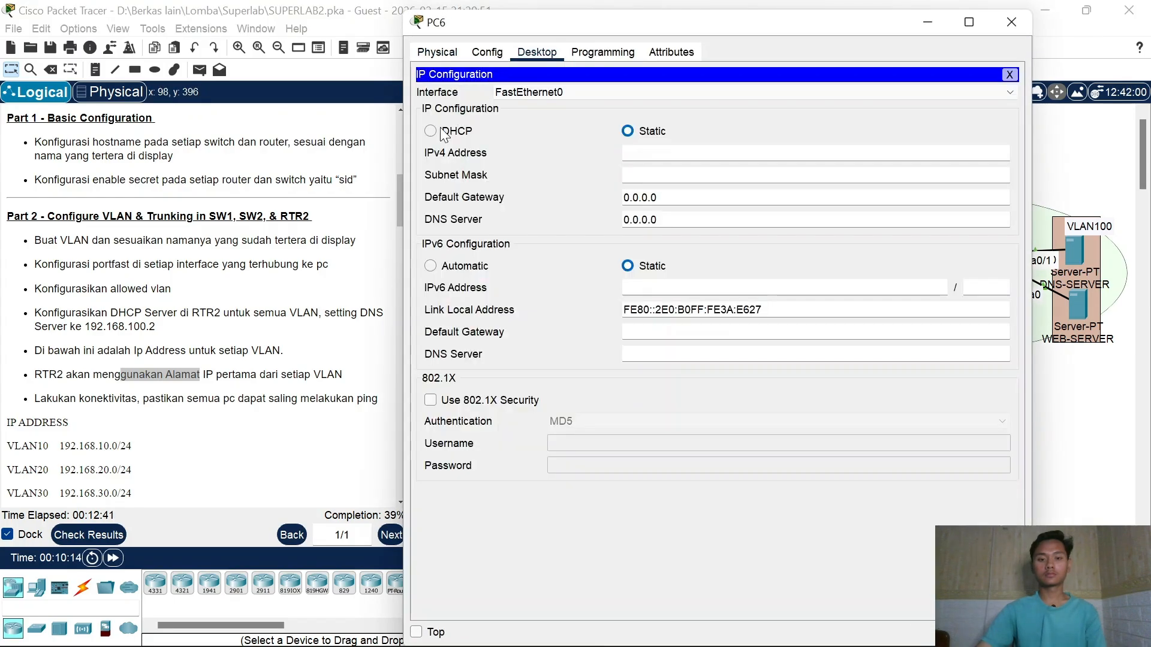
click(430, 130)
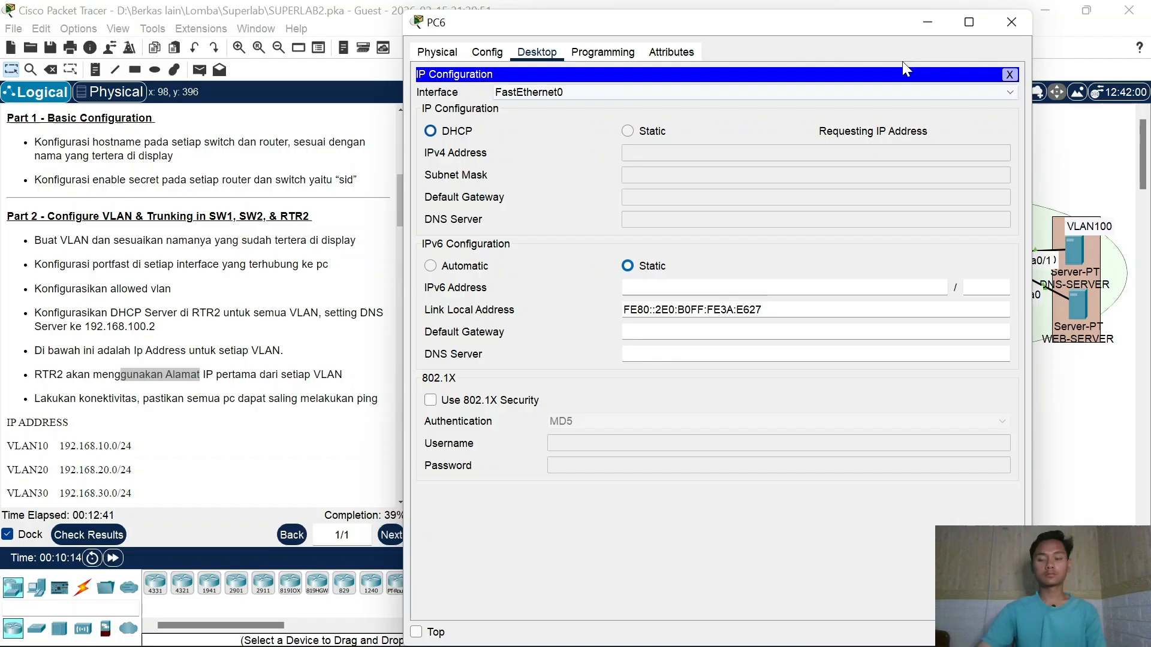
click(1011, 24)
mouse_move(748, 645)
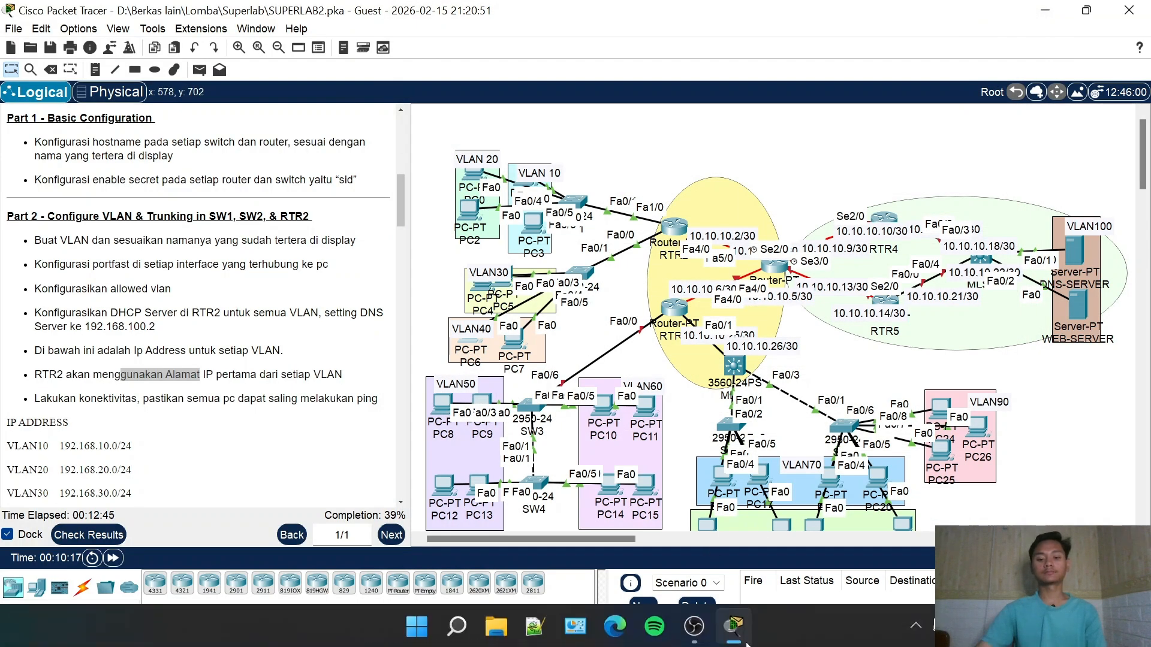
scroll(157, 237, down, 1)
drag(28, 180, 70, 180)
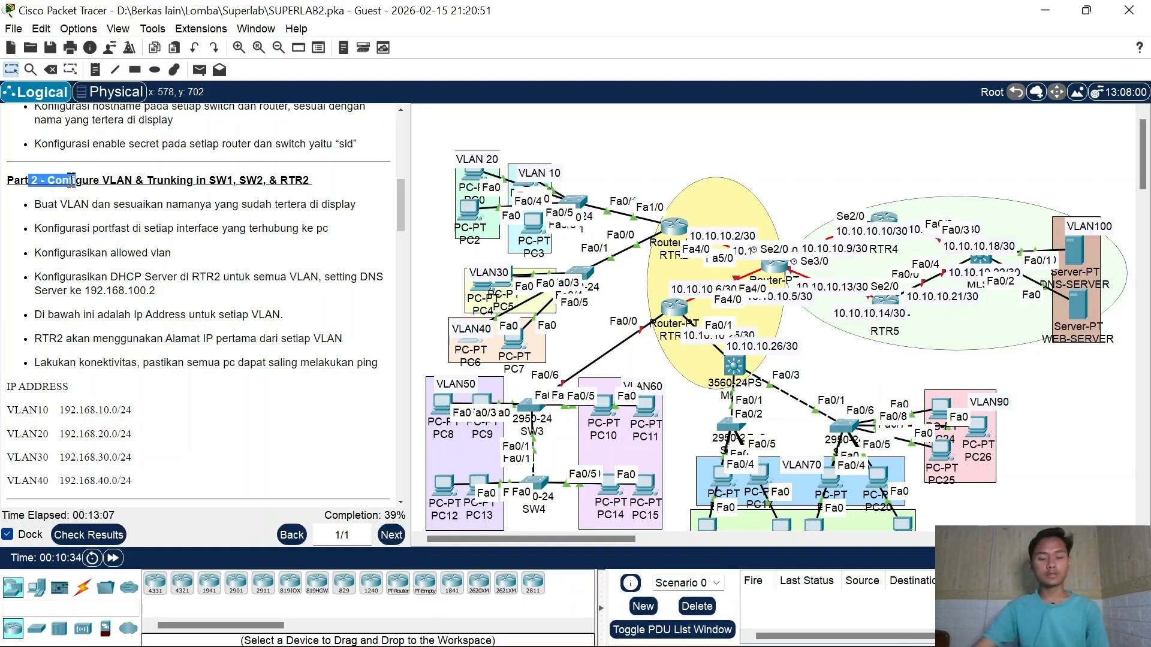
scroll(84, 284, down, 5)
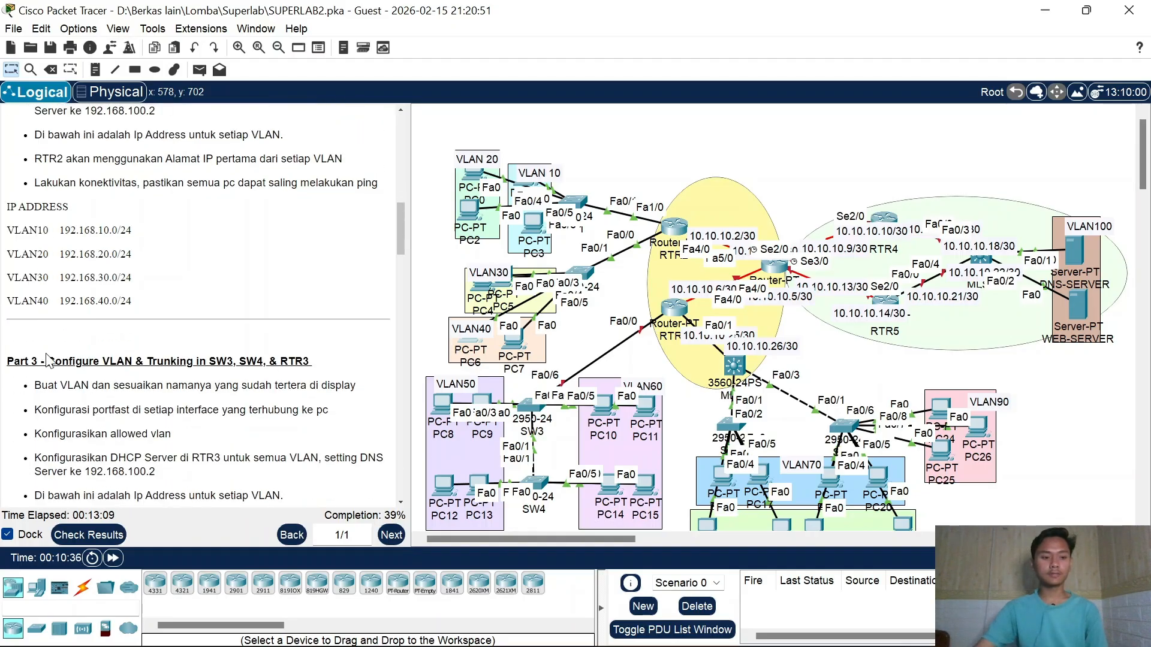
drag(14, 360, 93, 361)
click(155, 374)
double_click(220, 362)
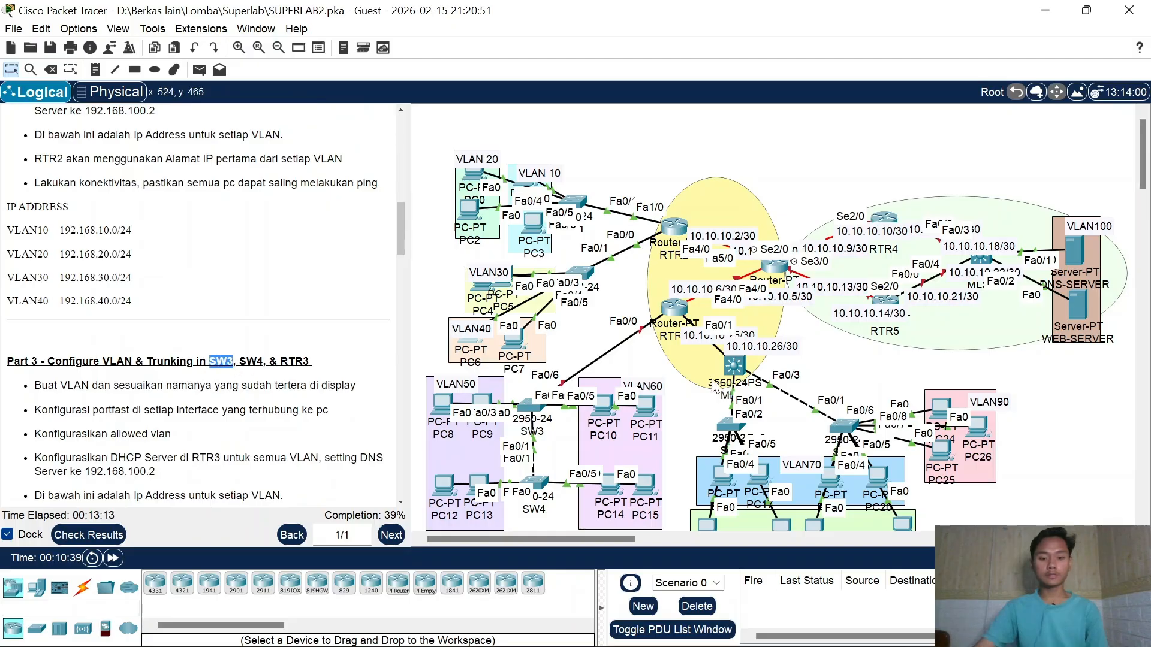
scroll(711, 383, down, 3)
click(673, 246)
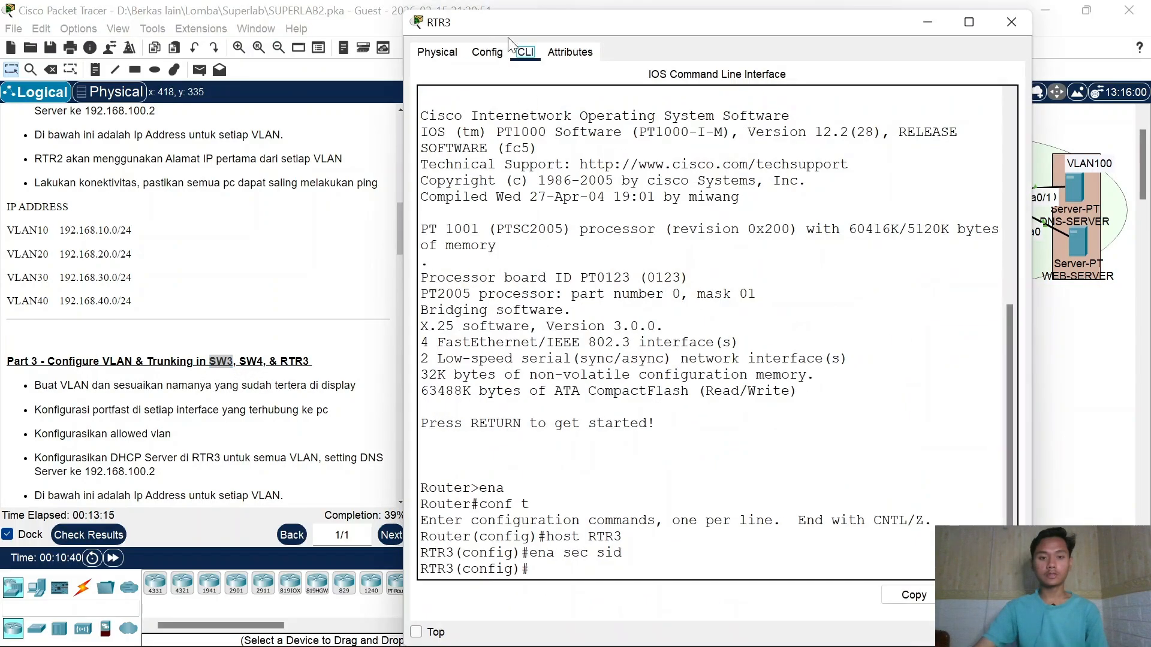
click(1012, 21)
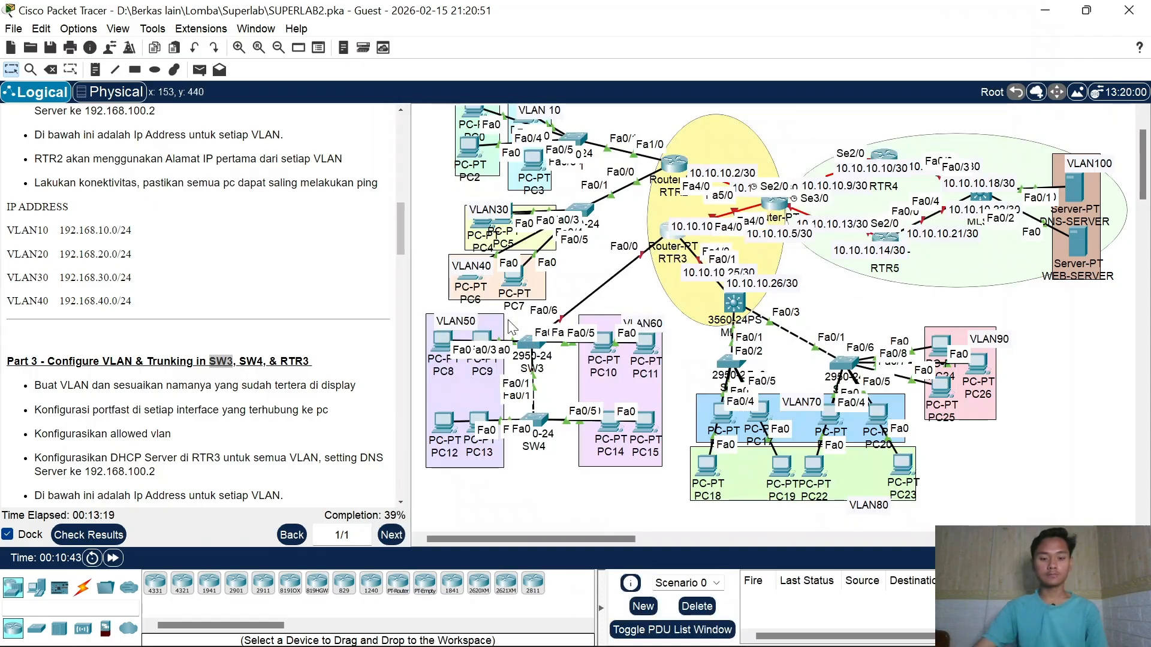
Step: On SW4's command line, create VLAN 50 and name it VLAN50
click(536, 420)
key(Return)
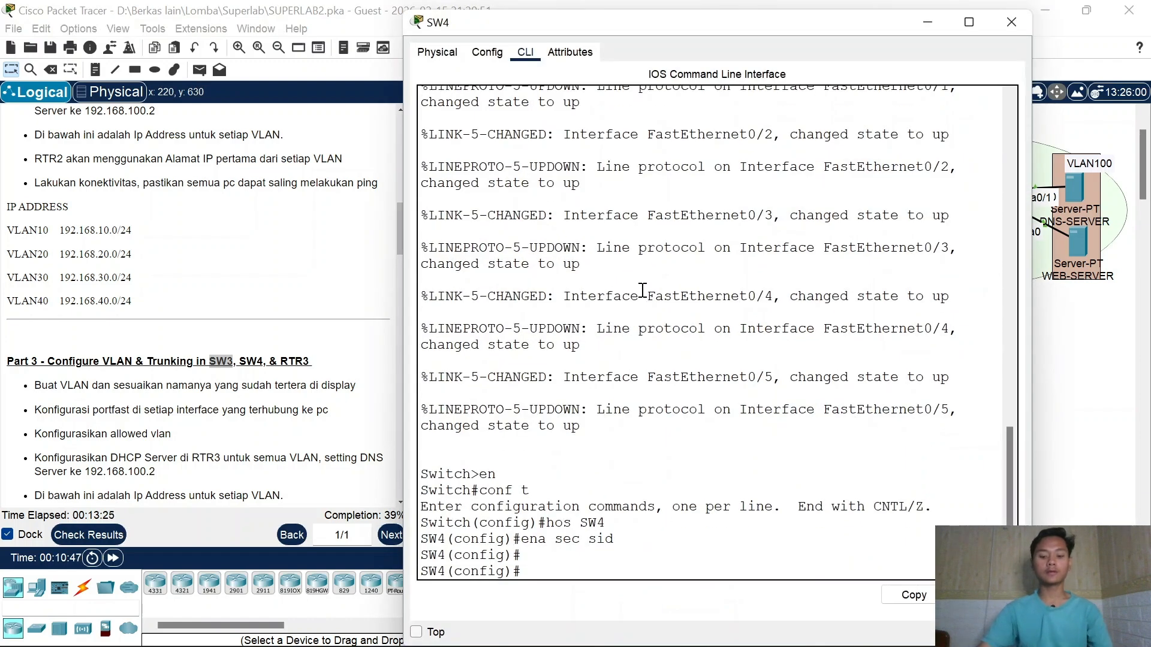
text(vl 5)
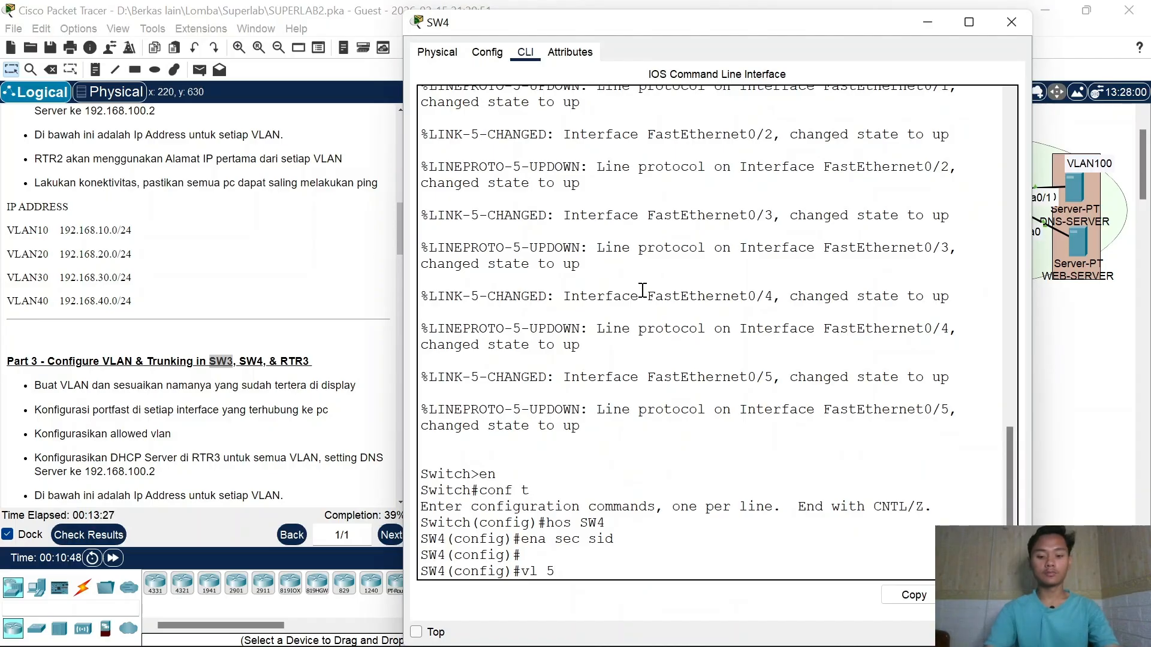
text(0)
key(Return)
text(name)
key(Tab)
text(v)
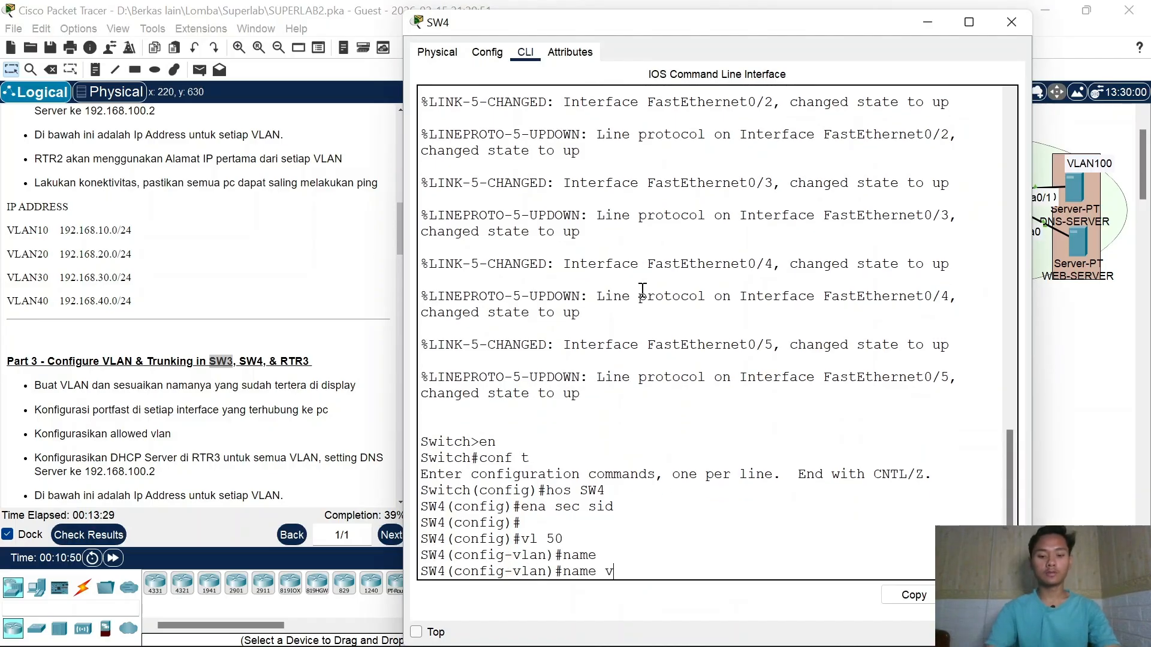
text(LAN50)
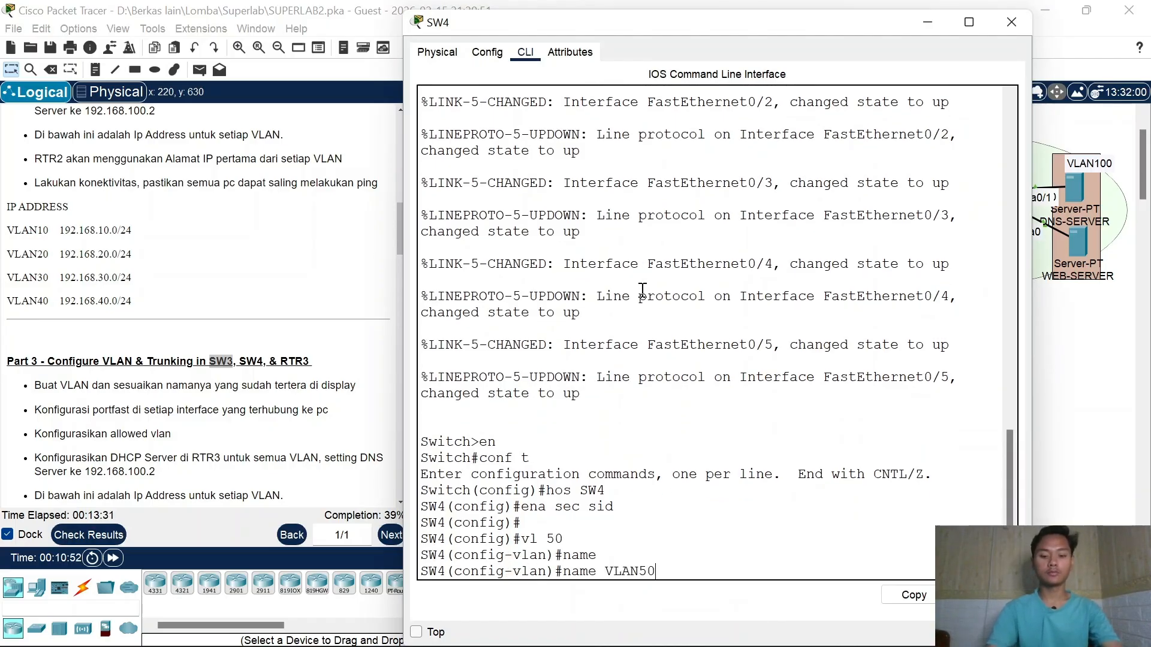
key(Return)
Step: Create VLAN 60 named VLAN60, then exit VLAN configuration
key(Up)
key(Up)
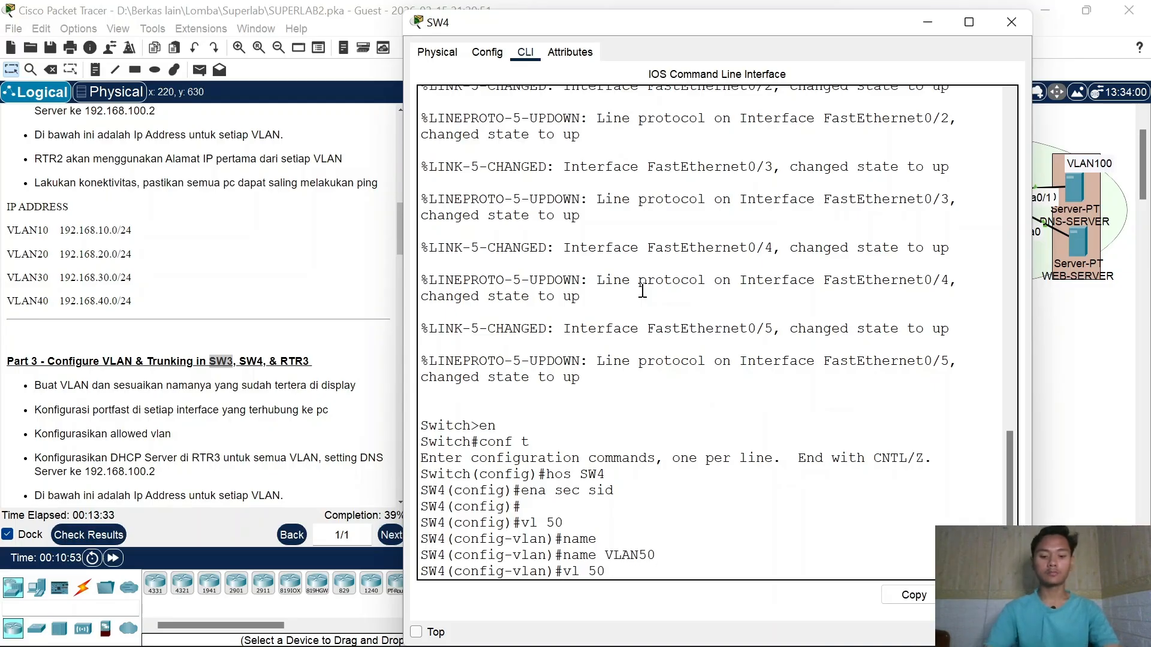
key(BackSpace)
key(BackSpace)
text(60)
key(Return)
key(Up)
key(Up)
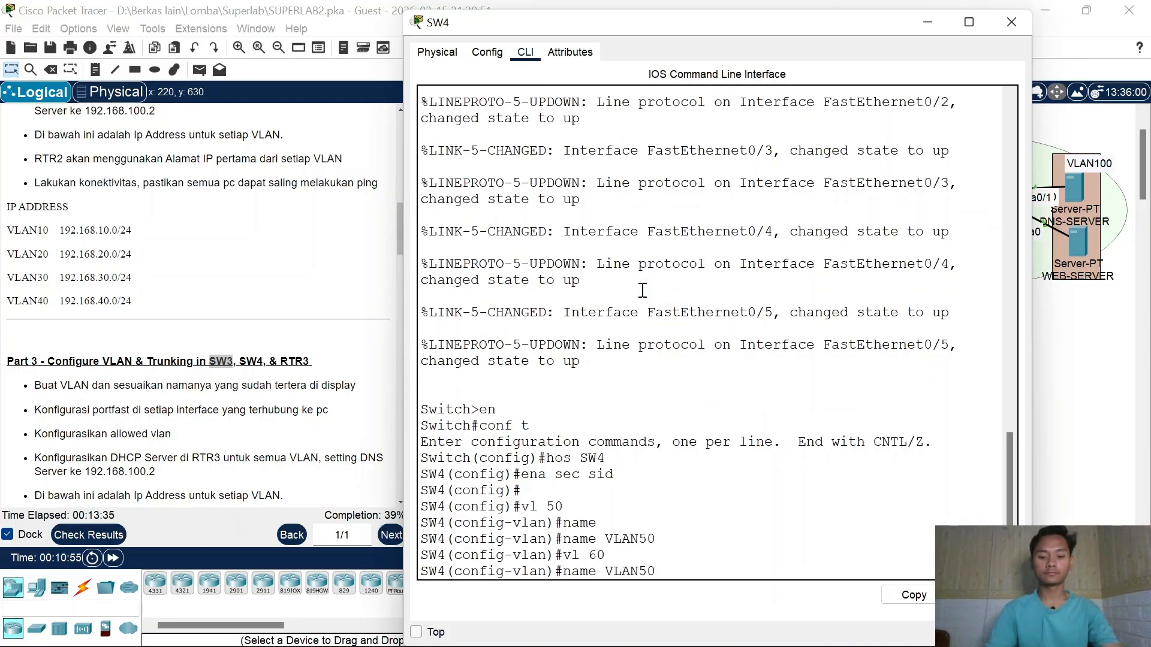
key(BackSpace)
key(BackSpace)
text(60)
key(Return)
text(EX)
key(Return)
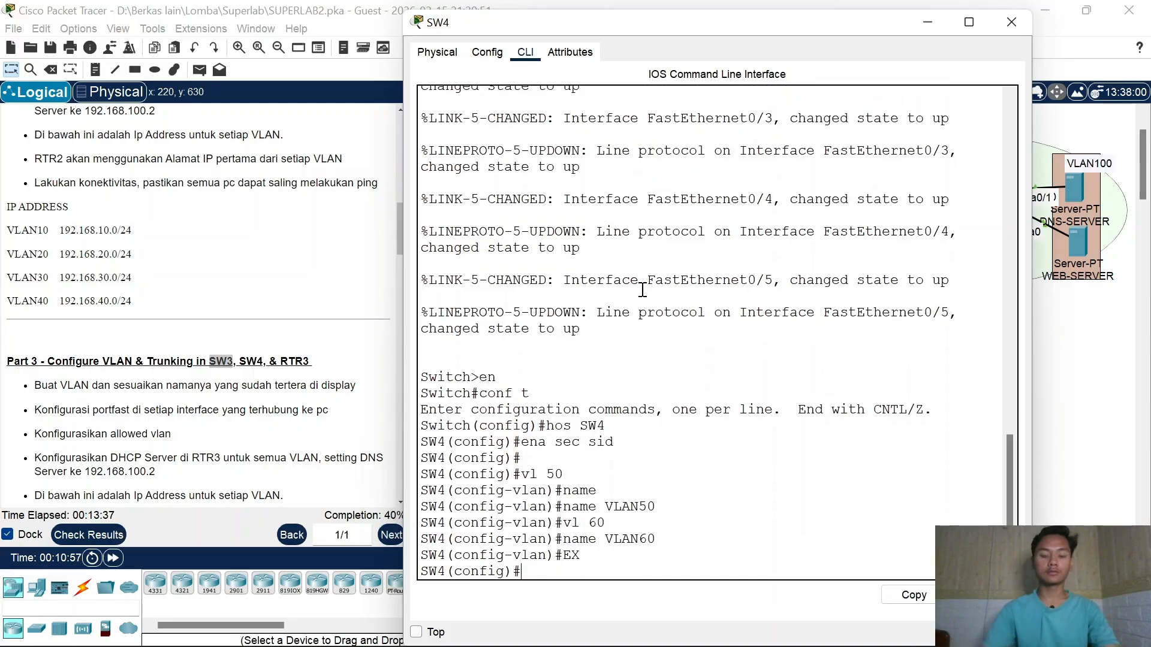
Step: Hide SW4's window and nudge PC13 up and PC14 down in the topology
click(923, 25)
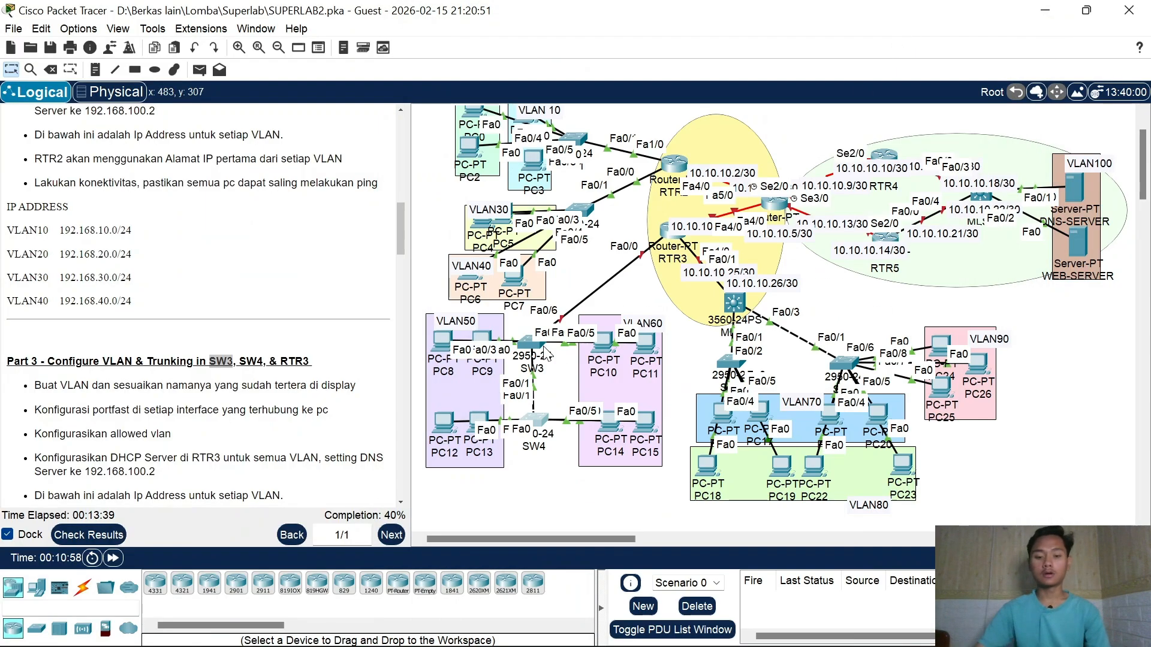
drag(474, 421, 447, 429)
mouse_move(603, 424)
mouse_down()
mouse_move(579, 455)
mouse_move(593, 437)
mouse_up()
Step: On SW4, make ports Fa0/2-3 access ports in VLAN 50 with portfast
click(534, 431)
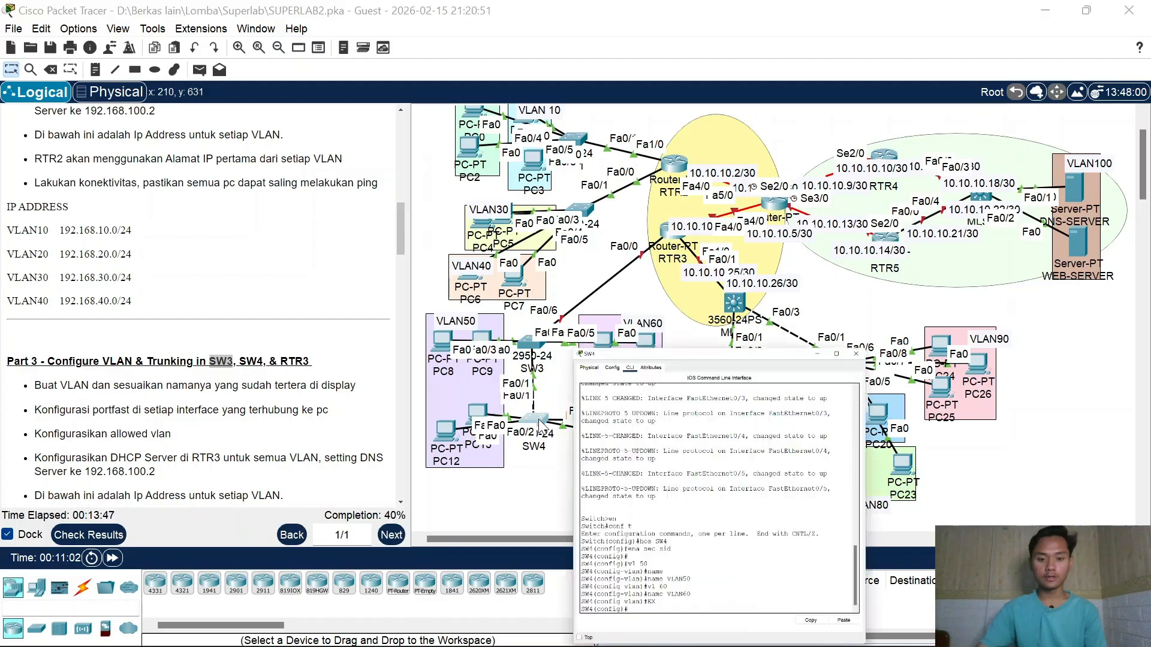
text(t r a)
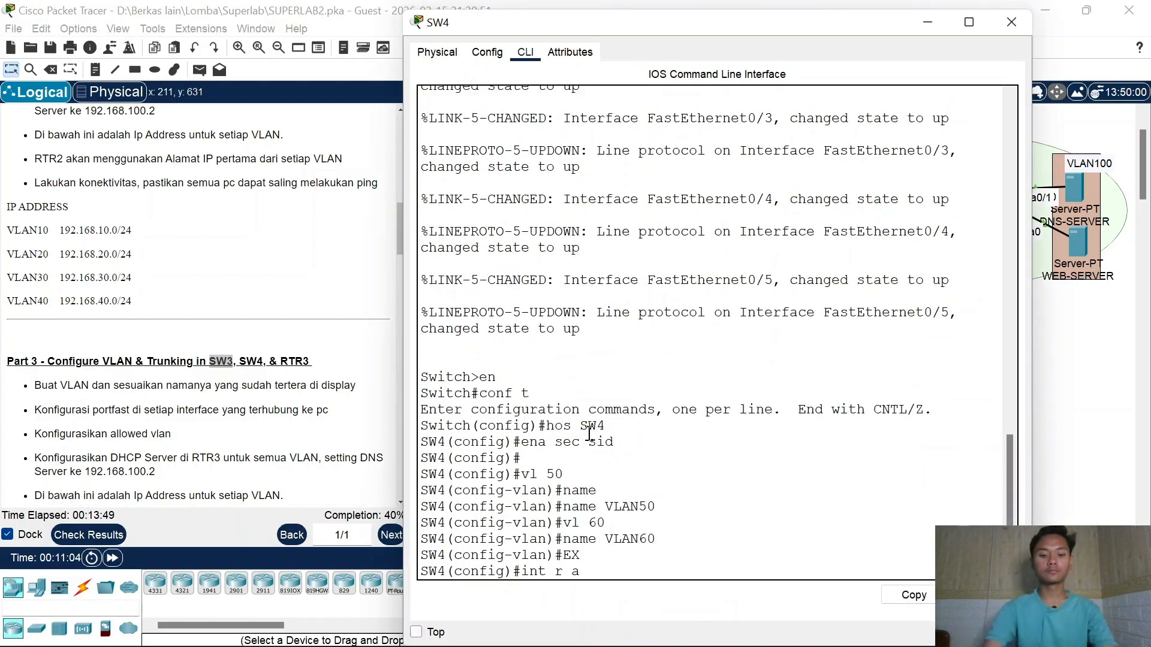
text( fa)
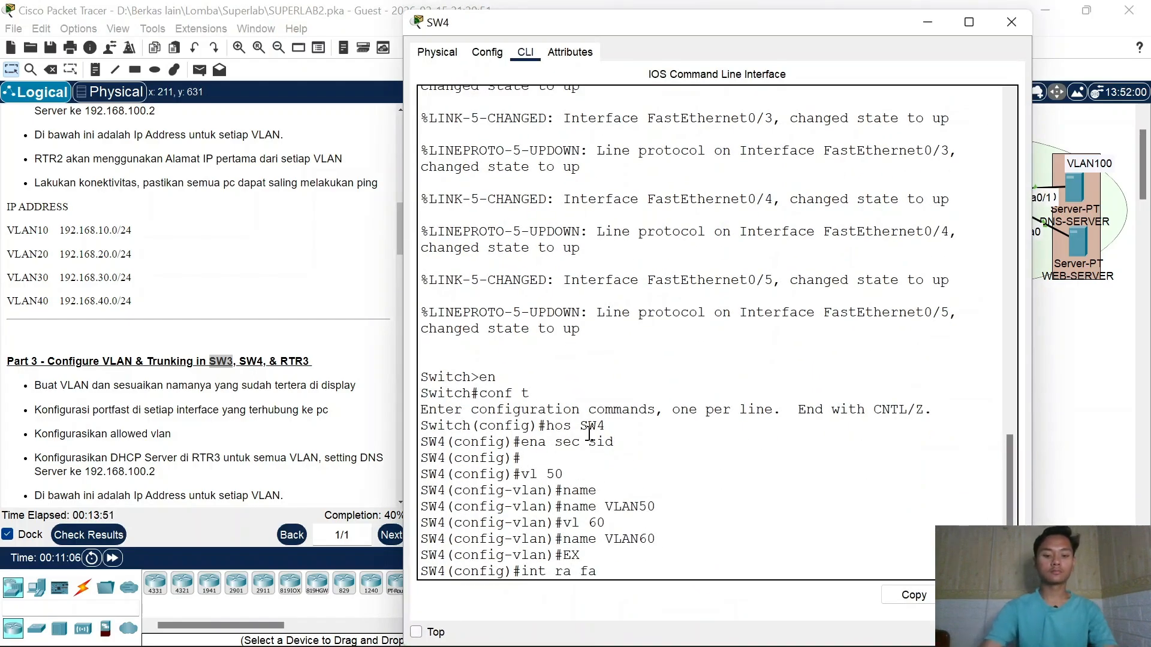
text(0/2-3)
key(Return)
text(sw mo ac)
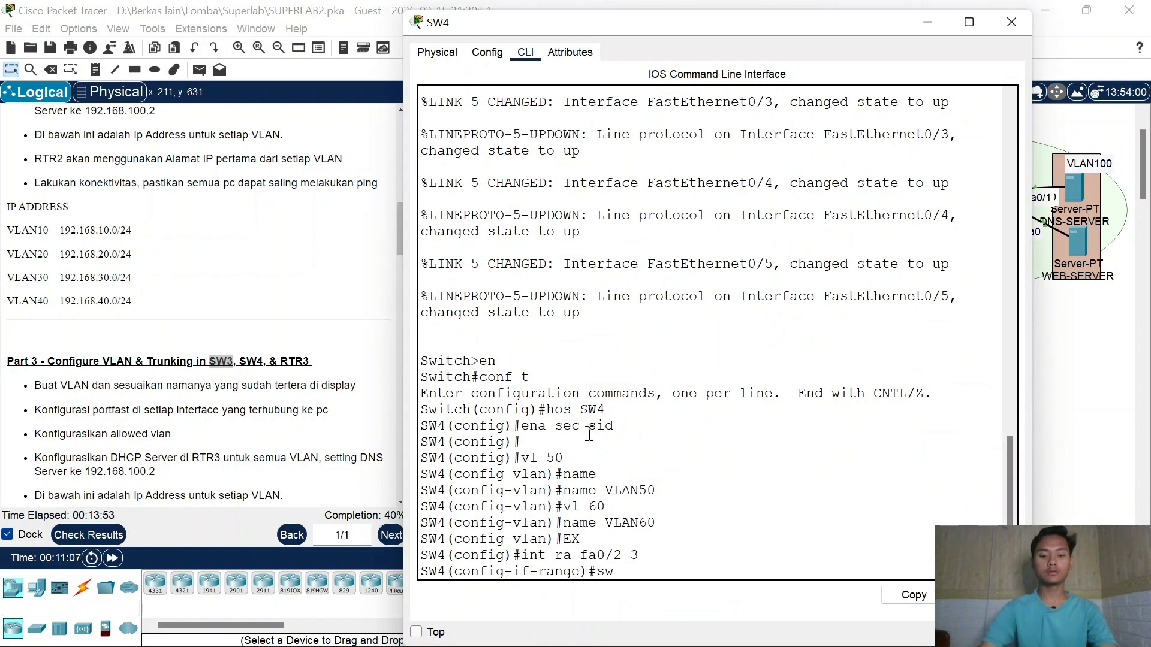
key(Return)
text(swa c vl)
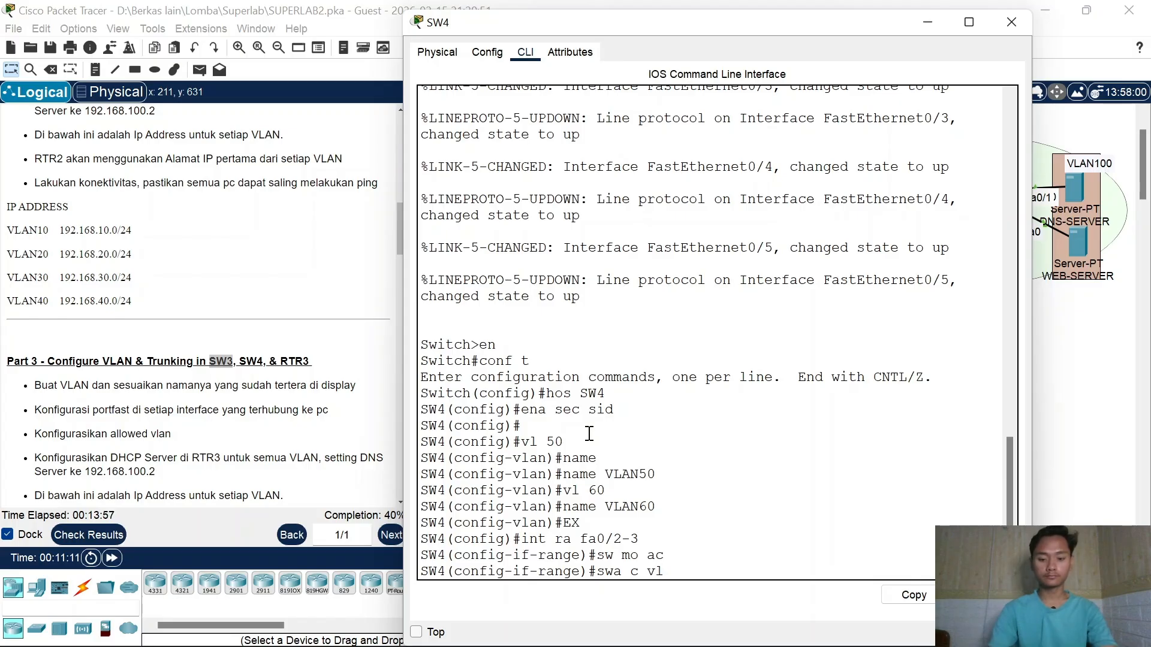
key(Left)
key(BackSpace)
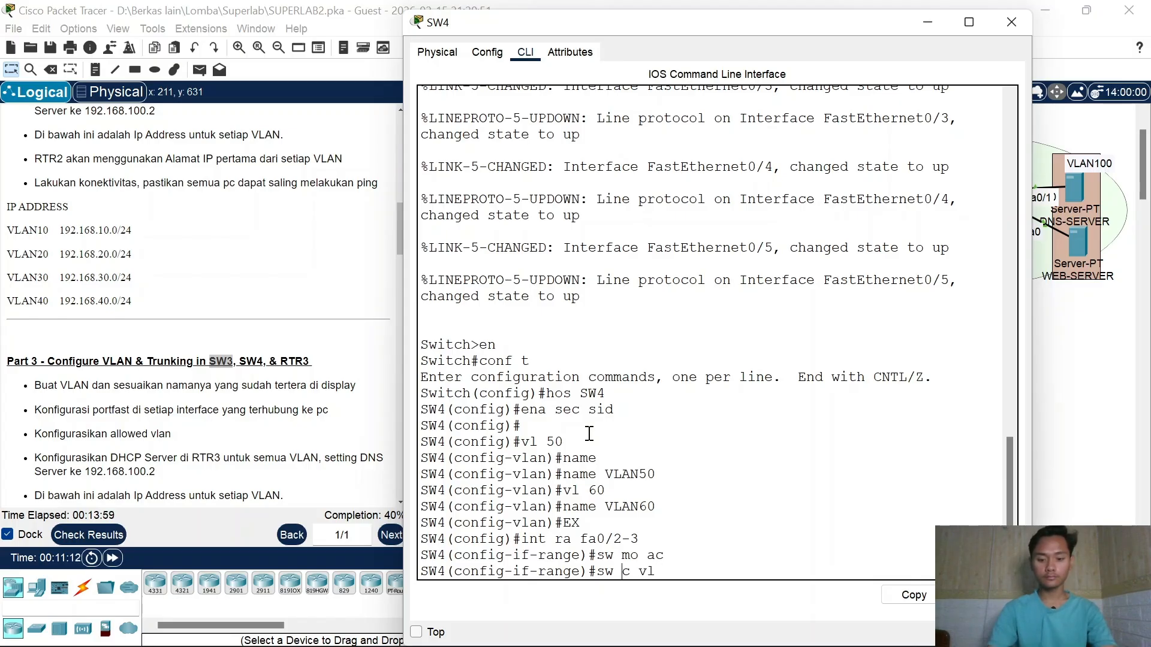
text(A)
key(BackSpace)
text(a)
key(Return)
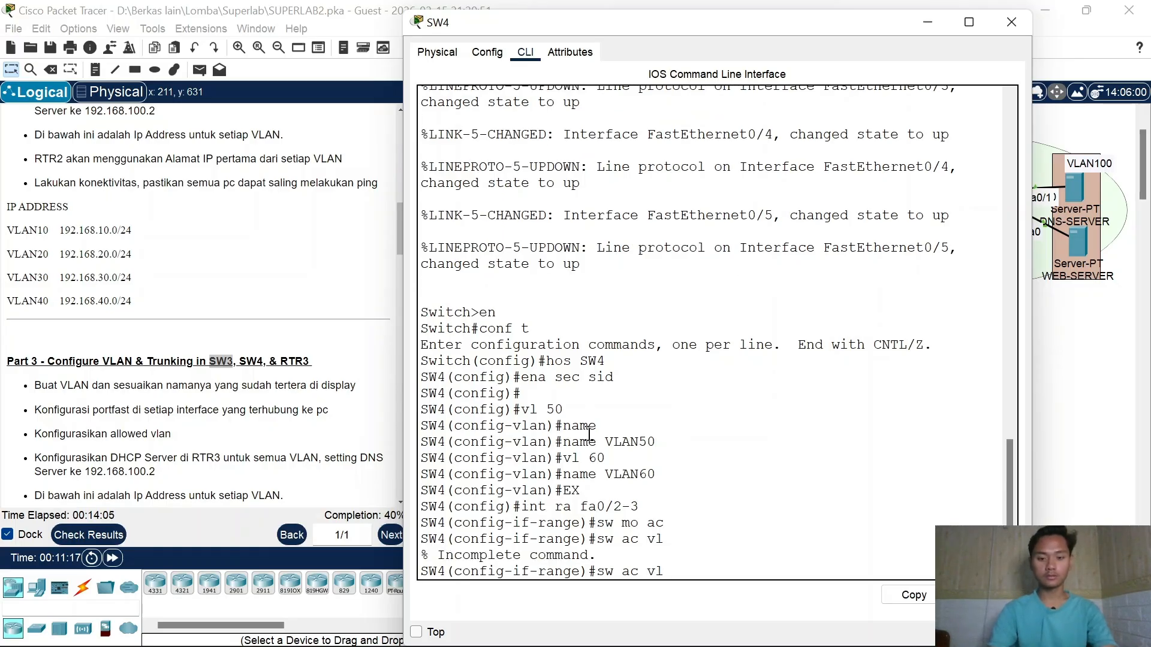
text(50)
key(Return)
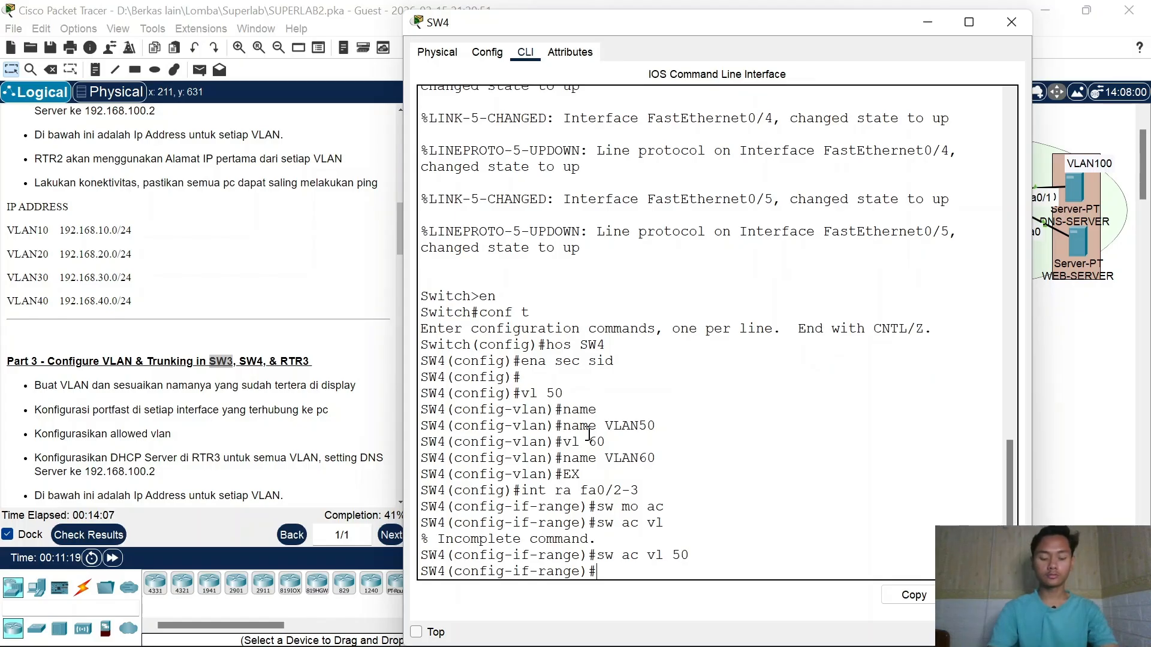
text(spq)
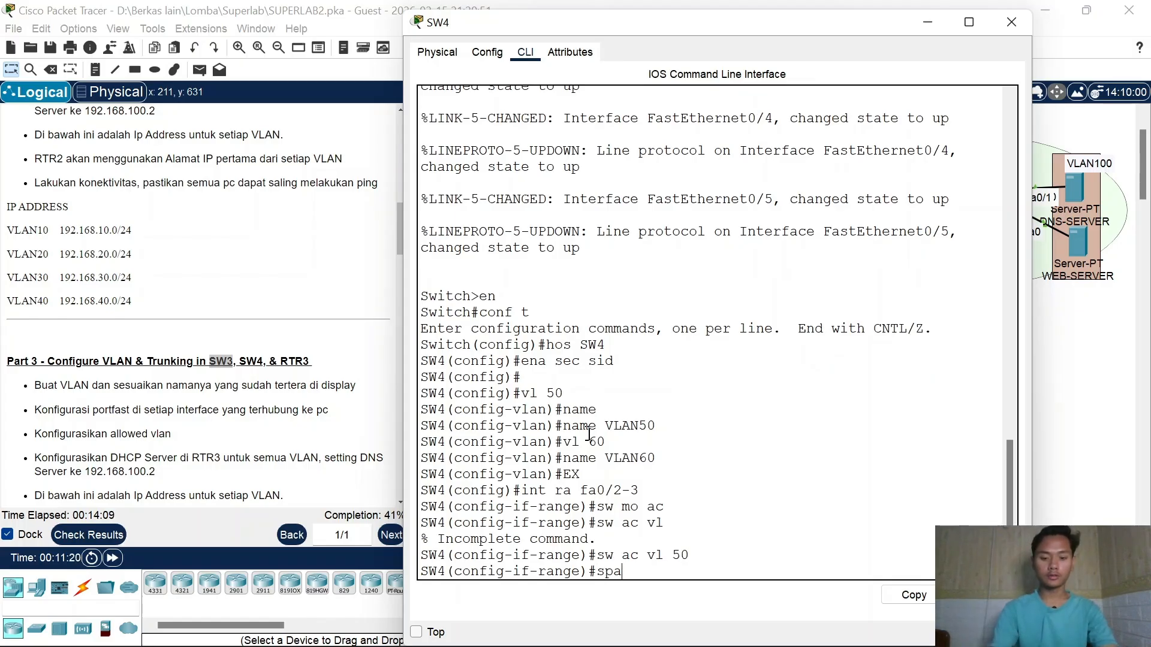
text( po)
key(Return)
Step: Make ports Fa0/4-5 access ports in VLAN 60 with portfast, then exit
key(Up)
key(Up)
key(Up)
key(Up)
key(Up)
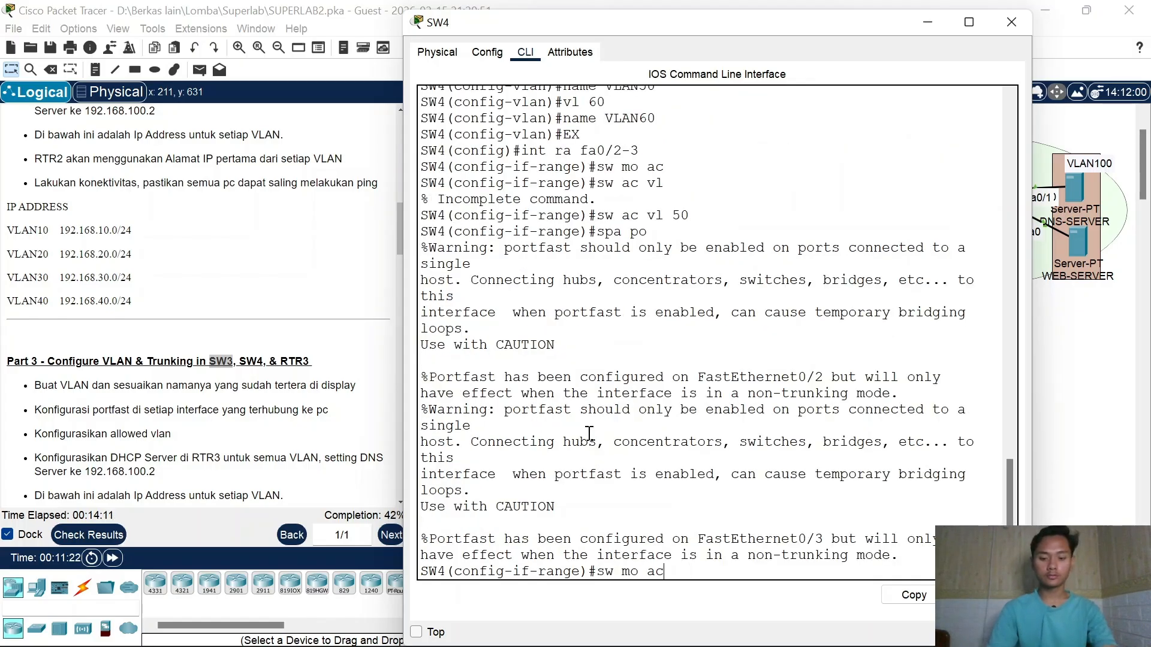
key(BackSpace)
text(5)
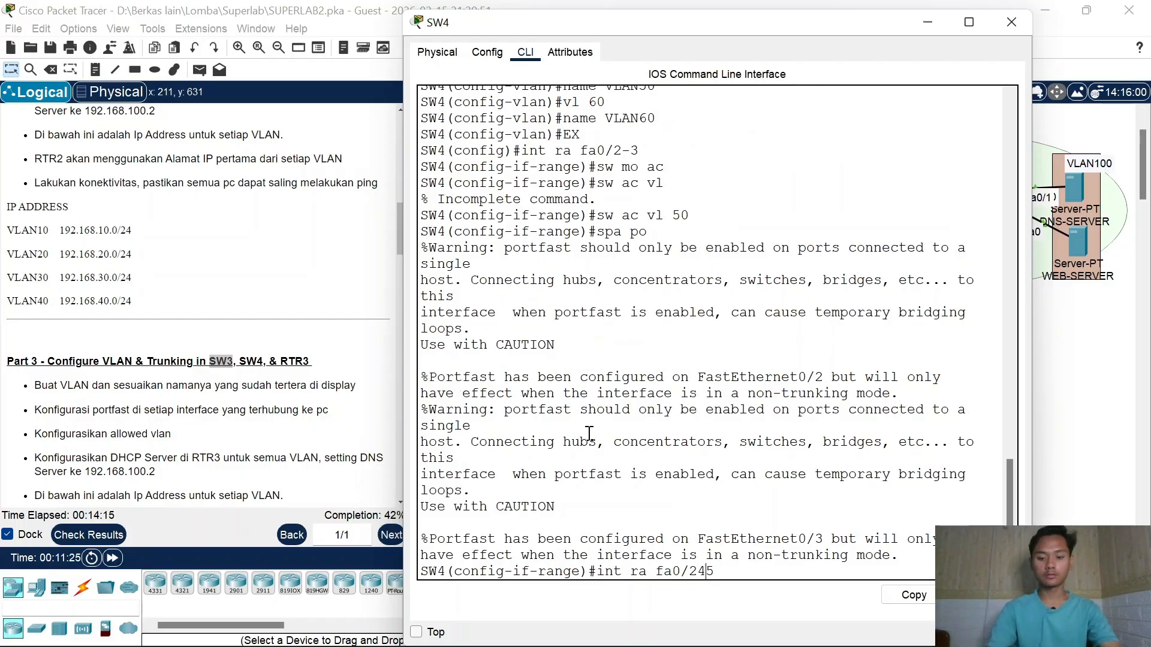
key(BackSpace)
key(BackSpace)
text(4)
key(Print)
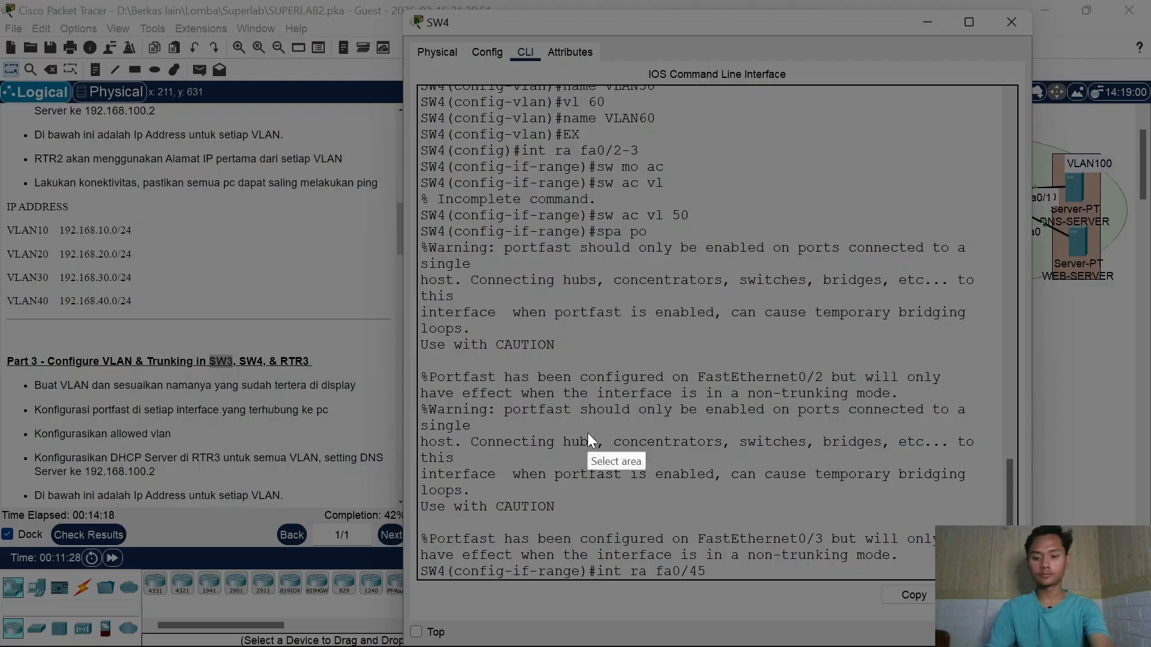
key(Escape)
text(-)
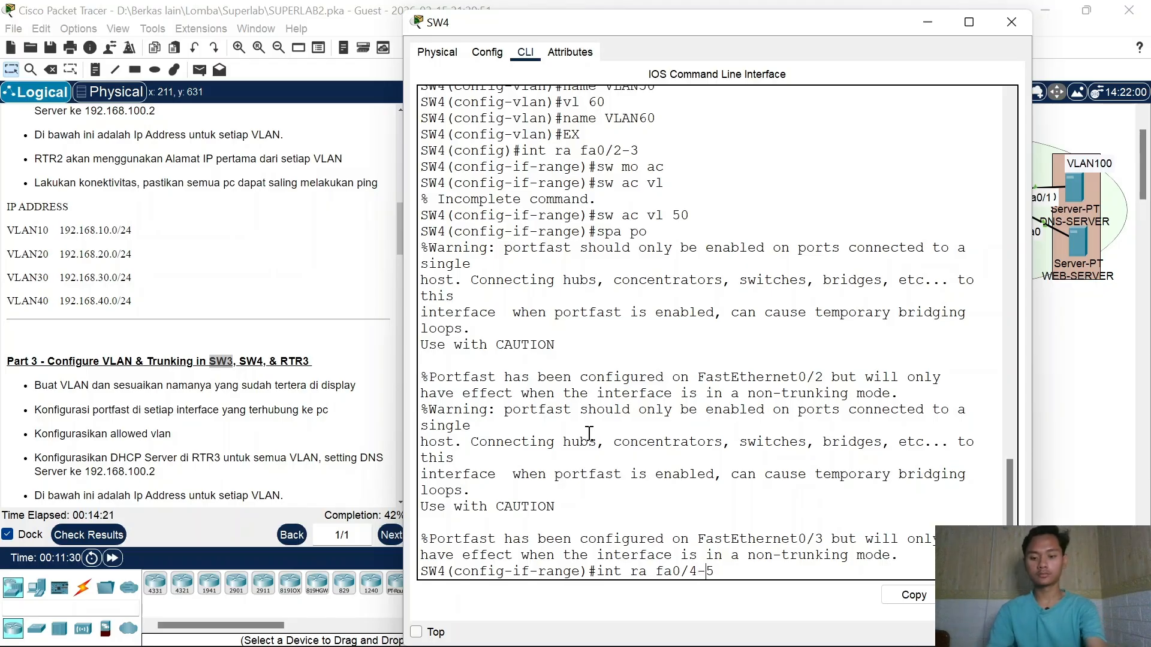
key(Return)
text(sw ac vl 50)
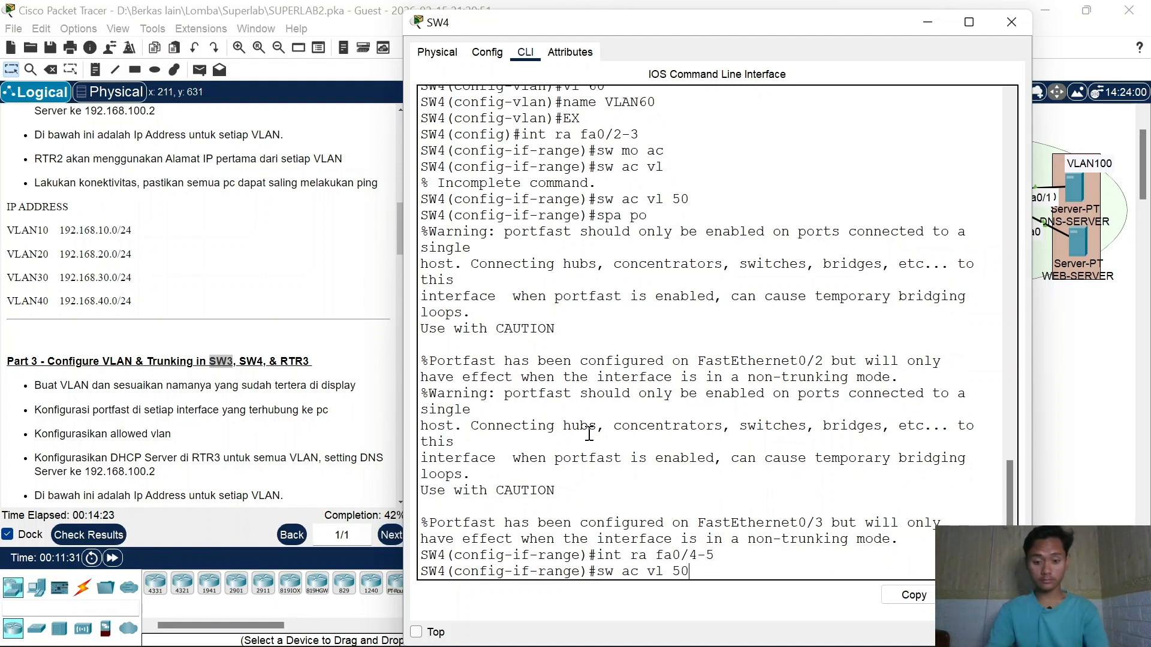
key(BackSpace)
key(BackSpace)
key(BackSpace)
key(BackSpace)
key(BackSpace)
key(BackSpace)
key(BackSpace)
key(BackSpace)
text(mo ac)
key(Return)
text(spa po)
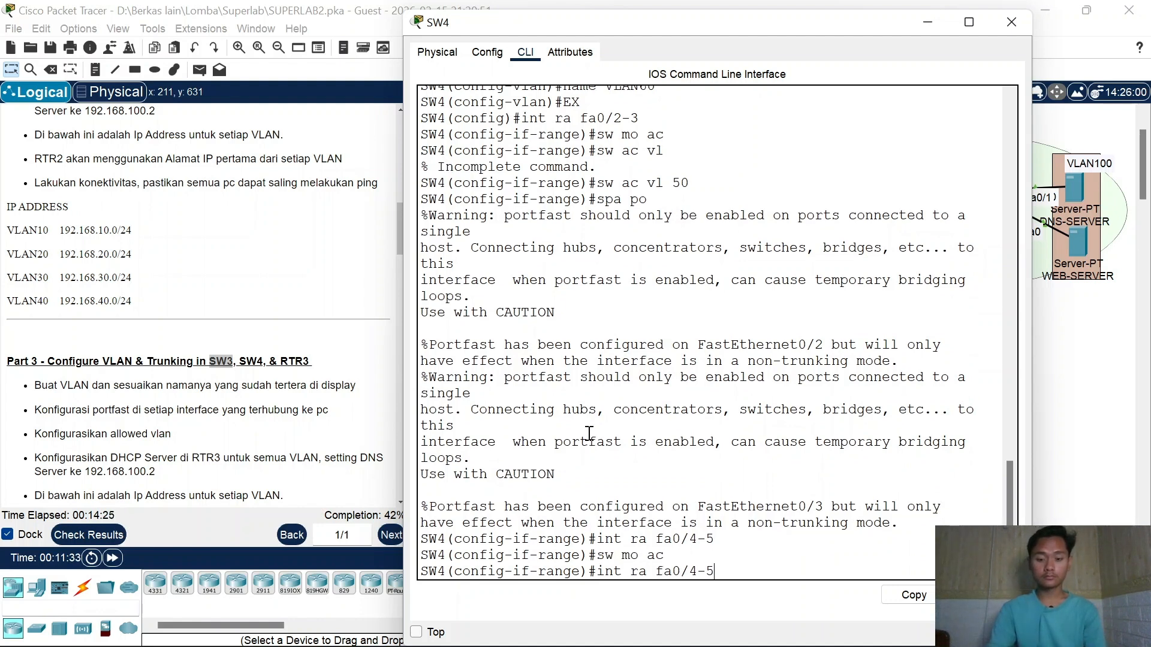
key(Up)
key(Up)
key(Up)
key(Up)
key(Left)
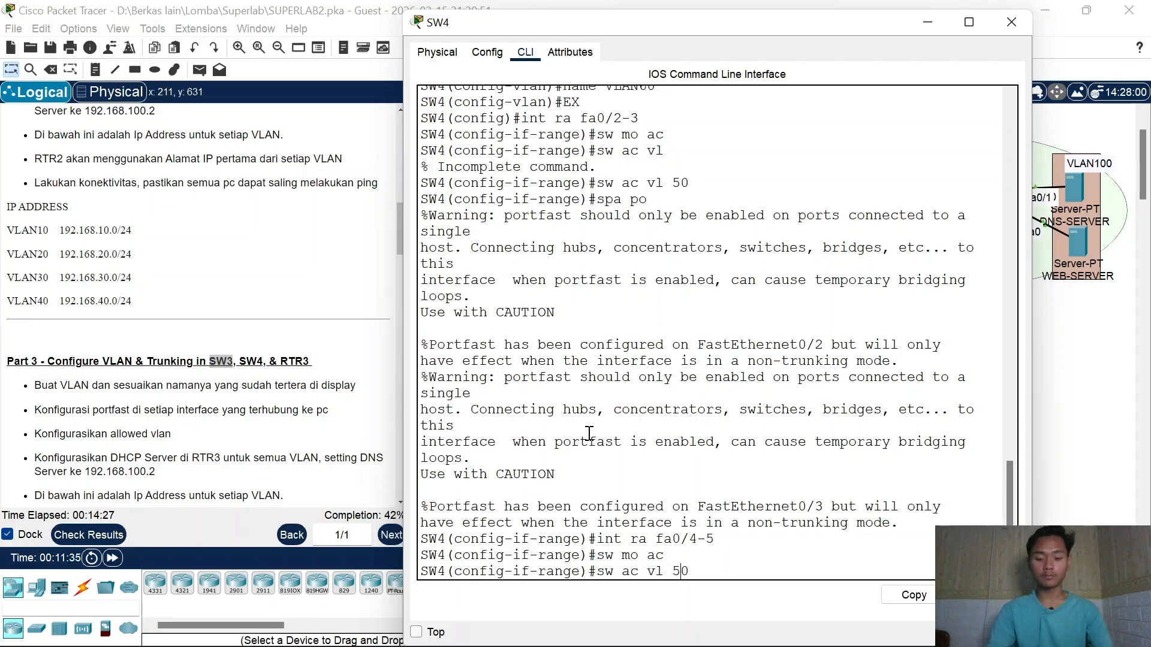
key(Return)
text(spa po)
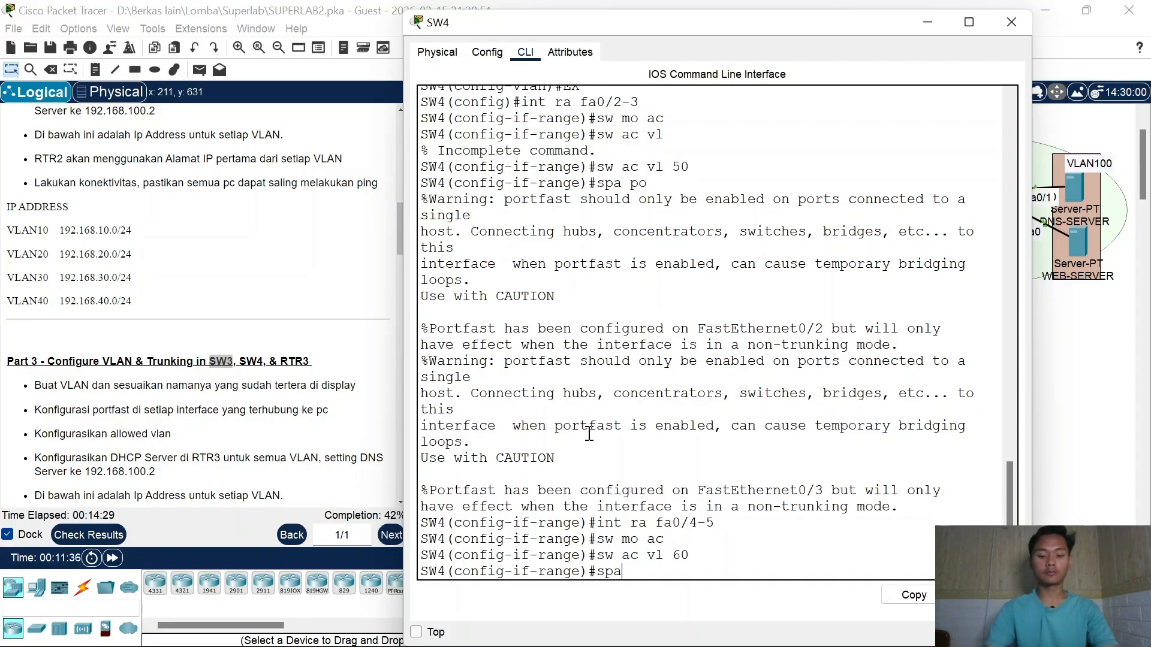
key(Return)
key(Return)
text(ex)
key(Return)
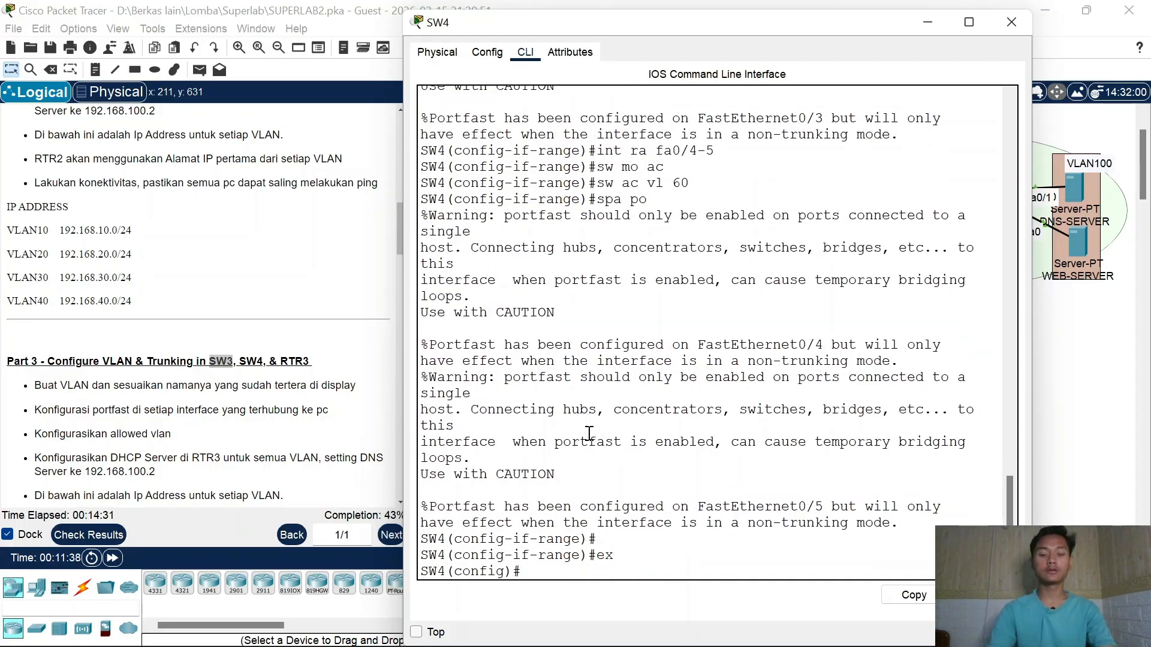
Step: Set SW4's Fa0/1 to trunk mode with allowed VLANs 50-60
text(int fa01)
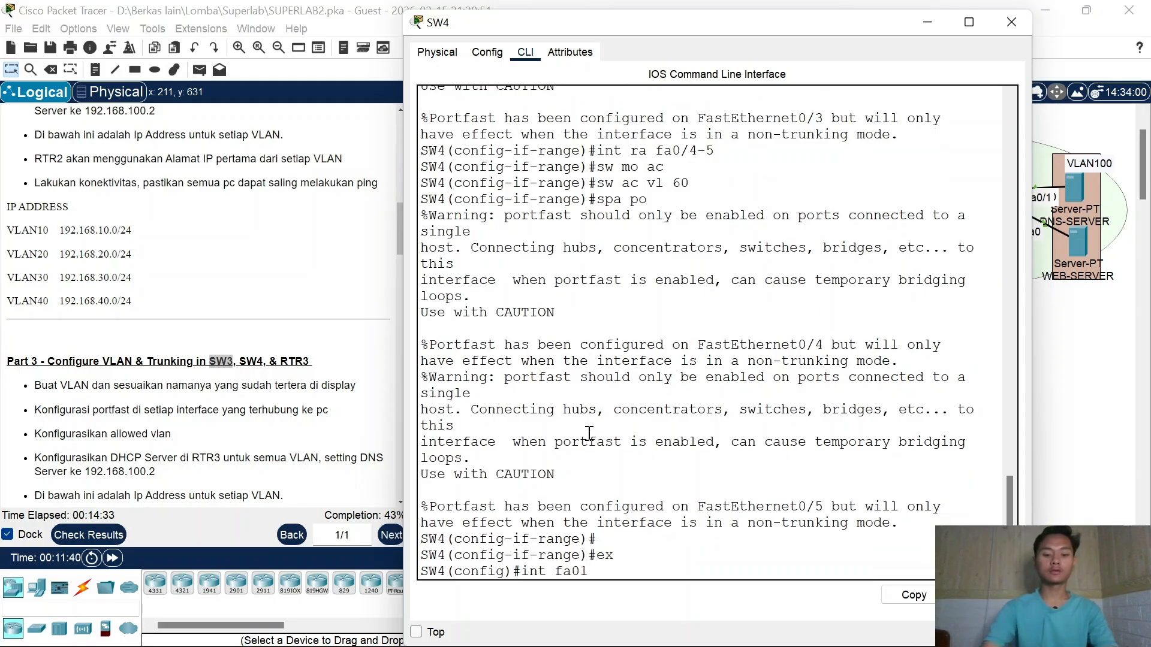
drag(666, 26, 678, 56)
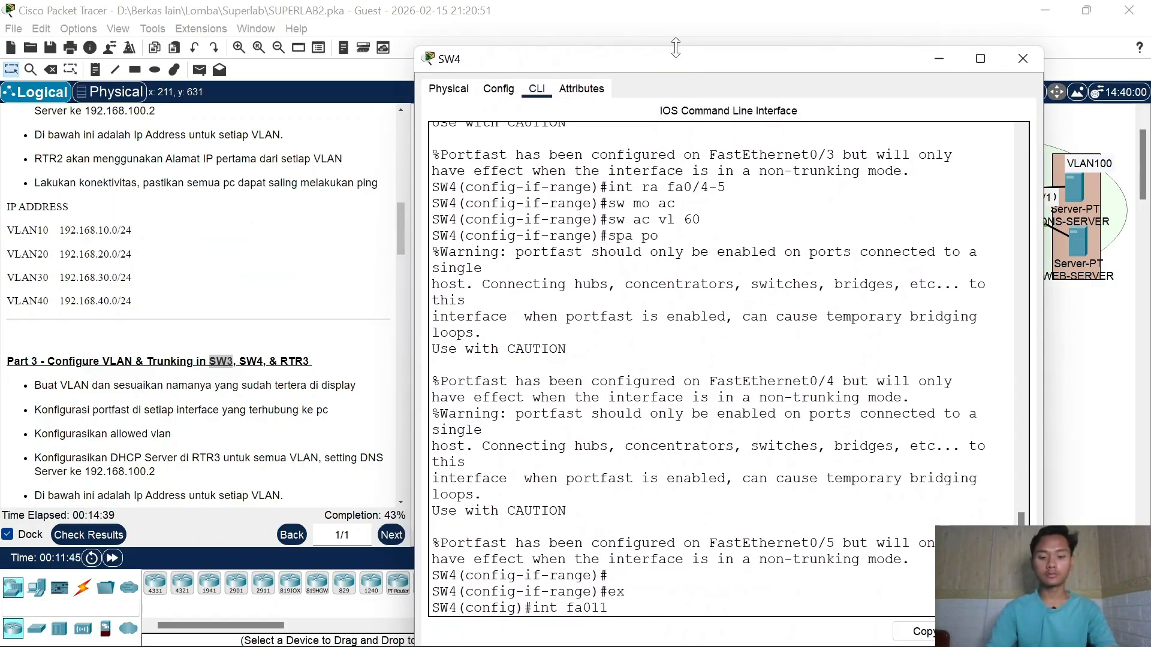
key(Return)
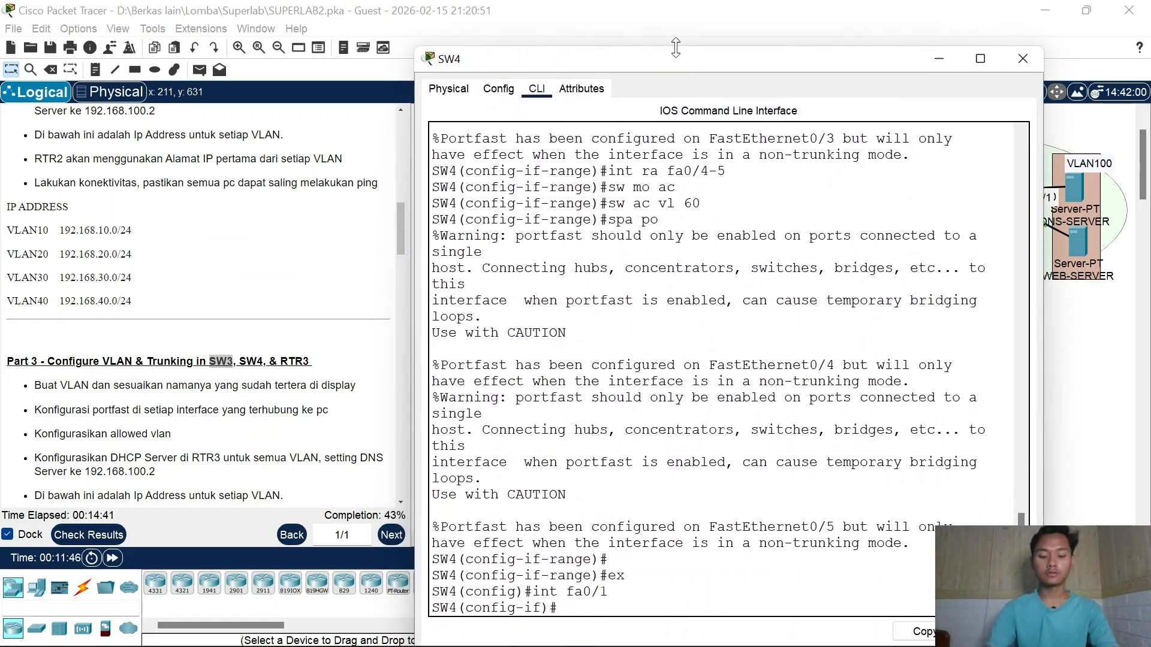
text(sw mo tr)
key(Return)
text(sw)
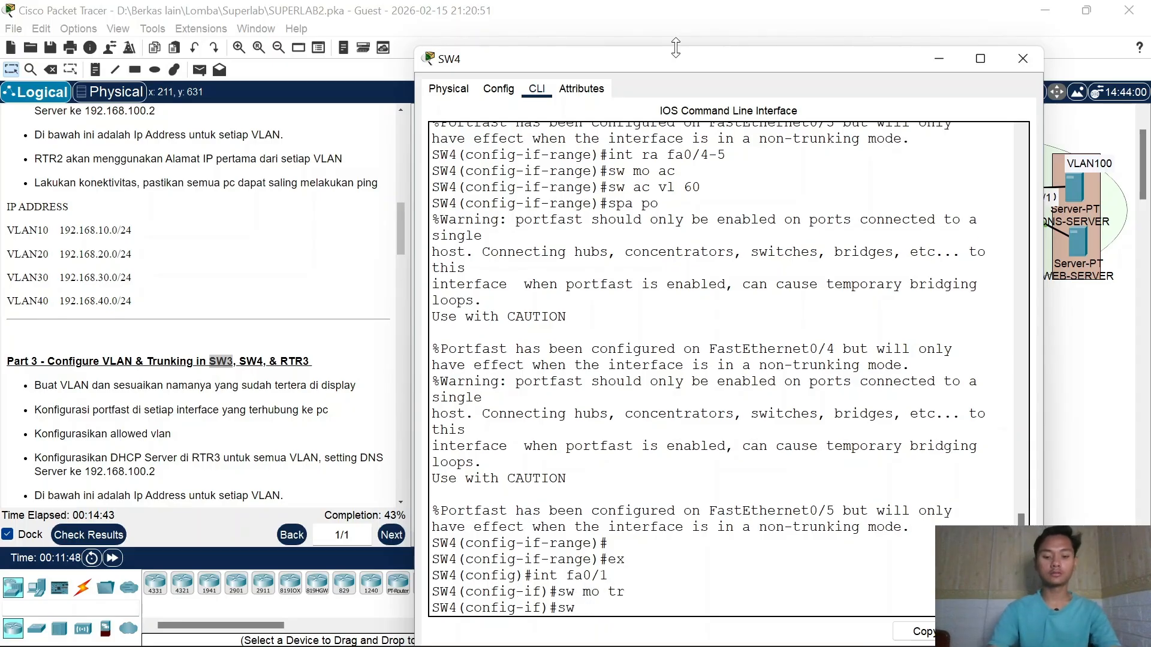
text( tr all)
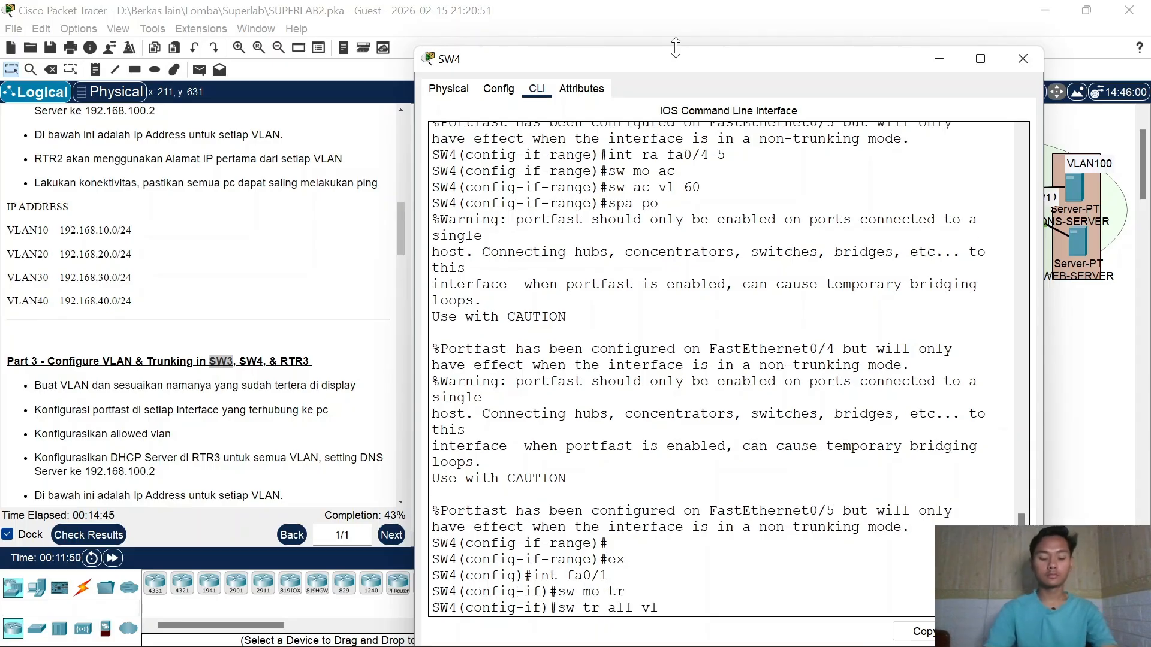
text( vl 50)
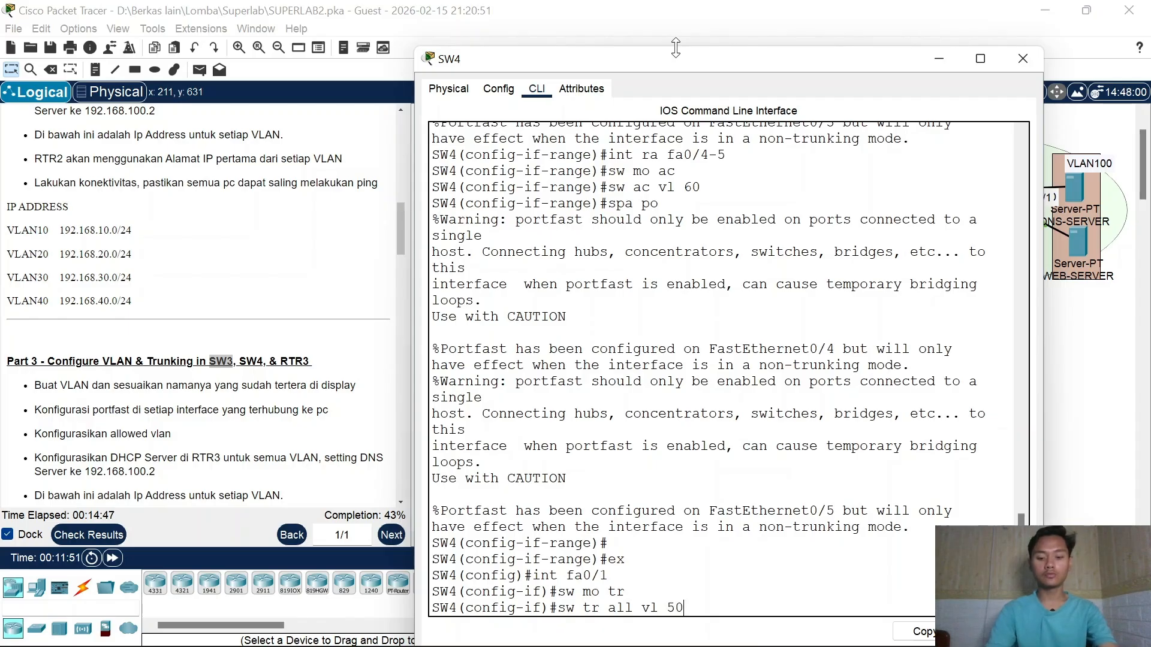
text(-60)
key(Return)
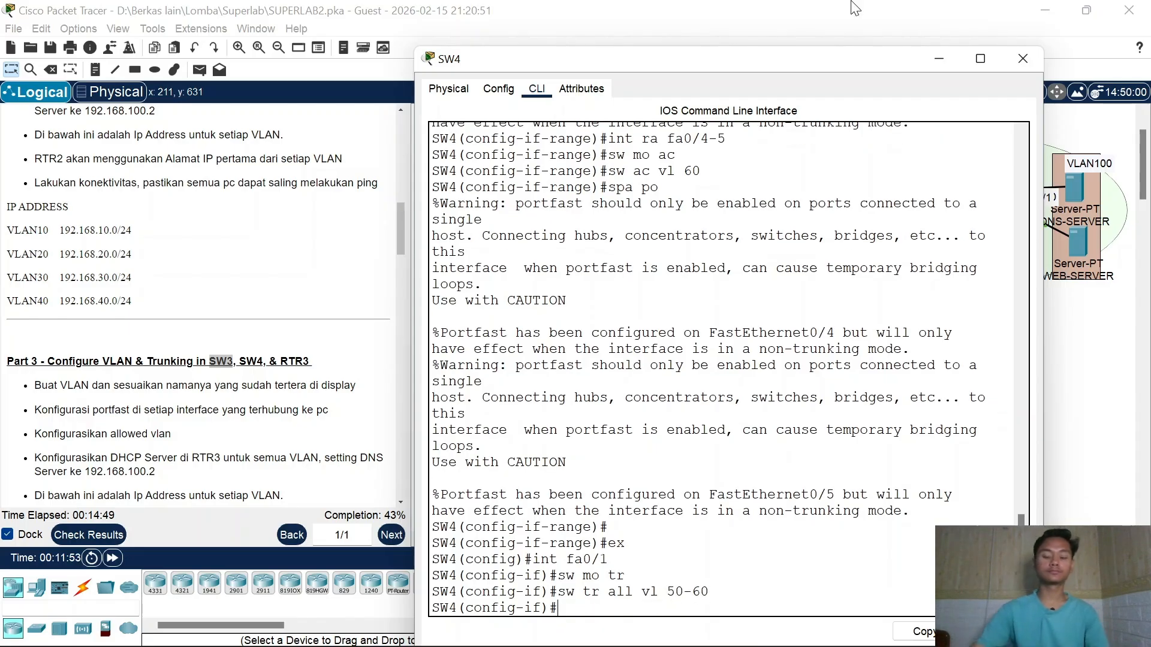
Step: Close SW4's window, then open SW3's configuration window and move it aside
click(1023, 58)
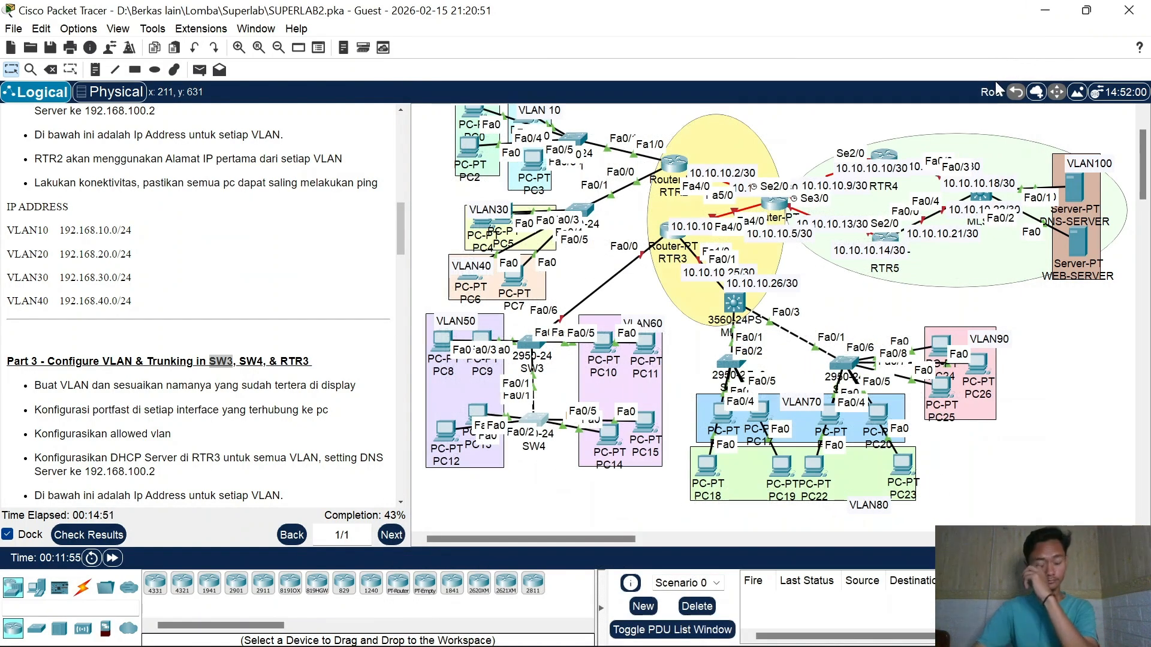
drag(530, 342, 529, 337)
click(530, 339)
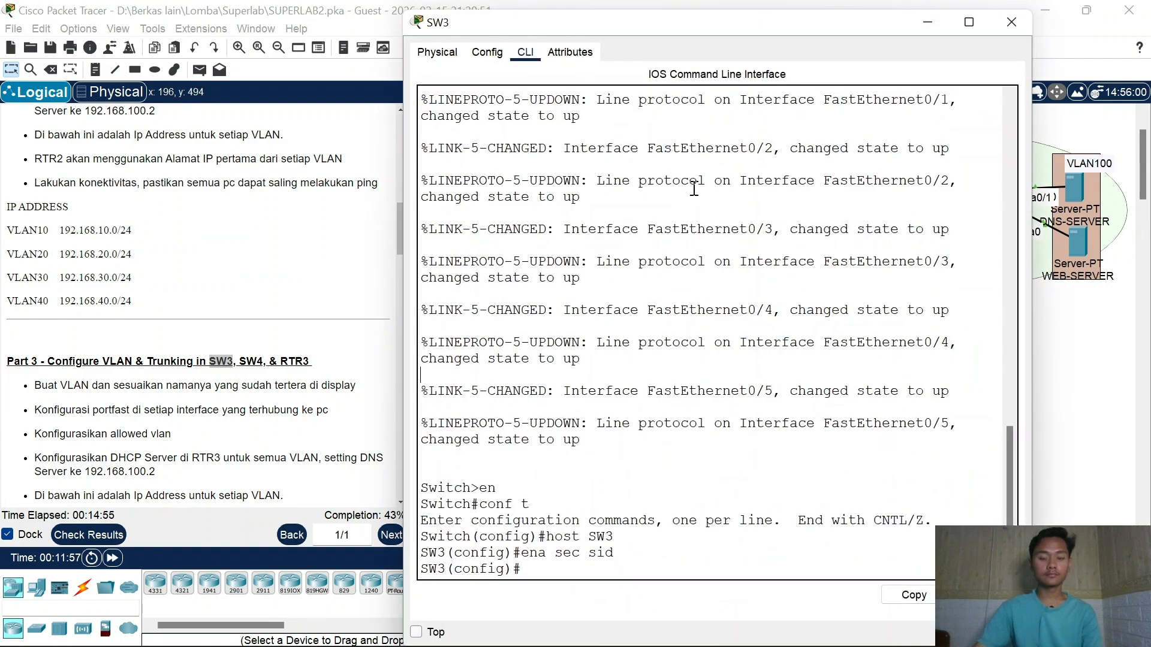
drag(743, 24, 792, 379)
click(980, 383)
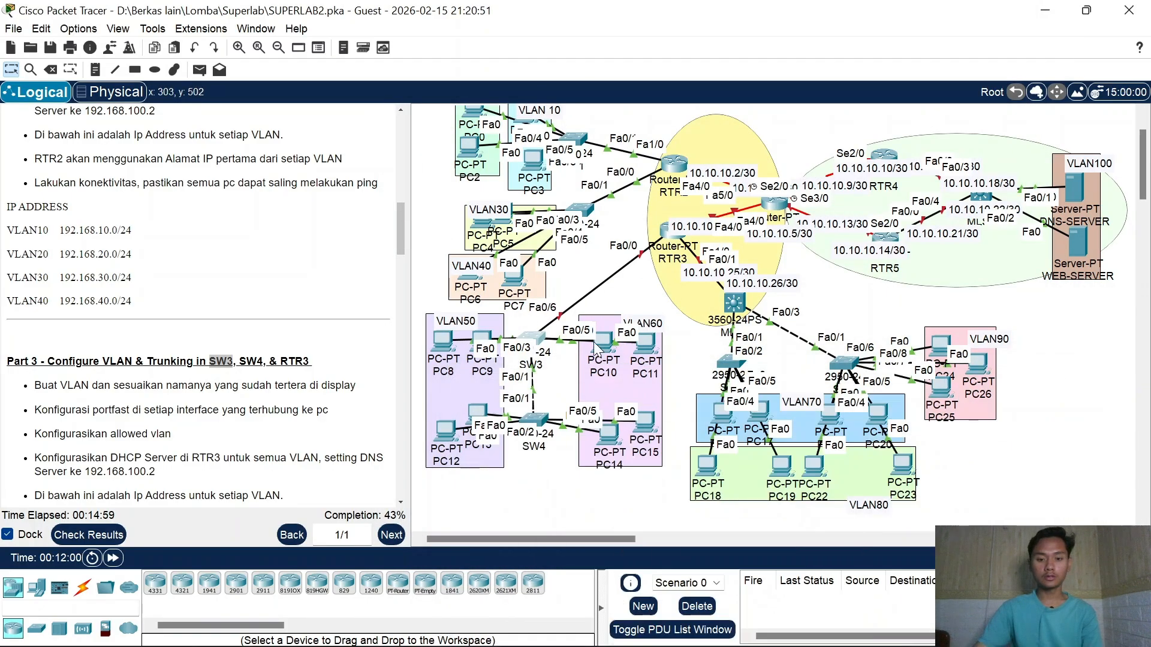
Step: Move PC10 and PC9 higher in their VLAN60 and VLAN50 areas, then reopen SW3
drag(604, 348, 650, 340)
drag(482, 342, 446, 340)
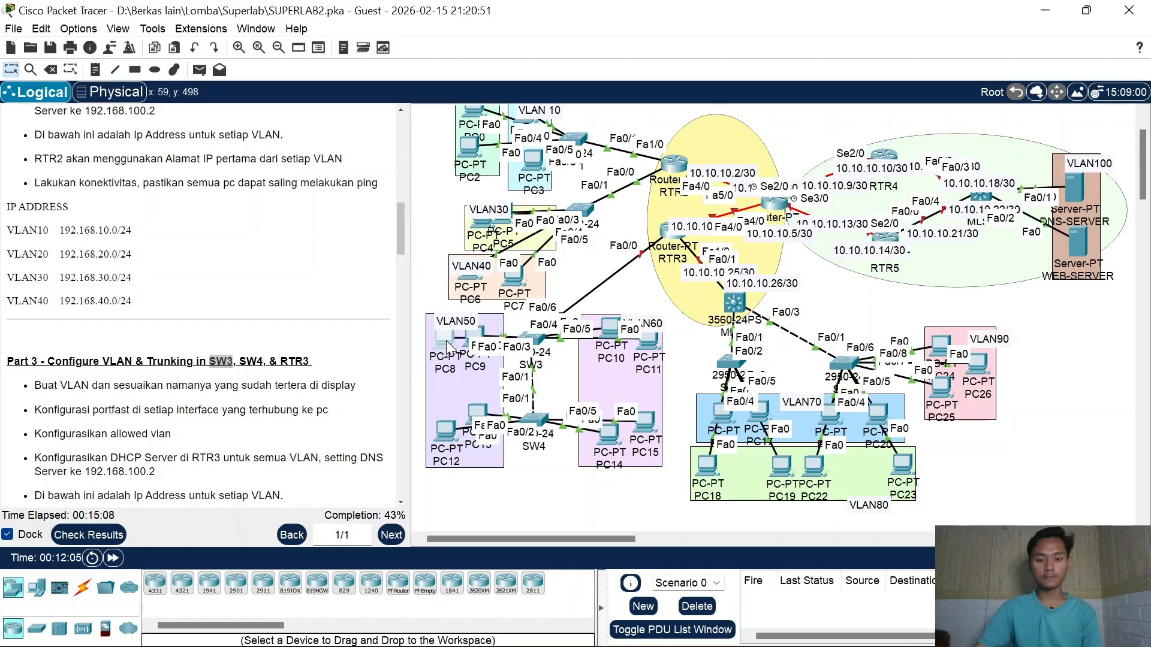
click(535, 339)
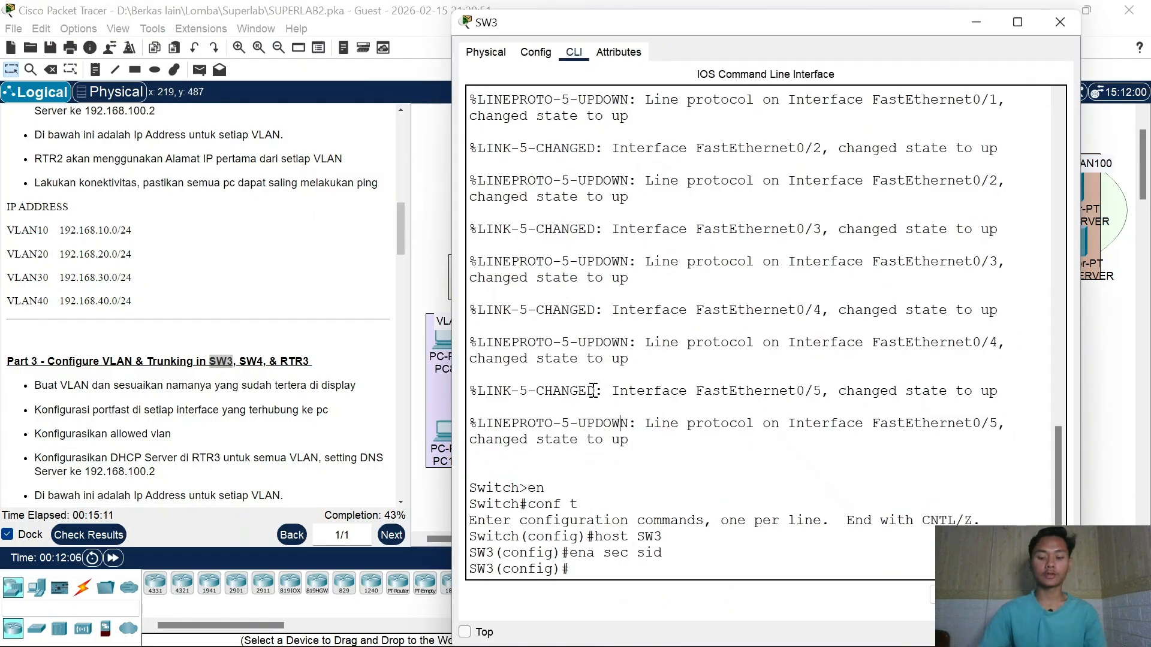
Step: Remove the mistakenly created VLAN 59 from SW3 with 'no vl 59'
key(Return)
text(vl 59)
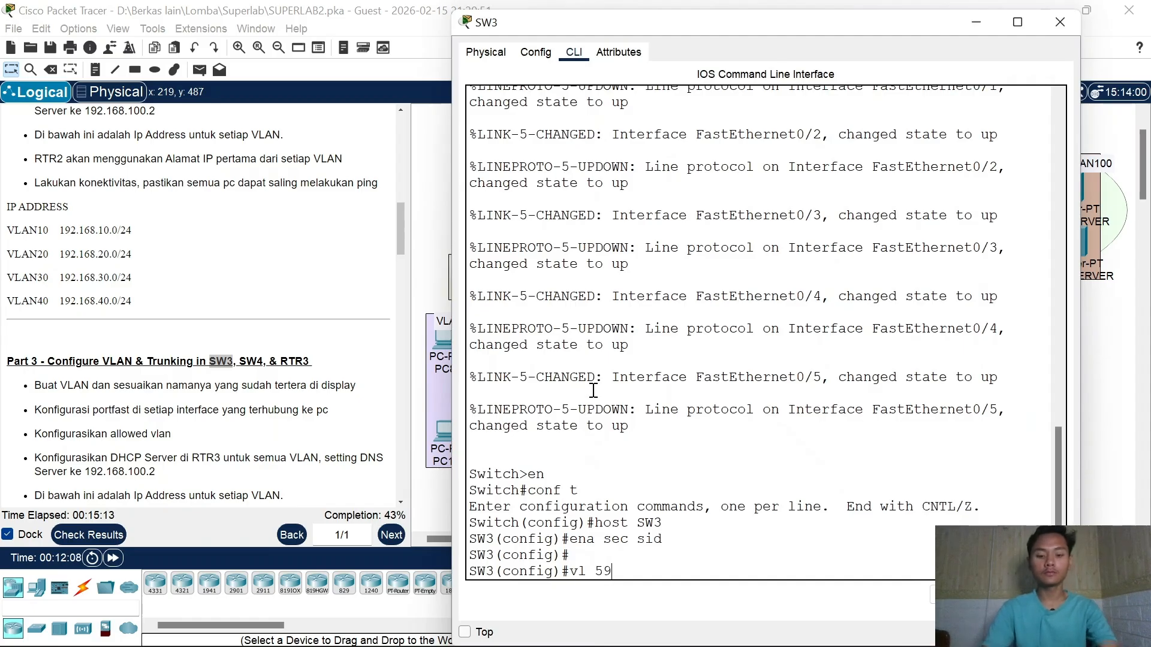
key(Return)
text(vl 59)
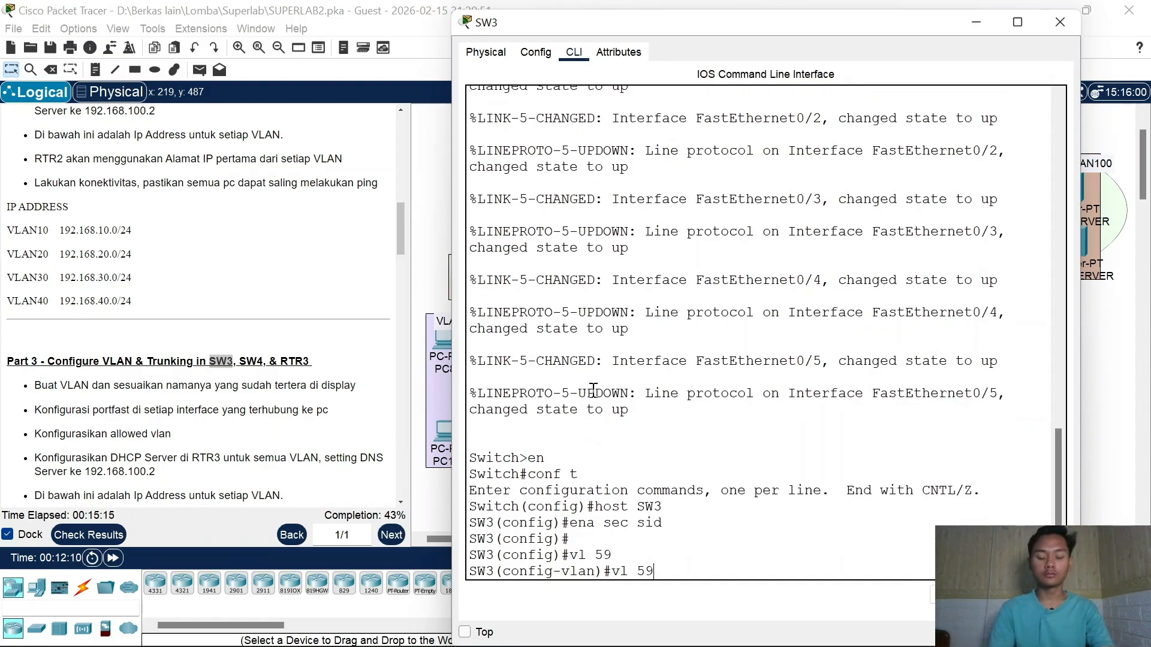
key(Home)
text(no)
key(Return)
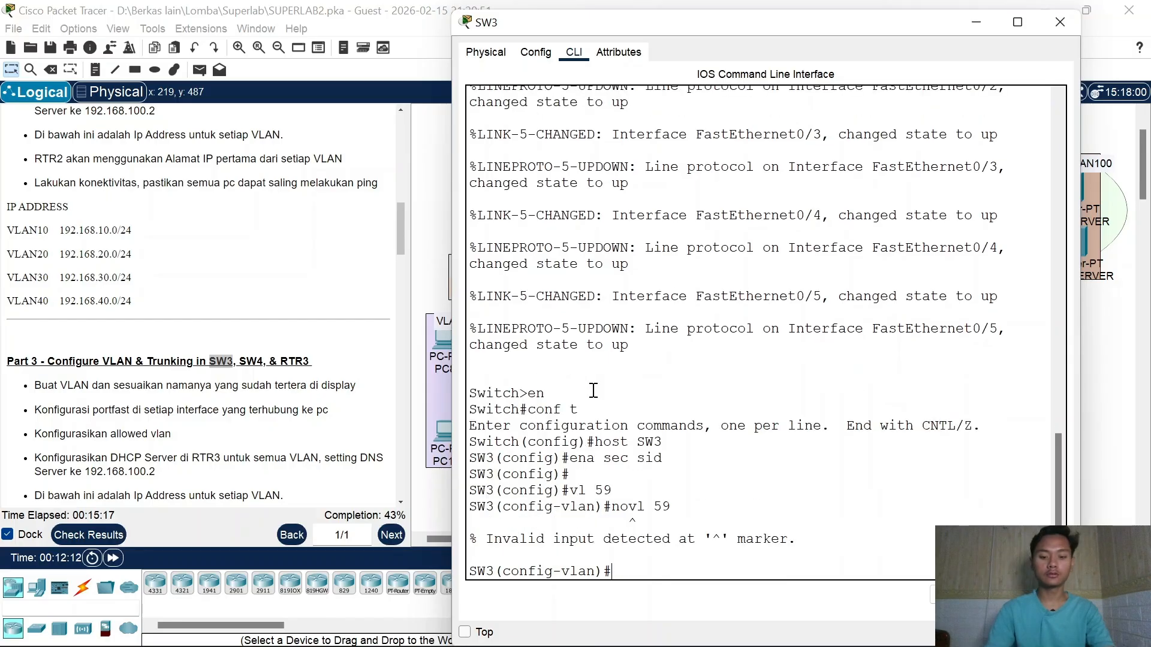
key(Up)
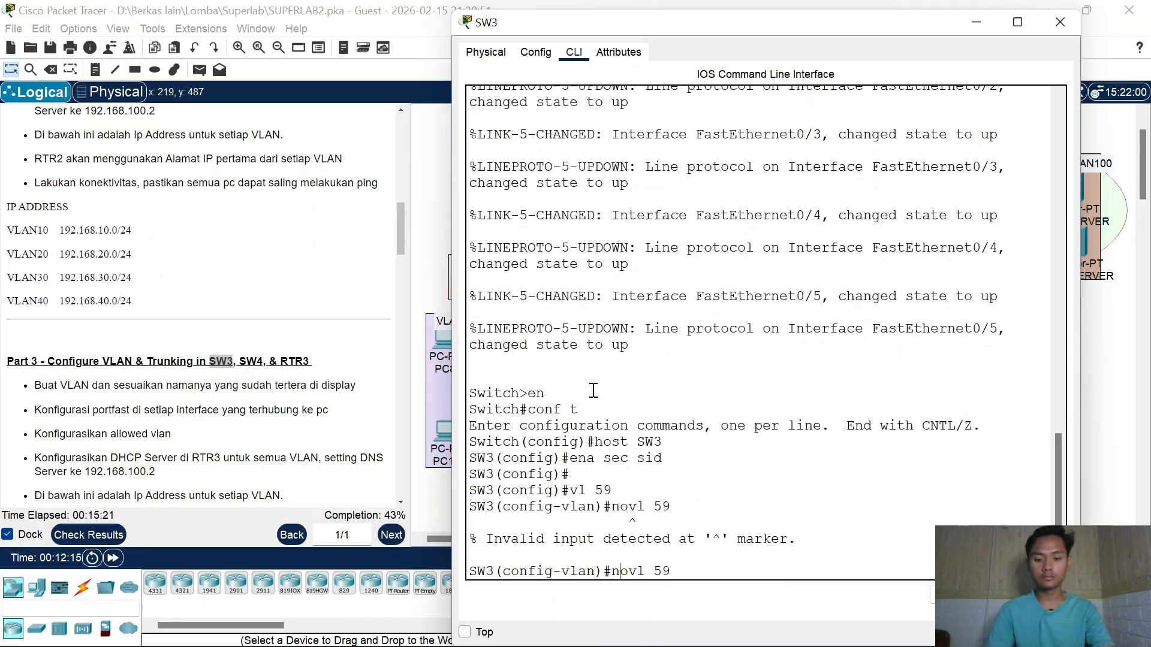
key(Right)
key(Return)
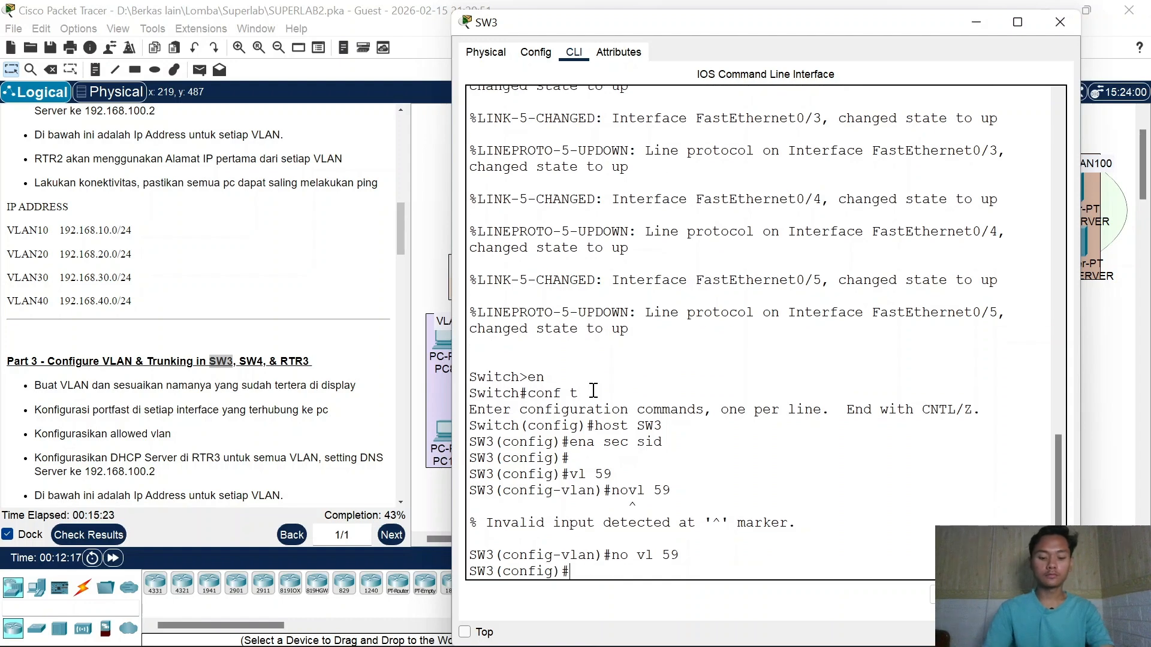
Step: Create VLAN 50 on SW3 and name it VLAN50
text(vl 50)
key(Return)
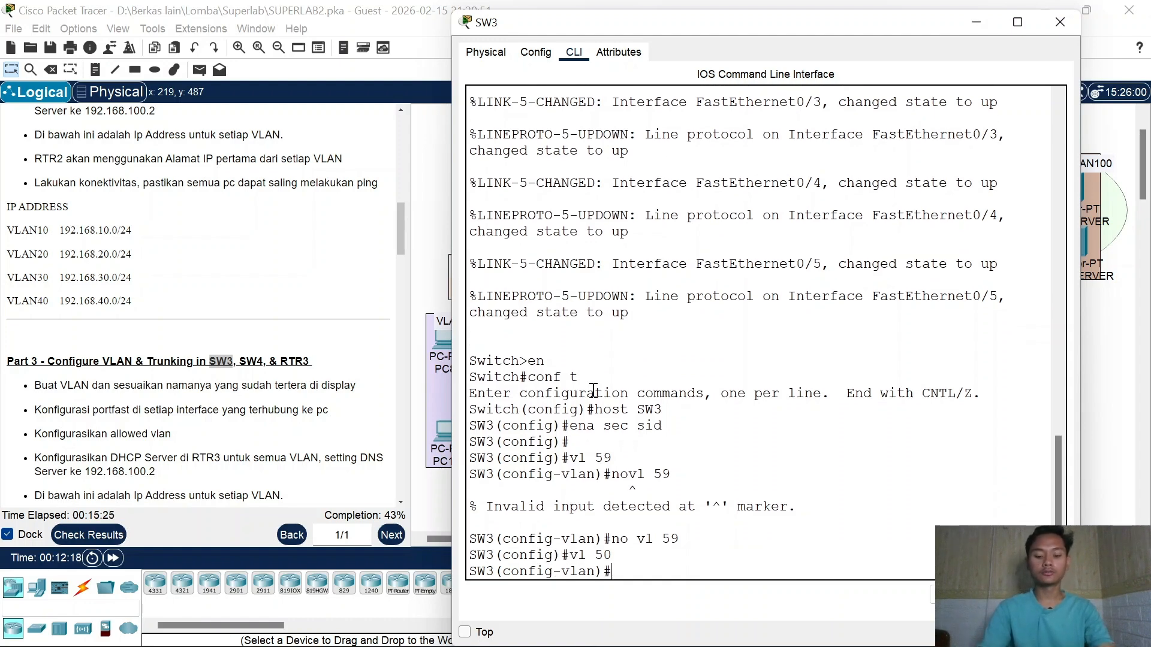
text(name VLAN50)
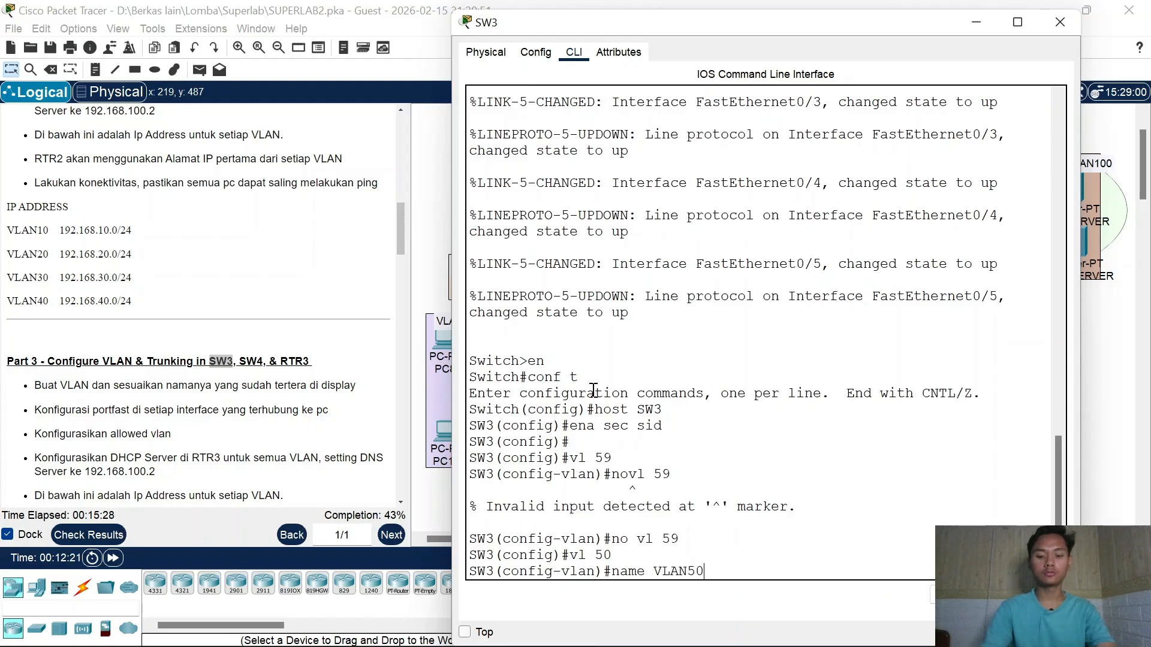
key(Return)
Step: Create VLAN 60 named VLAN60, exit, and begin selecting the Fa0/2–3 port range
text(vl 50)
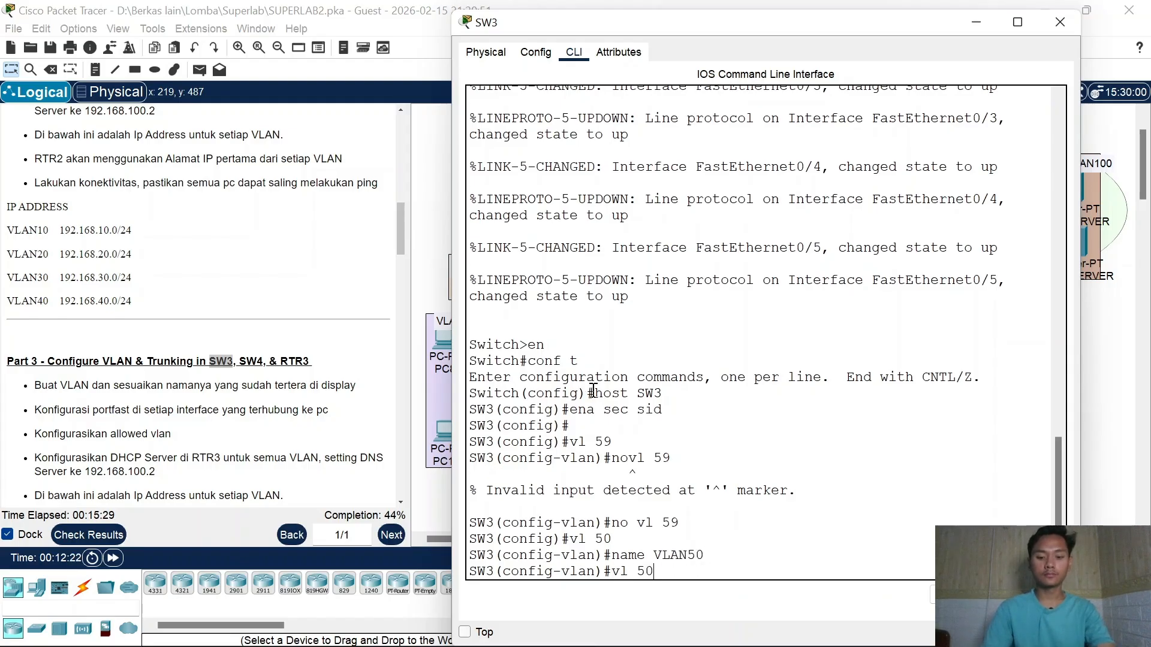
key(BackSpace)
text(6)
key(Return)
key(Up)
key(Up)
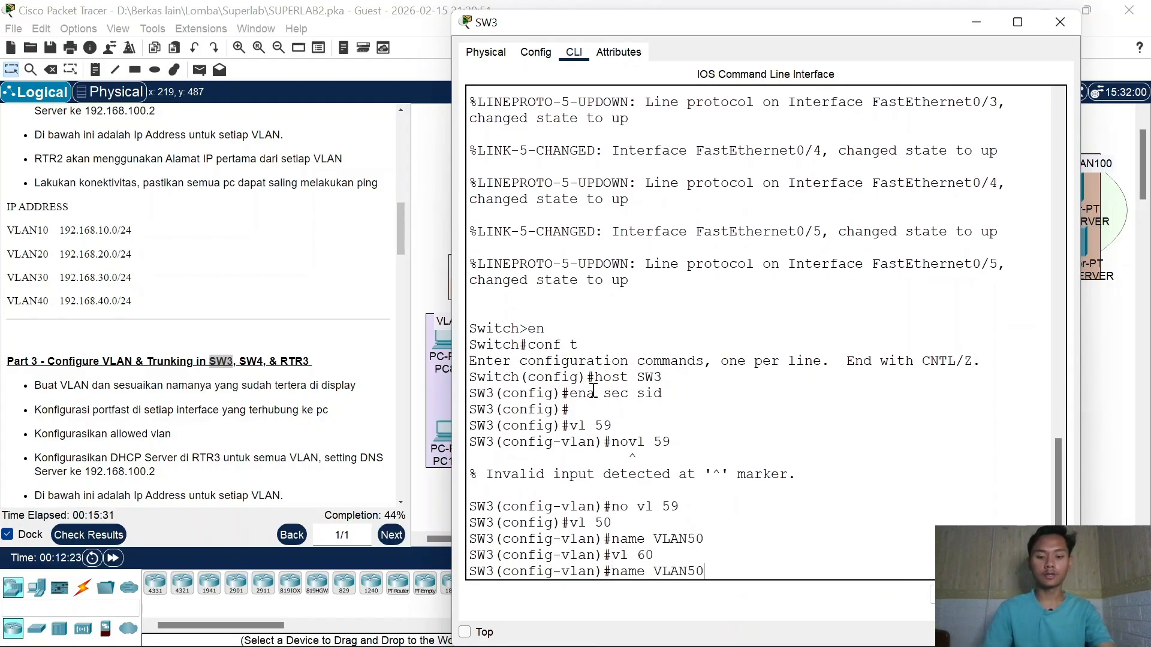
key(BackSpace)
key(BackSpace)
text(60)
key(Return)
text(e)
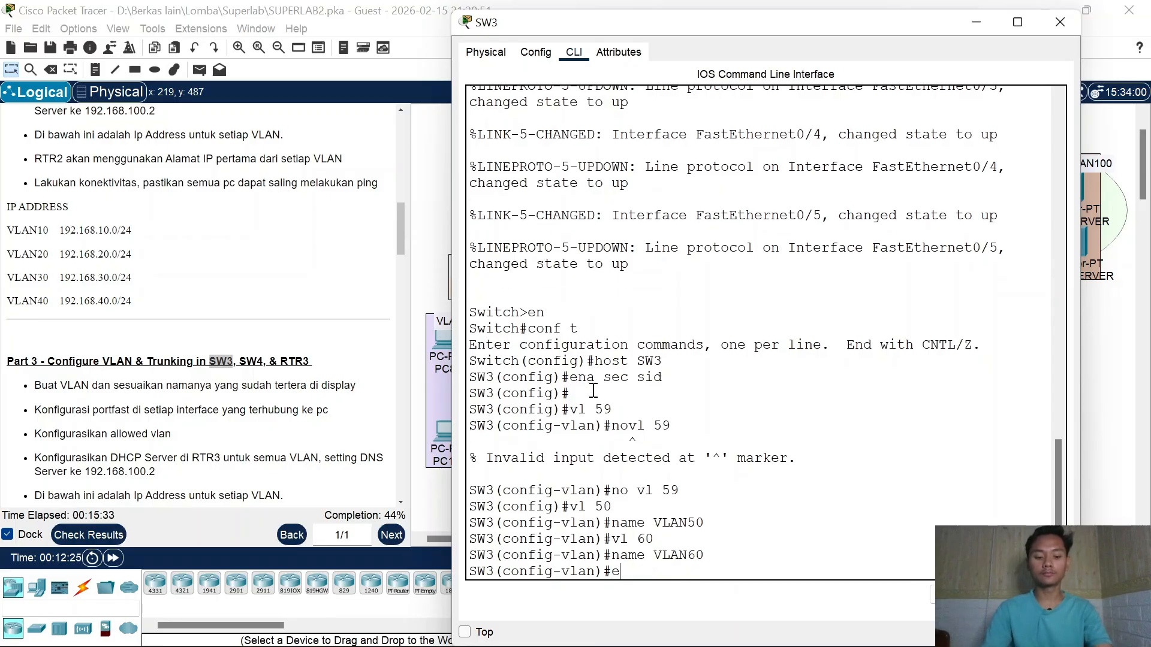
text(x)
key(Return)
text(int r af)
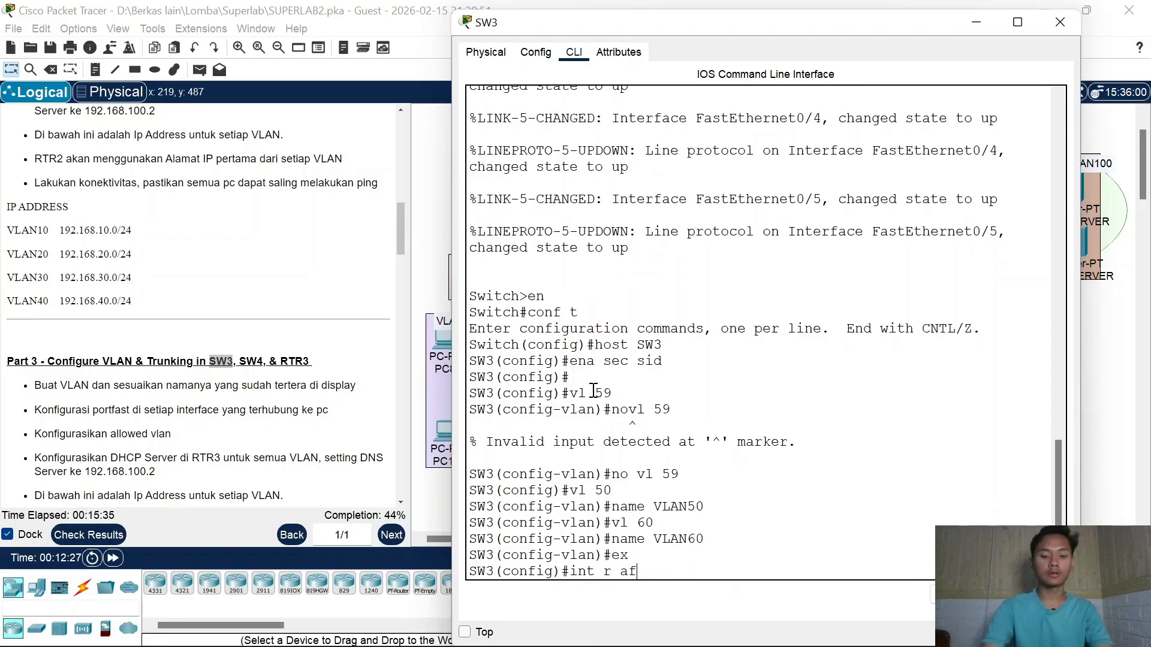
key(BackSpace)
key(BackSpace)
key(BackSpace)
text(a fa)
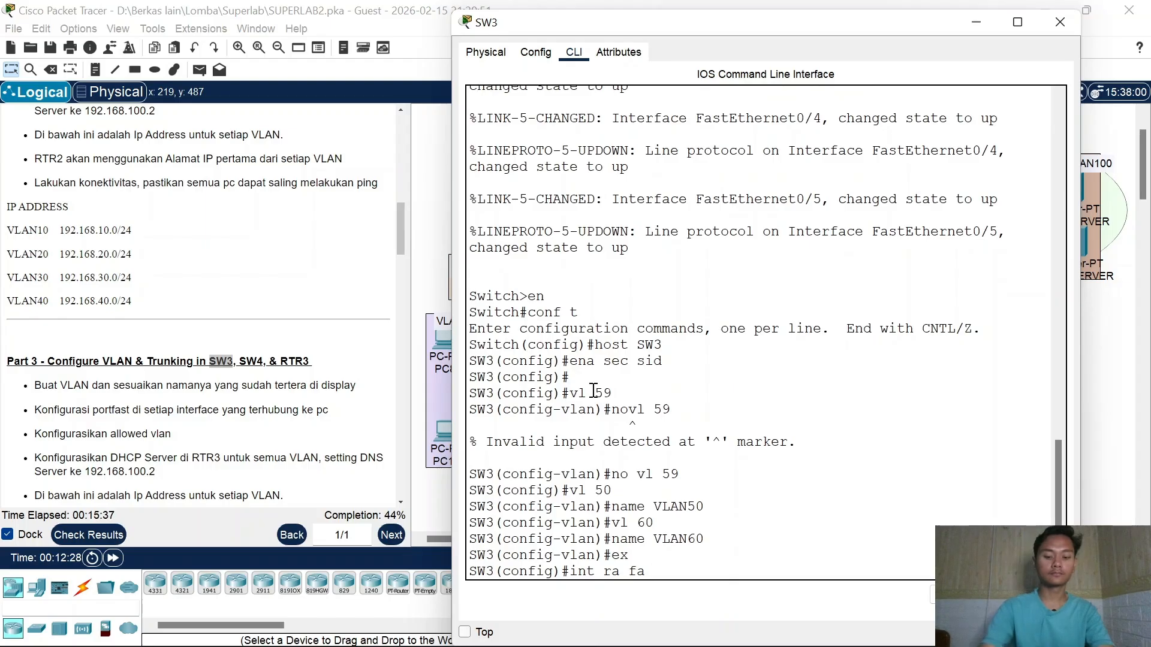
text(0/1-3)
Step: Make SW3 ports Fa0/2–3 access ports in VLAN 50
key(Return)
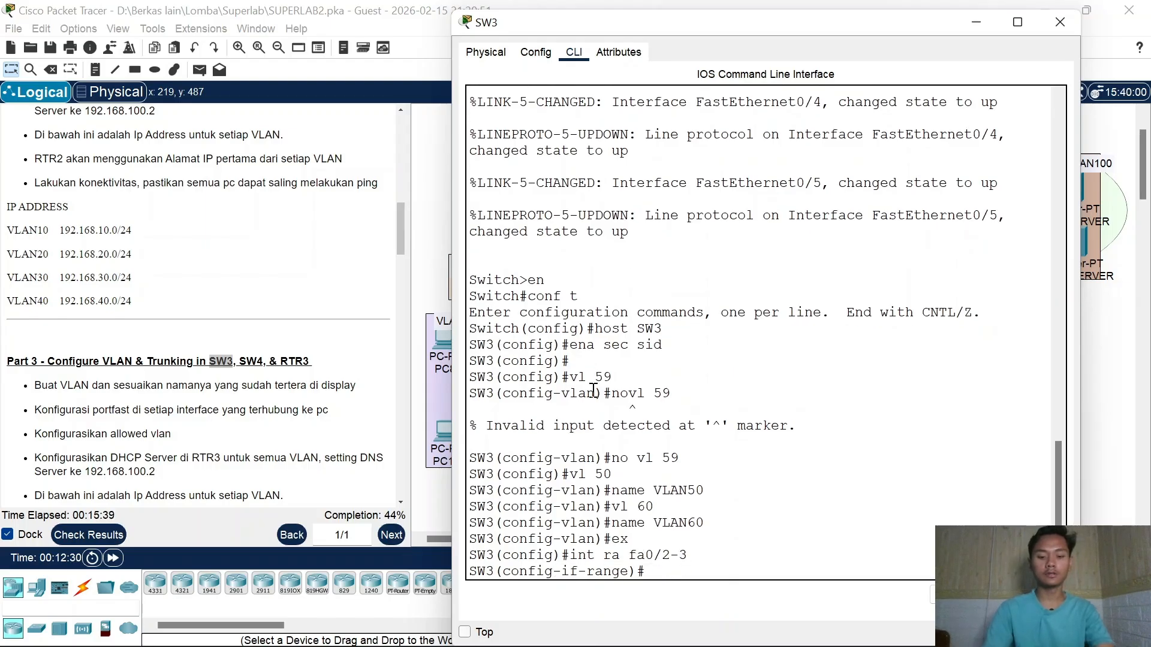
text(sw mo ac)
key(Return)
text(sw)
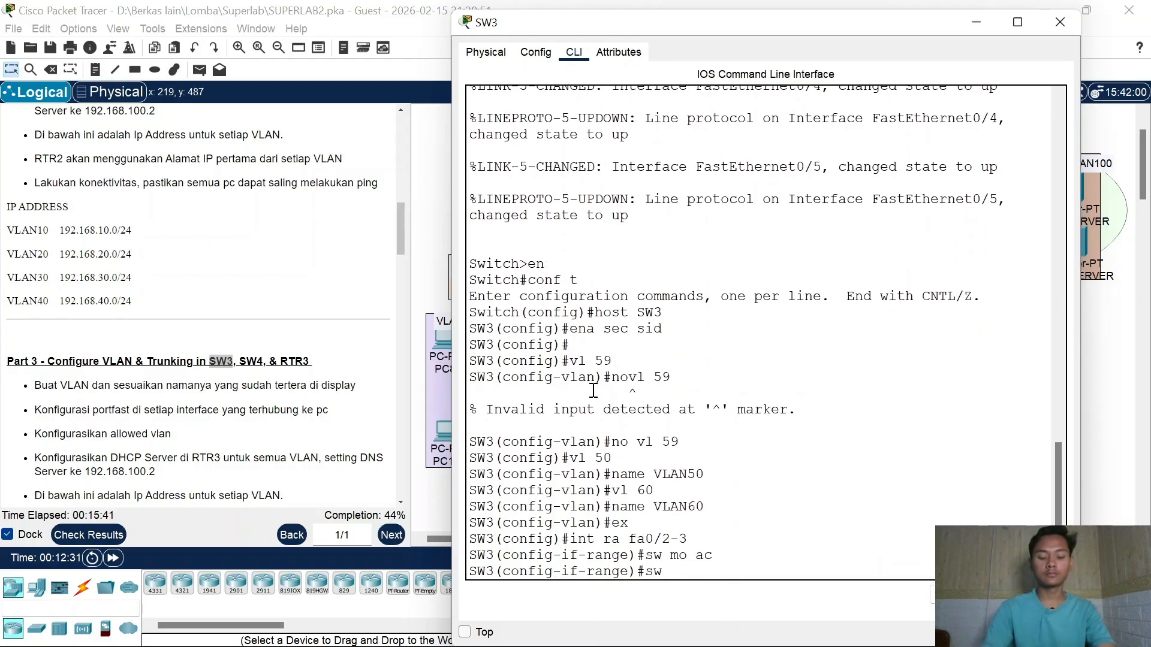
text(ac)
text(ac vl)
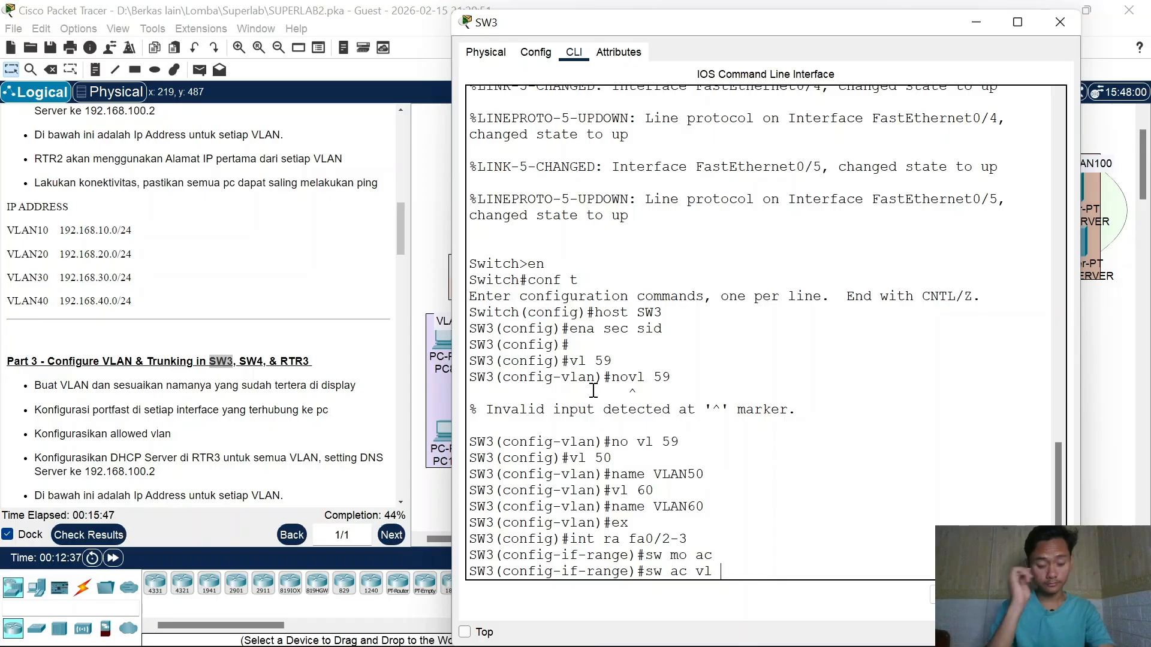
text( 50)
key(Return)
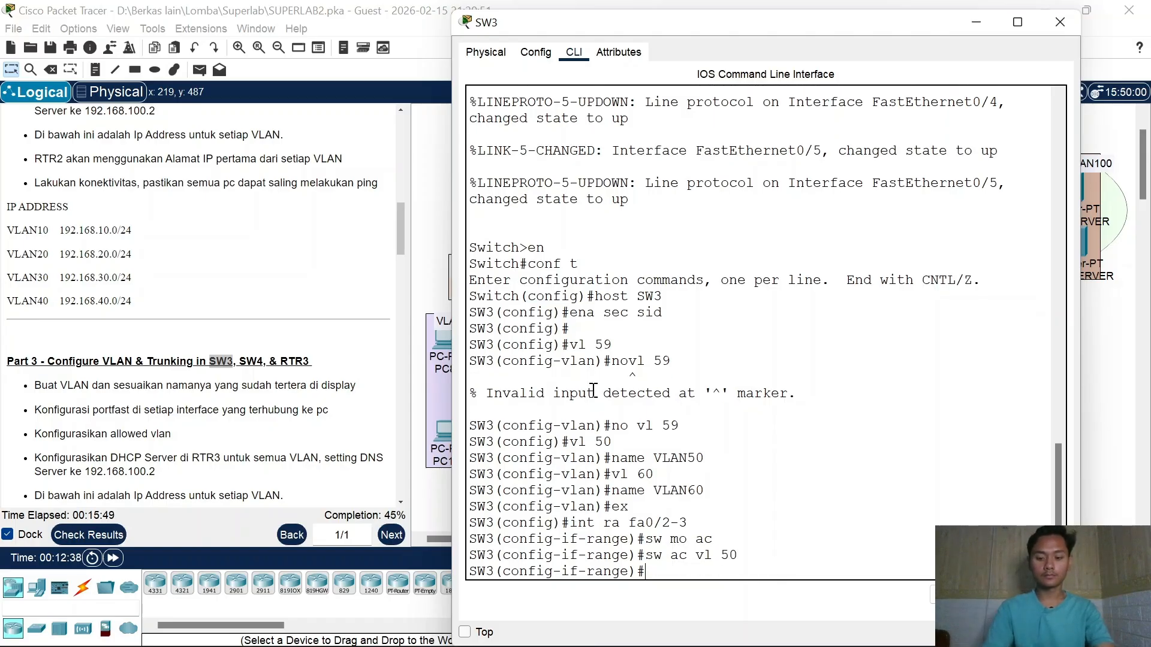
Step: Make ports Fa0/4–5 access ports in VLAN 60
text(sw mo ac)
key(Up)
key(Up)
key(Up)
key(BackSpace)
text(5)
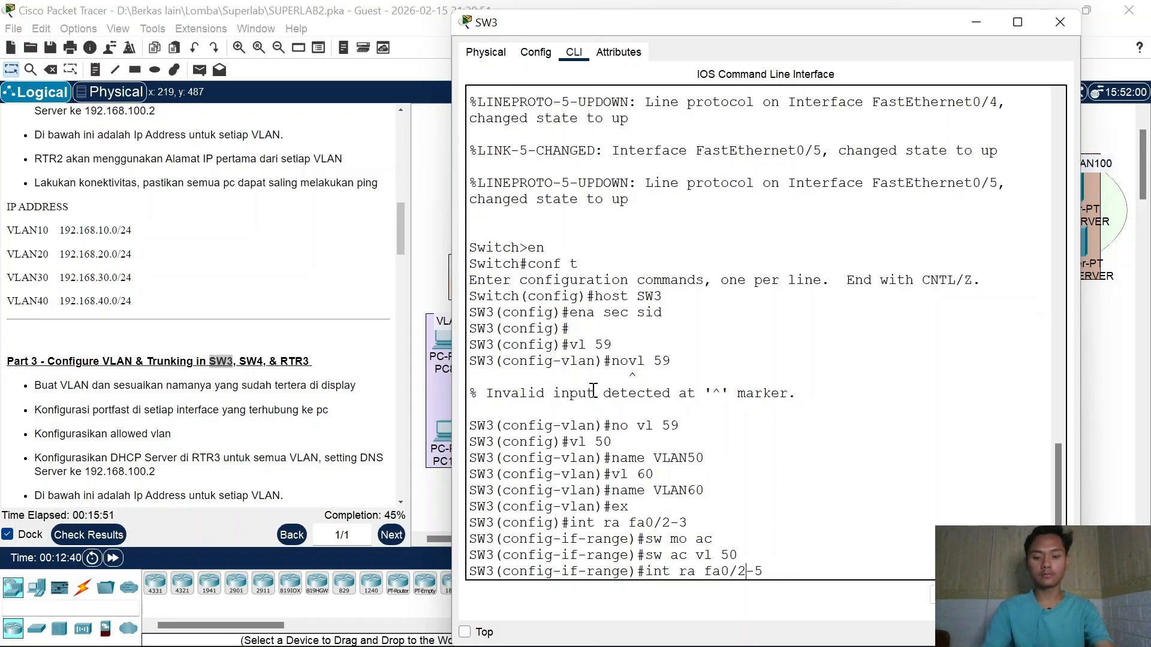
key(Return)
text(sw mo ac)
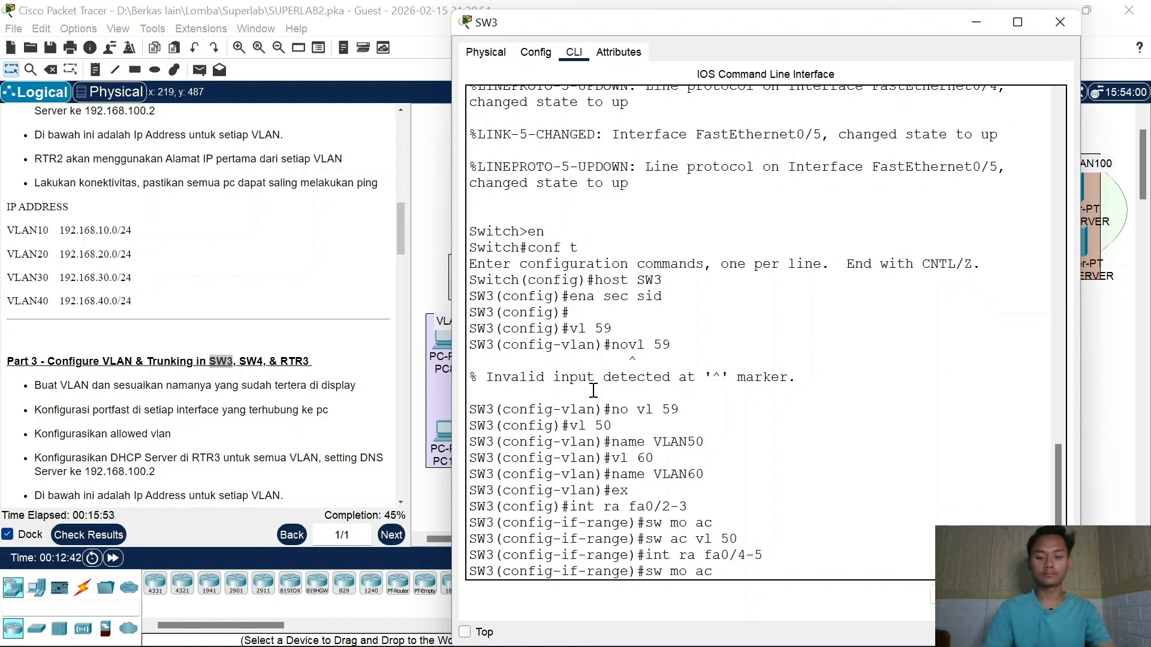
key(Return)
text(sw ac vl 50)
key(BackSpace)
key(BackSpace)
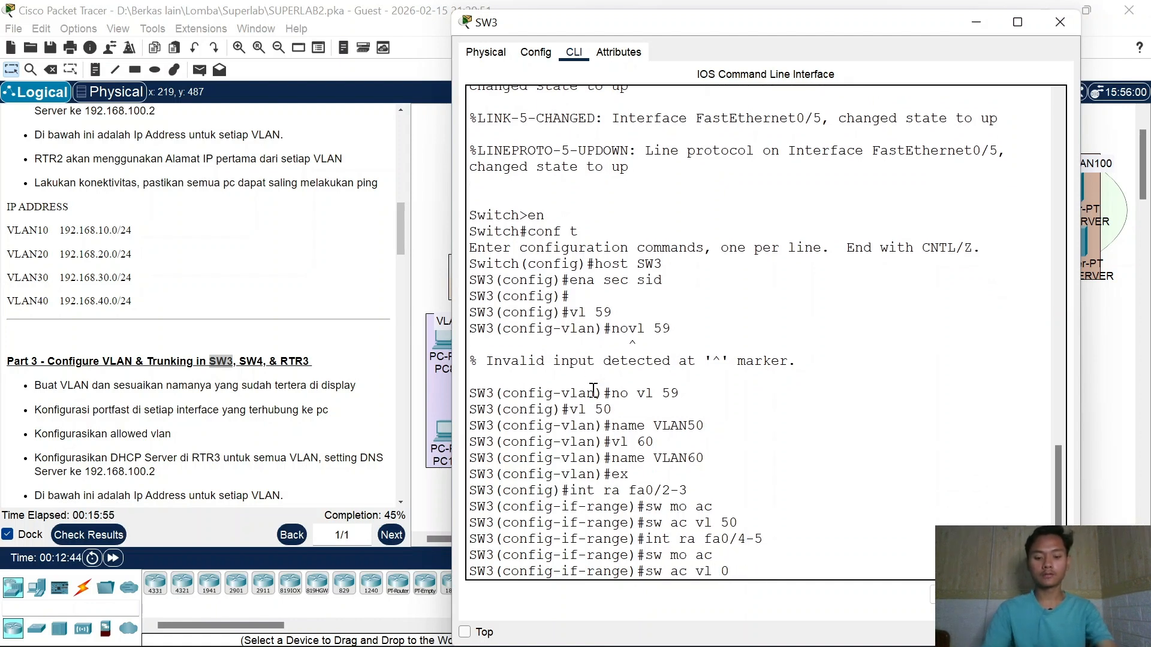
text(60)
key(Return)
Step: Trunk Fa0/1 and Fa0/6 allowing VLANs 50-60, then close SW3's window
text(int fa)
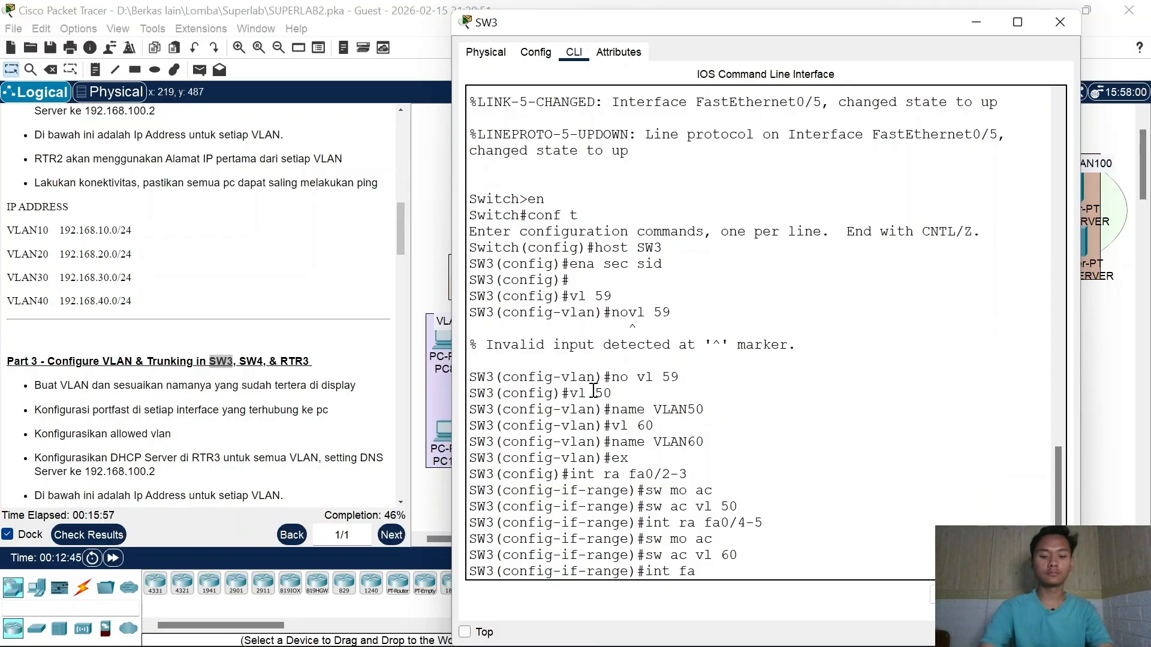
text(0/1)
key(Return)
text(sw)
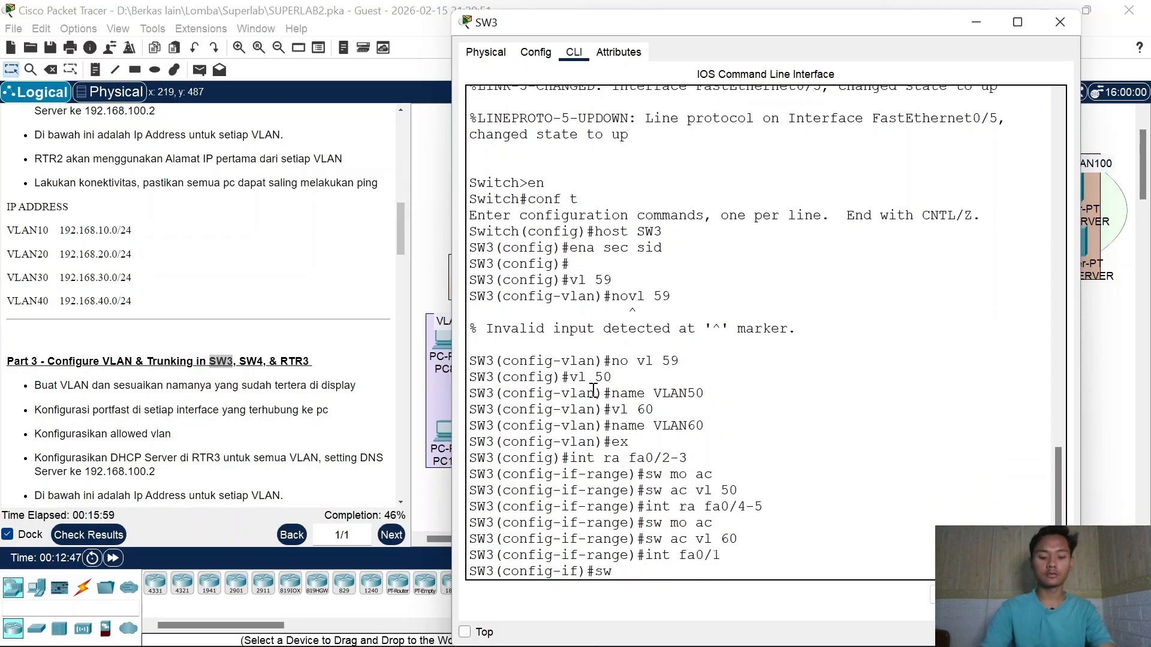
text( mo tr)
key(Return)
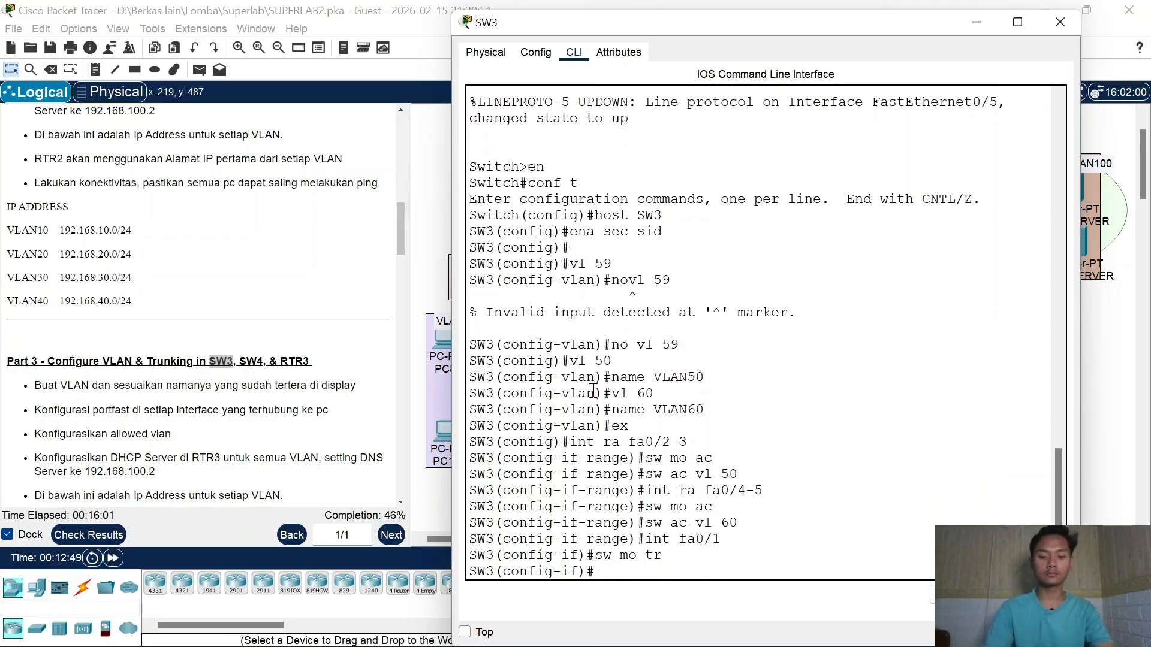
text(int fa0/1)
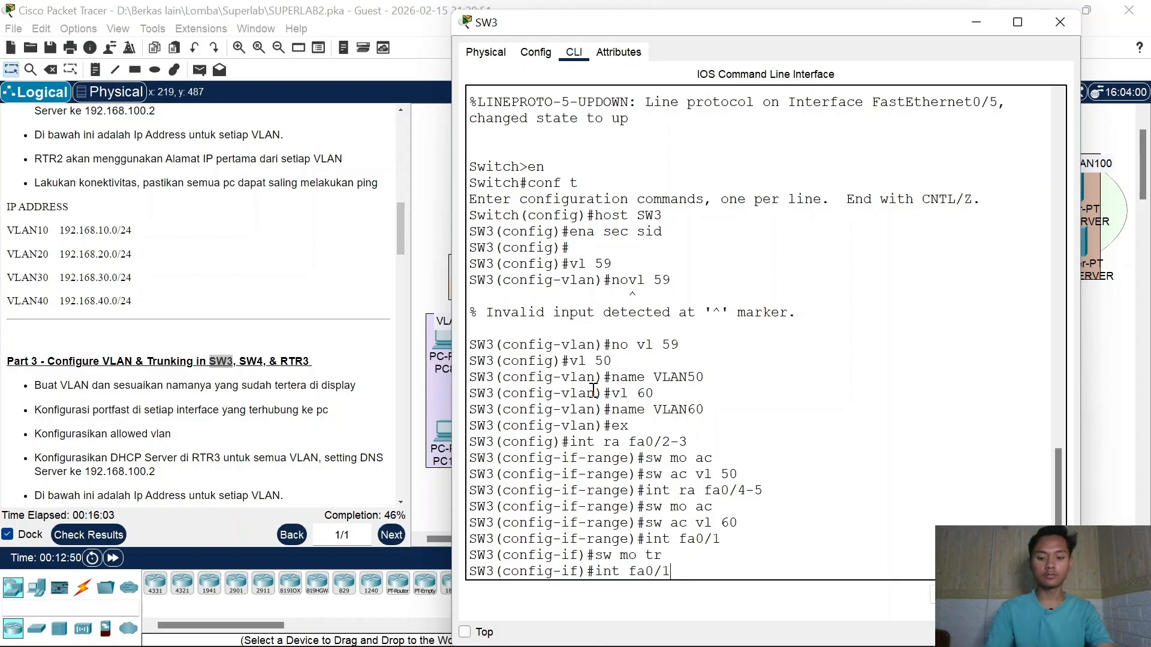
key(BackSpace)
text(6)
key(Return)
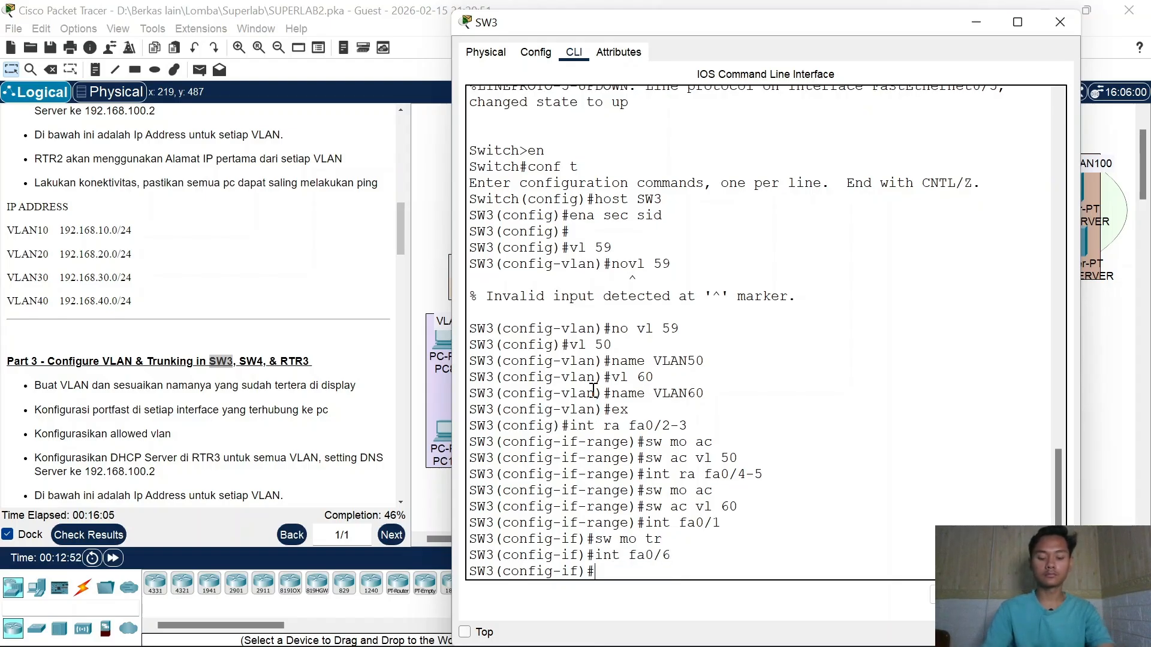
text(sw mo tr)
key(Return)
text(sw )
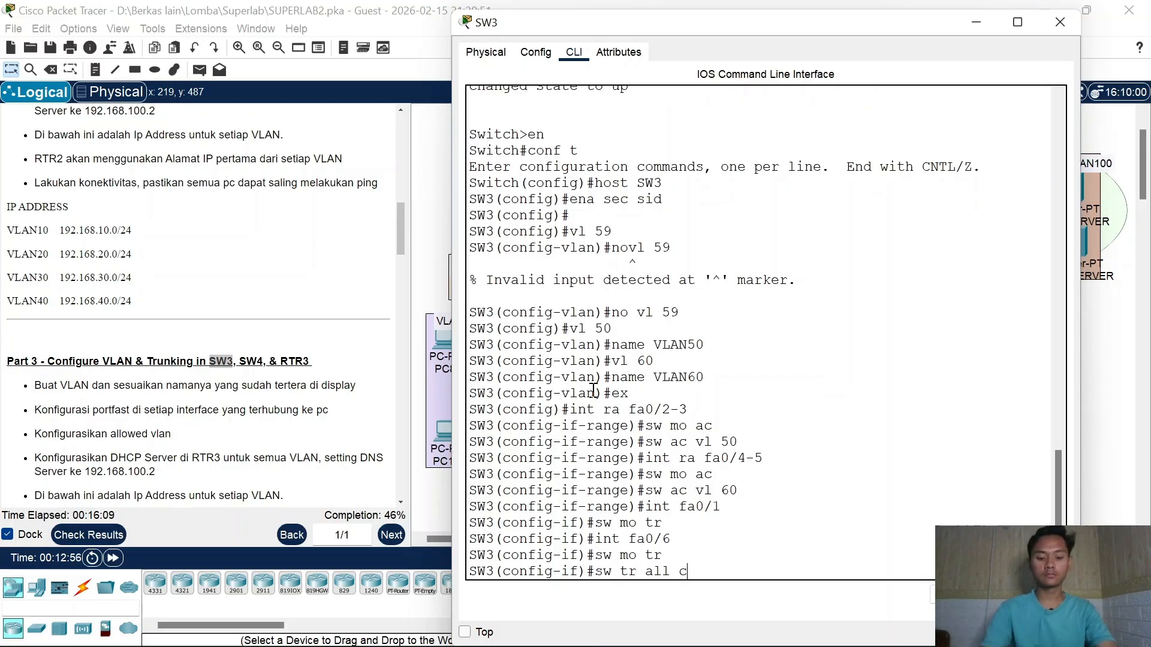
text(tr all vl 50)
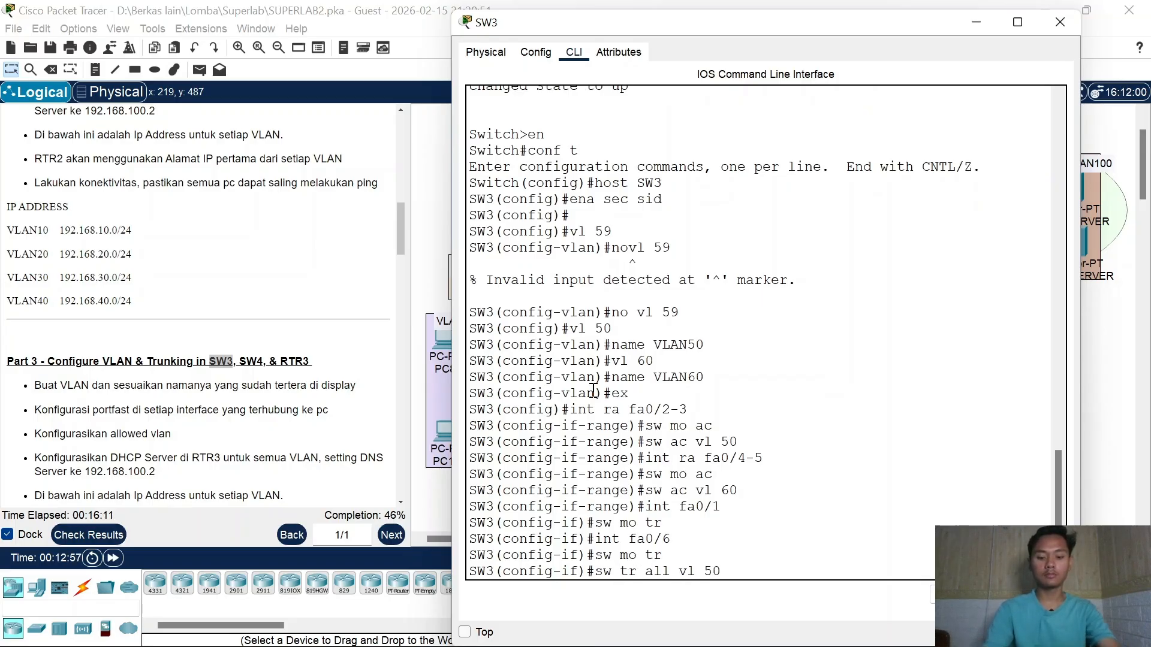
text(-60)
key(Return)
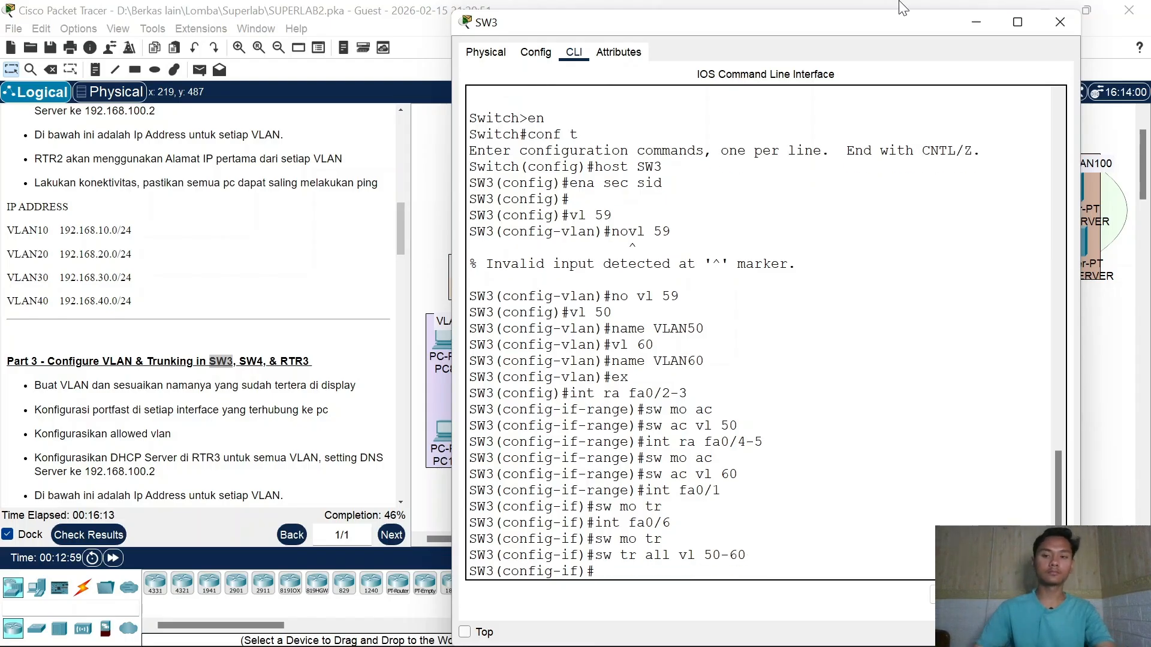
click(1060, 22)
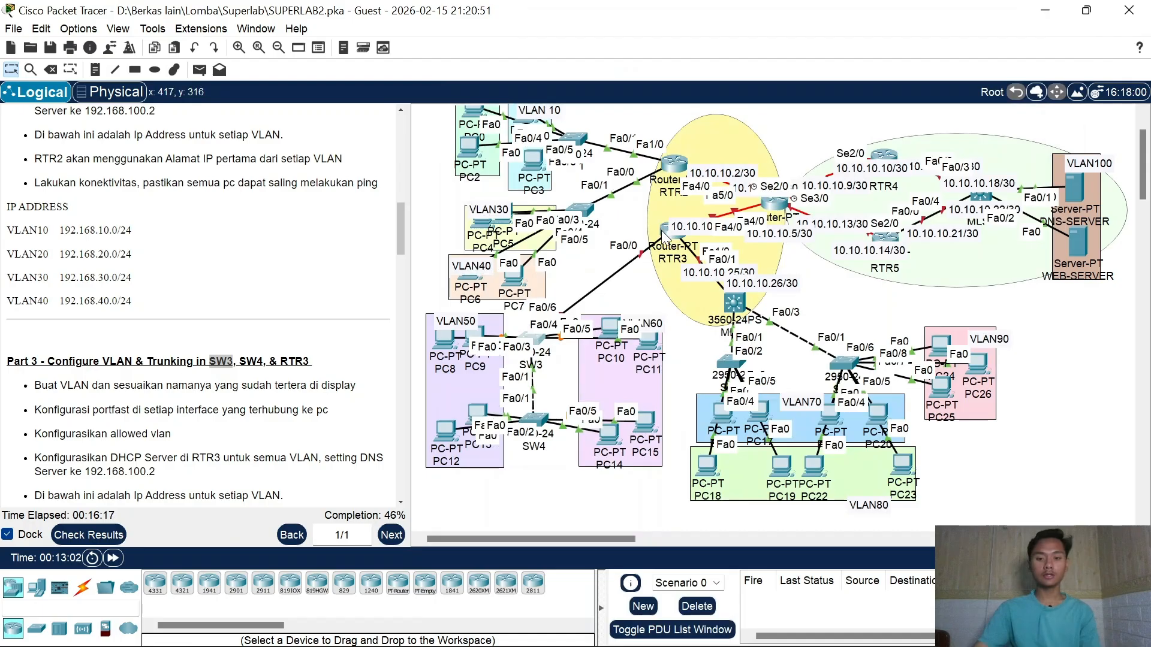
Step: On RTR3, enter global configuration mode and bring interface Fa0/0 up with no shutdown
click(663, 242)
key(Return)
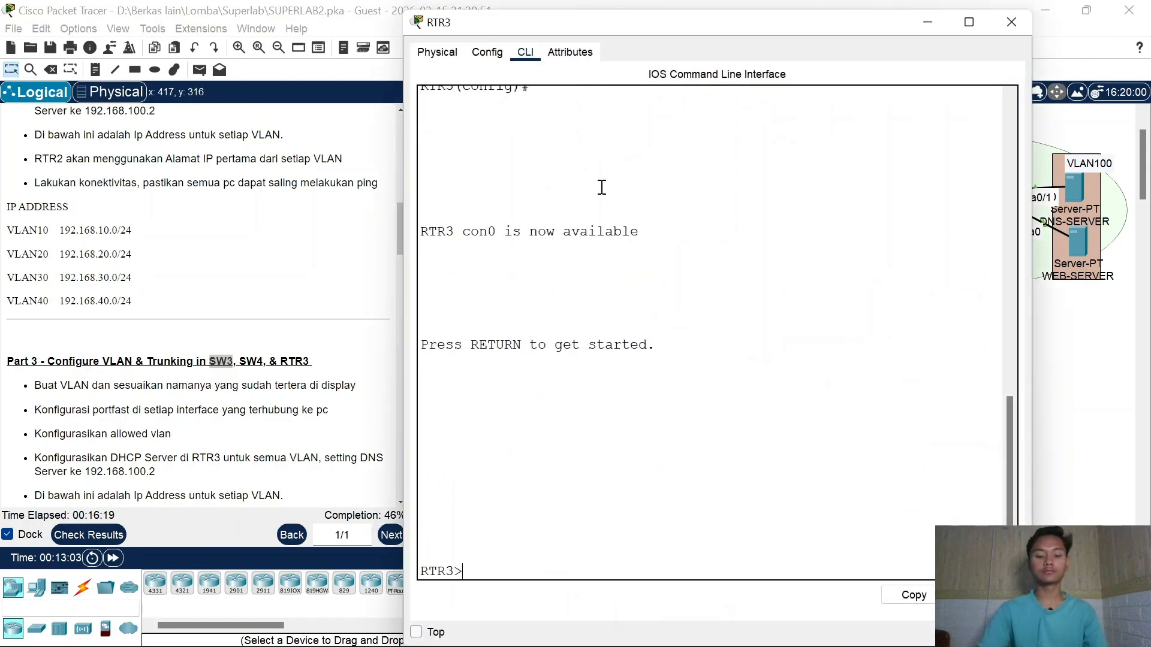
text(en)
key(Return)
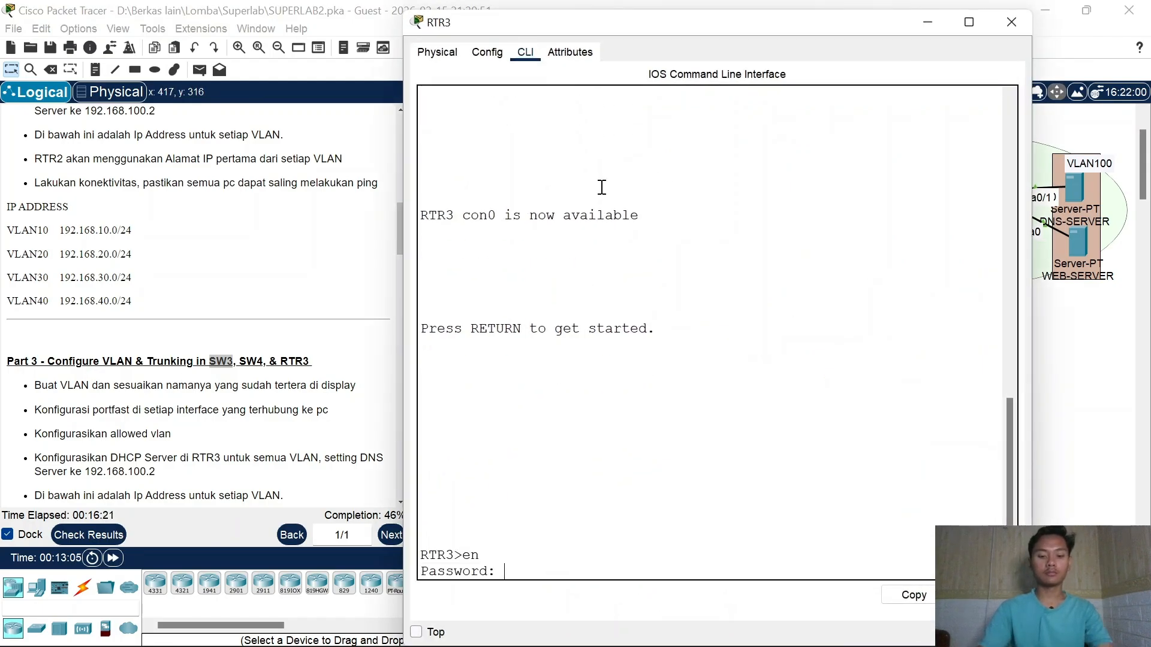
key(Return)
text(conf t)
key(Return)
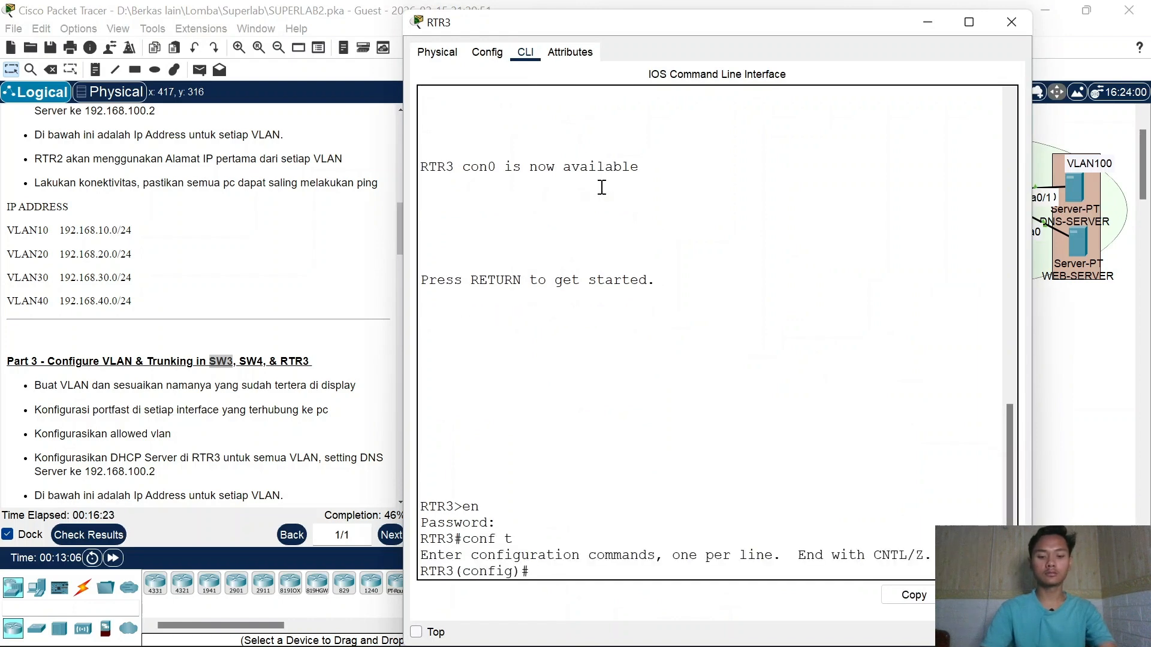
text(int fa0/0)
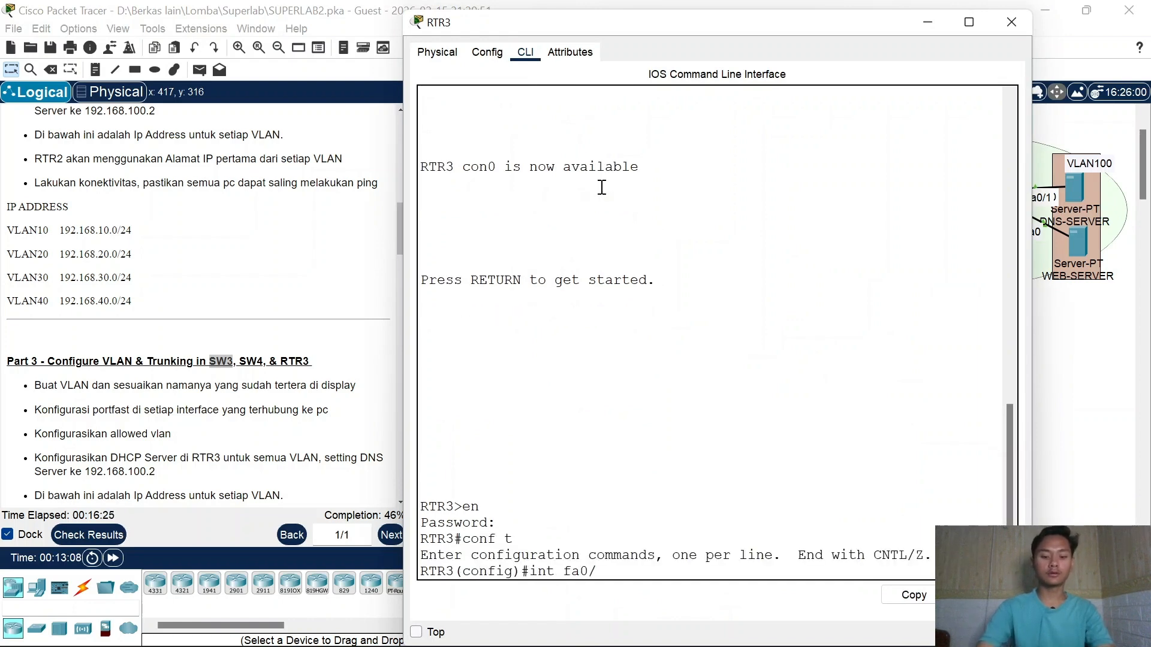
key(Return)
text(no sh)
key(Return)
key(Return)
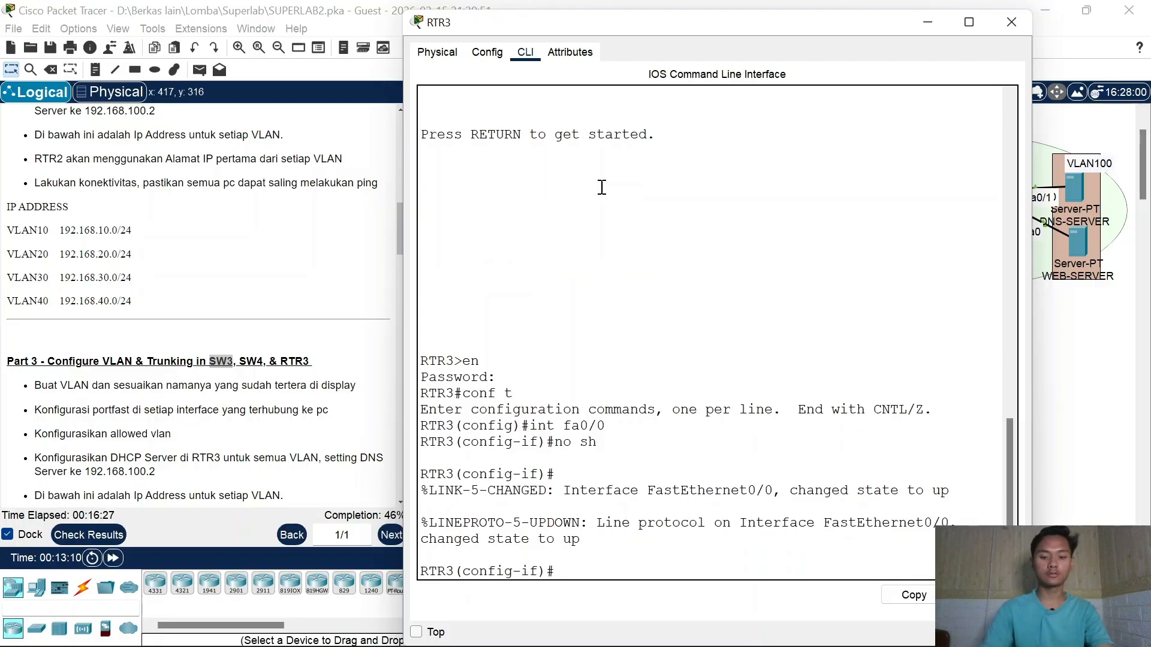
Step: Create subinterface Fa0/0.50 with dot1Q VLAN 50 and address 192.168.50.1 255.255.255.0
text(int fa0/0)
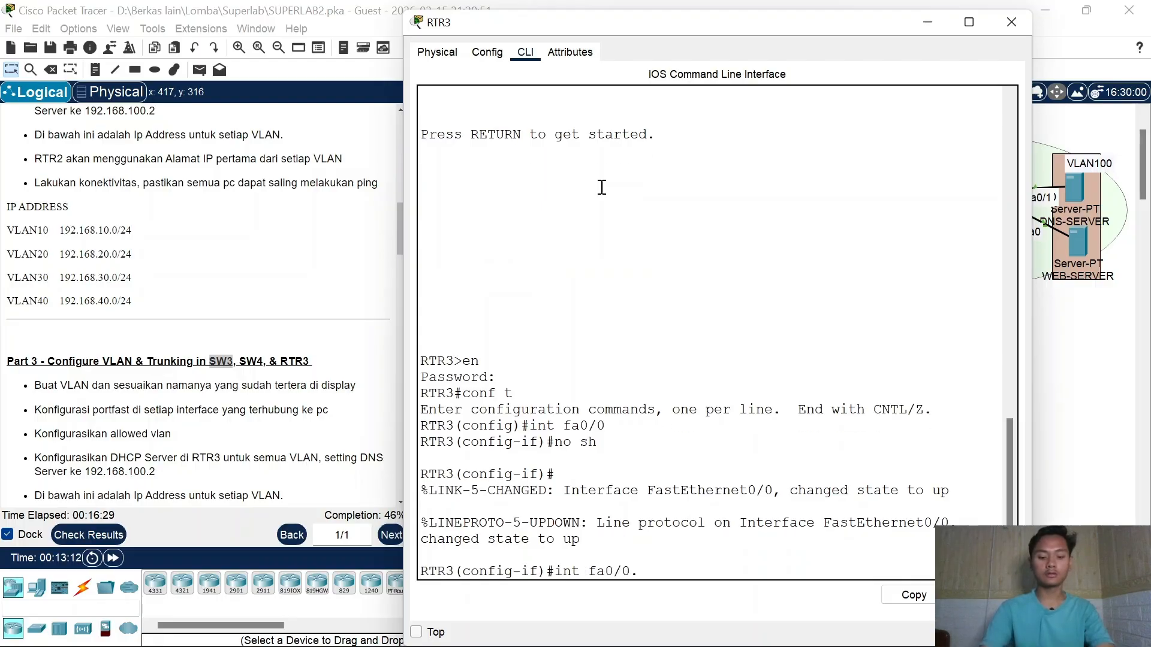
text(.50)
key(Return)
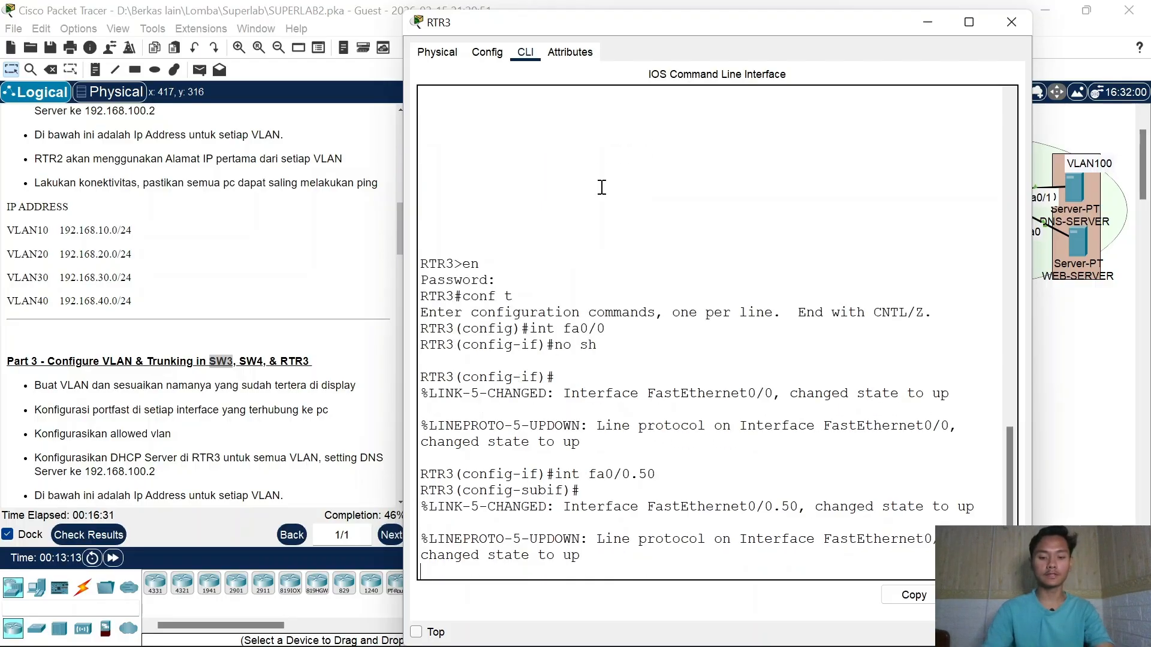
text(en)
key(Tab)
text(do)
key(Tab)
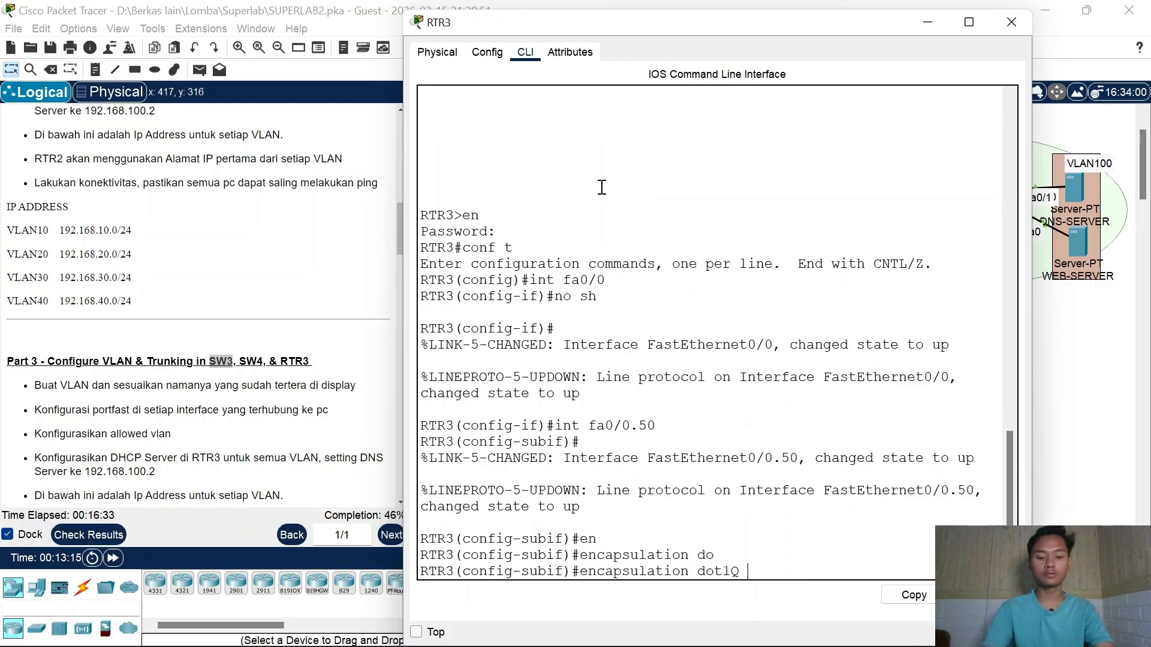
text(50)
key(Return)
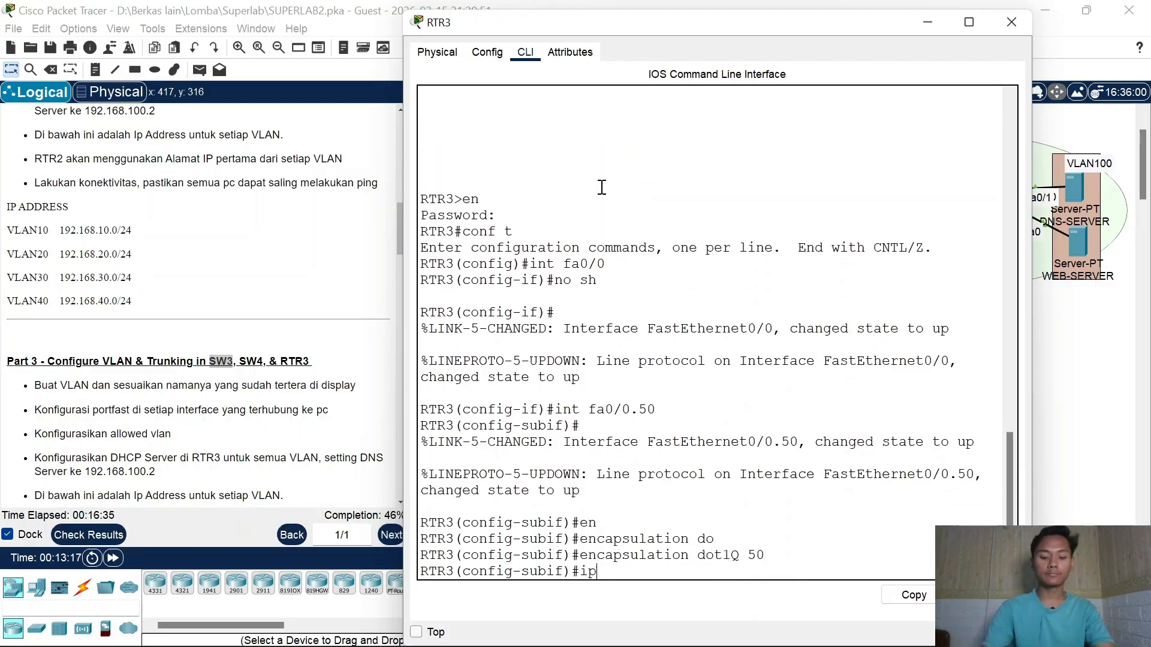
text(ip add 192.168.50.1)
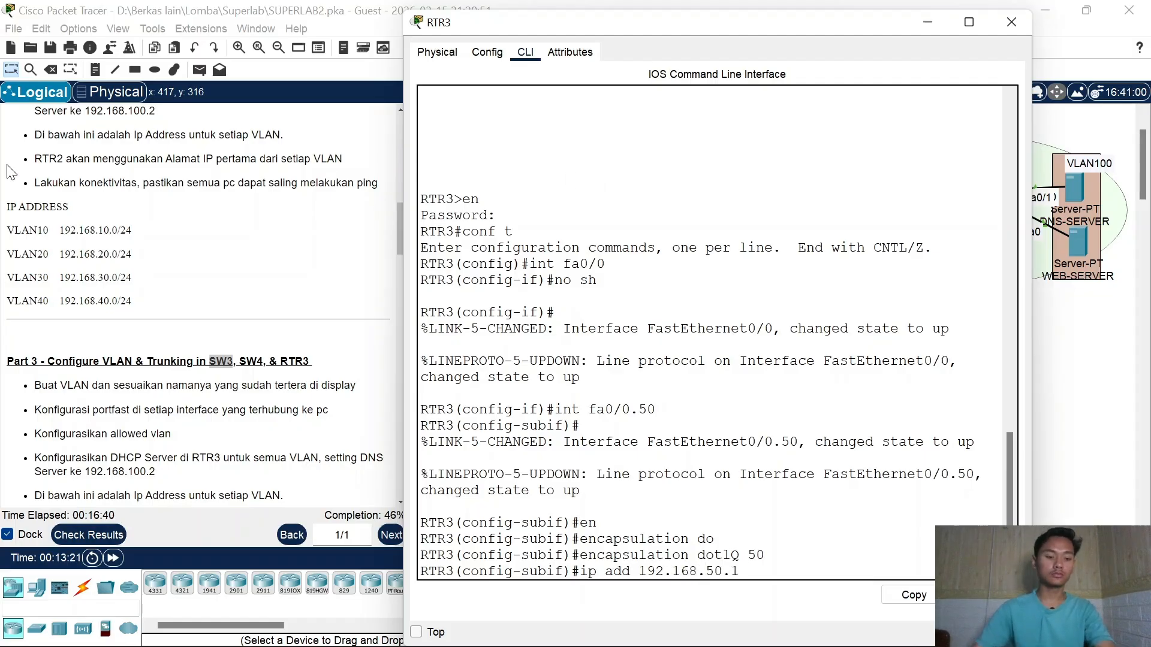
scroll(221, 286, down, 3)
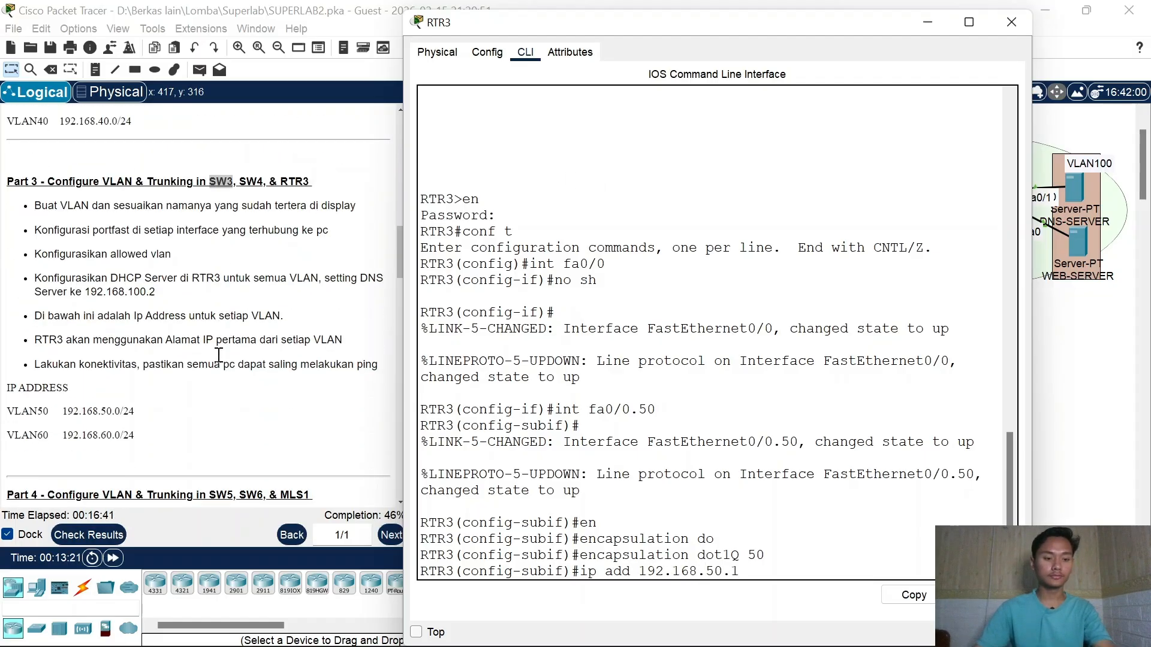
key(Return)
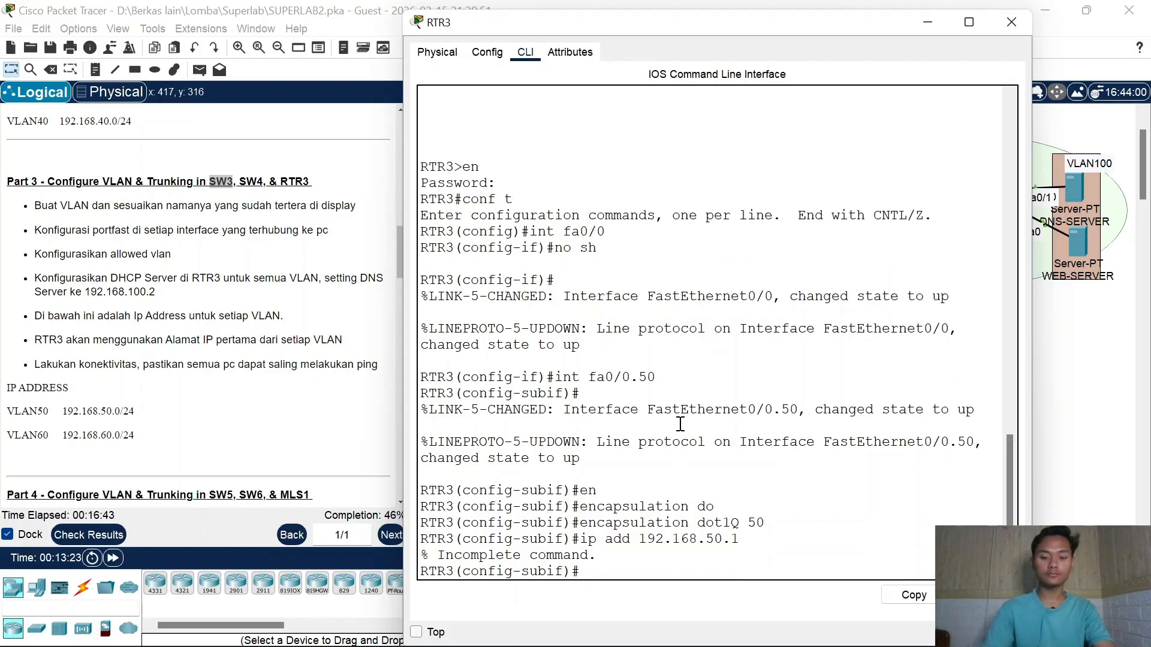
key(Up)
text(255.25)
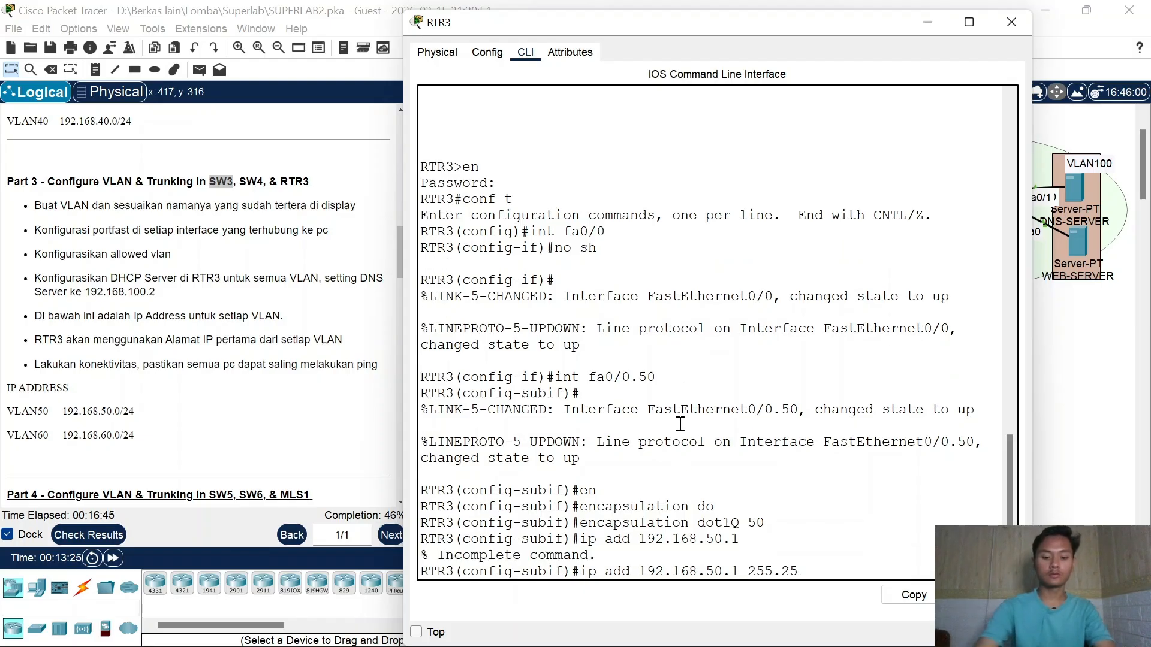
text(5.255.0)
key(Return)
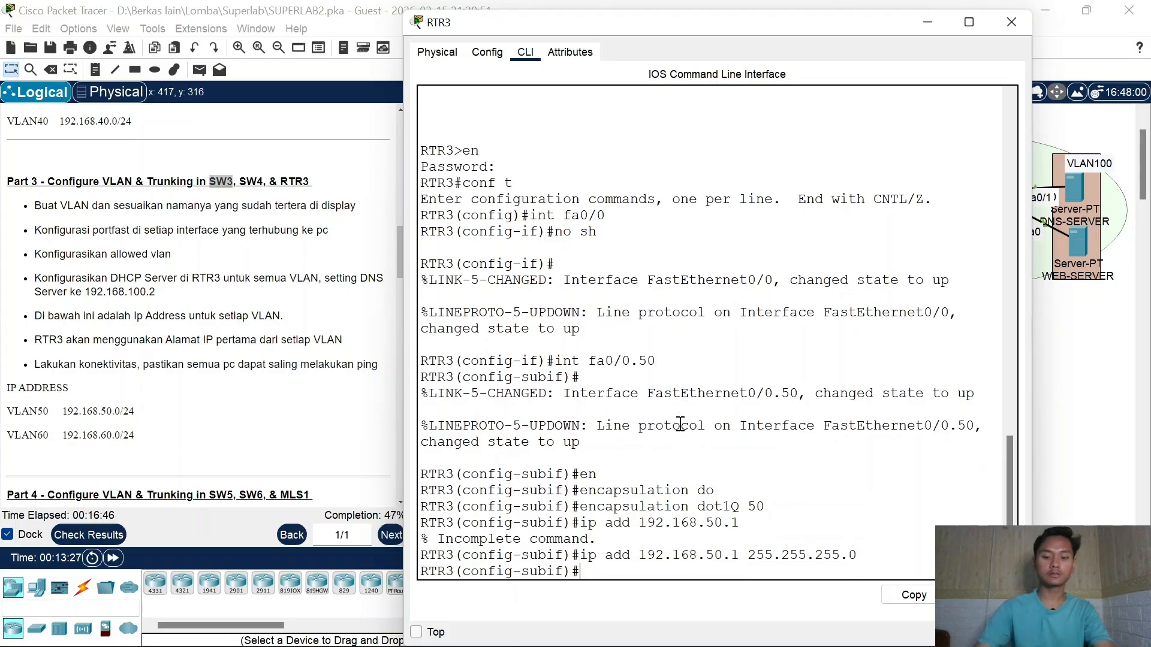
Step: Create subinterface Fa0/0.60 with dot1Q VLAN 60 and address 192.168.60.1/24, then exit
key(Up)
key(Up)
key(Up)
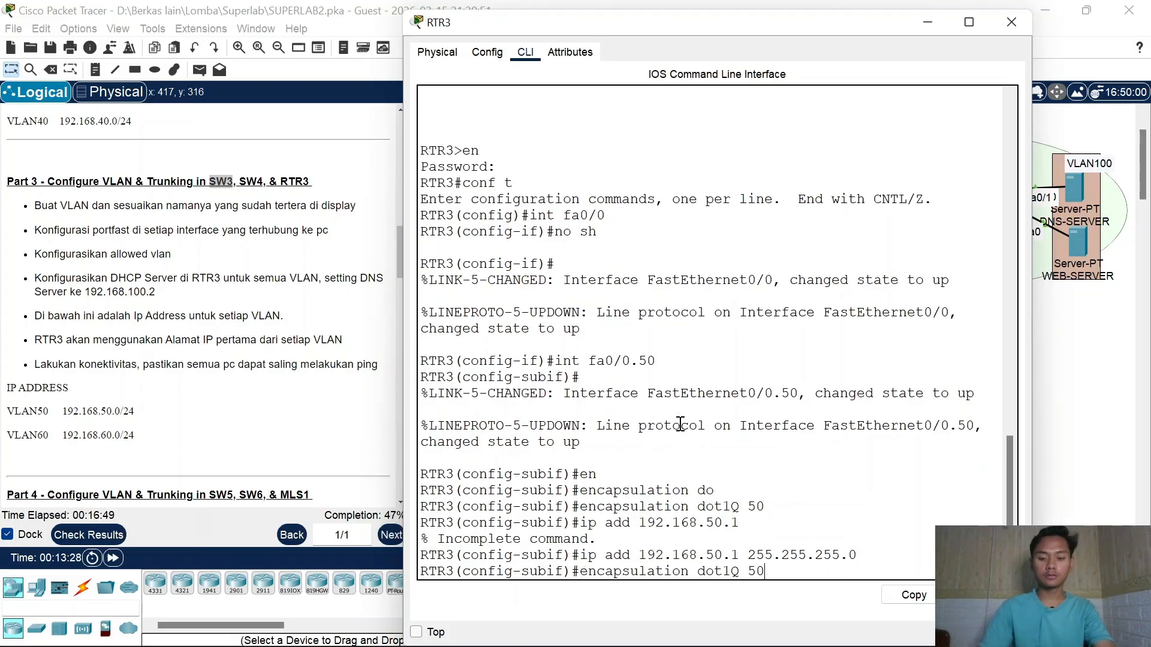
key(Up)
key(BackSpace)
text(60)
key(Return)
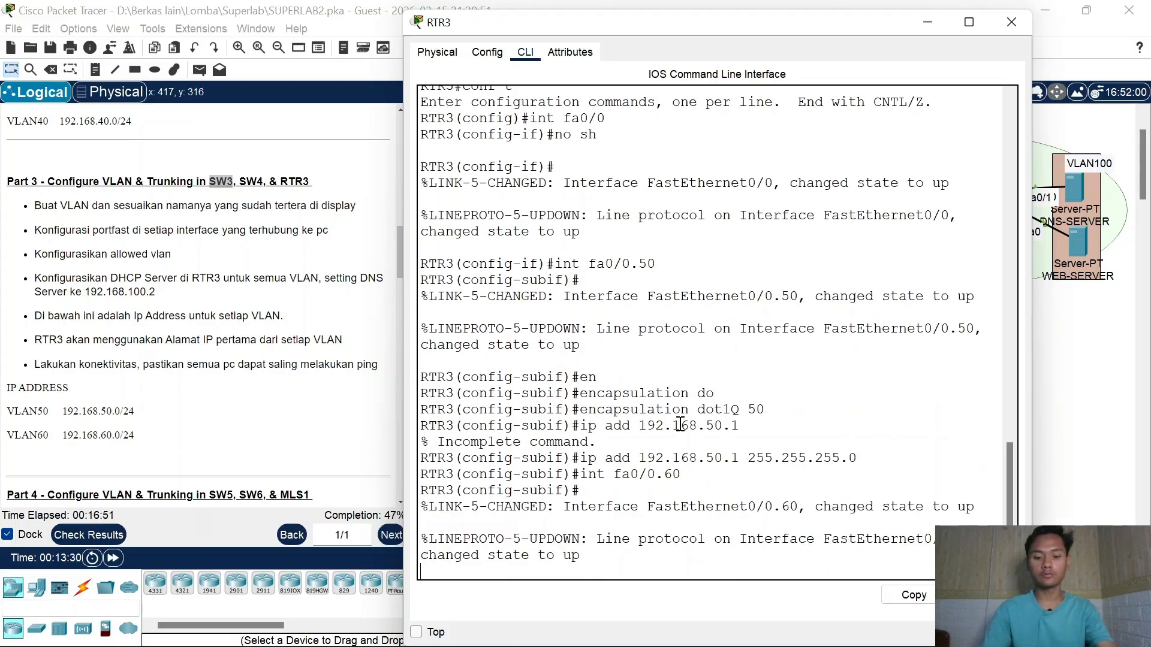
key(Up)
key(Up)
key(Up)
key(Up)
key(Down)
key(Down)
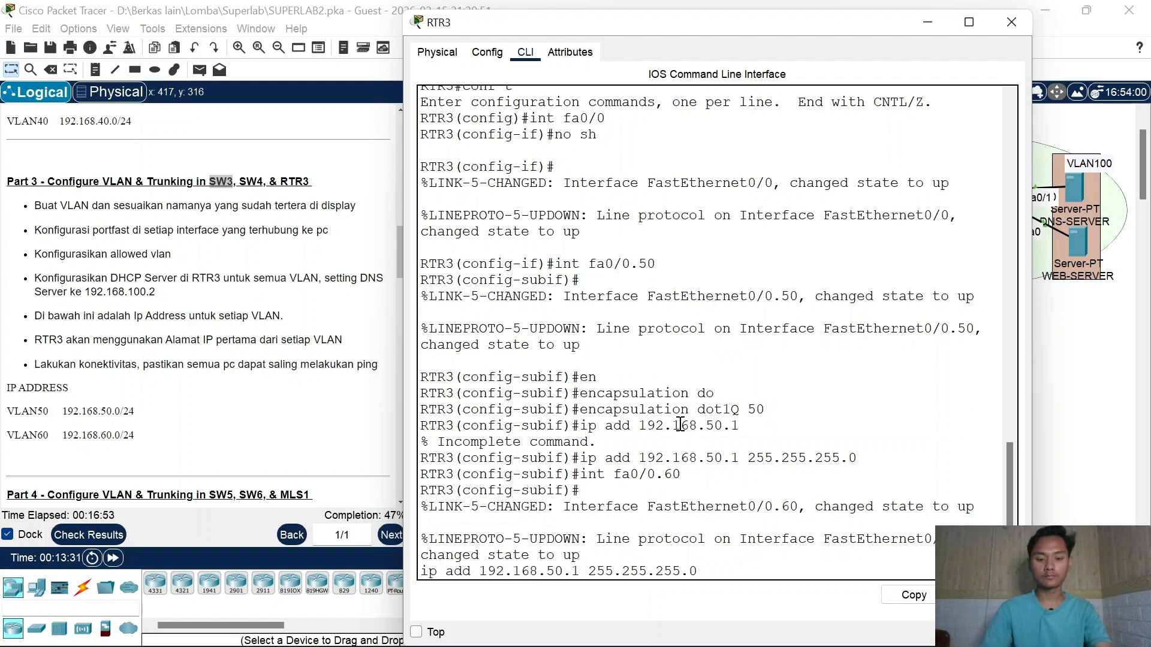
key(Up)
key(Up)
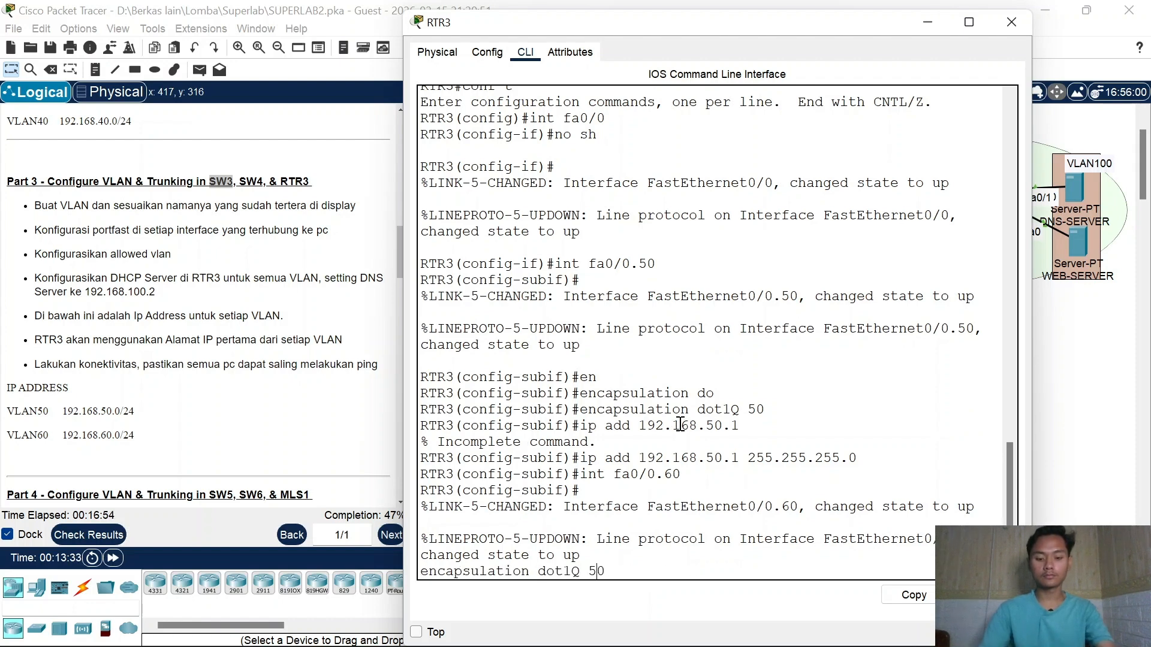
key(BackSpace)
text(6)
key(Return)
key(Up)
key(Up)
key(Up)
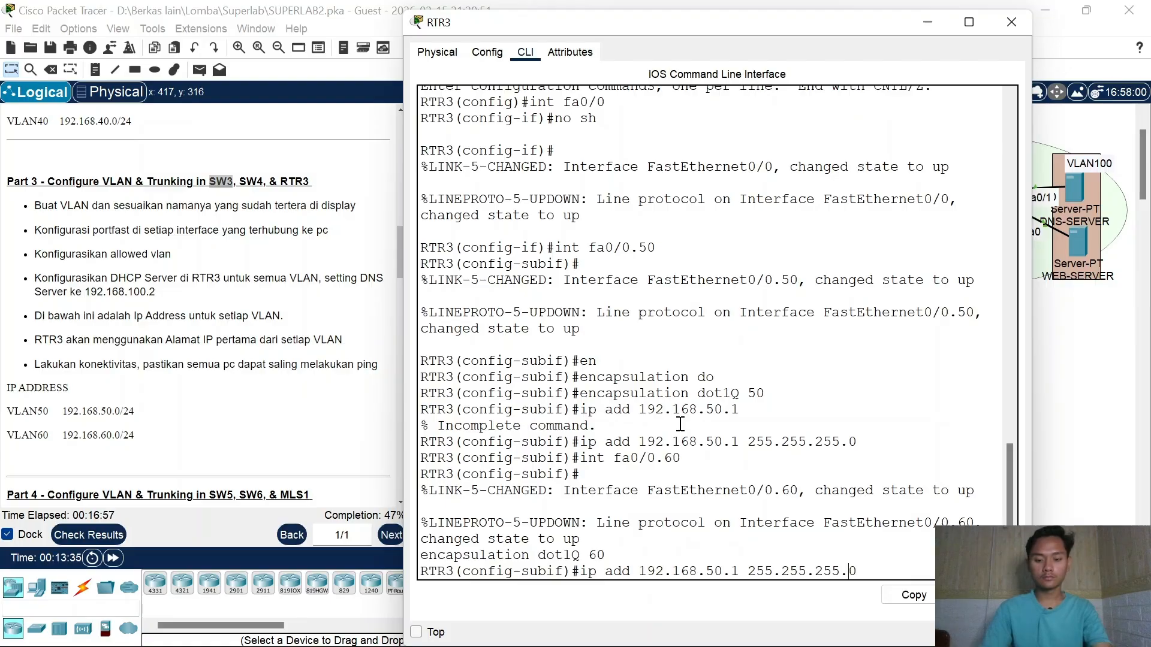
key(BackSpace)
text(6)
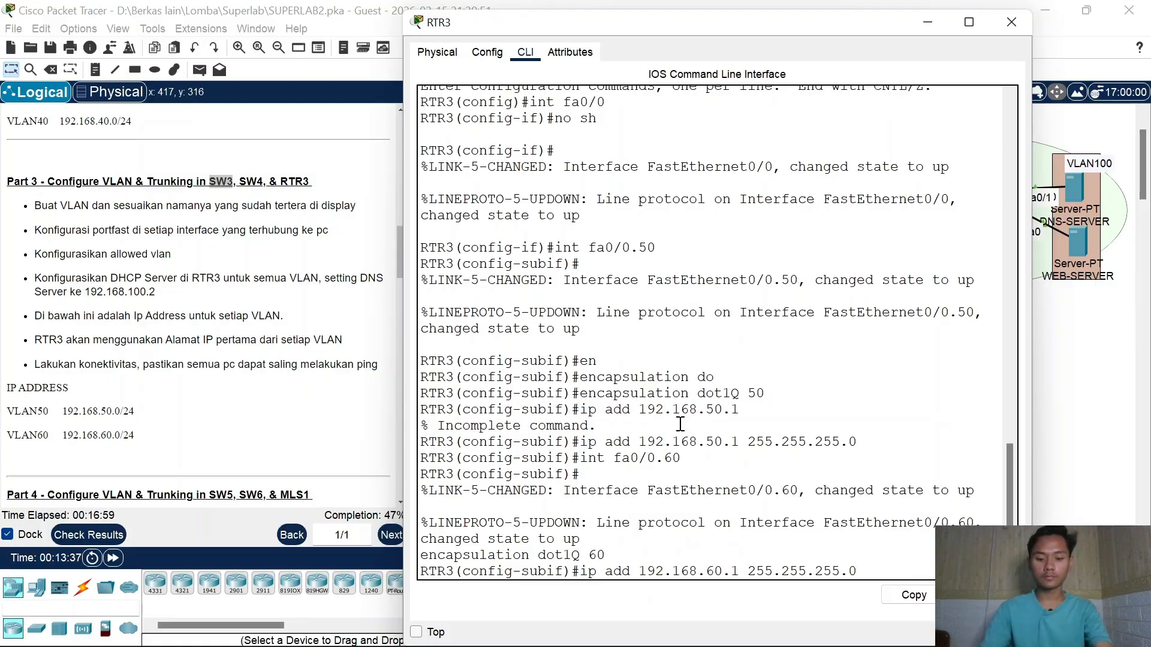
key(Return)
text(ex)
key(Return)
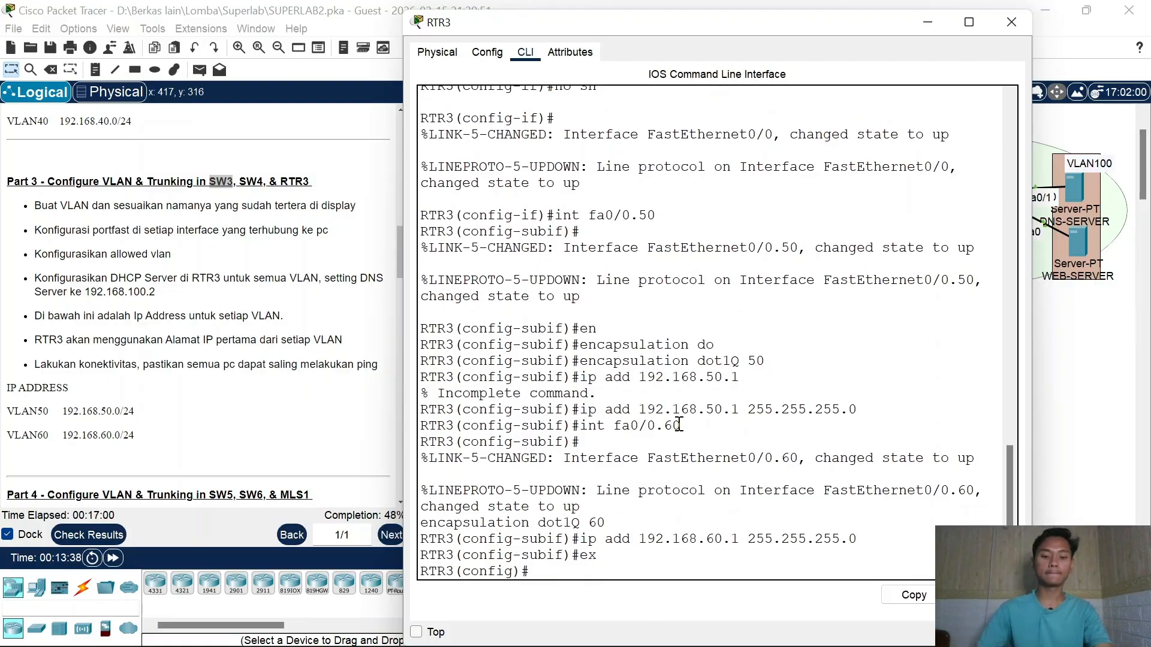
Step: Add ip dhcp excluded-address entries for 192.168.50.1 and 192.168.60.1, then close RTR3
text(ip dh)
key(Tab)
text(ex)
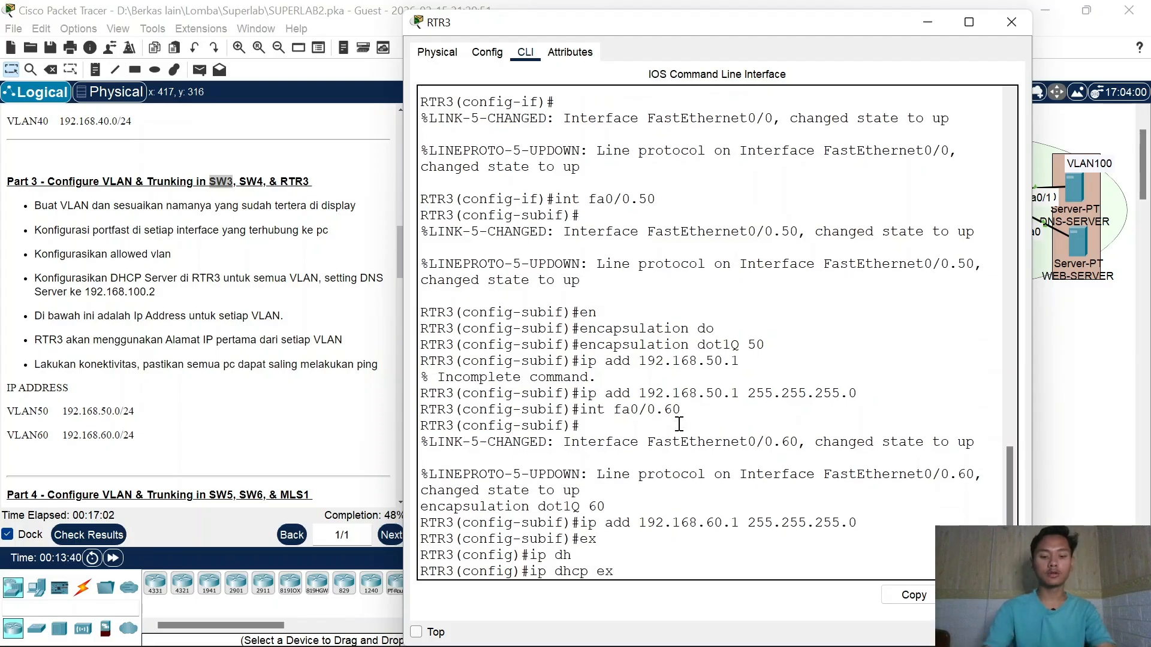
key(Tab)
text(192.168.50.1)
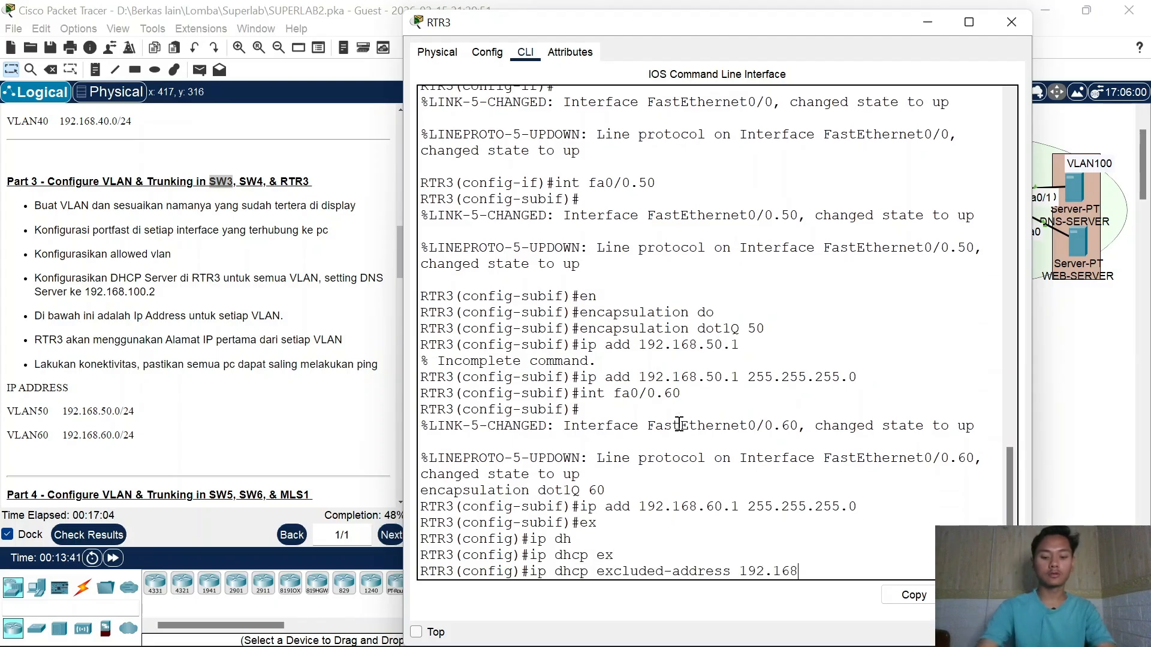
key(Return)
key(Up)
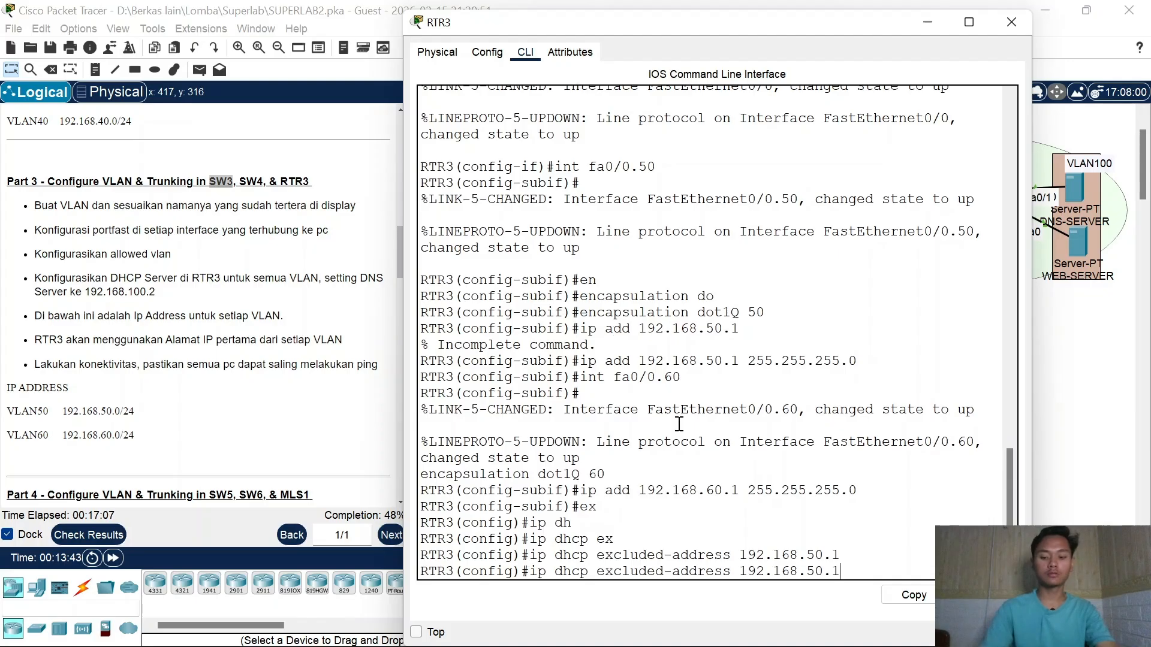
key(BackSpace)
key(BackSpace)
key(BackSpace)
key(BackSpace)
text(60.1)
key(Return)
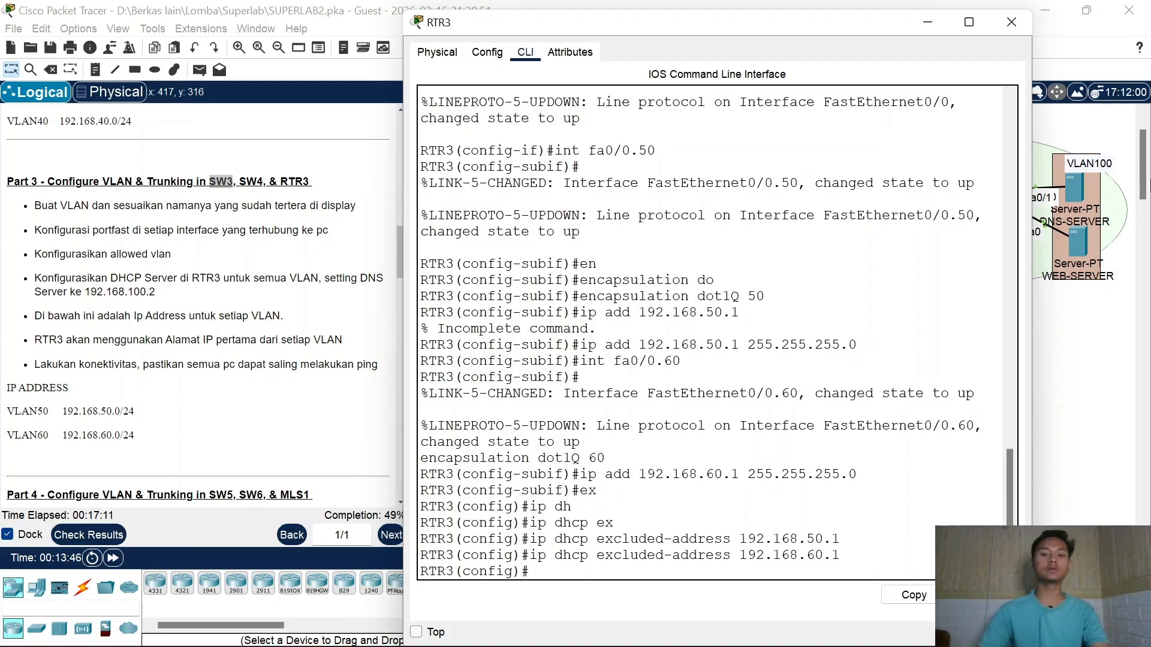
click(1012, 22)
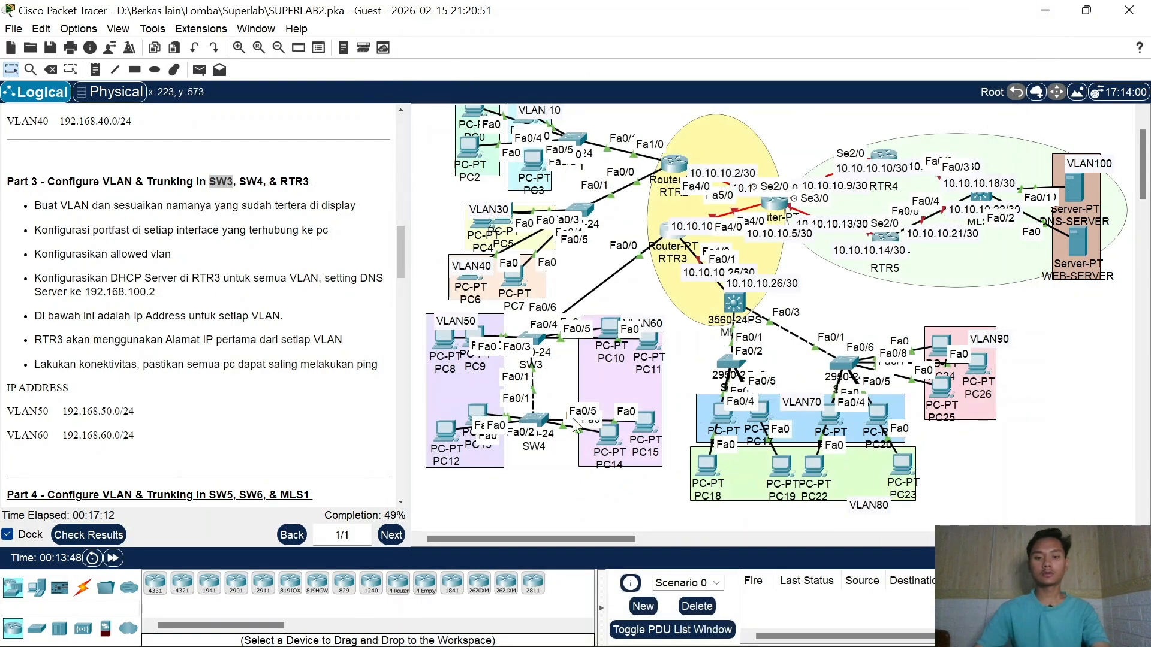
Step: Set PC10's IP Configuration to DHCP, which fails and falls back to 169.254.192.69
click(609, 328)
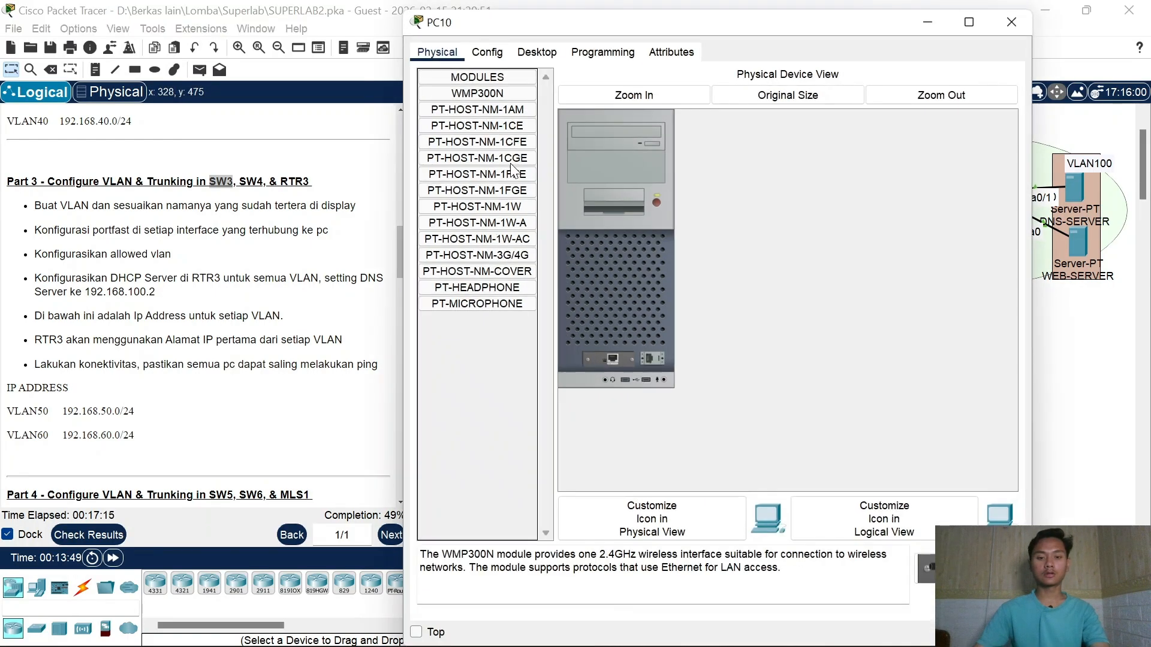
click(536, 52)
click(454, 137)
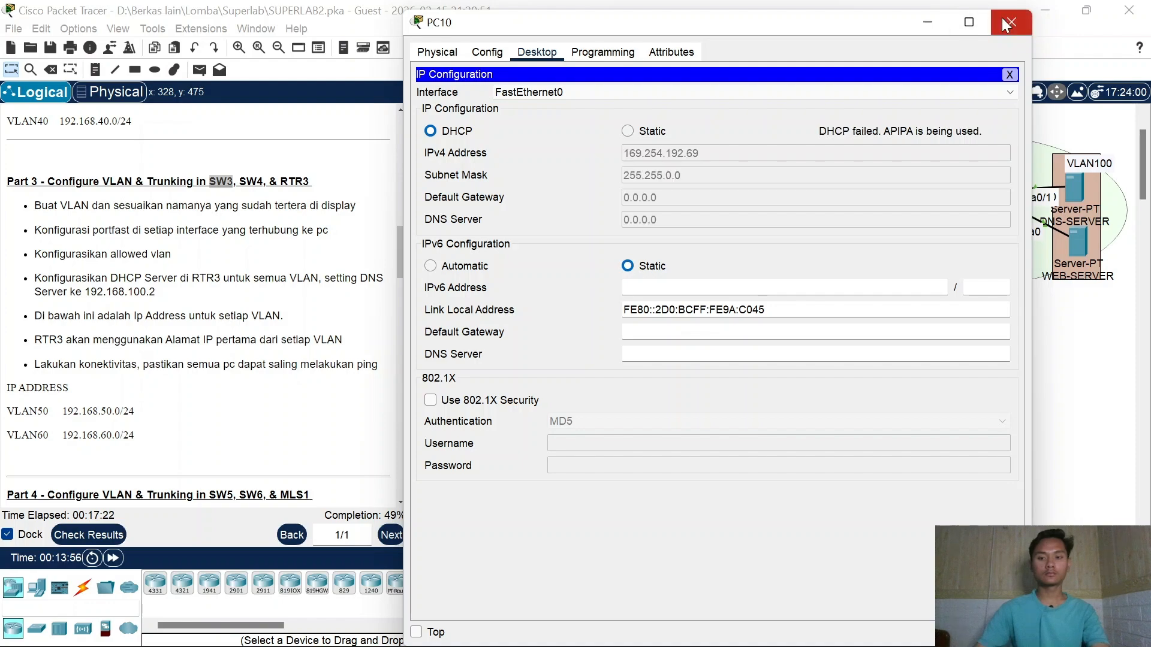
click(1015, 23)
Step: In SW3's CLI, leave interface mode and list the trunk ports with show interfaces trunk
click(532, 340)
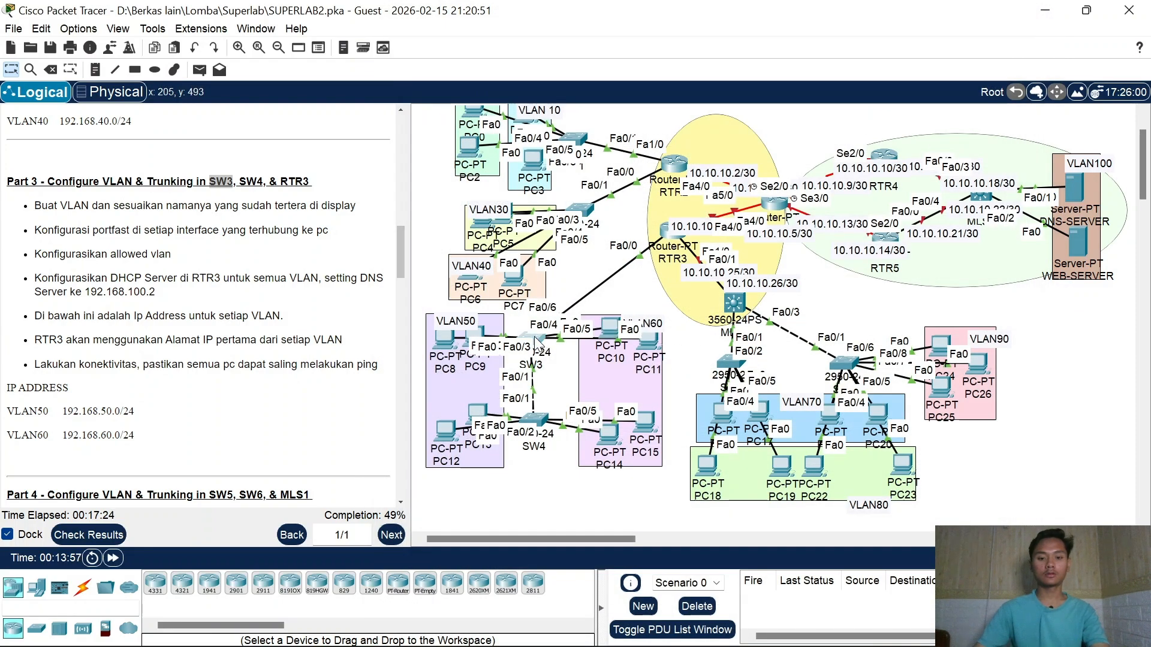
key(Return)
key(Return)
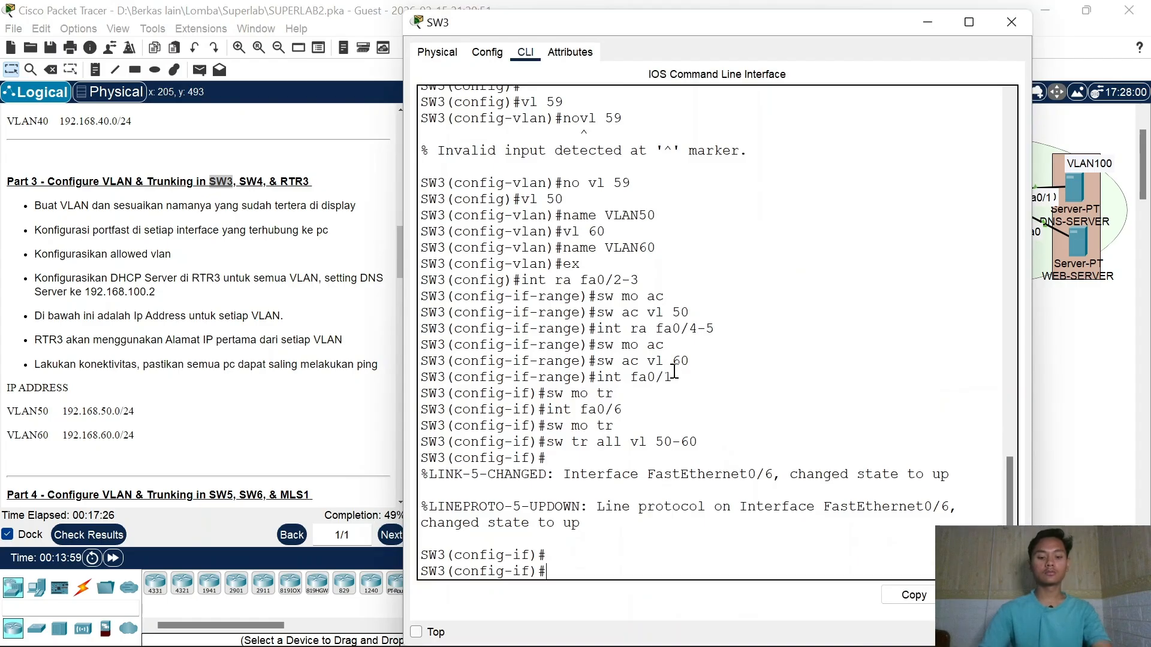
text(ex)
key(Return)
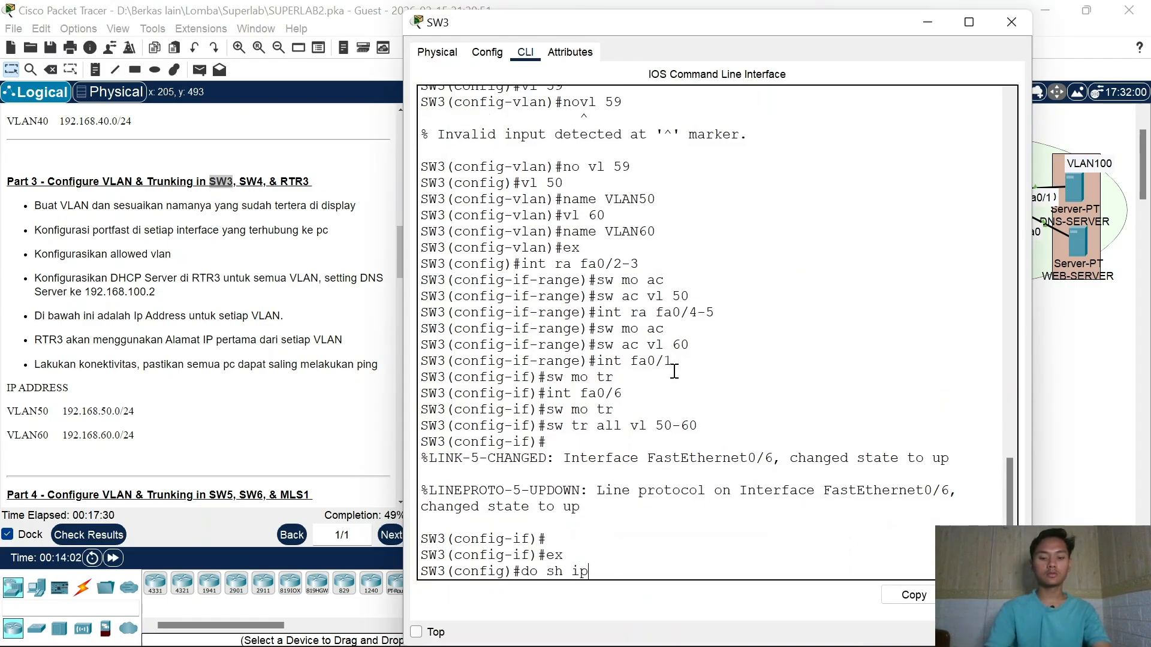
text(do sh ip int tr)
key(Return)
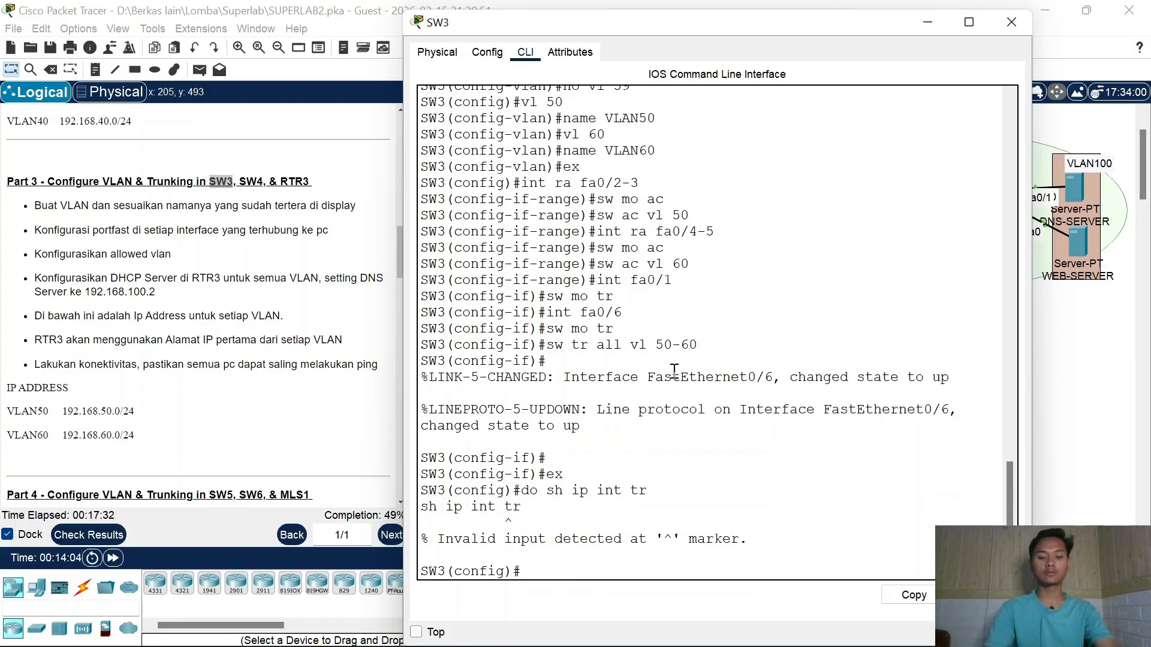
key(Up)
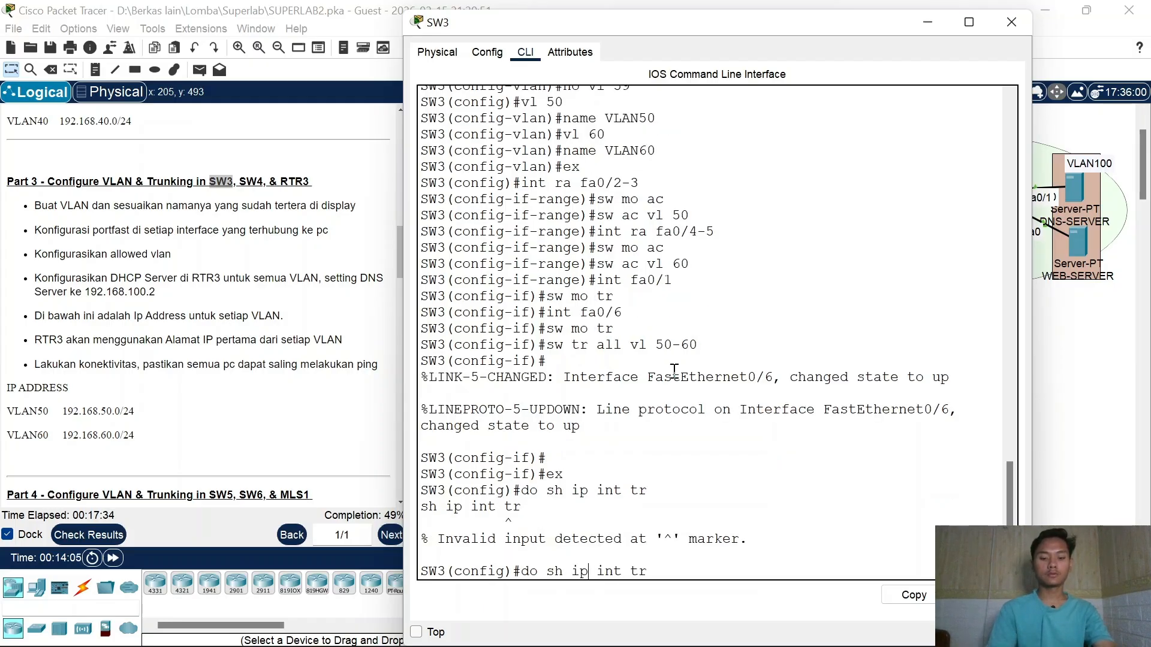
key(BackSpace)
key(BackSpace)
key(Return)
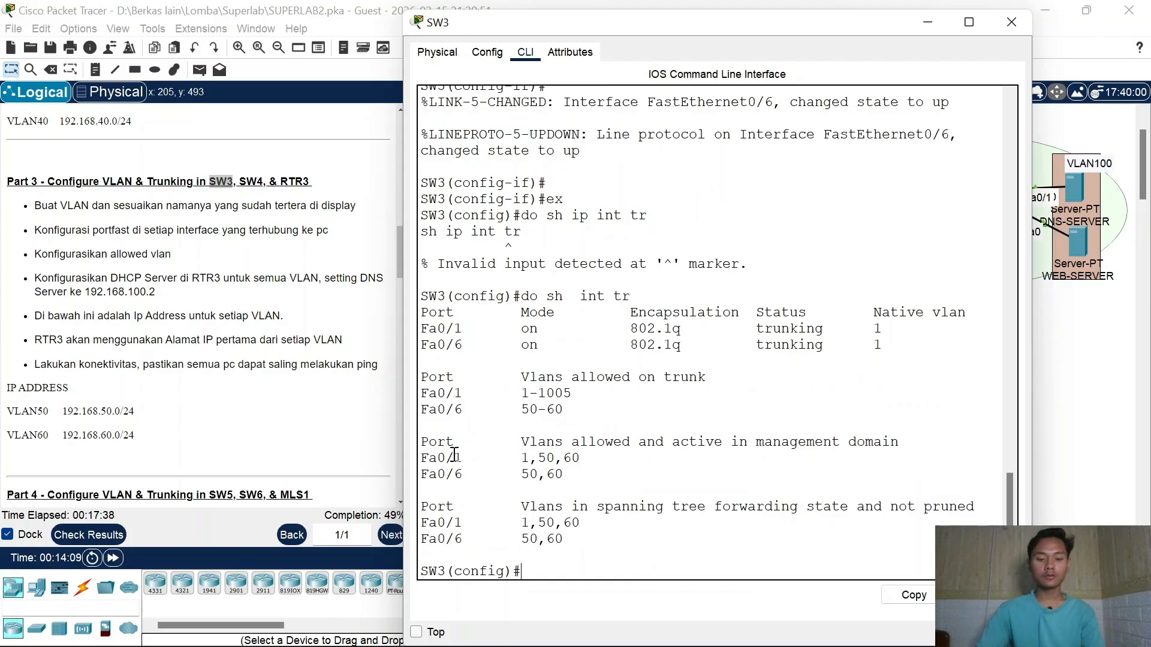
Step: Allow only VLANs 50-60 on trunk Fa0/1, verify trunks and VLAN membership, then close SW3
text(int fa)
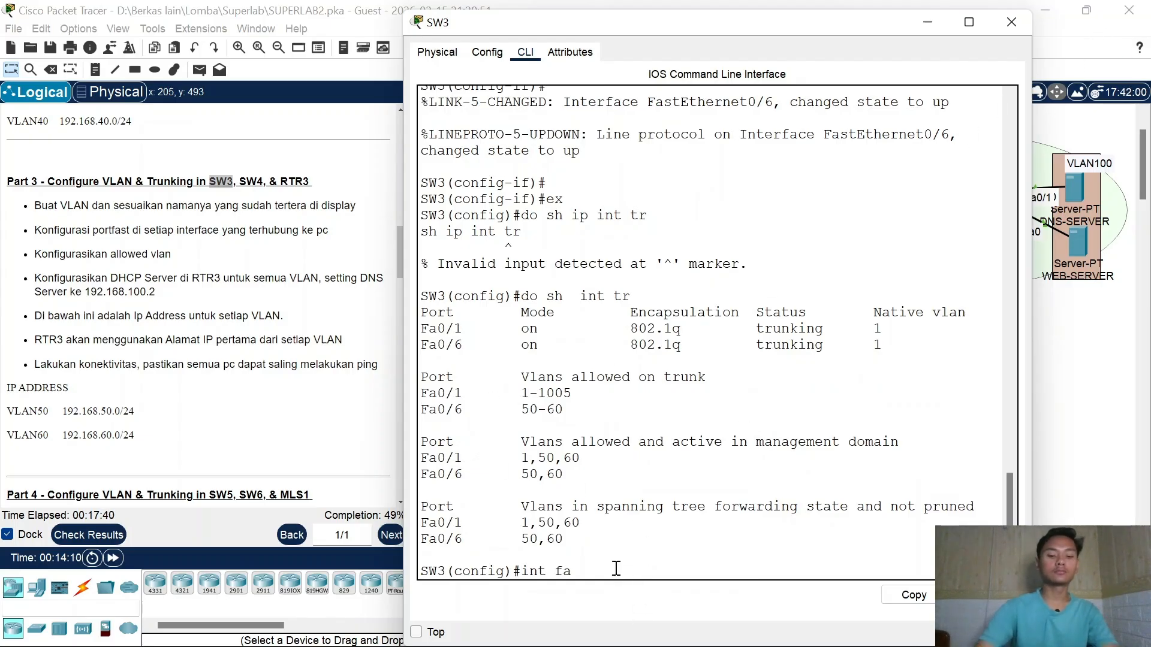
text(0)
text(0.1)
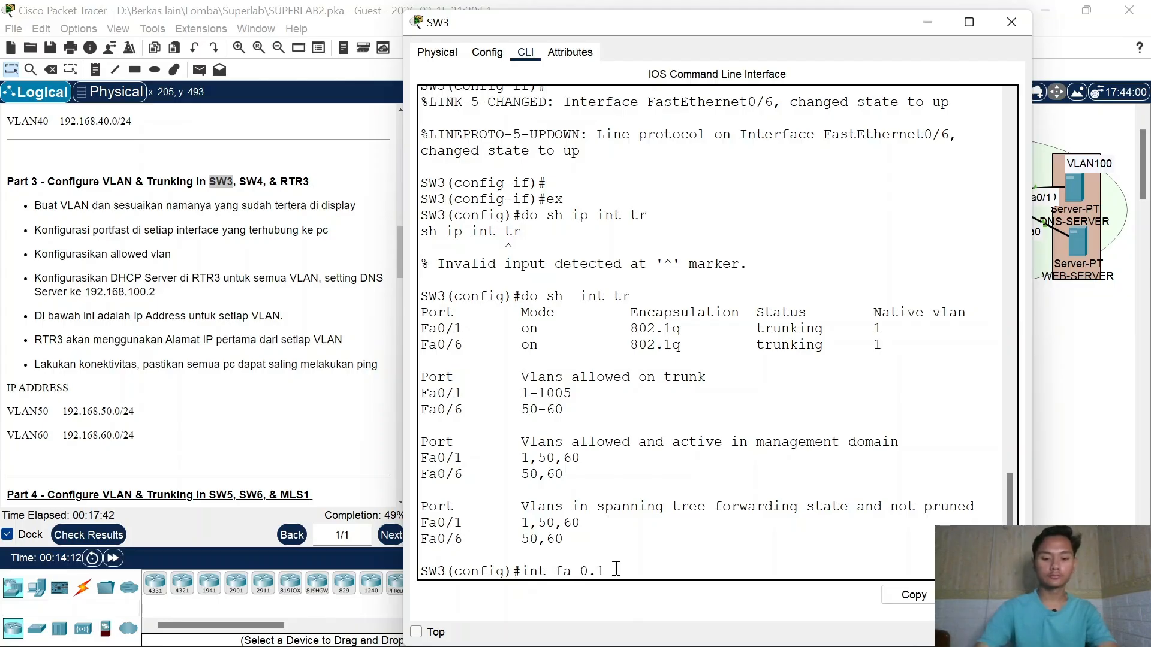
key(Return)
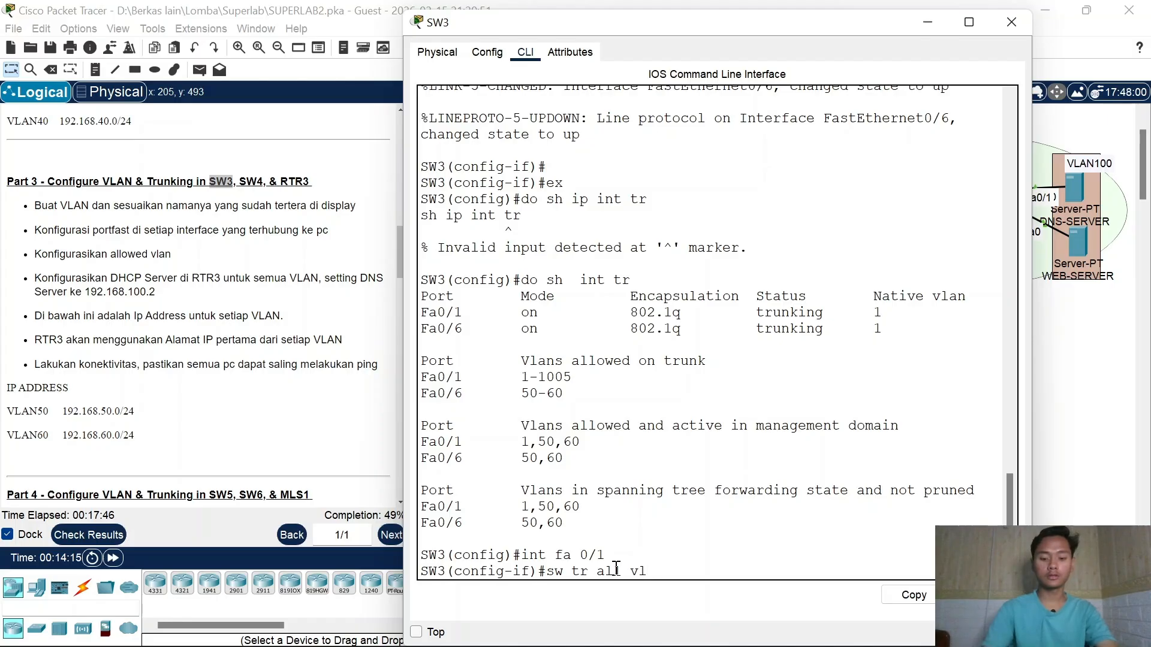
text(sw tr all vl 50-60)
key(Return)
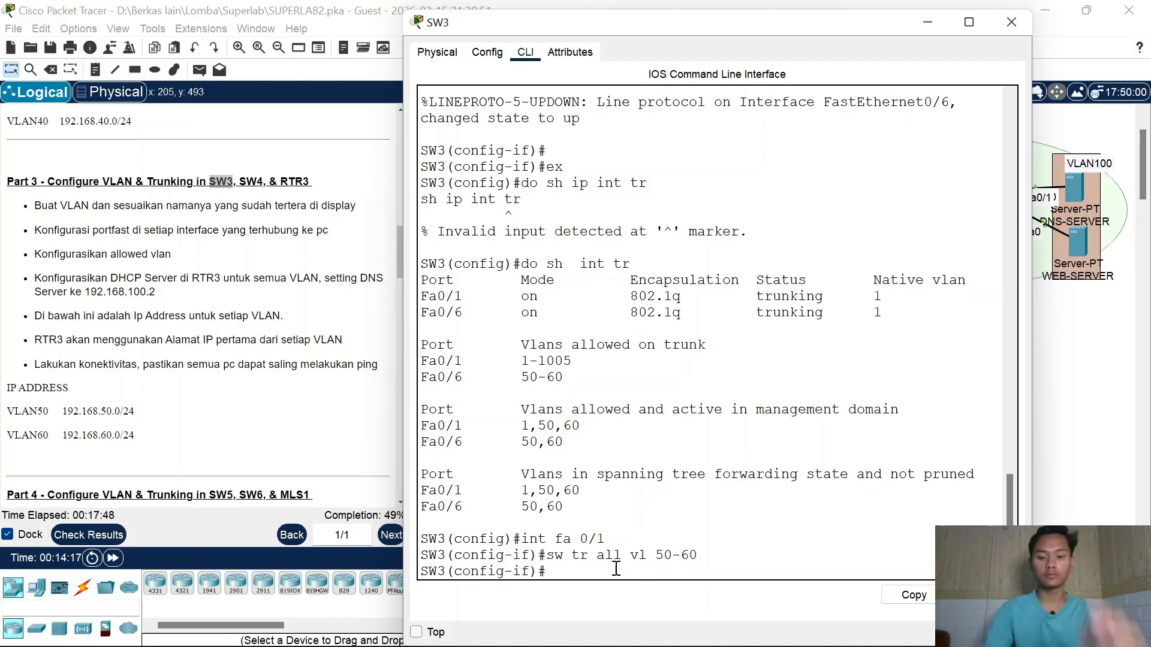
text(do sh  int tr)
key(Return)
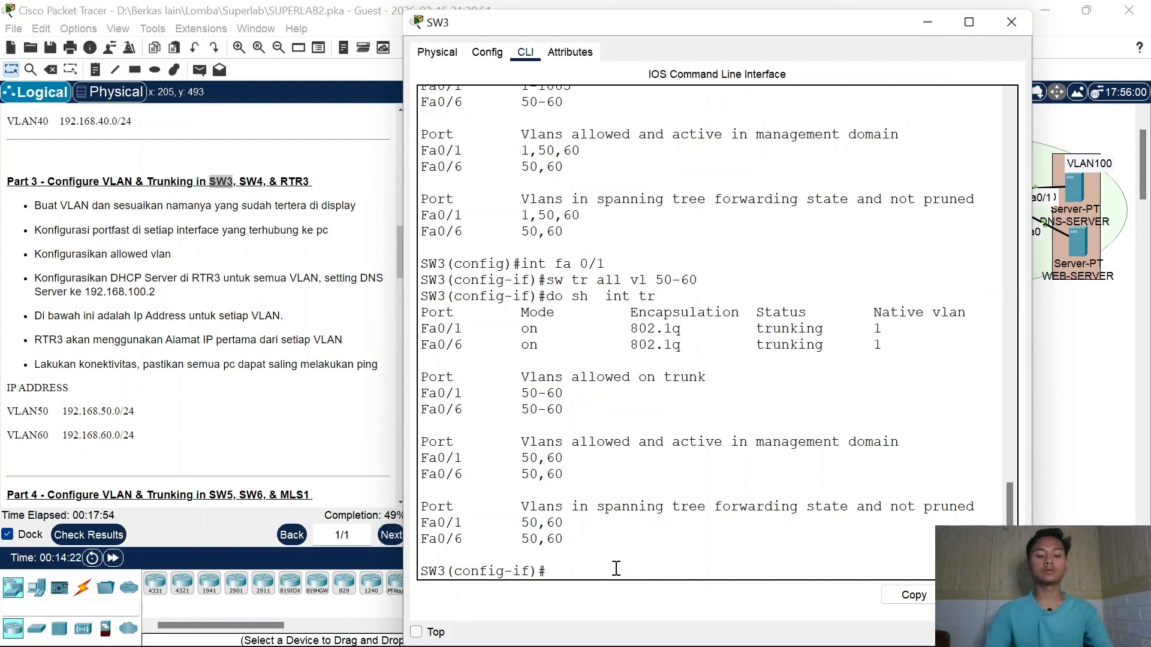
key(Return)
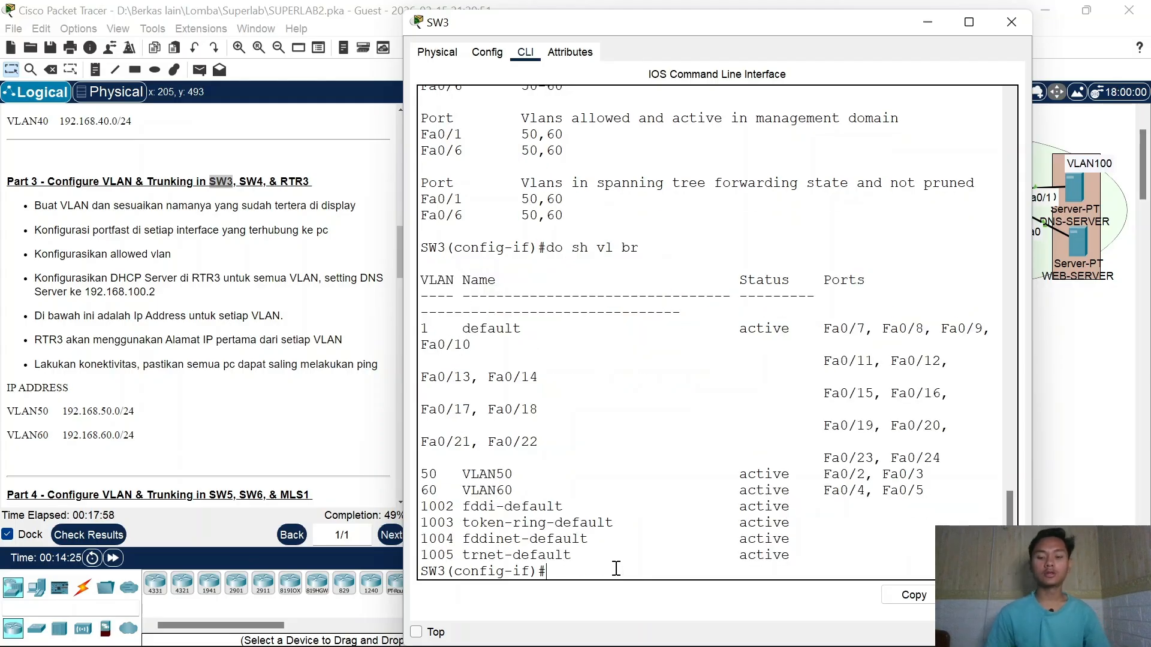
click(1011, 22)
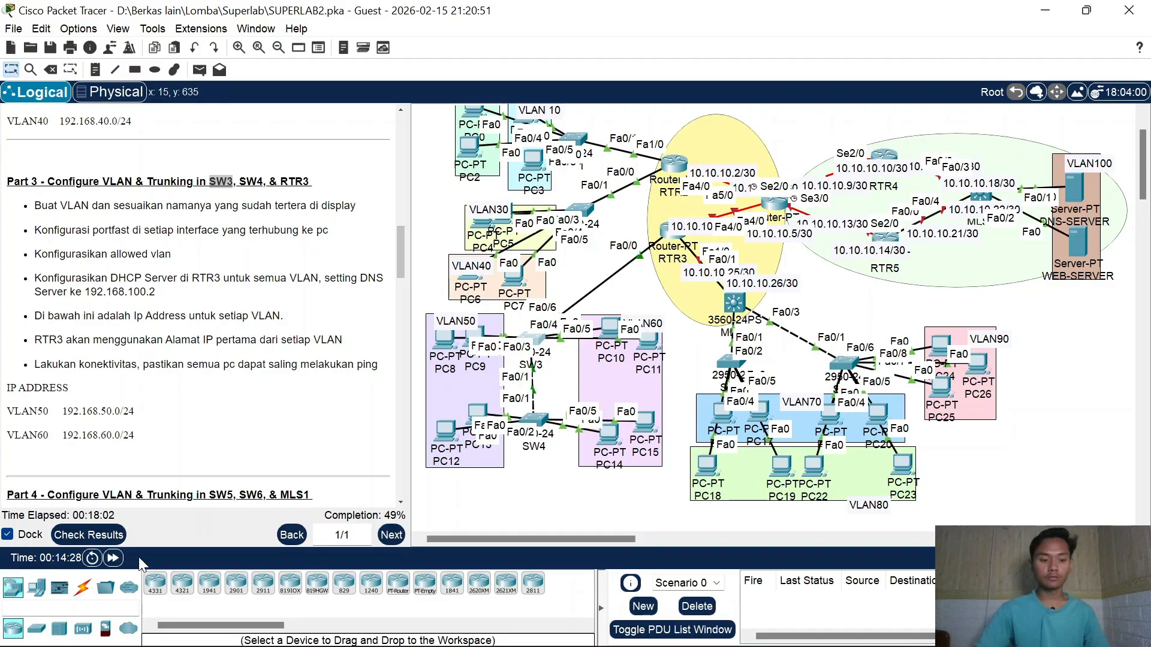
Step: Fast-forward simulation time and retry DHCP on PC10, which still fails
click(112, 558)
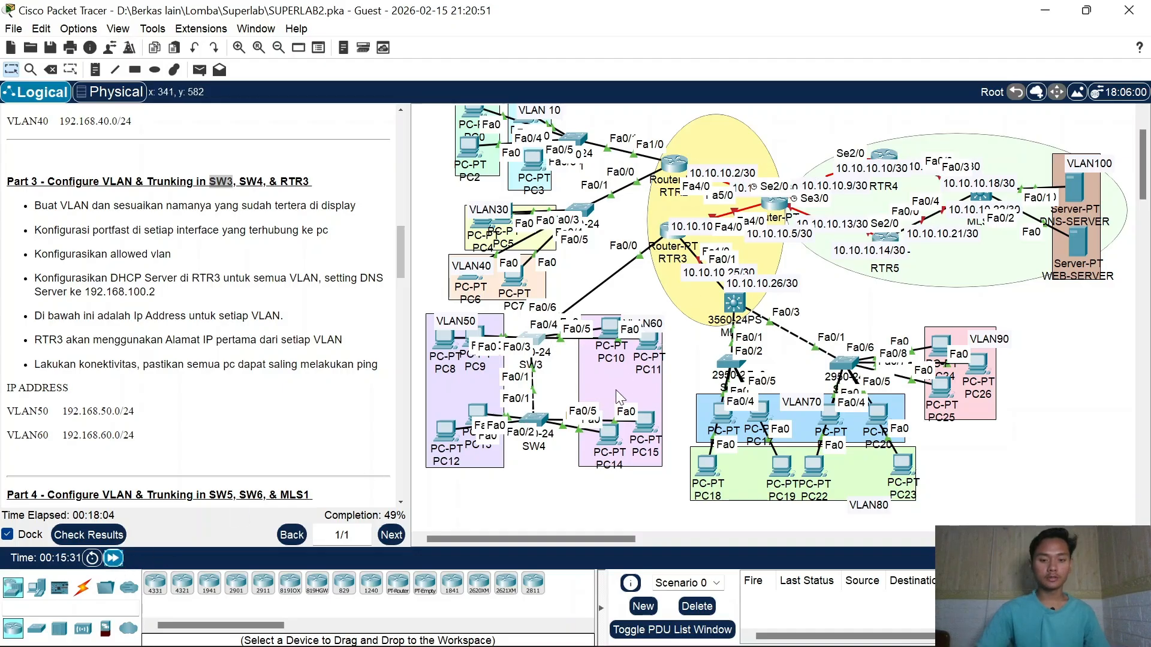
click(608, 329)
click(465, 108)
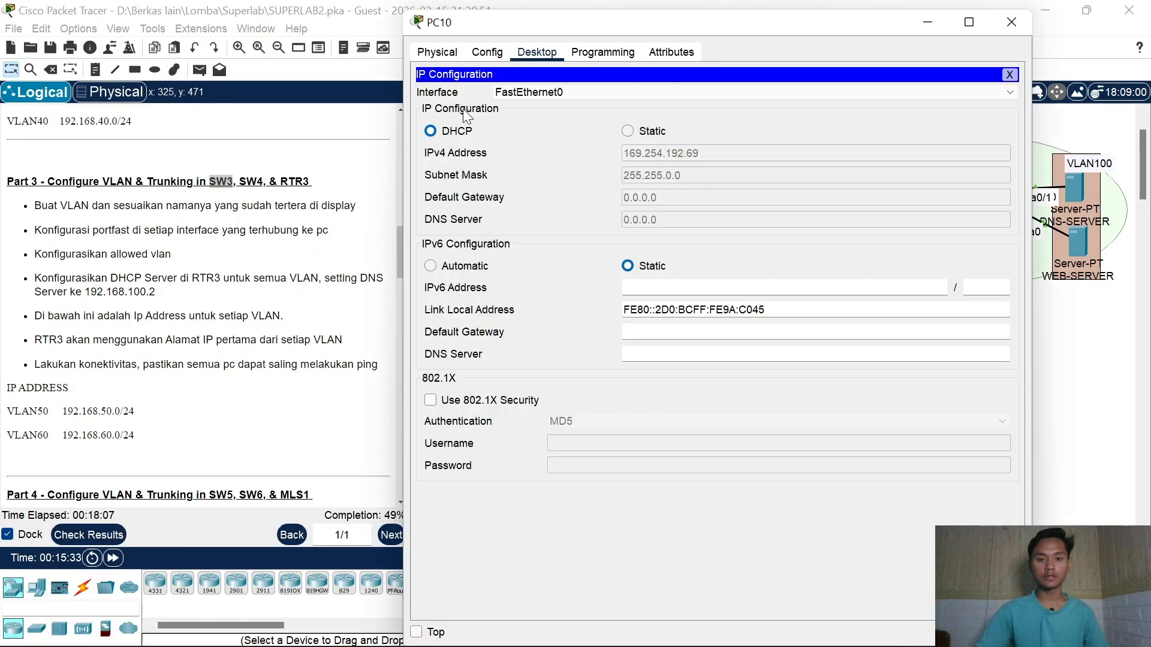
click(627, 131)
click(430, 132)
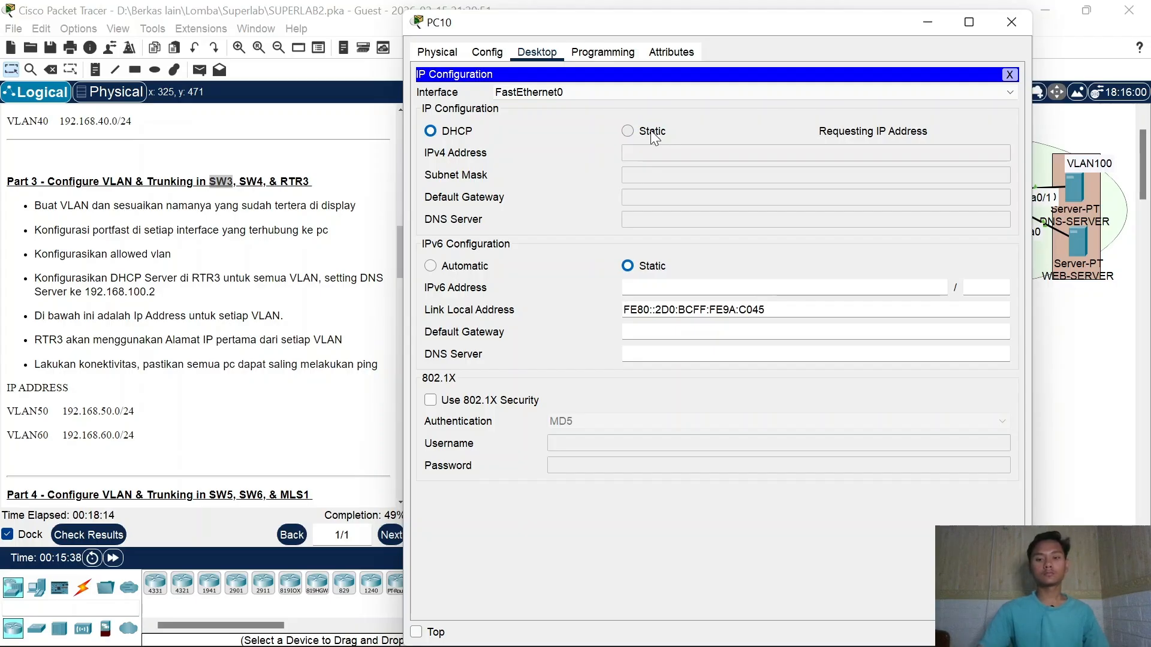
click(1010, 24)
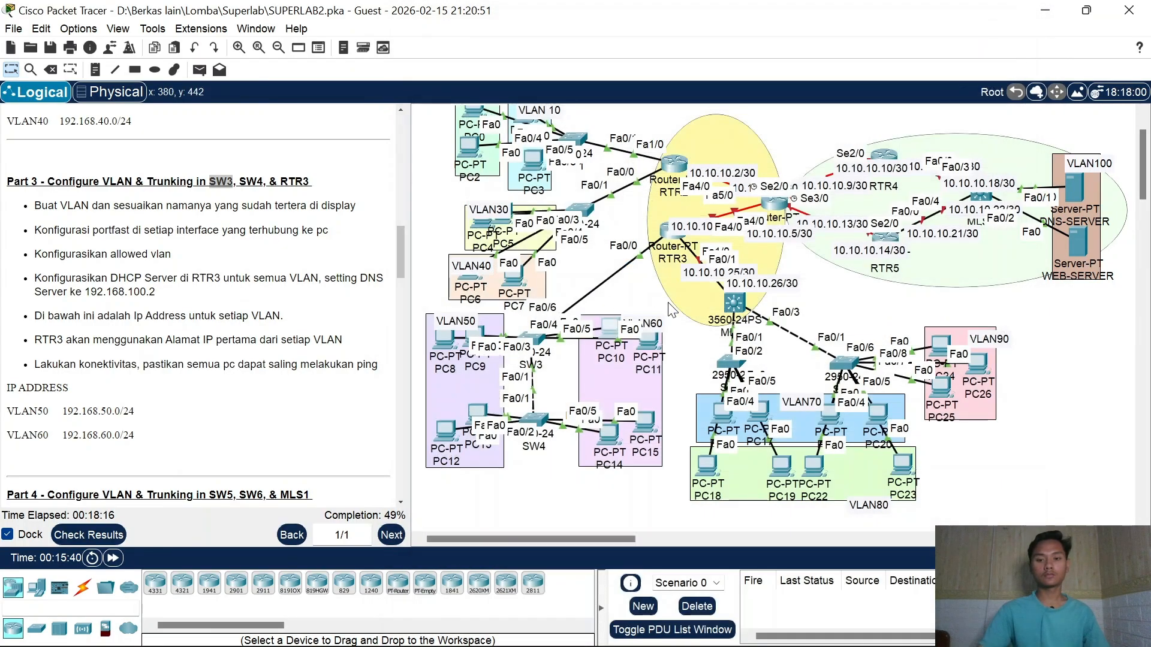
Step: On RTR3, create DHCP pool VLAN50: network 192.168.50.0/24, gateway 192.168.50.1, DNS 192.168.100.2
click(666, 232)
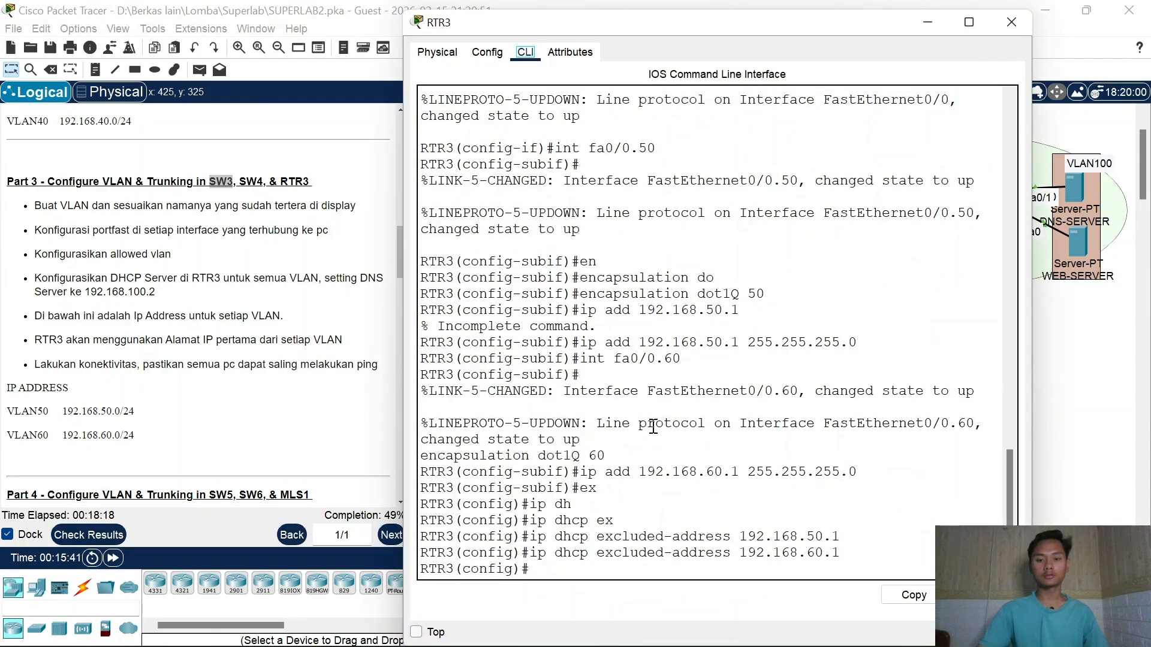
scroll(812, 340, up, 4)
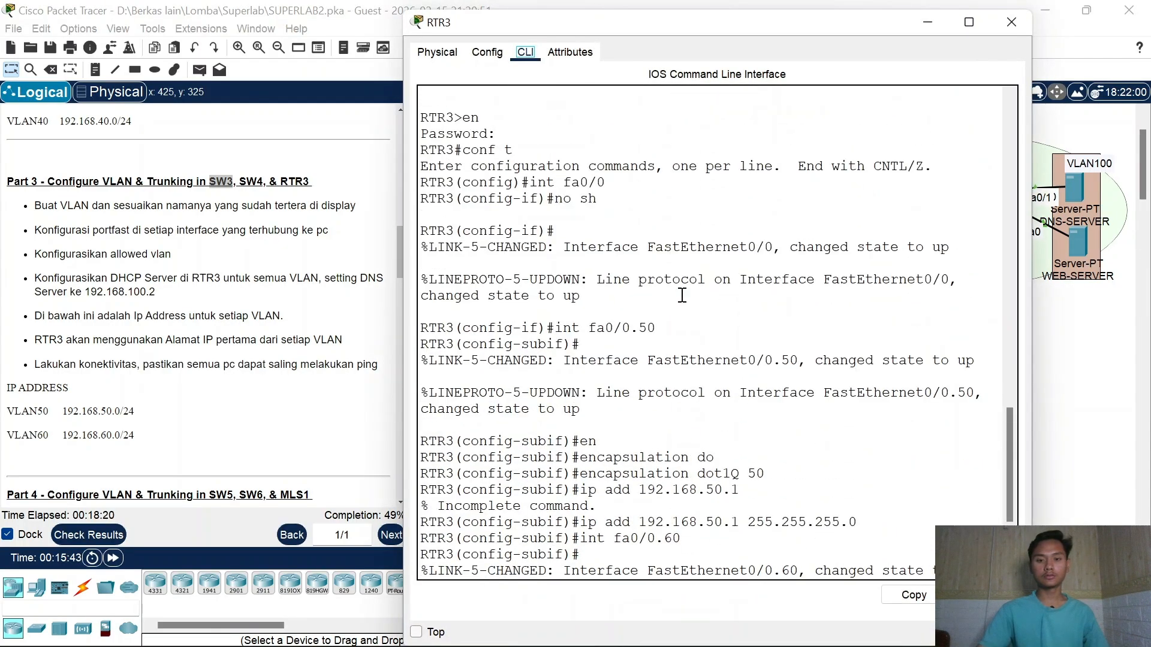
scroll(681, 297, down, 4)
click(720, 511)
text(ig)#i)
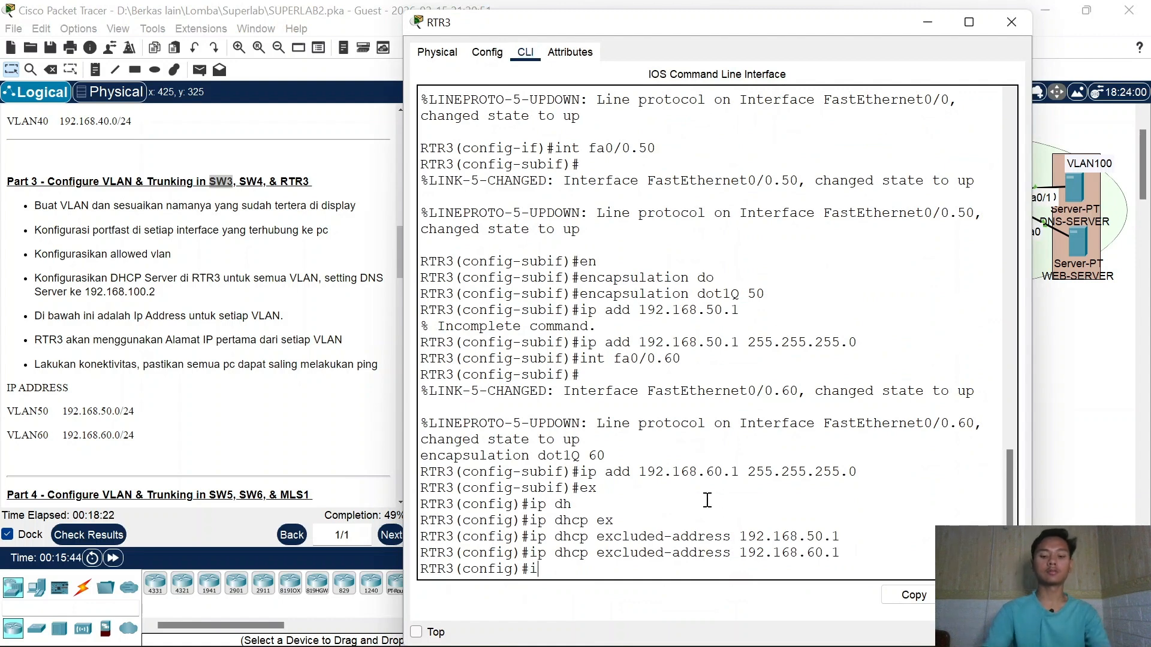
text(p dh)
key(Tab)
text(poo)
key(Tab)
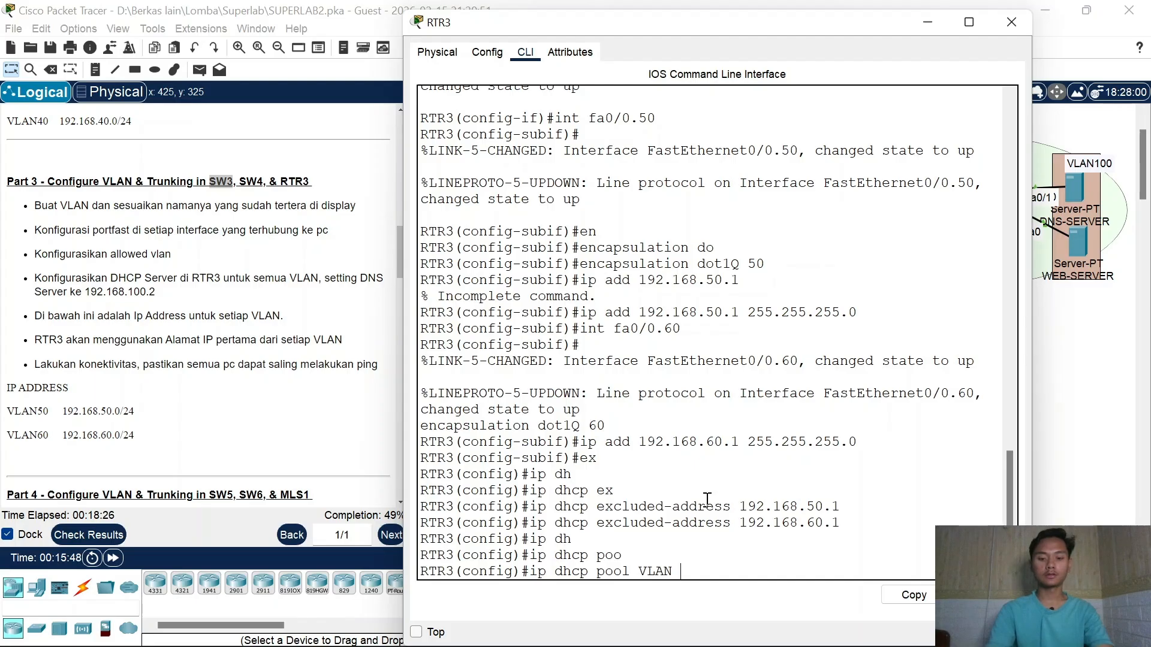
key(Return)
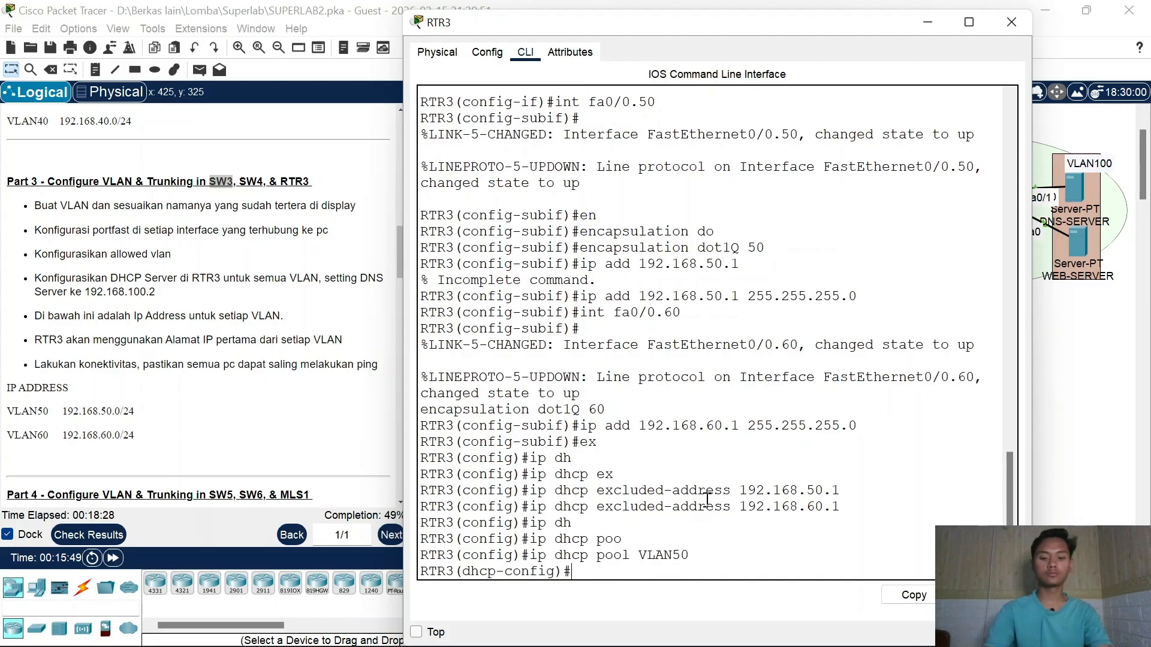
text(net 192.16)
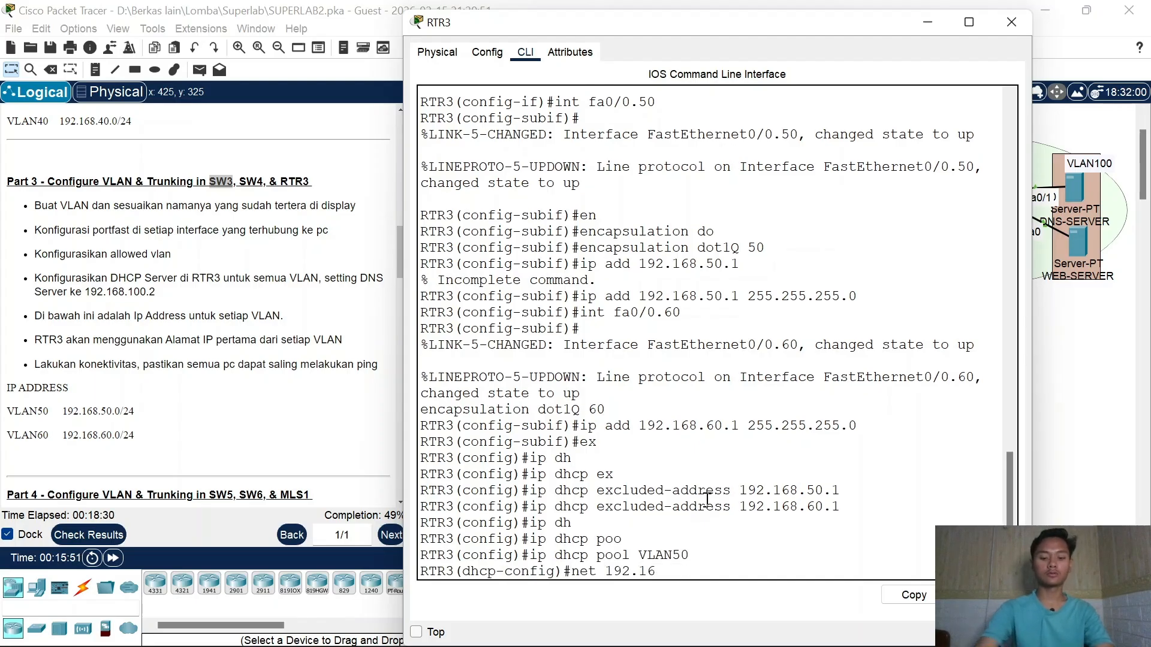
text(8.50.)
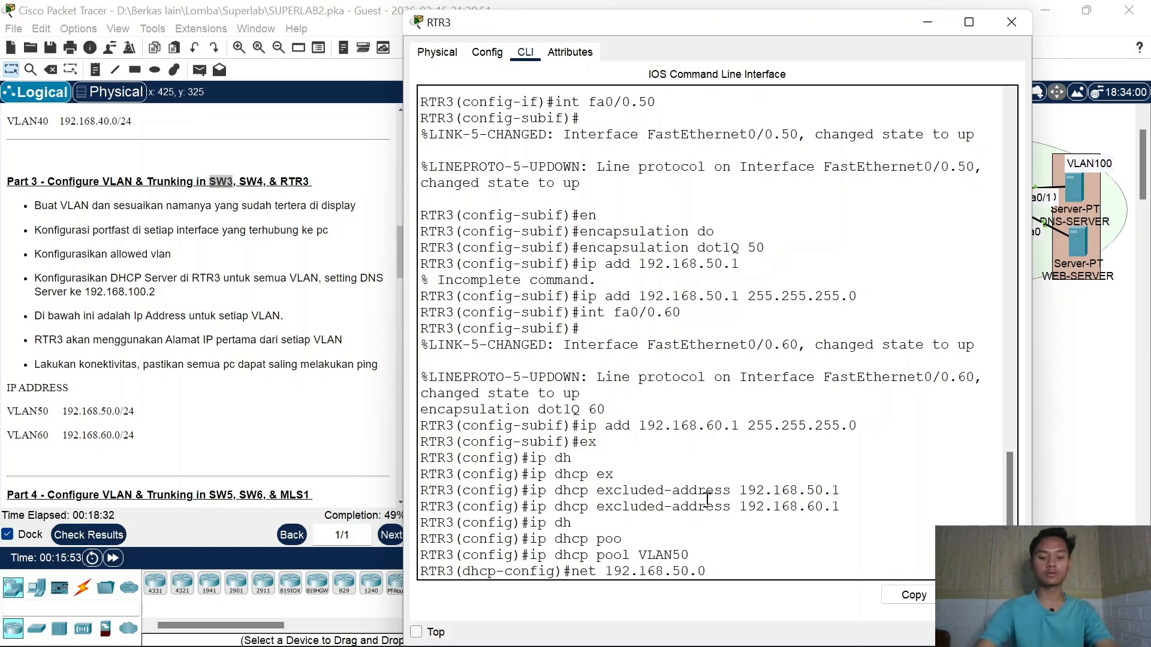
text(0 255.255.2)
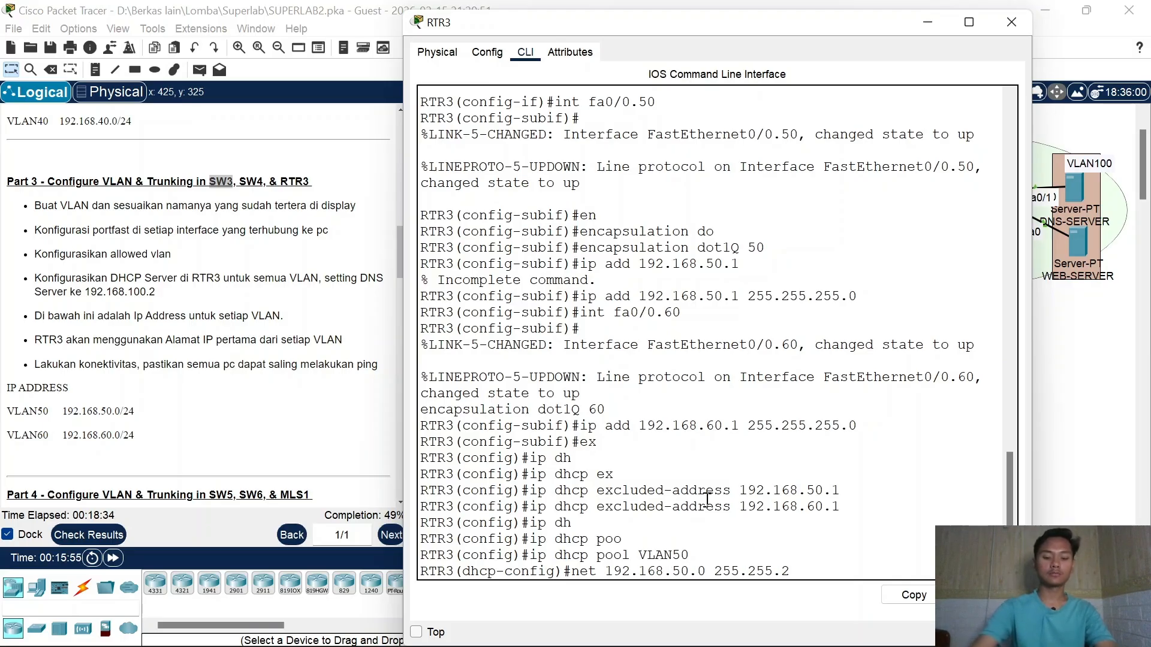
text(55.0)
key(Return)
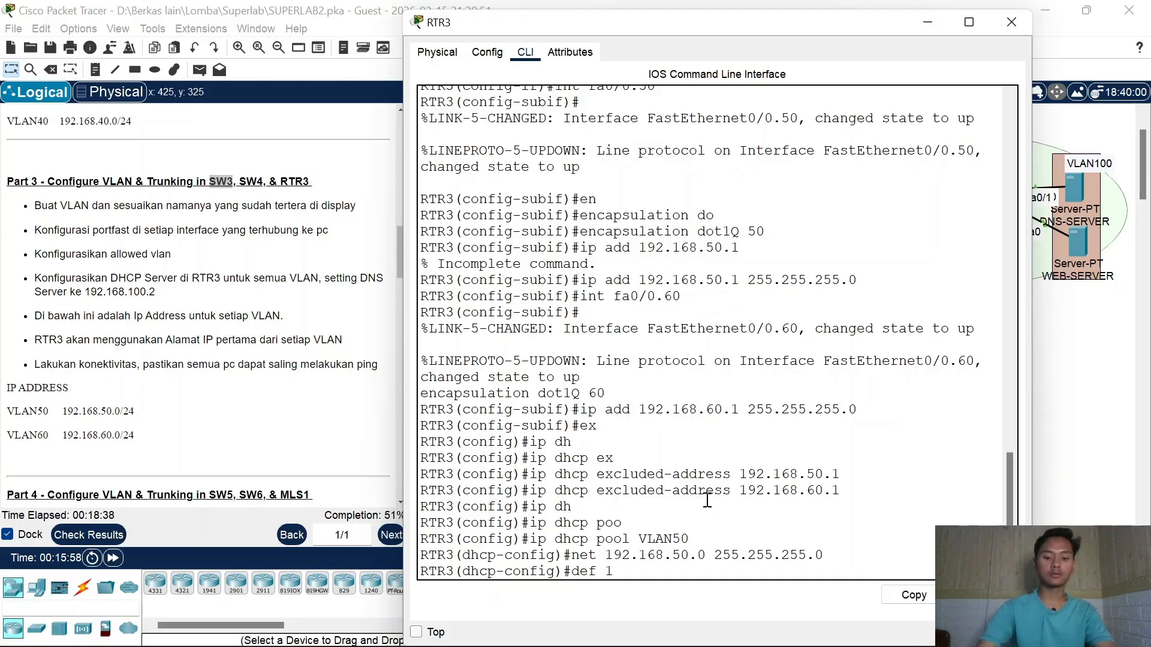
text(def 192.168.)
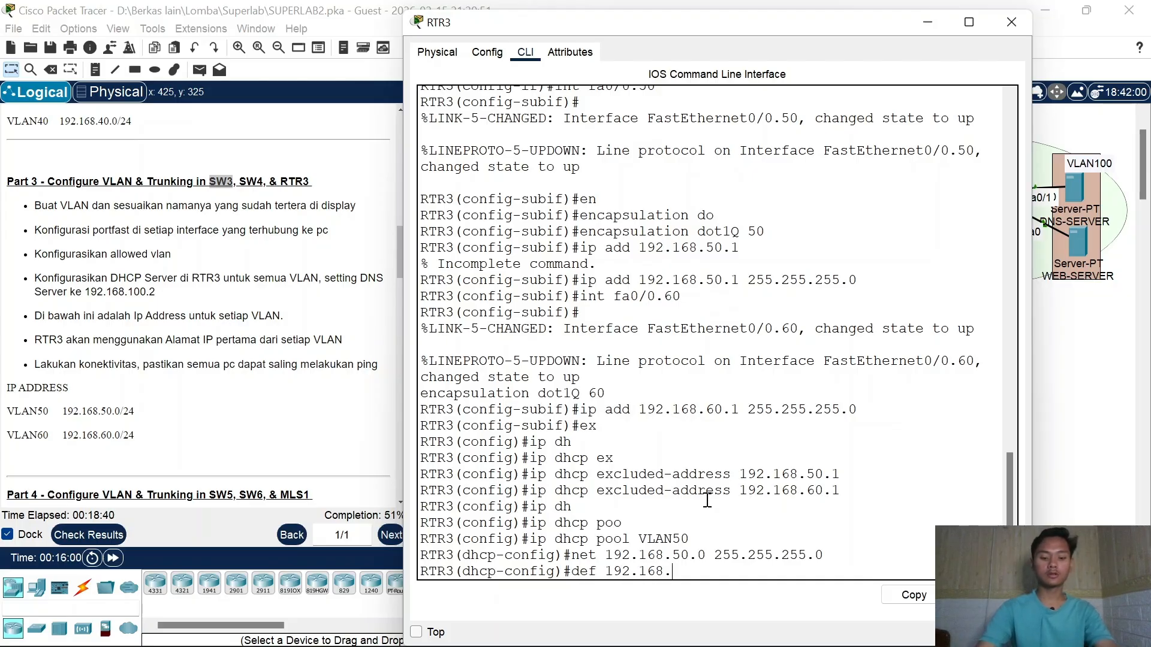
text(50.1)
key(Return)
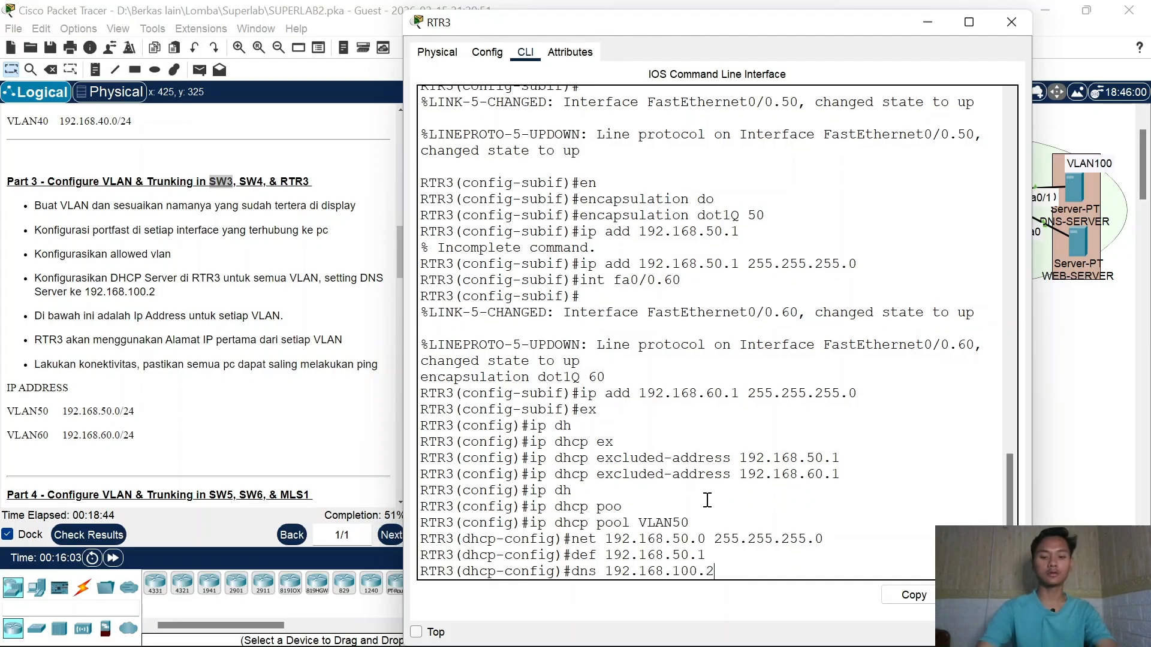
key(Return)
Step: Create DHCP pool VLAN60: network 192.168.60.0/24, gateway 192.168.60.1, DNS 192.168.100.2, then exit
key(Up)
key(Up)
key(Up)
key(Up)
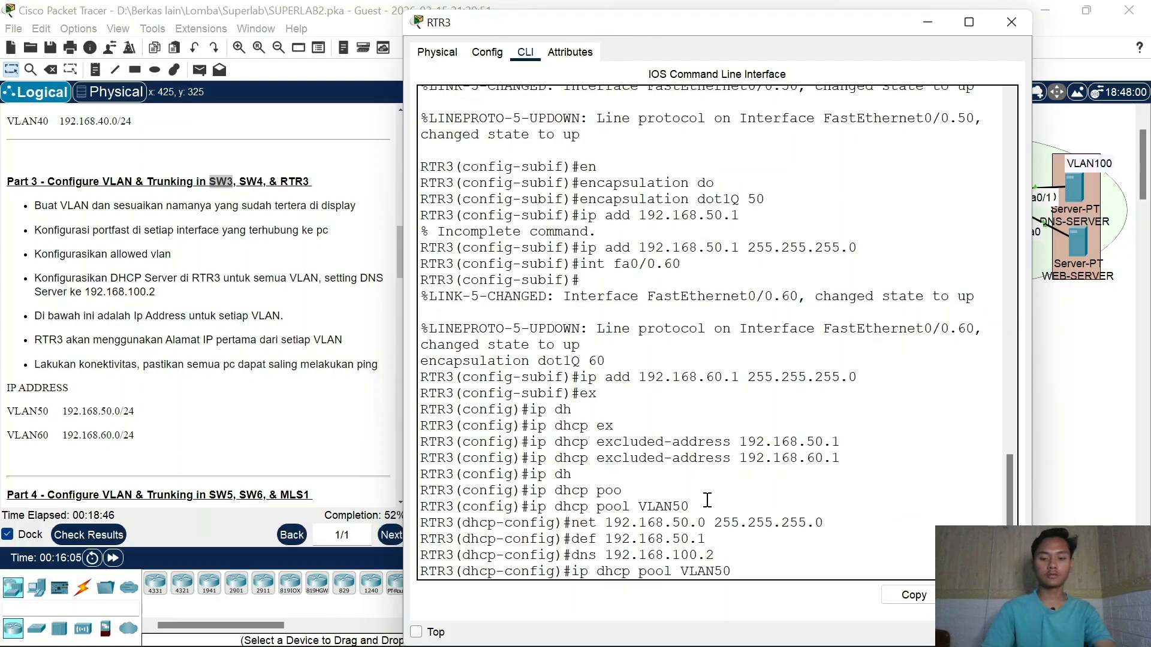
key(BackSpace)
key(BackSpace)
text(60)
key(Return)
key(Up)
key(Up)
key(Up)
key(Up)
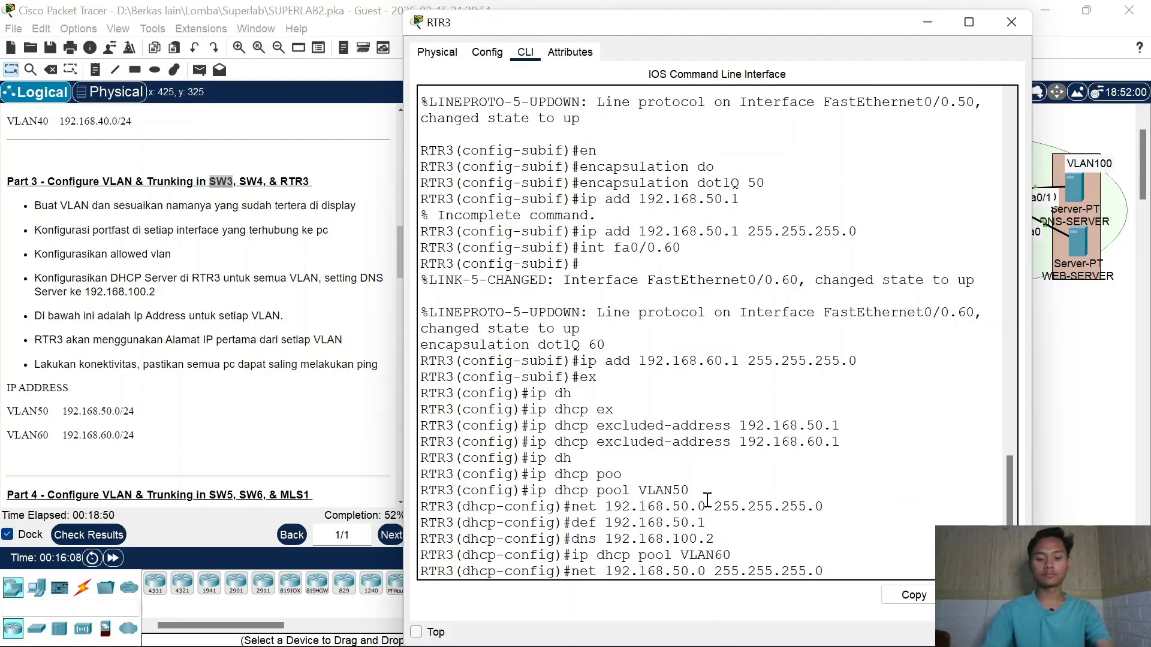
key(BackSpace)
text(6)
key(Return)
key(Up)
key(Up)
key(Up)
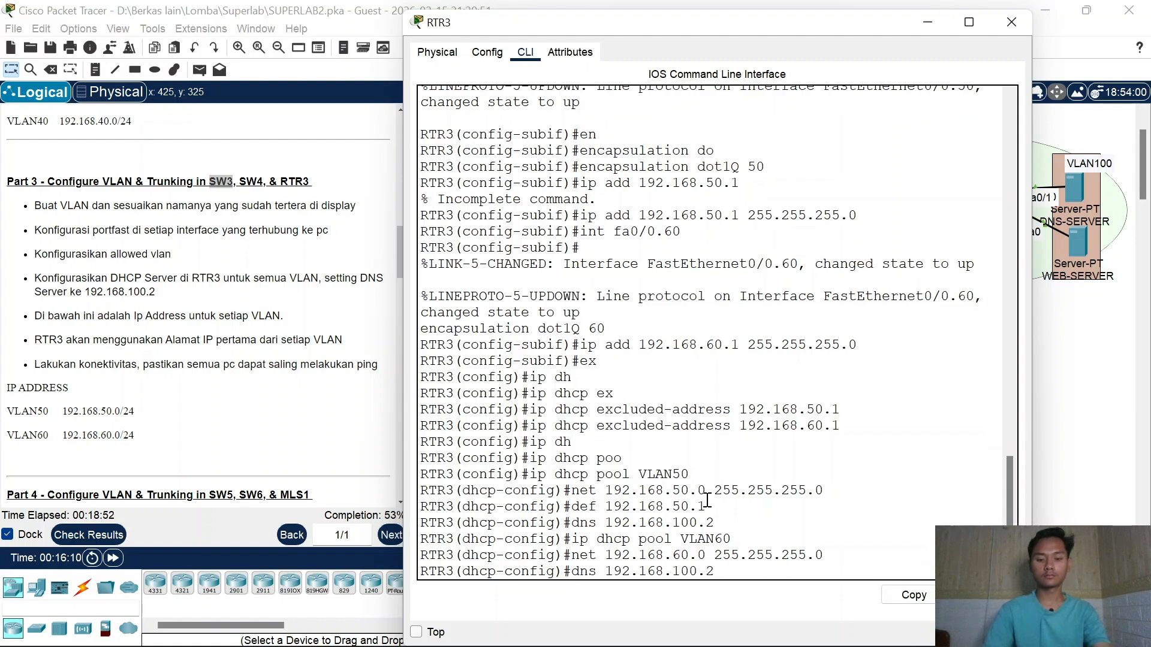
key(Up)
key(BackSpace)
text(68.60.1)
key(Return)
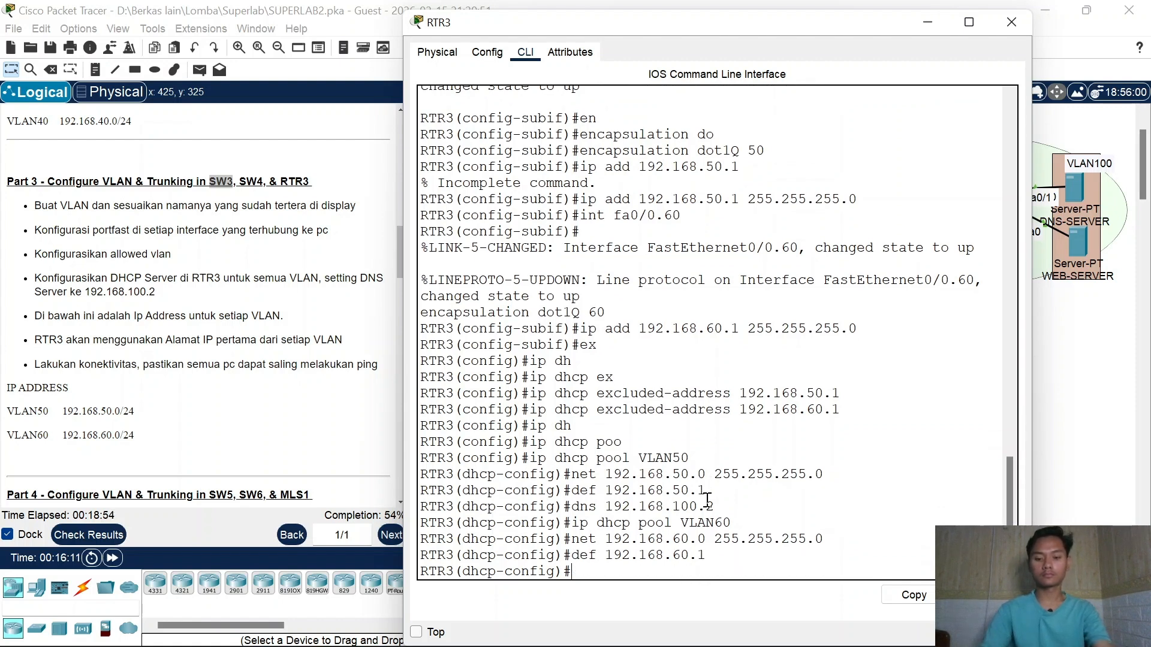
key(Up)
key(Up)
key(Up)
key(Up)
key(Return)
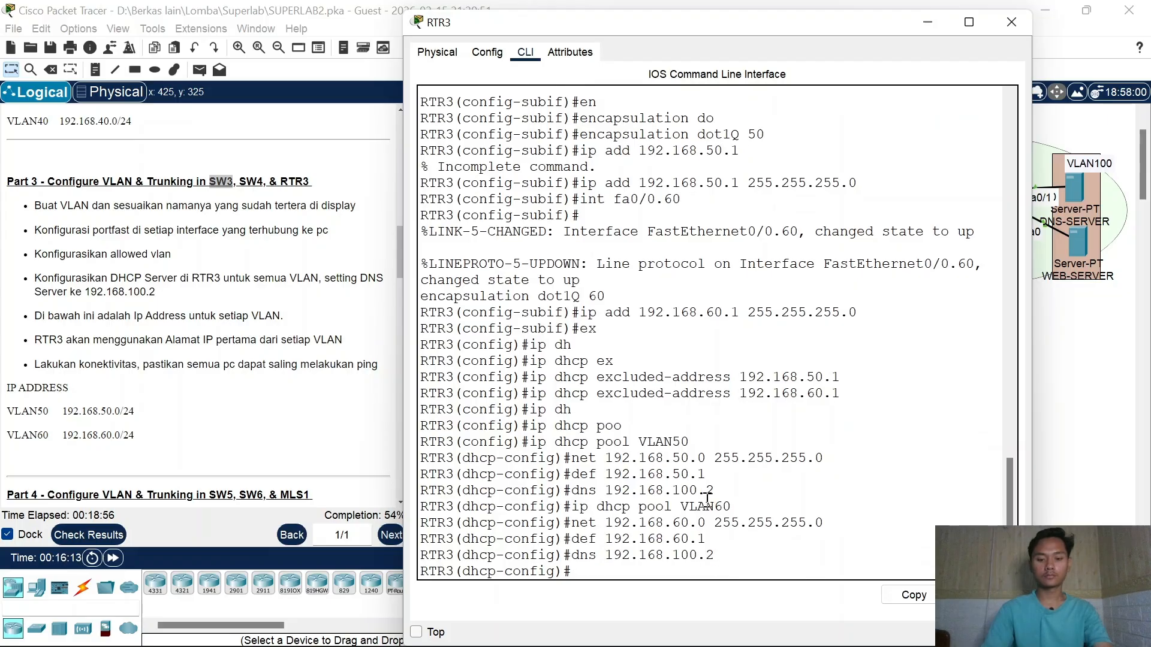
text(ex)
key(Return)
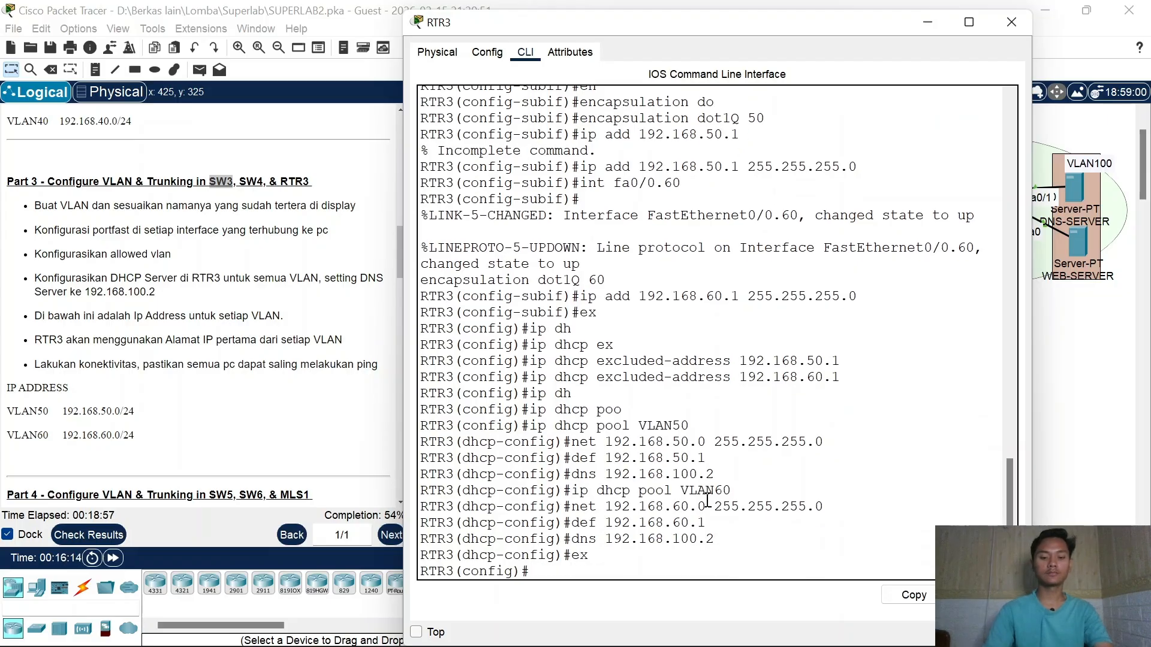
Step: Renew PC10's DHCP lease so it receives 192.168.60.2
click(1011, 22)
click(602, 333)
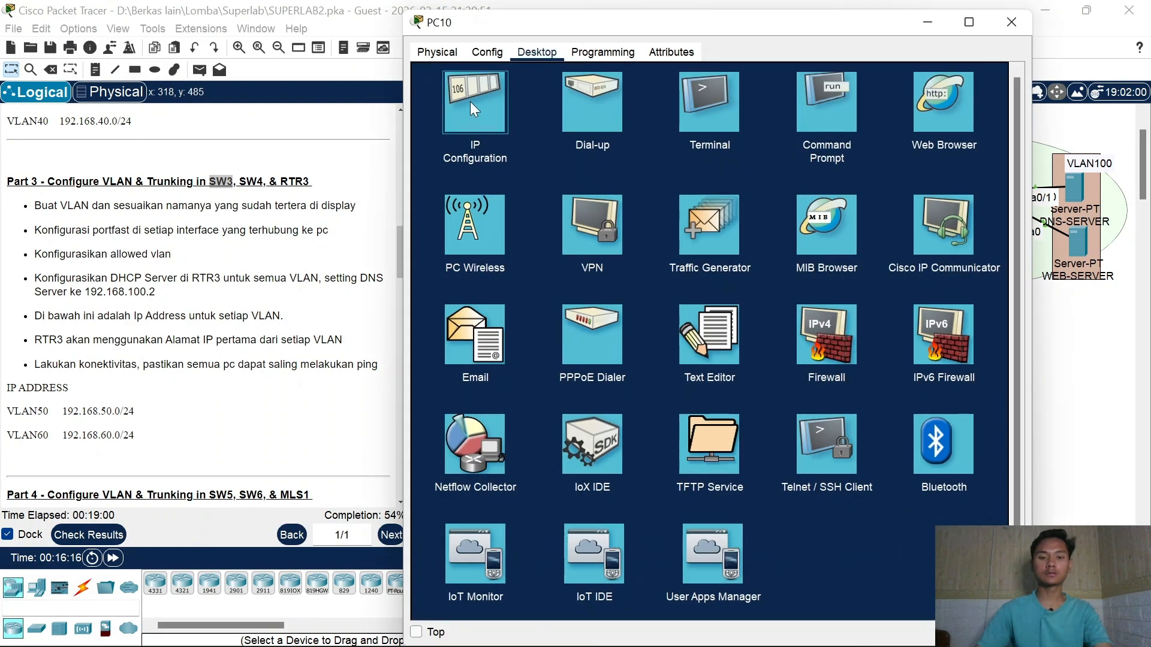
click(470, 102)
click(626, 131)
click(451, 132)
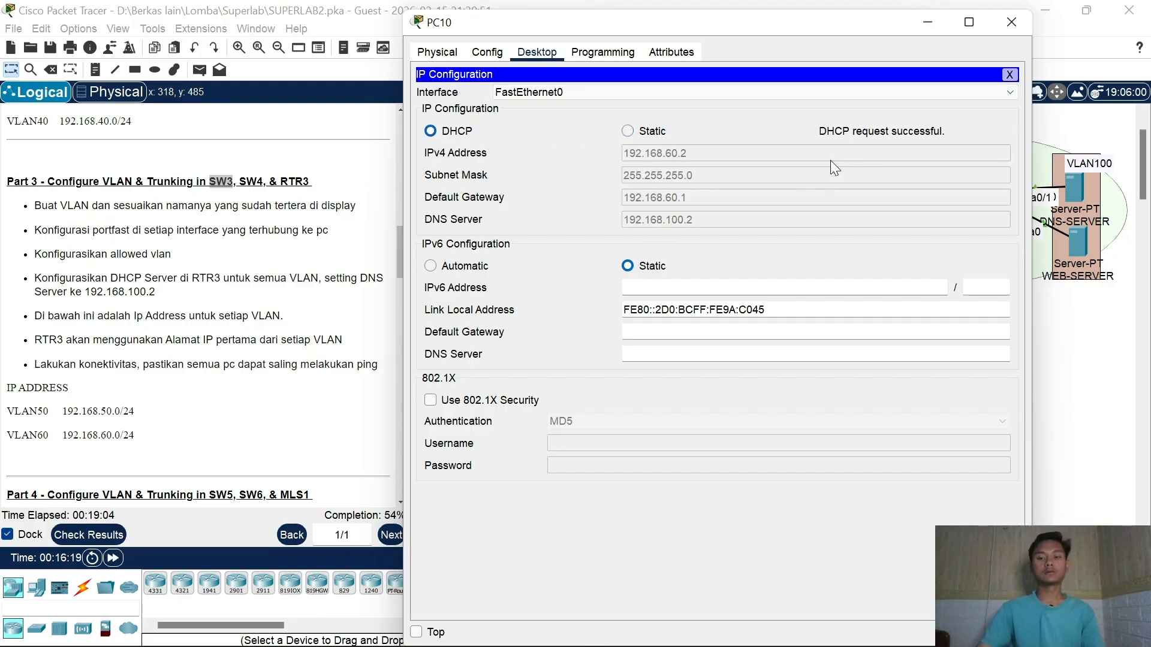
click(1010, 24)
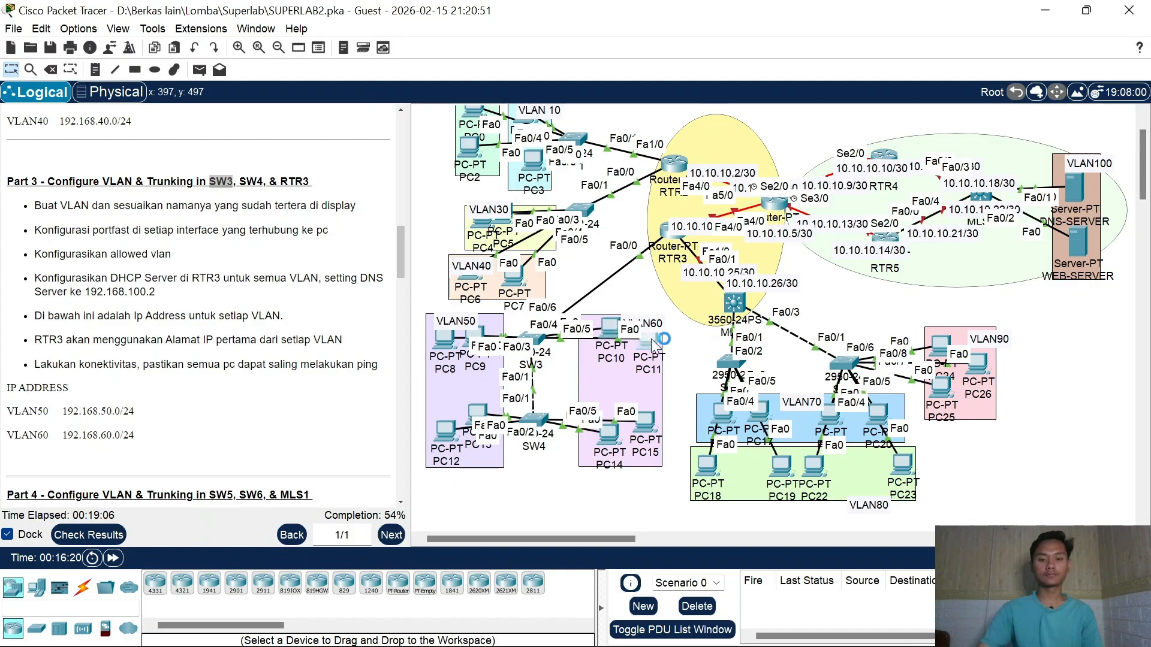
Step: Set PC11 to DHCP so it receives 192.168.60.3
click(650, 339)
click(539, 54)
click(462, 130)
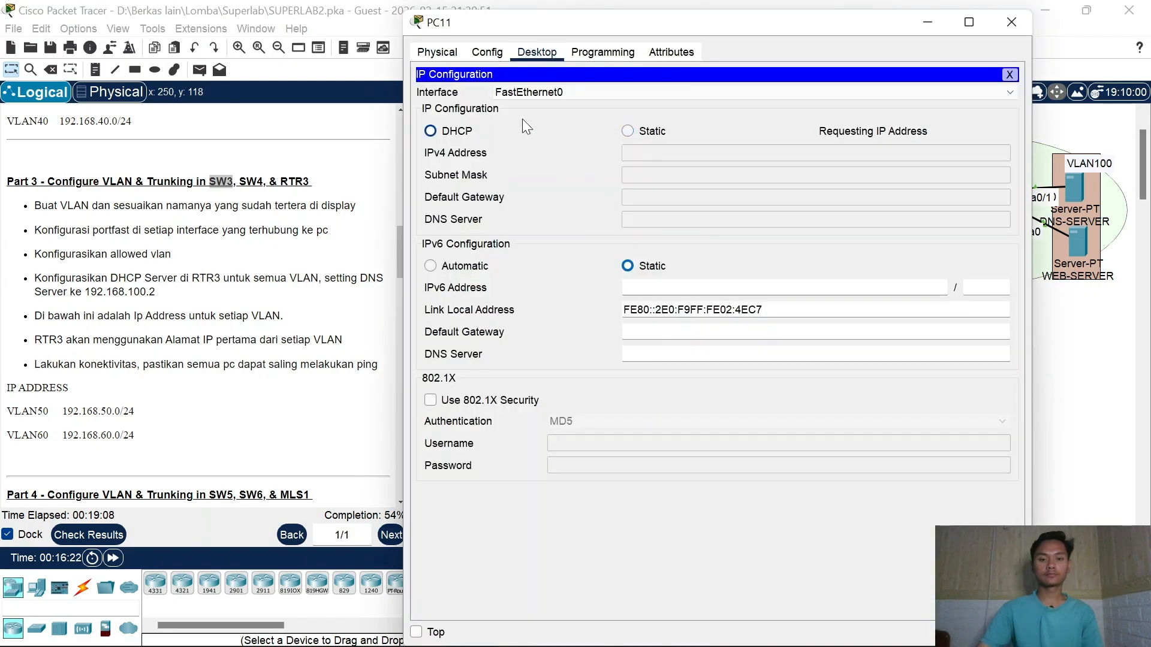
click(1005, 24)
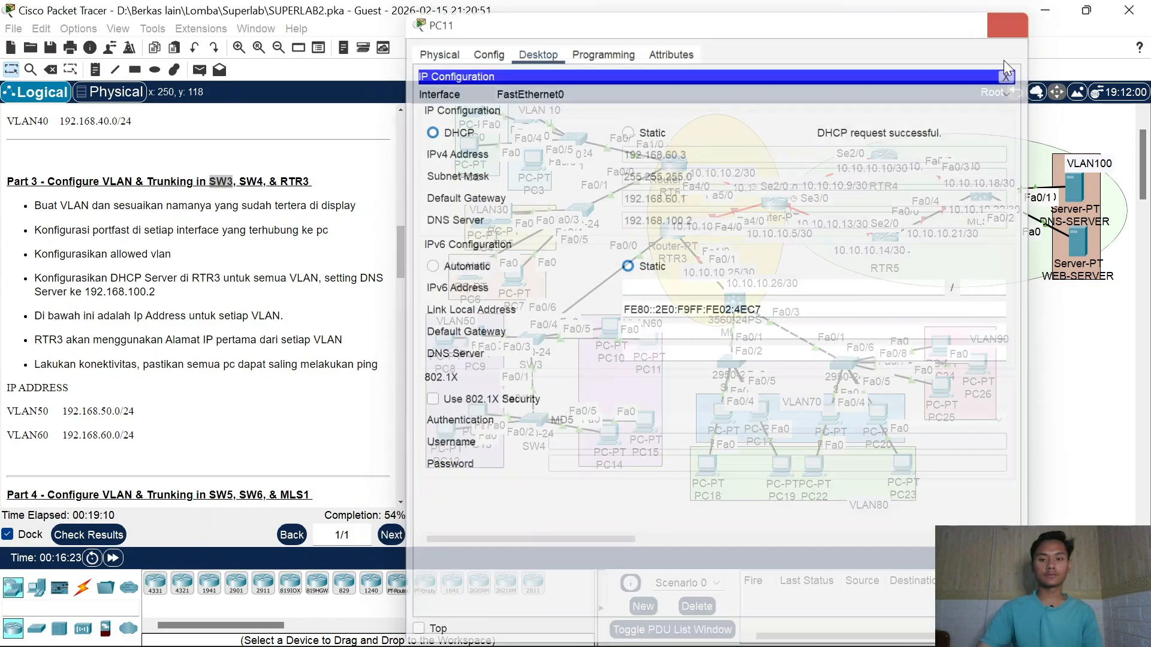
Step: Switch PC14 and PC15 to DHCP addressing
click(612, 441)
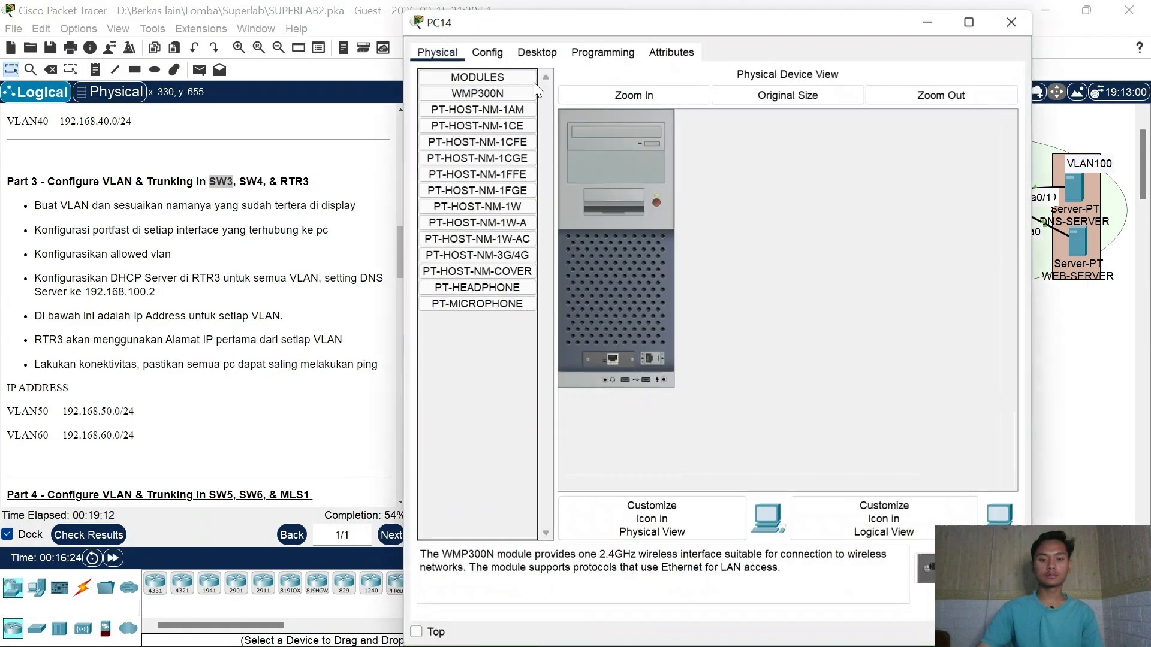
click(537, 52)
click(456, 131)
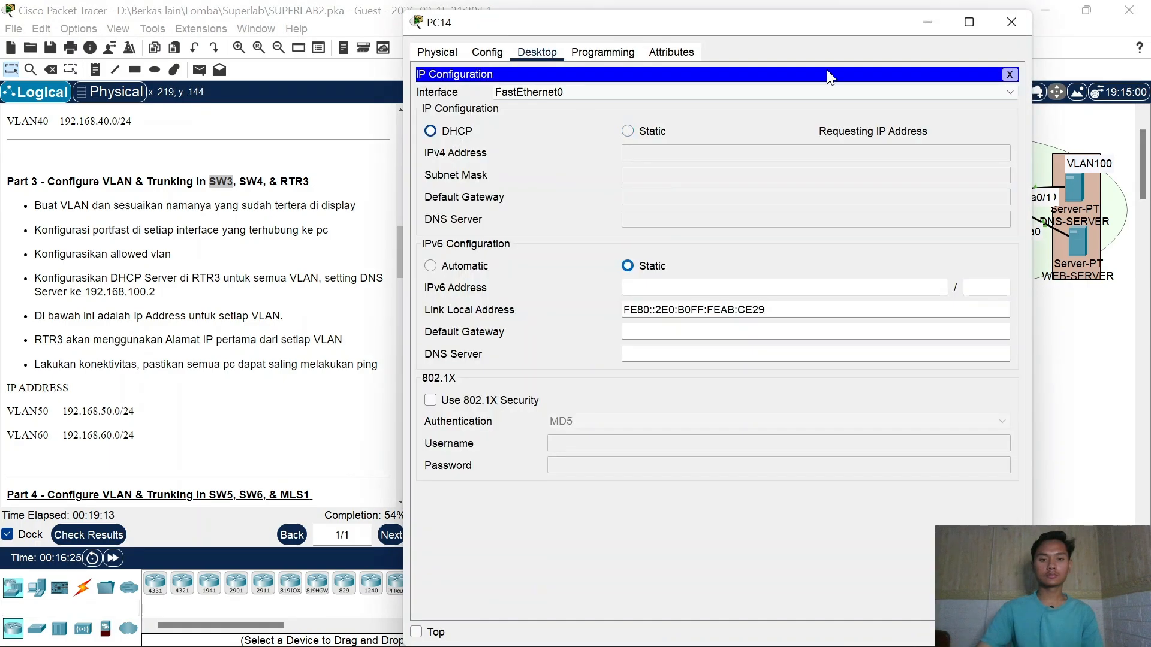
click(1024, 23)
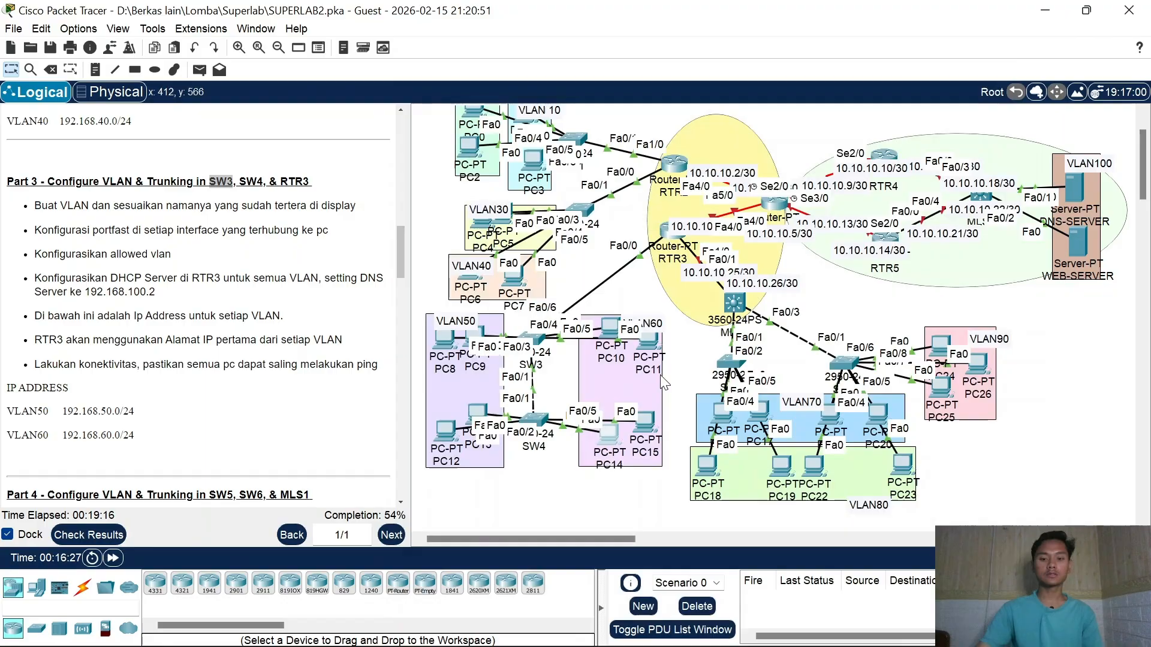
click(646, 421)
click(538, 177)
click(465, 228)
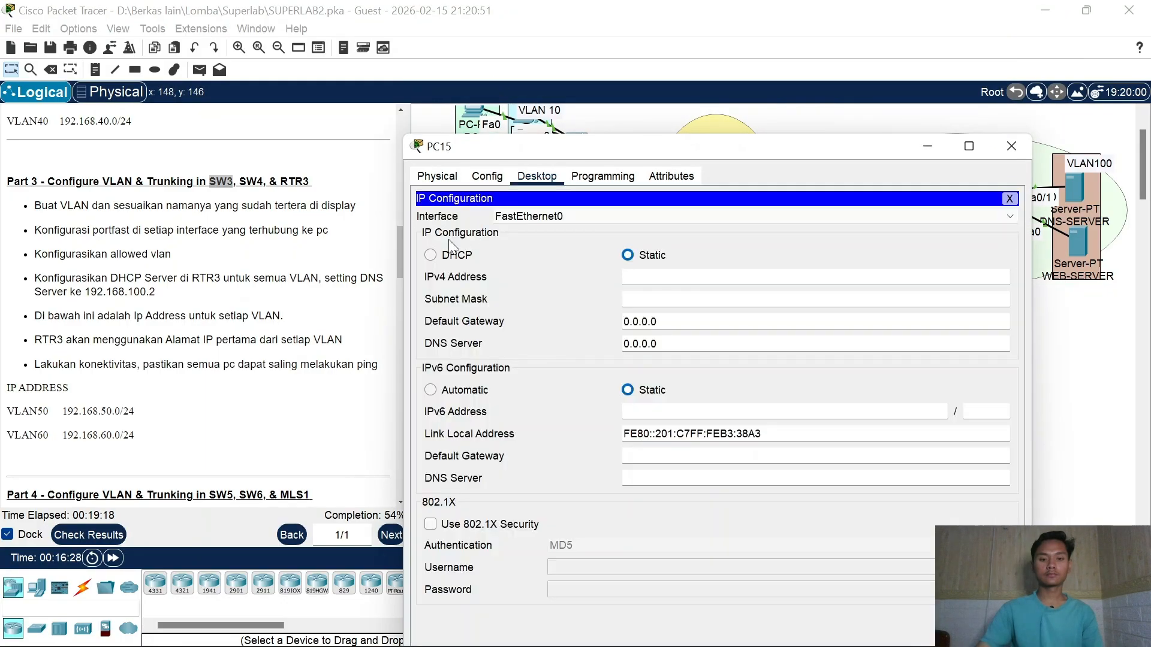
click(454, 254)
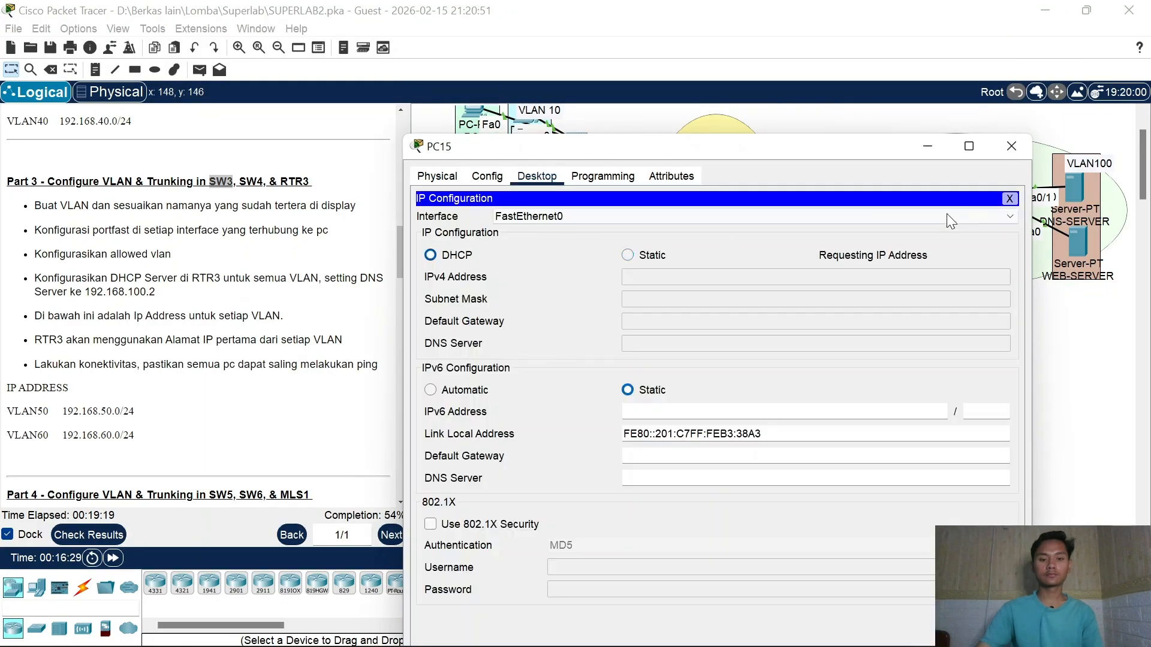
click(1014, 145)
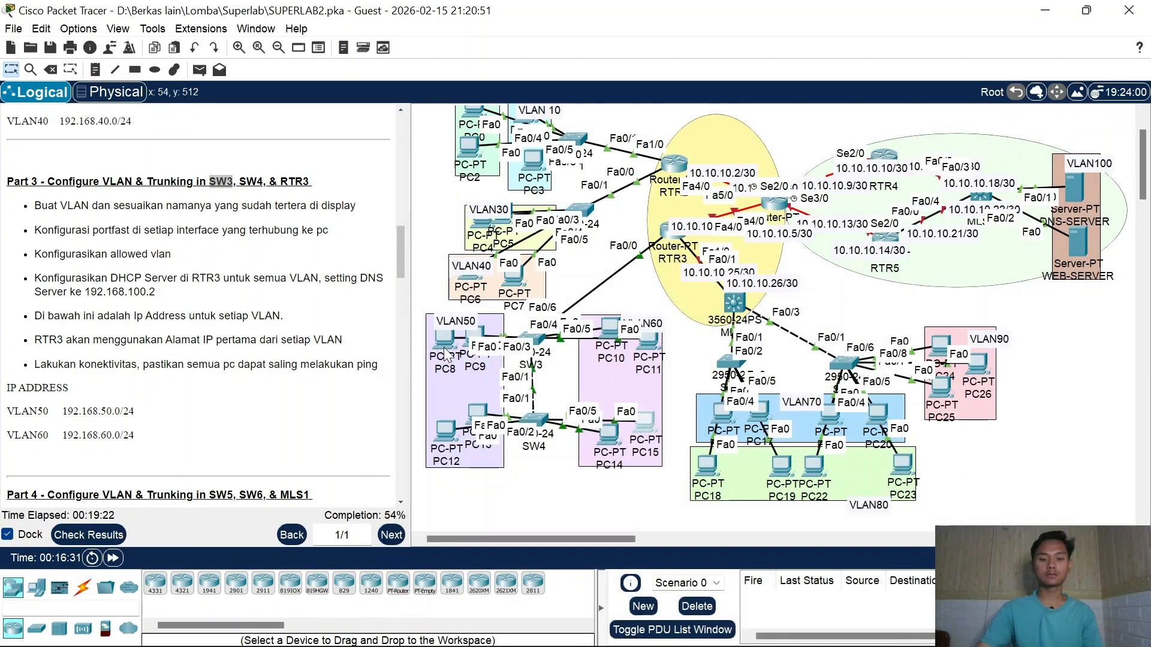
Step: Switch PC9 and PC8 to DHCP addressing
click(477, 340)
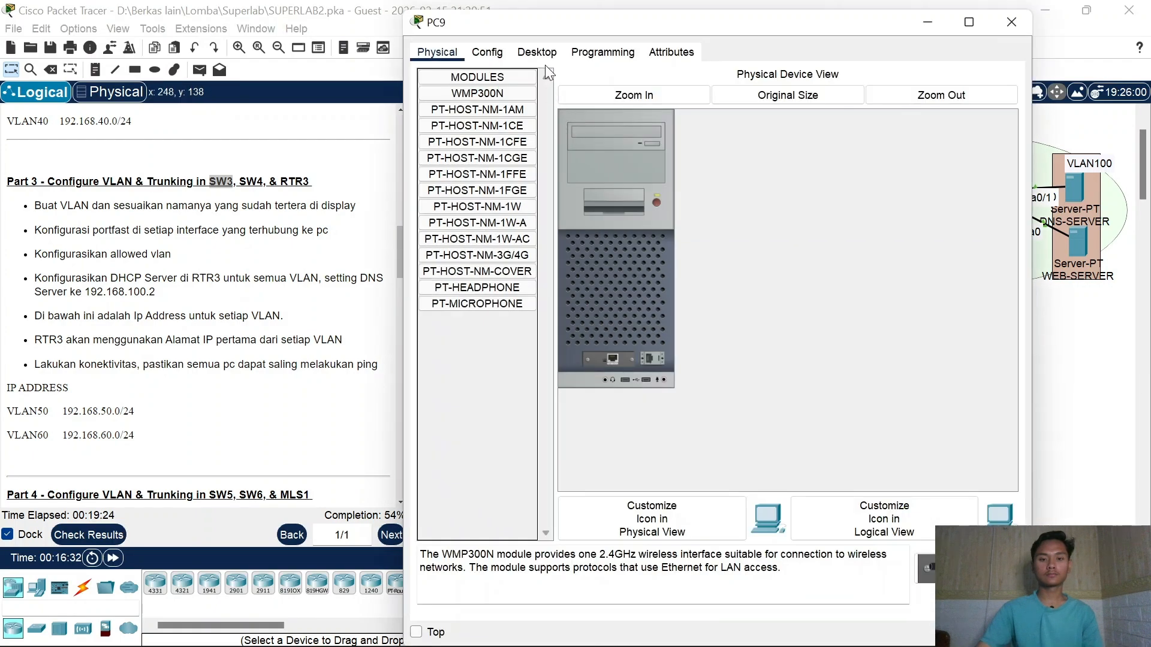
click(537, 52)
click(463, 99)
click(431, 131)
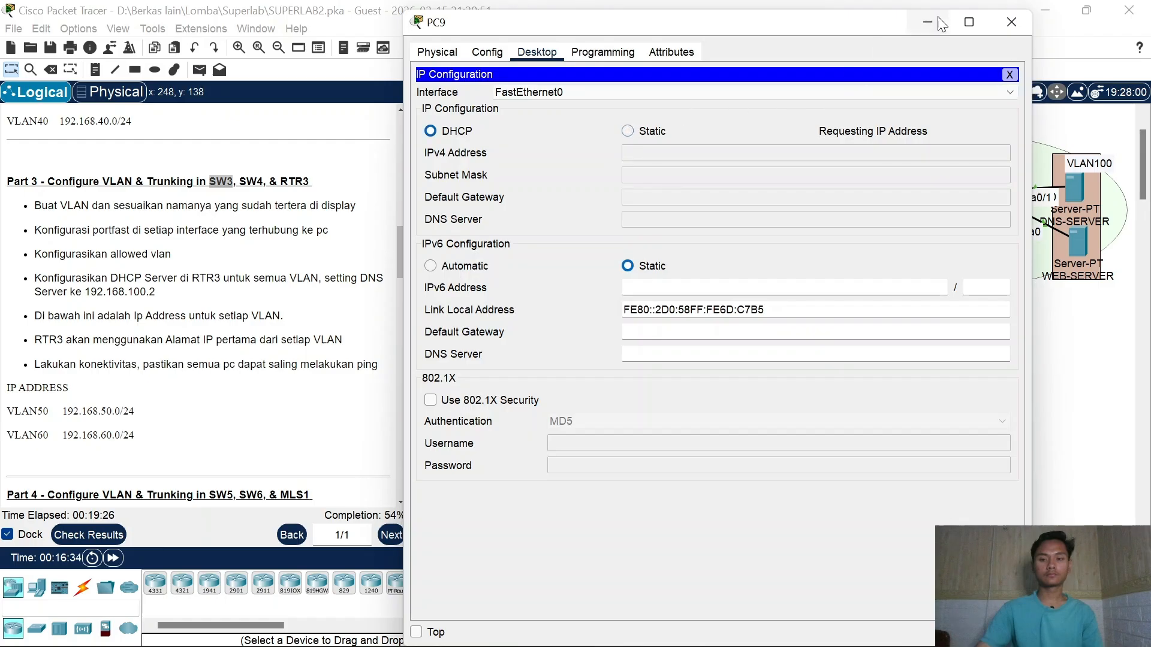
click(995, 20)
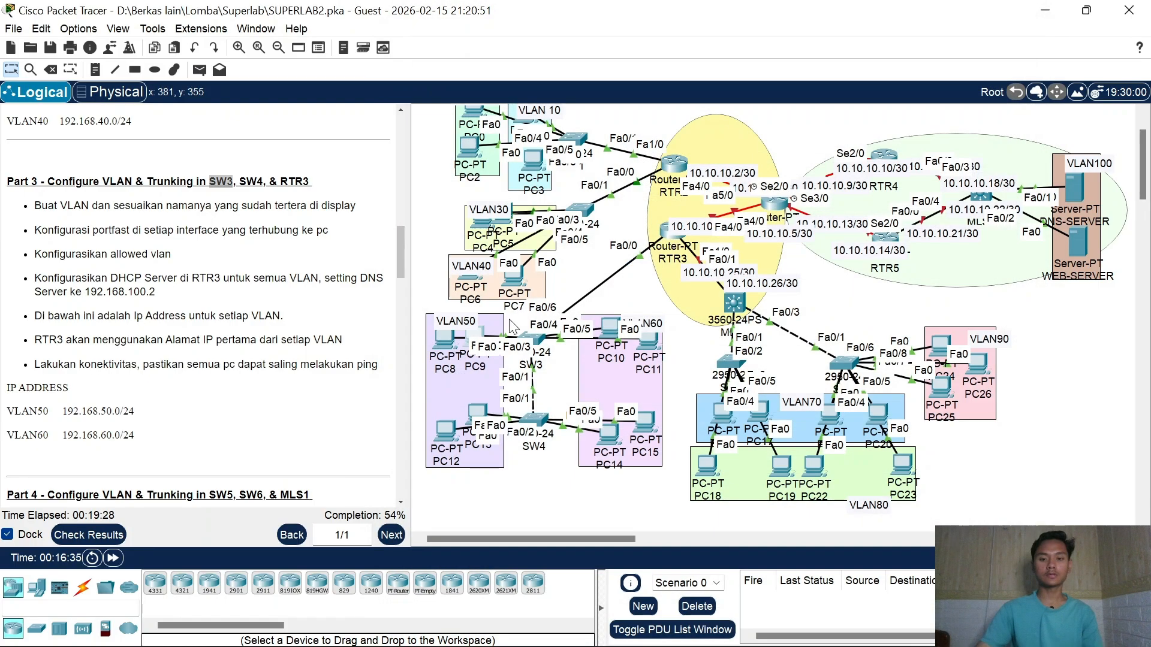
click(449, 346)
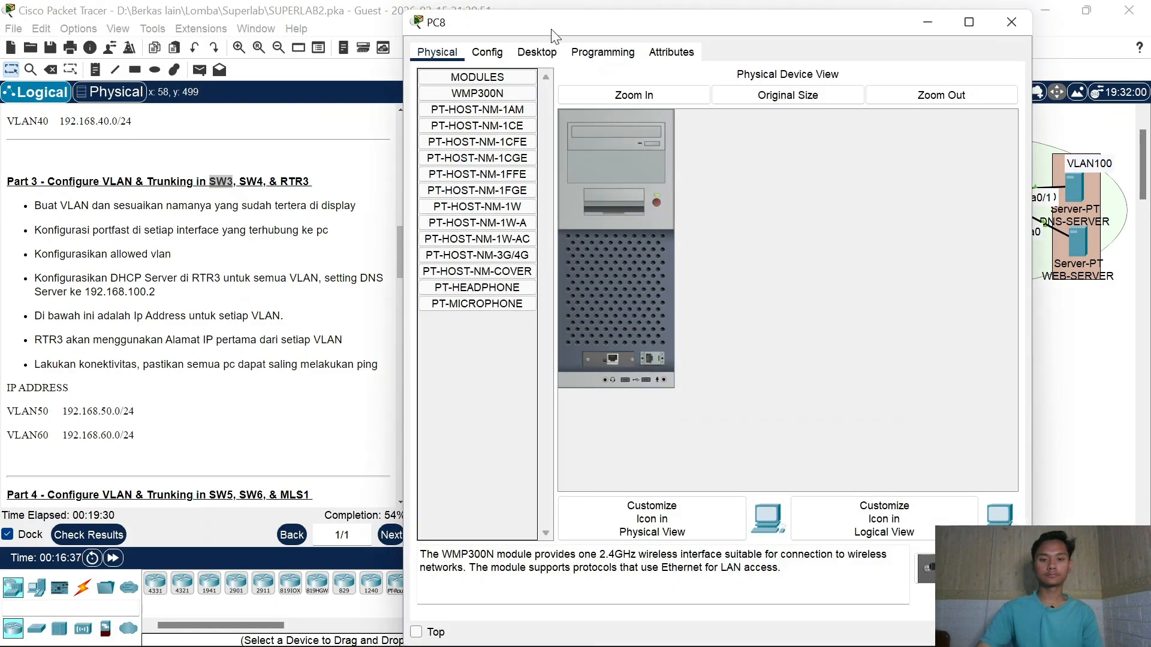
click(537, 52)
click(473, 99)
click(460, 132)
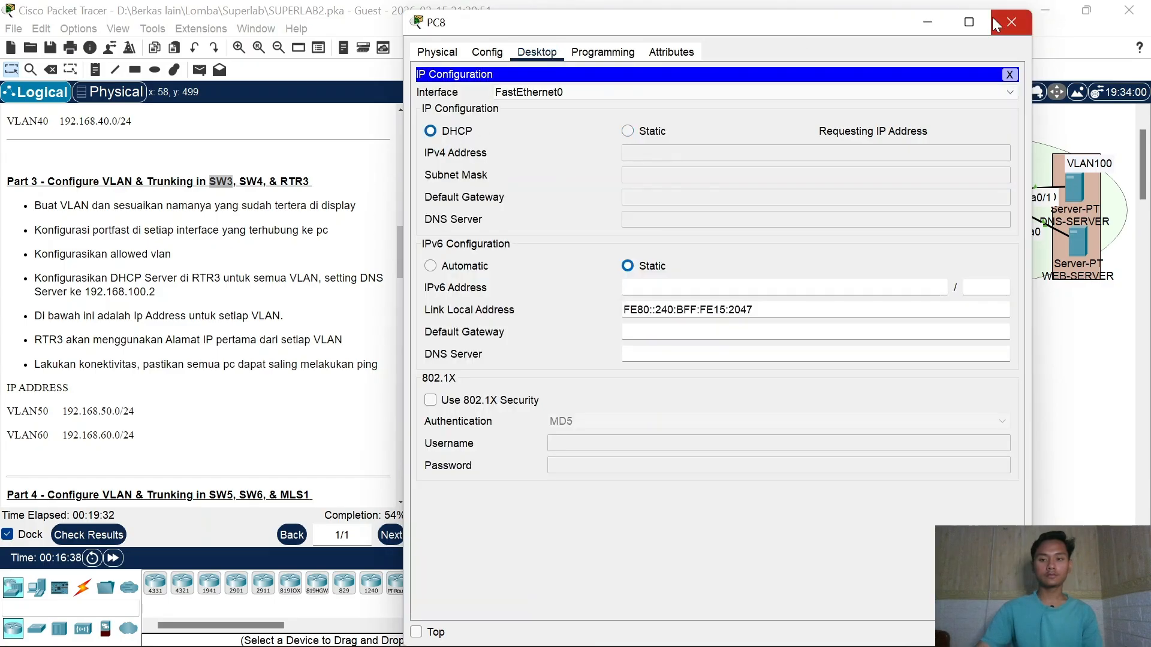
click(1010, 22)
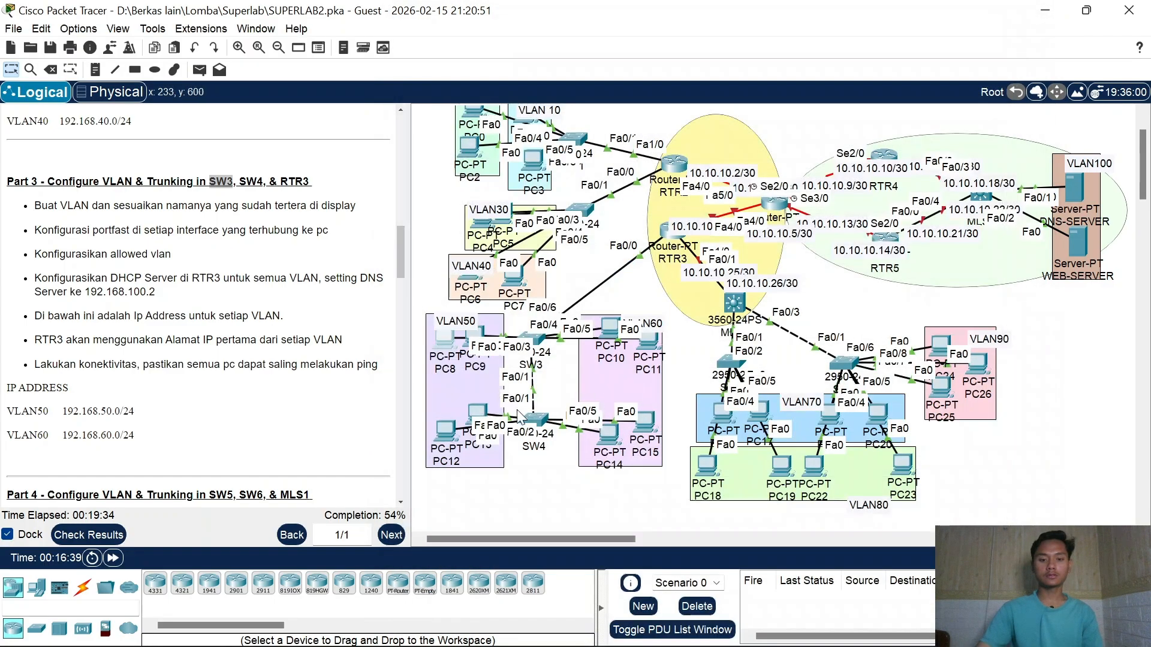
Step: Set PC13 and PC12 to obtain their IP settings by DHCP
click(480, 412)
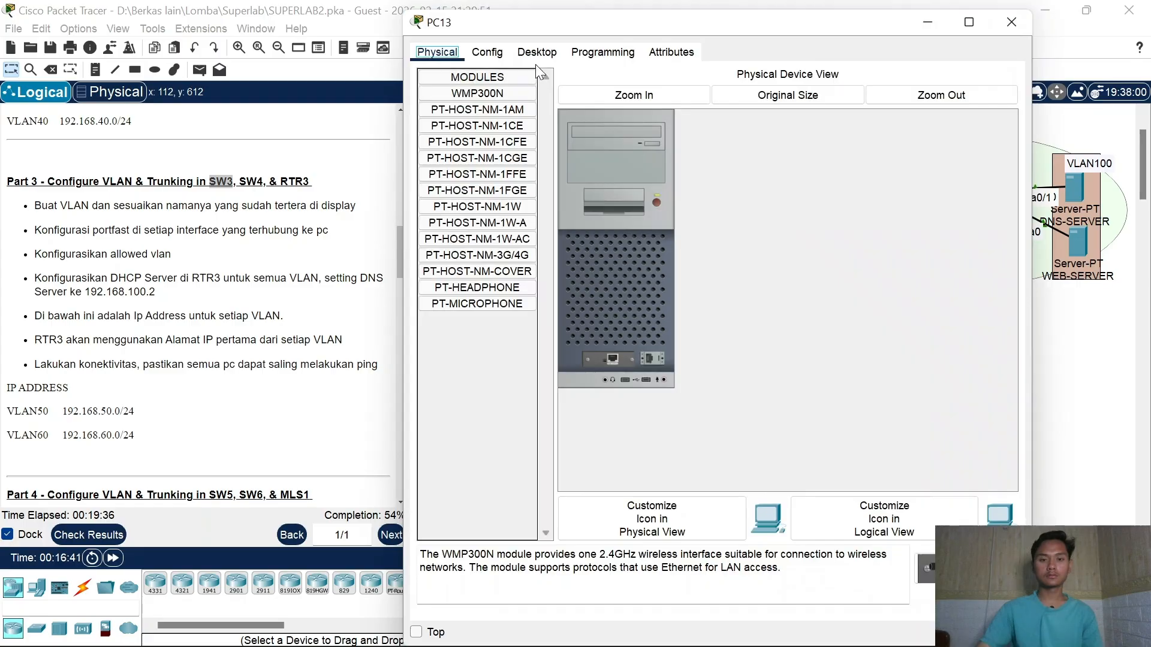
click(536, 54)
click(447, 111)
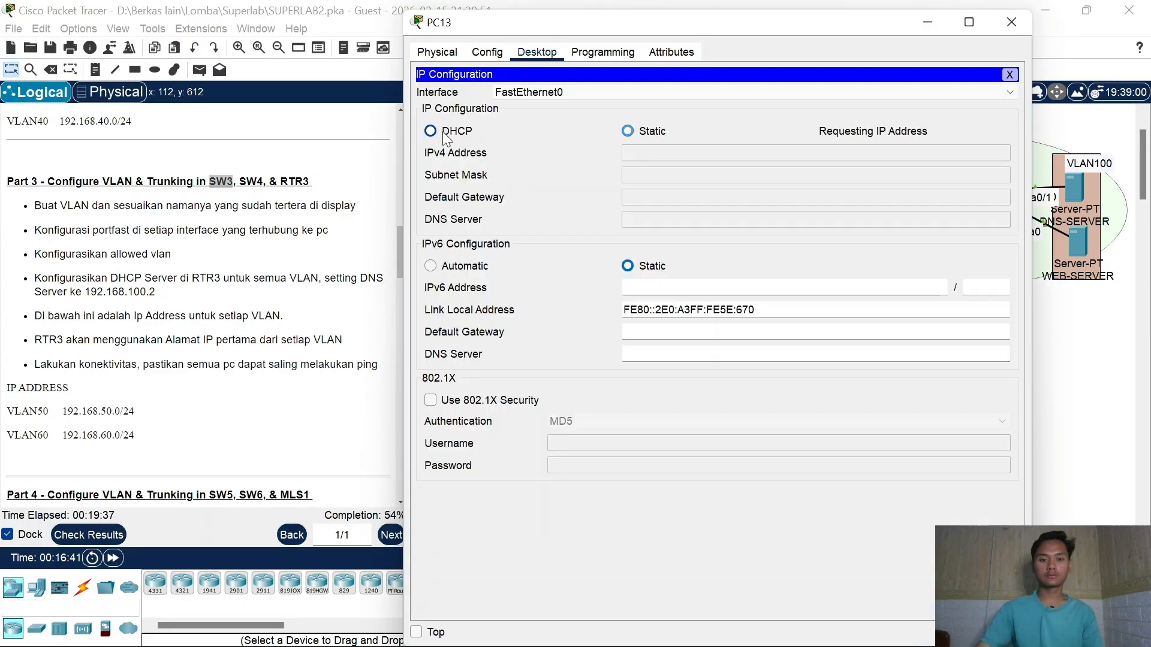
click(1012, 23)
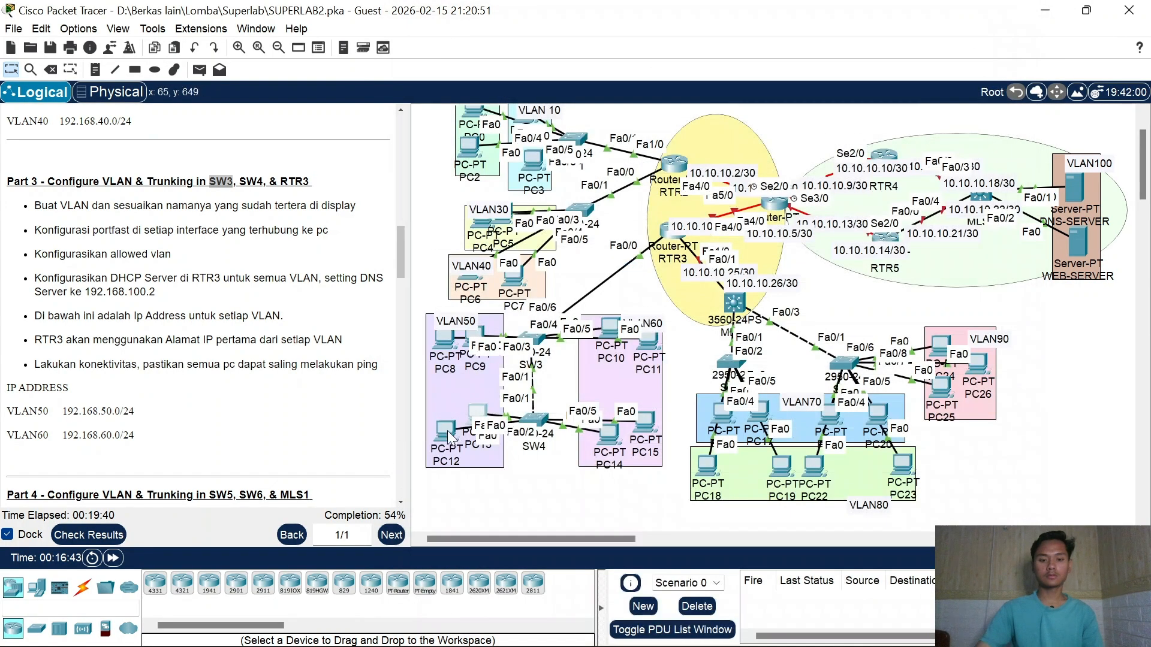
click(469, 436)
click(537, 52)
click(448, 112)
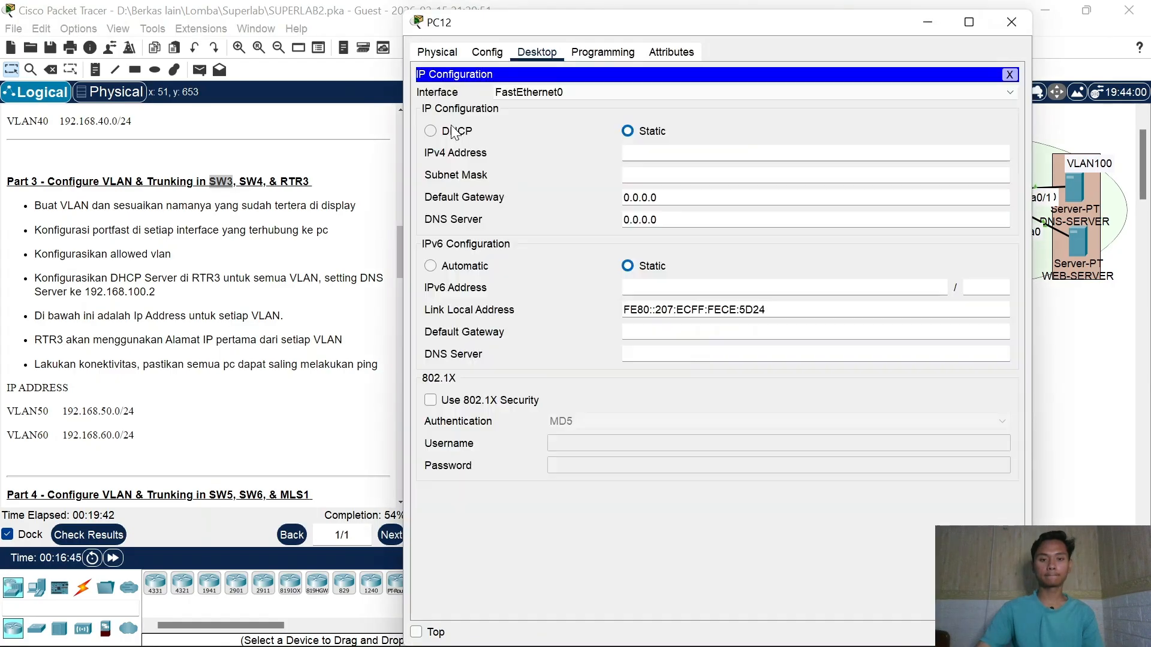
click(465, 130)
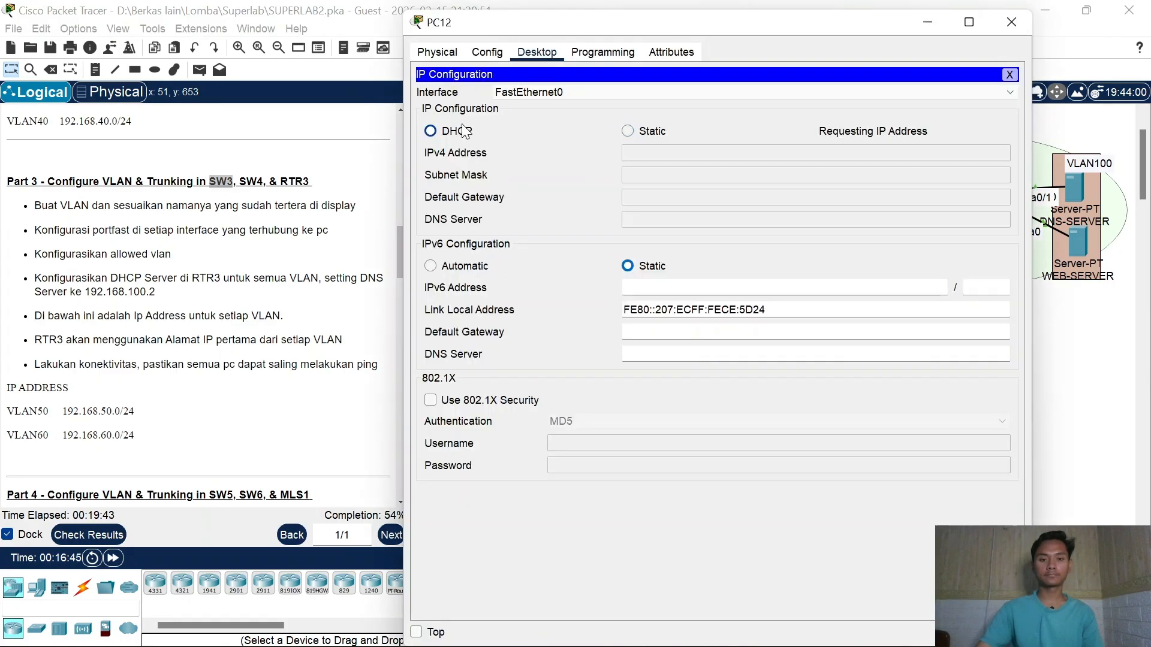
click(1007, 22)
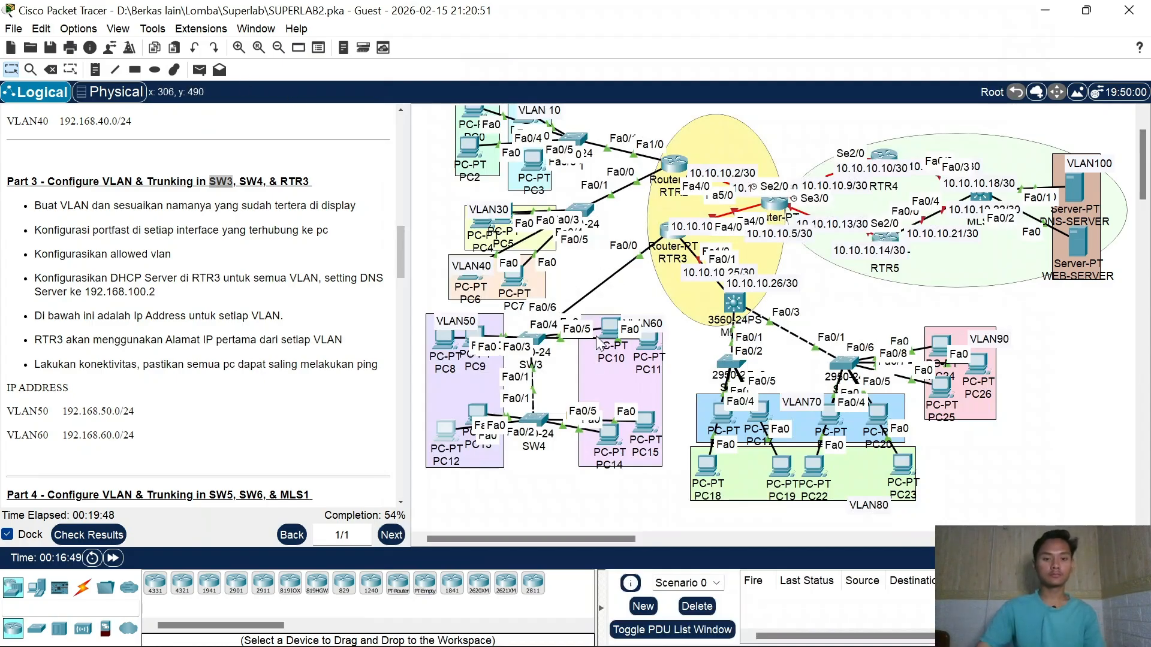
Step: Send a simple PDU from PC11 to RTR3 and confirm it succeeds
click(199, 69)
click(648, 347)
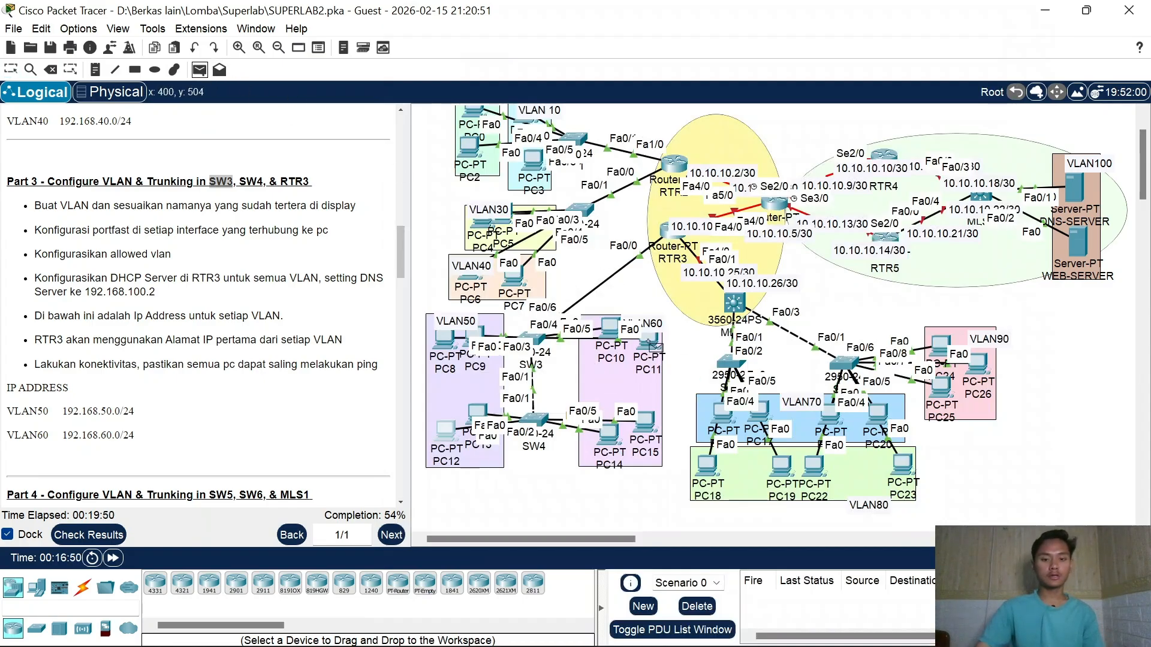
click(669, 233)
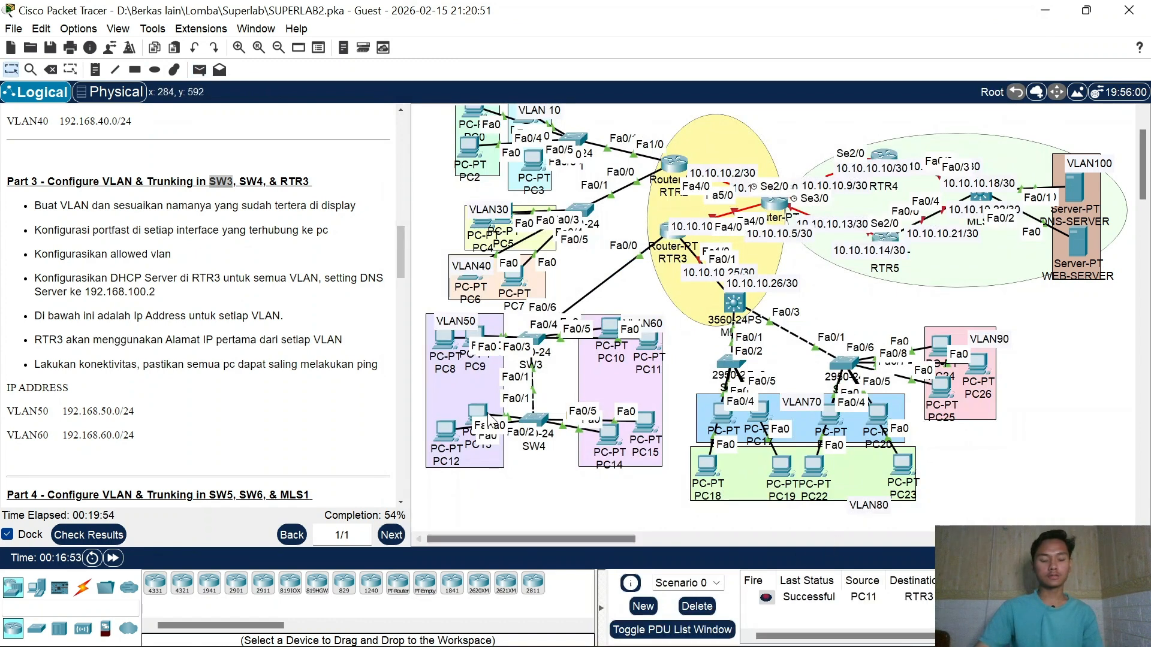
Step: Scroll the lab instructions down to bring Part 4 into view
scroll(122, 337, down, 3)
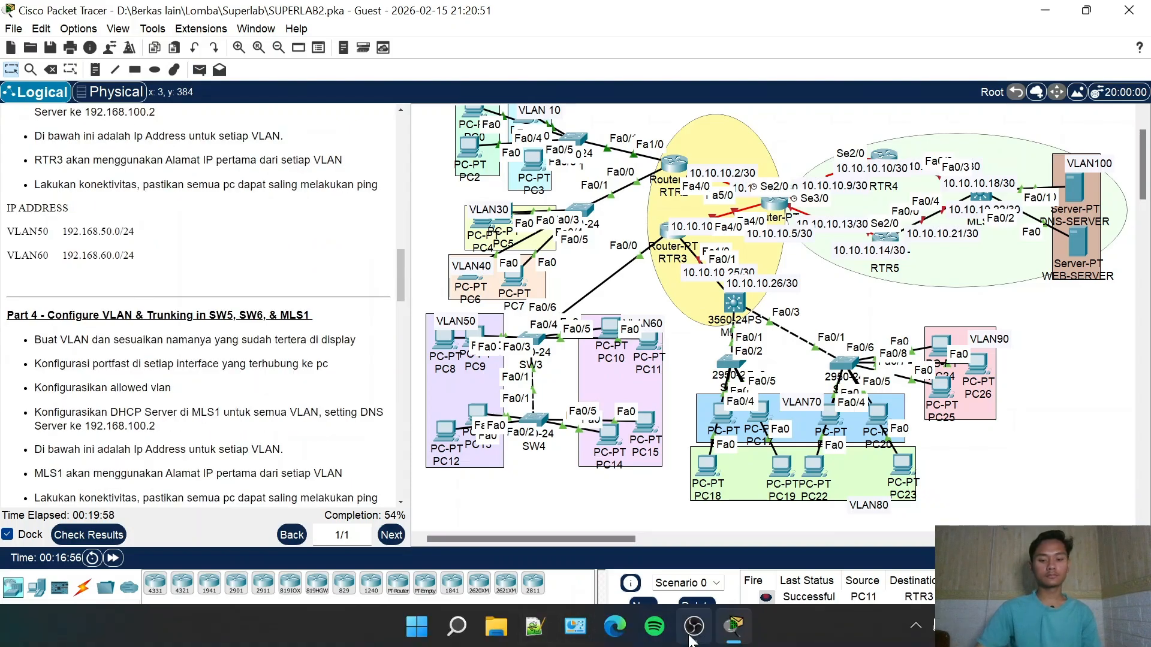
click(693, 627)
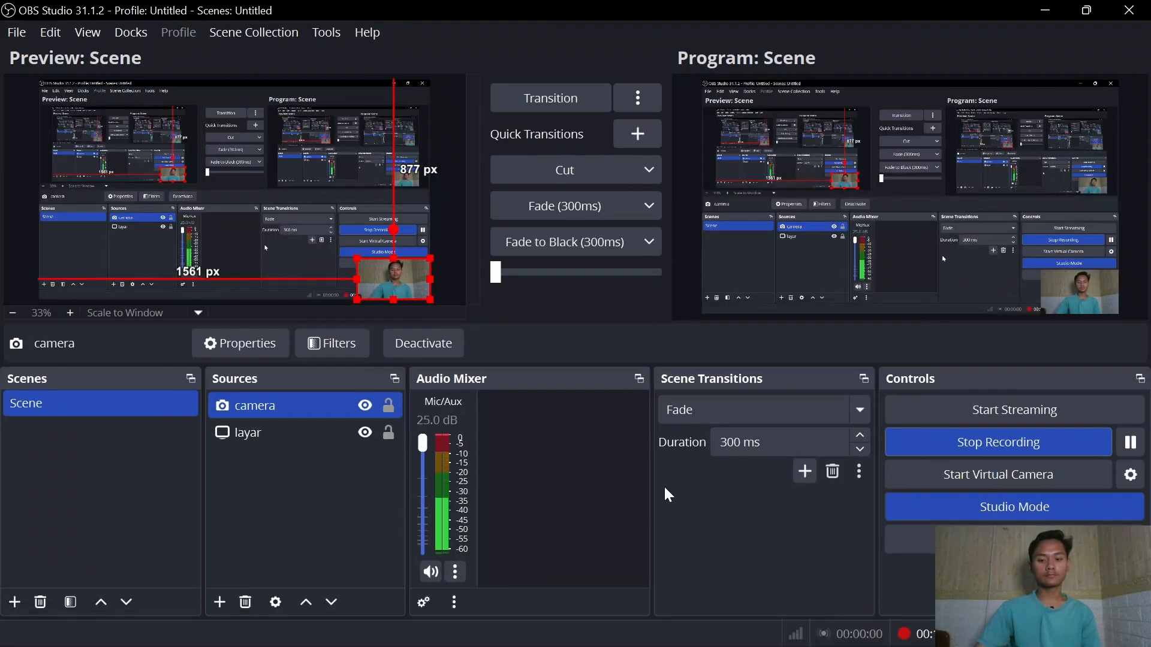
click(1045, 10)
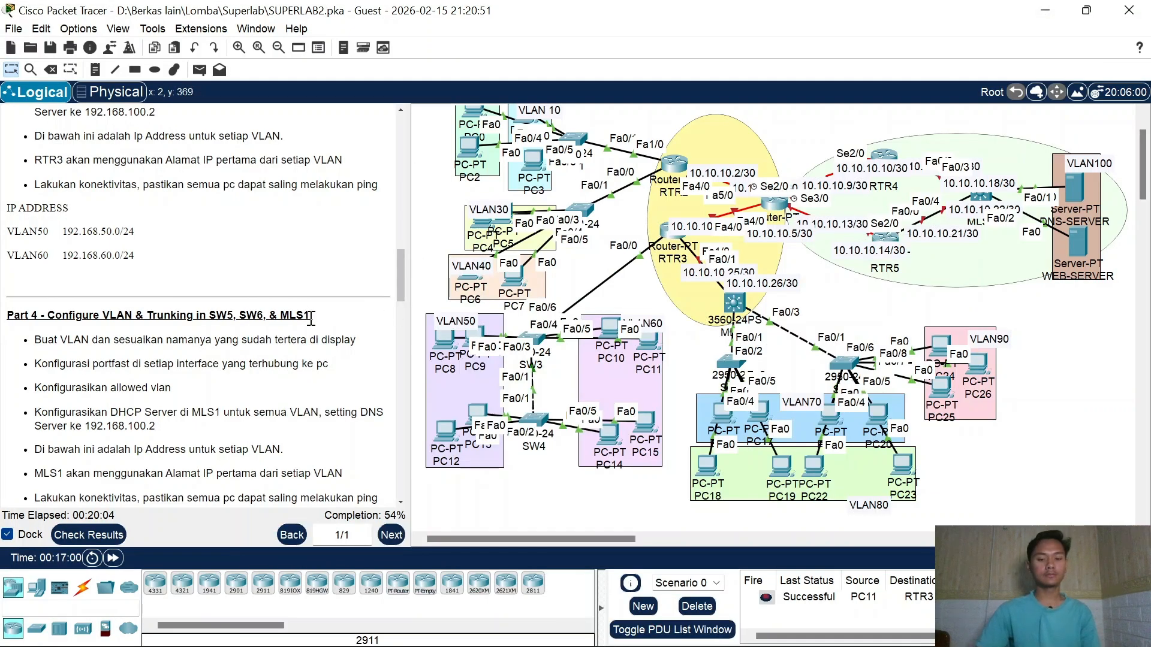
drag(7, 314, 100, 314)
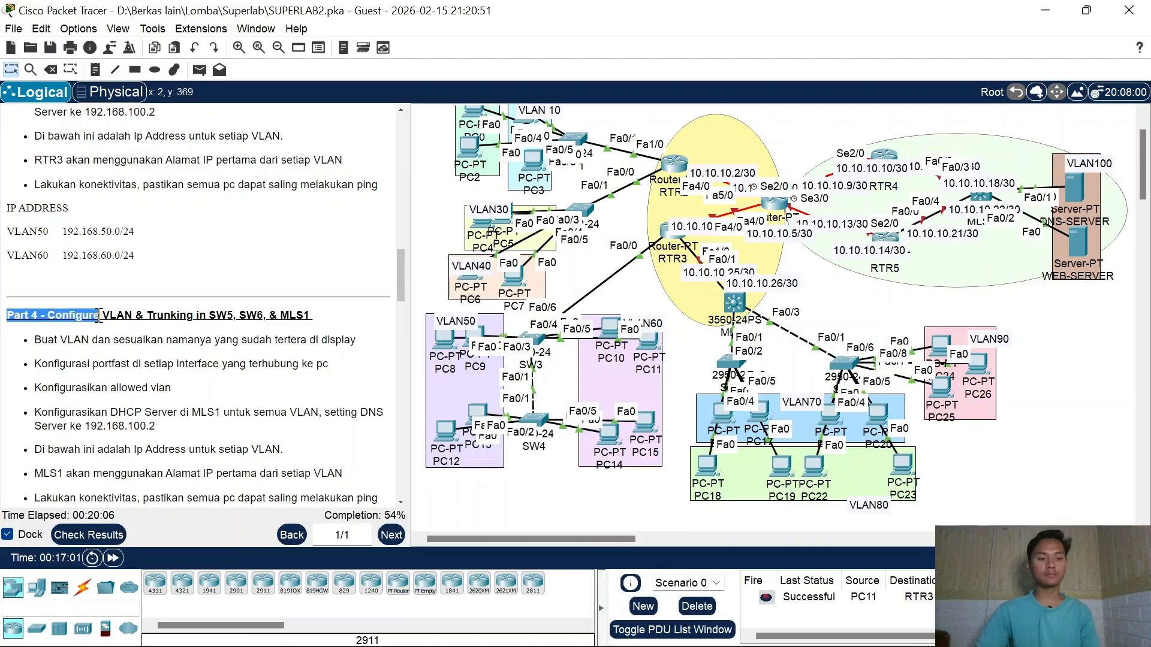
double_click(181, 381)
scroll(182, 318, down, 2)
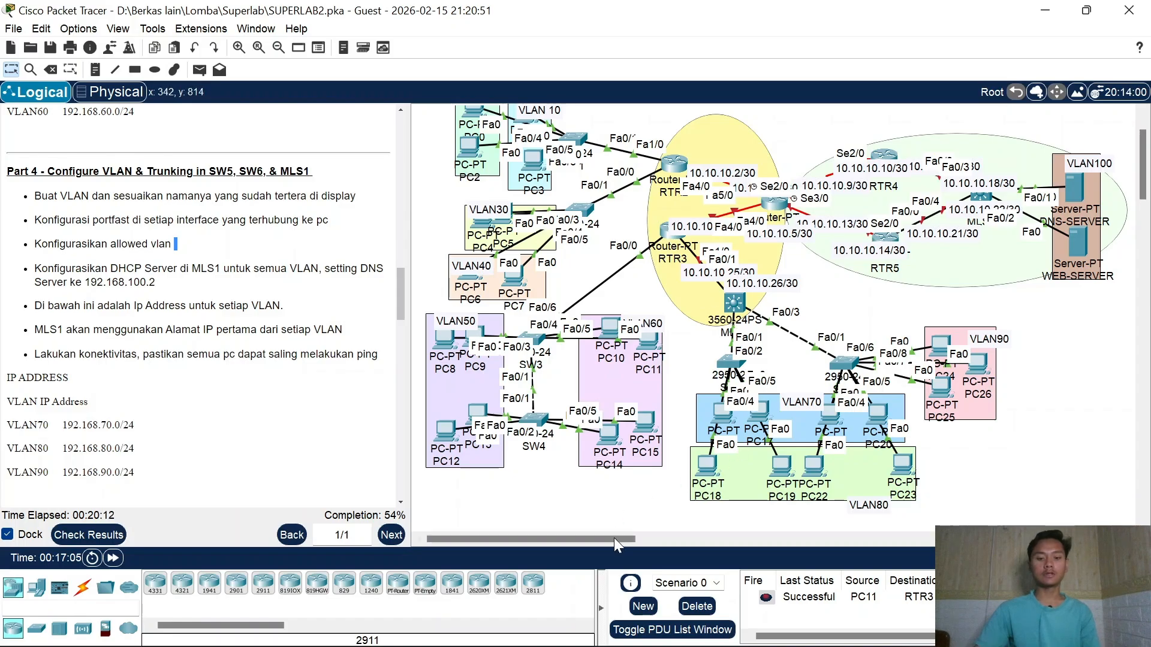
drag(614, 542, 639, 530)
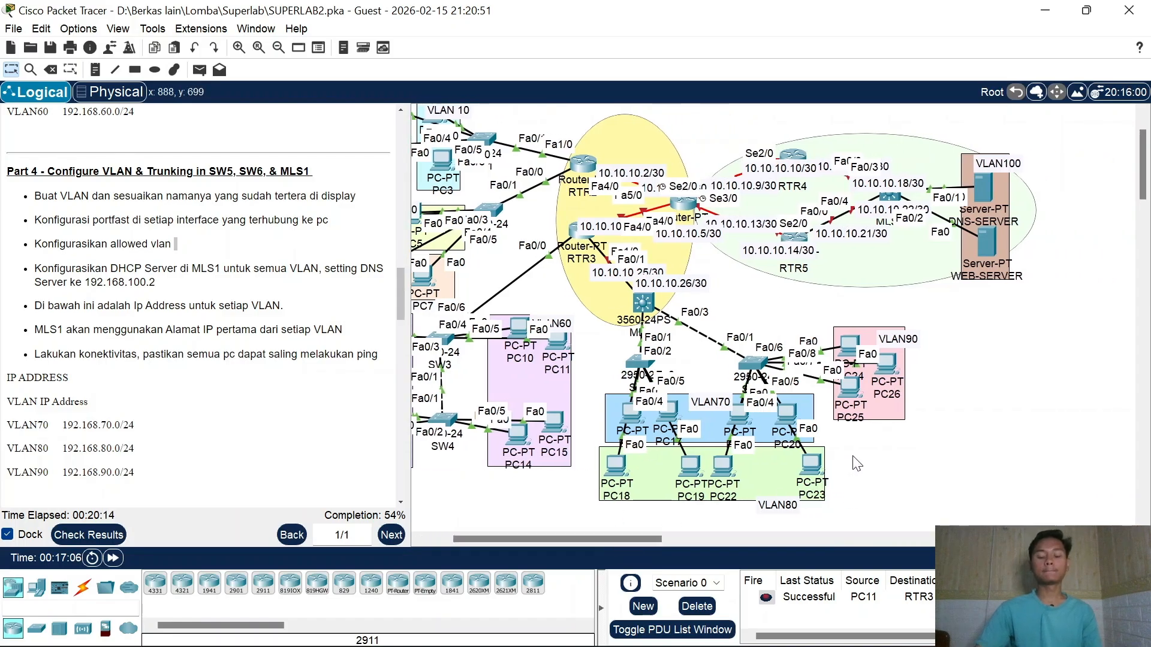
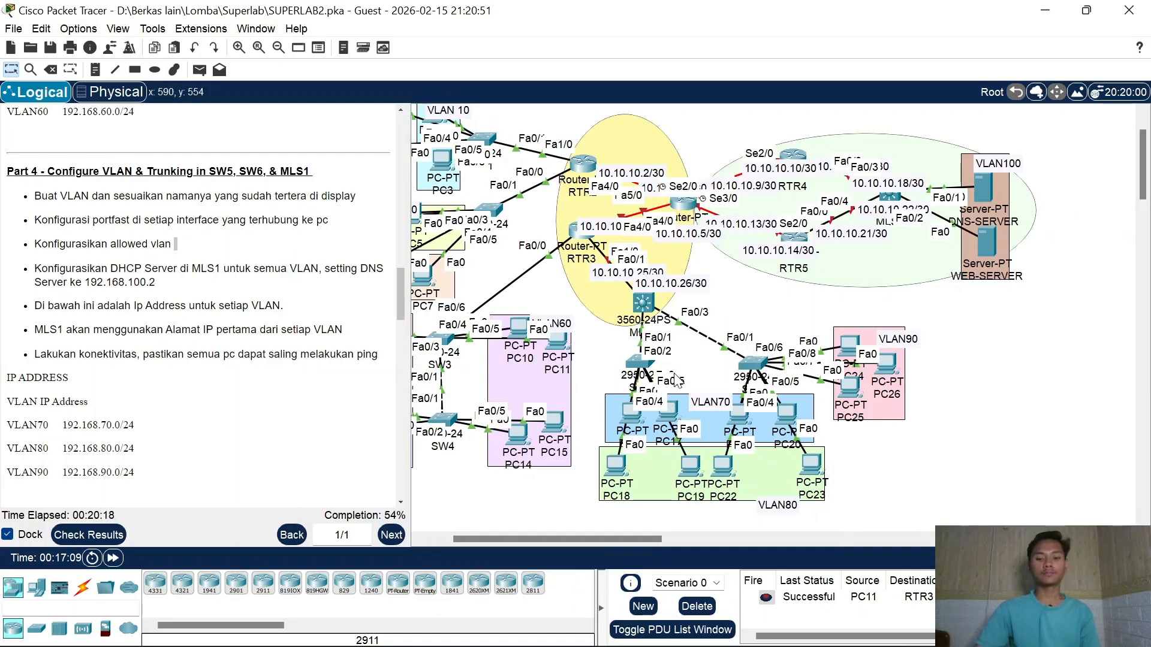
Step: On SW5's CLI, enter privileged mode with the enable password, then global configuration mode
click(628, 364)
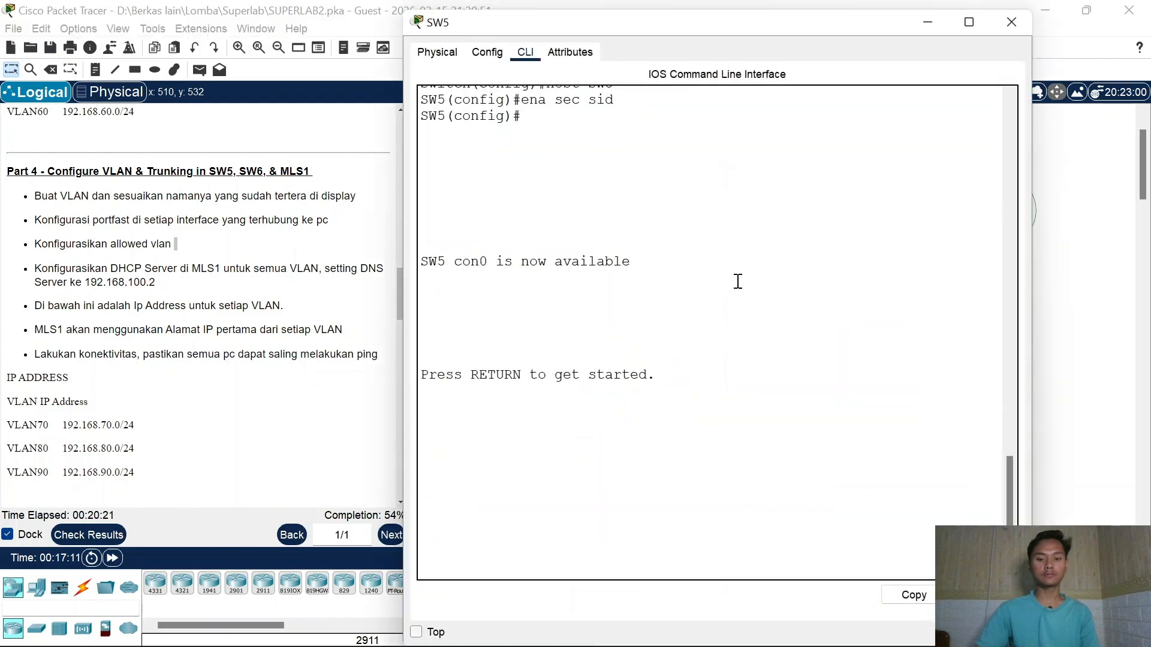
click(1031, 24)
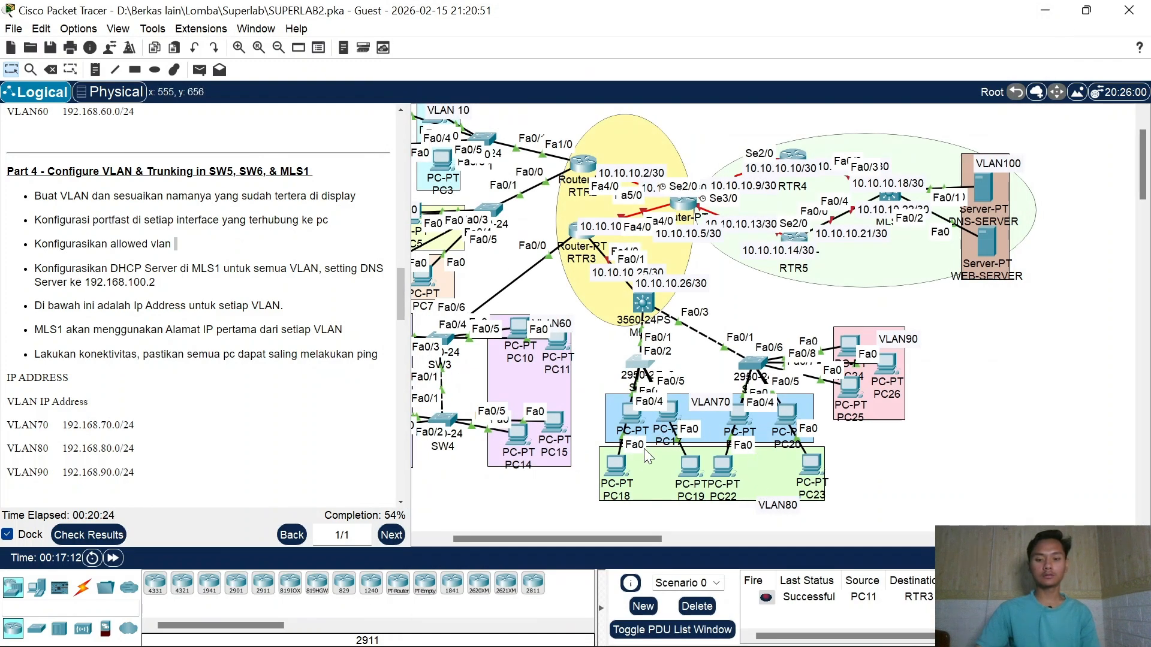
click(633, 368)
key(Return)
key(Return)
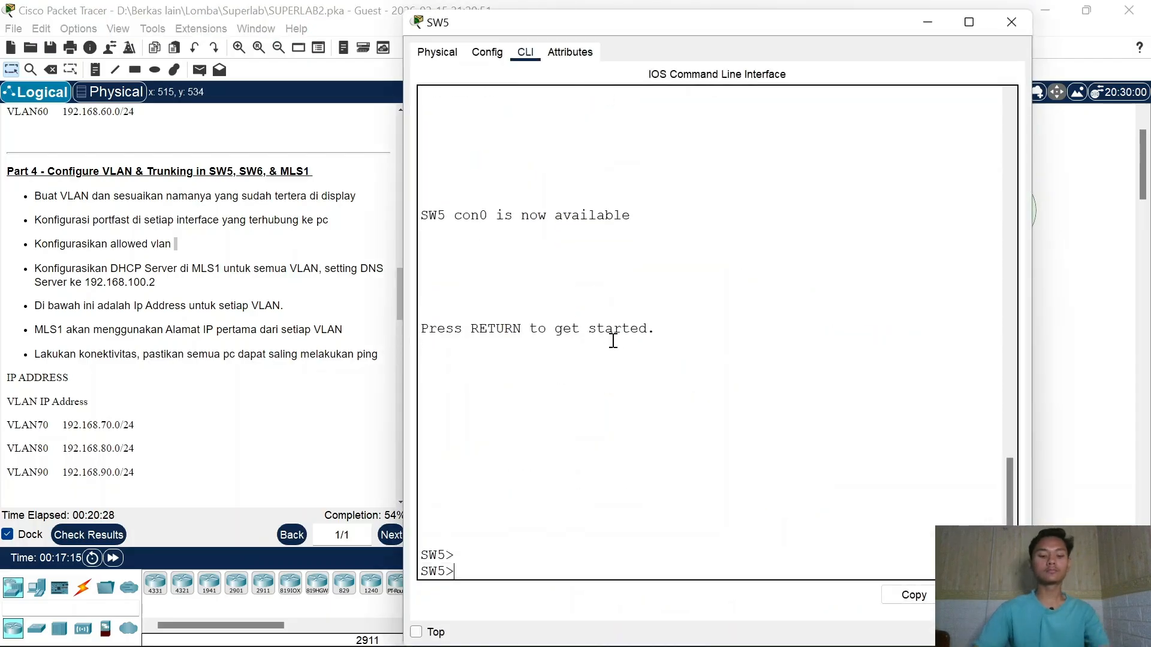
text(en)
key(Return)
text(sid)
key(Return)
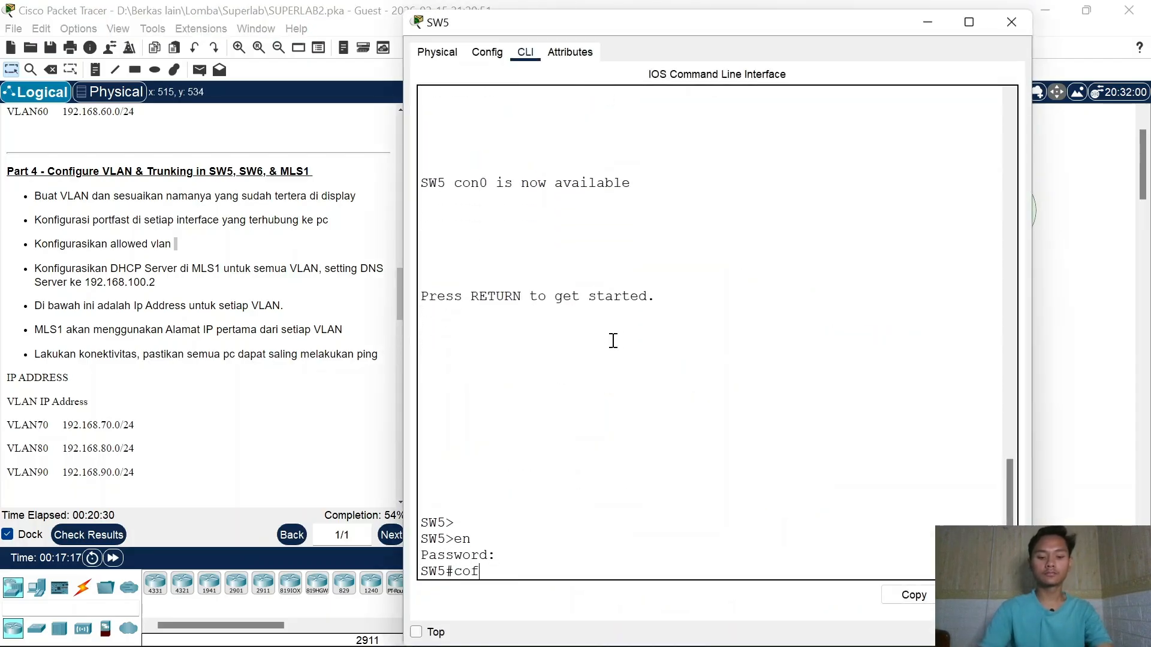
text(conf t)
key(Return)
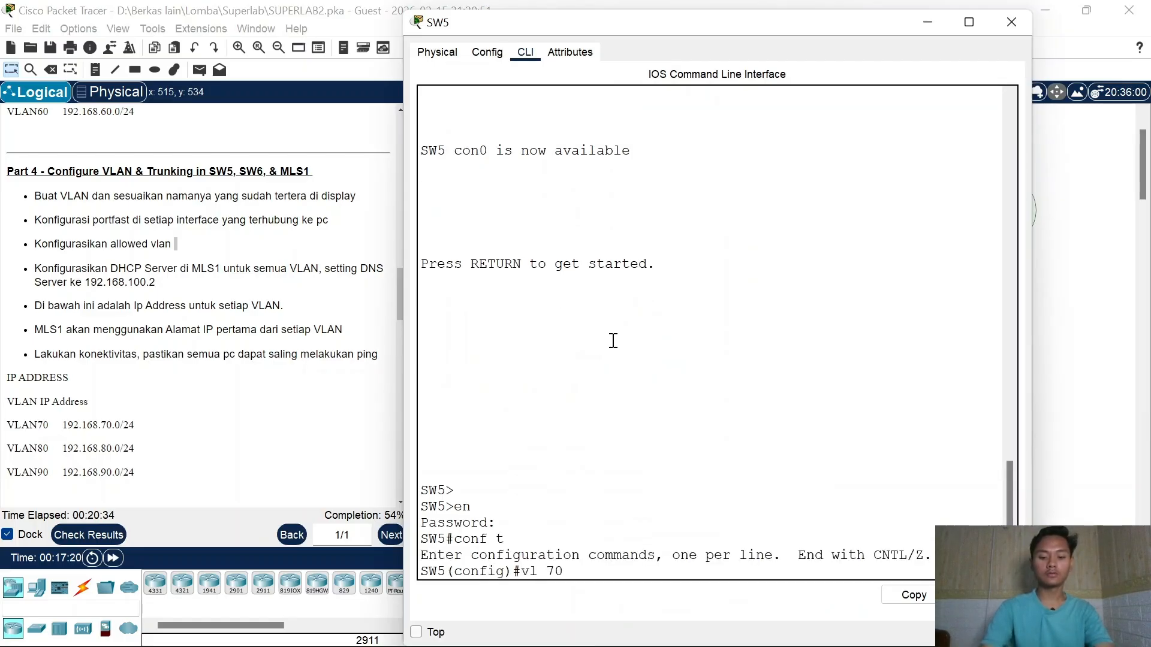
Step: Create VLAN 70 named vlan70 and VLAN 80 named vlan80, then exit VLAN mode
text(vl 70)
key(Return)
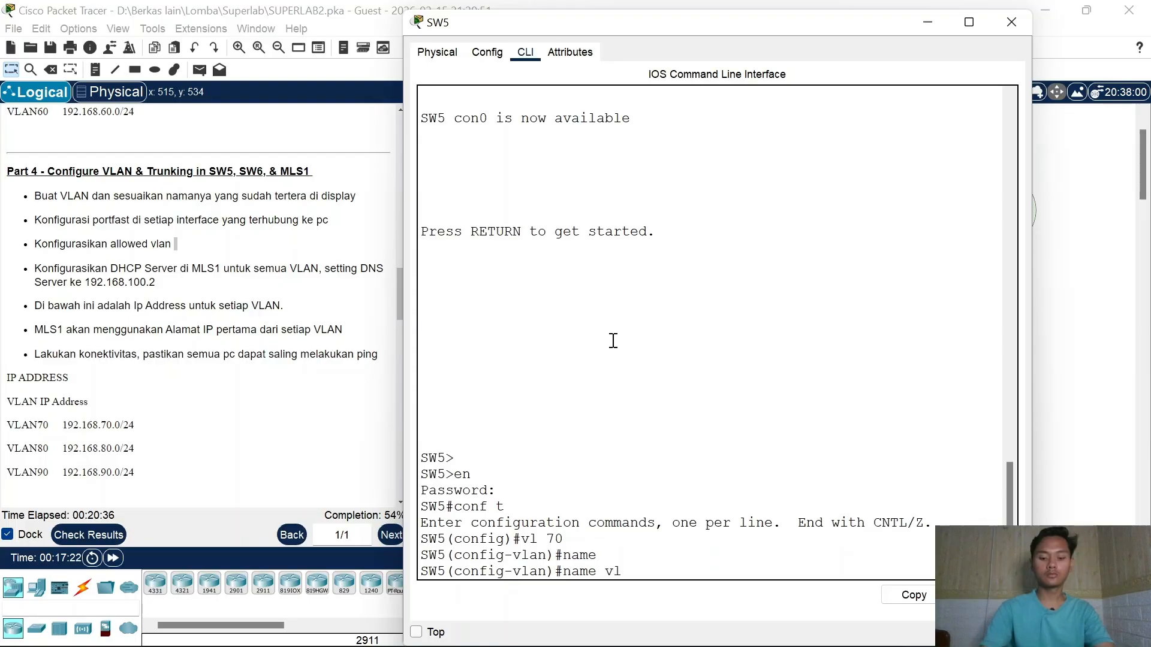
text(70)
key(Return)
text(vl 70)
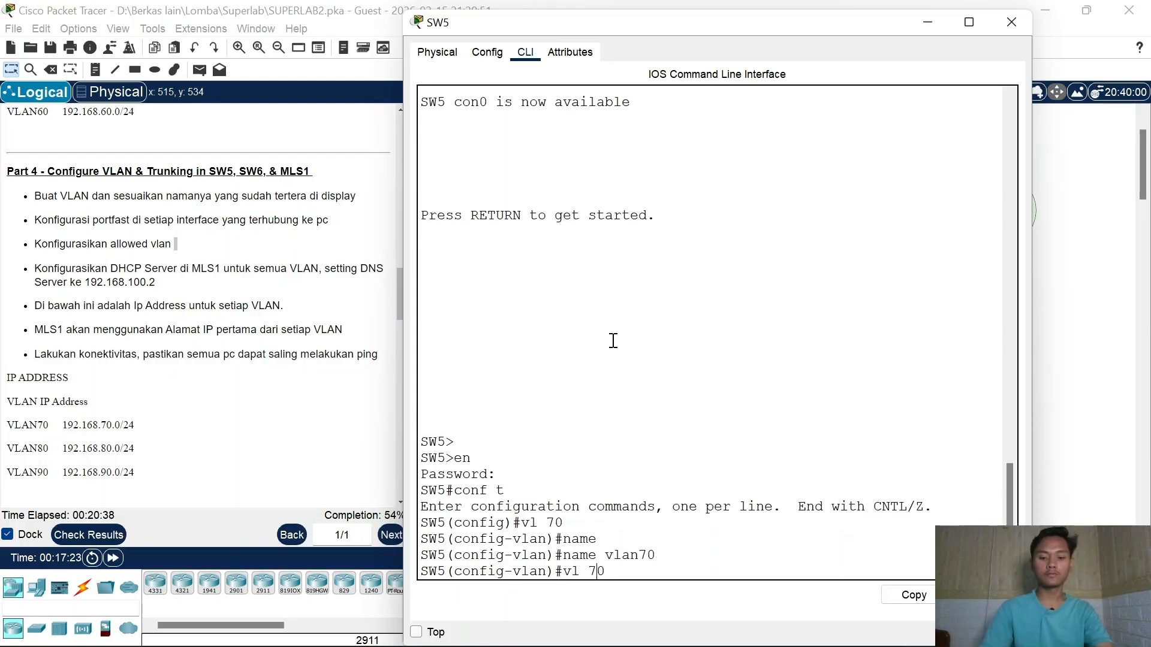
key(BackSpace)
key(BackSpace)
text(80)
key(Return)
key(Up)
key(Up)
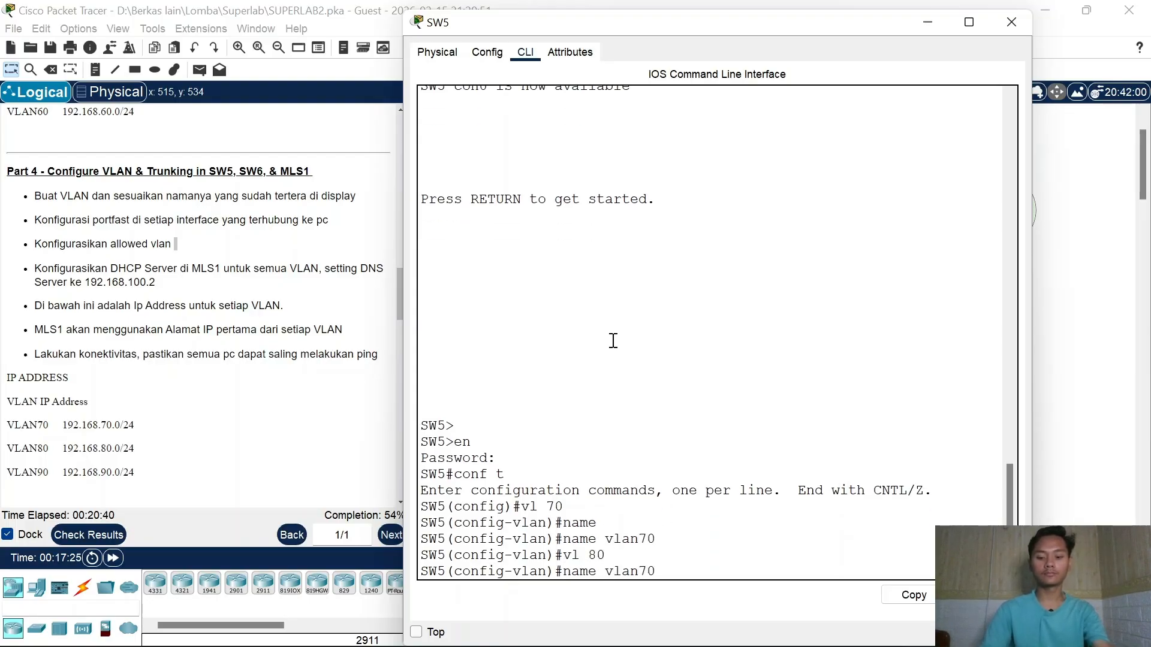
key(BackSpace)
key(BackSpace)
text(80)
key(Return)
text(EX)
key(Return)
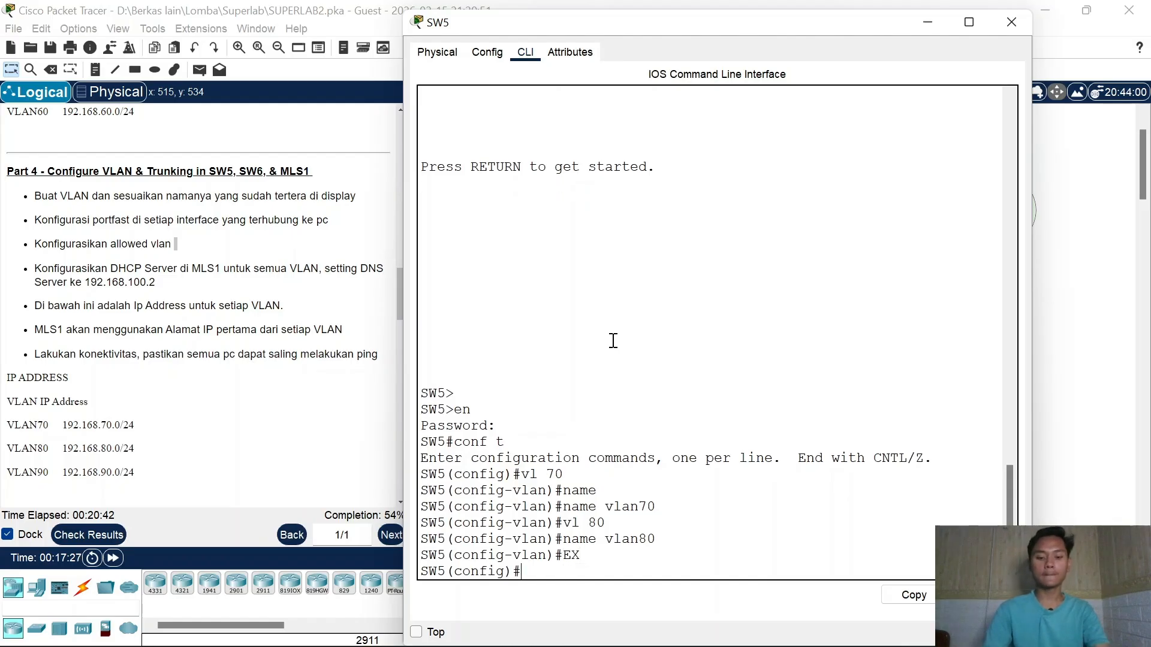
Step: Reposition PC16, PC18 and PC19 around switch SW5
click(1011, 22)
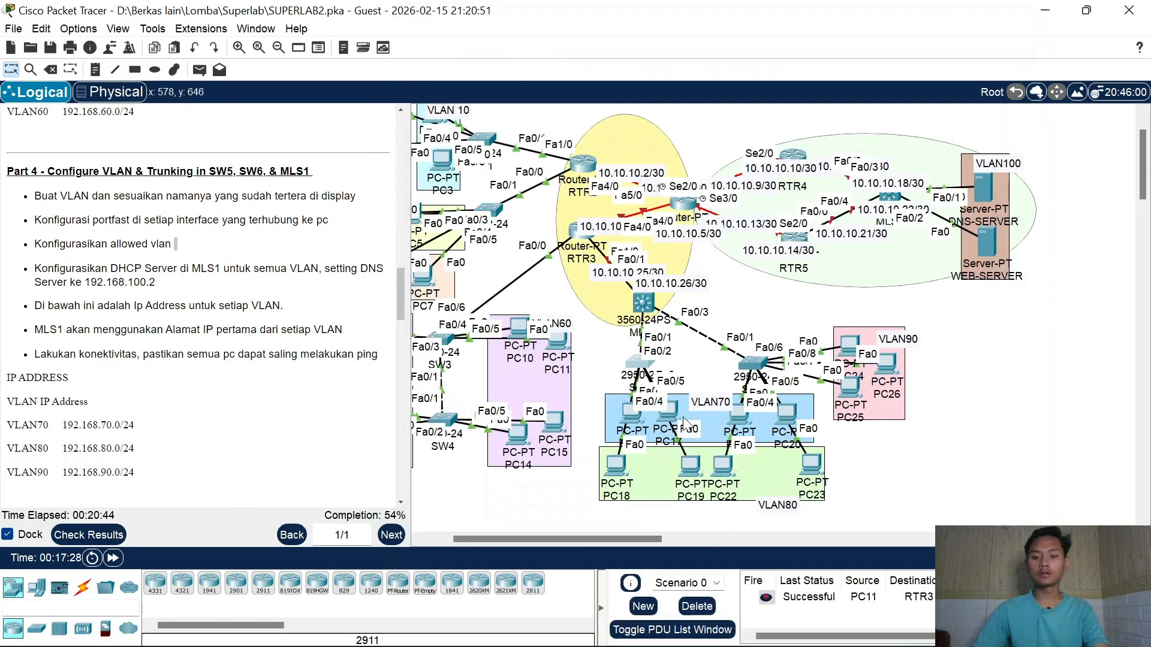
drag(625, 412, 681, 402)
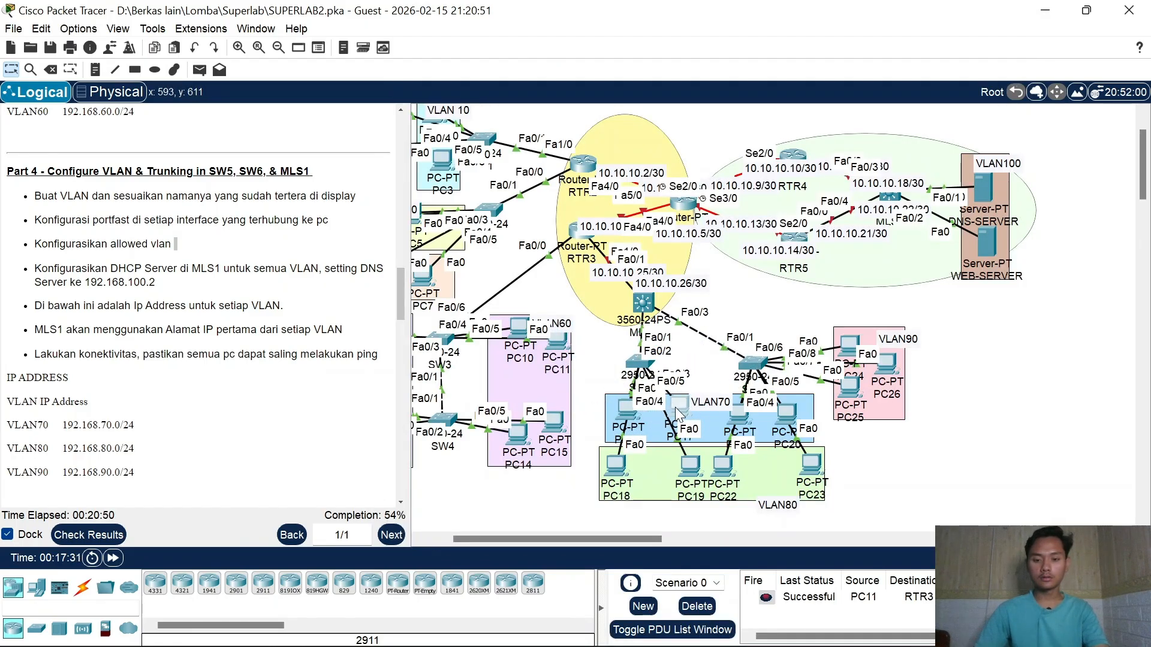
mouse_move(619, 465)
mouse_down()
mouse_move(566, 406)
mouse_move(614, 472)
mouse_up()
mouse_move(684, 472)
mouse_down()
mouse_move(713, 429)
mouse_move(670, 488)
mouse_up()
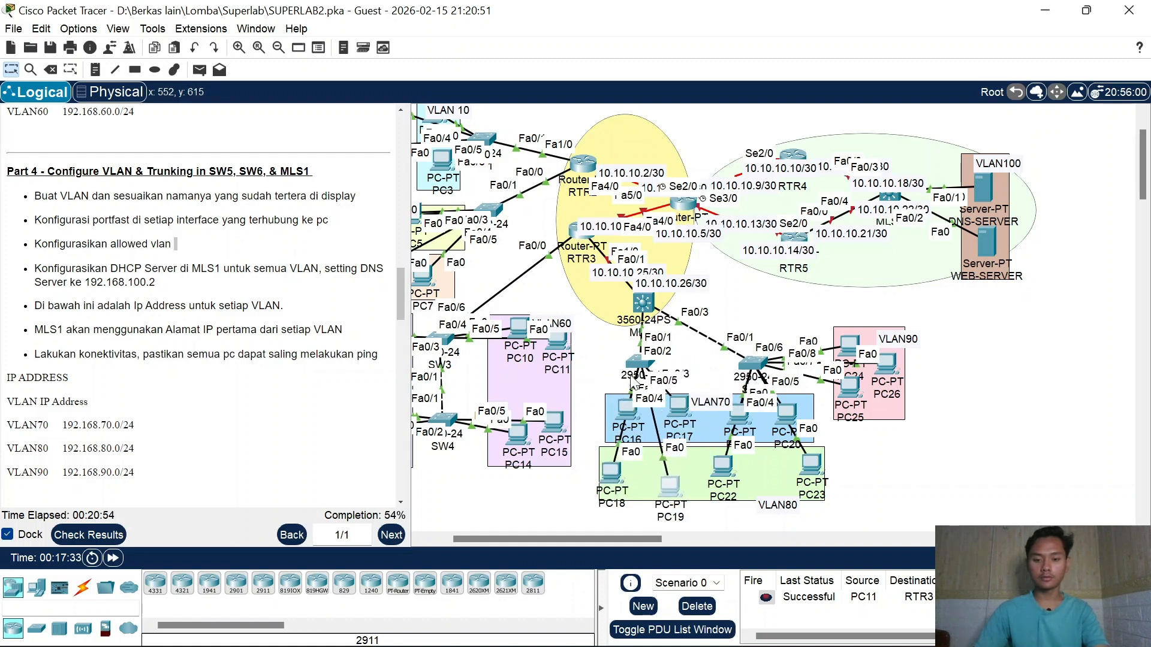
Step: Make SW5 ports Fa0/2–3 access ports in VLAN 70 with portfast enabled
click(634, 363)
key(Return)
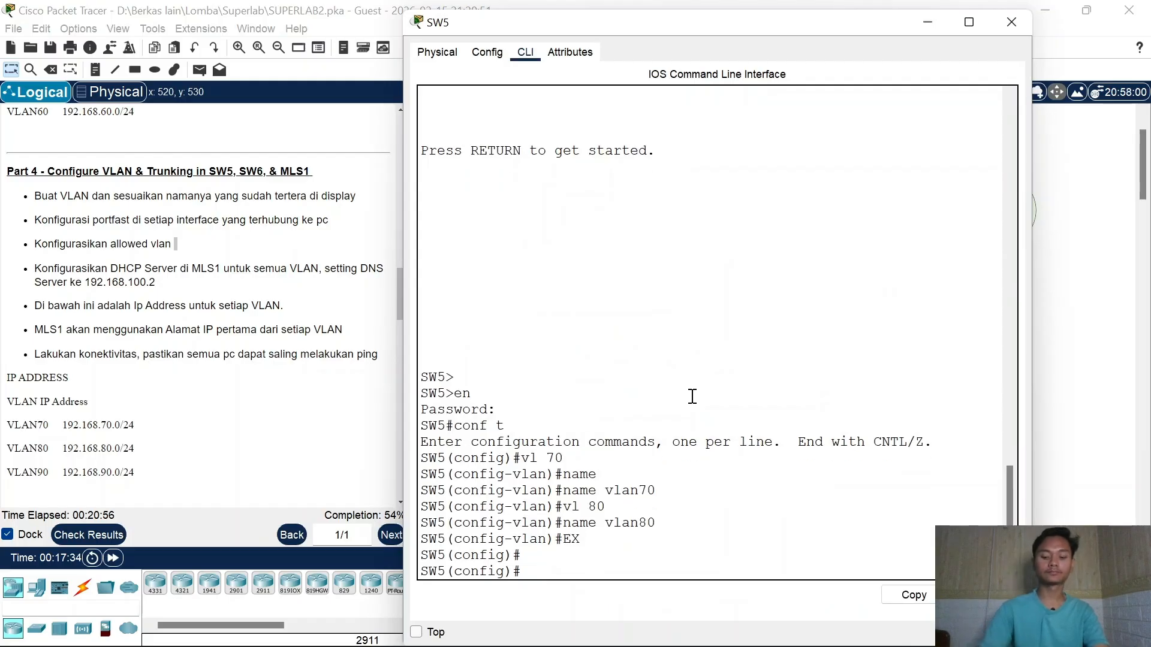
text(int r)
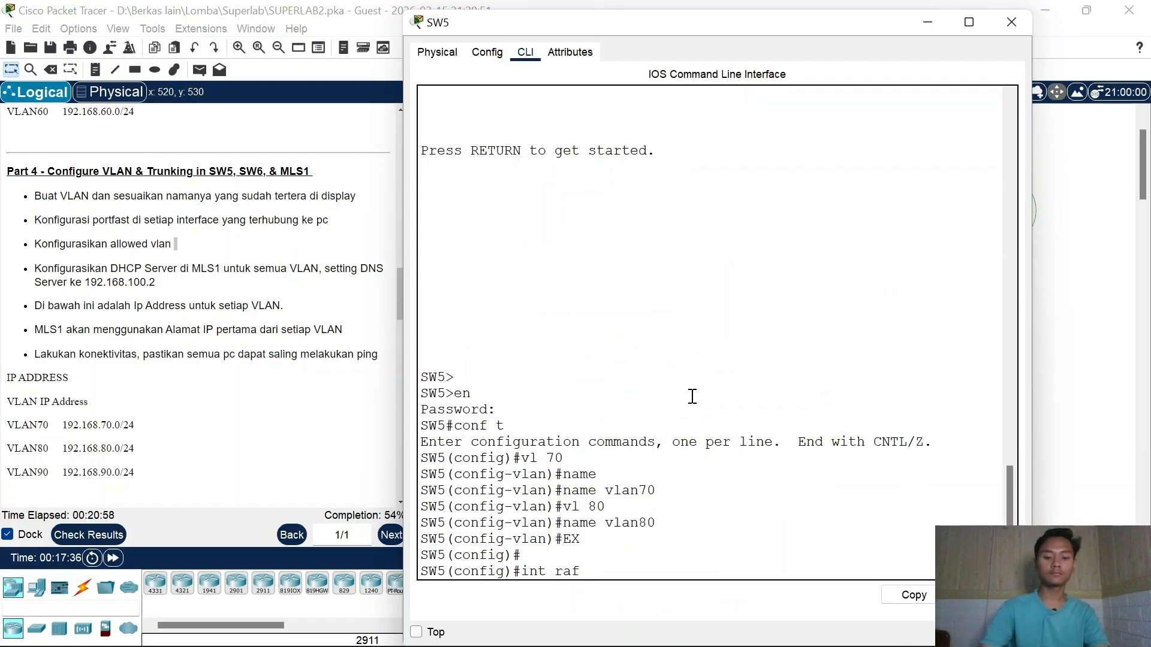
text(a fa0/2-3)
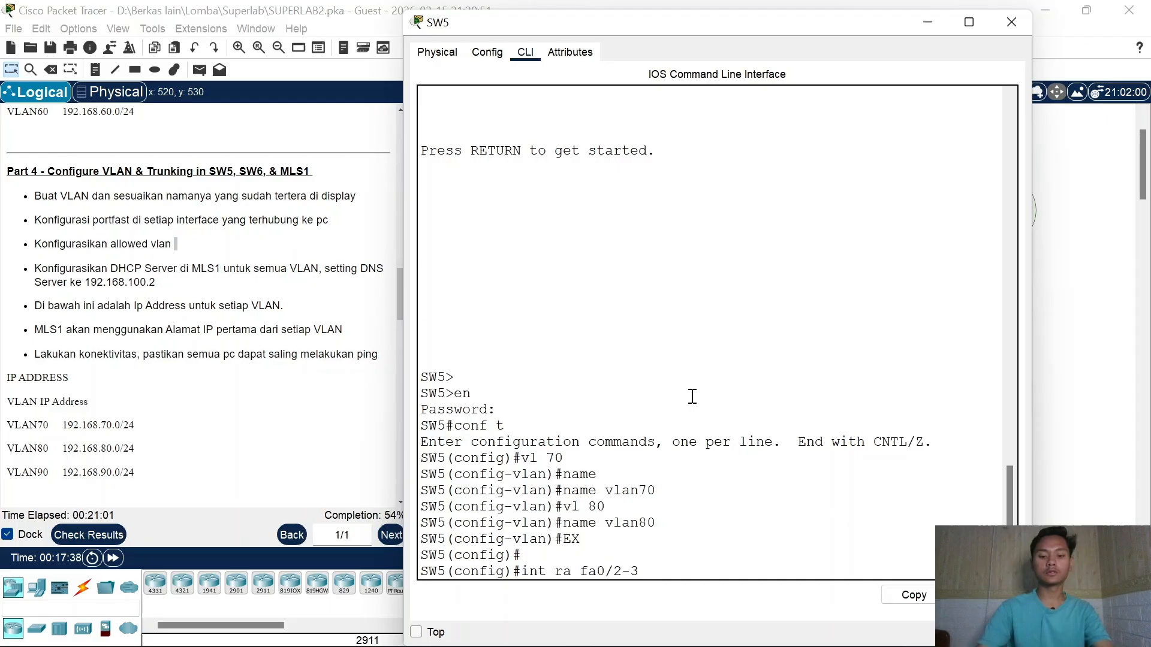
key(Return)
text(sw mo ac)
key(Return)
text(s)
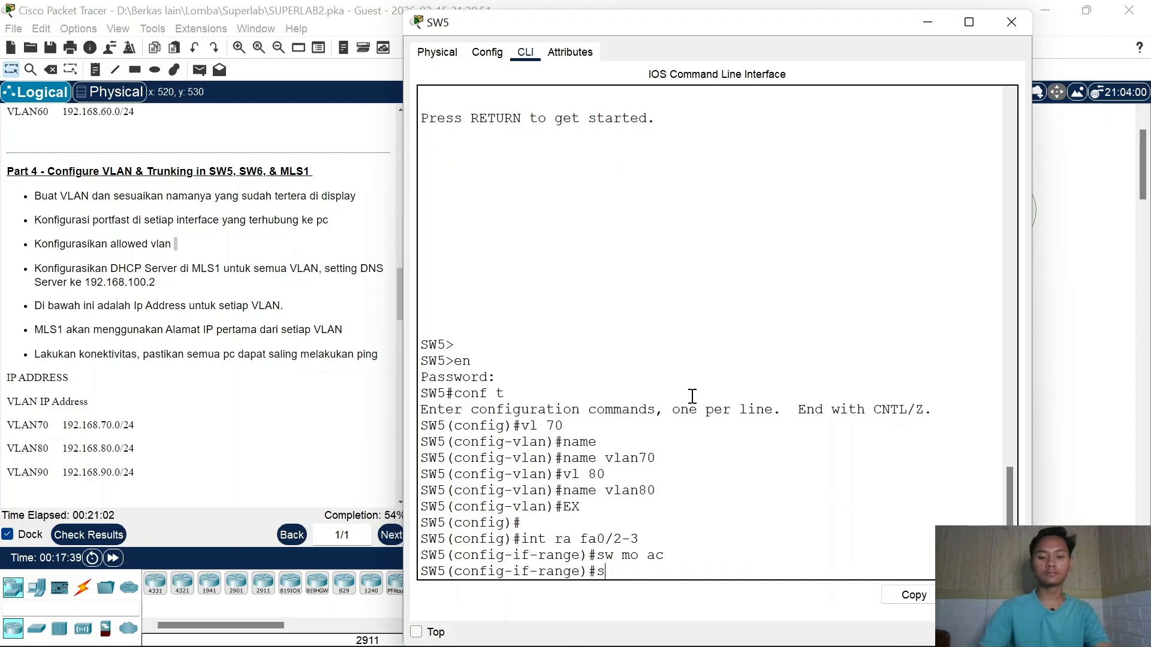
text(w ac )
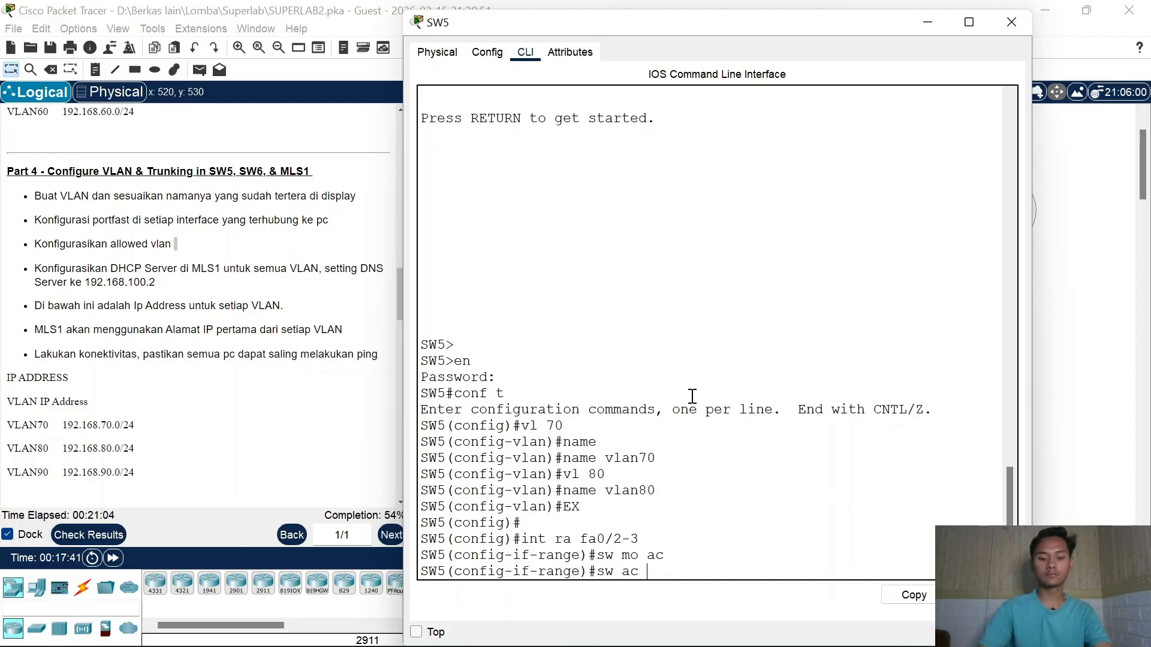
text(vl 7)
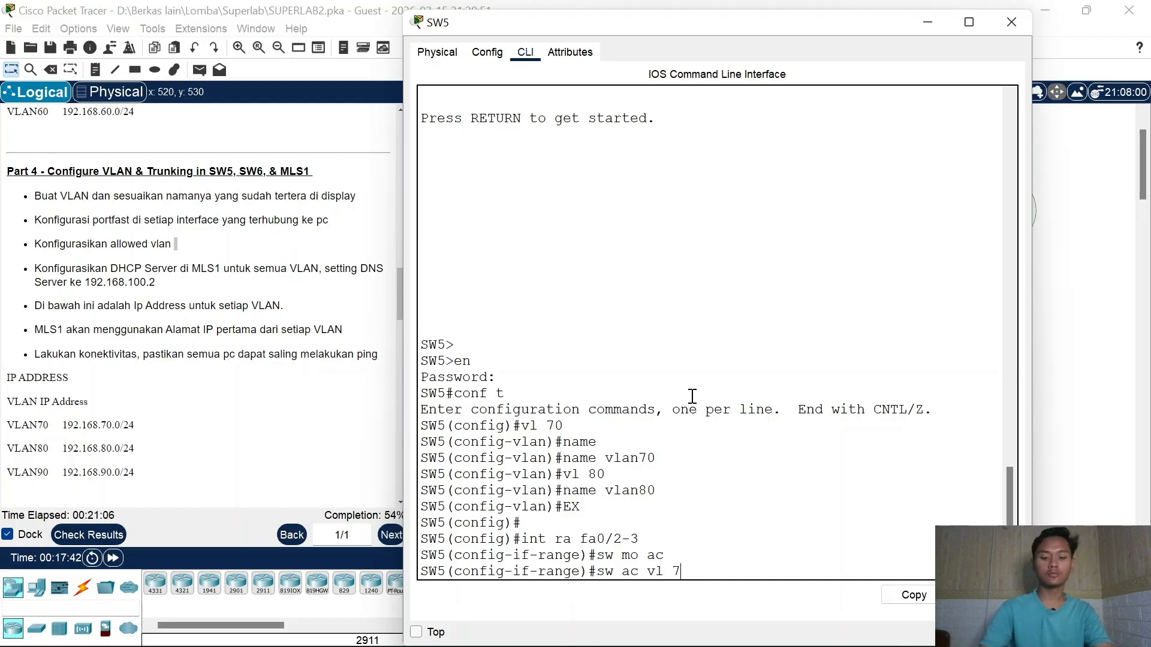
text(0)
key(Return)
text(spa po)
key(Return)
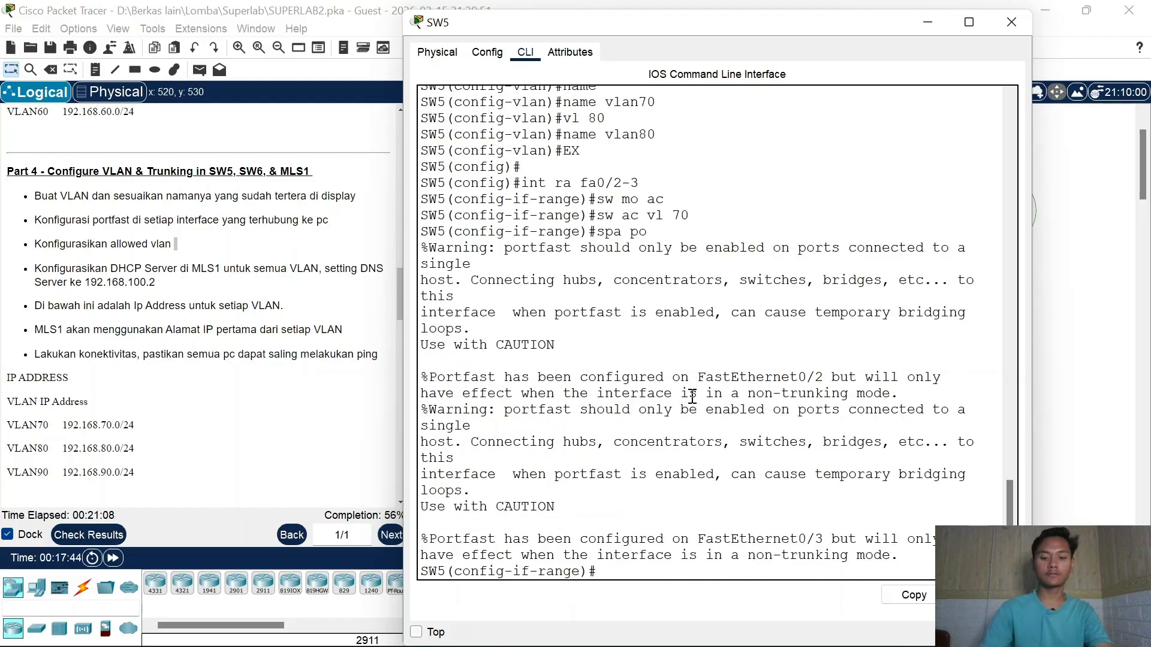
Step: Select interface range Fa0/4–5 and set them to access mode
key(Return)
key(Up)
key(Up)
key(Up)
key(Up)
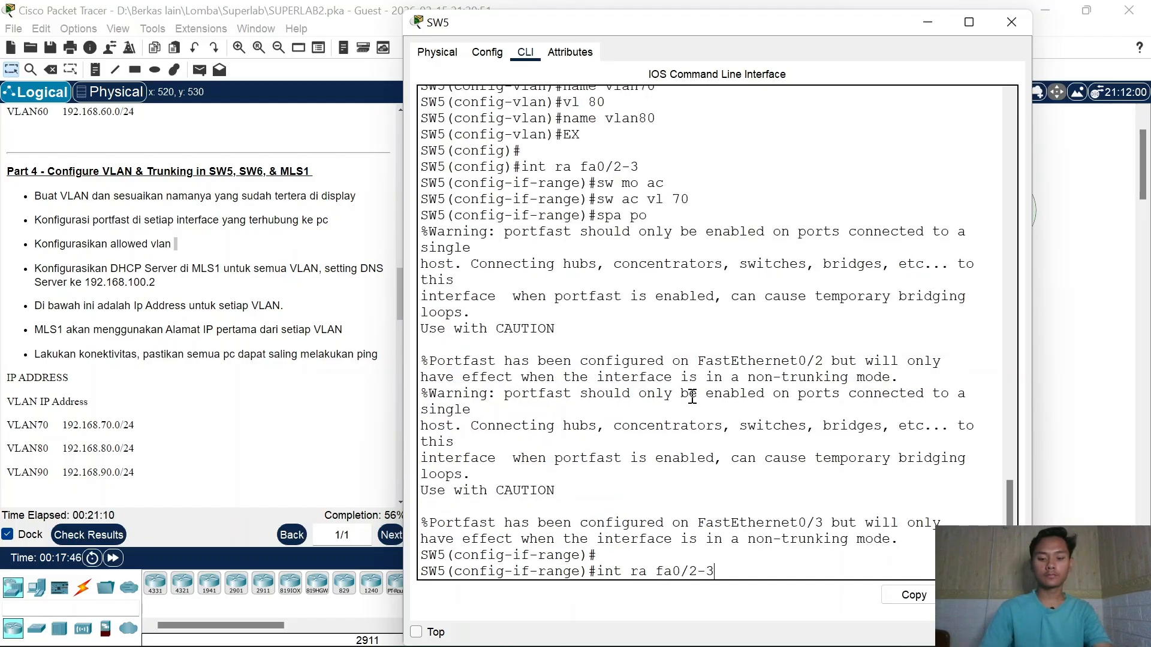
key(BackSpace)
text(5)
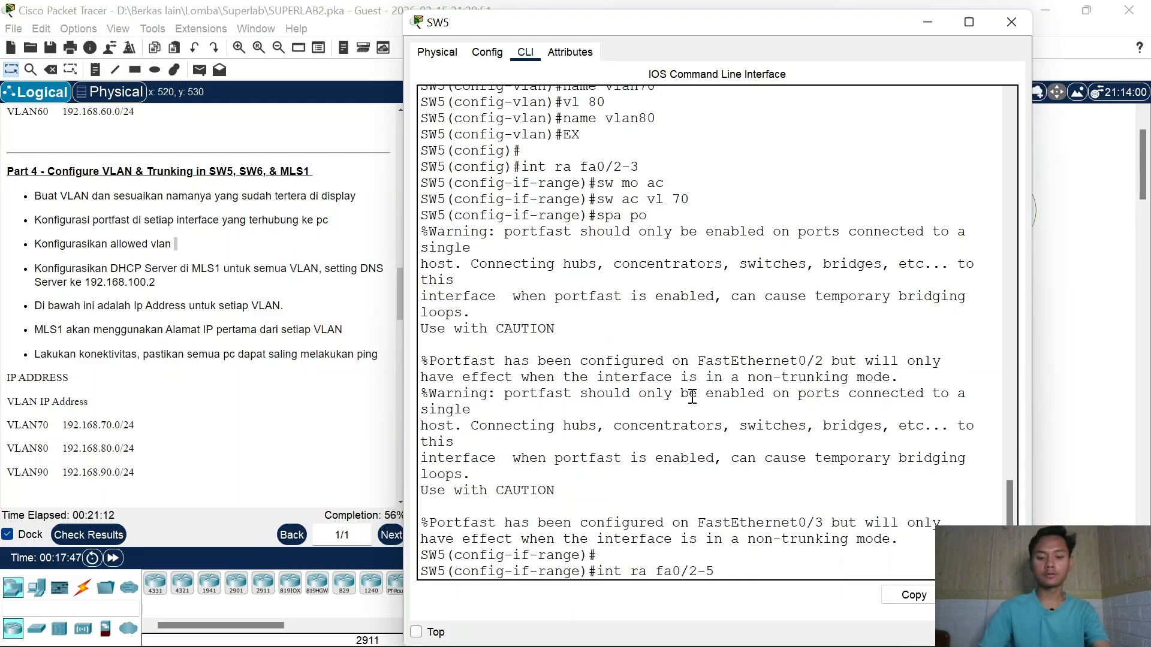
key(Left)
key(Left)
key(BackSpace)
text(4)
key(Return)
key(Up)
key(Up)
key(Up)
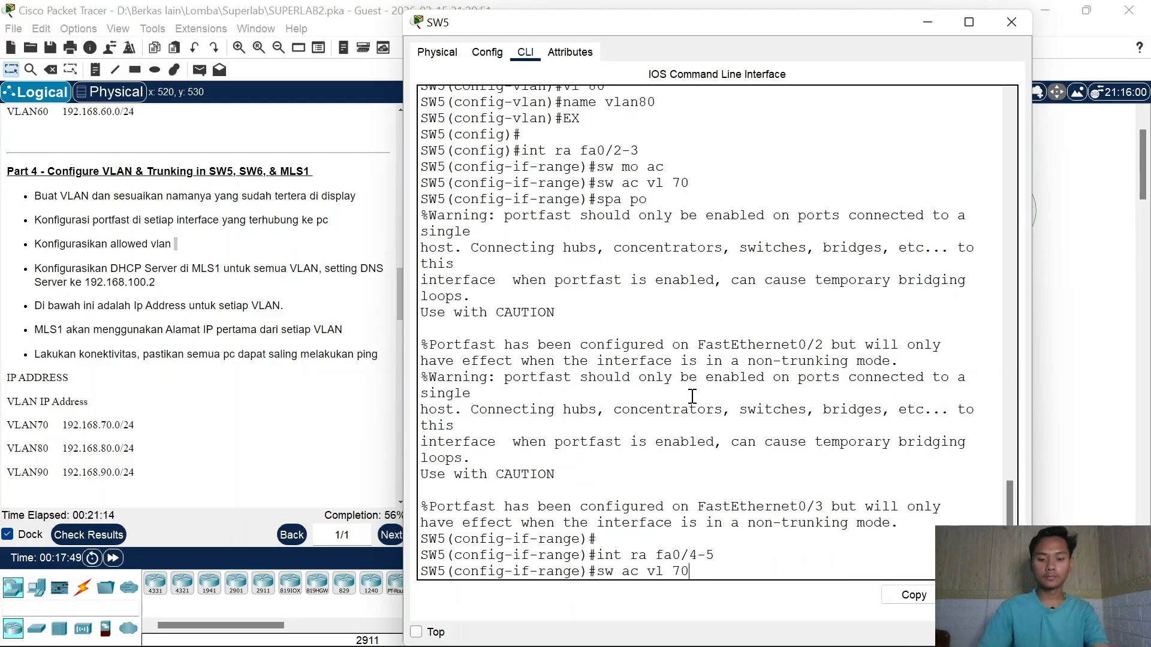
key(Up)
Step: Assign Fa0/4–5 to VLAN 80 with portfast, then exit the interface range
key(Return)
key(Up)
key(Up)
key(Up)
key(Up)
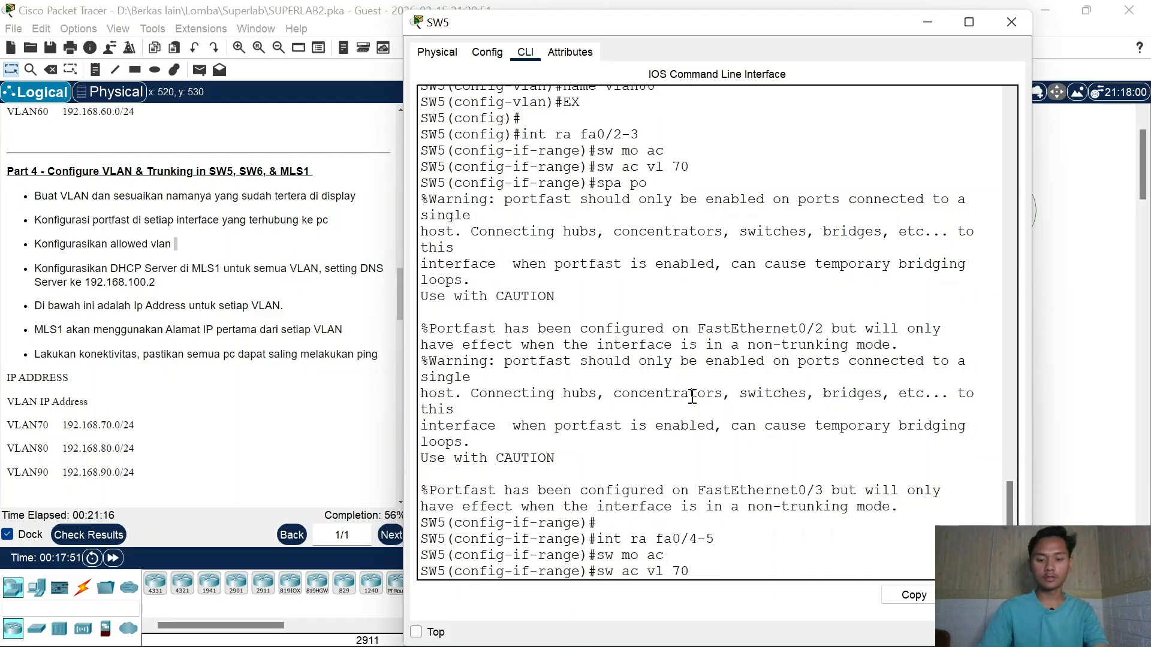
key(BackSpace)
key(BackSpace)
text(80)
key(Return)
text(spap )
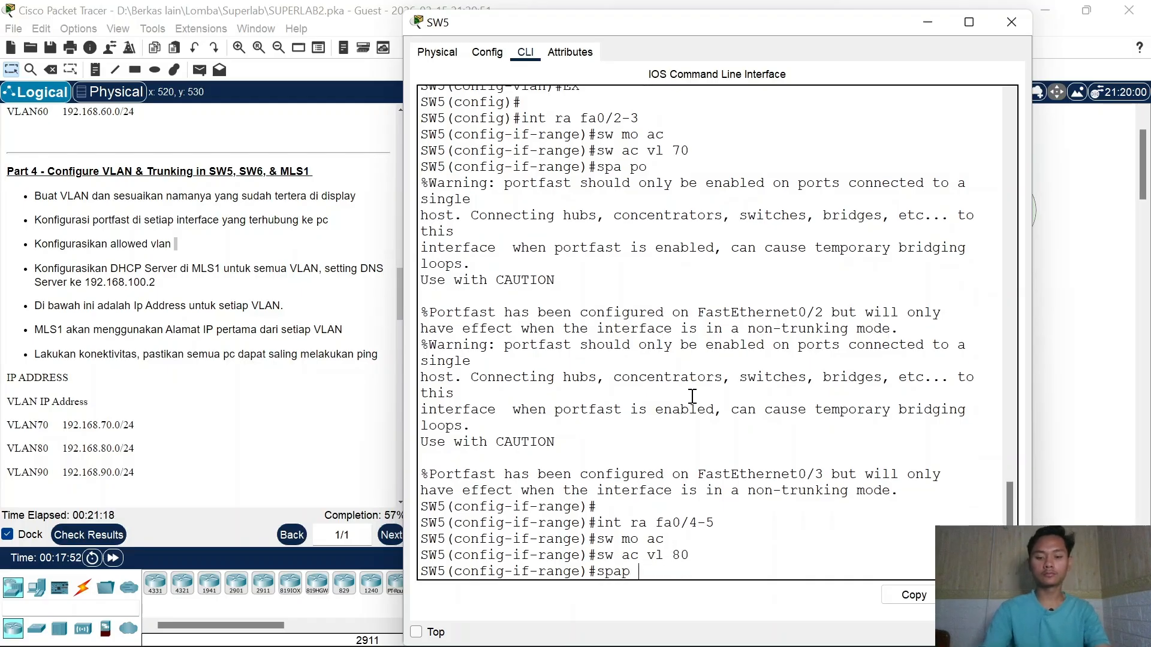
text(o)
key(Return)
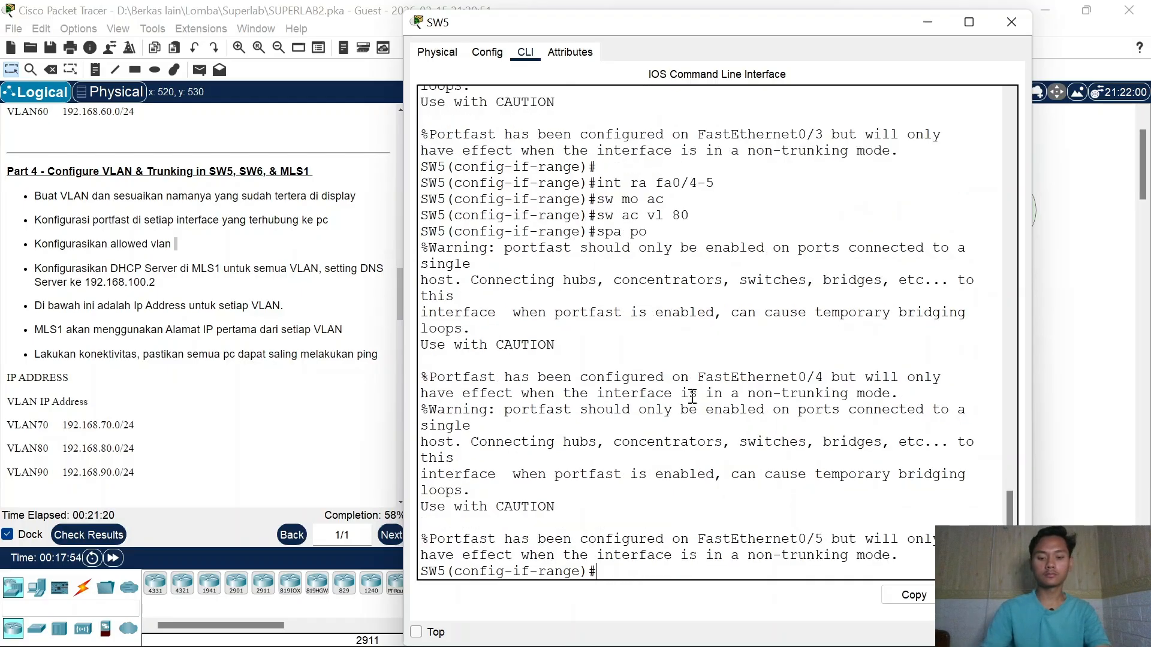
text(ex)
key(Return)
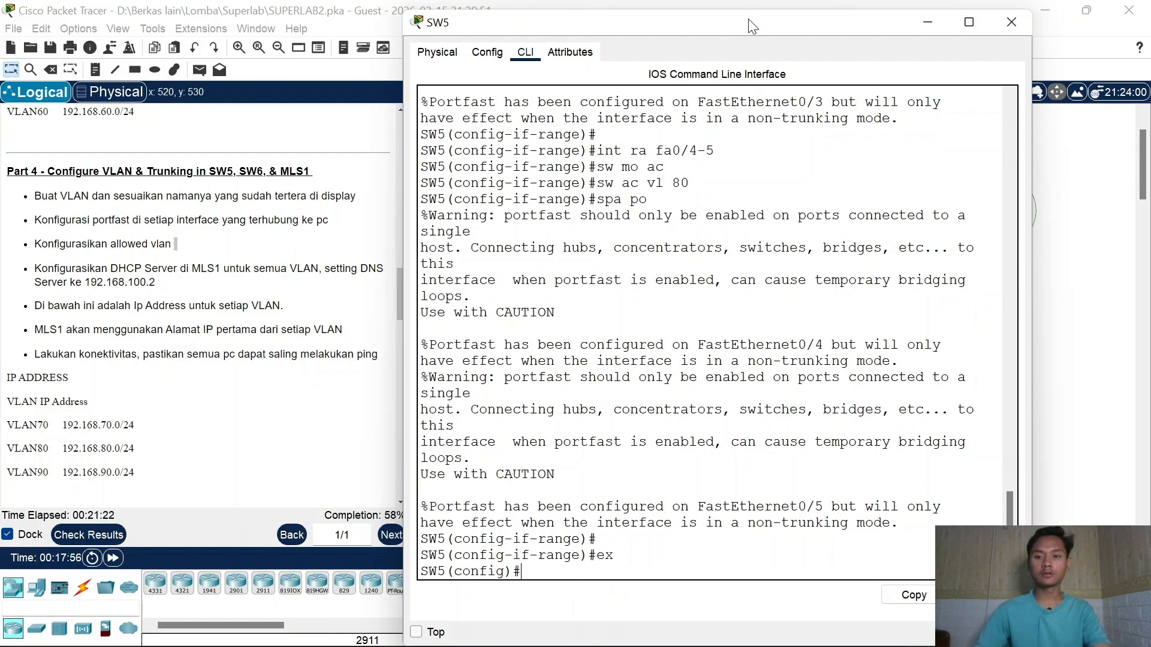
drag(748, 22, 710, 517)
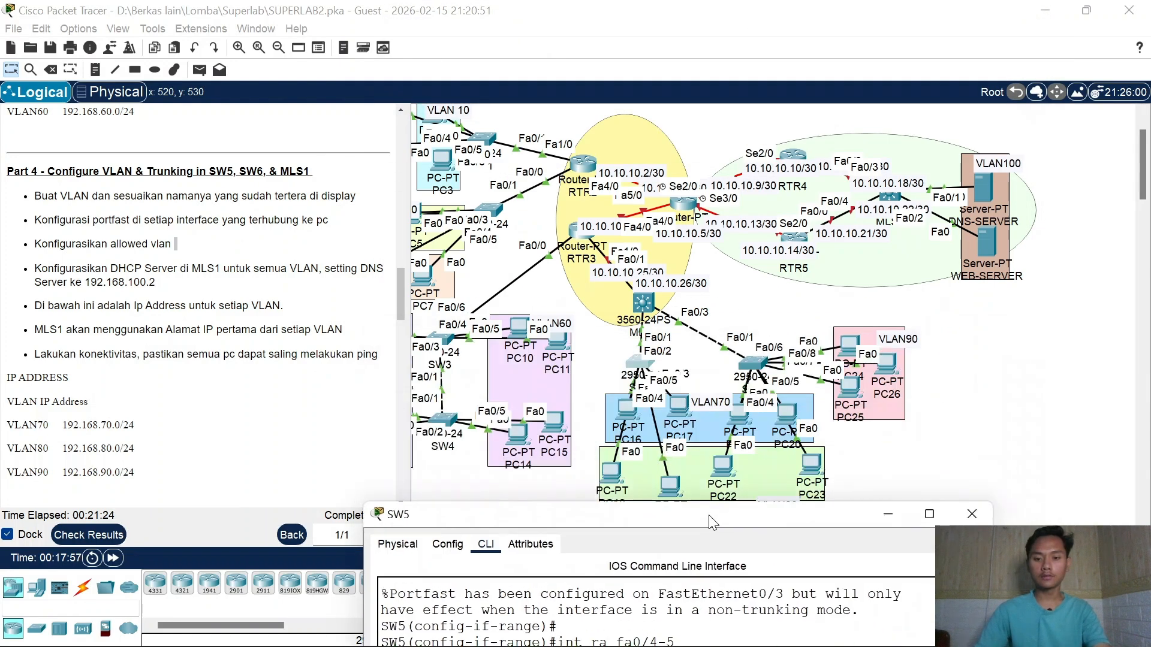
Step: Nudge SW5 lower on the topology and bring its CLI window back up
mouse_move(639, 364)
mouse_down()
mouse_move(631, 412)
mouse_move(633, 368)
mouse_up()
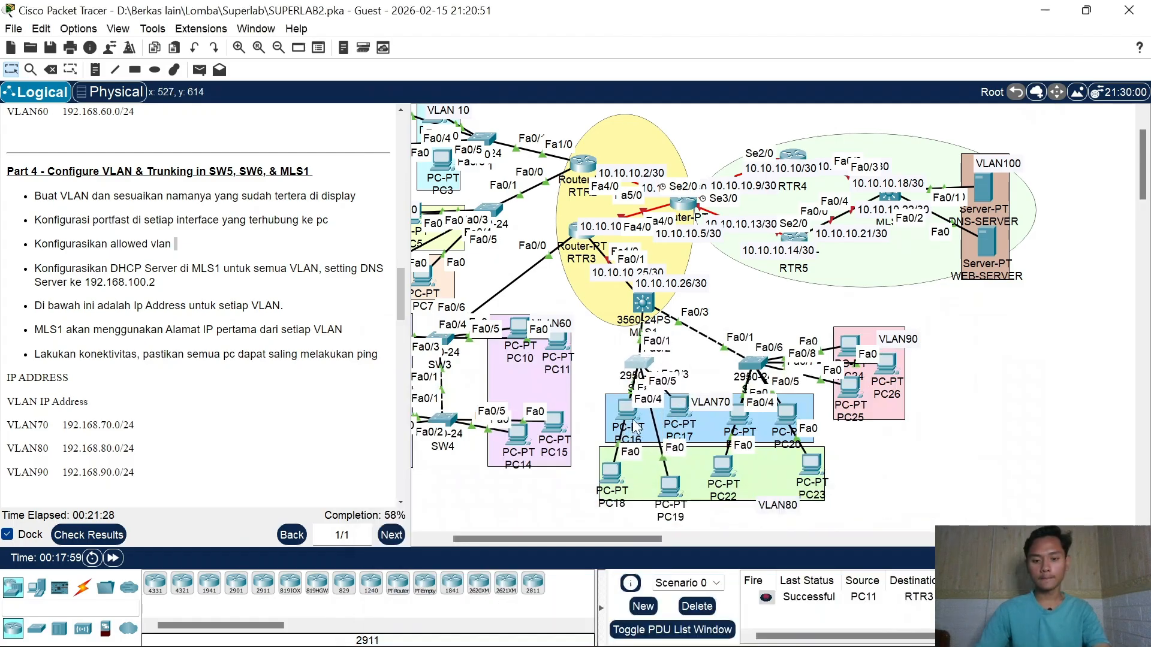
click(633, 368)
drag(655, 514, 644, 59)
Step: Set Fa0/1 to trunk mode allowing VLANs 70-80, then close the SW5 window
text(in)
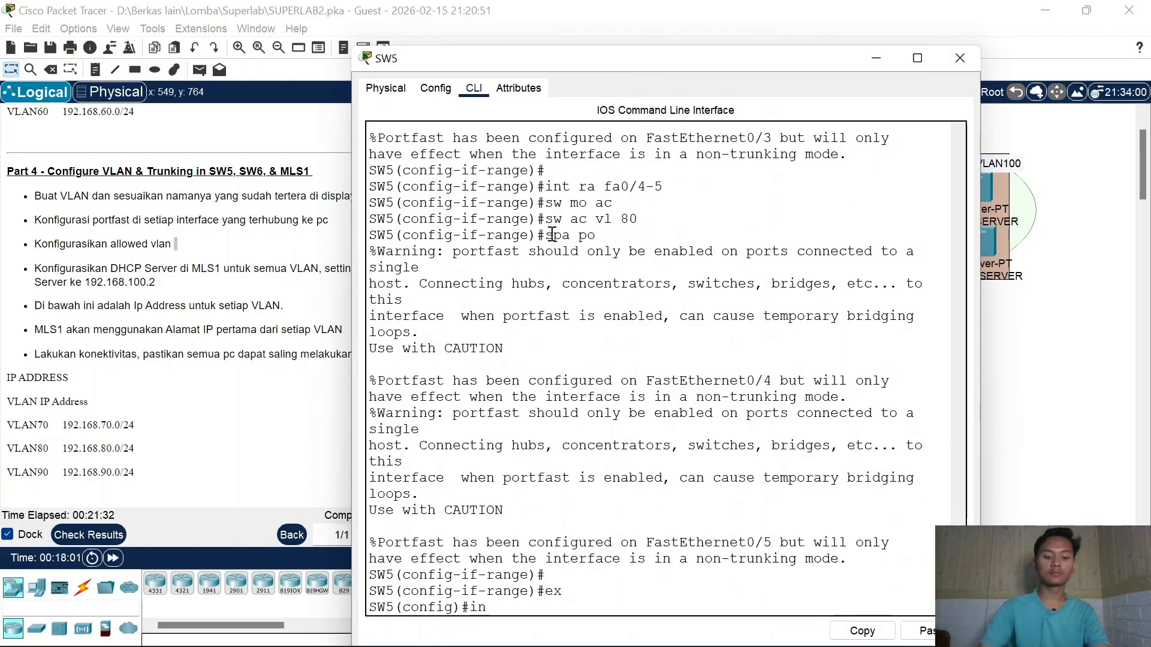
text(t fa0/1)
key(Return)
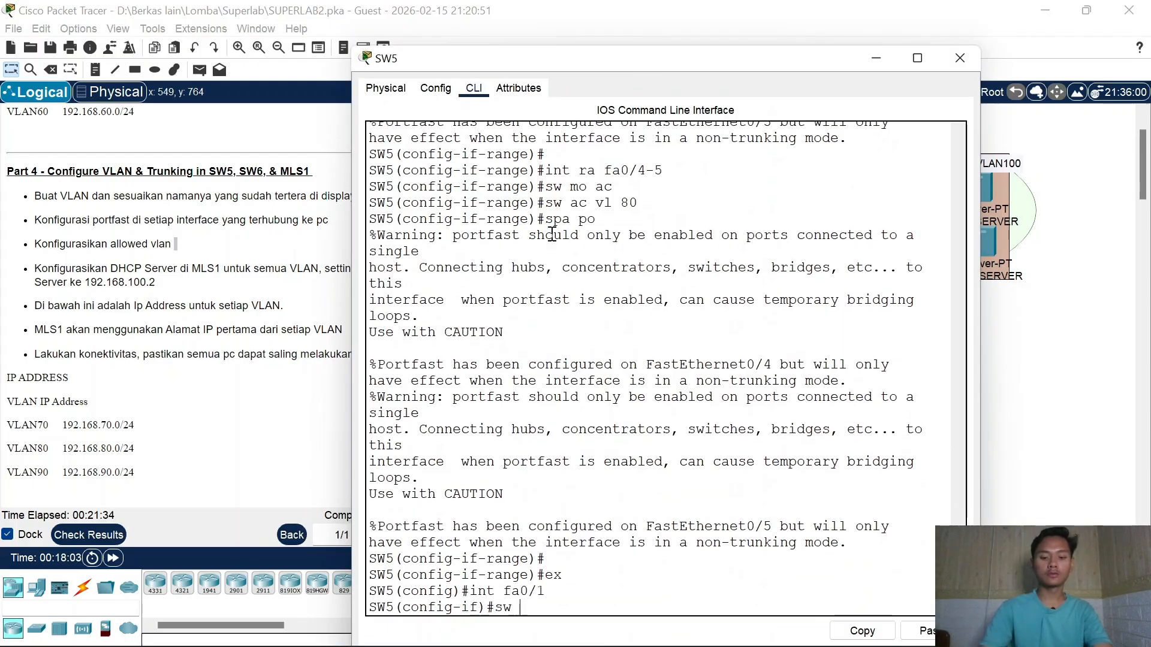
text(sw mo tr)
key(Return)
text(sw tr )
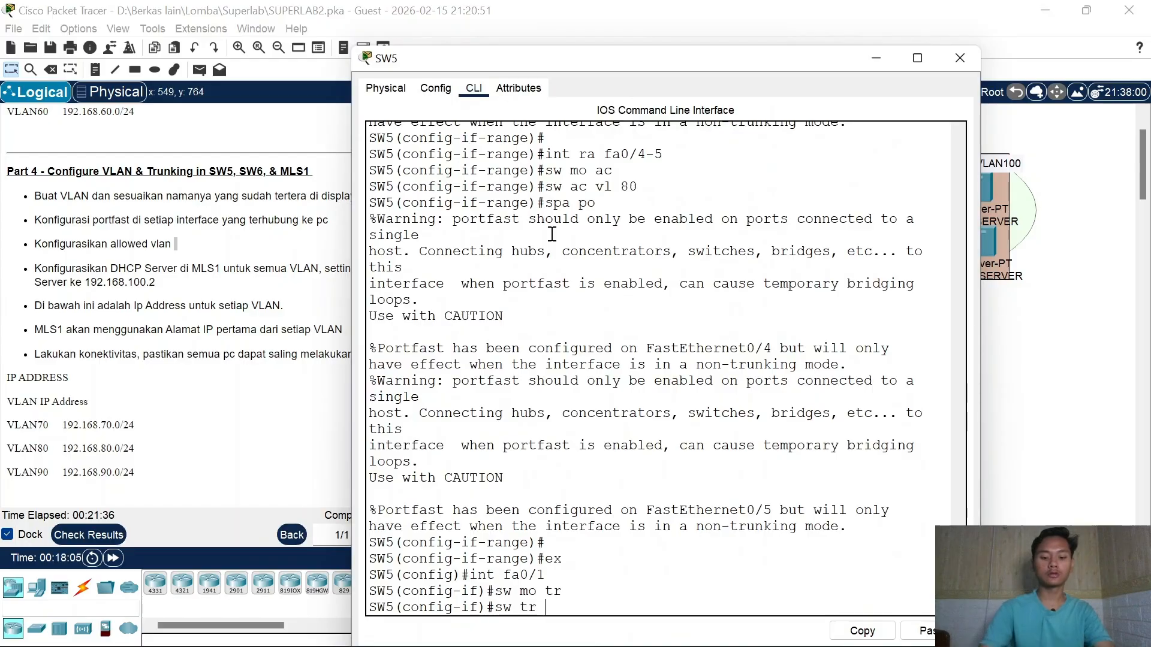
text(all vl)
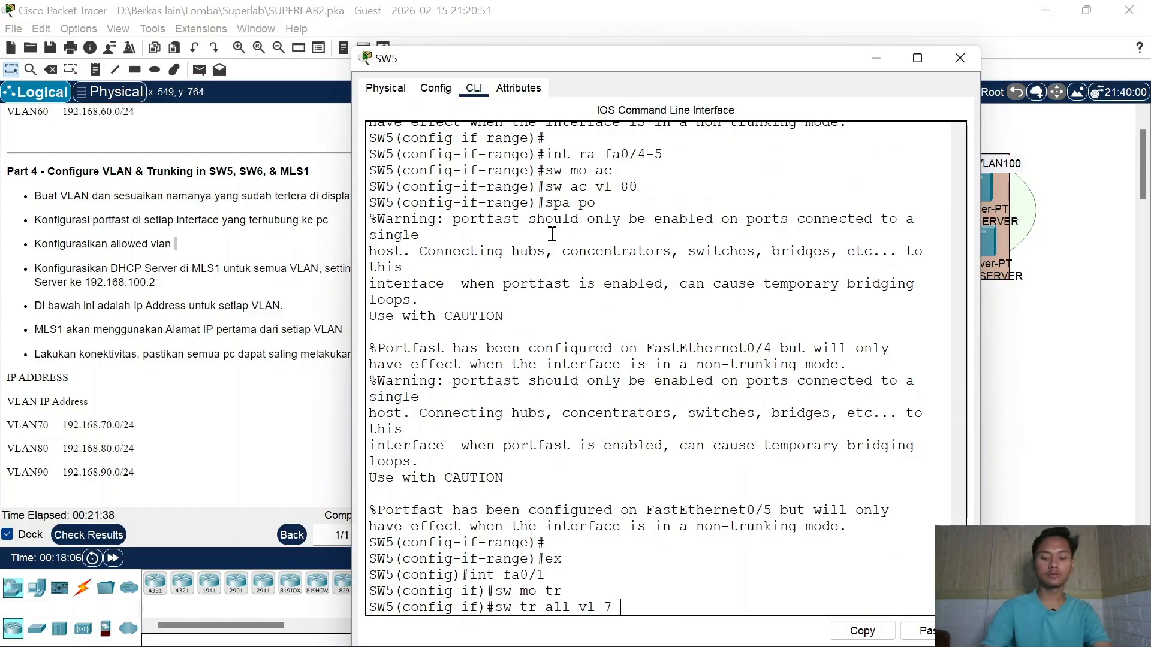
key(BackSpace)
key(BackSpace)
text(0-80)
key(Return)
text(ex)
key(Return)
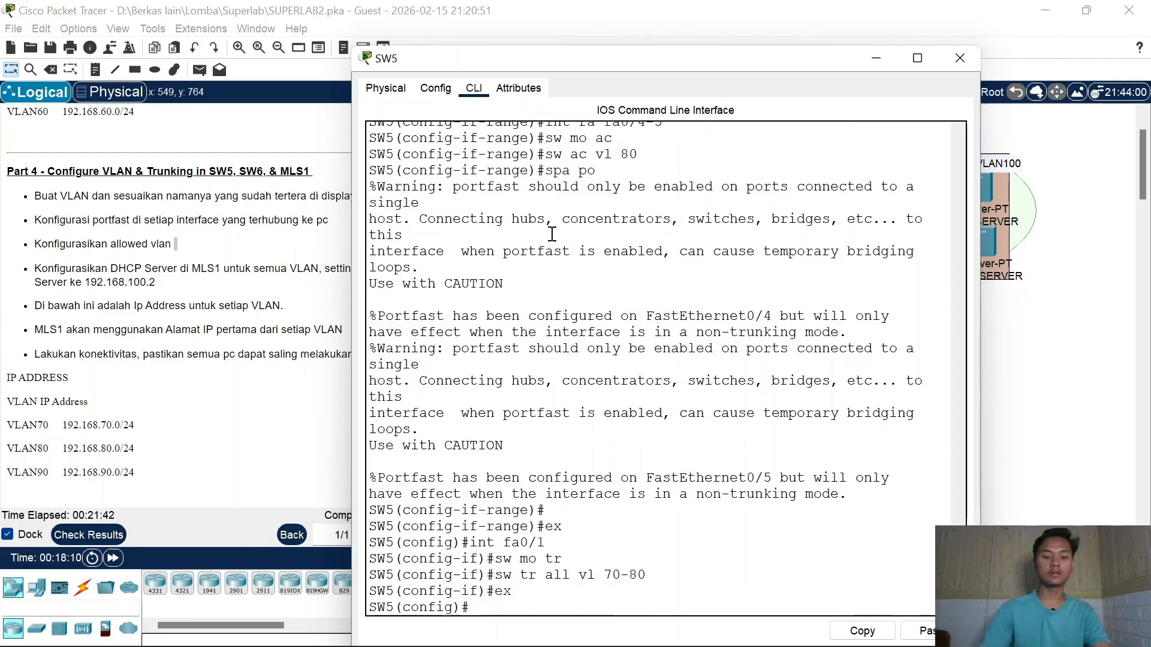
click(960, 57)
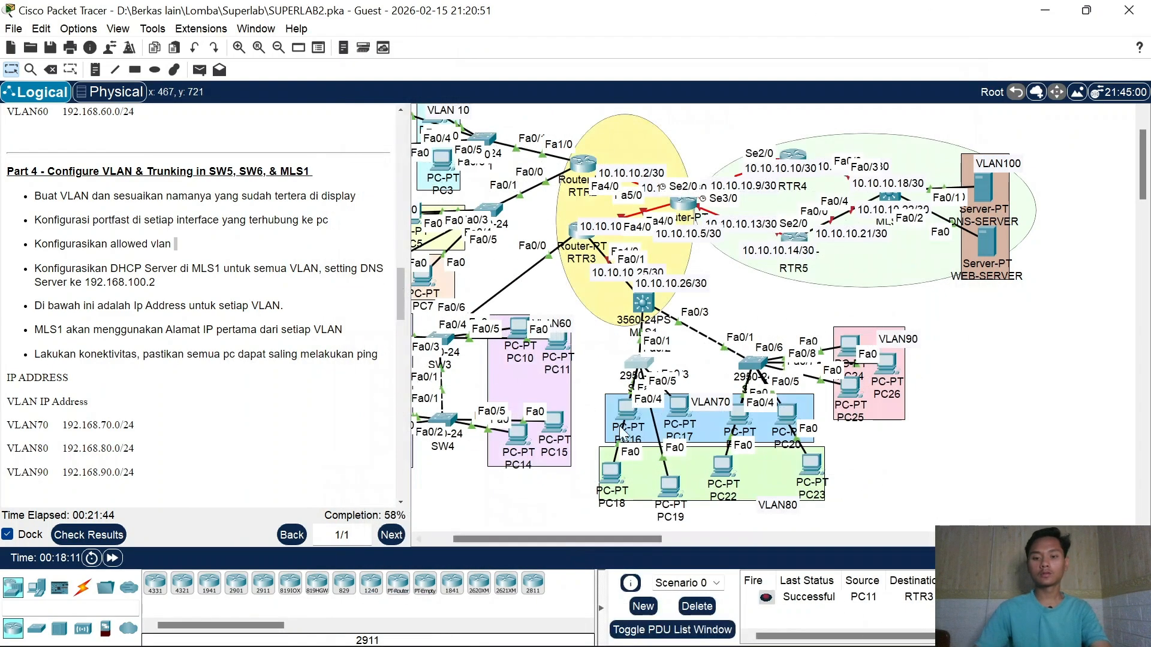
Step: Move PC21, PC20, PC22, PC23 and PC25 to tidier spots around SW6
click(756, 361)
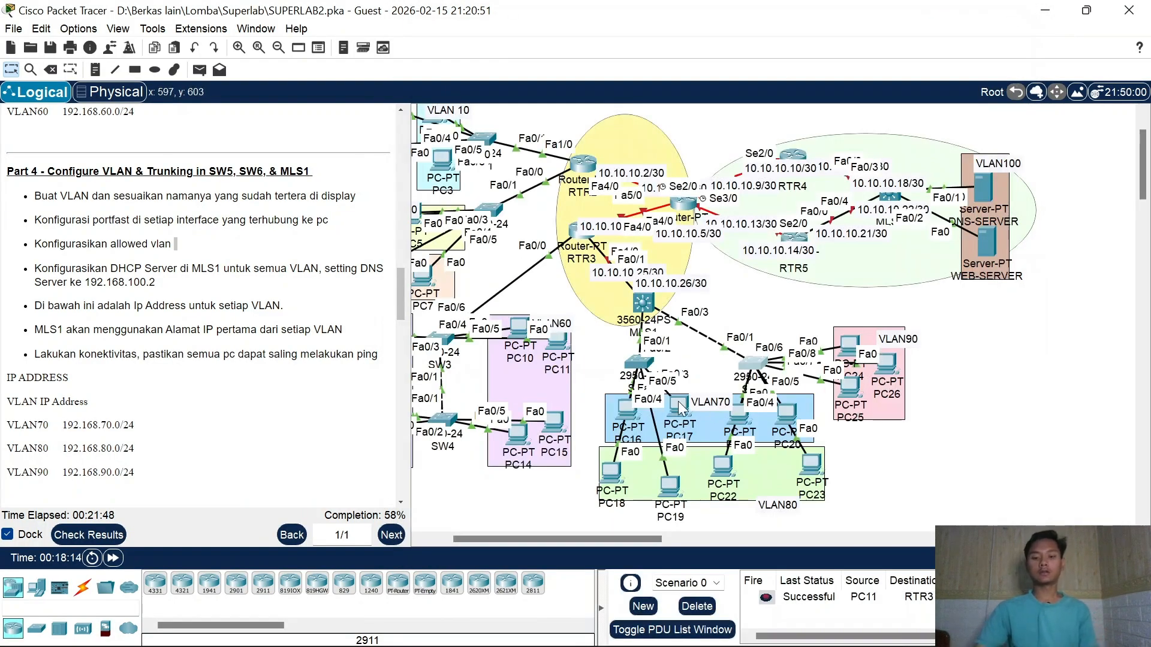
click(740, 423)
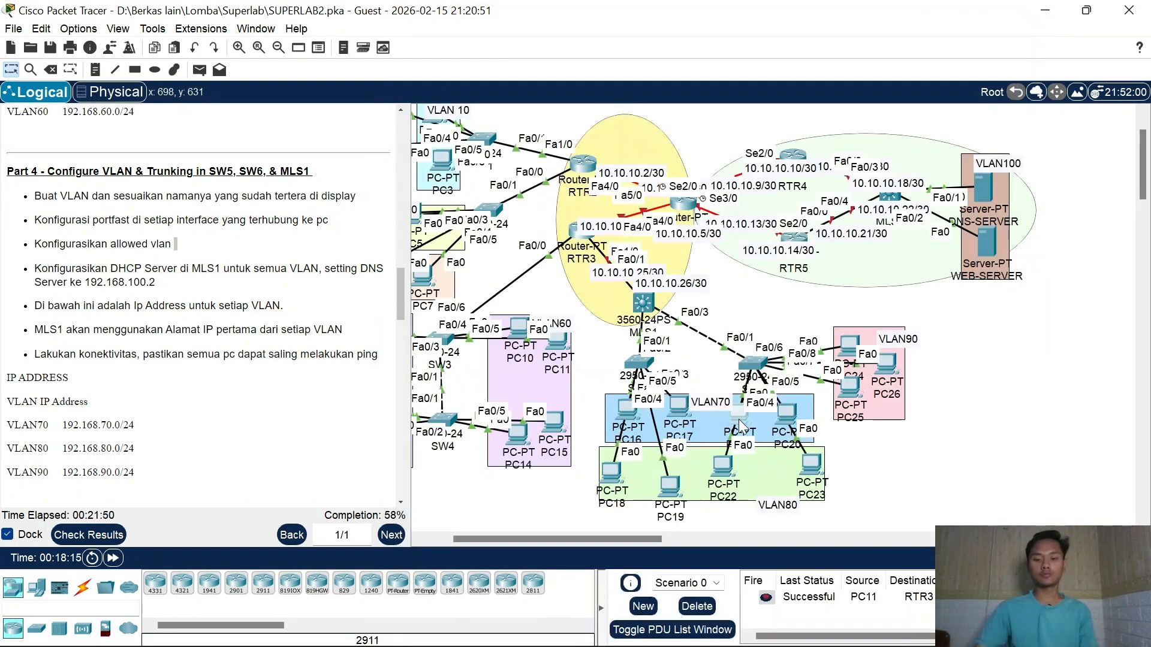
drag(740, 420, 785, 413)
mouse_move(724, 466)
mouse_down()
mouse_move(708, 399)
mouse_move(723, 475)
mouse_up()
mouse_move(810, 468)
mouse_down()
mouse_move(791, 462)
mouse_move(803, 473)
mouse_up()
mouse_move(852, 390)
mouse_down()
mouse_move(861, 395)
mouse_move(851, 398)
mouse_up()
drag(885, 365, 839, 329)
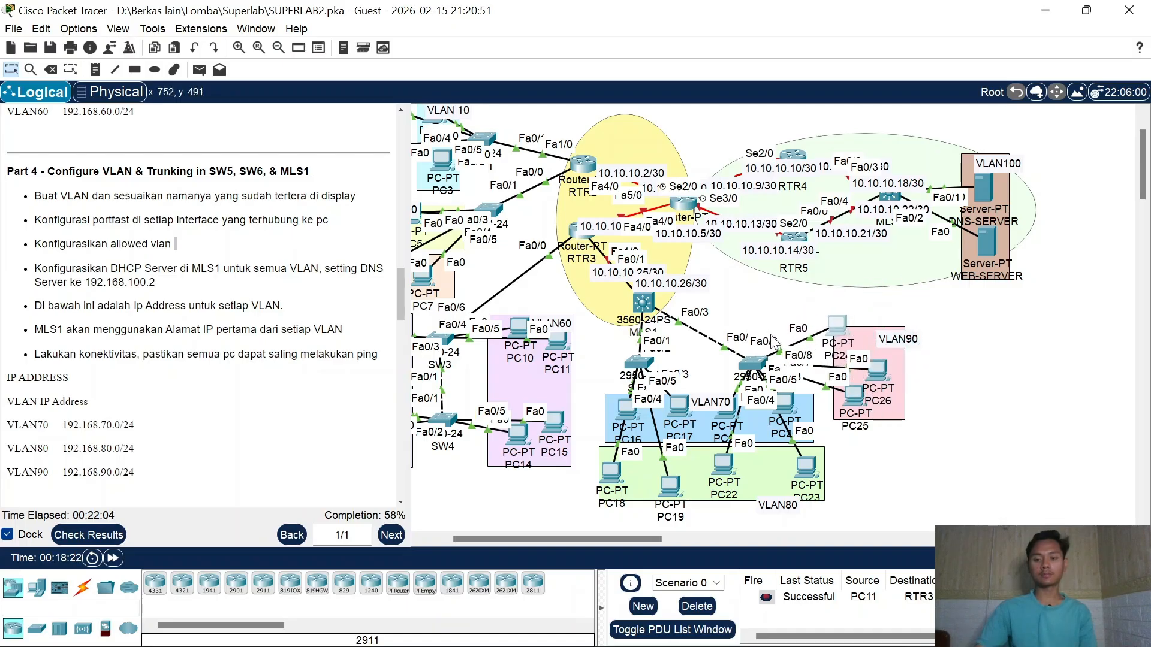
Step: Open SW6's CLI and enter privileged and global configuration mode
click(754, 364)
key(Return)
key(Return)
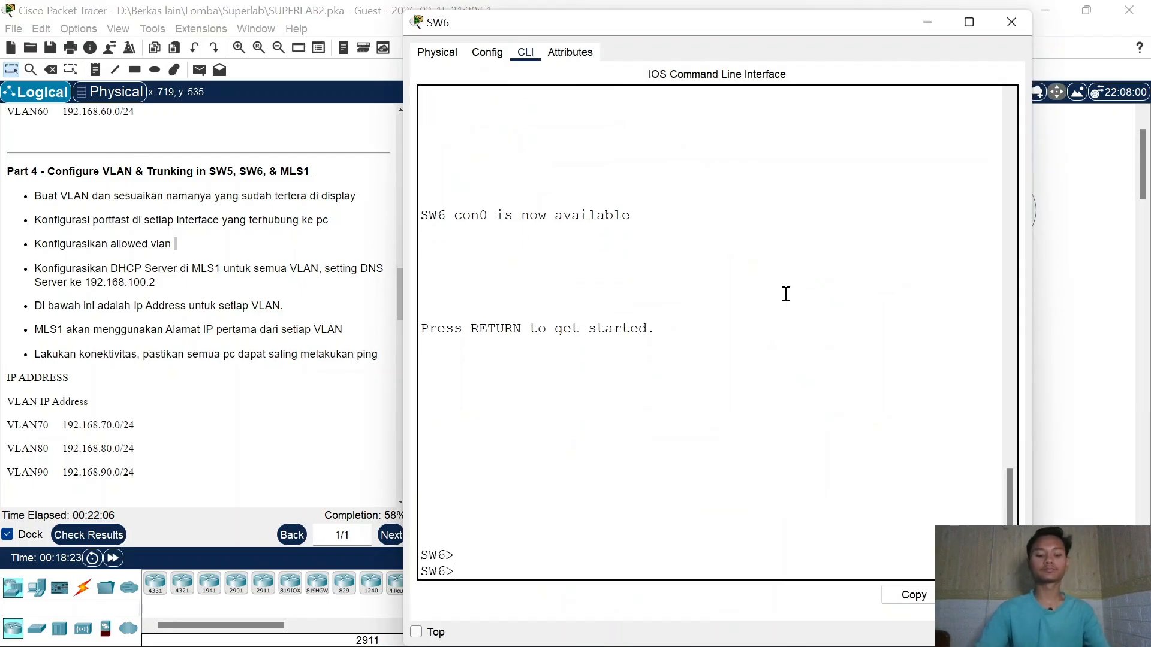
text(en)
key(Return)
key(Return)
text(co)
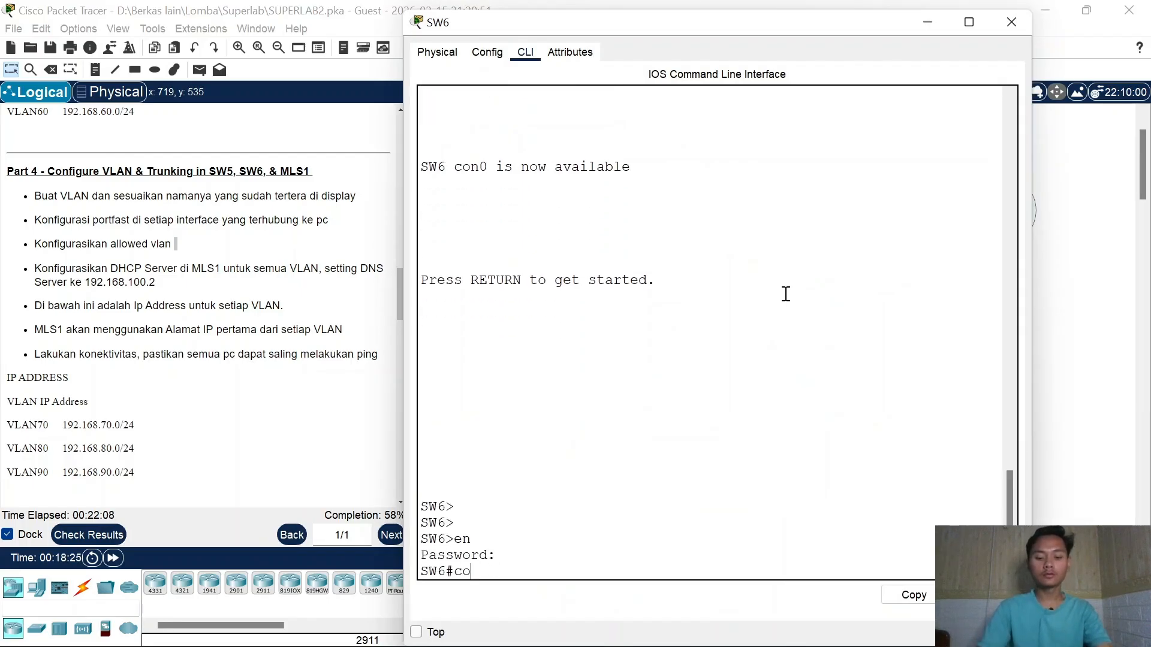
text(f)
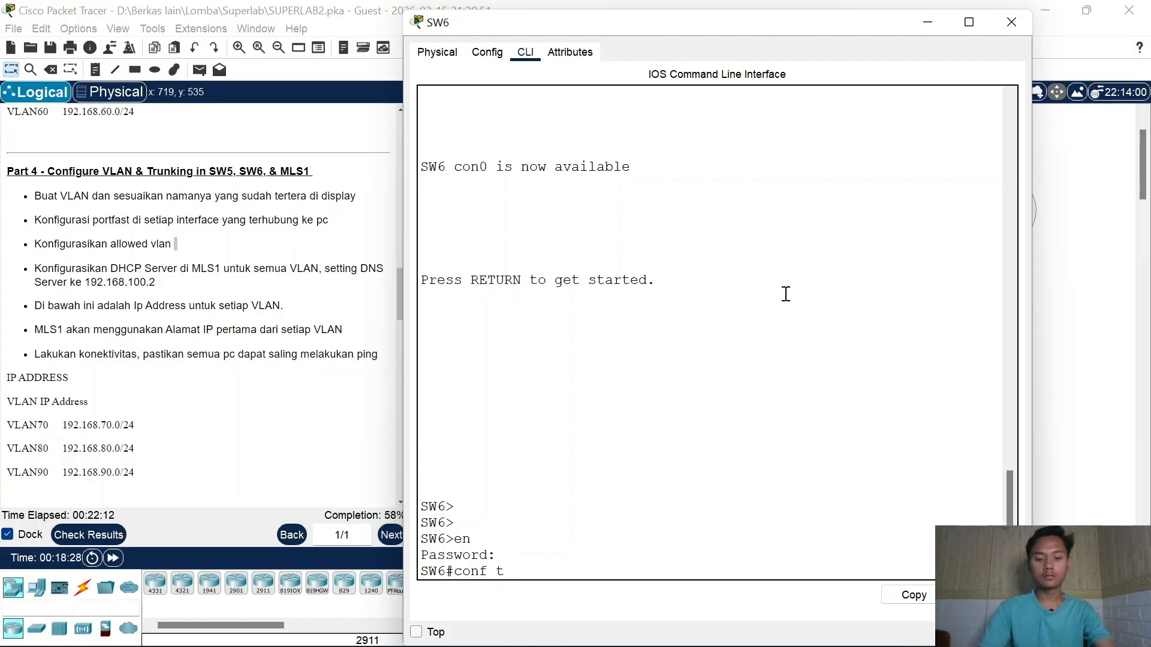
key(Return)
Step: Create VLAN 70 named VLAN70 and VLAN 80 named VLAN80
text(vl )
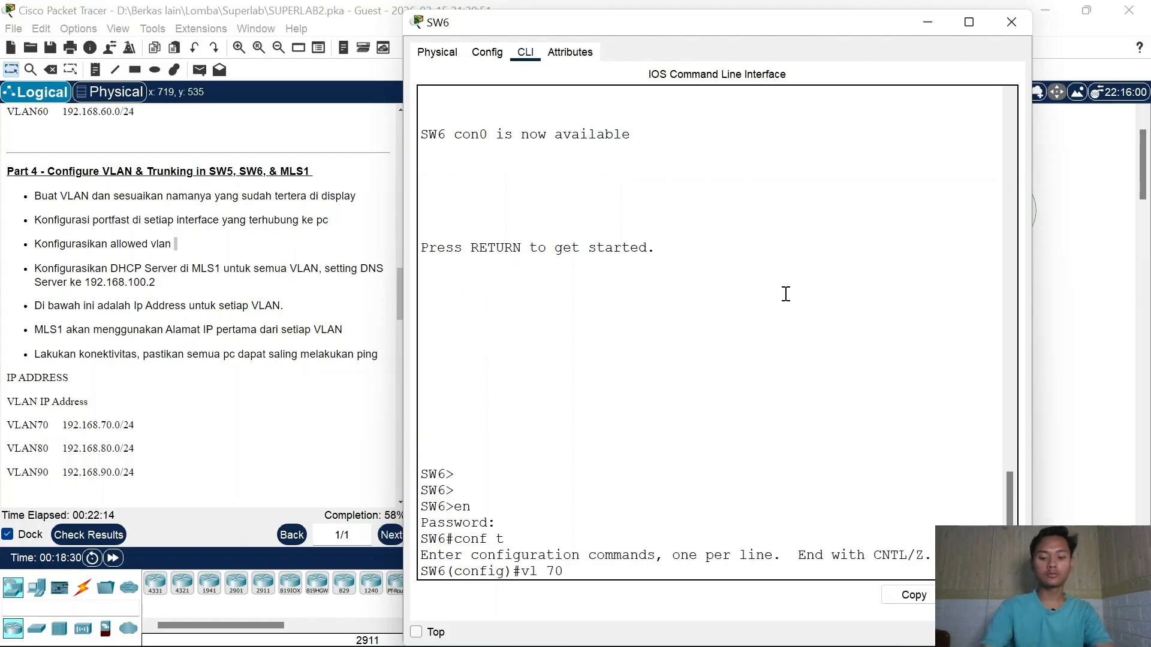
text(70)
key(Return)
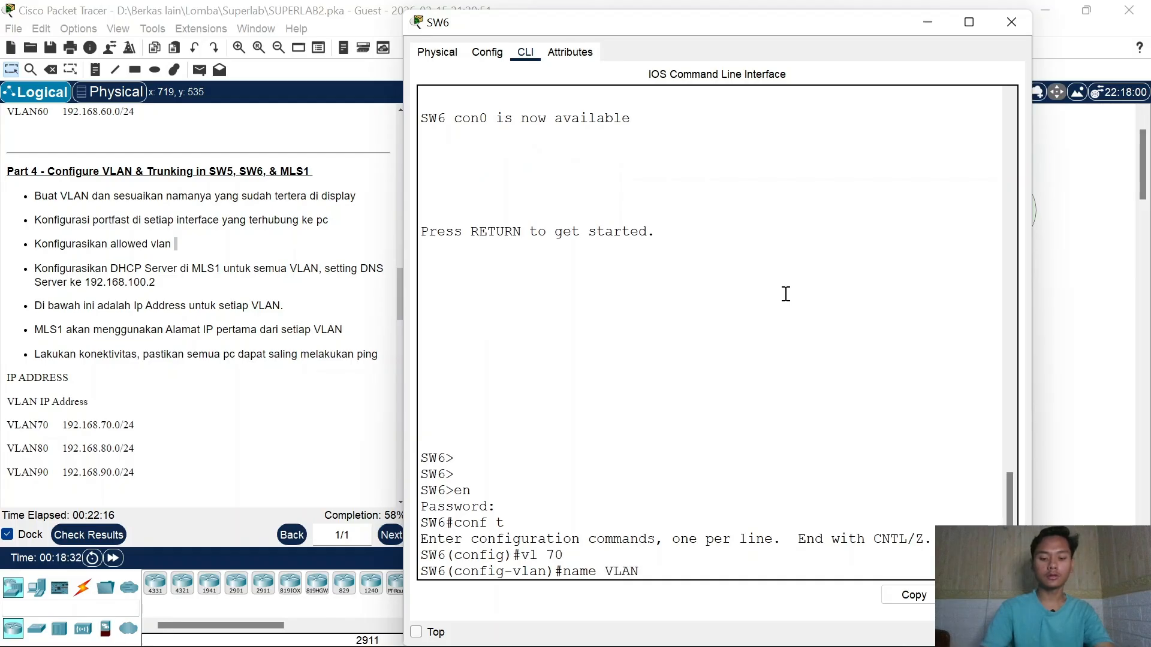
text(name VLAN70)
key(Return)
key(Up)
key(Up)
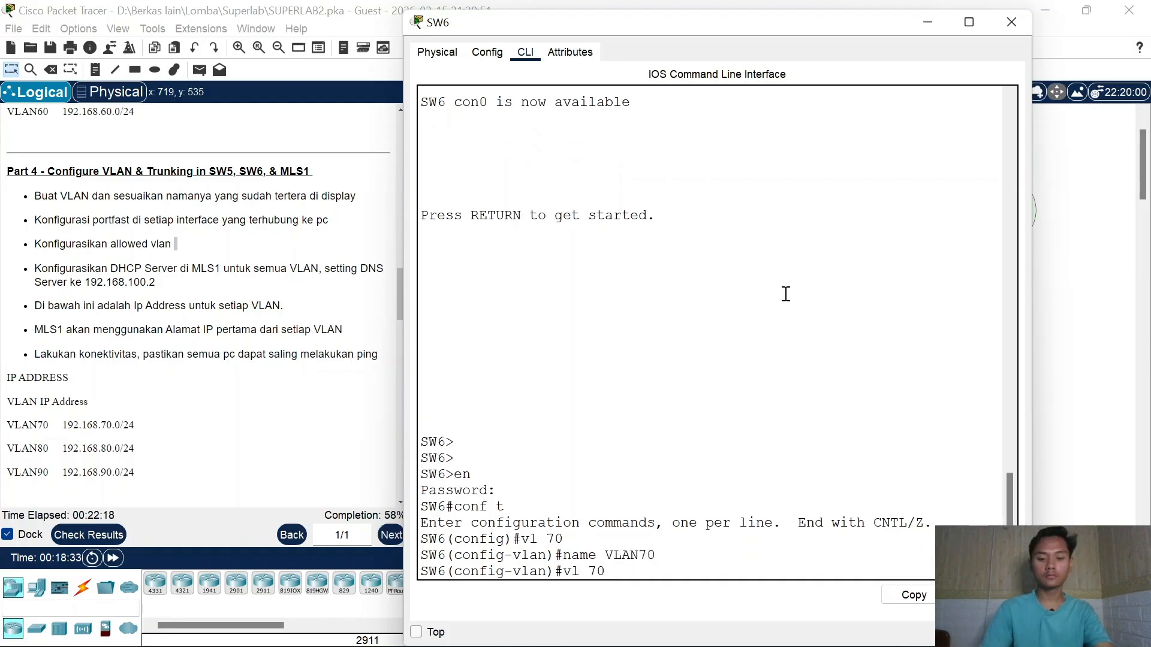
key(Left)
key(BackSpace)
text(8)
key(Return)
key(Up)
key(Up)
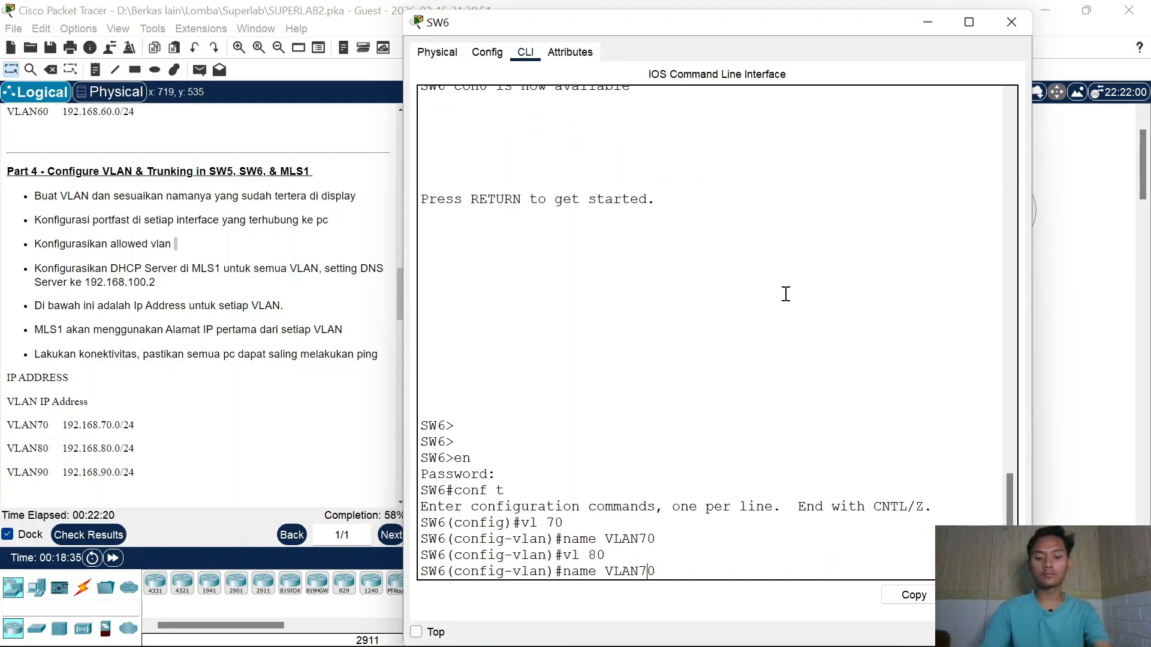
key(BackSpace)
text(8)
key(Return)
Step: Create VLAN 90 named VLAN90, then exit VLAN configuration mode
key(Up)
key(Up)
key(Left)
key(BackSpace)
text(9)
key(Return)
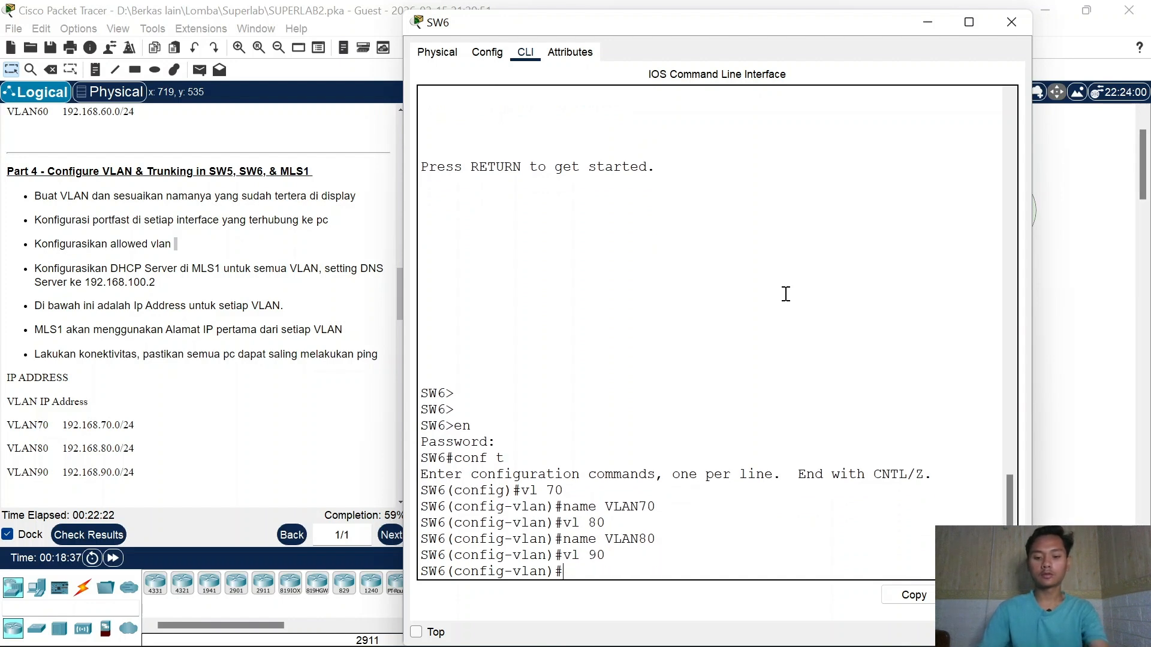
key(Up)
key(Up)
key(Left)
key(BackSpace)
text(9)
key(Return)
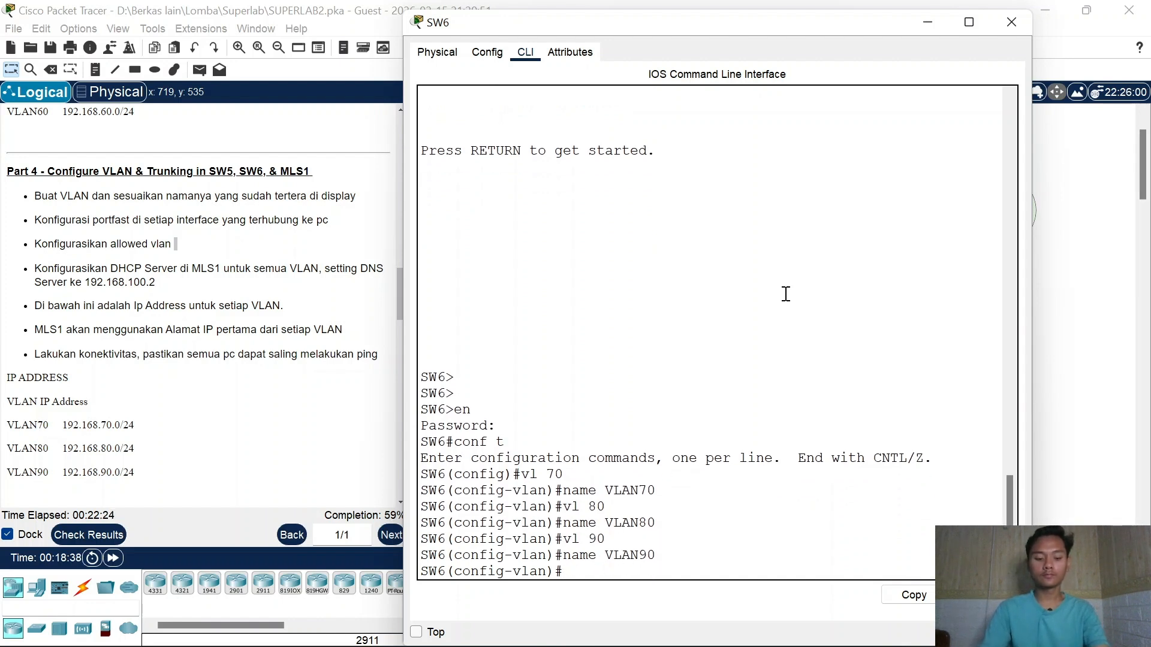
text(ex)
key(Return)
Step: Make SW6 ports Fa0/2-3 access ports in VLAN 70
text(int)
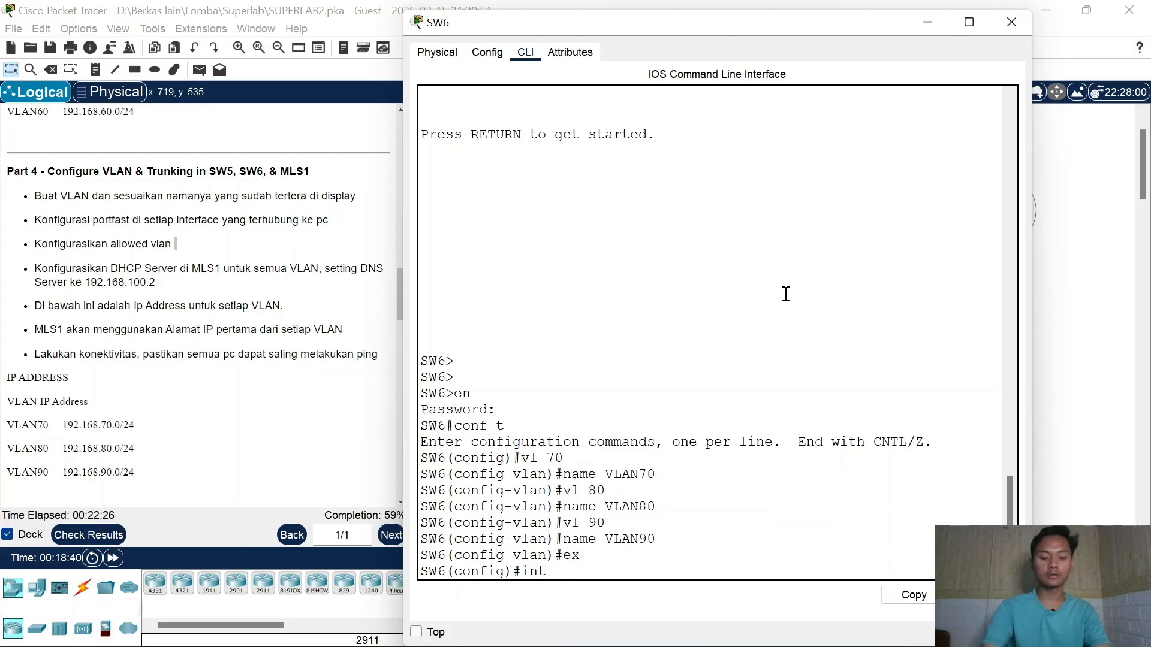
text( r afa)
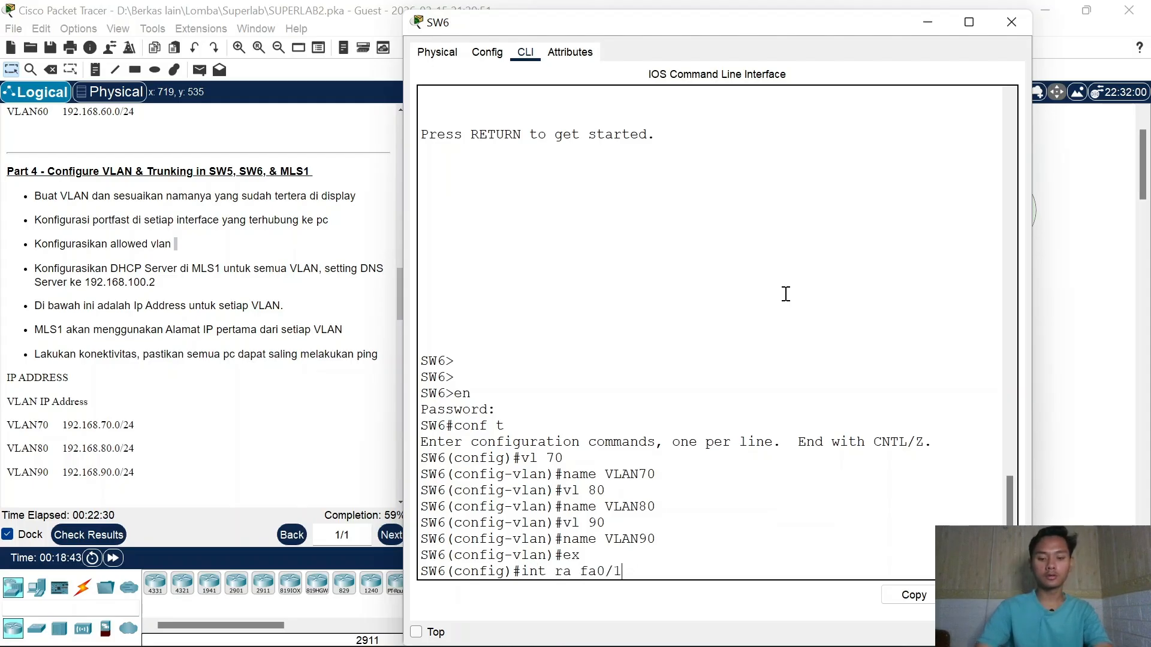
text(0/2-3)
key(Return)
text(sw mo )
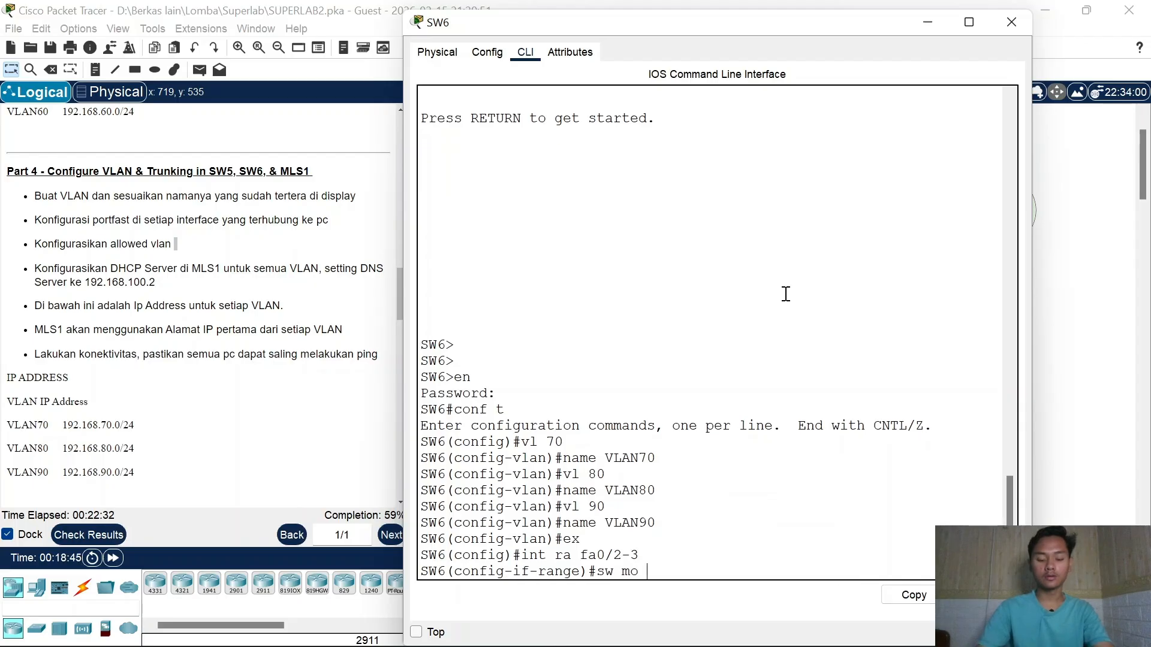
text(ac)
key(Return)
text(sw ac v)
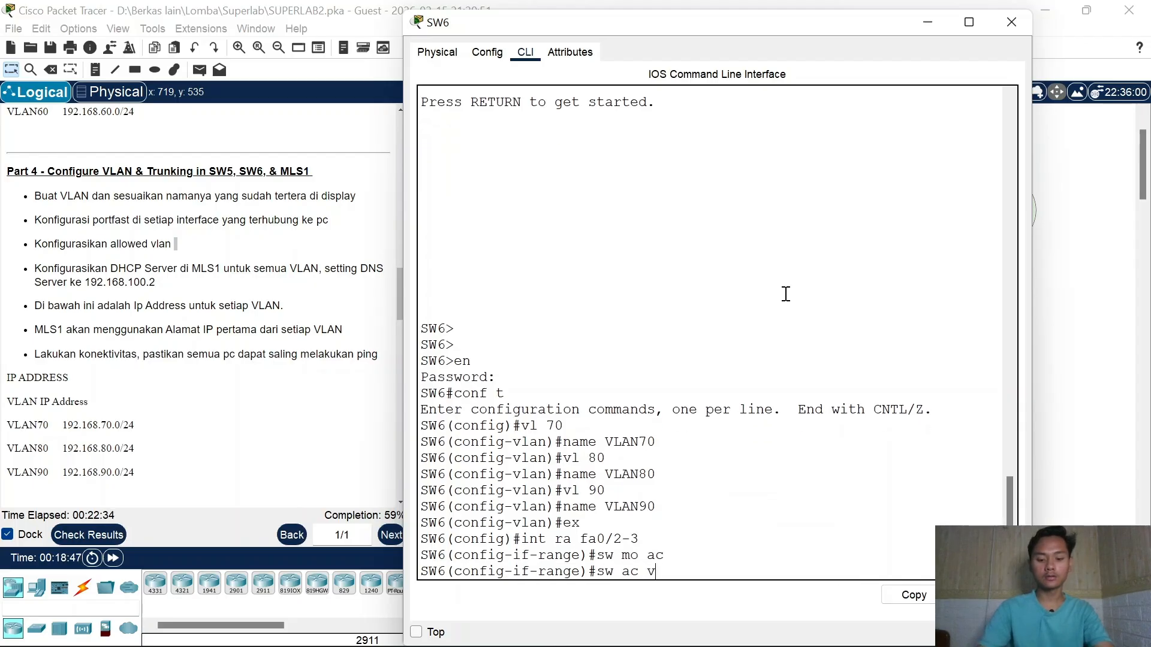
text(l 70)
key(Return)
Step: Make SW6 ports Fa0/4-5 access ports in VLAN 80 by editing recalled commands
key(Up)
key(Up)
key(Up)
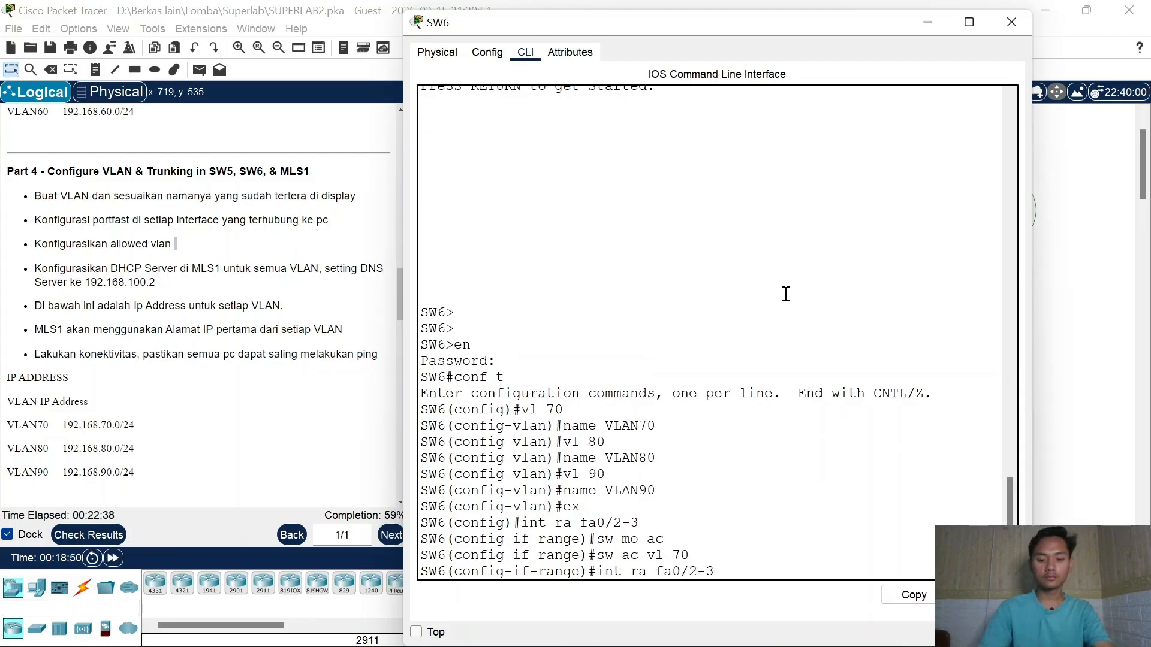
key(Up)
key(Down)
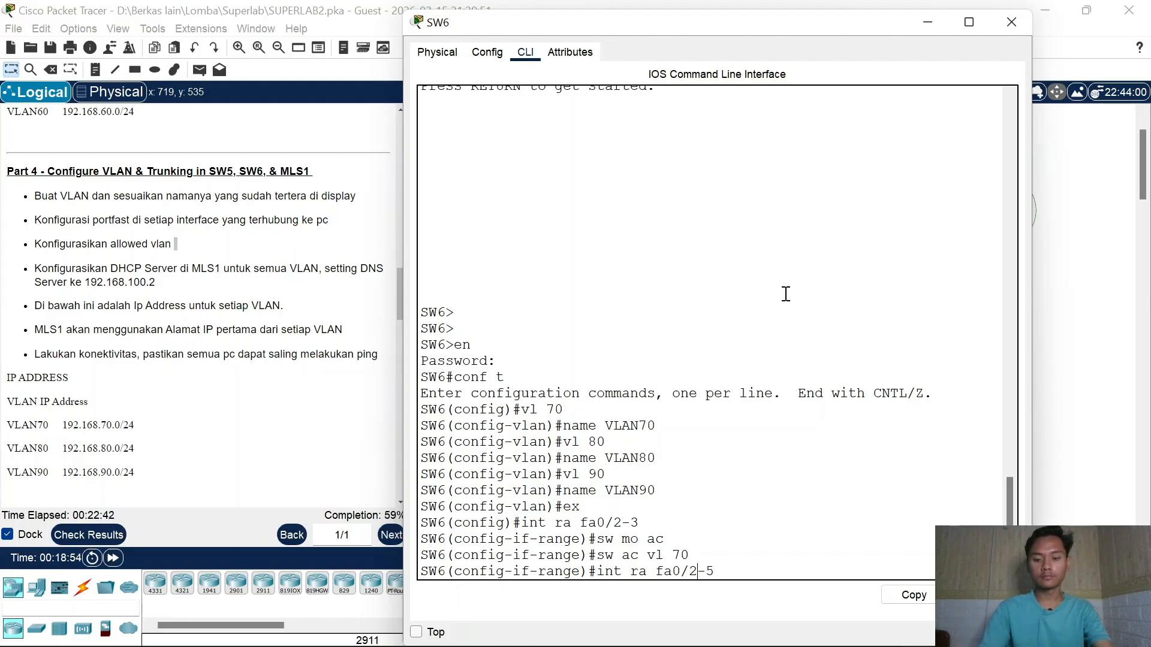
text(4)
key(Return)
key(Up)
key(Up)
key(Up)
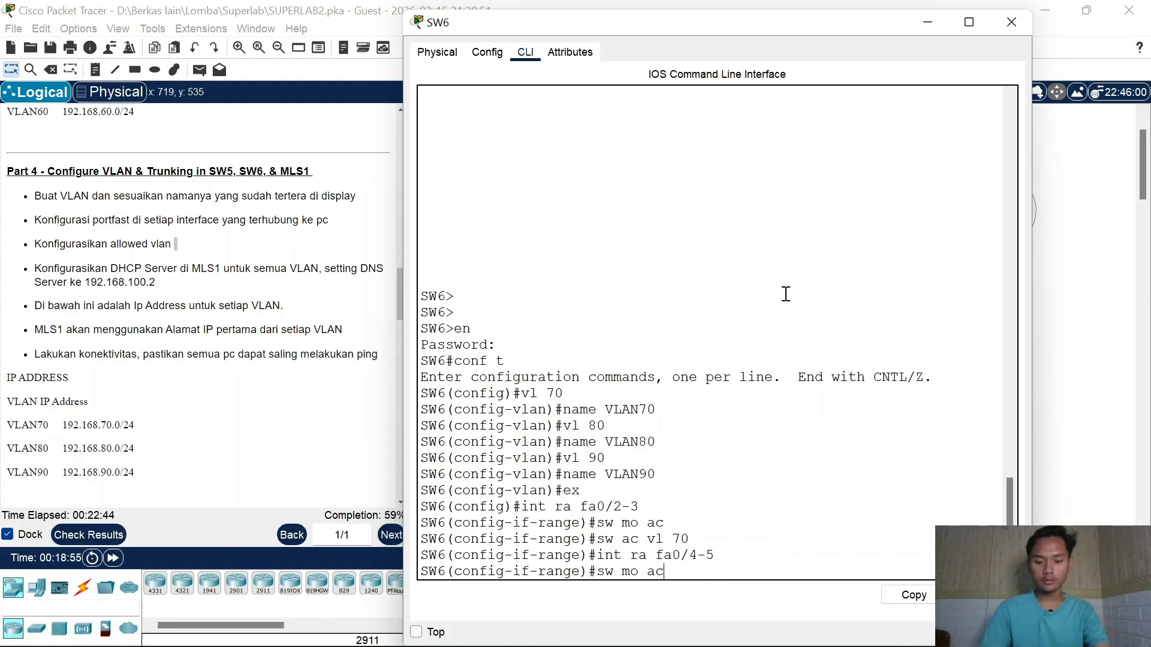
key(Return)
key(Up)
key(Up)
key(Up)
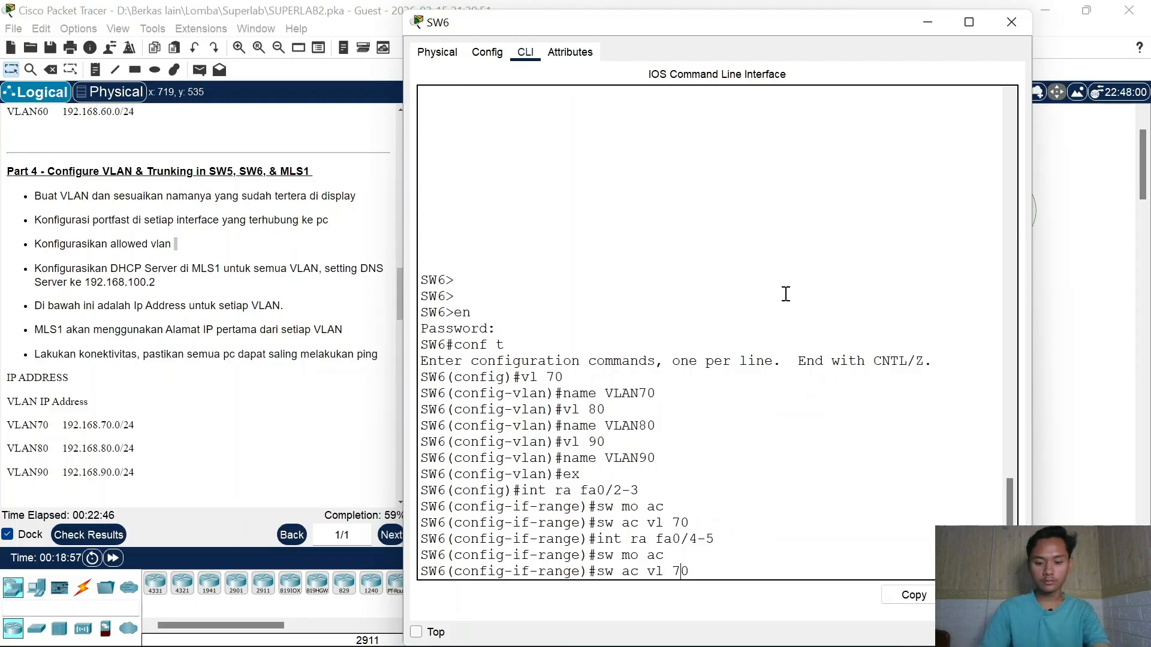
text(8)
key(Return)
Step: Put SW6 ports Fa0/6-8 into access VLAN 90 and return to global configuration
key(Up)
key(Up)
key(Up)
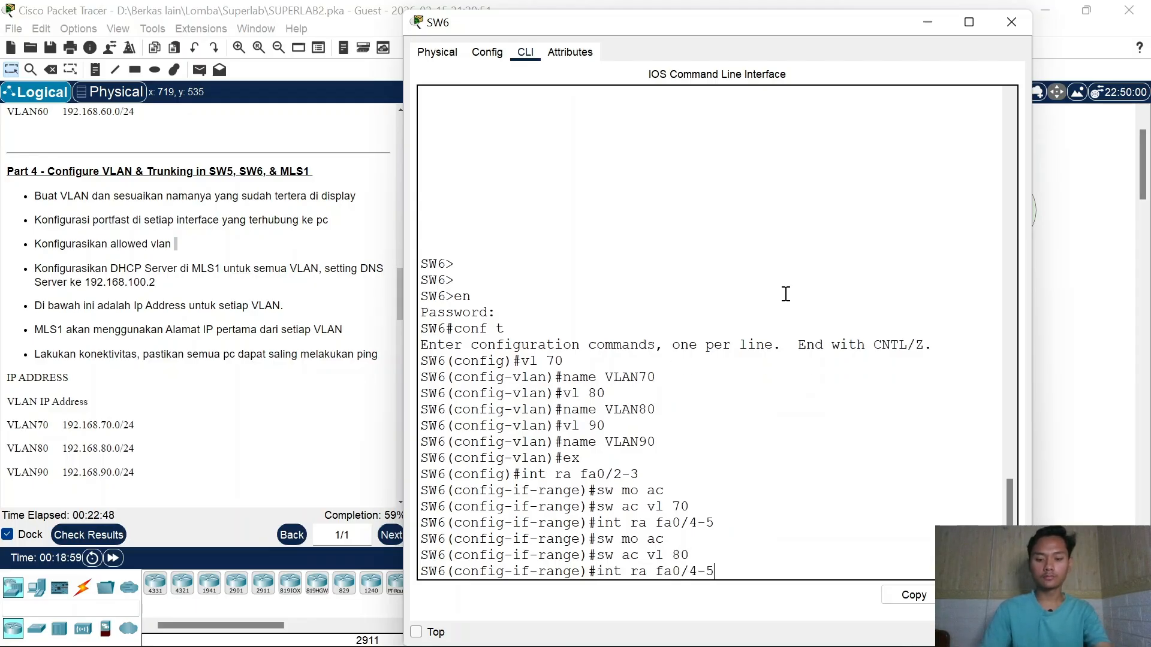
key(BackSpace)
text(8)
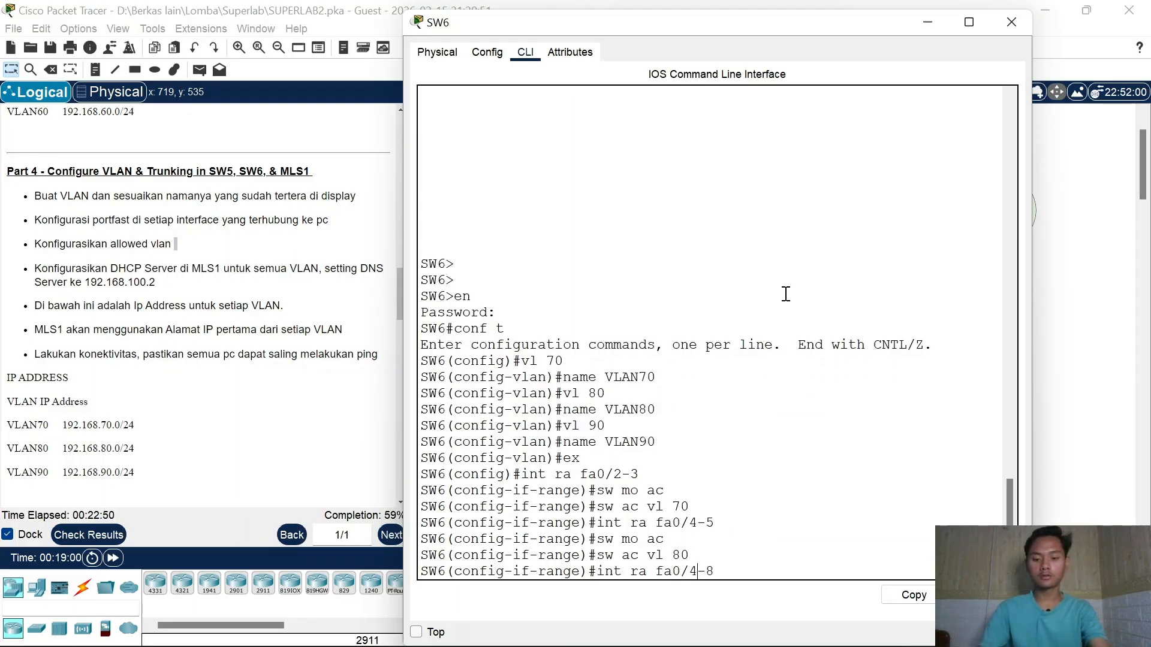
key(Left)
key(Left)
key(BackSpace)
text(6)
key(Return)
key(Up)
key(Up)
key(Up)
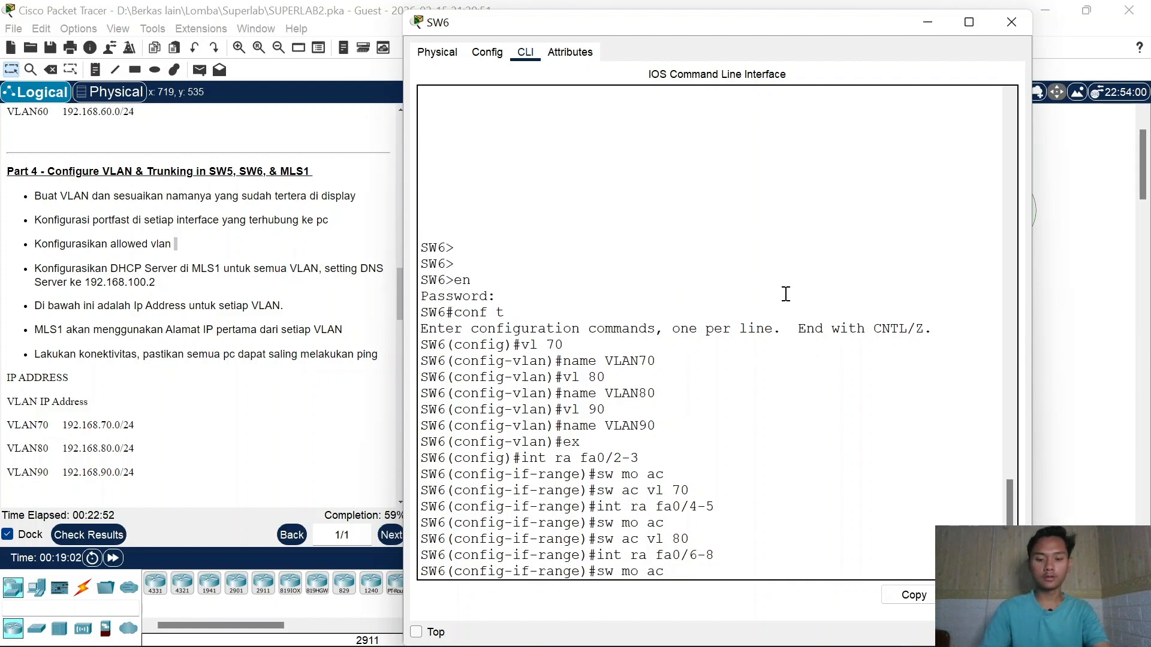
key(Return)
key(Up)
key(Up)
key(Up)
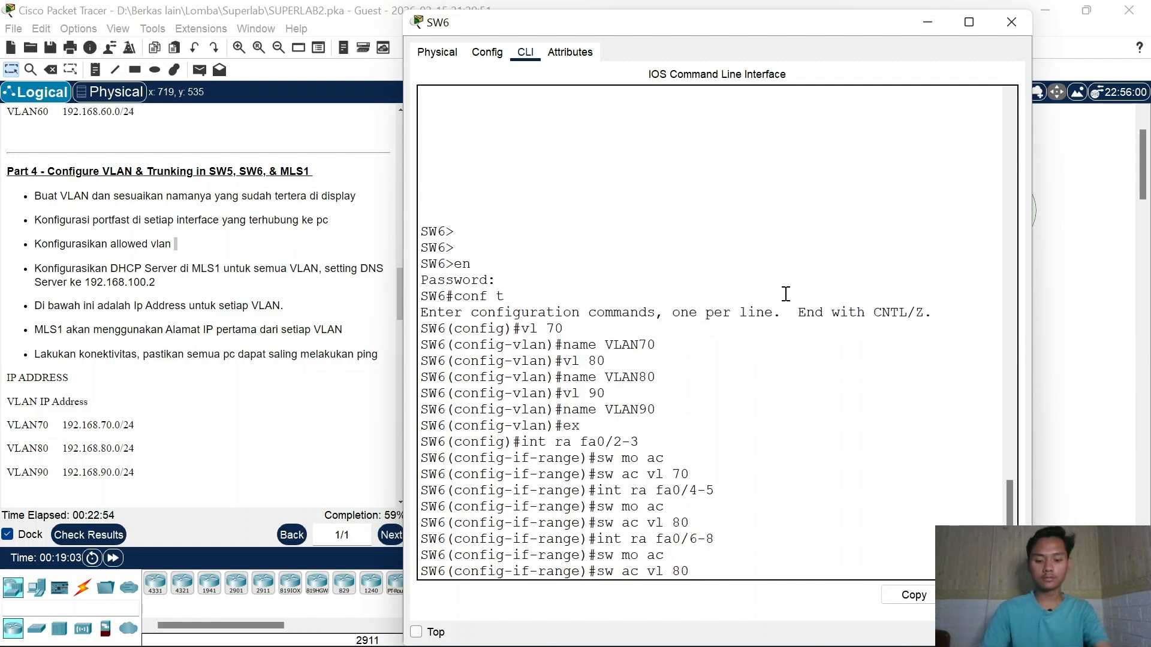
key(Left)
key(BackSpace)
text(9)
key(Return)
text(ex)
key(Return)
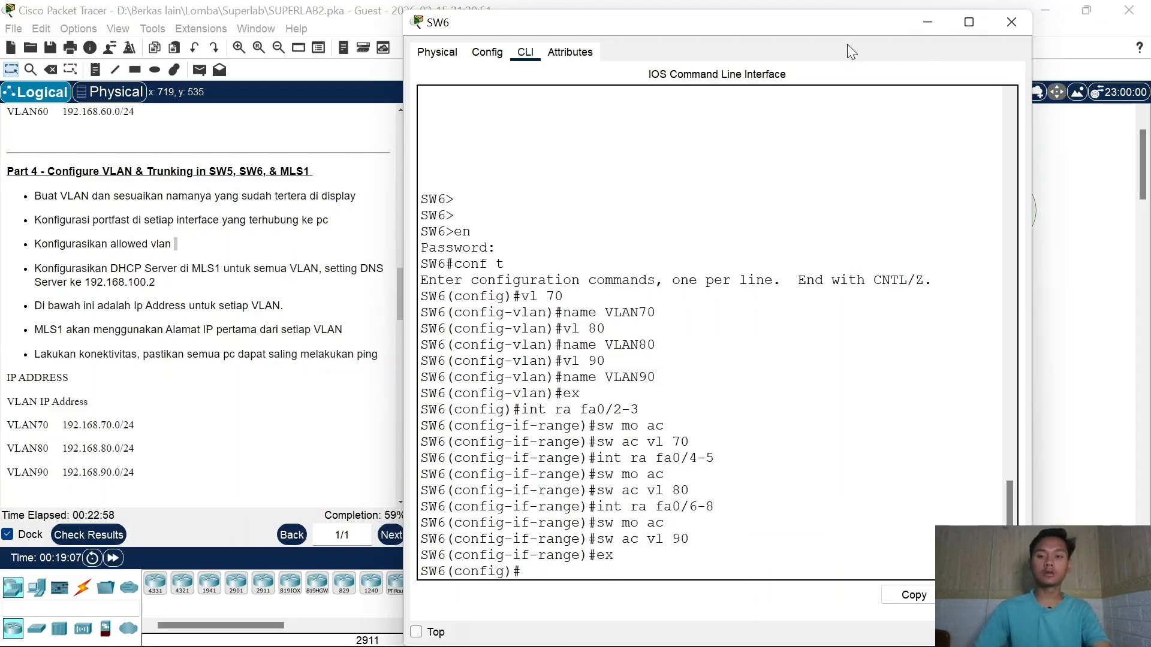
drag(840, 30, 834, 453)
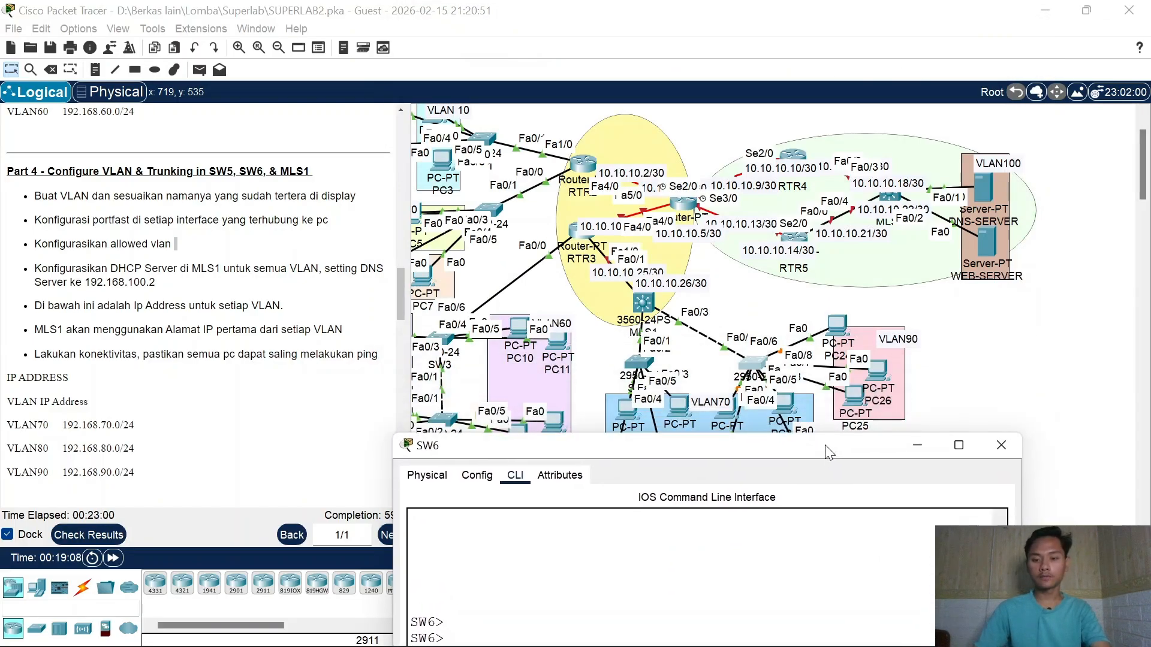
Step: Set SW6 Fa0/1 to trunk mode allowing VLANs 70-90, then exit the interface
click(753, 376)
drag(751, 367, 737, 334)
drag(716, 448, 690, 52)
text(int fa)
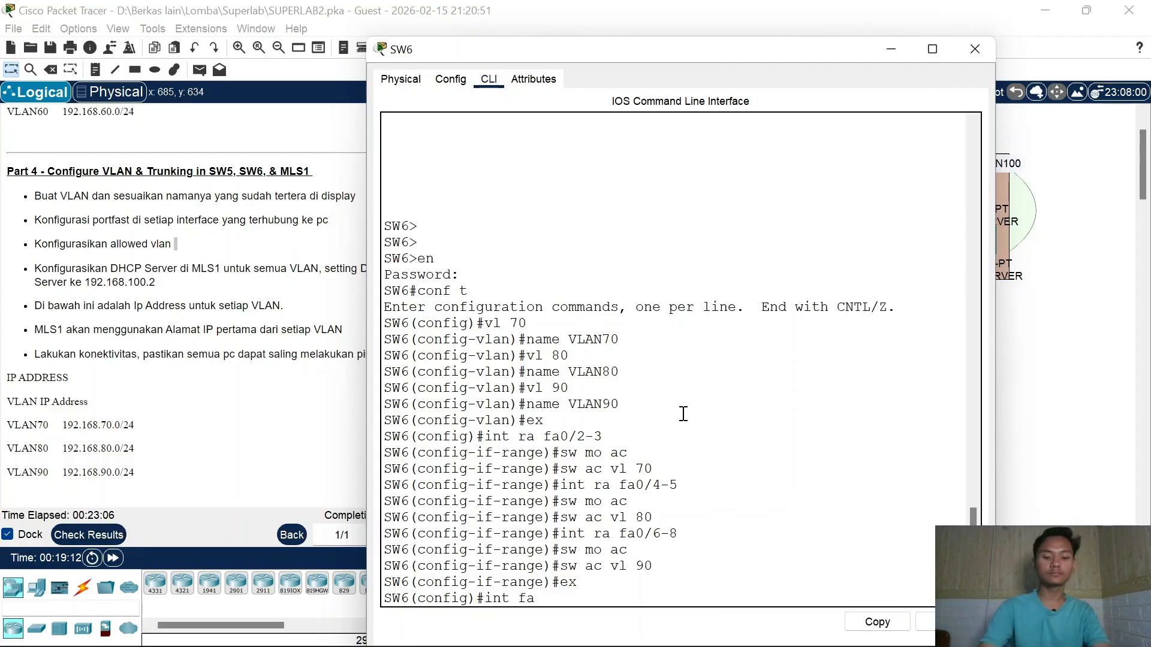
text(0/1)
key(Return)
text(sw mo tr)
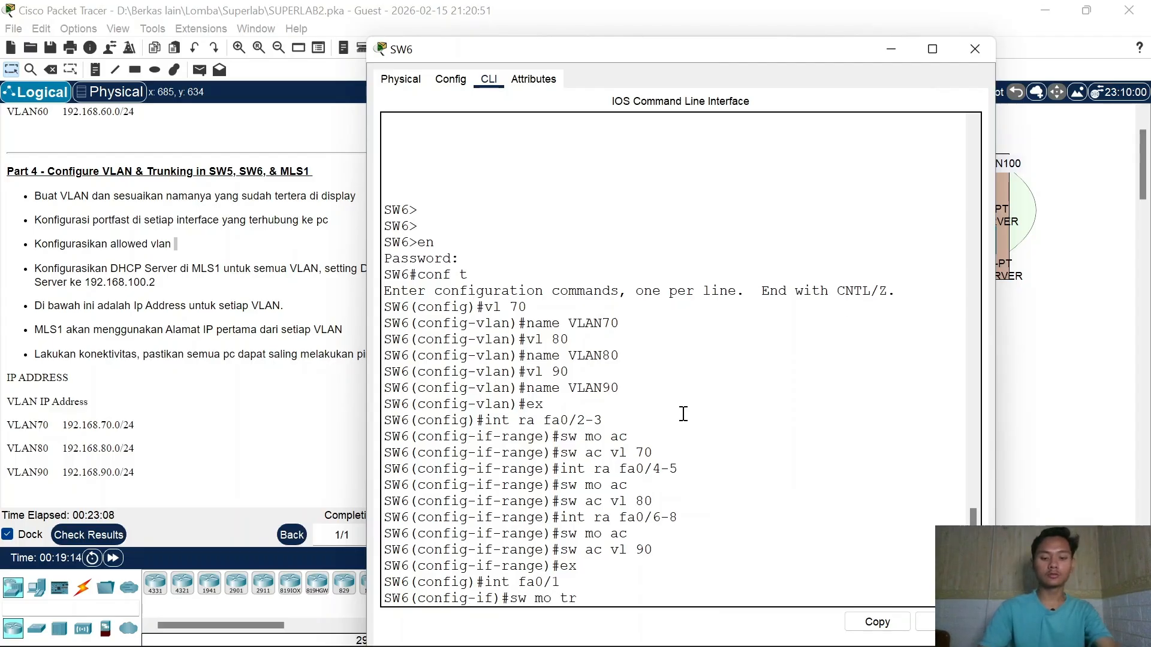
key(Return)
text(sw tr all vl)
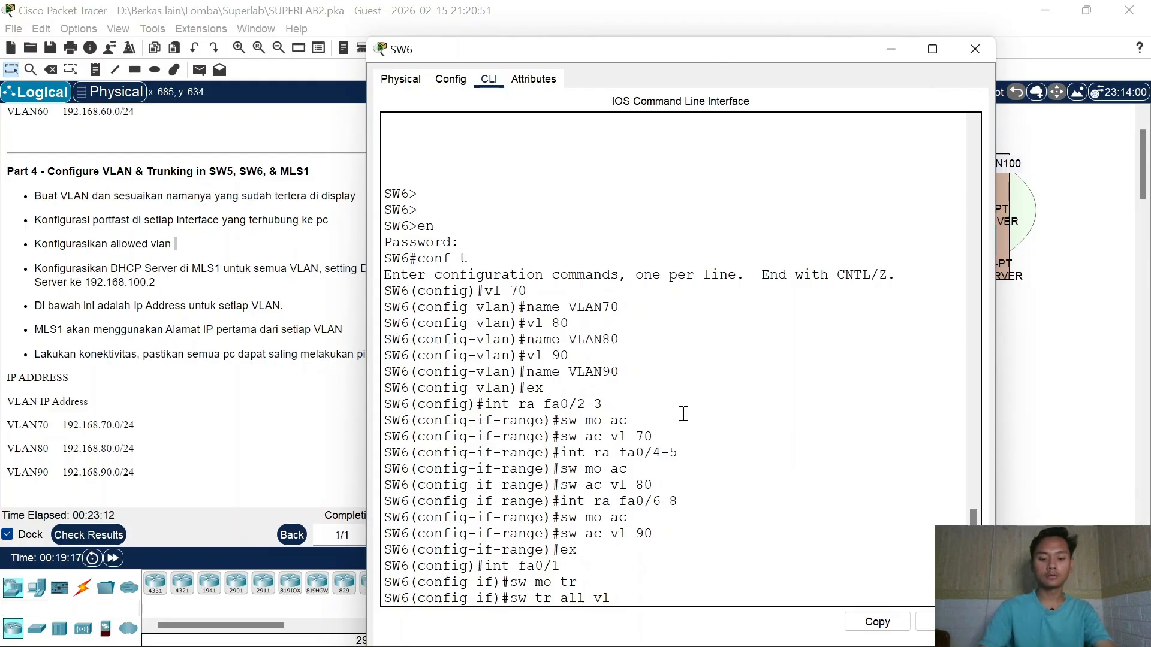
text( 70-90)
key(Return)
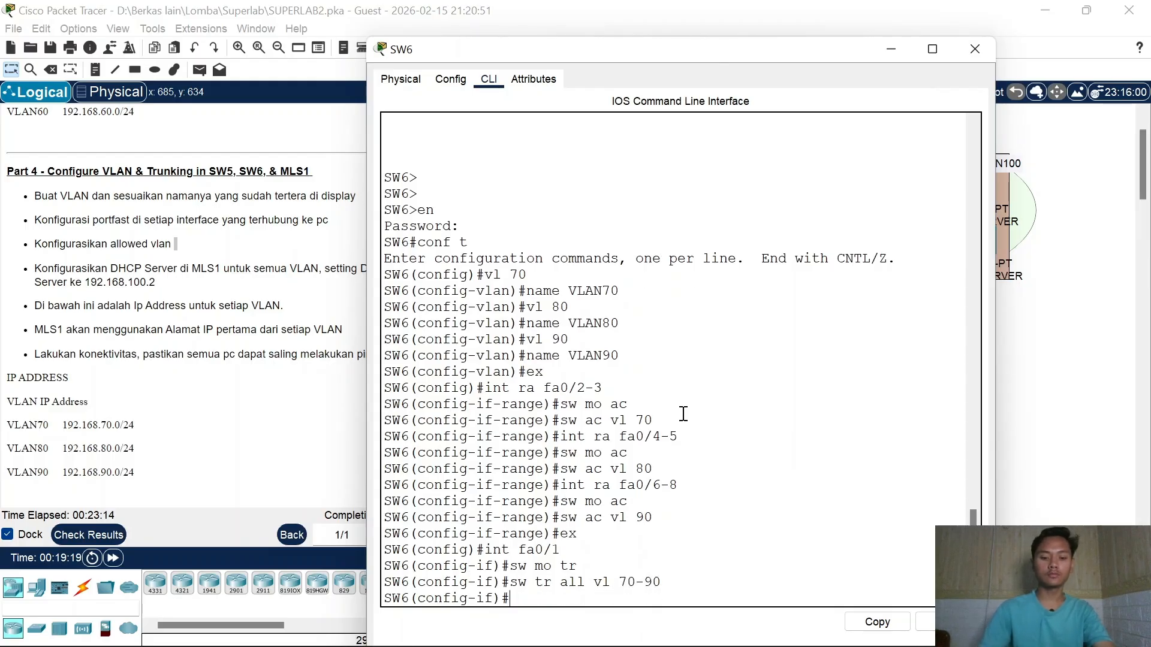
text(ex)
key(Return)
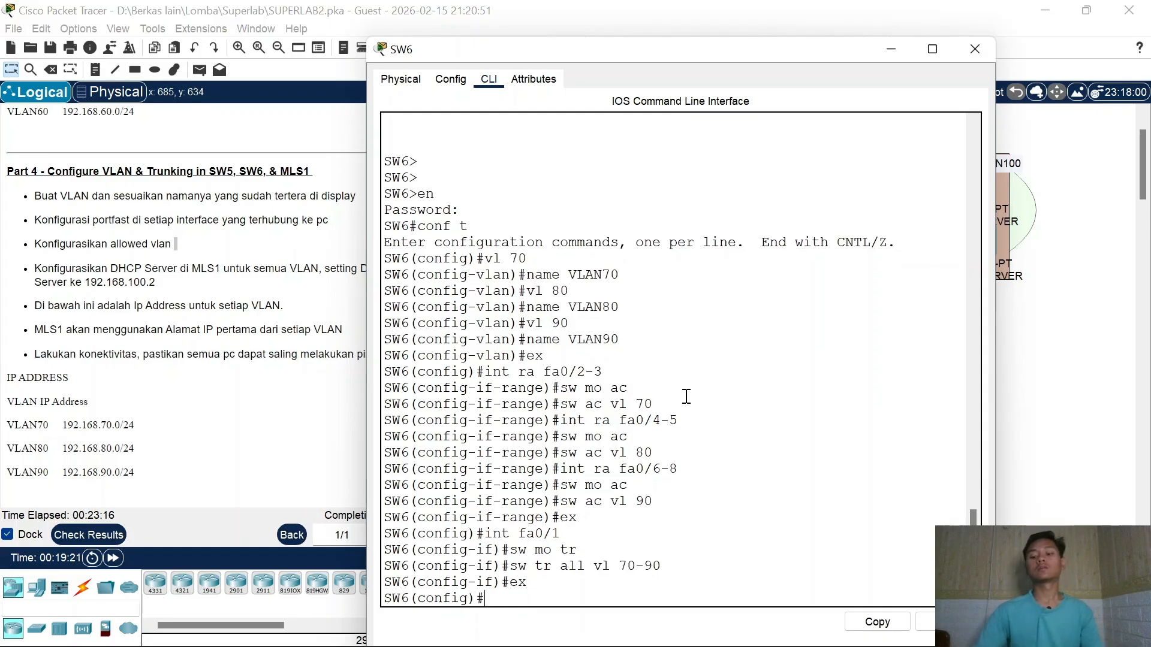
Step: Close SW6 and enter global configuration mode on MLS1's CLI
click(974, 49)
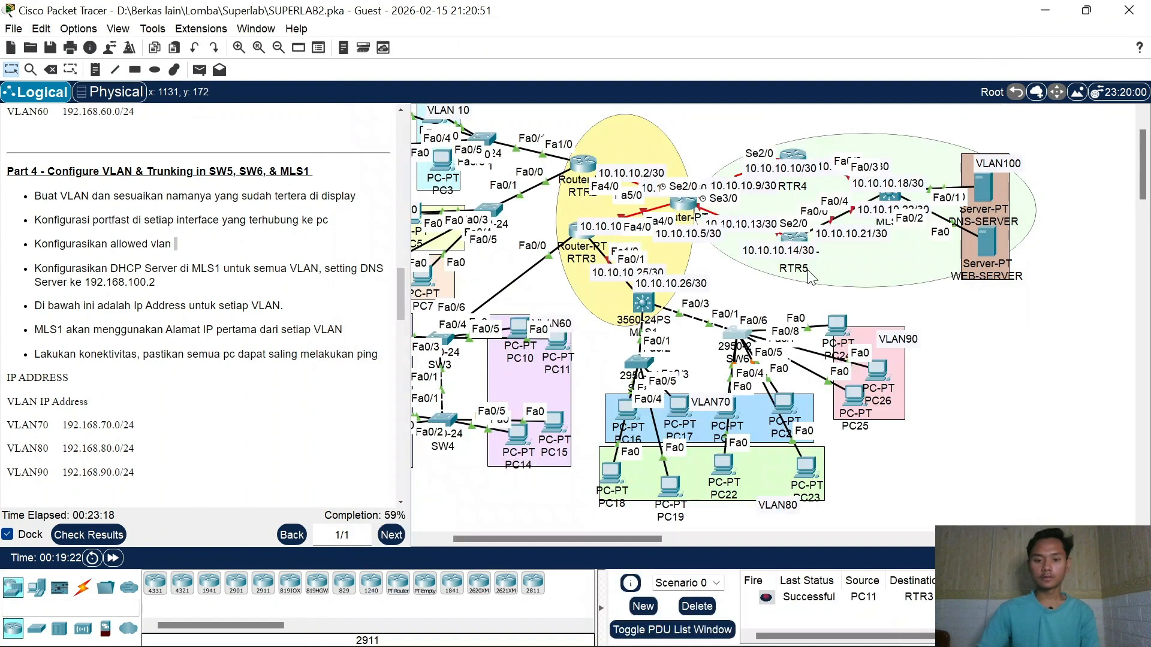
click(648, 293)
click(1023, 23)
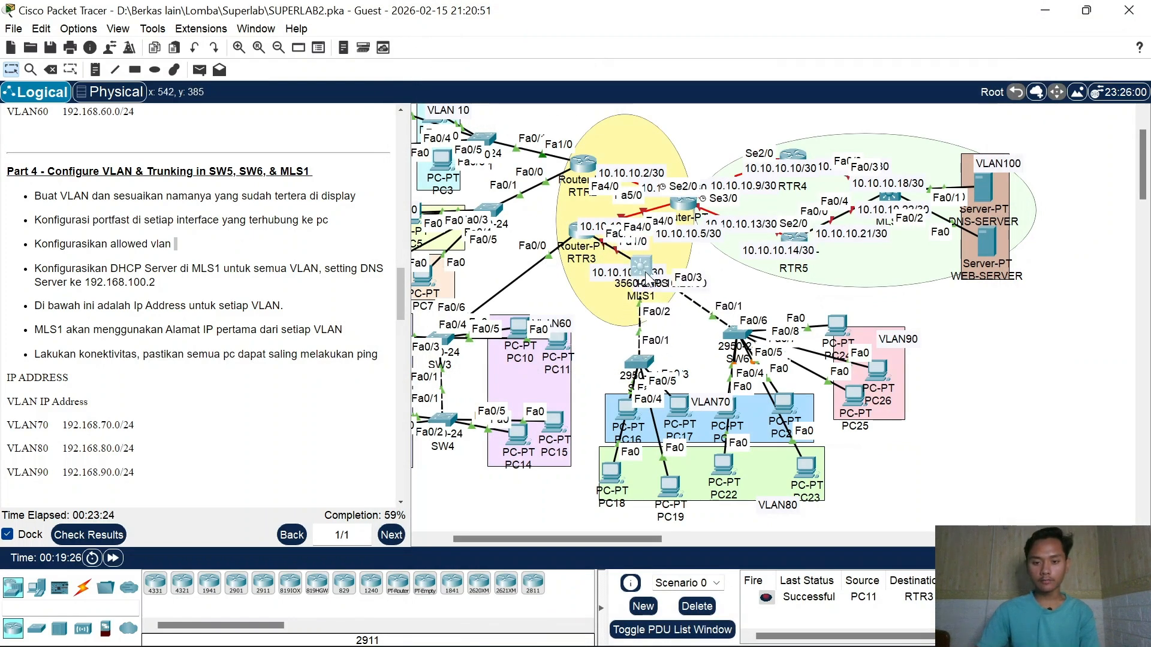
click(652, 298)
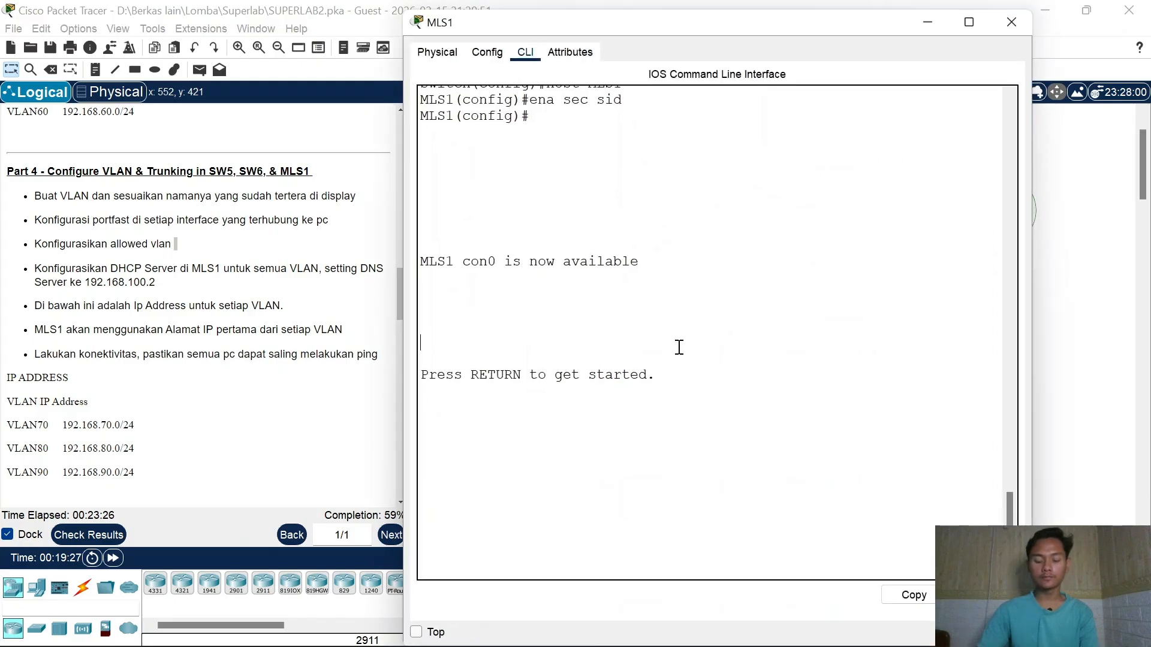
key(Return)
text(en)
key(Return)
key(Return)
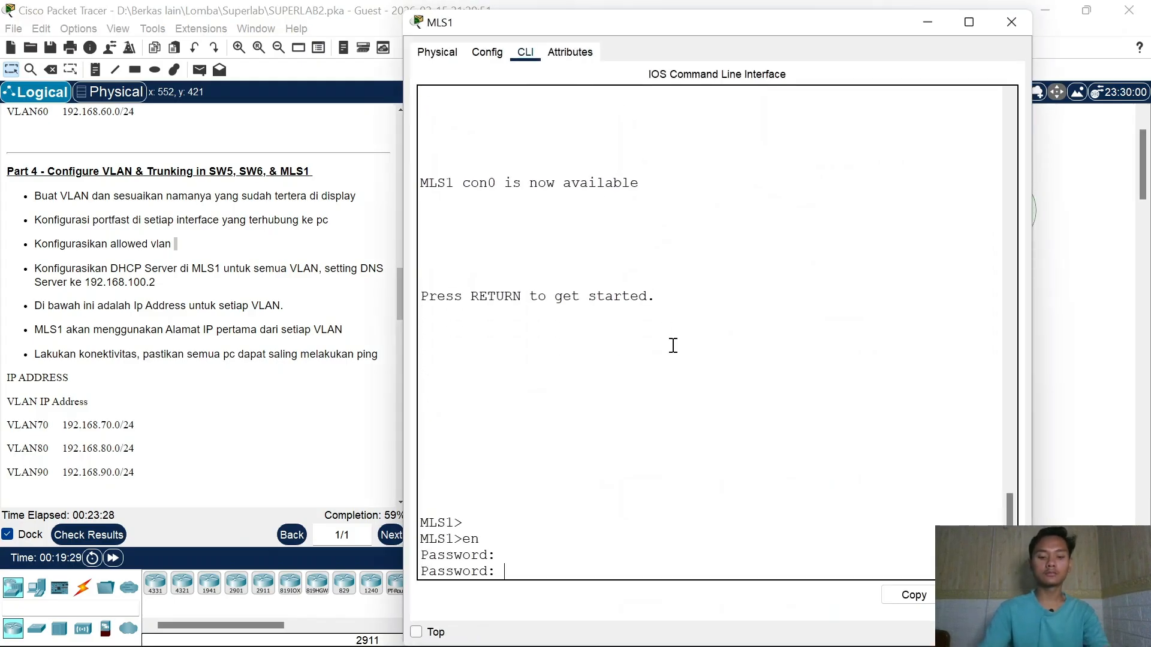
key(Return)
text(conf )
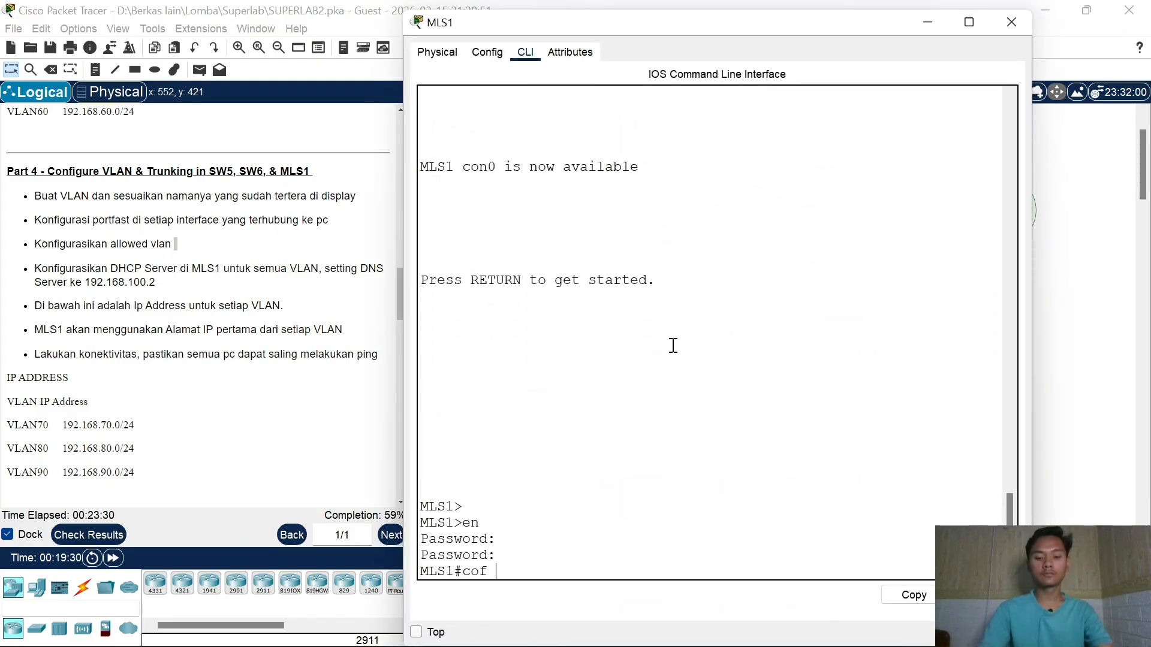
text(t)
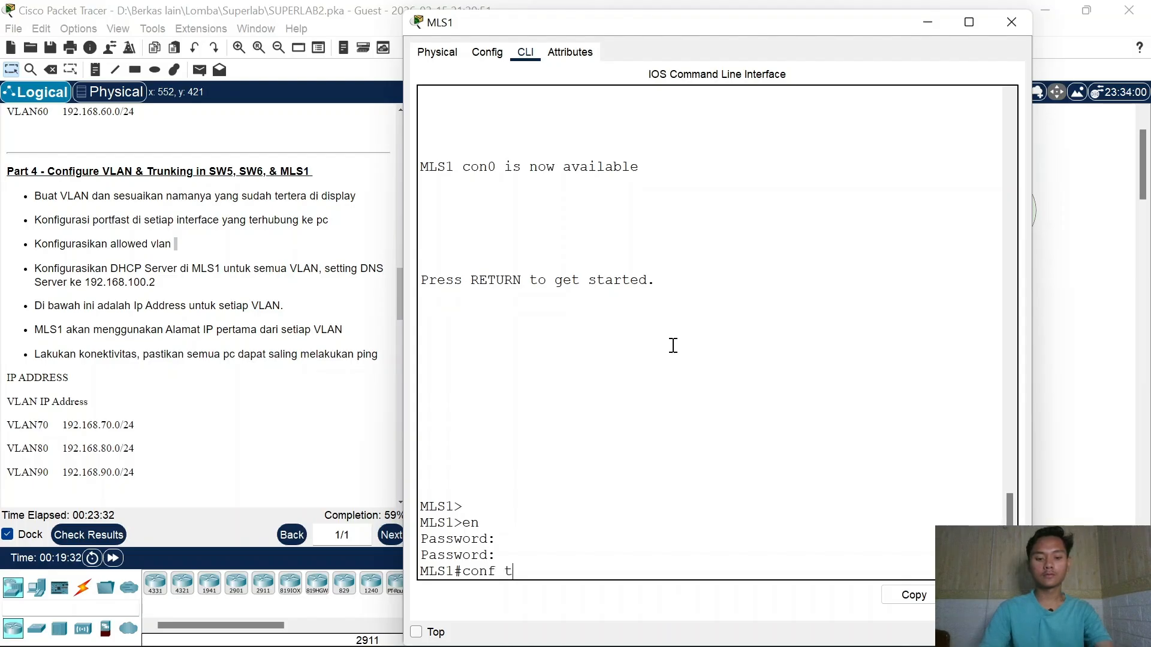
key(Return)
Step: Set MLS1 Fa0/2-3 to dot1q encapsulation and trunk mode, then exit
text(ig)#int ra fa)
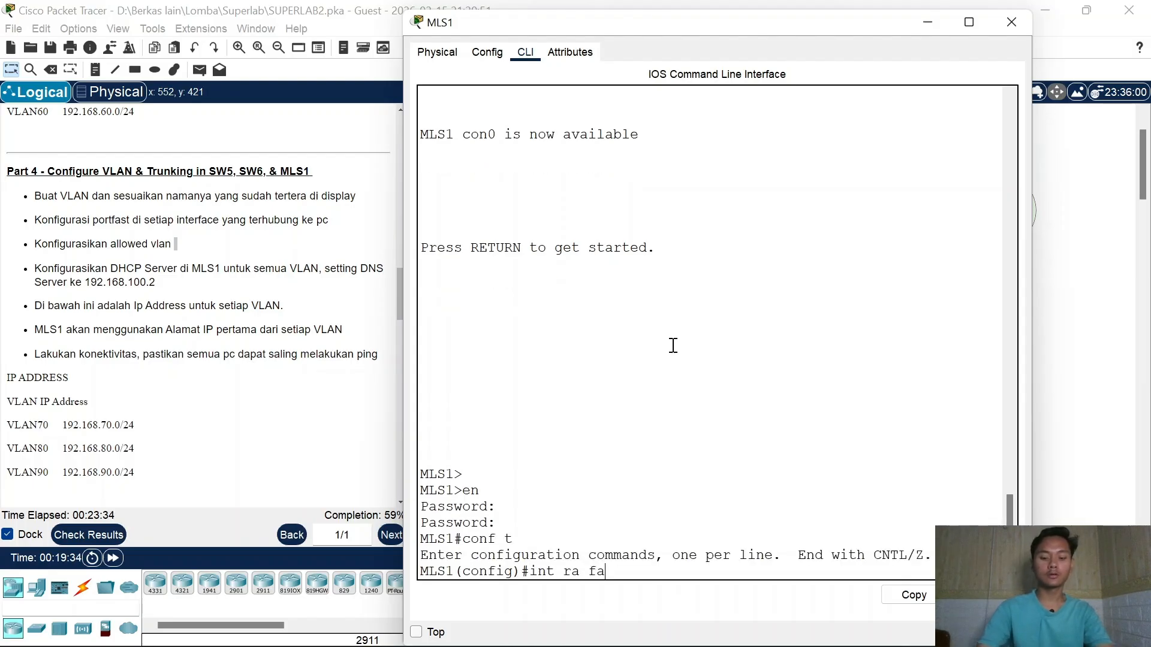
text(0/2-3)
key(Return)
text(sw )
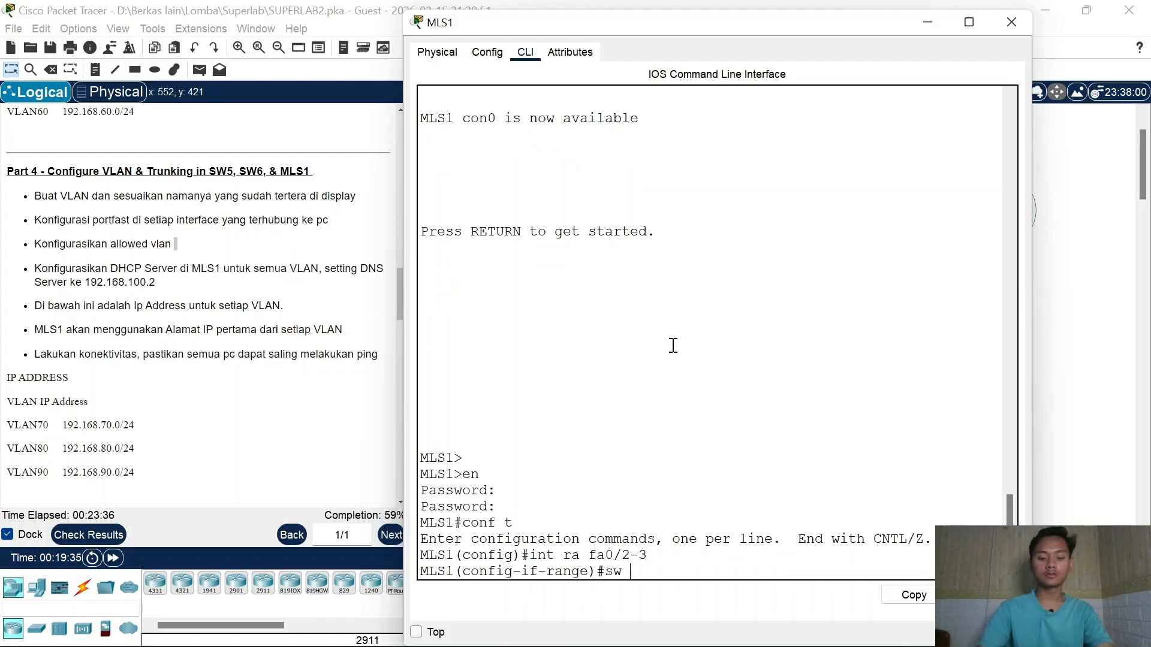
text(tr a)
key(Tab)
text(d)
key(Tab)
key(Return)
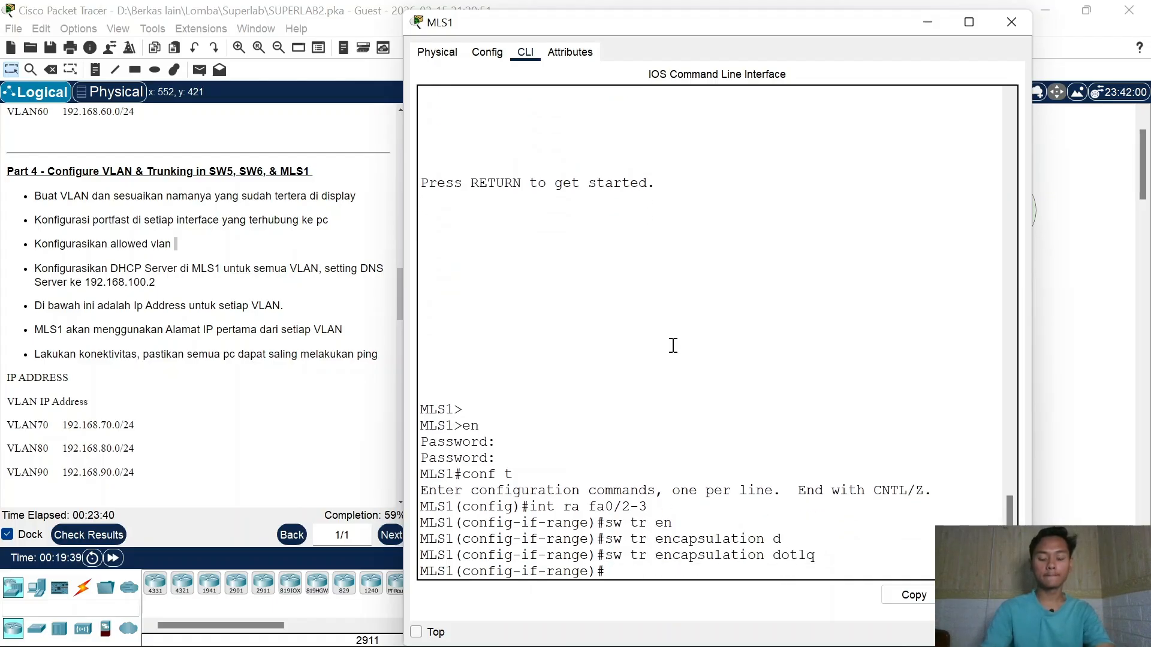
text(sw mo)
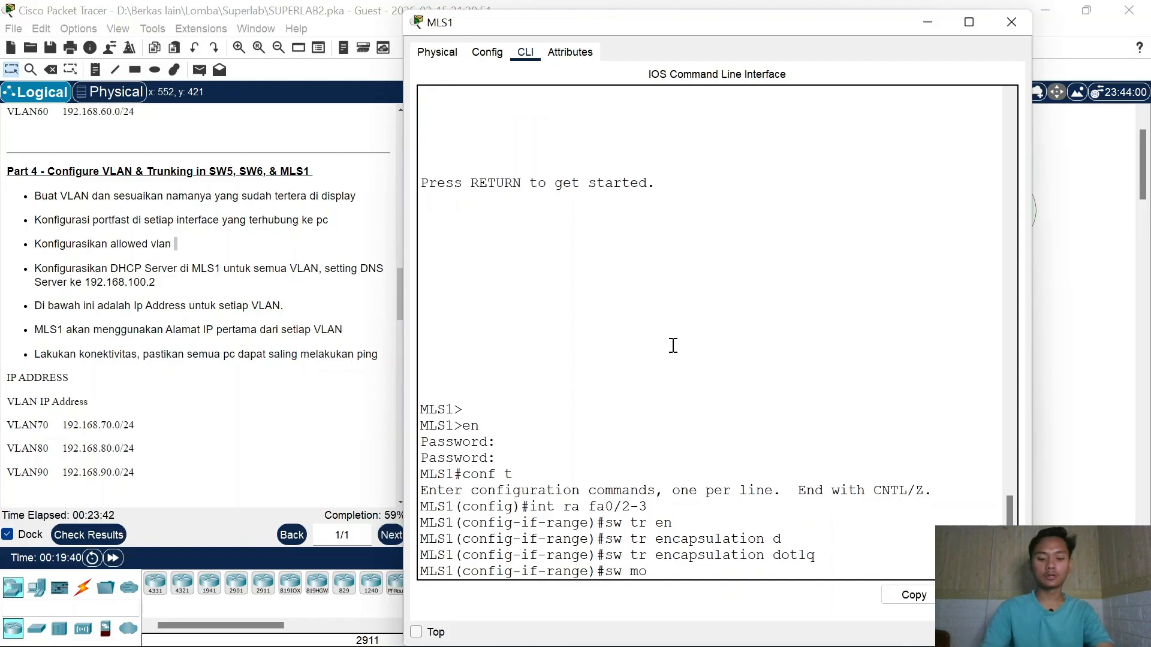
text( tr)
key(Return)
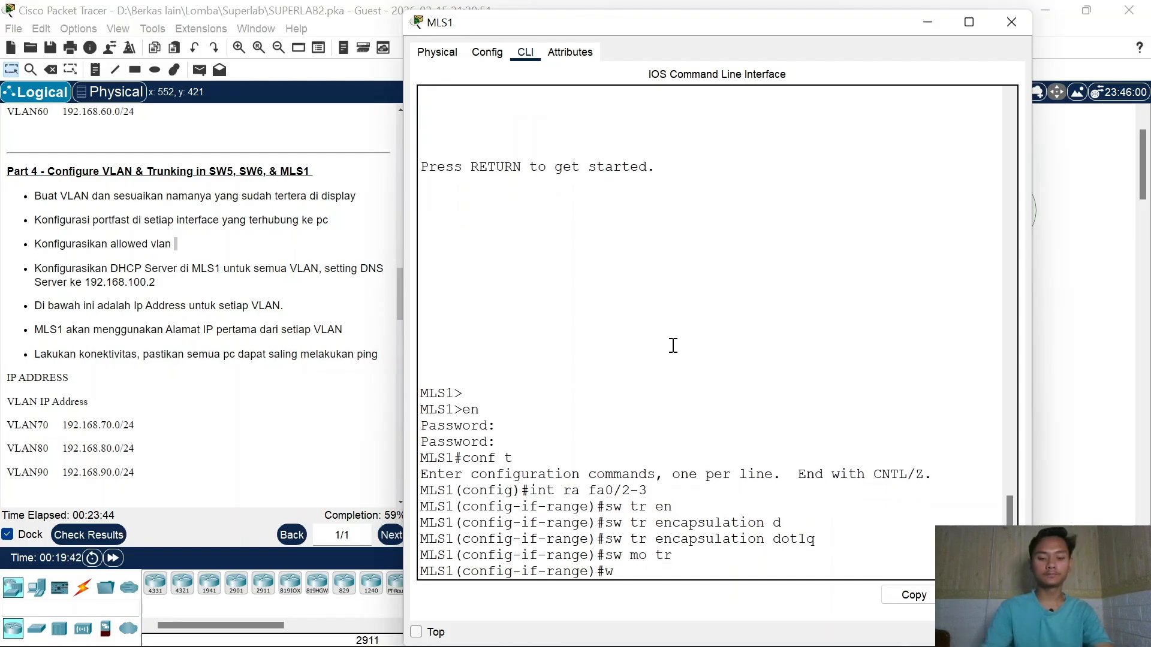
text(ex)
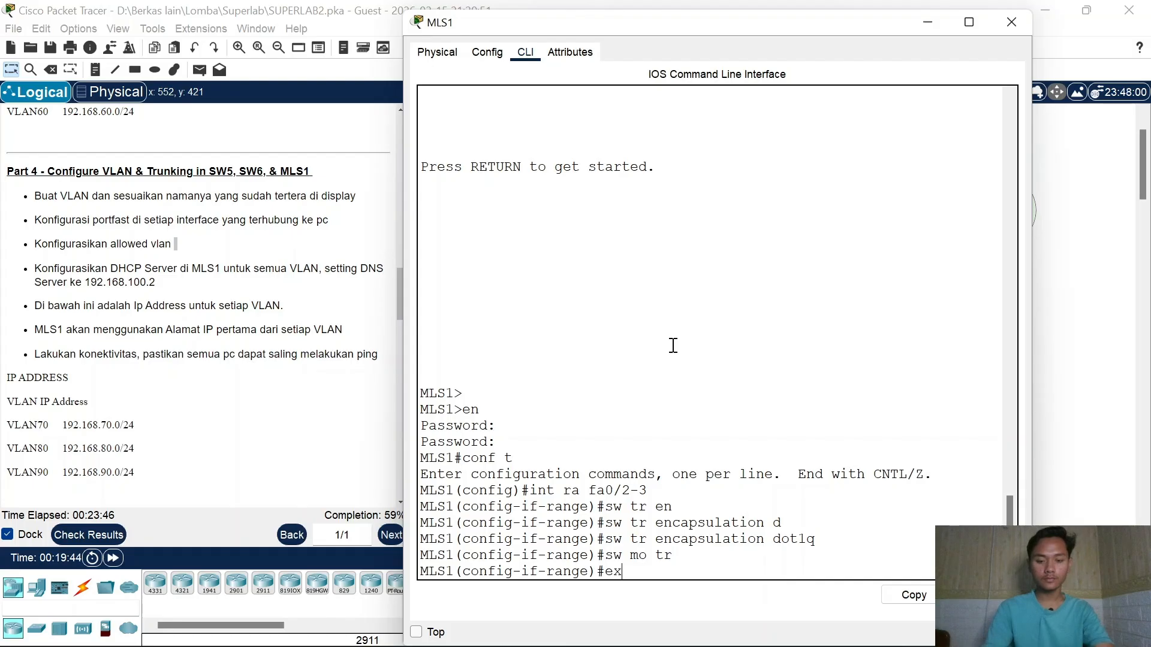
key(Return)
Step: Create VLAN 70 on MLS1 and name it VLAN70
text(int fa)
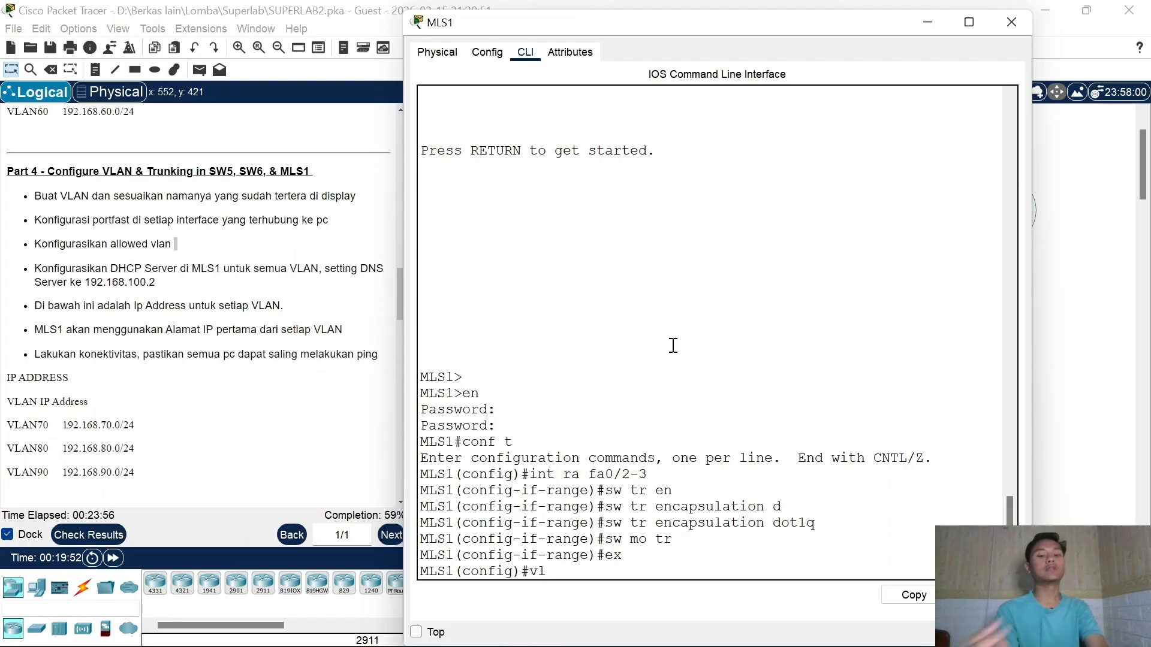
text(70)
key(Return)
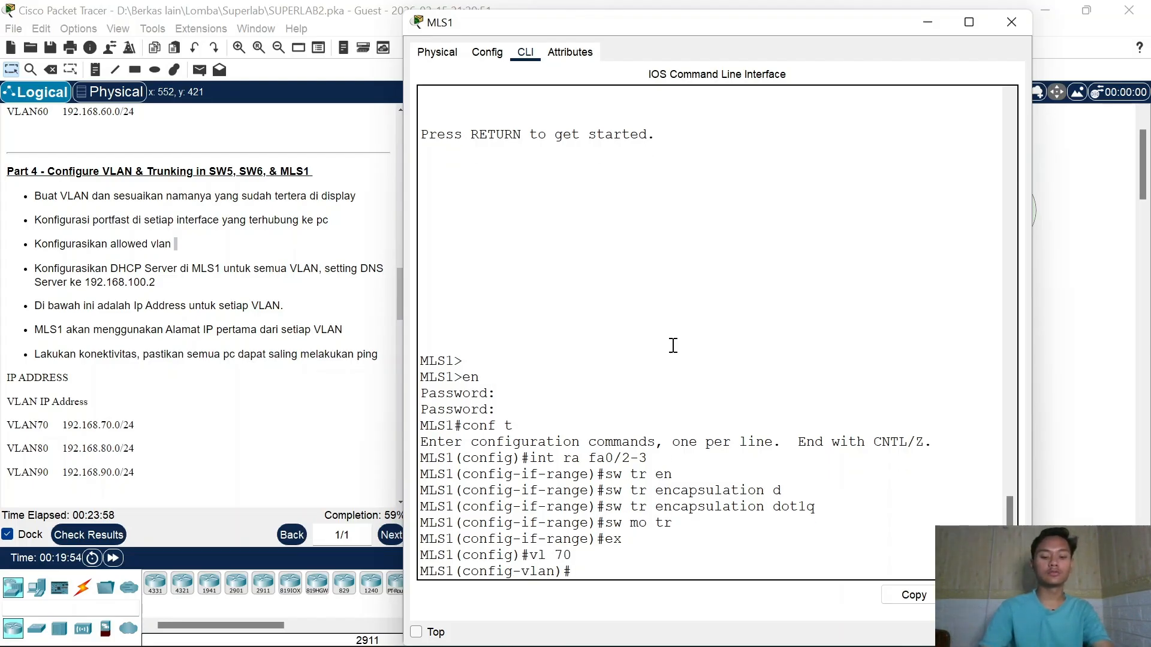
text(name VLAN70)
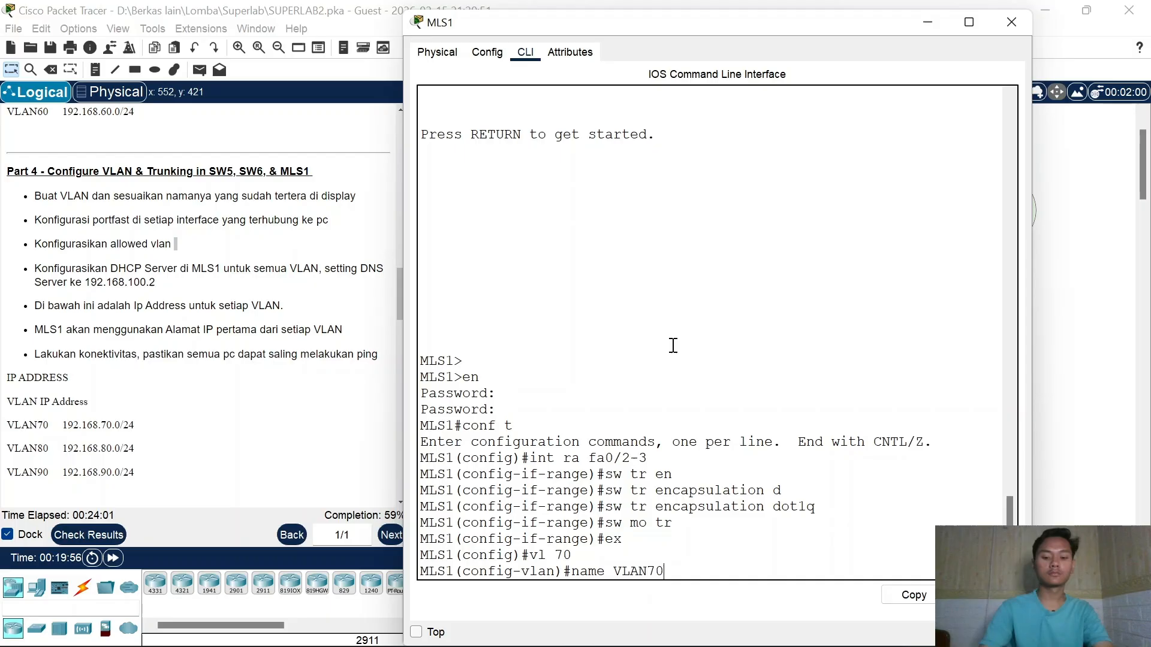
key(Return)
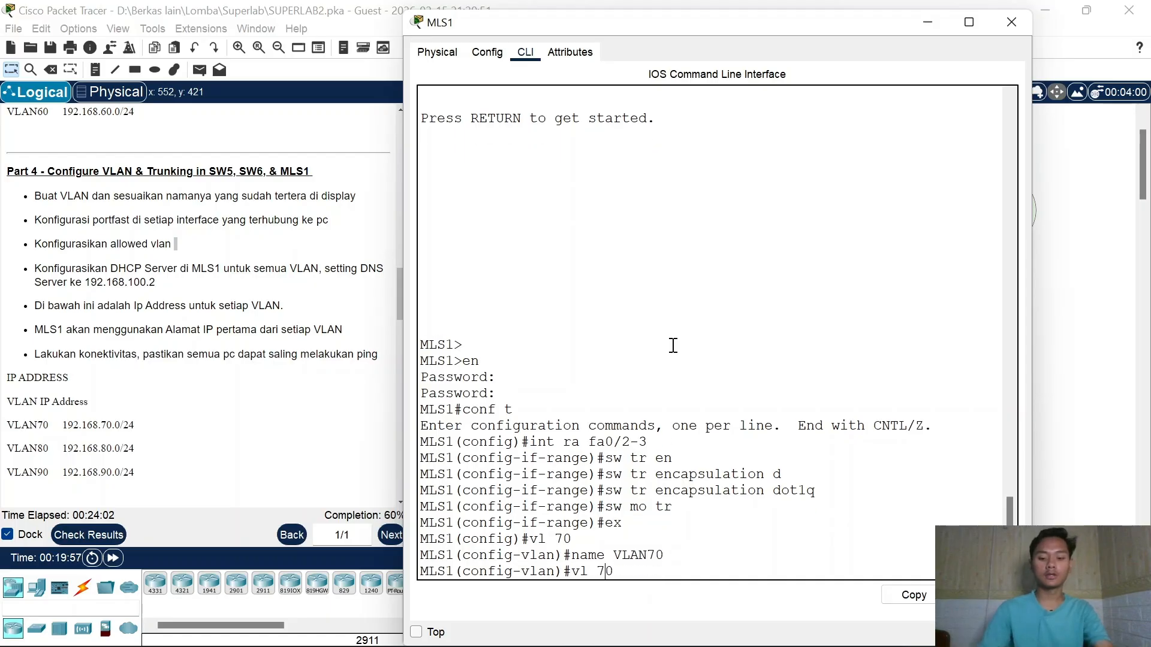
Step: Create VLAN 80 named VLAN80 by editing recalled commands
key(BackSpace)
text(8)
key(Return)
key(Up)
key(Up)
key(Left)
key(BackSpace)
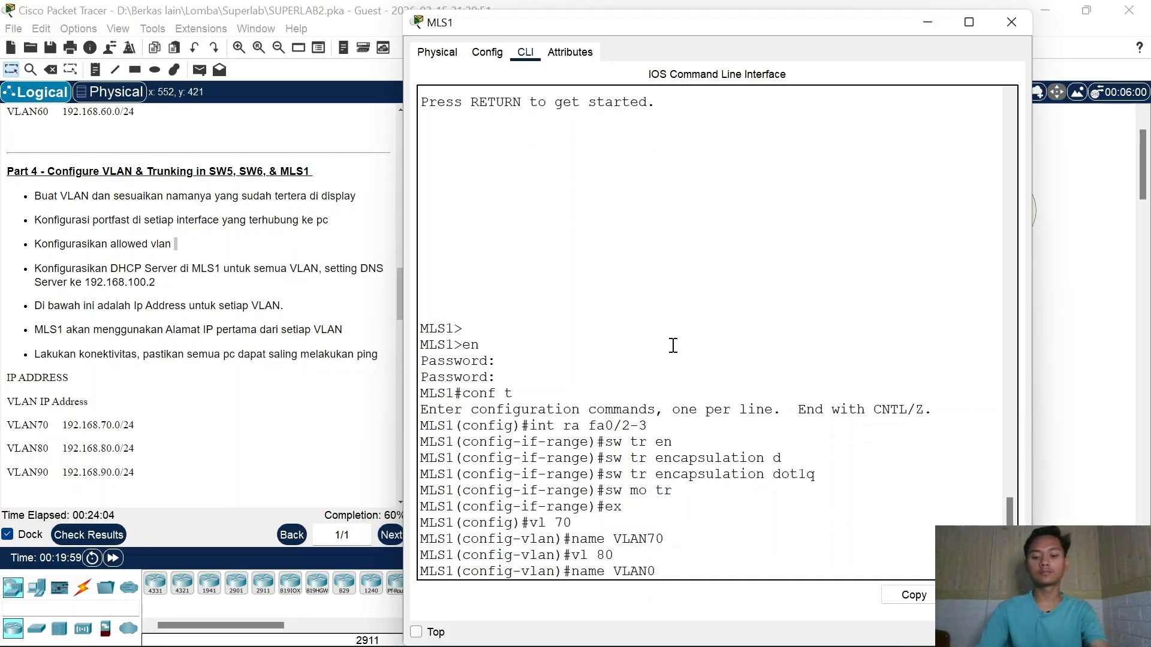
text(8)
key(Return)
Step: Create VLAN 90 named VLAN90, then leave VLAN configuration
key(Up)
key(Up)
key(Left)
key(BackSpace)
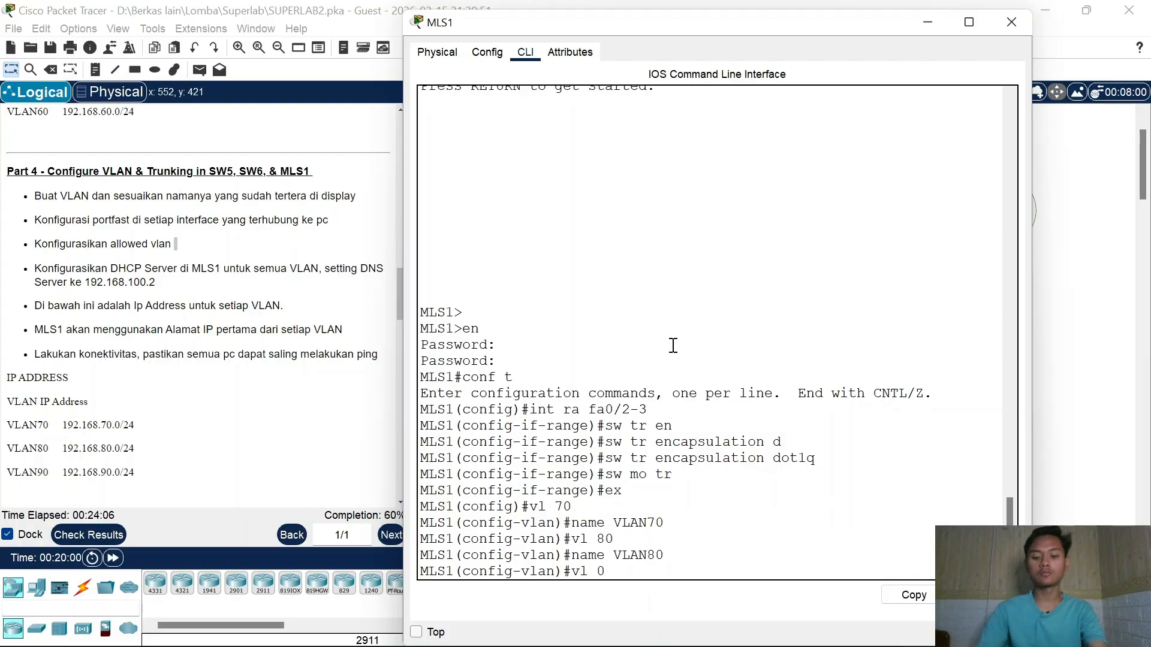
text(9)
key(Return)
key(Up)
key(Up)
key(Left)
key(BackSpace)
text(9)
key(Return)
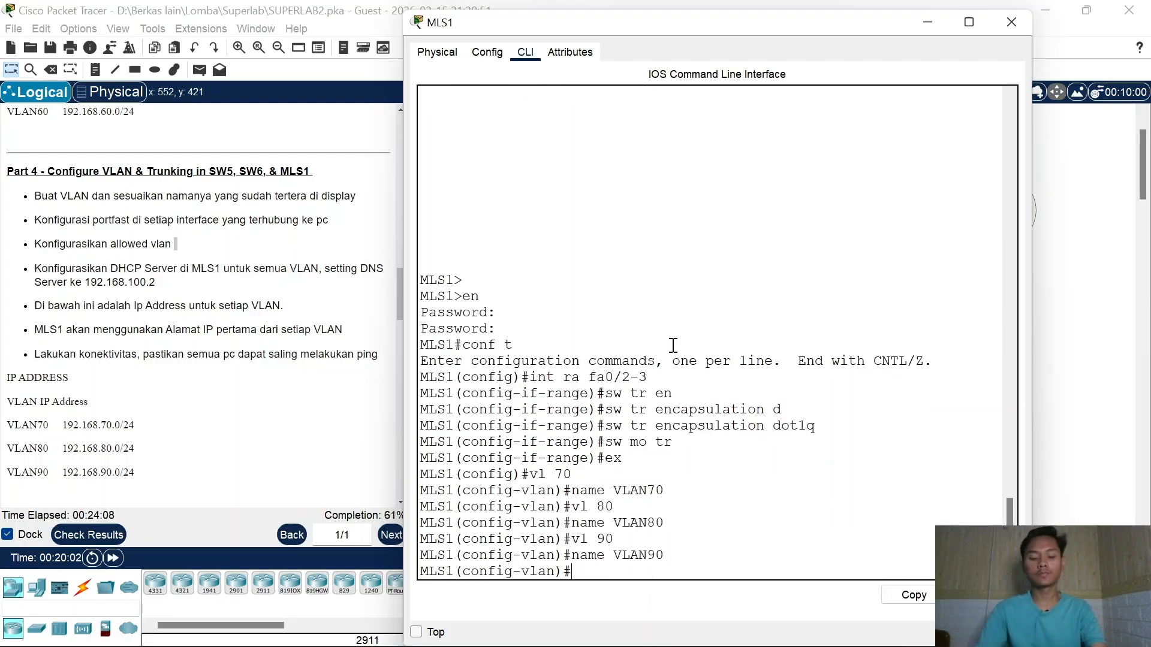
text(EX)
key(Return)
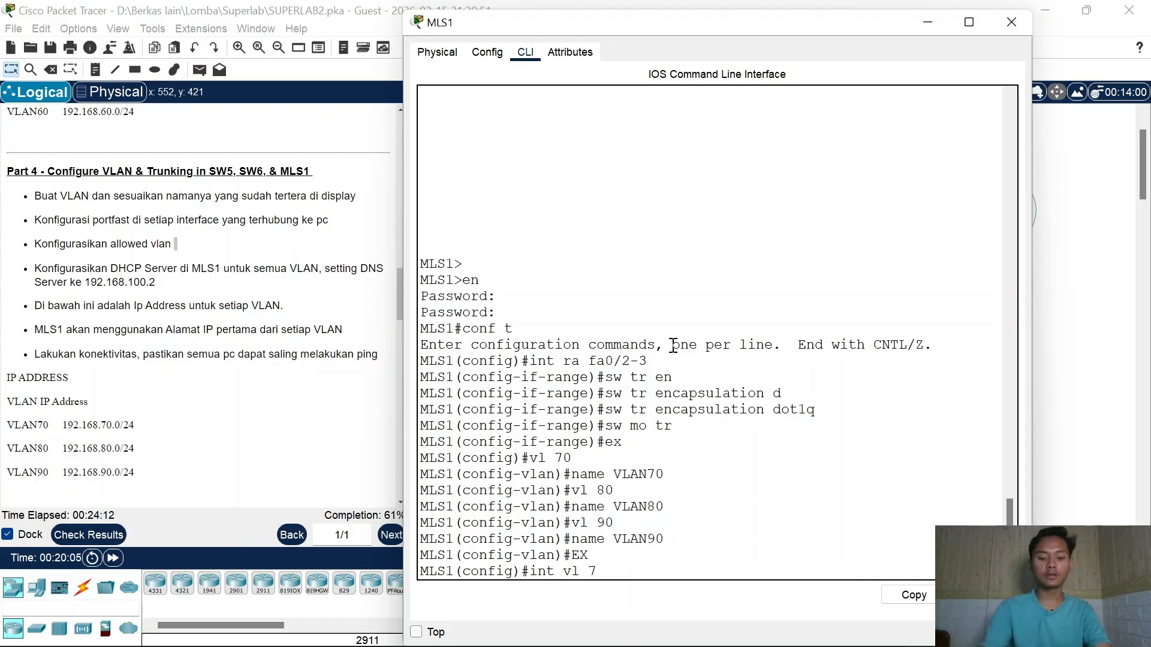
Step: Give interface VLAN 70 the address 192.168.70.1 255.255.255.0
text(int vl 70)
key(Return)
text(ip add)
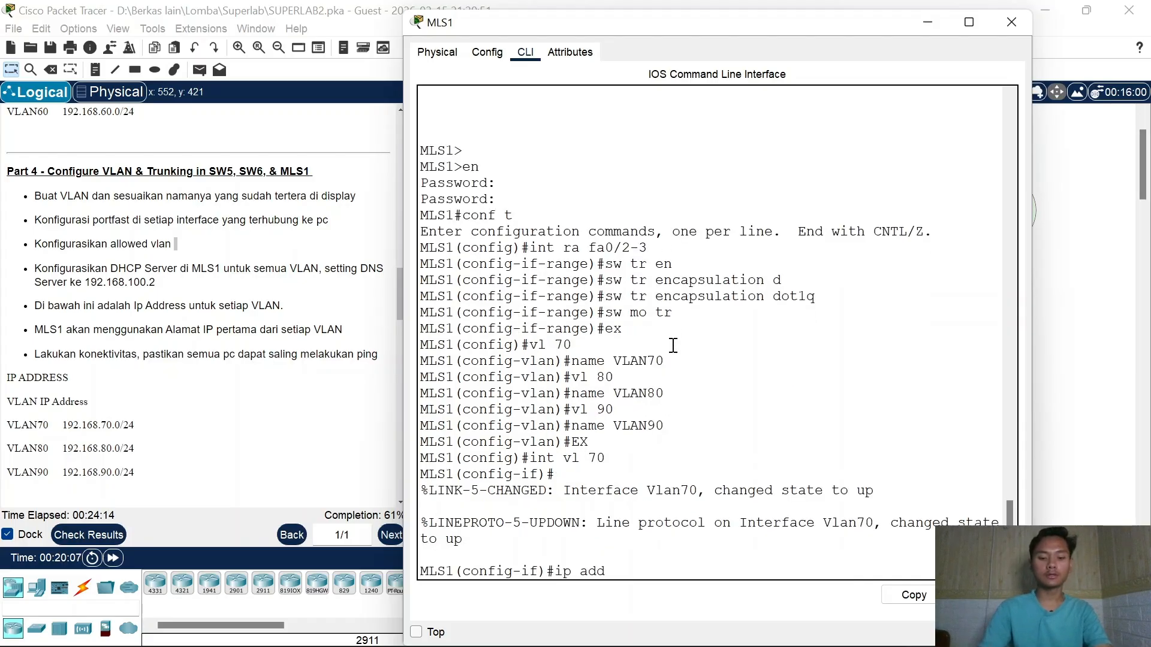
scroll(141, 293, down, 3)
text(dd )
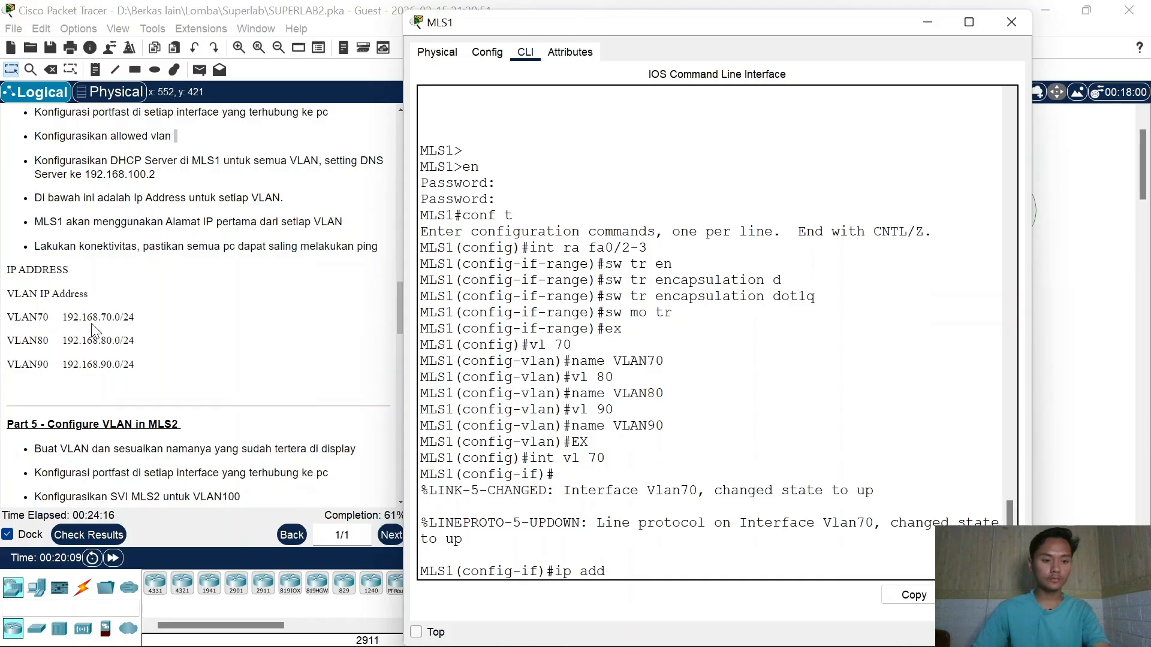
text(182)
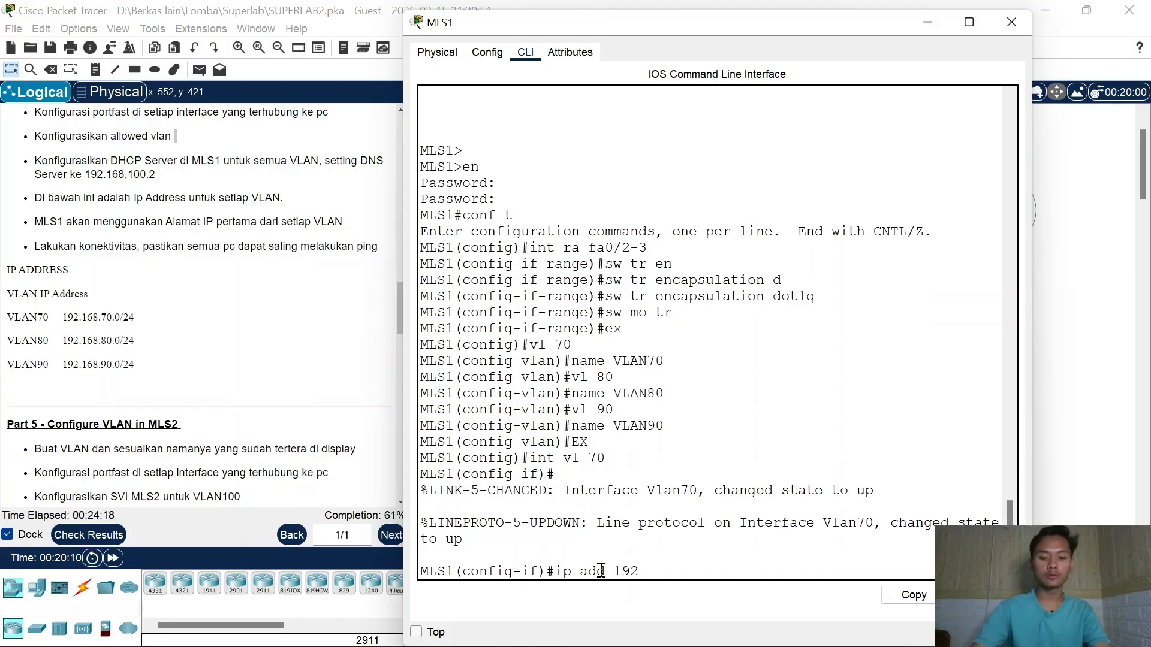
text(.168.70)
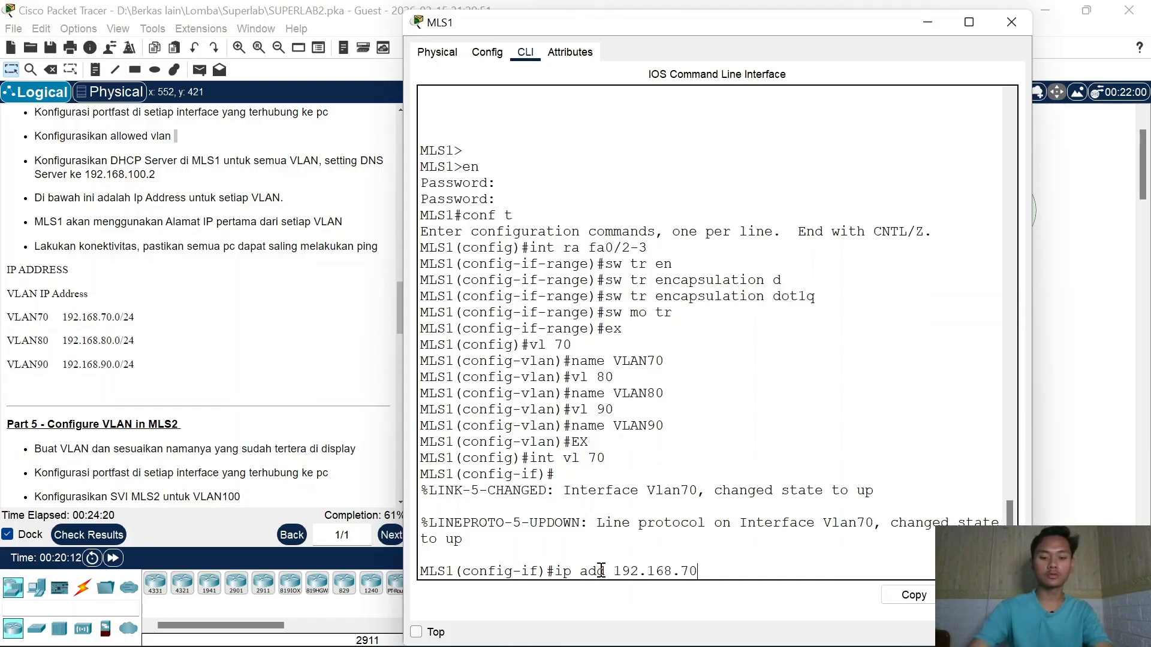
text(.1 255.25)
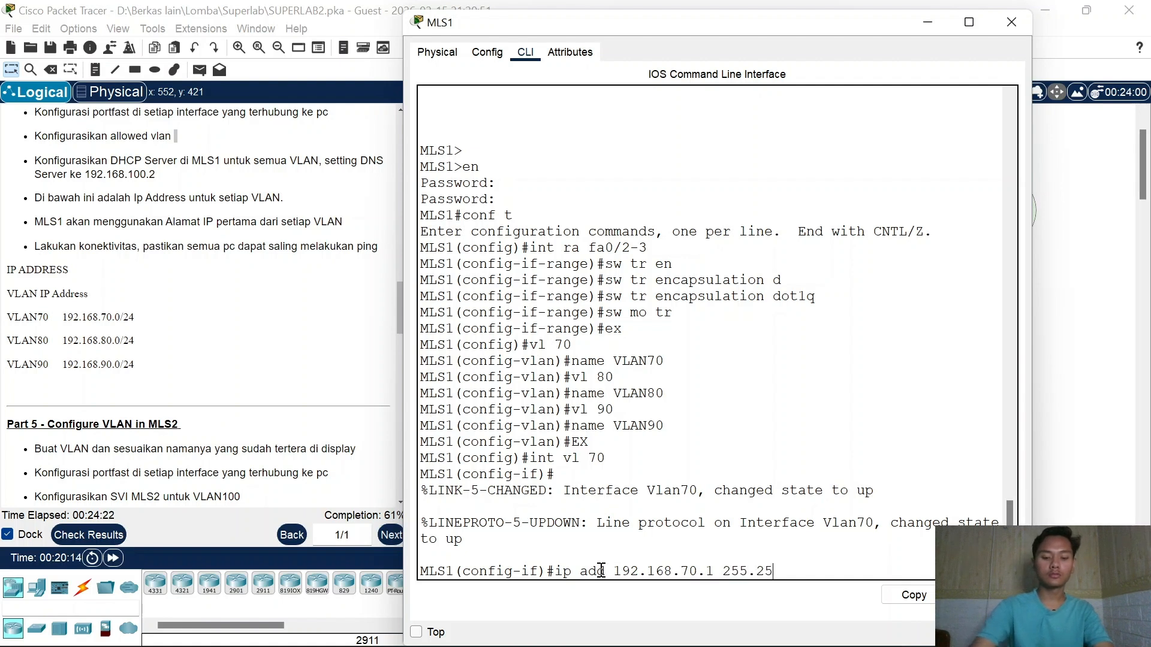
text(5.255.0)
key(Return)
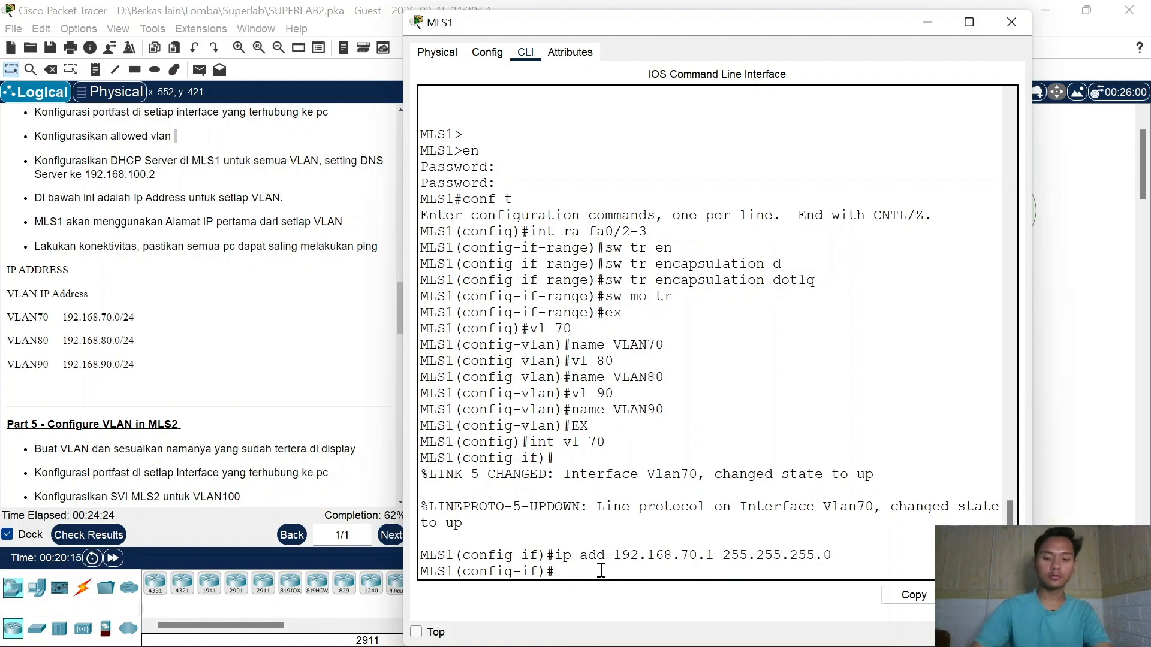
Step: Give interface VLAN 80 the address 192.168.80.1 255.255.255.0
key(Up)
key(Up)
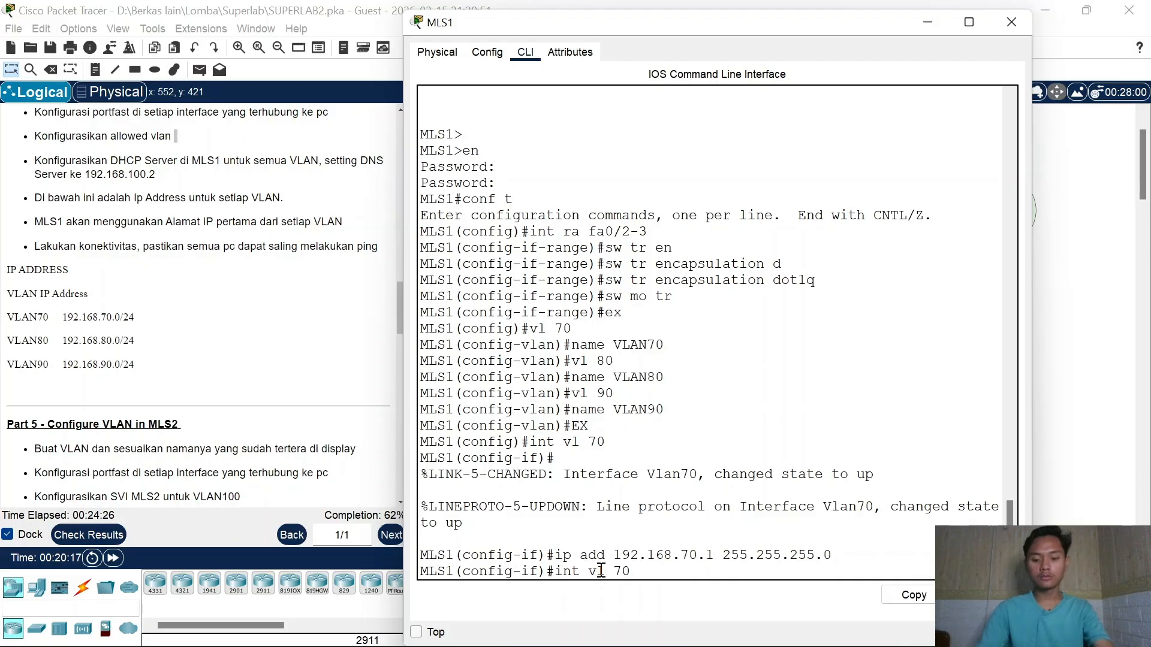
key(BackSpace)
text(8)
key(Return)
key(Up)
key(Up)
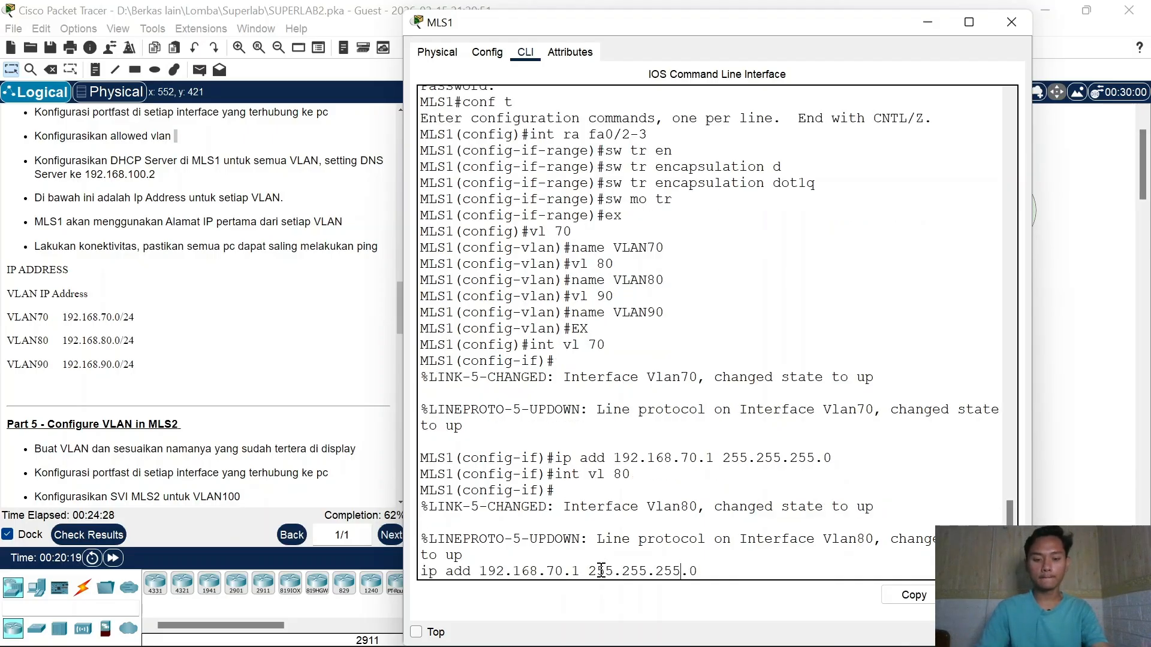
key(BackSpace)
key(BackSpace)
text(80)
key(Return)
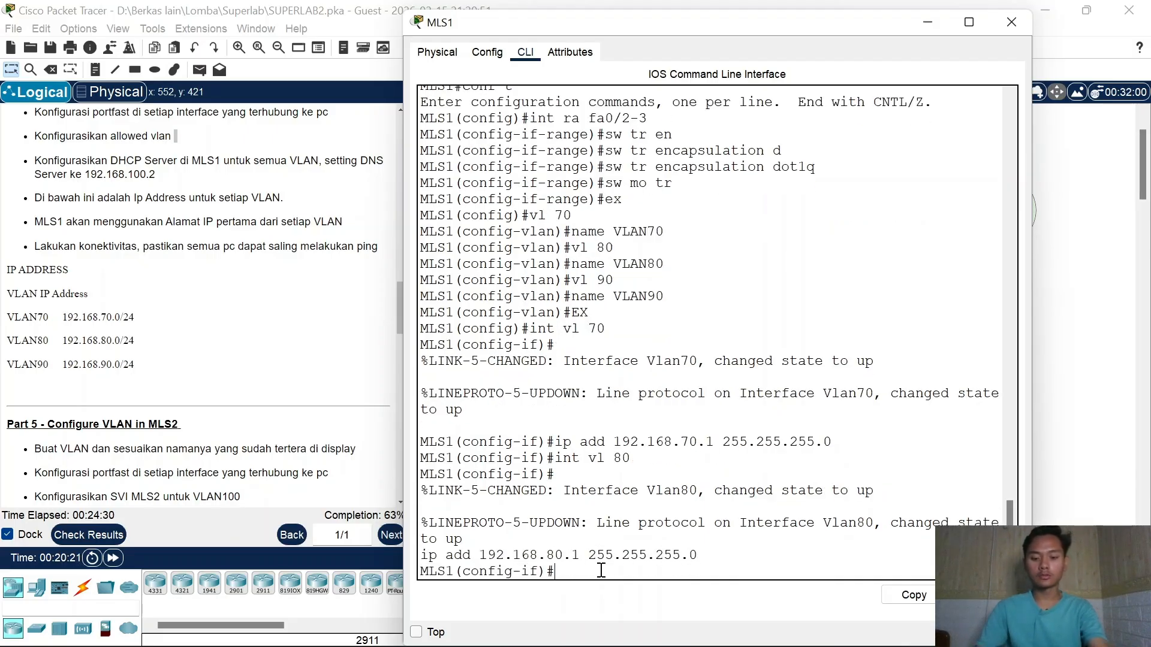
Step: Give interface VLAN 90 the address 192.168.90.1 255.255.255.0, then exit
key(Up)
key(Up)
key(BackSpace)
key(BackSpace)
text(90)
key(Return)
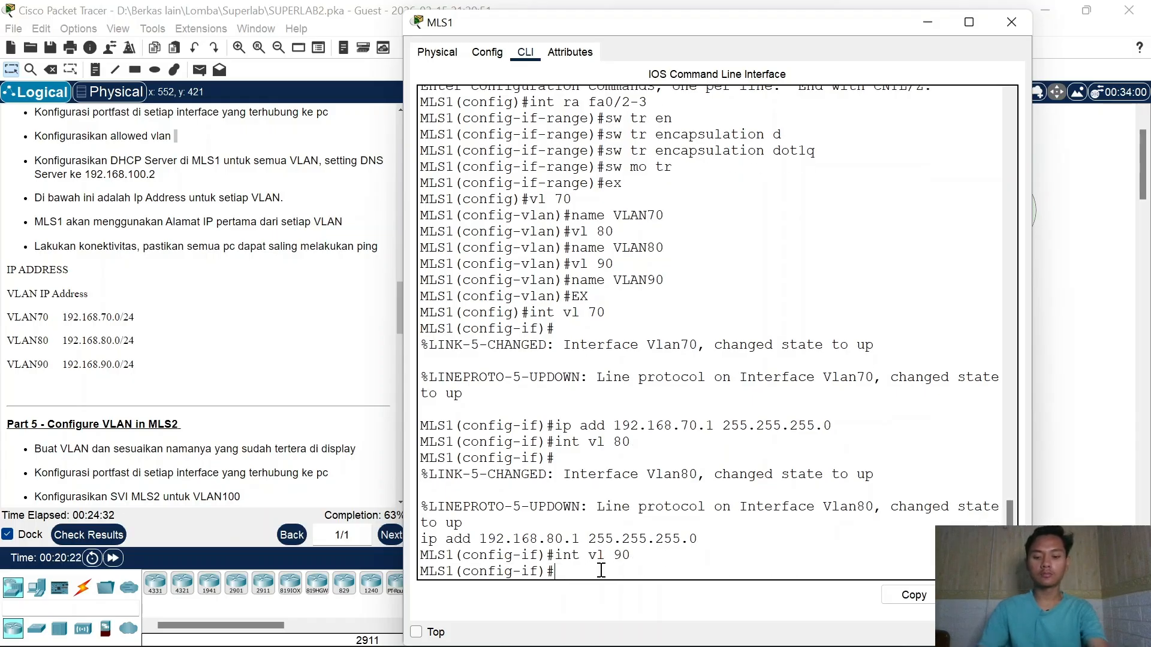
key(Up)
key(Up)
key(Up)
key(Down)
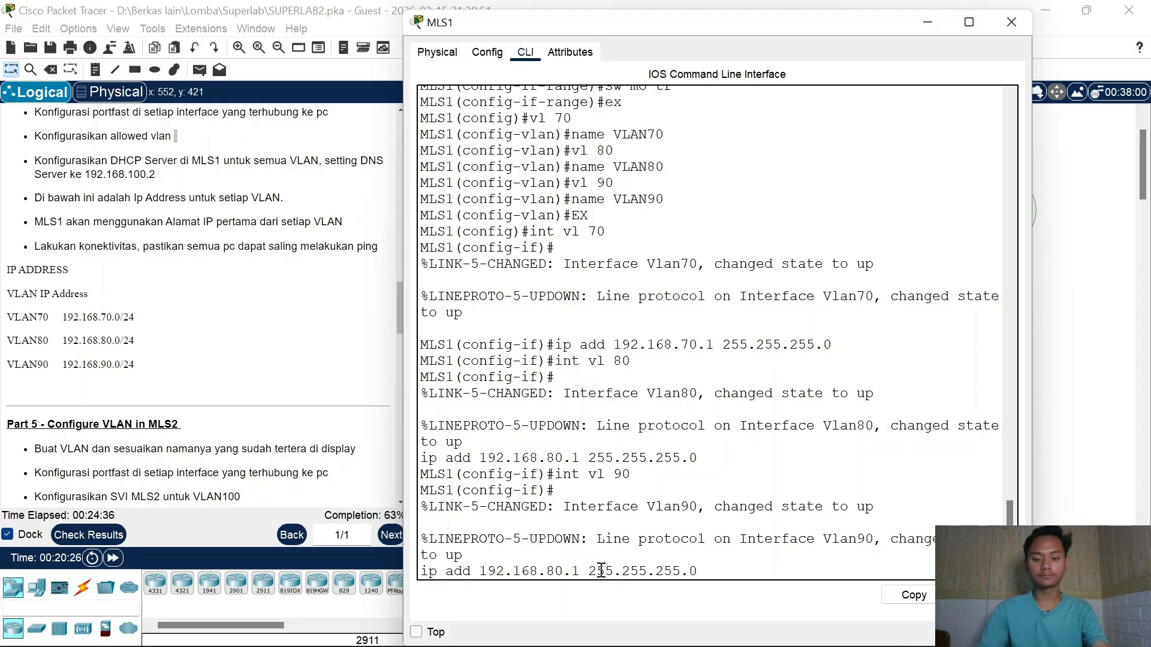
key(BackSpace)
text(9)
key(Return)
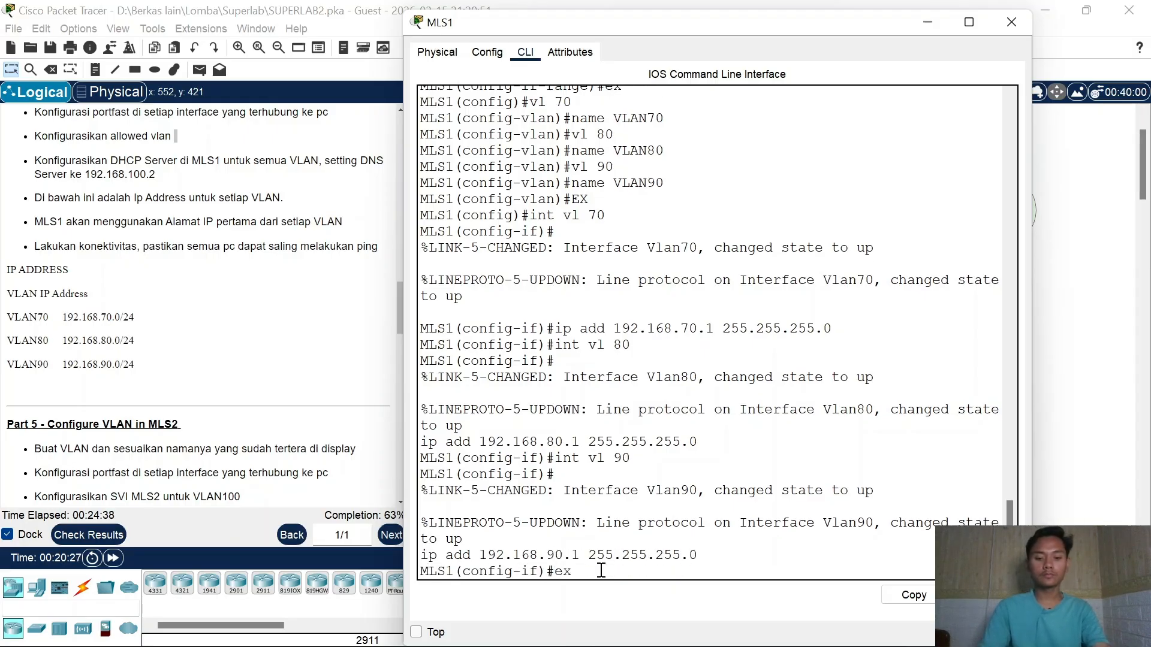
text(ex)
key(Return)
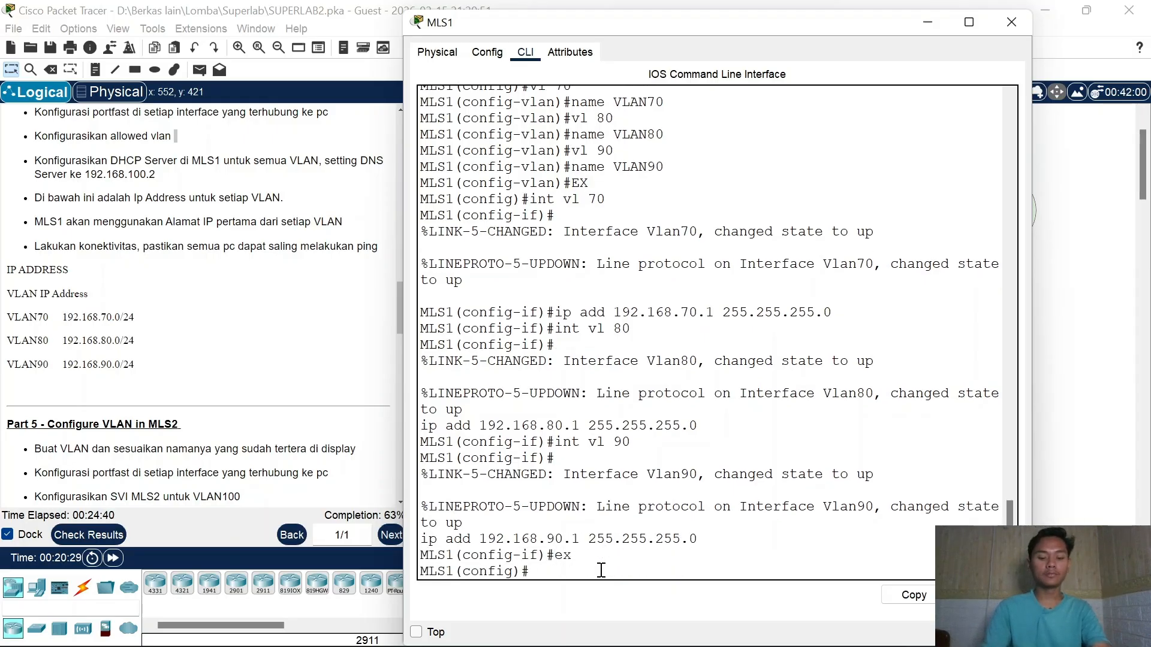
Step: Exclude 192.168.70.1 and 192.168.80.1 from DHCP leasing on MLS1
text(ip dh)
key(Tab)
text(ex)
key(Tab)
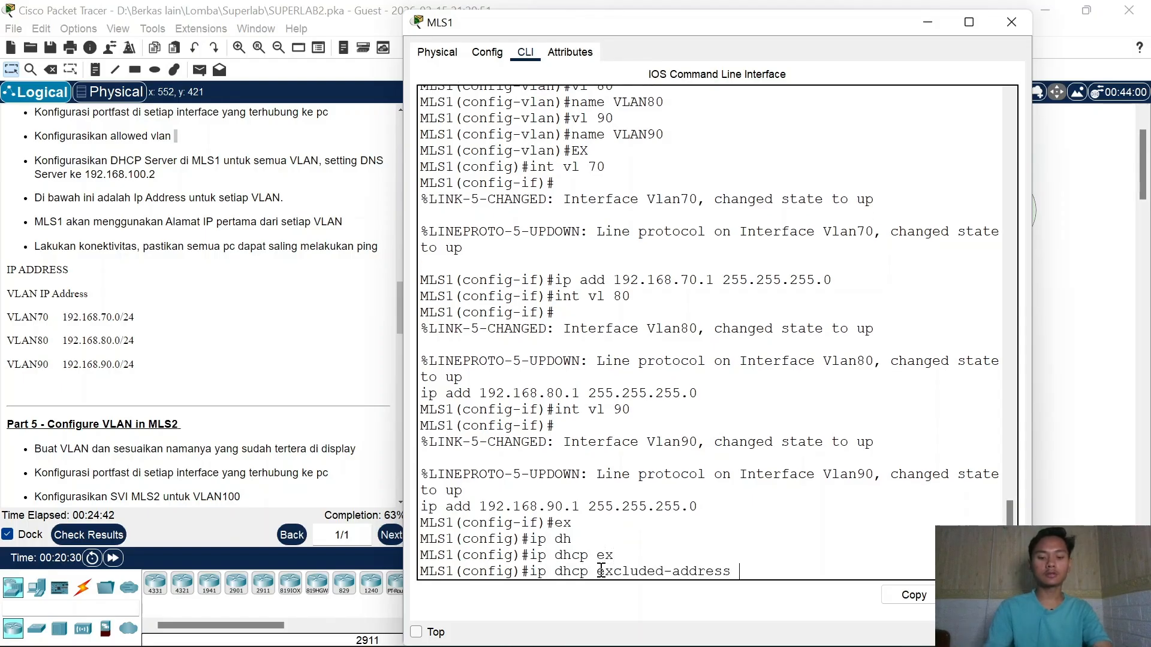
text(192.168)
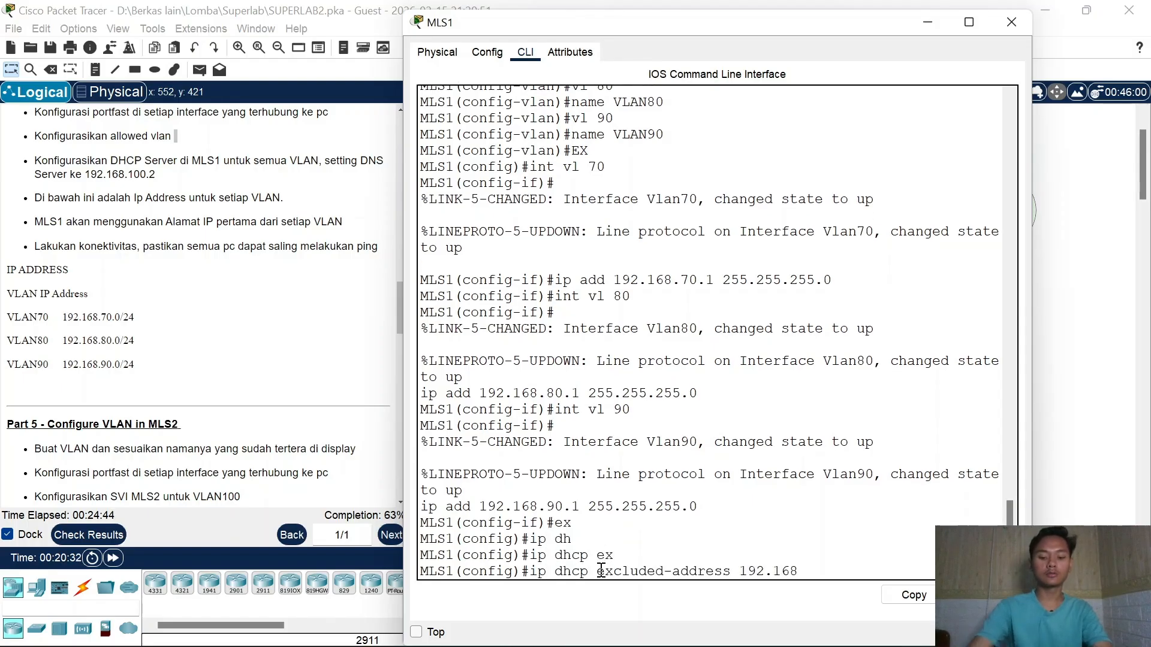
text(.70.1)
key(Return)
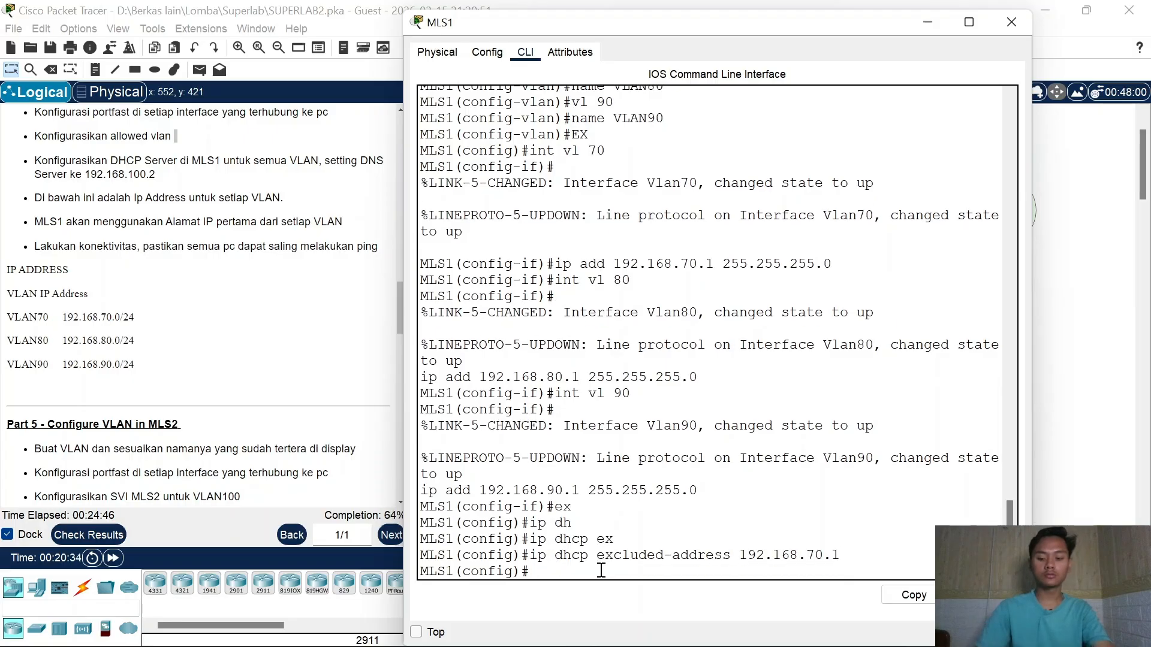
key(Up)
key(Left)
key(Left)
key(Left)
key(BackSpace)
text(8)
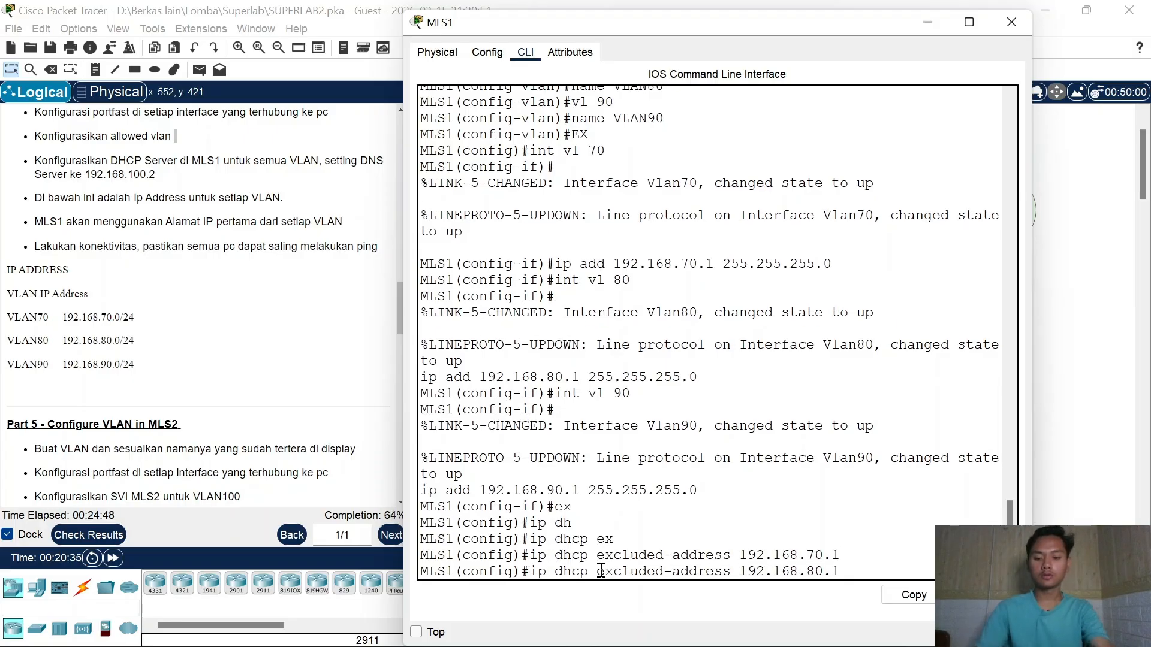
key(Return)
Step: Exclude 192.168.90.1 from DHCP, correcting the mistyped address after it was rejected
key(Up)
key(Left)
key(BackSpace)
text(9)
key(Return)
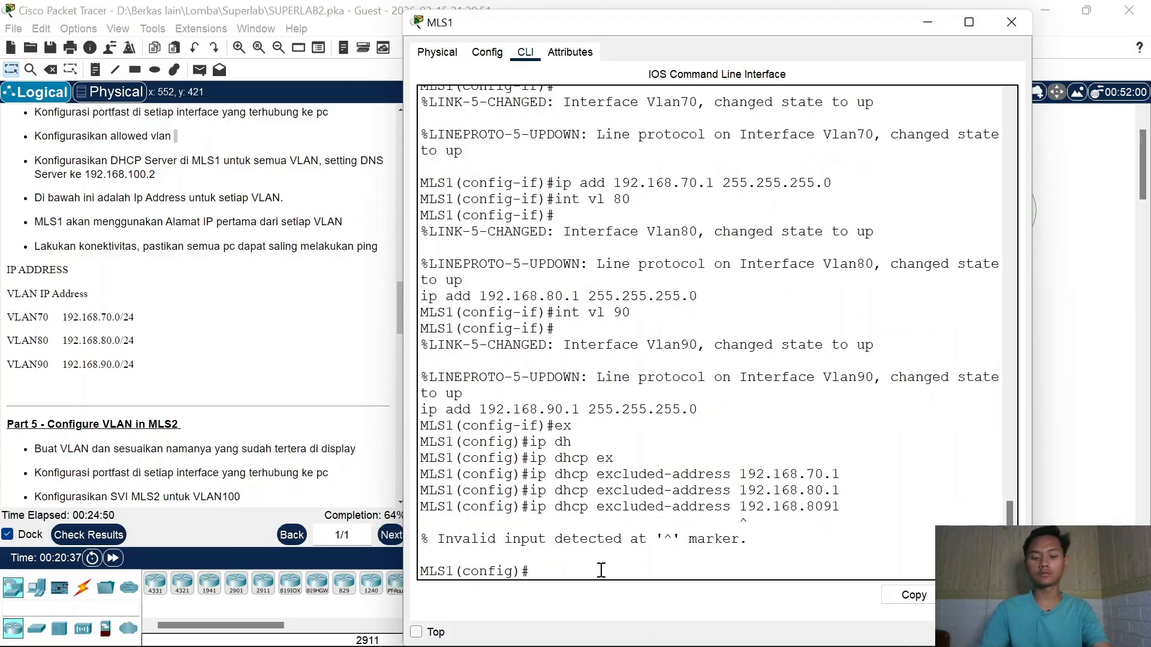
key(Up)
key(Left)
key(BackSpace)
key(BackSpace)
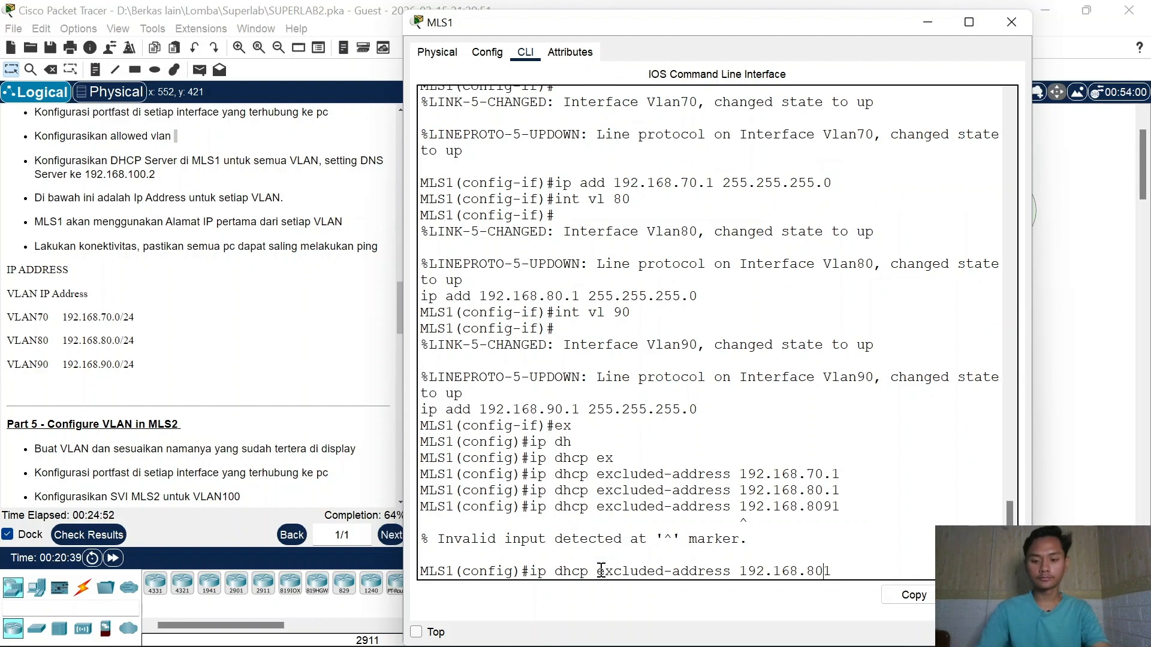
text(90.)
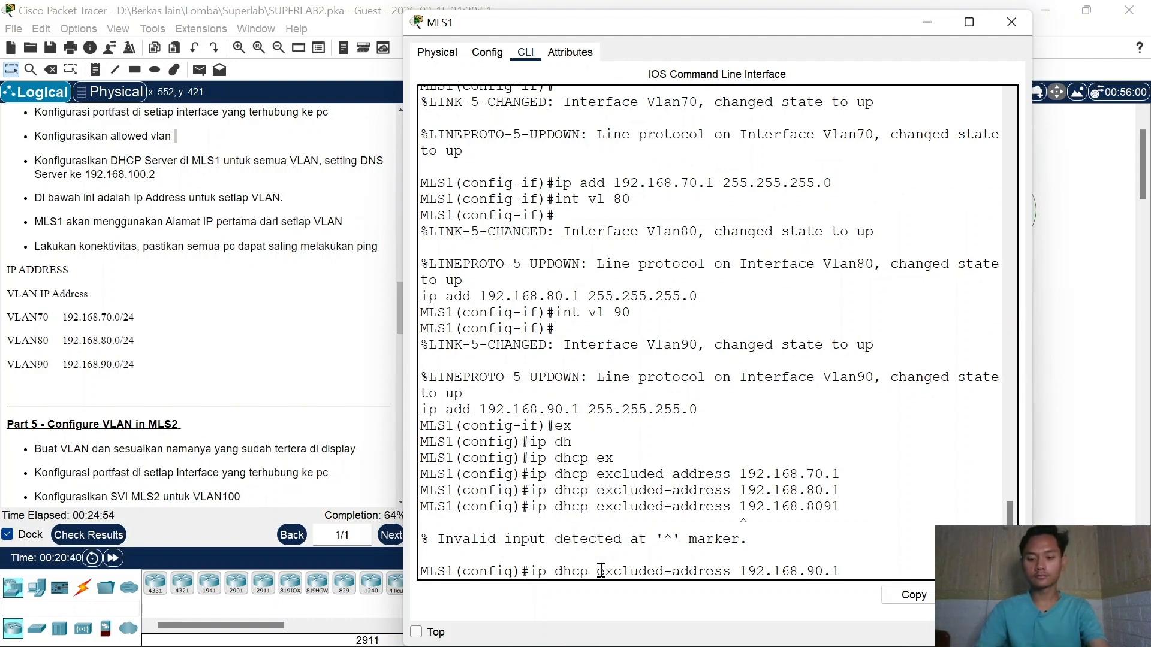
key(Return)
Step: Begin entering the ip dhcp pool VLAN70 command
text(ip sh)
key(Tab)
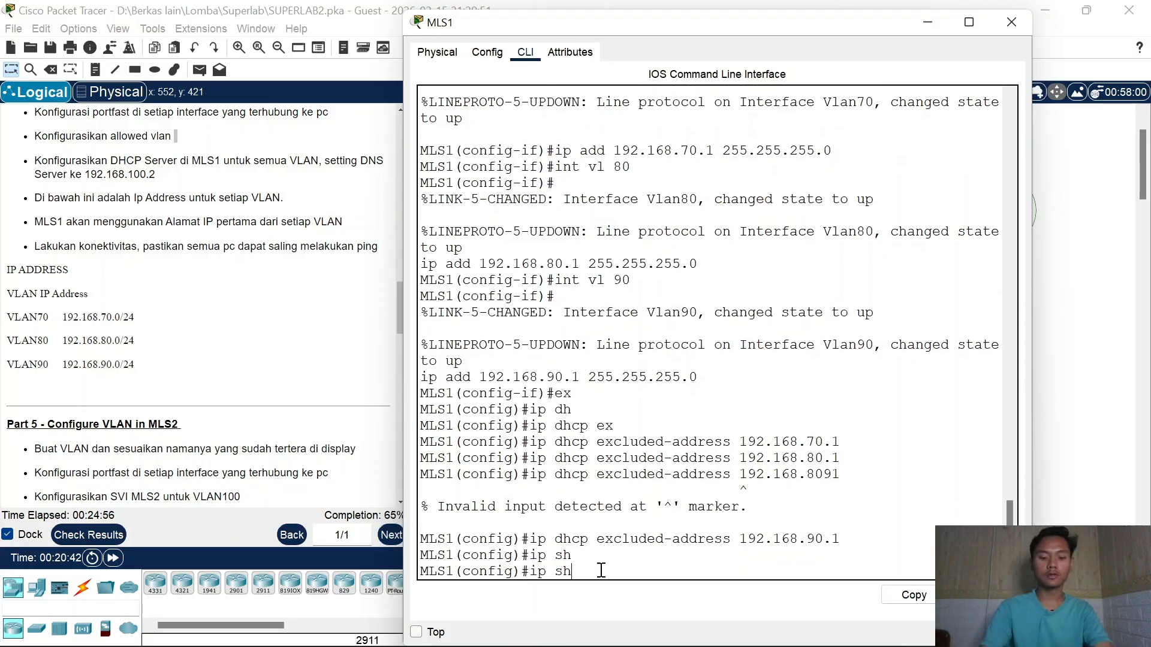
key(Tab)
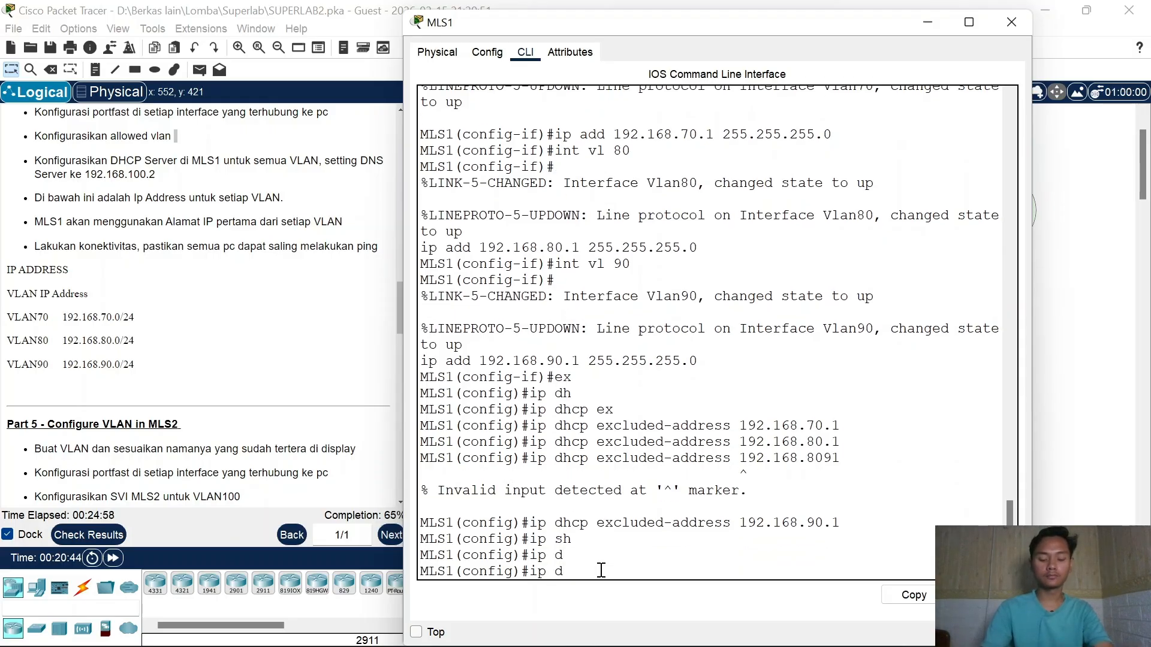
text(h)
key(Tab)
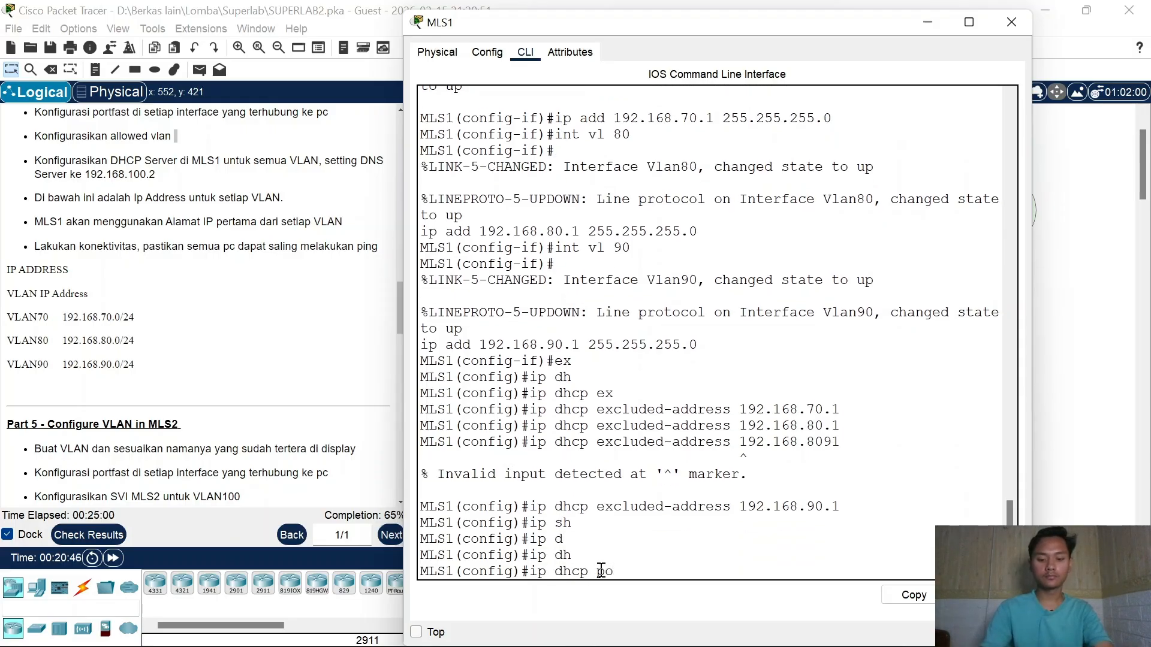
text(po)
key(Tab)
text(V)
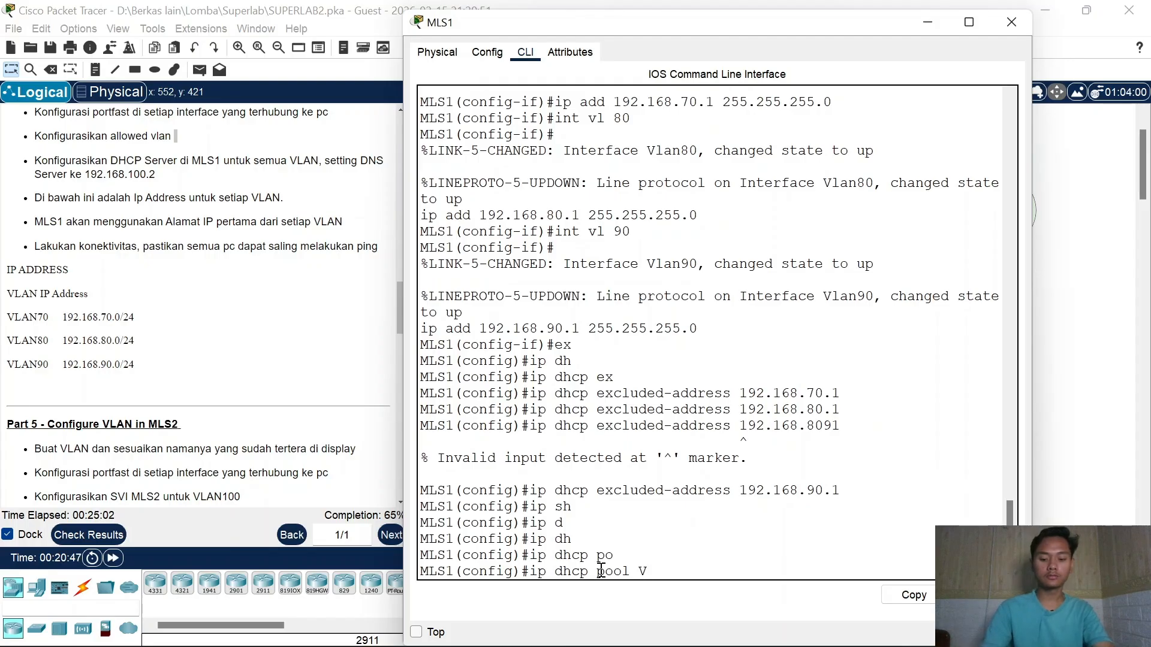
text(LAN70)
Step: Create pool VLAN70 with network 192.168.70.0/24, gateway 192.168.70.1 and DNS 192.168.100.2
key(Return)
text(net 192.16)
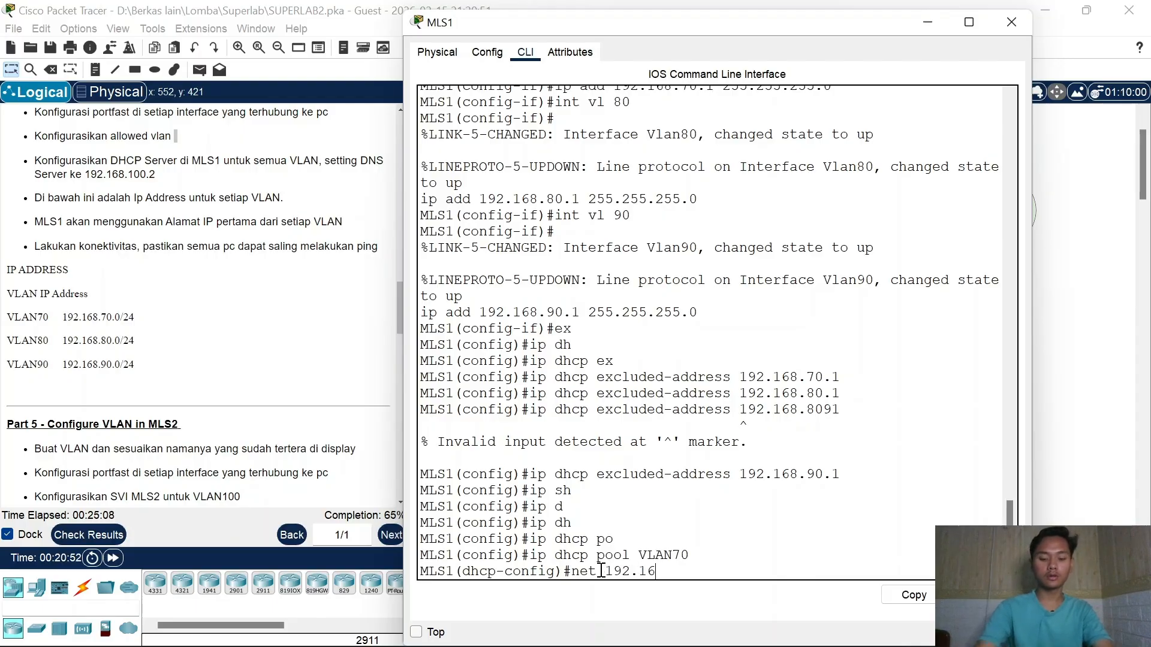
text(8.70.0)
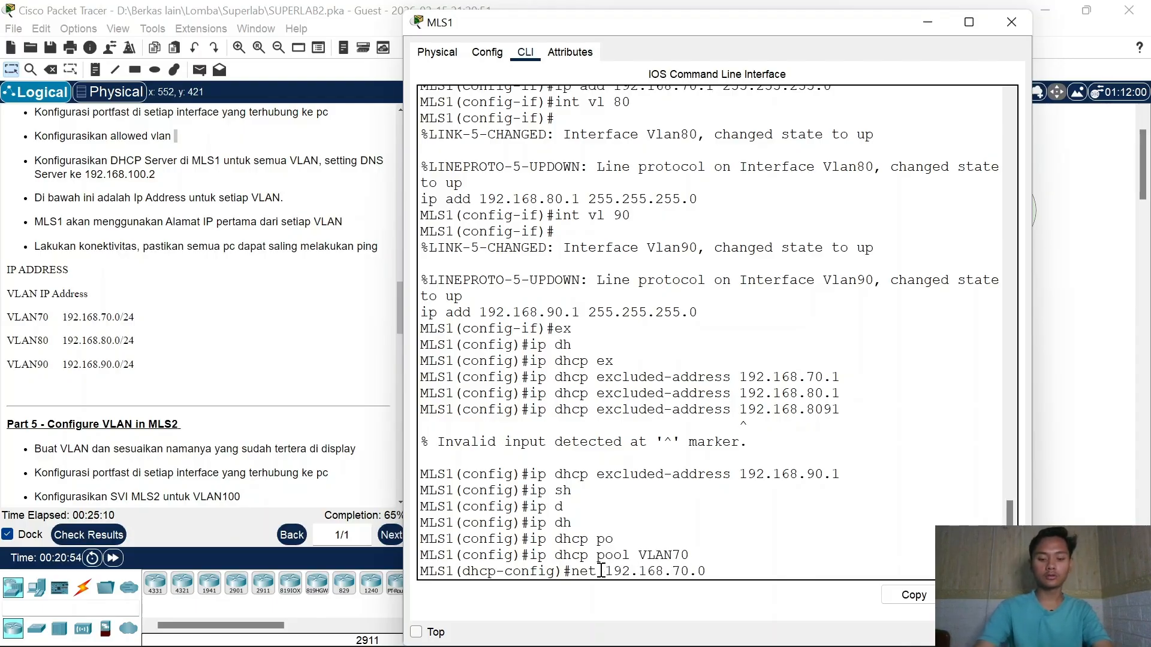
text( 255.255.2)
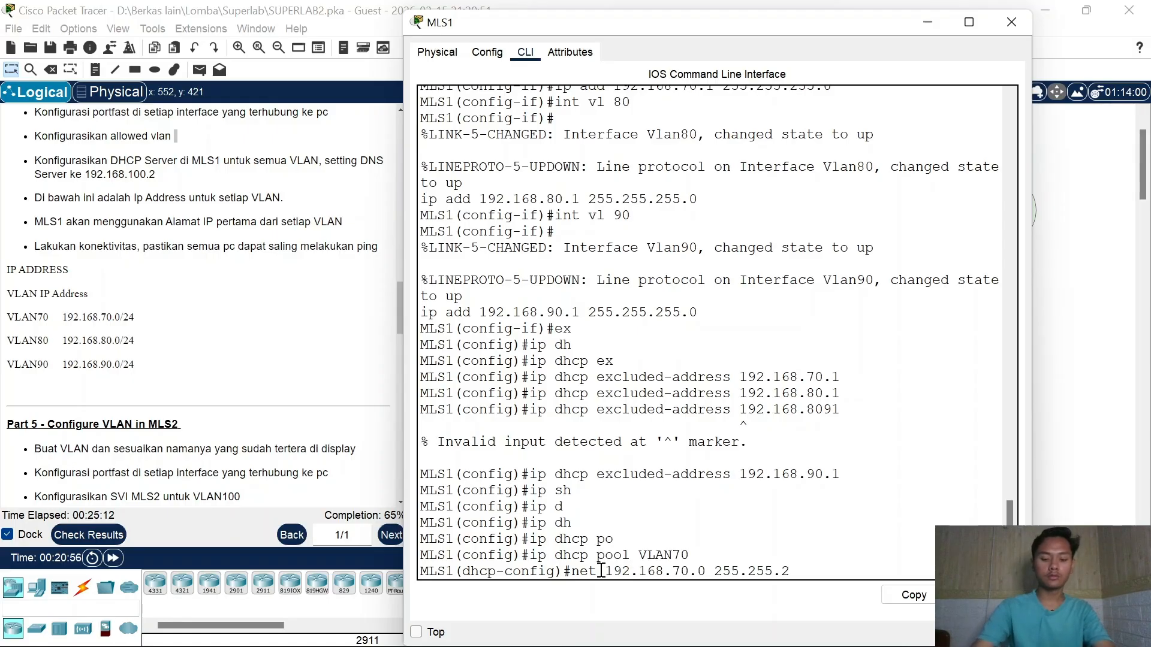
text(55.0)
key(Return)
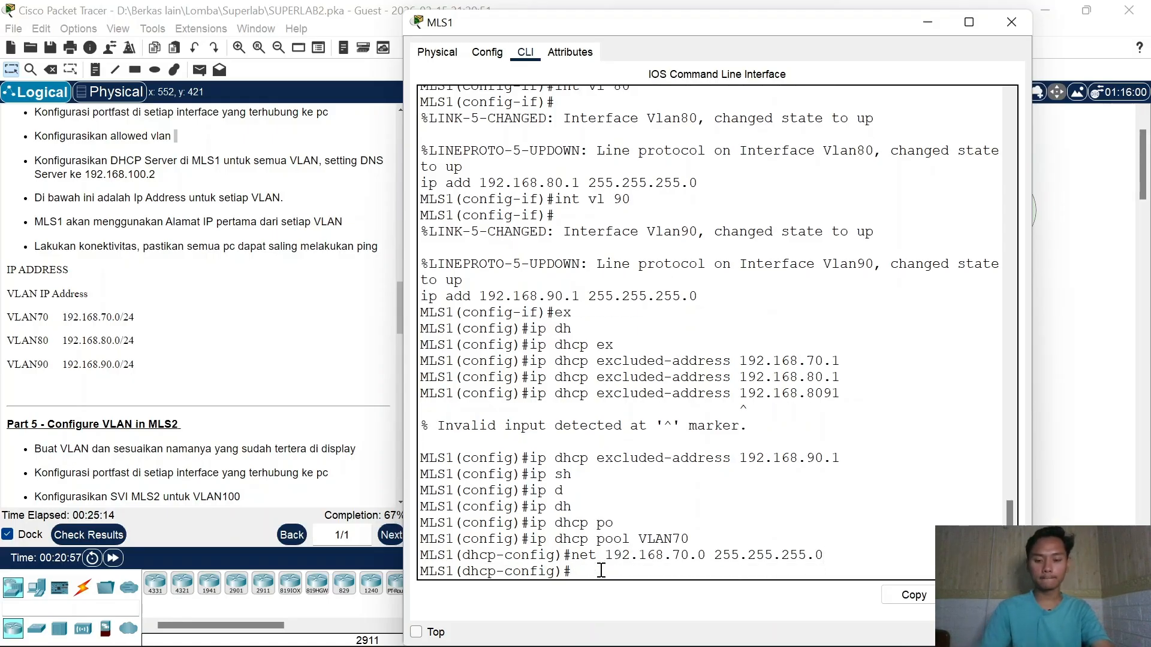
text(def 192.1)
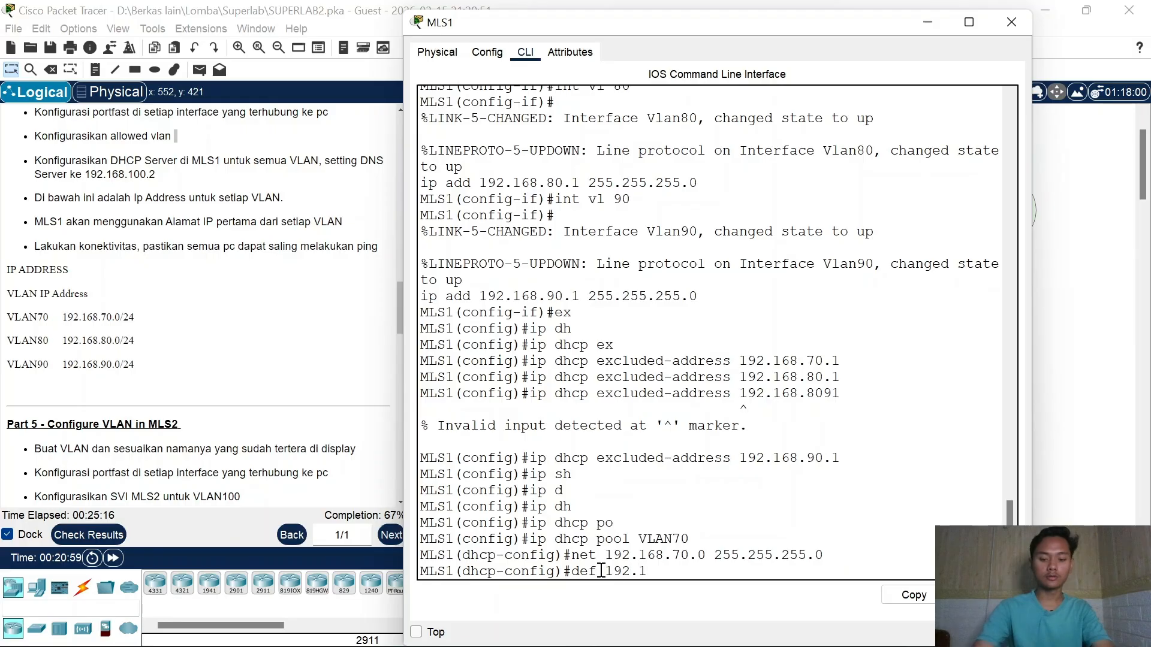
text(68.70.1)
key(Return)
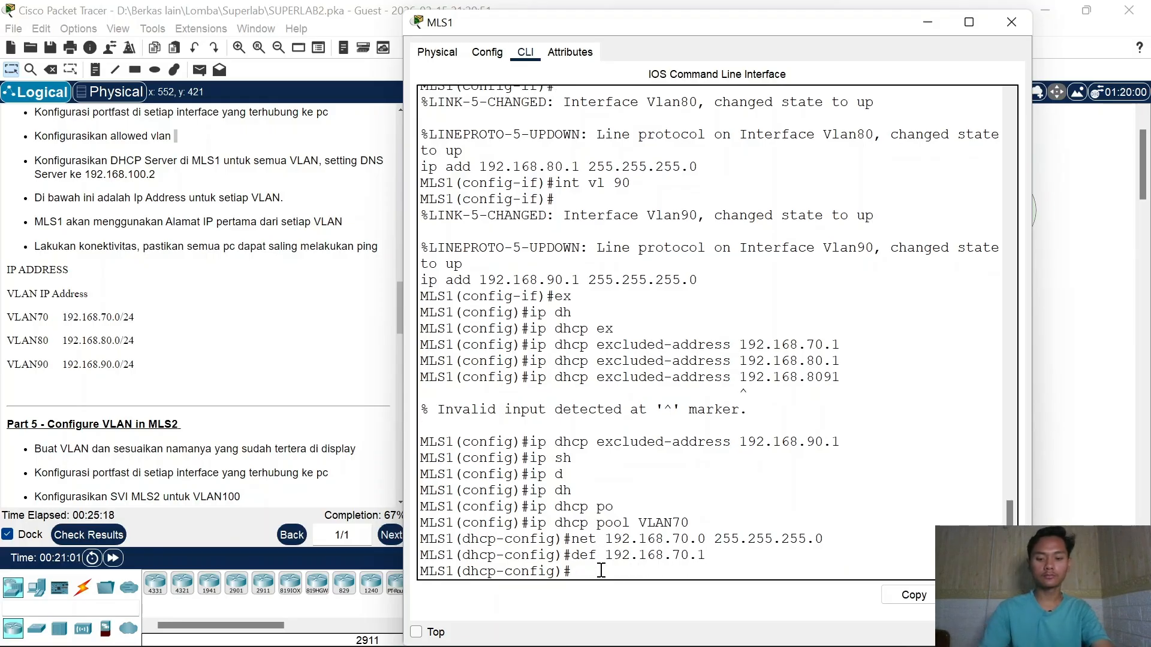
text(dns 192.168.100.2)
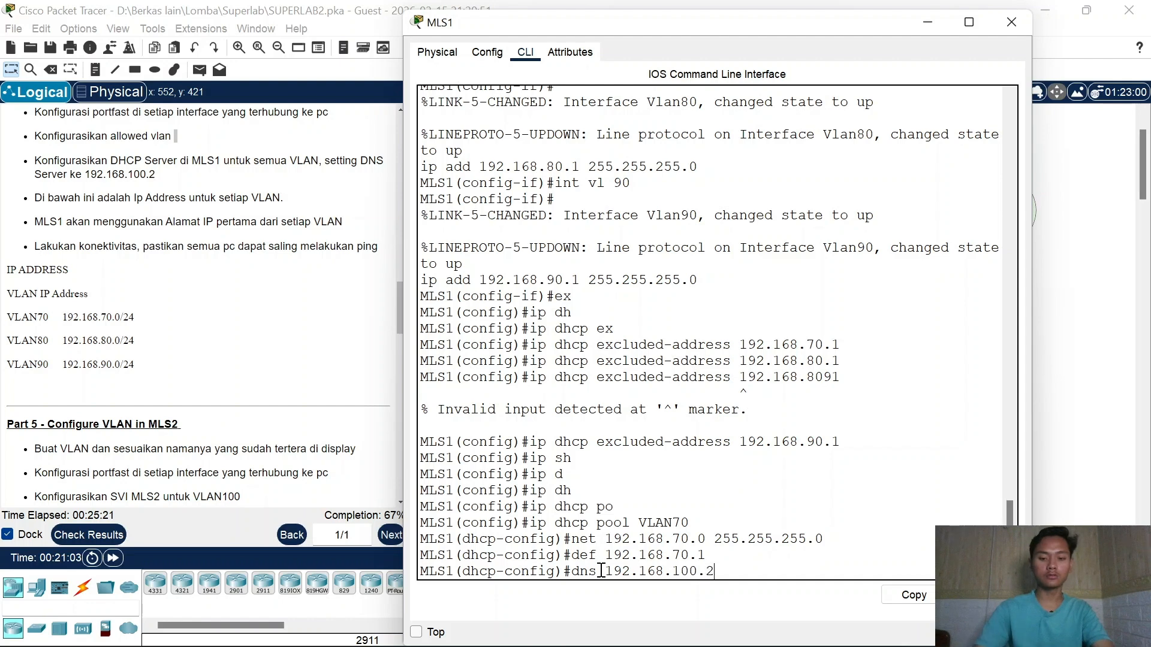
key(Return)
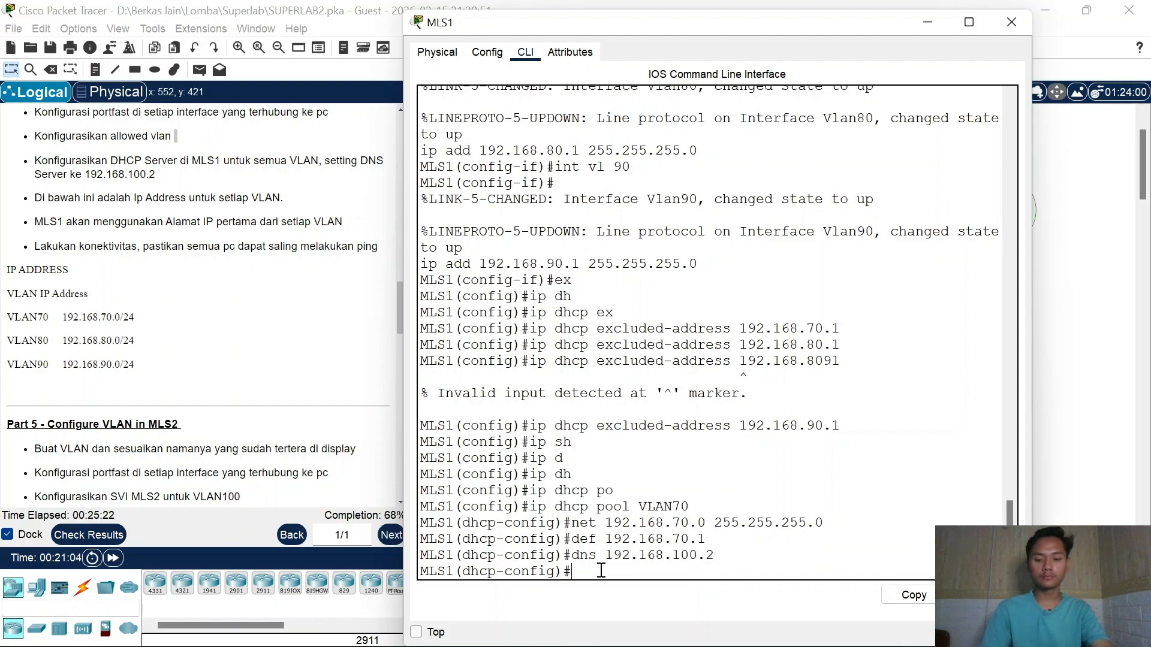
Step: Create pool VLAN80 with network 192.168.80.0/24, gateway 192.168.80.1 and DNS 192.168.100.2
key(Up)
key(Up)
key(Up)
key(Up)
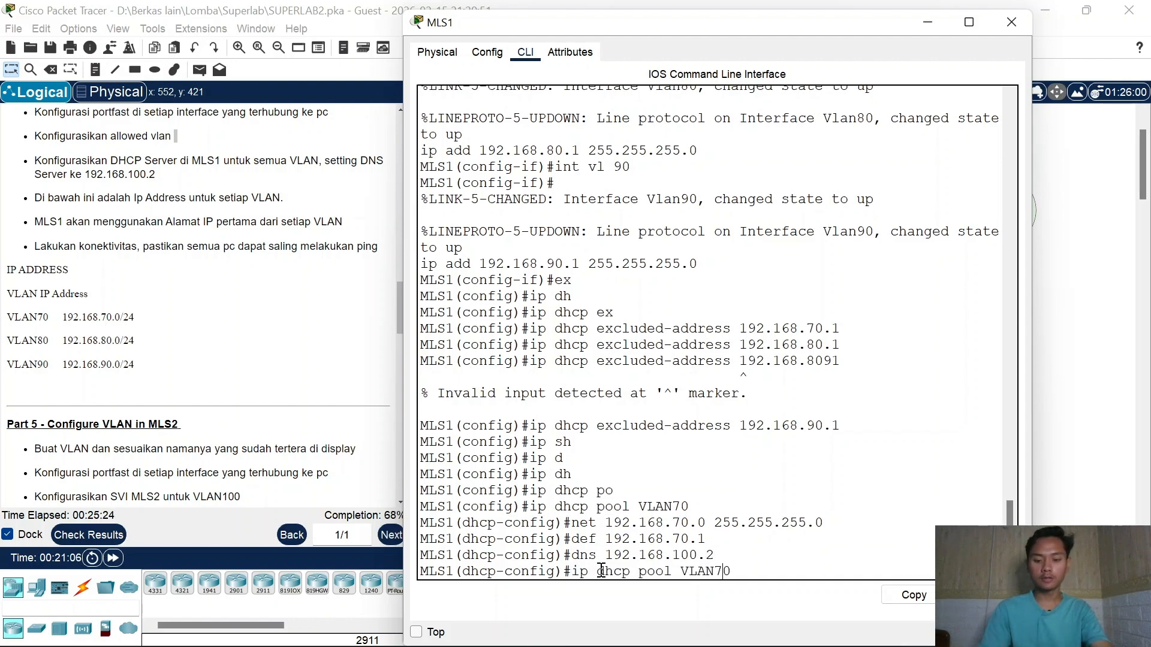
key(BackSpace)
key(BackSpace)
text(80)
key(Return)
key(Up)
key(Up)
key(Up)
key(Up)
key(Up)
key(Up)
key(Up)
key(Up)
key(Up)
key(Up)
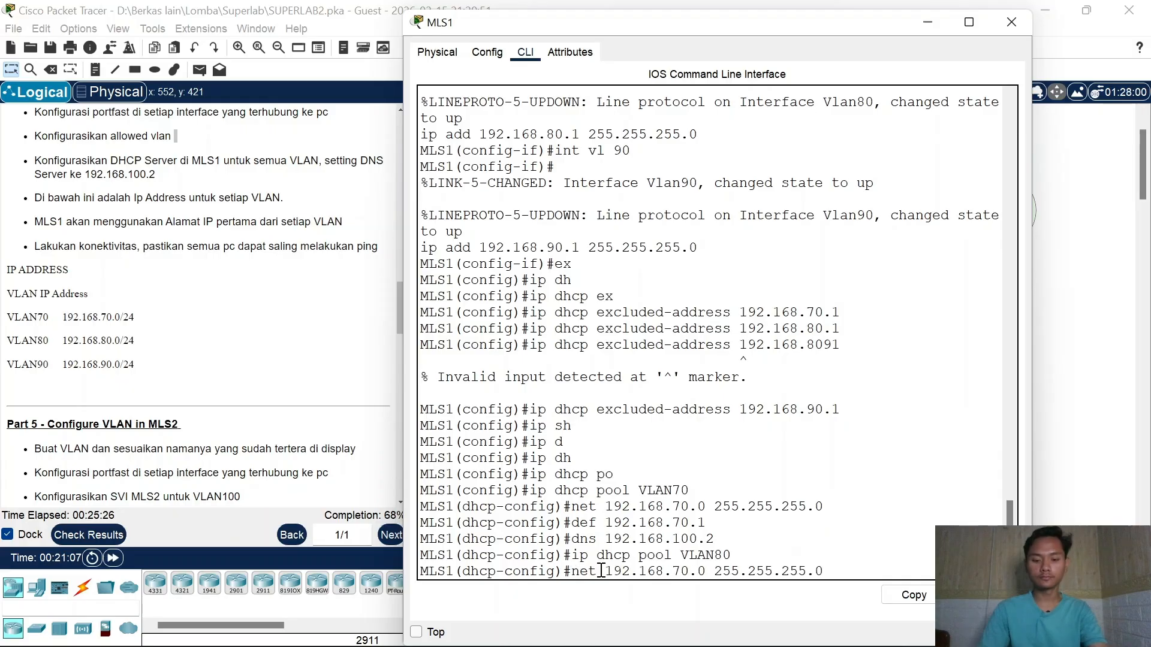
key(Down)
key(Down)
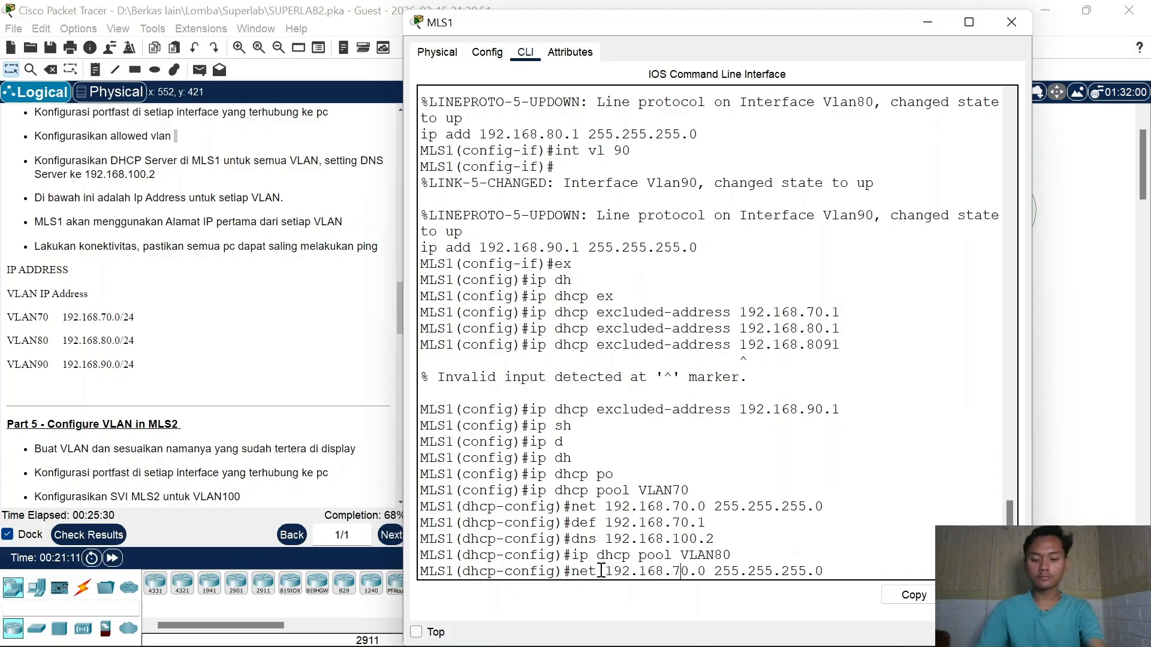
key(BackSpace)
text(8)
key(Return)
key(Up)
key(Up)
key(Up)
key(Up)
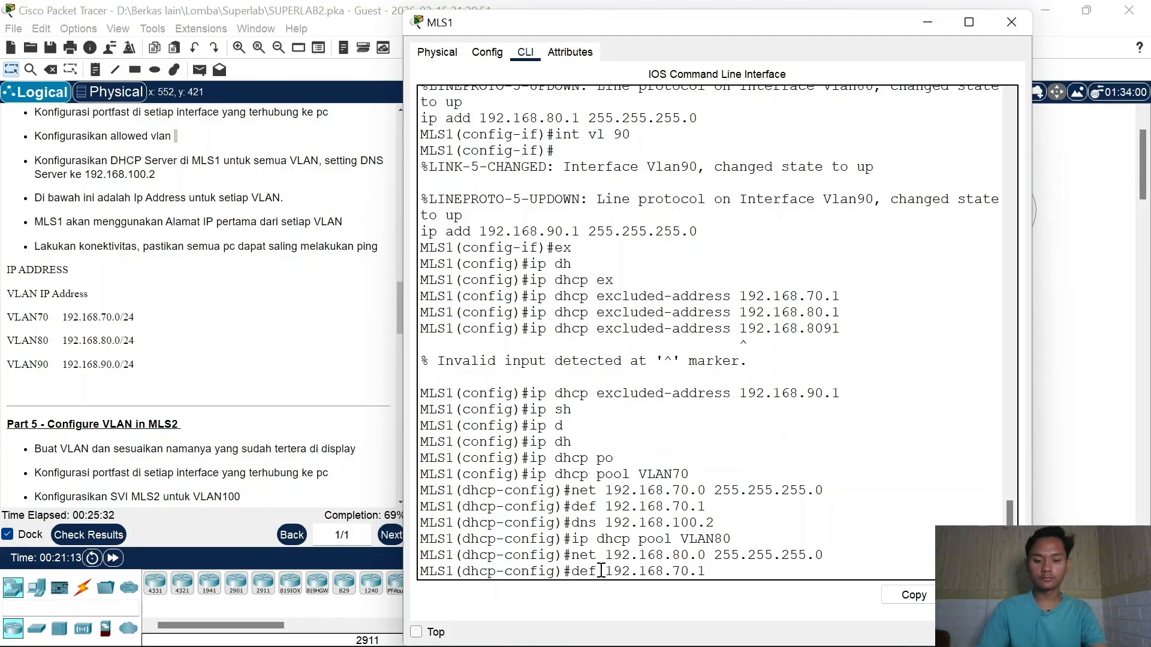
key(Up)
key(Down)
key(BackSpace)
key(BackSpace)
text(80)
key(Return)
Step: Create pool VLAN90 with network 192.168.90.0/24, gateway 192.168.90.1 and DNS 192.168.100.2, then exit
key(Up)
key(Up)
key(Up)
key(Up)
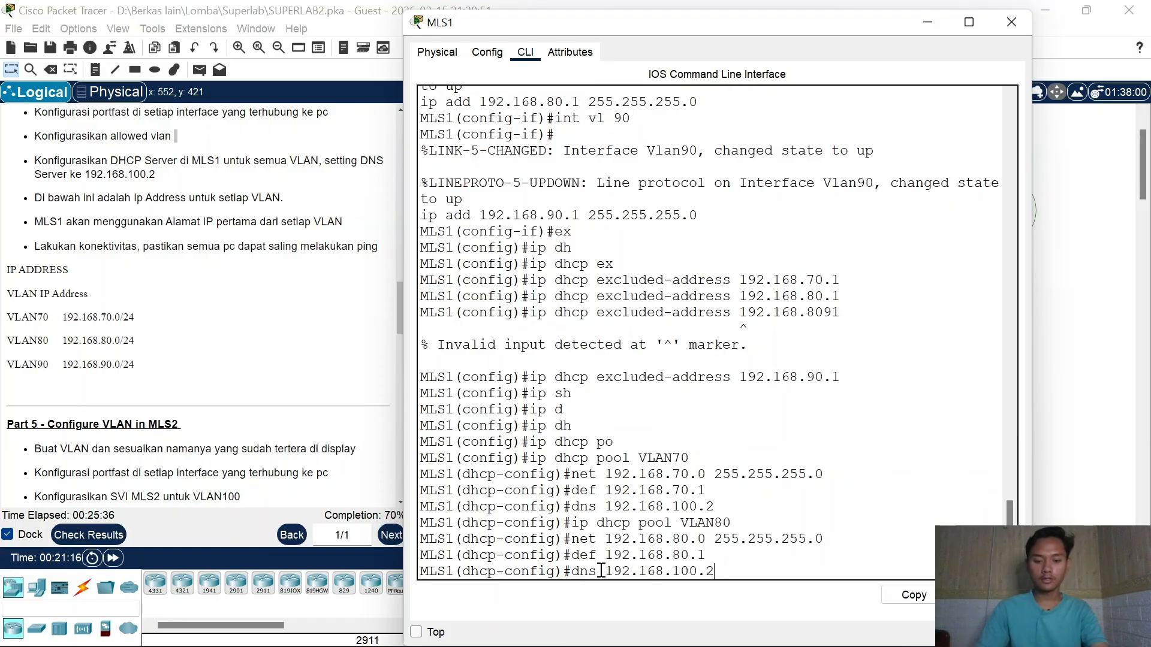
key(Return)
key(Up)
key(Up)
key(Up)
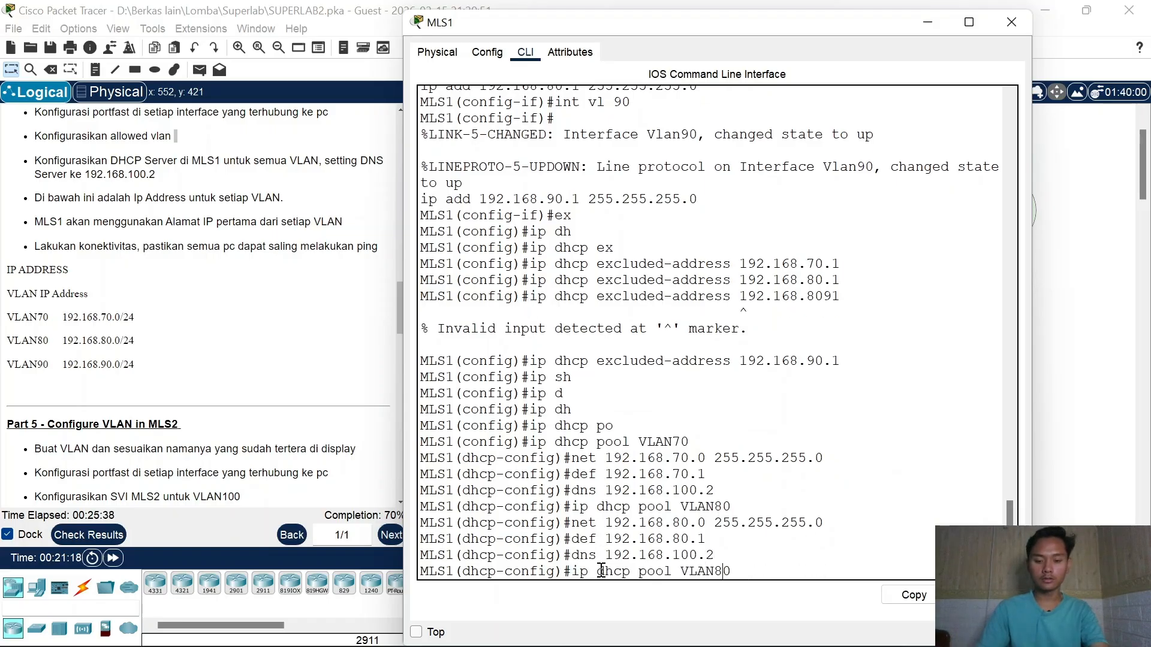
key(BackSpace)
key(BackSpace)
text(90)
key(Return)
key(Up)
key(Up)
key(Up)
key(Up)
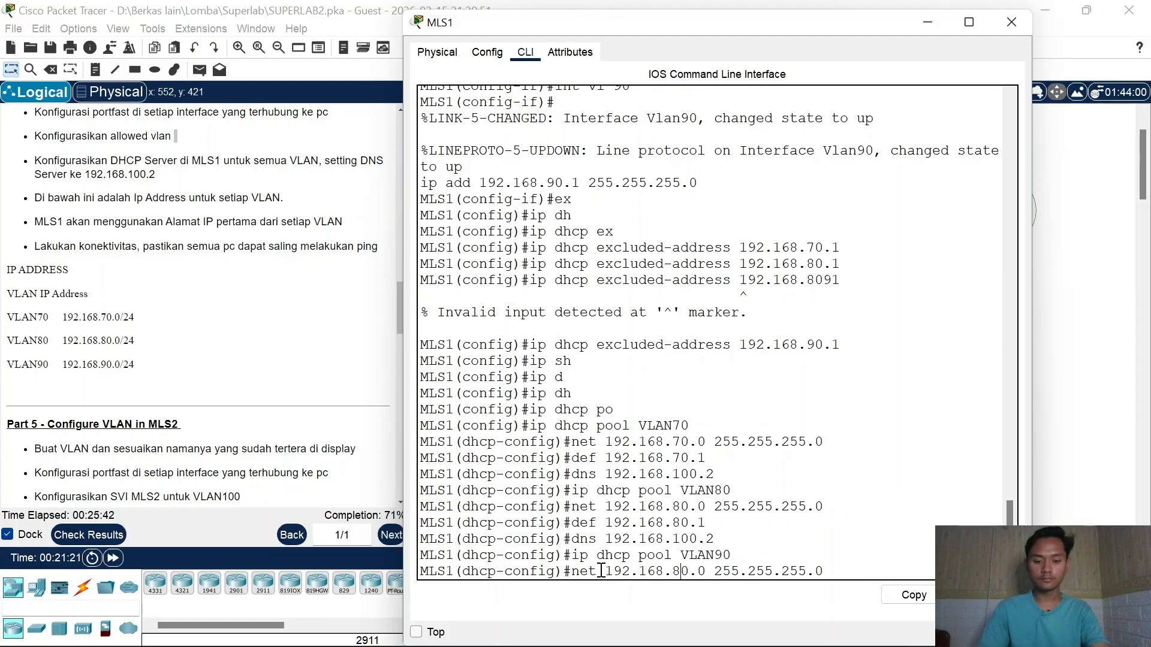
key(BackSpace)
text(9)
key(Return)
key(Up)
key(Up)
key(Up)
key(Up)
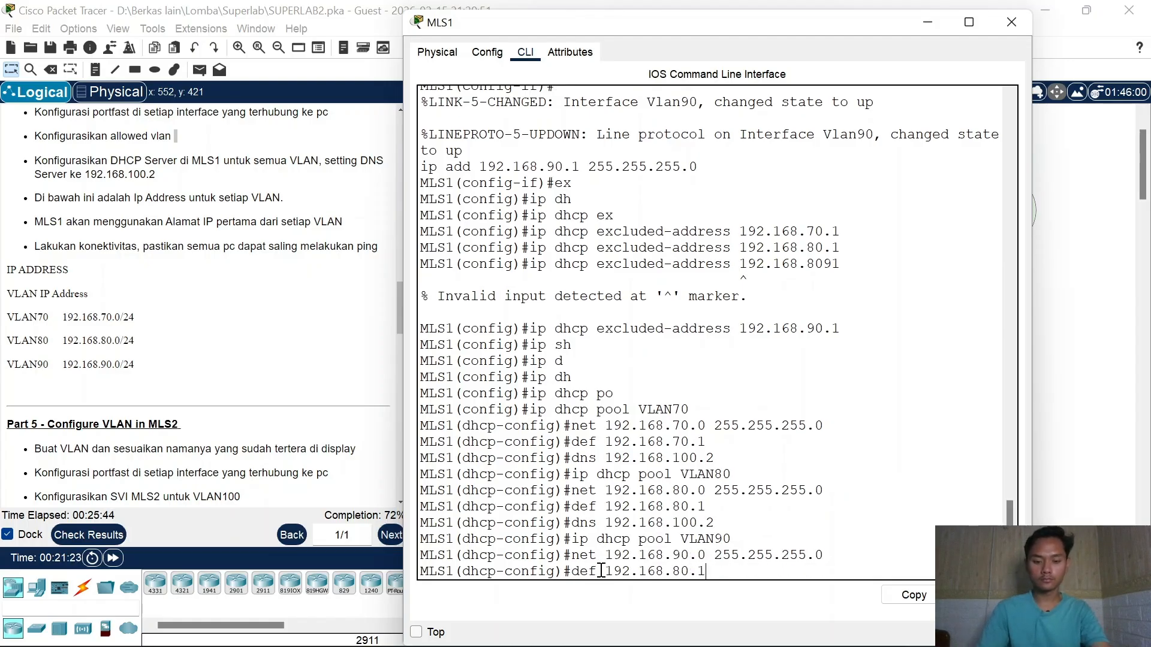
key(BackSpace)
text(9)
key(Return)
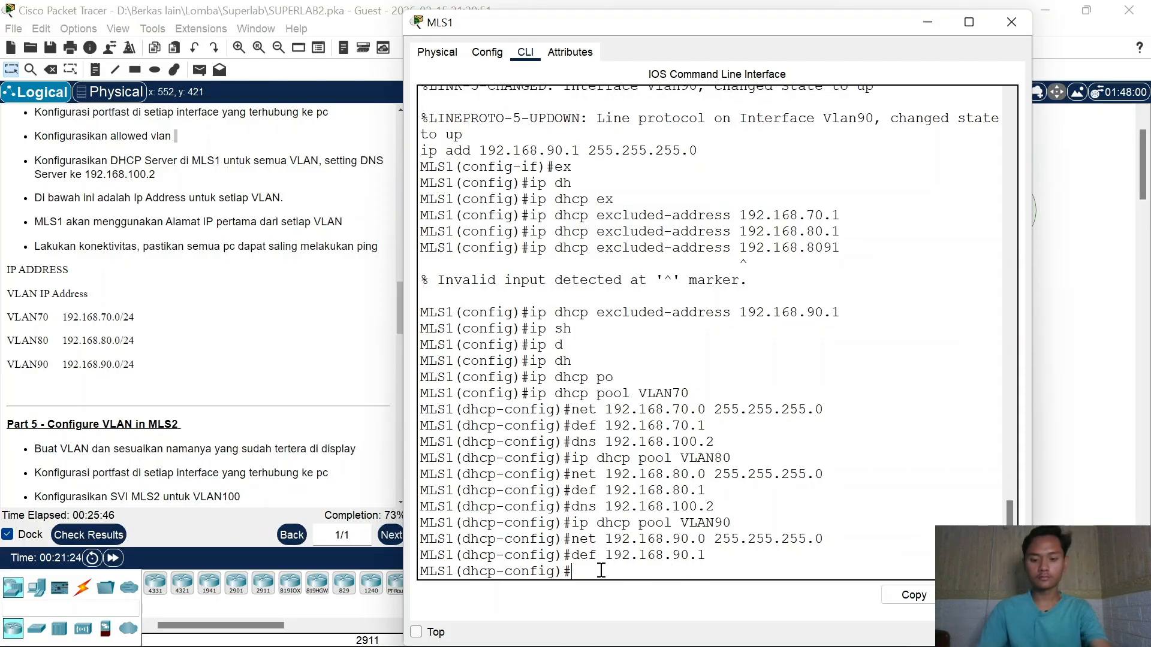
key(Up)
key(Up)
key(Up)
key(Up)
key(Return)
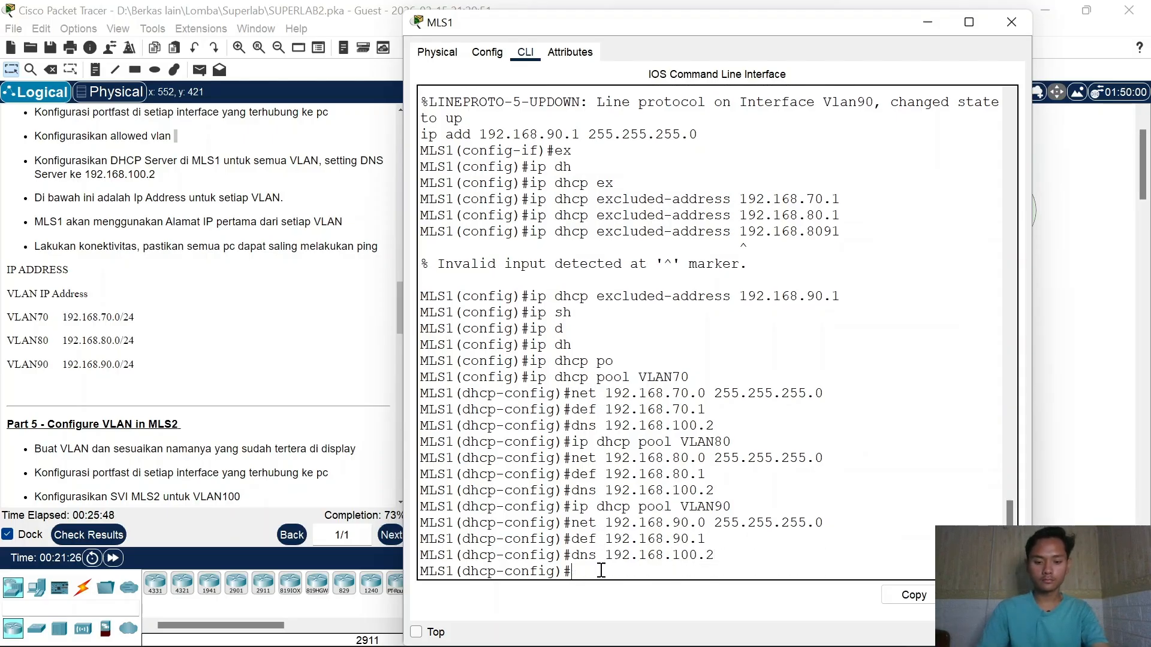
text(ex)
key(Return)
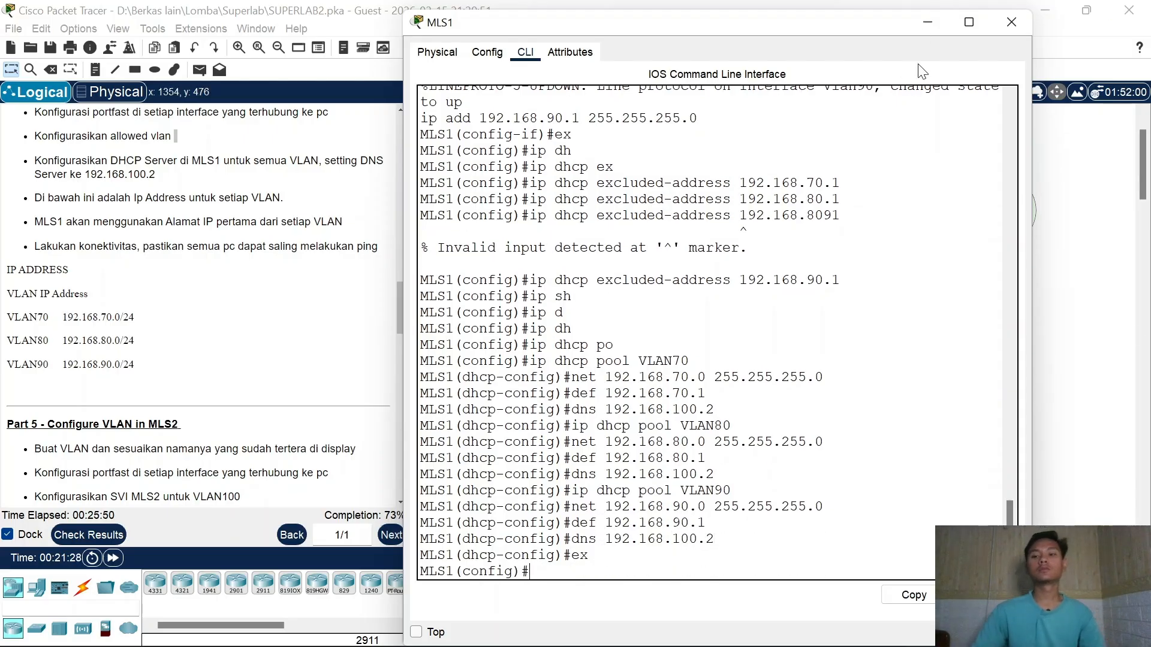
Step: Enter 'ip routing' in MLS1's global configuration to enable routing
click(897, 287)
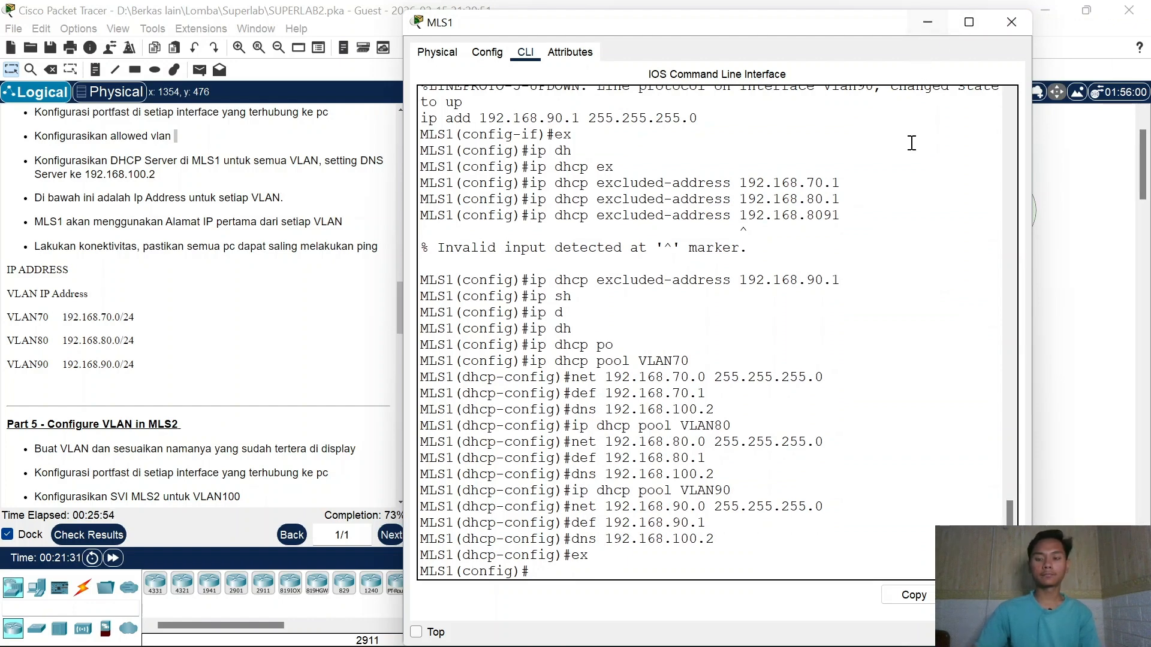
text(ip ro)
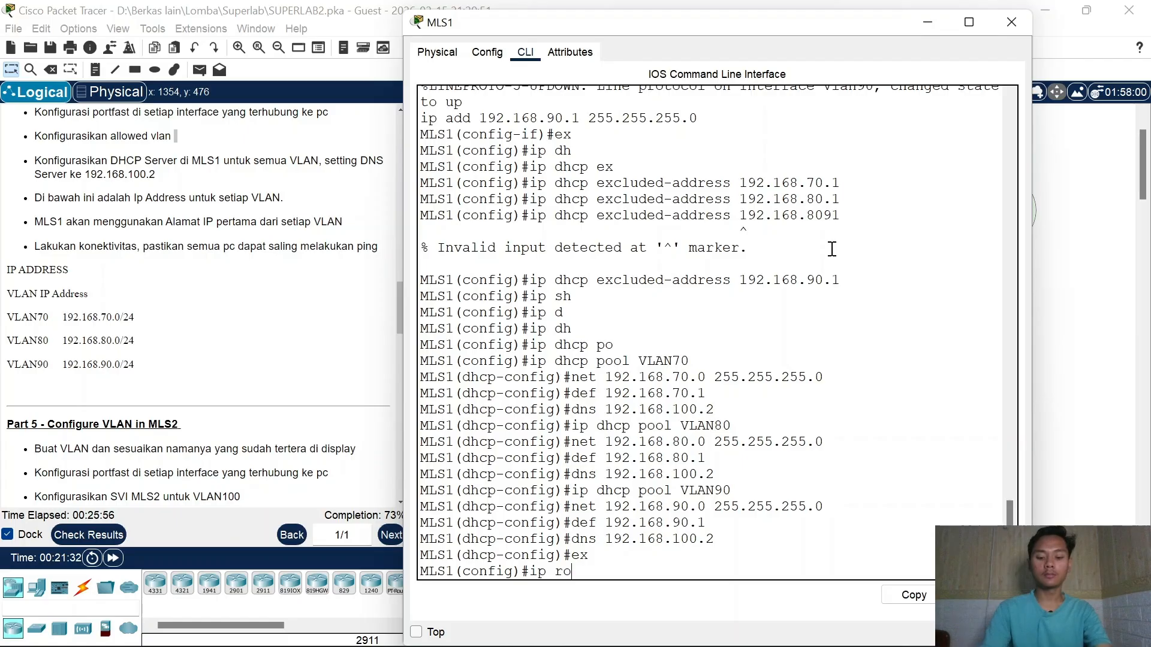
text(uting)
key(Return)
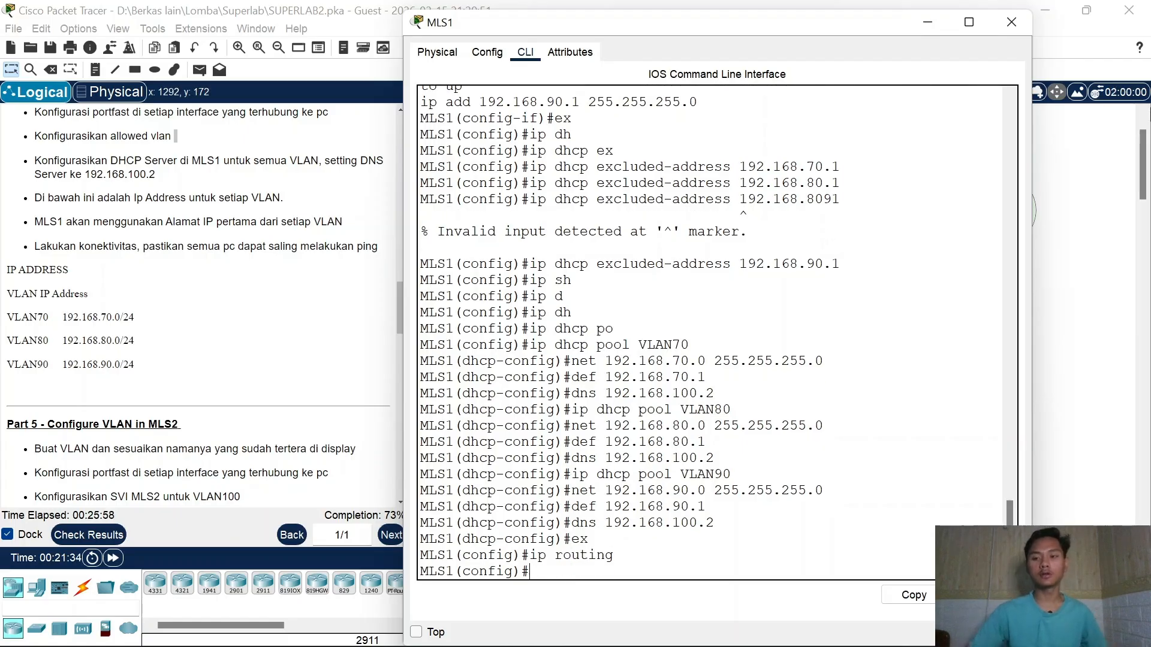
Step: Set PC16 and PC17 to obtain their IP addresses via DHCP
click(1010, 23)
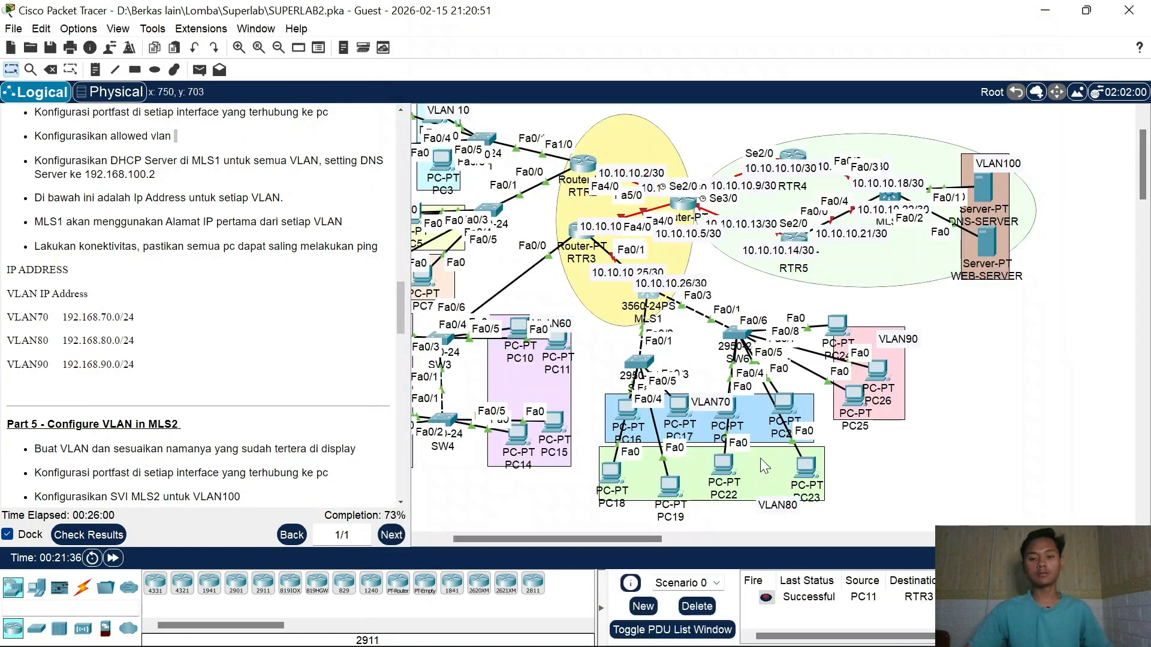
click(622, 413)
click(537, 52)
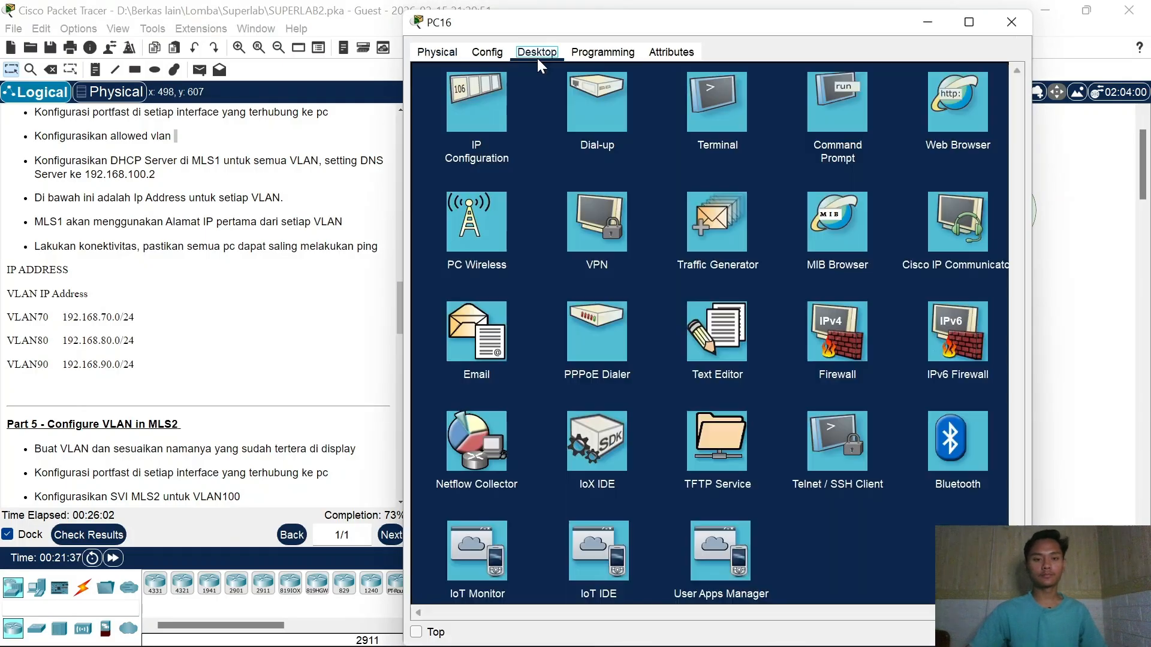
click(470, 160)
click(451, 133)
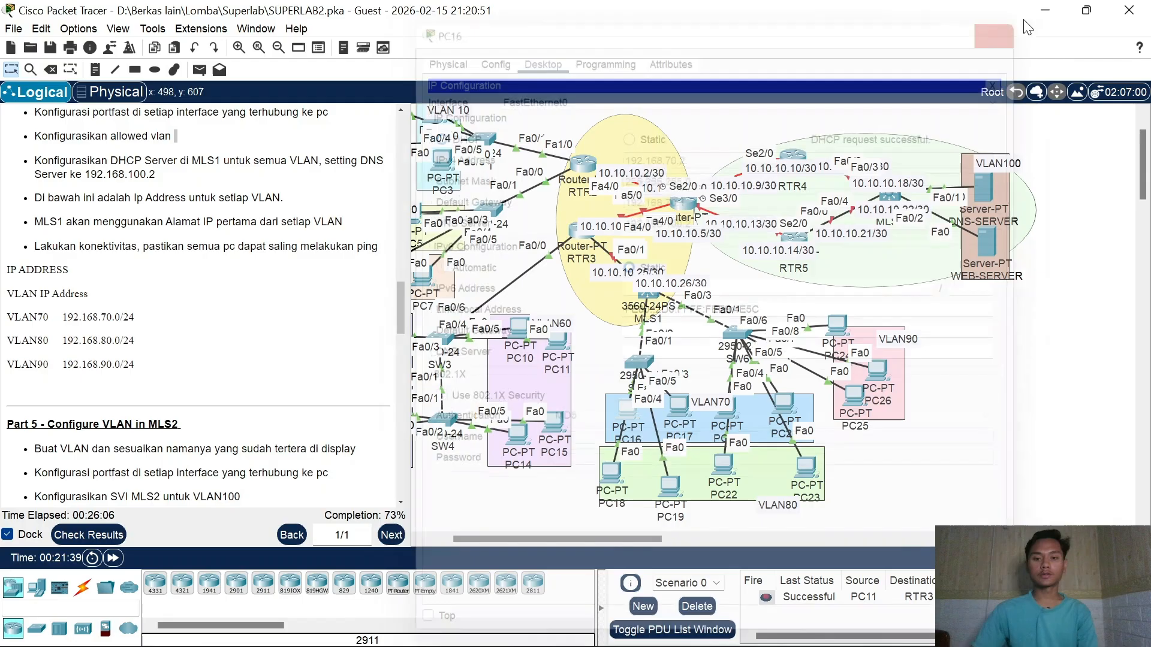
click(1023, 18)
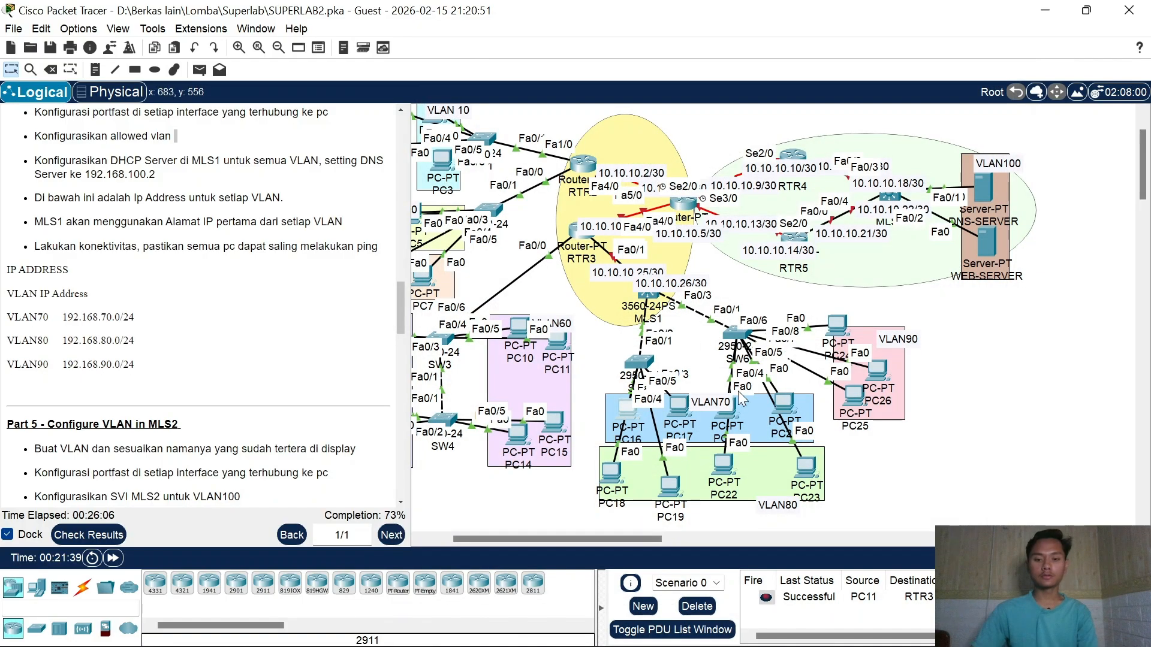
click(679, 417)
click(537, 53)
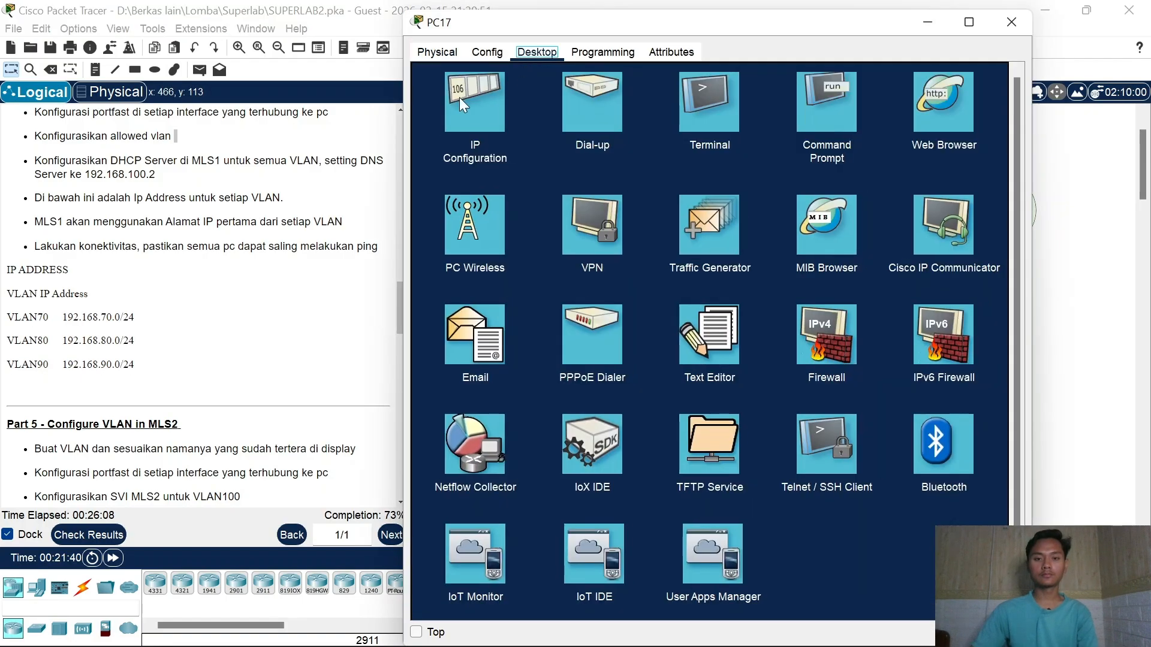
click(461, 117)
click(450, 133)
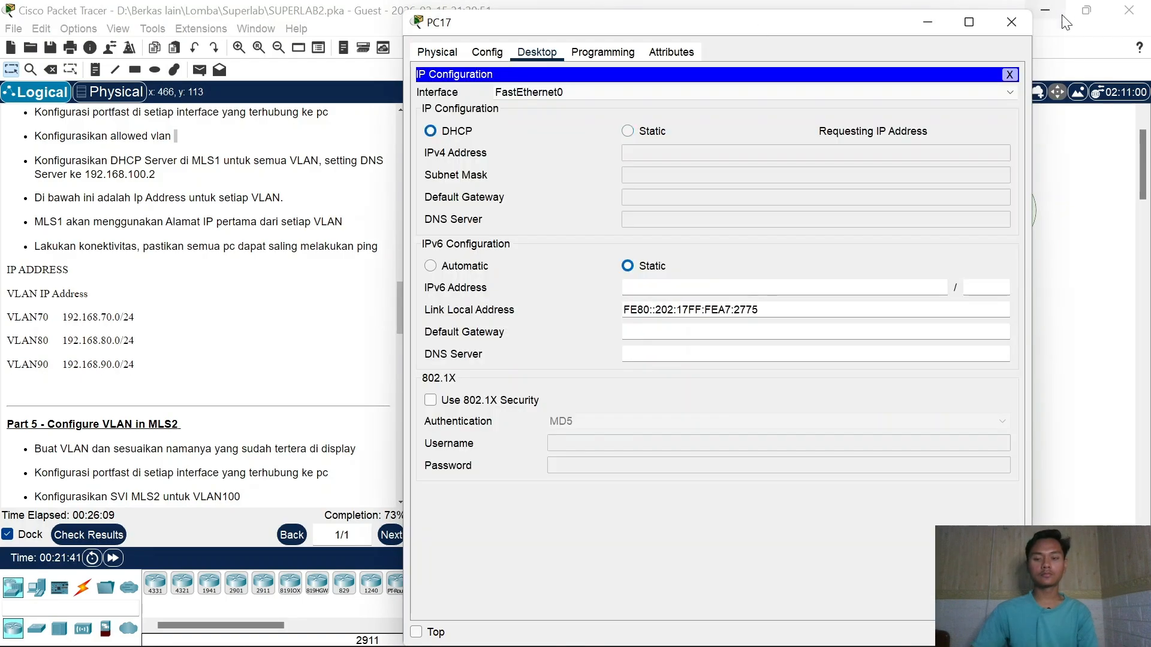
click(1002, 24)
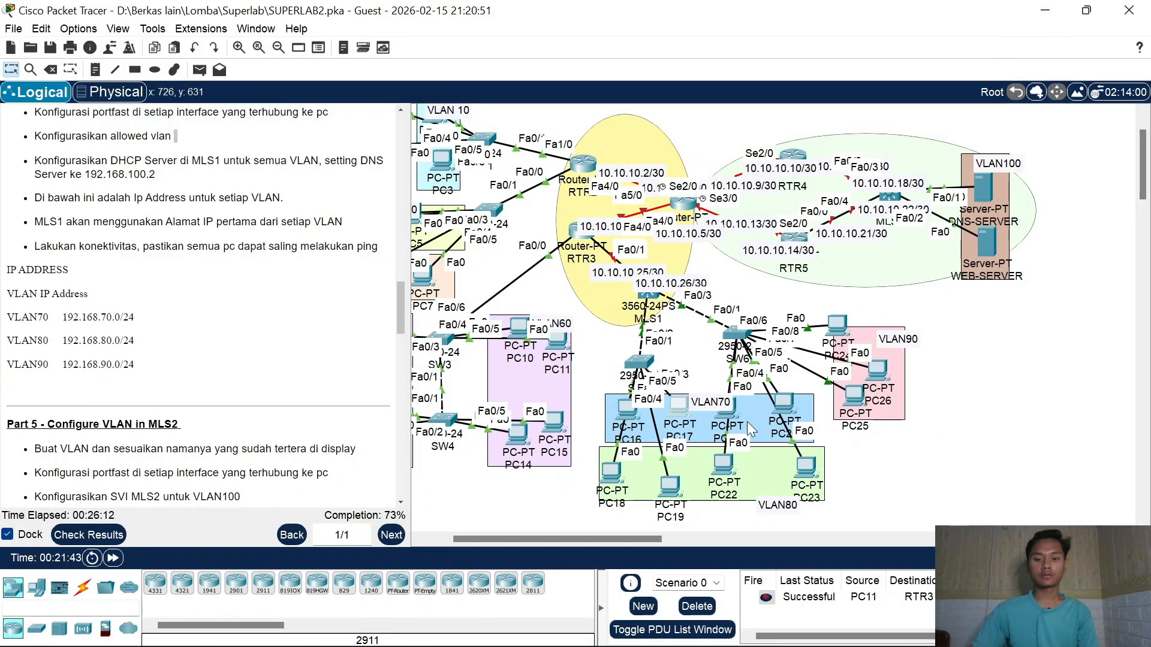
Step: Set PC21 and PC20 to obtain their IP addresses via DHCP
click(728, 414)
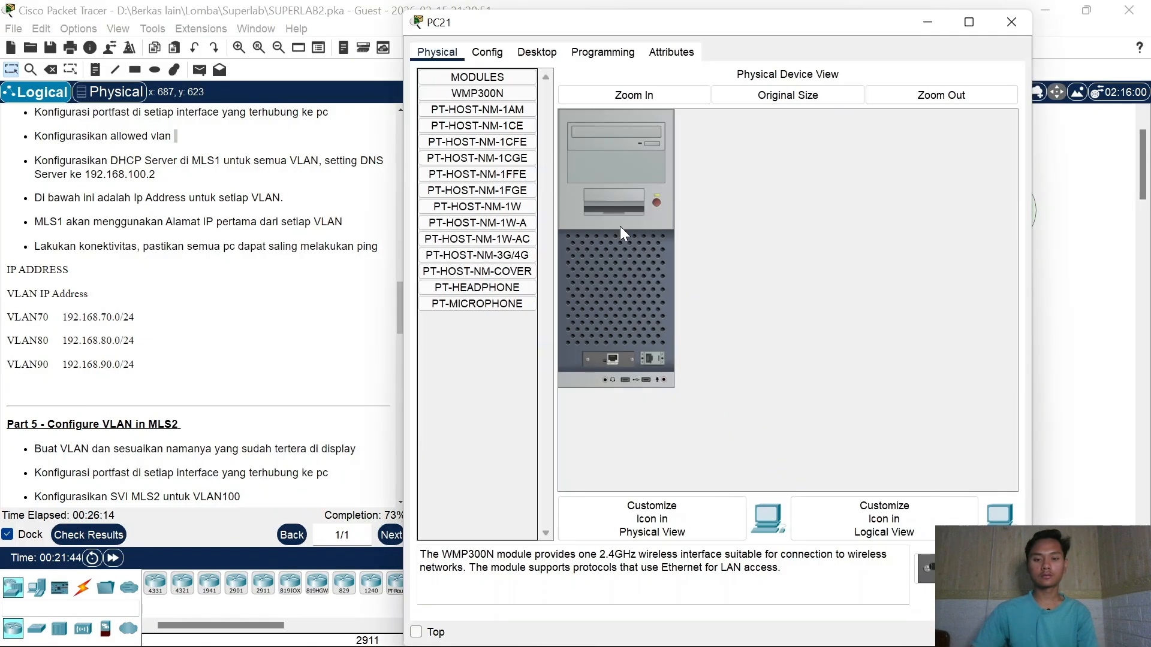
click(537, 52)
click(472, 116)
click(430, 131)
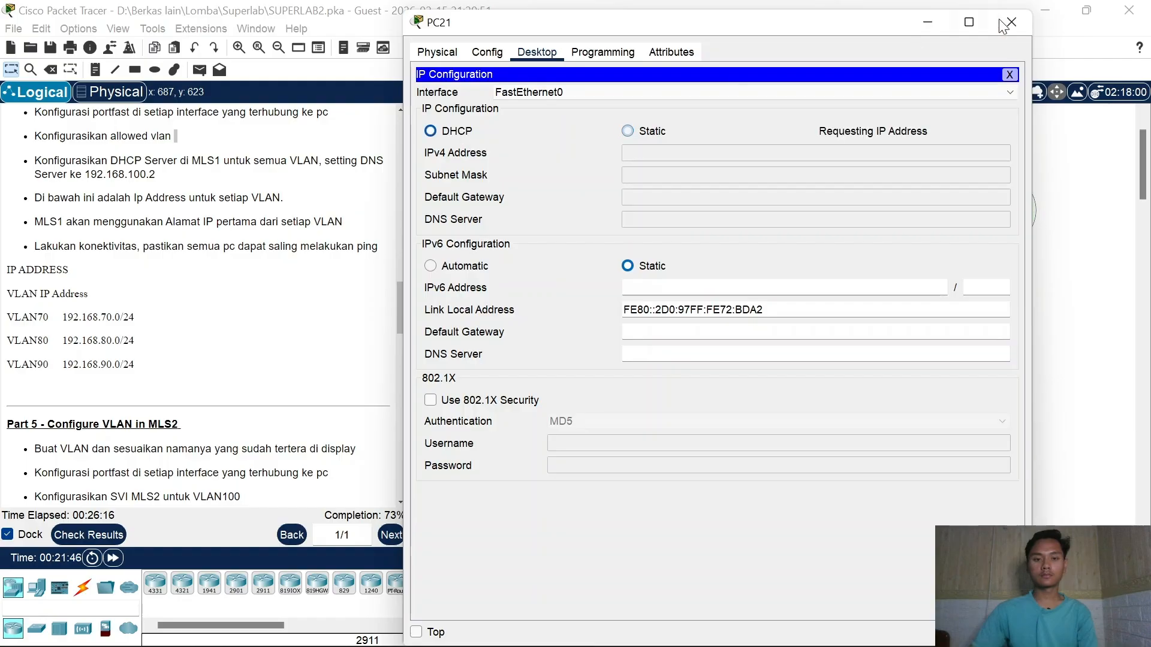
click(1013, 24)
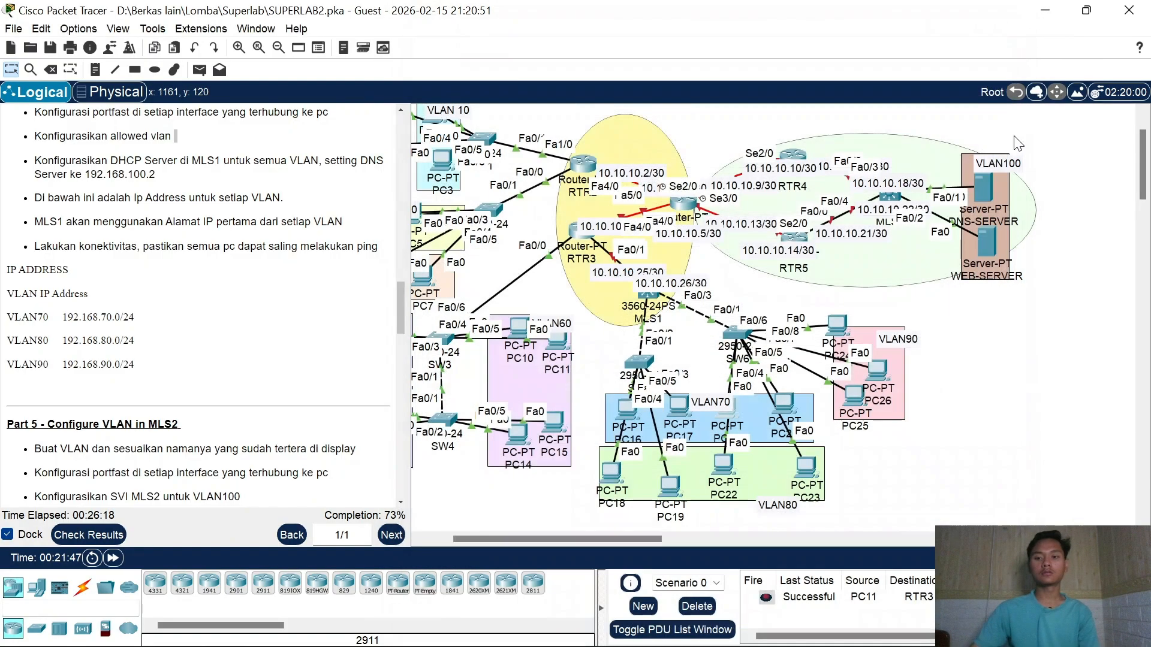
click(805, 412)
click(537, 51)
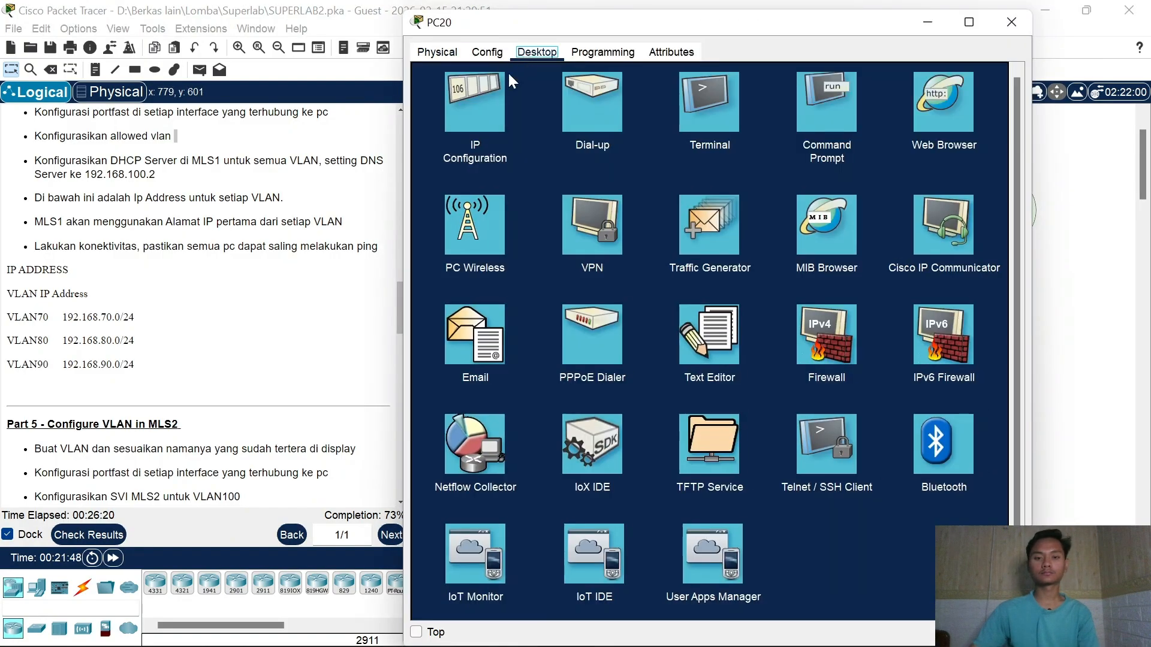
click(472, 114)
click(462, 130)
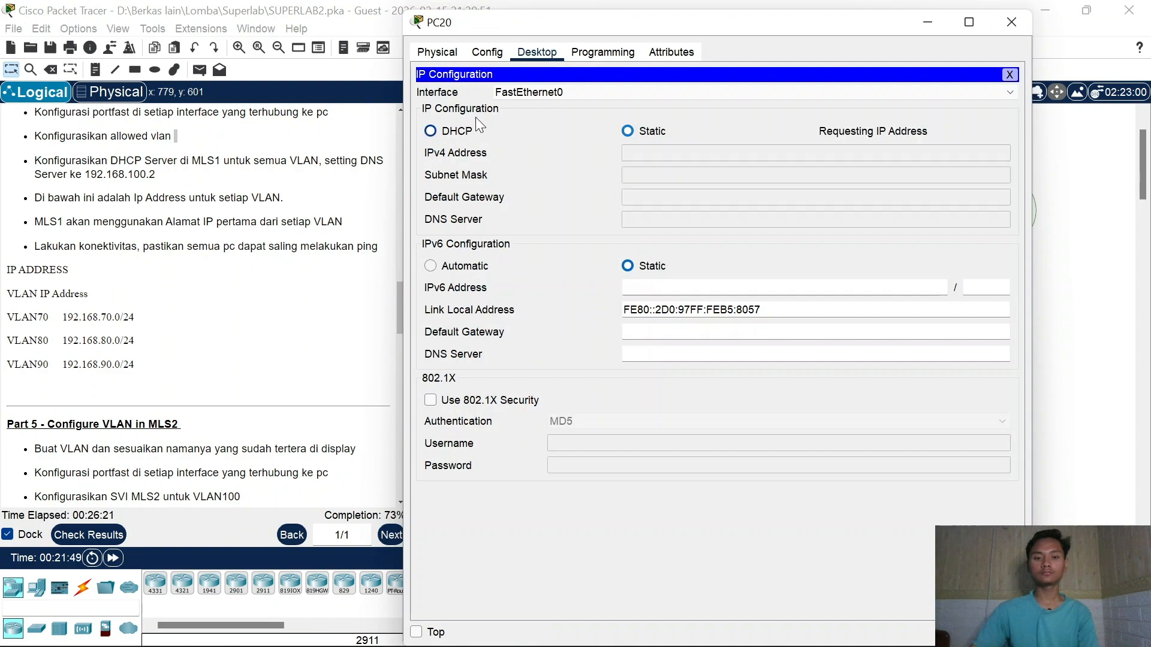
click(1001, 21)
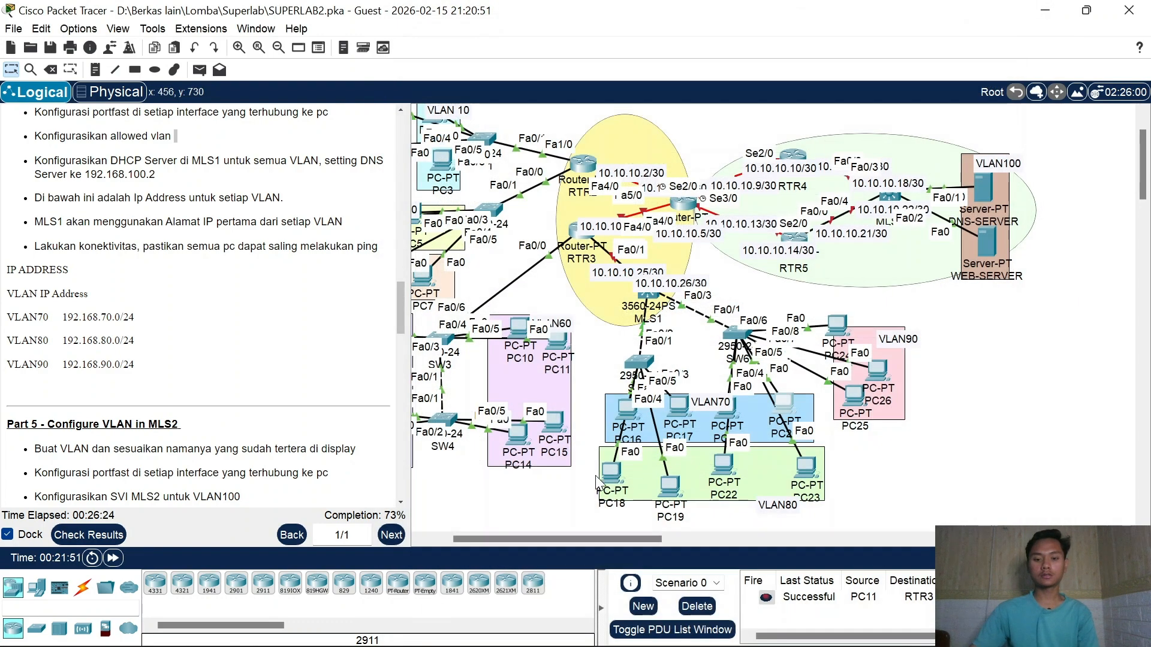
Step: Set PC18 and PC19 to obtain their IP addresses via DHCP
click(610, 473)
click(537, 51)
click(472, 93)
click(462, 131)
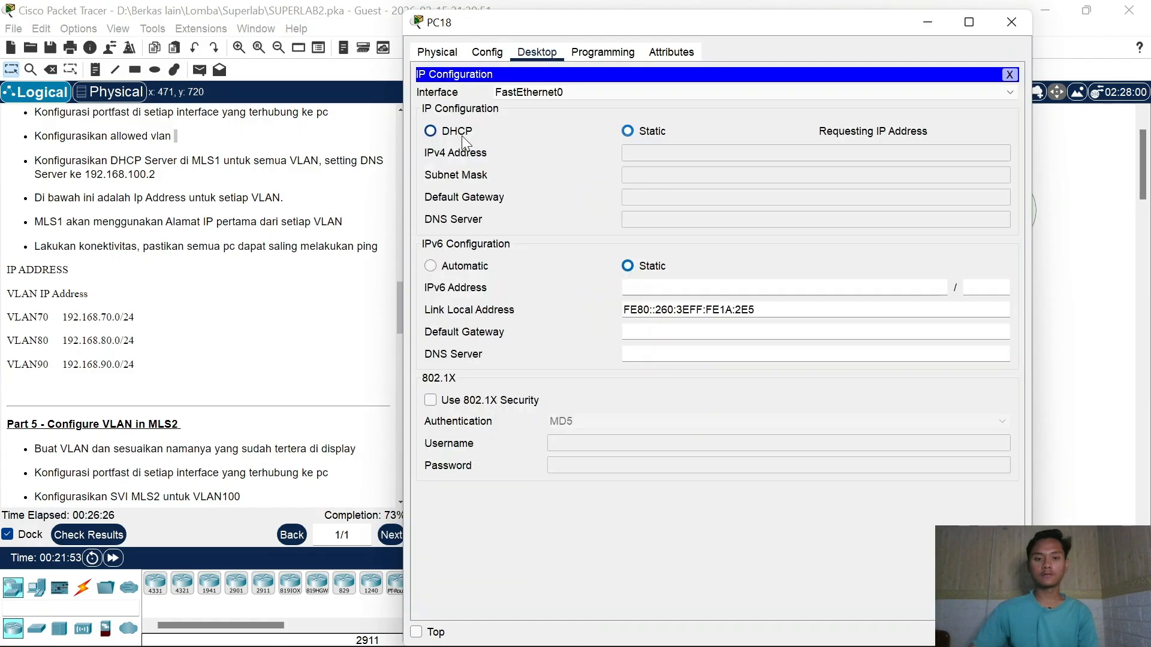
click(999, 18)
click(674, 483)
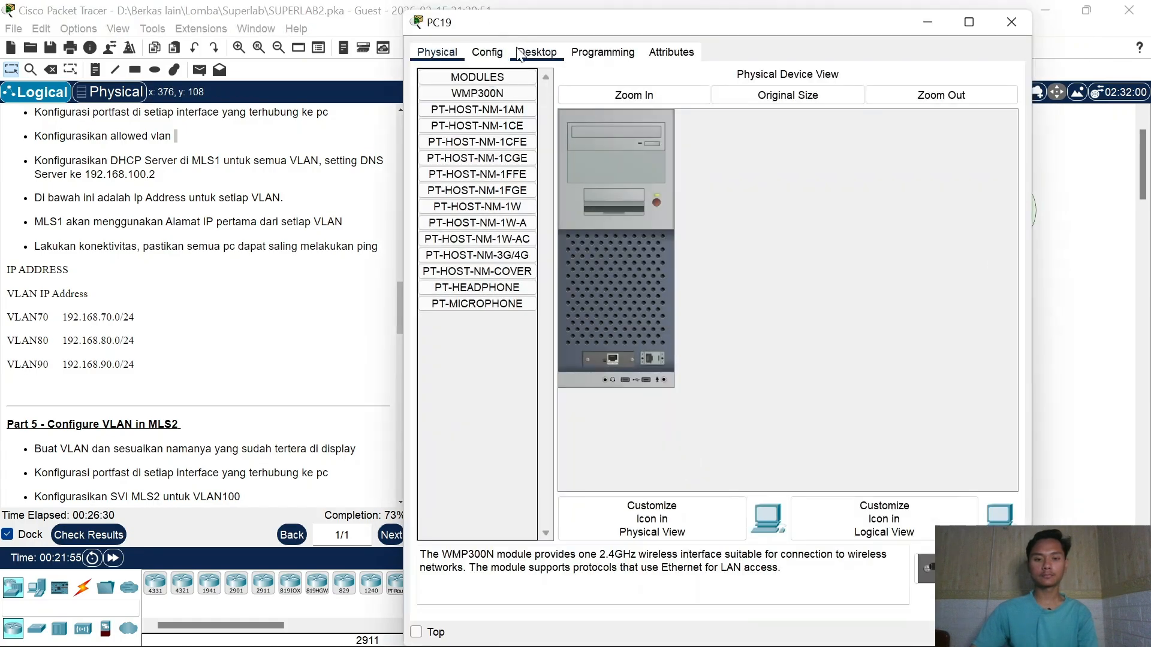
click(537, 51)
click(481, 116)
click(430, 130)
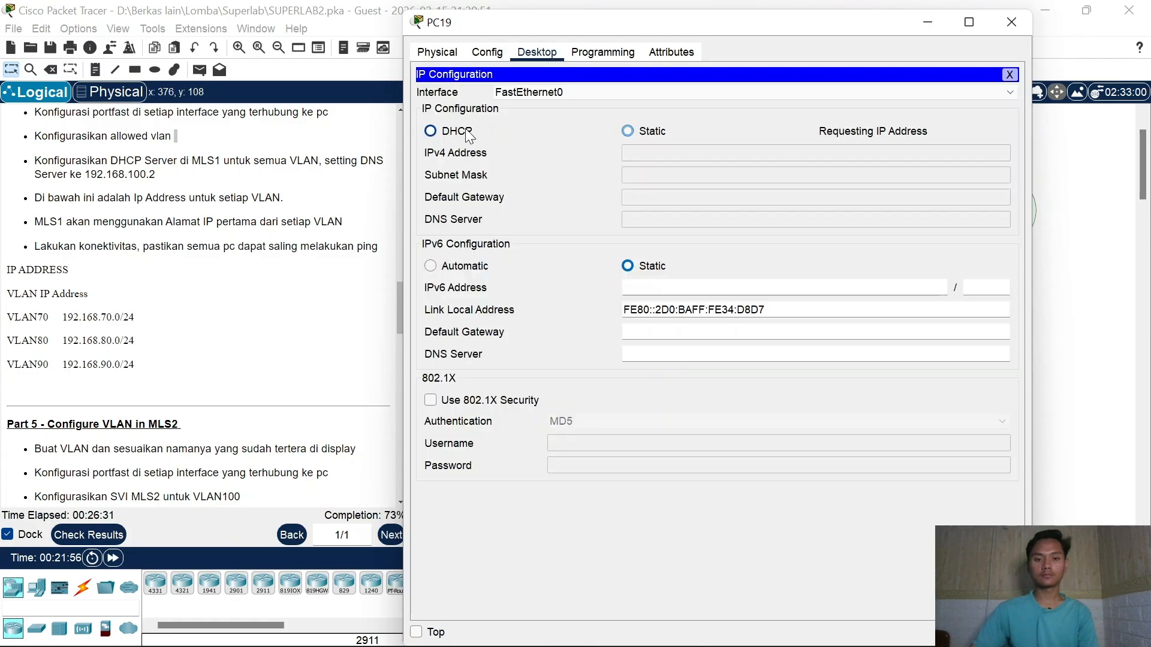
click(1003, 24)
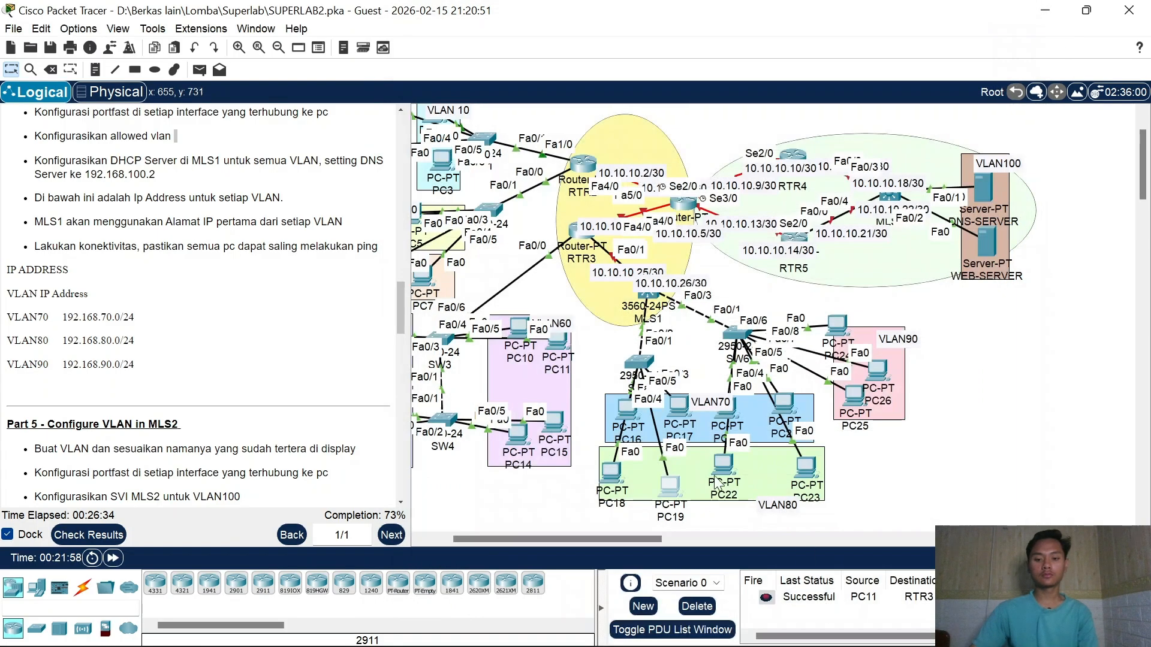
Step: Set PC22 and PC23 to obtain their IP addresses via DHCP
click(721, 470)
click(537, 52)
click(474, 110)
click(456, 133)
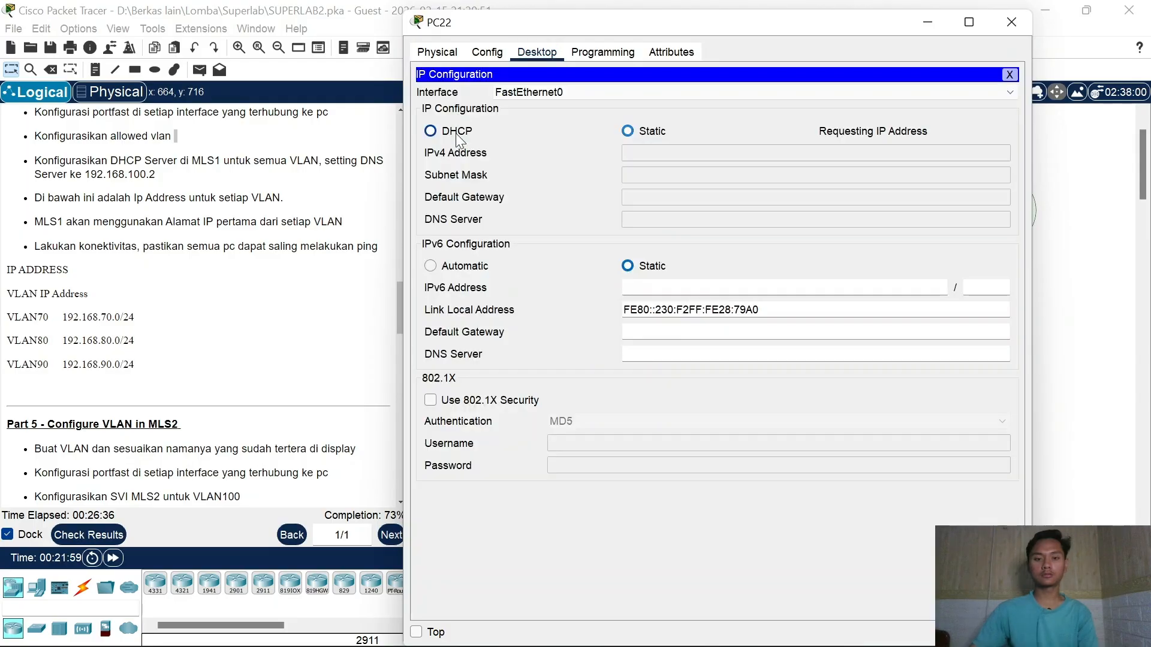
click(1007, 23)
click(804, 461)
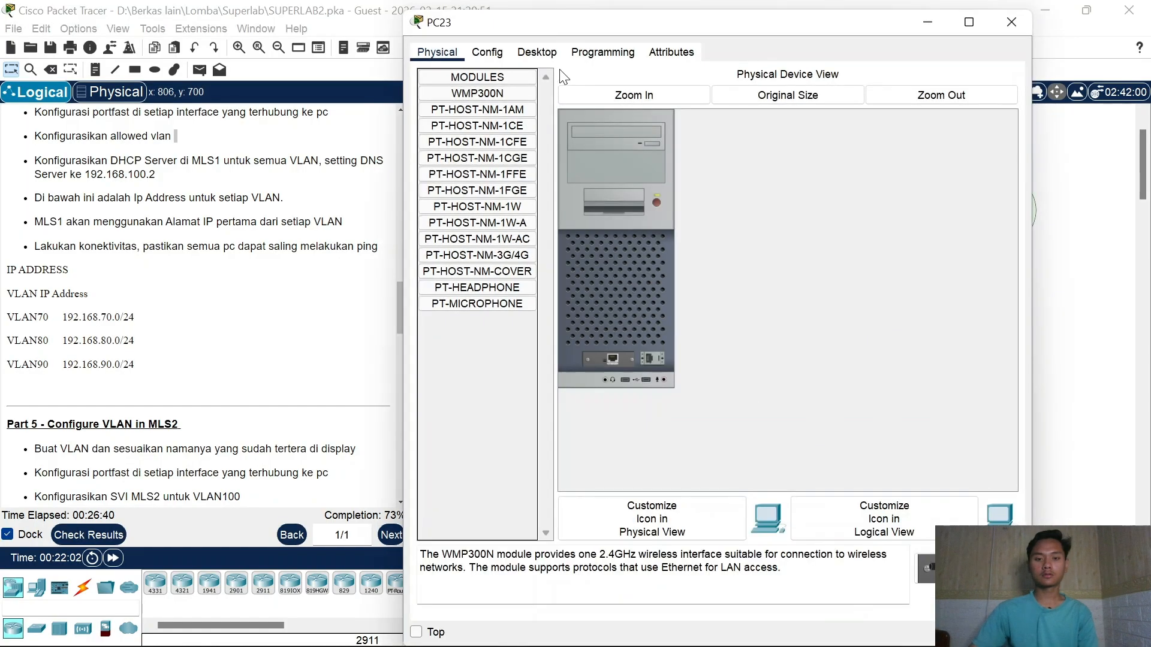
click(537, 52)
click(467, 109)
click(467, 129)
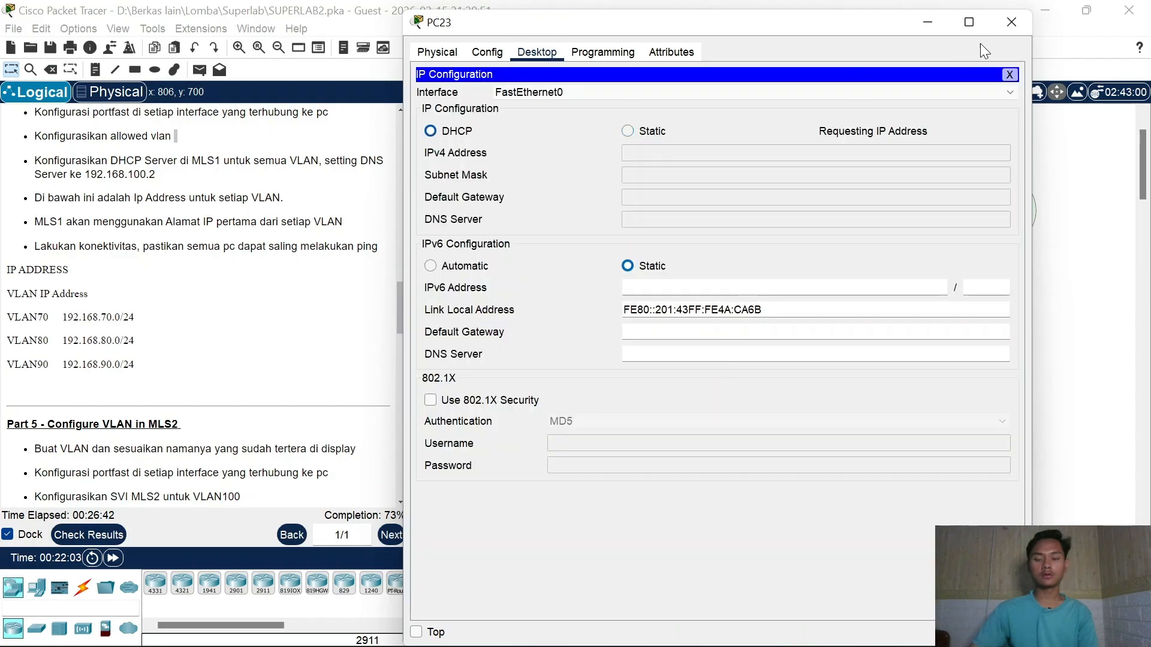
click(1011, 21)
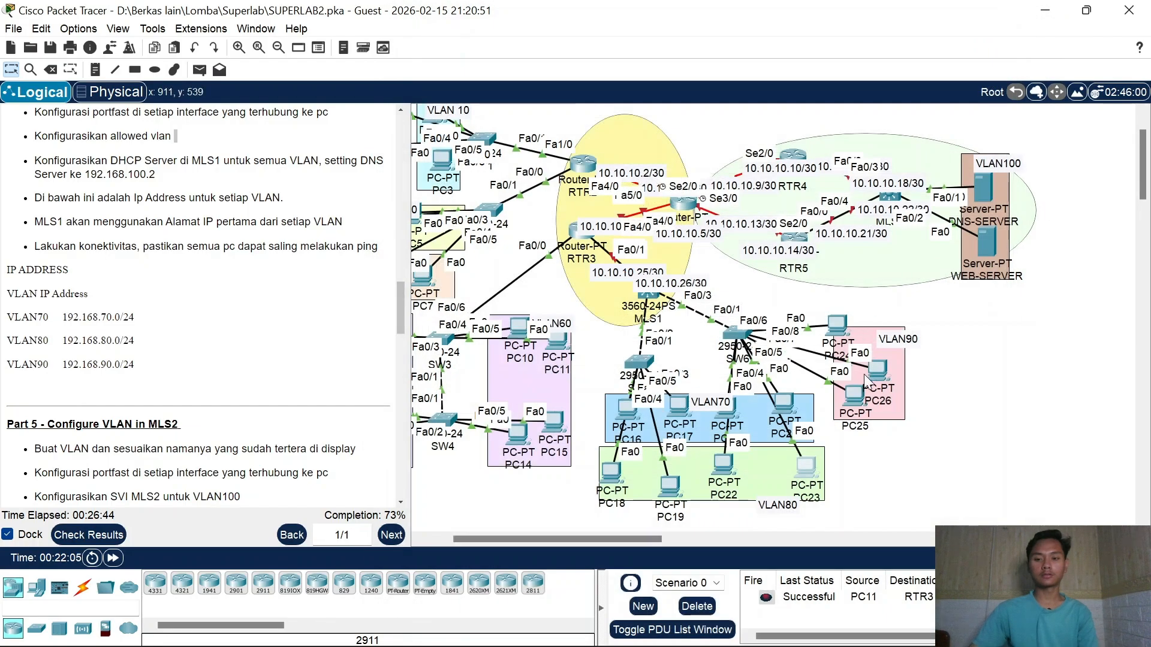
Step: Set PC25 and PC26 to obtain their IP addresses via DHCP
click(860, 406)
click(537, 51)
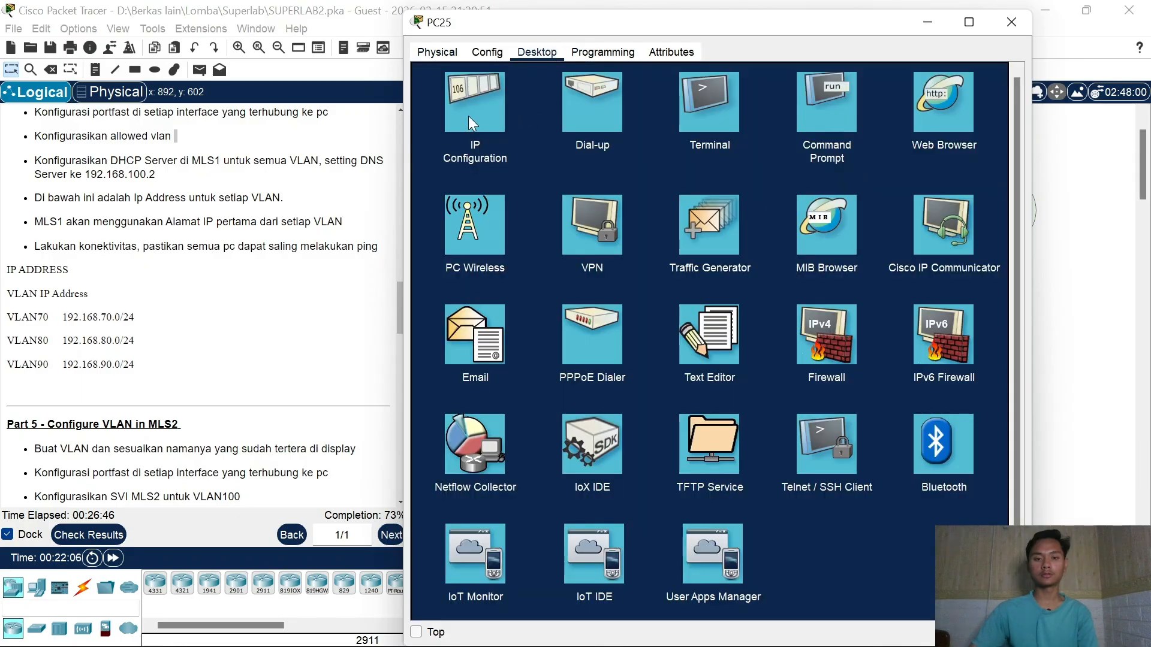
click(469, 116)
click(451, 133)
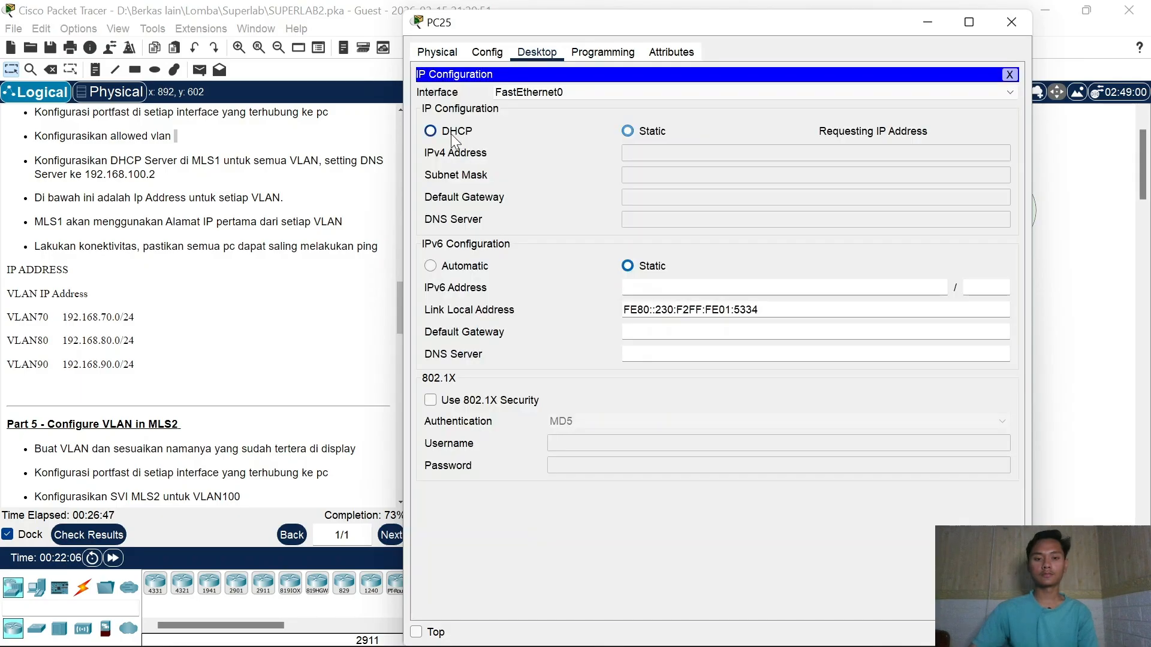
click(1012, 25)
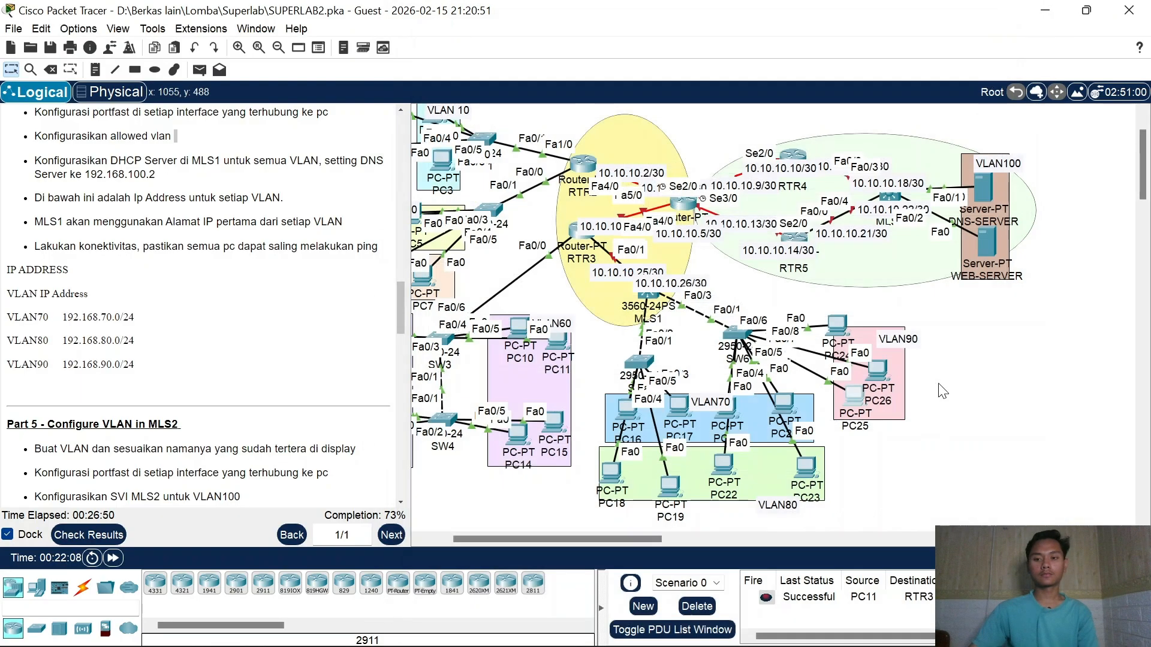
click(881, 371)
click(535, 53)
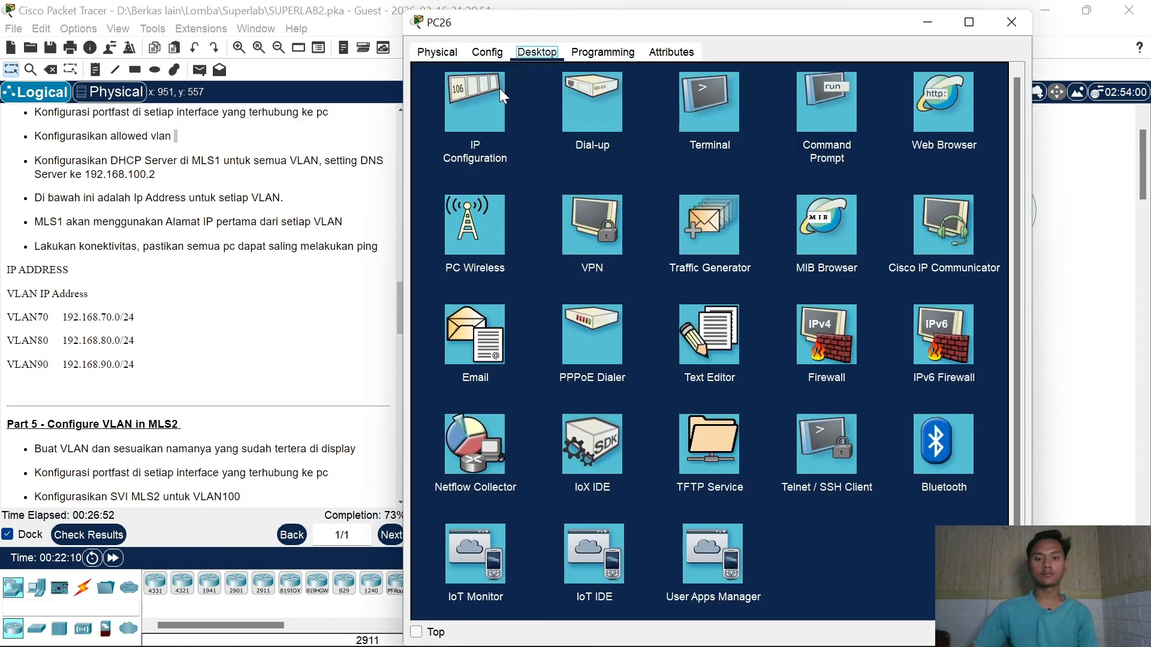
click(471, 115)
click(451, 133)
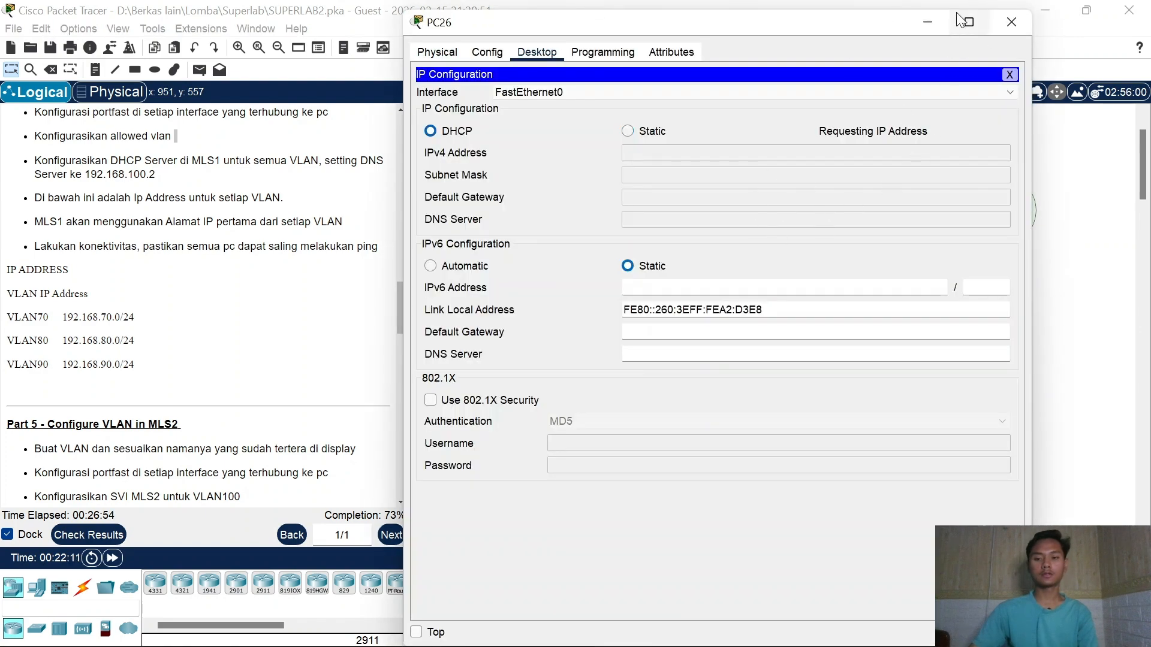
click(1017, 25)
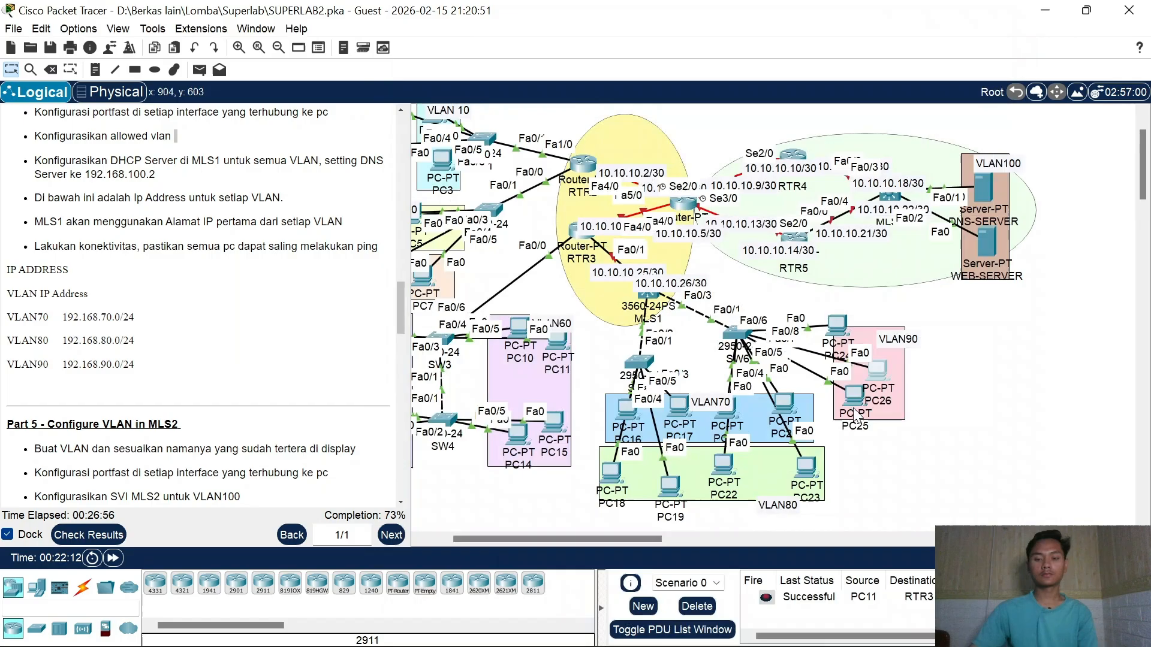
Step: Switch PC24 to DHCP, getting 192.168.90.4 with gateway 192.168.90.1, and reopen PC26
click(837, 325)
click(537, 52)
click(471, 111)
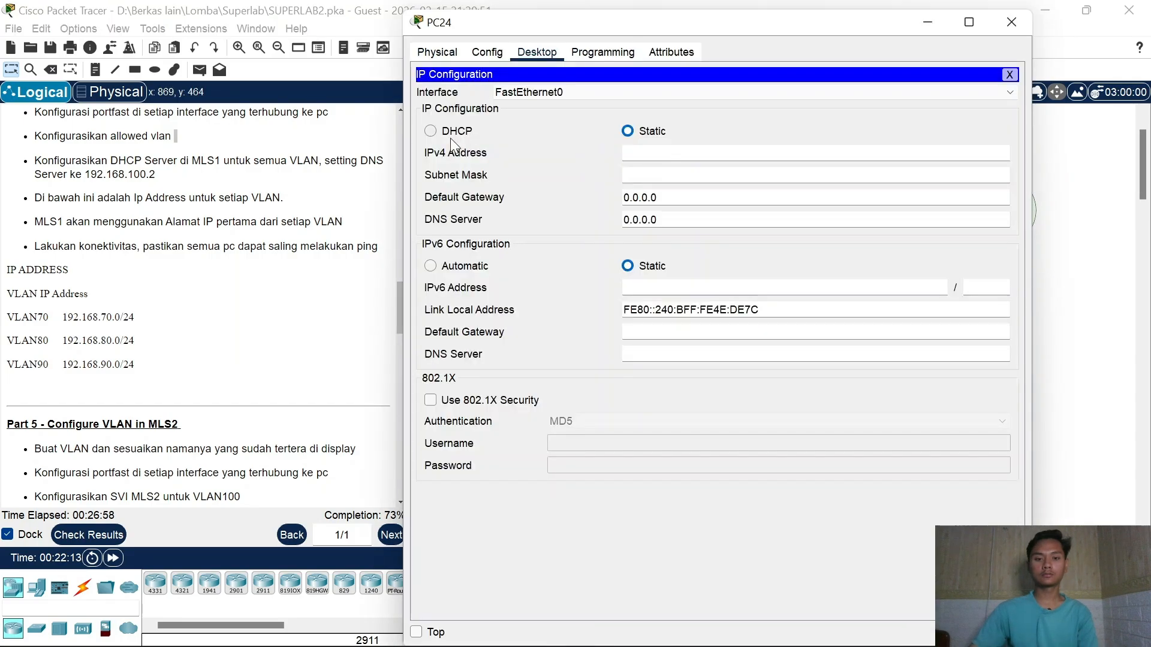
click(430, 131)
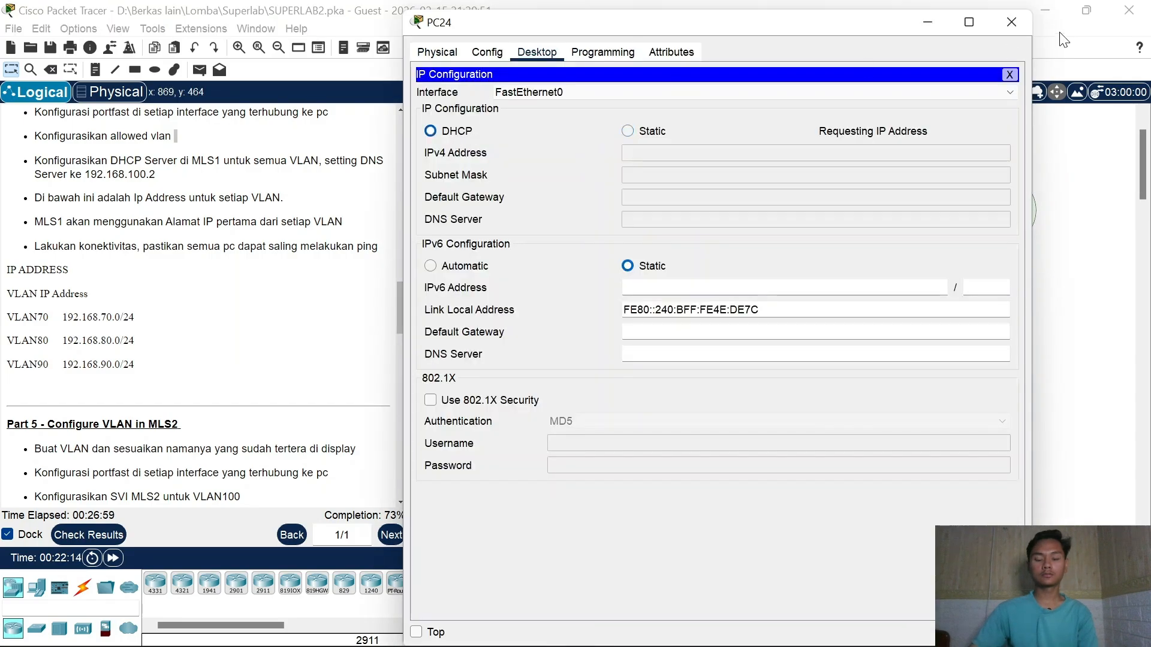
click(1010, 27)
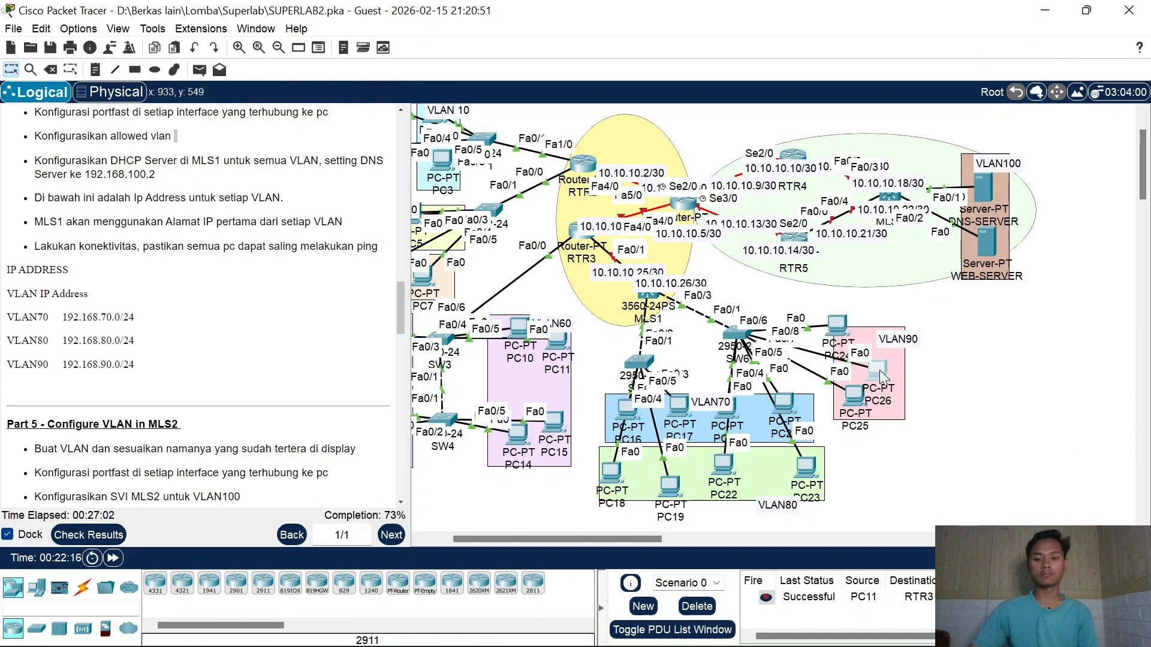
click(880, 369)
Step: From PC26's command prompt, ping 192.168.70.1, 192.168.70.3 and 192.168.70.2 and get replies
click(823, 107)
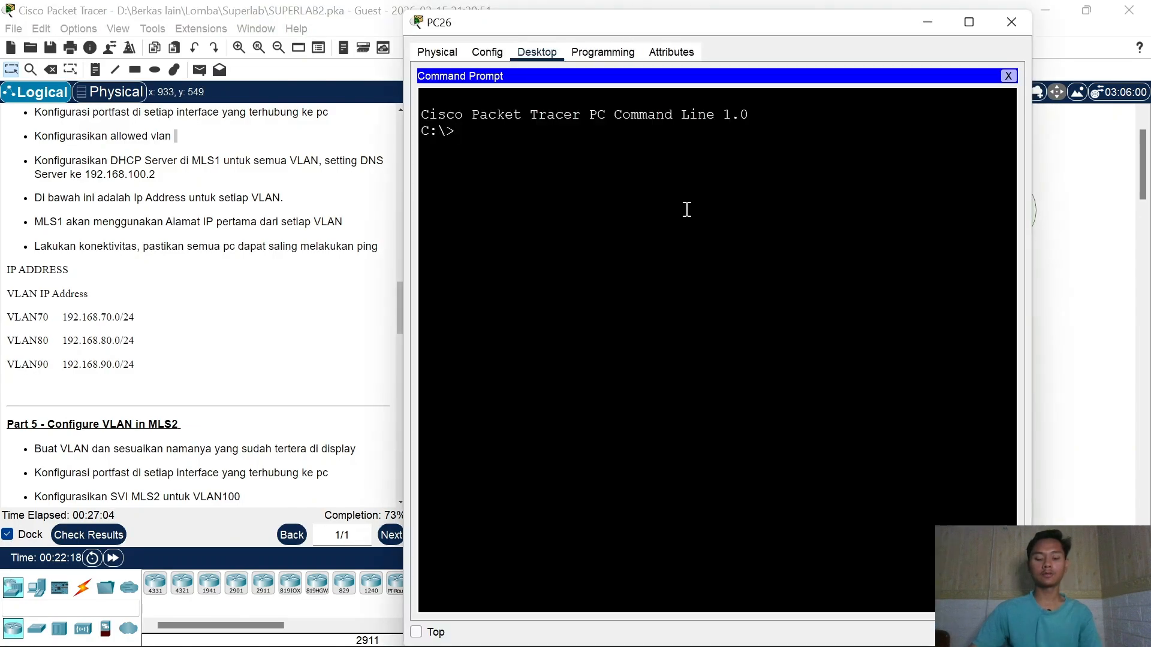
text(ping 192.1)
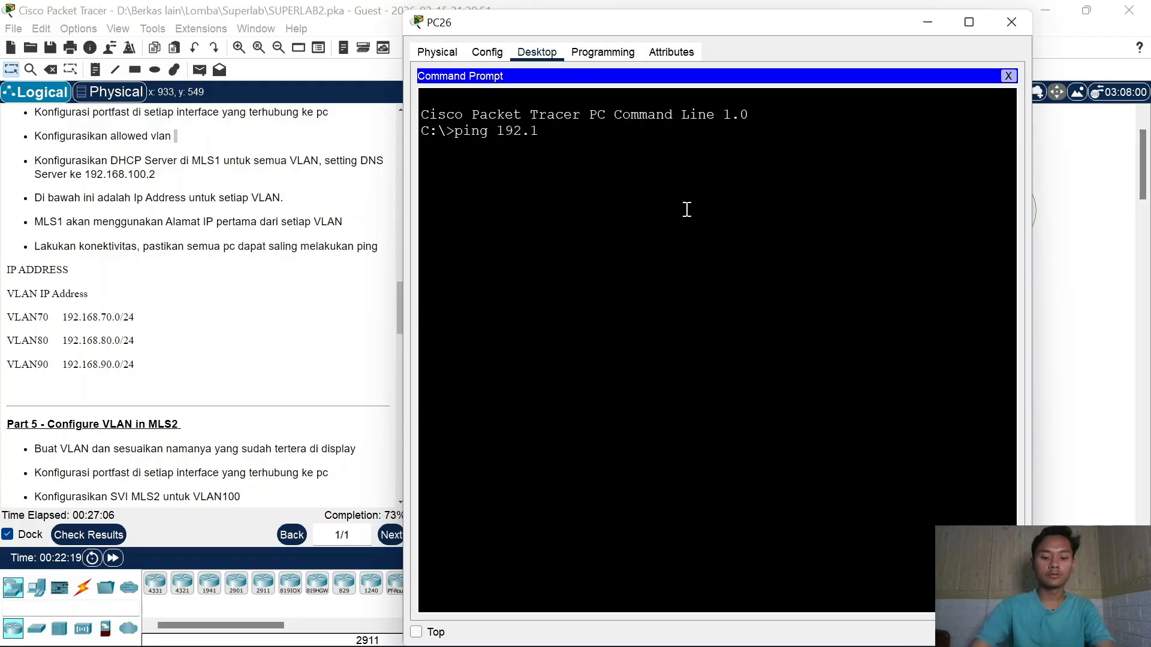
text(68.70.1)
key(Return)
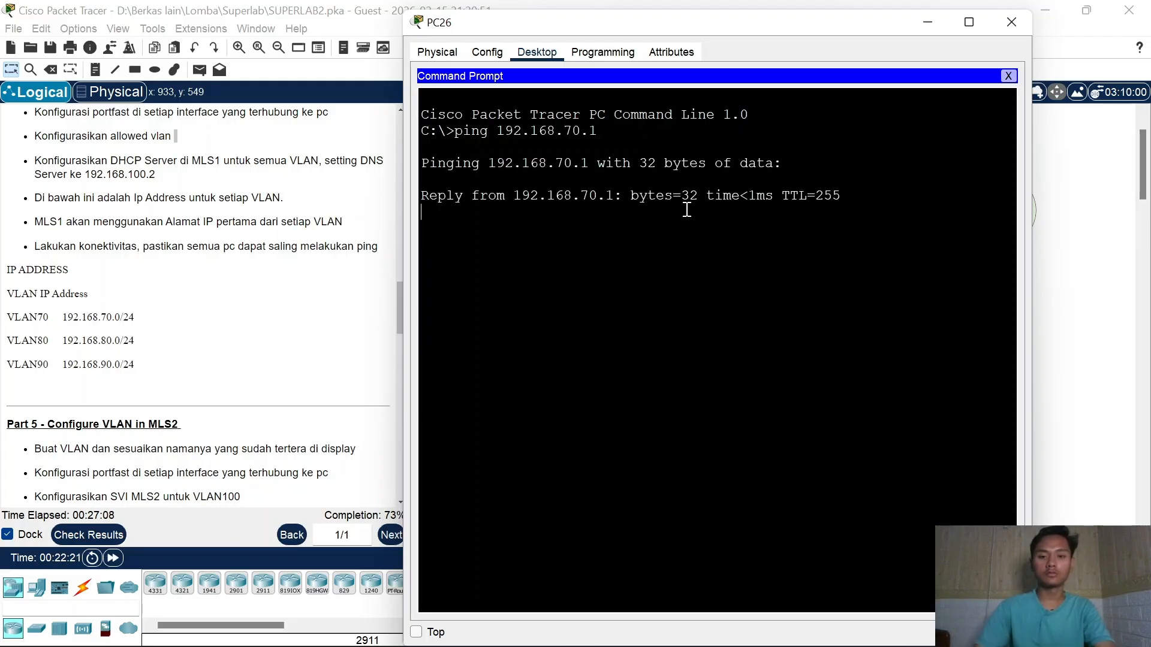
key(ctrl+c)
key(Up)
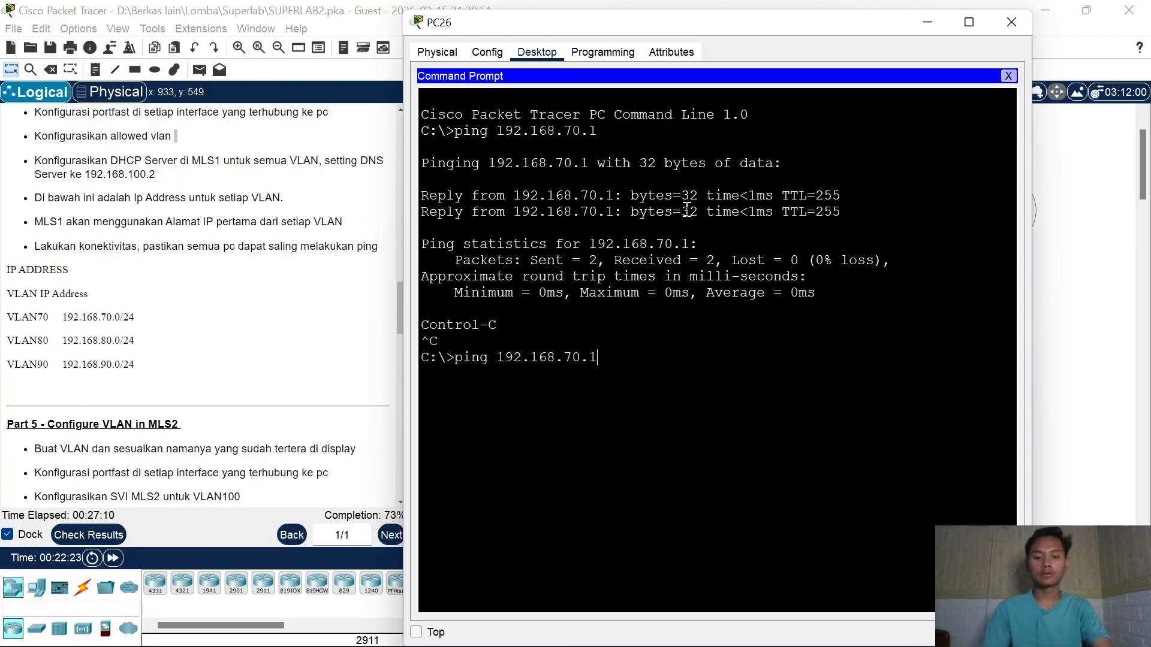
key(BackSpace)
text(3)
key(Return)
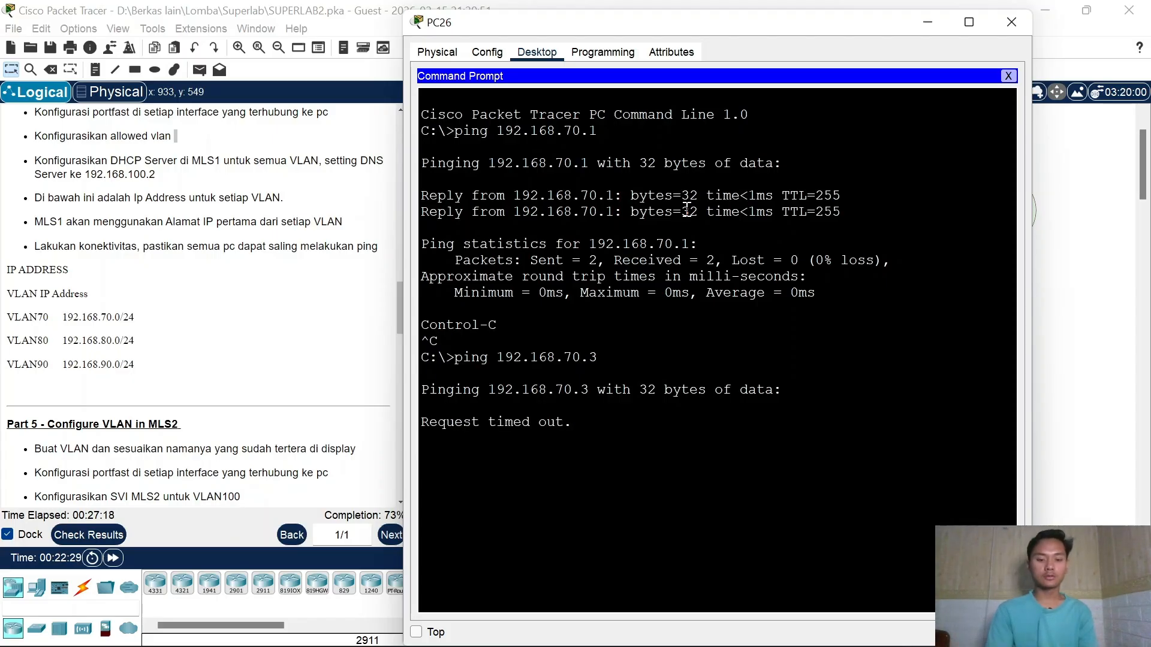
key(ctrl+c)
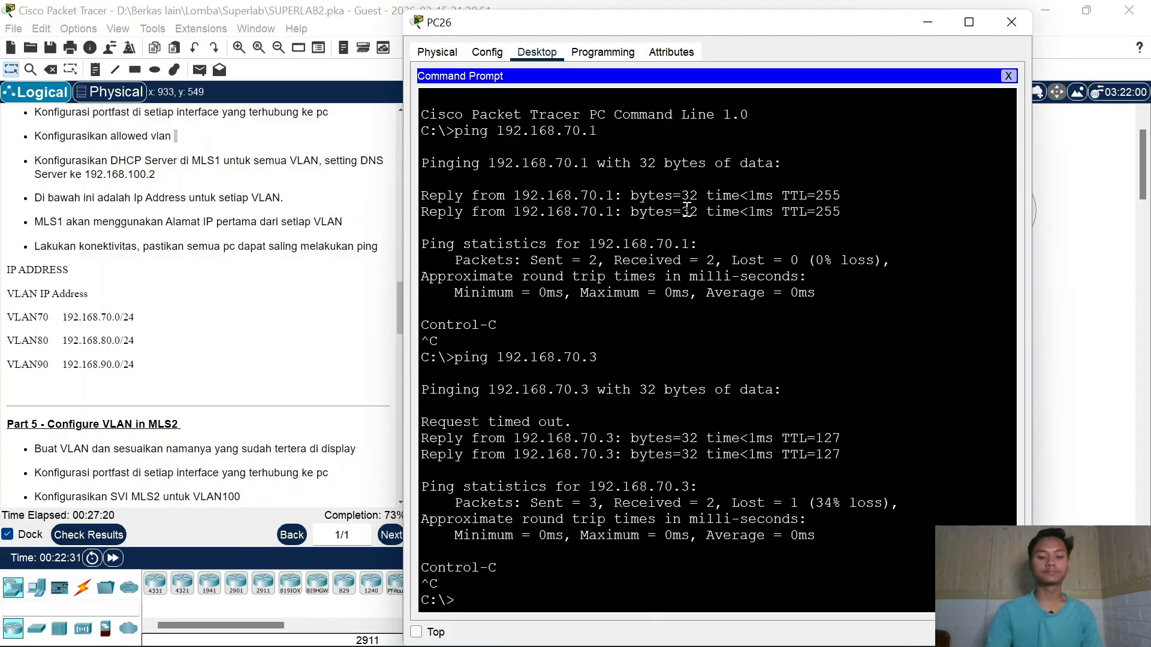
key(Up)
key(BackSpace)
text(2.168.70.2)
key(Return)
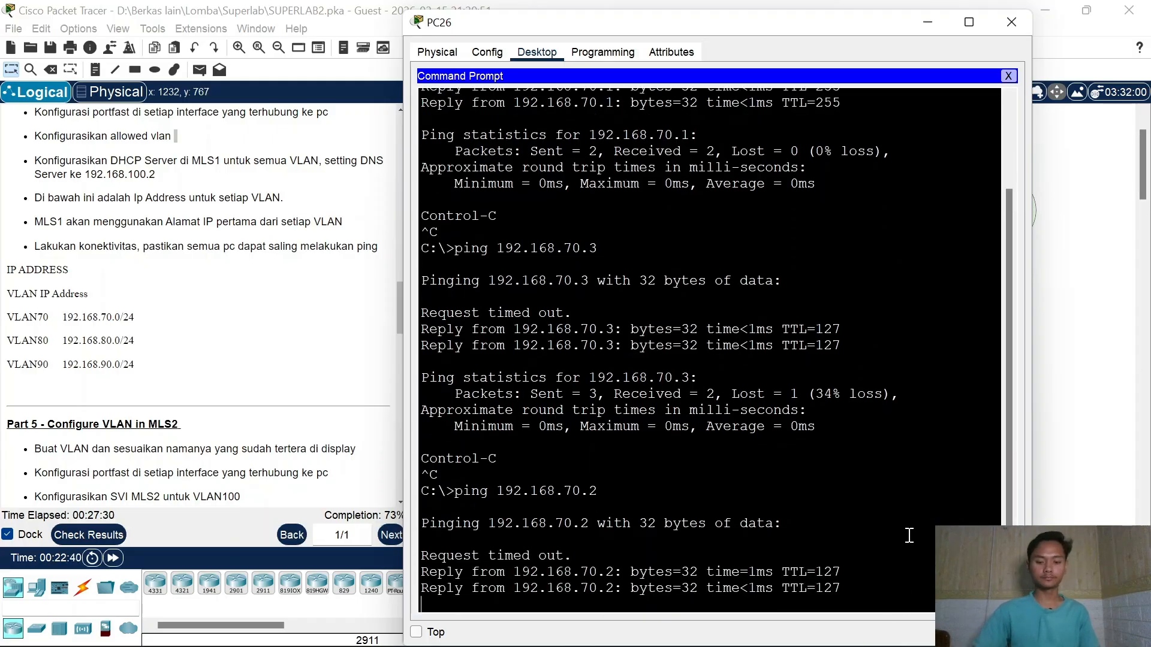
click(693, 627)
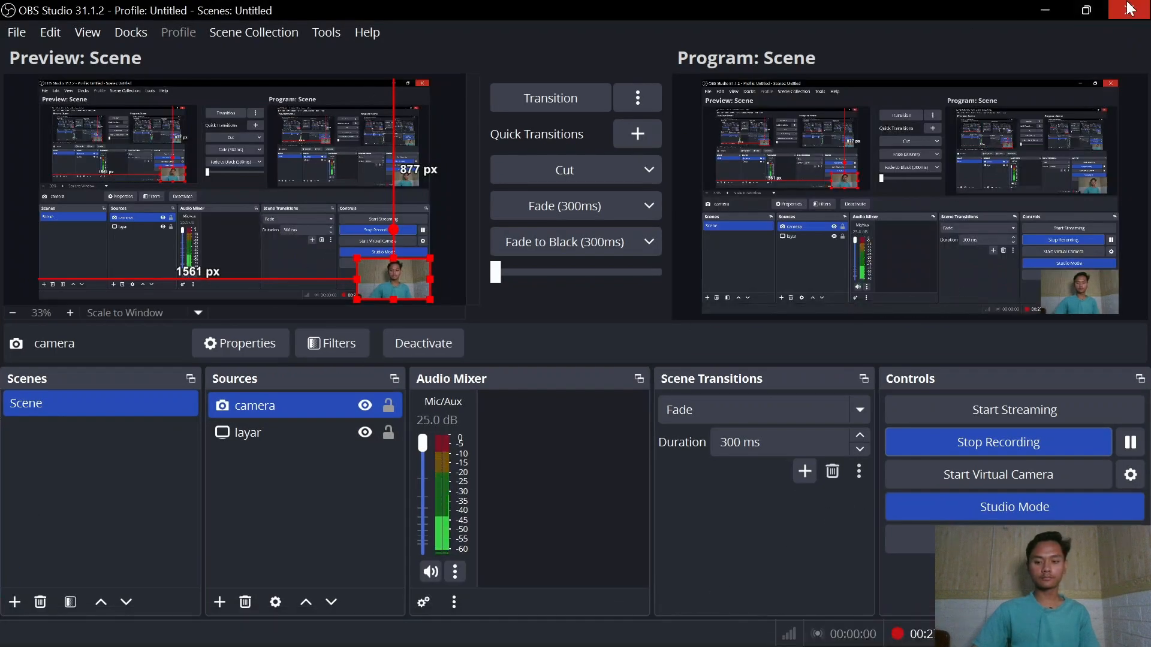
click(1043, 18)
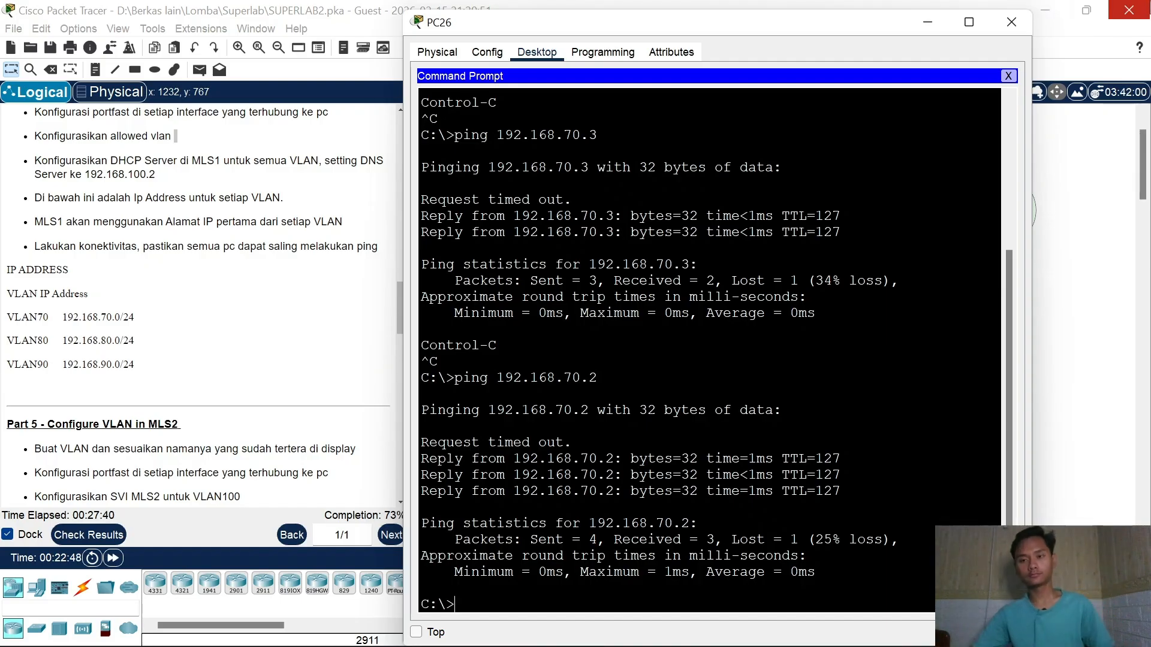
Step: Close PC26's prompt and review the Part 5 tasks: portfast, VLAN100 SVI and manual server addressing
click(1004, 25)
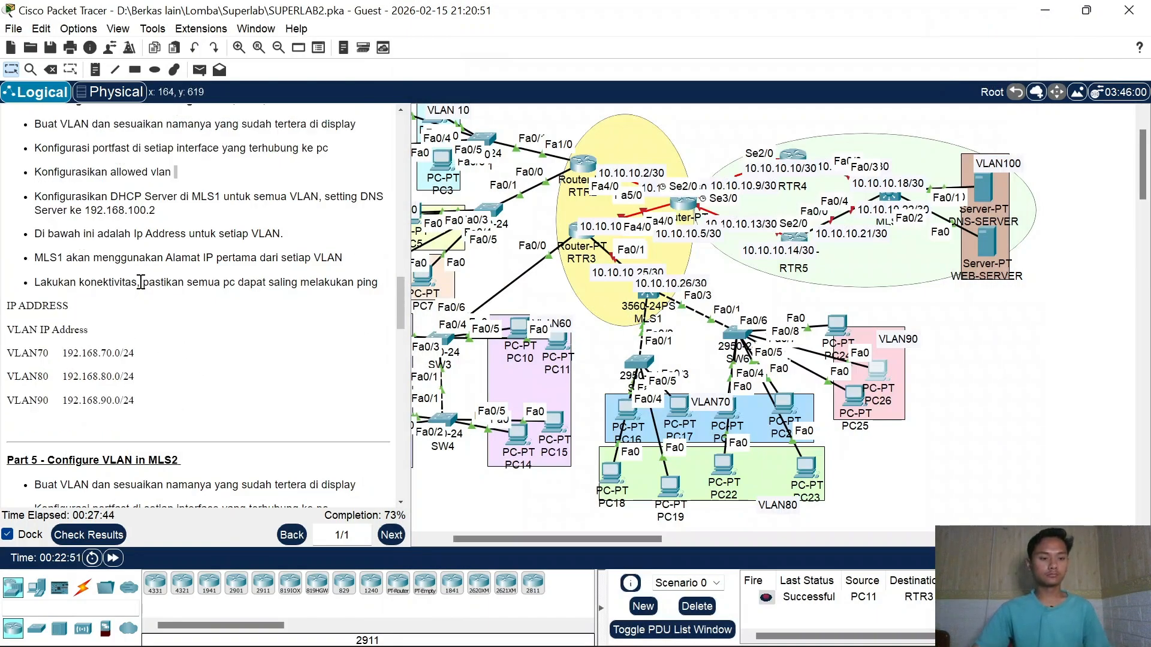
scroll(157, 300, up, 3)
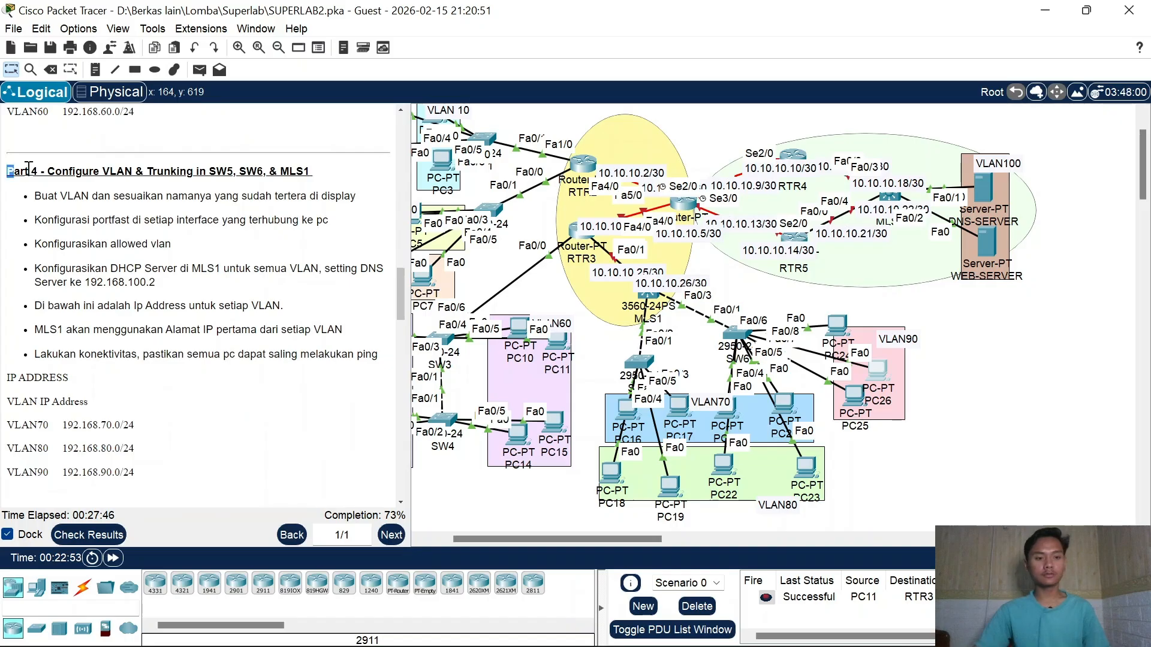
scroll(111, 318, down, 9)
scroll(107, 322, up, 1)
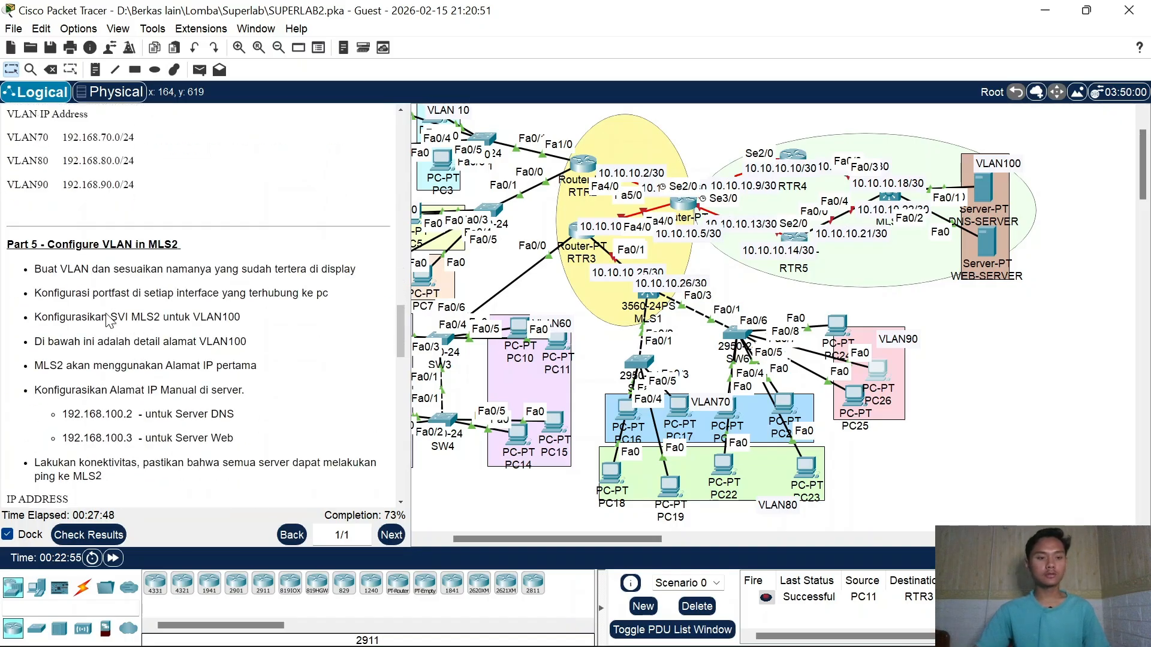
drag(25, 242, 150, 245)
click(149, 328)
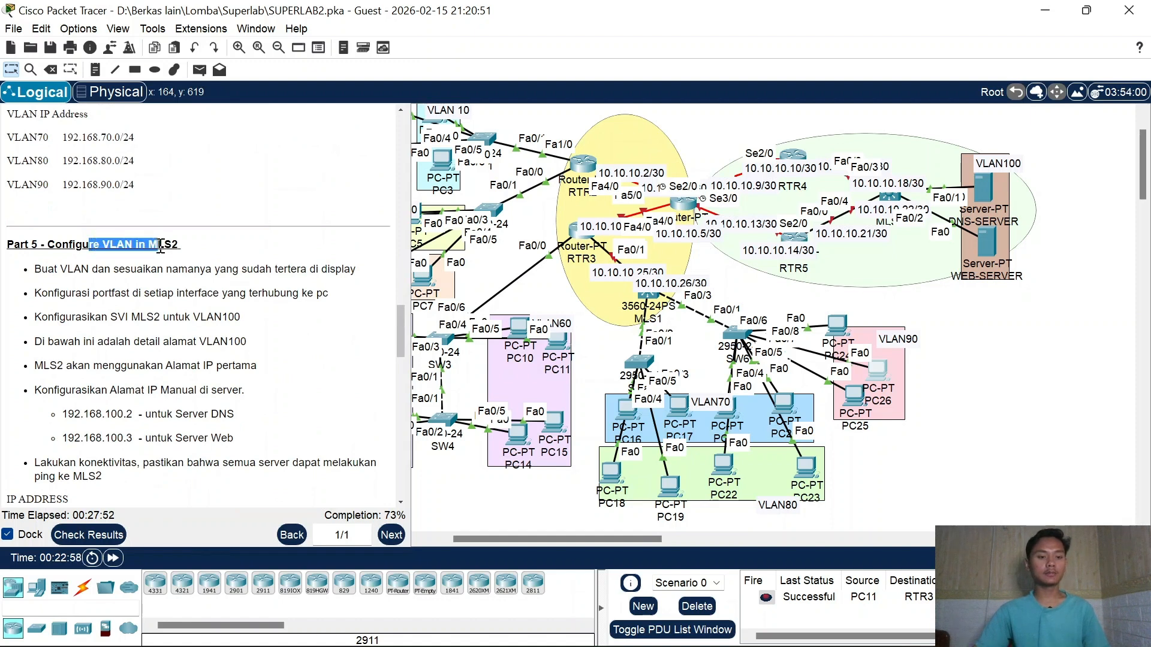
click(145, 291)
drag(83, 269, 194, 269)
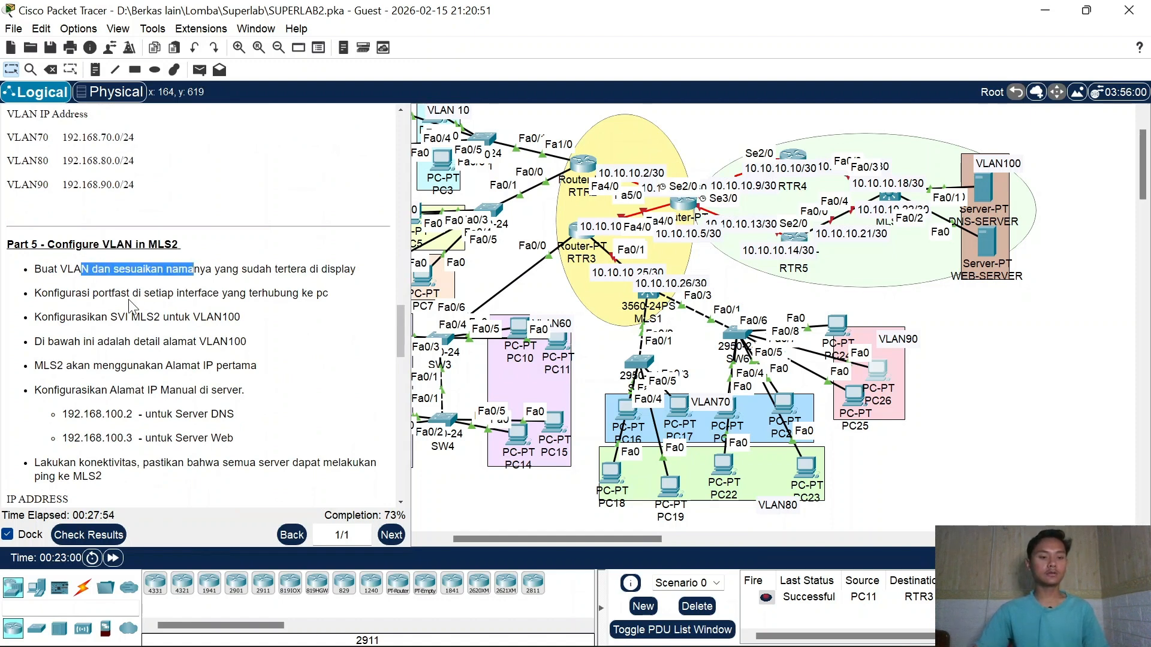
drag(93, 293, 198, 294)
drag(83, 321, 170, 305)
drag(85, 342, 187, 342)
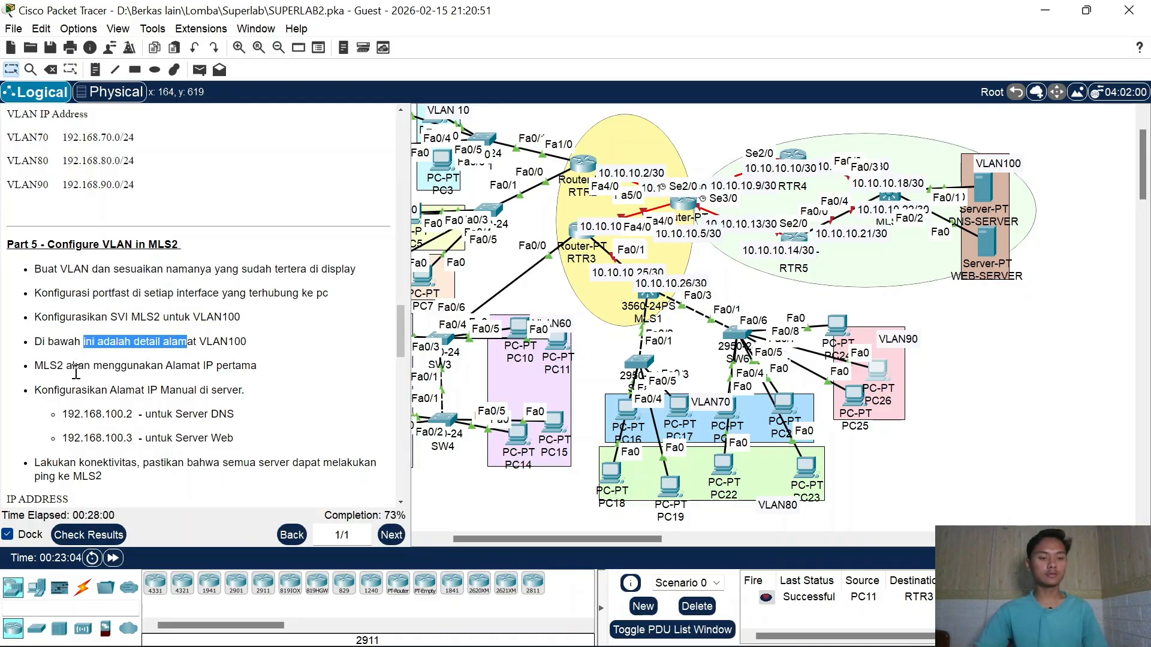
drag(73, 365, 216, 365)
drag(116, 391, 218, 386)
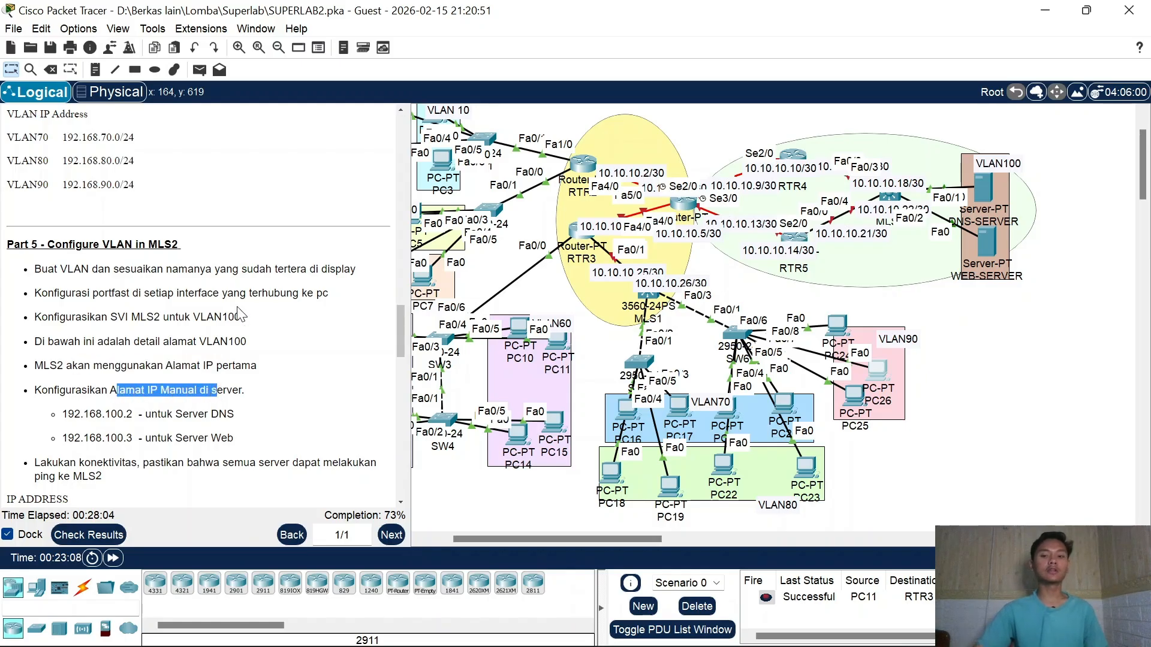
scroll(120, 314, down, 1)
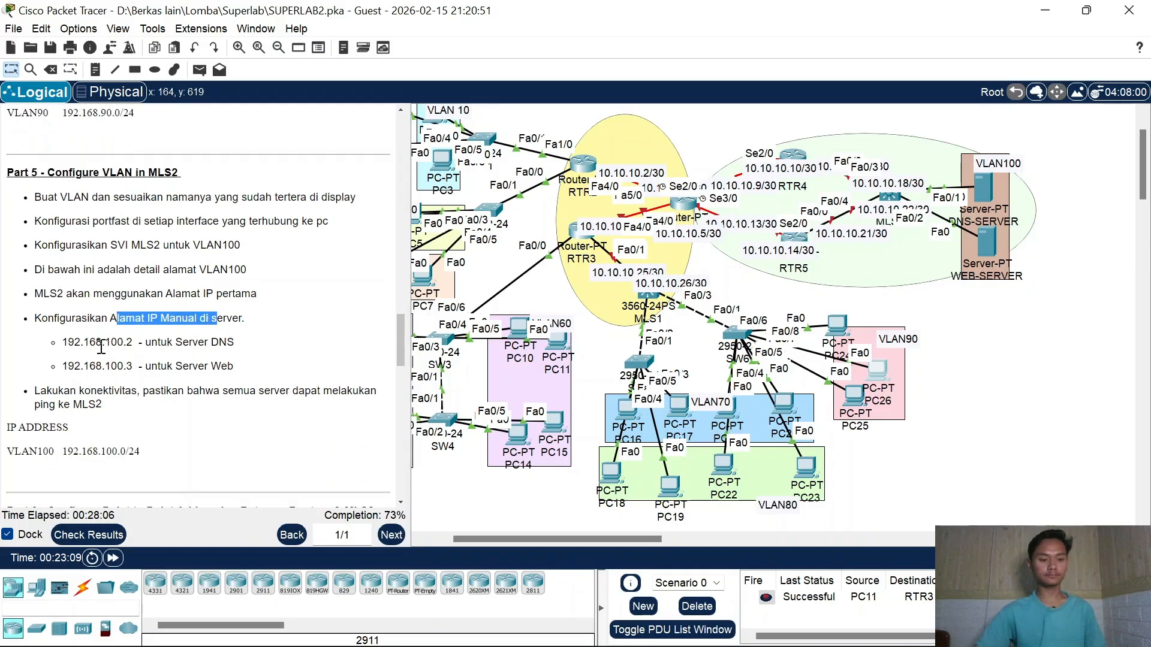
scroll(74, 367, down, 1)
scroll(100, 326, up, 1)
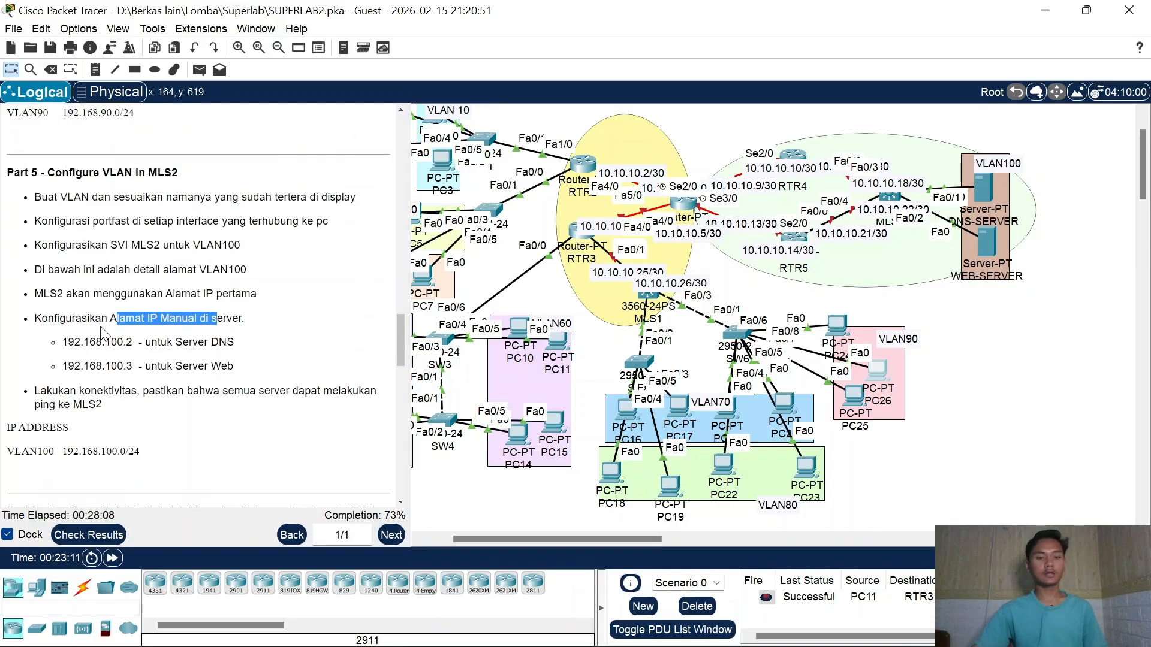
Step: Nudge MLS2 and reposition DNS-SERVER with WEB-SERVER neatly beneath it
drag(898, 190, 900, 200)
drag(982, 187, 992, 178)
mouse_move(990, 240)
mouse_down()
mouse_move(1024, 208)
mouse_move(991, 246)
mouse_move(1023, 226)
mouse_move(984, 250)
mouse_up()
drag(987, 192, 1007, 180)
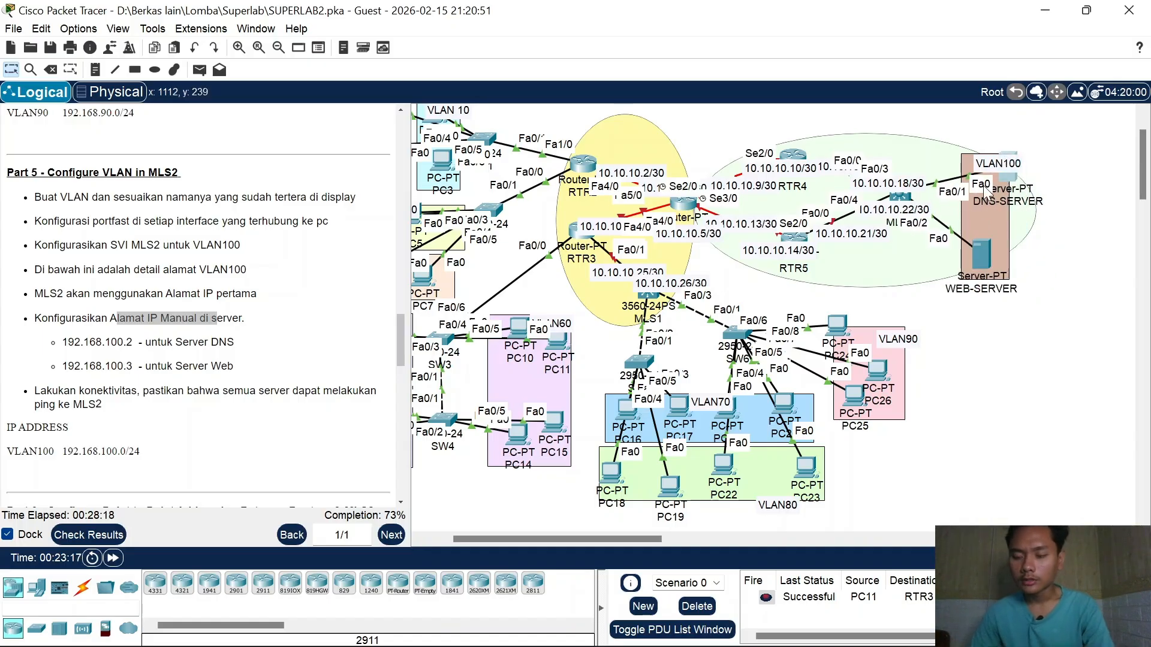
drag(986, 245, 1009, 235)
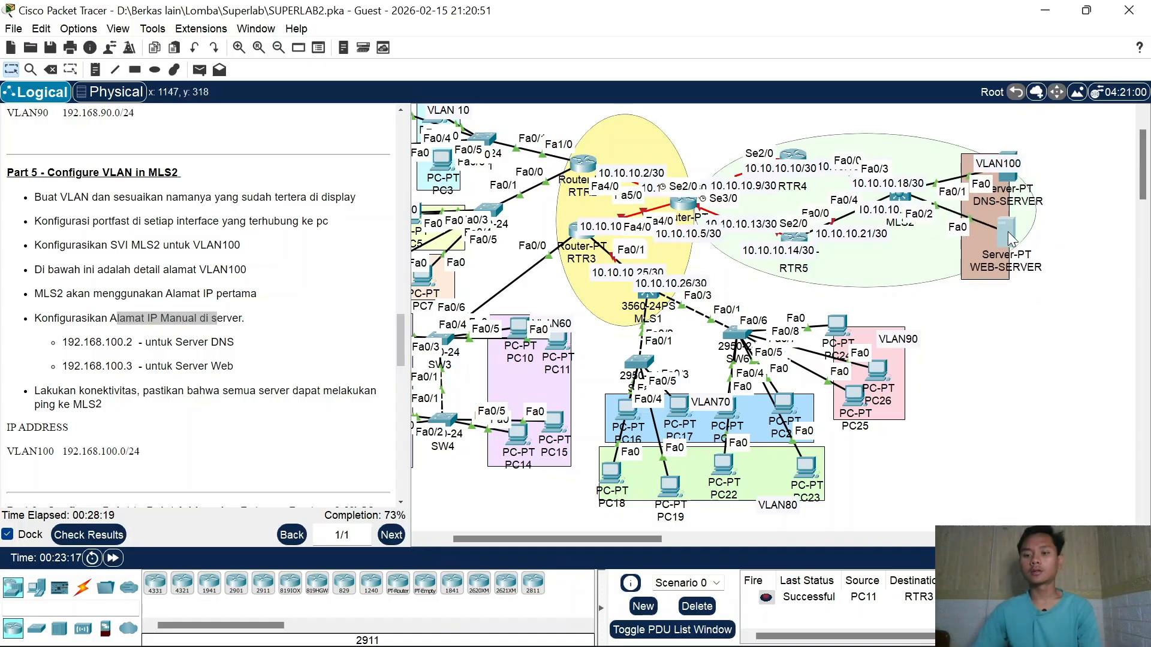
click(900, 201)
Step: On MLS2's console, enter privileged mode with en and global configuration with conf t
key(Return)
key(Return)
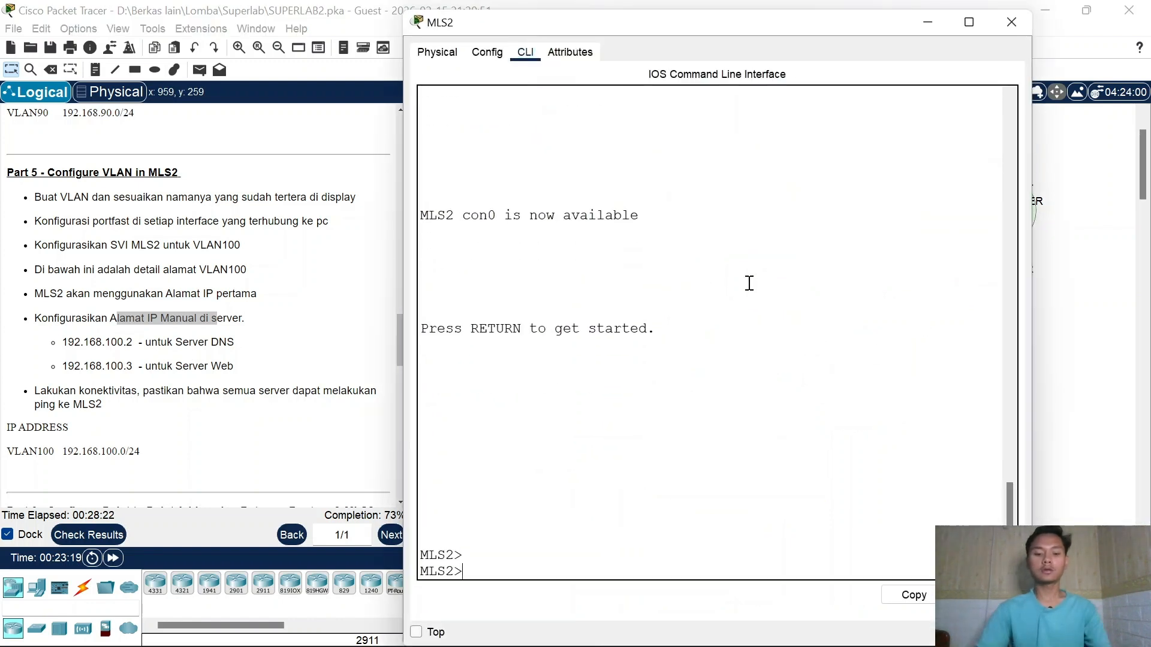
text(en)
key(Return)
key(Return)
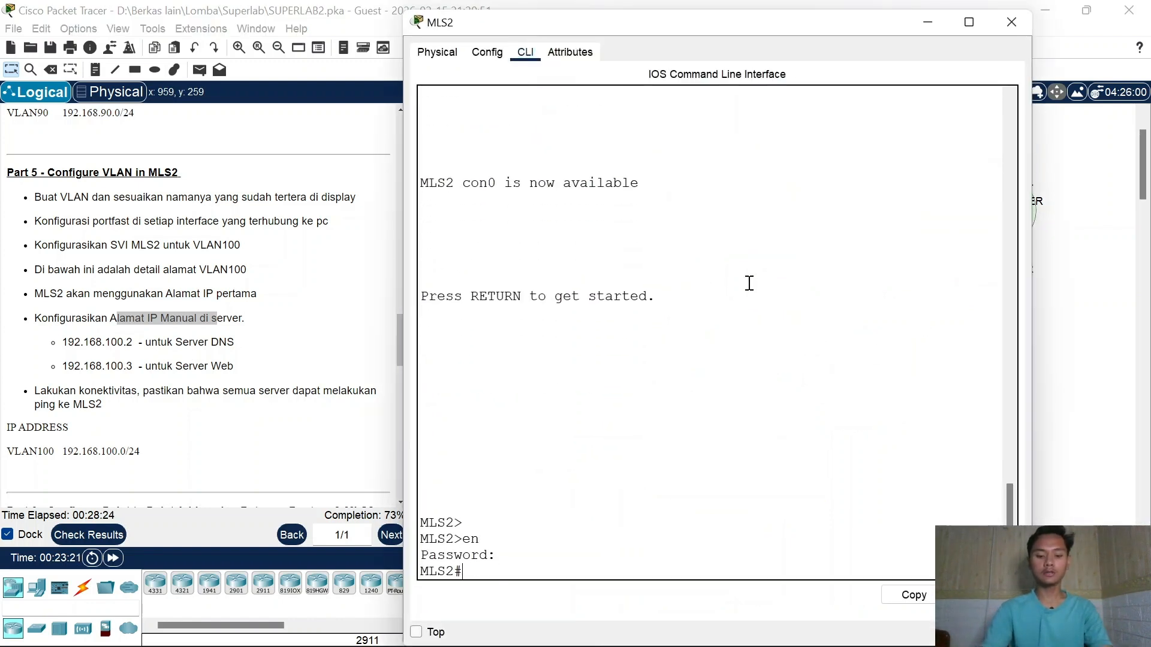
text(conf t)
key(Return)
text(int fa)
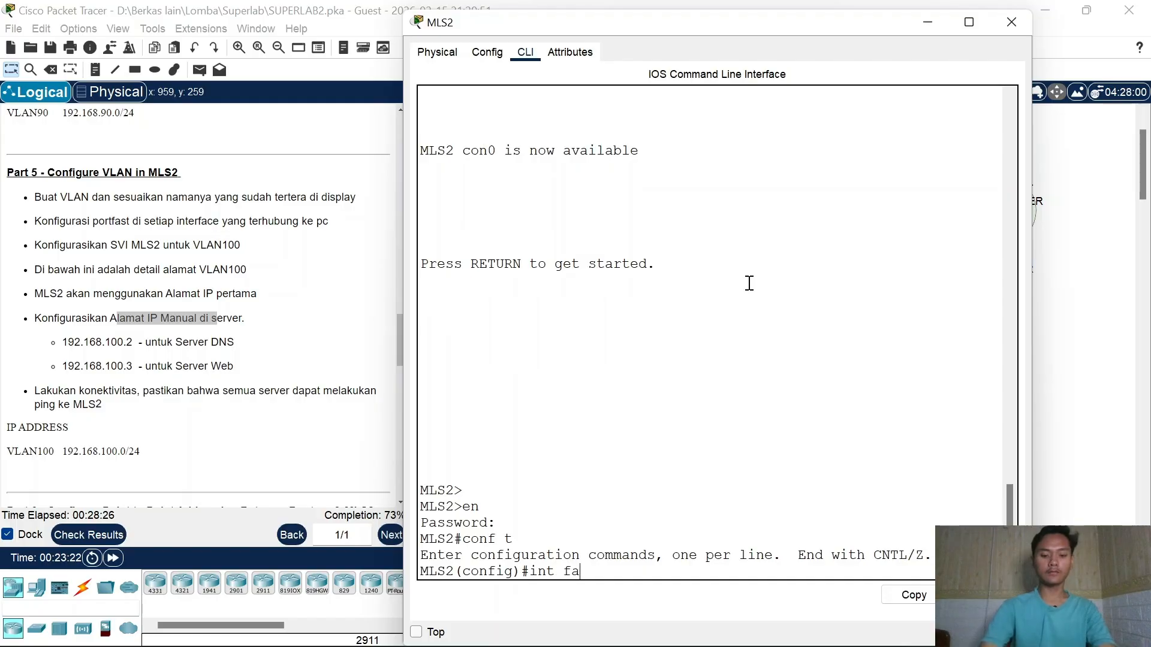
text(0/1-2)
key(Return)
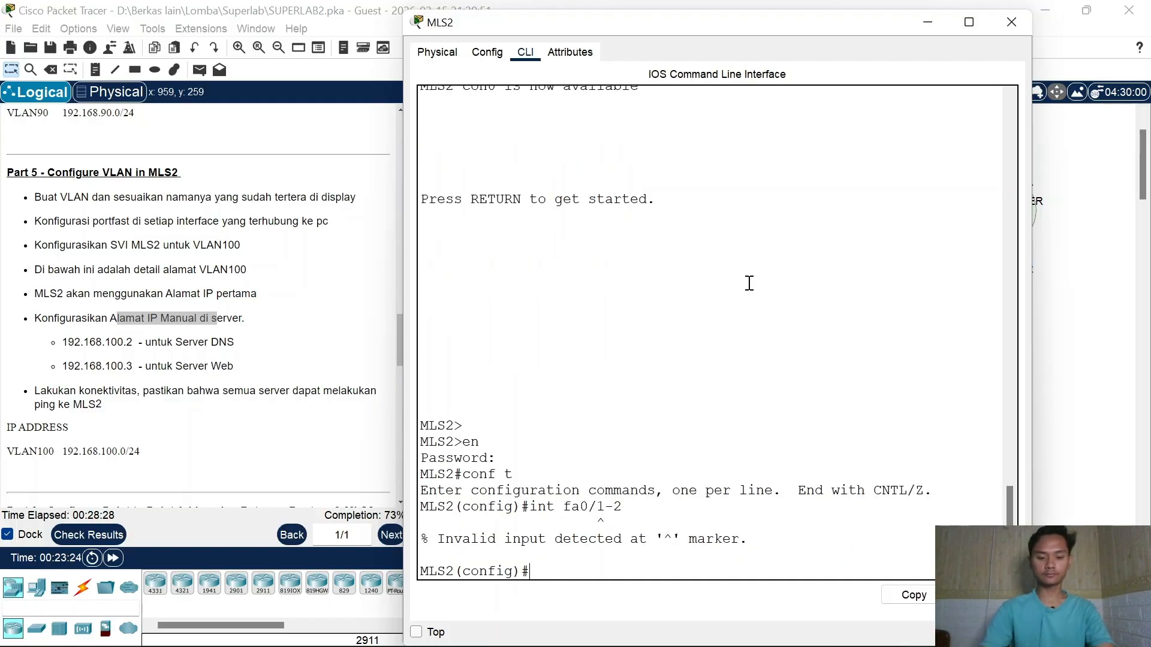
Step: Select interface range Fa0/1-2 and enable spanning-tree portfast on it
key(Up)
key(Left)
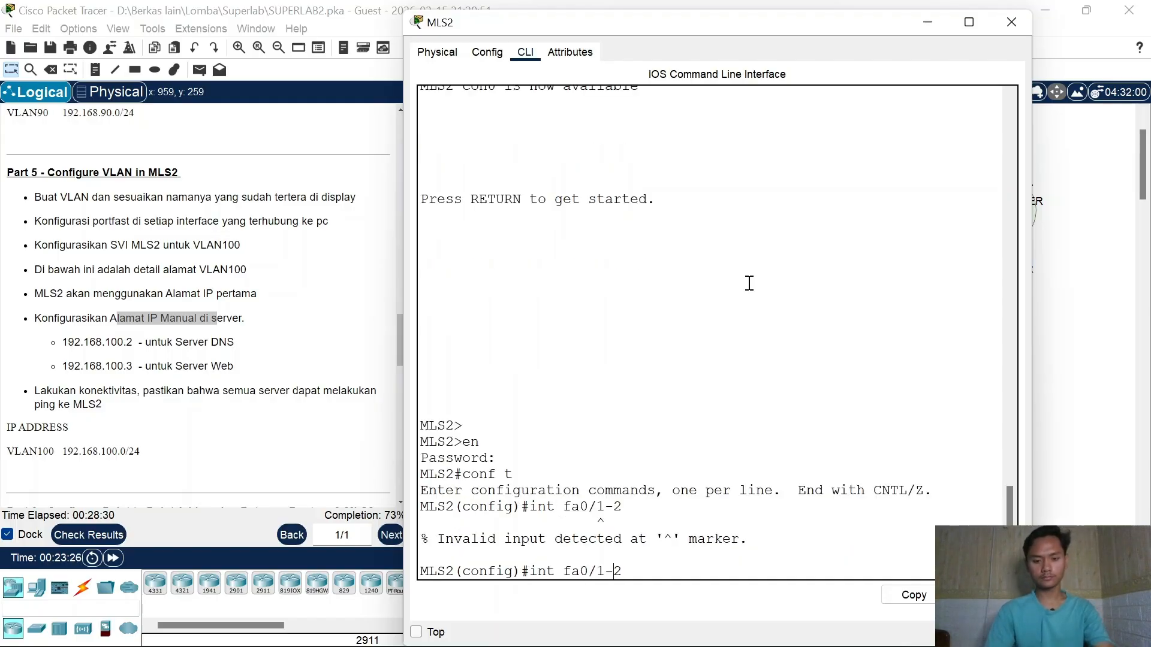
text(r a)
key(Return)
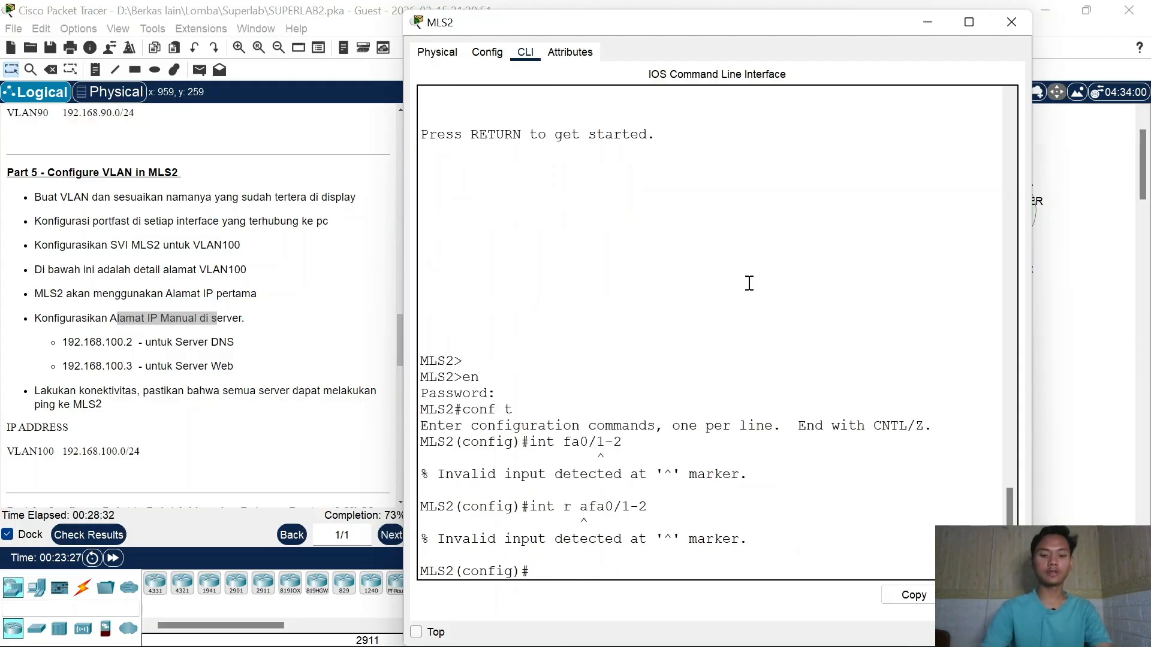
key(Up)
key(Left)
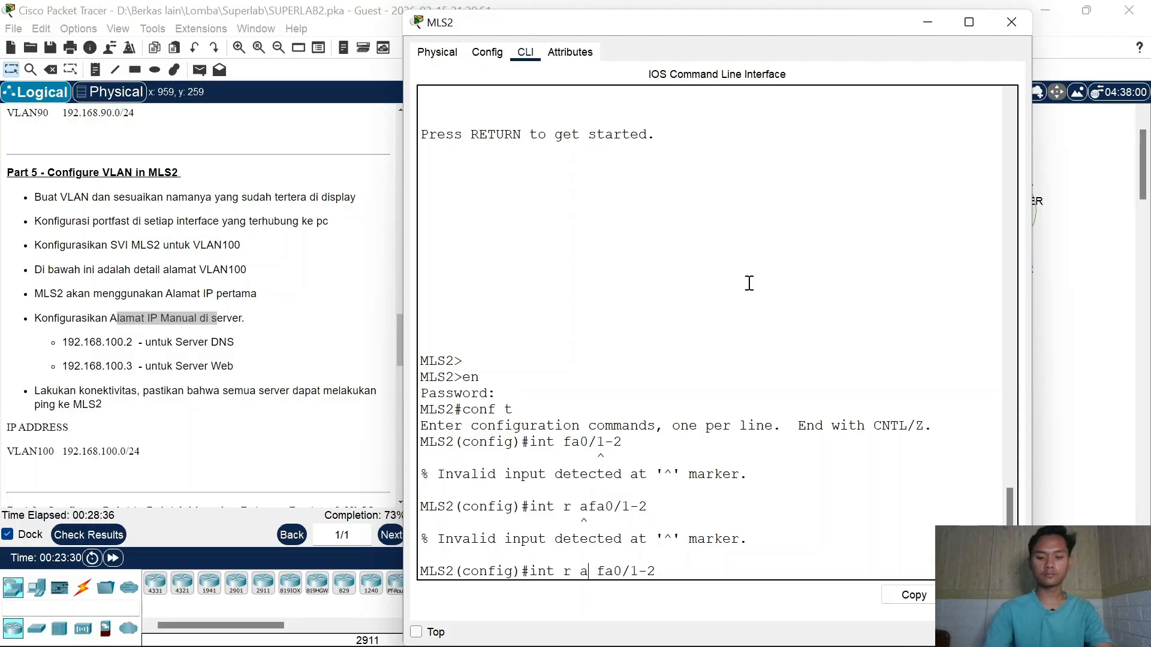
key(BackSpace)
key(Return)
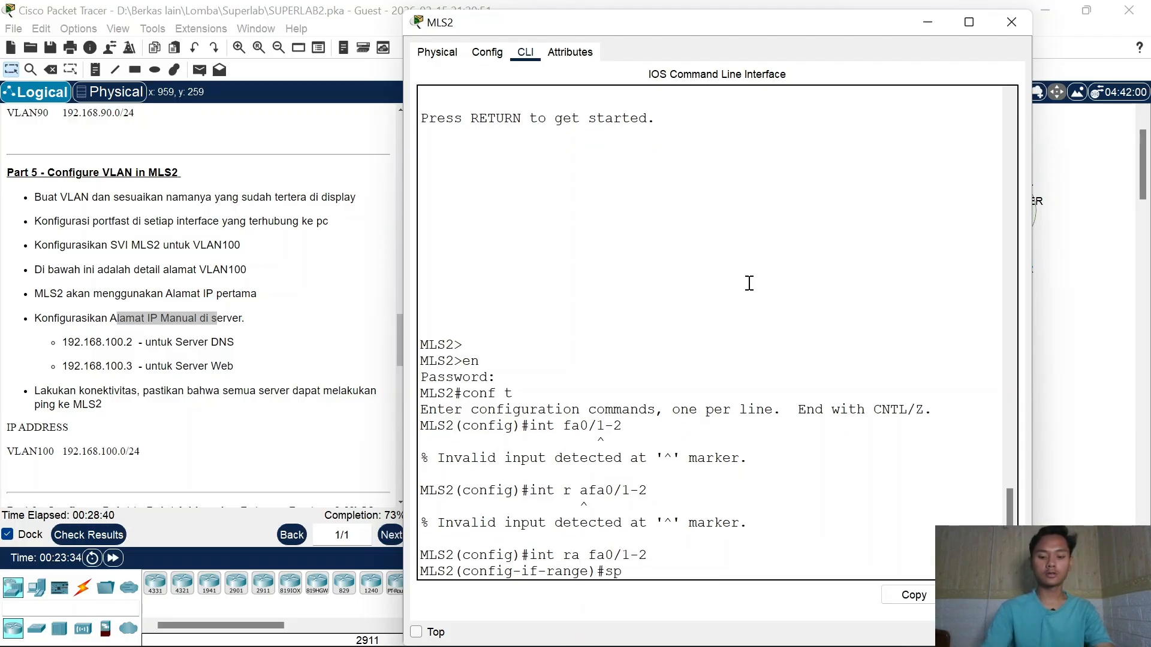
key(Return)
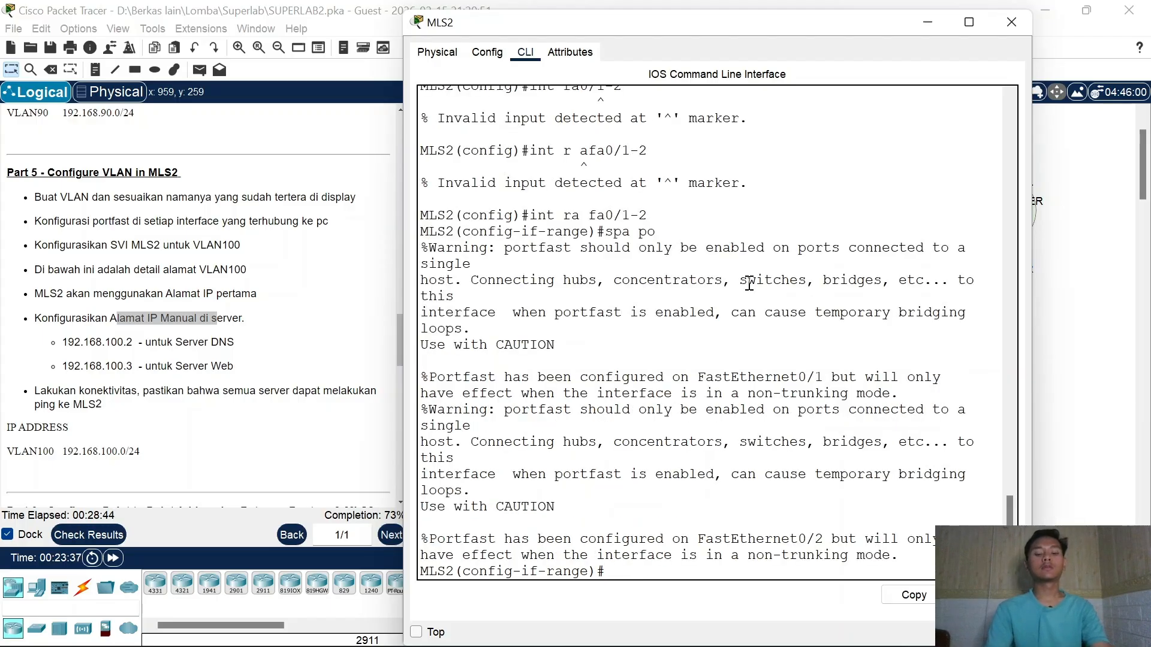
text(ex)
key(Return)
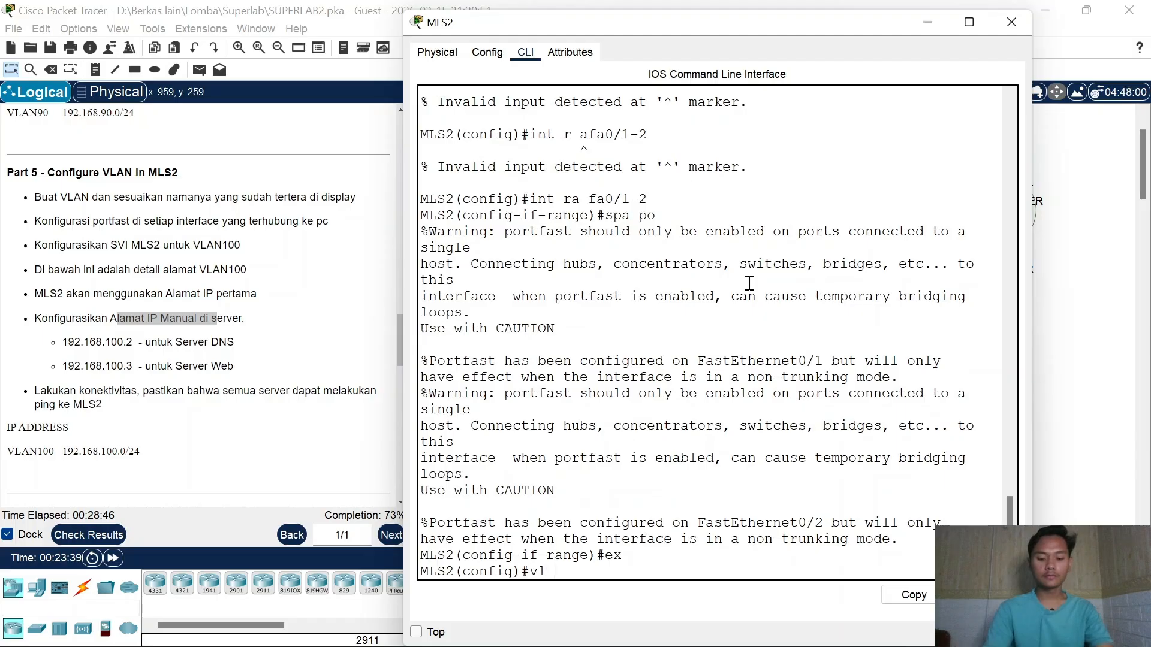
Step: Create VLAN 100 and name it VLAN100
text(vl 100)
key(Return)
text(na)
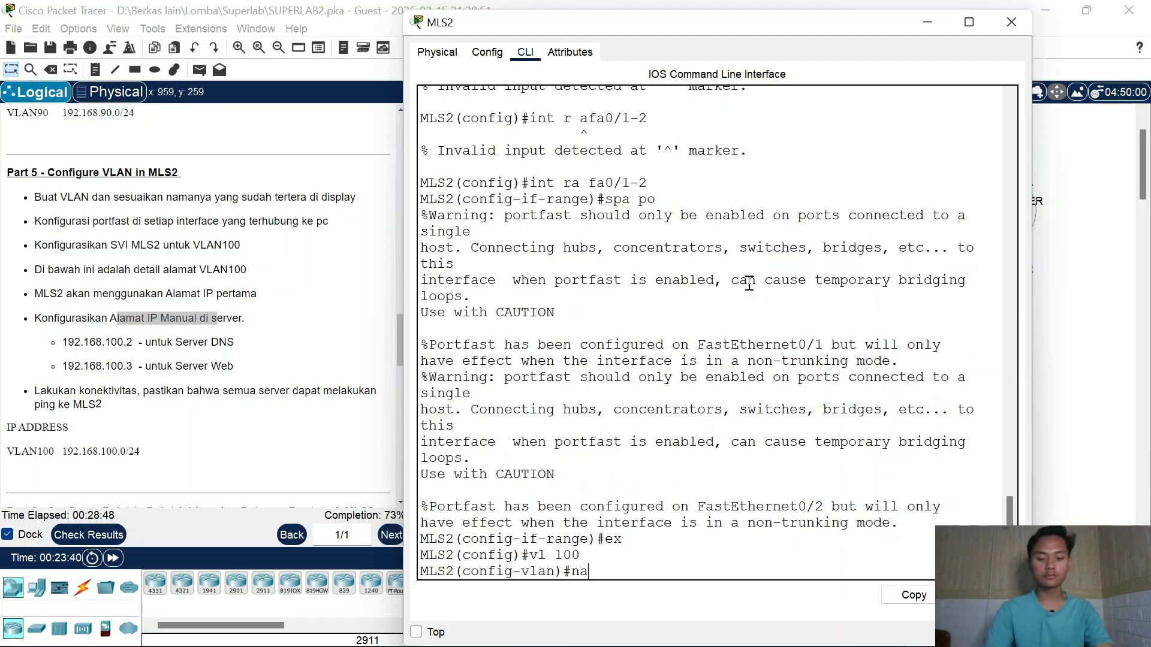
text(me VLAN)
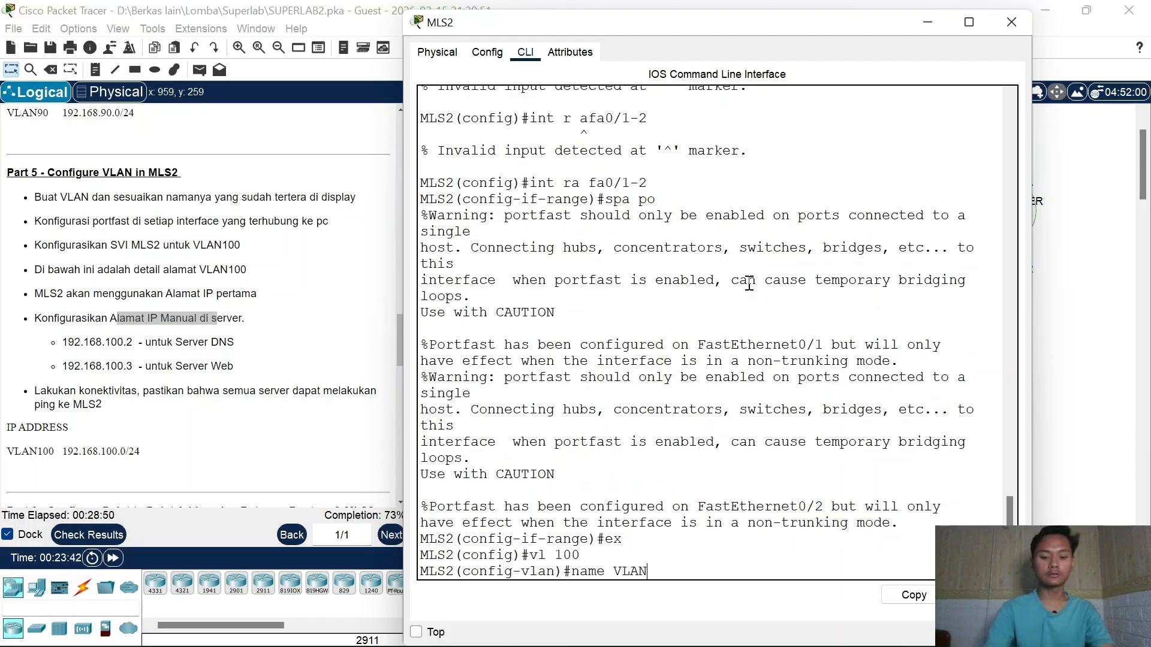
text(100)
key(Return)
text(e)
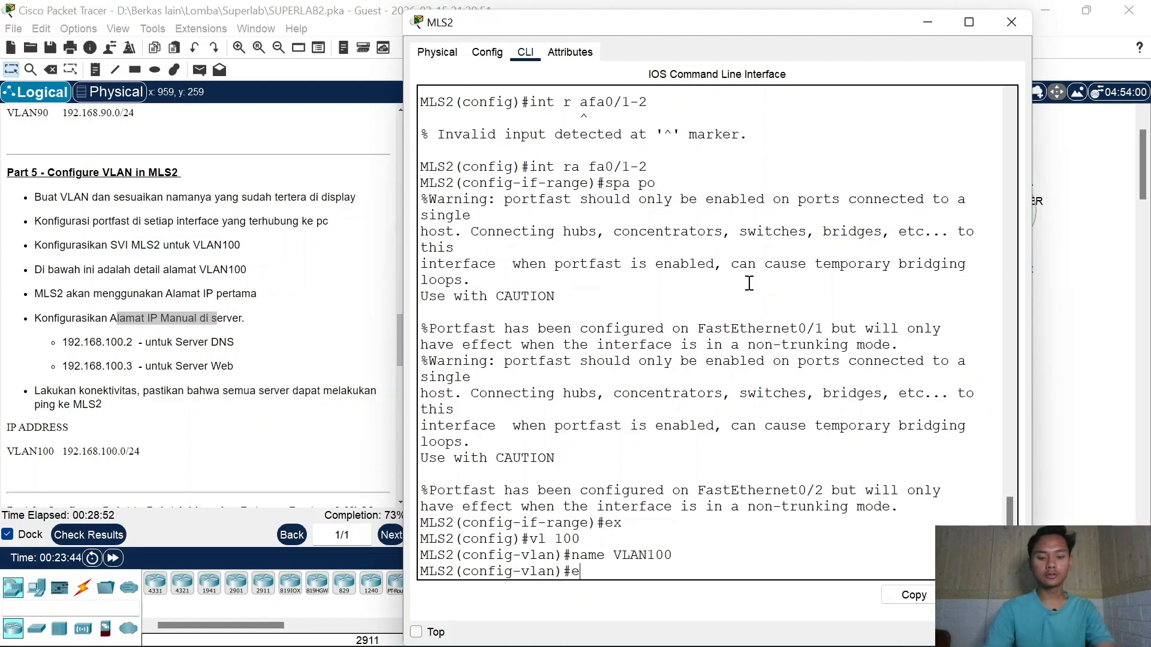
text(x)
key(Return)
Step: Make ports Fa0/1-2 access ports assigned to VLAN 100
key(Up)
key(Up)
key(Up)
key(Up)
key(Up)
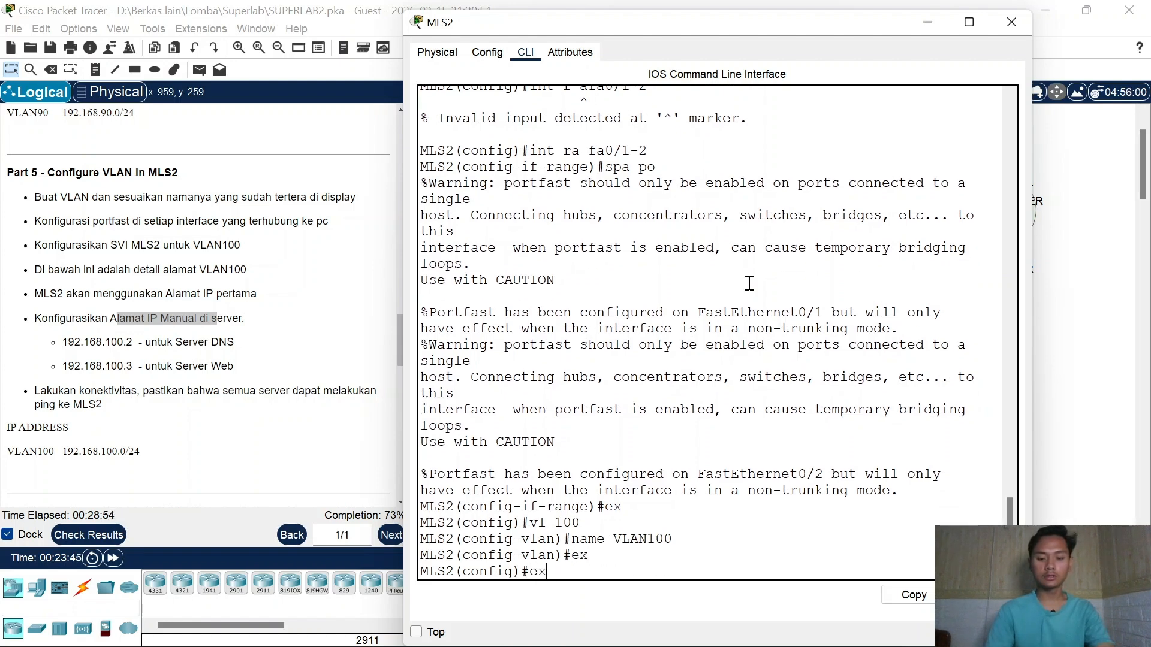
key(Return)
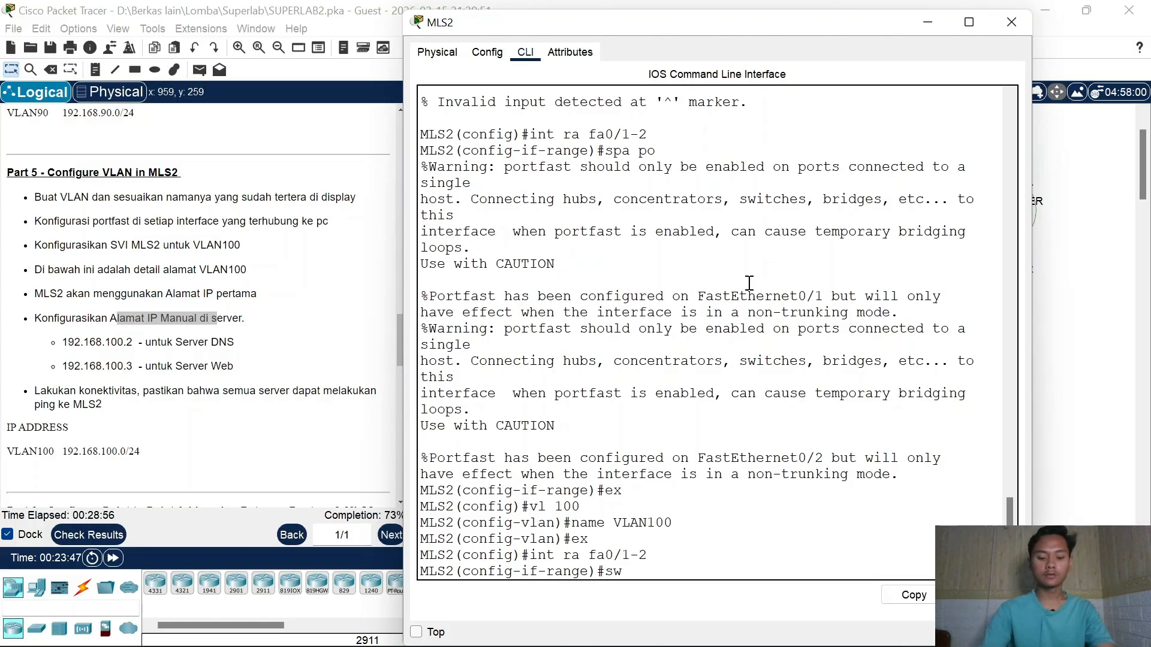
text(sw mo ac)
key(Return)
text(s)
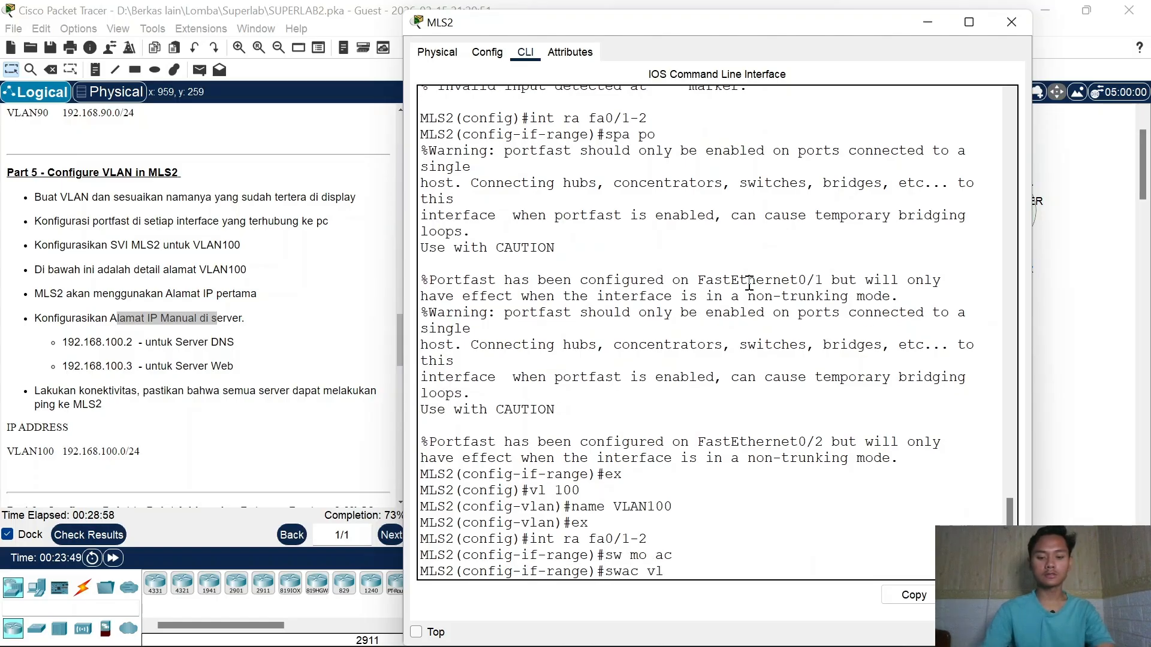
key(Left)
text(vl)
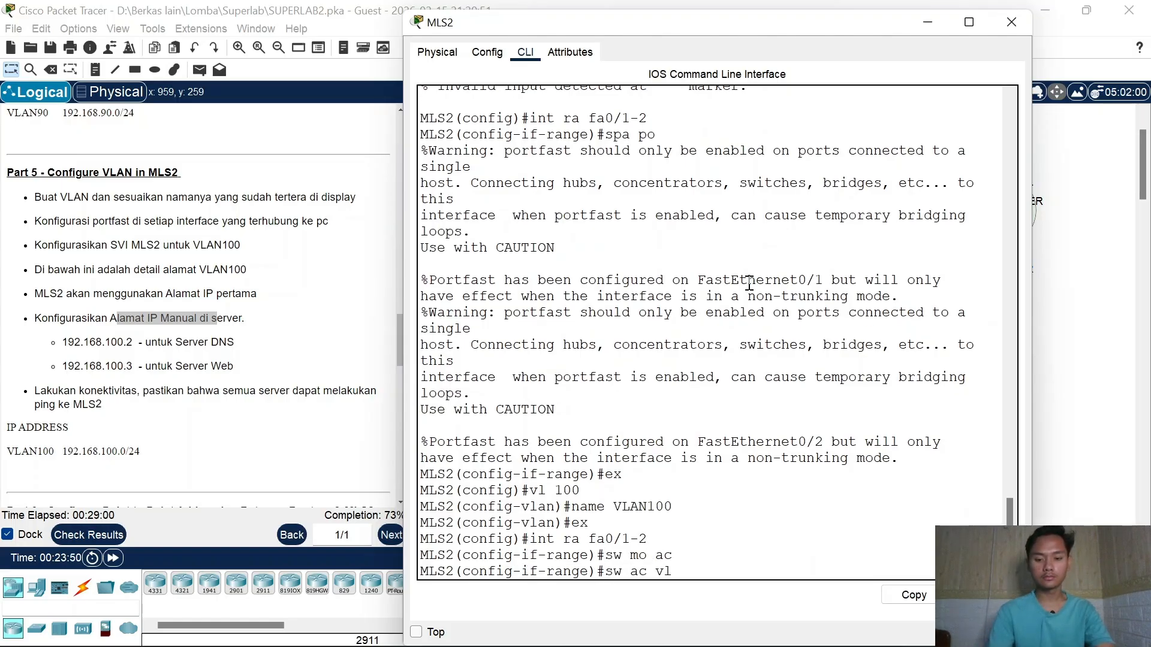
text( 100)
key(Return)
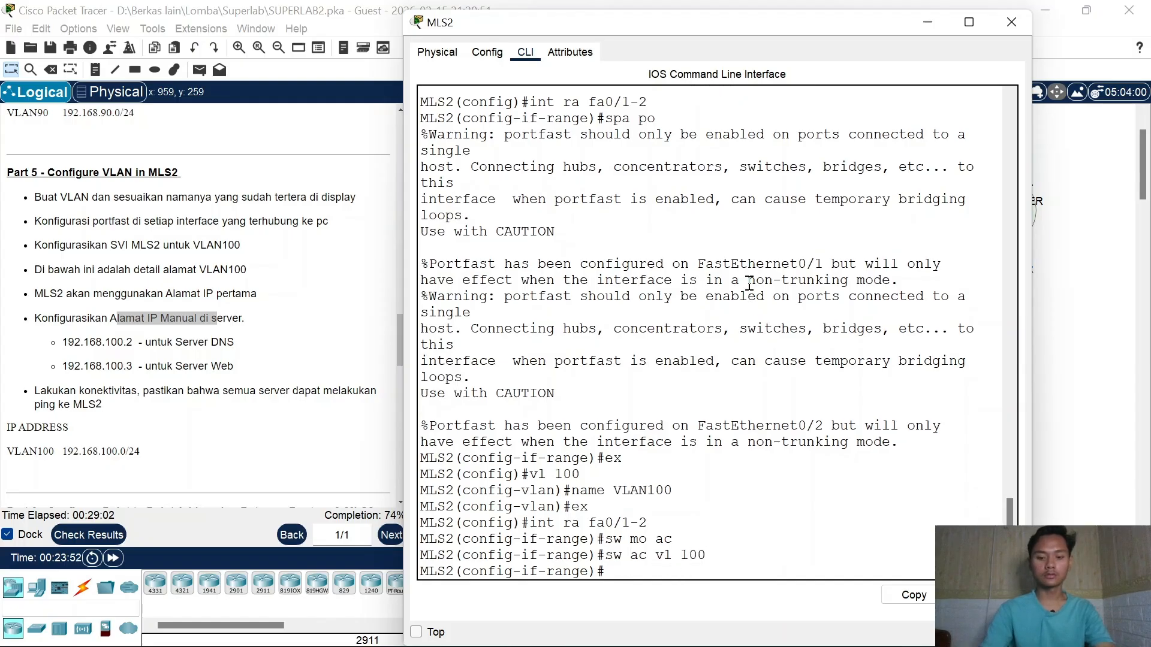
Step: Under interface VLAN 100, set ip address 192.168.100.1 255.255.255.0, then close MLS2's window
text(ex)
key(Return)
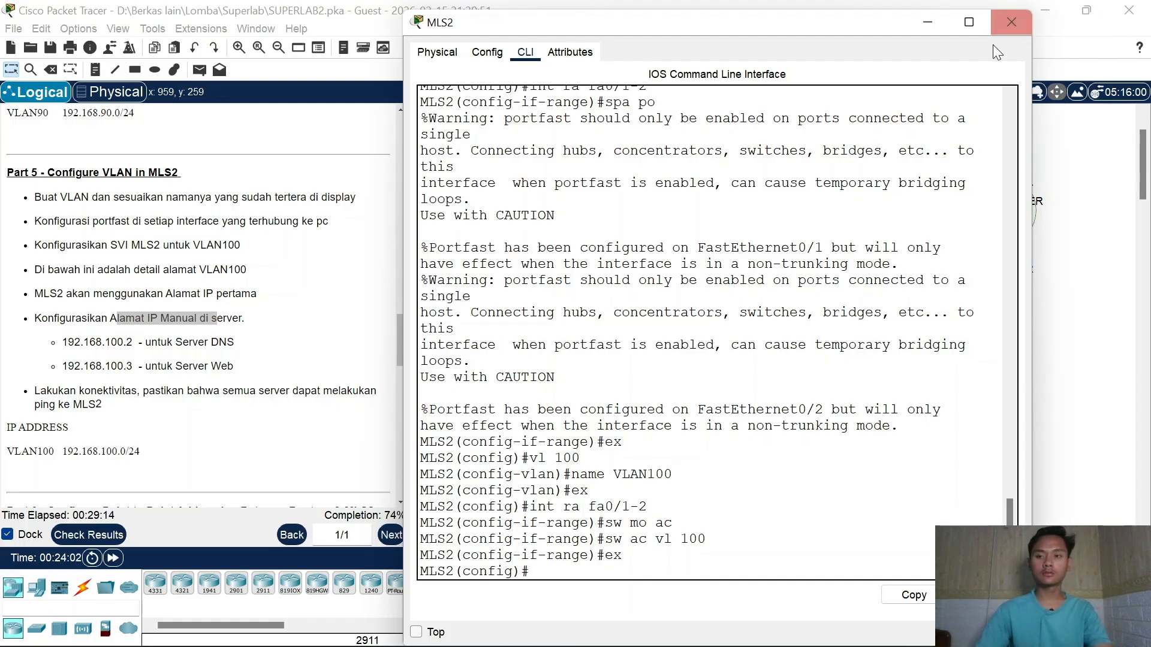
text(int)
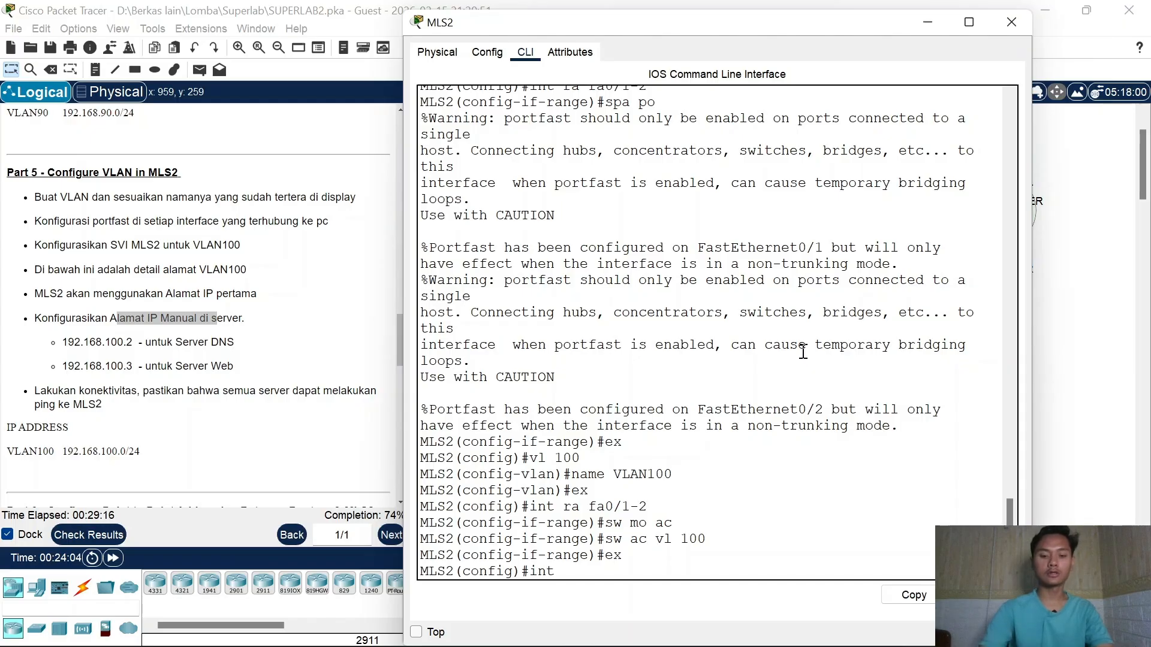
text( vl 100)
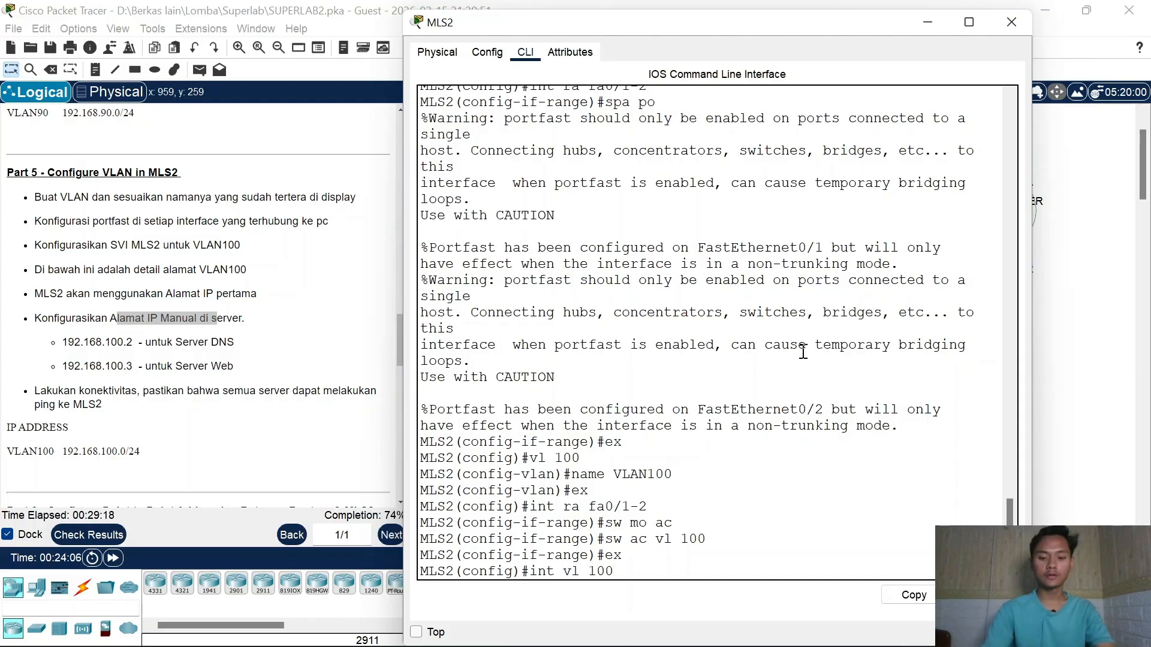
key(Return)
text(ig-if)#ip add )
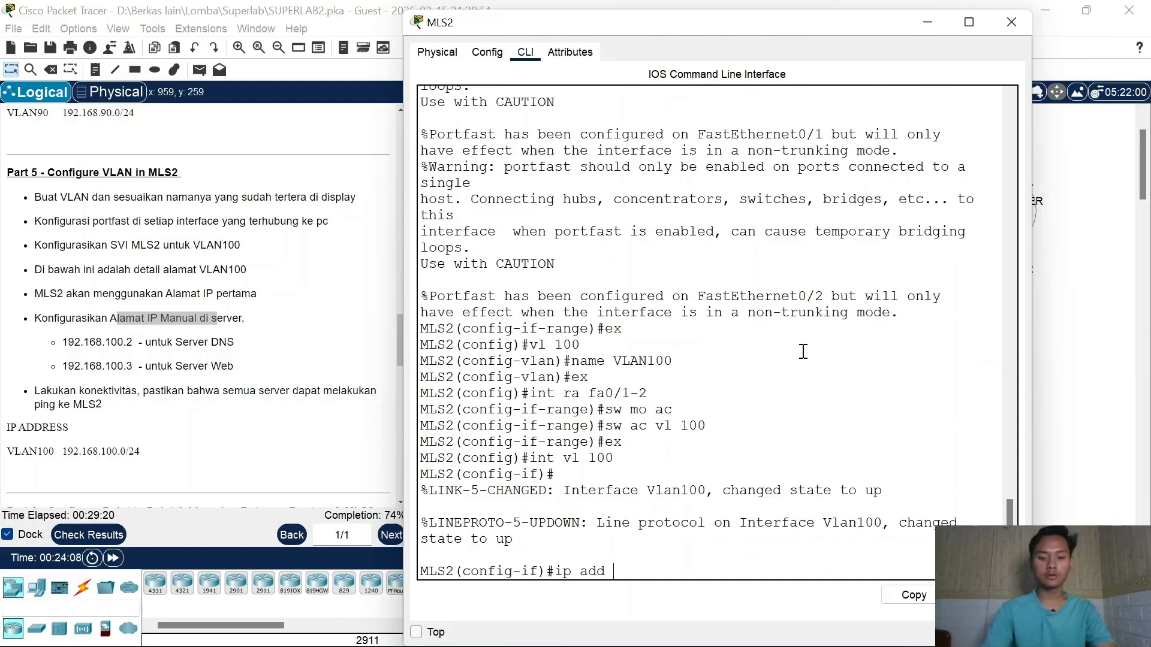
text(192.168.100)
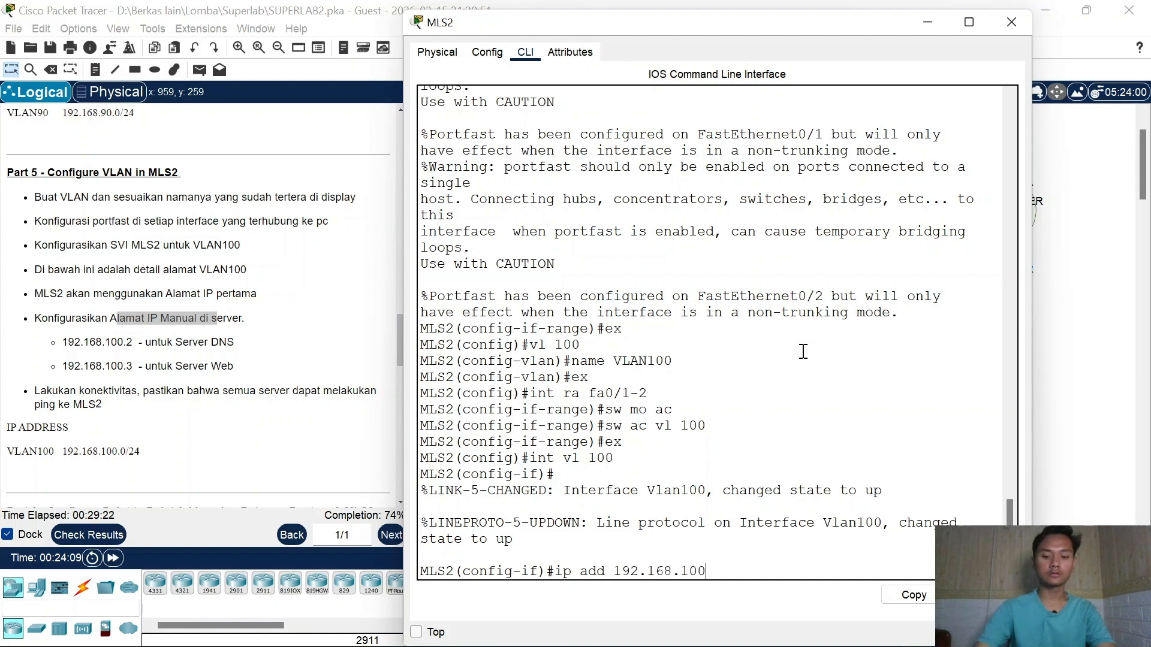
text(.1 255.)
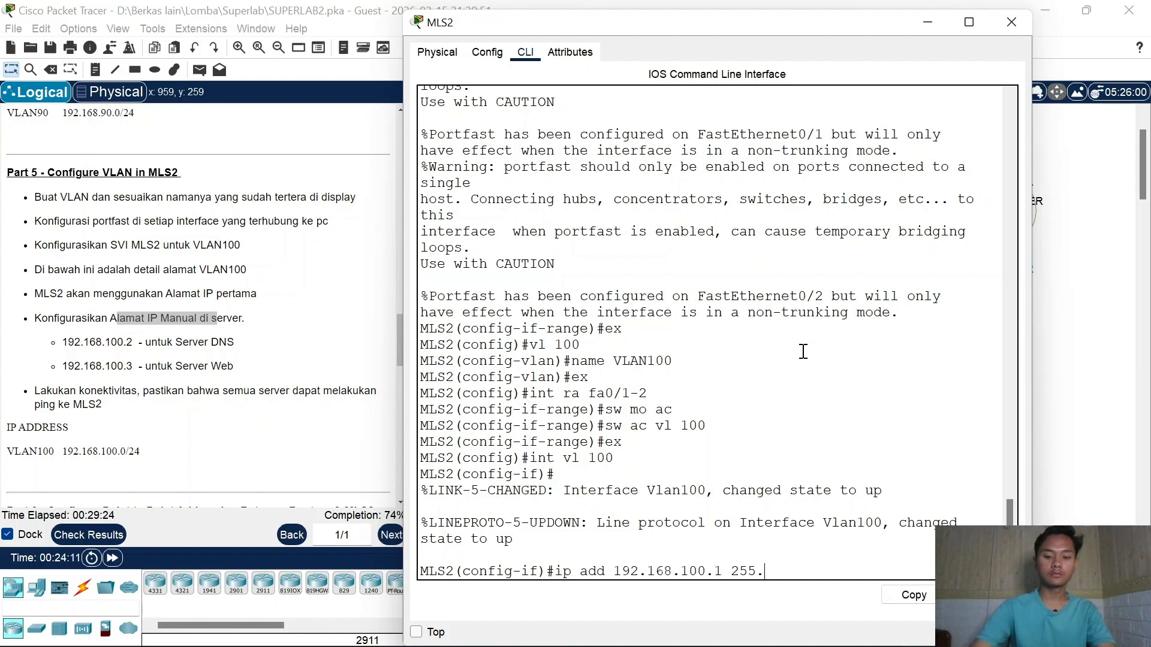
text(255.255)
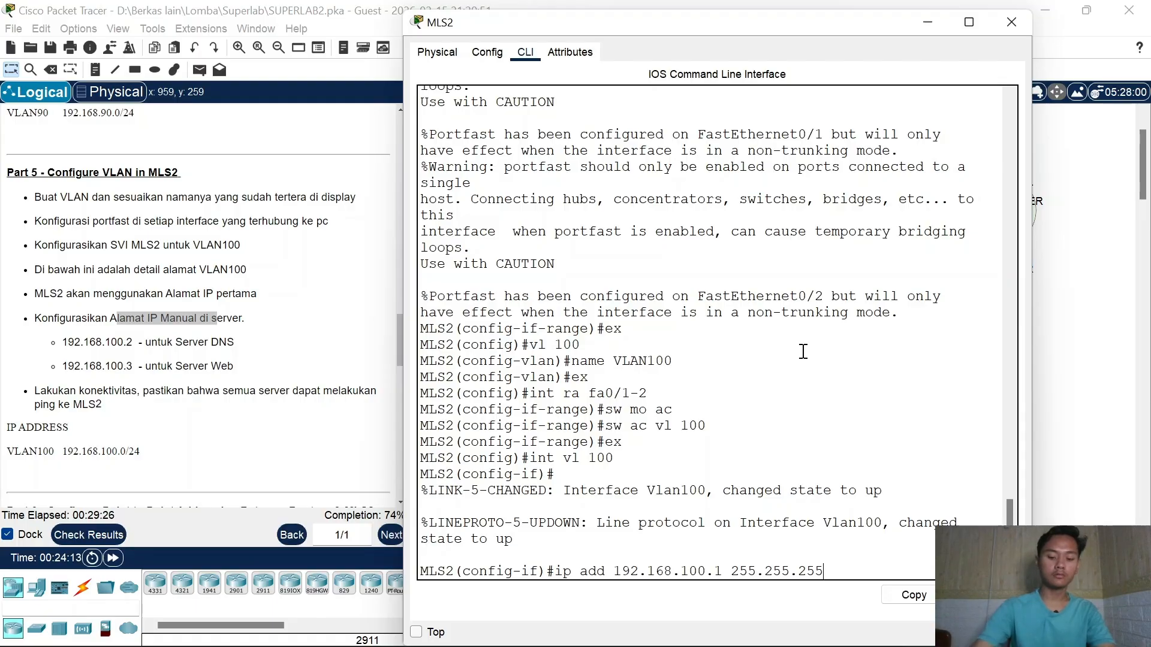
text(.0)
key(Return)
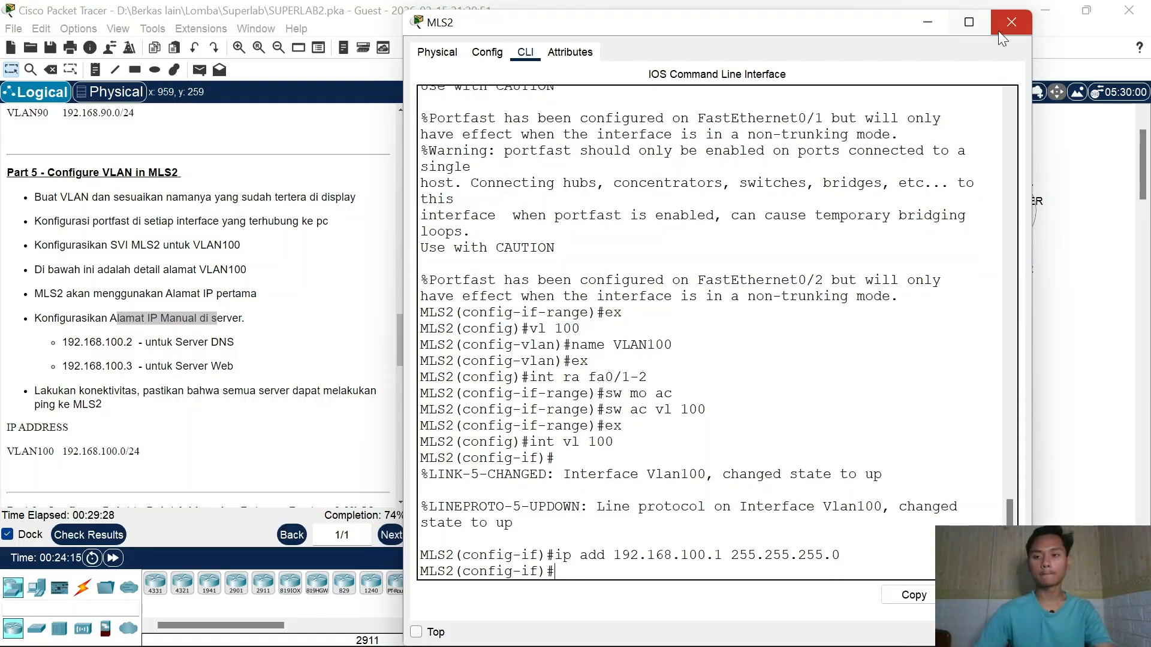
click(1011, 22)
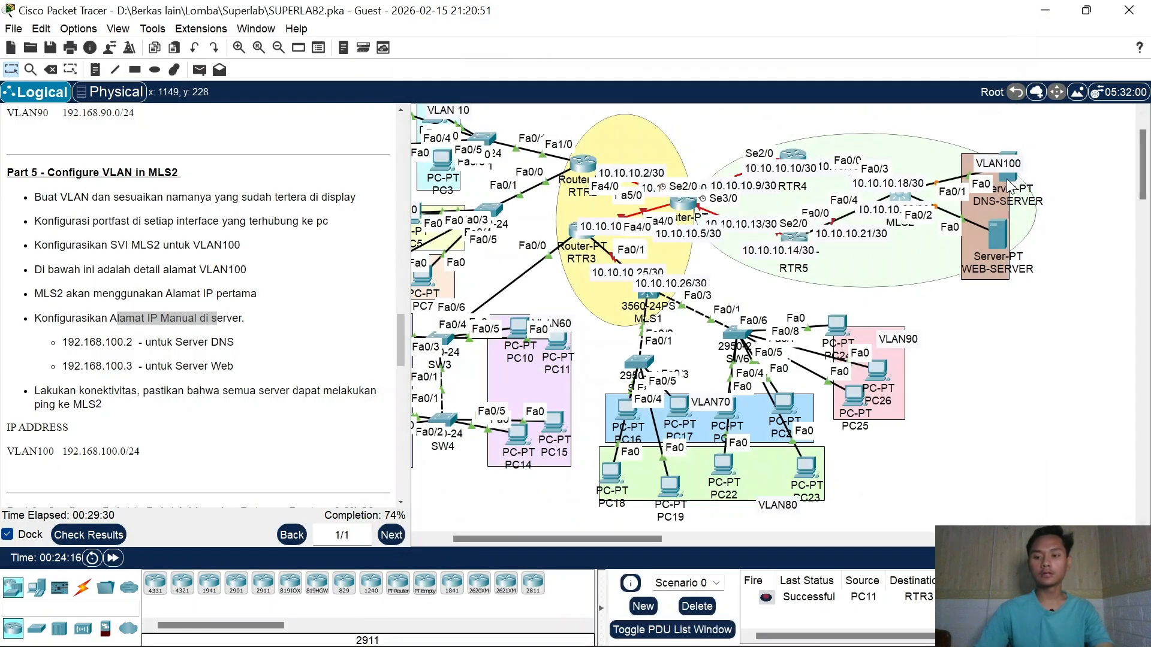
mouse_move(1009, 187)
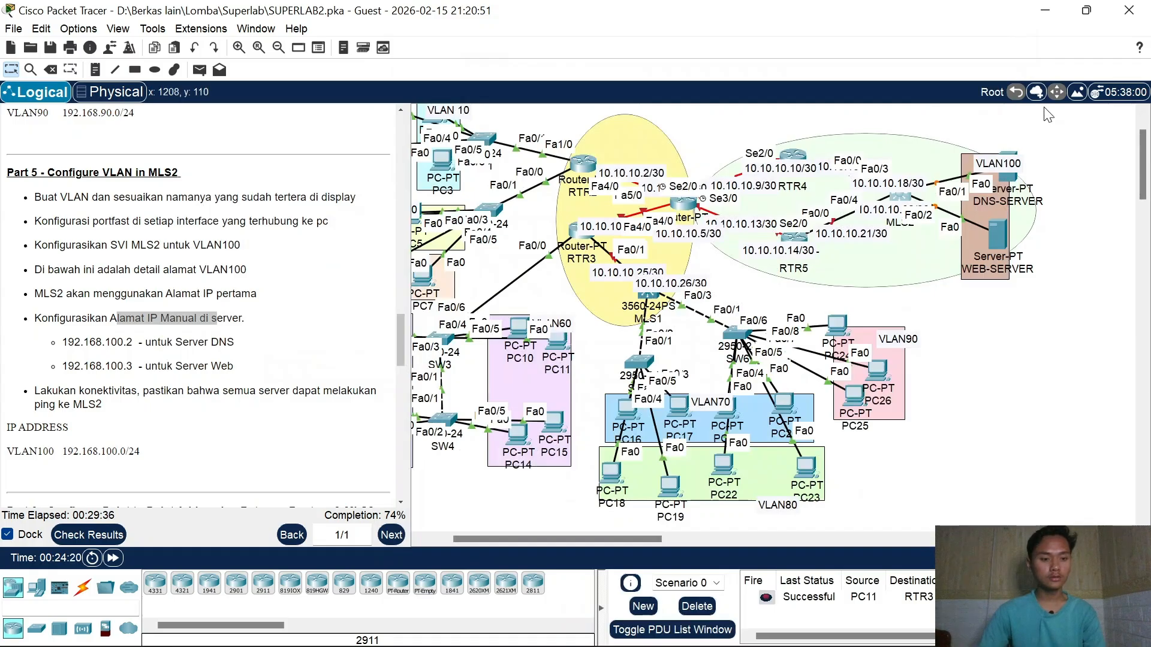
drag(126, 369, 233, 369)
scroll(206, 300, up, 5)
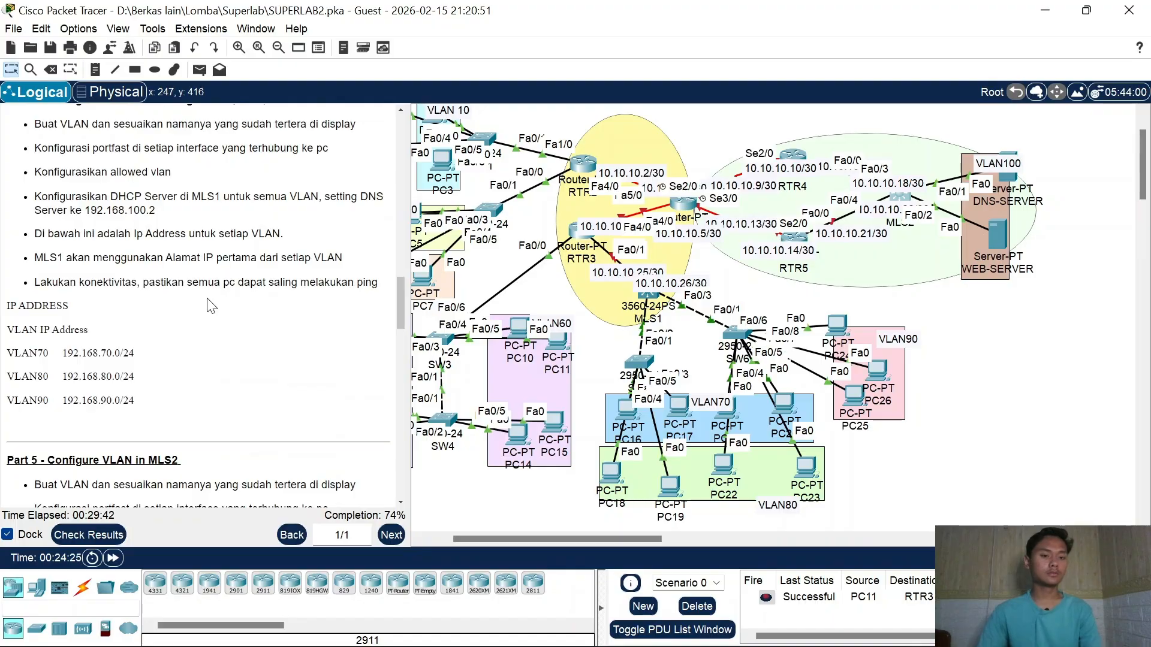
scroll(211, 306, up, 1)
drag(119, 282, 168, 290)
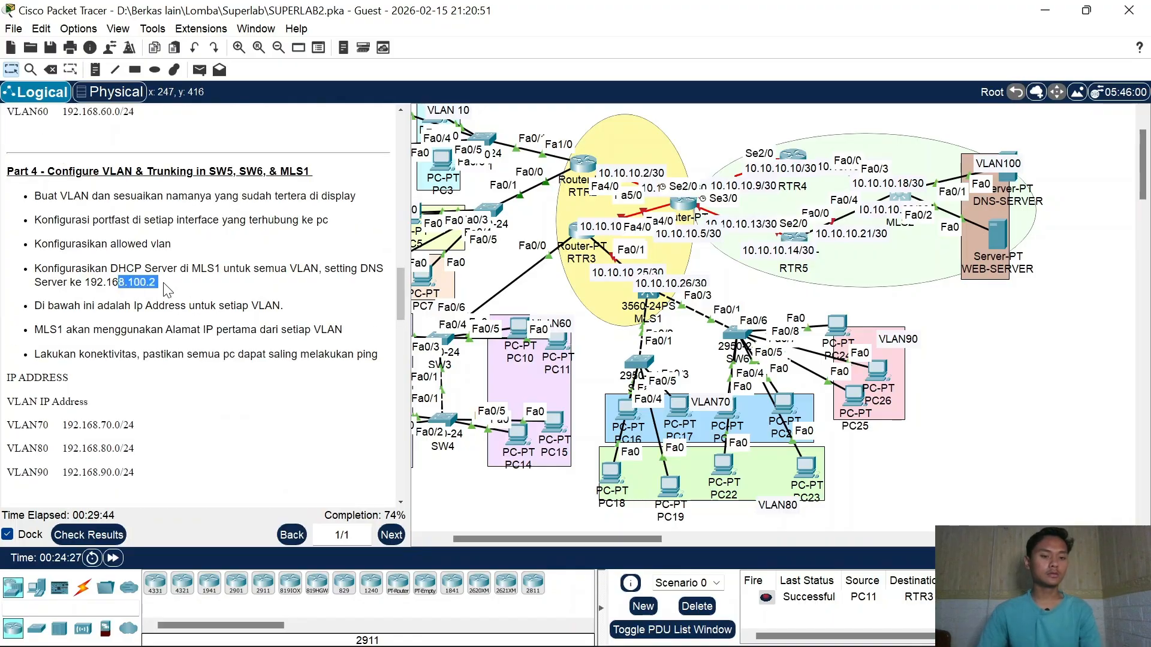
scroll(167, 291, up, 4)
drag(139, 220, 168, 265)
scroll(166, 253, up, 6)
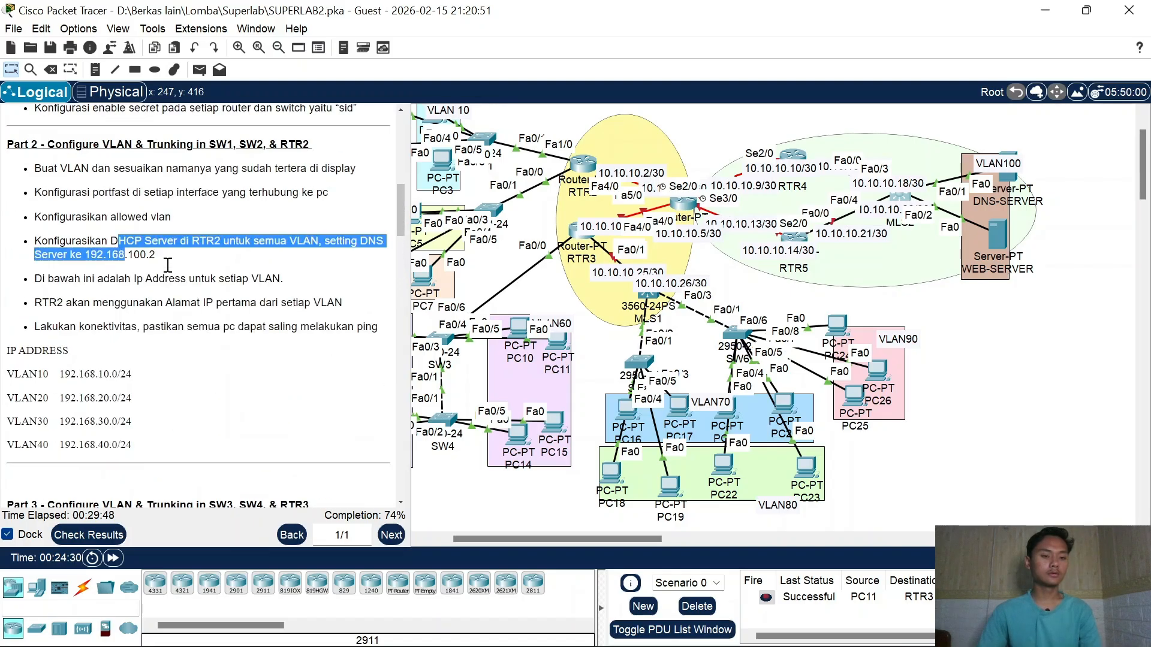
scroll(168, 265, up, 10)
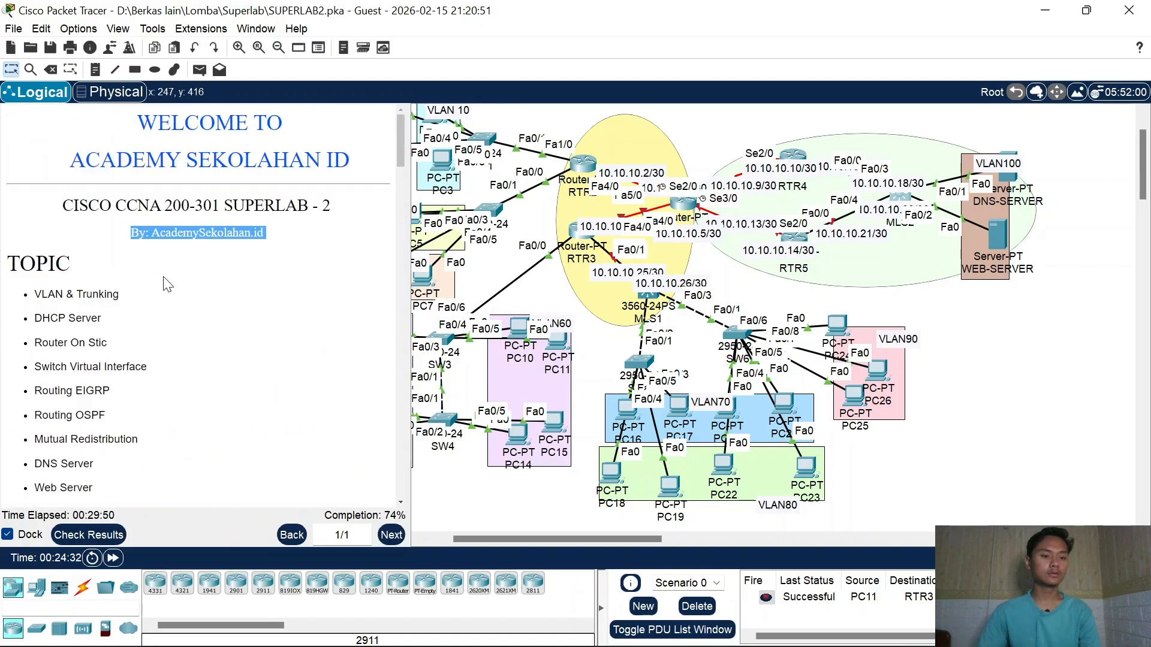
scroll(167, 284, down, 6)
click(257, 368)
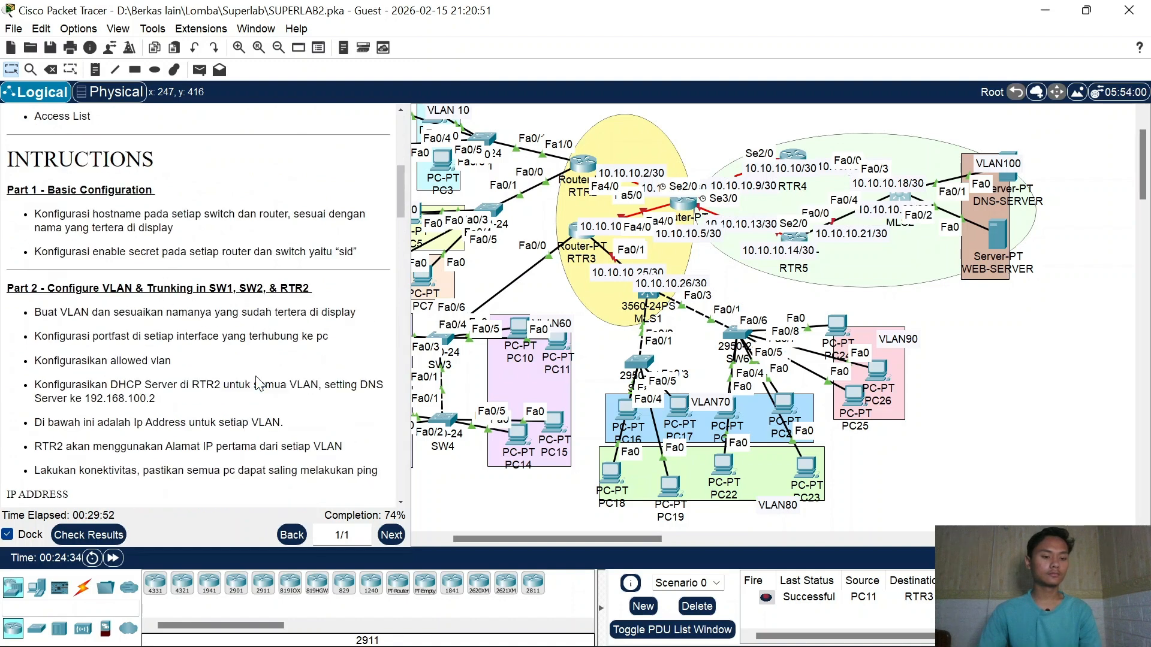
scroll(257, 367, down, 2)
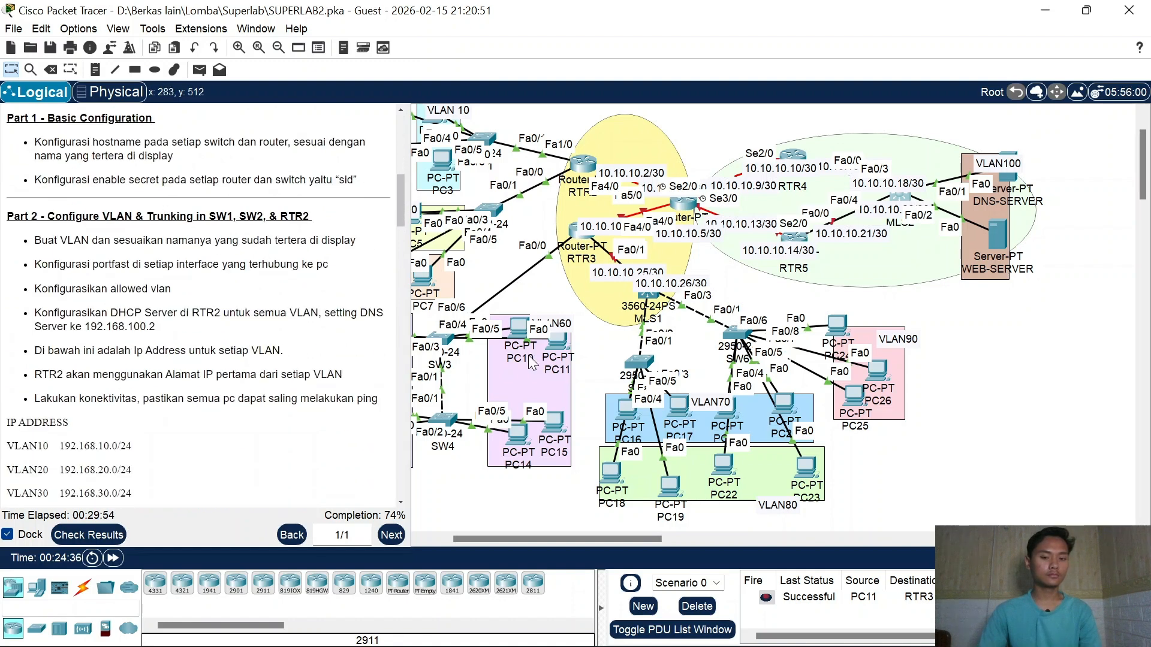
click(557, 343)
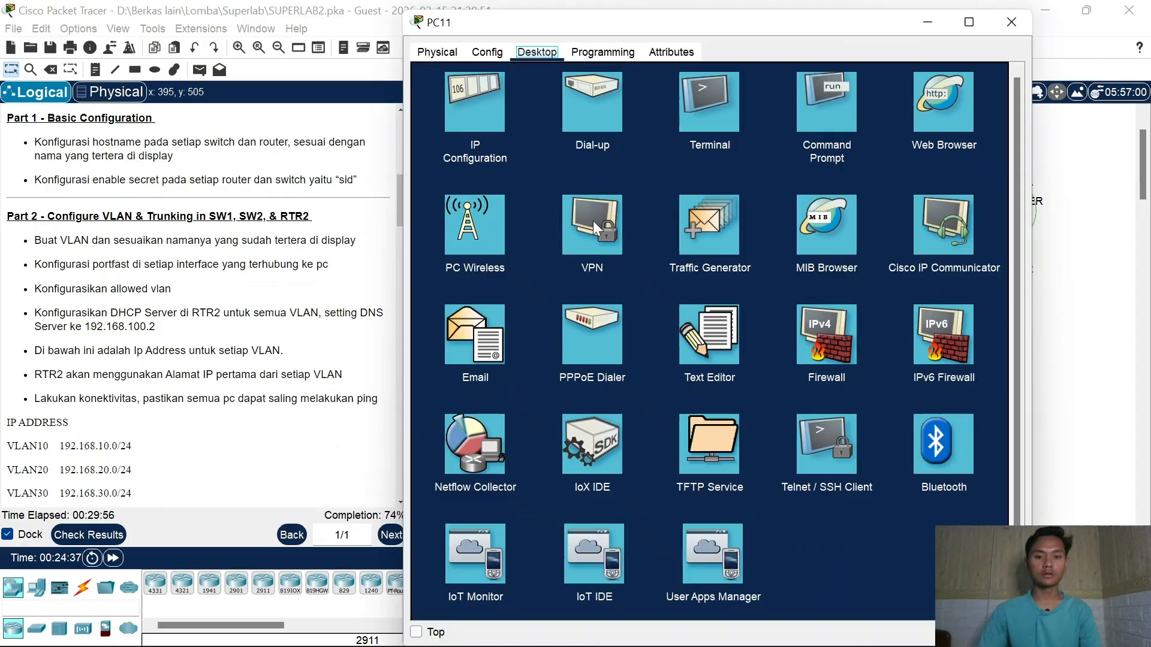
click(499, 109)
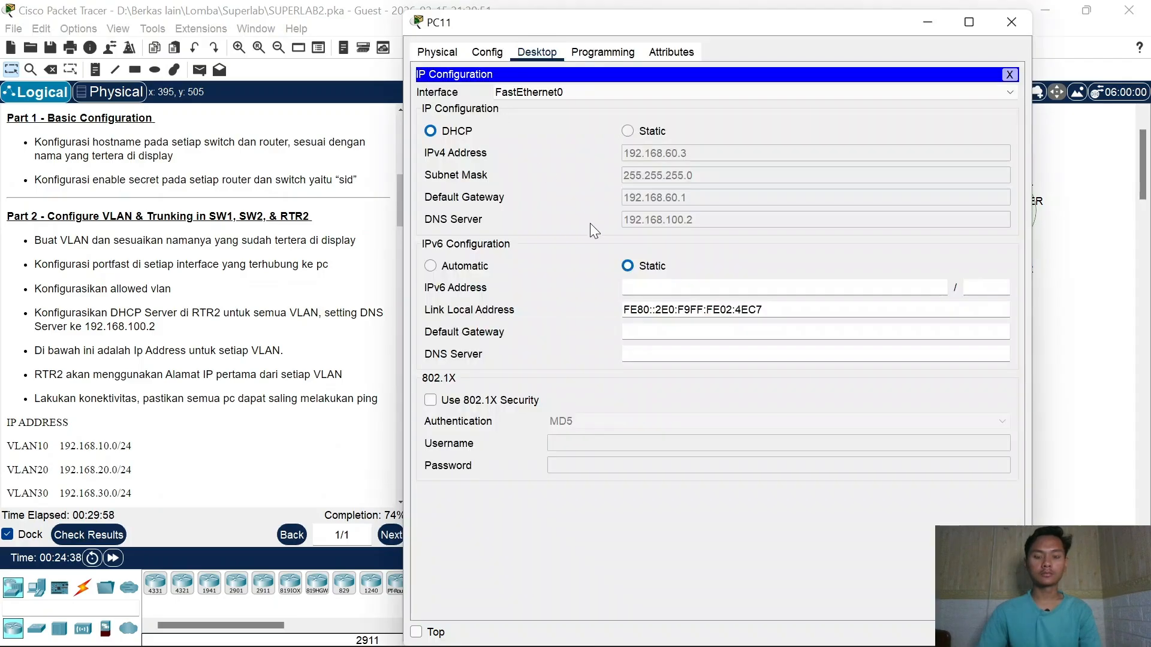
click(1012, 22)
scroll(842, 358, down, 1)
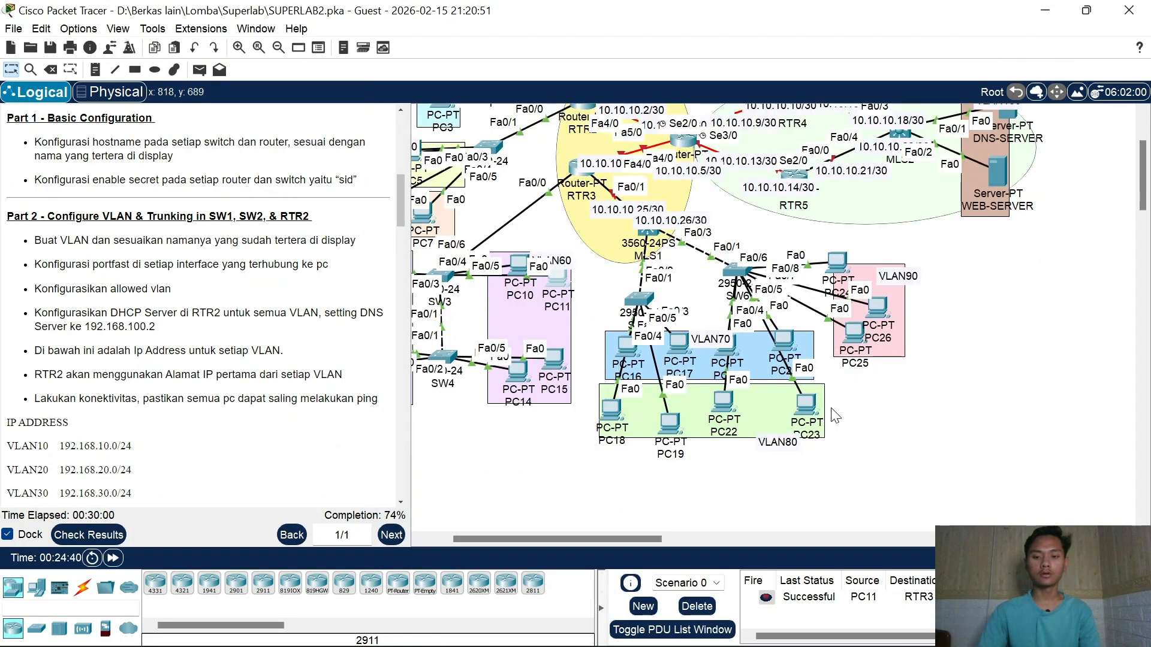
click(848, 345)
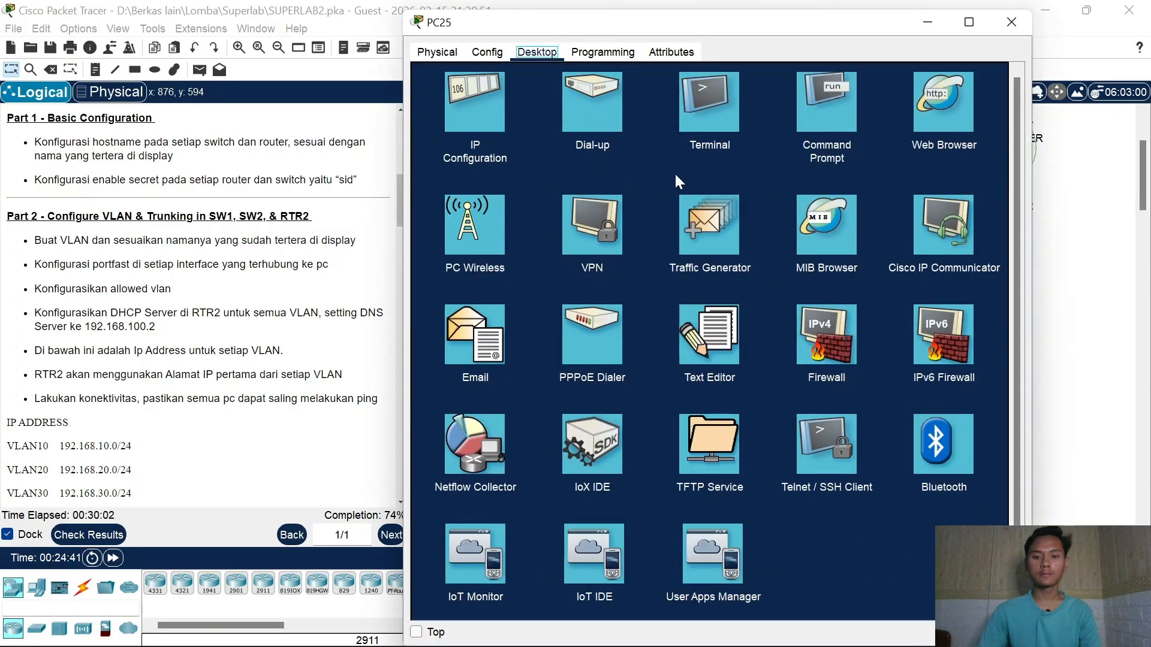
click(482, 99)
click(1011, 22)
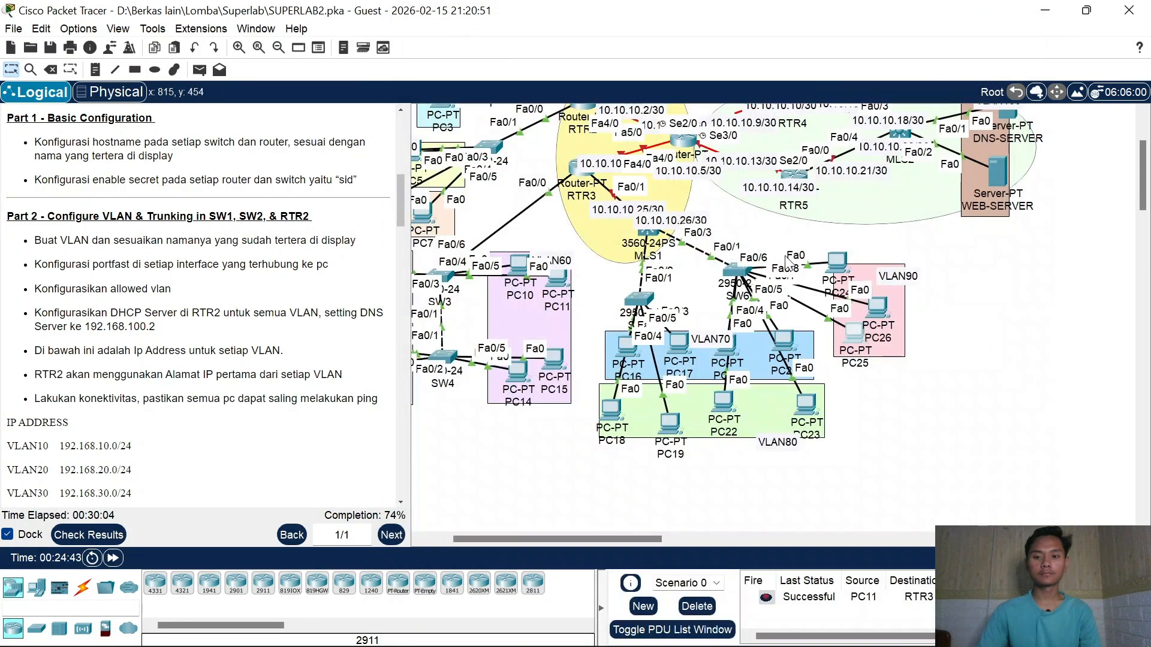
drag(630, 541, 603, 540)
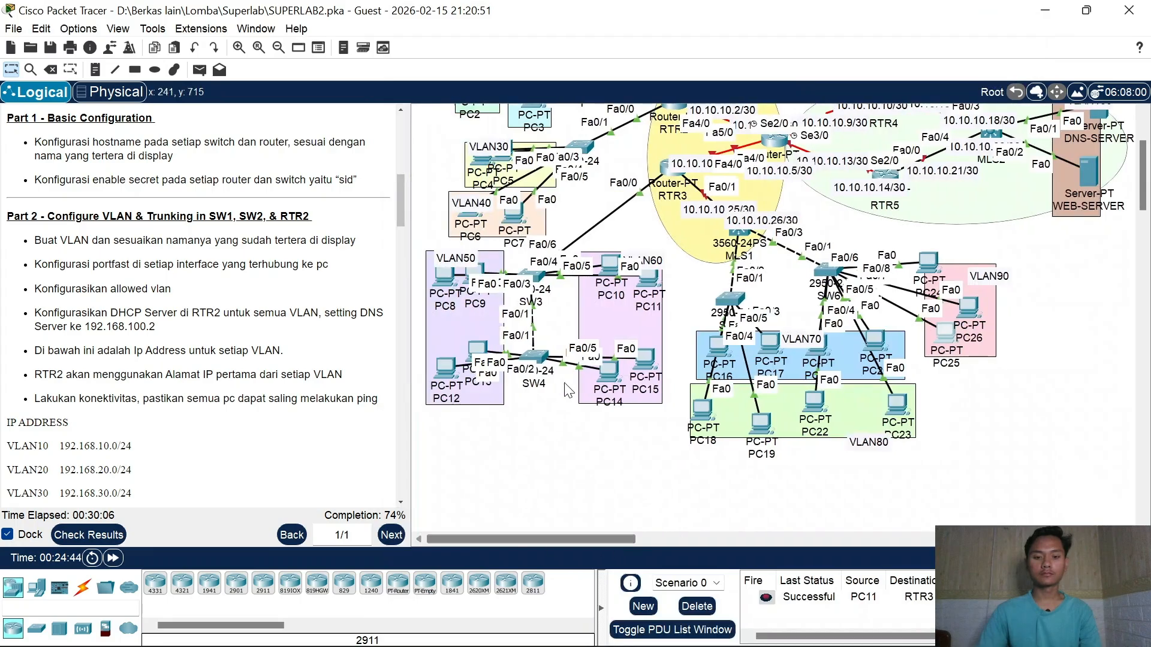
click(444, 372)
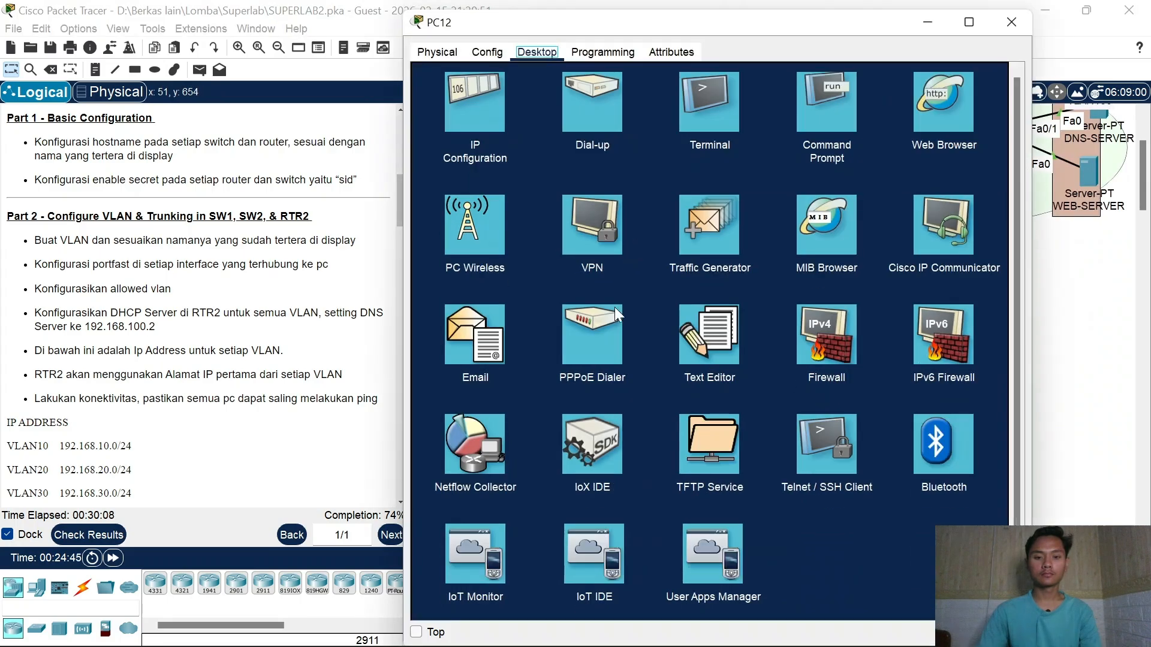
click(485, 99)
click(1020, 23)
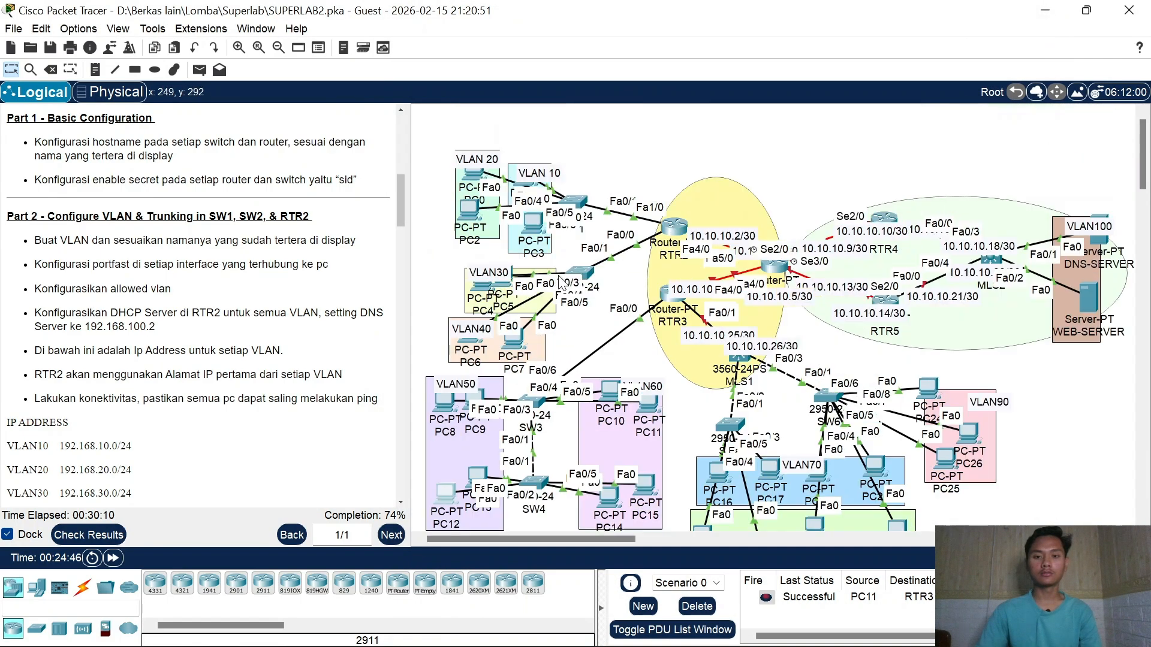
click(538, 142)
click(501, 127)
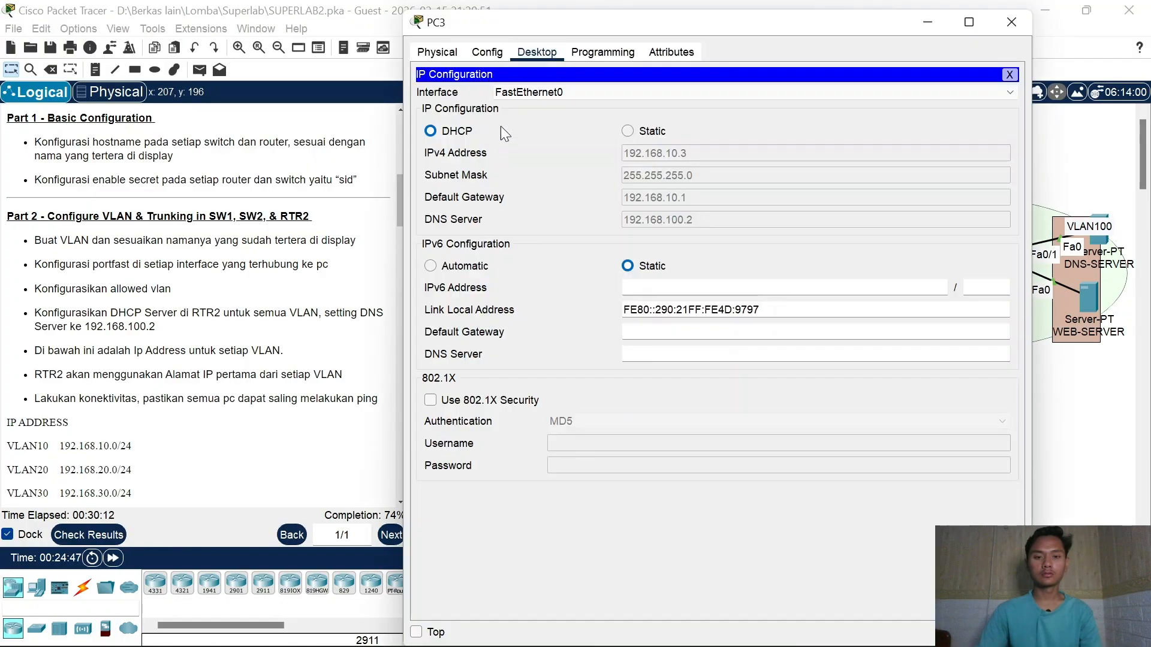
click(1012, 22)
click(474, 343)
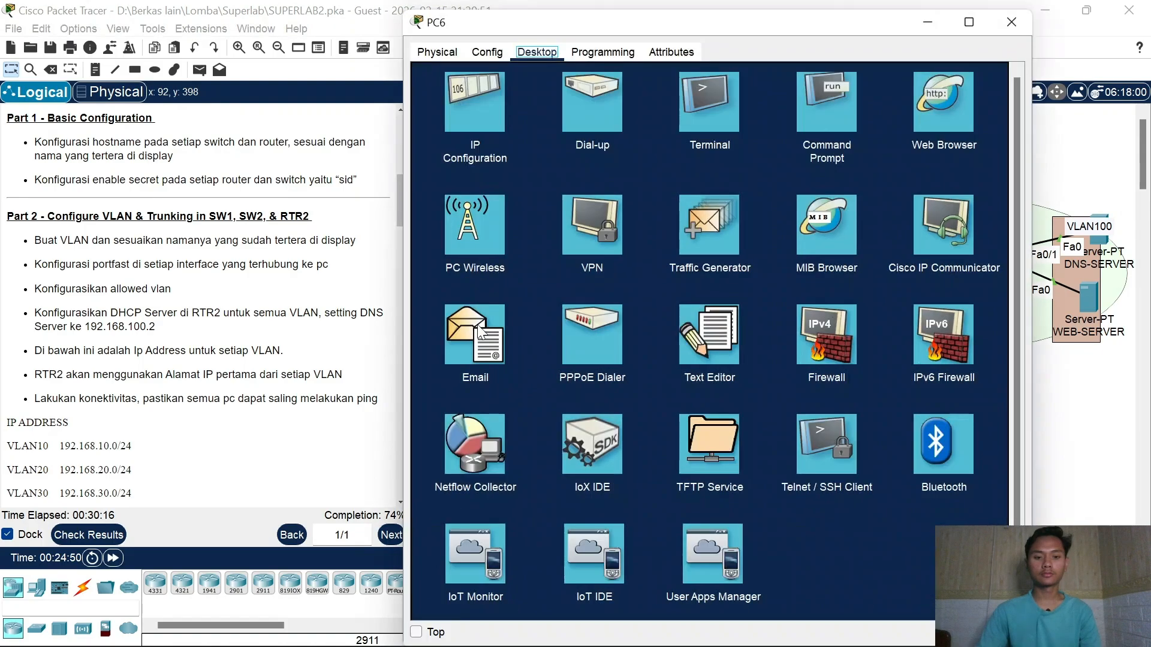
click(476, 127)
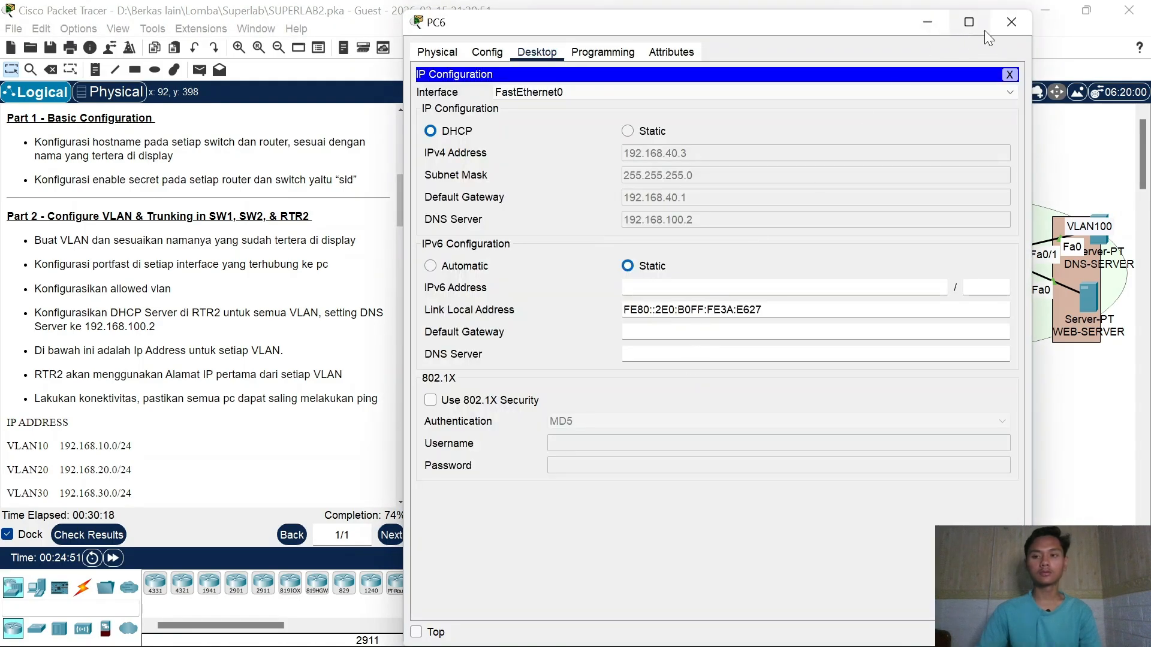
click(1010, 24)
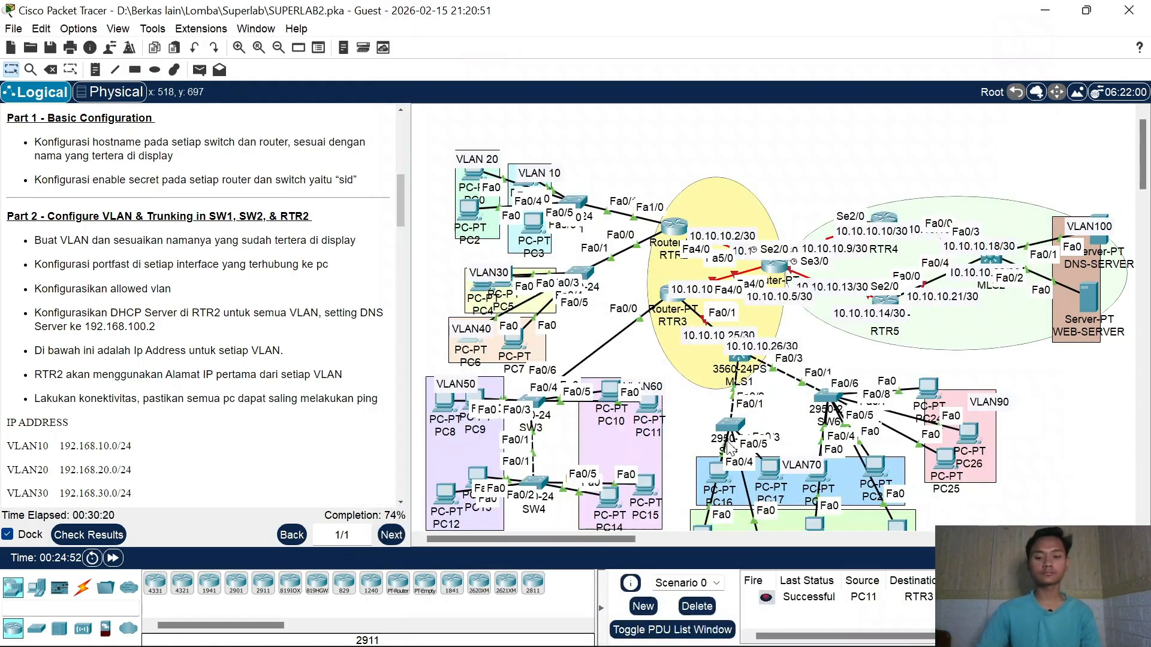
Step: In DNS-SERVER's IP Configuration, enter the static IPv4 address 192.168.100.2
drag(604, 540, 694, 541)
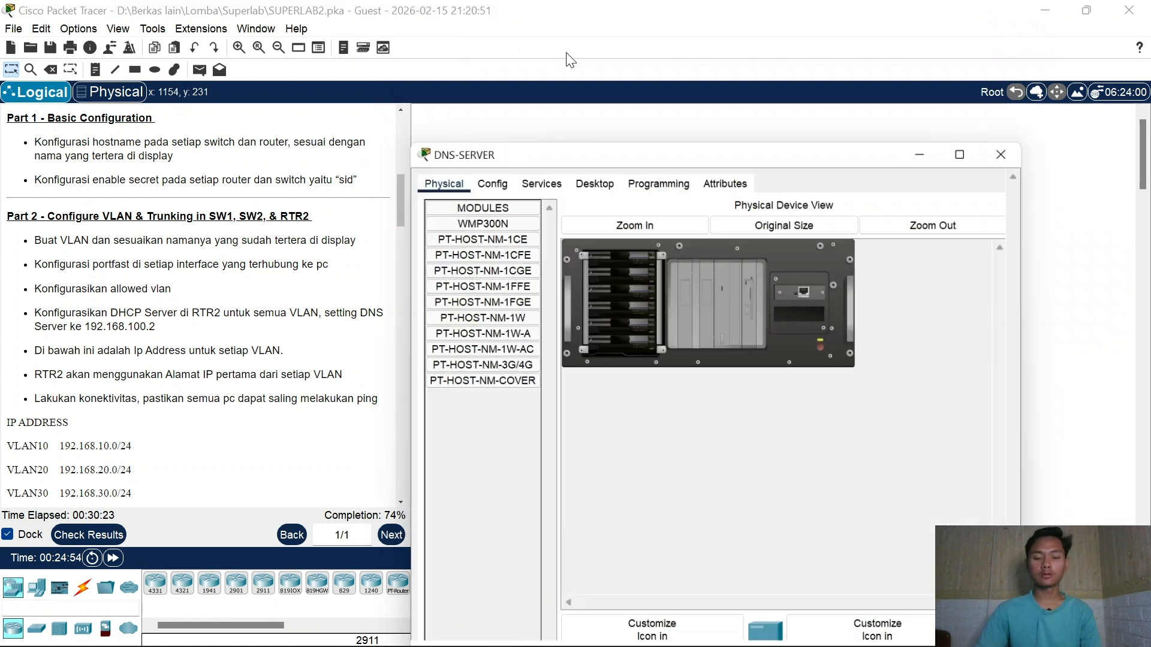
click(797, 247)
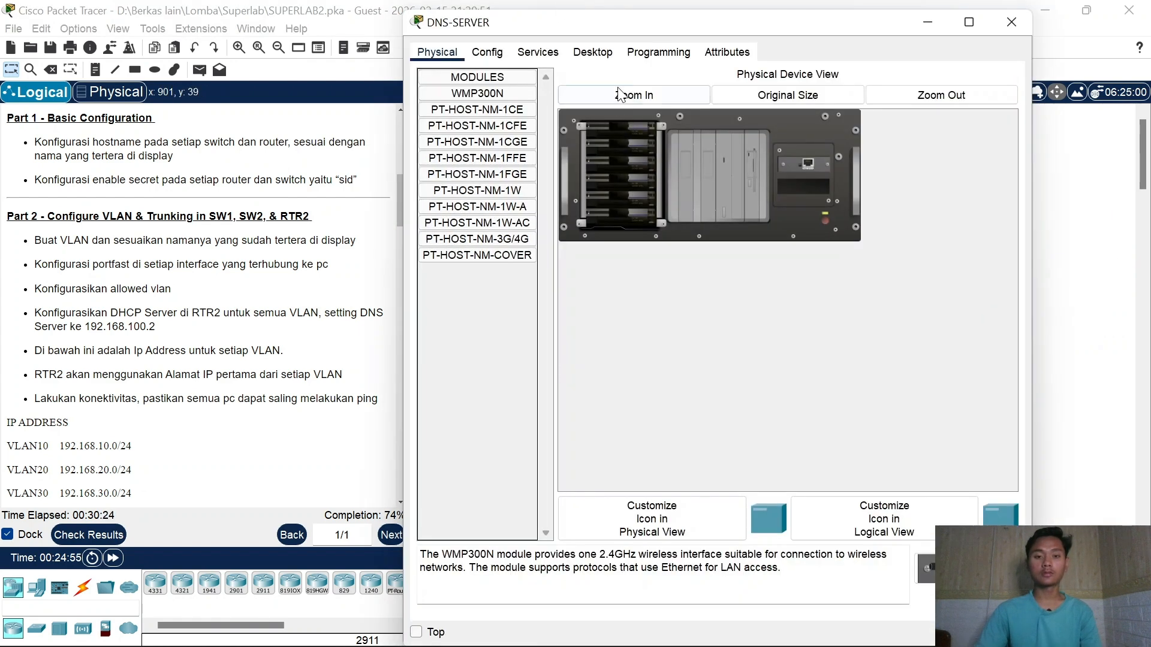
click(592, 55)
click(490, 123)
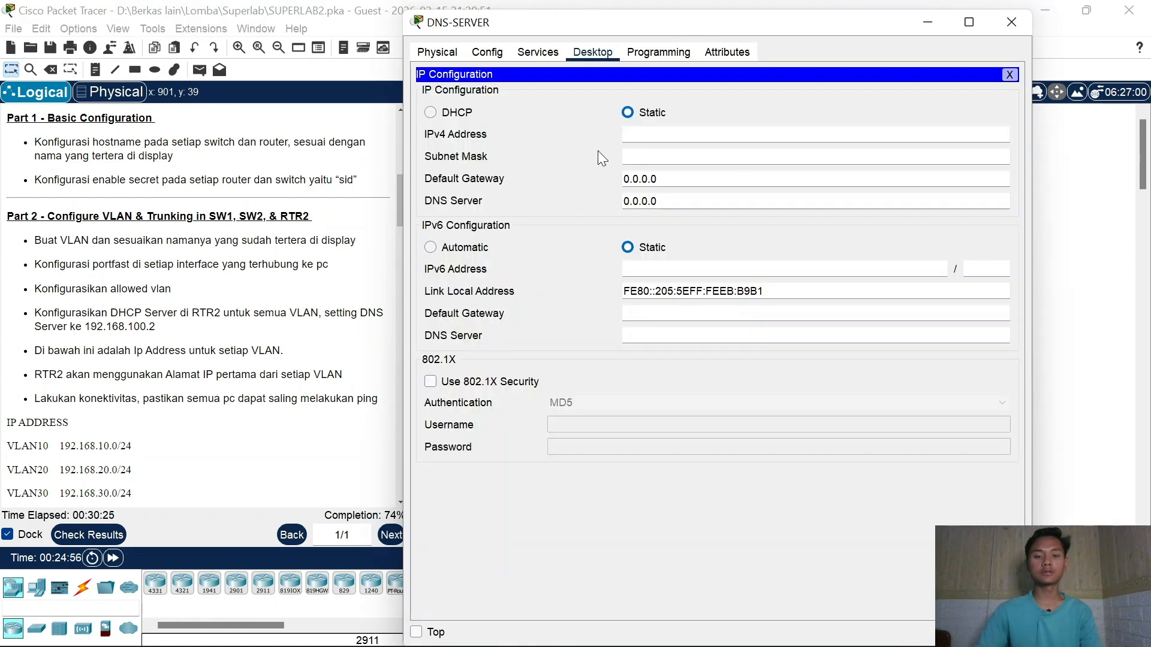
click(684, 133)
text(18)
key(BackSpace)
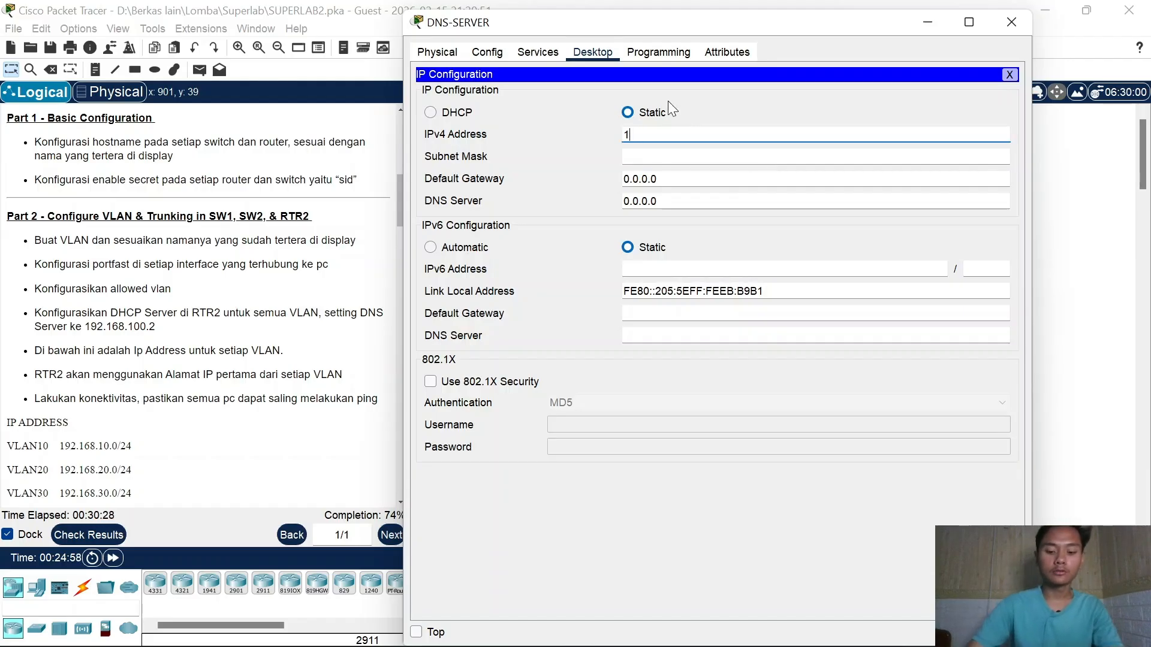
text(92.168.100.2)
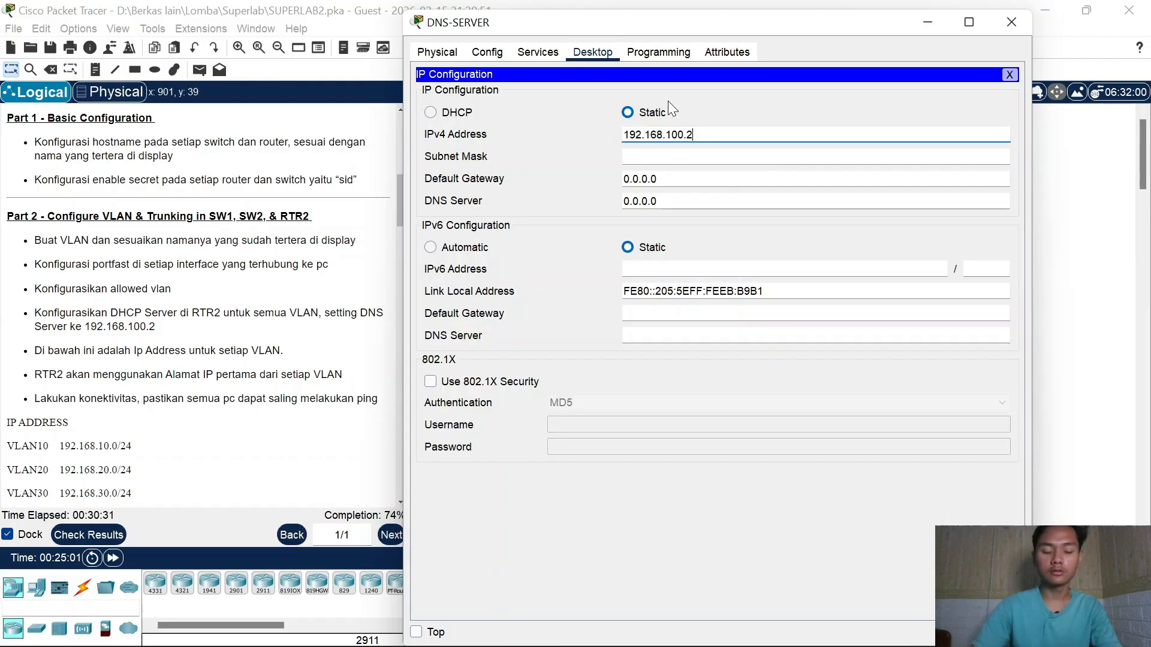
key(ctrl+a)
key(ctrl+c)
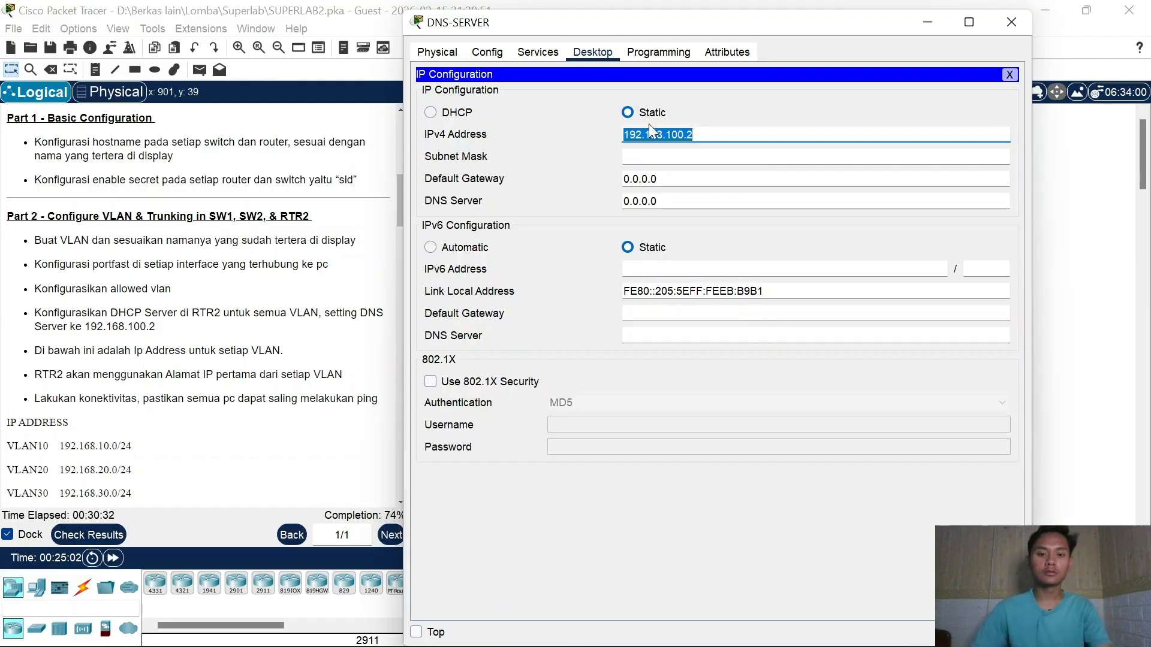
Step: Fill mask 255.255.255.0, gateway 192.168.100.1 and DNS 192.168.100.2, then return to the topology
click(685, 177)
key(ctrl+a)
key(ctrl+v)
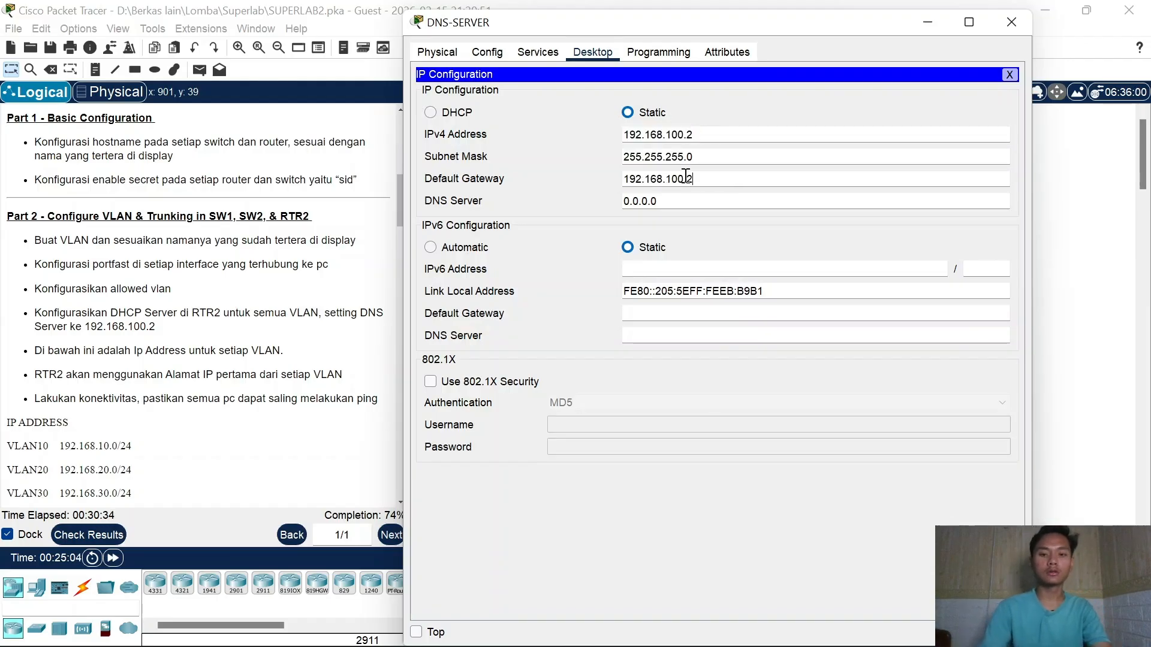
double_click(649, 200)
key(ctrl+v)
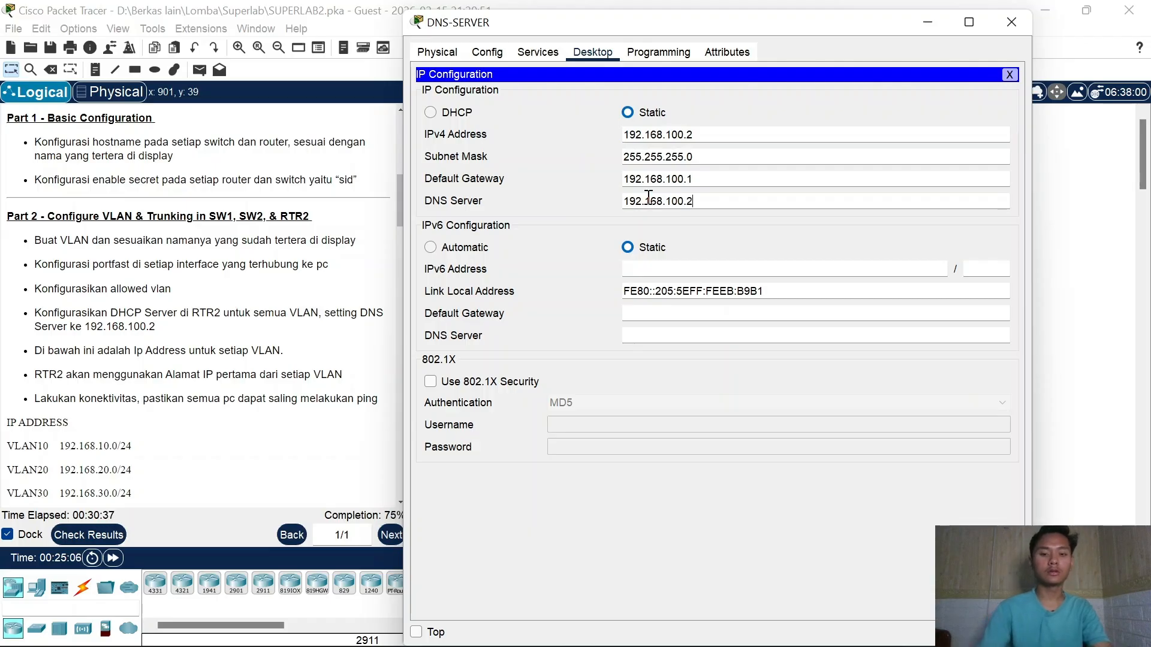
click(1009, 74)
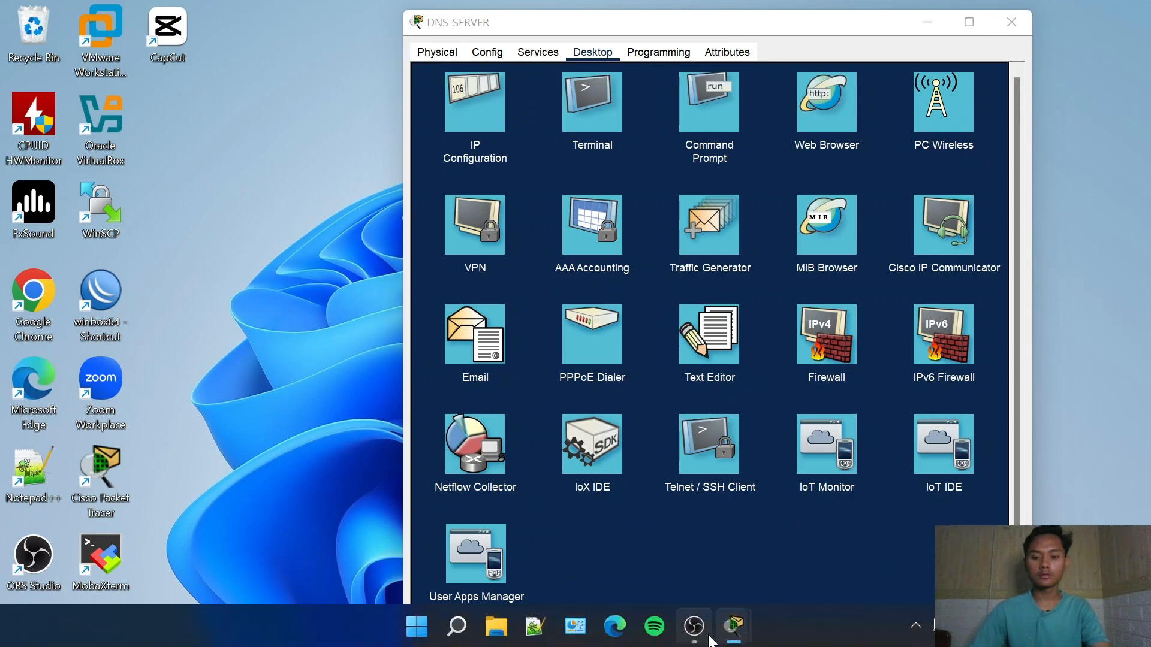
click(754, 483)
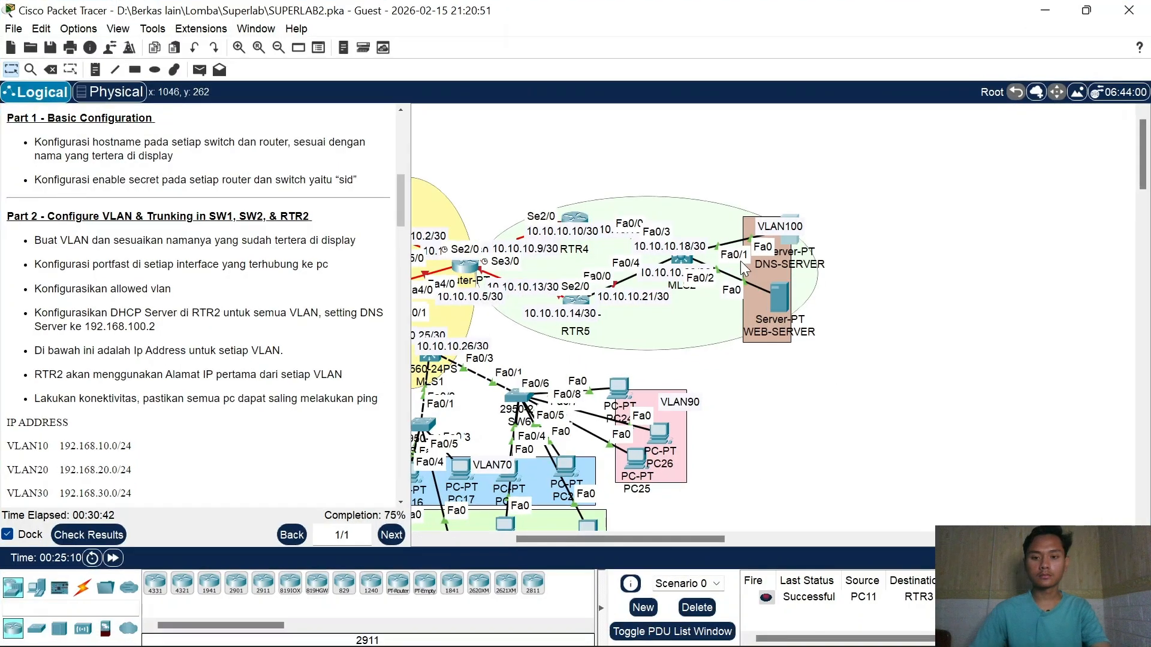
Step: Give WEB-SERVER static IP 192.168.100.3/24, gateway 192.168.100.1 and DNS 192.168.100.2
click(778, 300)
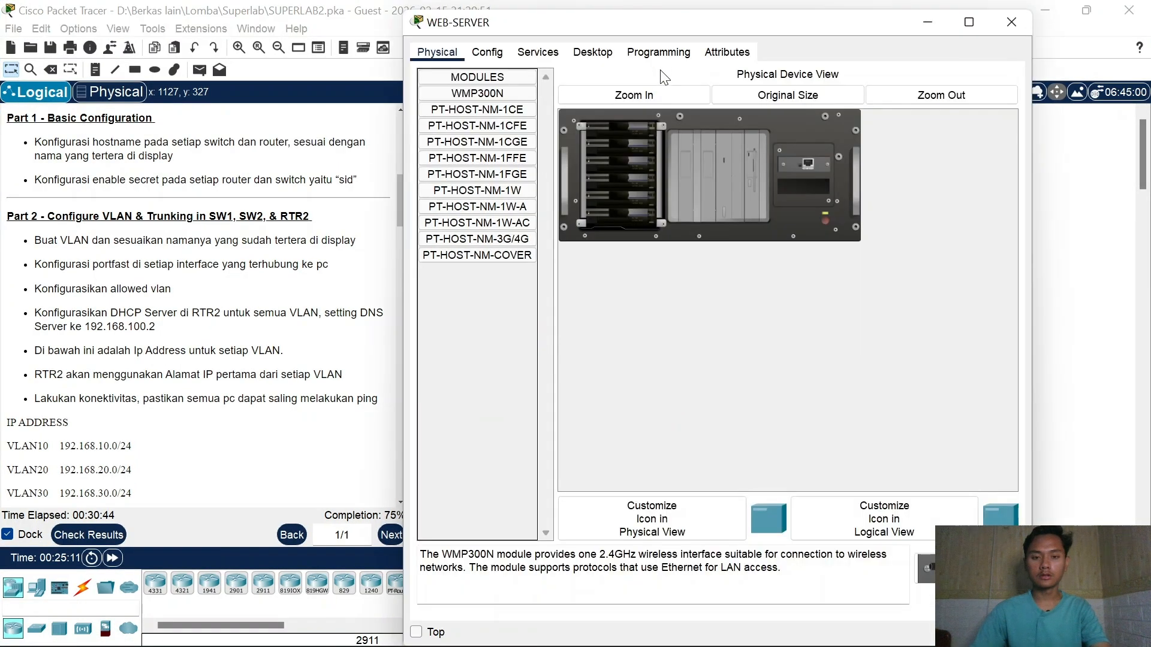
click(593, 52)
click(470, 126)
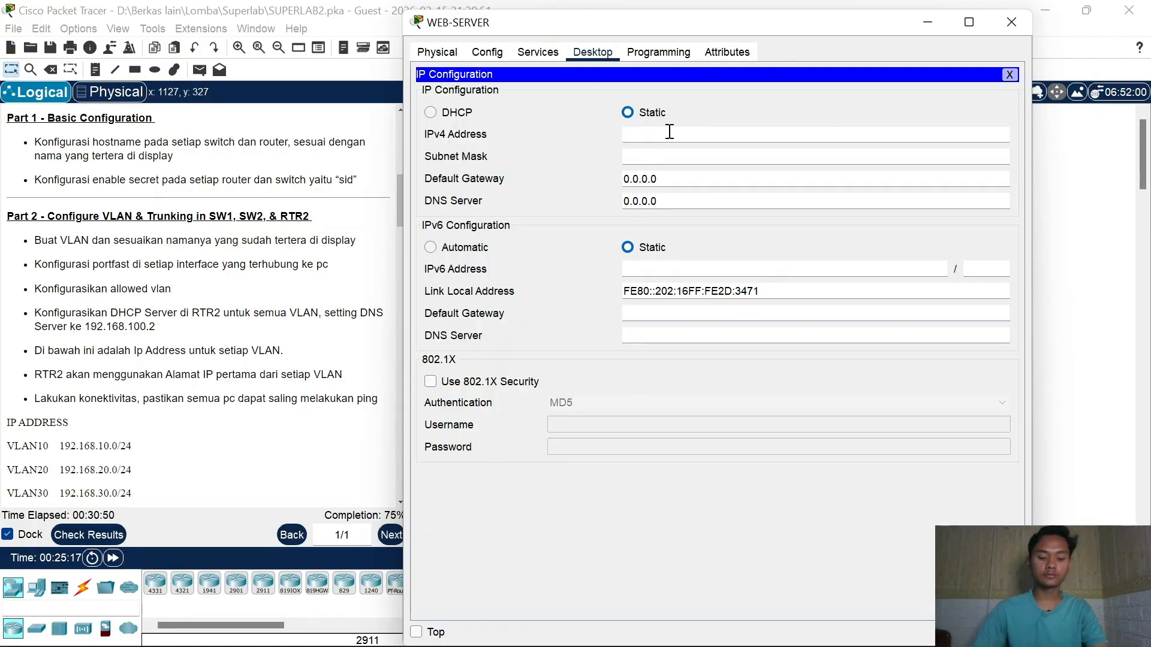
key(ctrl+v)
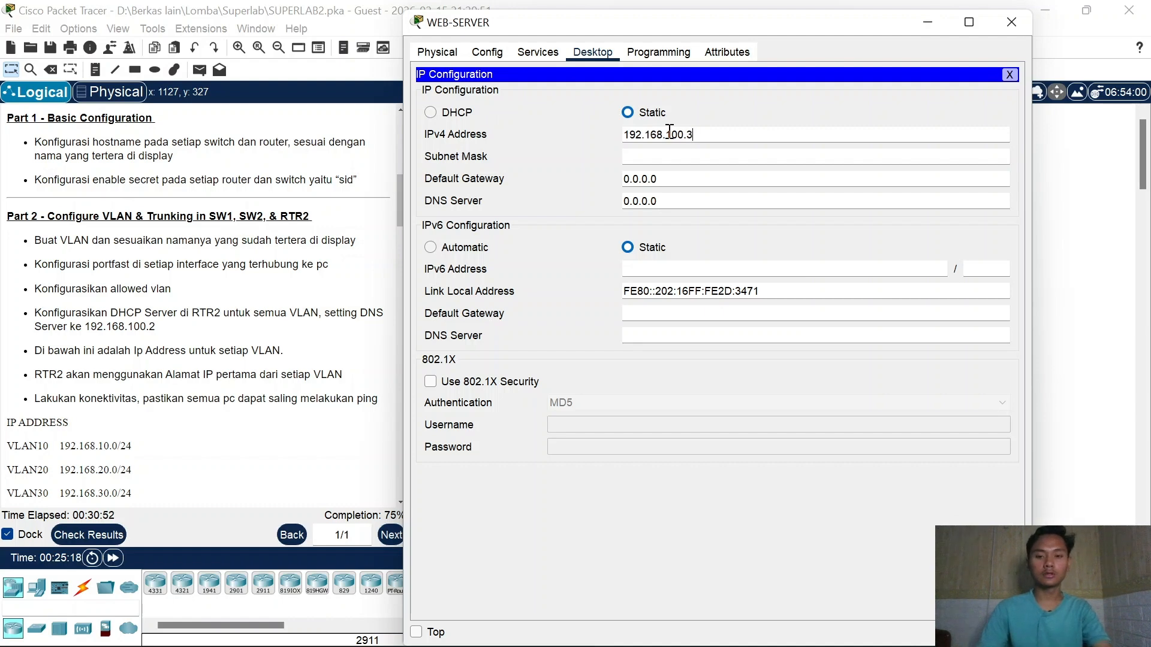
click(676, 178)
double_click(656, 178)
key(ctrl+v)
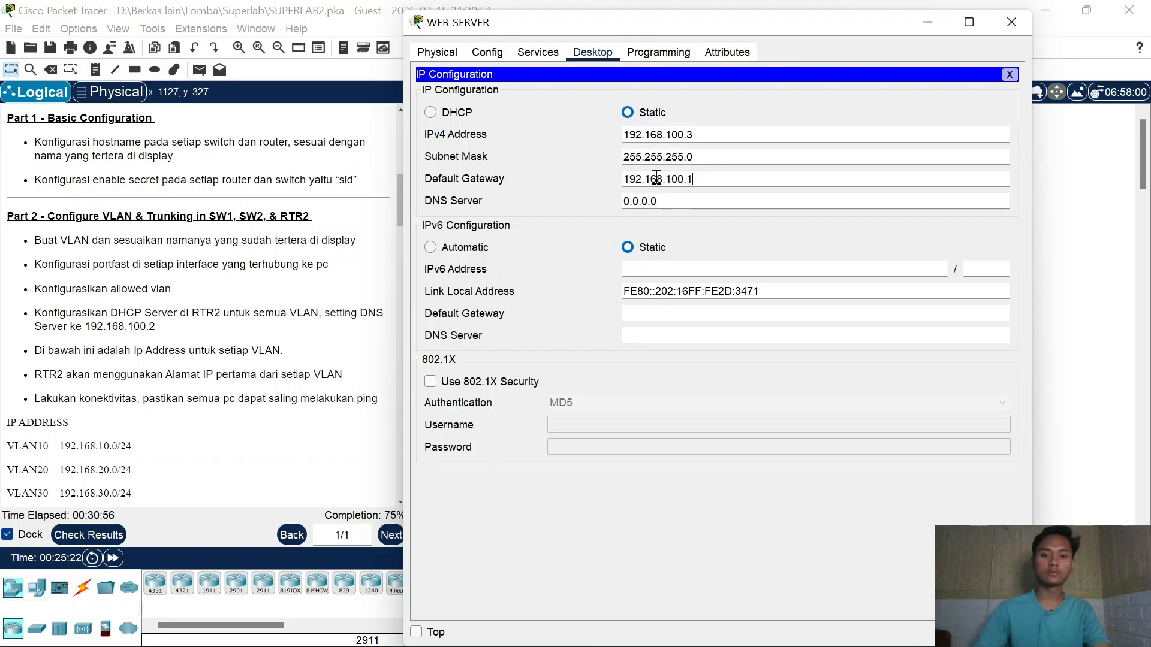
double_click(670, 209)
key(ctrl+v)
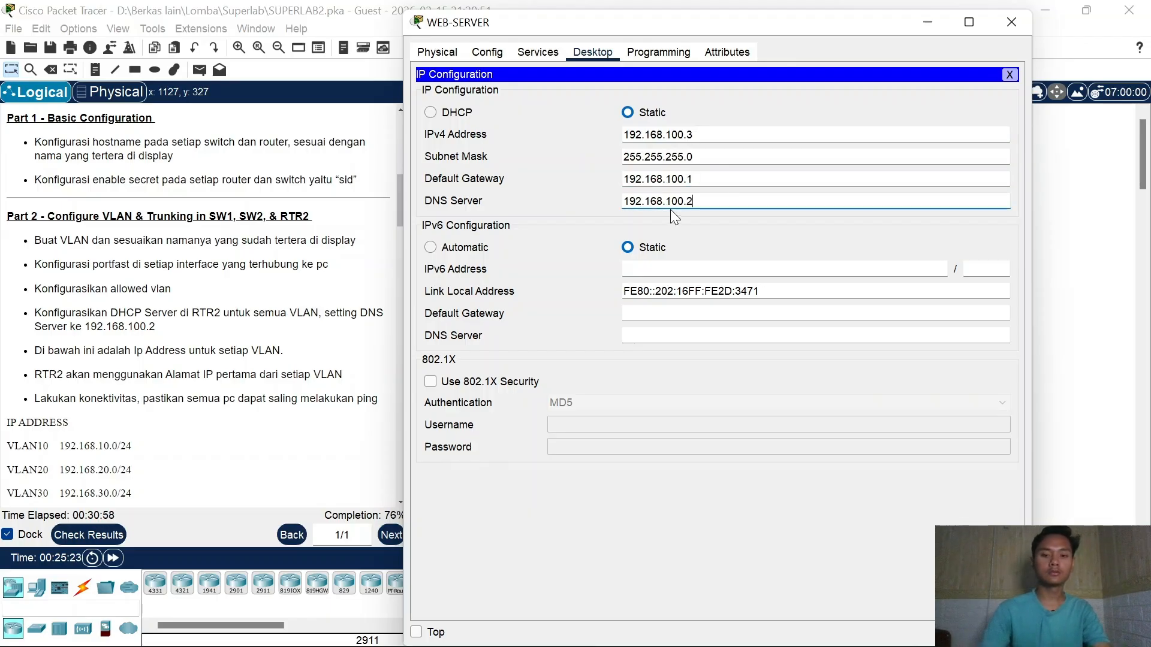
click(1008, 24)
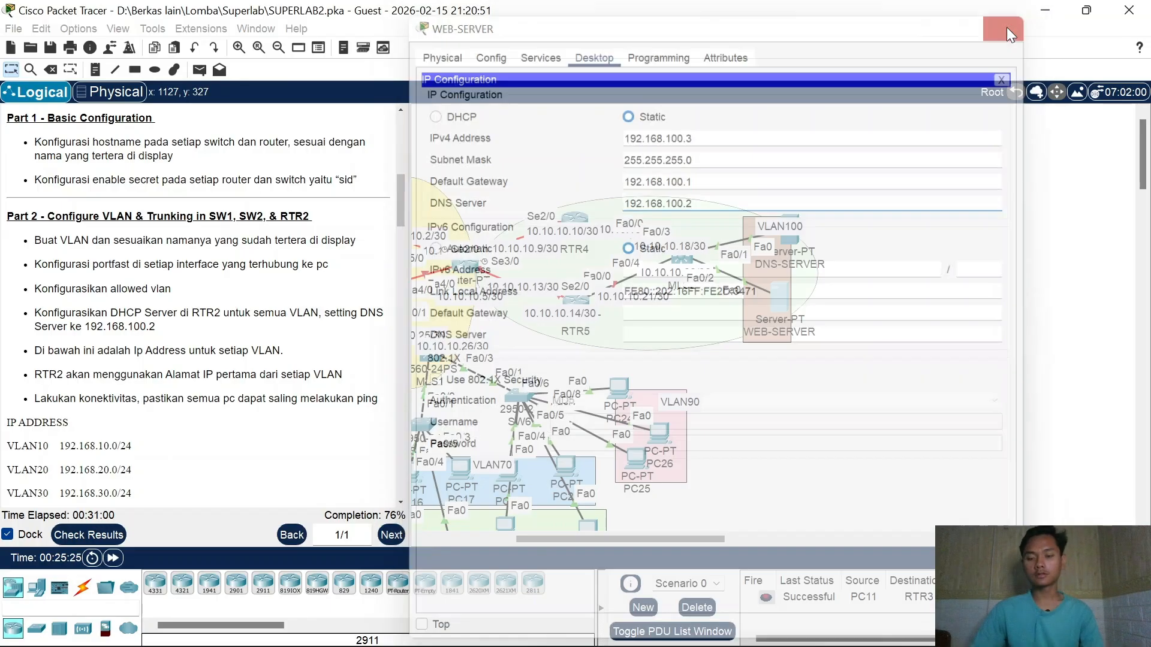
Step: From WEB-SERVER's command prompt, ping 192.168.100.1 successfully, then close the window
click(779, 290)
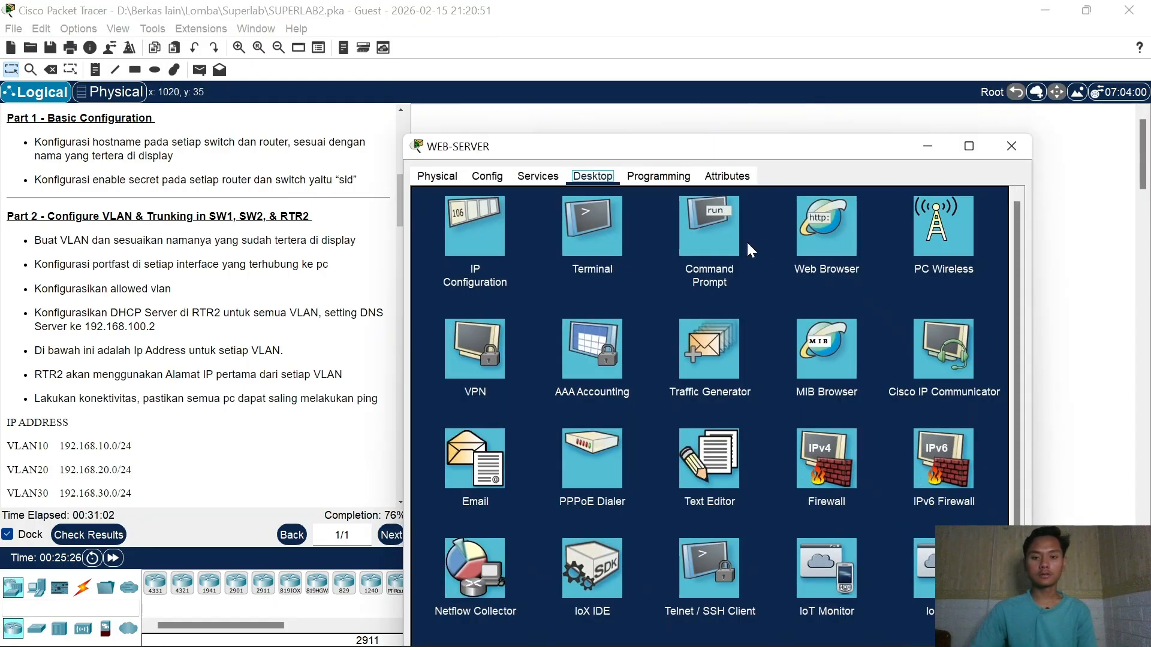
click(710, 245)
text(ping)
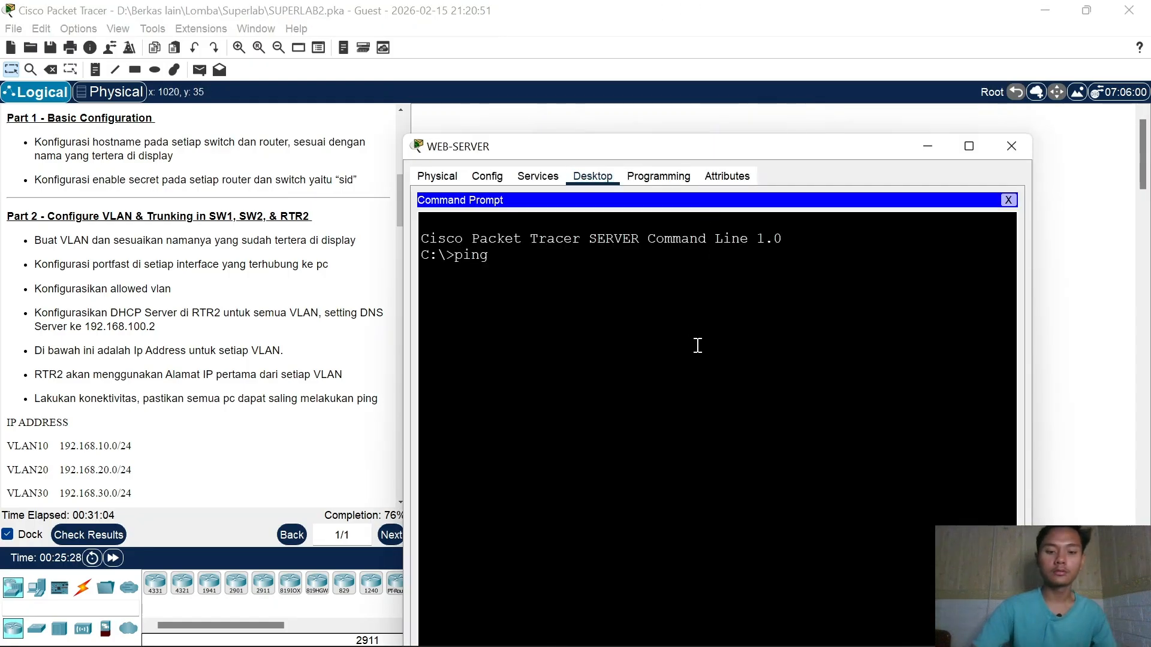
text( 192.168.100.1)
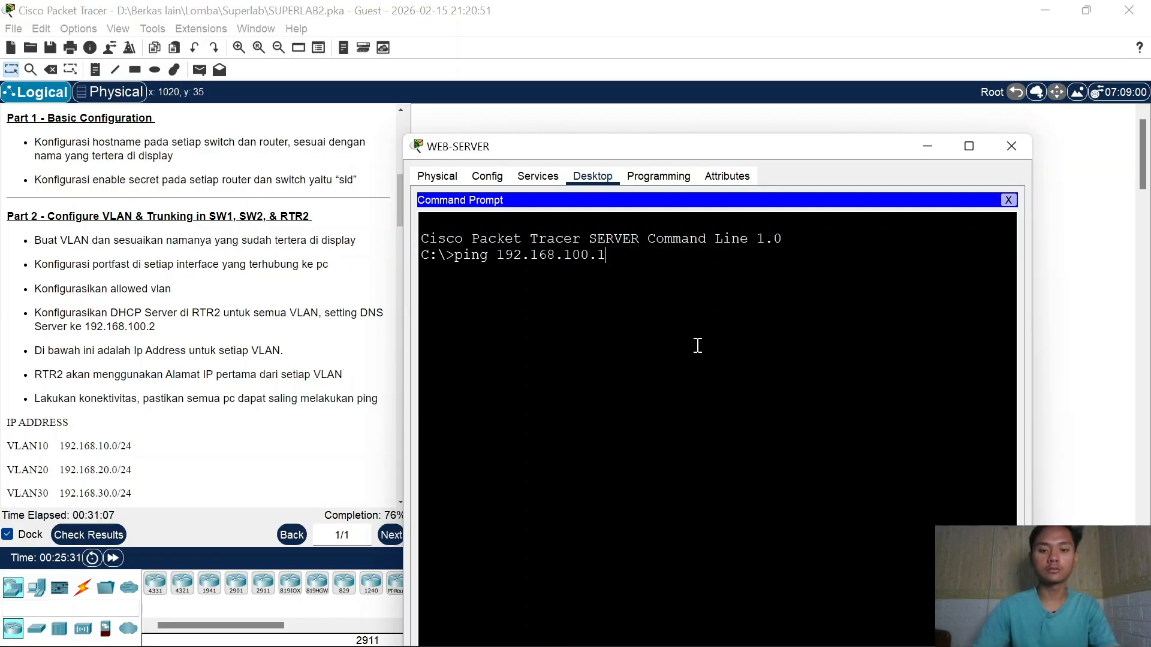
key(Return)
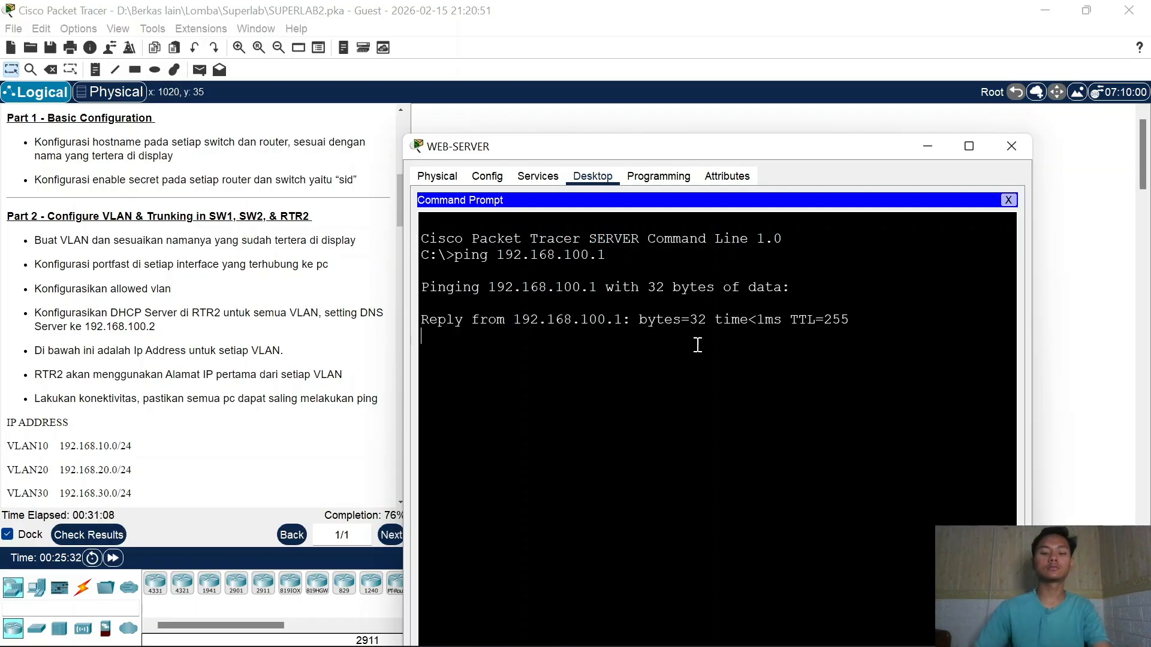
click(1023, 150)
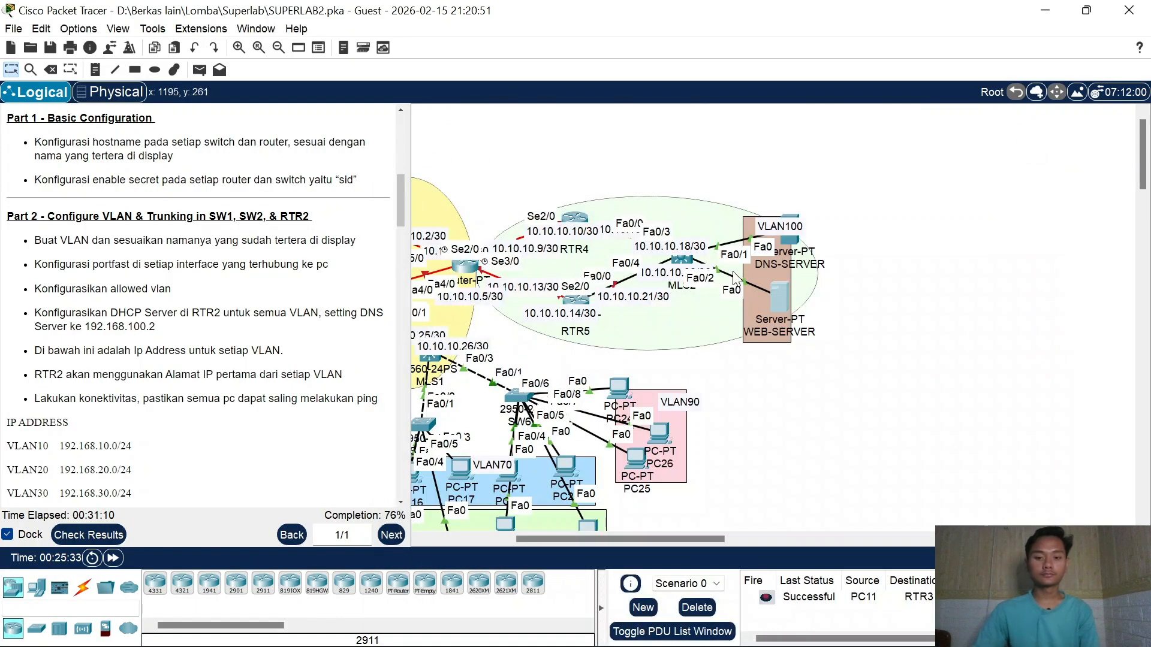
Step: Briefly review MLS2's CLI and mark the connectivity requirement in the instructions
click(684, 263)
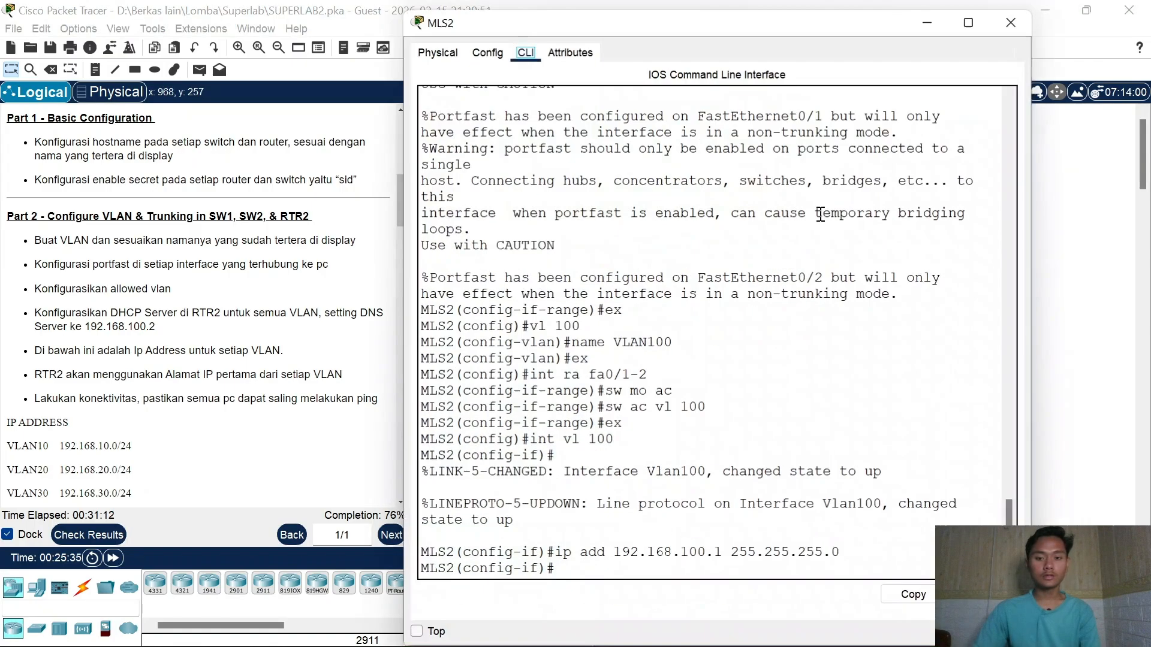
click(1021, 22)
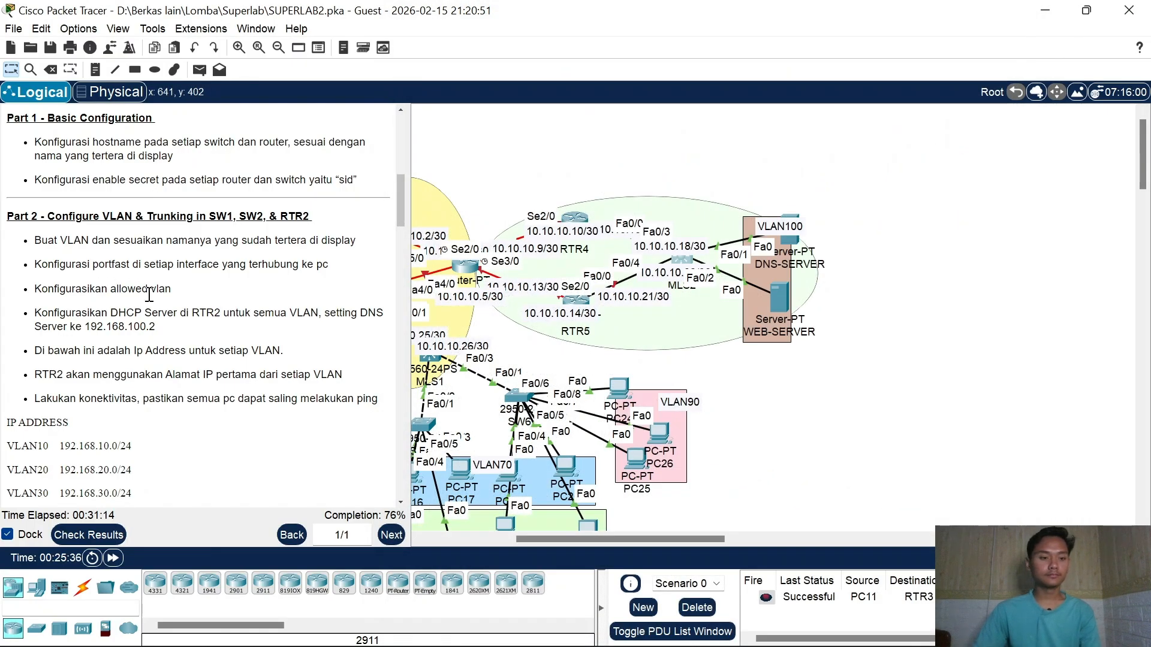
drag(70, 398, 221, 399)
click(868, 488)
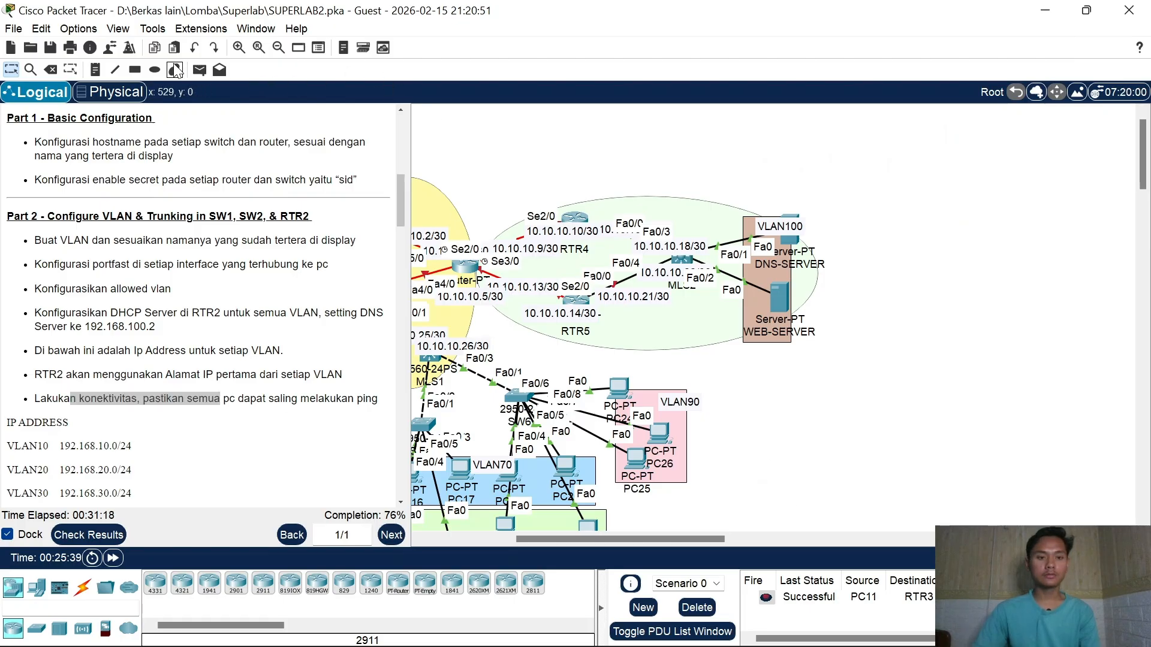
Step: Send a simple PDU from WEB-SERVER to DNS-SERVER and confirm it succeeds
click(200, 69)
click(782, 300)
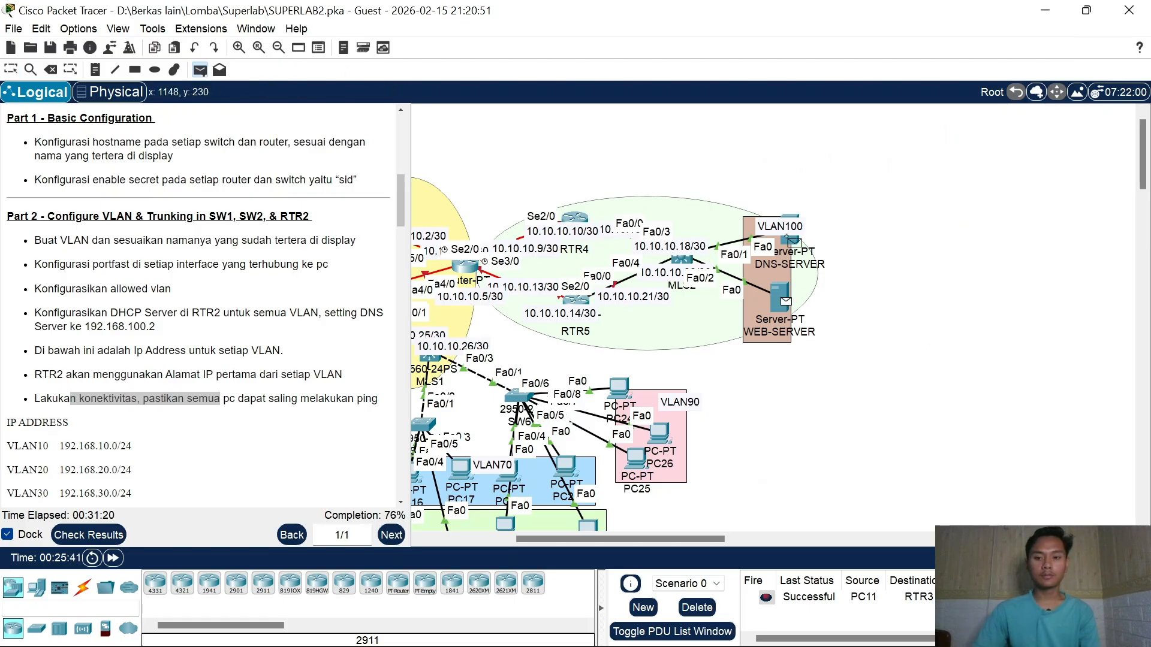
click(790, 238)
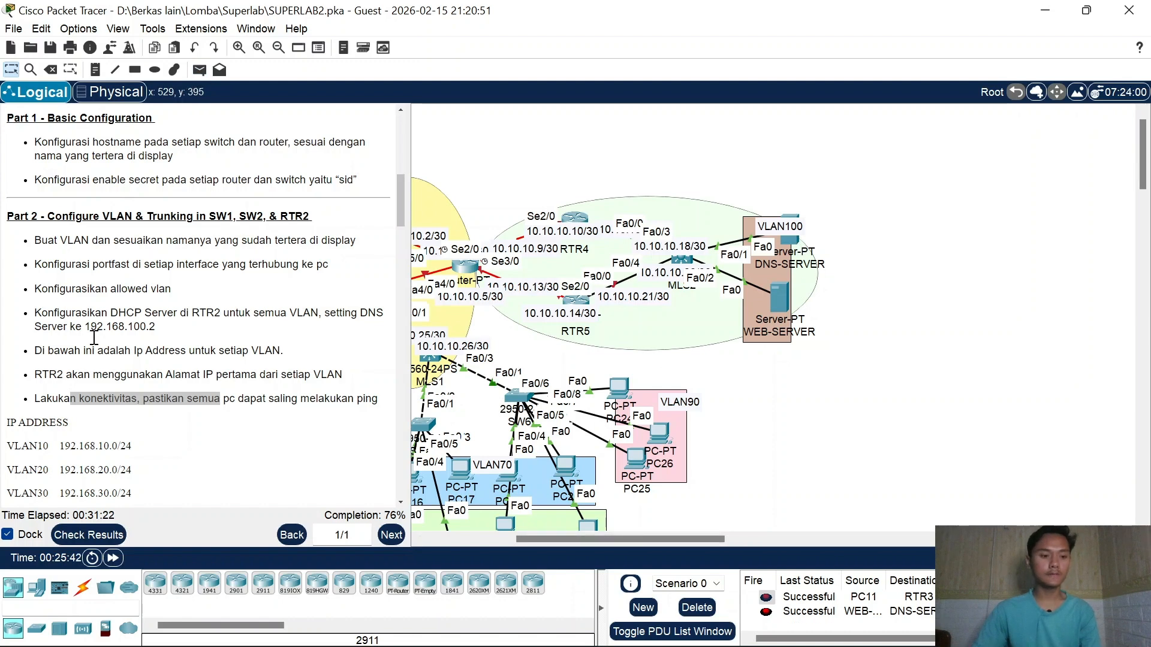
scroll(128, 340, down, 1)
scroll(139, 297, down, 15)
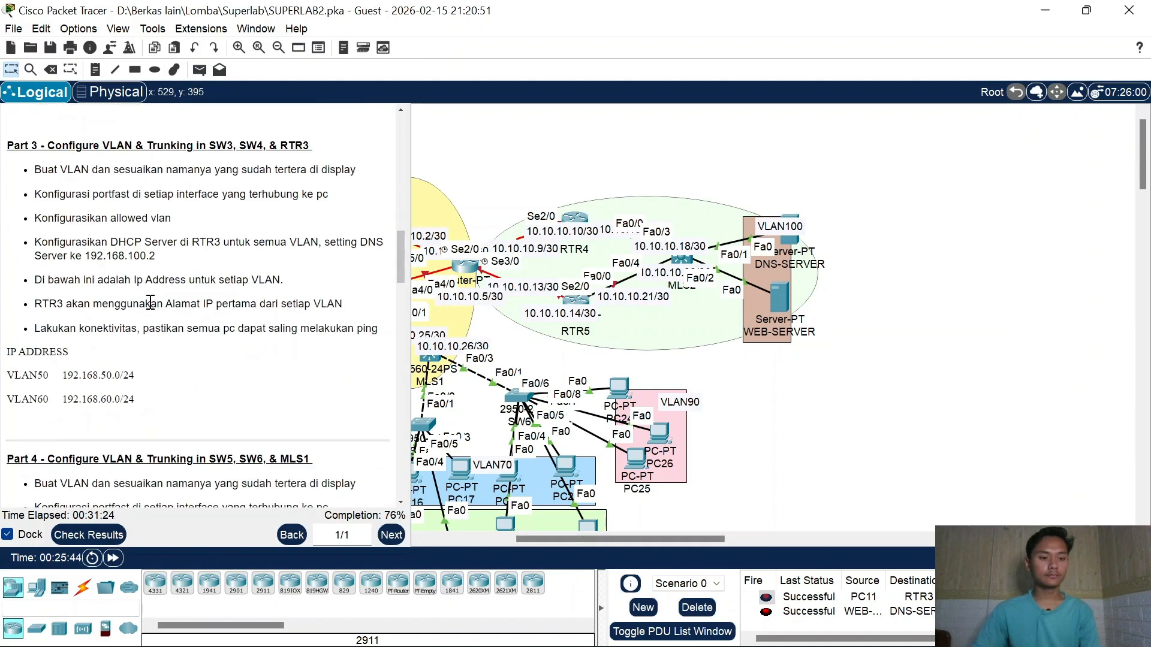
scroll(150, 313, down, 5)
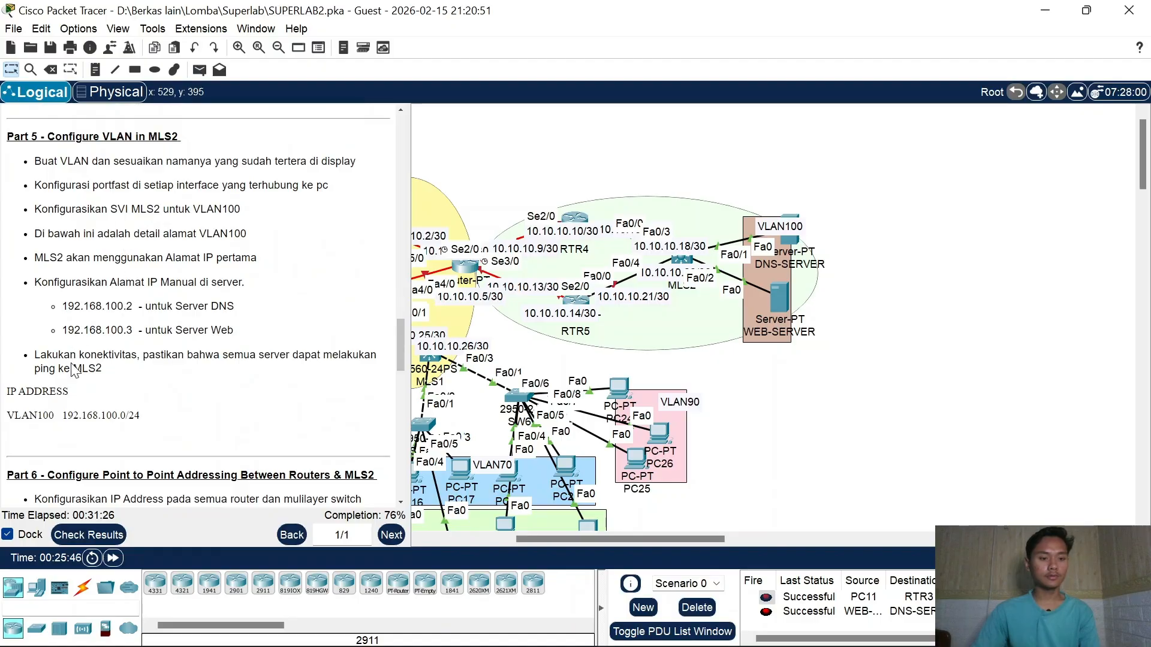
drag(116, 368, 153, 431)
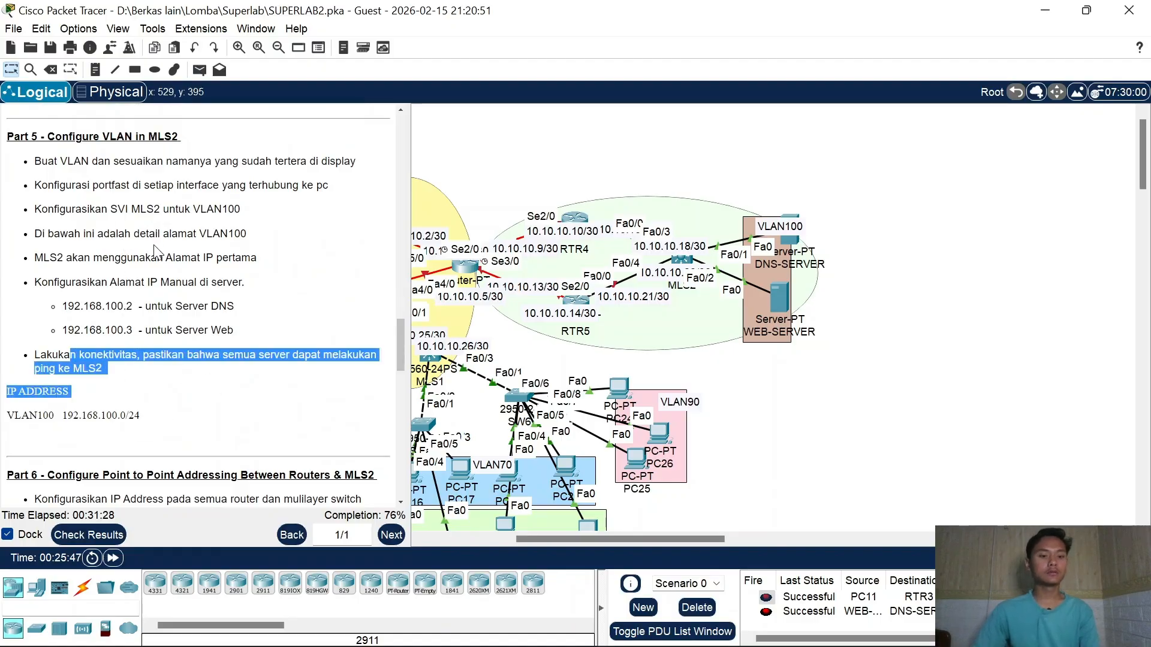
scroll(154, 257, down, 8)
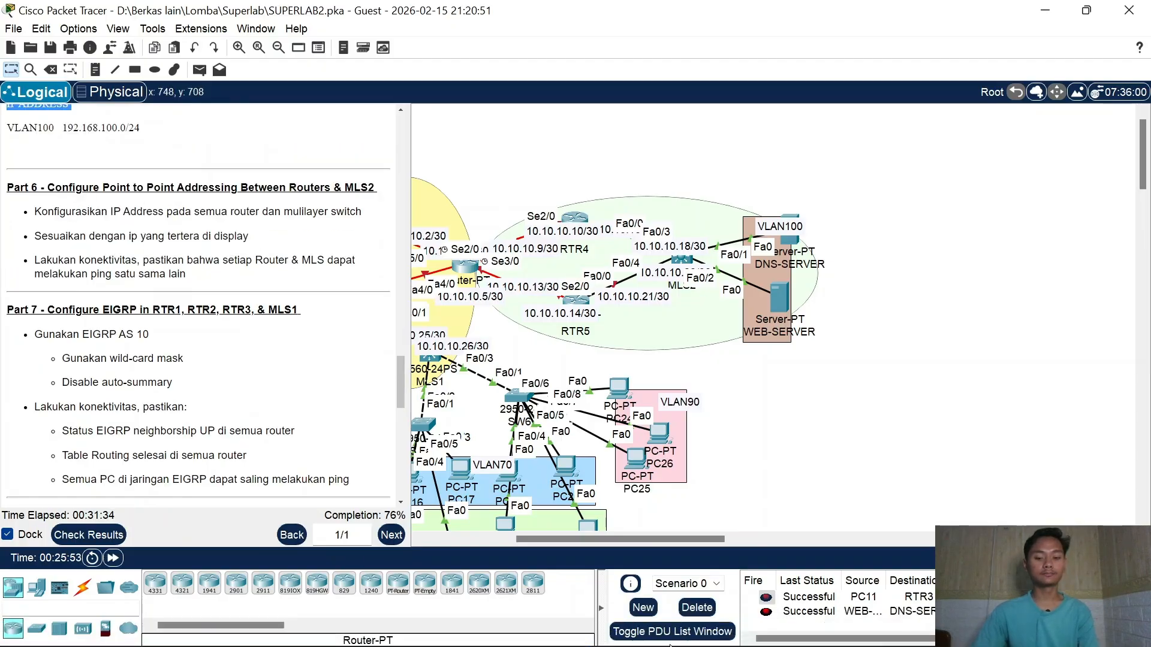
click(698, 640)
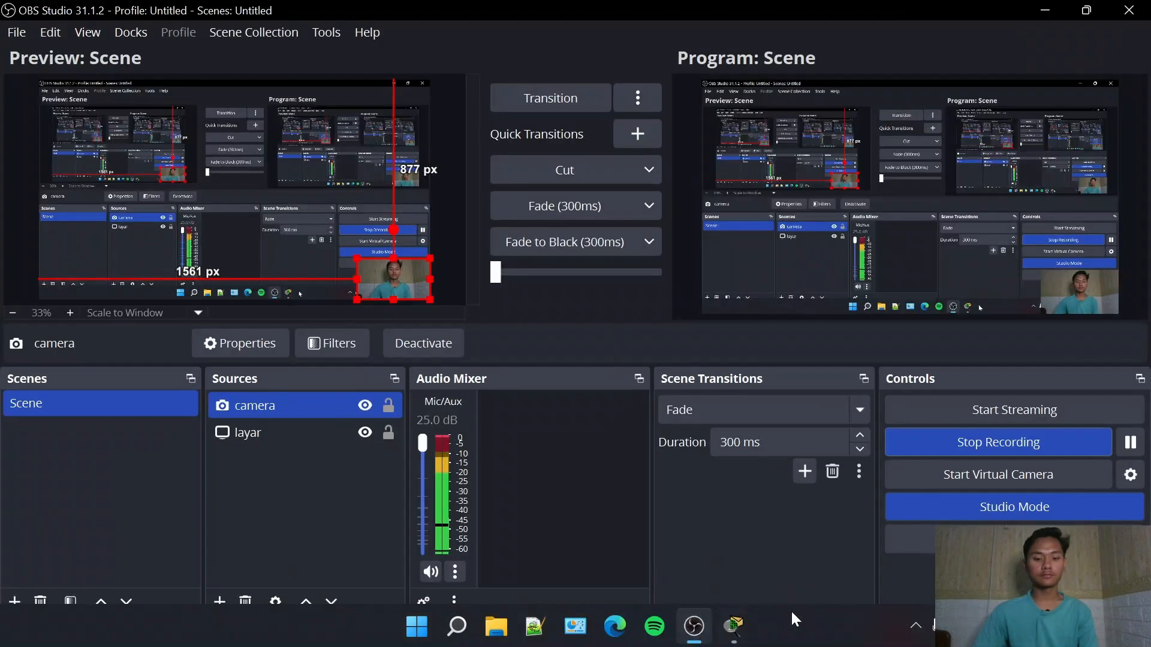
click(1047, 13)
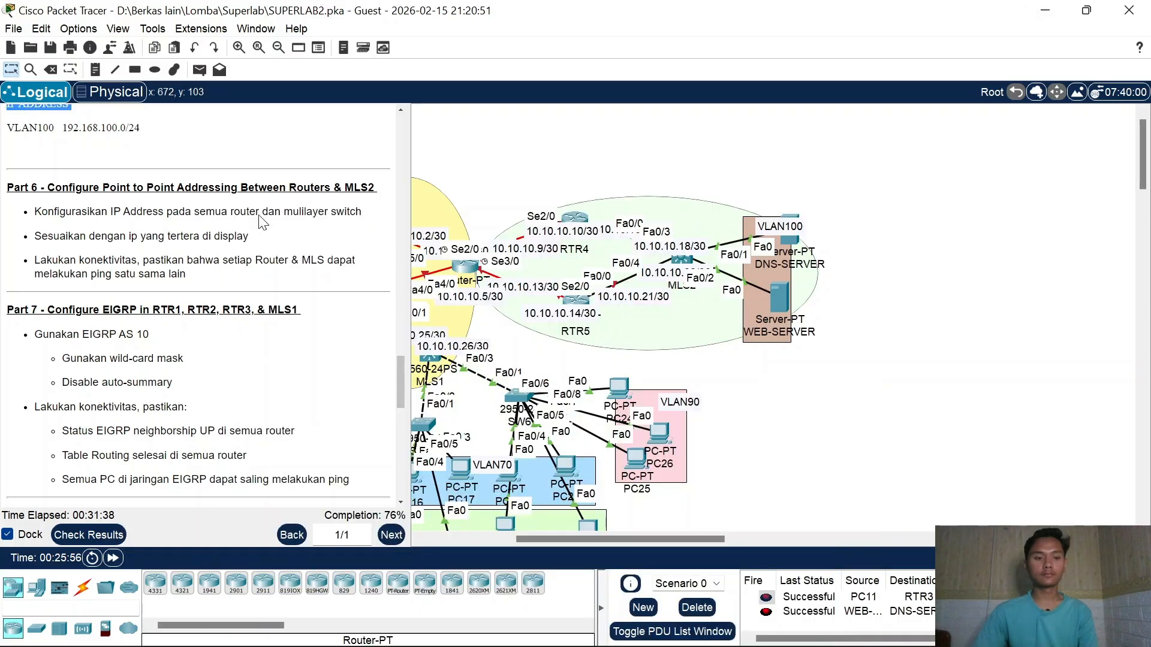
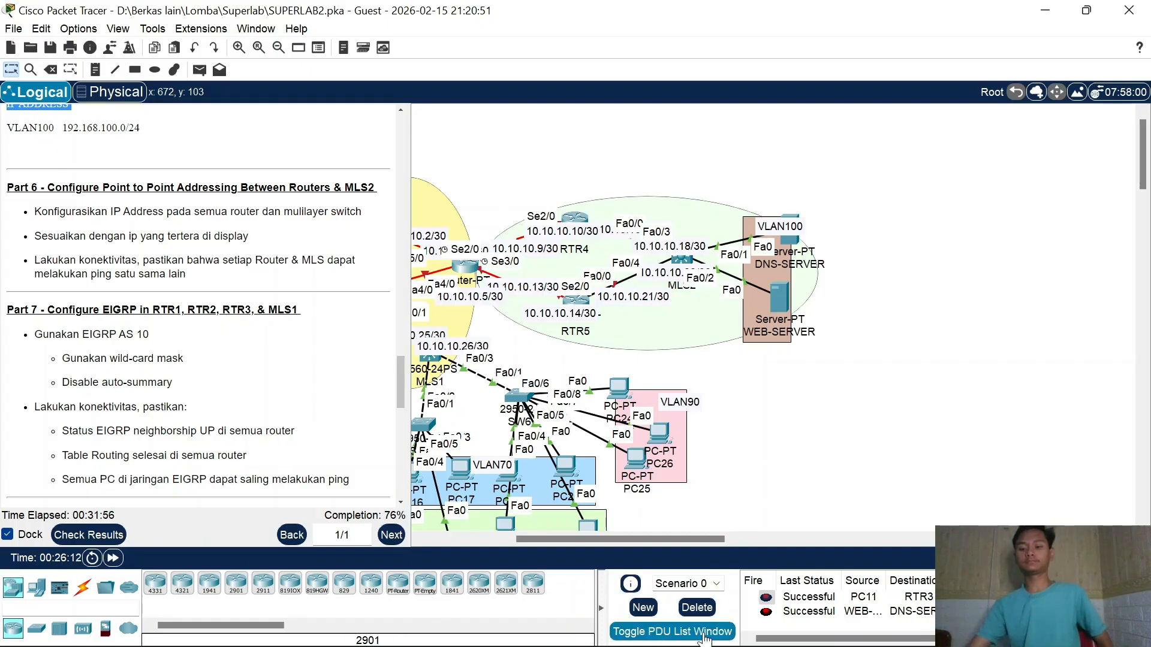
Step: Minimize the recording software and scroll the canvas back to the network topology
mouse_move(831, 630)
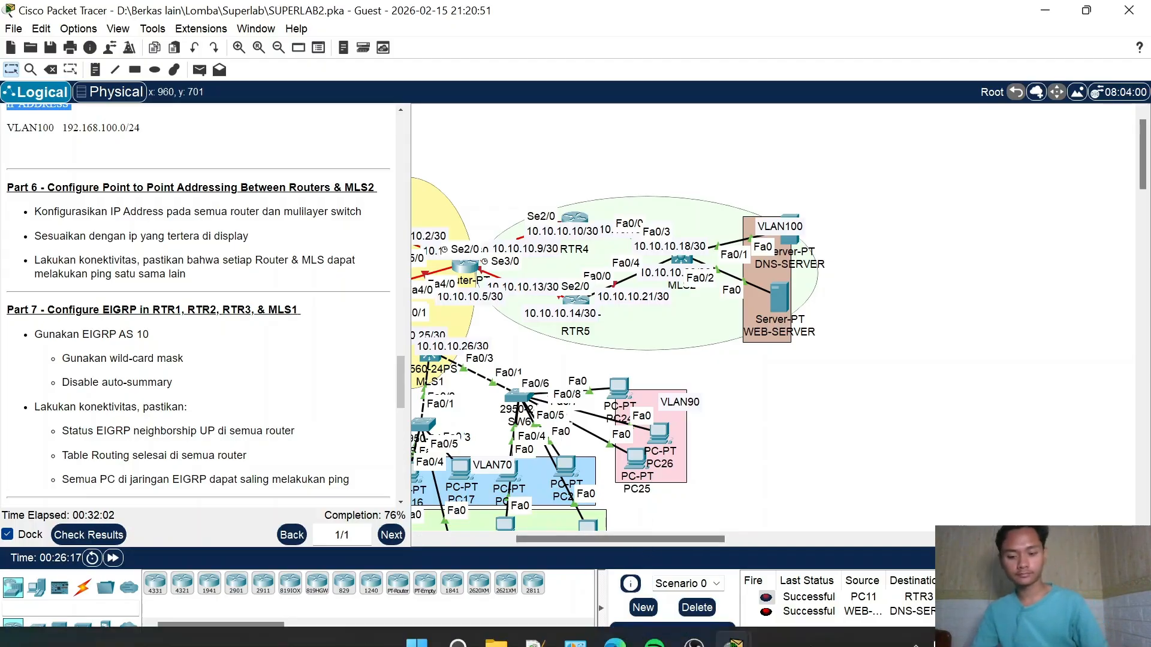
click(690, 632)
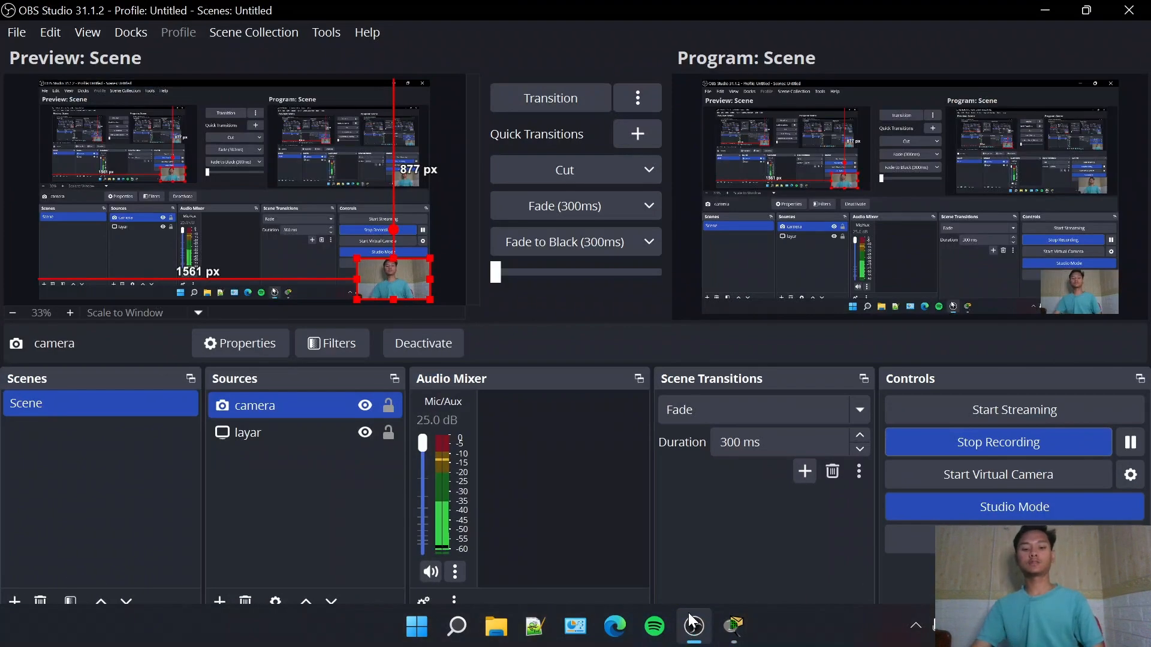
click(1045, 11)
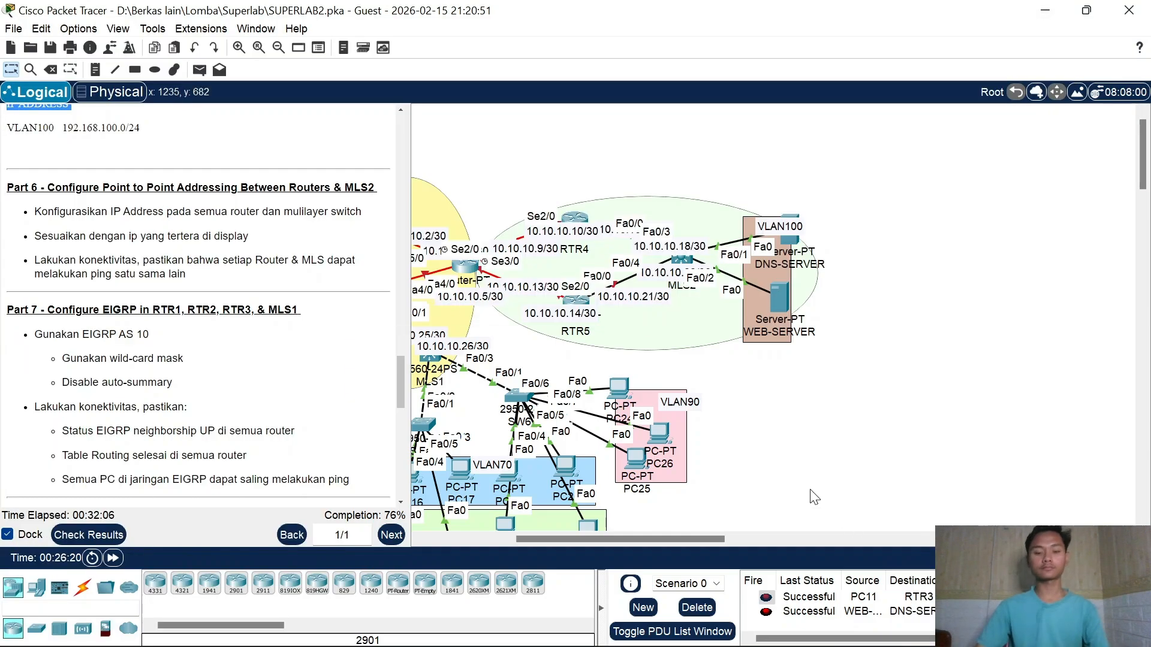
drag(686, 538, 671, 538)
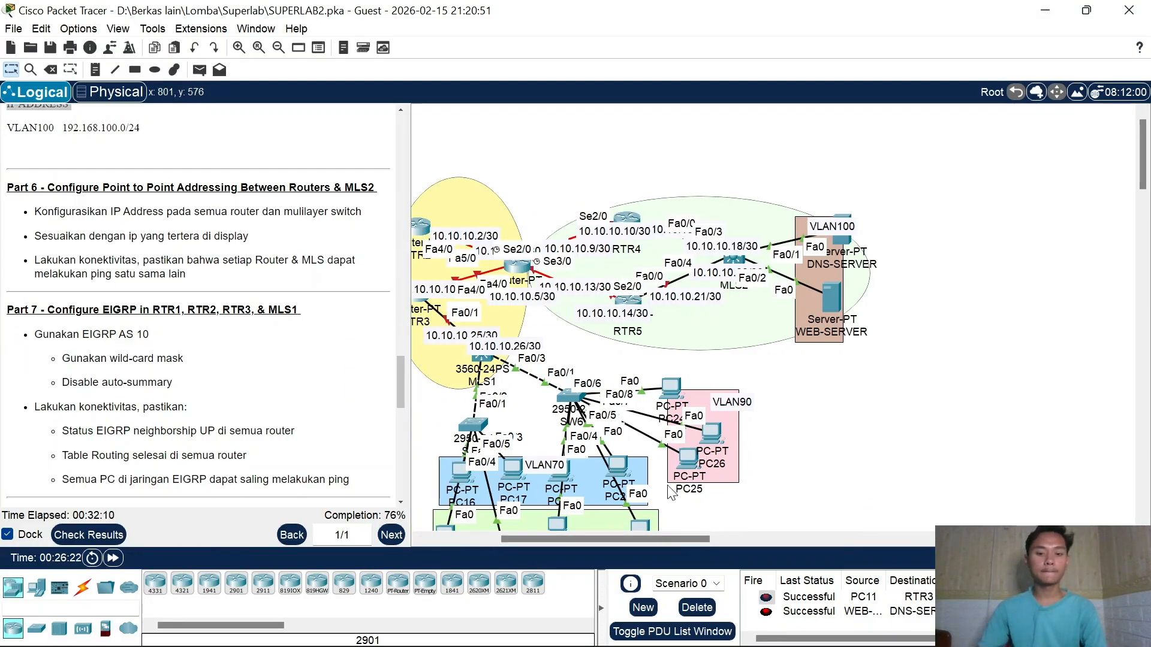
drag(661, 538, 615, 545)
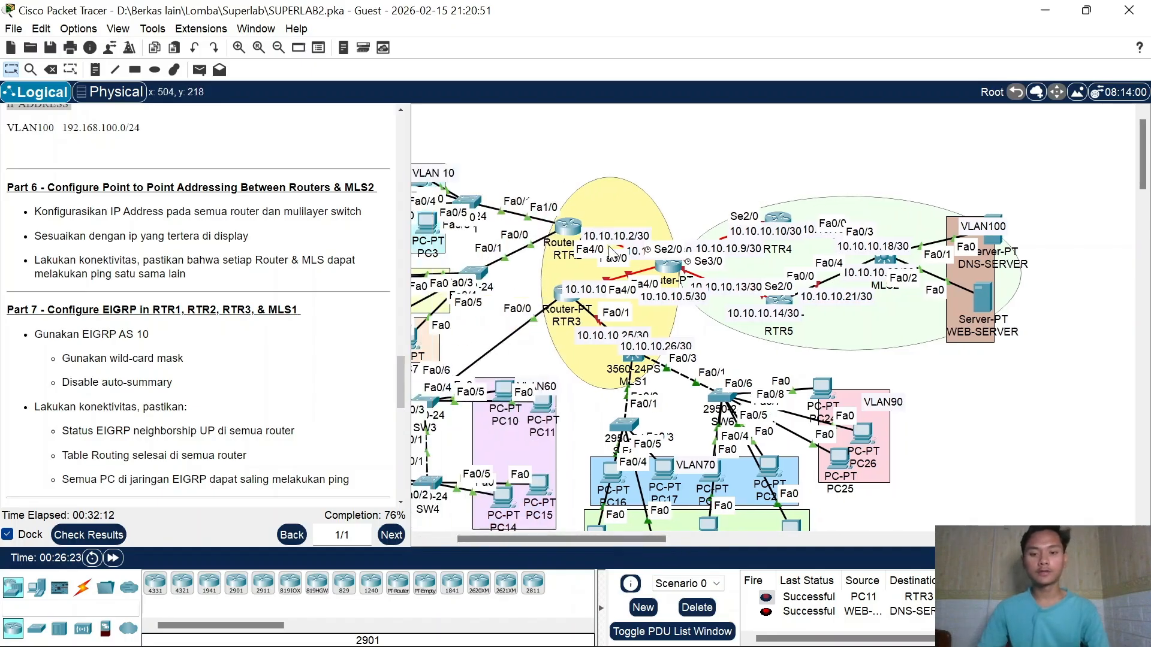
Step: Reposition RTR1 and its 10.10.10.1/30 label to untangle the link labels
mouse_move(566, 218)
mouse_down()
mouse_move(533, 206)
mouse_move(584, 238)
mouse_move(581, 203)
mouse_up()
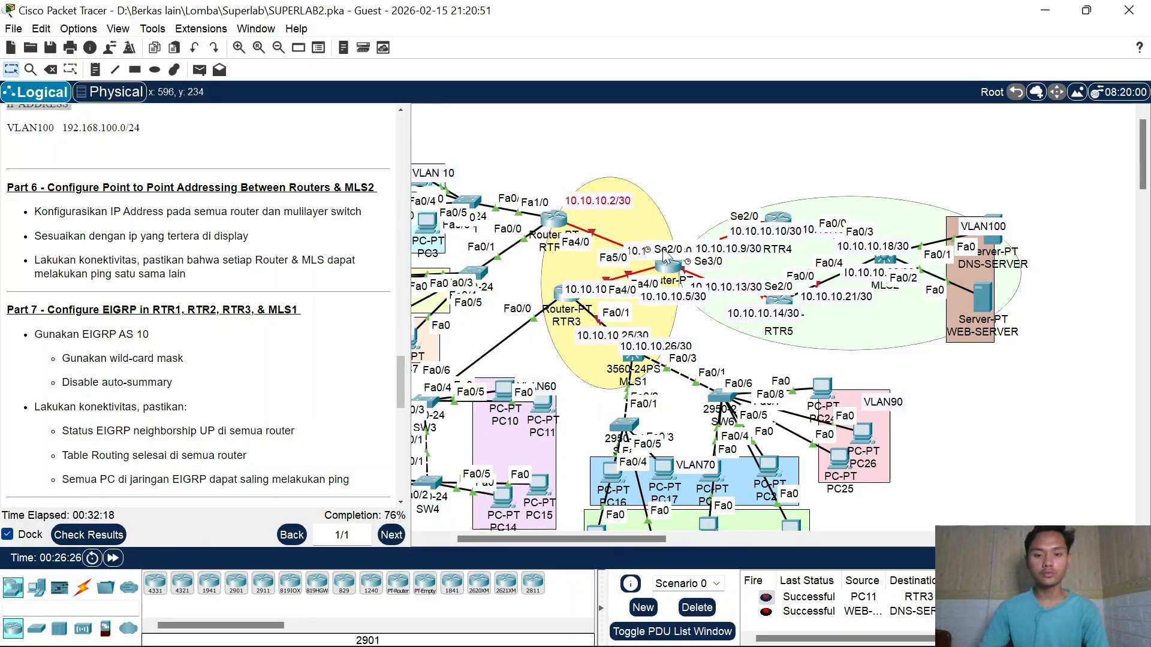
drag(673, 273, 685, 302)
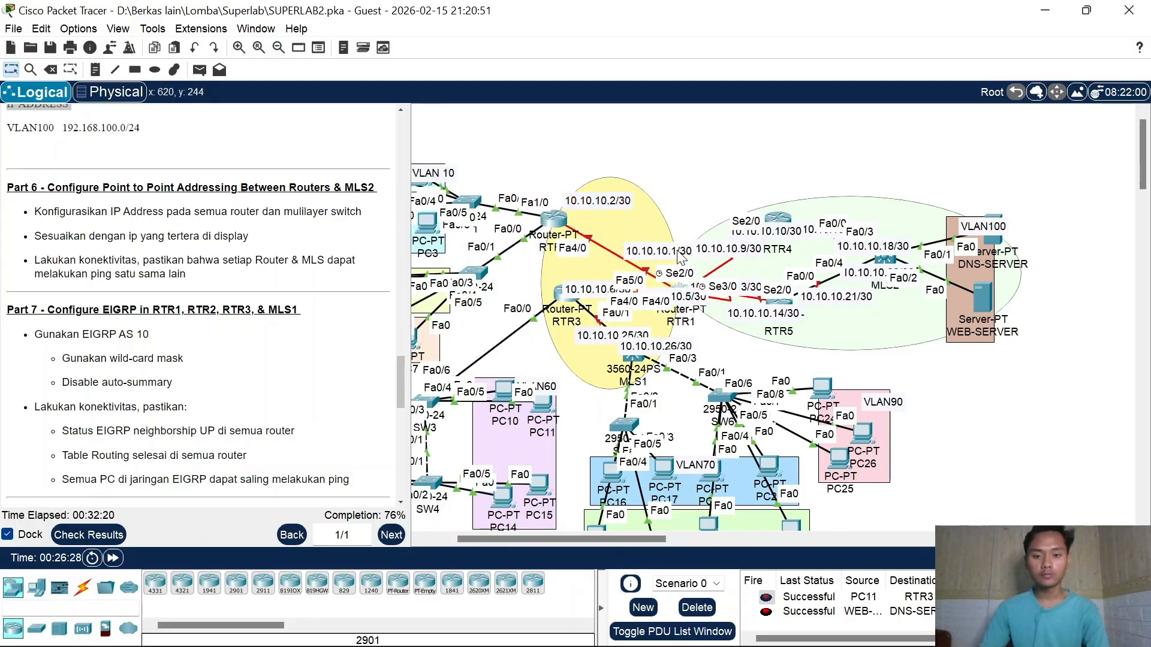
drag(676, 251, 655, 229)
drag(681, 285, 660, 260)
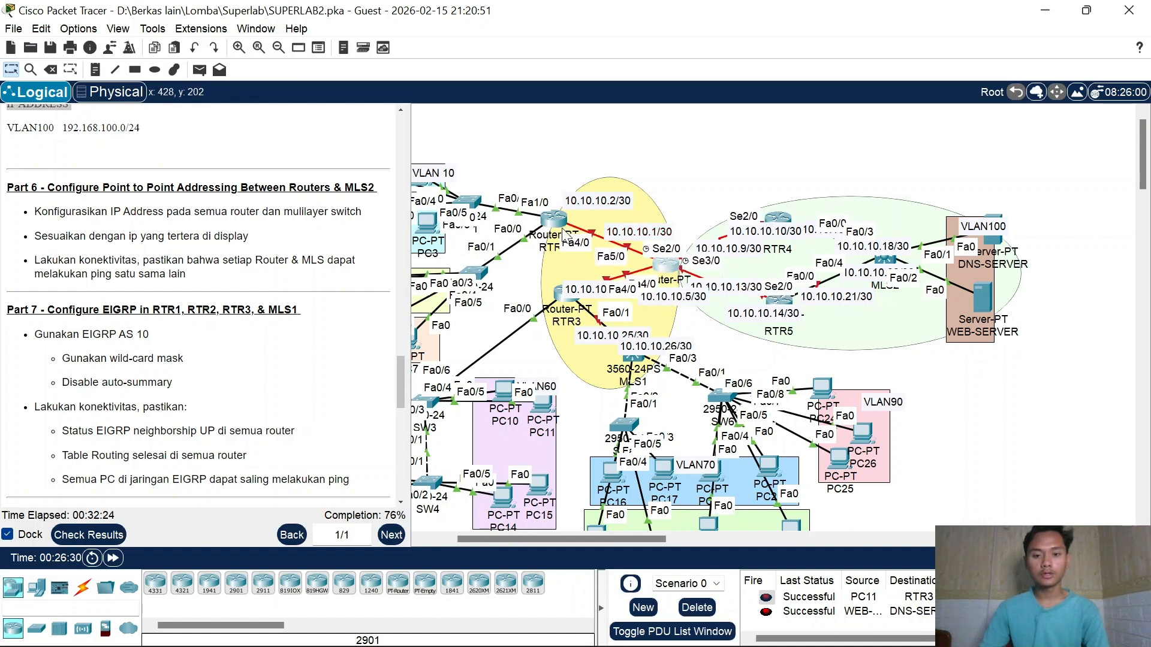
Step: Zoom in twice on the RTR1–RTR2 link and open RTR2's CLI
click(238, 48)
click(239, 47)
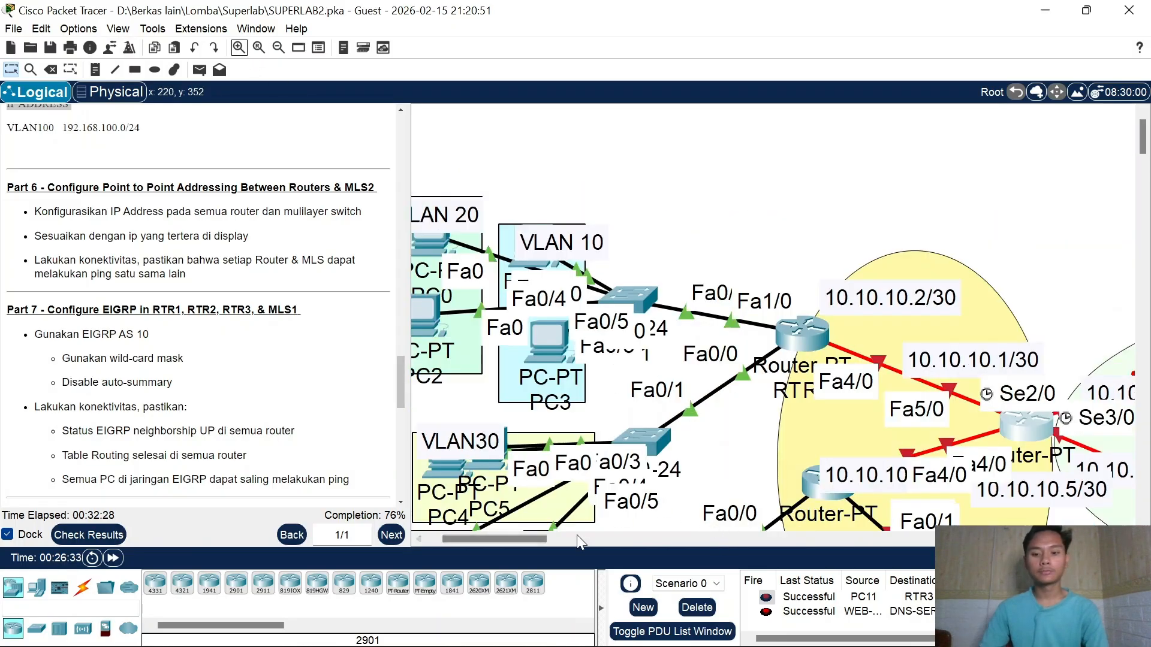
drag(546, 539, 574, 539)
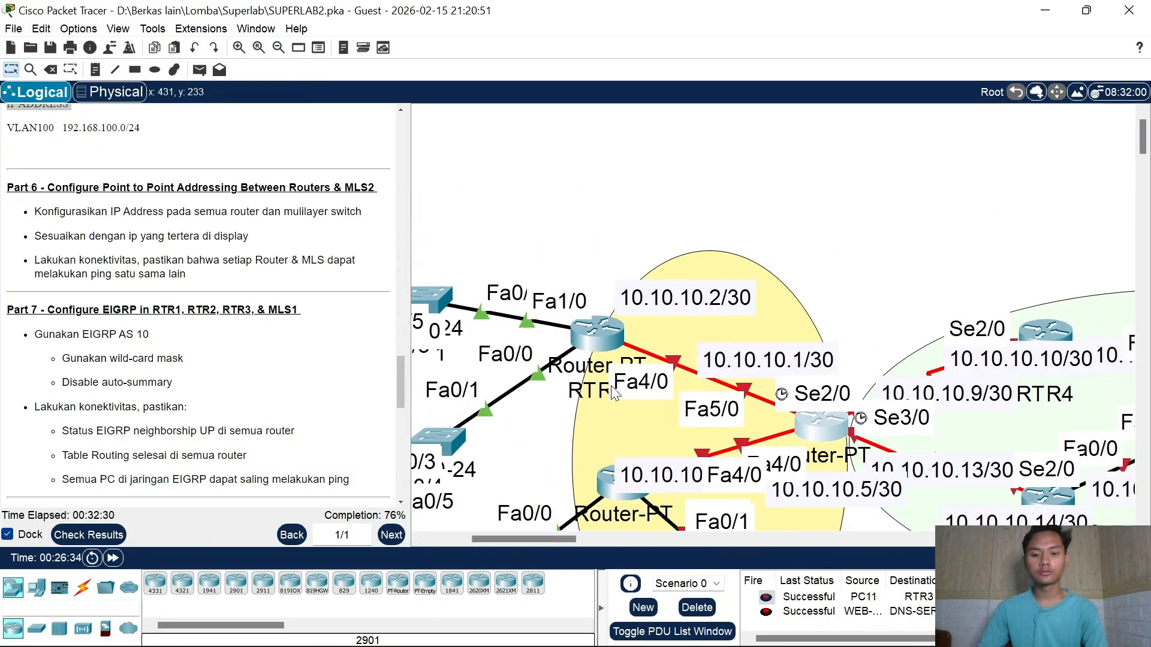
scroll(614, 393, down, 3)
mouse_move(588, 275)
mouse_down()
mouse_move(597, 256)
mouse_move(566, 265)
mouse_move(589, 260)
mouse_up()
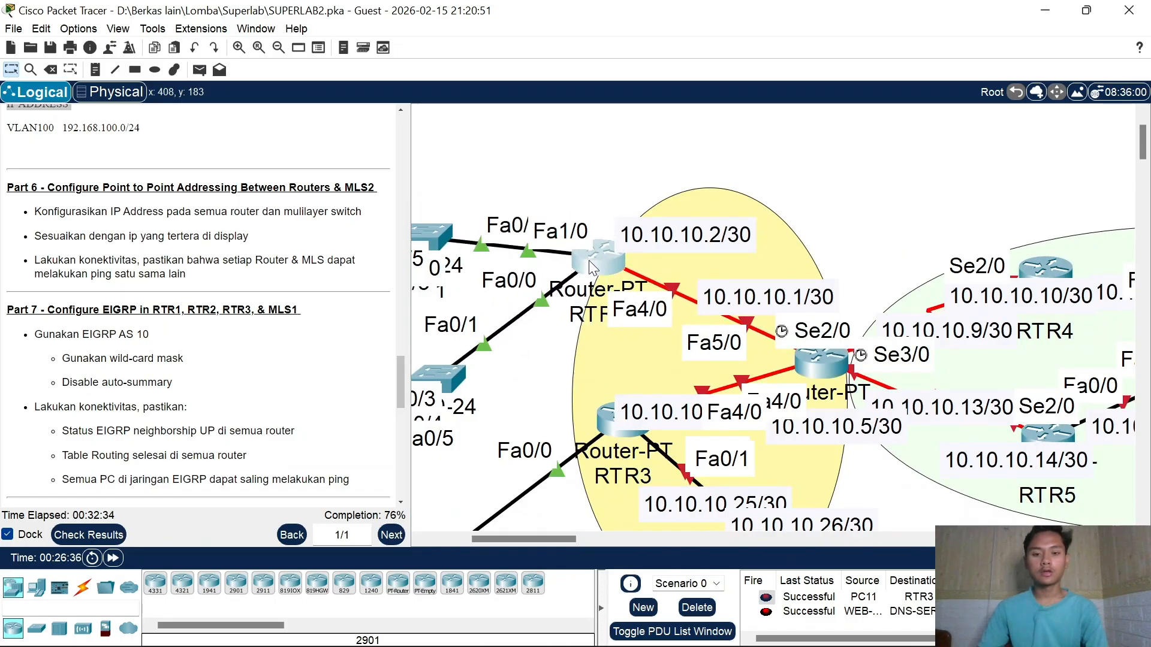
click(589, 260)
Step: On RTR2, enter configuration mode for FastEthernet4/0 and bring it up with no shutdown
key(Return)
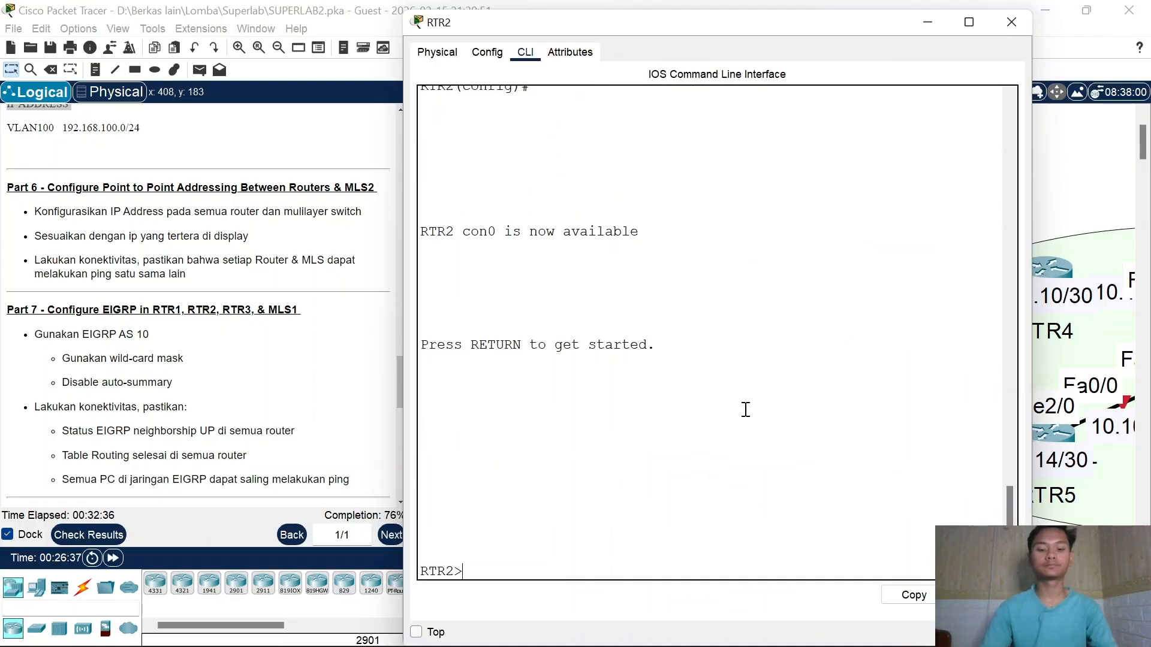
click(426, 632)
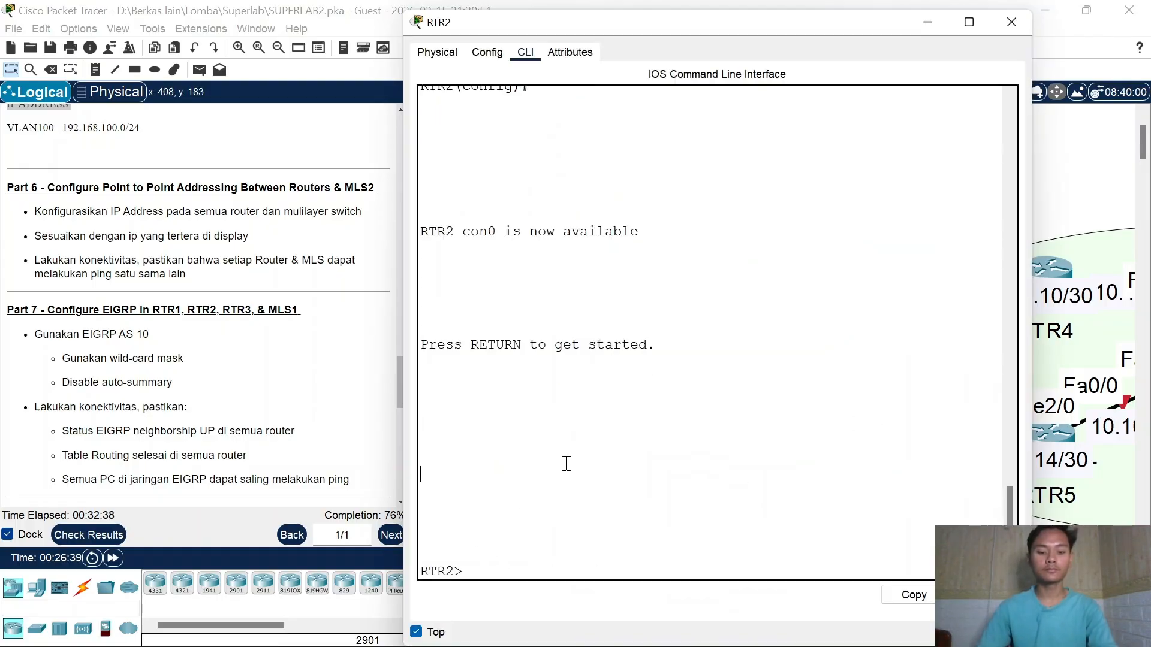
text(en)
key(Return)
key(Return)
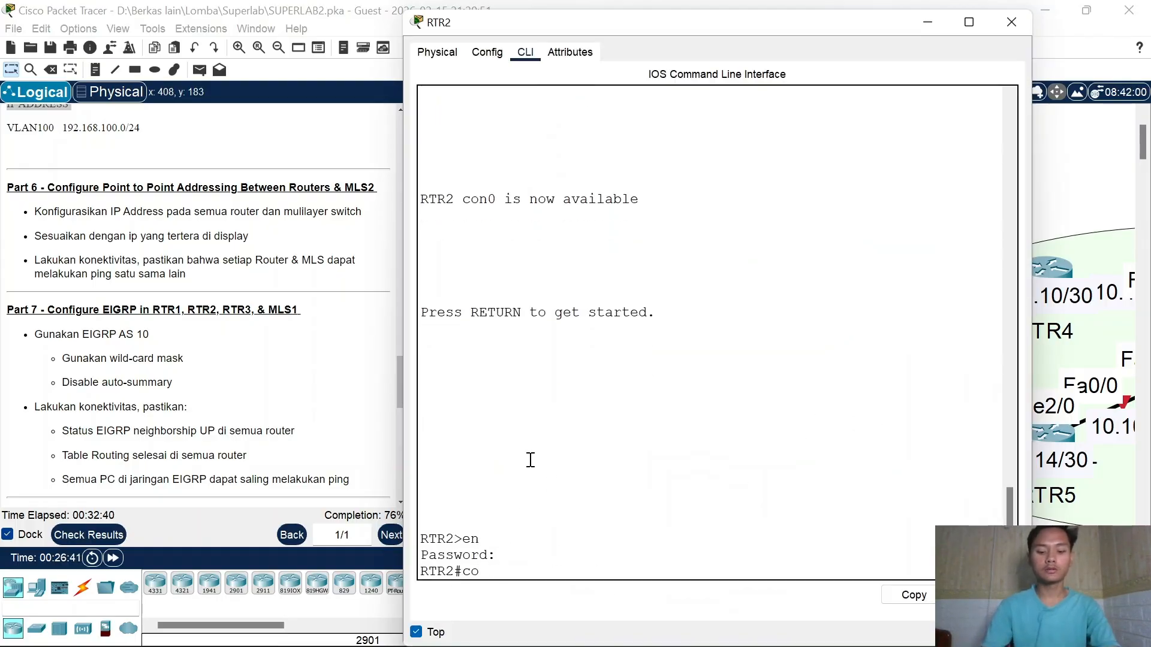
text(conf t)
key(Return)
text(ig)#int)
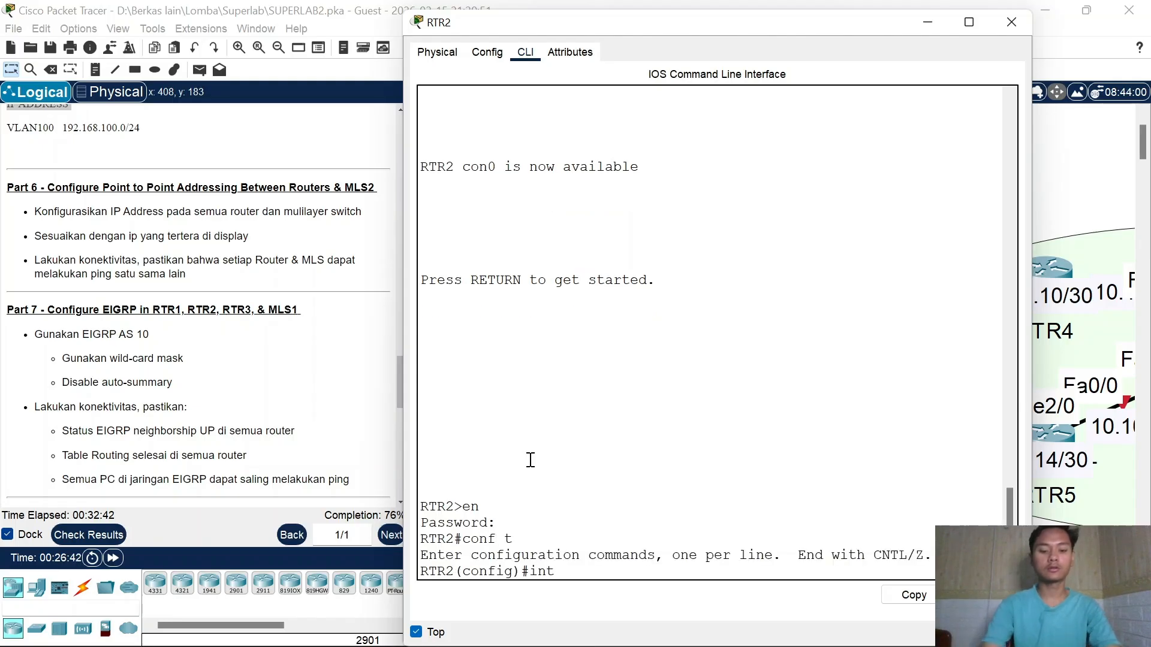
text( fa4/0)
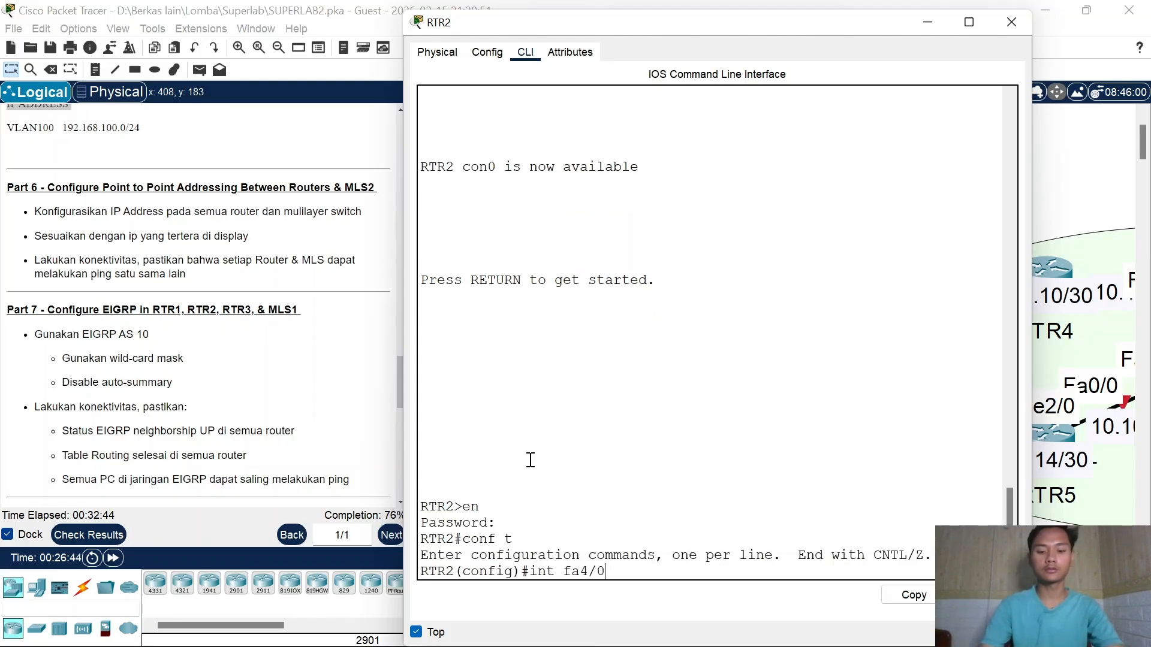
key(Return)
text(no sh)
key(Return)
key(Return)
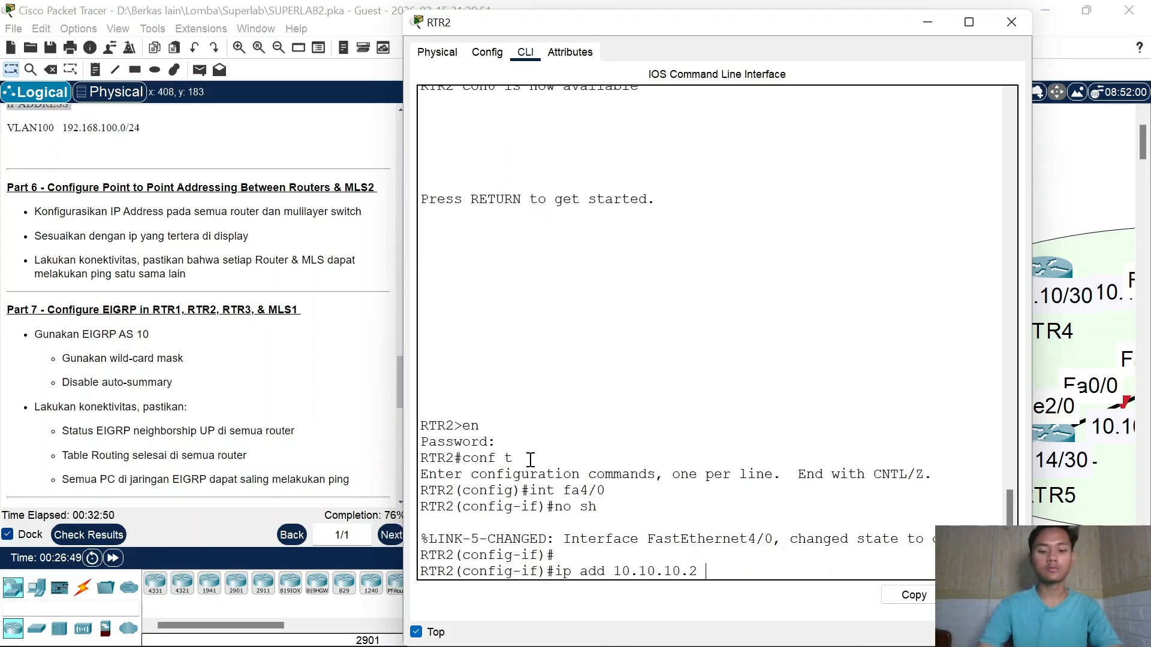
Step: Assign 10.10.10.2 255.255.255.252 to Fa4/0, copying the mask, then close RTR2's console
text(ip add 10.10.10.2 255.255)
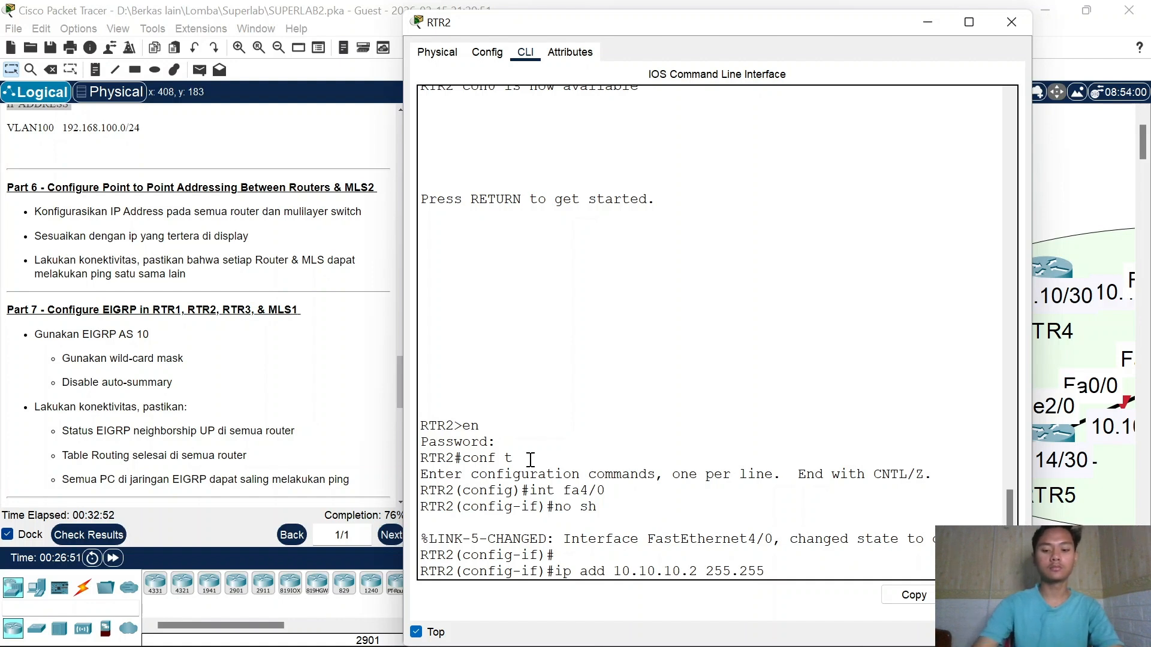
text(.255.252)
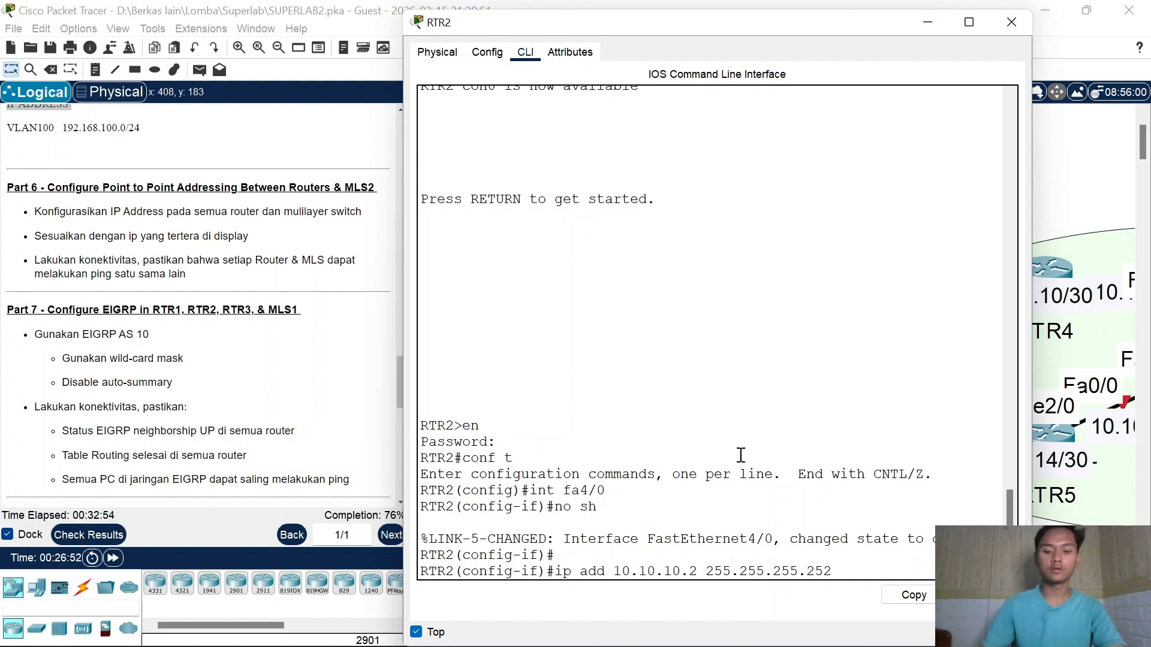
drag(842, 570, 731, 574)
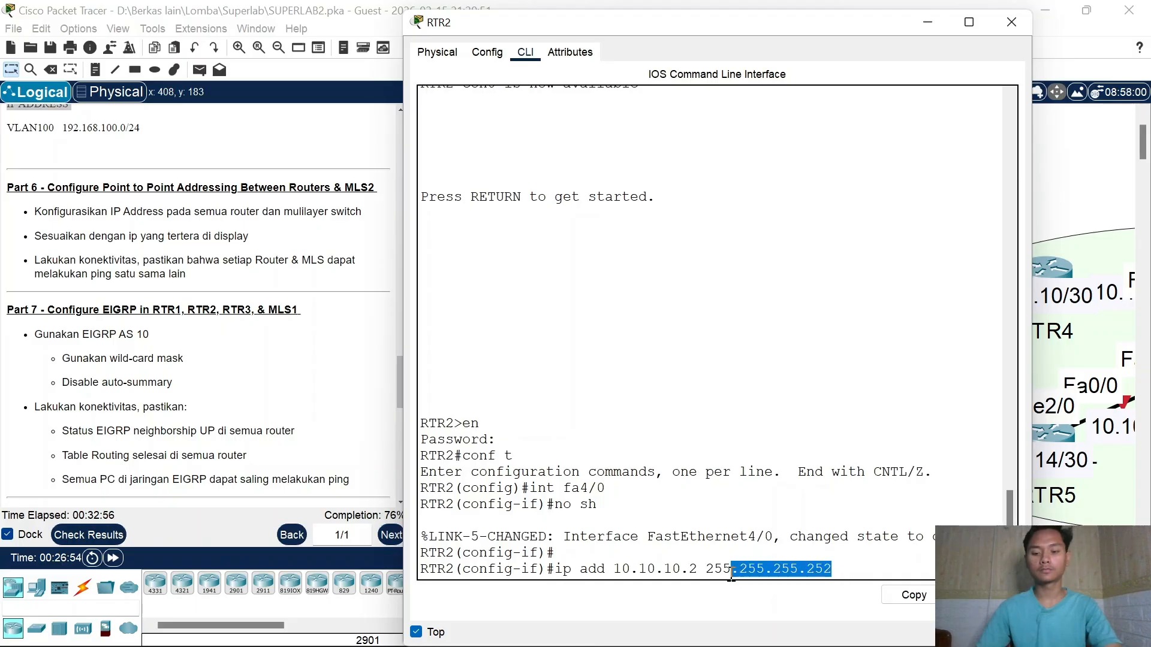
drag(842, 570, 711, 572)
click(912, 595)
key(Return)
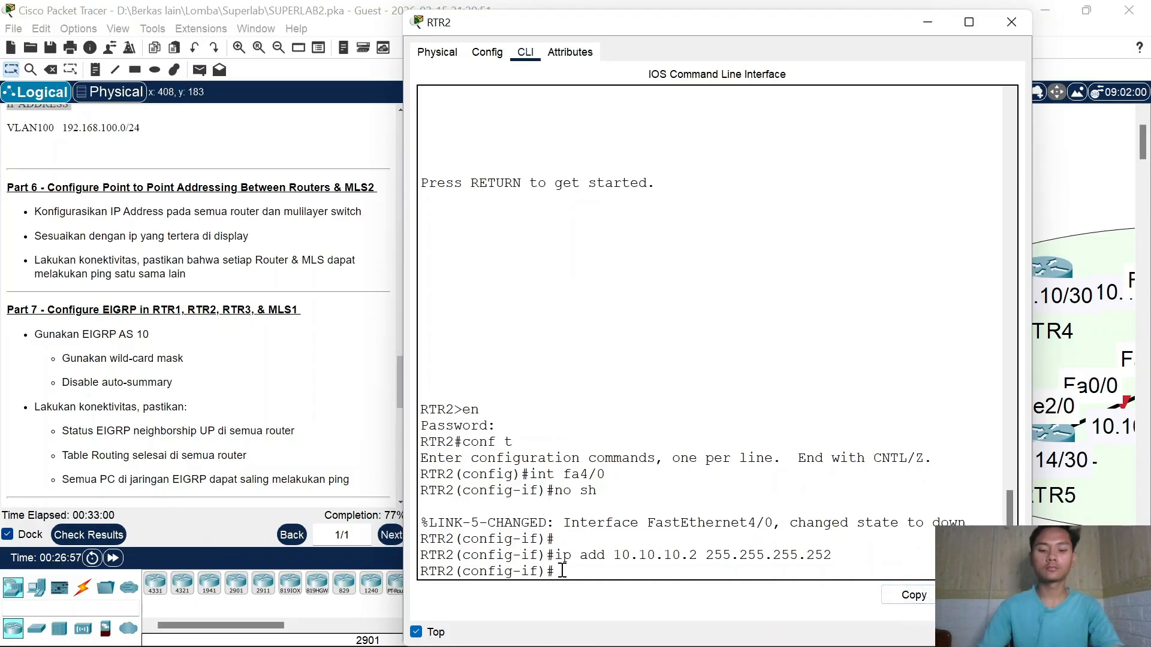
click(1013, 24)
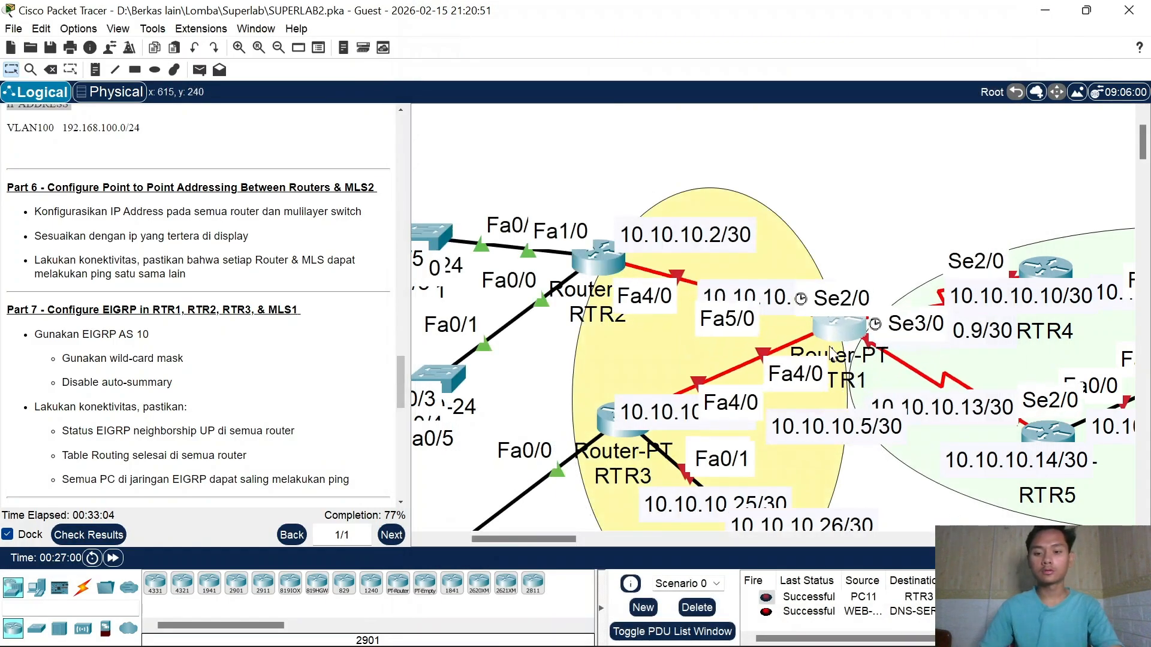
Step: Open RTR1's CLI, enter FastEthernet5/0 configuration and enable it with no shutdown
click(819, 361)
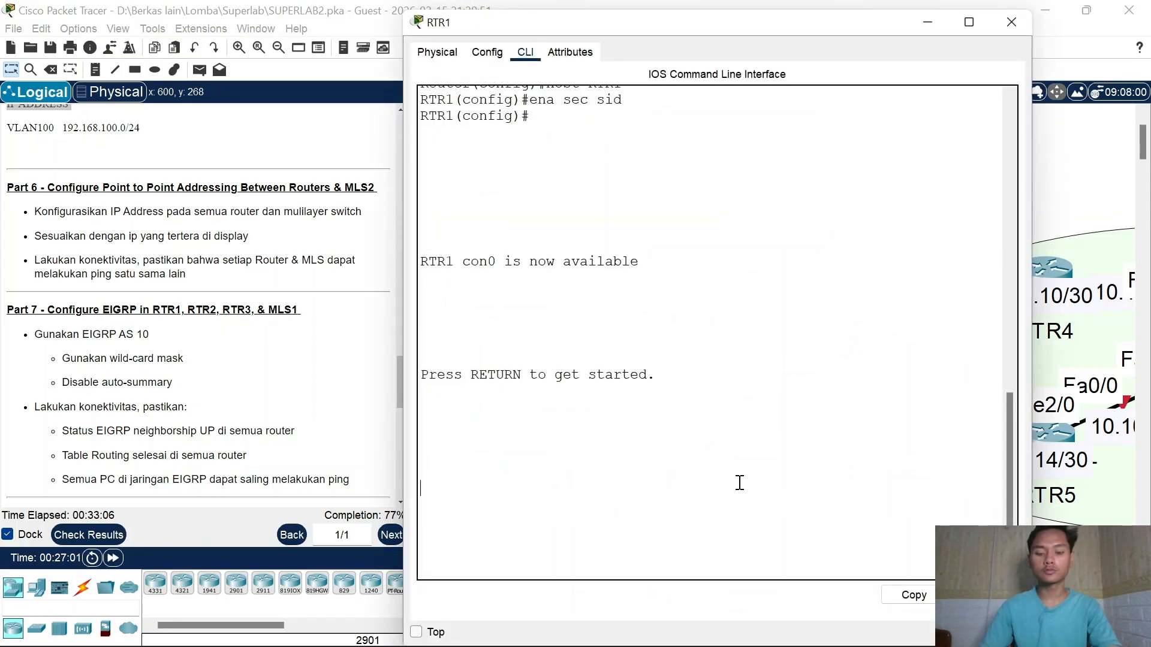
key(Return)
text(en)
key(Return)
key(Return)
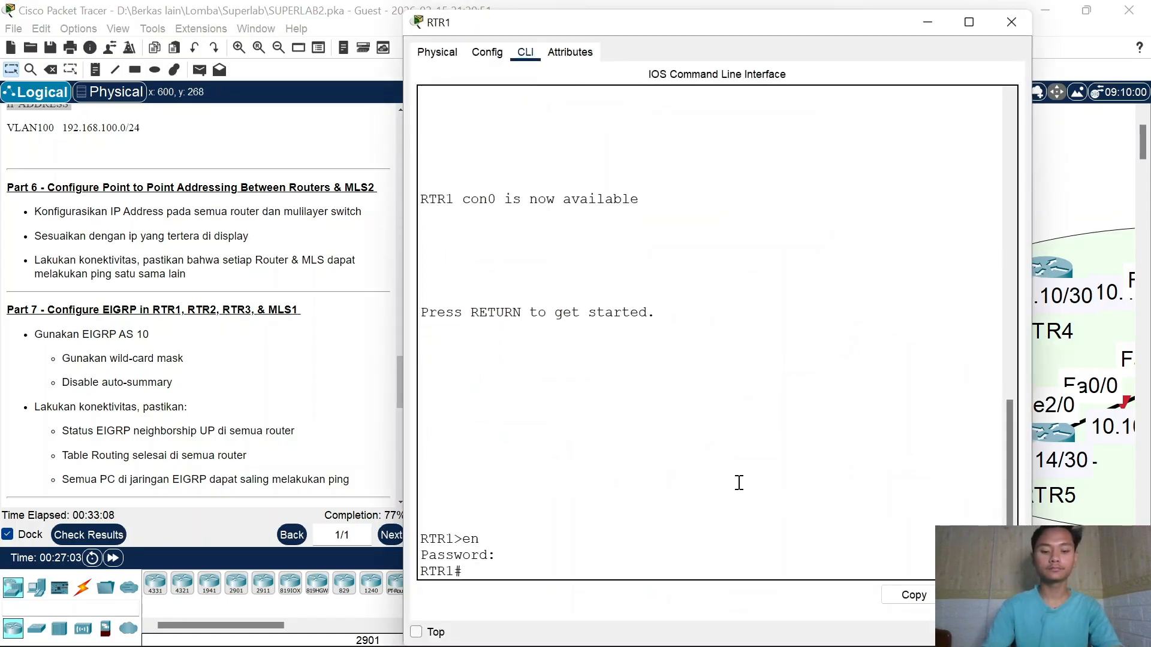
text(conf t)
key(Return)
text(in)
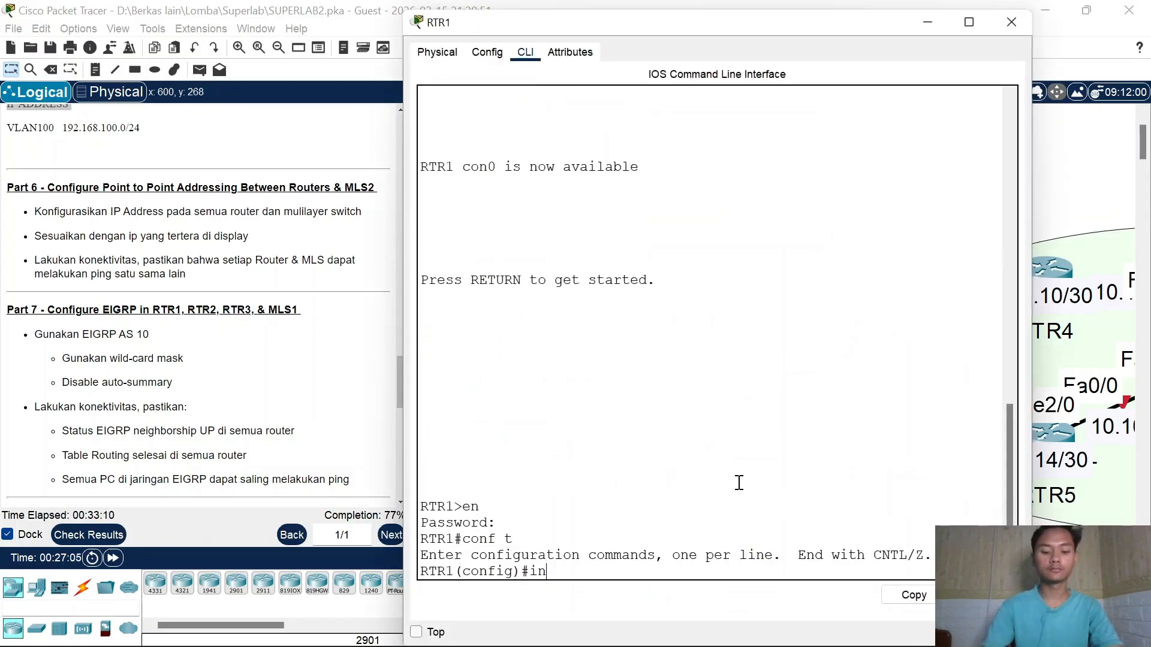
text(t fa5/0)
key(Return)
text(no)
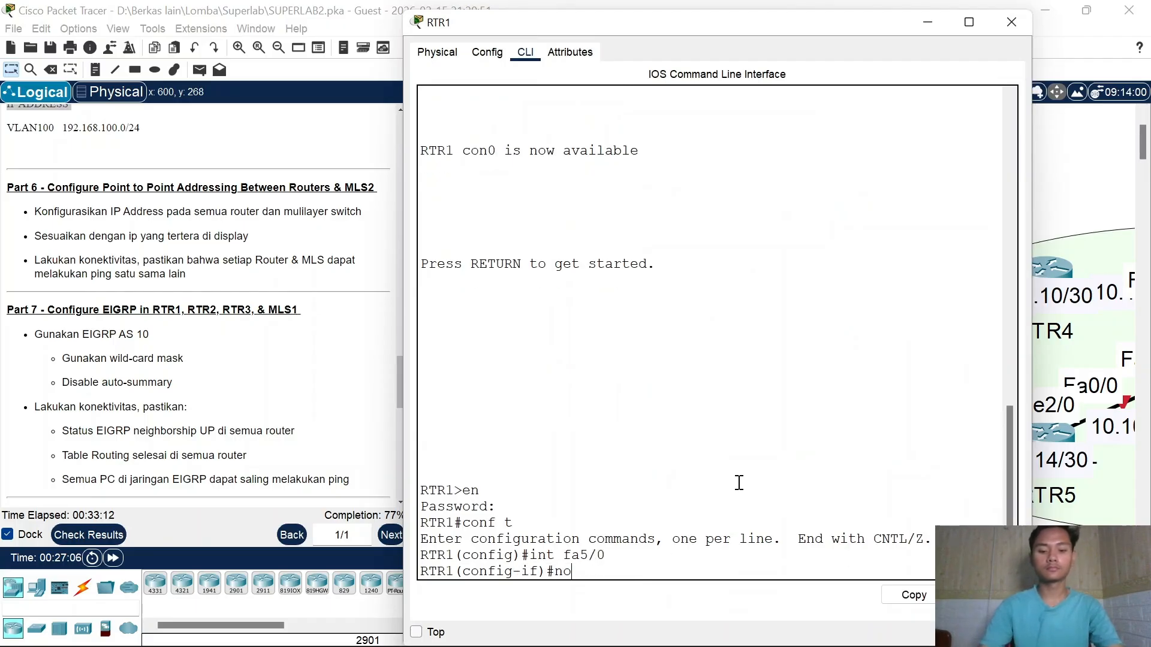
text( sh)
key(Return)
key(Return)
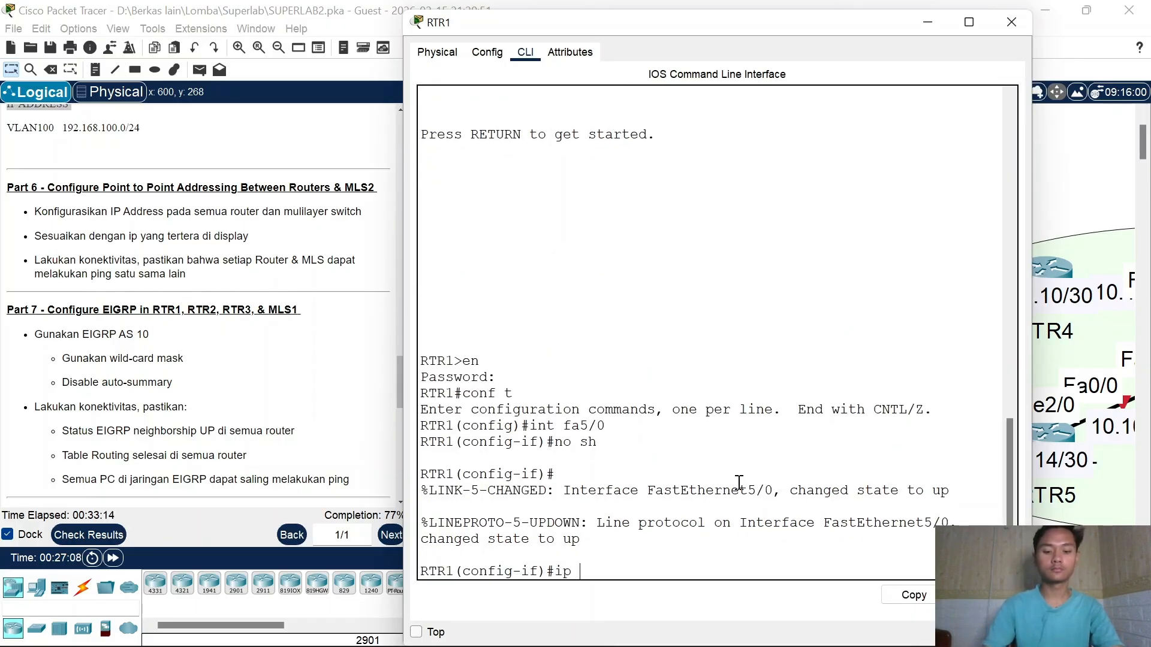
Step: Assign 10.10.10.1 255.255.255.252 to Fa5/0, pasting the copied mask
text(ip add 1)
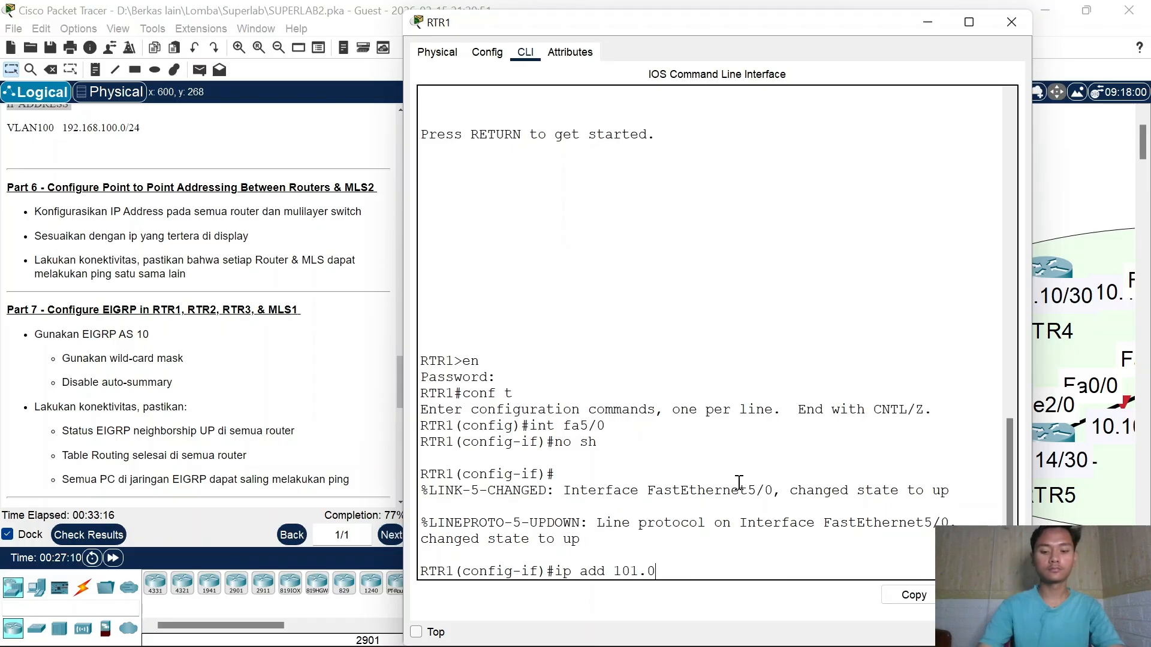
text(01.)
key(BackSpace)
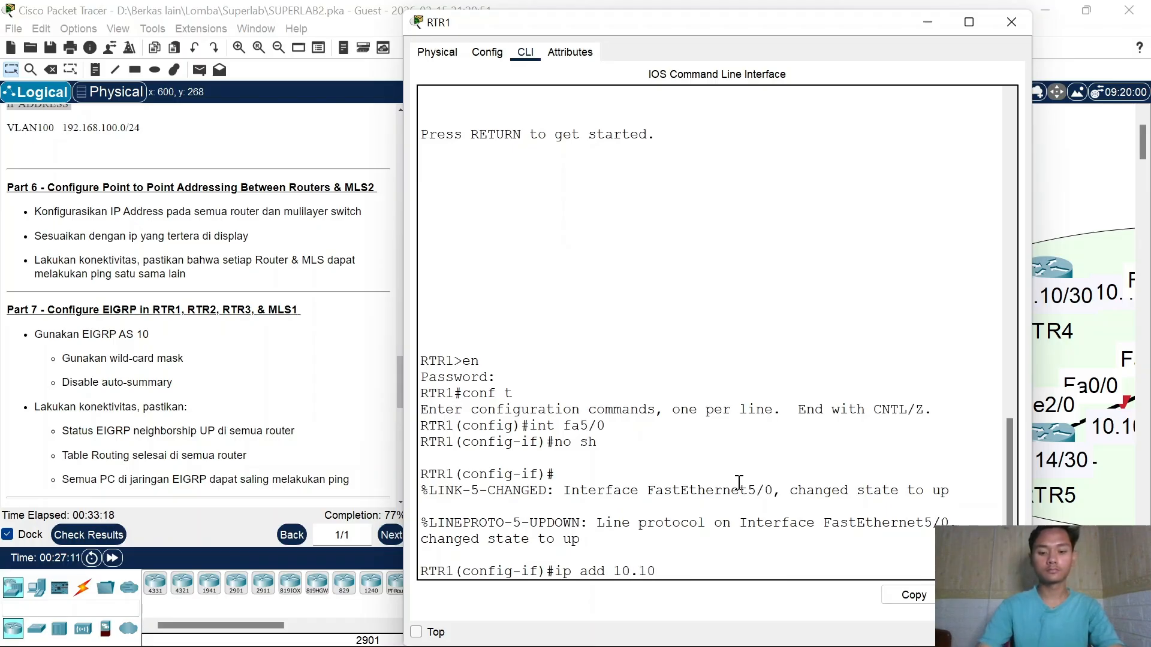
text(.10.1)
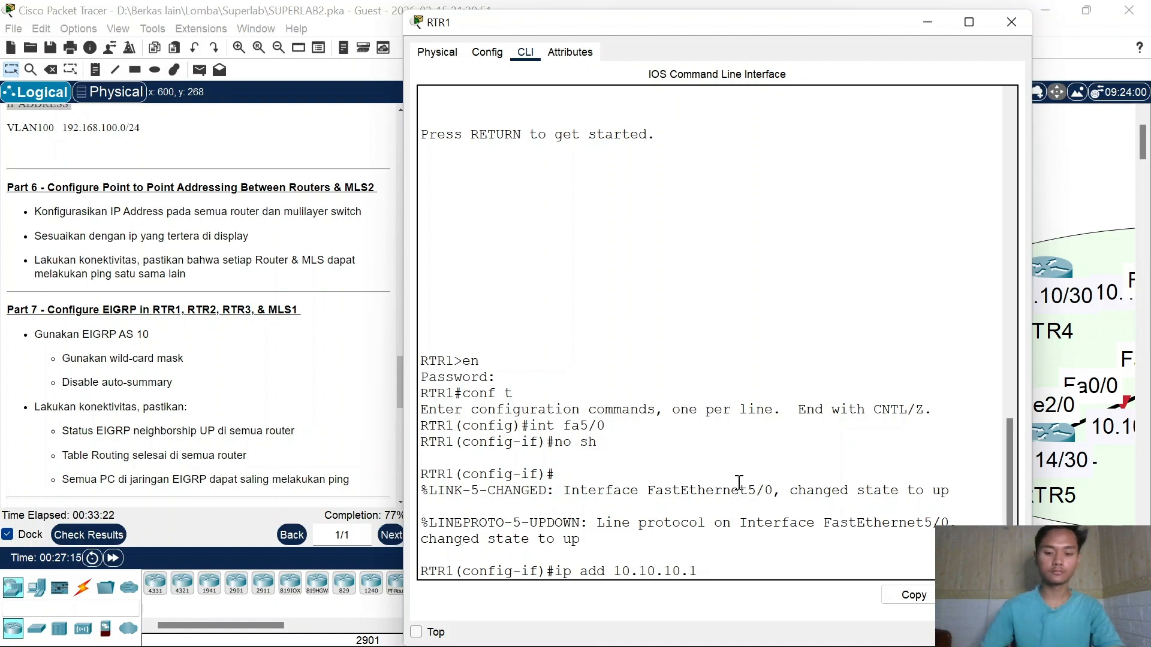
right_click(739, 483)
click(766, 513)
key(Return)
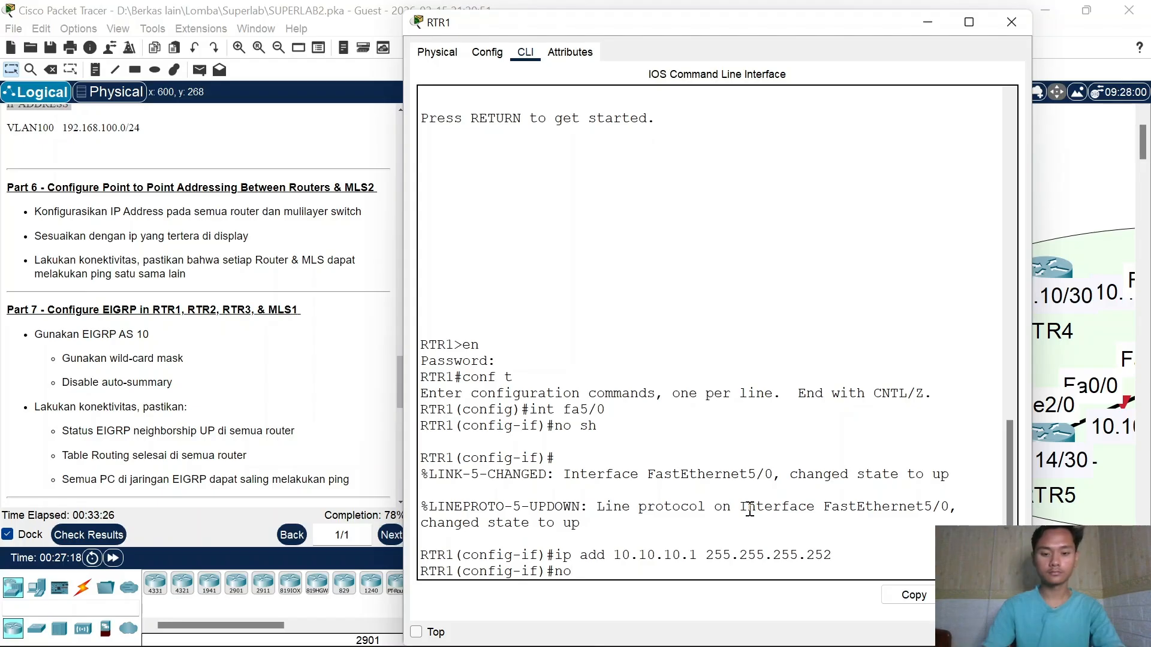
key(BackSpace)
key(BackSpace)
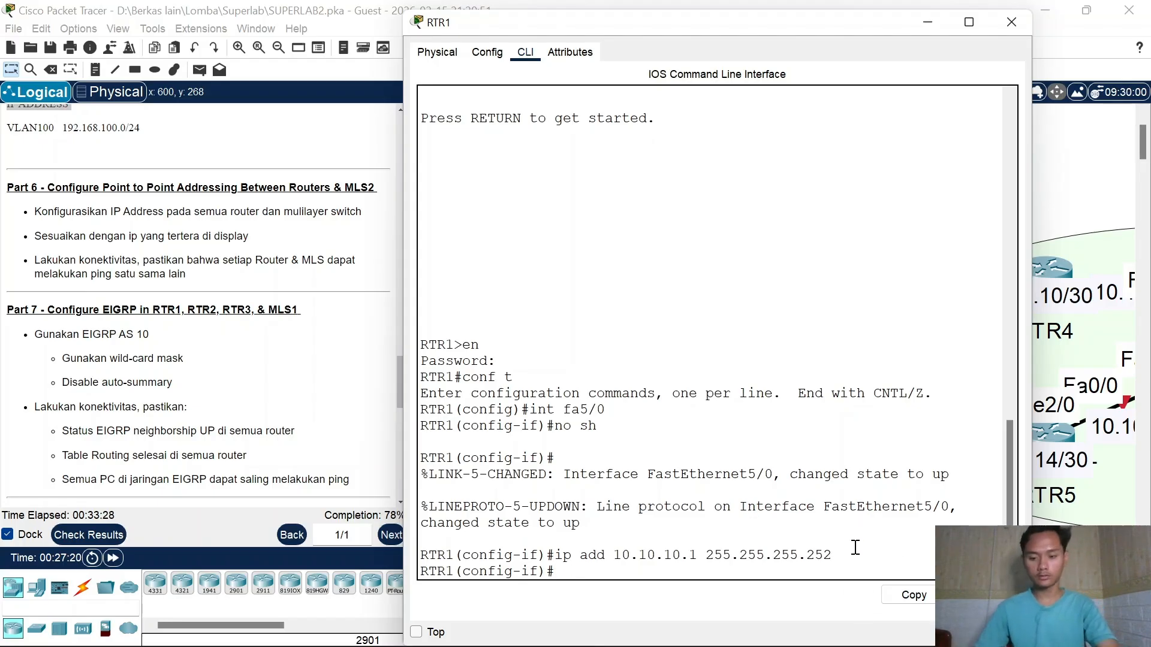
Step: Copy the 'ip add 10.10.10.1 255.255.255.252' command from the console for reuse
drag(855, 544, 557, 563)
right_click(562, 557)
click(620, 567)
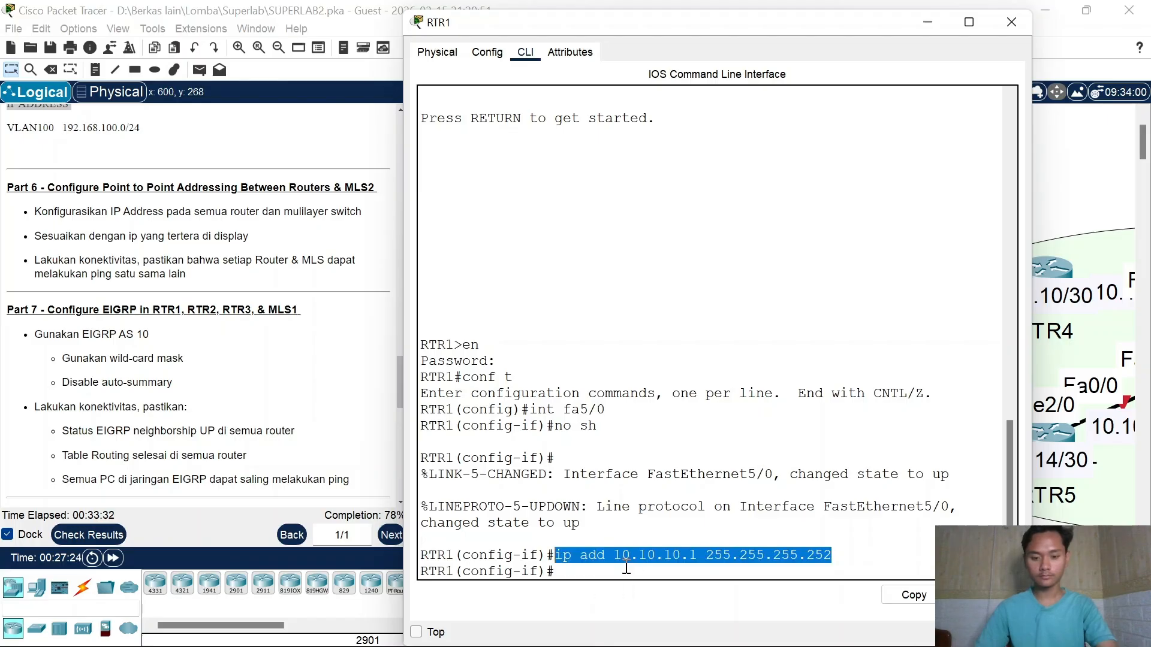
click(618, 573)
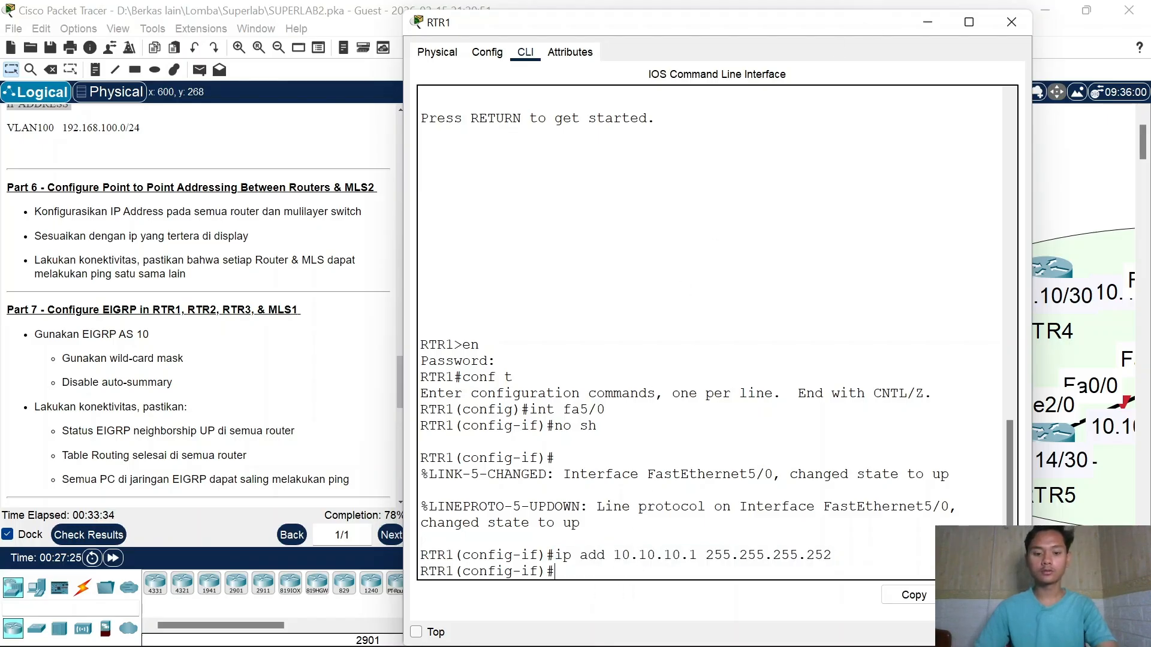
click(416, 632)
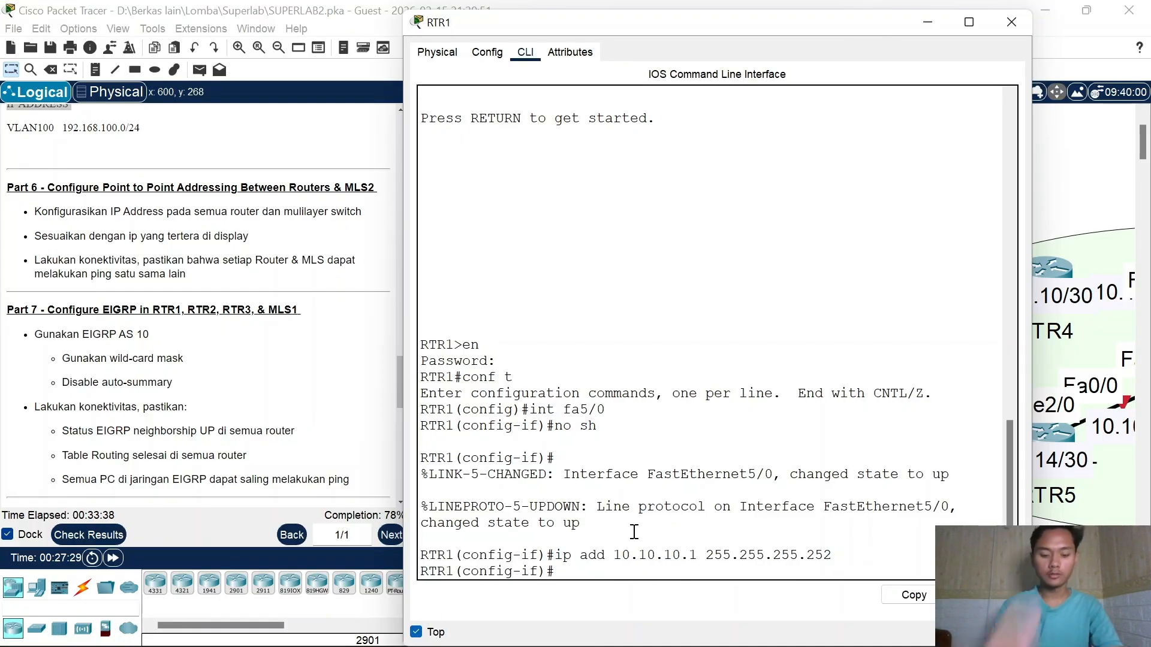
Step: Ping 10.10.10.2 twice from RTR1 to confirm the link works
text(do ping 10.10.10.2)
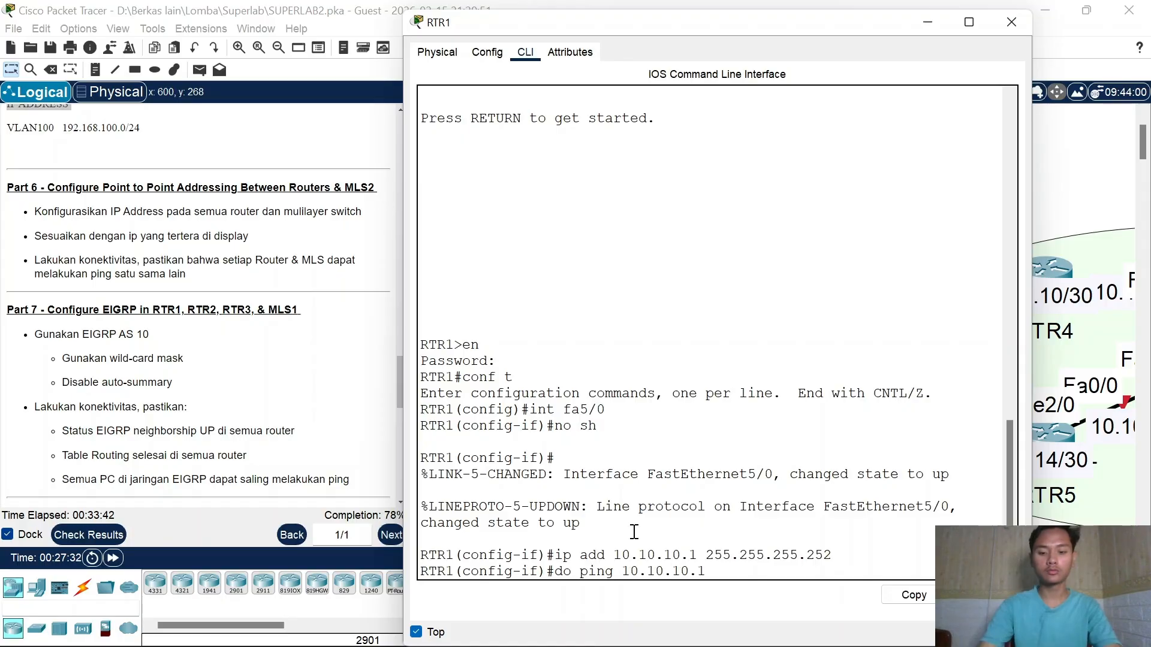
key(Return)
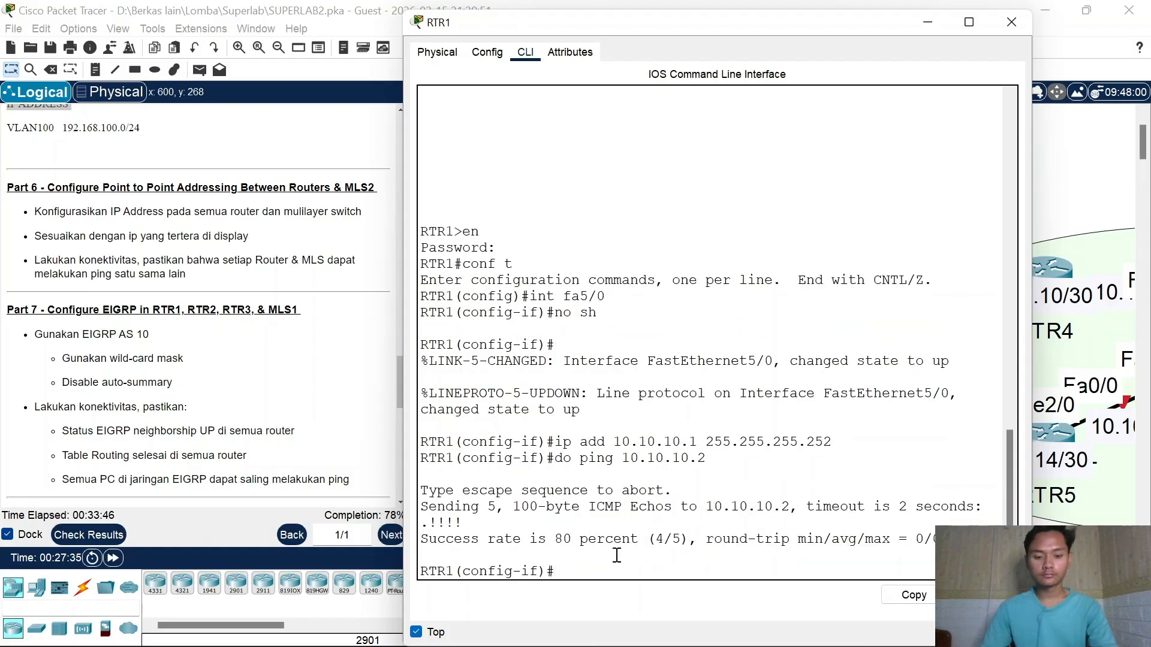
key(Up)
key(Return)
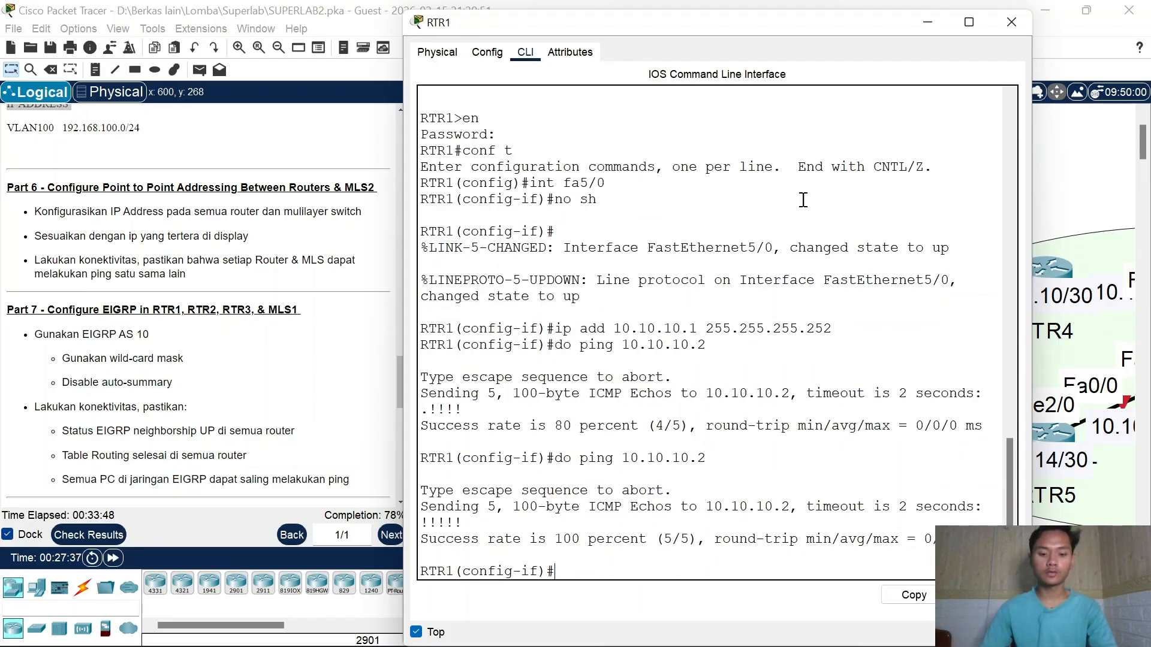
Step: Move the console aside, nudge RTR1 up on the topology, and bring the console back
drag(814, 28, 860, 566)
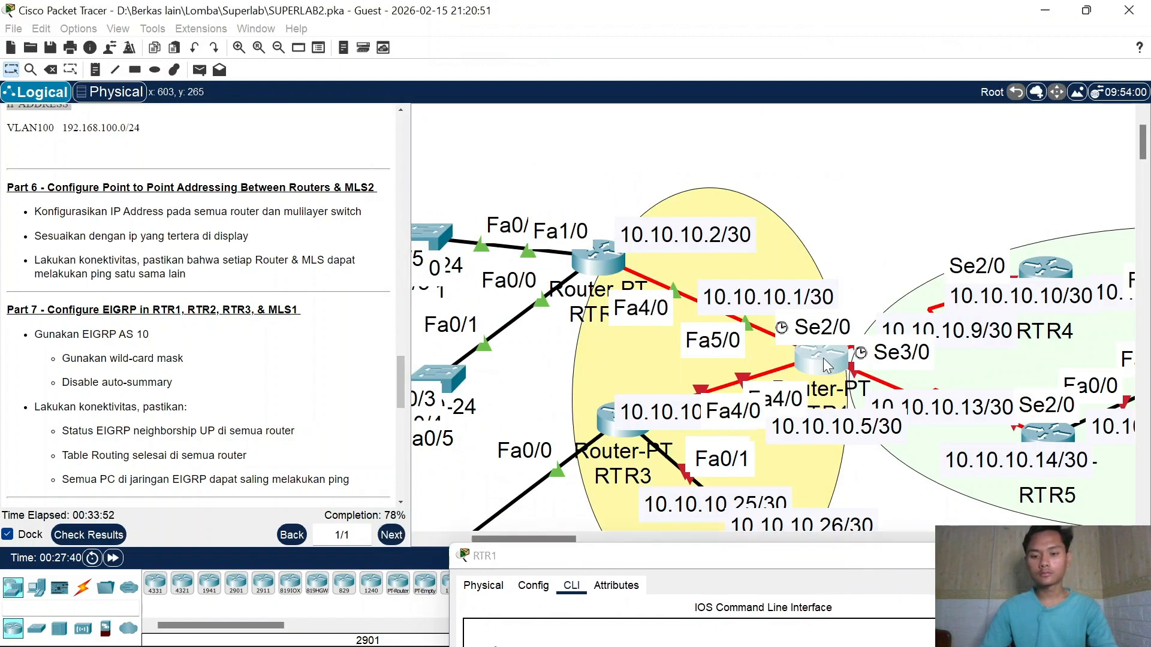
drag(821, 360, 803, 283)
drag(820, 298, 800, 318)
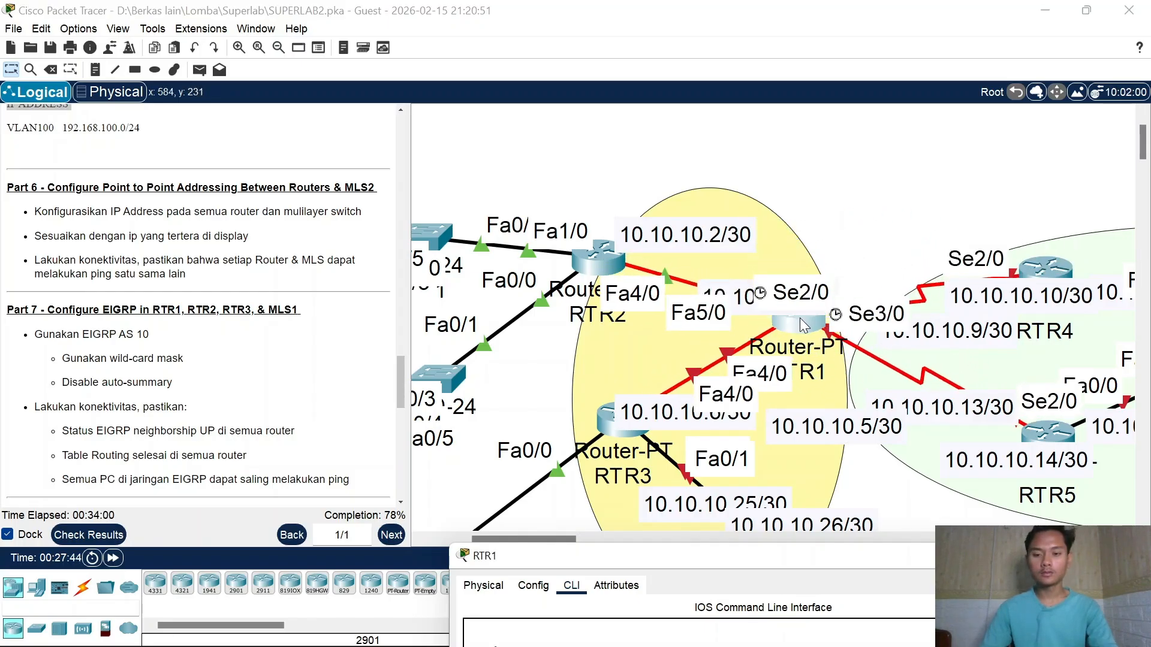
drag(798, 559, 777, 84)
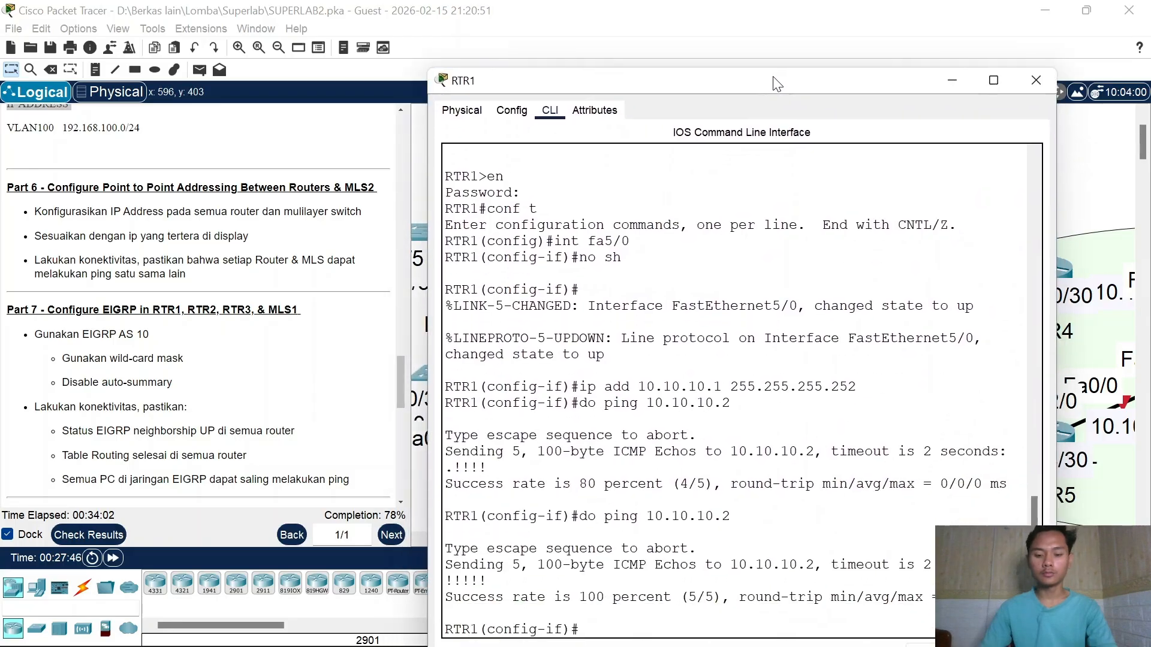
Step: Give RTR1's Fa4/0 address 10.10.10.5 255.255.255.252 by editing the pasted command, and enable it
text(int f)
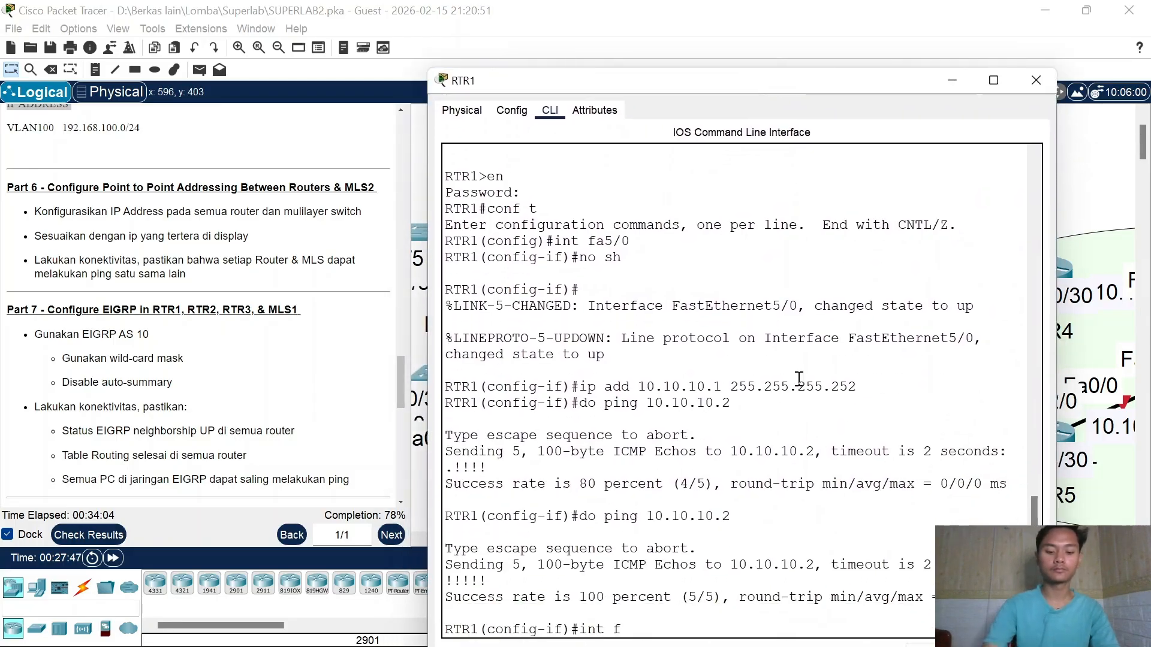
text(a4/0)
key(Return)
key(Return)
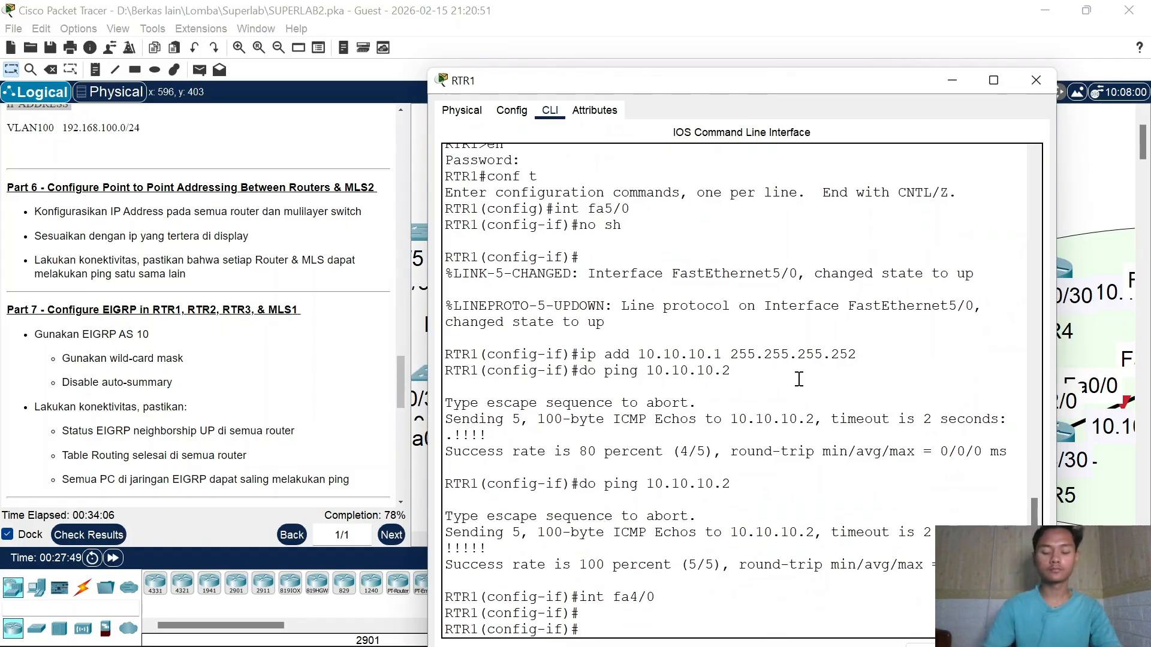
right_click(799, 379)
click(837, 408)
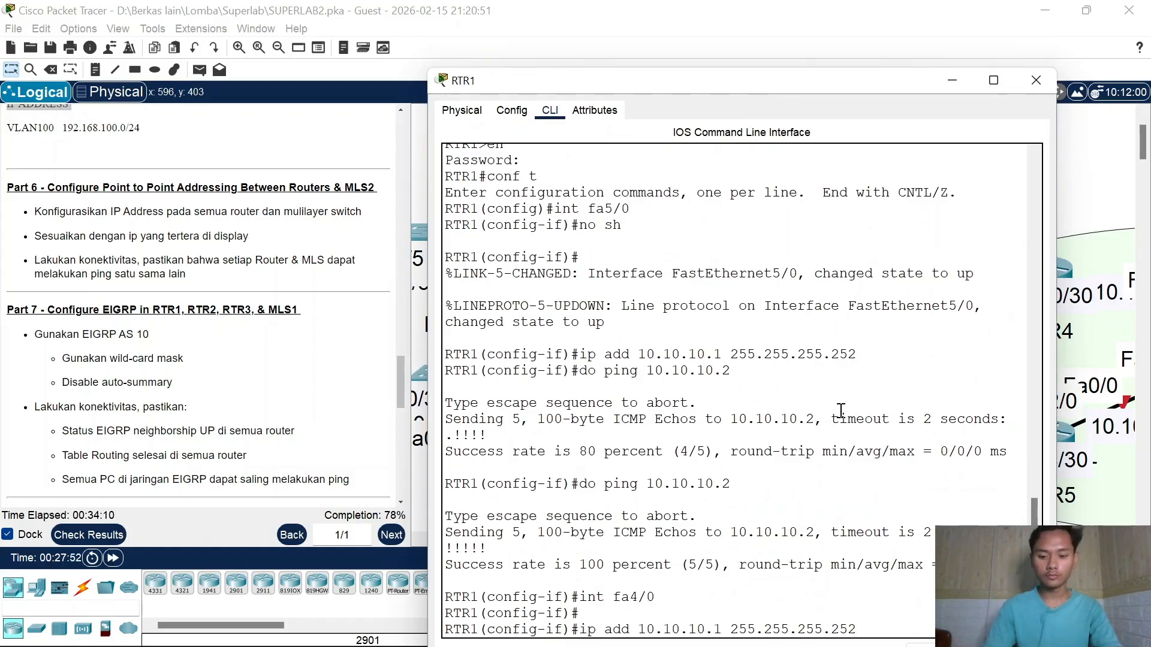
key(Delete)
text(5)
key(Return)
text(no)
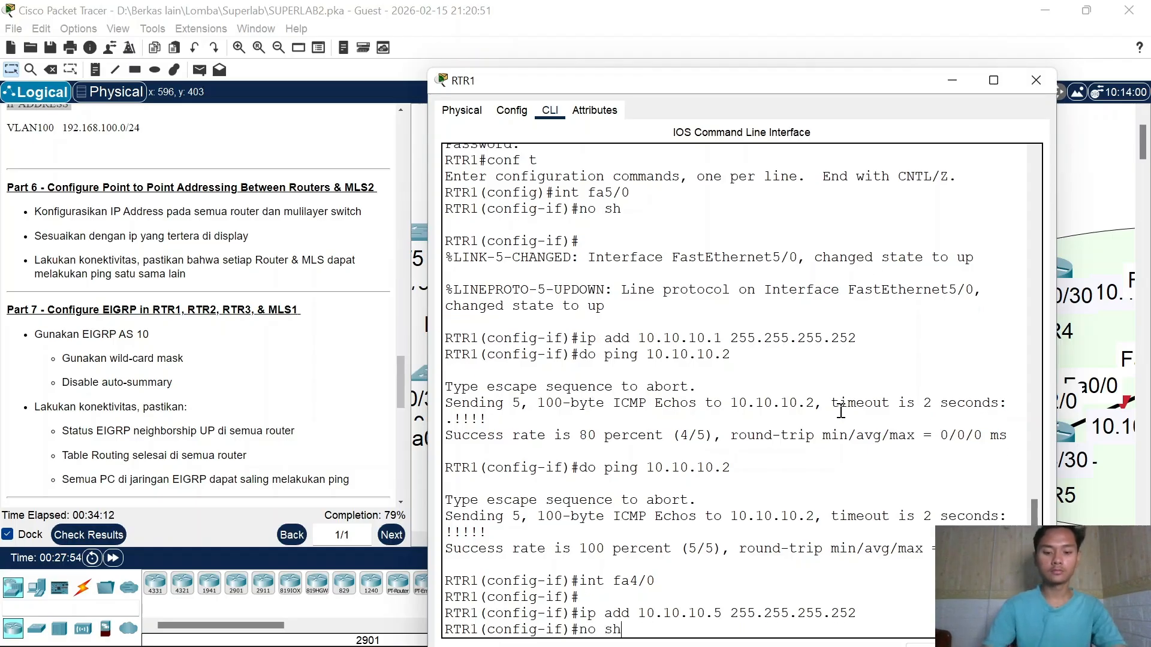
text( sh)
key(Return)
Step: Close RTR1's window, open RTR3's CLI and enter FastEthernet4/0 configuration
click(1036, 80)
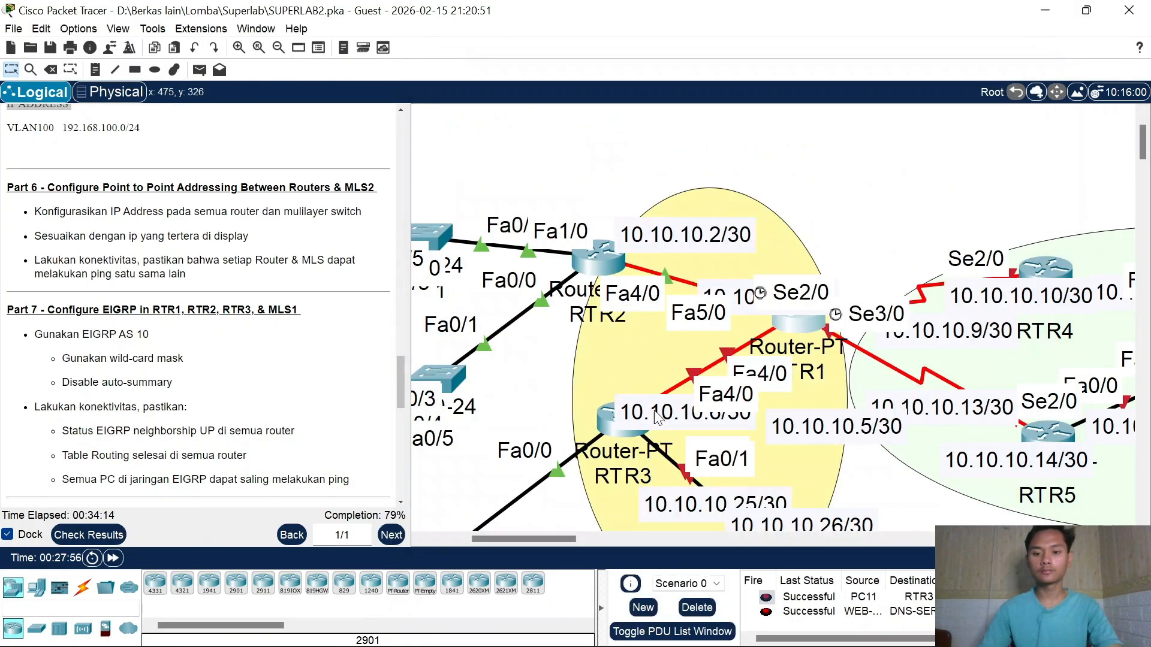
mouse_move(602, 423)
mouse_down()
mouse_move(577, 482)
mouse_move(571, 457)
mouse_move(575, 472)
mouse_move(616, 426)
mouse_up()
click(617, 425)
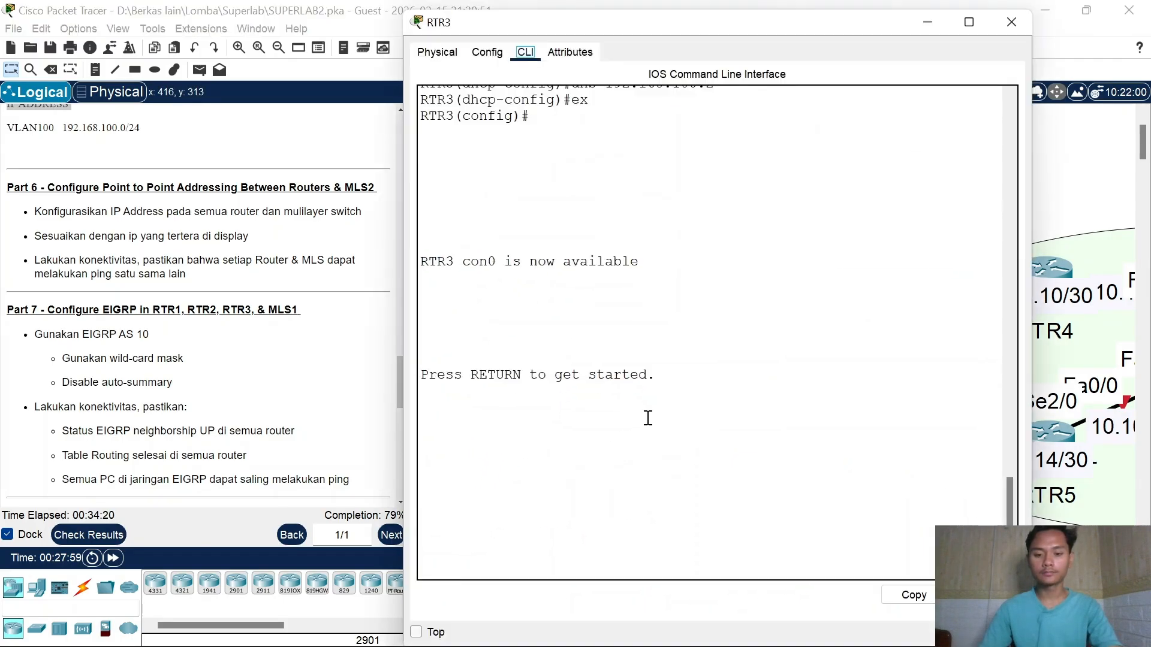
click(648, 386)
key(Return)
text(en)
key(Return)
key(Return)
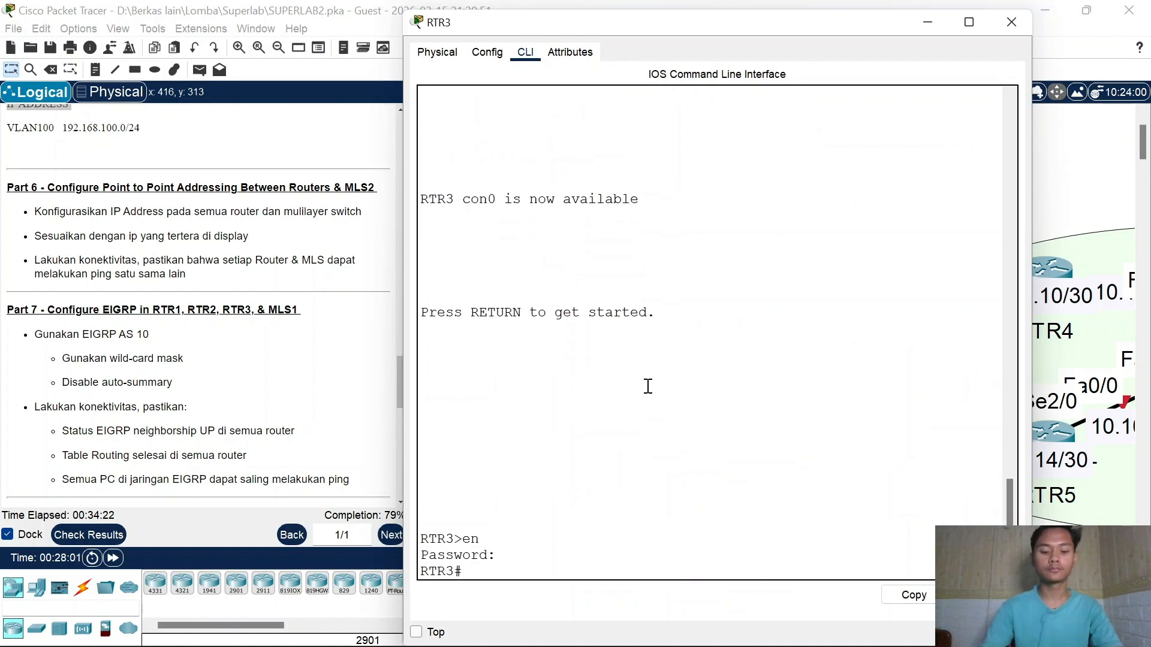
text(conf t)
key(Return)
text(int fa)
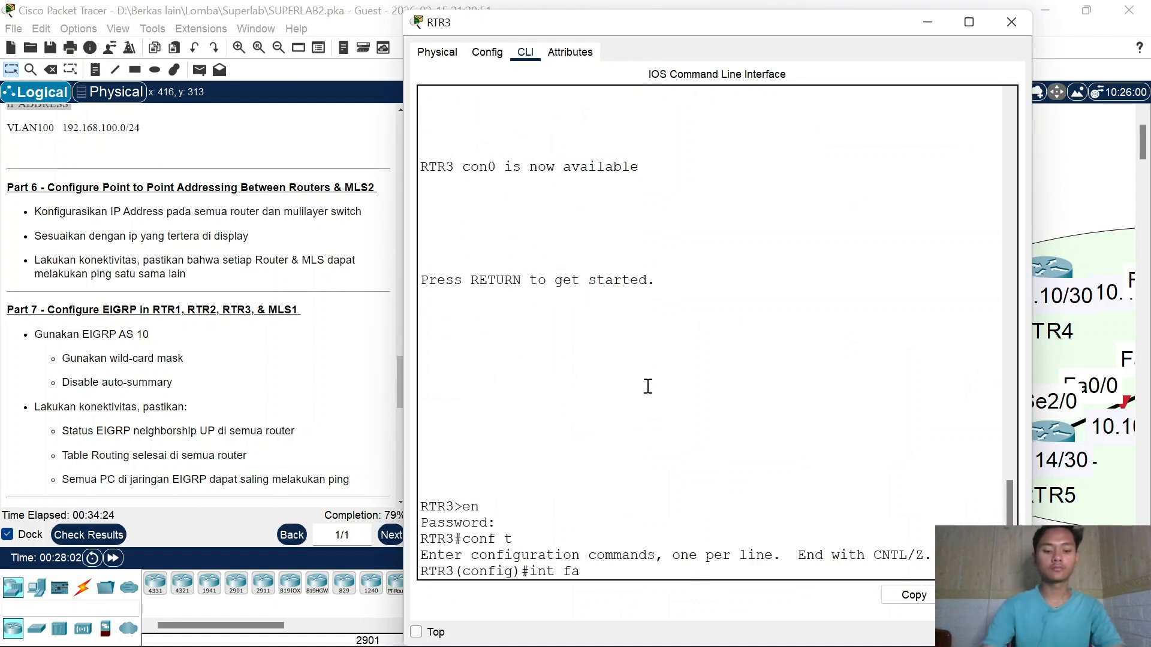
text(4/0)
key(Return)
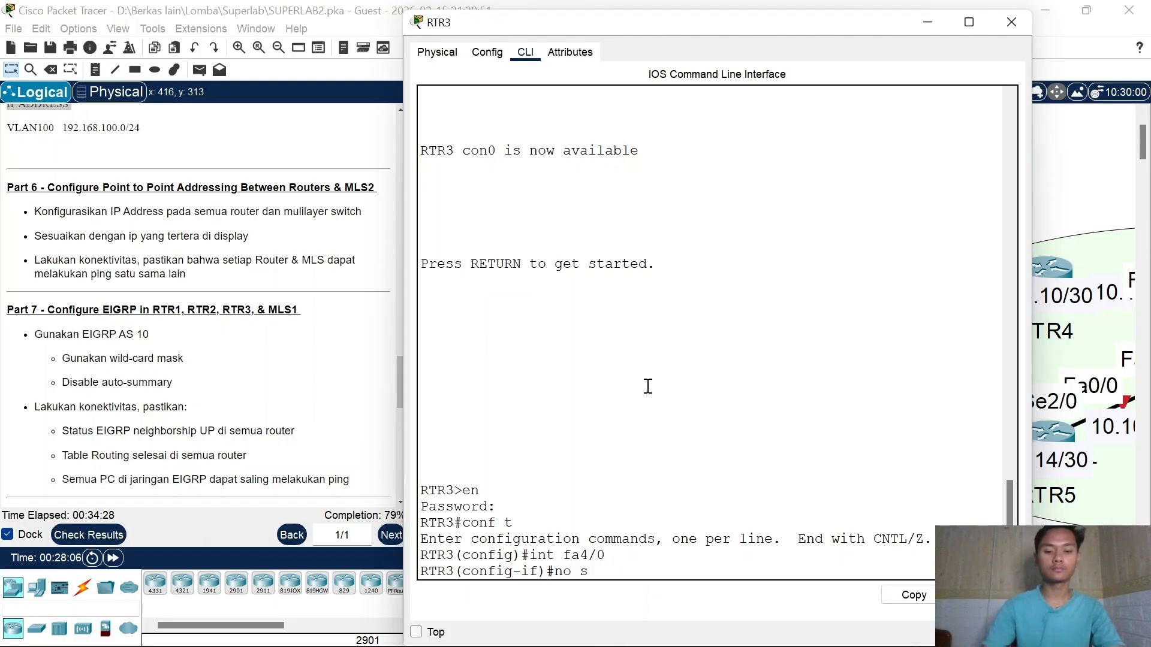
Step: Enable RTR3's Fa4/0 and assign 10.10.10.6 255.255.255.252 via the pasted command, then close
text(no sh)
key(Return)
right_click(646, 394)
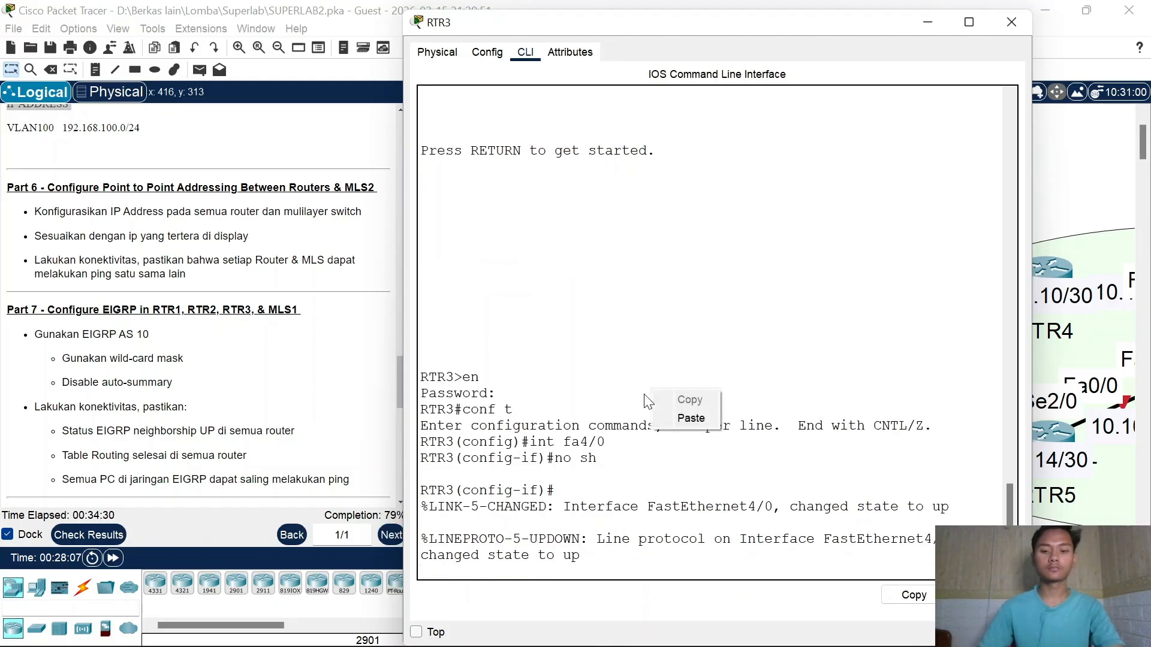
click(682, 420)
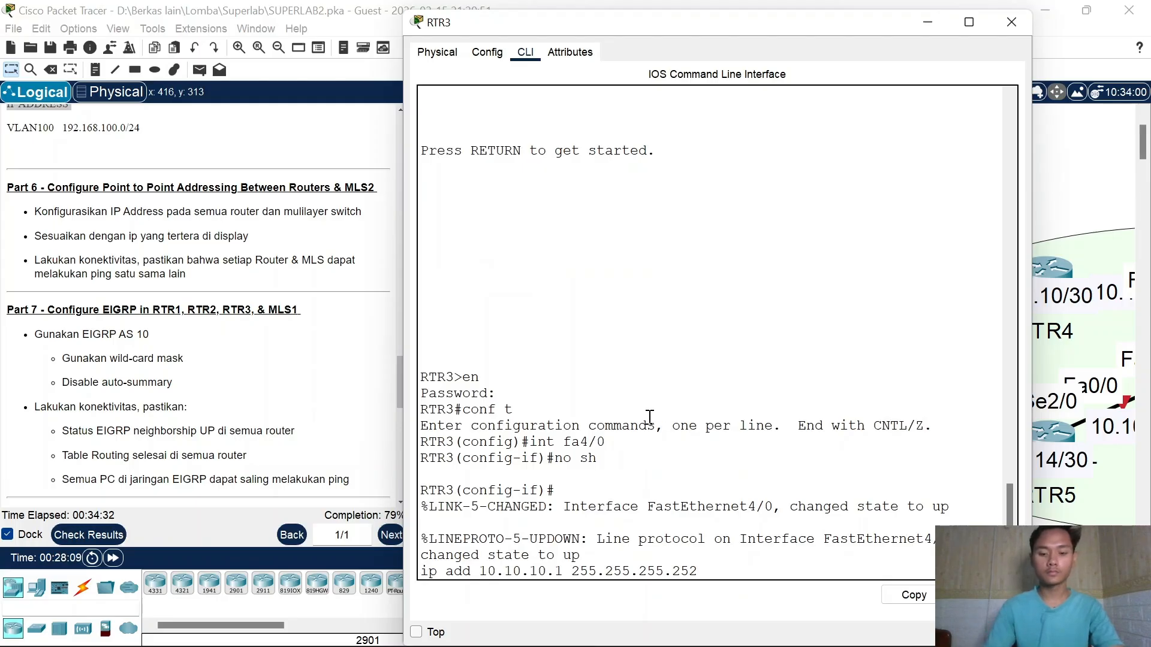
key(Left)
key(Left)
key(Left)
key(Left)
key(Left)
key(Left)
key(Left)
key(Left)
key(Left)
key(Left)
key(Left)
key(Left)
key(Left)
key(Left)
key(Left)
key(Left)
key(BackSpace)
text(6)
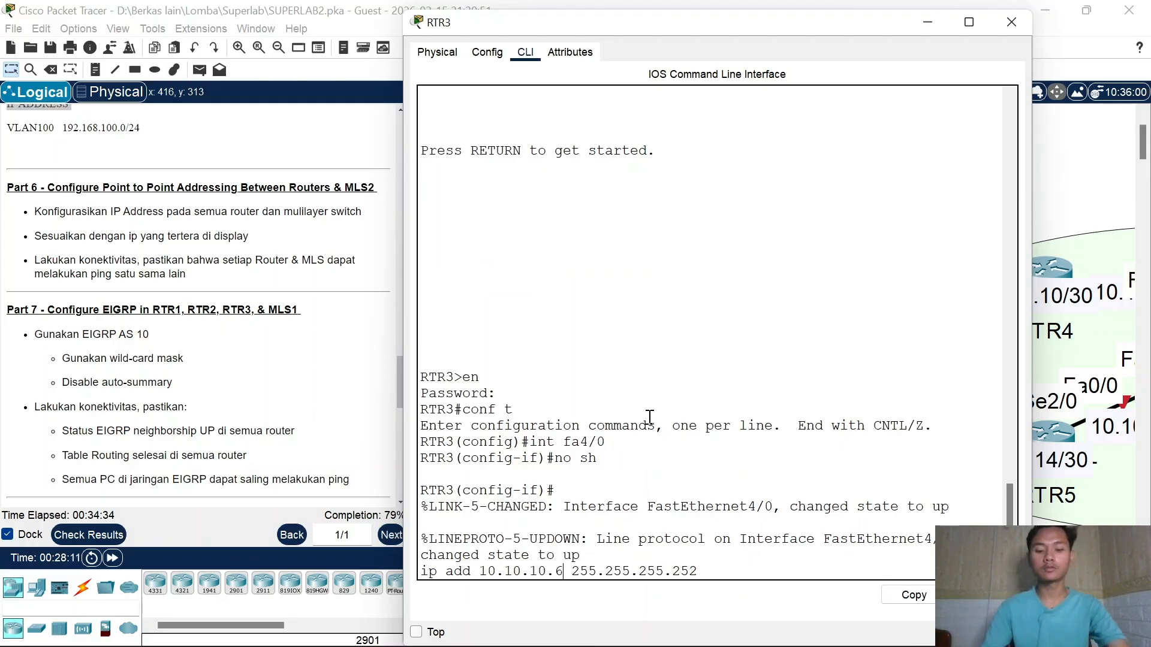
key(Return)
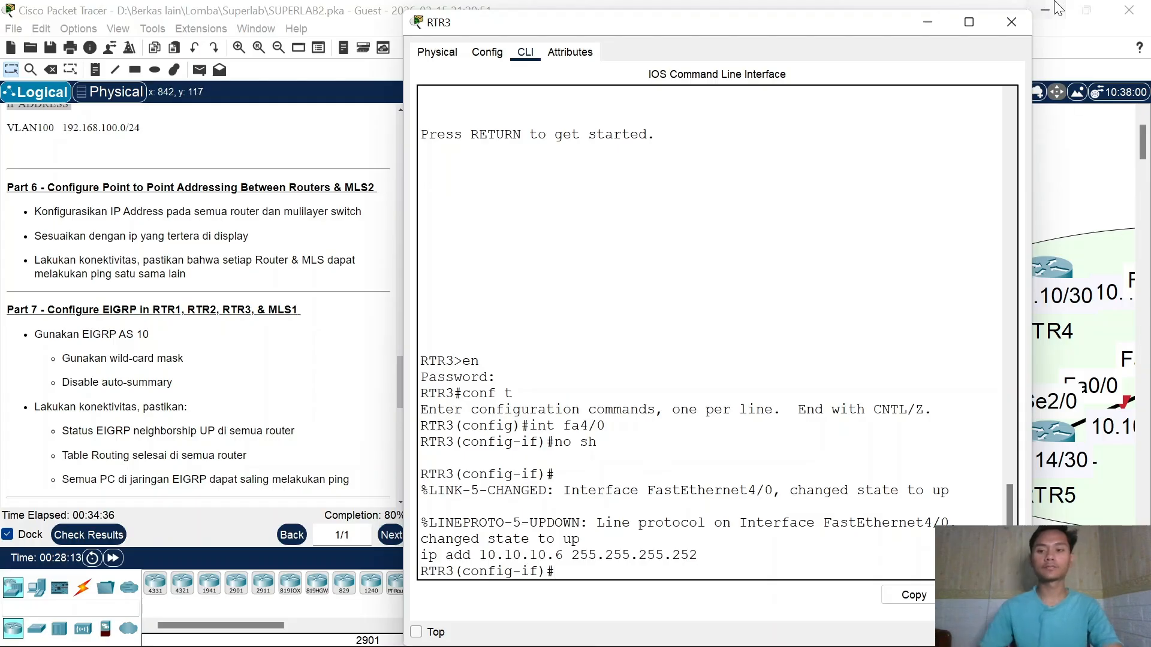
click(1023, 25)
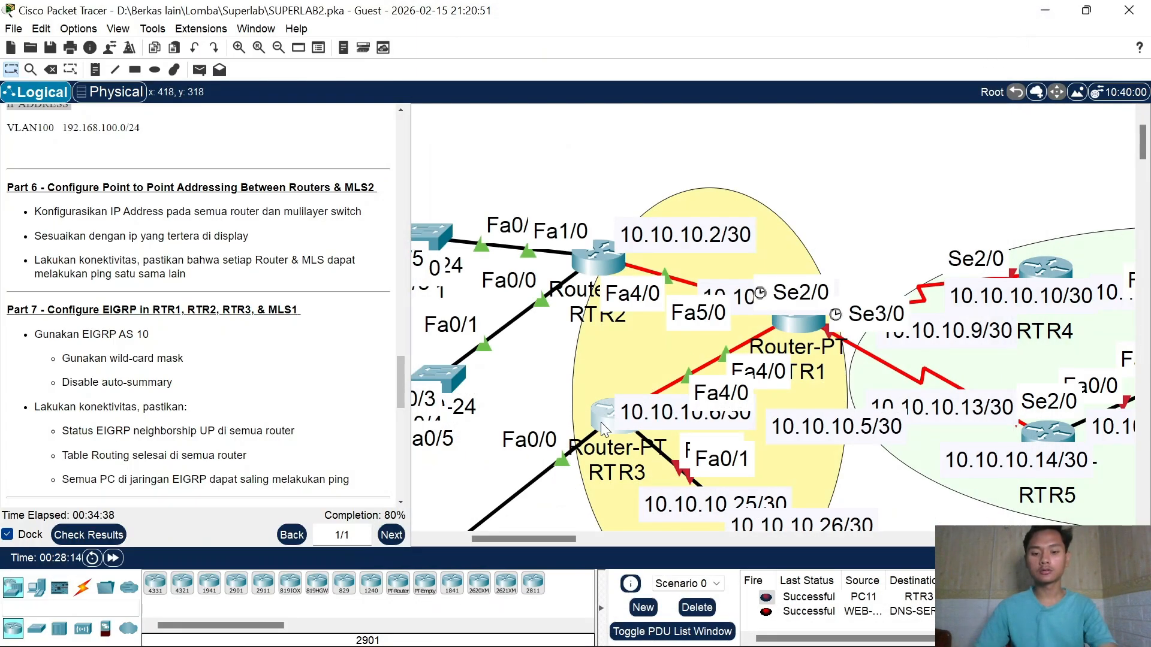
Step: Reopen RTR3's CLI, ping 10.10.10.5 twice successfully, then close the window
mouse_move(601, 422)
mouse_down()
mouse_move(570, 454)
mouse_move(578, 463)
mouse_move(589, 432)
mouse_up()
click(589, 432)
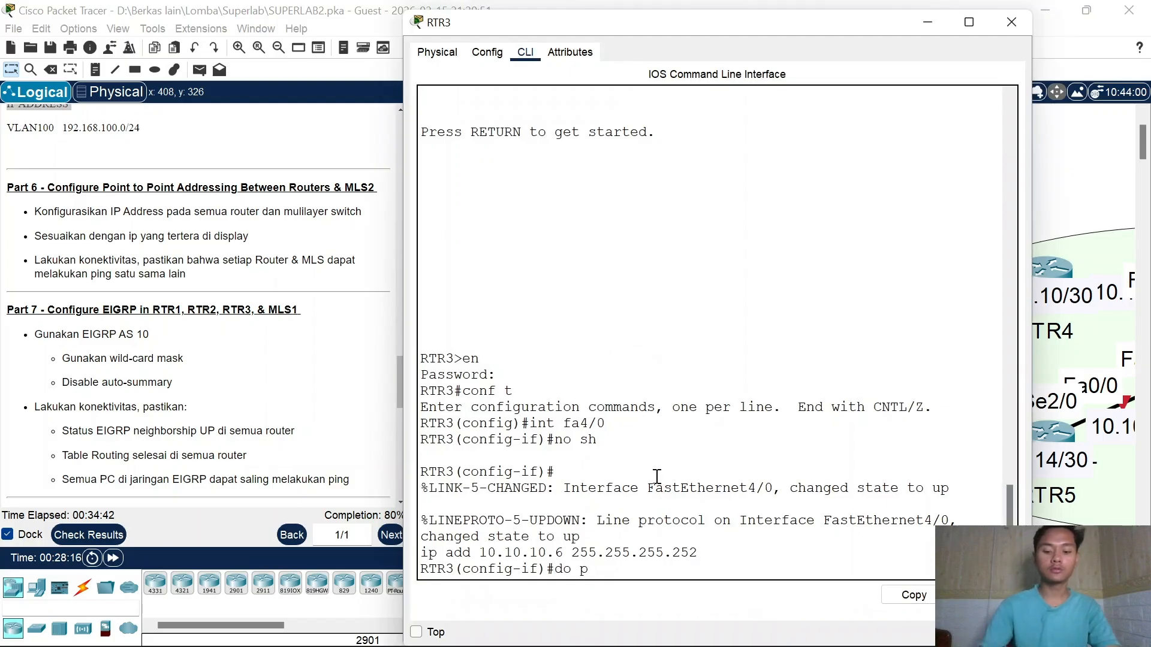
text(do ping 192.168)
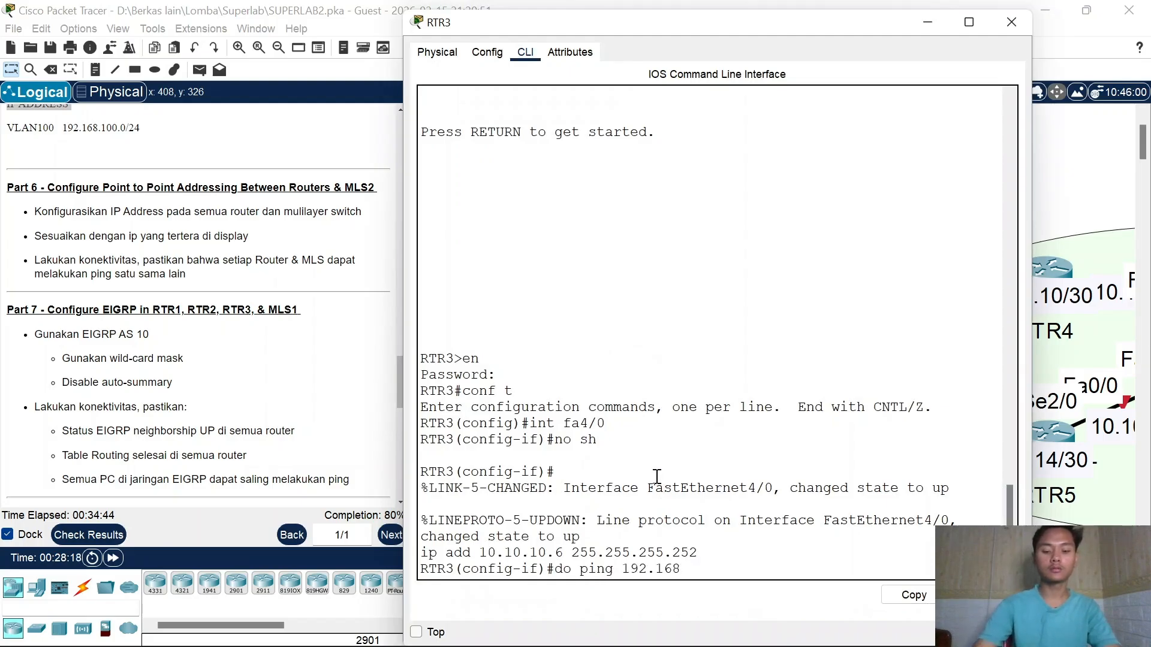
key(BackSpace)
key(BackSpace)
key(BackSpace)
key(BackSpace)
key(BackSpace)
key(BackSpace)
text(10)
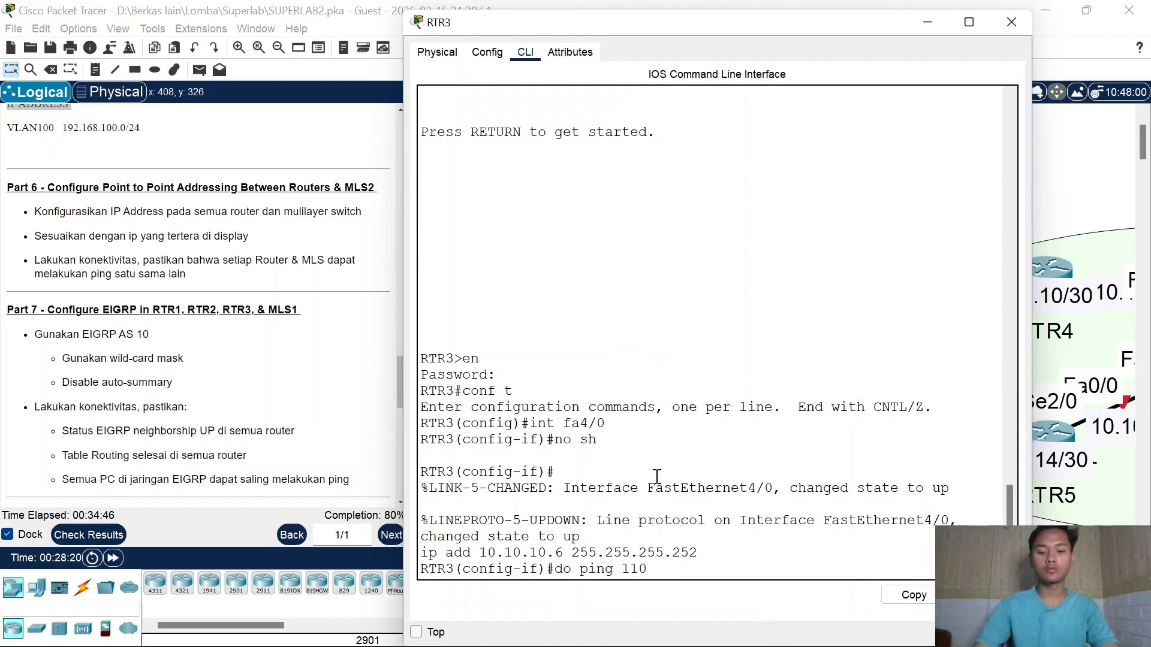
key(BackSpace)
key(BackSpace)
text(0.10.01.)
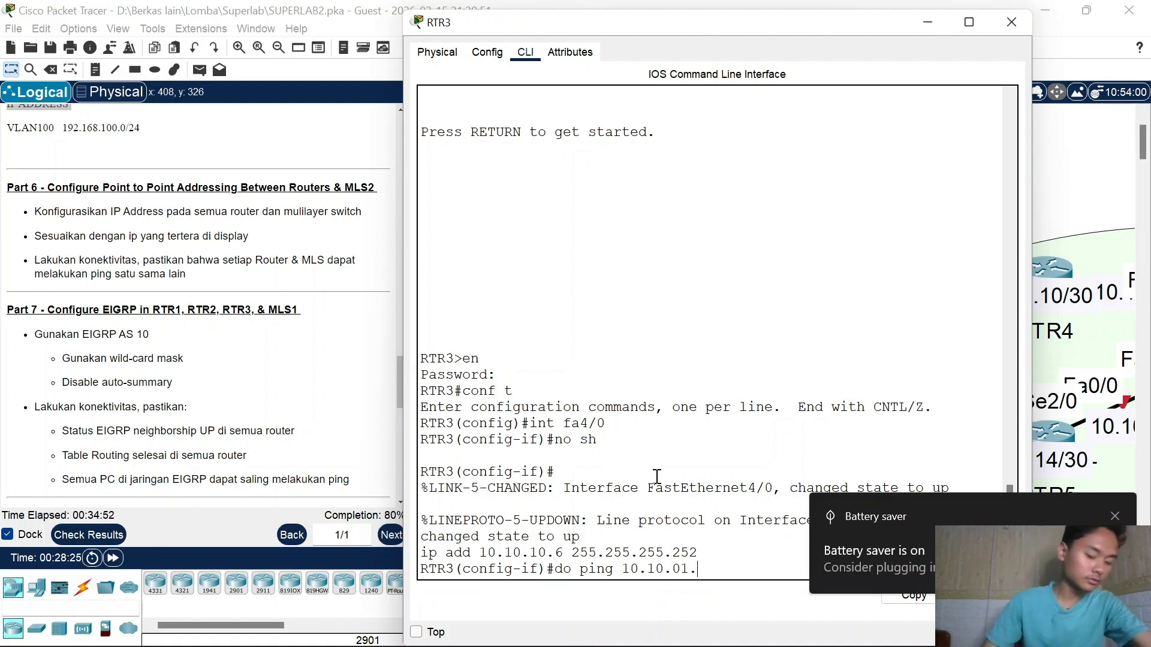
key(BackSpace)
key(BackSpace)
key(BackSpace)
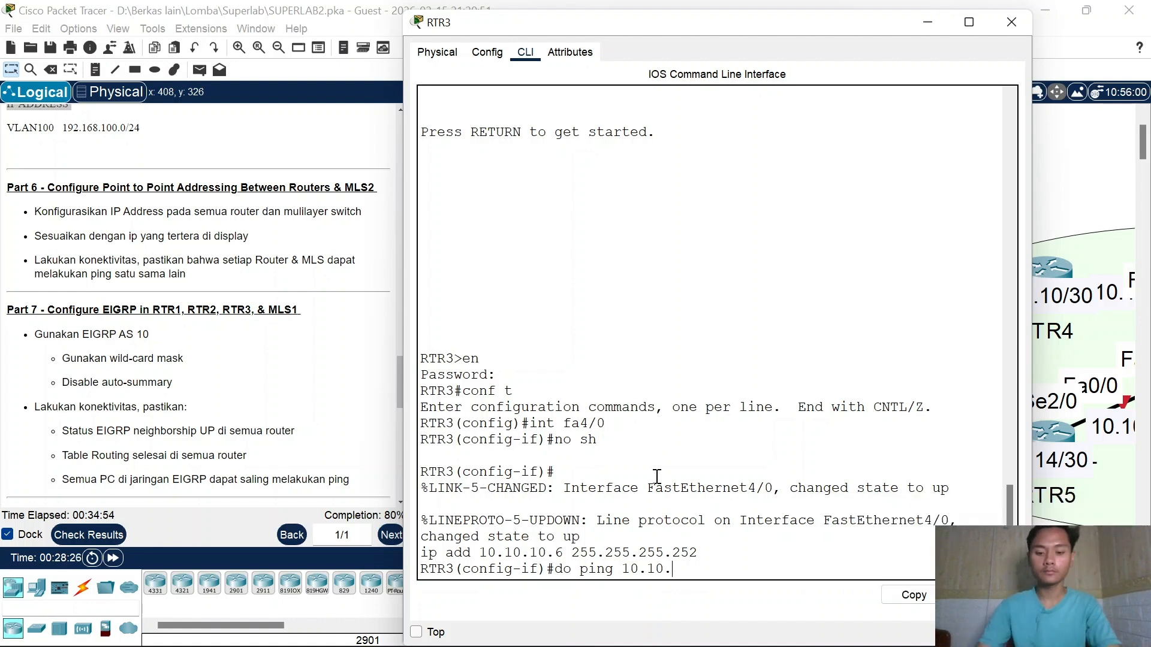
text(10.)
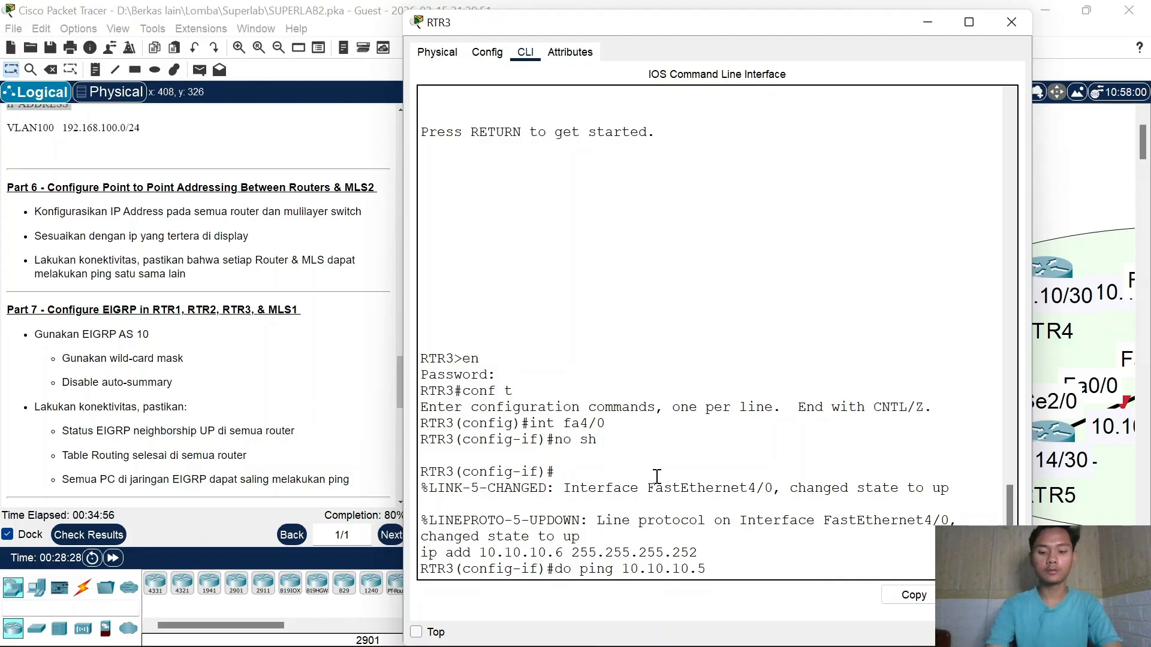
text(5)
key(Return)
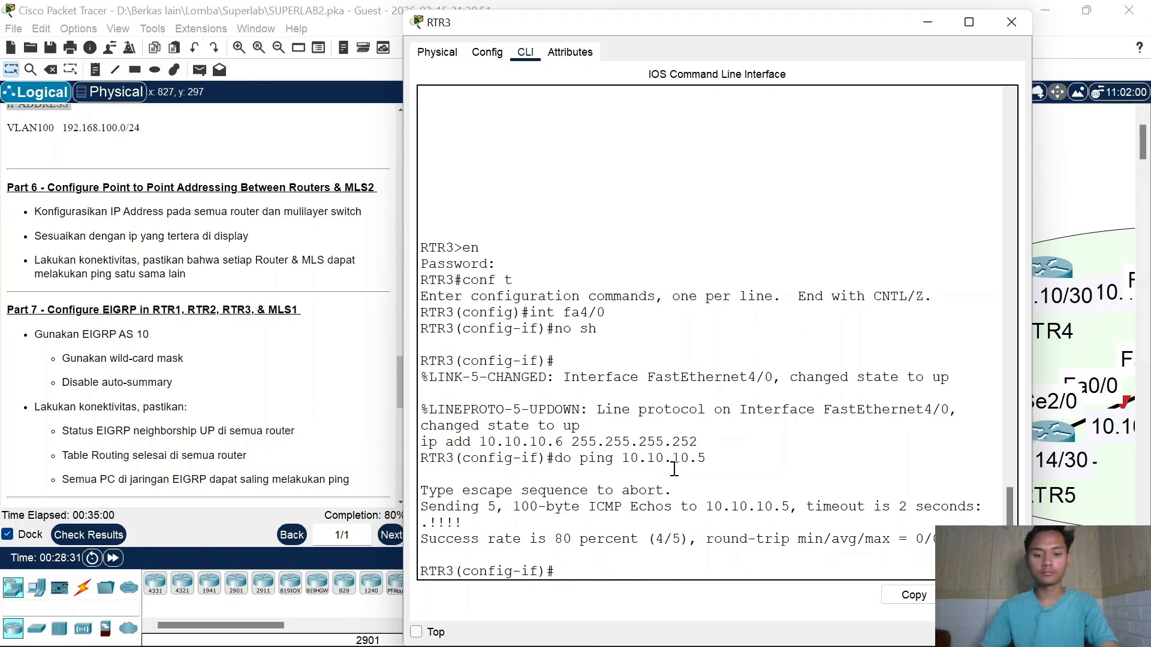
key(Up)
key(Return)
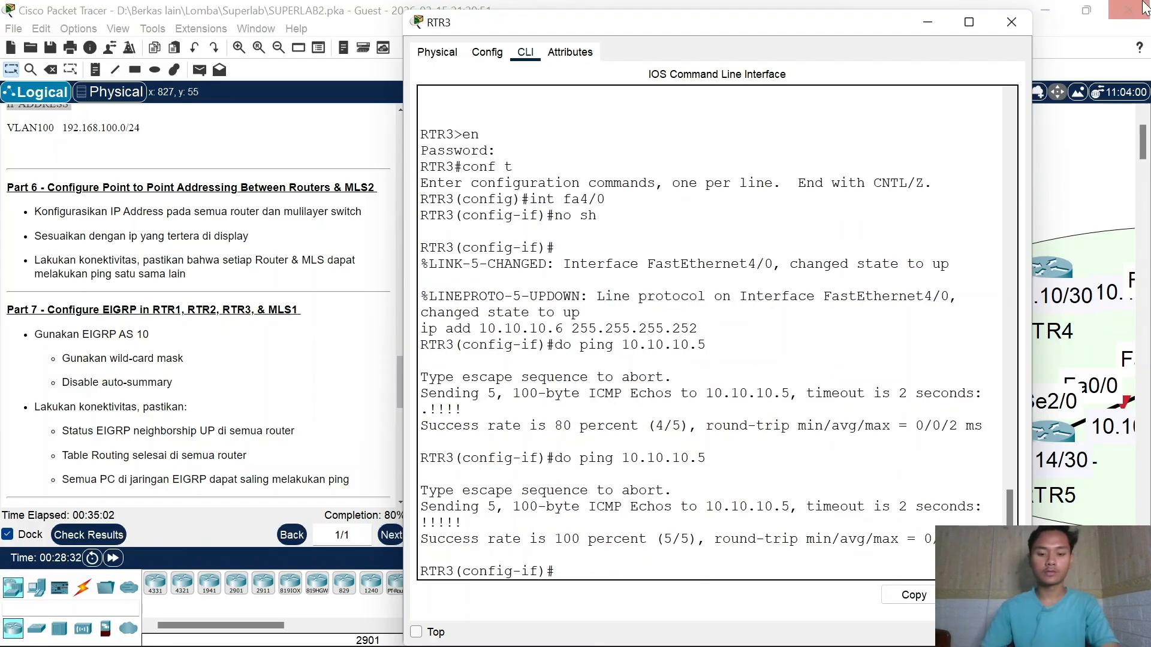
click(1011, 22)
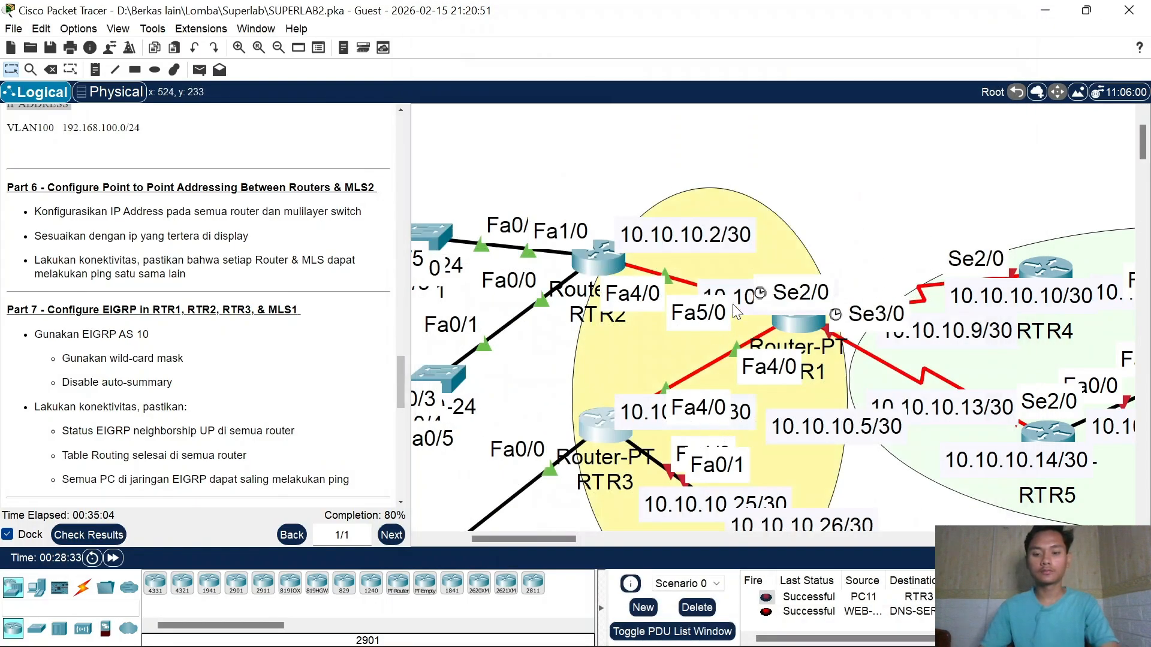
Step: Rearrange RTR3 on the topology and move its 10.10.10.25/30 label below it
scroll(736, 312, down, 2)
drag(608, 314, 588, 273)
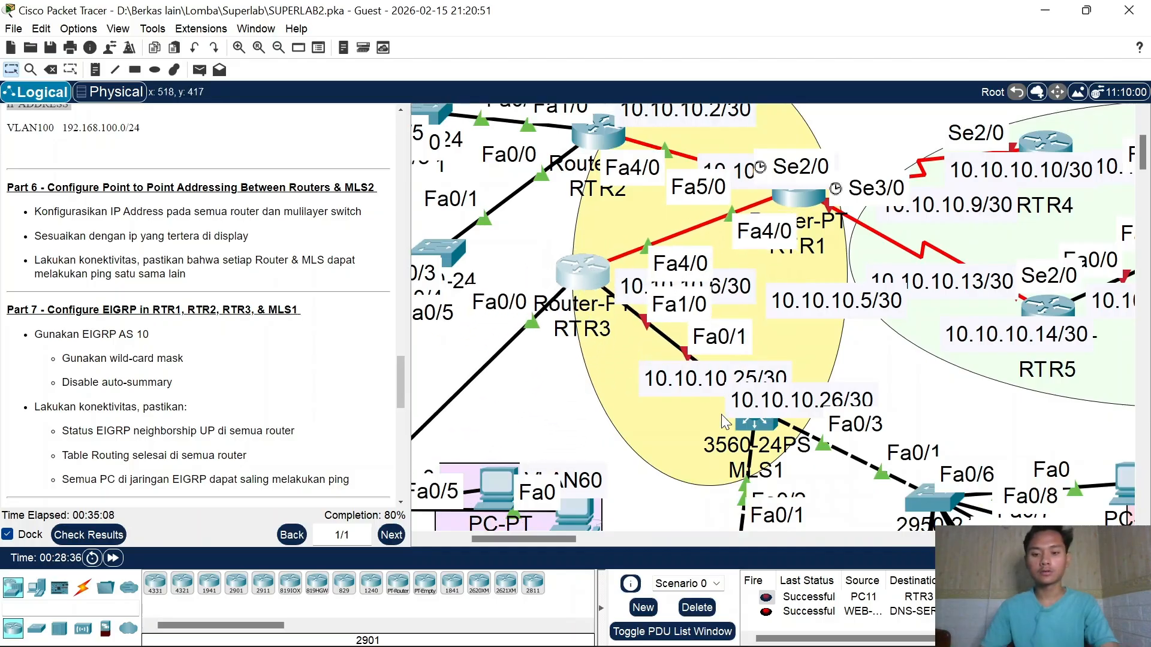
drag(684, 384, 575, 386)
mouse_move(582, 278)
mouse_down()
mouse_move(586, 323)
mouse_move(592, 295)
mouse_up()
Step: Open RTR3's CLI and bring interface FastEthernet1/0 up with no shutdown
click(592, 295)
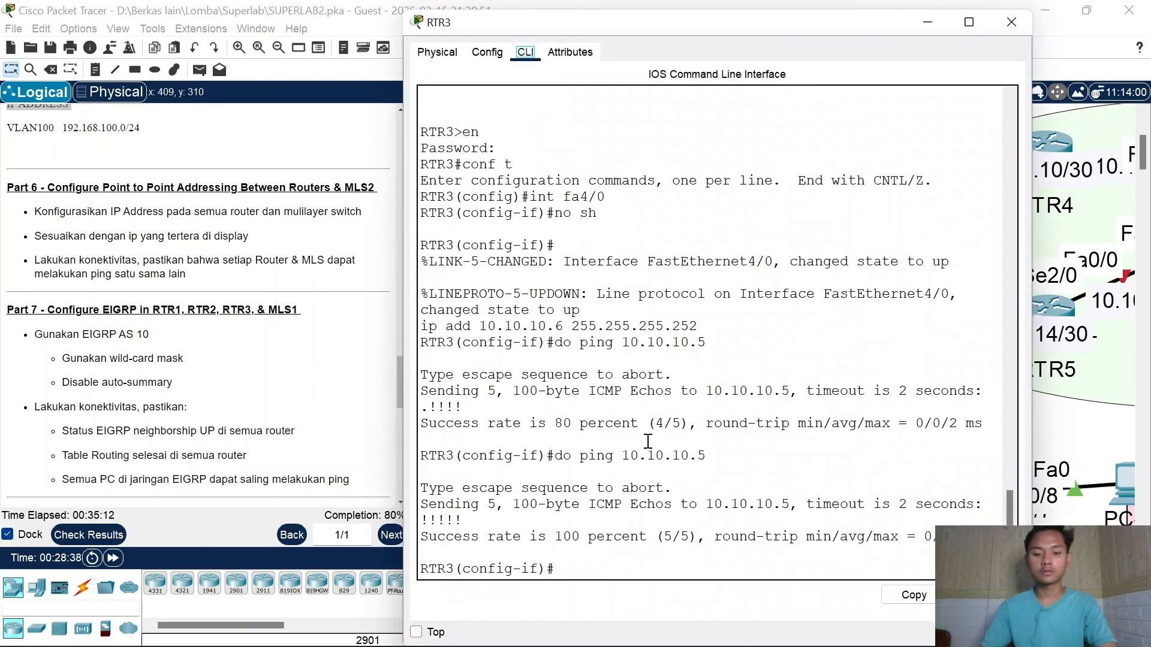
key(Return)
text(int fa)
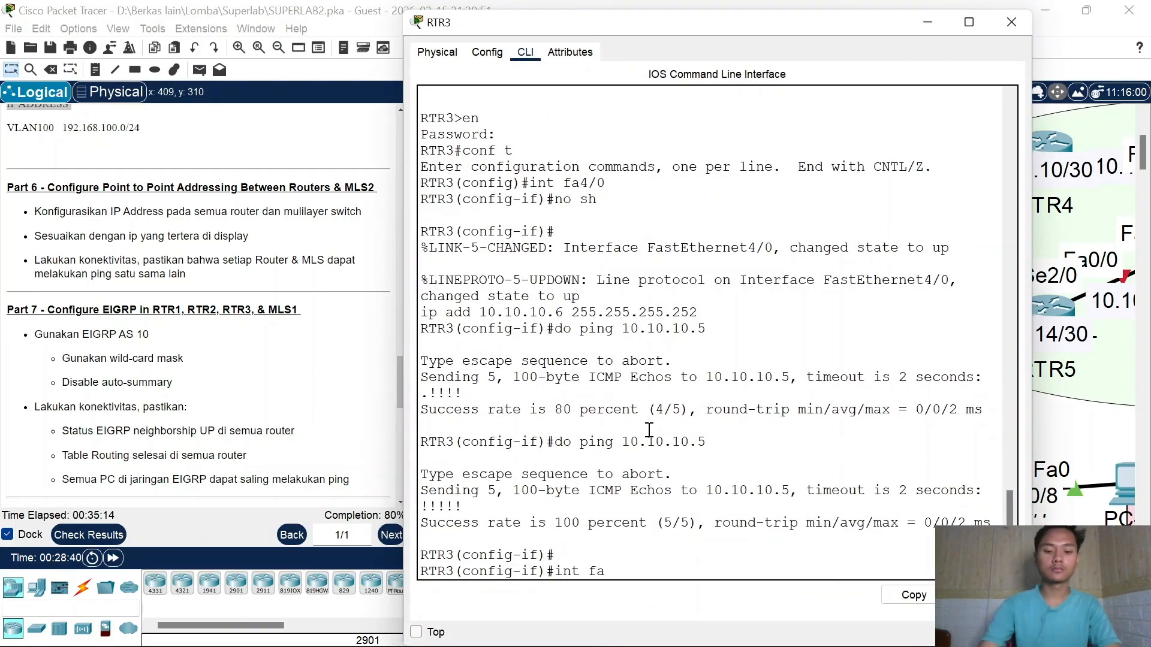
text(1/0)
key(Return)
text(no sh)
key(Return)
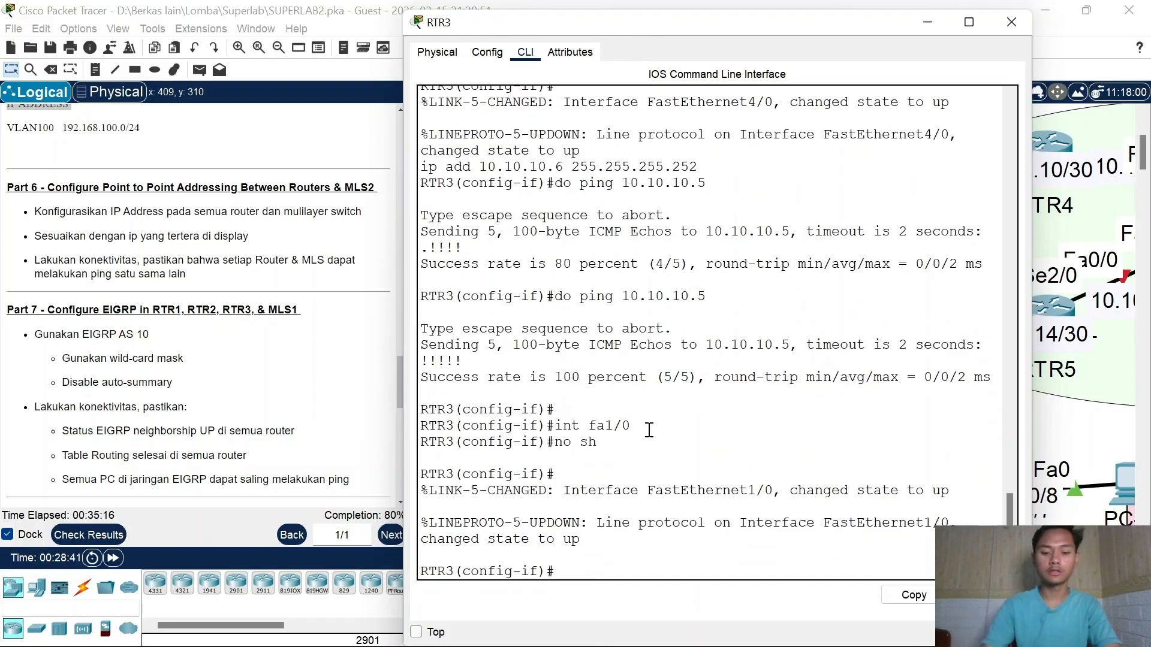
key(Return)
Step: Assign 10.10.10.25 255.255.255.252 to Fa1/0, close RTR3's window, and select MLS1
right_click(649, 430)
click(687, 459)
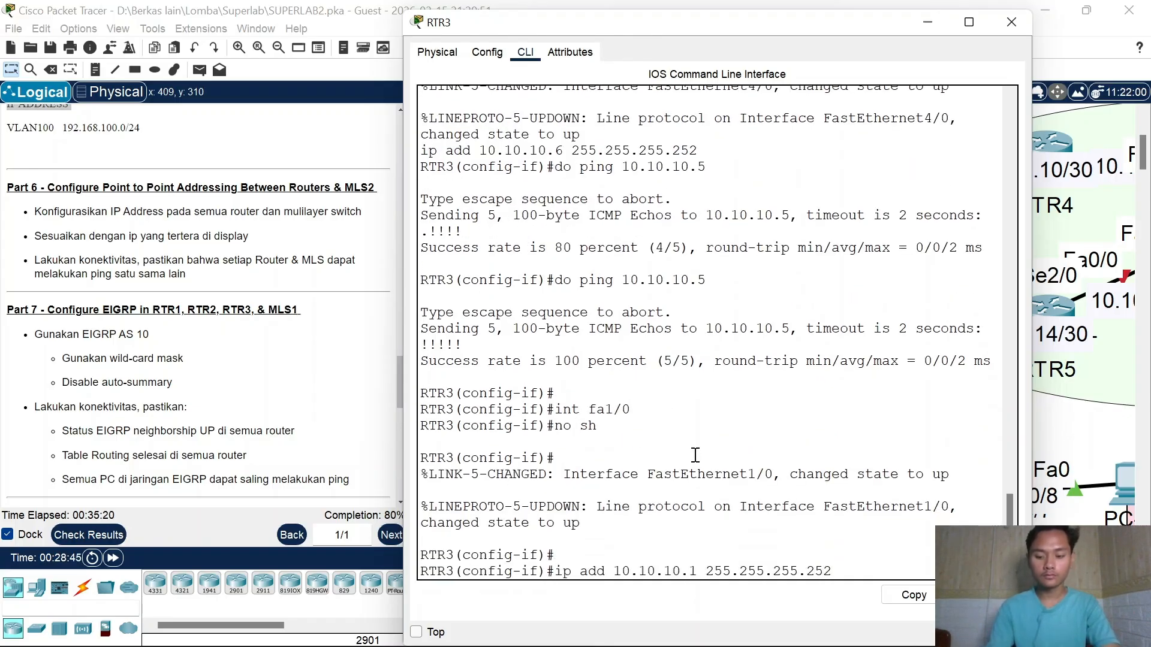
key(BackSpace)
text(25)
key(Return)
text(no)
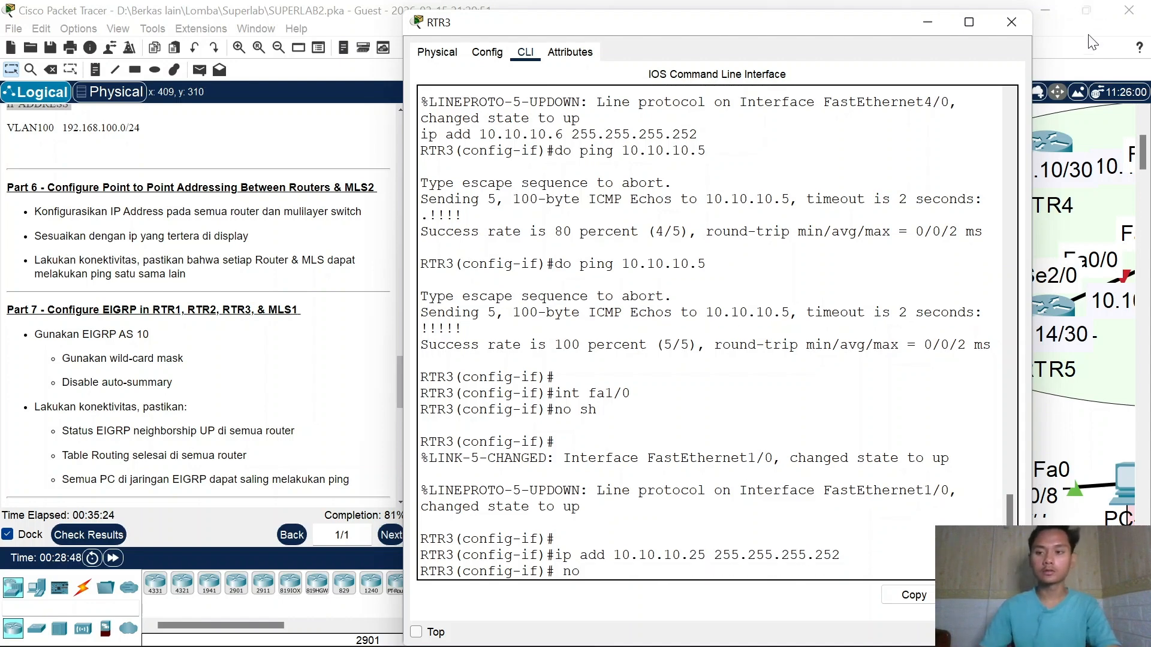
click(1018, 30)
mouse_move(766, 427)
mouse_down()
mouse_move(771, 441)
mouse_move(762, 428)
mouse_up()
Step: On MLS1's command line, enter interface Fa0/1 and bring it out of shutdown
click(762, 428)
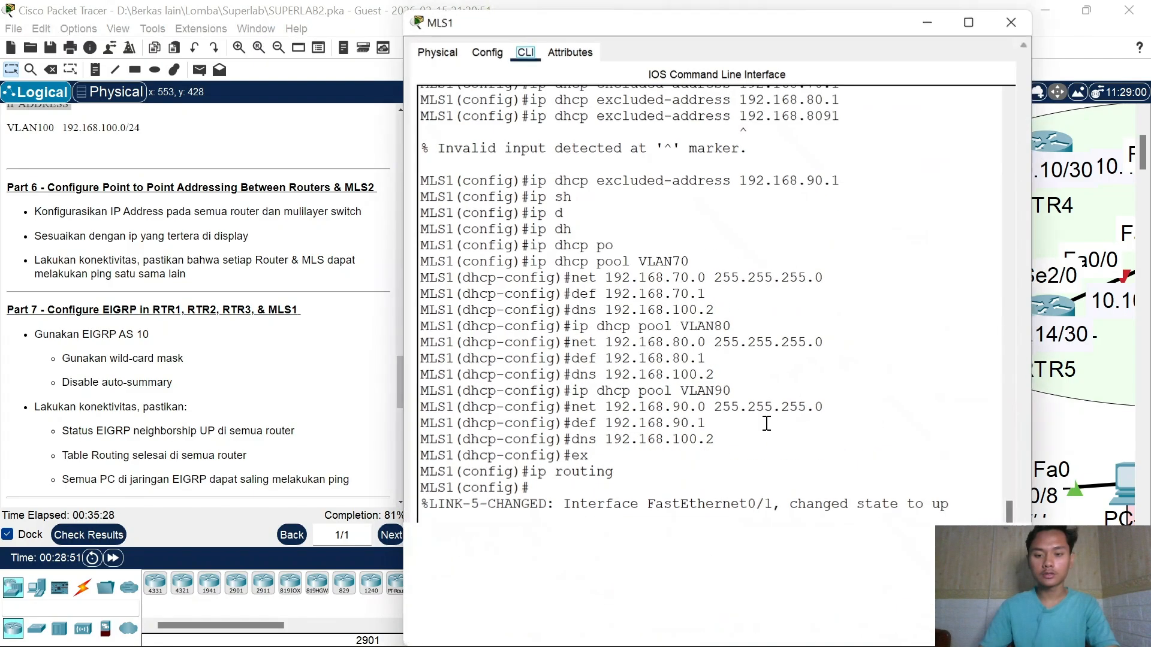
click(1013, 21)
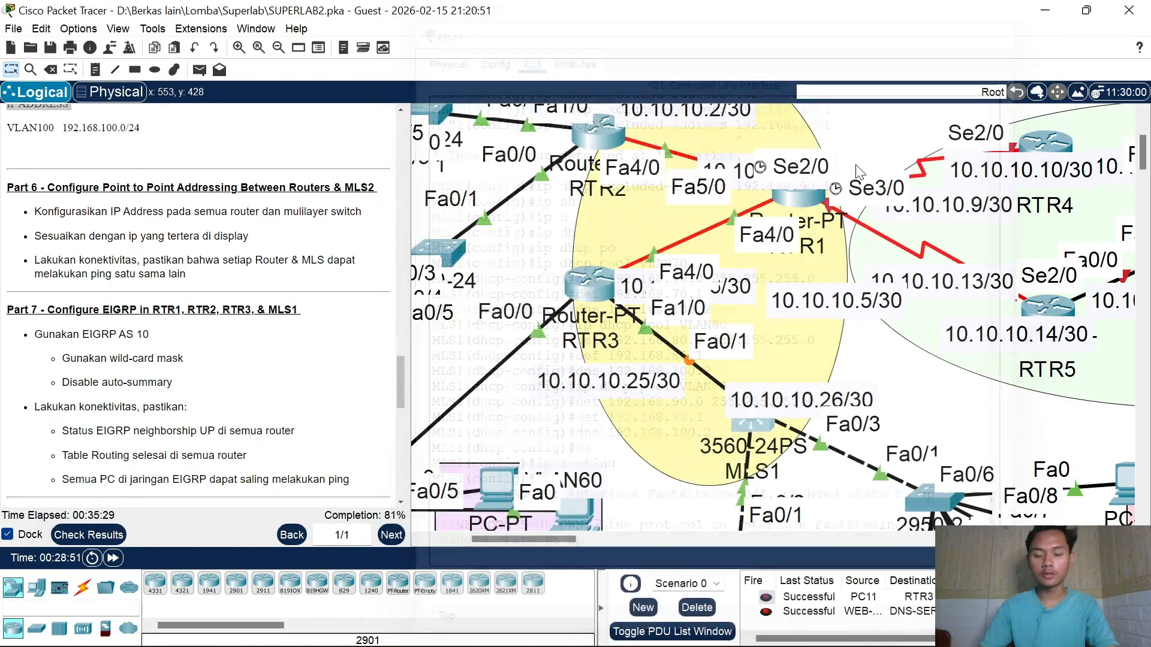
click(751, 424)
key(Return)
key(Return)
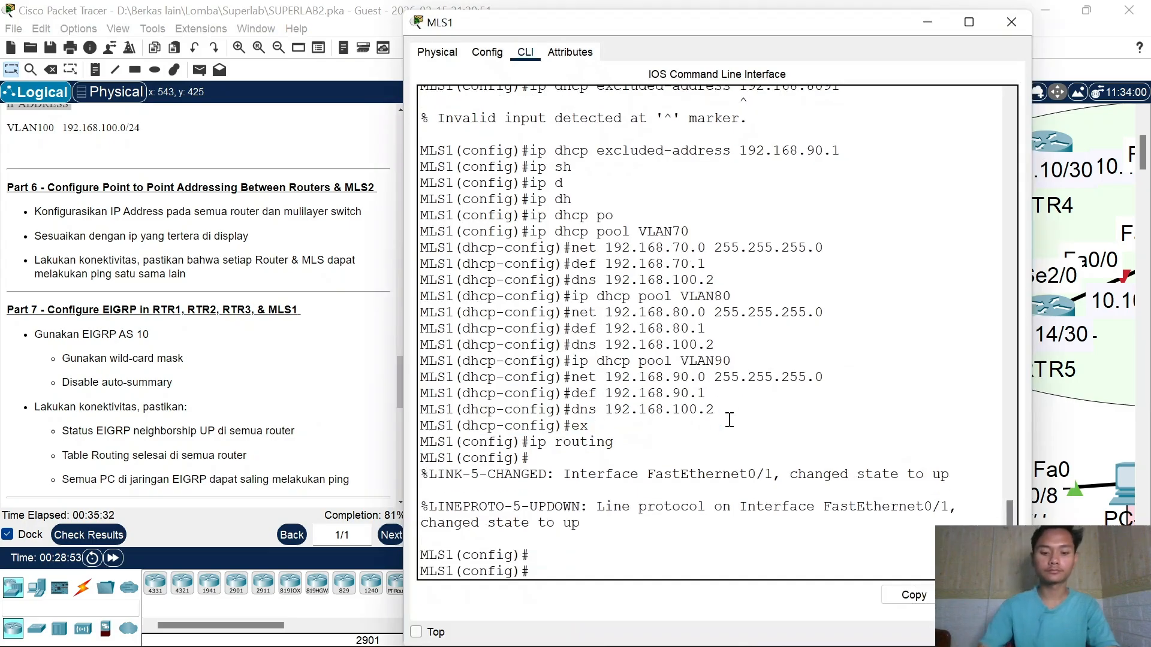
text(int fa0/1)
key(Return)
text(no)
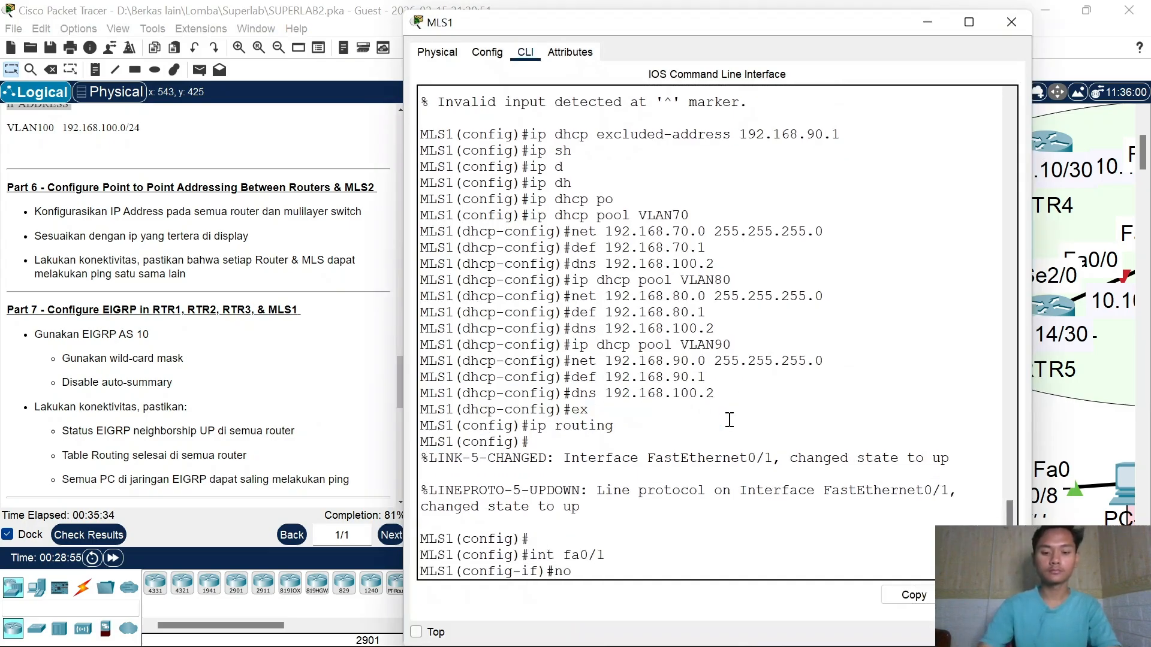
text( sh)
key(Return)
key(Return)
key(Return)
Step: Make Fa0/1 a routed port (no switchport) addressed 10.10.10.26 255.255.255.252
text(ip add 10.10.10)
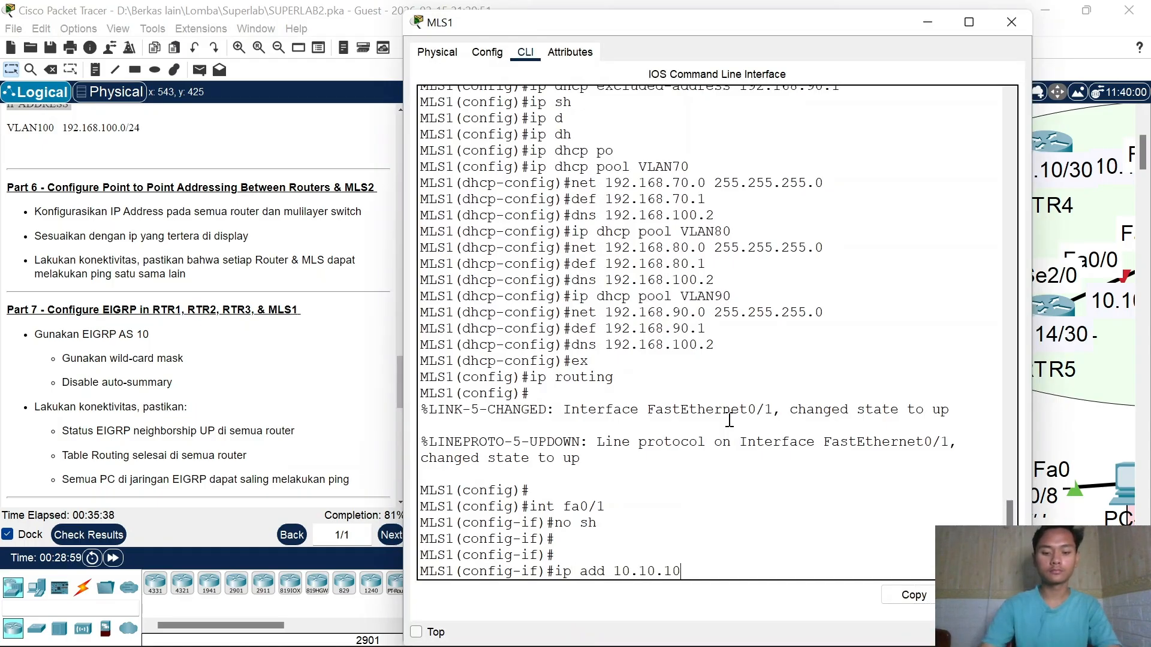
key(BackSpace)
key(BackSpace)
key(BackSpace)
key(BackSpace)
key(BackSpace)
key(BackSpace)
key(BackSpace)
key(BackSpace)
key(BackSpace)
key(BackSpace)
key(BackSpace)
key(BackSpace)
key(BackSpace)
key(BackSpace)
key(BackSpace)
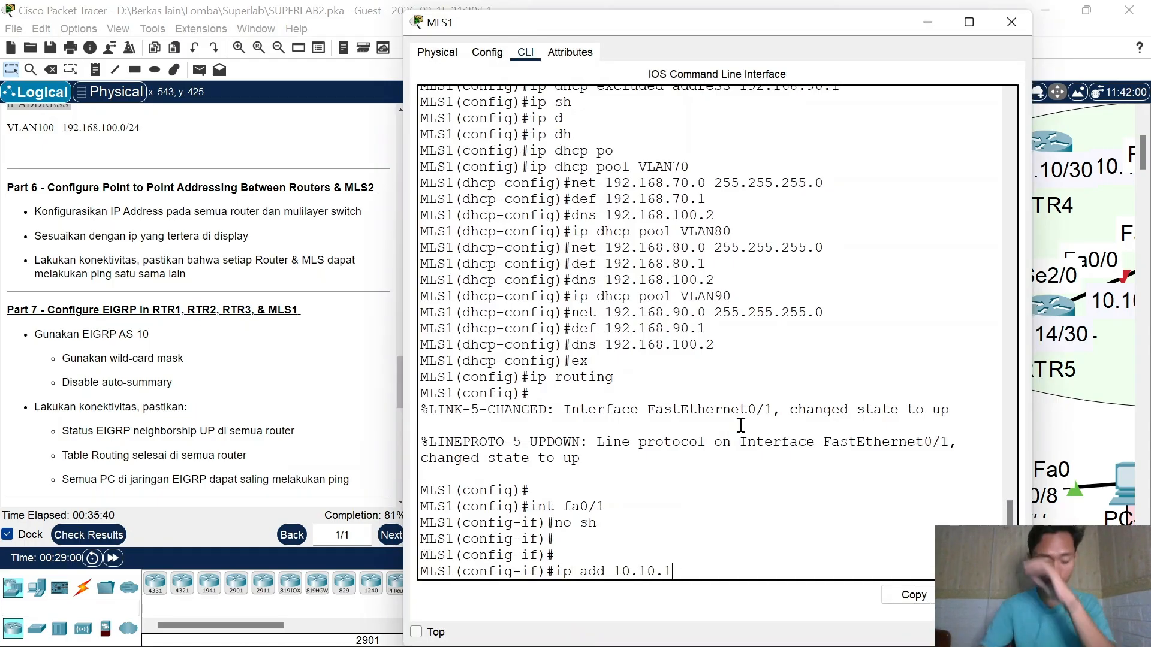
right_click(741, 426)
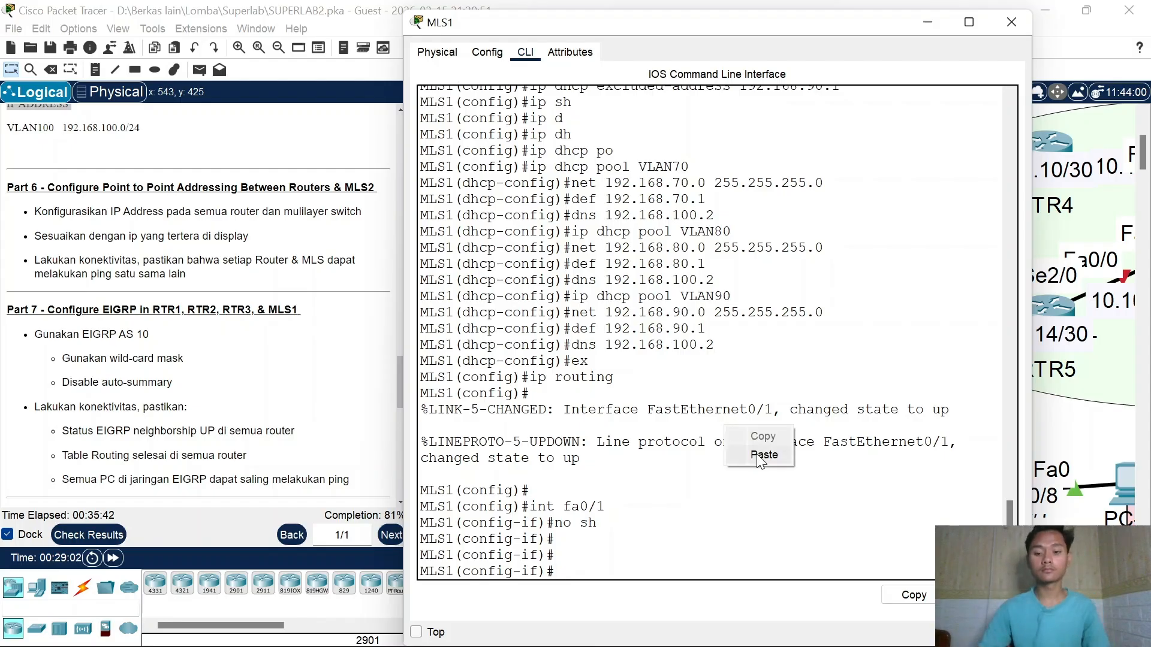
click(761, 456)
key(Left)
key(Left)
key(Left)
key(Left)
key(Left)
key(Left)
key(Left)
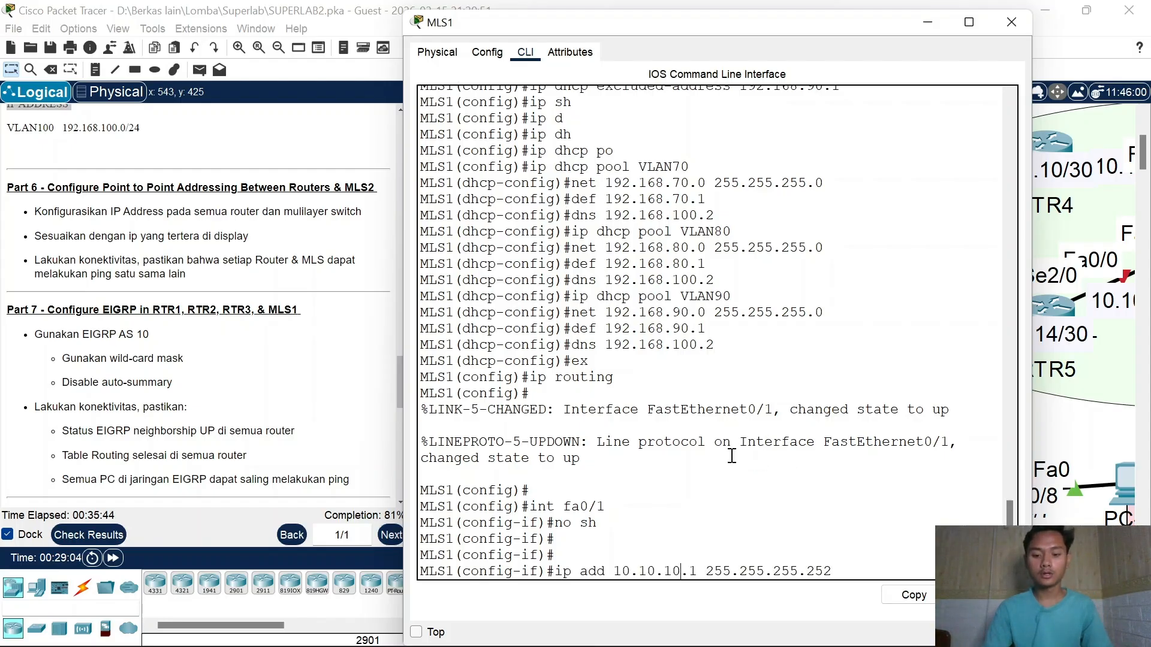
key(BackSpace)
text(25)
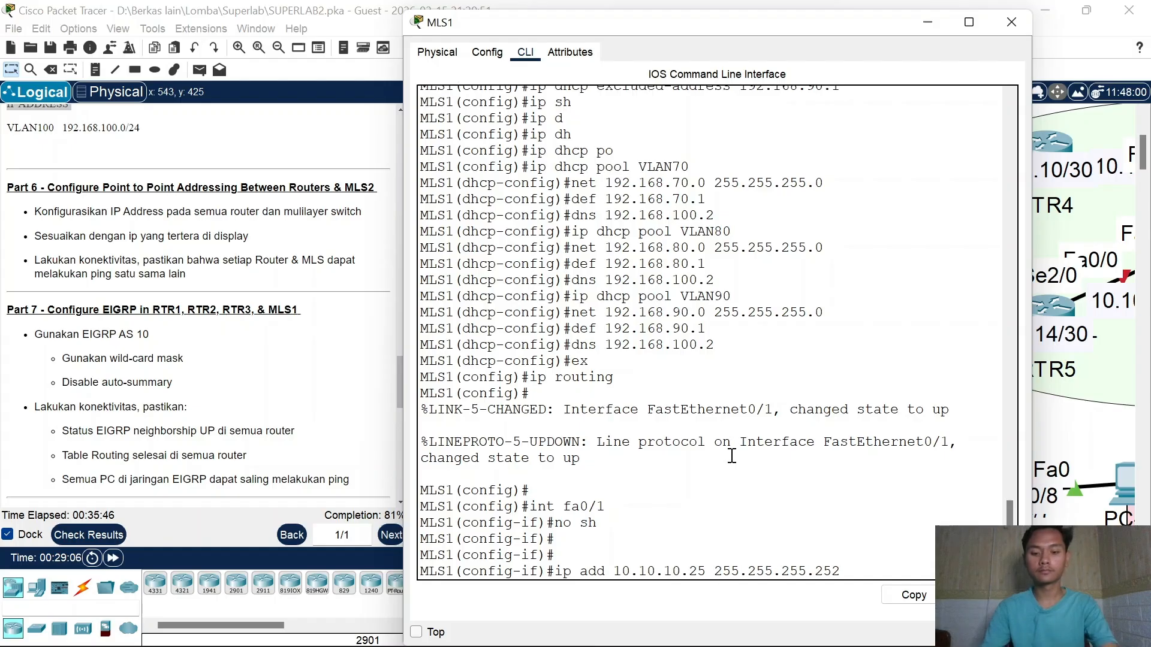
key(BackSpace)
text(6)
key(Return)
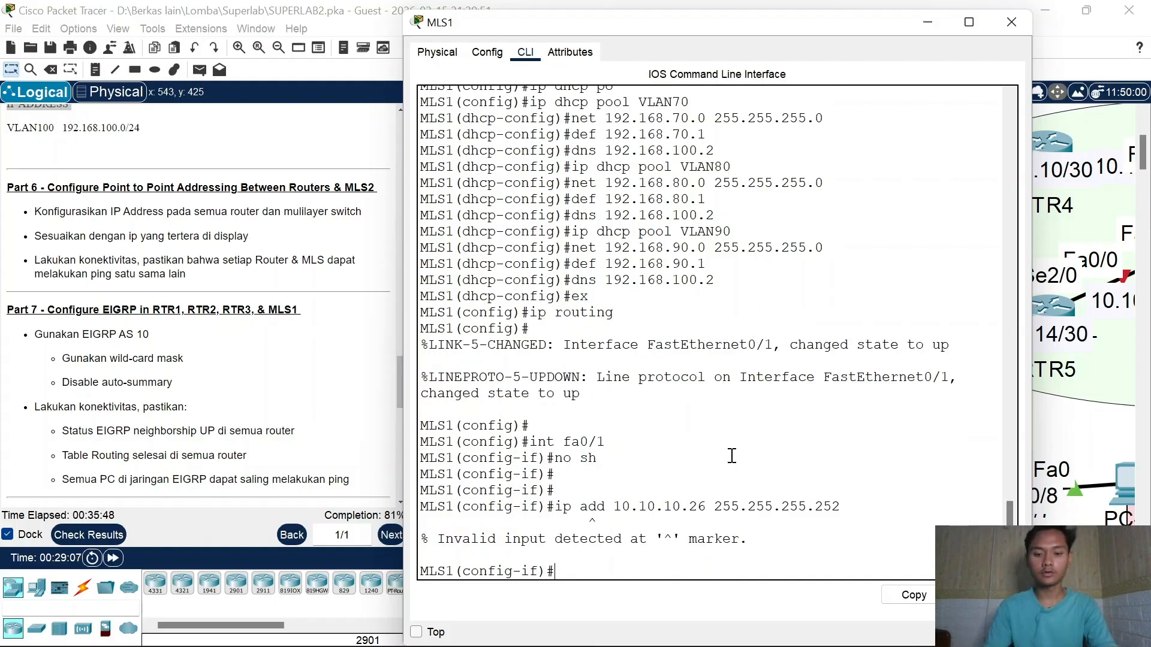
text(no sw)
key(Return)
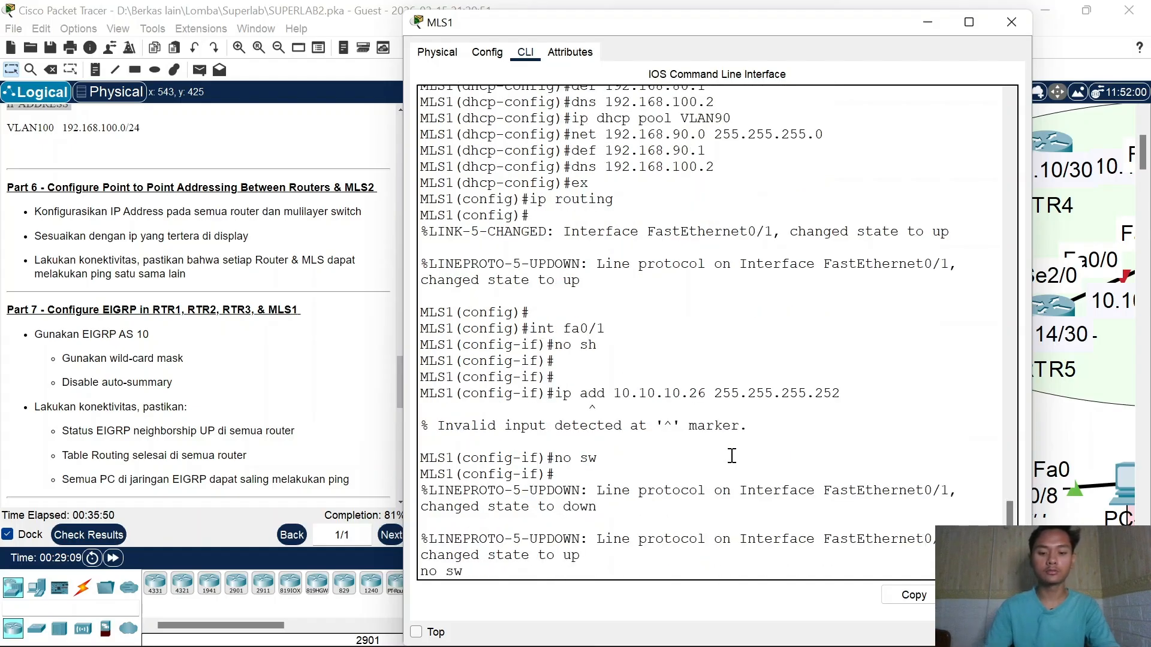
key(Up)
key(Return)
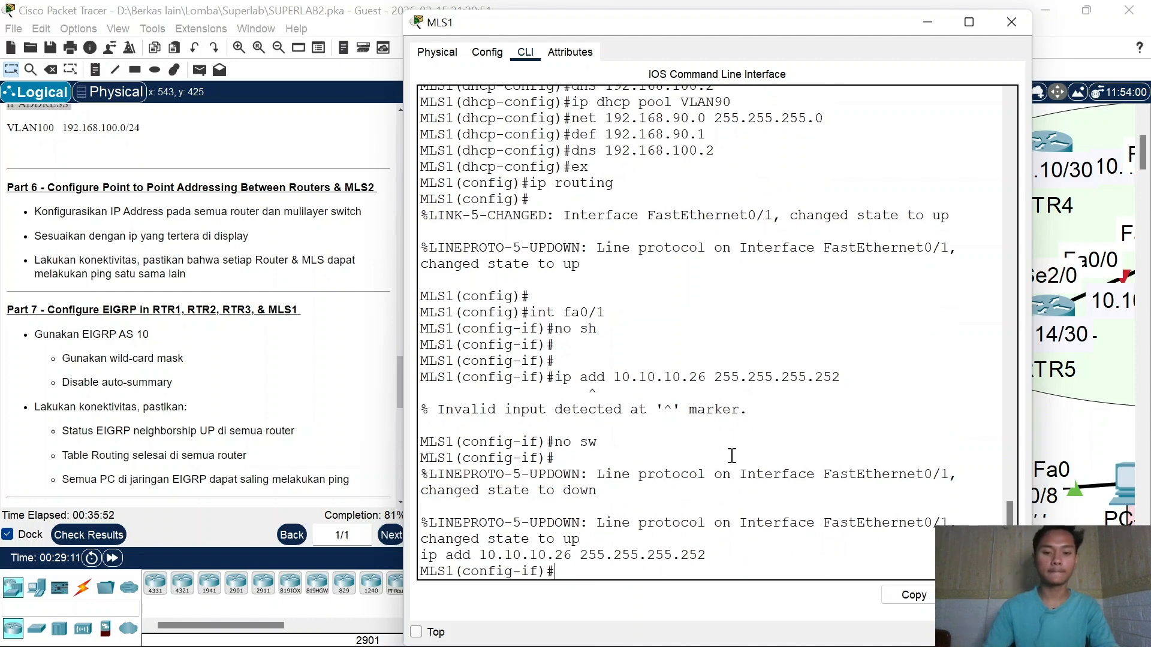
Step: Ping 10.10.10.25 twice from MLS1 to confirm the link works
text(do)
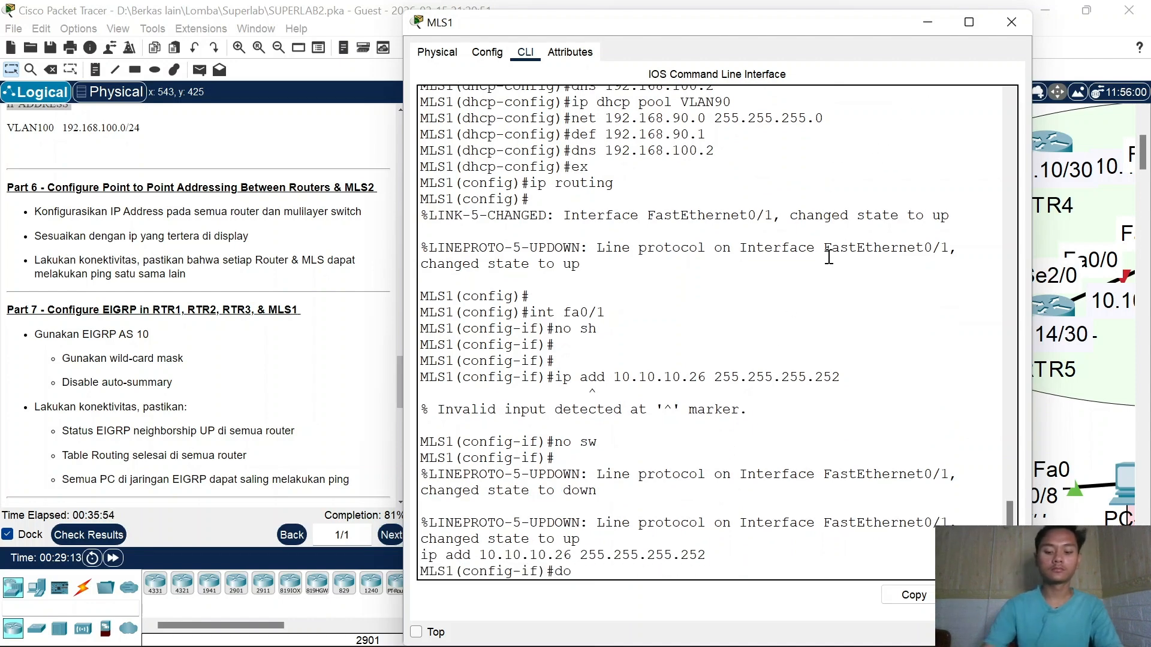
text( ping 10.10.10.)
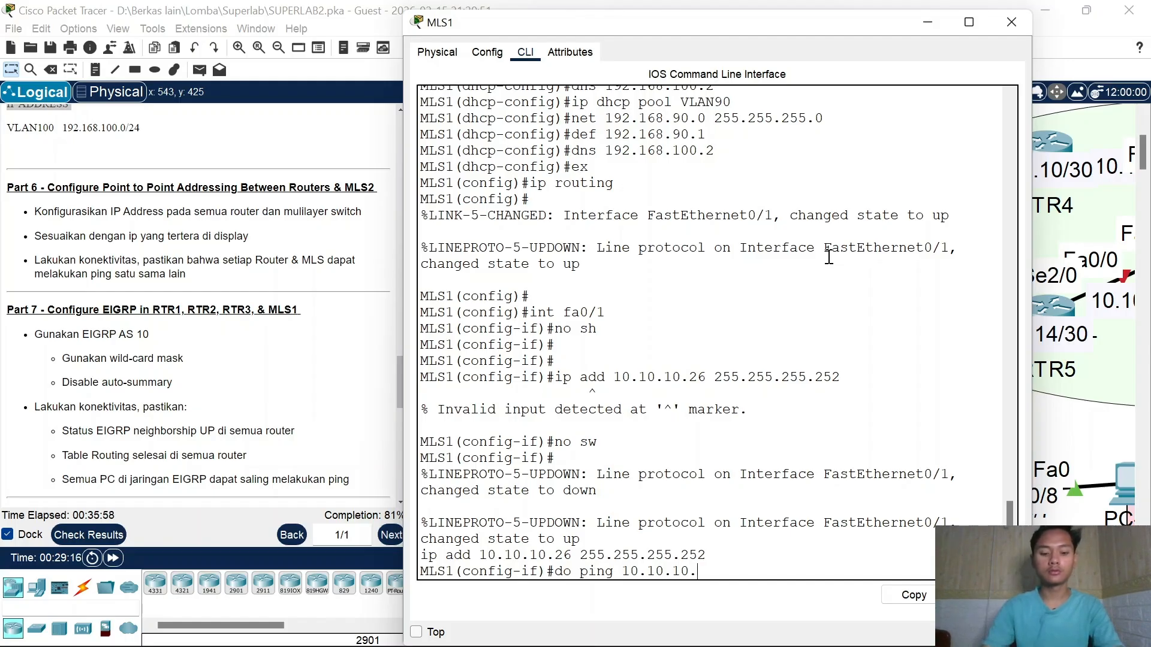
text(25)
key(Return)
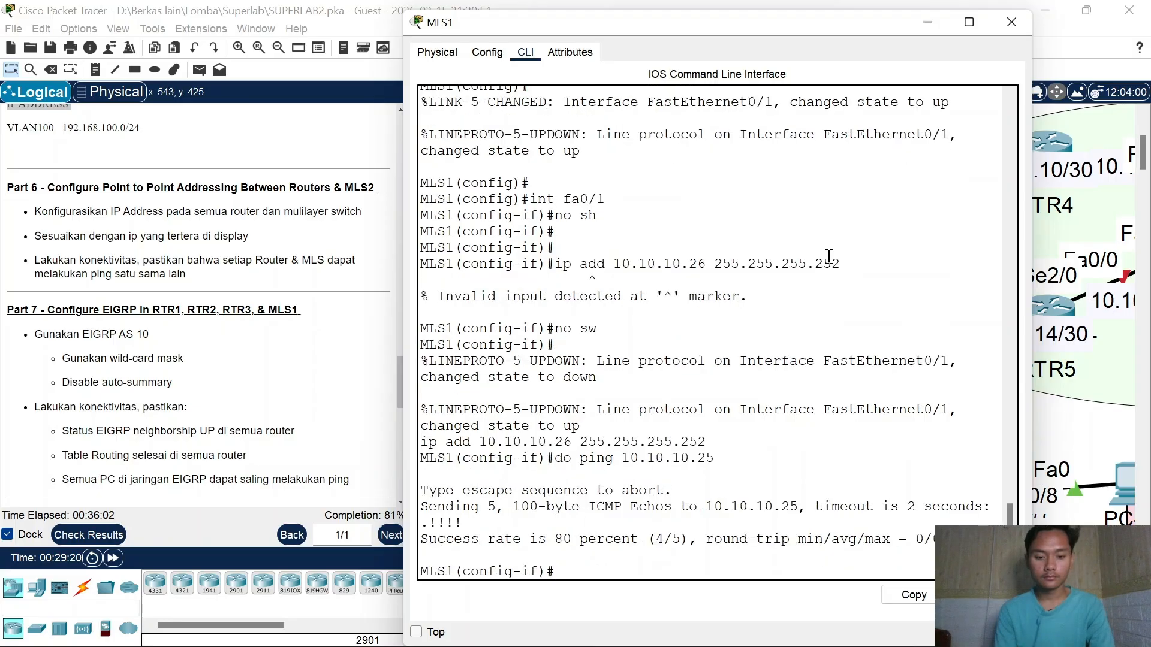
key(Up)
key(Return)
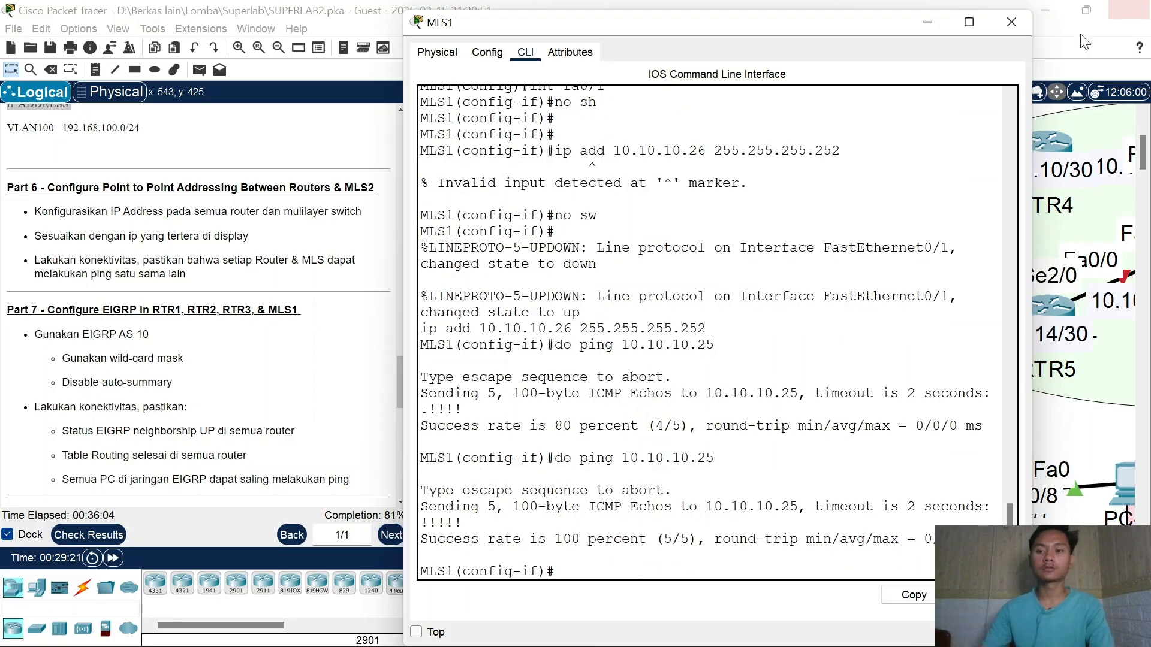
Step: Close MLS1, move the 10.10.10.9/30 label and RTR1 on the canvas, then open RTR1
click(1011, 22)
scroll(809, 348, up, 3)
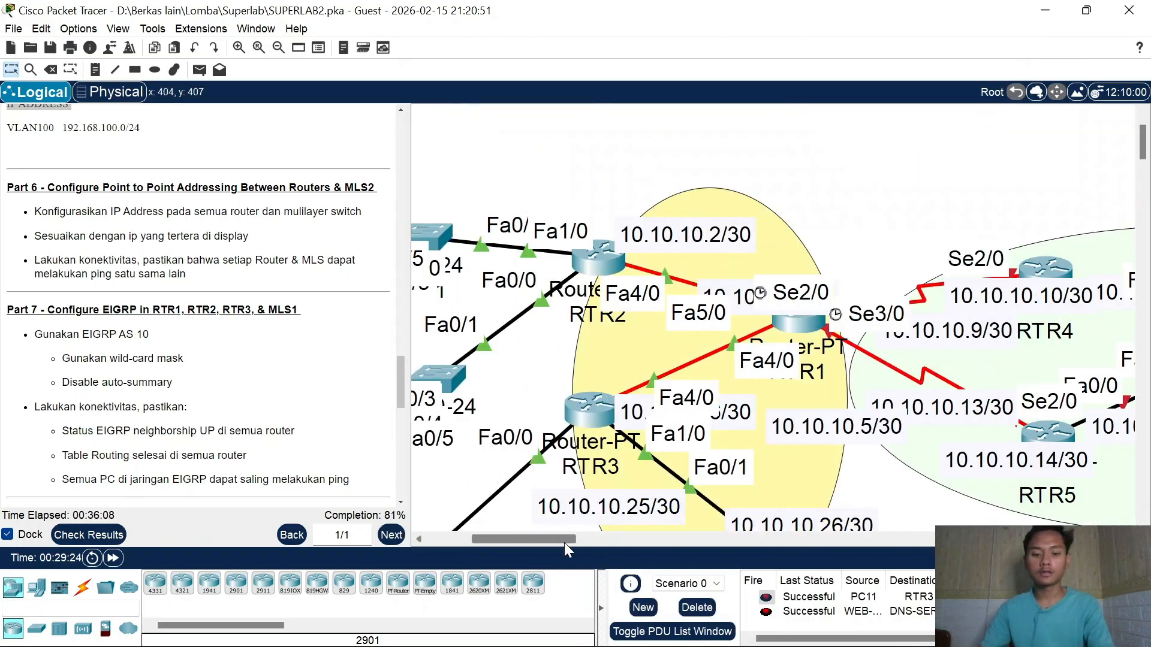
drag(564, 542, 593, 548)
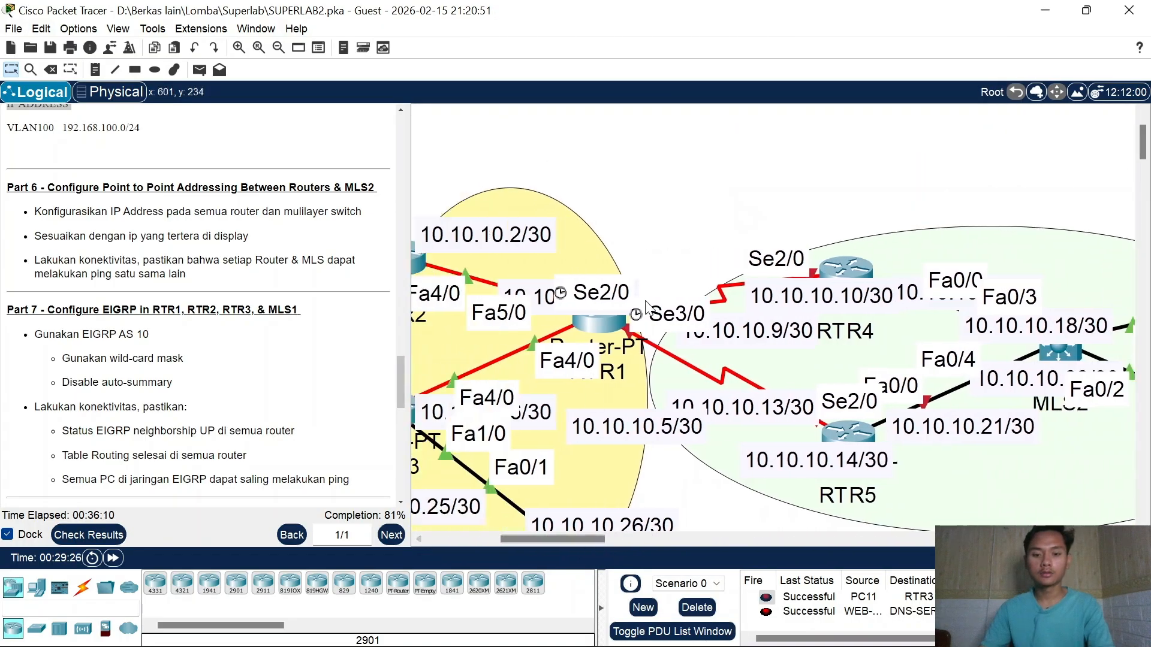
drag(733, 329, 672, 246)
drag(603, 336, 639, 343)
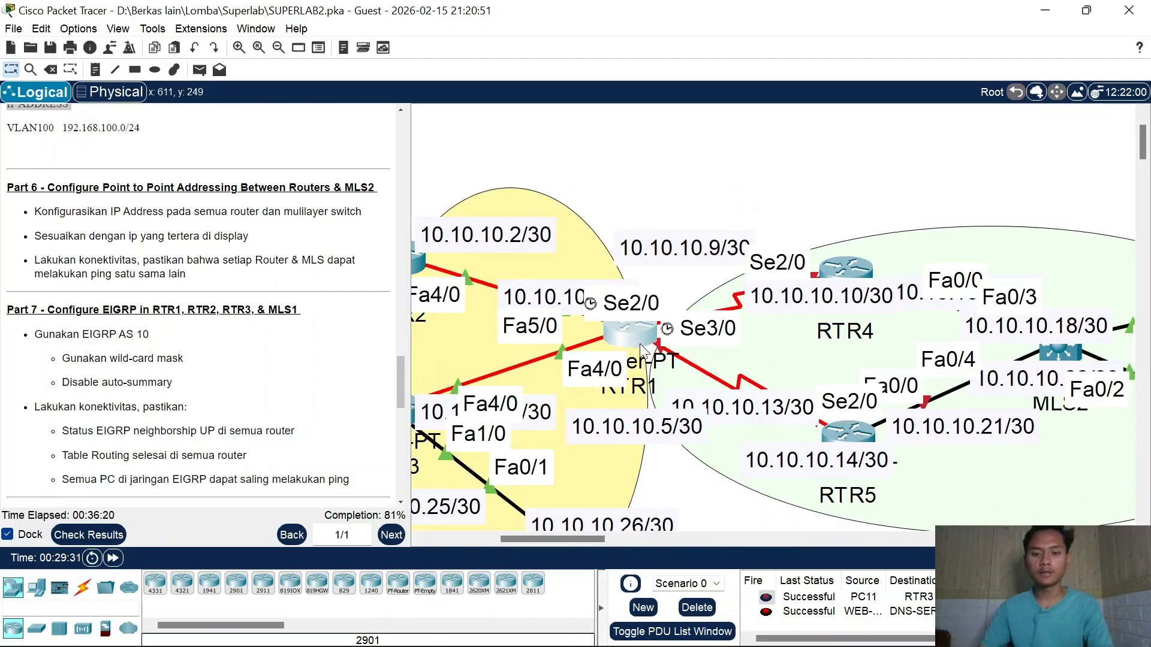
click(639, 343)
Step: Bring RTR1's Se2/0 up with address 10.10.10.9 255.255.255.252
text(int se2.0)
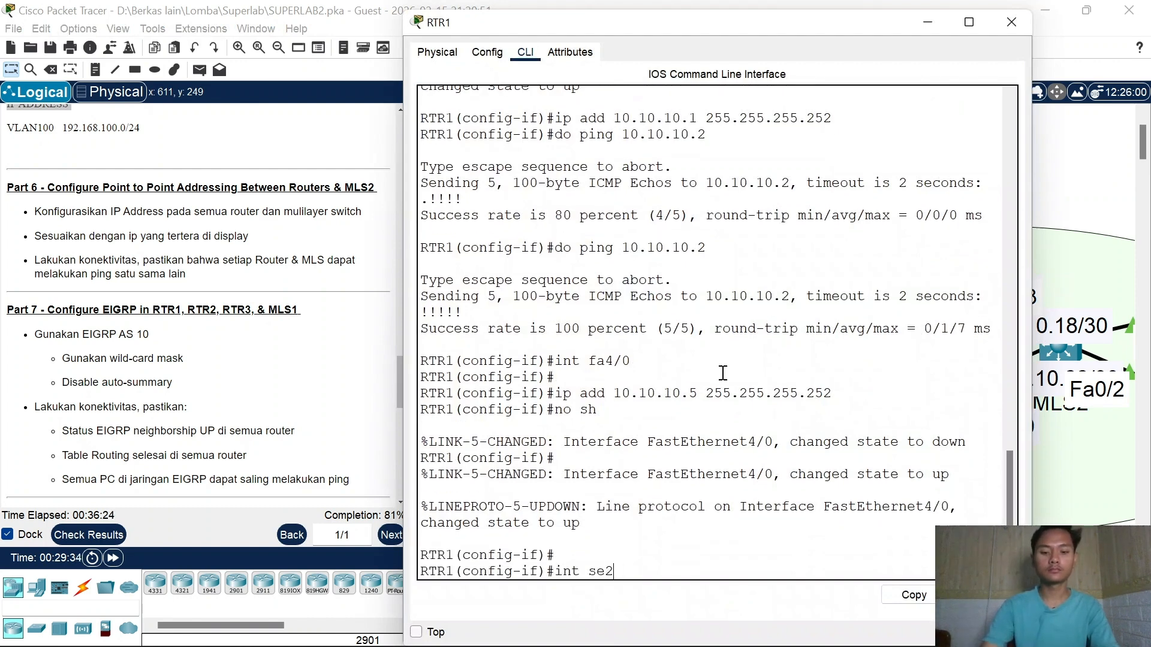
key(Return)
text(no)
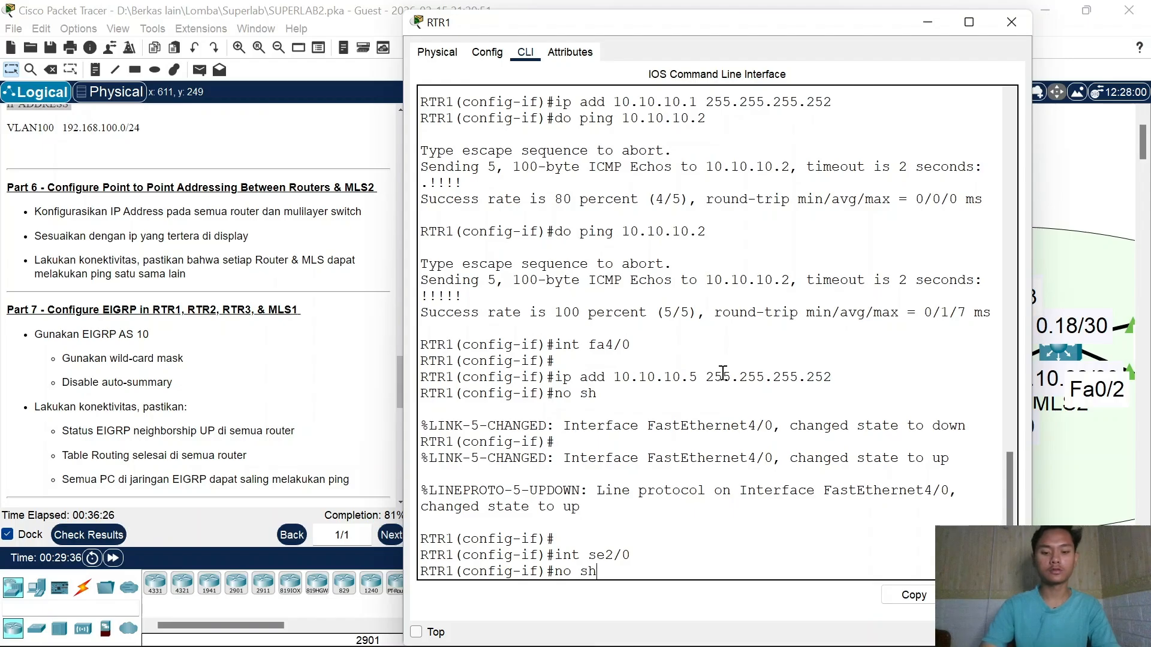
text( sh)
key(Return)
right_click(734, 367)
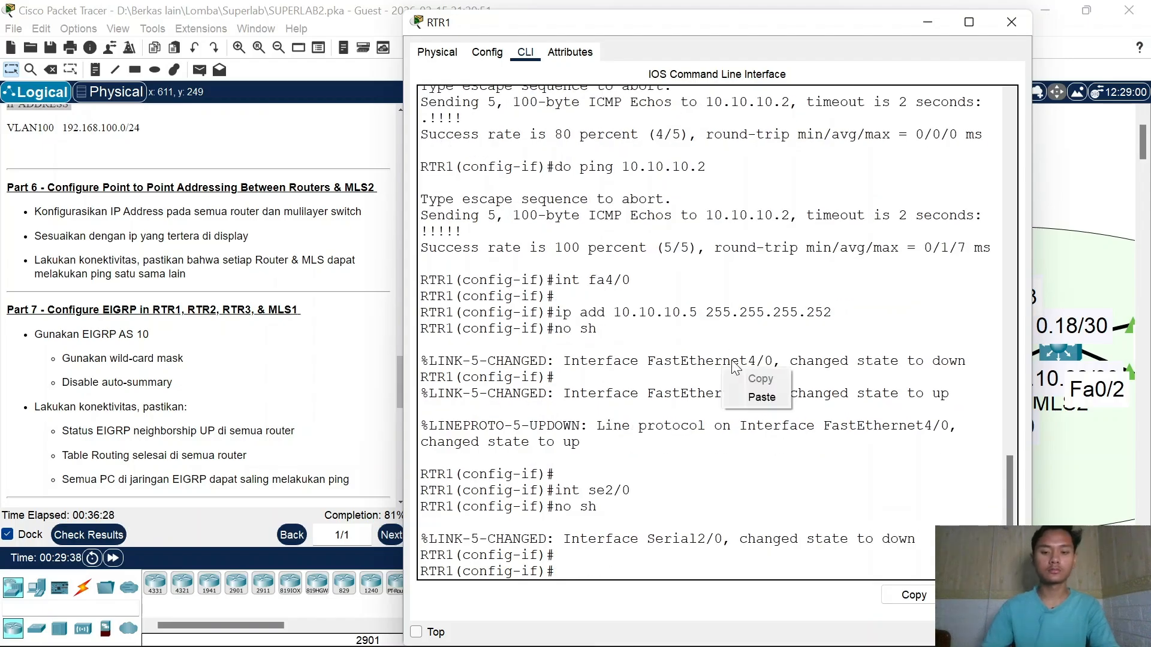
click(762, 398)
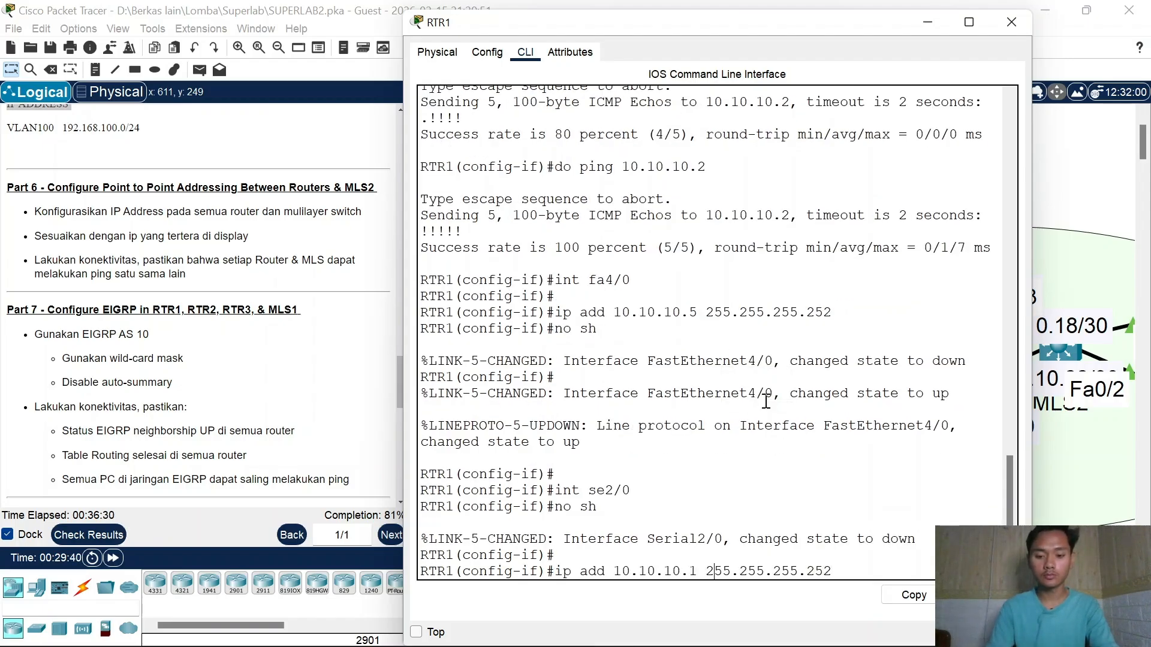
key(Left)
key(Left)
key(BackSpace)
text(9)
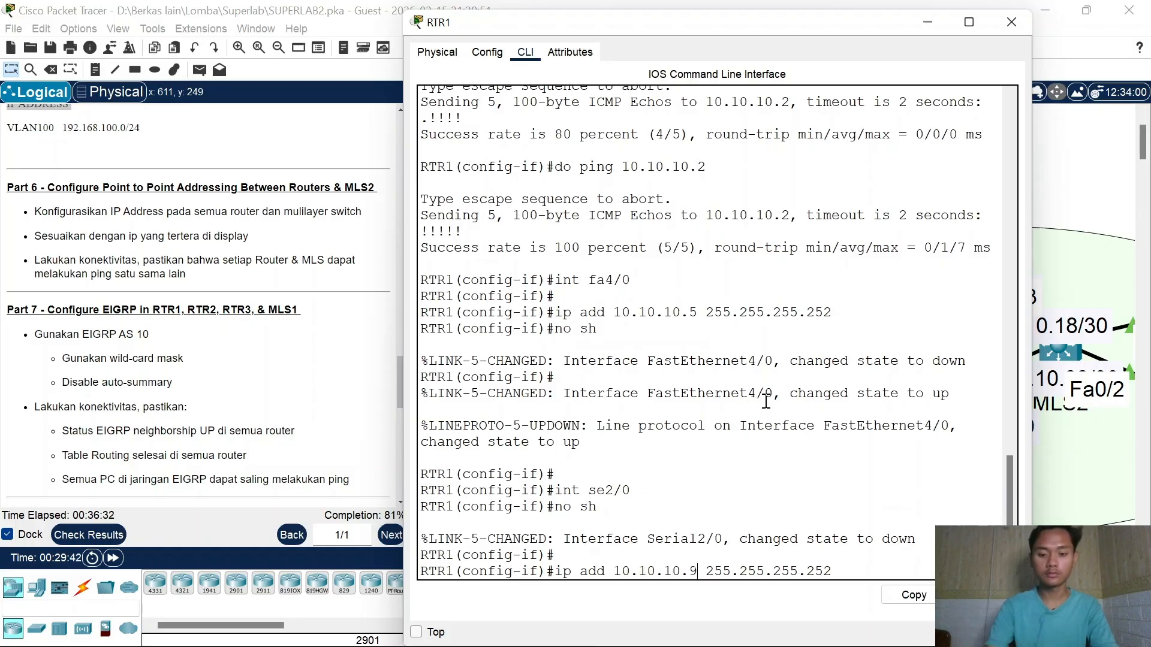
key(Return)
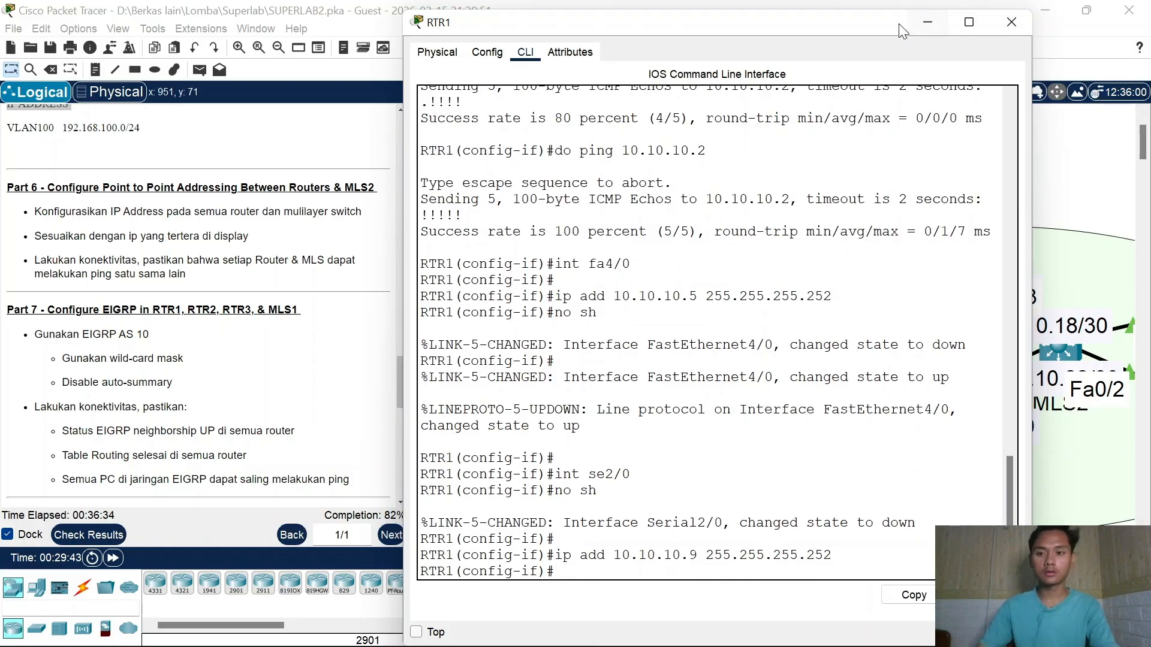
Step: Reposition RTR1 on the canvas, then enter interface Se3/0 and enable it
click(919, 25)
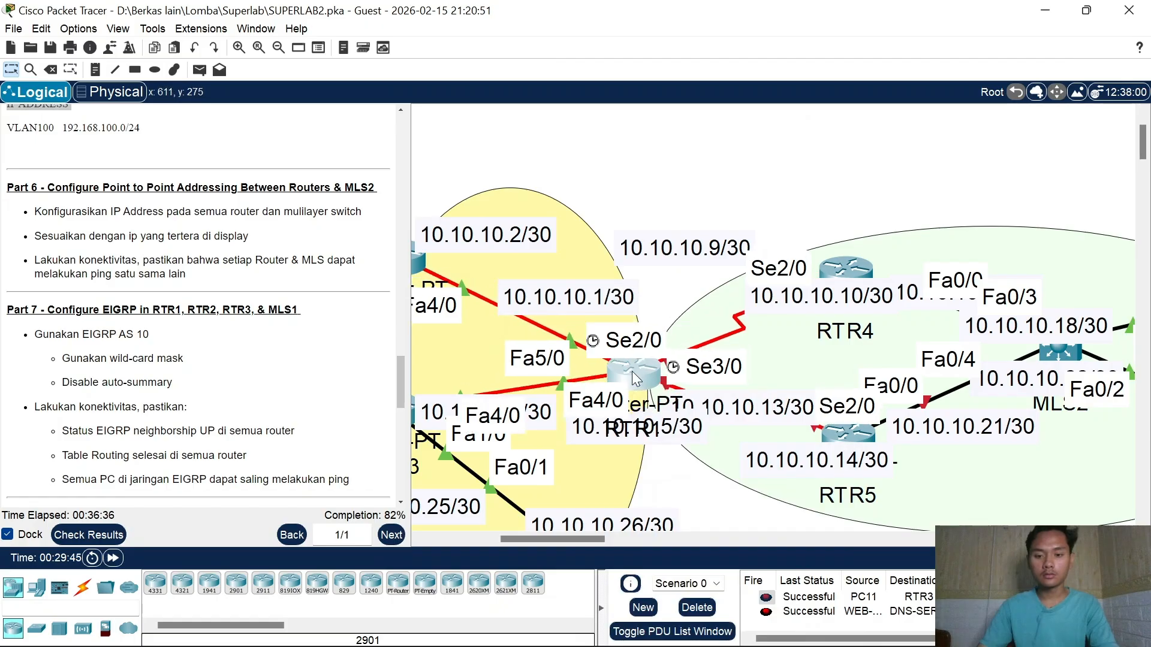
drag(632, 372, 645, 350)
click(645, 350)
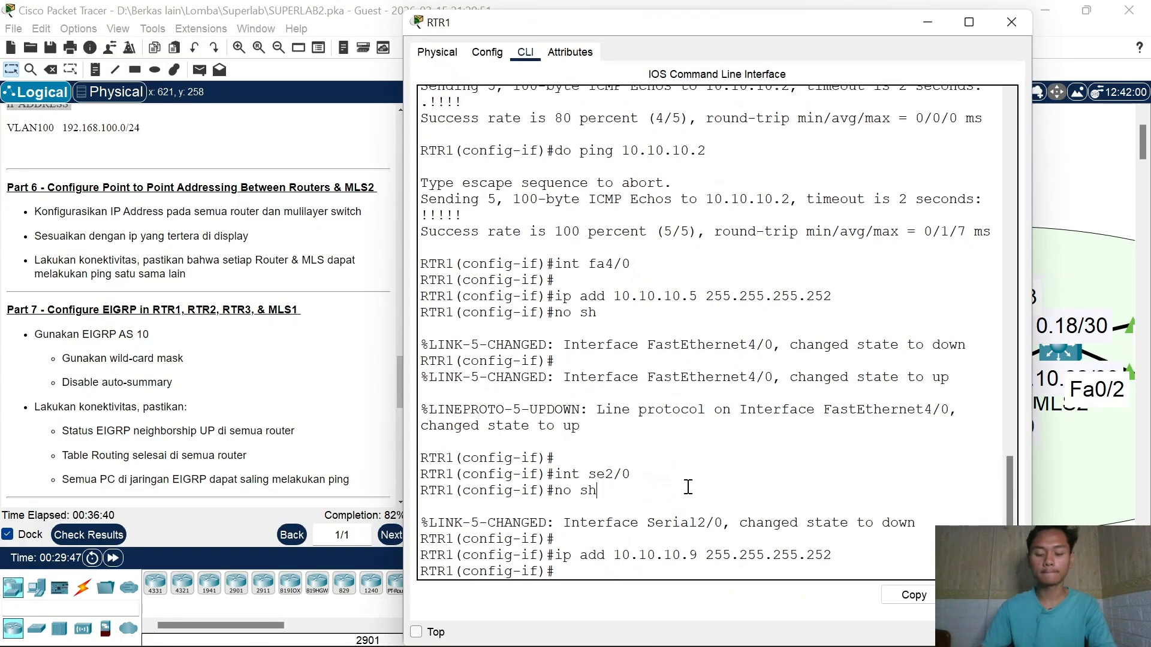
key(Up)
key(Up)
key(Up)
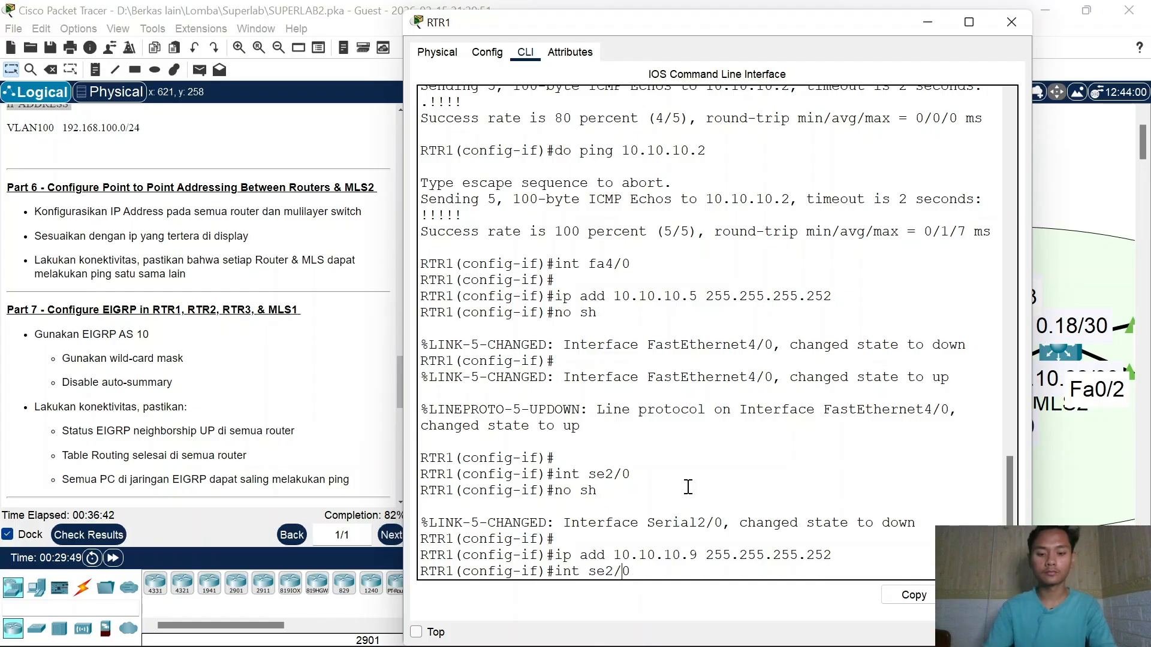
key(BackSpace)
key(BackSpace)
key(BackSpace)
text(3/0)
key(Return)
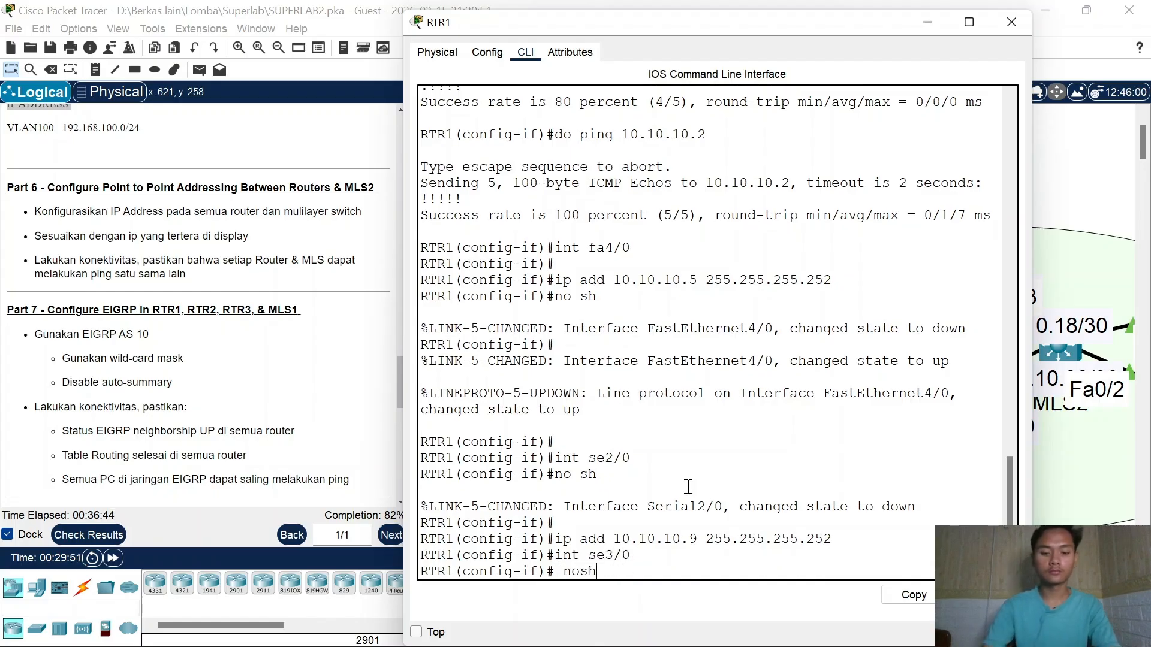
key(Return)
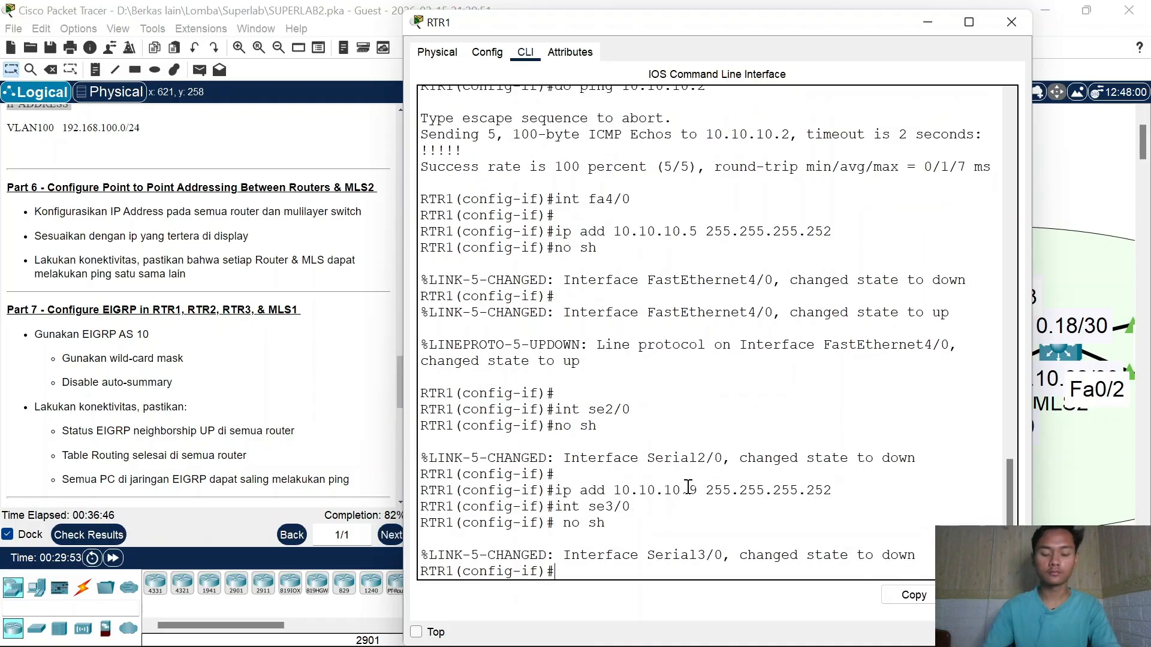
Step: Give Se3/0 address 10.10.10.13 255.255.255.252, close RTR1's console and nudge RTR4 right
right_click(718, 468)
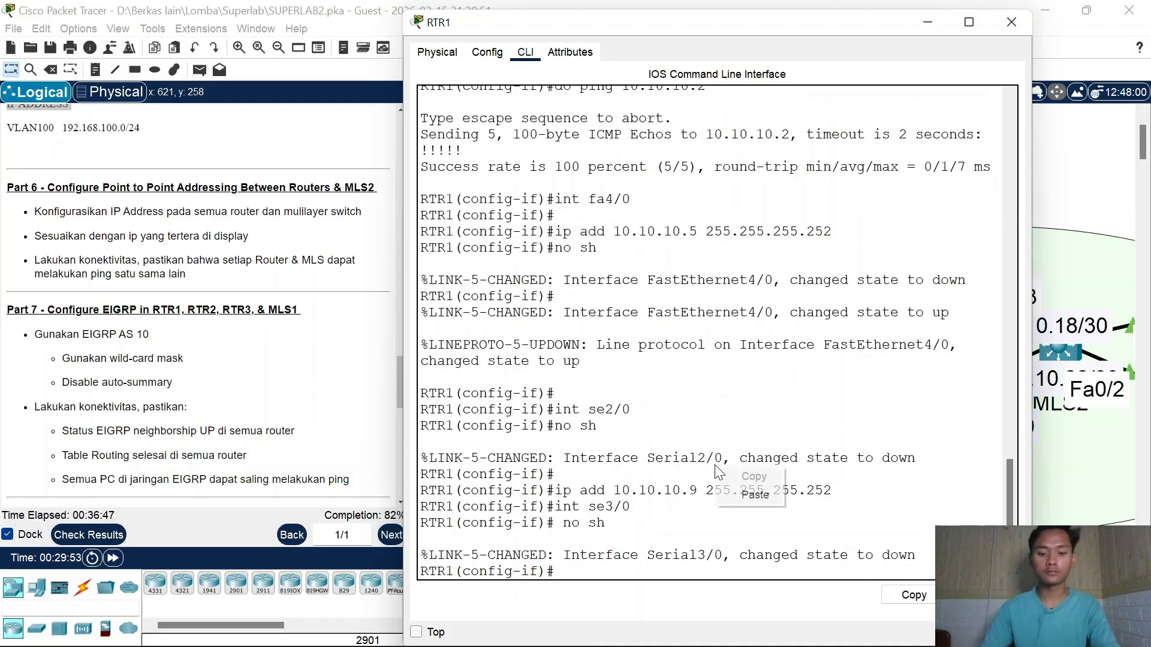
click(743, 496)
key(Left)
key(Left)
key(Left)
key(Left)
key(Left)
key(Left)
key(Left)
key(Left)
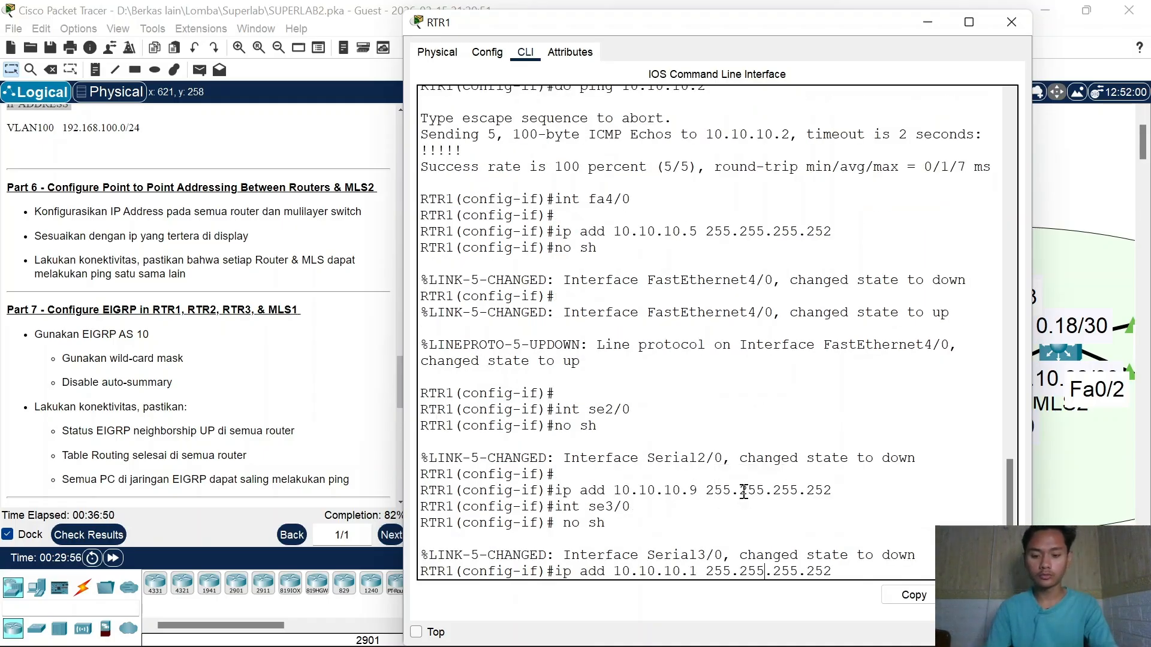
text(3)
key(Return)
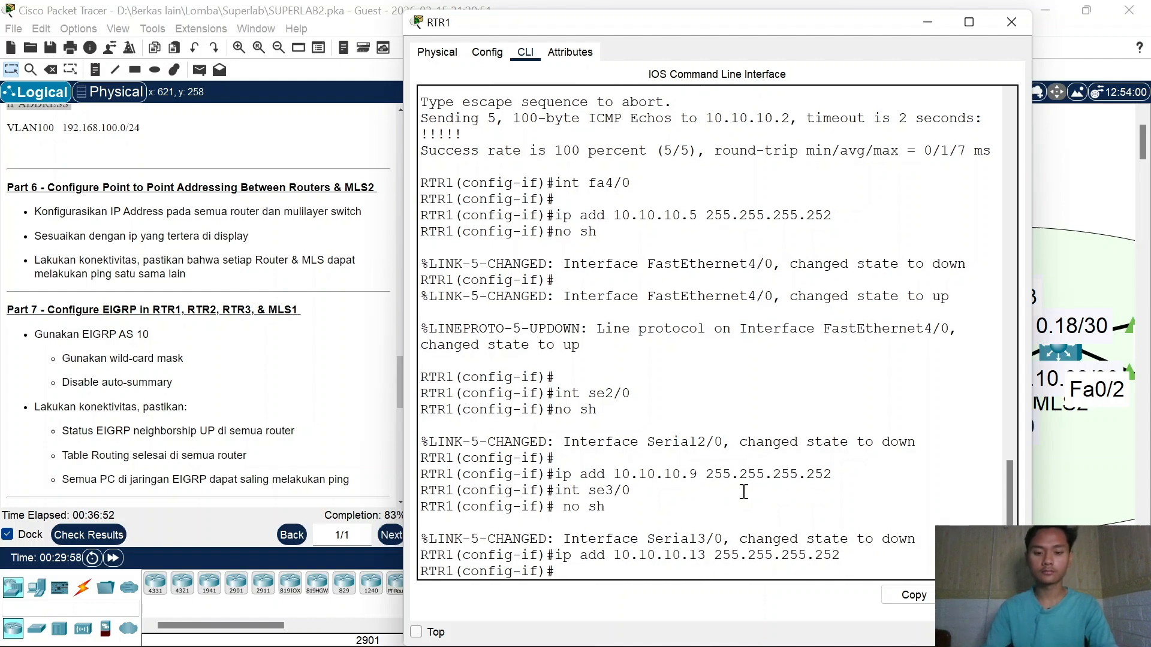
click(1011, 22)
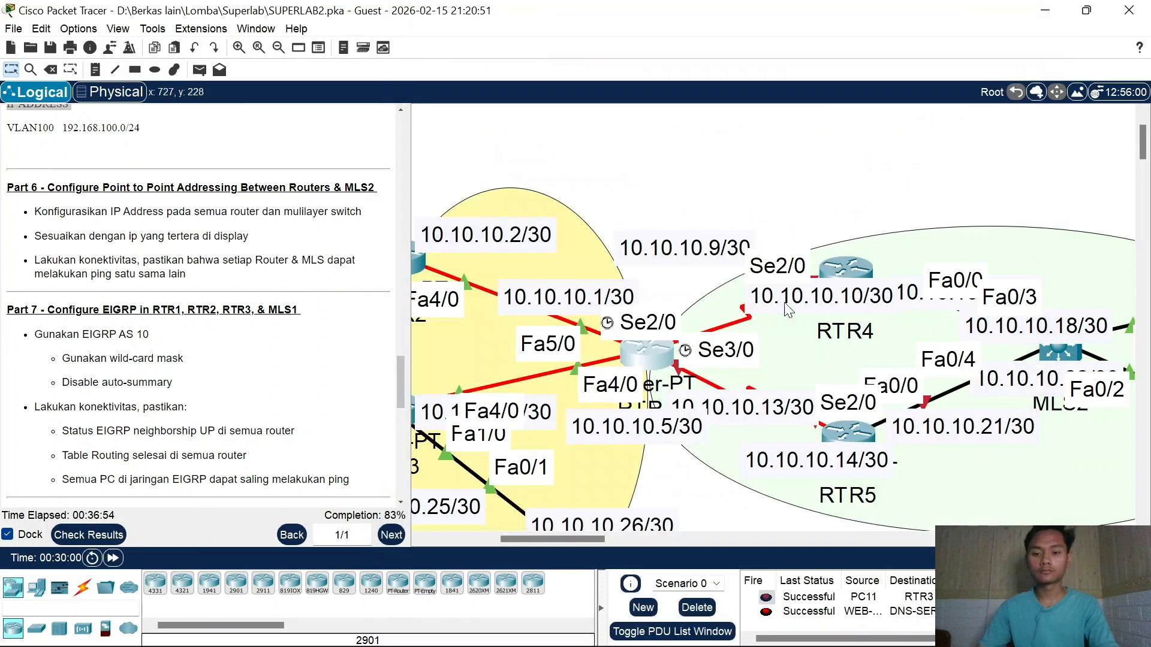
drag(851, 255, 879, 257)
Step: Open RTR4's console and enter privileged mode with its password, then global configuration
click(879, 256)
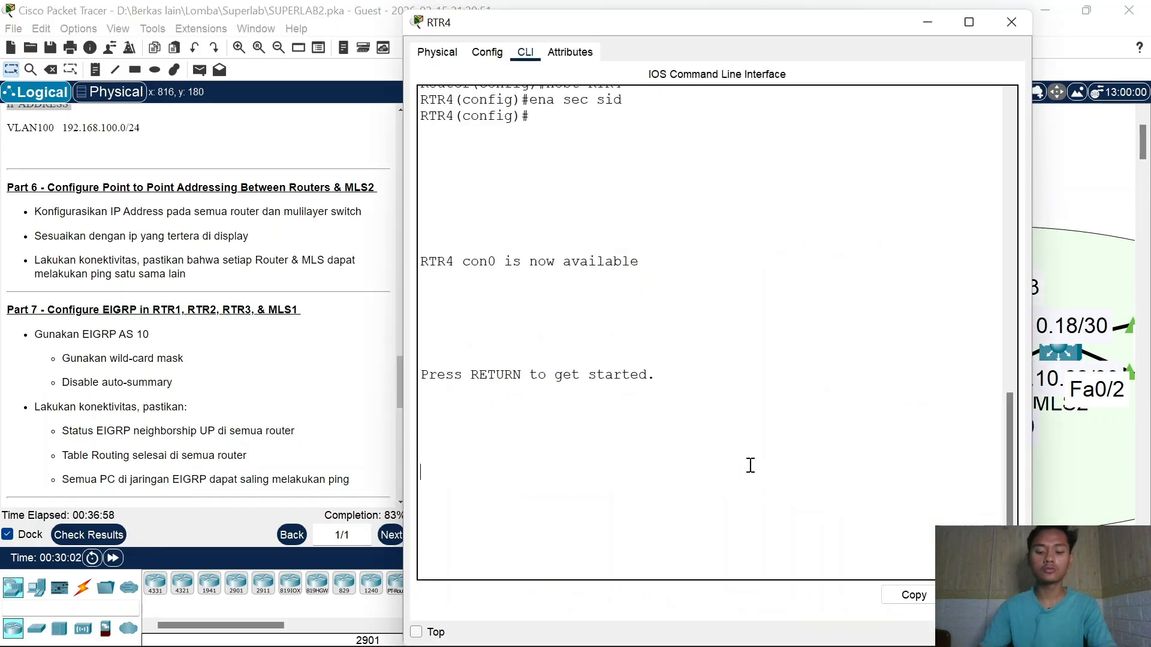
key(Return)
text(en)
key(Return)
text(sid)
key(Return)
key(Return)
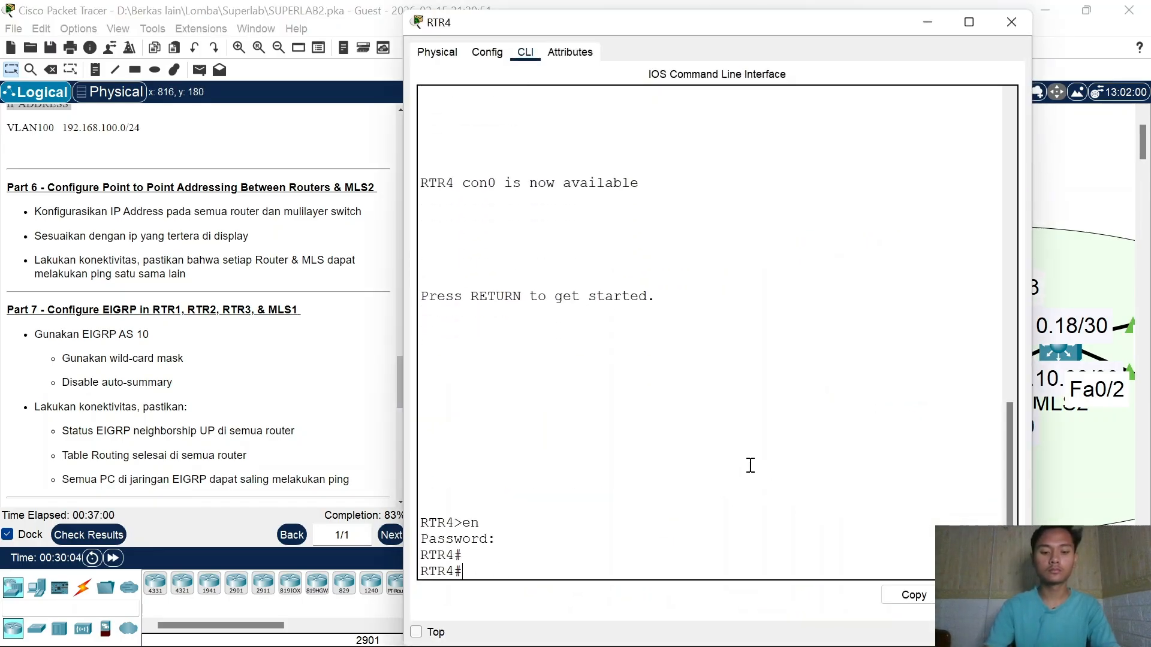
text(conf t)
key(Return)
Step: Bring RTR4's Se2/0 up with address 10.10.10.10 255.255.255.252
text(in)
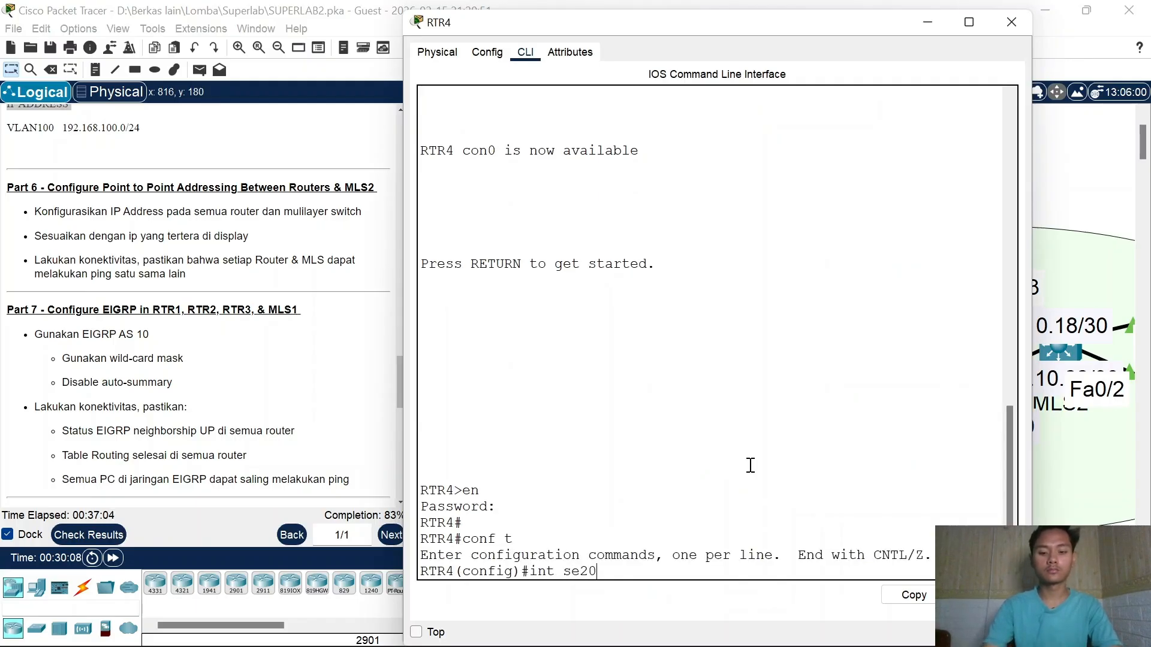
text(t se2/0)
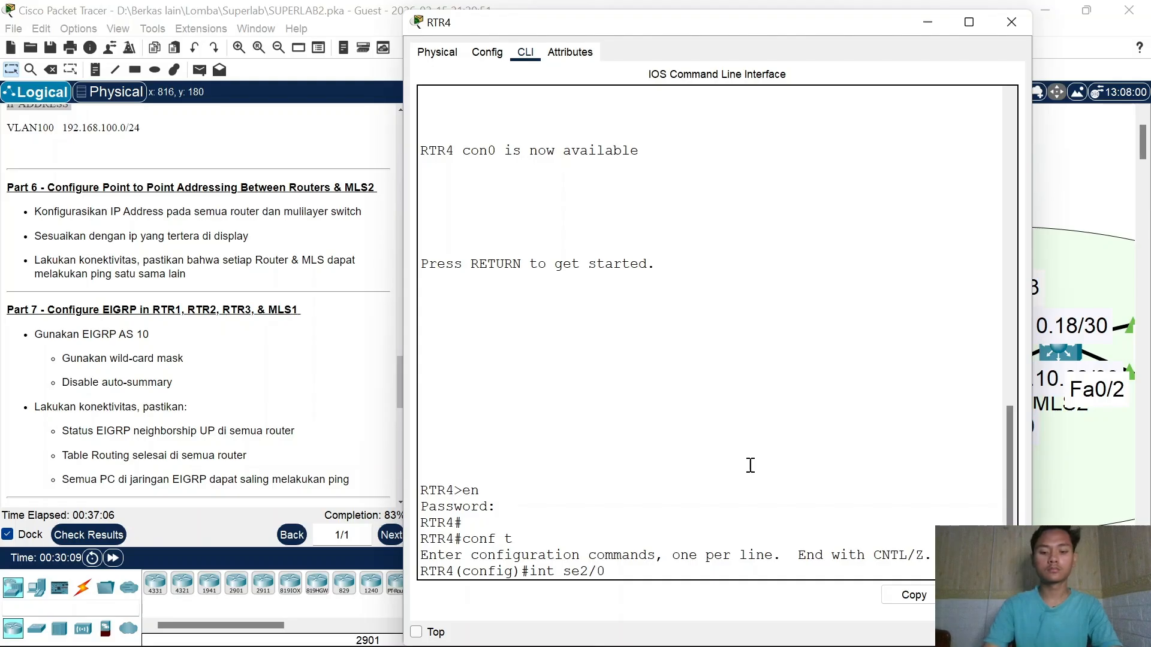
key(Return)
text(nfig-if)#no sh)
key(Return)
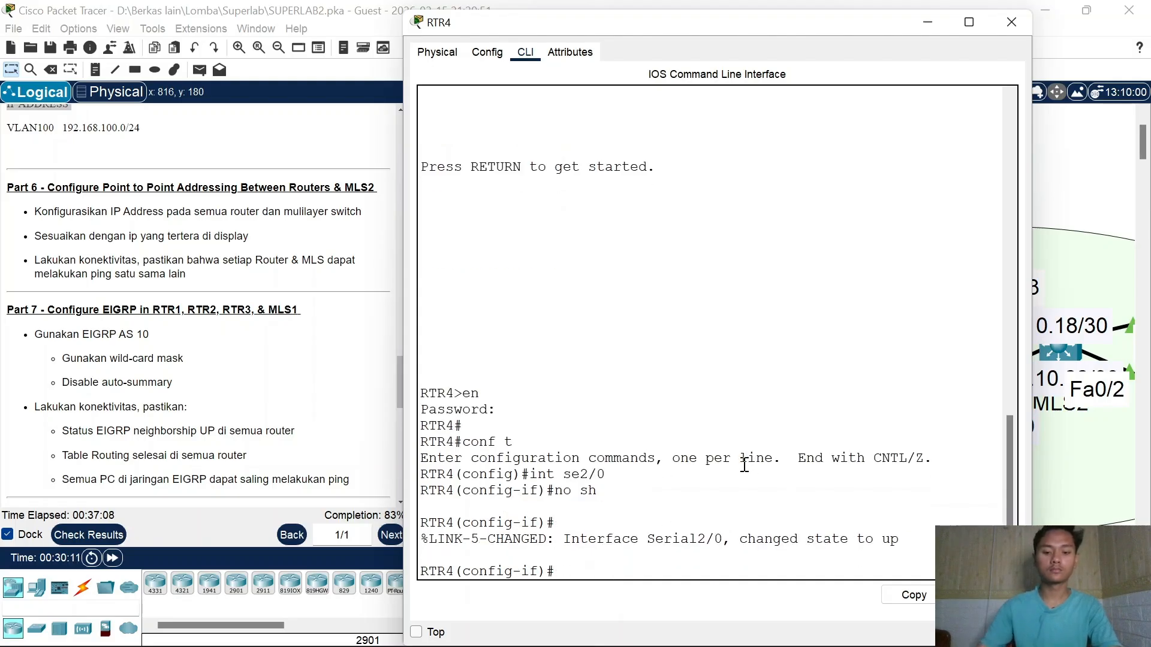
right_click(743, 462)
click(781, 494)
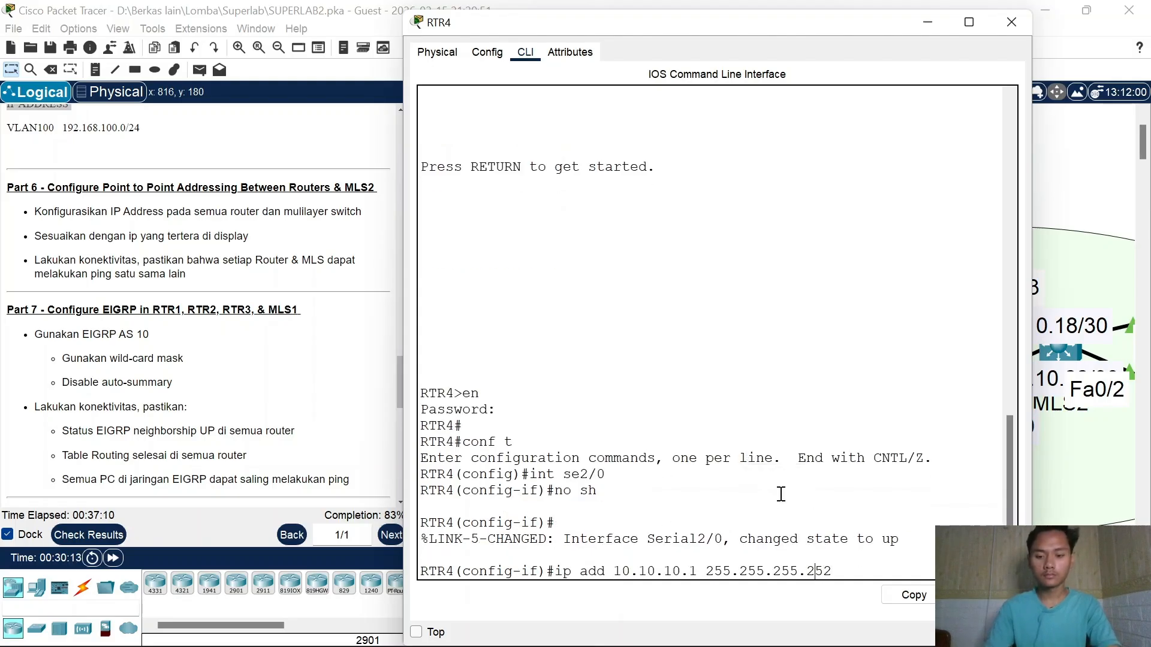
key(Left)
key(Left)
key(Left)
key(Left)
key(Left)
key(Left)
key(Left)
key(Left)
key(Left)
key(Left)
key(Left)
key(Left)
key(Left)
key(Left)
key(Left)
key(Left)
text(0)
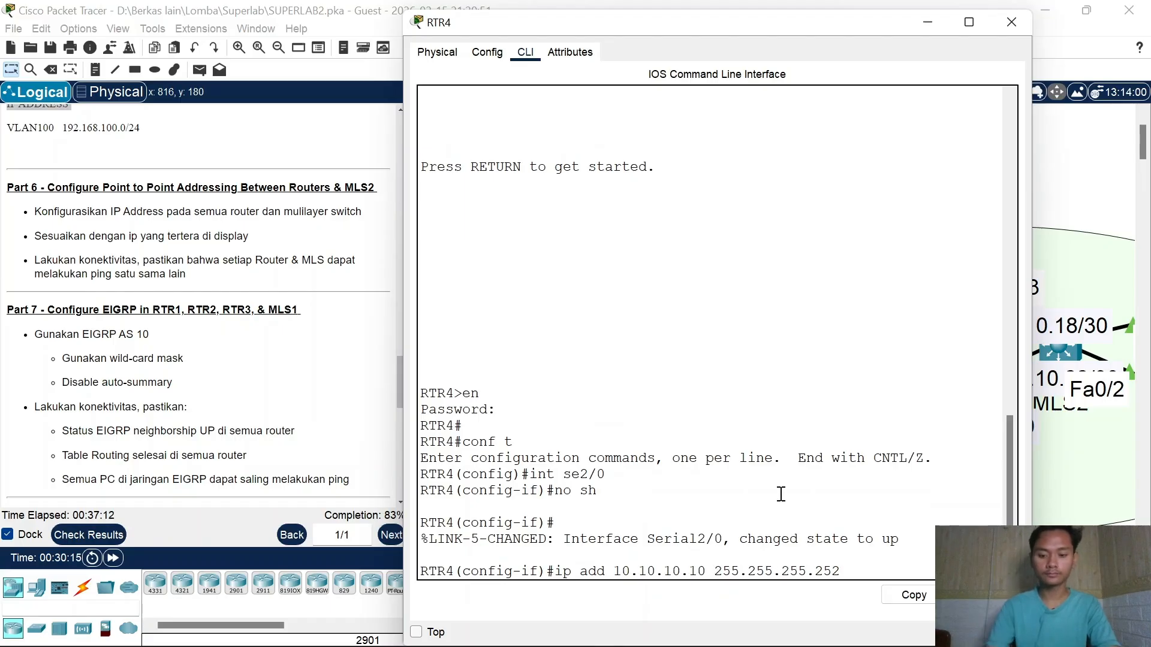
key(Return)
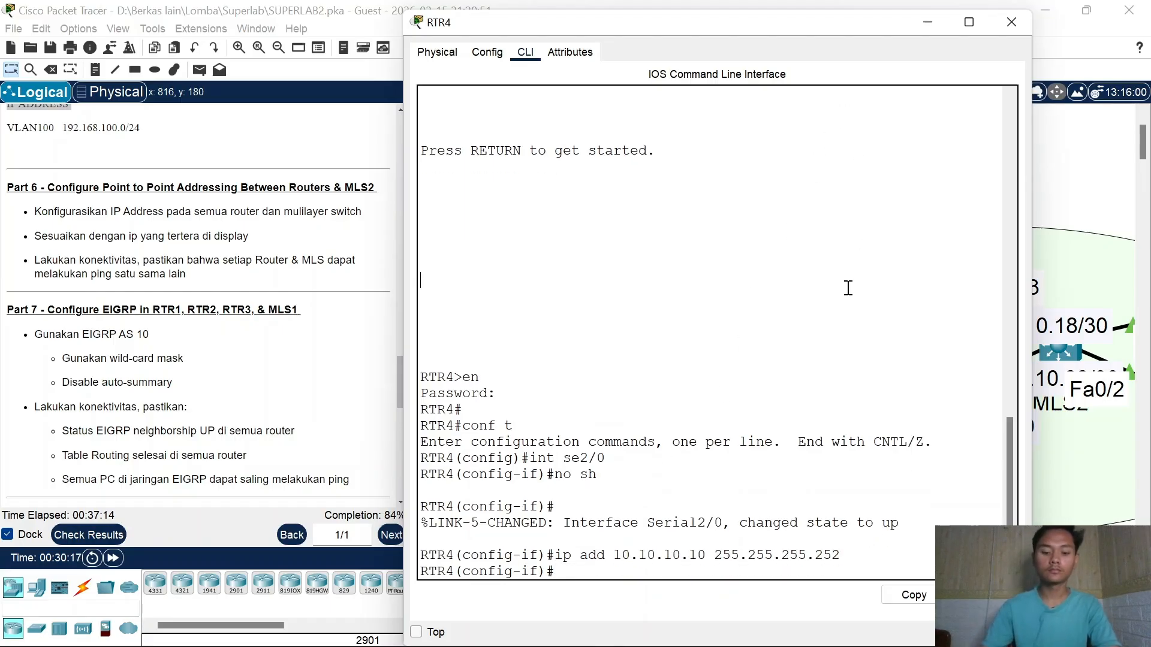
Step: Ping 10.10.10.9 to confirm the serial link, then close RTR4's console
text(do ping)
text(10.10)
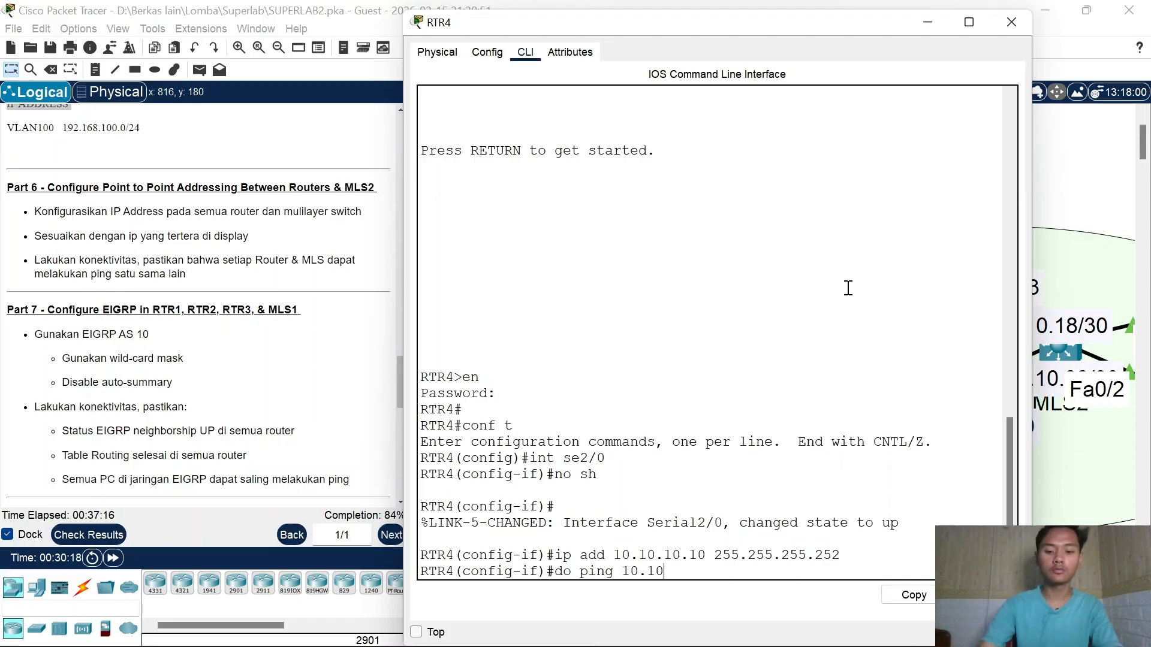
text(.1.0)
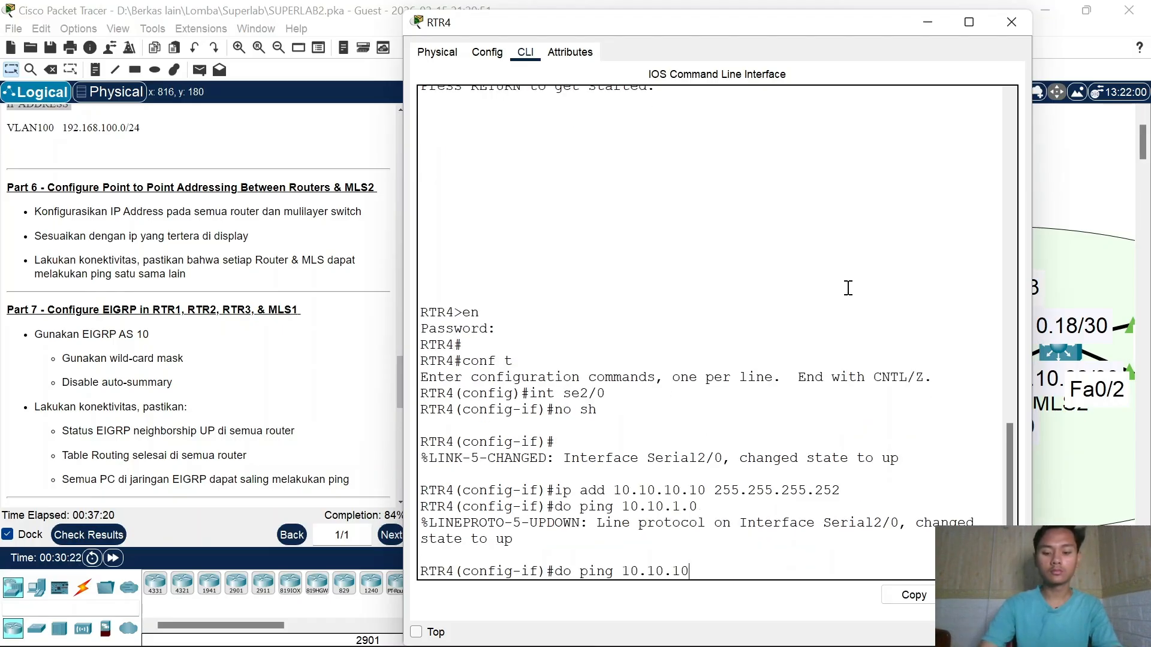
text(9)
key(Return)
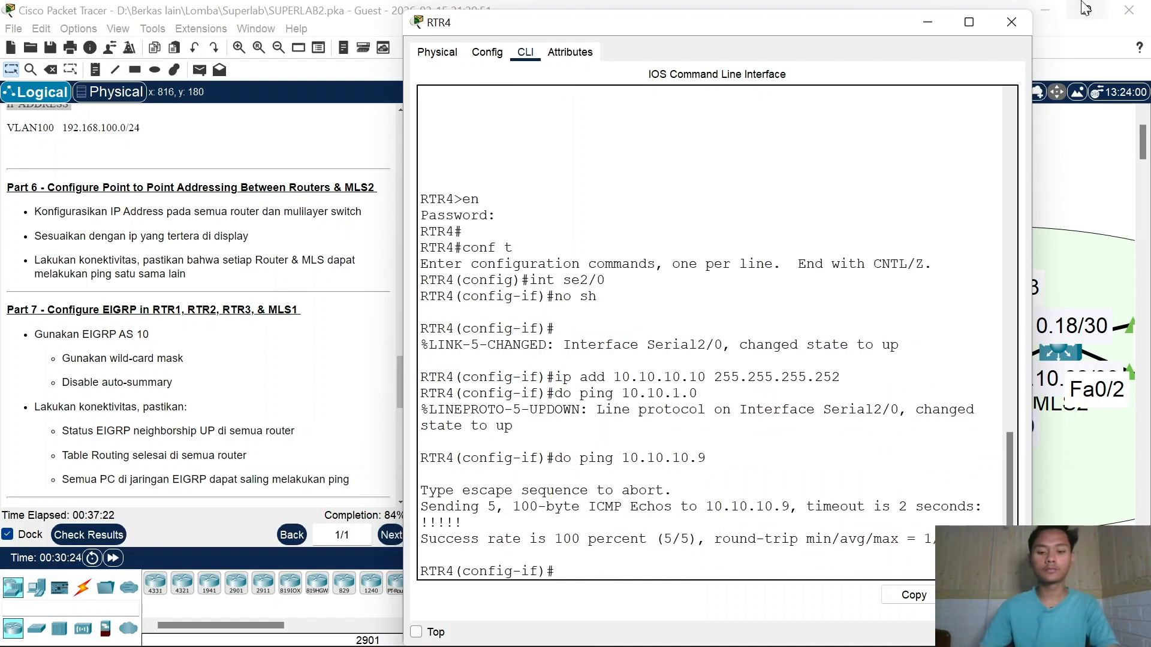
click(1010, 23)
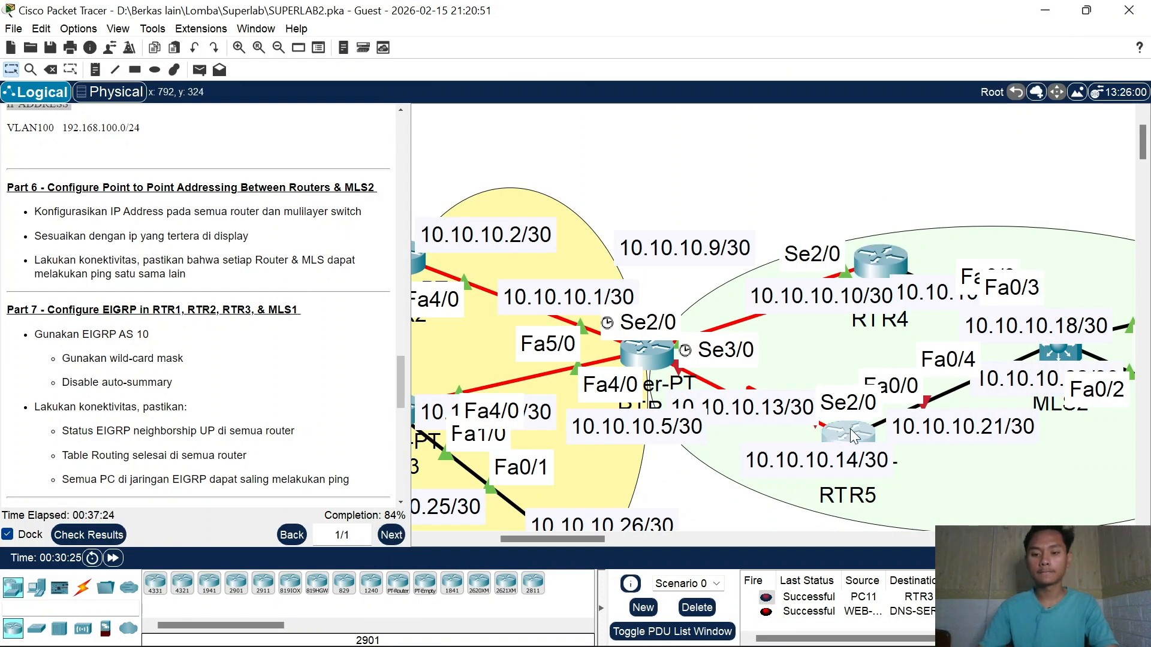
Step: Nudge RTR5 up, open its console and enter privileged mode with its password
mouse_move(869, 406)
mouse_down()
mouse_move(861, 397)
mouse_move(862, 413)
mouse_move(905, 368)
mouse_move(869, 395)
mouse_up()
click(865, 392)
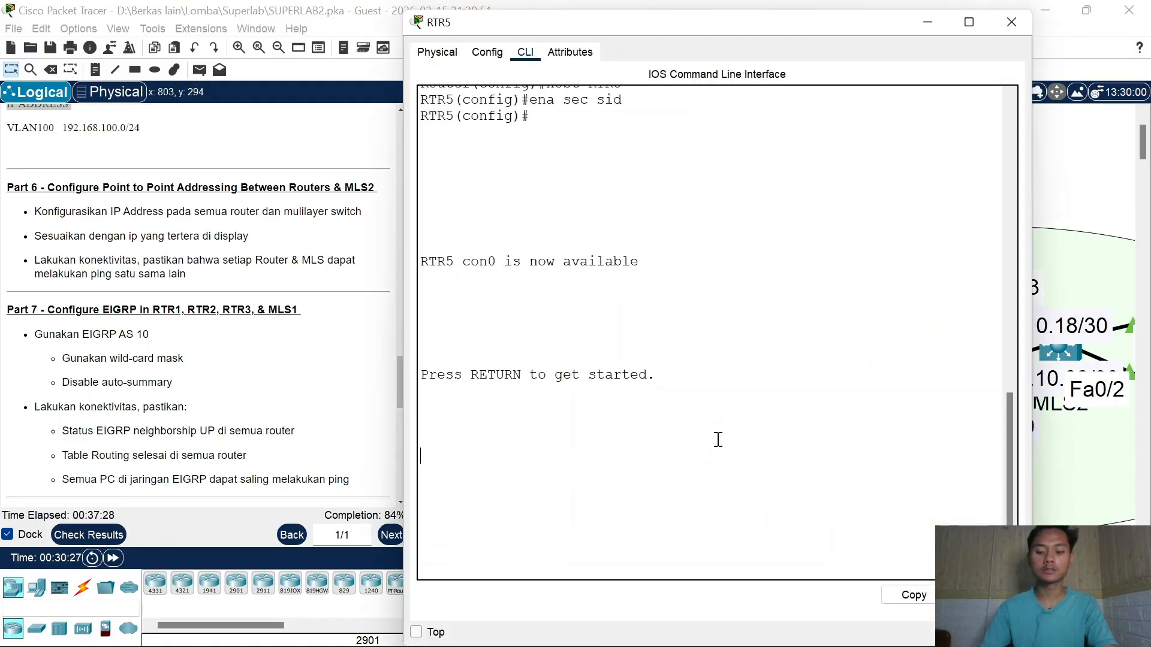
key(Return)
text(en)
key(Return)
key(Return)
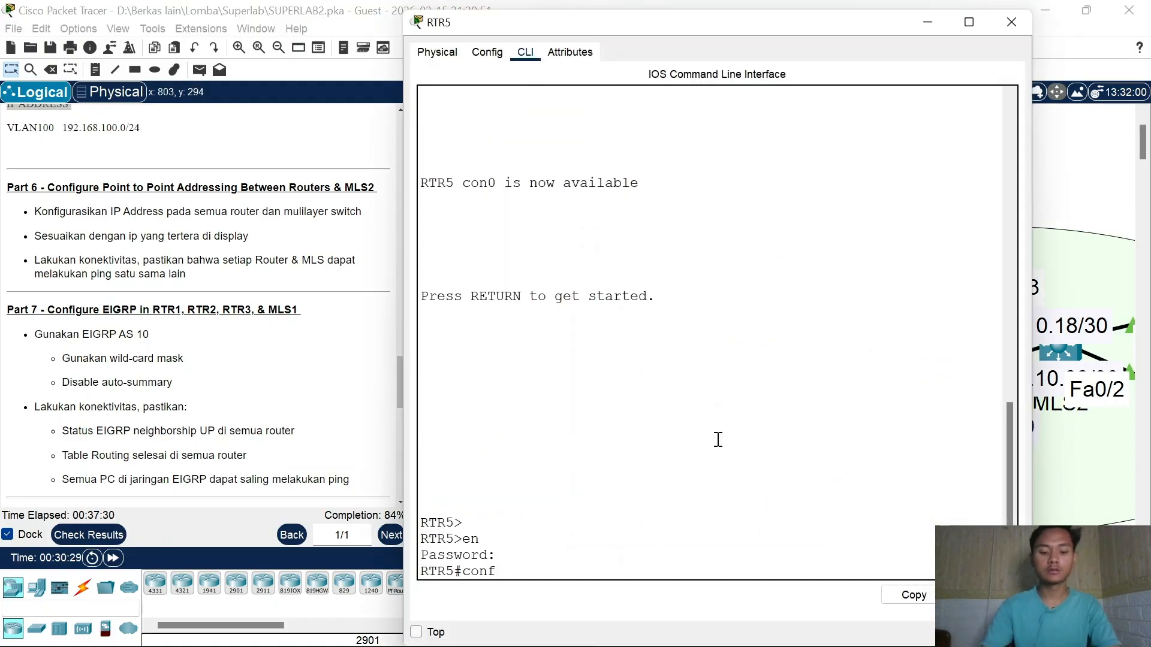
text(t)
key(Return)
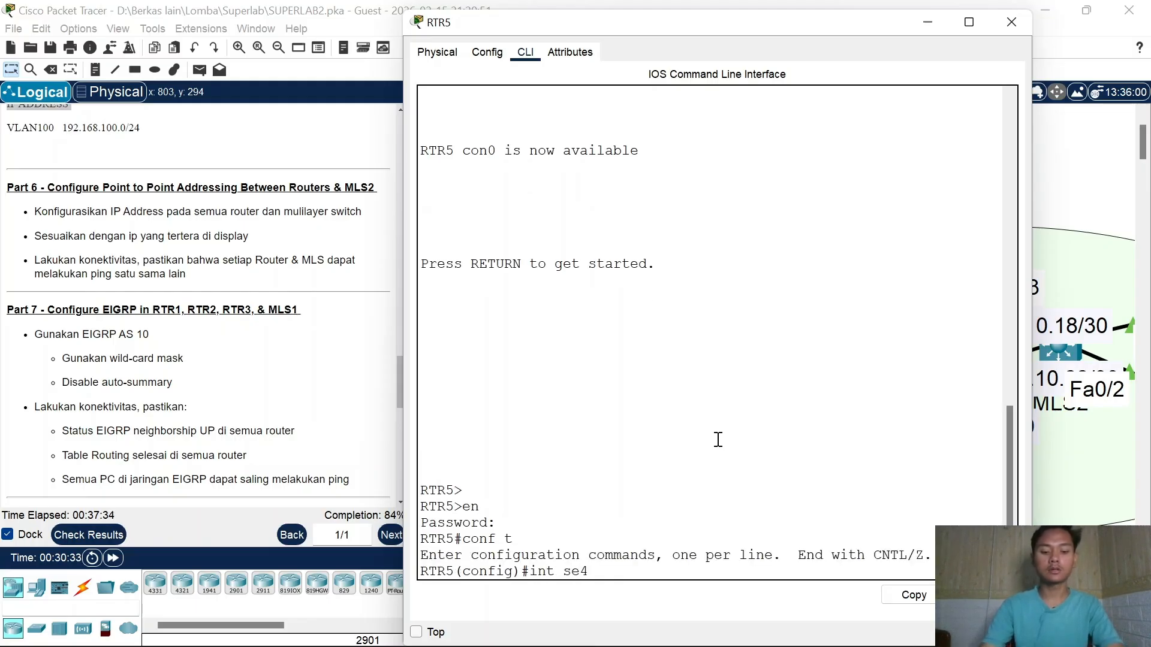
Step: Rearrange RTR5 and its console window, then enter Serial2/0 and enable it
drag(855, 30, 859, 564)
drag(860, 411, 858, 430)
click(858, 430)
drag(768, 550, 738, 60)
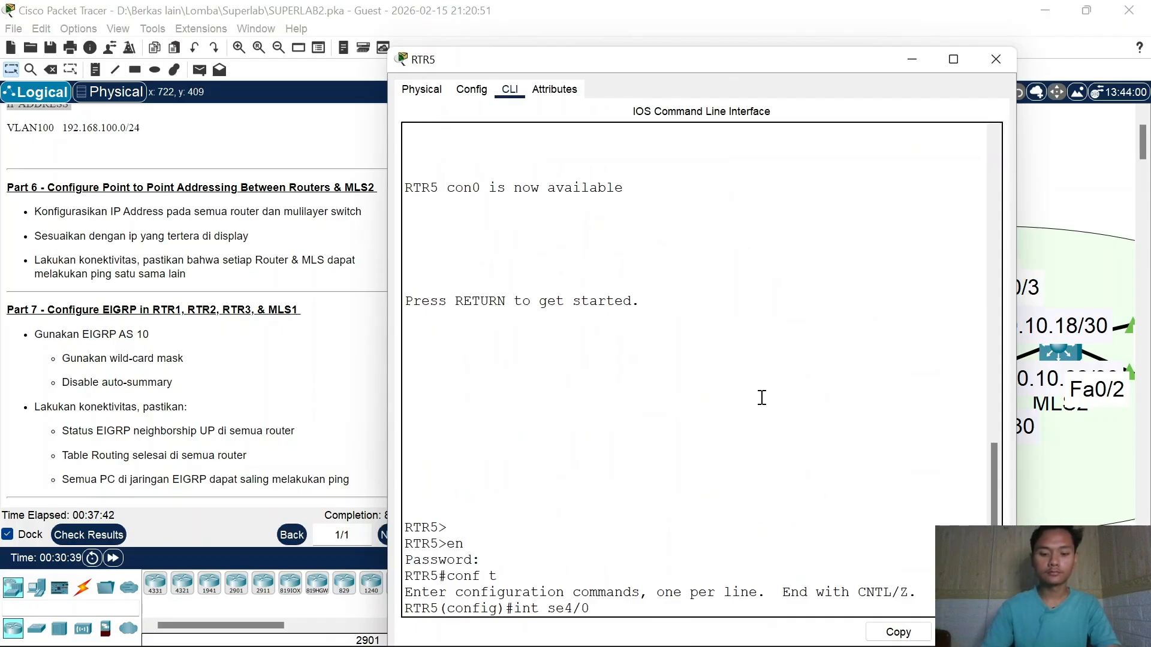
key(BackSpace)
text(2)
key(Return)
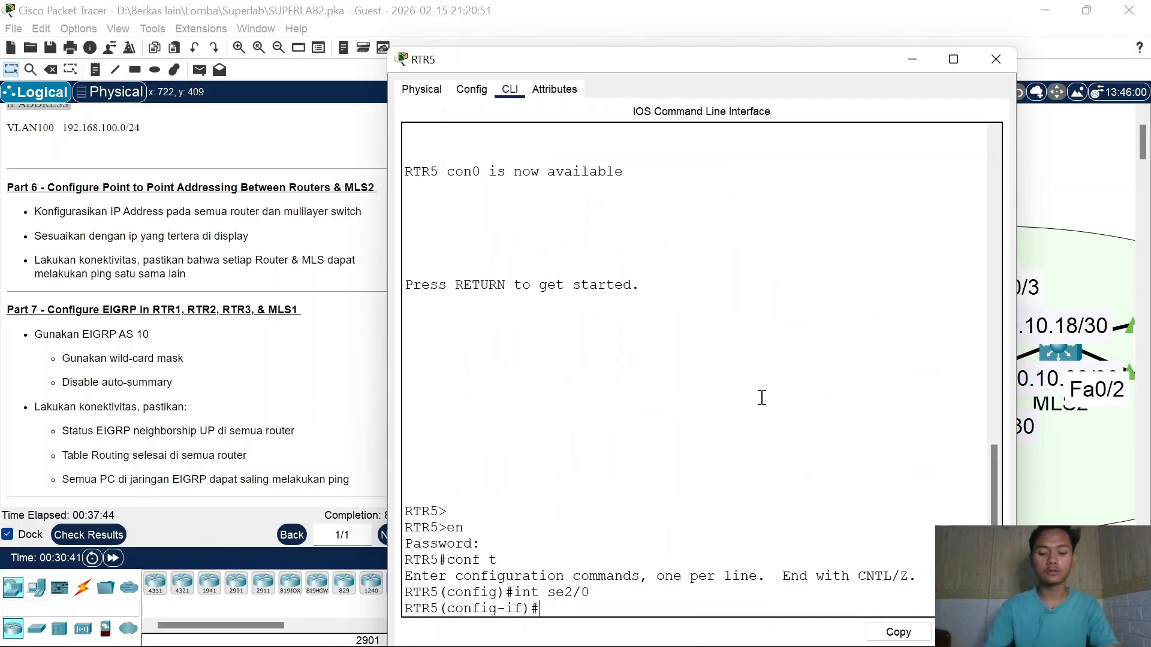
text(no sh)
key(Return)
Step: Assign Serial2/0 the address 10.10.10.14 255.255.255.252
right_click(741, 405)
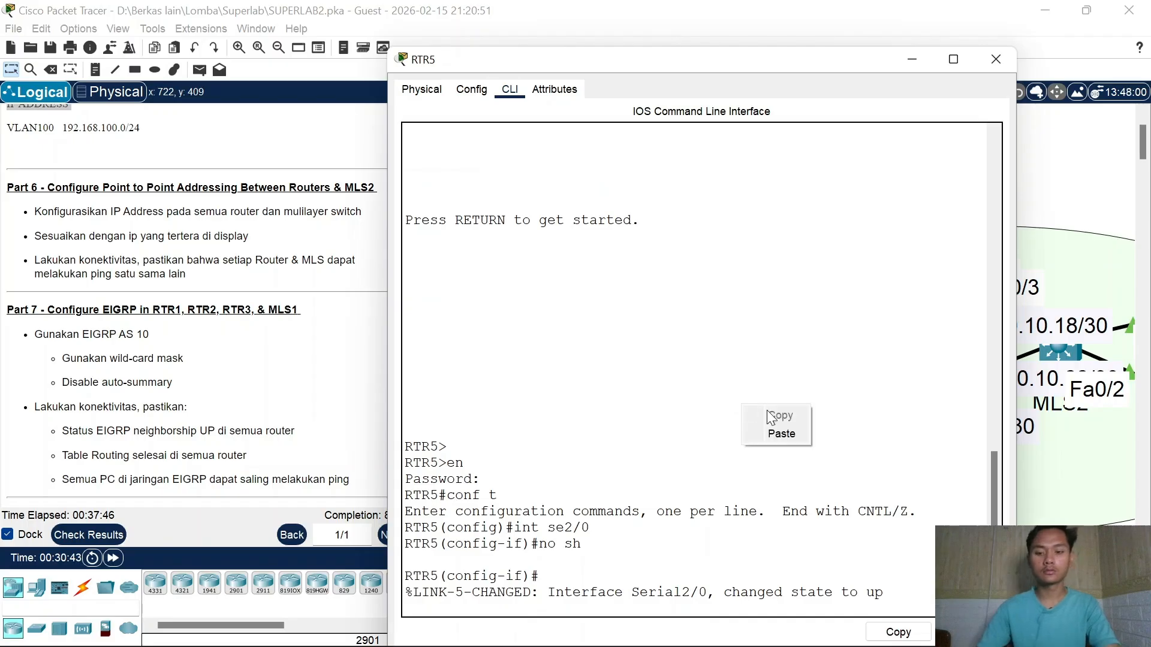
click(781, 432)
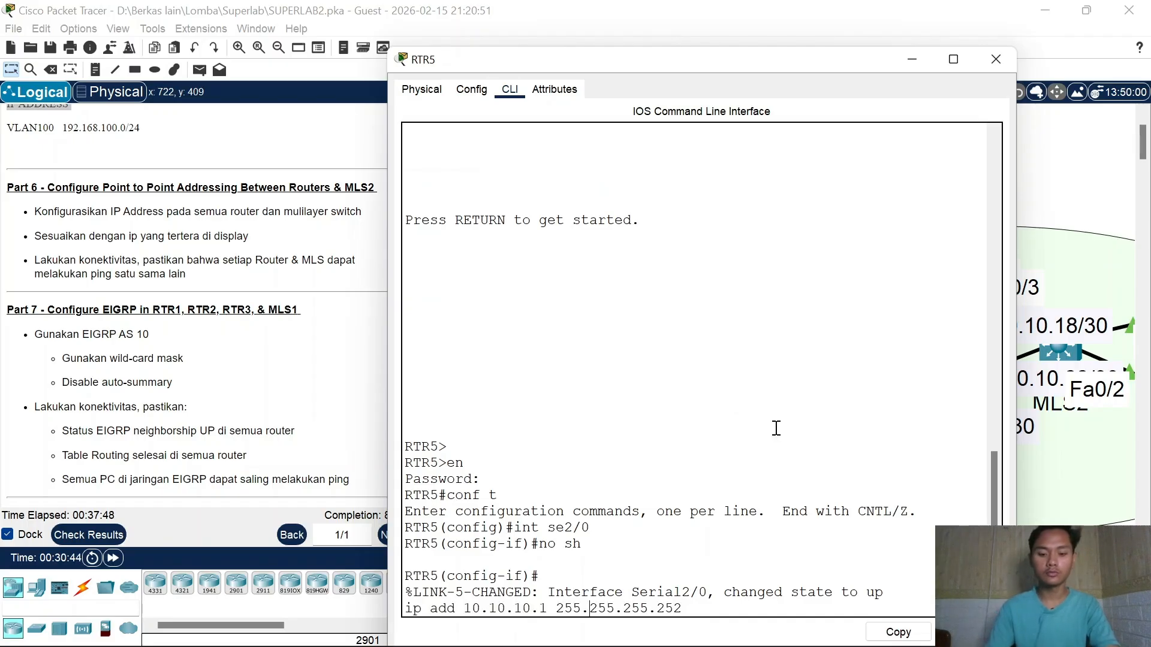
drag(768, 60, 724, 5)
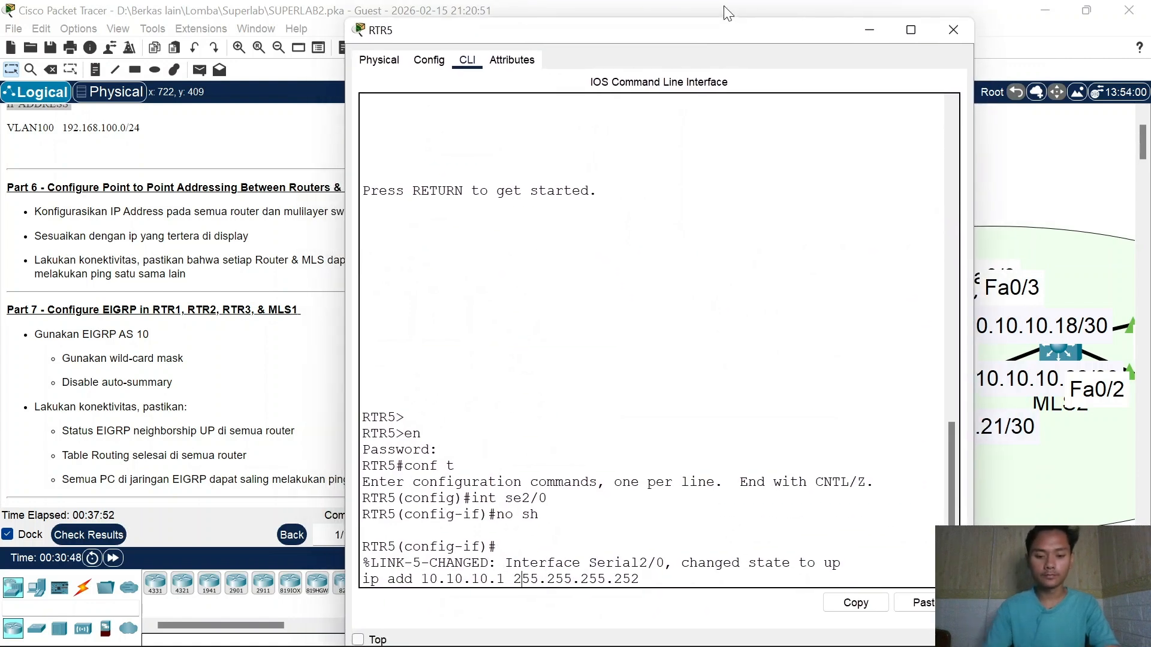
text(4)
key(Return)
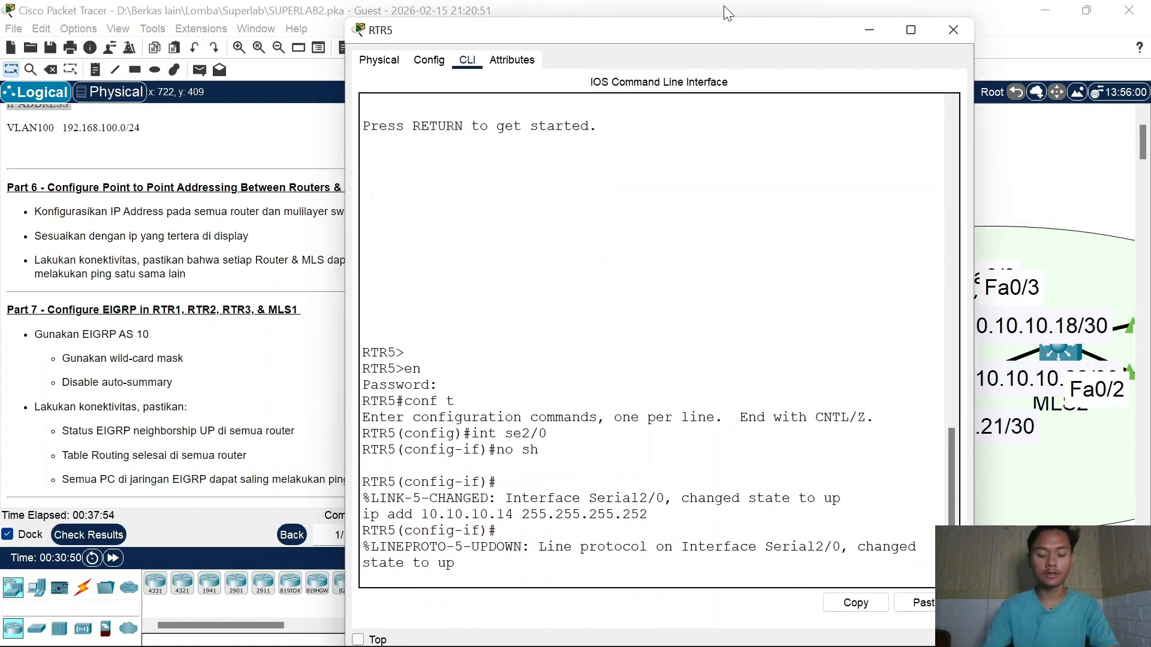
Step: Ping 10.10.10.13 successfully and close RTR5's window
text(do ping 10.10.10.)
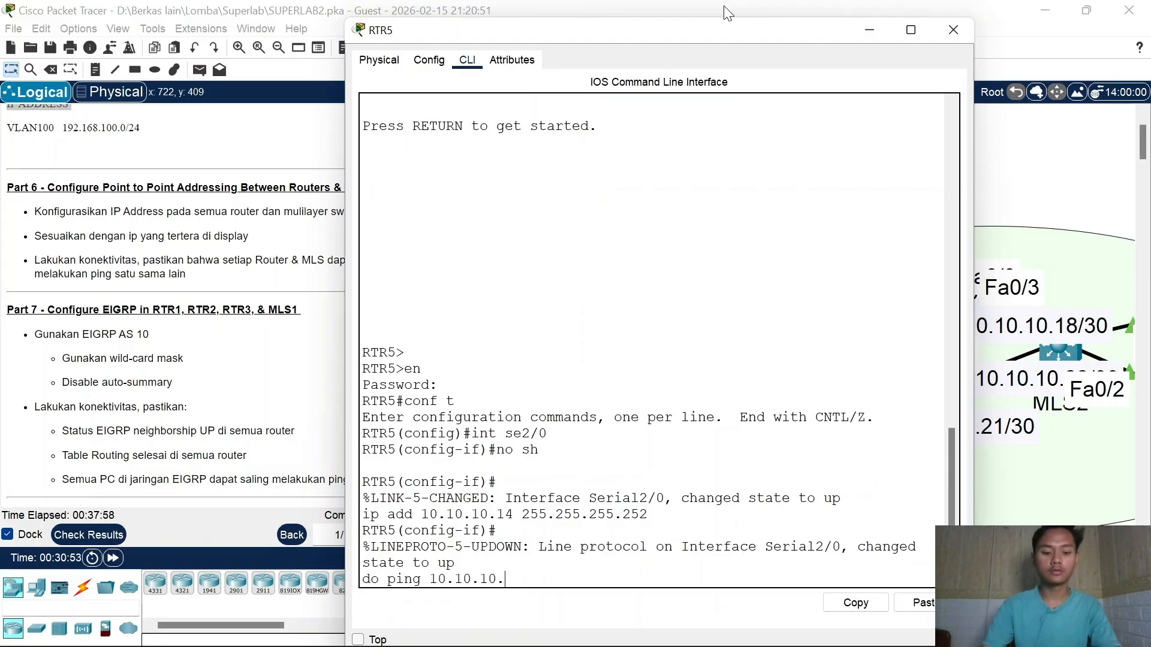
text(13)
key(Return)
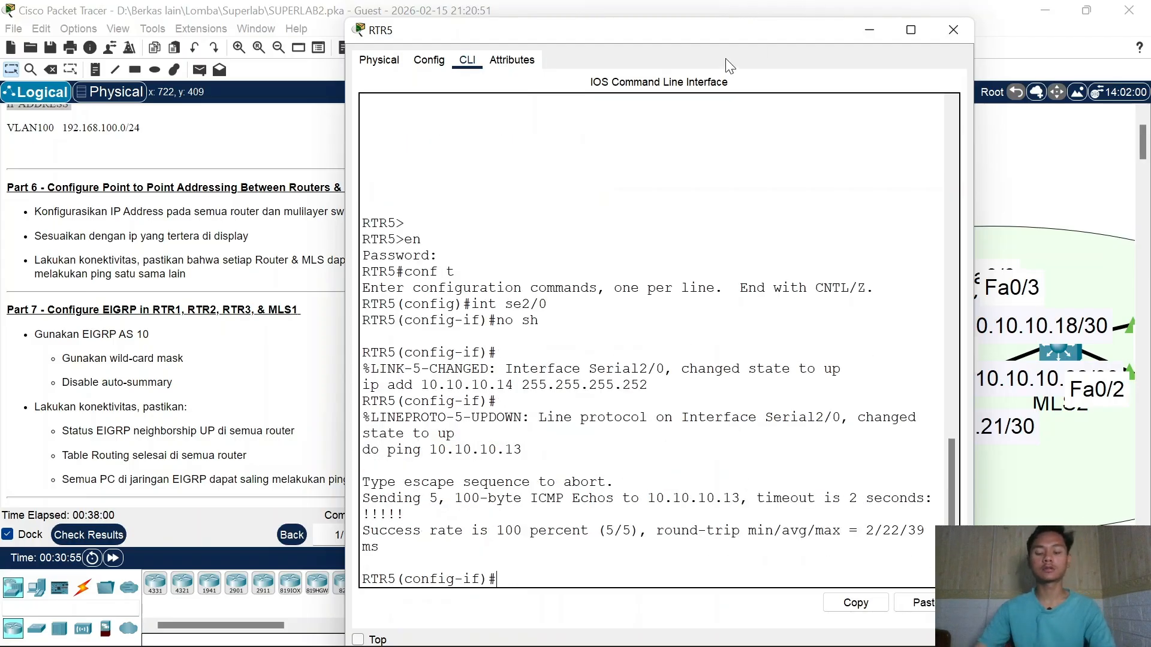
click(953, 29)
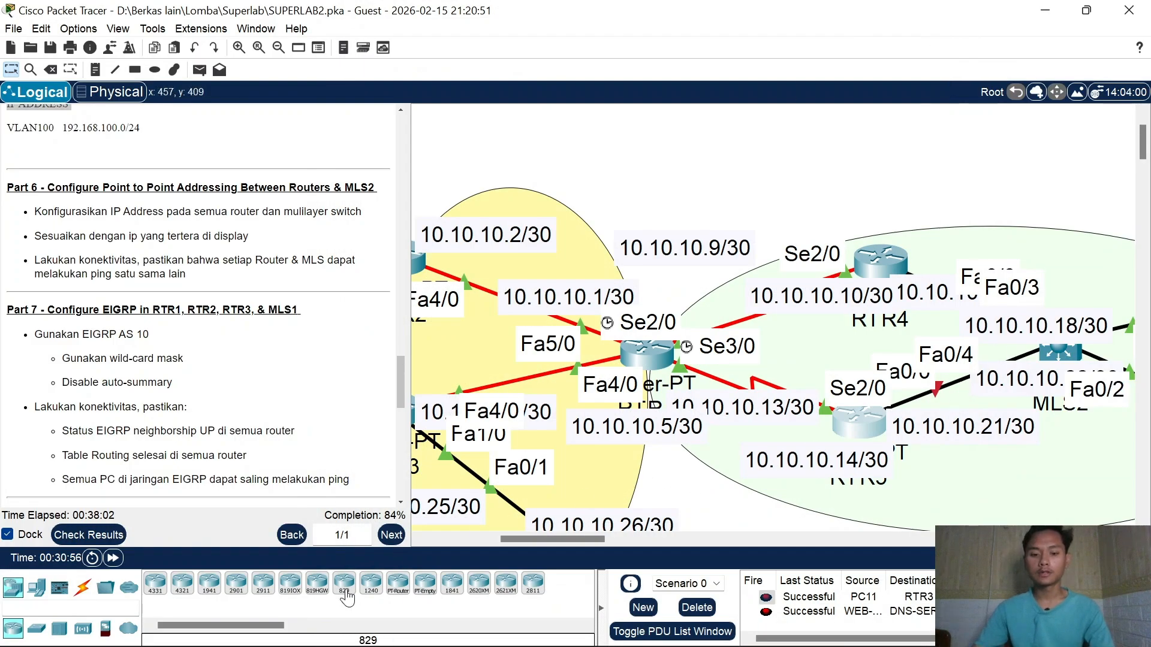
Step: Reposition RTR5 and the 10.10.10.22/30 label, then enter RTR5's Fa0/0 and enable it
drag(520, 539, 557, 542)
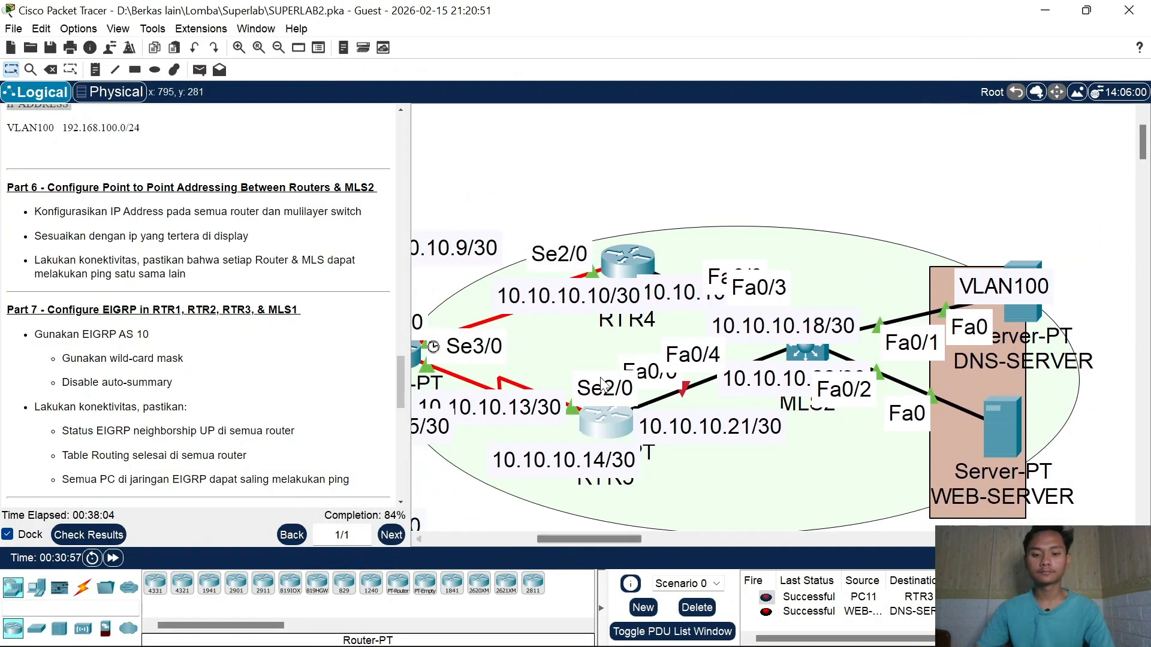
mouse_move(610, 423)
mouse_down()
mouse_move(611, 469)
mouse_move(567, 415)
mouse_move(574, 377)
mouse_move(613, 401)
mouse_up()
mouse_move(759, 380)
mouse_down()
mouse_move(709, 371)
mouse_move(754, 365)
mouse_up()
click(611, 398)
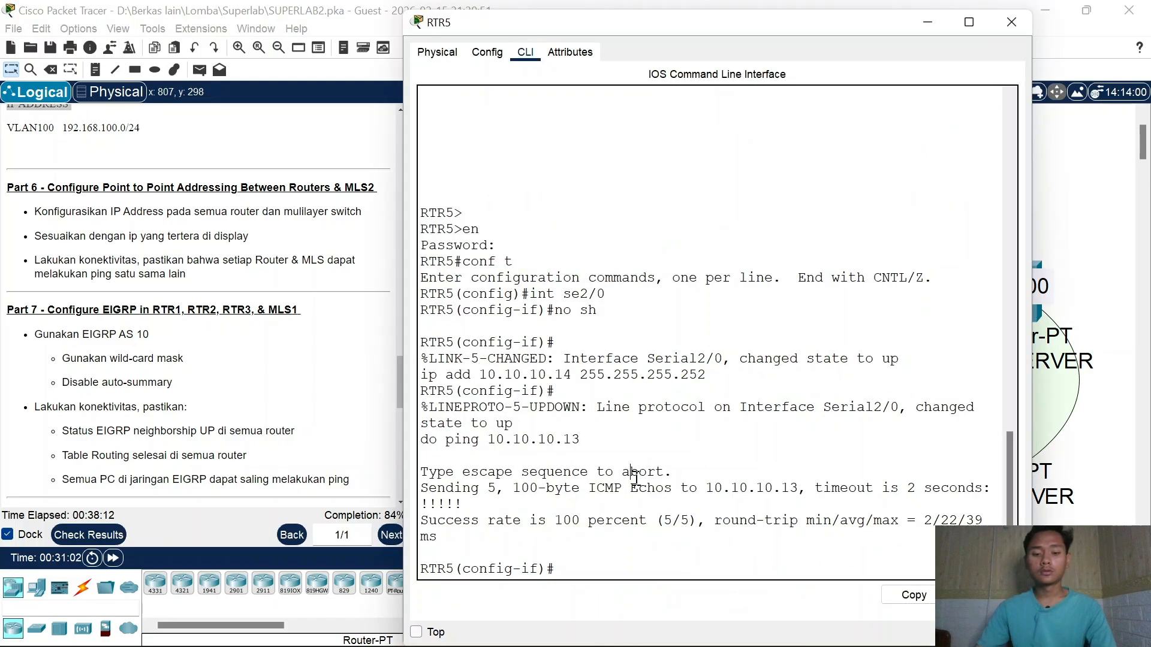
key(Return)
key(Return)
text(int fa0)
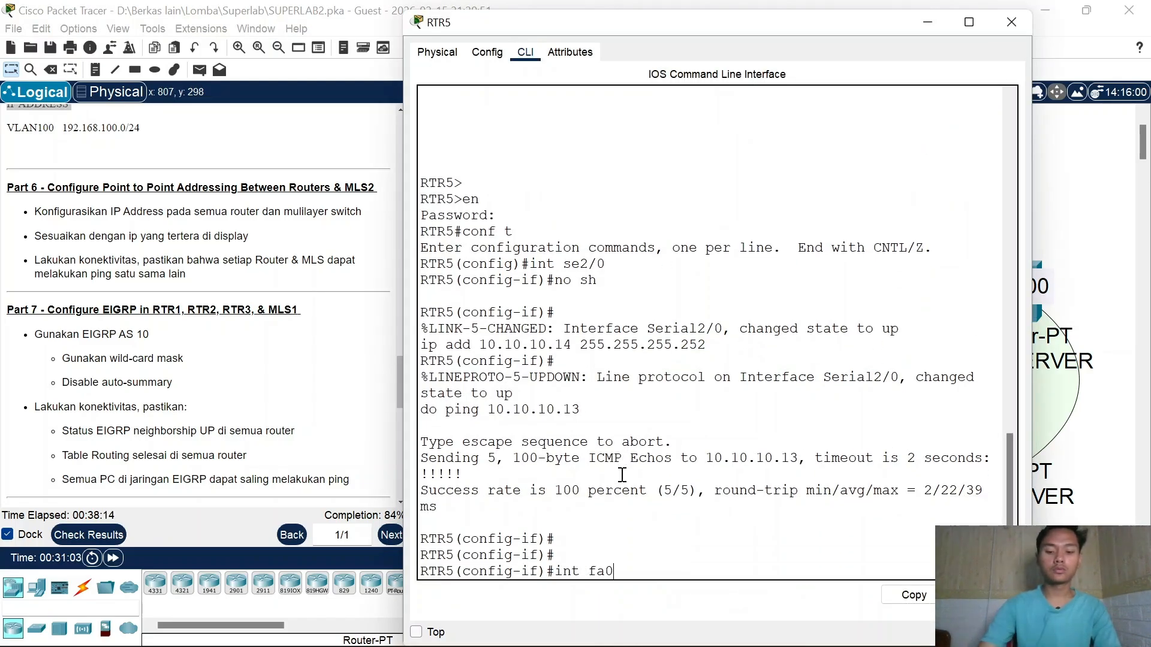
text(/0)
key(Return)
text(no)
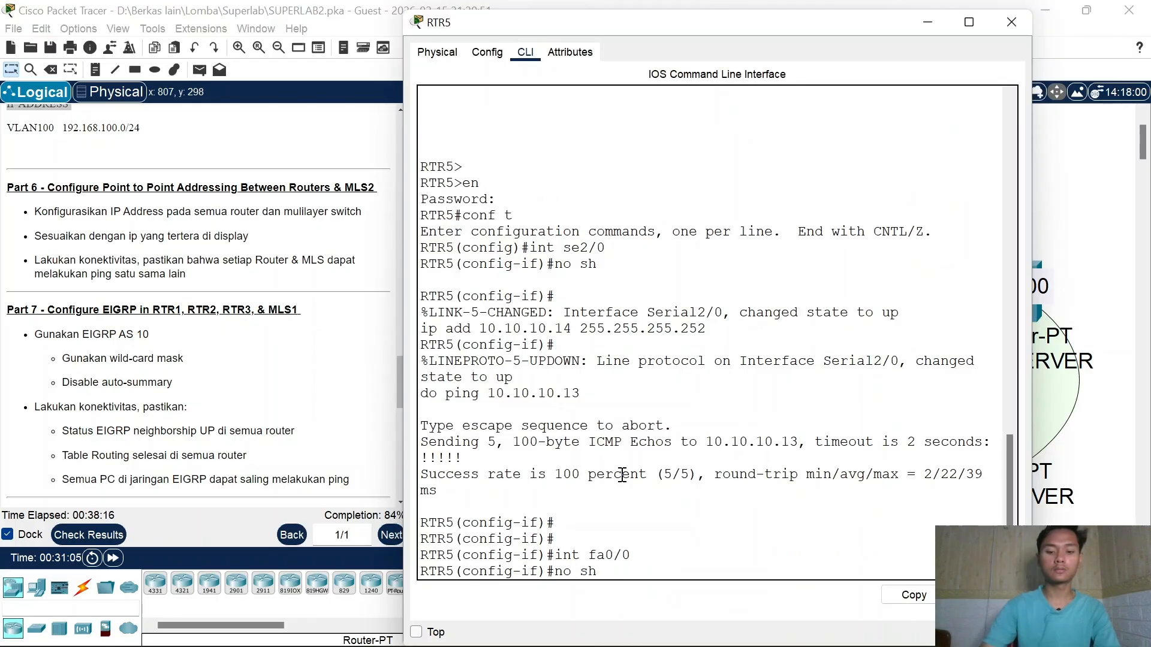
text( sh)
key(Return)
Step: Assign Fa0/0 address 10.10.10.21 255.255.255.252 and close RTR5's window
key(BackSpace)
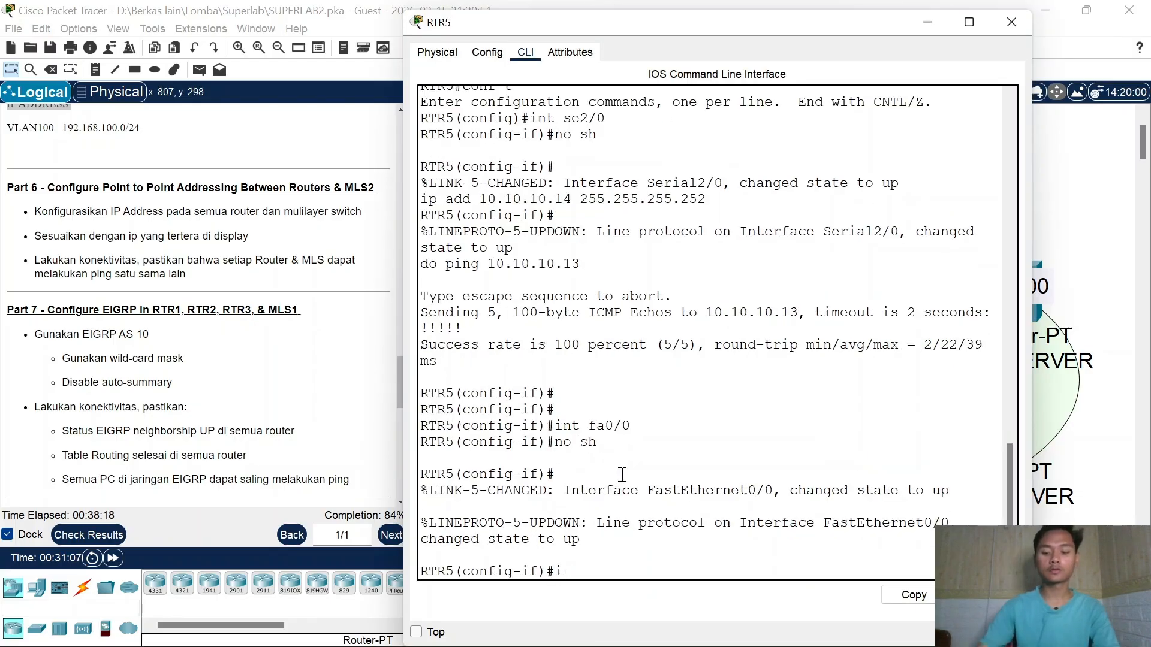
right_click(623, 474)
click(629, 494)
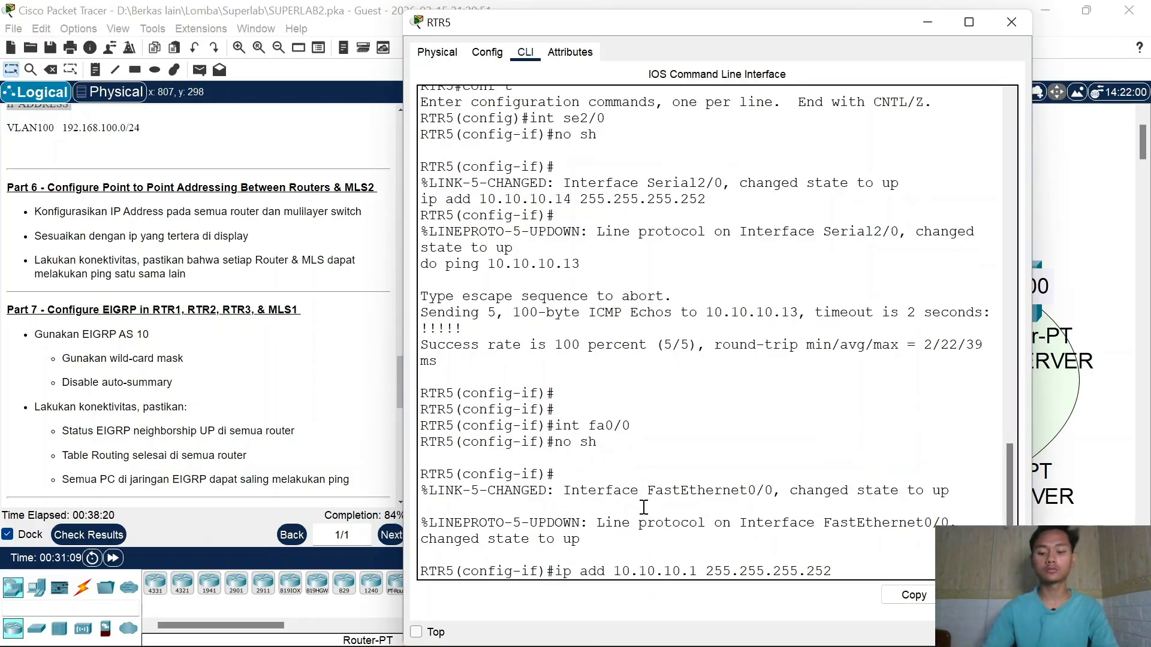
key(Left)
key(Left)
key(Left)
key(Left)
key(Left)
key(Left)
key(Left)
key(Left)
key(Left)
key(Left)
key(Left)
key(Left)
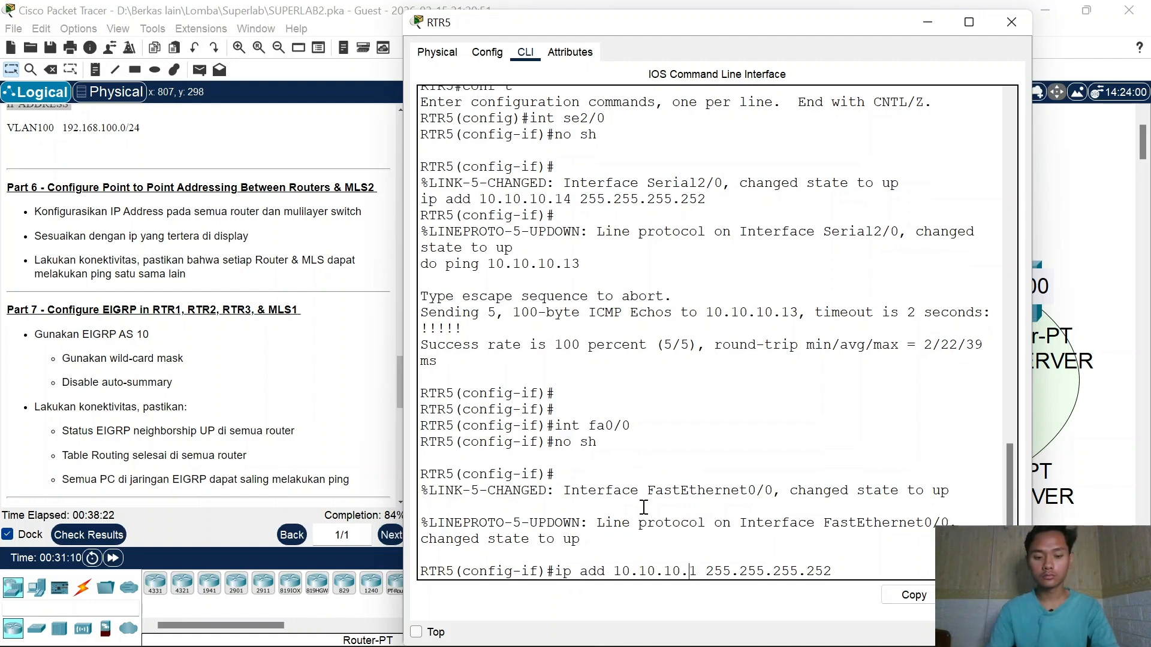
text(2)
key(Return)
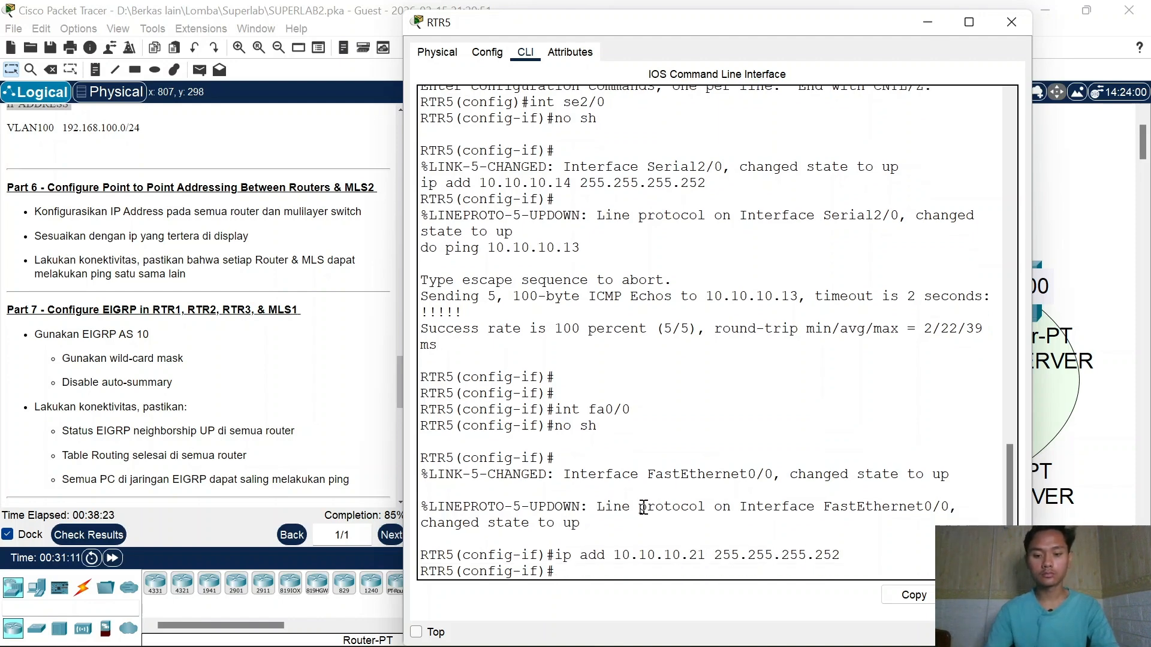
click(1011, 24)
Step: Move RTR4 up, then enter its Fa0/0 and bring it out of shutdown
drag(632, 258, 656, 239)
click(656, 239)
key(Return)
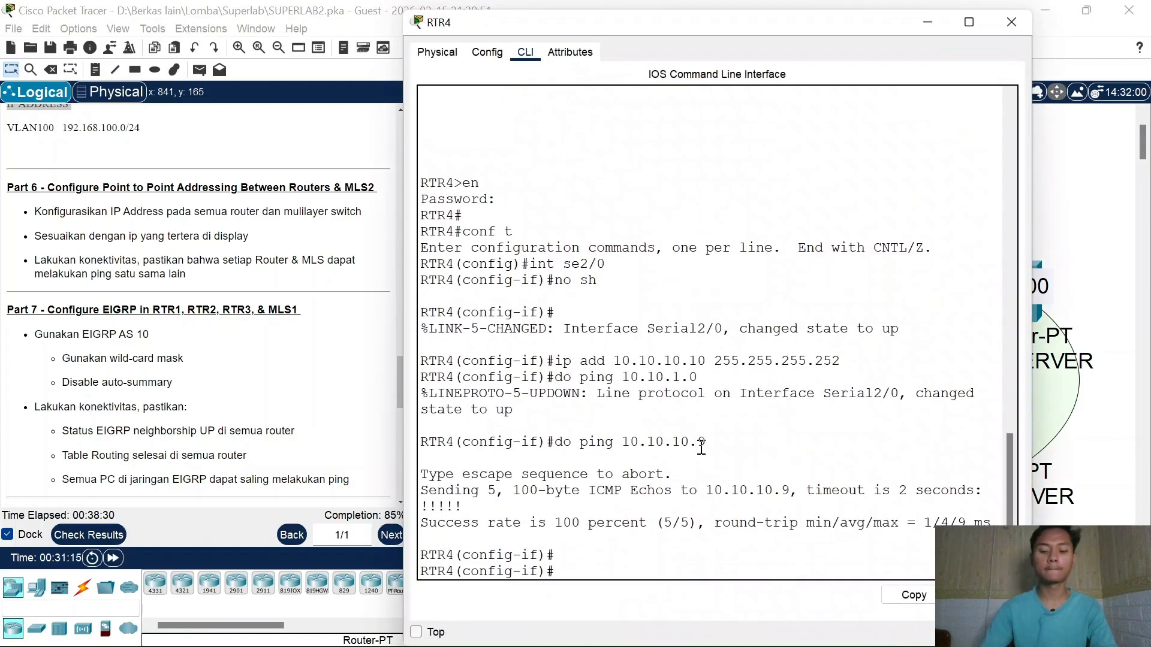
text(int fa0/0)
key(Return)
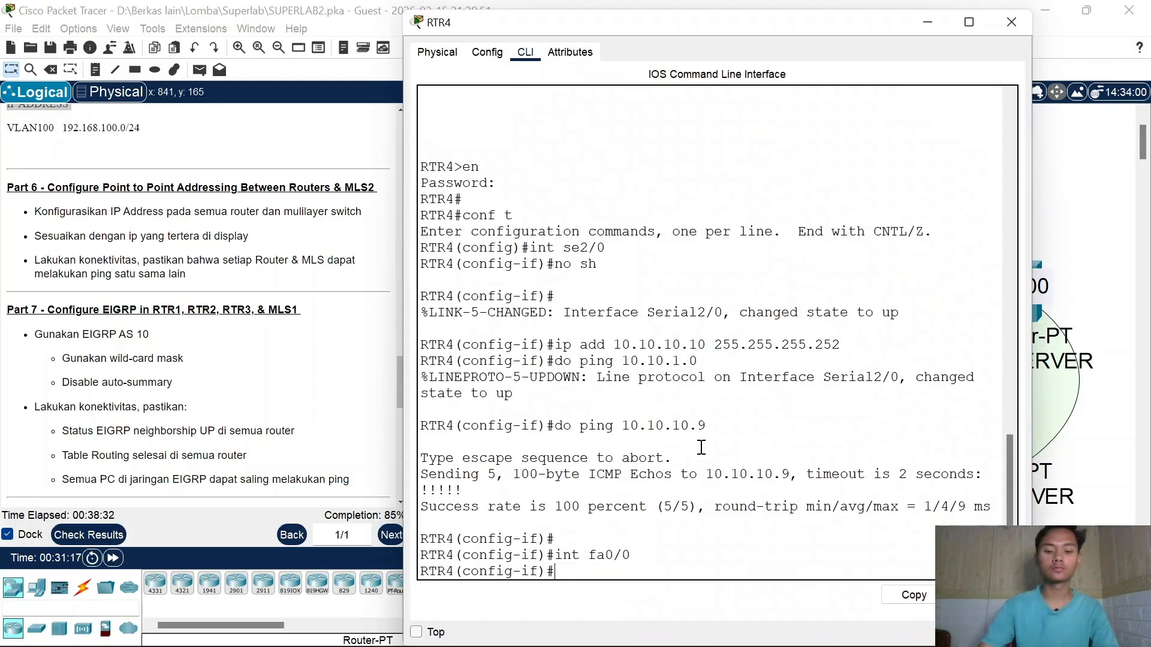
text(no sh)
key(Return)
key(Return)
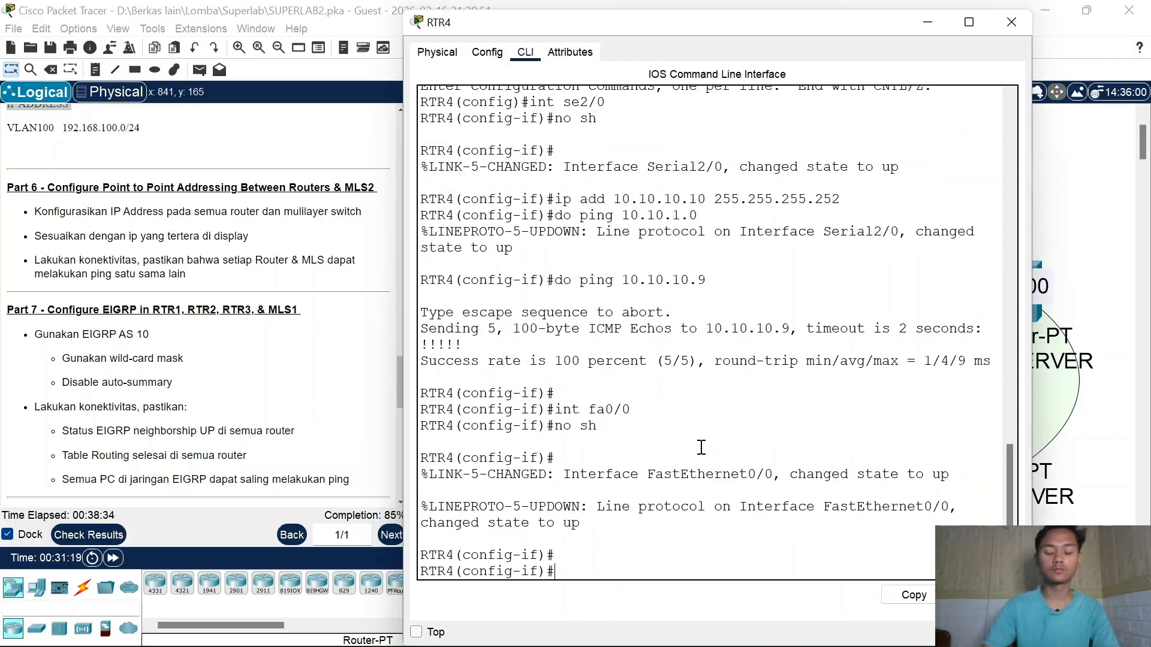
Step: Give Fa0/0 address 10.10.10.17 255.255.255.252, close RTR4's window and move RTR4 up
right_click(701, 447)
click(741, 473)
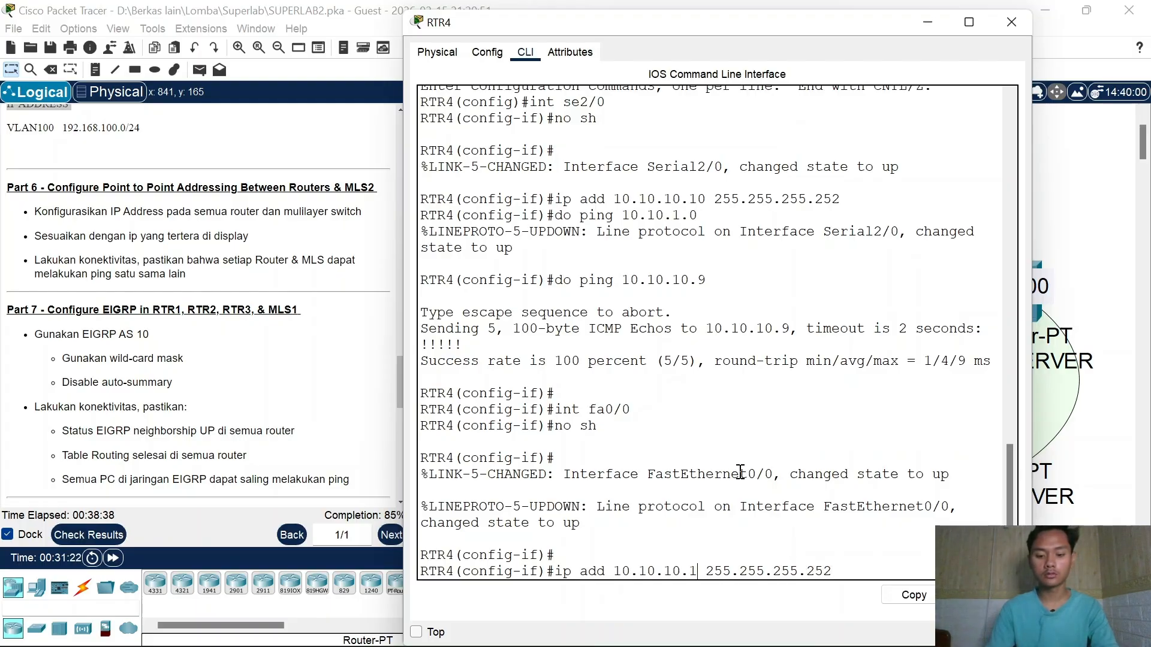
text(7)
key(Return)
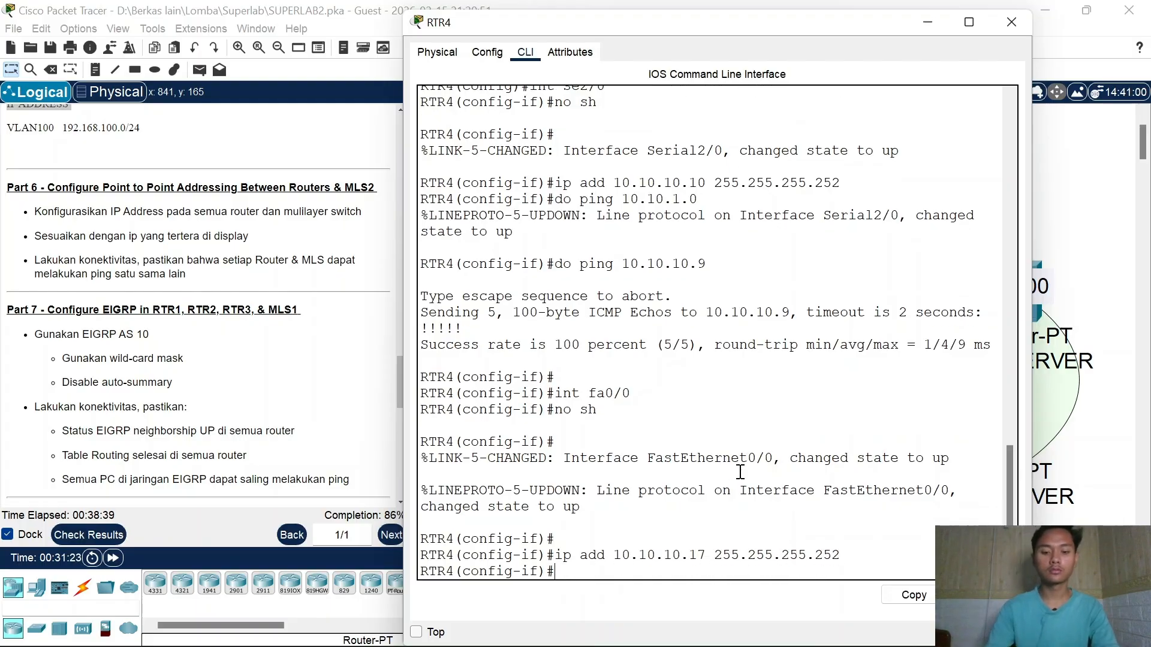
click(1009, 23)
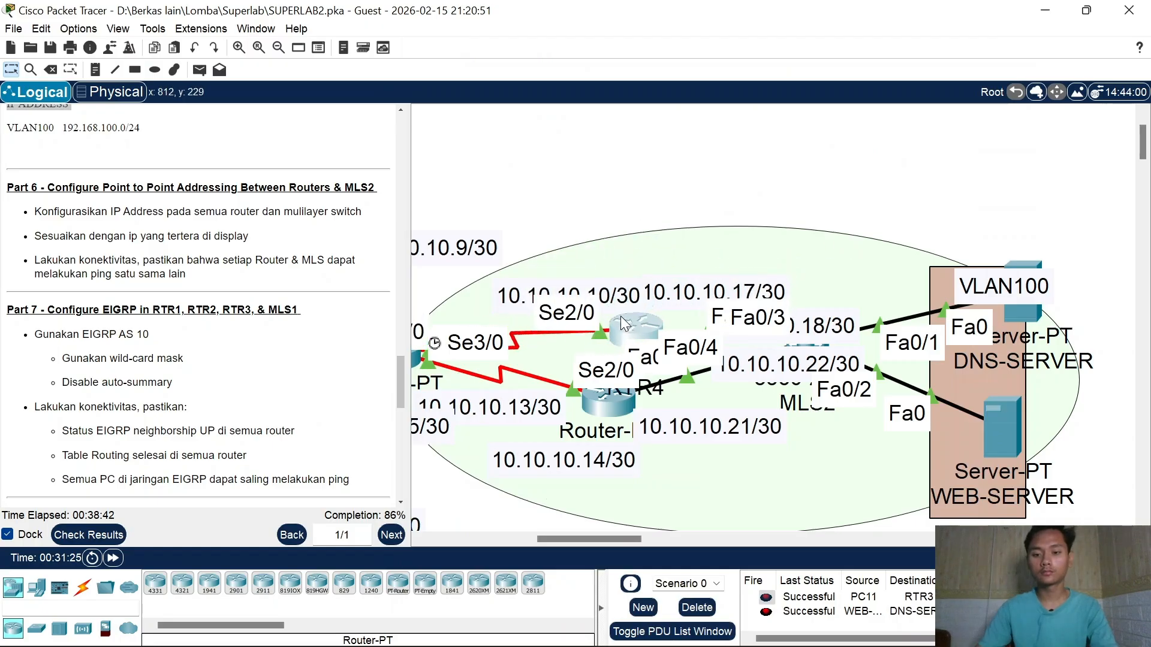
drag(621, 315, 631, 248)
Step: Make MLS2's Fa0/3 a routed port at 10.10.10.18/30 and bring it up
drag(811, 346, 850, 362)
click(851, 361)
key(Return)
text(in)
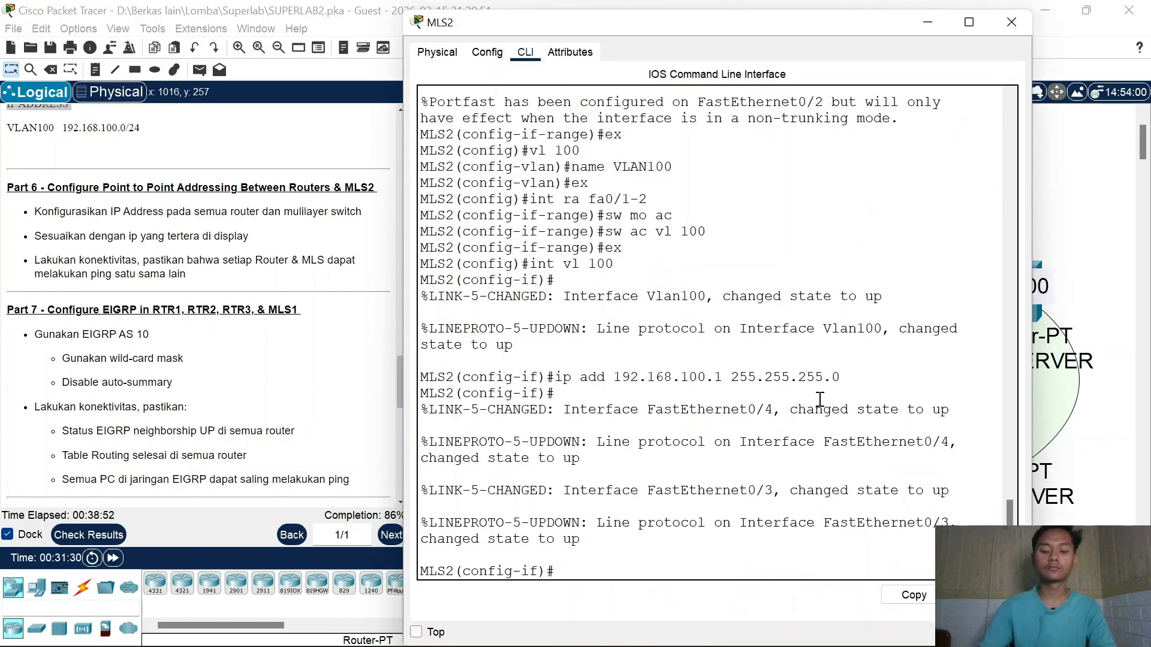
text(t fa0/3)
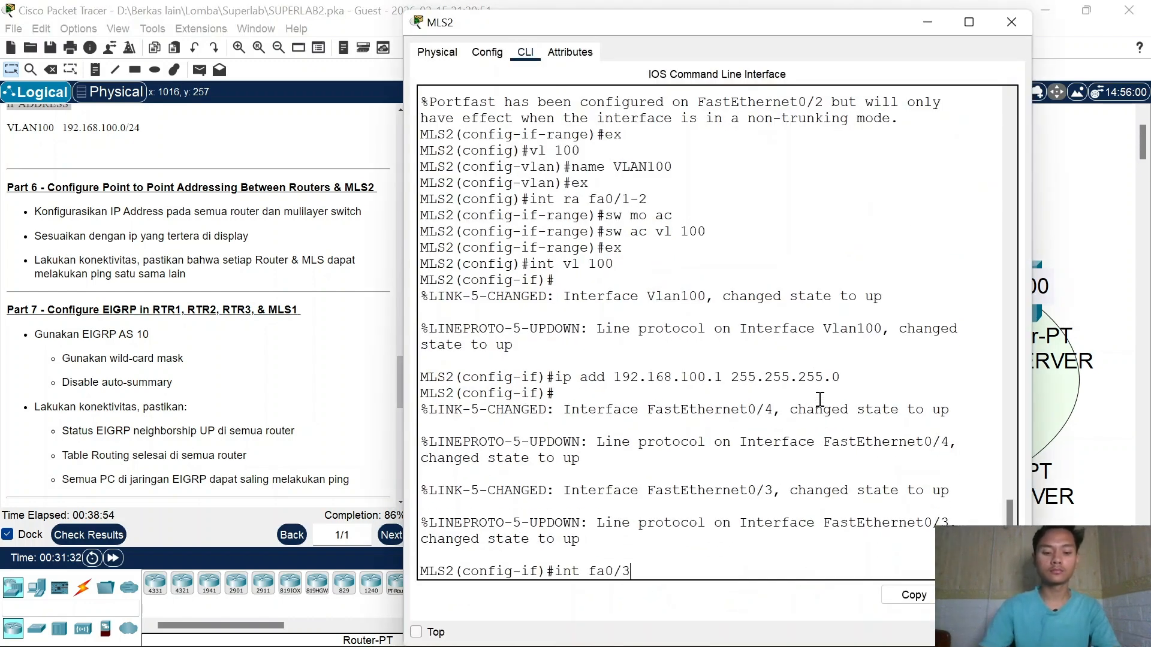
key(Return)
text(s)
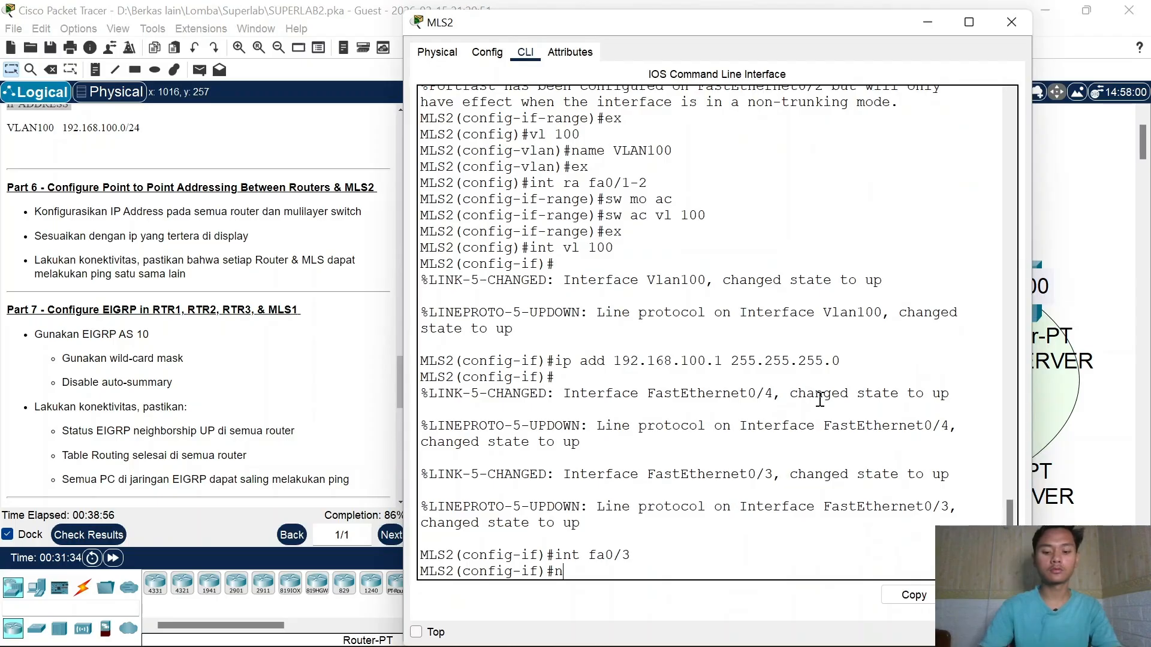
text(o sw)
key(Return)
right_click(819, 399)
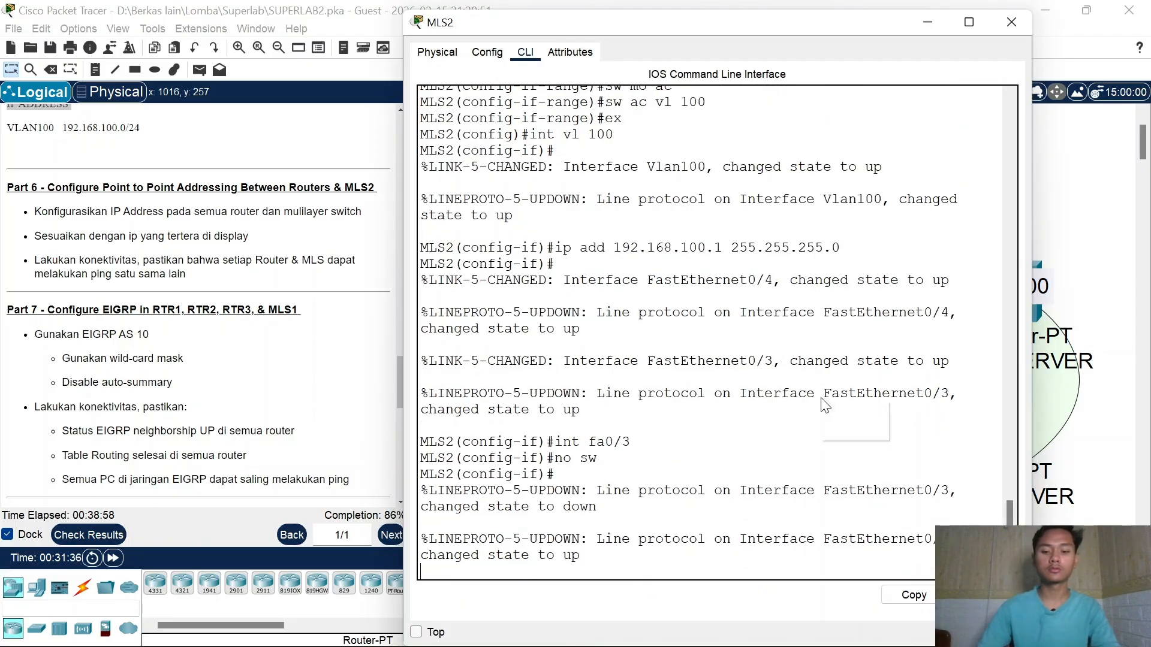
click(868, 430)
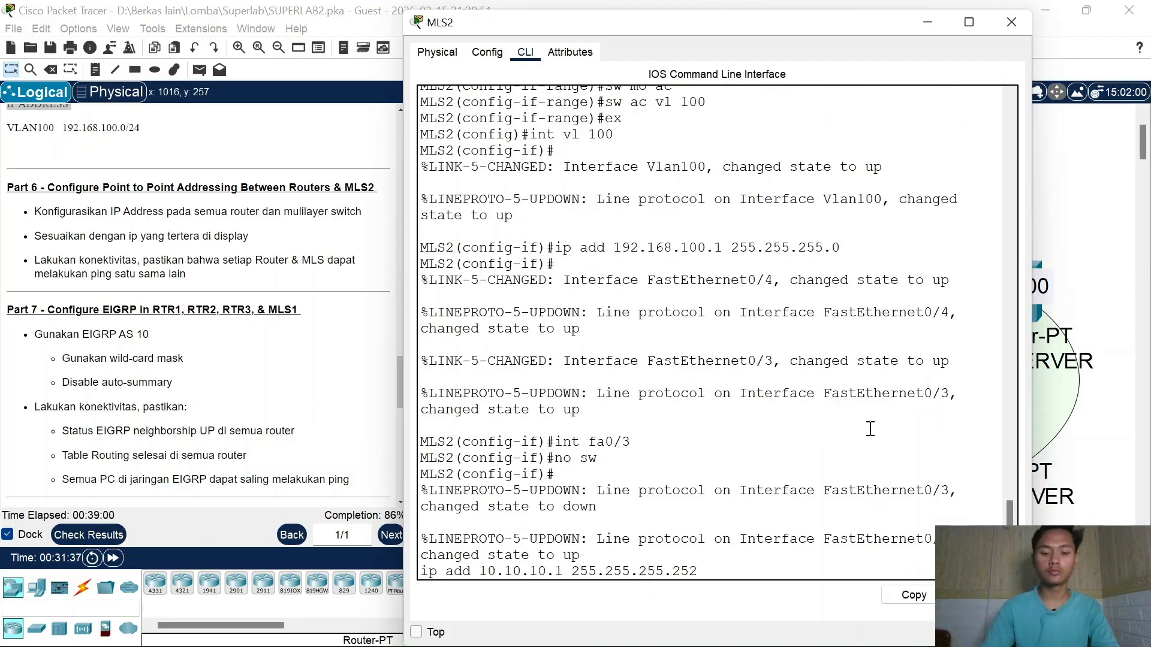
drag(845, 32, 805, 4)
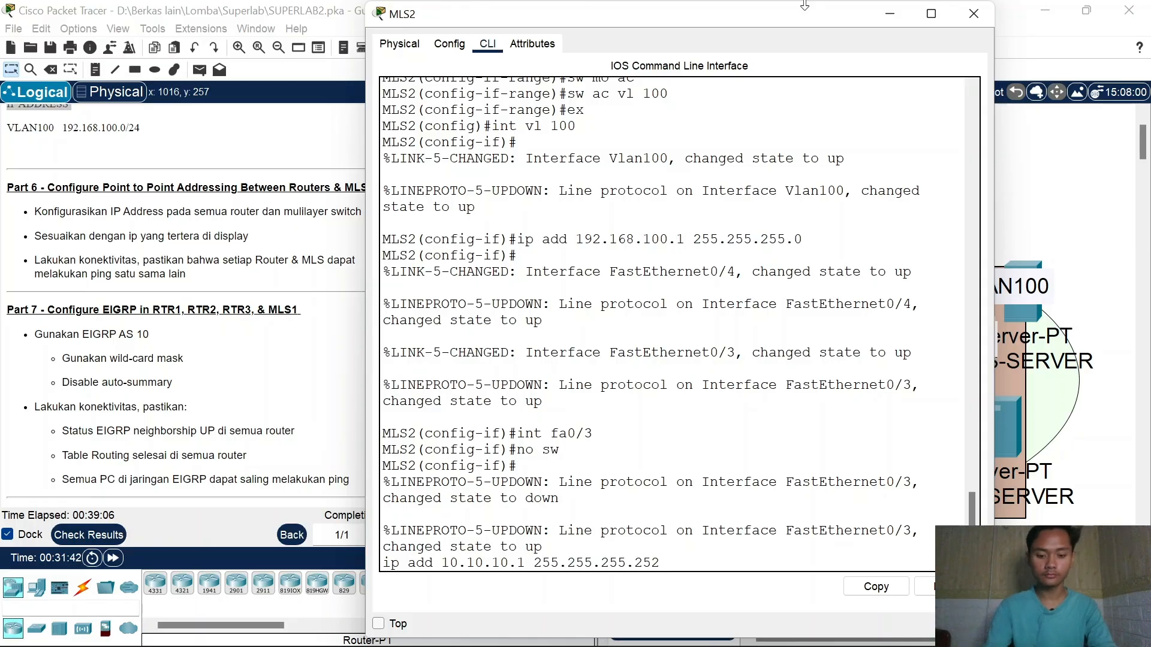
text(8)
key(Return)
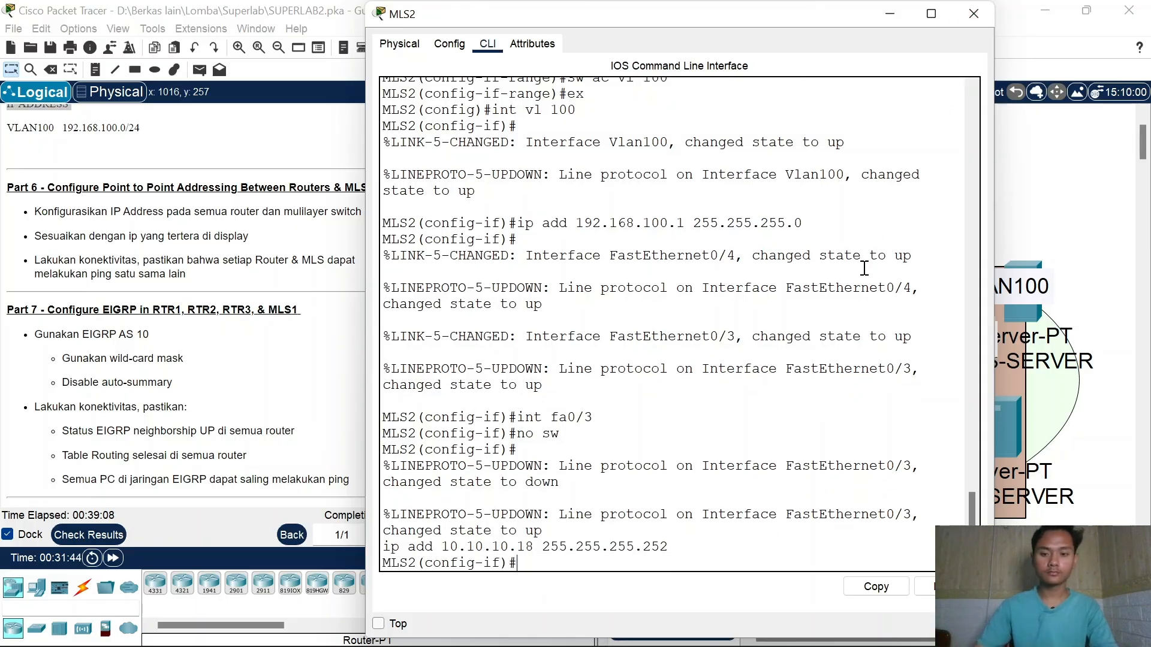
click(814, 314)
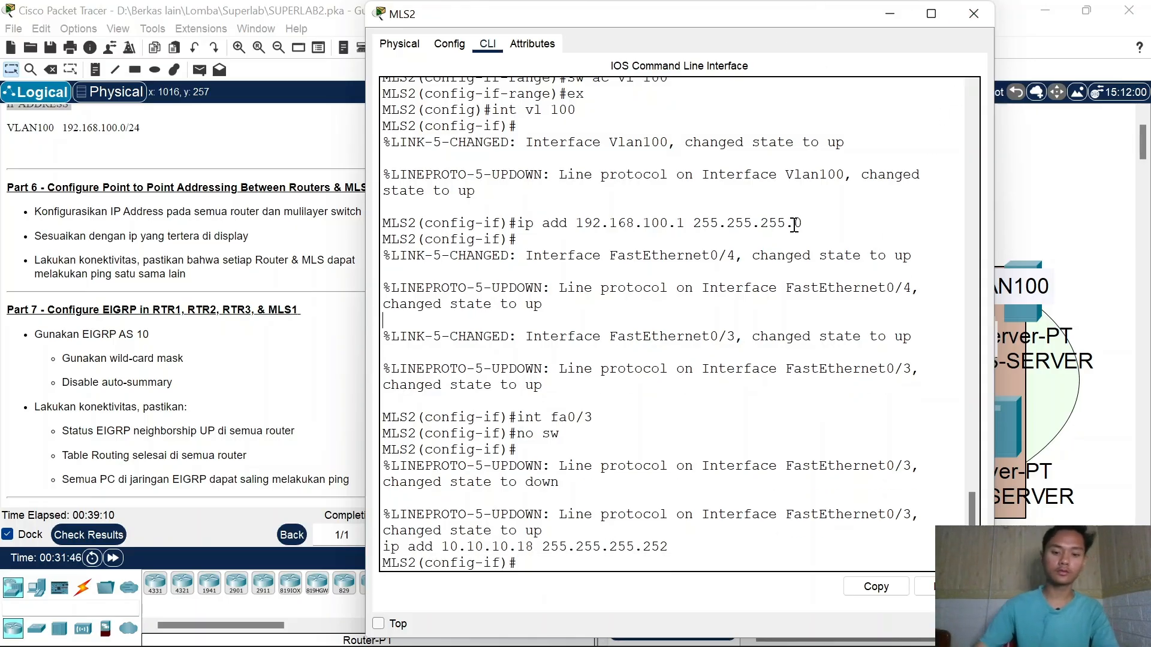
key(Return)
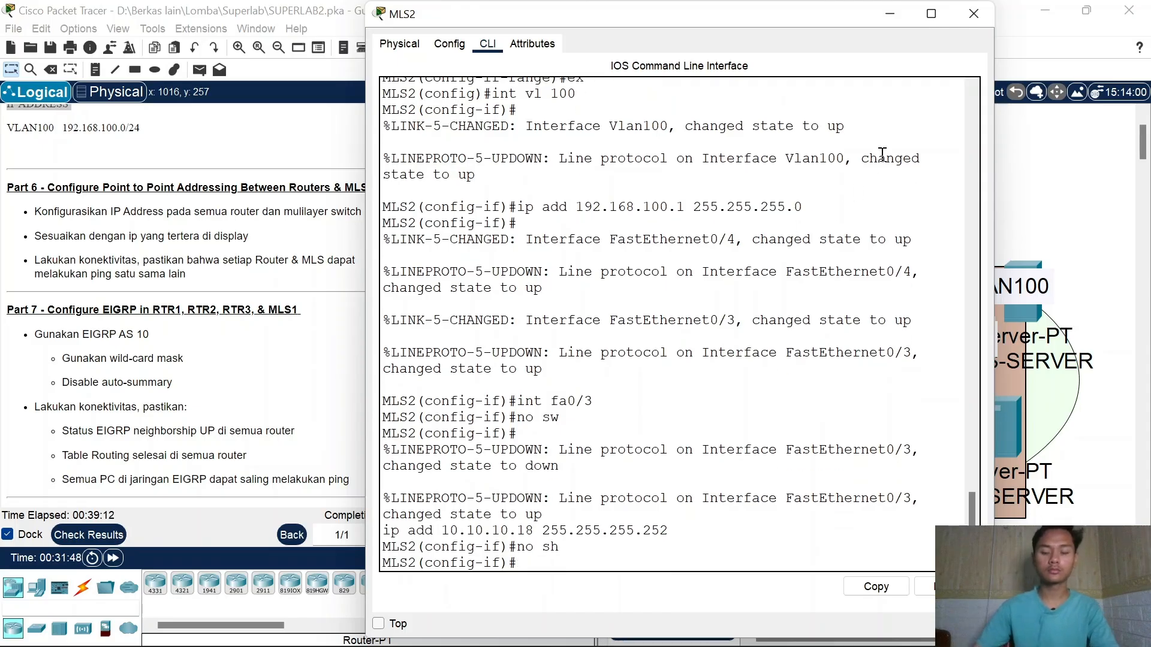
click(973, 14)
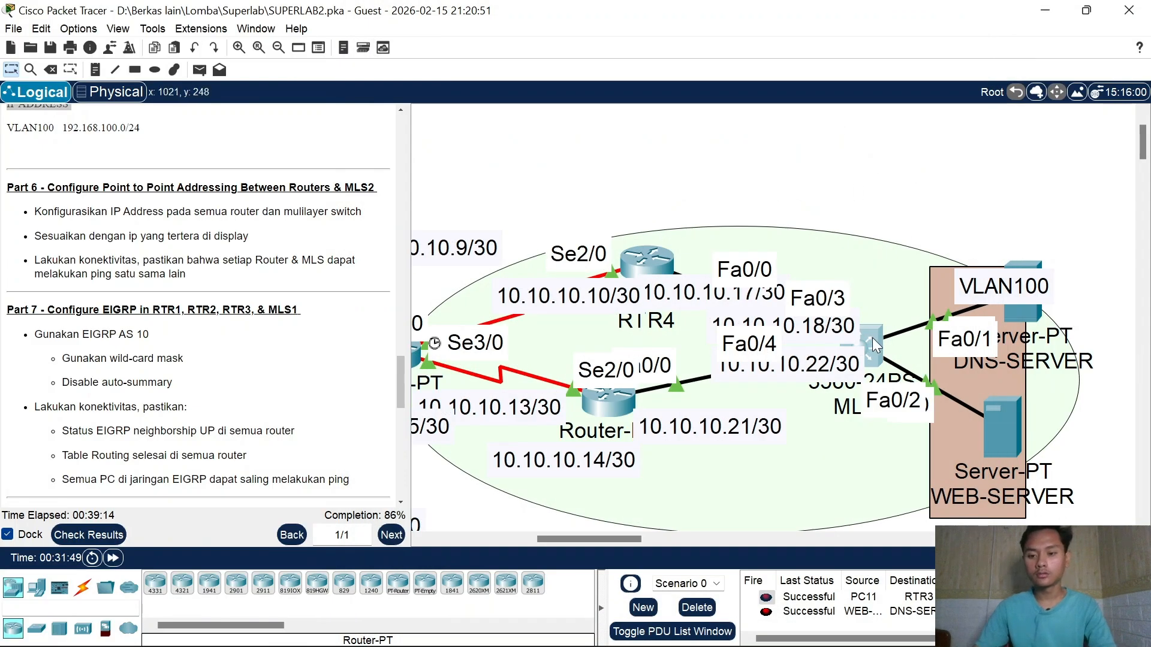
Step: Make Fa0/4 a routed port at 10.10.10.22/30, enable it, and close MLS2's window
drag(886, 286, 890, 366)
click(888, 368)
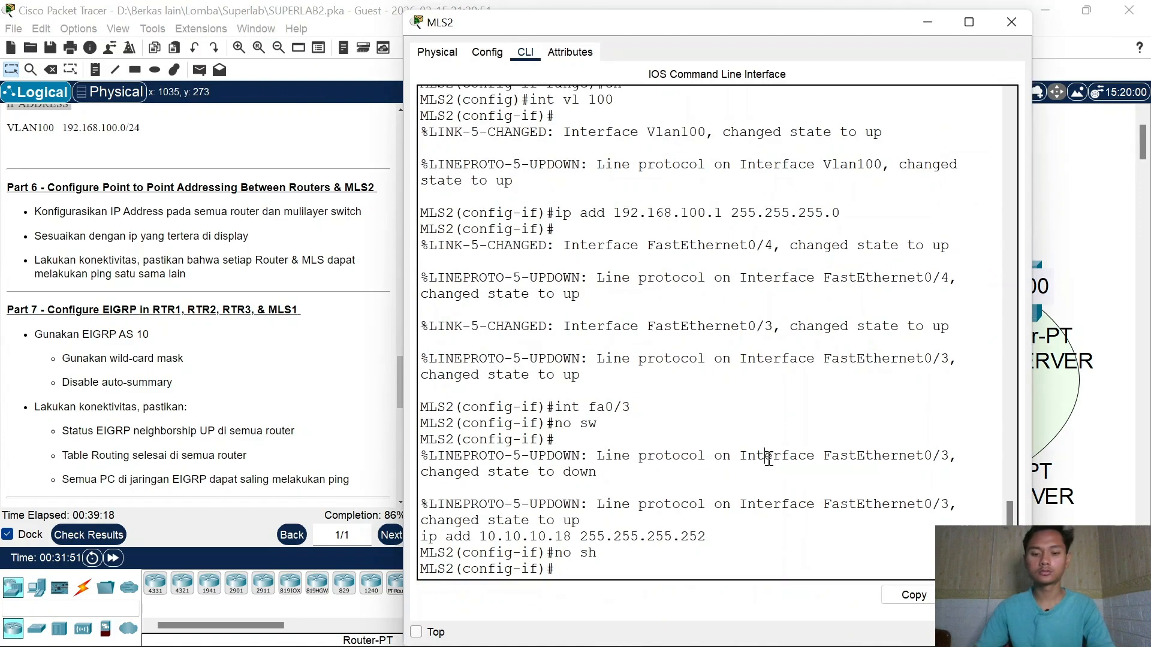
key(Return)
text(int fa0)
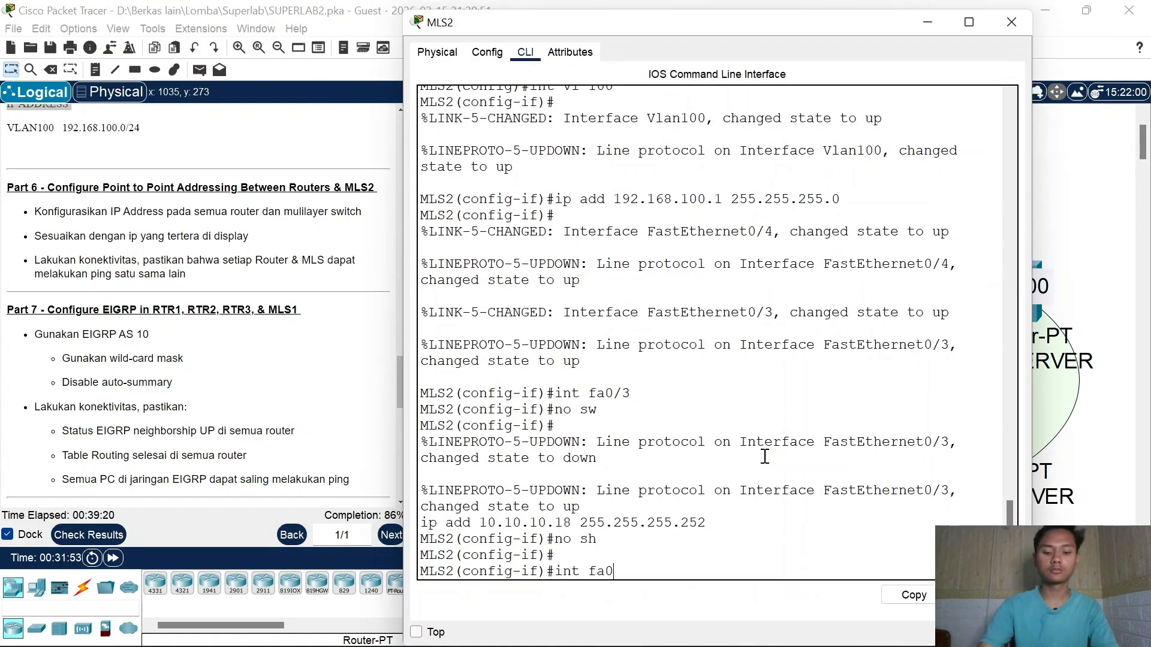
text(/4)
key(Return)
text(no sw)
key(Return)
key(Return)
key(Return)
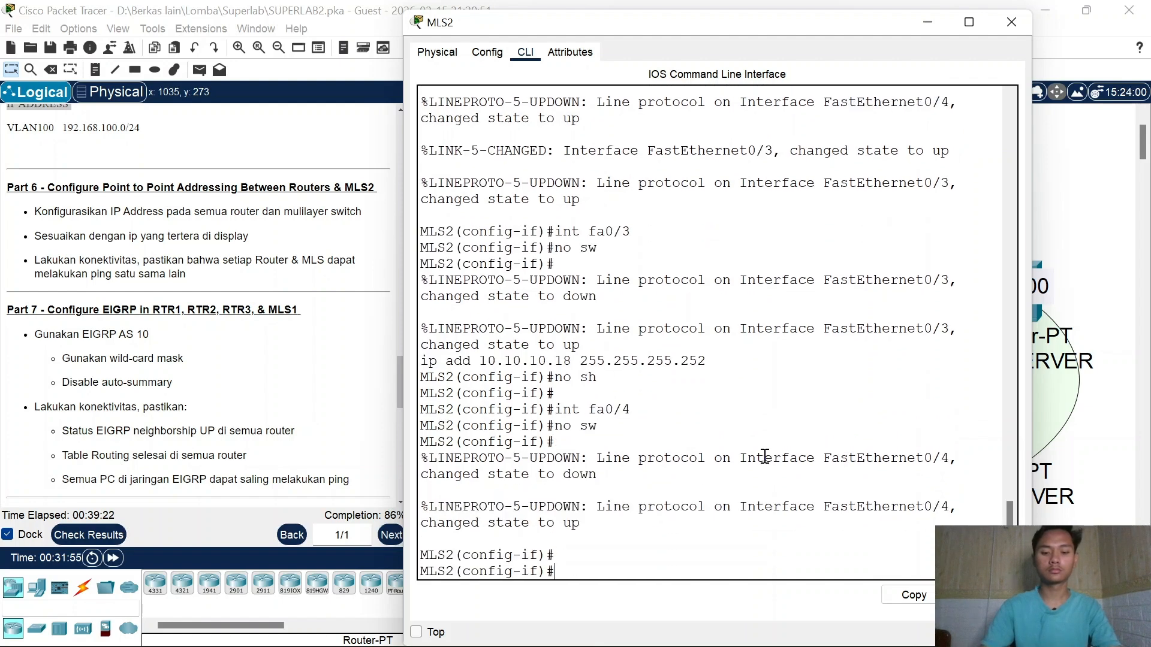
right_click(764, 456)
click(803, 483)
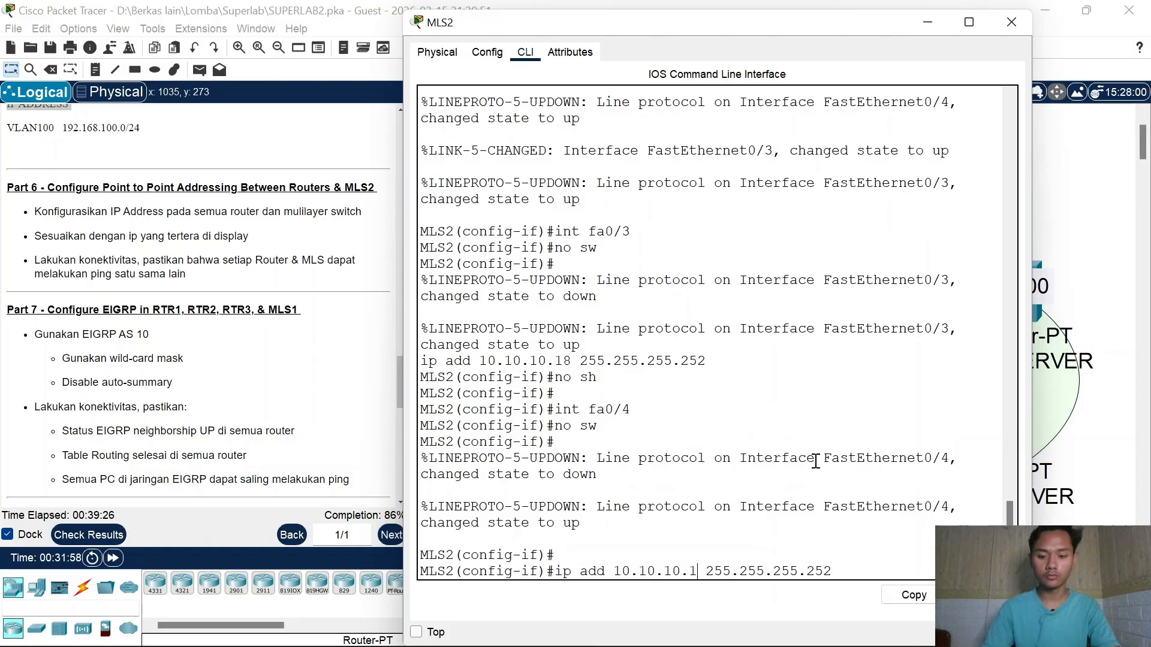
text(22)
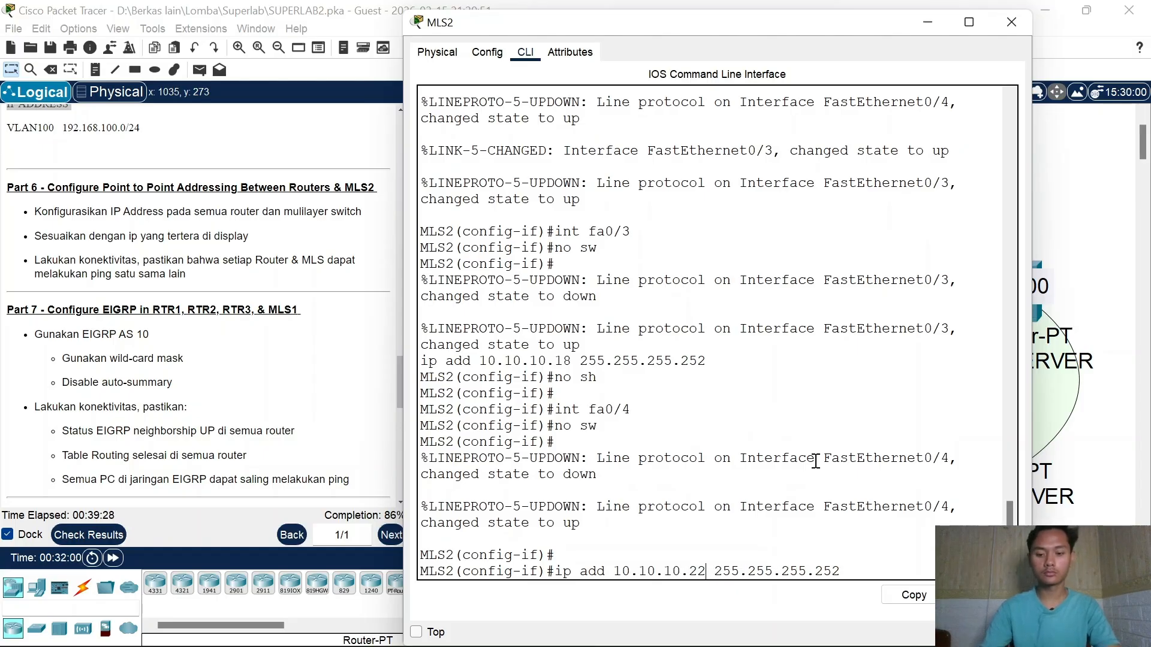
key(Return)
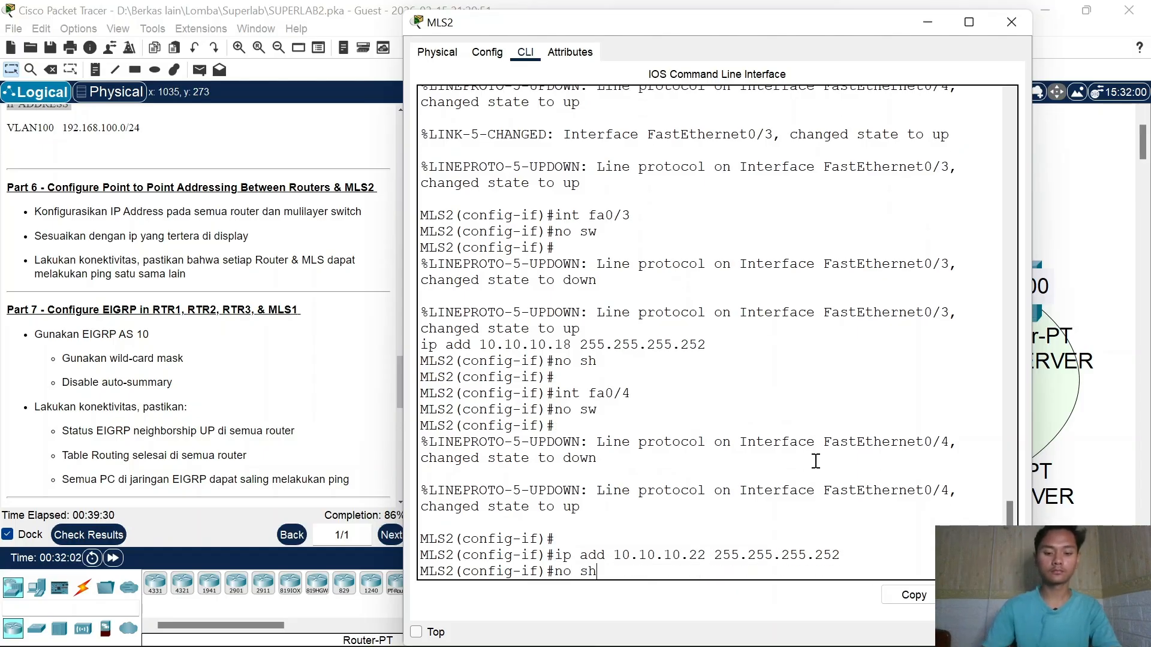
text(no sh)
key(Return)
click(1014, 27)
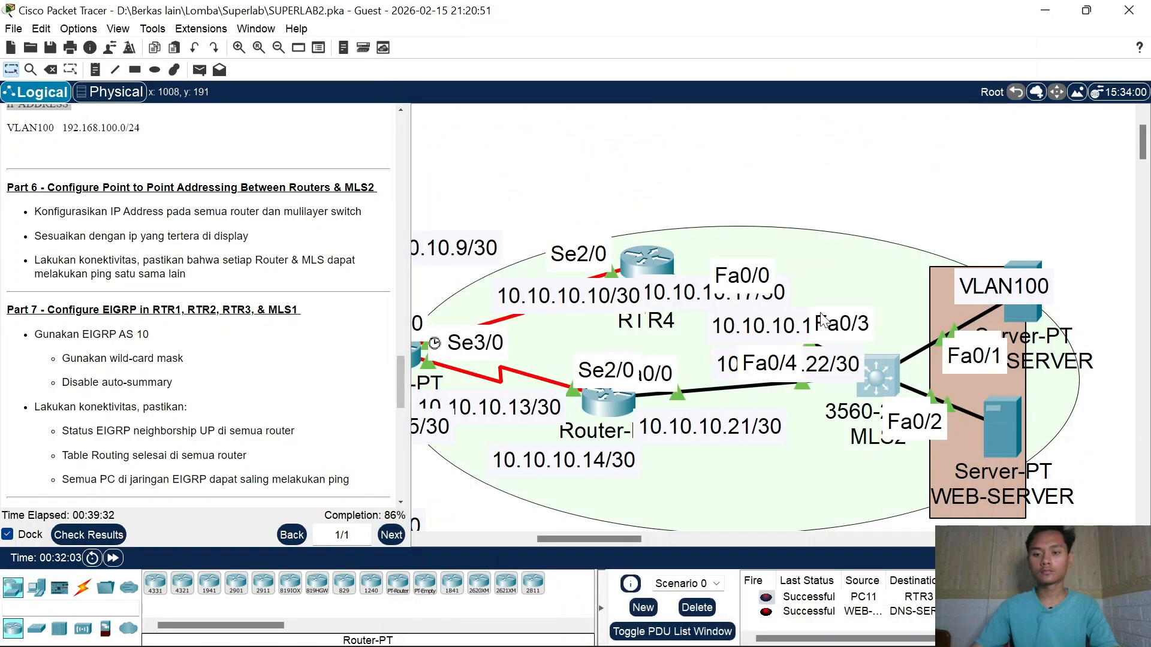
Step: Delete the successful PDU results and read the Part 7 EIGRP AS 10 and wildcard-mask requirements
click(692, 609)
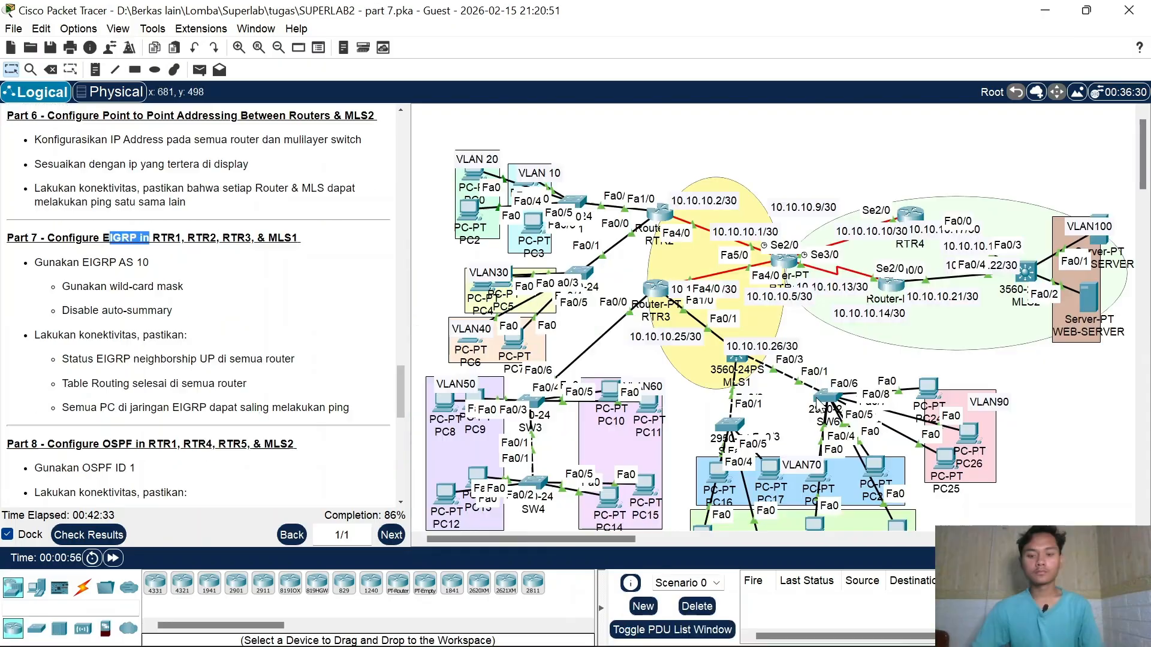
drag(29, 237, 160, 238)
click(54, 248)
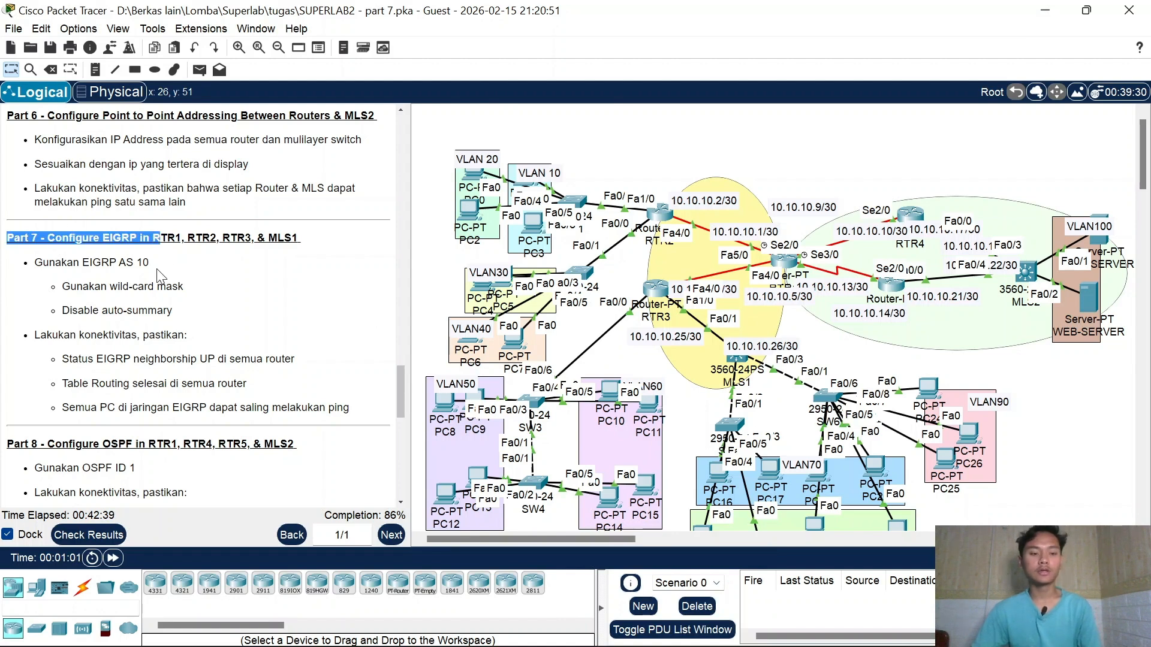
click(196, 265)
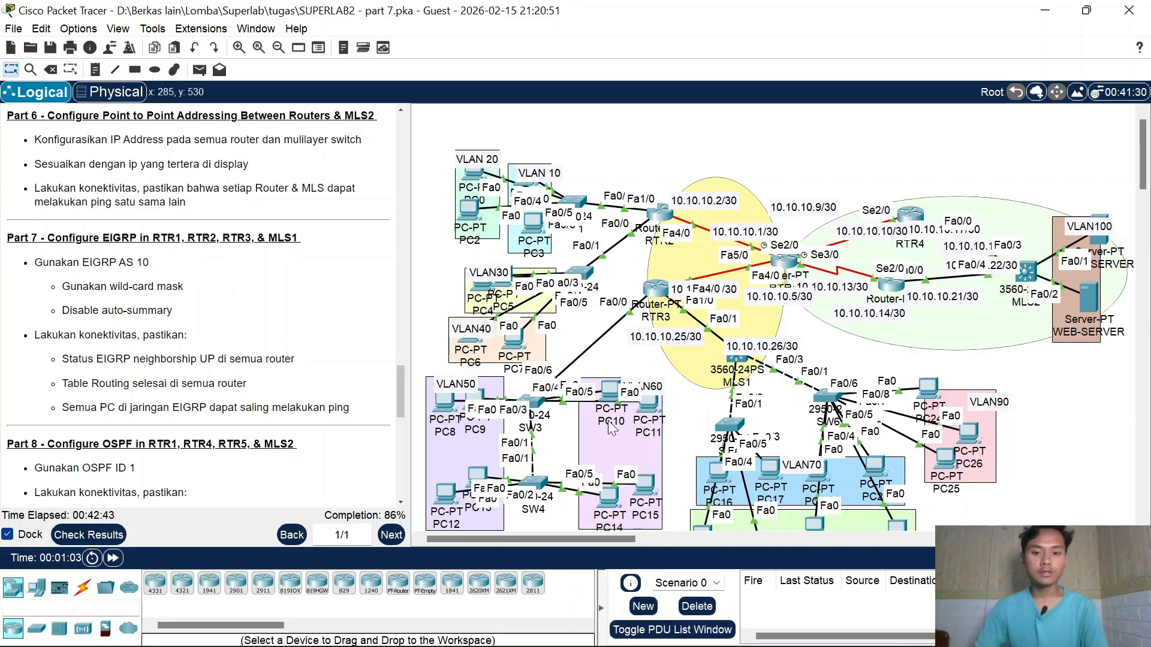
mouse_move(738, 202)
mouse_down()
mouse_move(736, 192)
mouse_move(753, 205)
mouse_move(739, 218)
mouse_up()
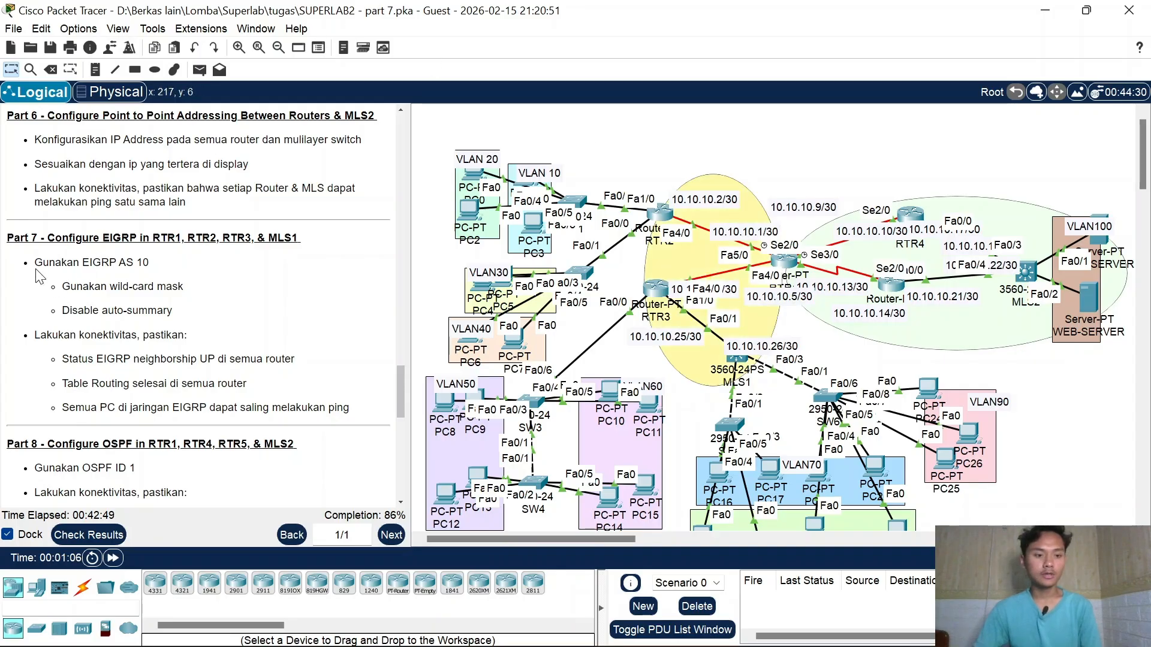
drag(99, 262, 155, 262)
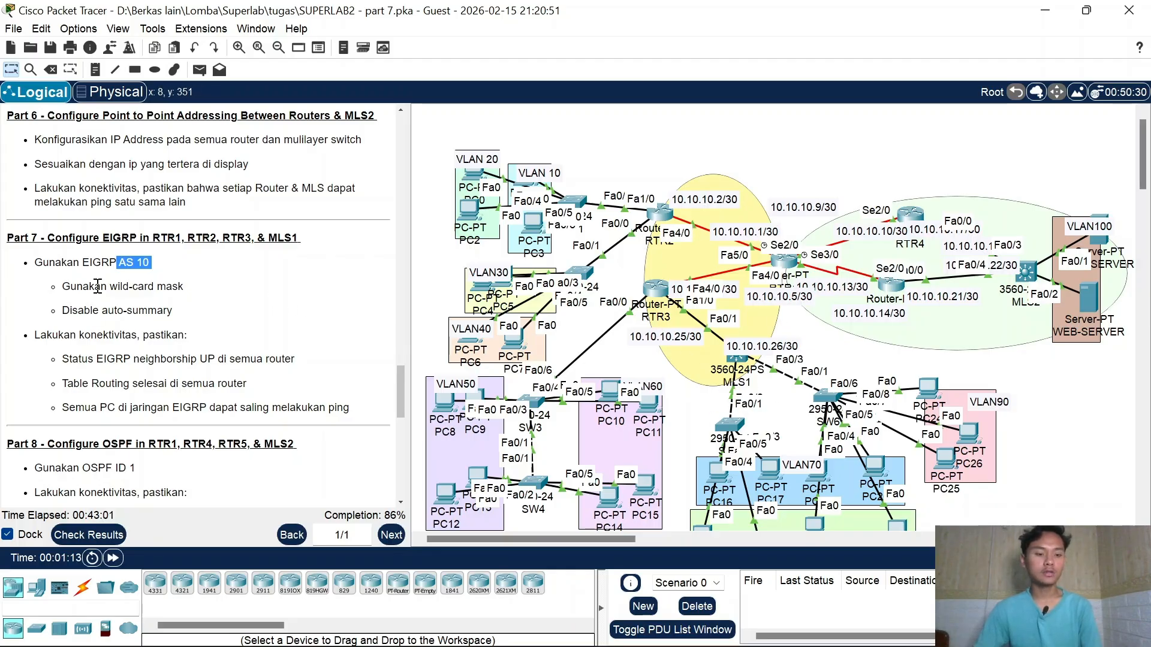
drag(97, 287, 188, 288)
Step: Review the auto-summary and all-PCs-ping requirements, then open RTR1's device window
click(177, 317)
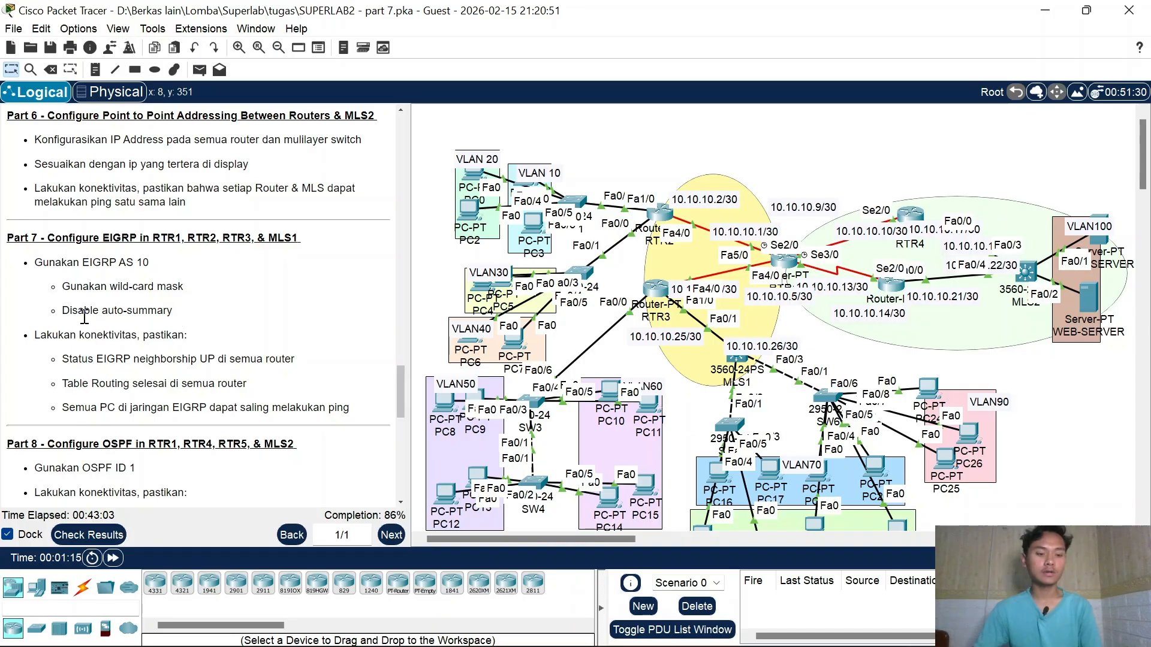
drag(89, 311, 125, 307)
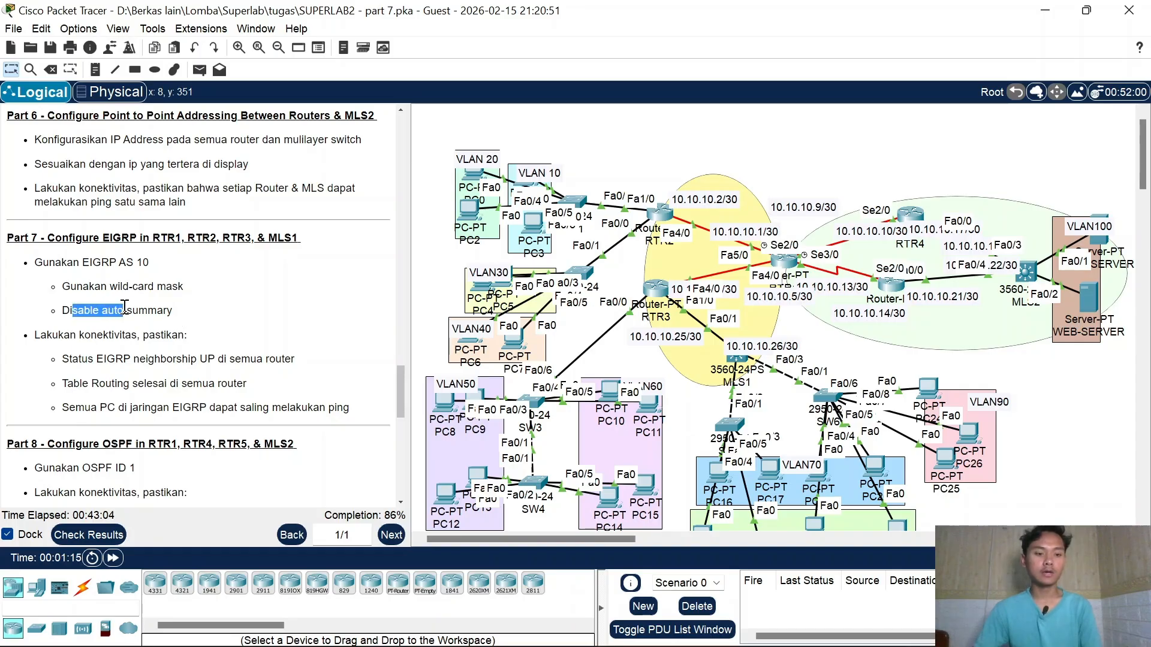
click(210, 310)
drag(39, 335, 243, 384)
click(100, 410)
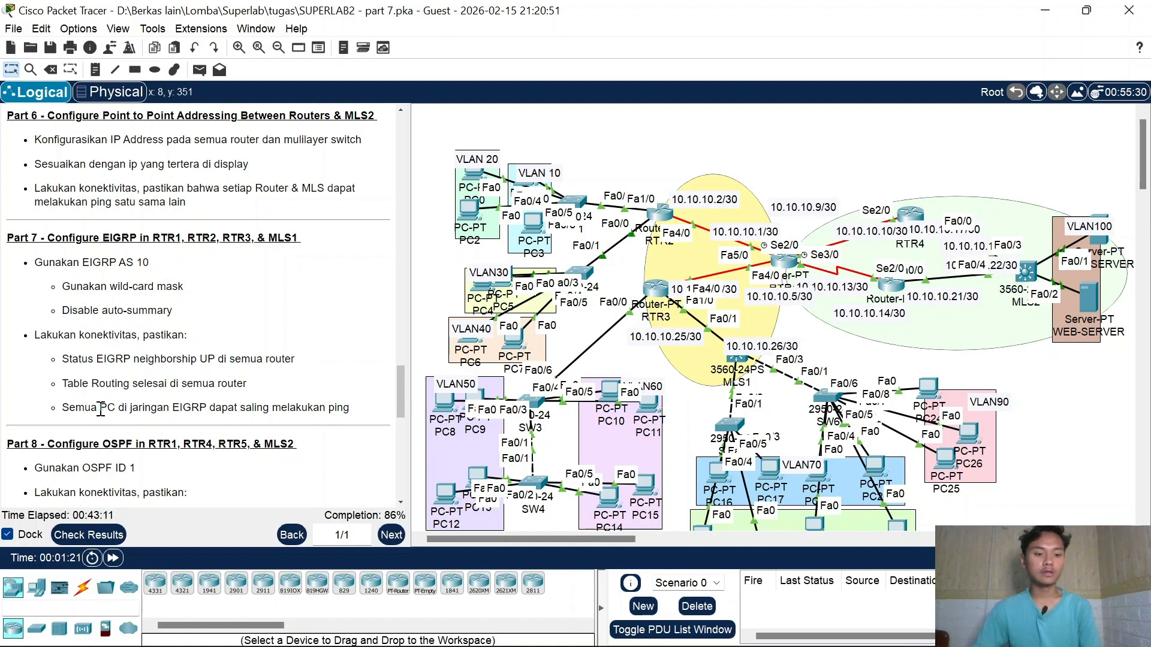
drag(100, 410, 183, 410)
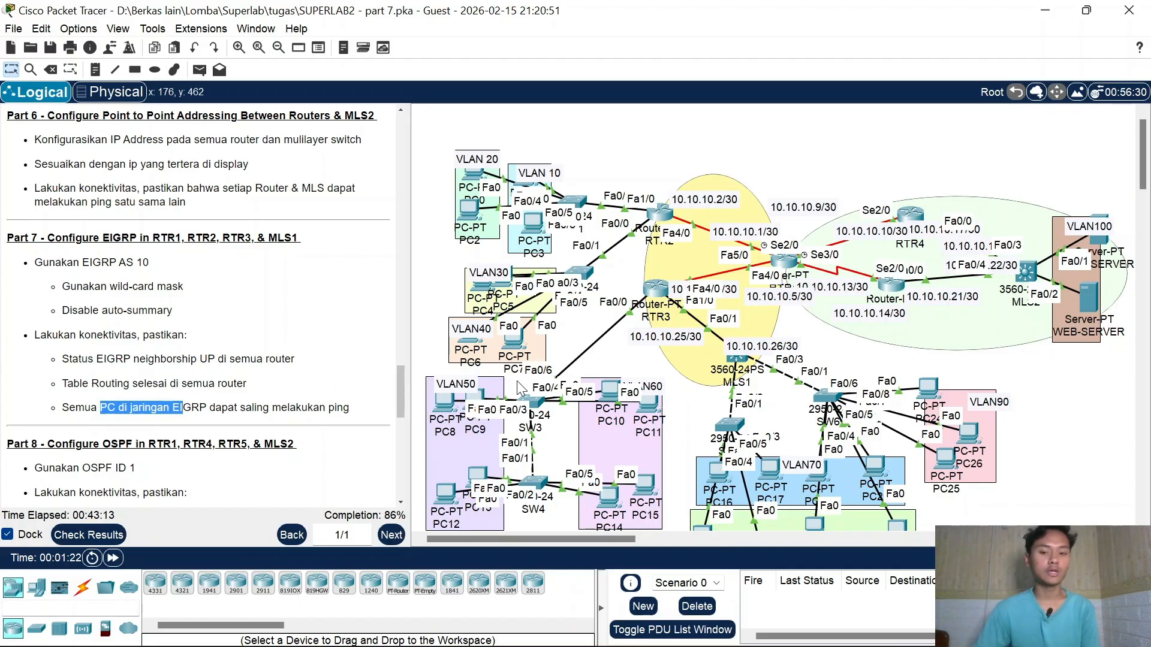
click(785, 264)
Step: Enter privileged and global configuration mode on RTR1's command line
click(526, 54)
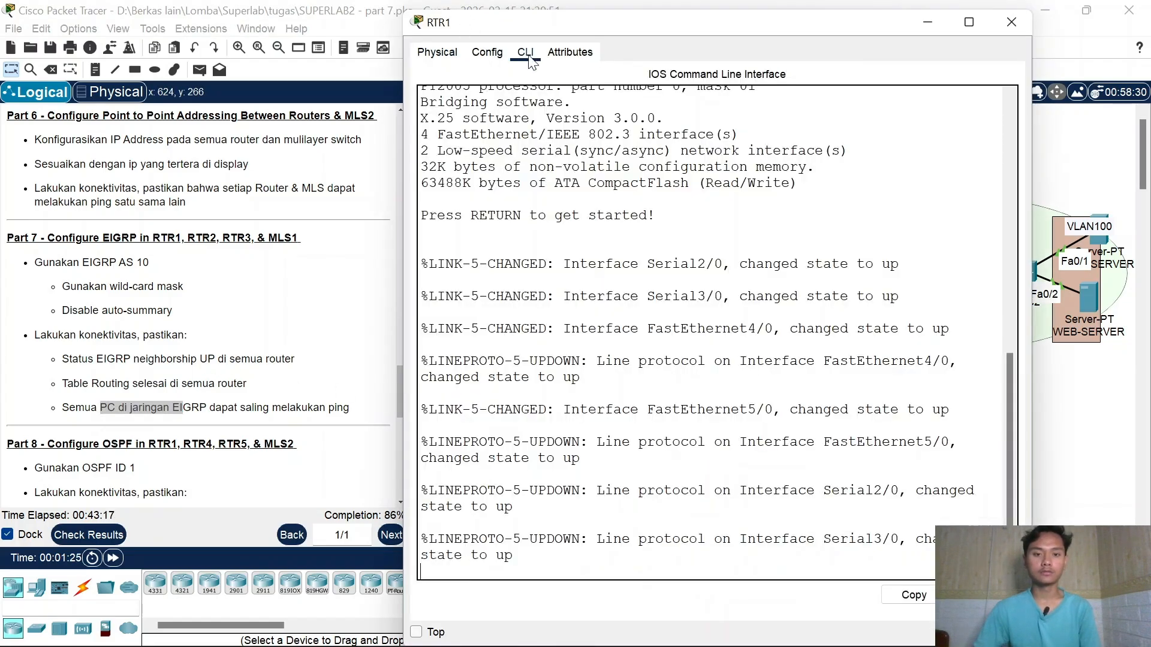
key(Return)
key(Return)
key(Return)
text(en)
key(Return)
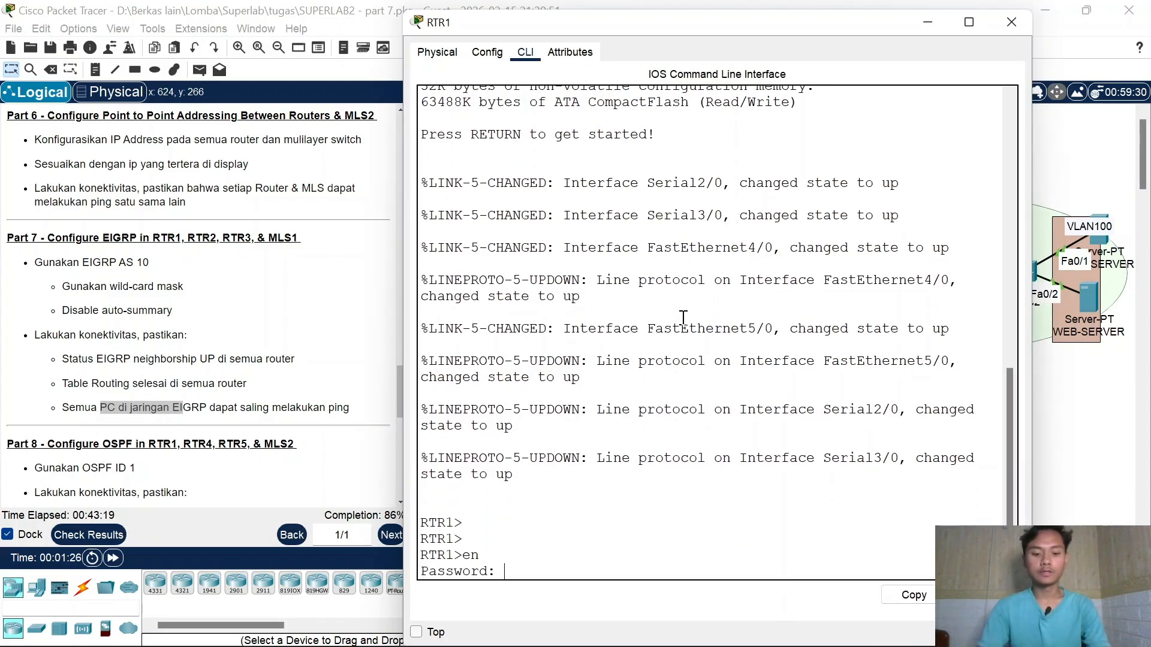
key(Return)
text(conf)
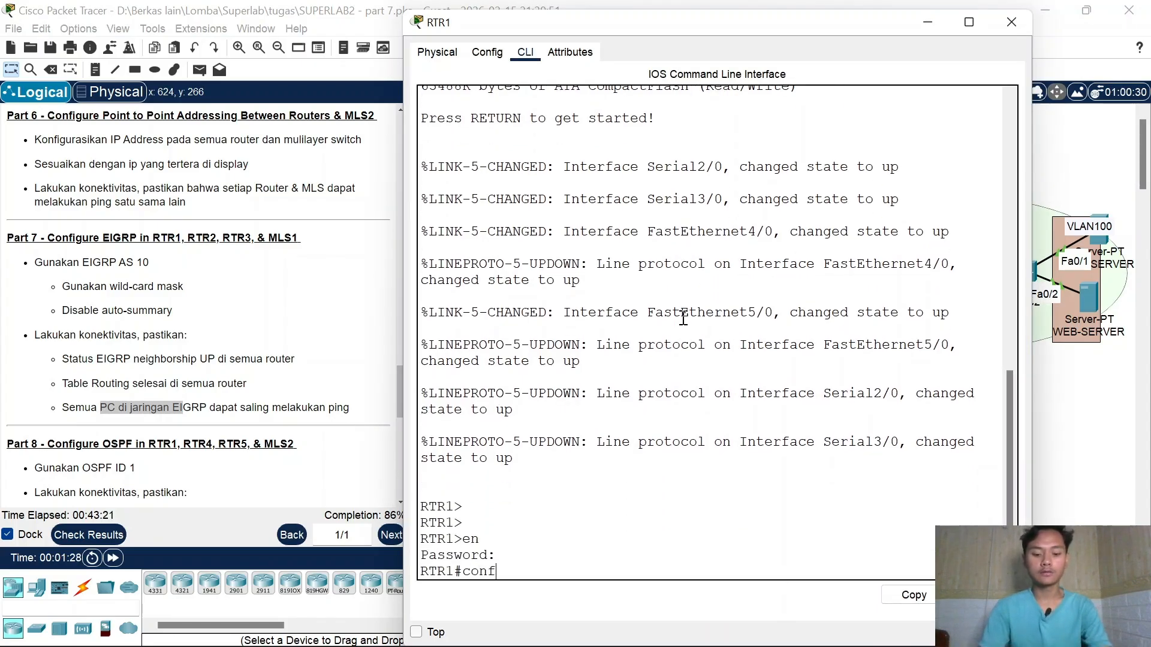
text( t)
key(Return)
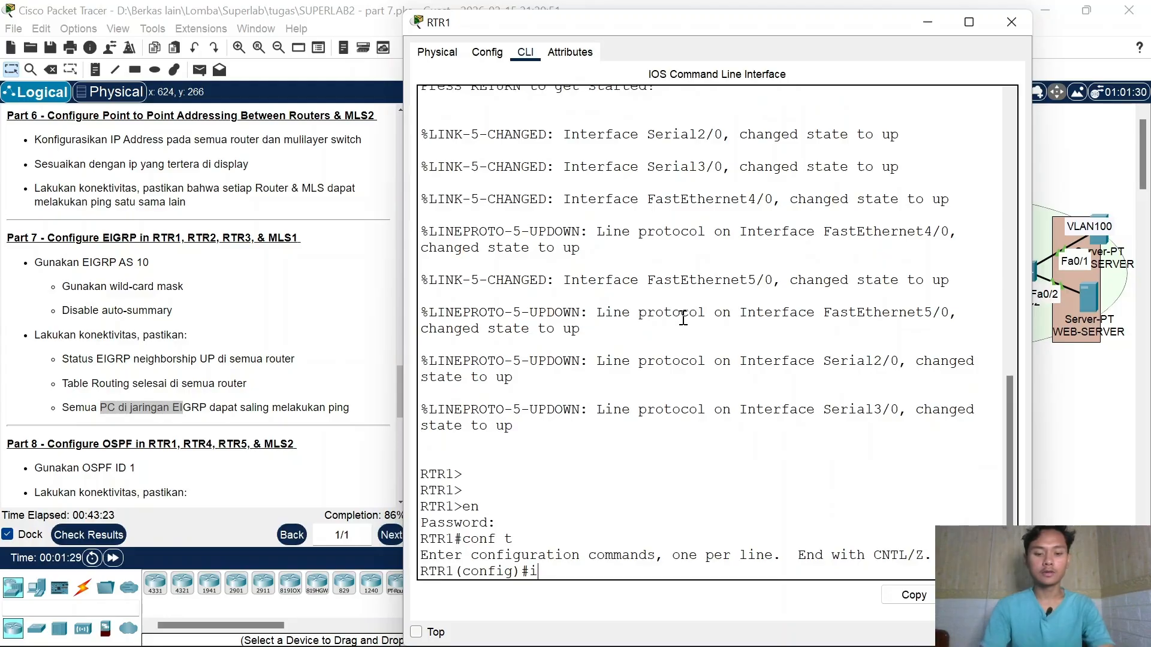
Step: Start EIGRP process 10 on RTR1, begin a network statement, and hide the window
key(Tab)
text(e)
key(Tab)
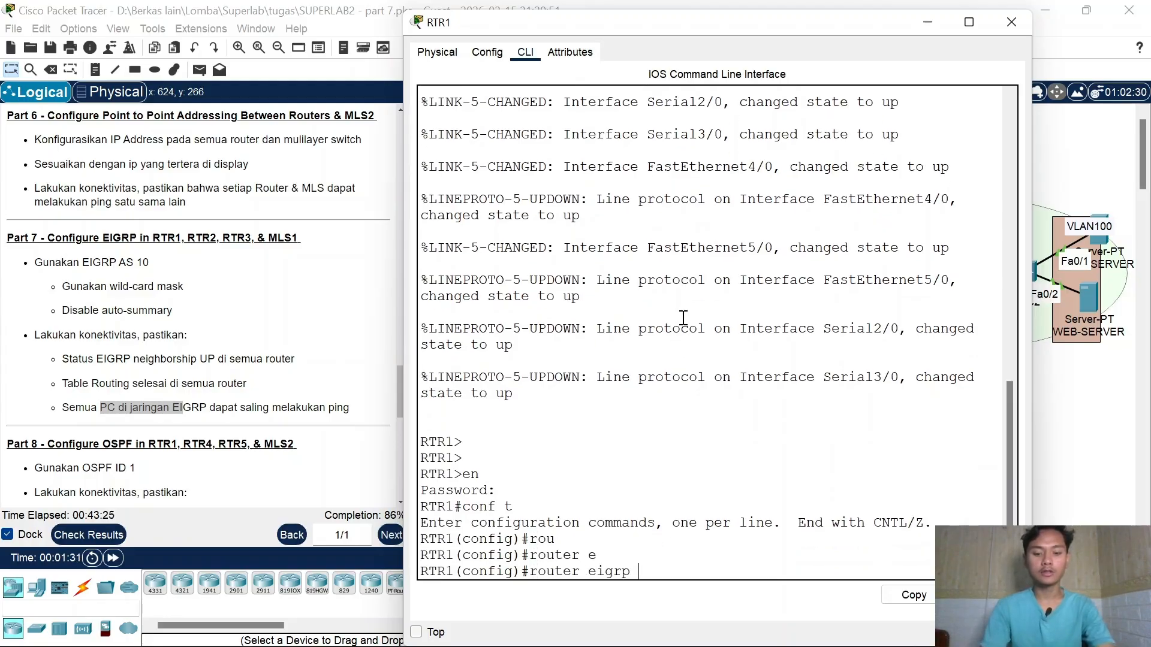
text(10)
key(Return)
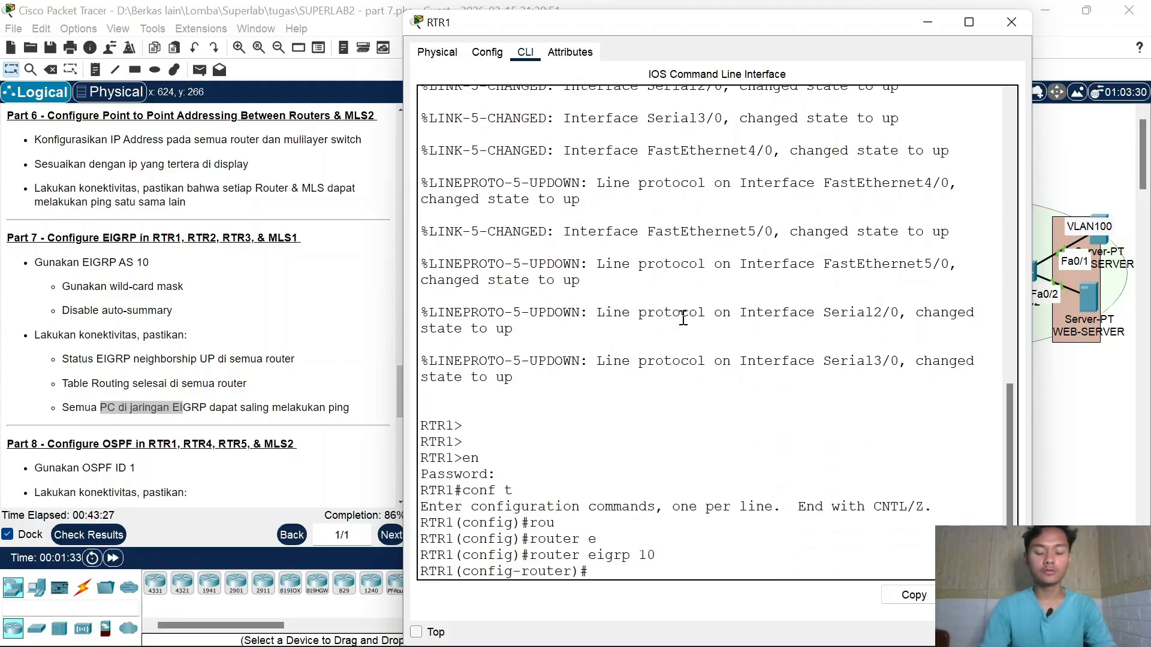
text(?ne)
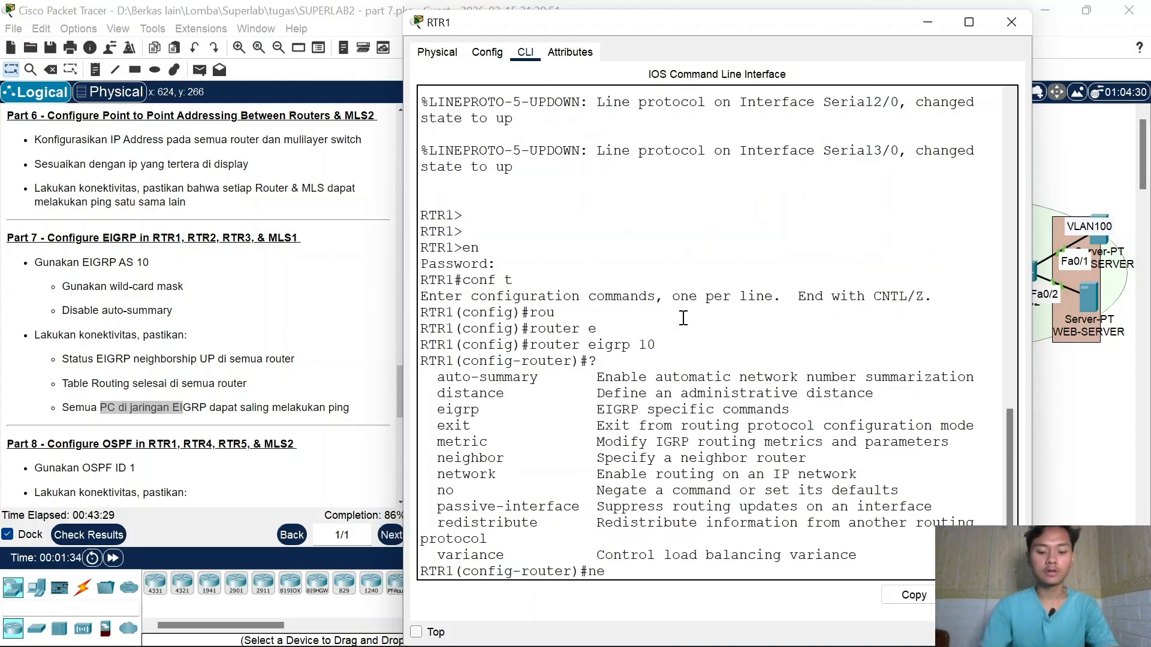
text(t)
key(Tab)
key(Tab)
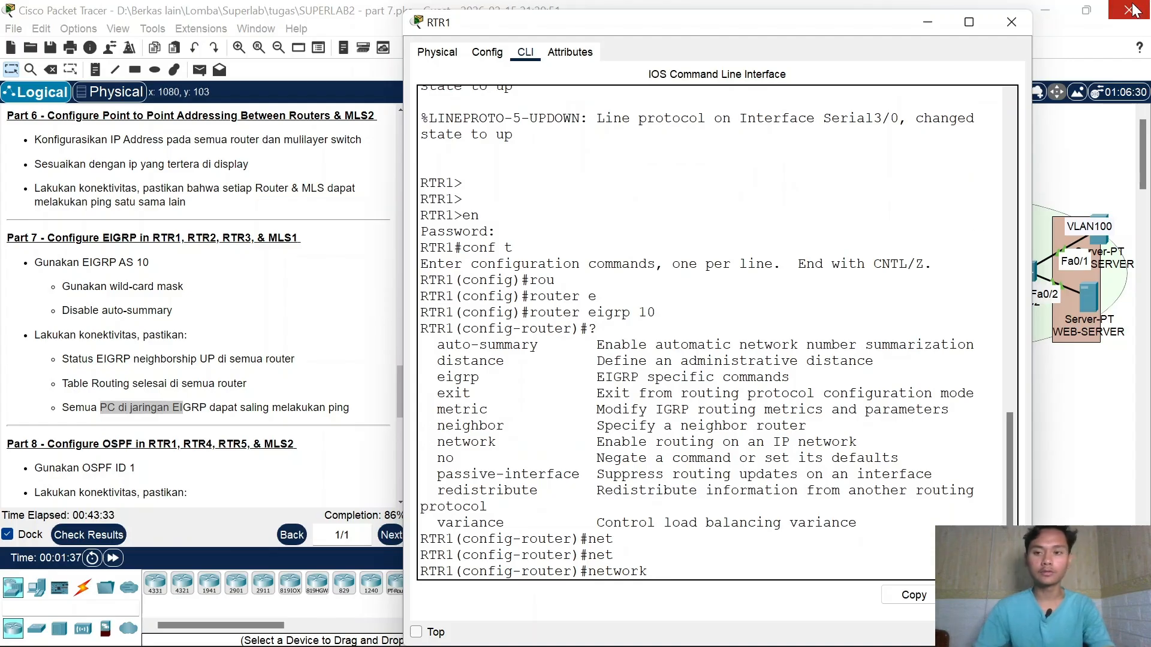
mouse_move(432, 615)
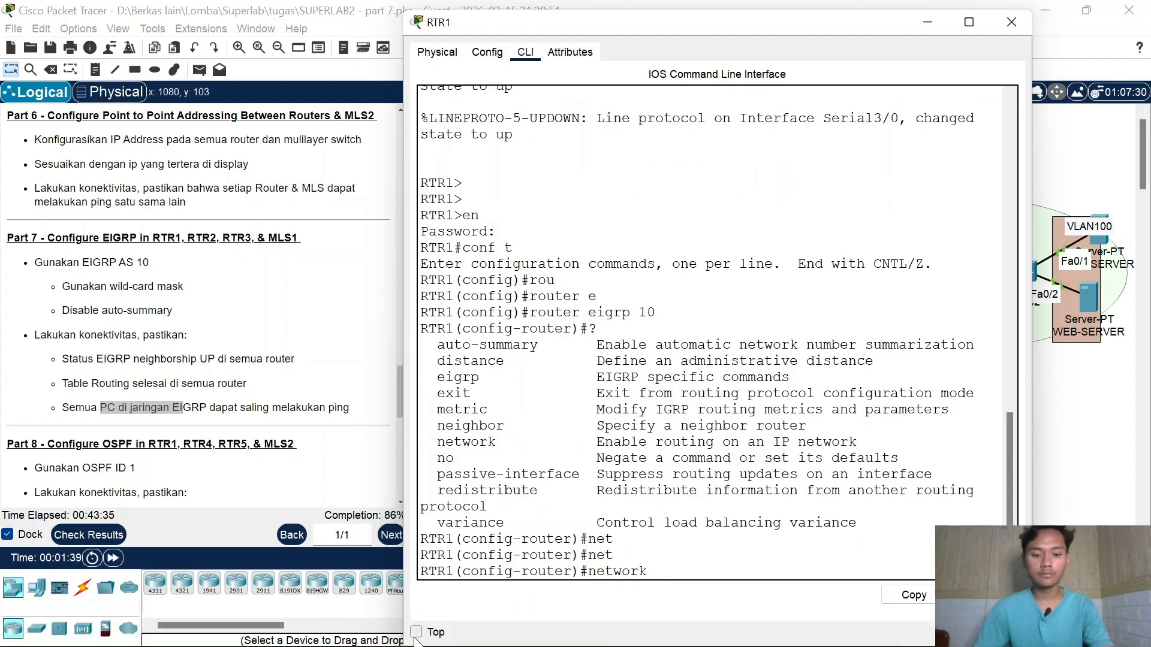
click(927, 23)
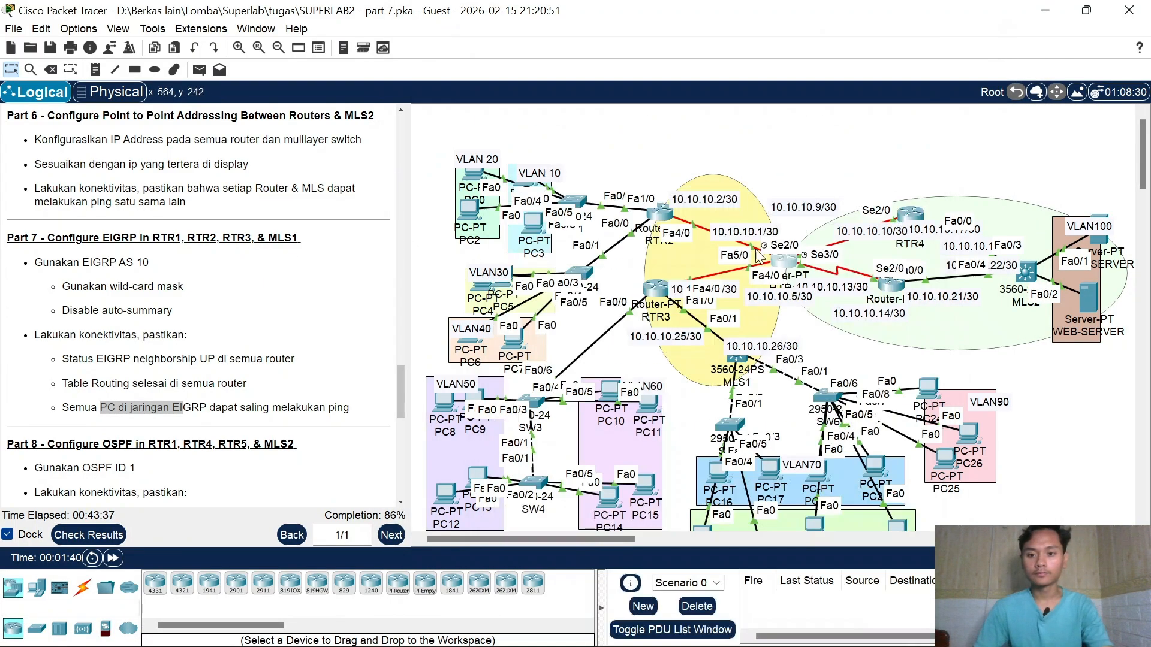
Step: Check RTR1's port addresses and reposition the 10.10.10.9/30, 10.10.10.5/30 and 10.10.10.6/30 labels
mouse_move(780, 262)
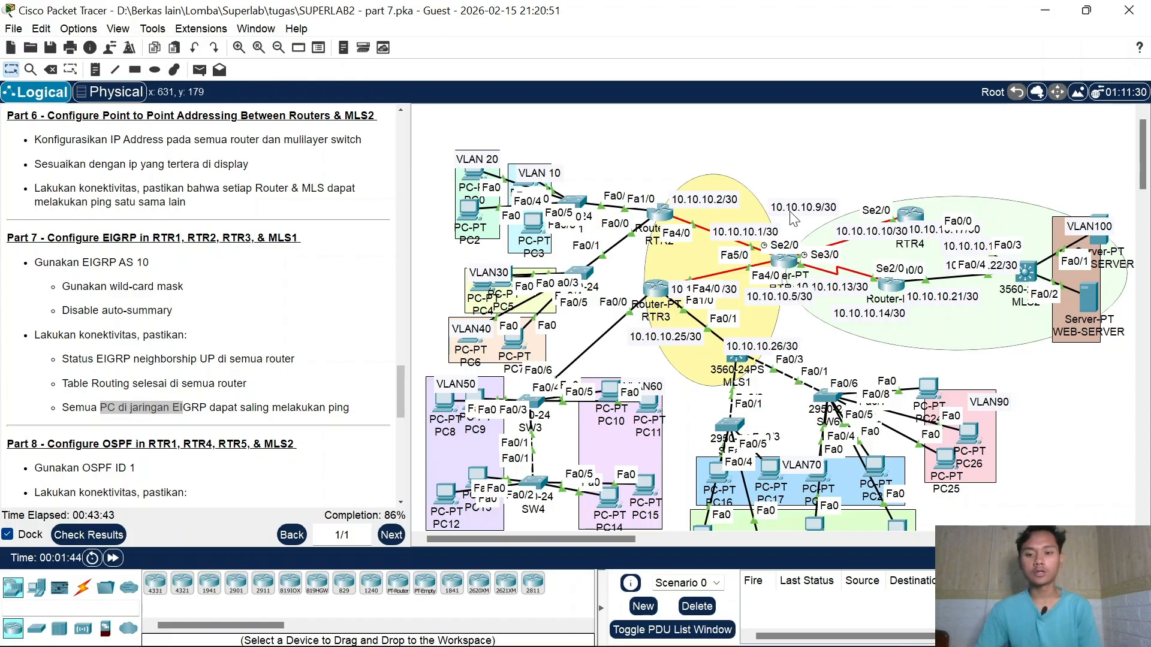
mouse_move(790, 212)
mouse_down()
mouse_move(754, 214)
mouse_move(799, 205)
mouse_up()
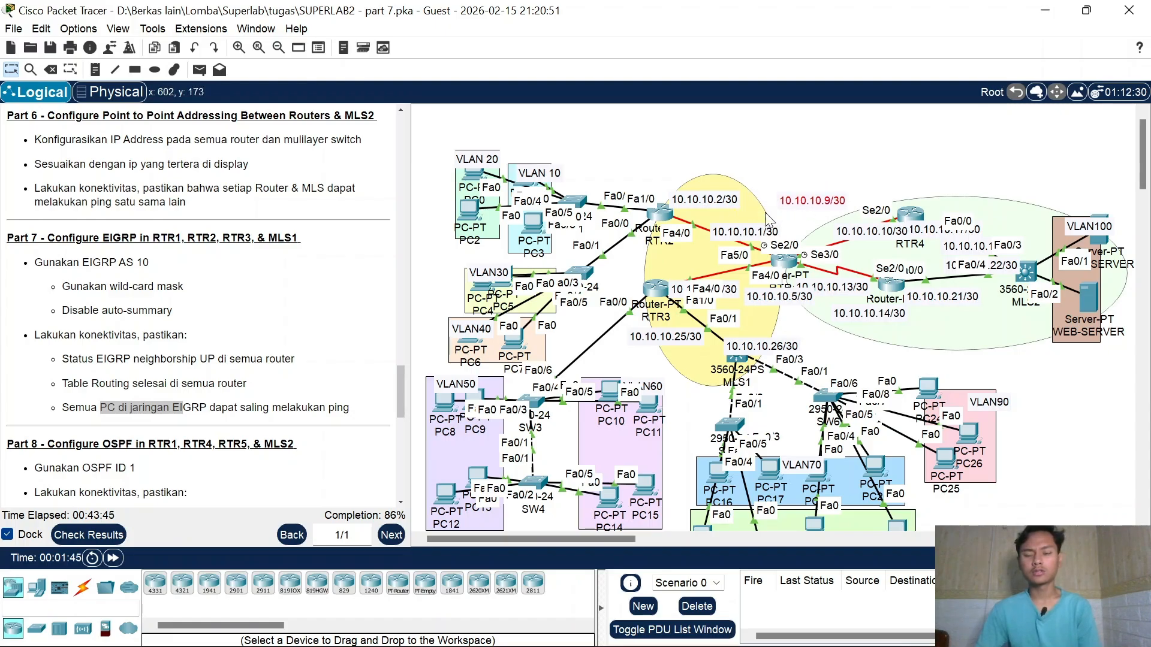
click(770, 222)
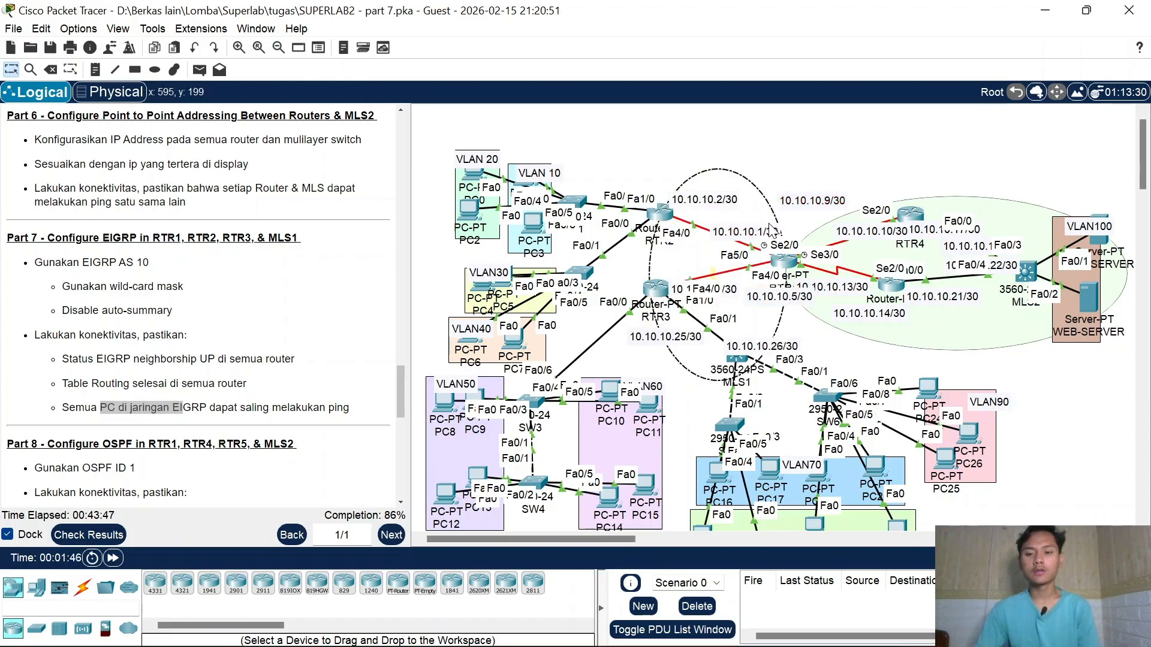
click(767, 147)
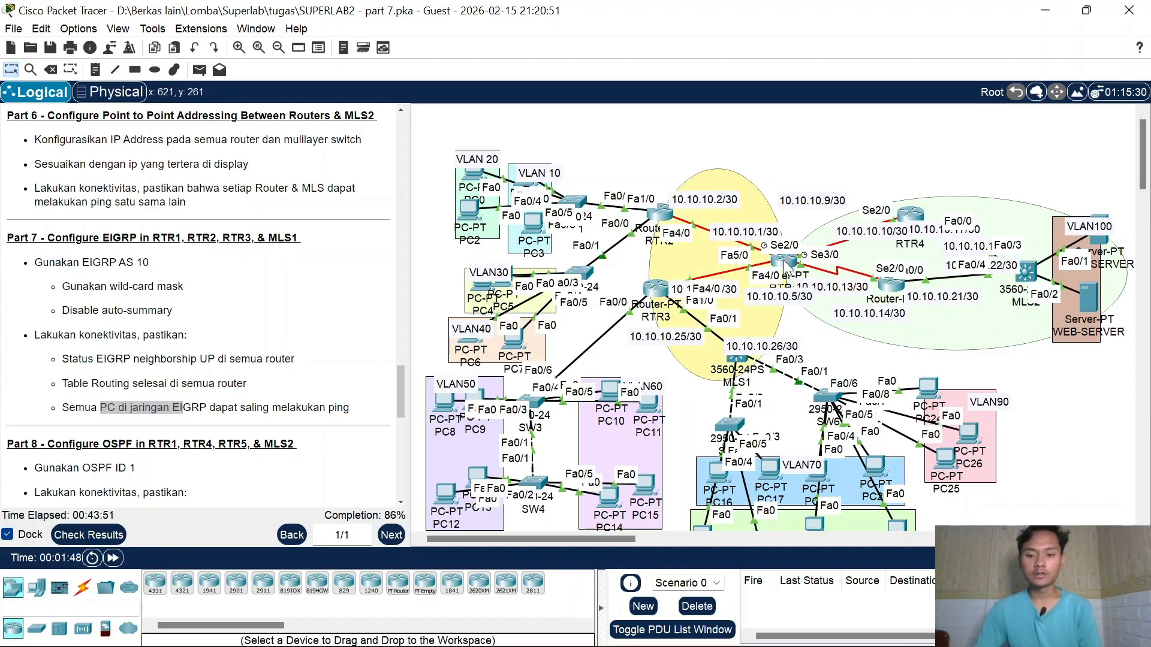
mouse_move(785, 265)
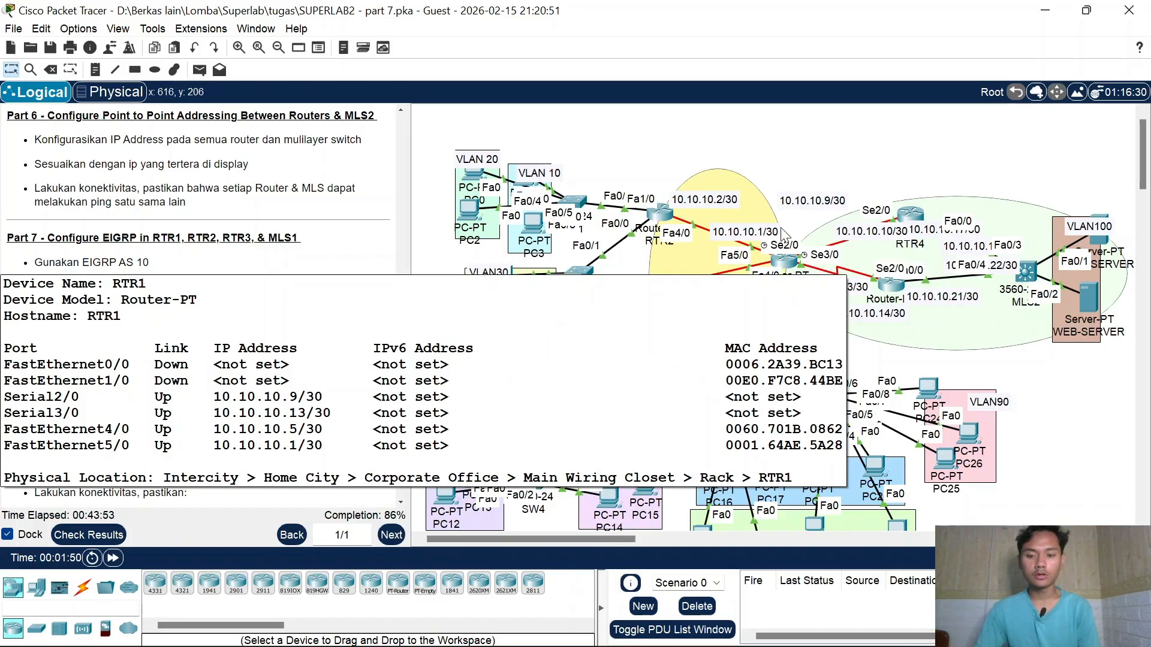
drag(761, 300, 752, 294)
mouse_move(680, 286)
mouse_down()
mouse_move(670, 267)
mouse_move(672, 277)
mouse_up()
Step: Add EIGRP networks 10.10.10.0 and 10.10.10.4 with wildcard 0.0.0.3 on RTR1
click(783, 262)
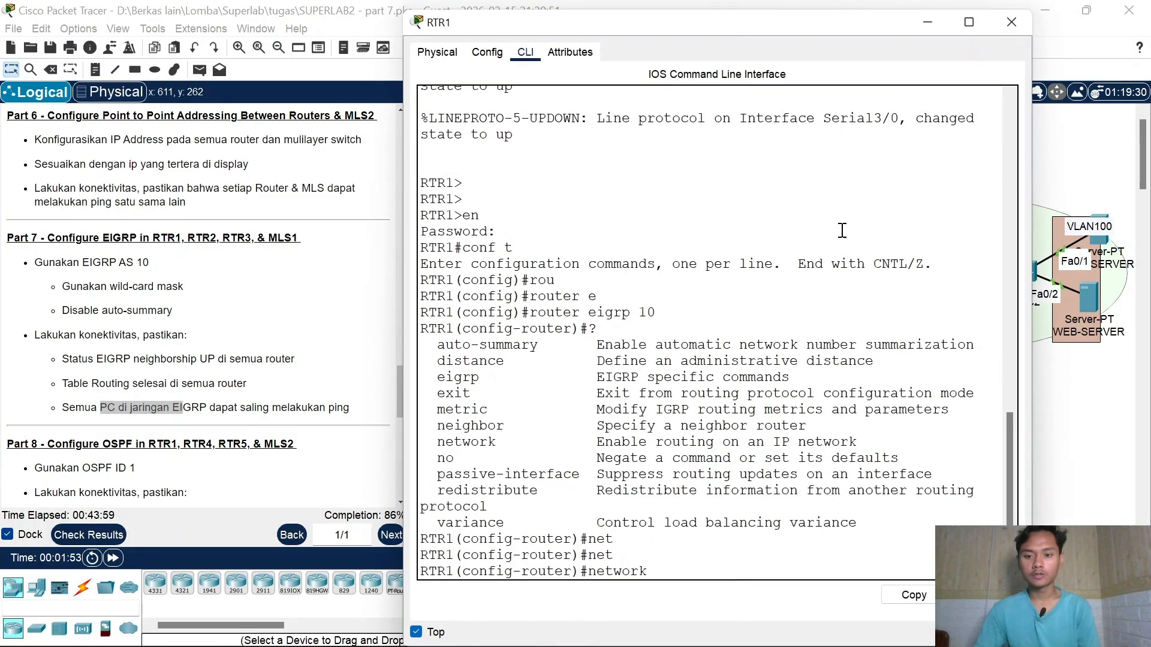
text(10.10)
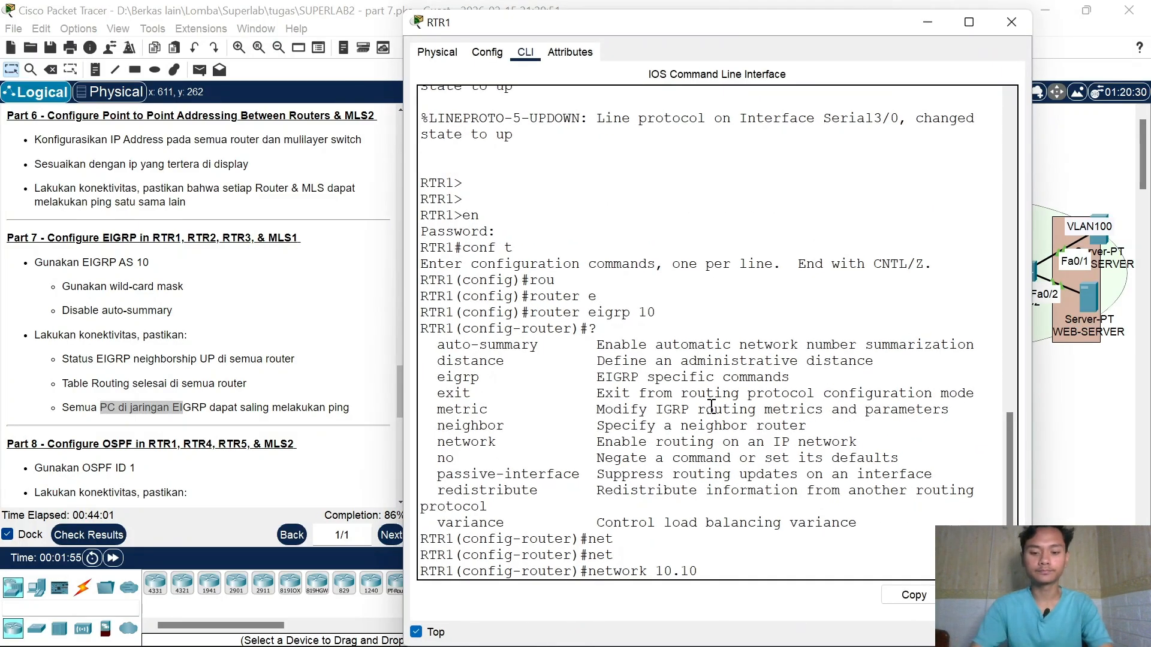
text(.10.0 0.0.0.3)
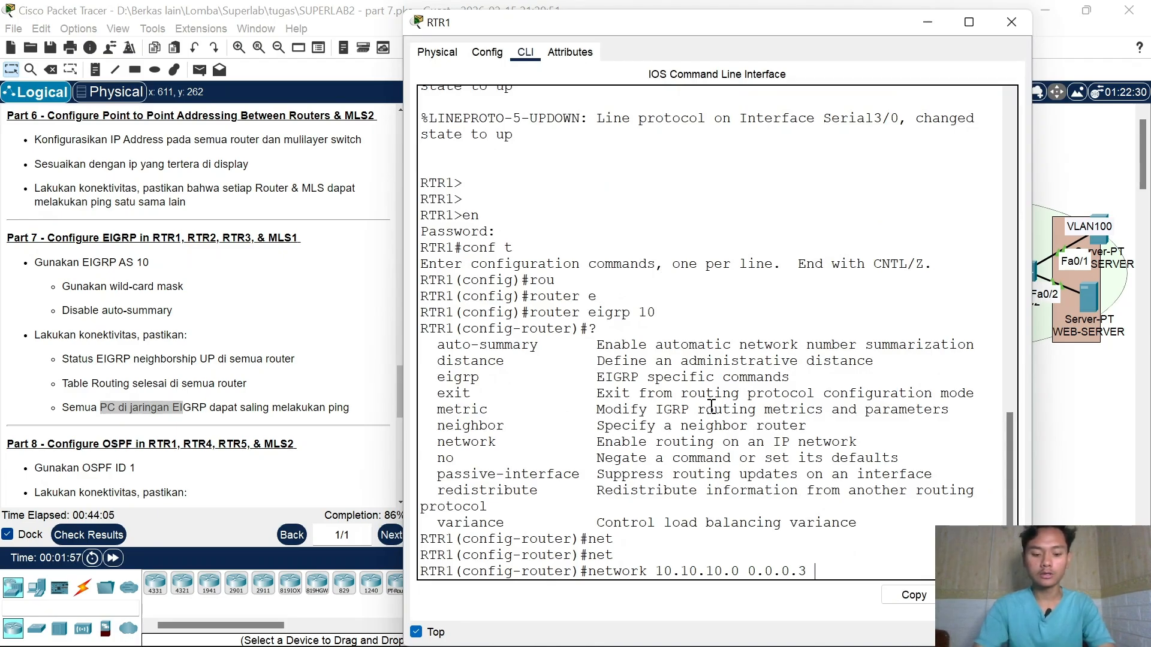
text( ?)
key(Tab)
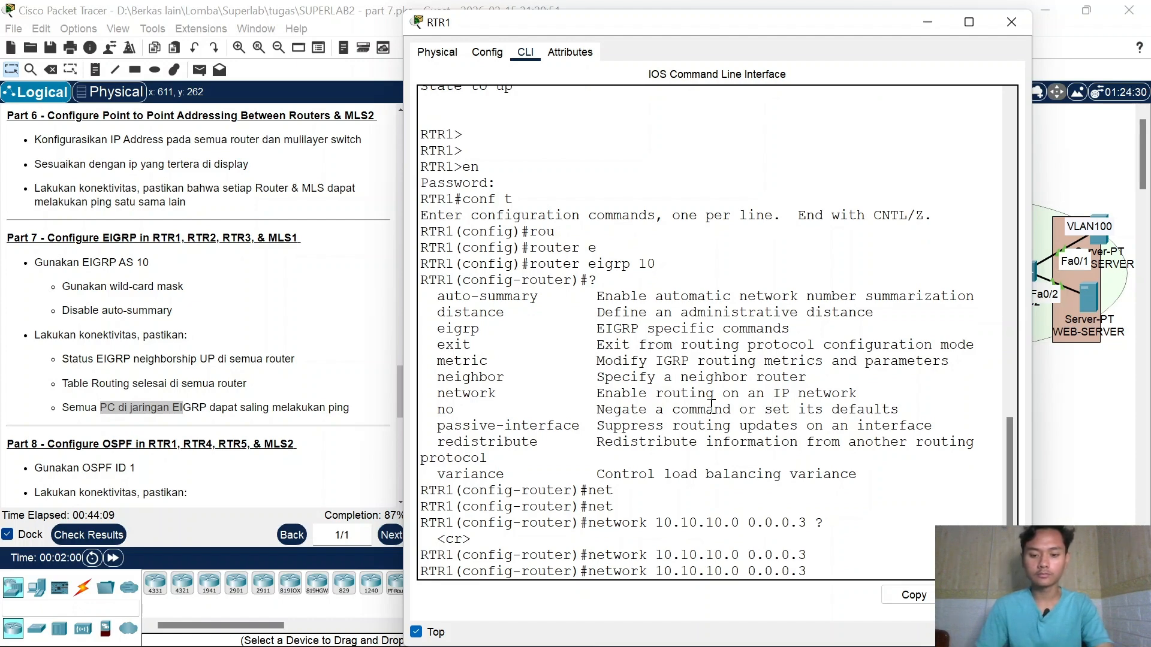
key(BackSpace)
text(4)
key(Return)
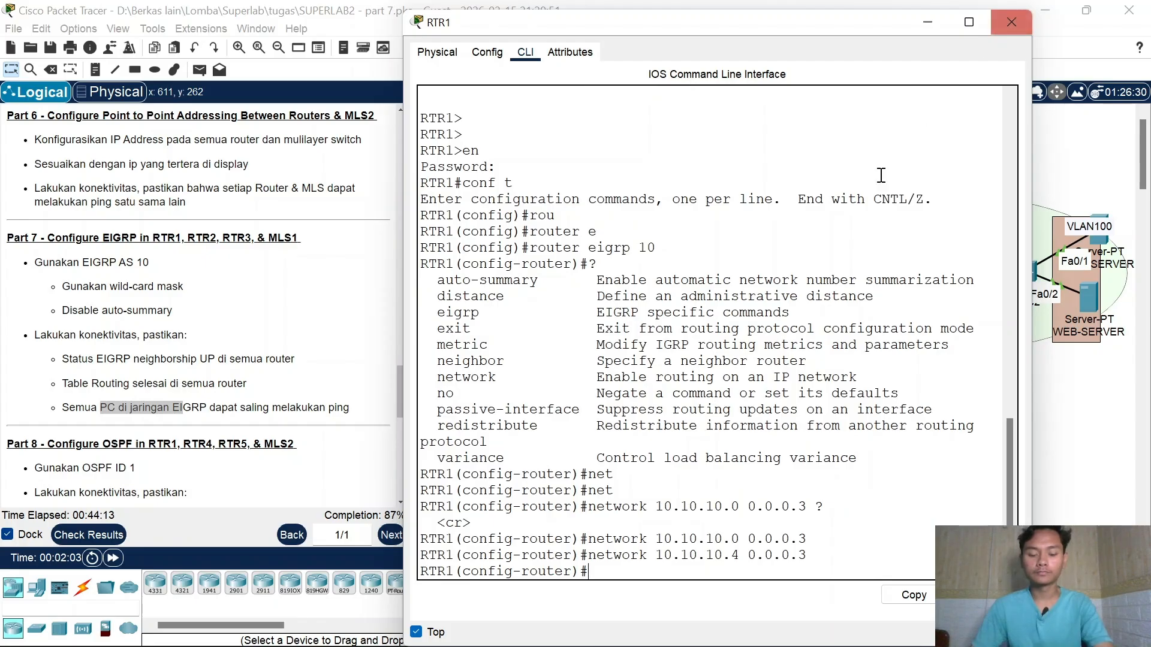
Step: Disable auto-summary on RTR1 and close its window
drag(84, 310, 139, 310)
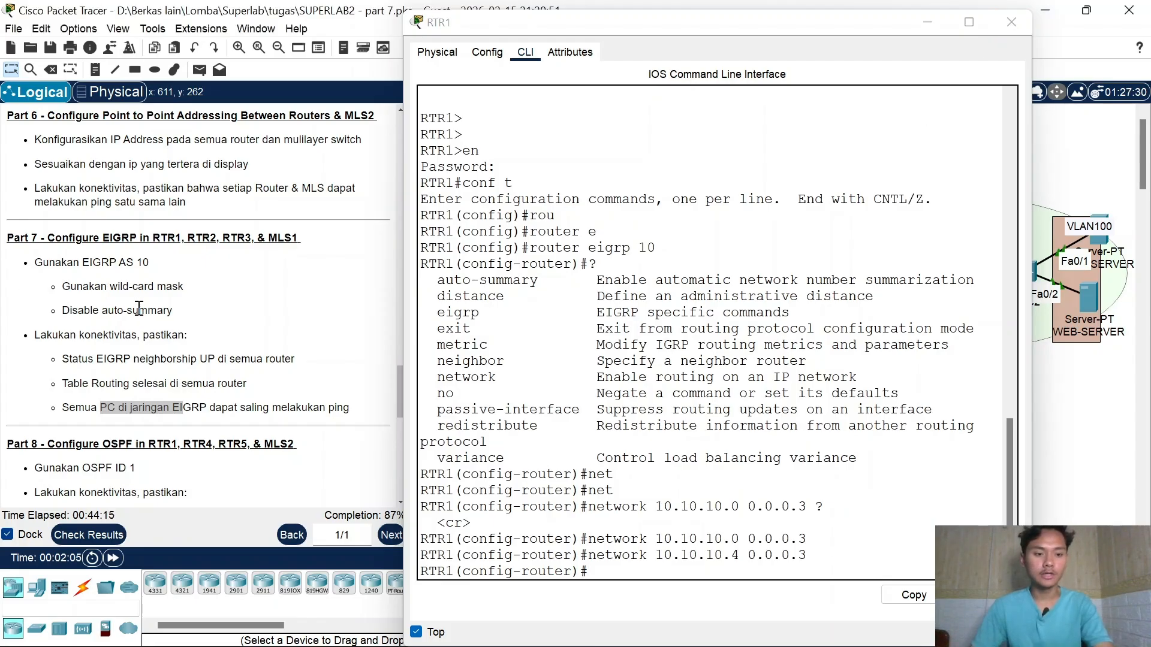
click(684, 550)
text(no)
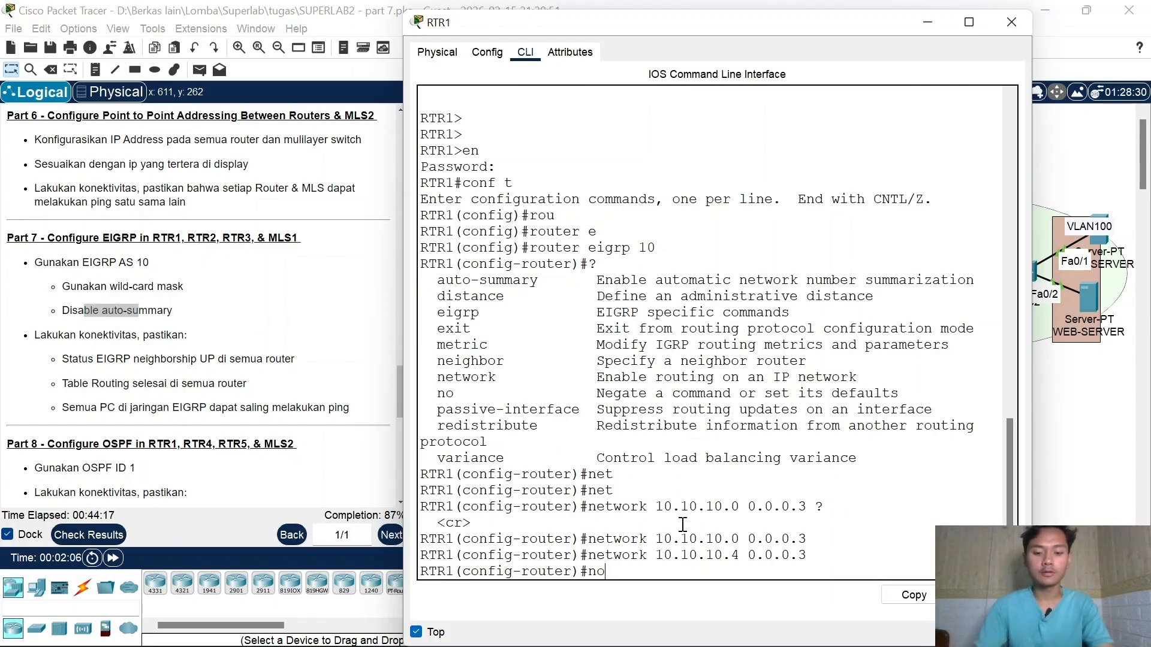
text( au)
key(Tab)
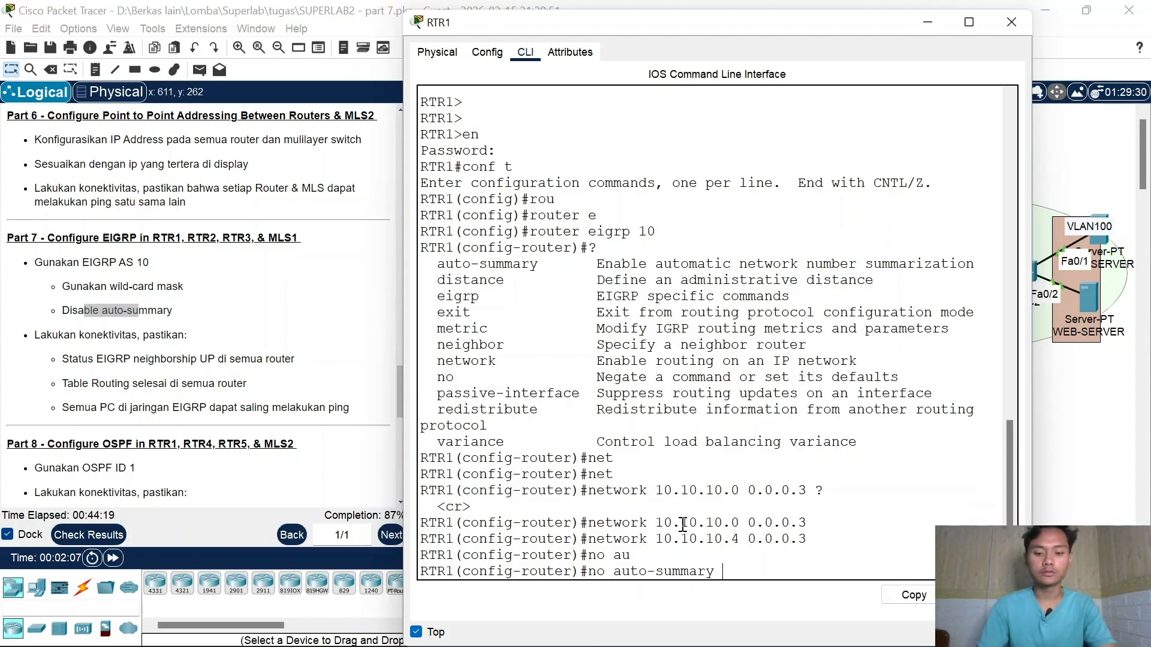
key(Return)
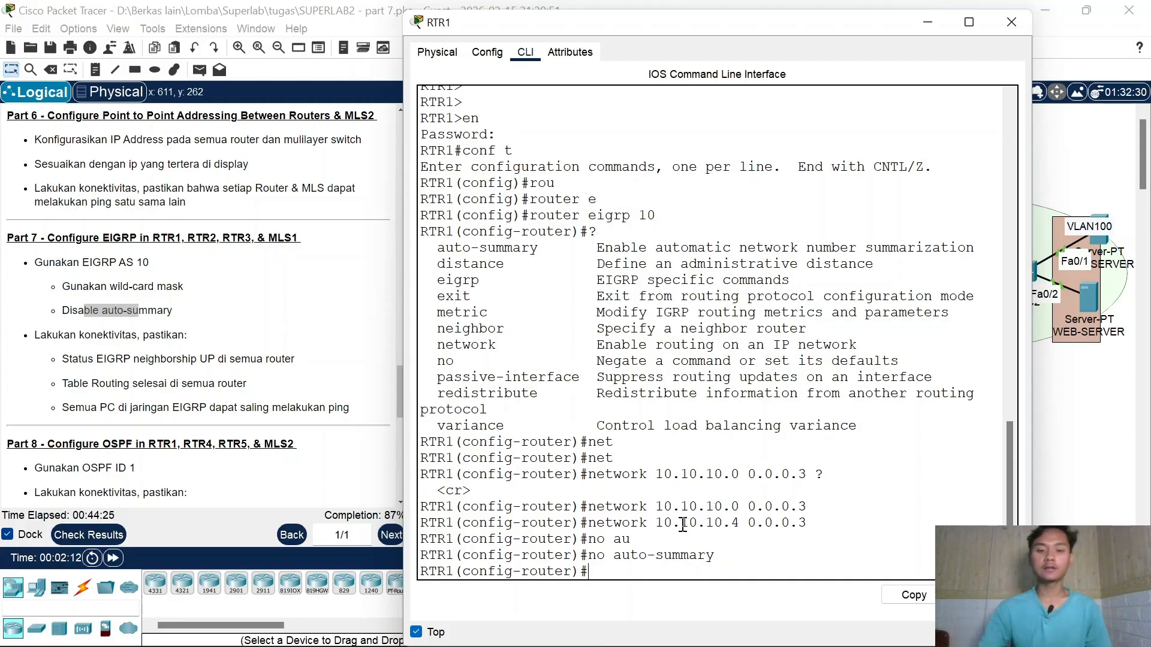
click(1012, 22)
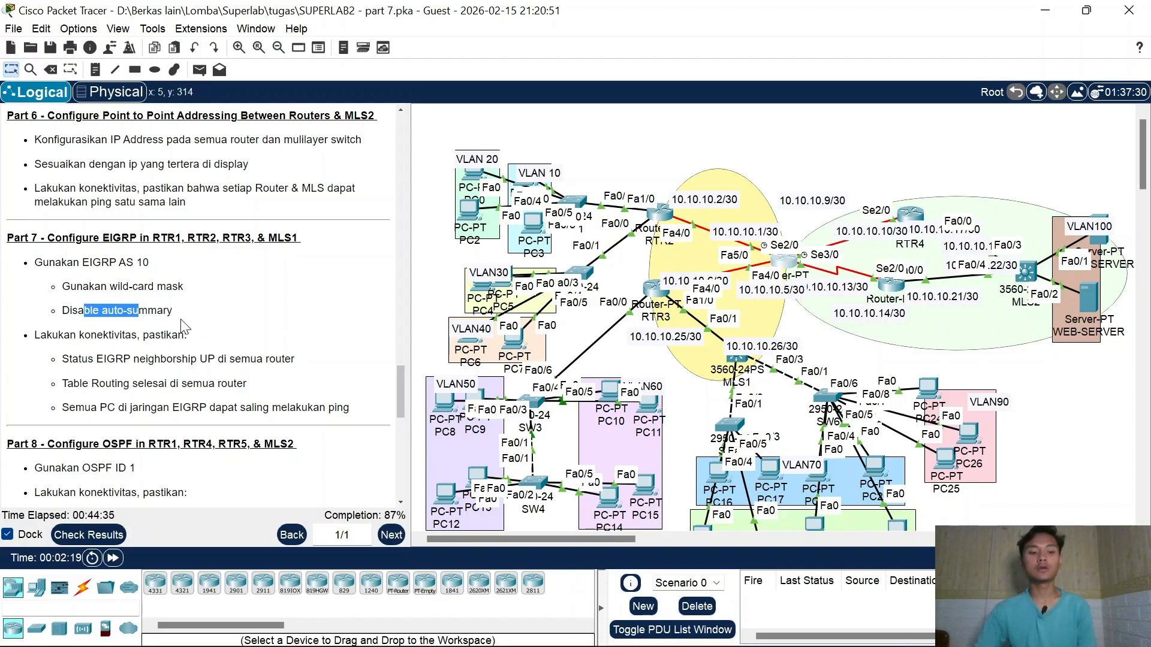
Step: Review the Disable auto-summary task text, then open RTR2's device window
click(135, 325)
drag(100, 315, 179, 308)
click(238, 348)
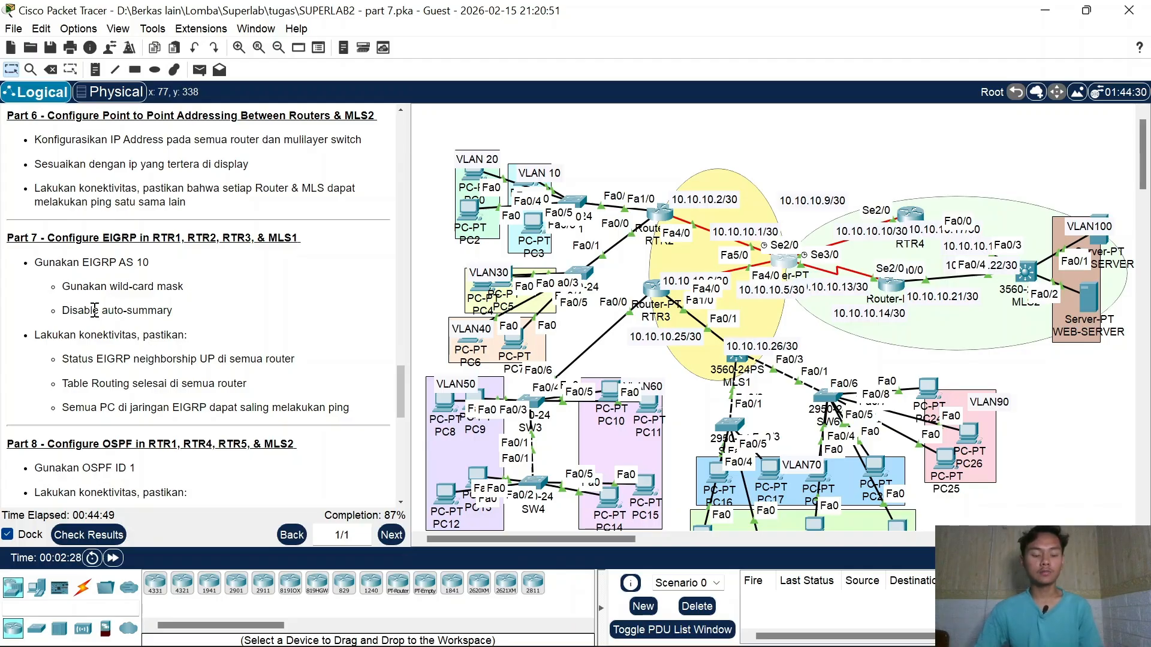
drag(85, 310, 135, 320)
click(176, 333)
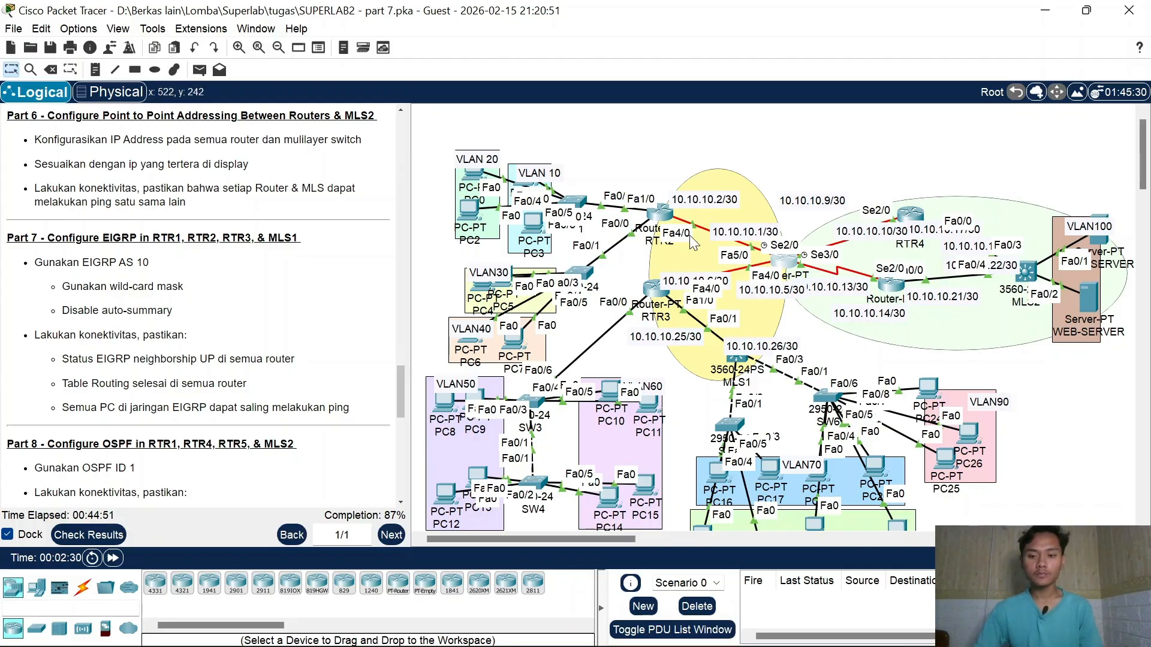
click(661, 213)
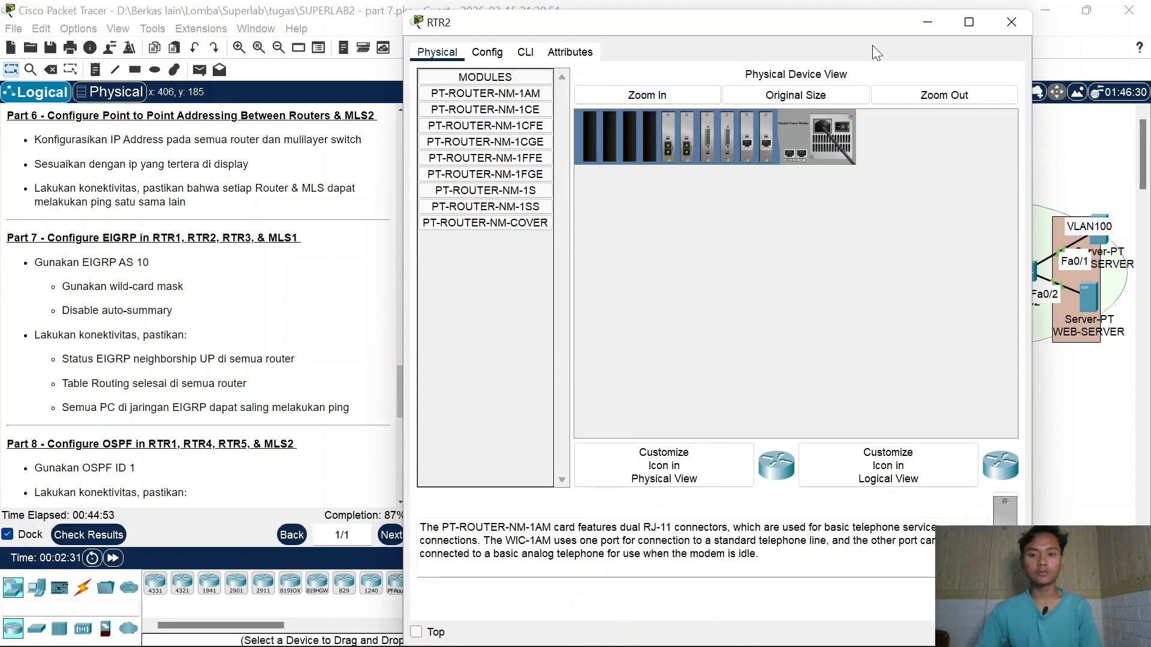
Step: Start EIGRP process 10 on RTR2 from its command line
click(928, 23)
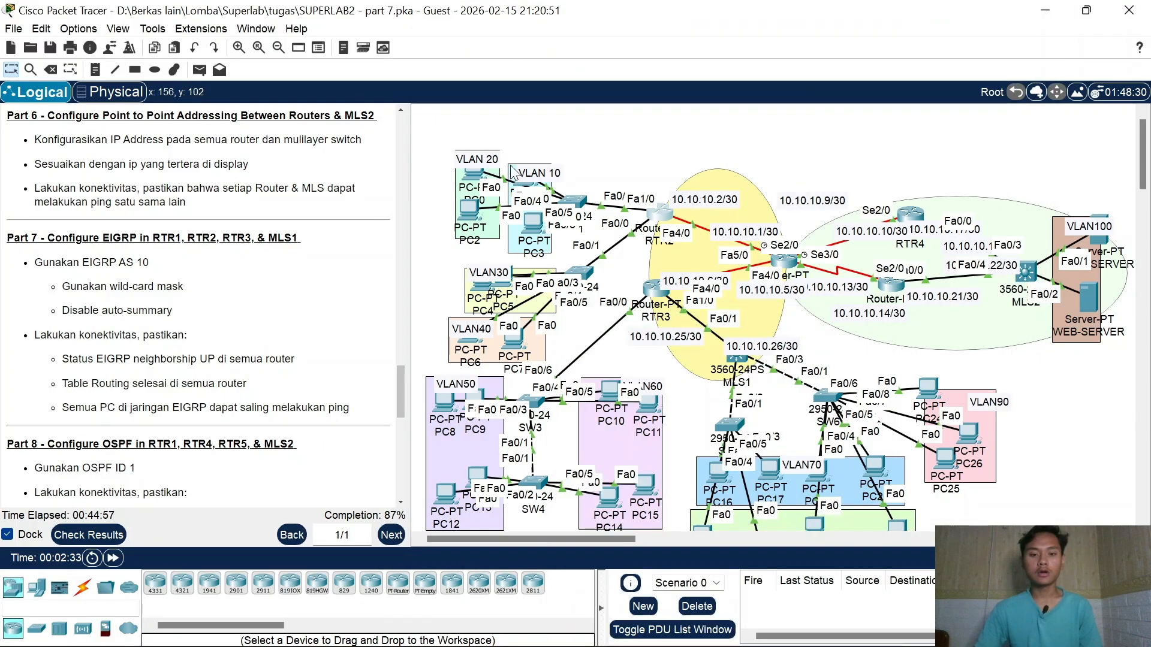
click(660, 218)
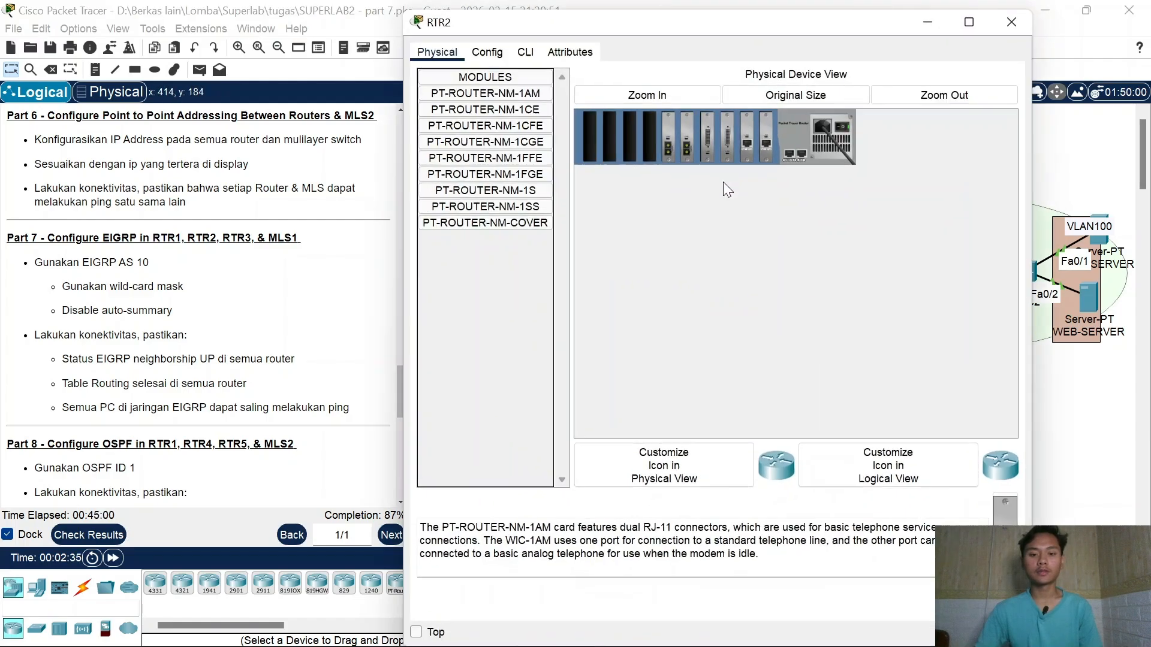
click(525, 52)
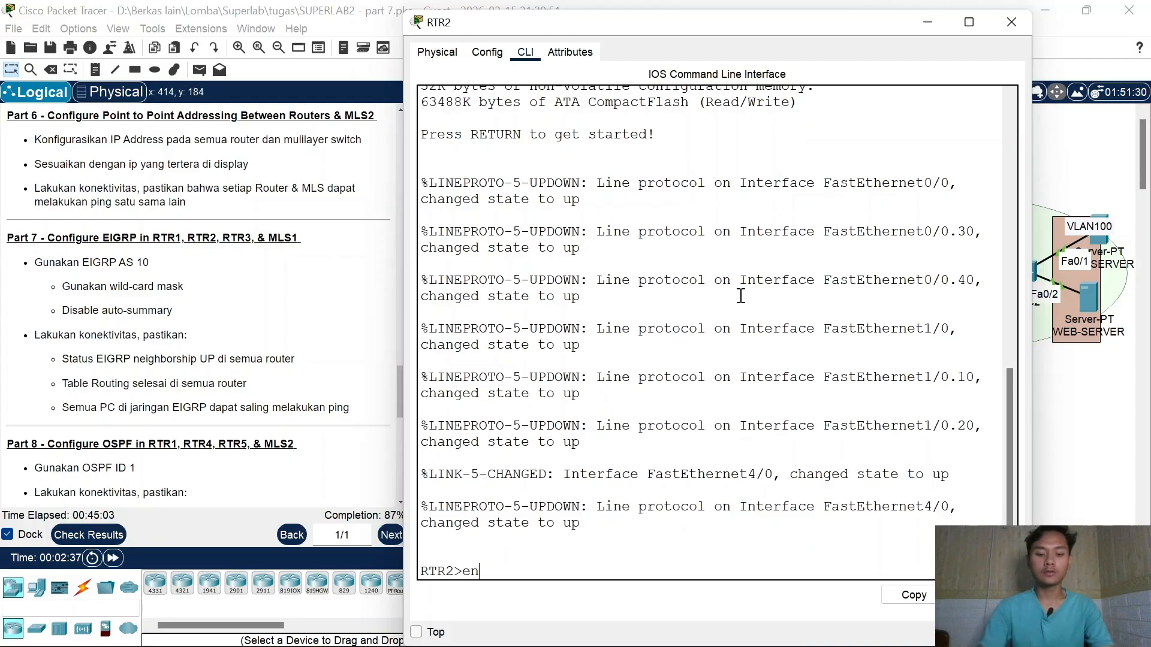
text(en)
key(Return)
key(Return)
text(conf t)
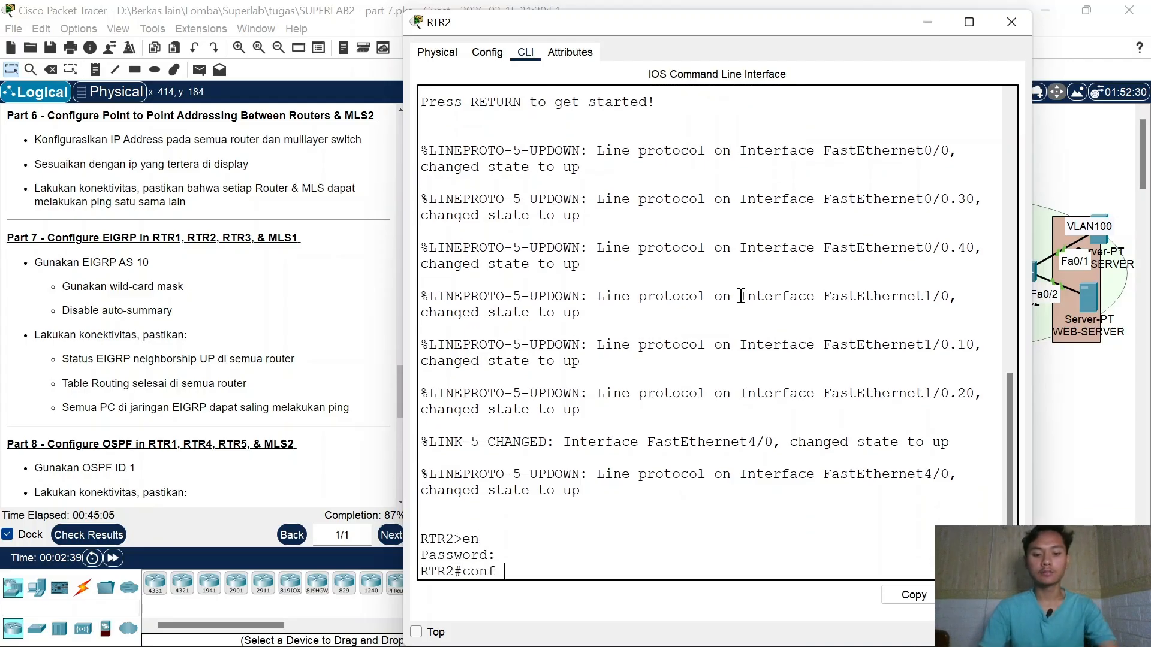
key(Return)
text(rou)
key(Tab)
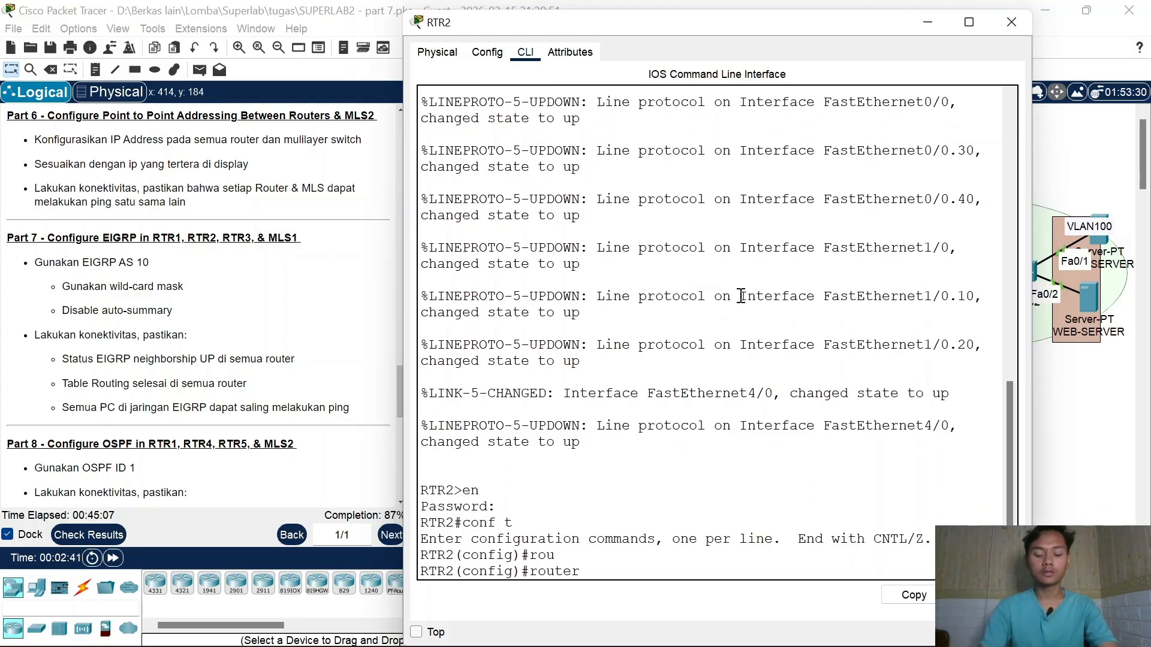
text(e)
key(Tab)
text(10)
key(Return)
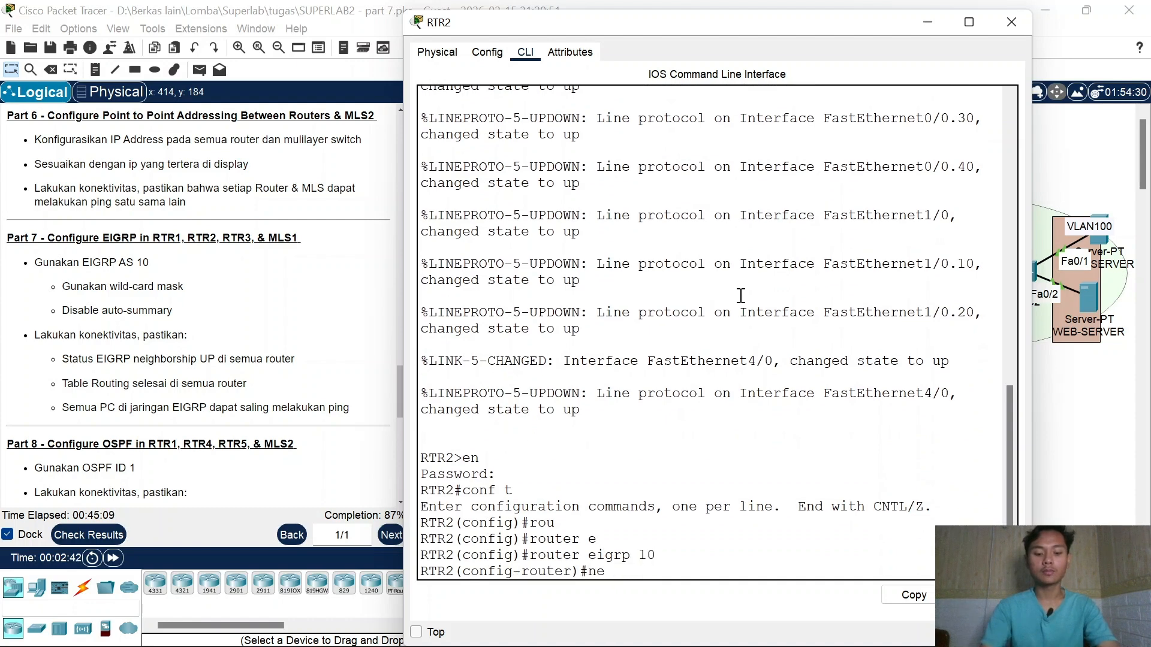
Step: Advertise 10.10.10.0 0.0.0.3 and 192.168.10.0 0.0.0.255 in RTR2's EIGRP
text(net 10.101.10.0)
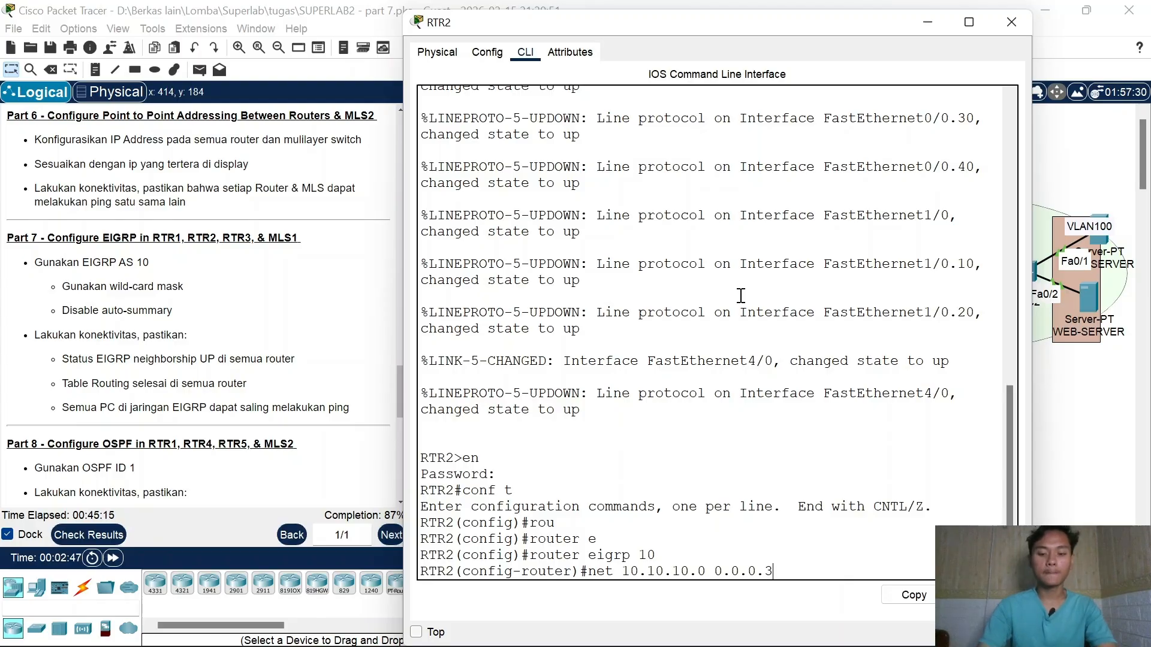
text( 0.0.0.3)
key(Return)
key(Up)
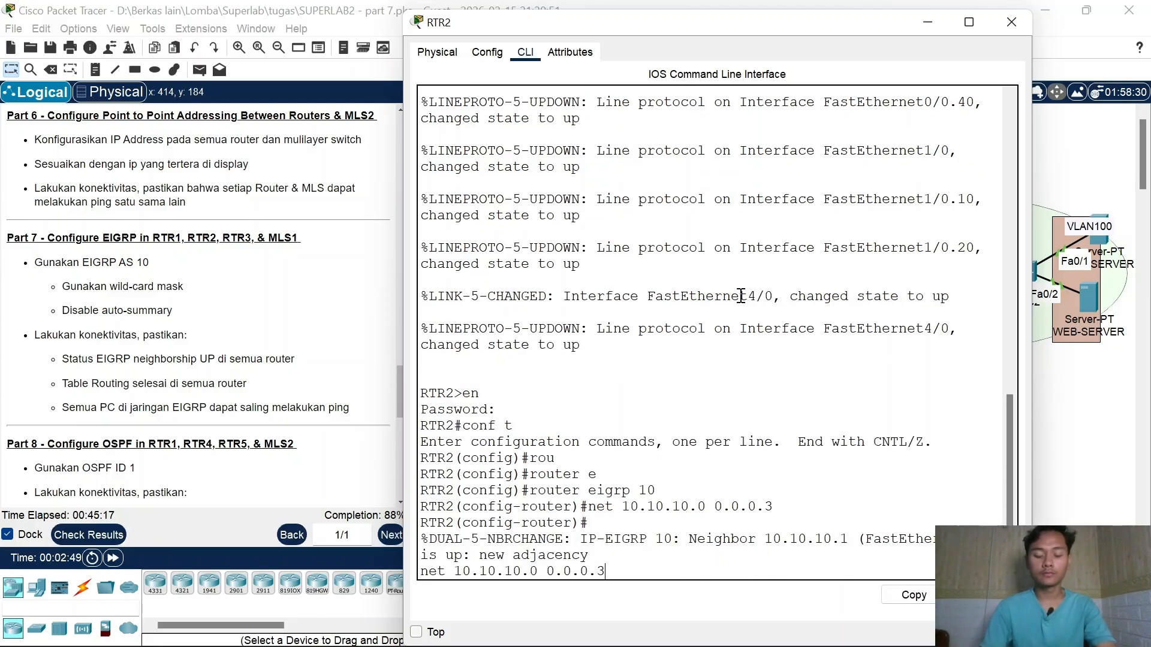
key(BackSpace)
text(255)
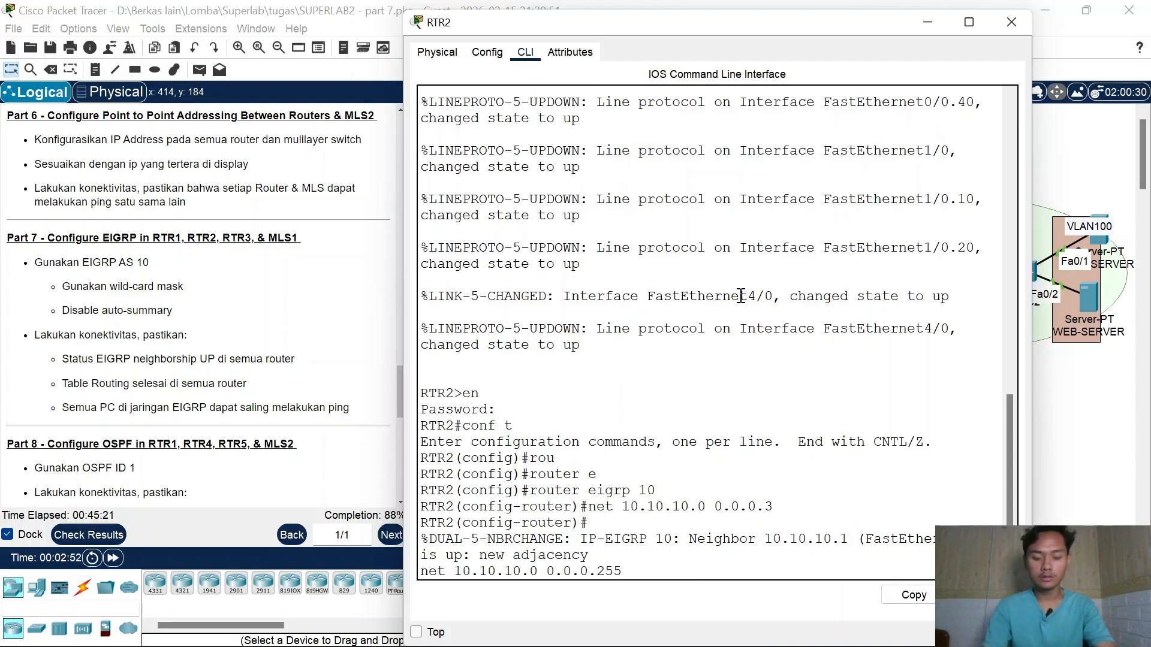
key(BackSpace)
text(68)
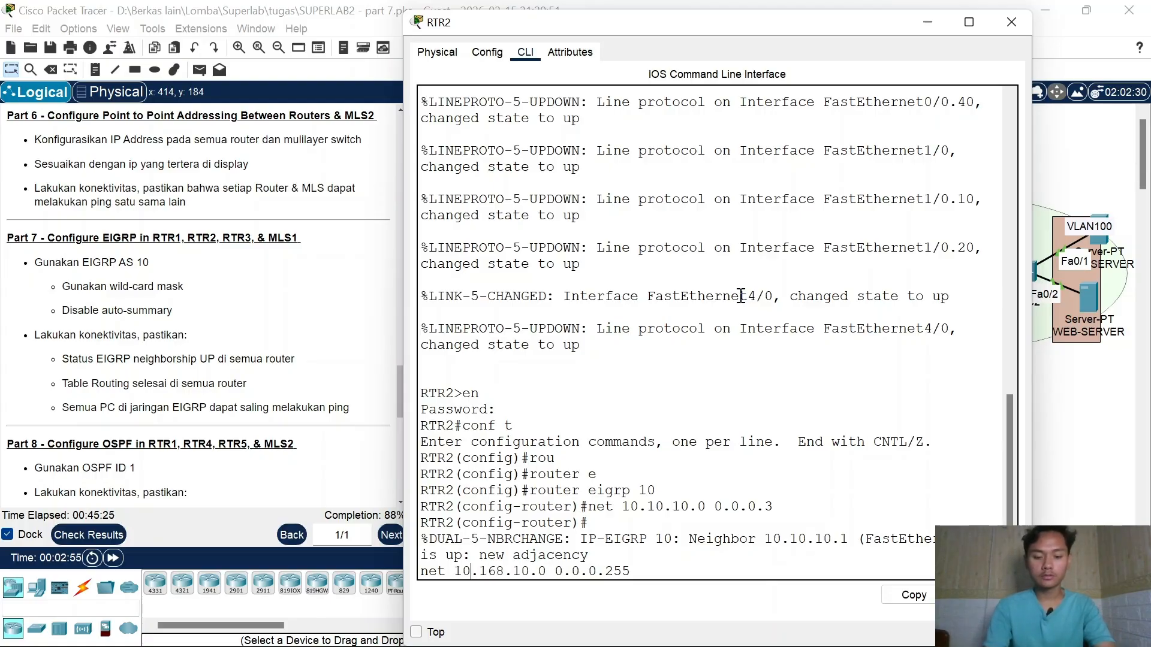
key(BackSpace)
text(92)
key(Return)
Step: Add EIGRP networks 192.168.20.0, 192.168.30.0 and 192.168.40.0 with wildcard 0.0.0.255
key(Up)
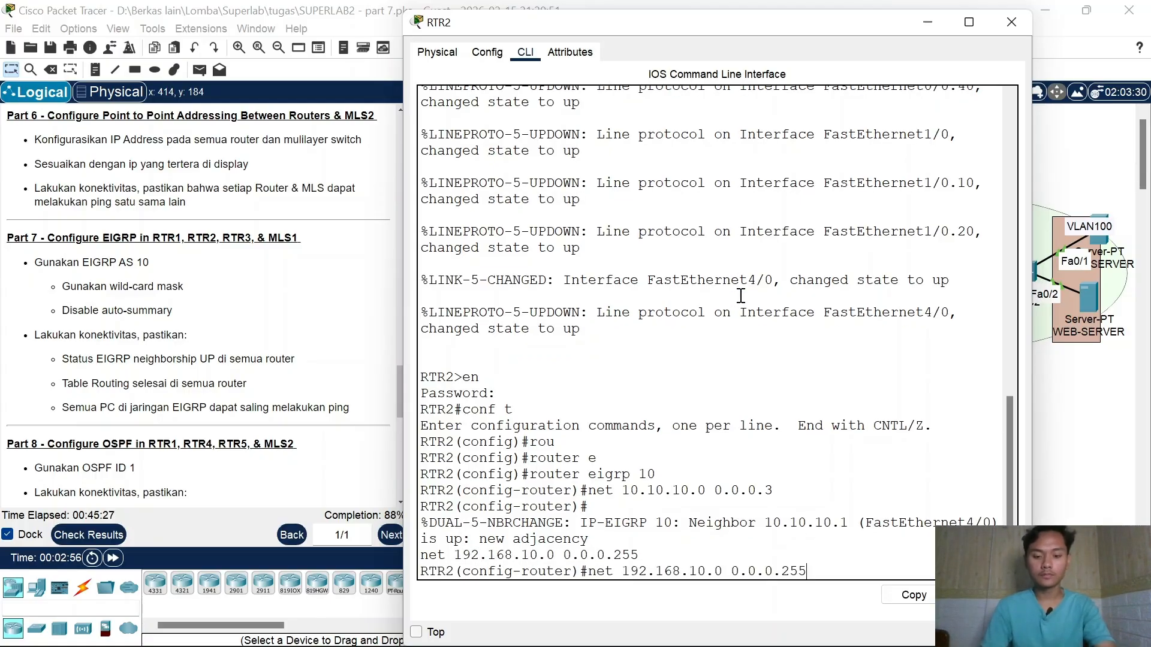
key(Left)
key(Left)
key(Left)
key(Left)
key(Left)
key(Left)
key(Left)
key(Left)
key(Left)
key(Left)
key(Left)
key(Left)
key(Left)
key(Left)
key(Return)
key(Up)
key(Left)
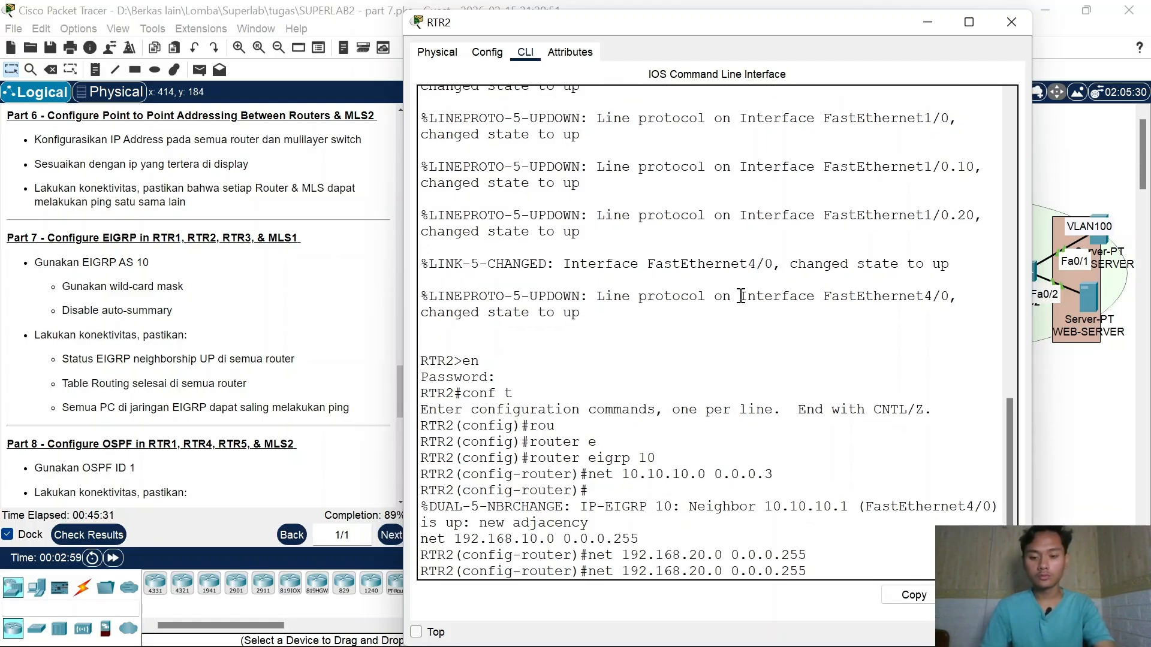
key(BackSpace)
text(3)
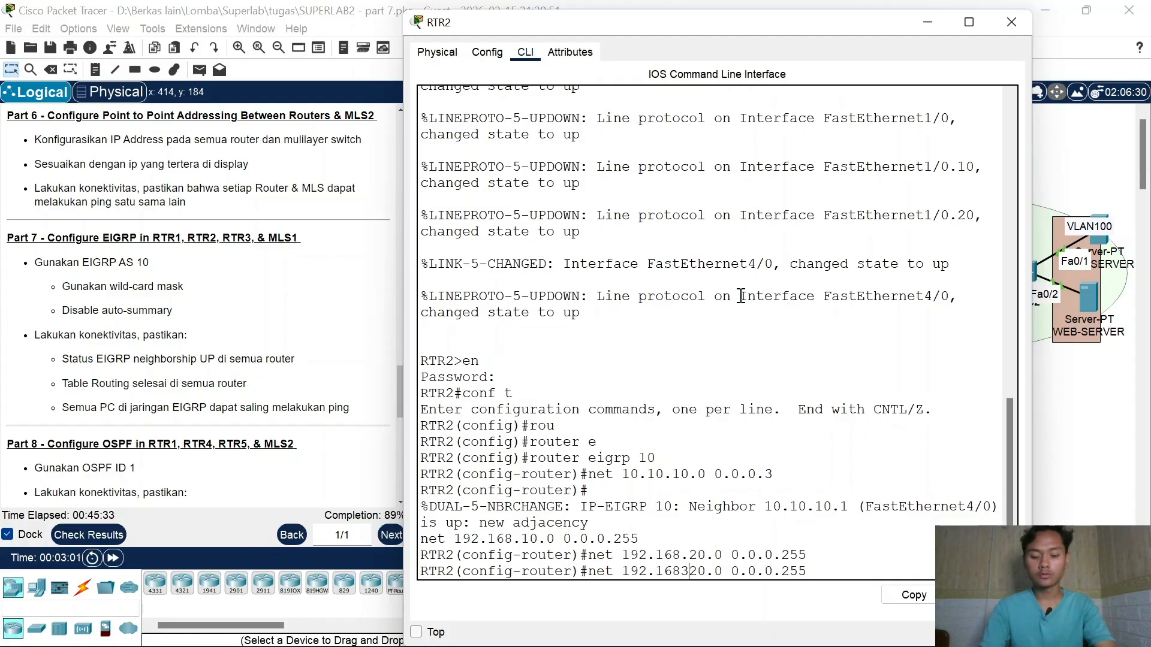
key(BackSpace)
text(.)
key(Delete)
text(3)
key(Return)
key(Up)
key(Left)
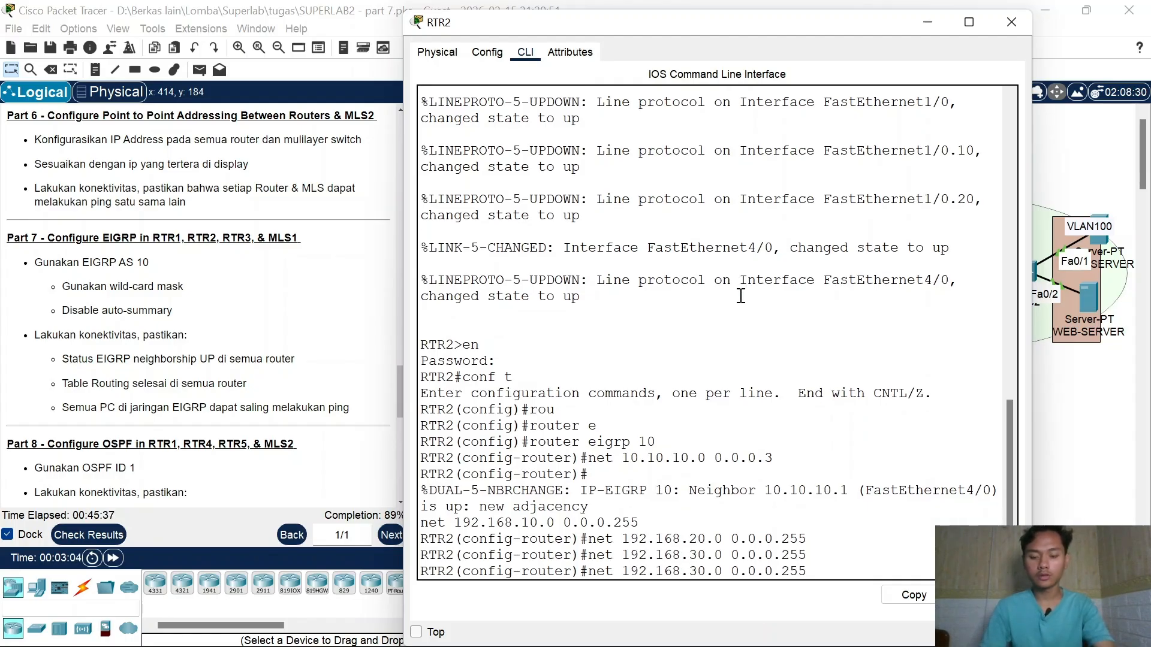
key(BackSpace)
text(4)
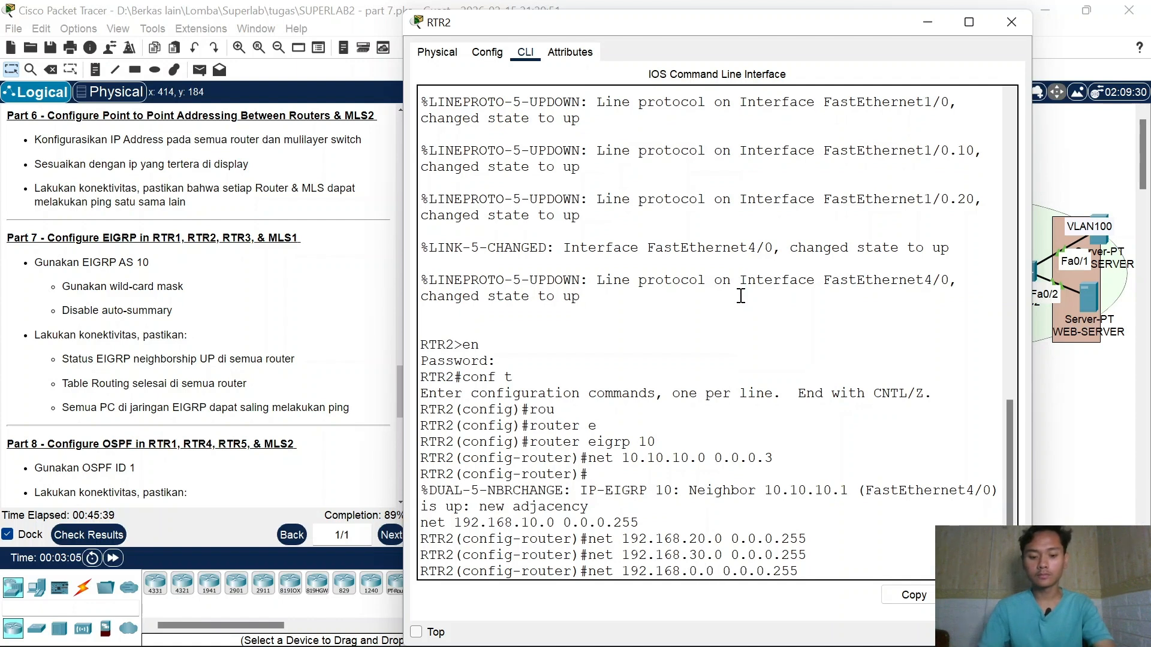
key(Return)
Step: Turn off auto-summary on RTR2 with no auto-summary
text(no au)
key(Tab)
key(Return)
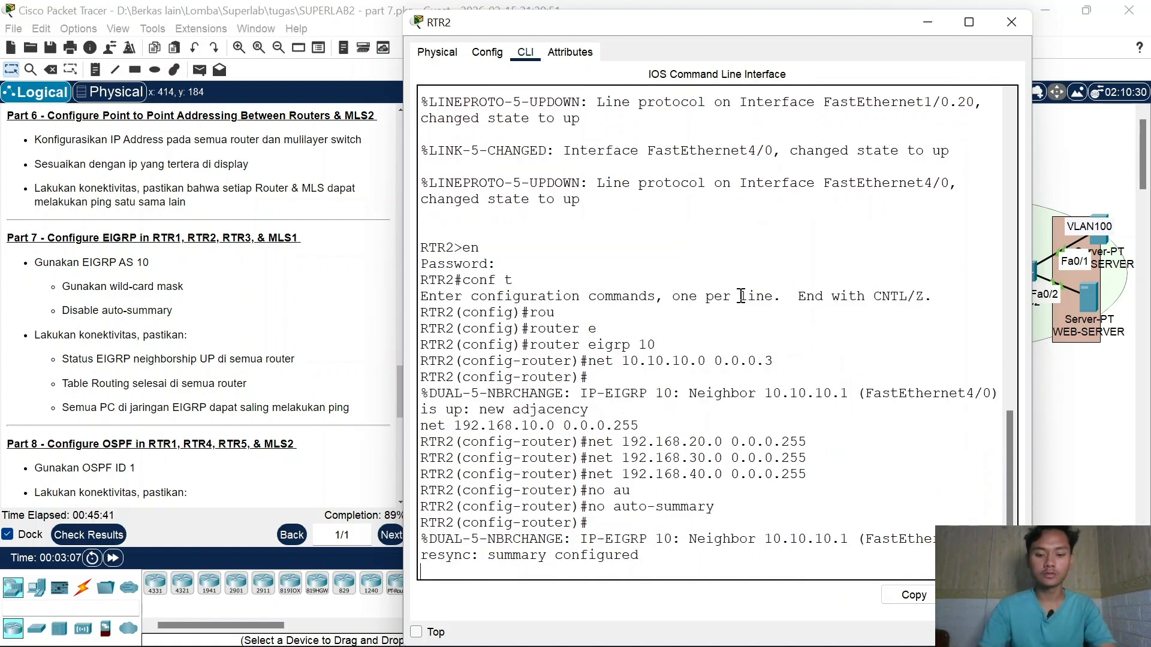
Step: Close RTR2's window, open RTR3's CLI and enter global configuration mode
click(1012, 22)
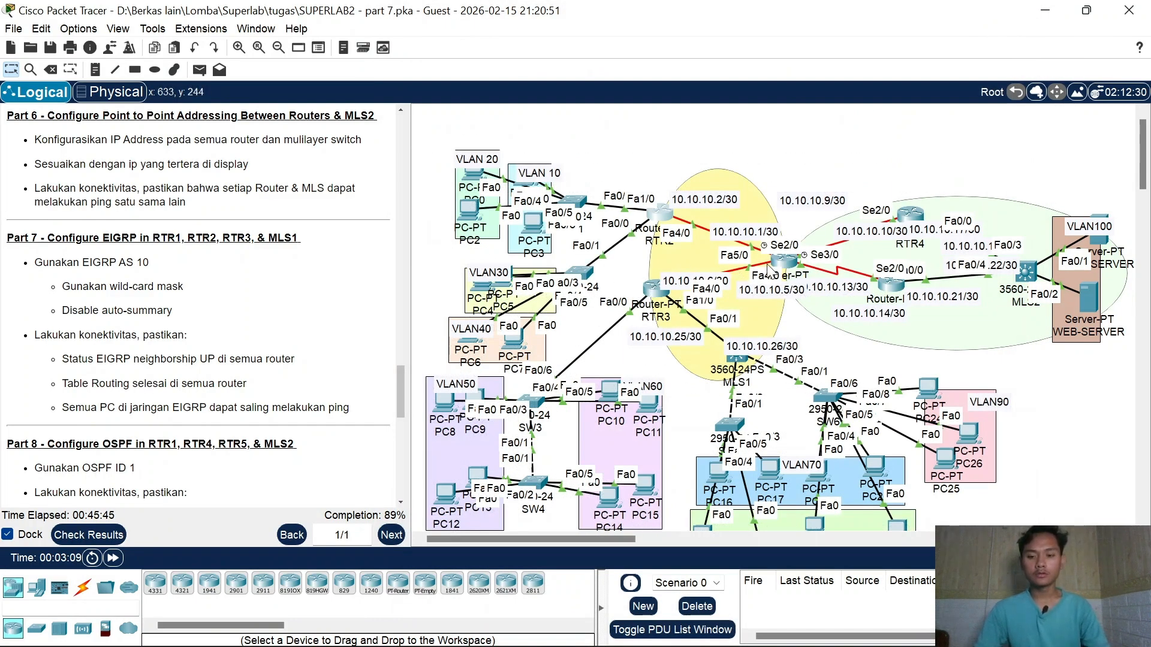
mouse_move(642, 296)
mouse_down()
mouse_move(656, 318)
mouse_move(657, 294)
mouse_up()
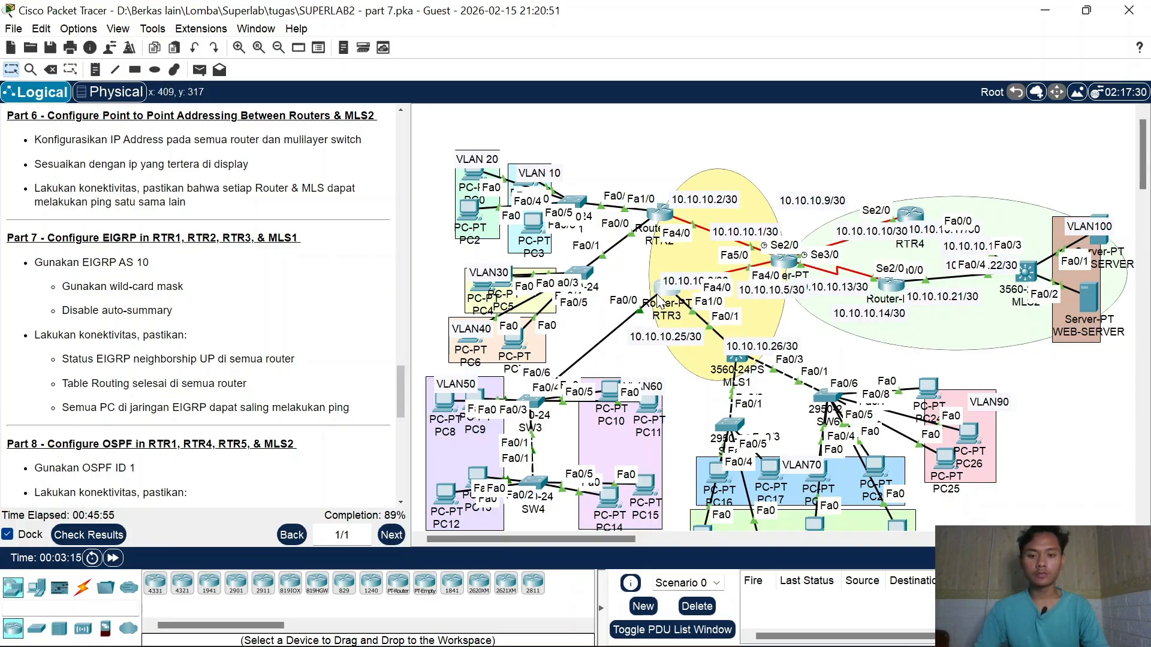
click(657, 294)
click(525, 52)
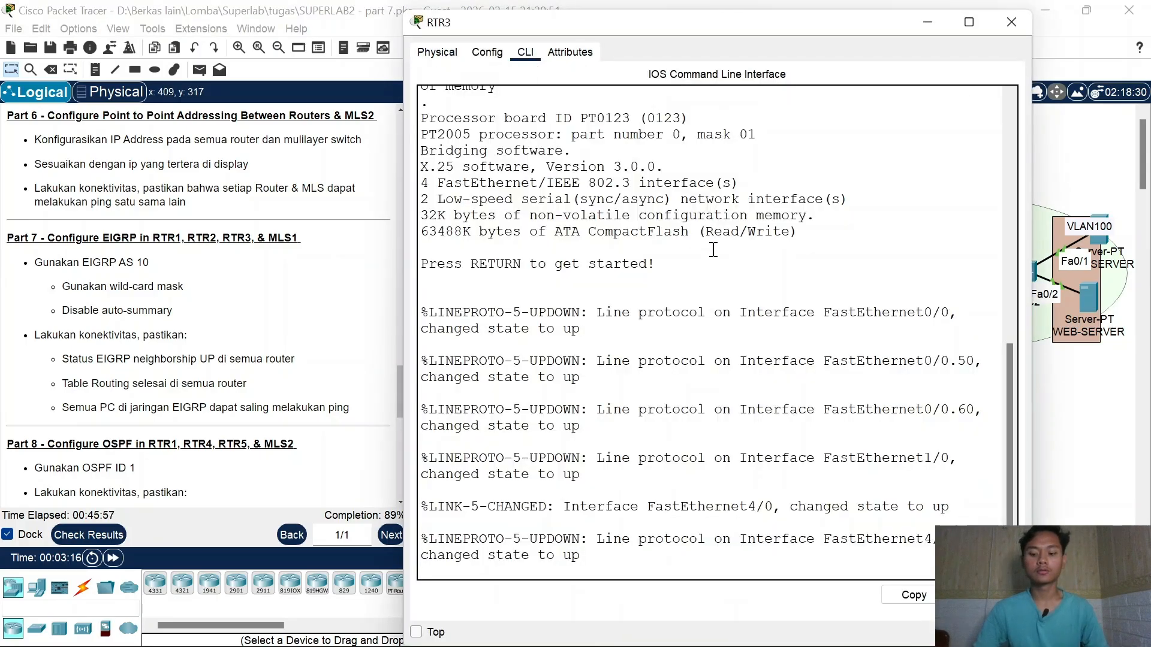
key(Return)
key(Return)
text(en)
key(Return)
key(Return)
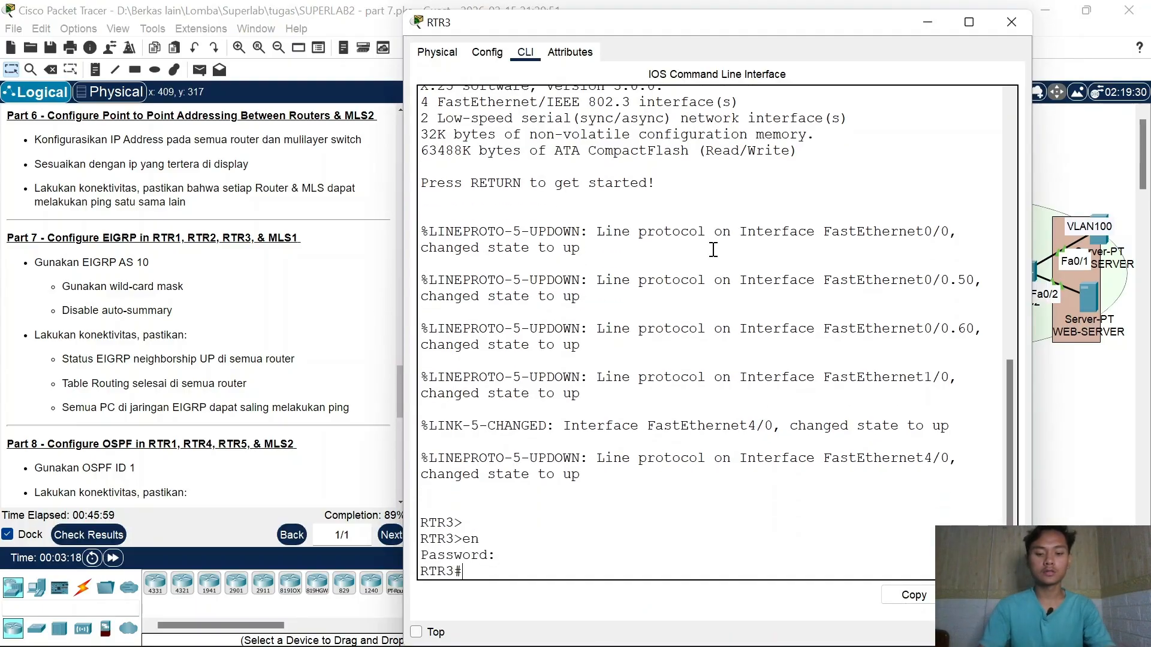
text(conf t)
key(Return)
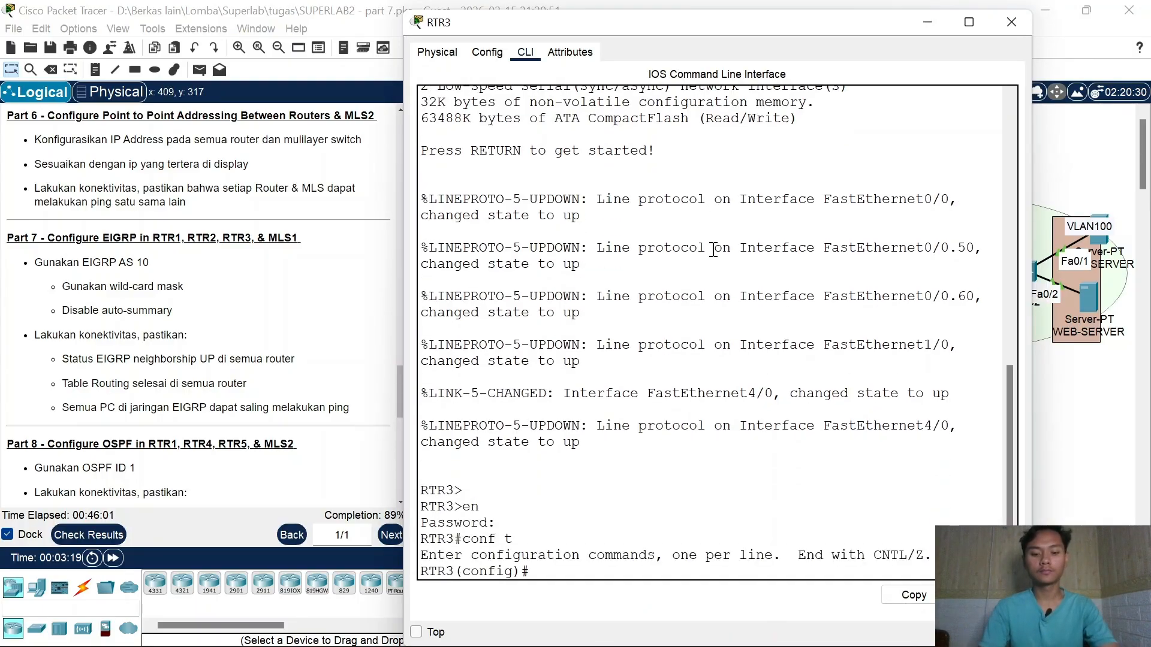
Step: Start the EIGRP process for autonomous system 10 on RTR3 (router eigrp 10)
text(rou)
key(Tab)
text(o)
key(Tab)
key(BackSpace)
text(e)
key(Tab)
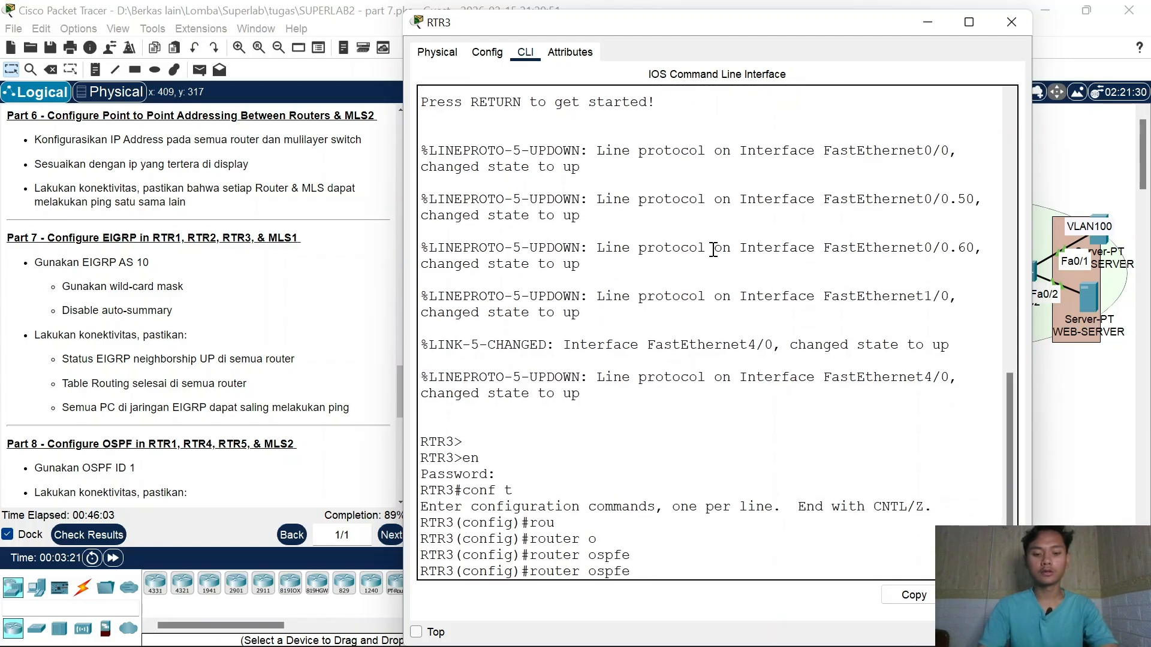
Step: Advertise networks 10.10.10.4 and 10.10.10.24 with wildcard mask 0.0.0.3
key(Tab)
text(10)
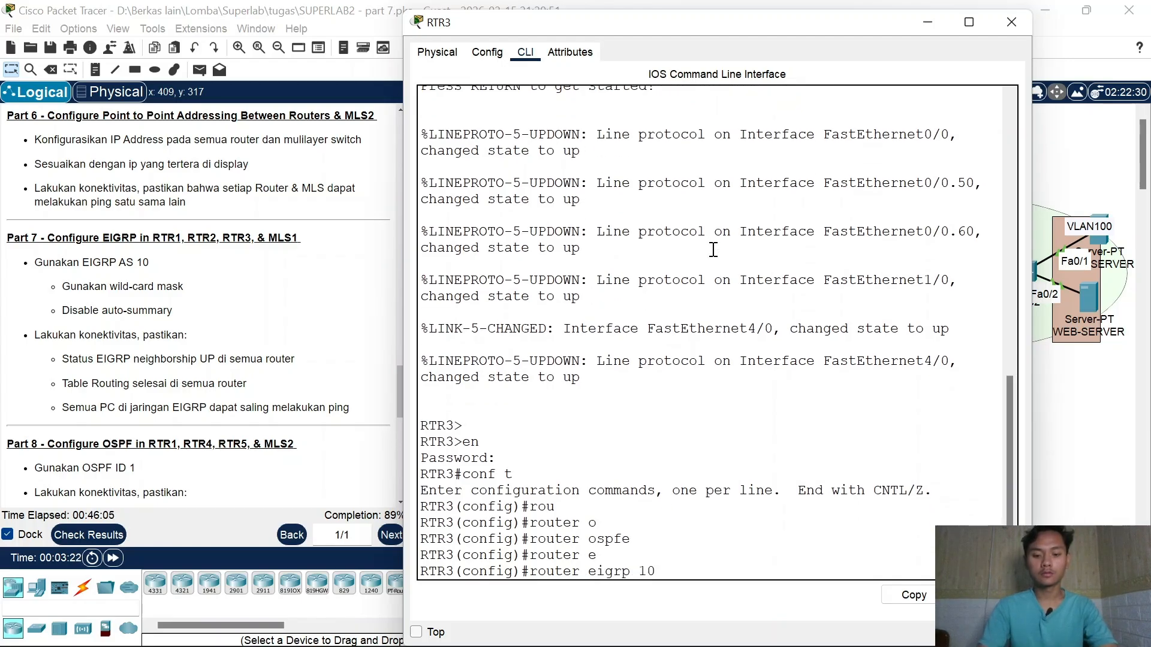
key(Return)
text(net)
key(Tab)
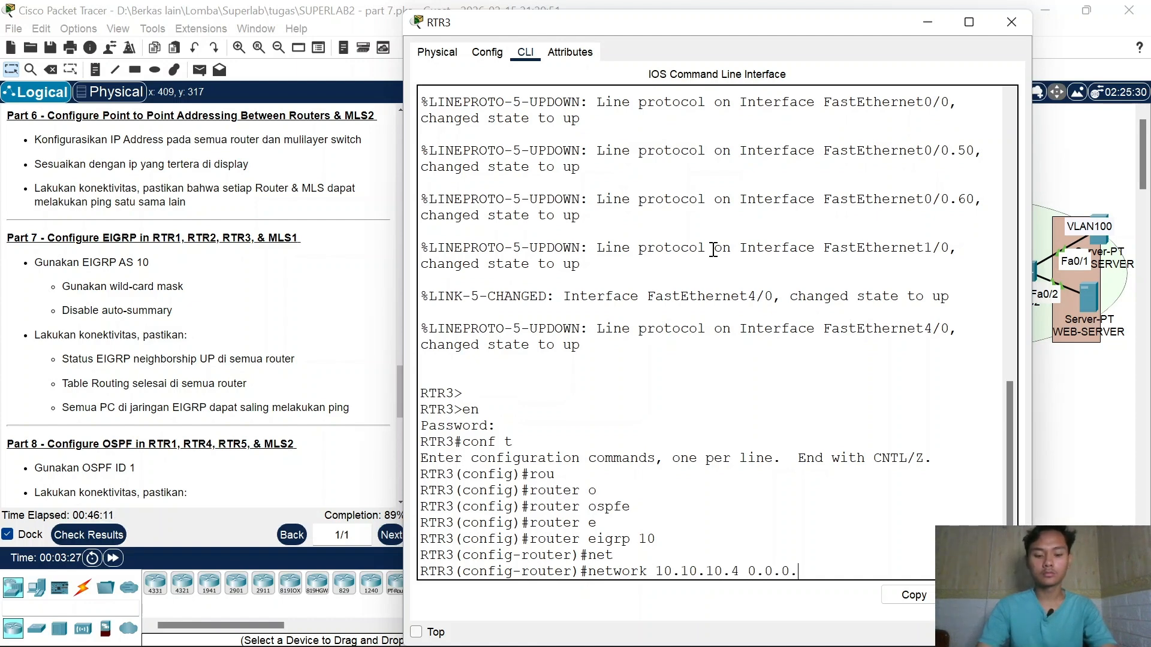
key(BackSpace)
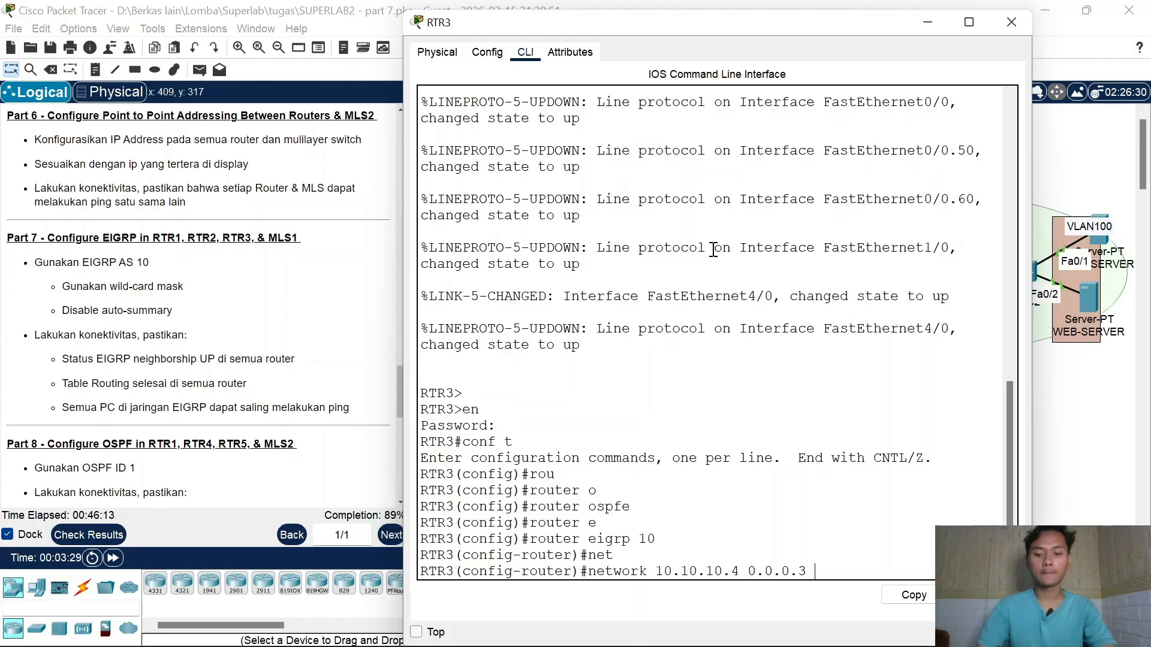
key(Return)
key(Up)
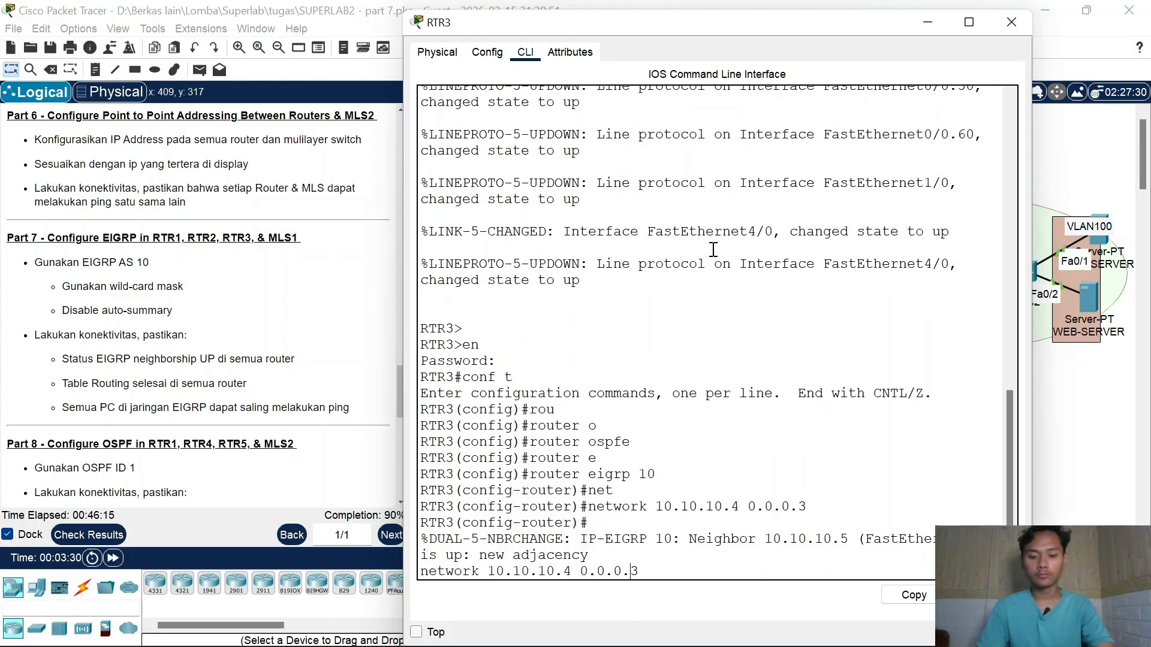
key(Left)
key(Left)
key(Left)
key(Left)
key(Left)
key(Left)
key(Left)
key(Left)
key(Left)
text(2)
key(Return)
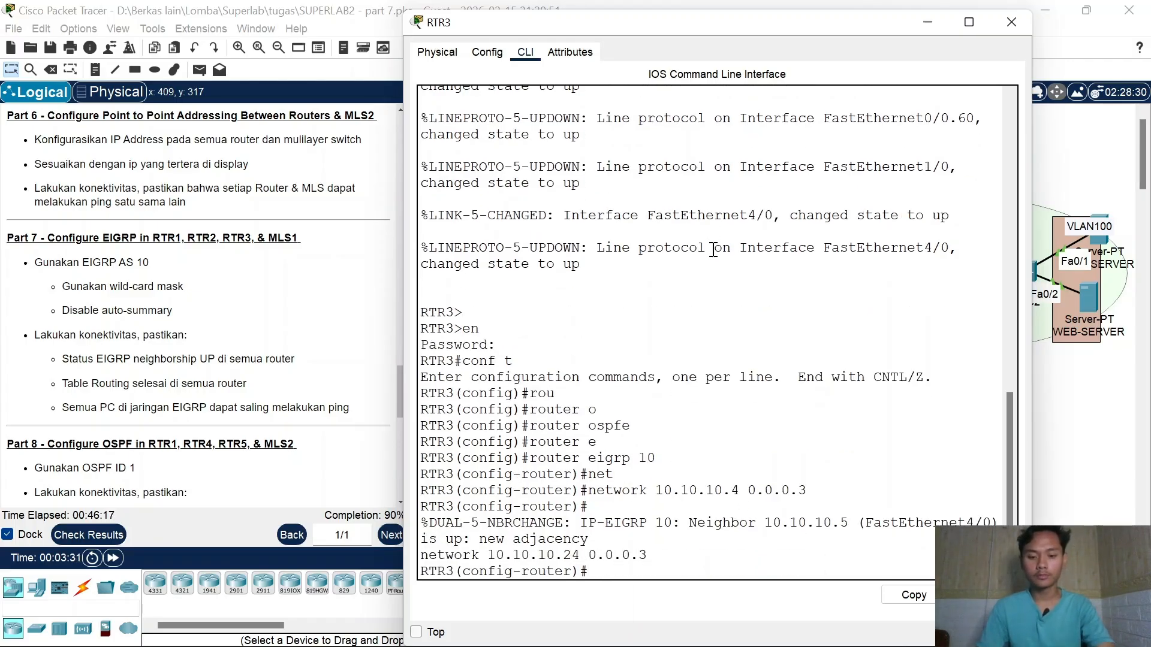
Step: Advertise networks 192.168.50.0 and 192.168.60.0 with wildcard mask 0.0.0.255
text(net)
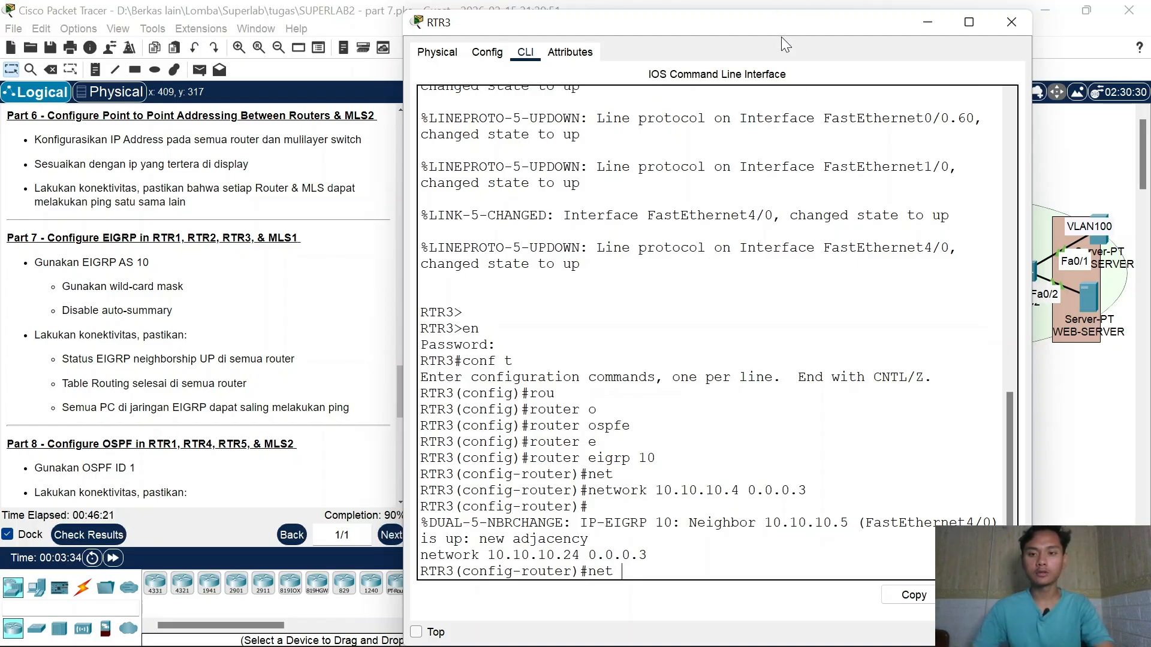
drag(783, 22, 806, 29)
text(192)
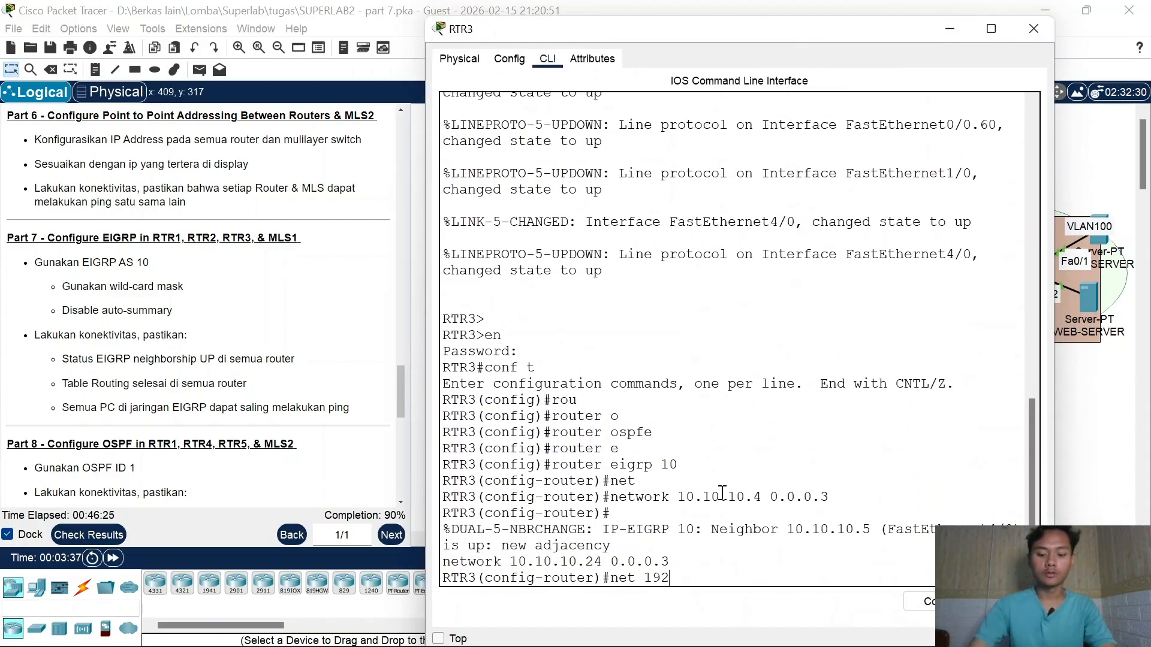
text(.168.)
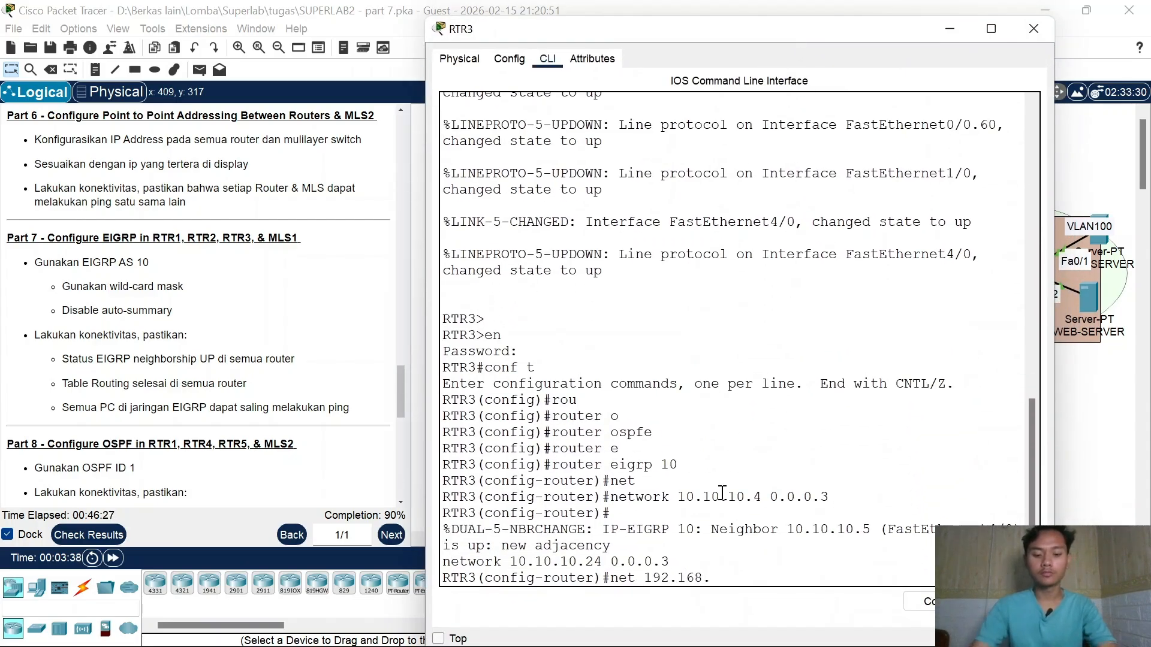
text(50.0 0.0.0.)
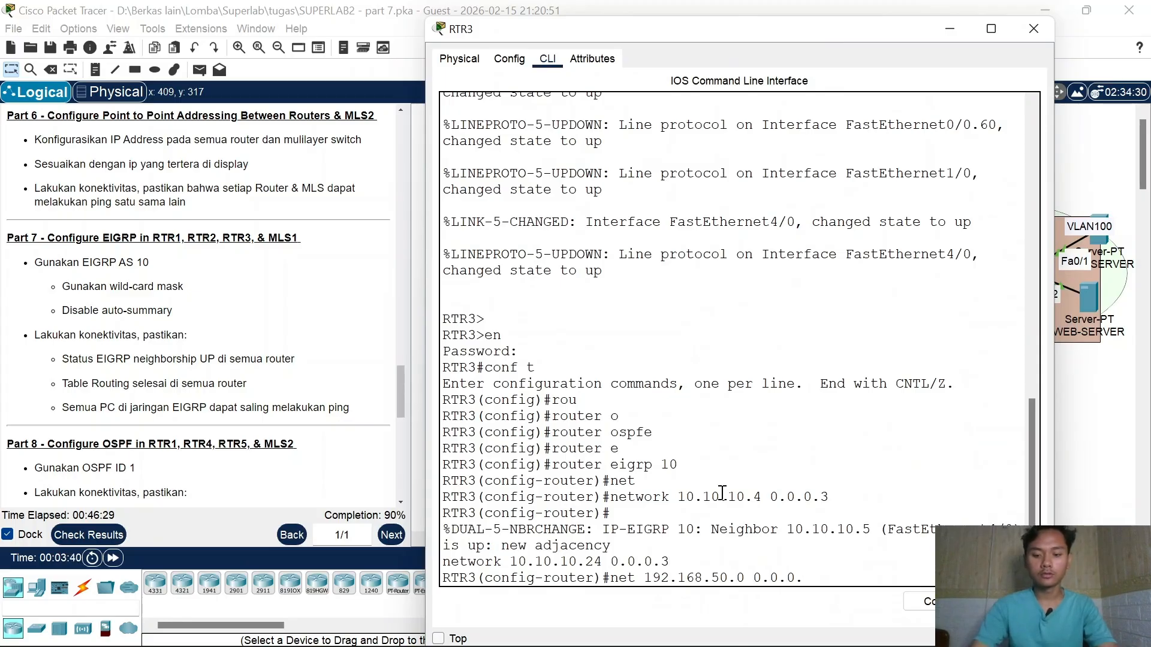
text(255)
key(Return)
key(Up)
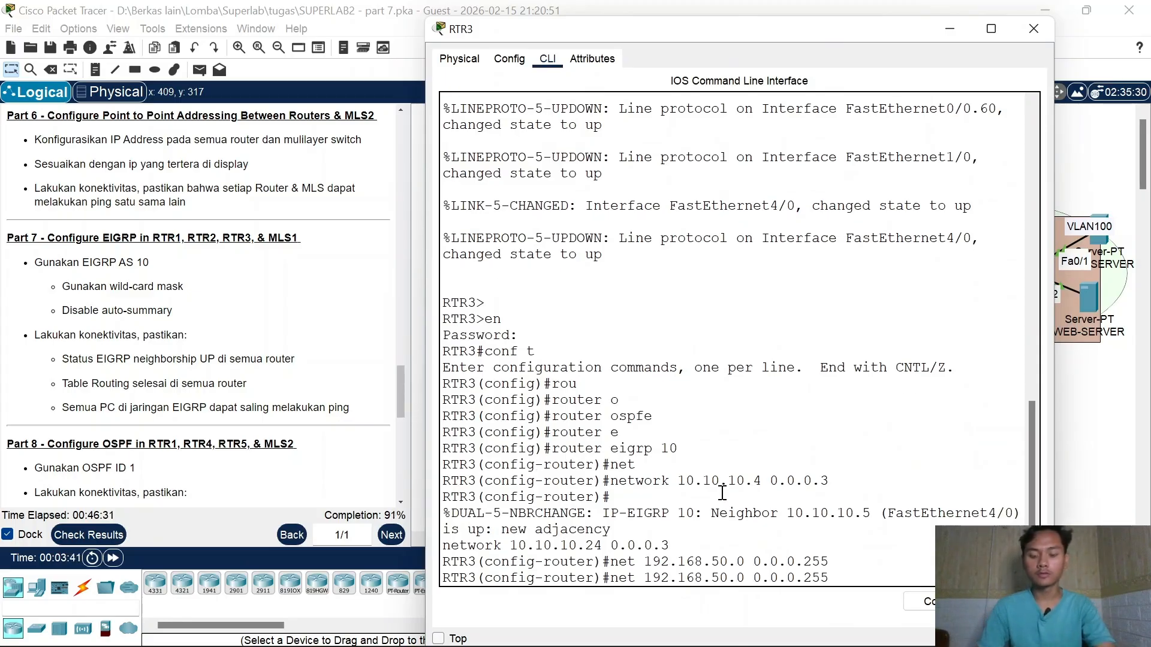
key(Left)
key(Left)
key(Left)
key(Left)
key(Left)
key(Left)
key(Left)
key(Left)
key(Left)
key(Left)
key(Left)
key(Left)
key(Left)
key(BackSpace)
text(6)
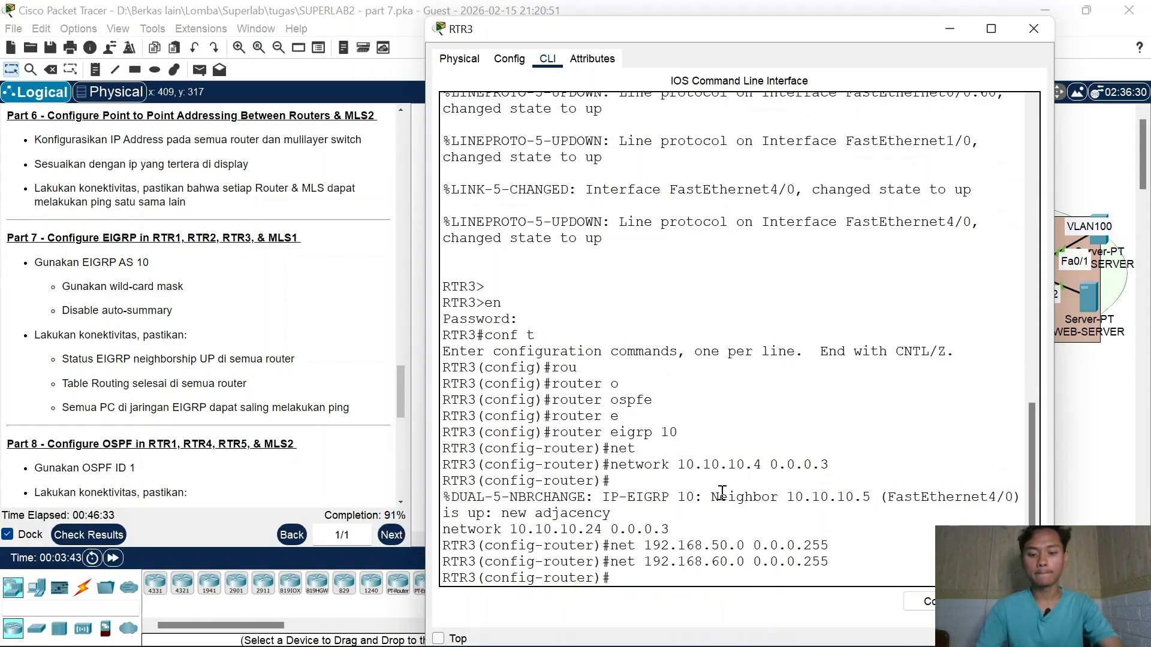
key(Return)
Step: Disable EIGRP automatic summarisation with no auto-summary
text(no au)
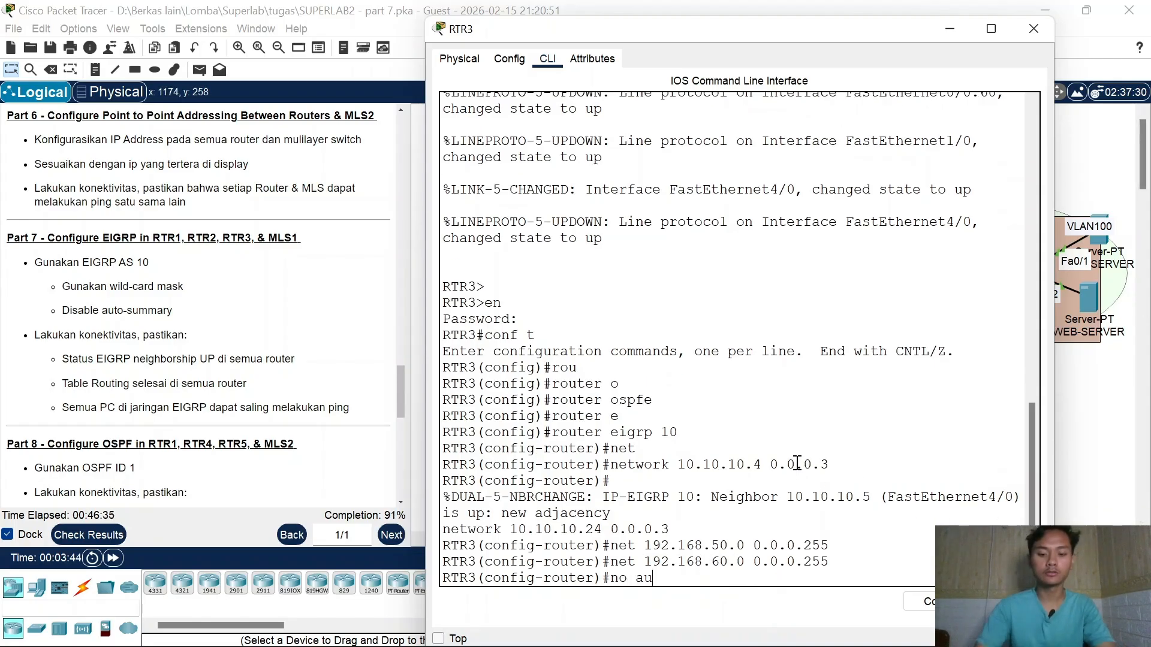
key(Tab)
key(Return)
Step: Close RTR3's window and open MLS1's CLI, where a mistyped 'wn' command is entered
click(1034, 29)
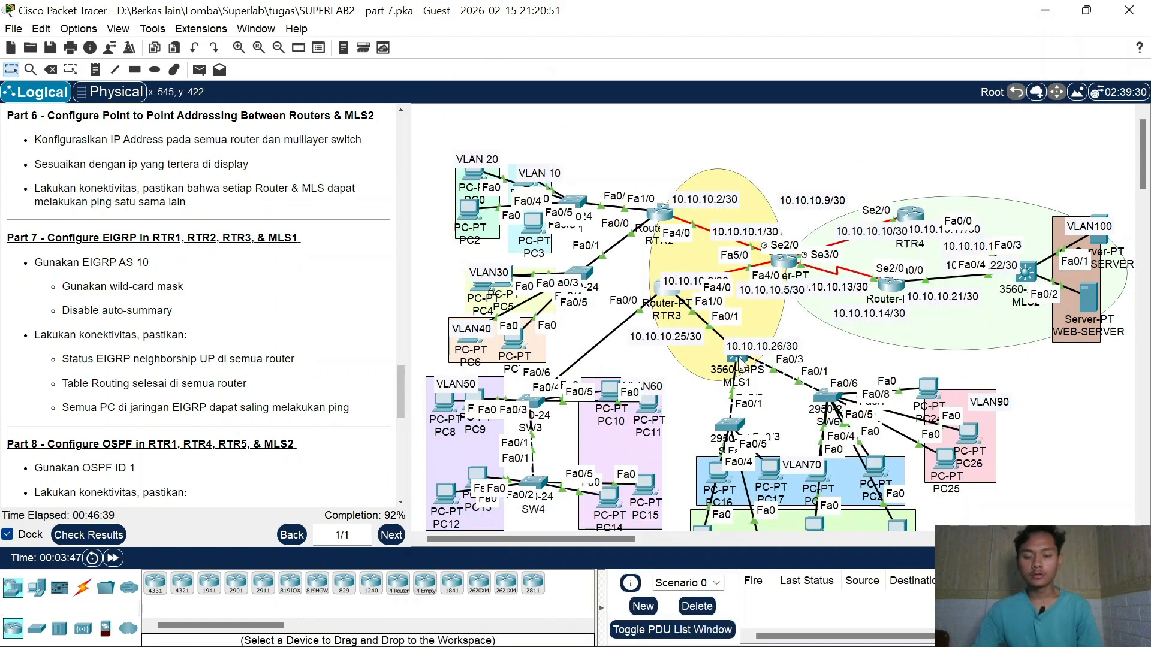
mouse_move(741, 363)
mouse_down()
mouse_move(749, 369)
mouse_move(732, 361)
mouse_up()
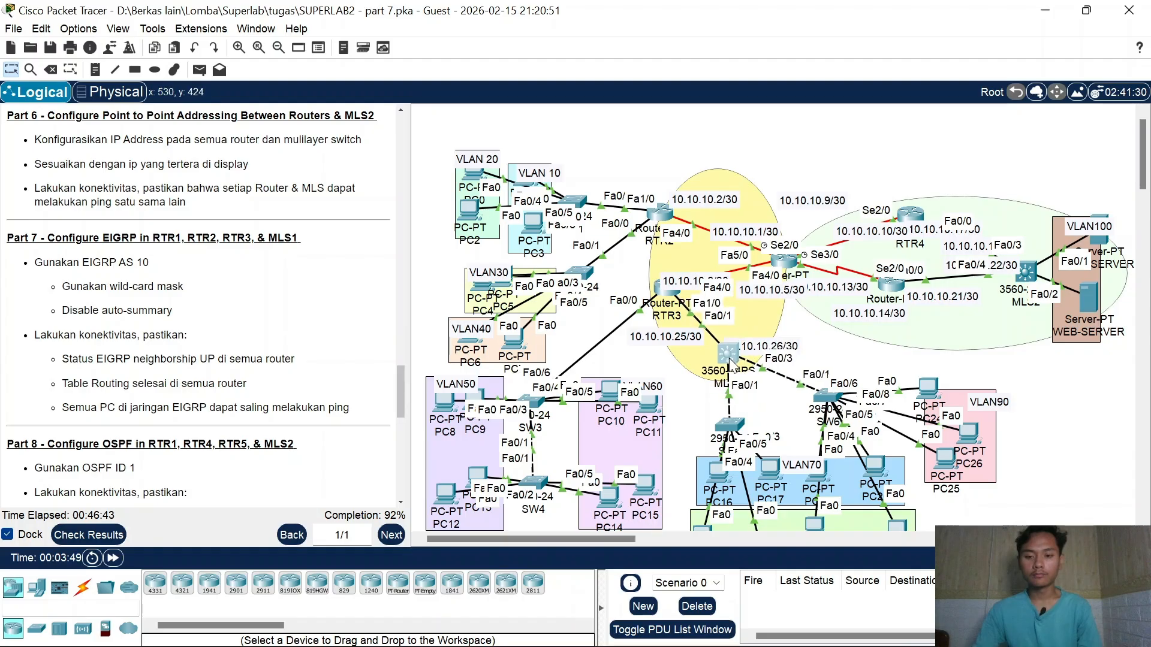
scroll(820, 384, down, 1)
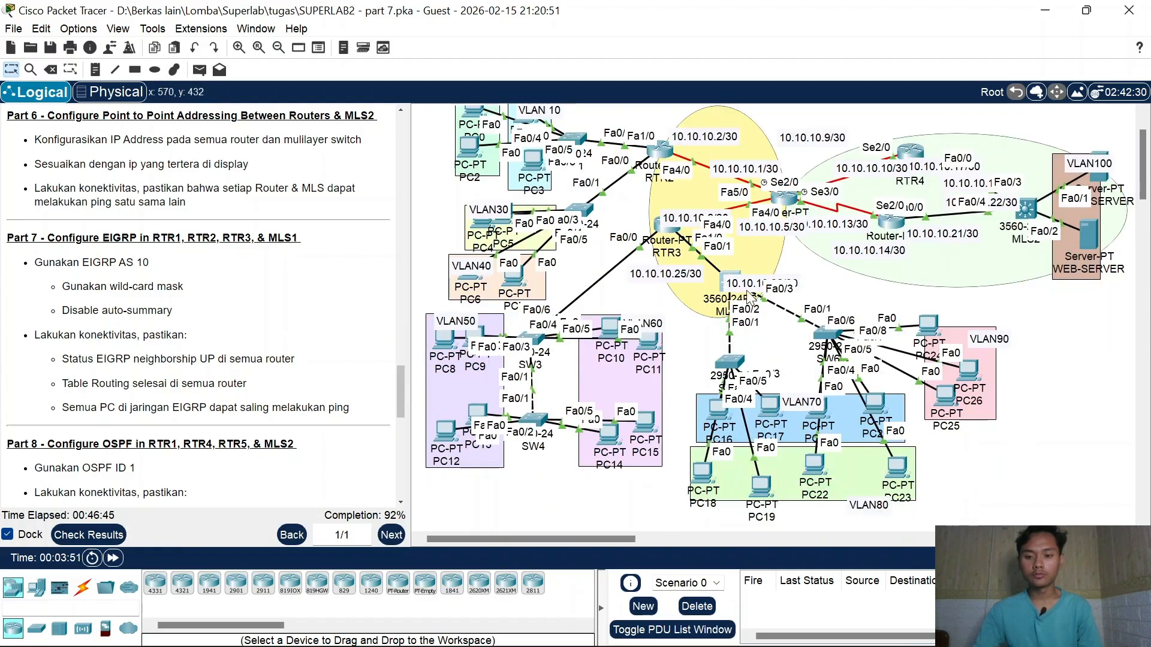
click(728, 281)
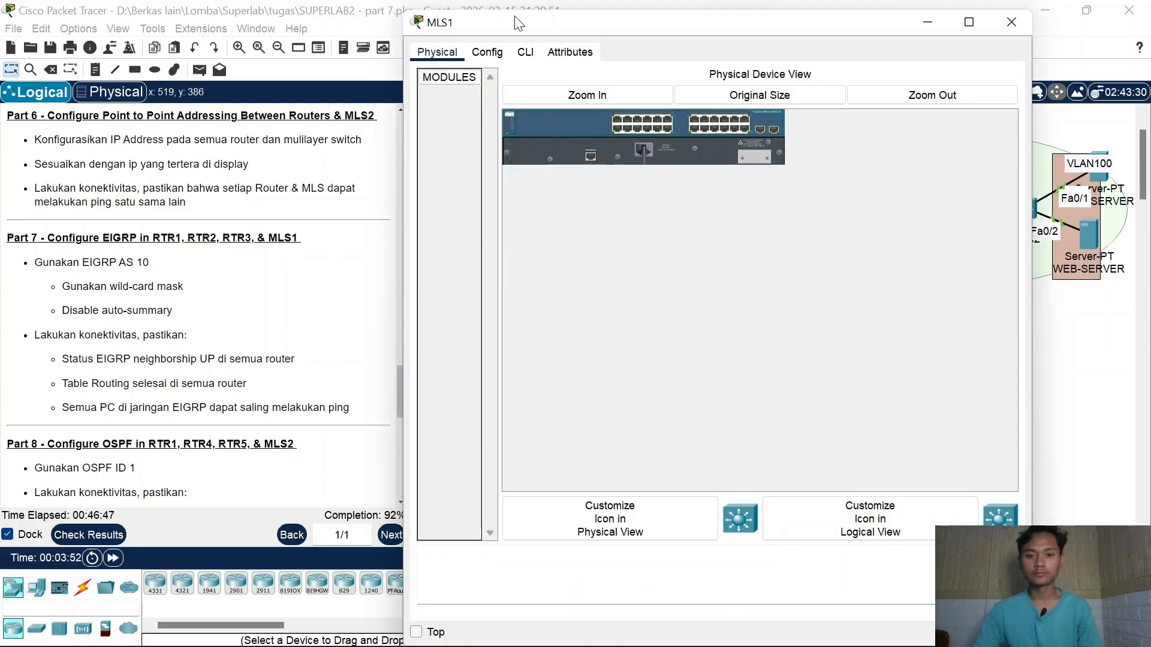
click(525, 52)
key(Return)
text(wn)
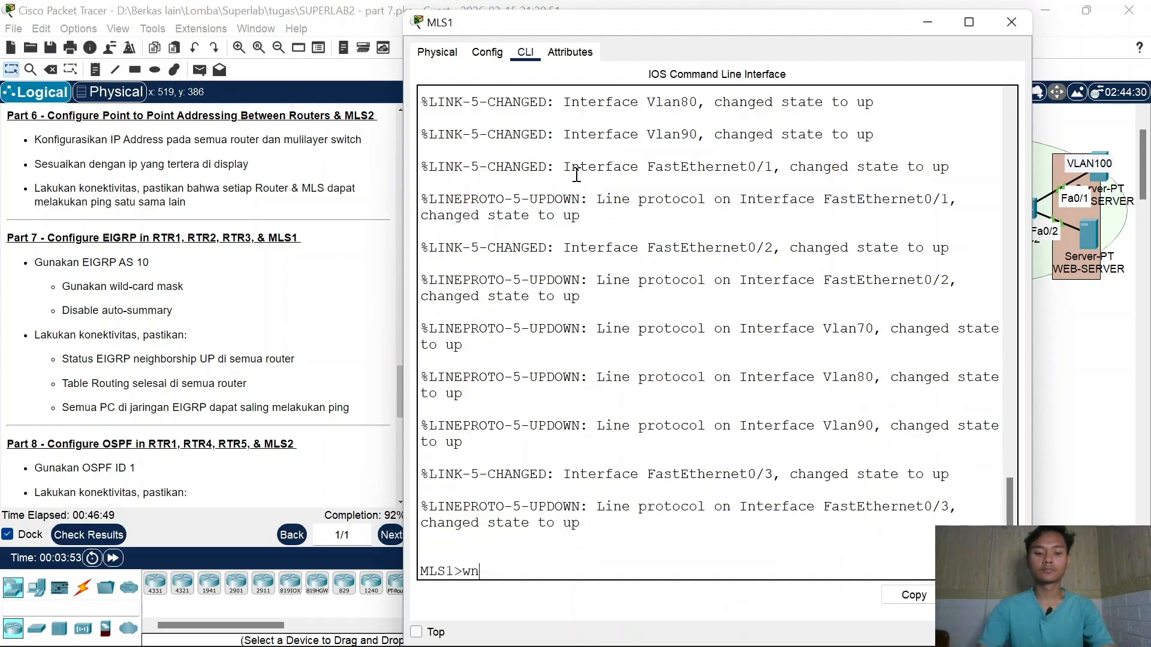
key(Return)
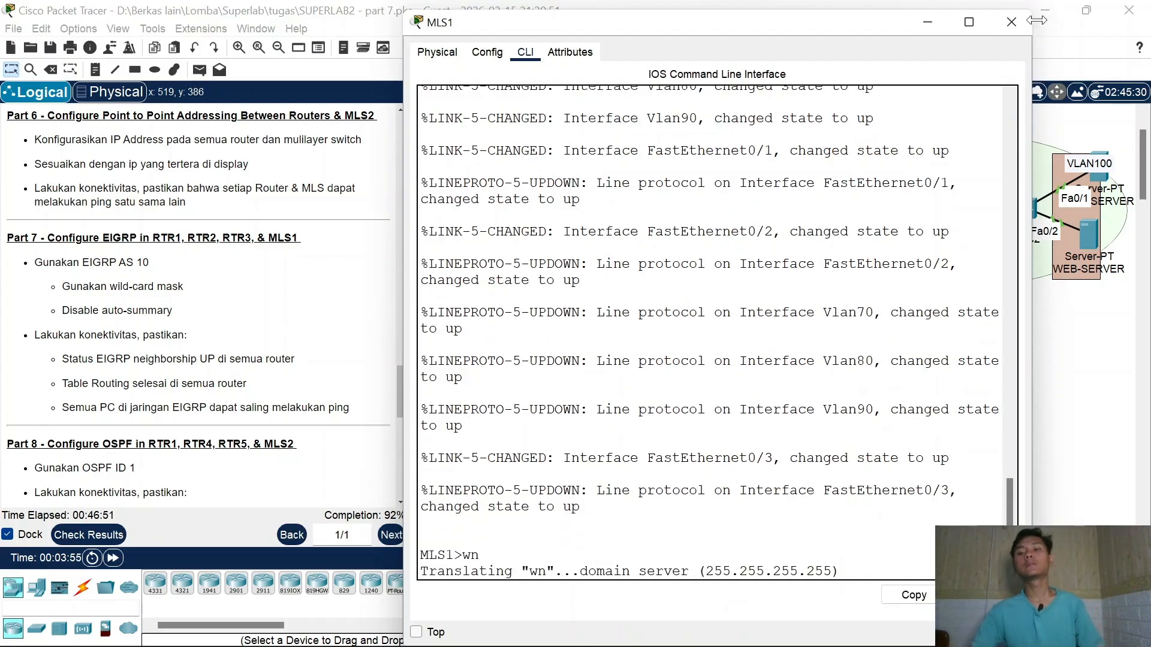
Step: Close MLS1's window and reopen the MLS1 device
click(1012, 22)
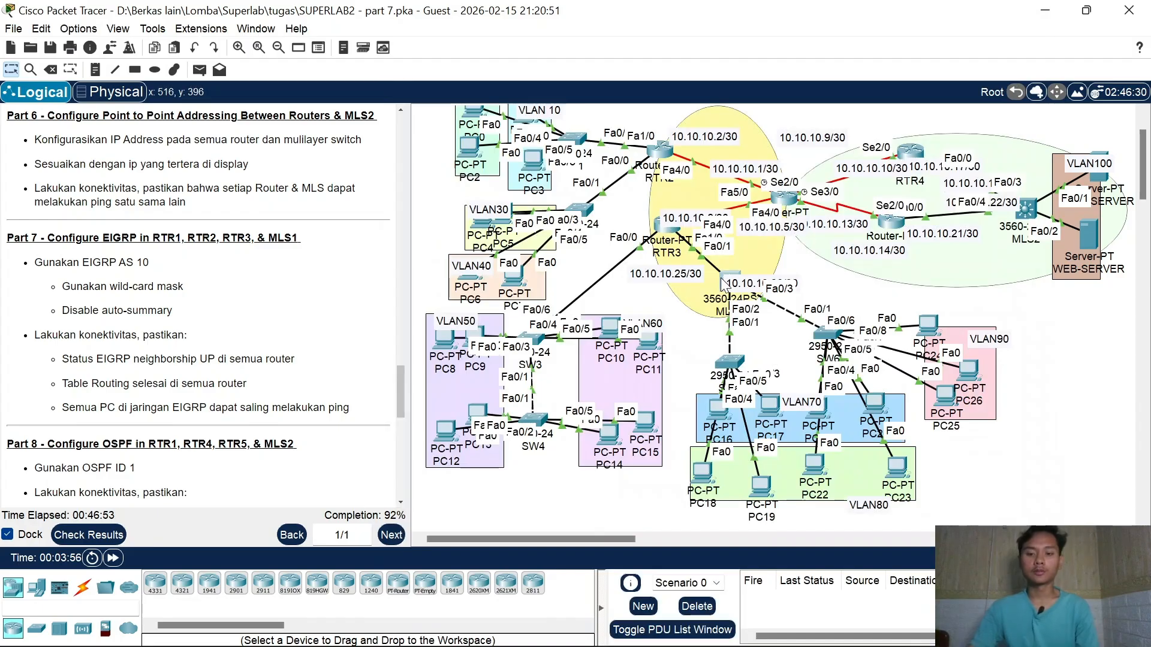
click(723, 284)
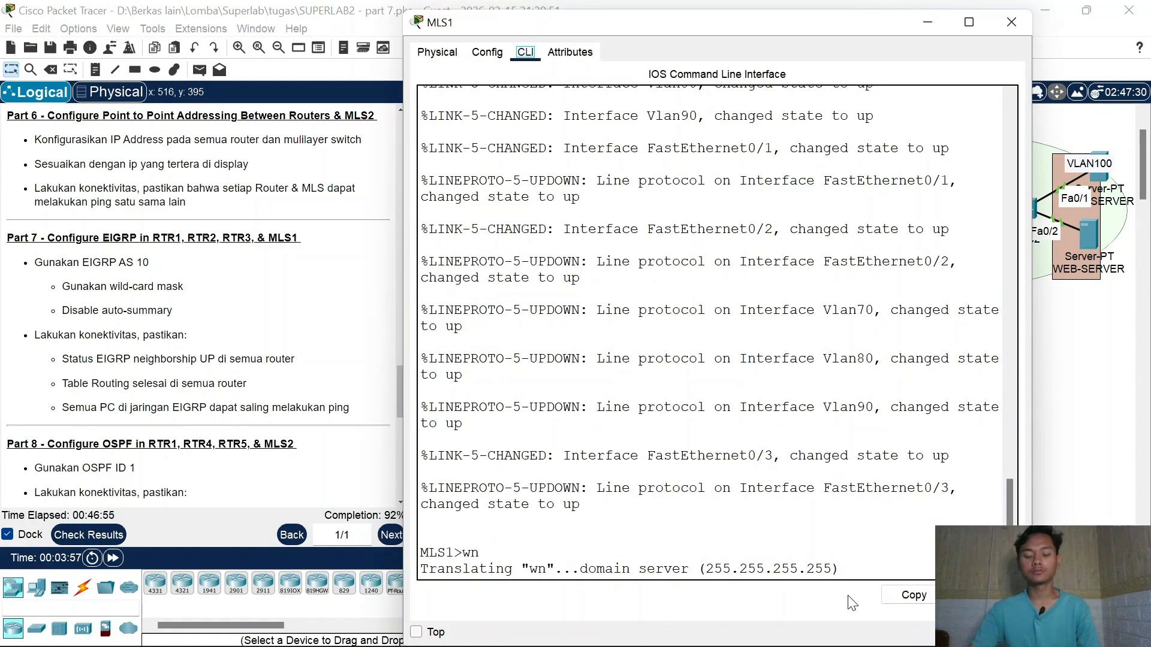
mouse_move(934, 626)
click(699, 630)
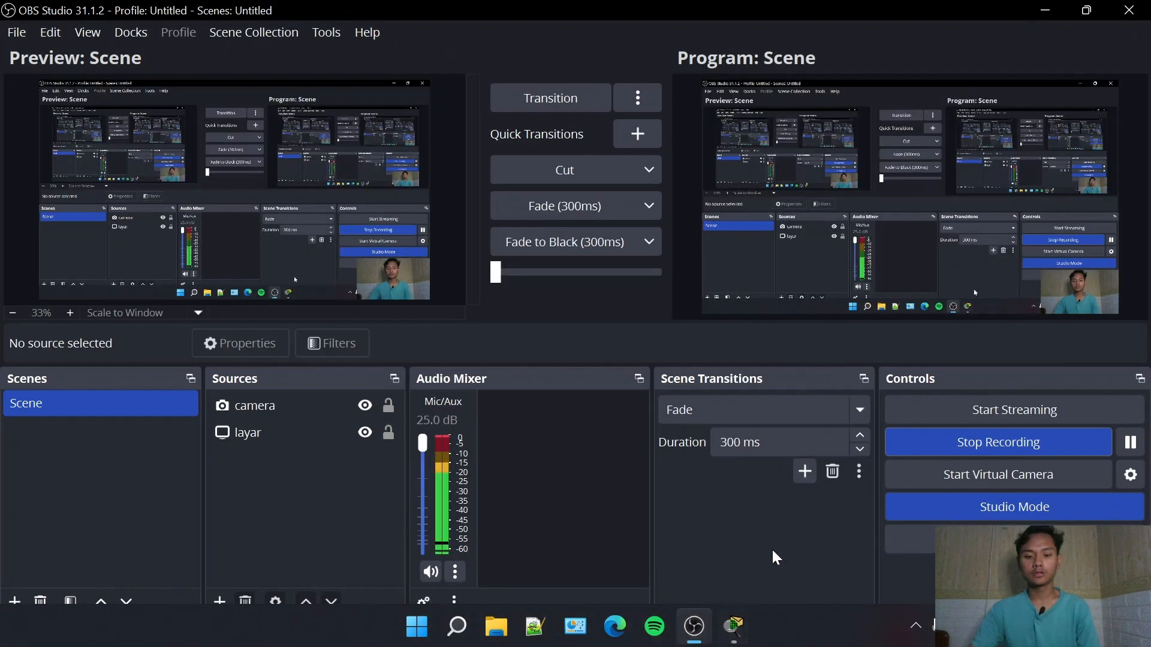
click(1046, 10)
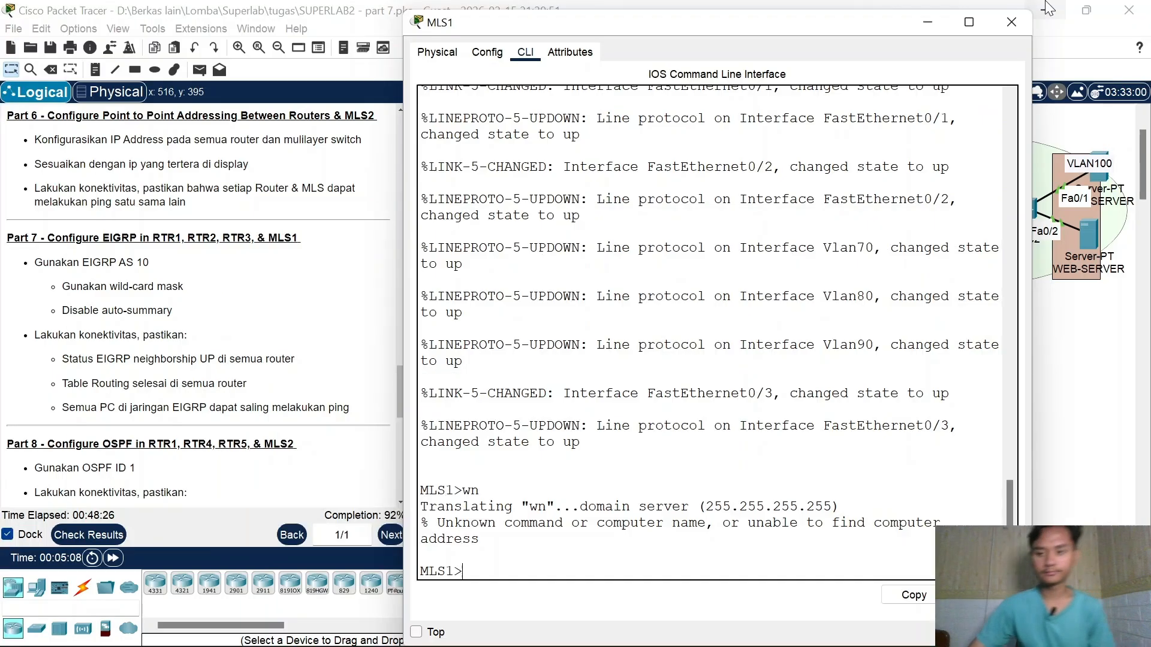
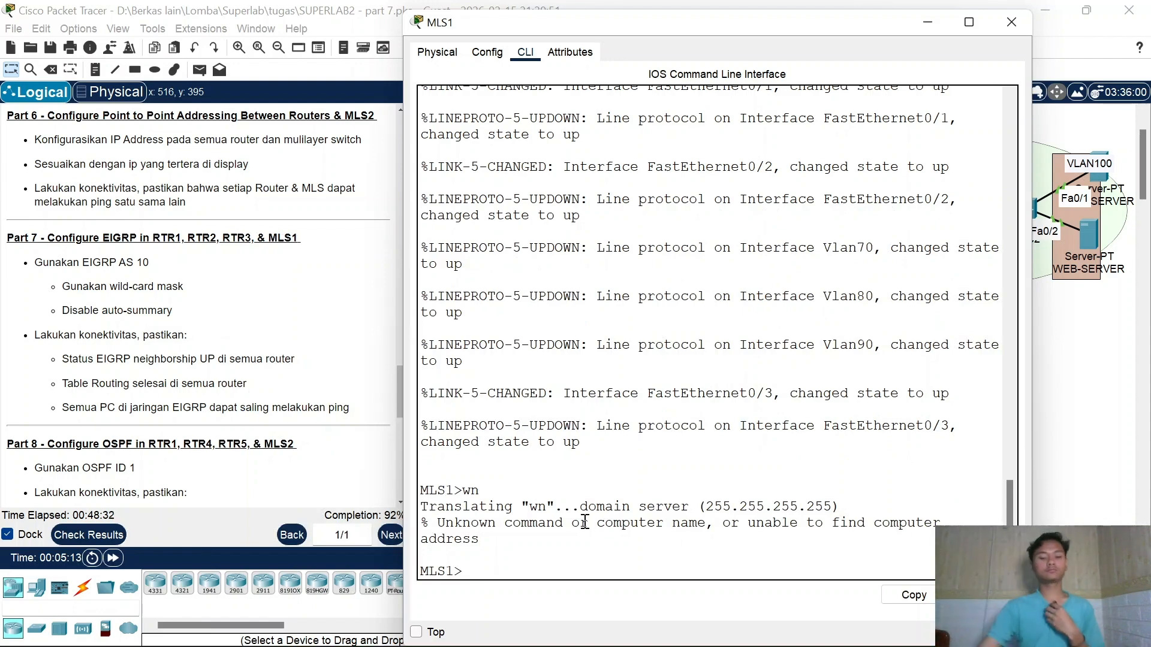
Step: Enter privileged and global configuration mode on MLS1 with en and conf t
key(Return)
key(Return)
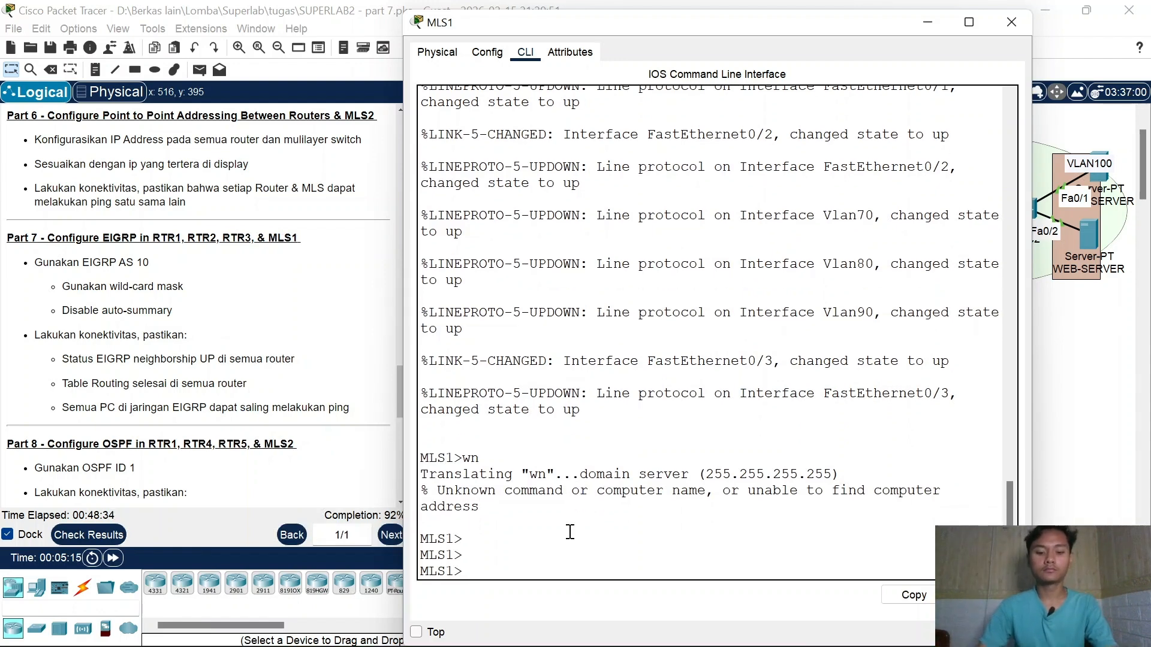
text(en)
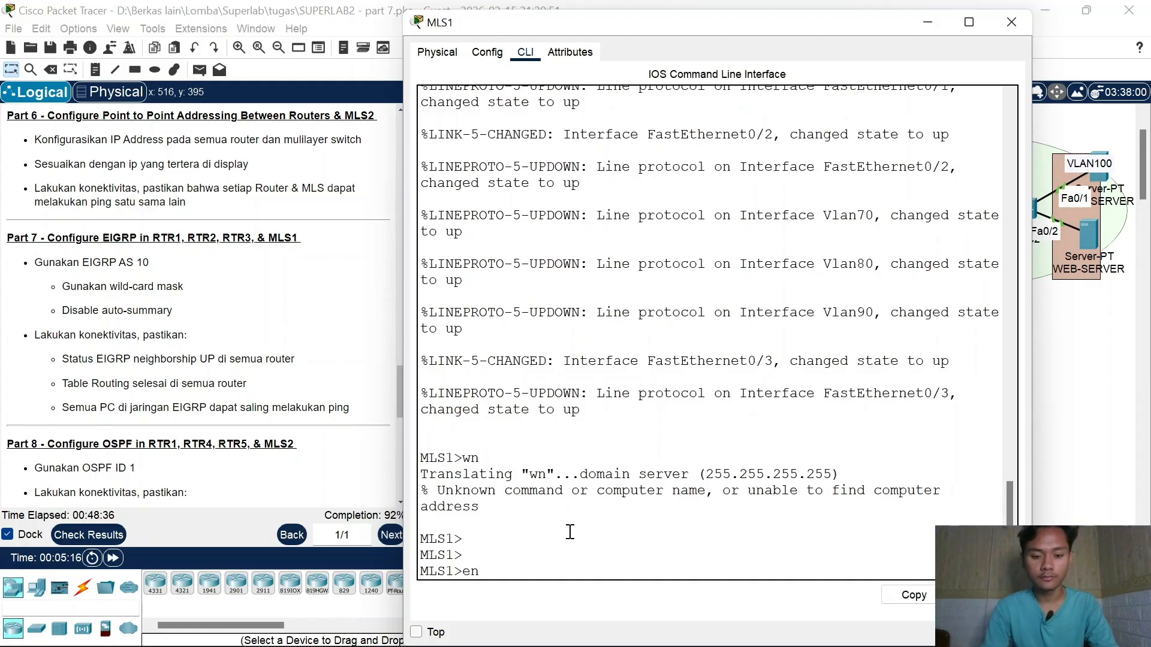
key(Return)
key(Return)
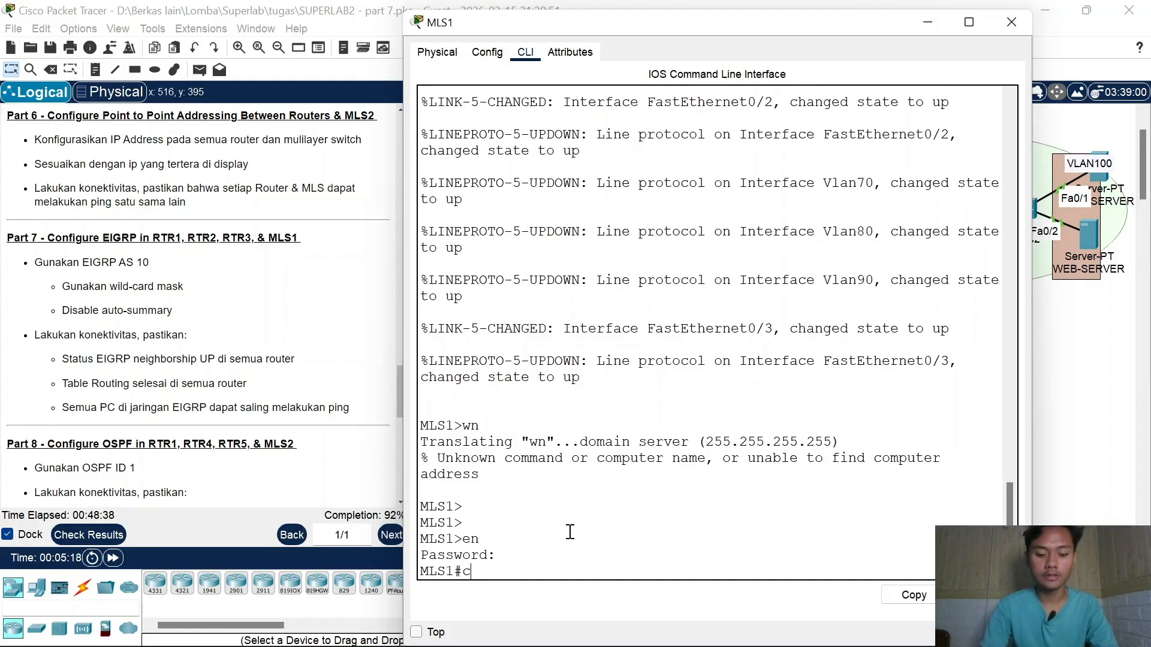
text(conf t)
key(Return)
Step: Start EIGRP AS 10 and advertise network 10.10.10.24 0.0.0.3
text(ro)
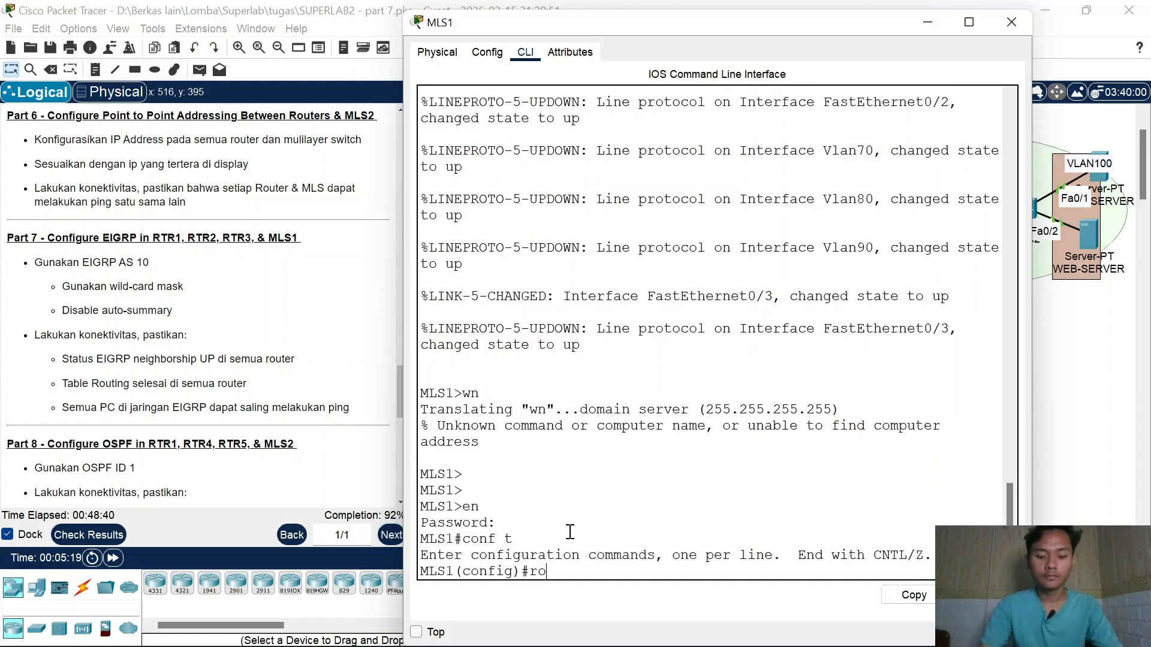
text(u)
key(Tab)
text(e)
key(Tab)
text(10)
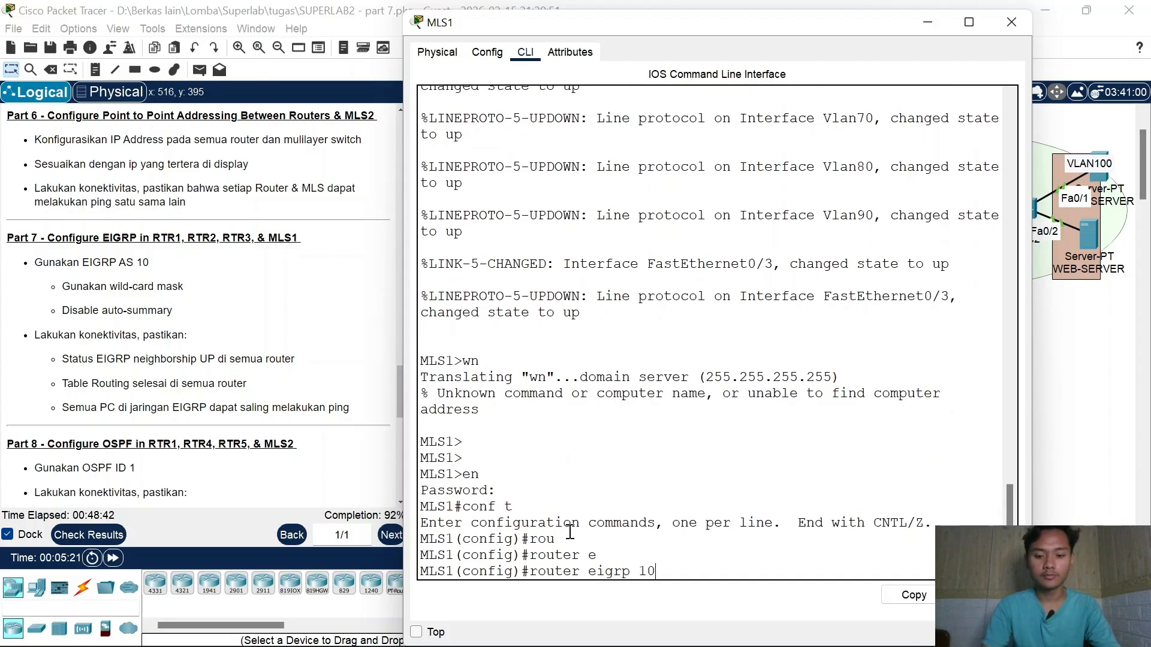
key(Return)
text(nfig-router)#net 10.10.1)
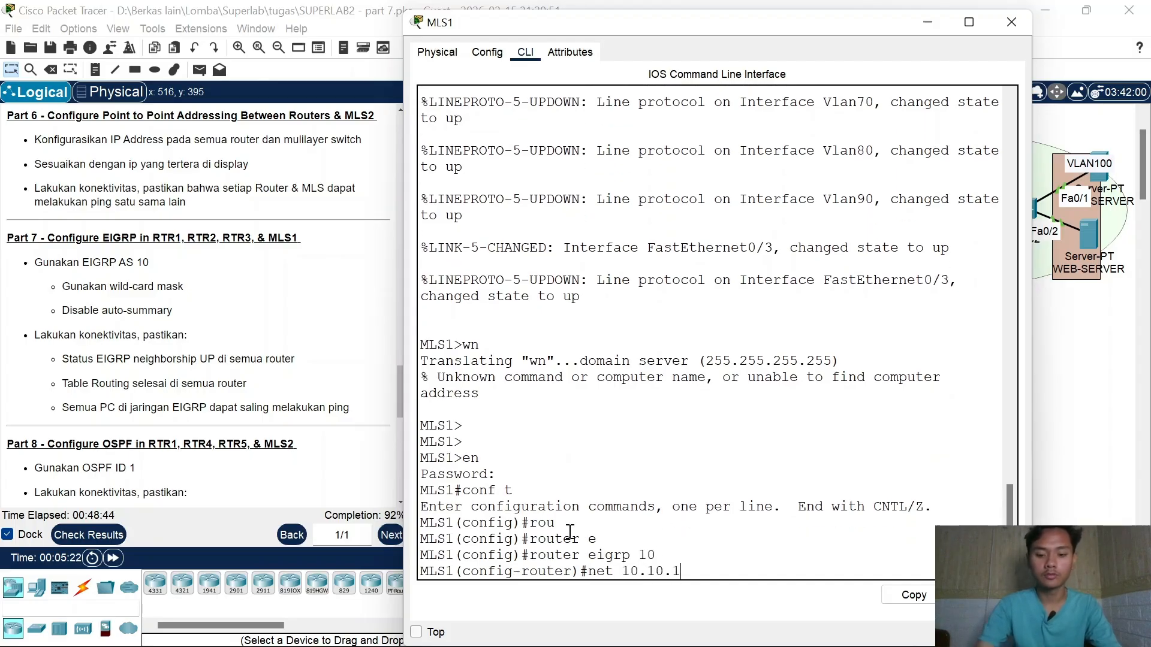
text(0.24 0.)
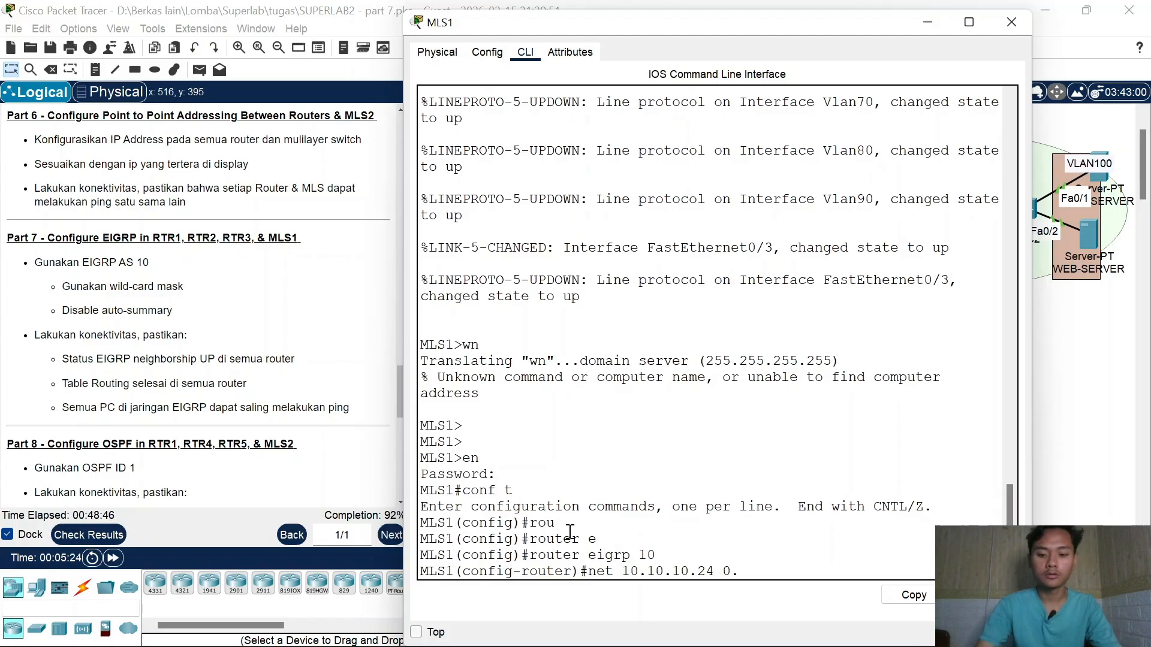
text(0.0.3)
key(Return)
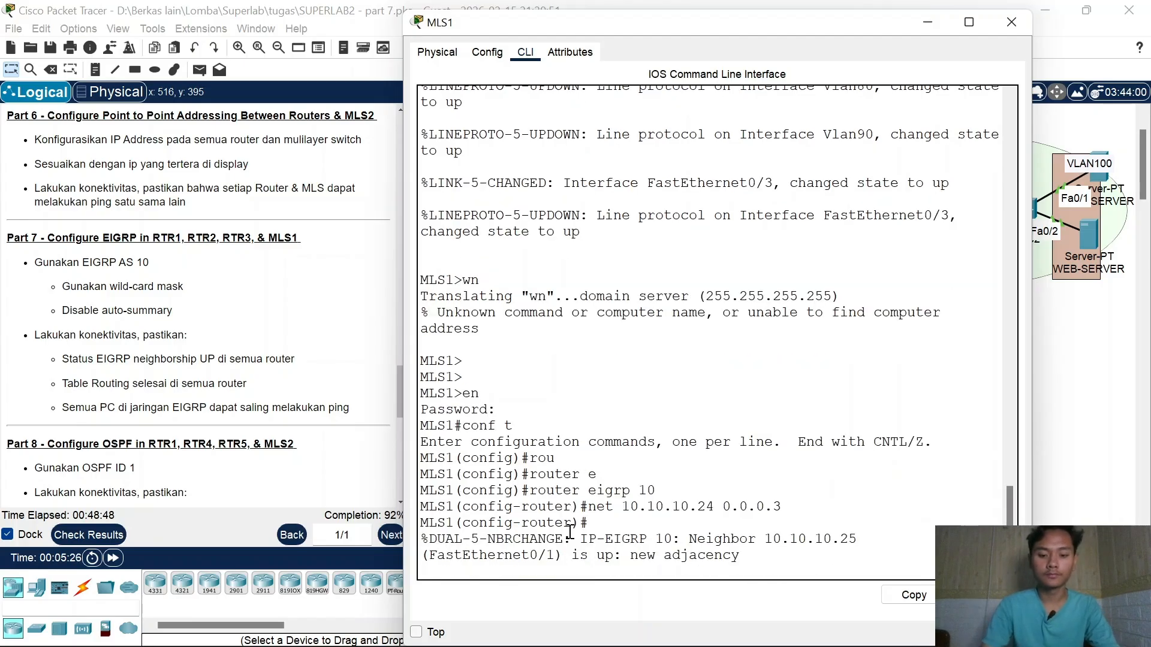
key(Return)
Step: Advertise networks 192.168.70.0, 192.168.80.0 and 192.168.90.0 with wildcard 0.0.0.255
text(nfig-router)#n)
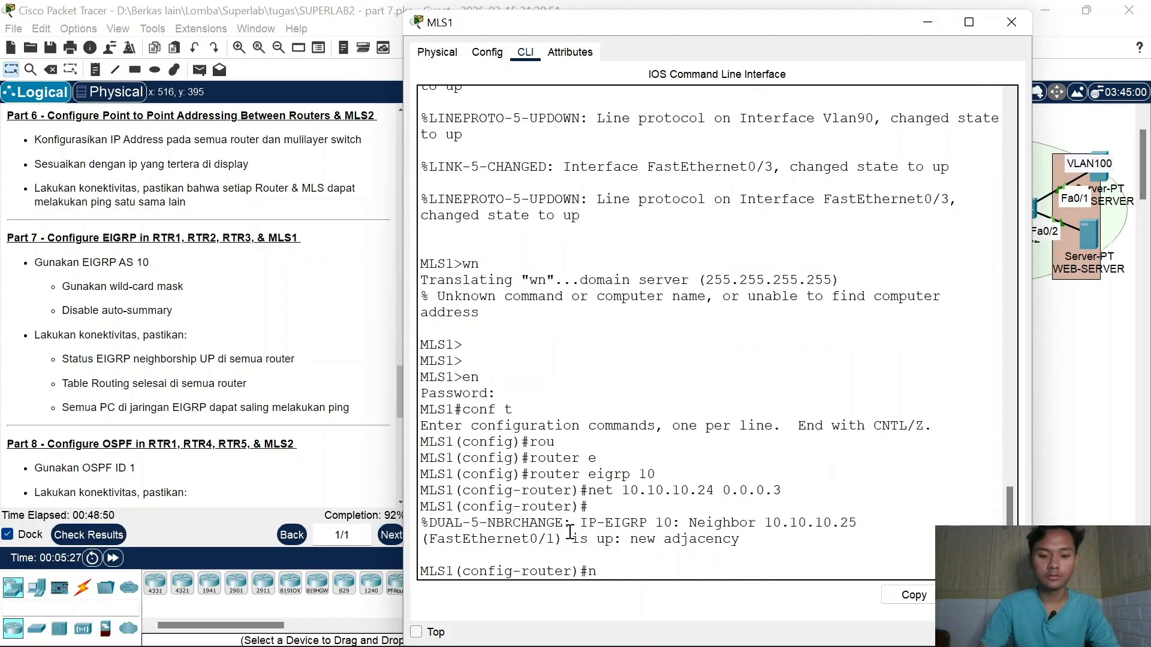
text(et 192.168)
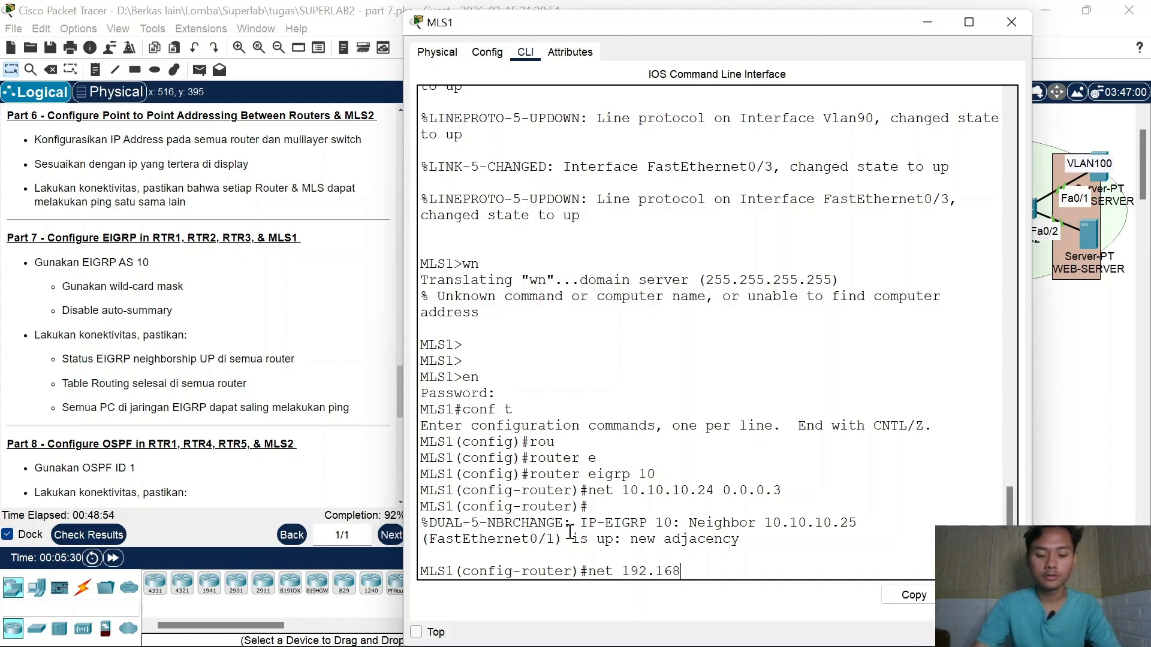
text(.70.0)
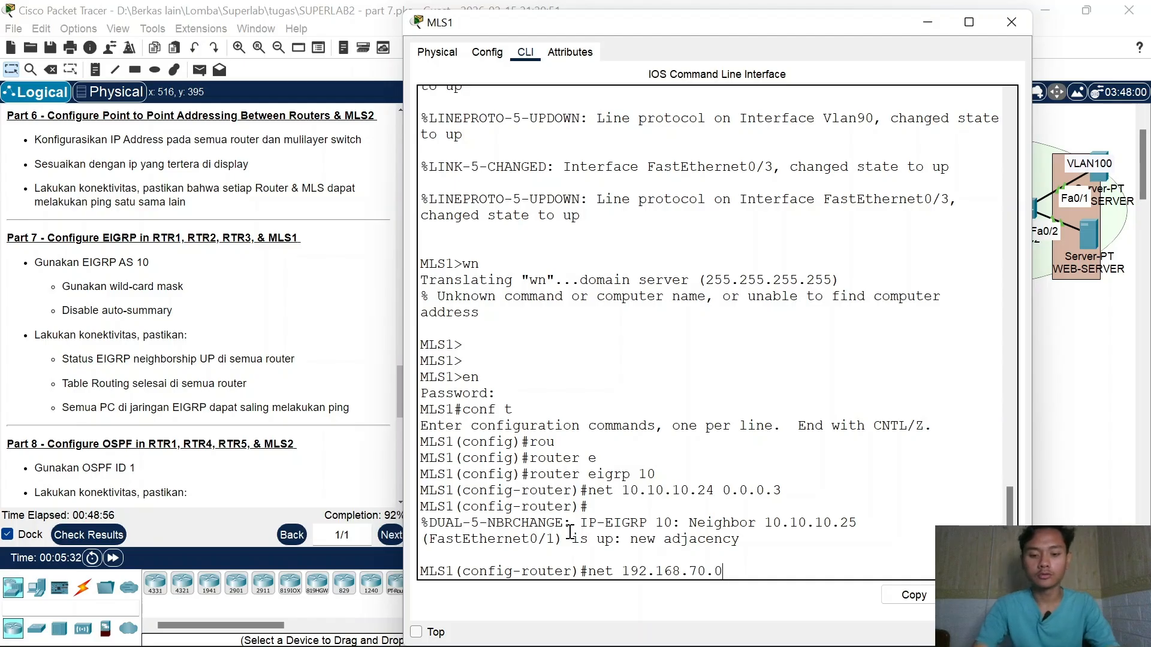
text( 0.0)
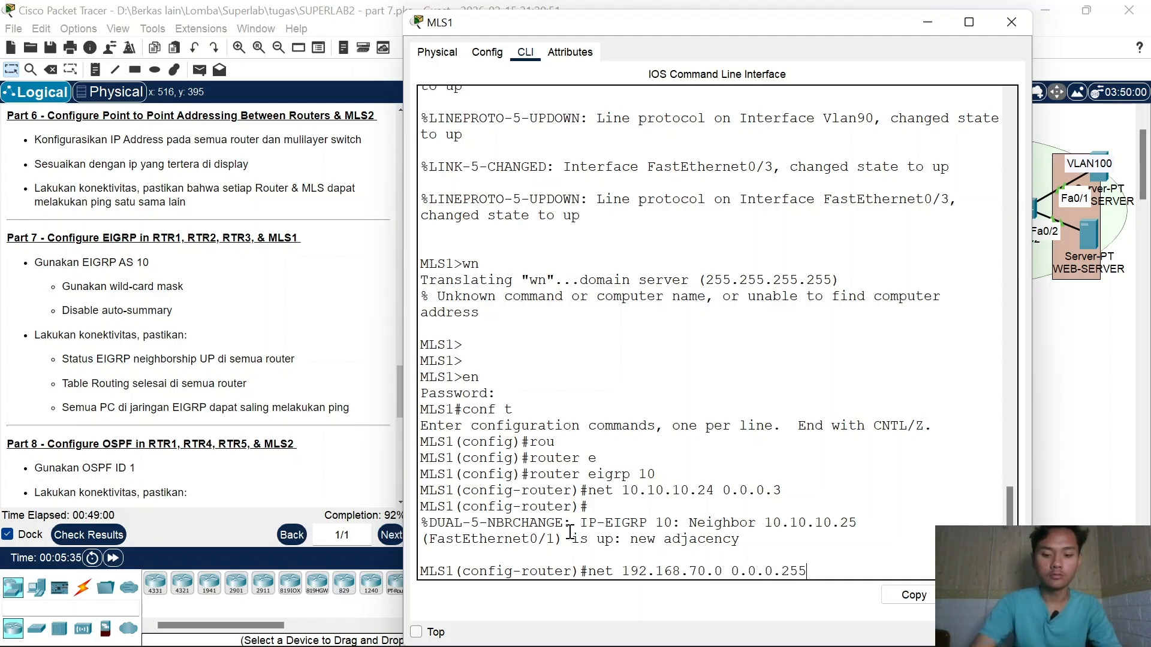
text(.0.255)
key(Return)
key(Up)
key(Left)
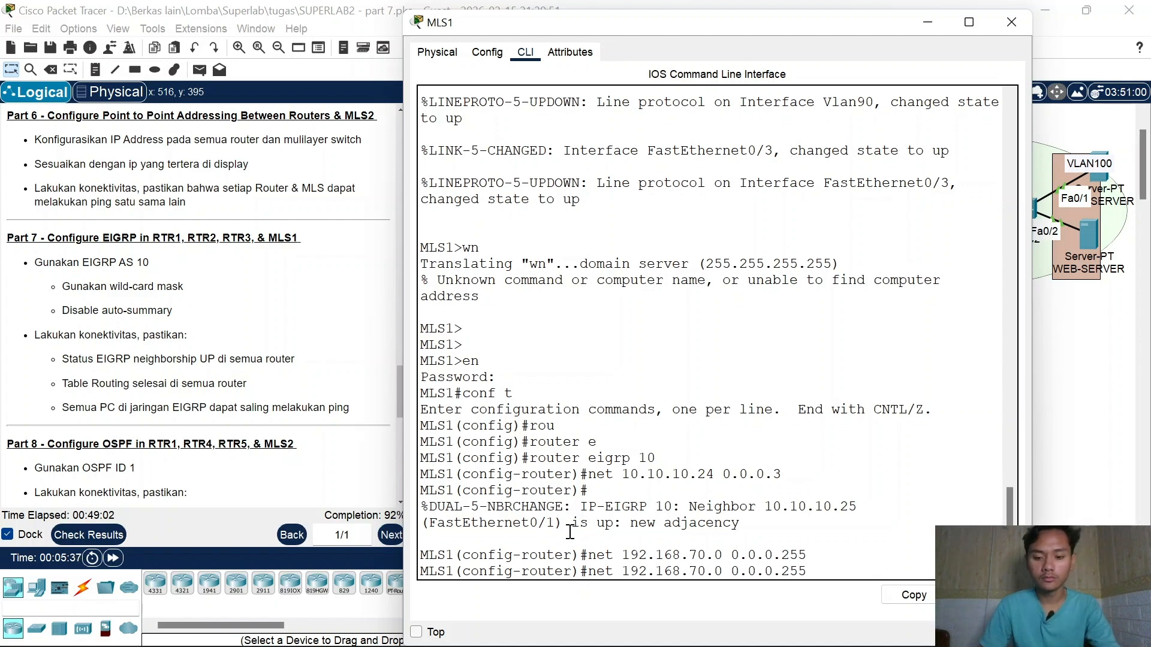
key(BackSpace)
text(8)
key(Return)
key(Up)
key(Left)
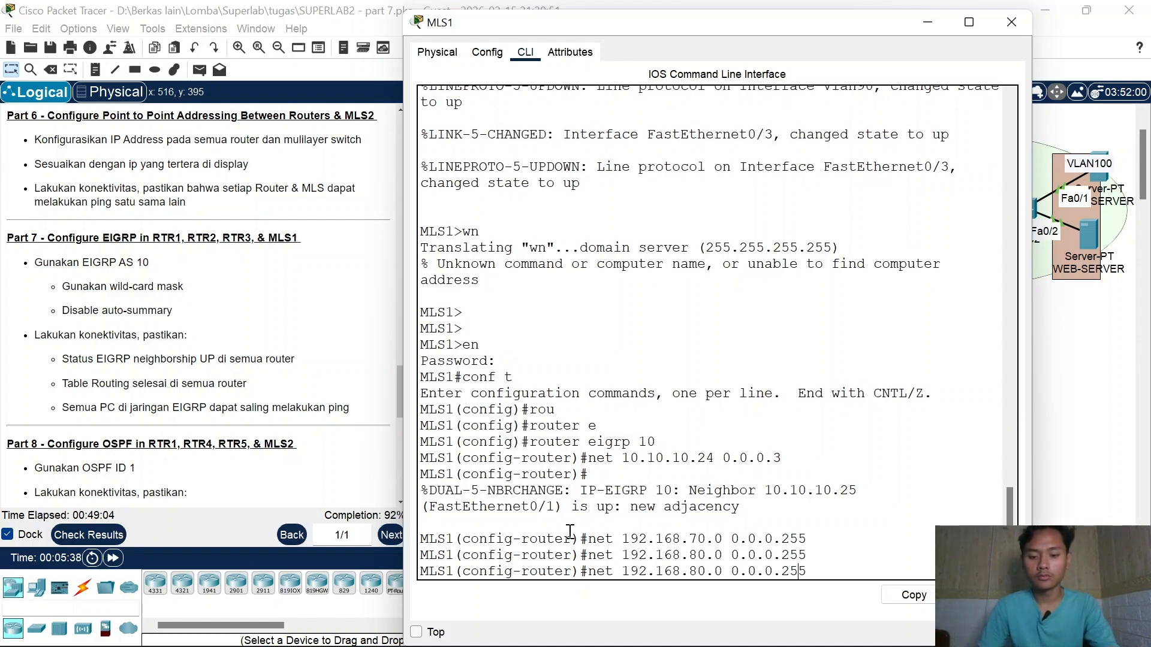
key(Left)
key(Left)
key(Left)
key(Left)
key(Left)
key(Left)
key(Left)
key(BackSpace)
text(9)
key(Return)
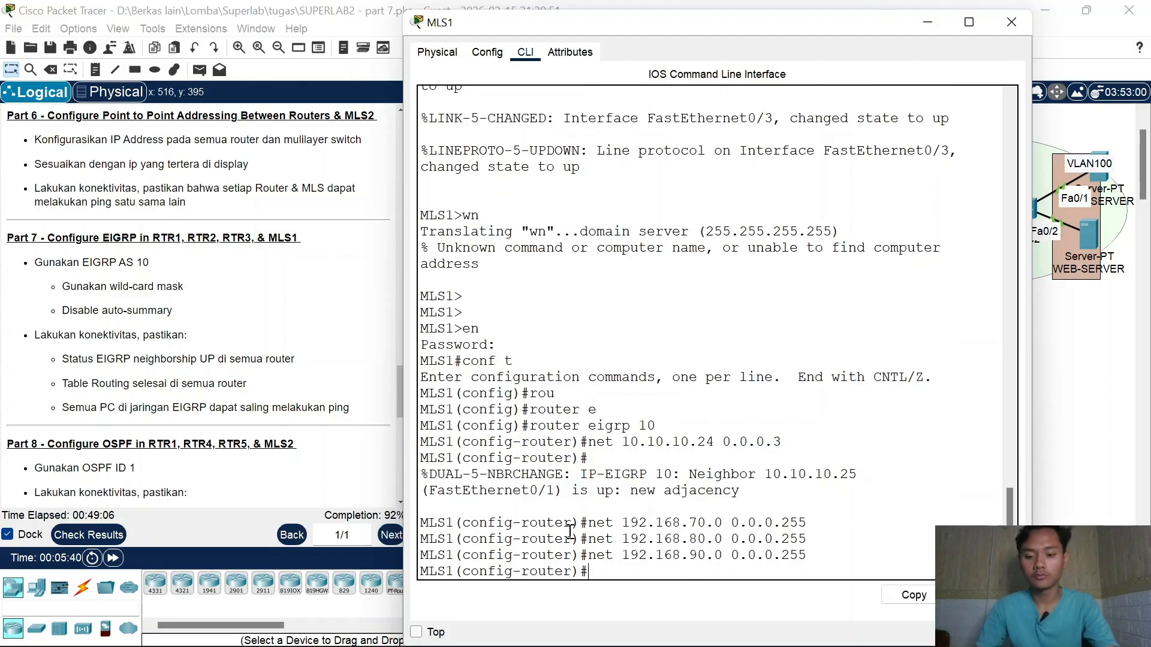
Step: Turn off EIGRP auto-summary on MLS1
text(no au)
key(Tab)
key(Return)
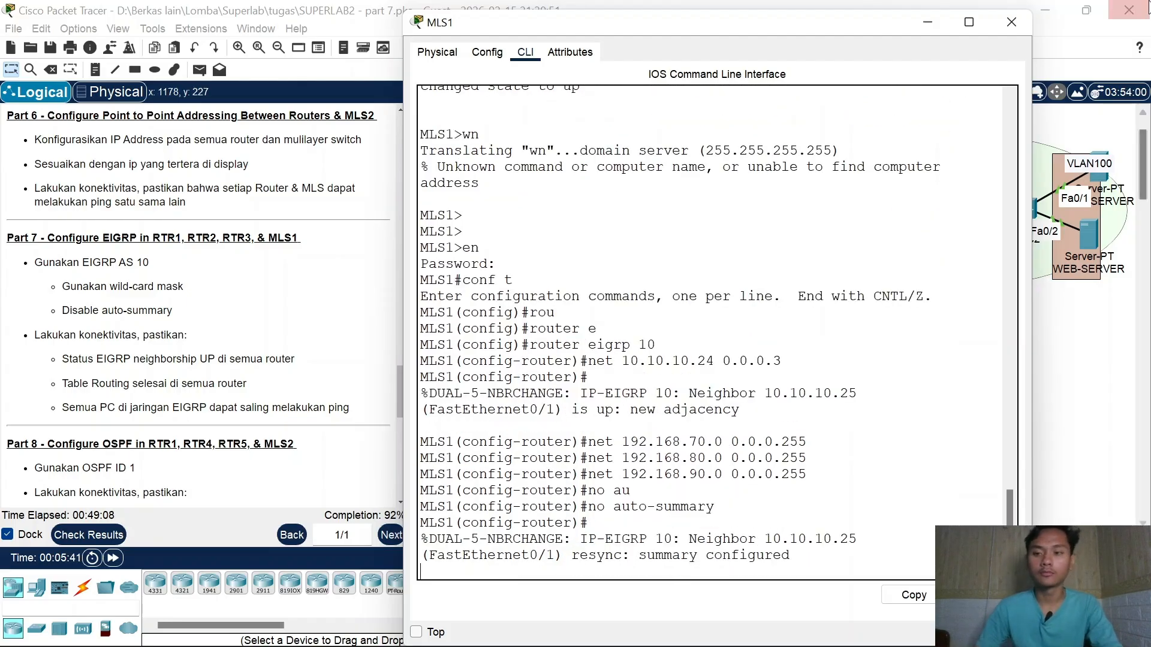
Step: Open RTR2's CLI, leave configuration mode and display its routing table with do sh ip rou
click(1010, 22)
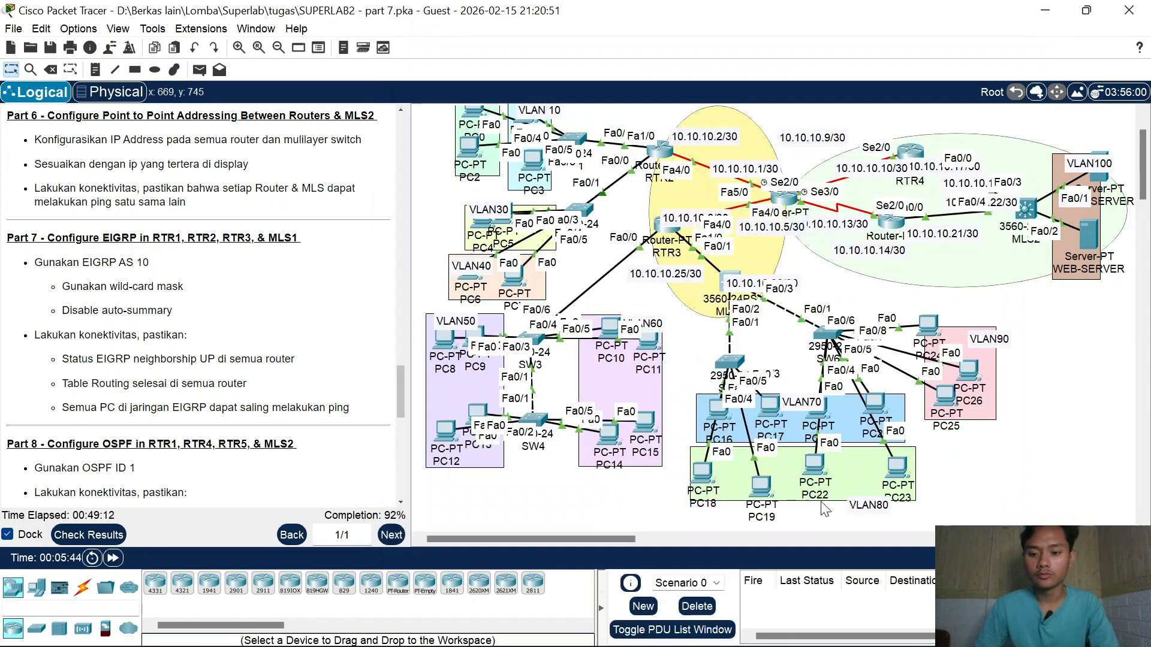
scroll(859, 354, up, 2)
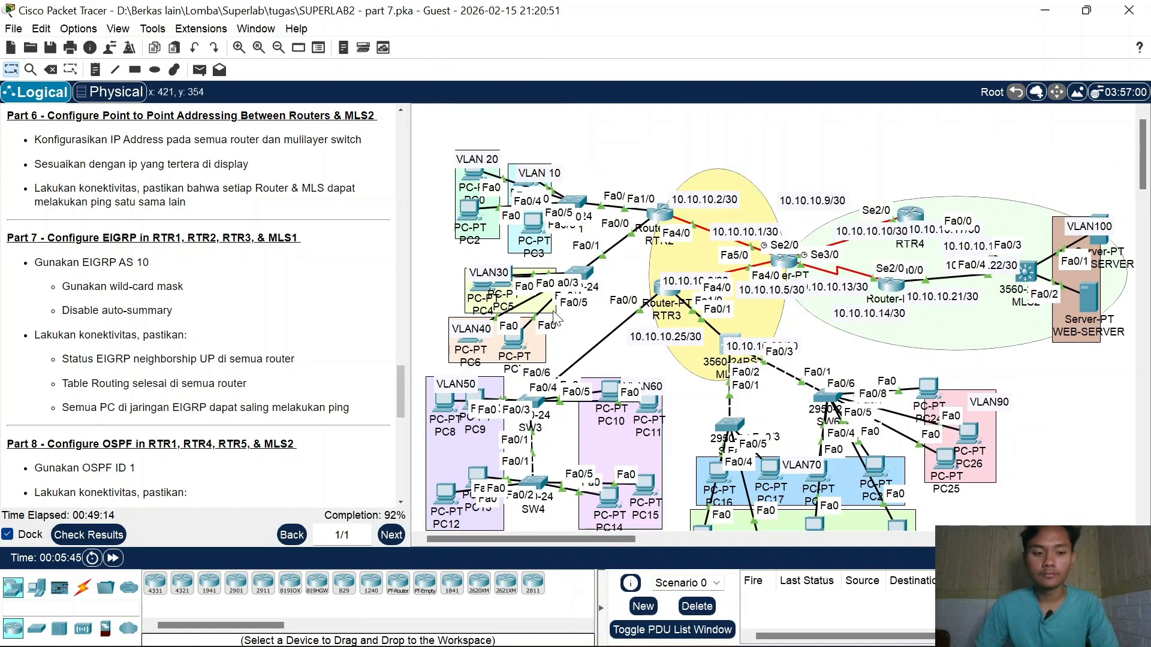
scroll(743, 398, down, 2)
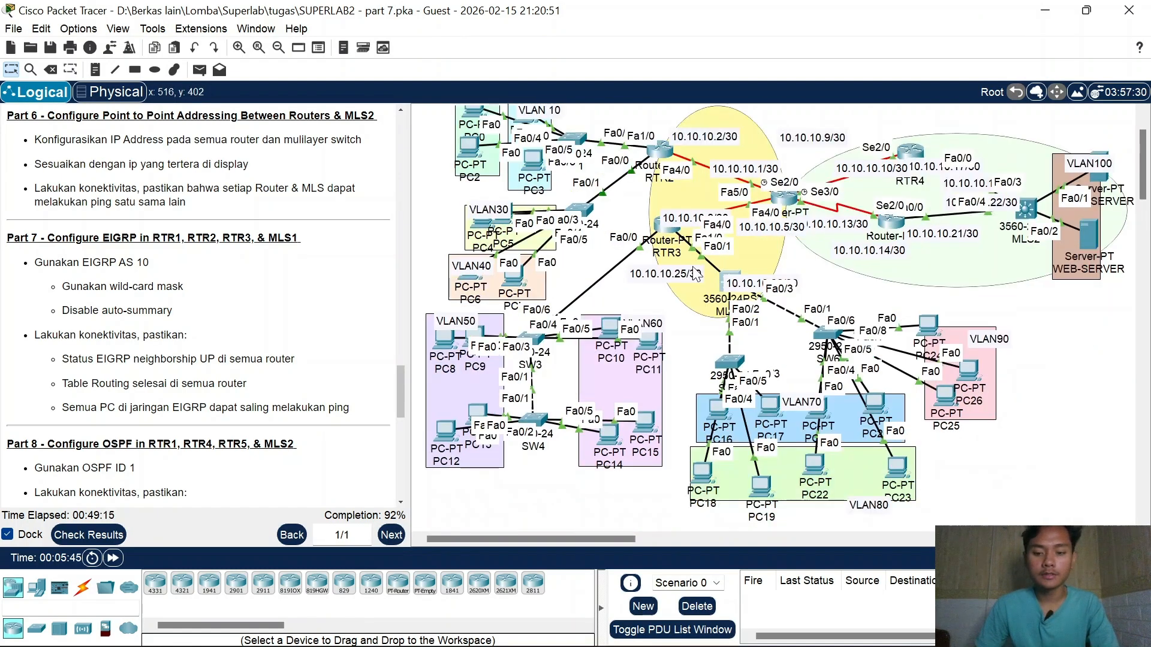
click(662, 151)
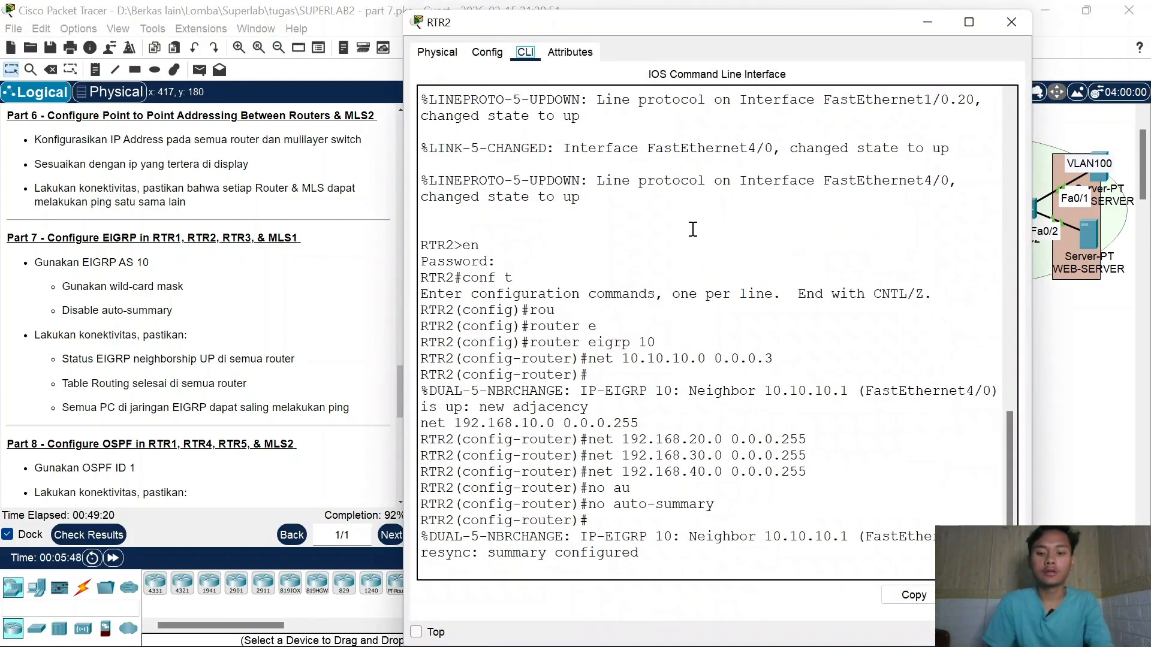
key(Return)
key(Return)
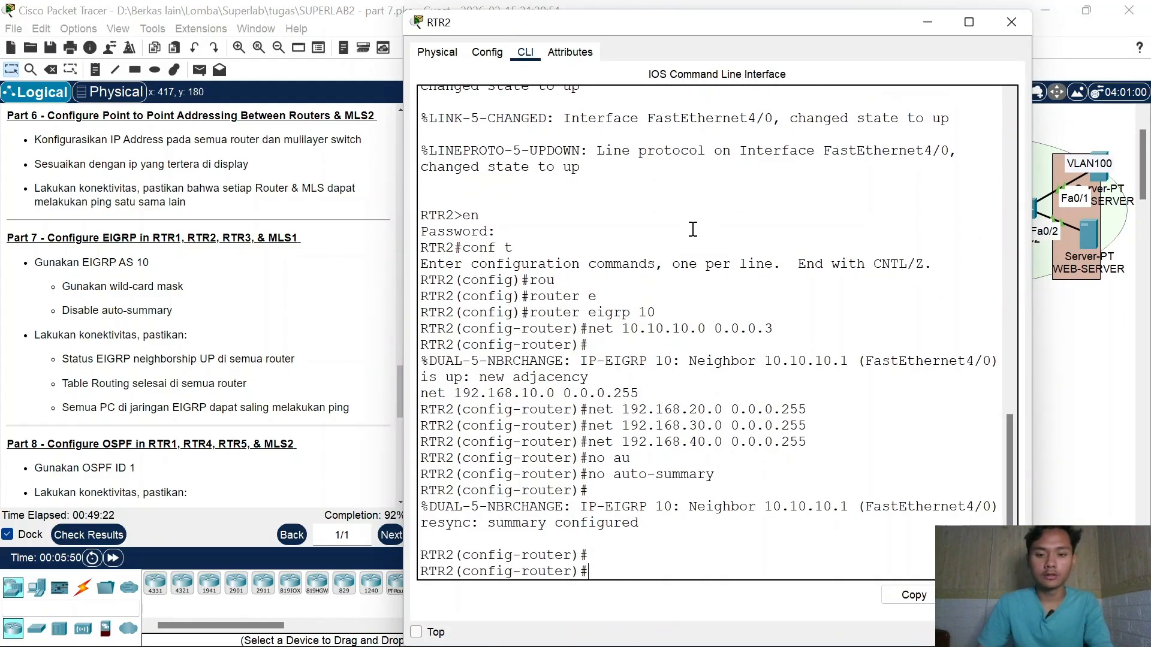
text(ex)
key(Return)
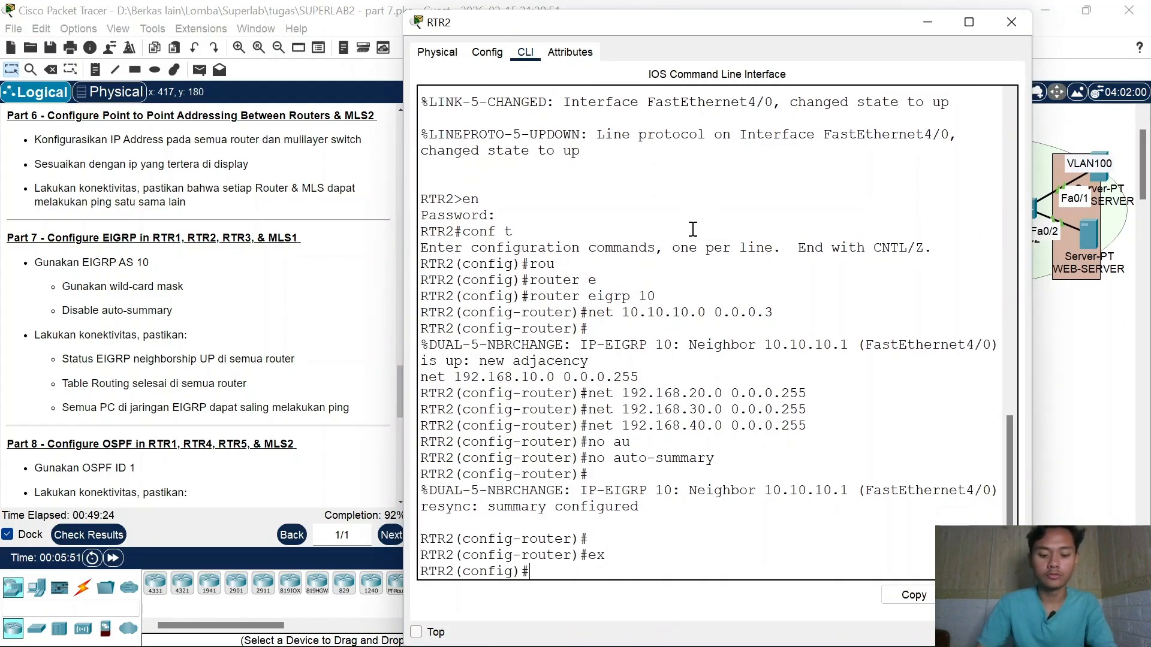
text(do sh ip rou)
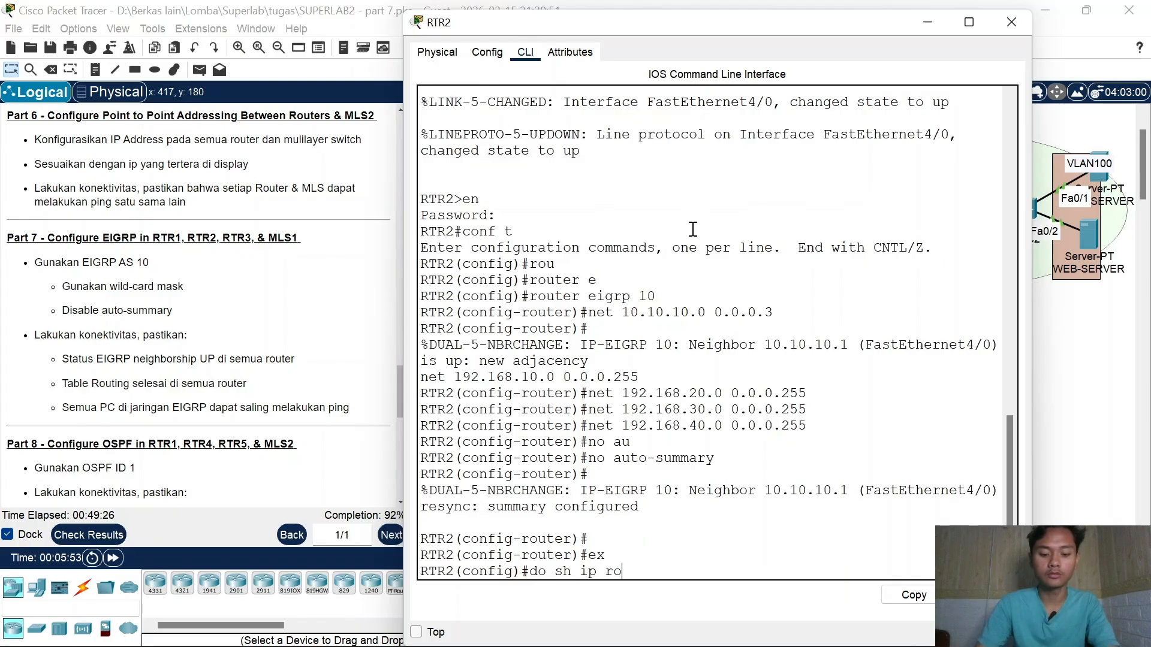
key(Return)
Step: Check the routing table for EIGRP routes to 192.168.60.0, 192.168.70.0 and 192.168.90.0
key(space)
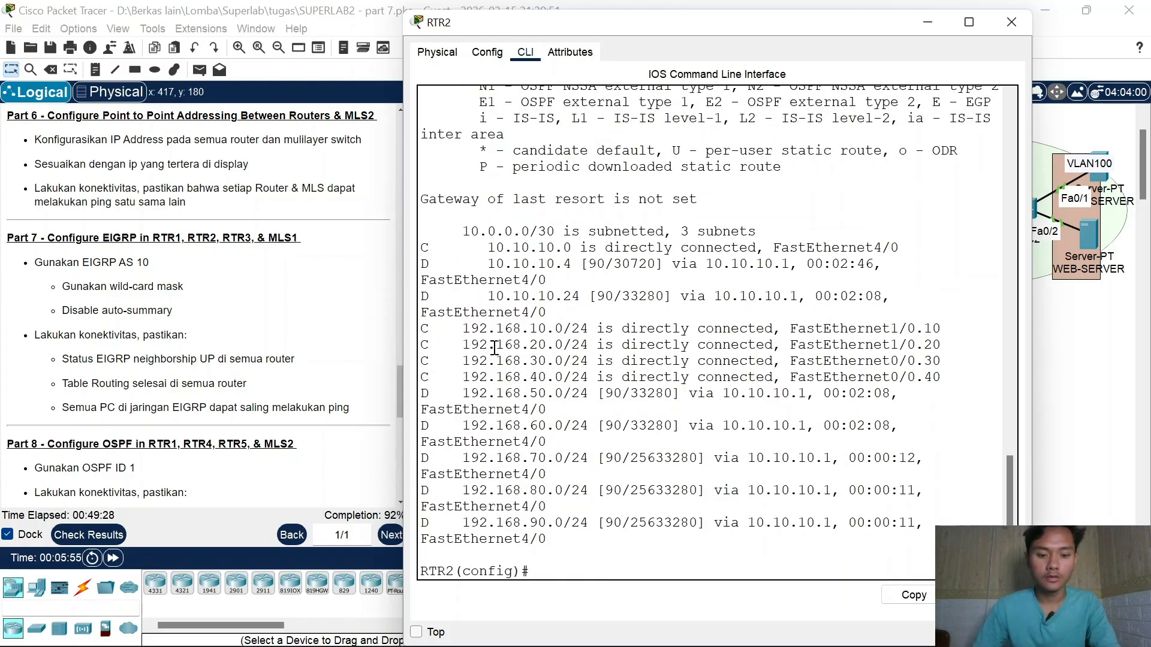
drag(422, 425, 438, 424)
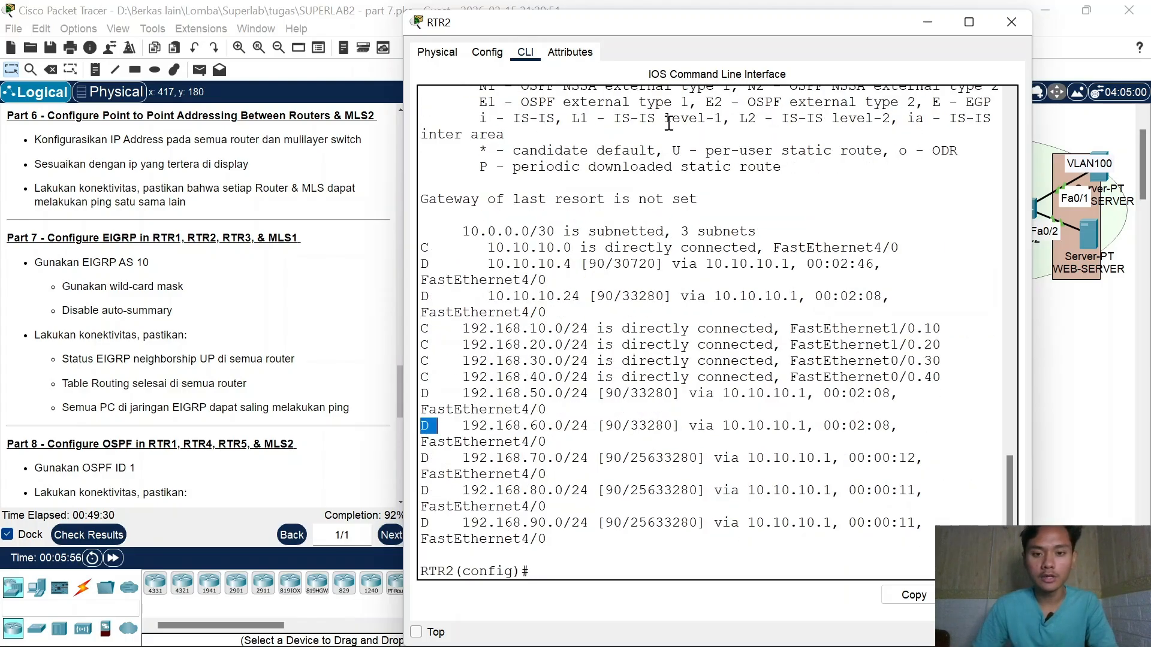
scroll(669, 123, up, 1)
drag(477, 106, 552, 108)
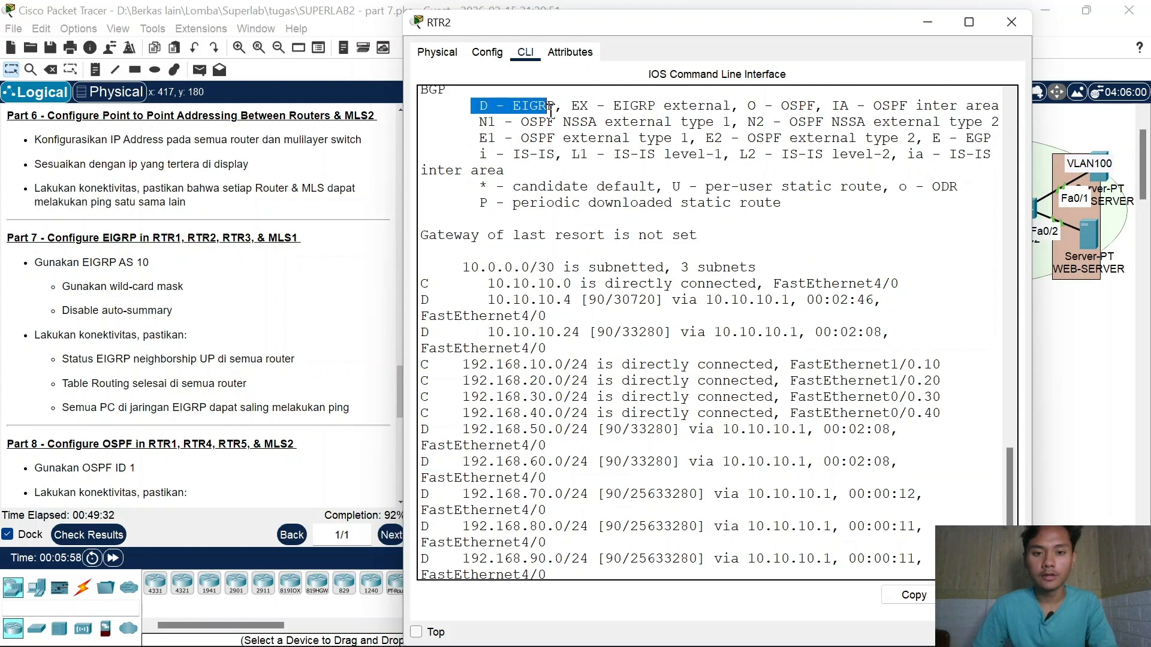
scroll(657, 383, down, 1)
drag(480, 462, 567, 475)
drag(497, 520, 519, 550)
click(586, 570)
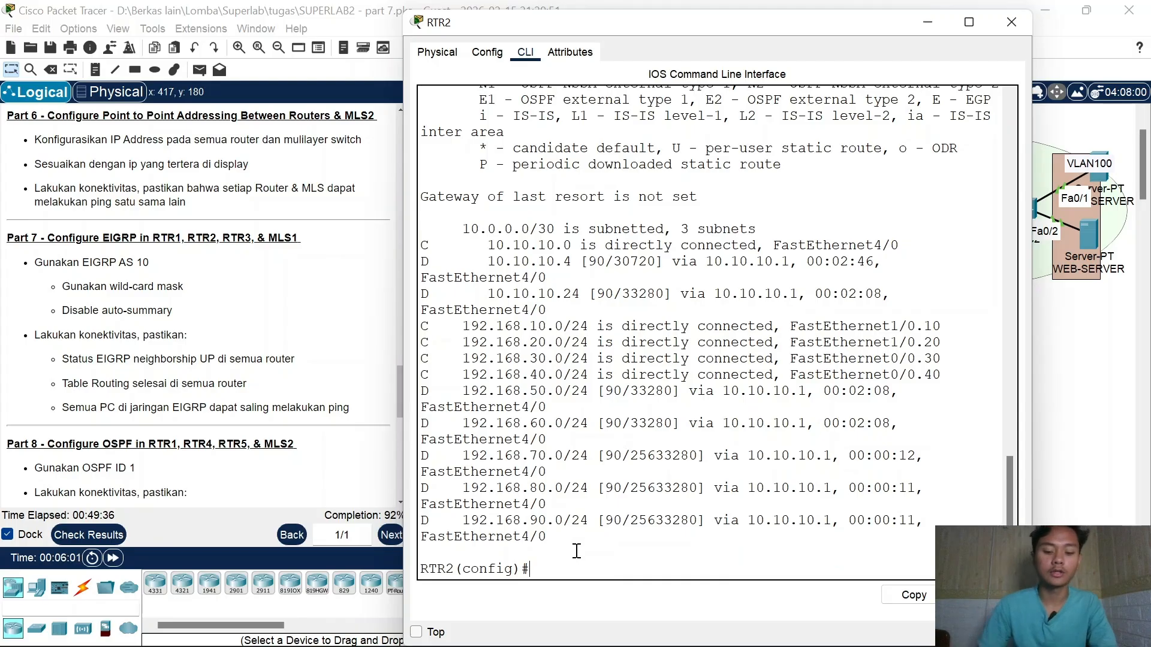
Step: Ping 192.168.70.1, then 192.168.70.2 twice from RTR2
text(do pin)
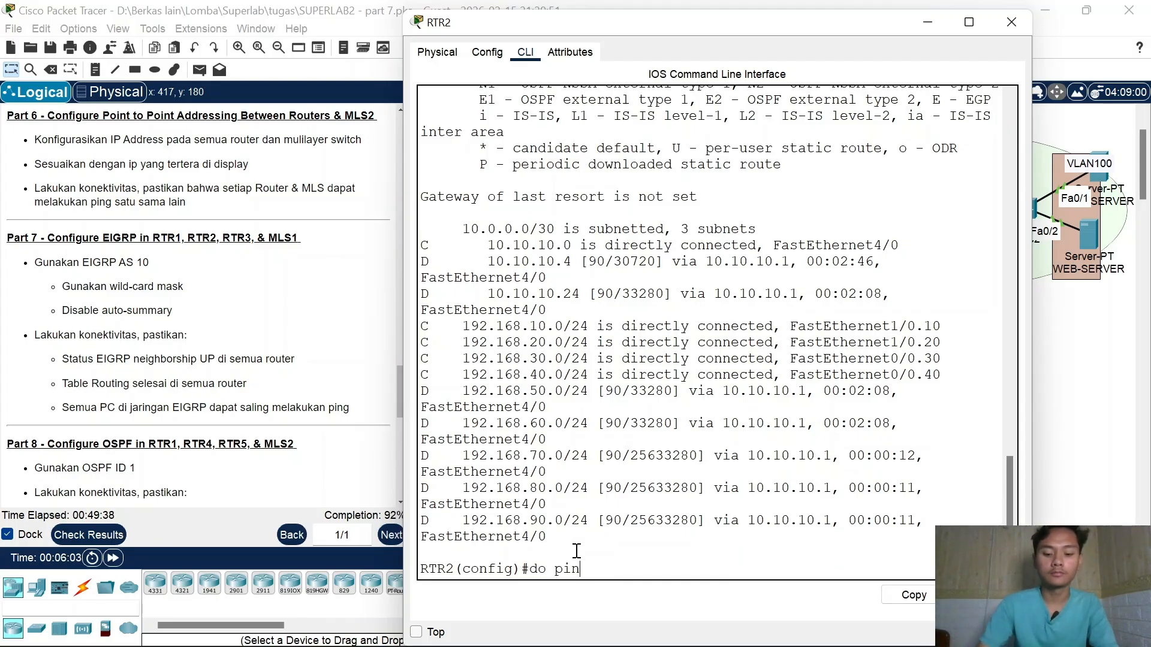
text(g 192.168.)
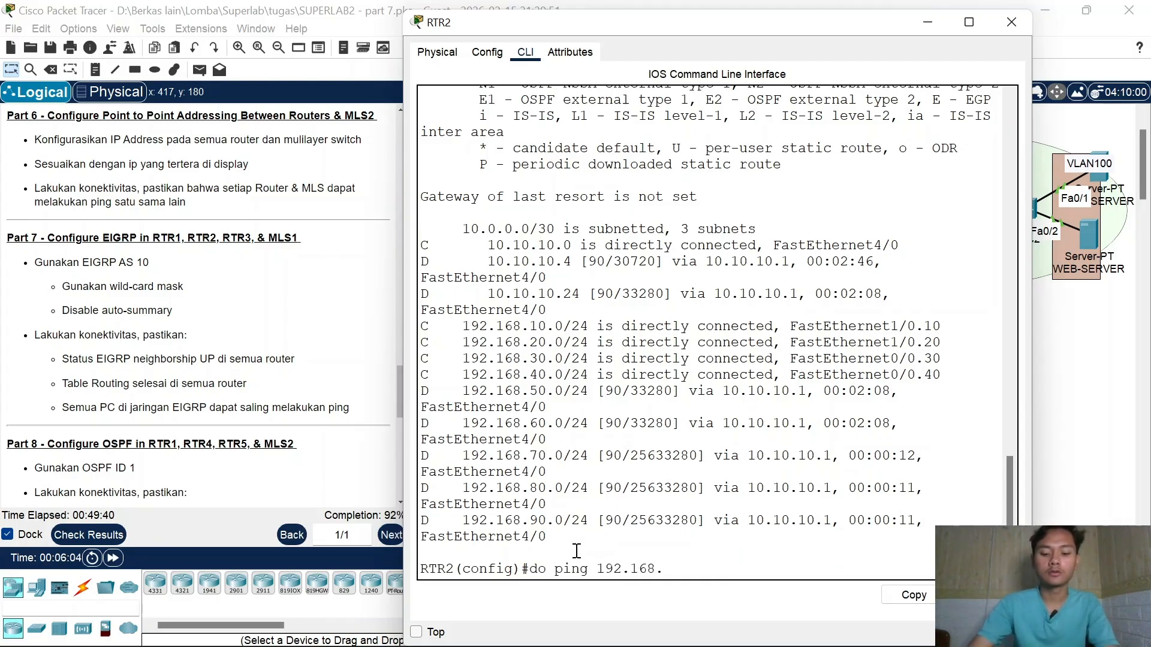
text(70.1)
key(Return)
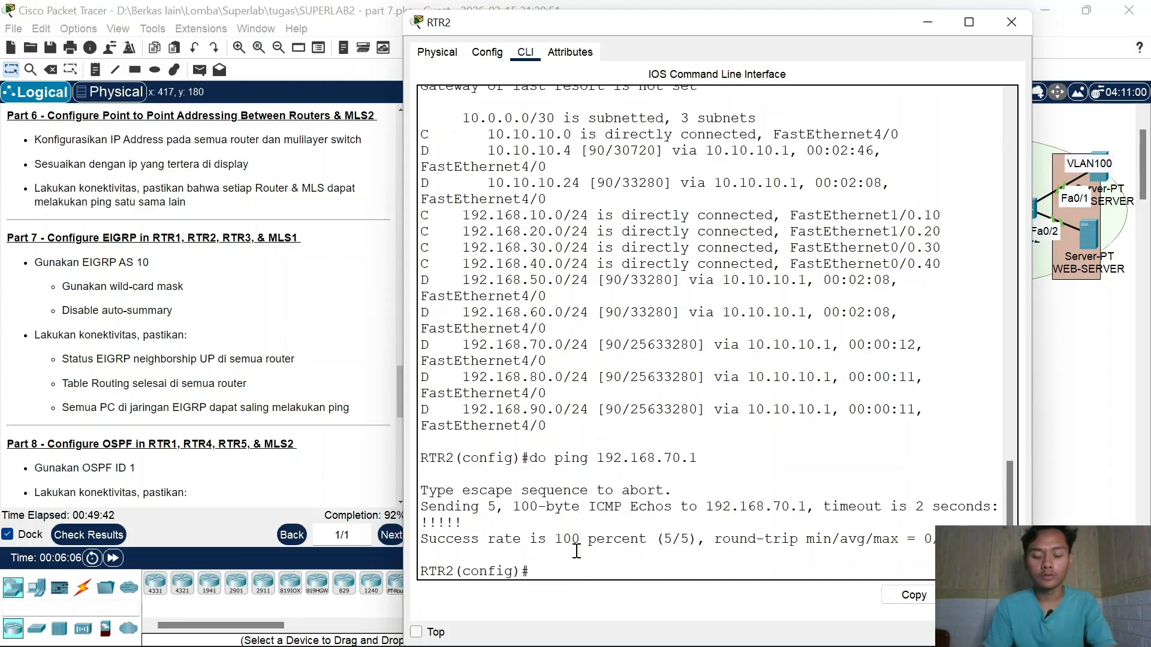
key(Up)
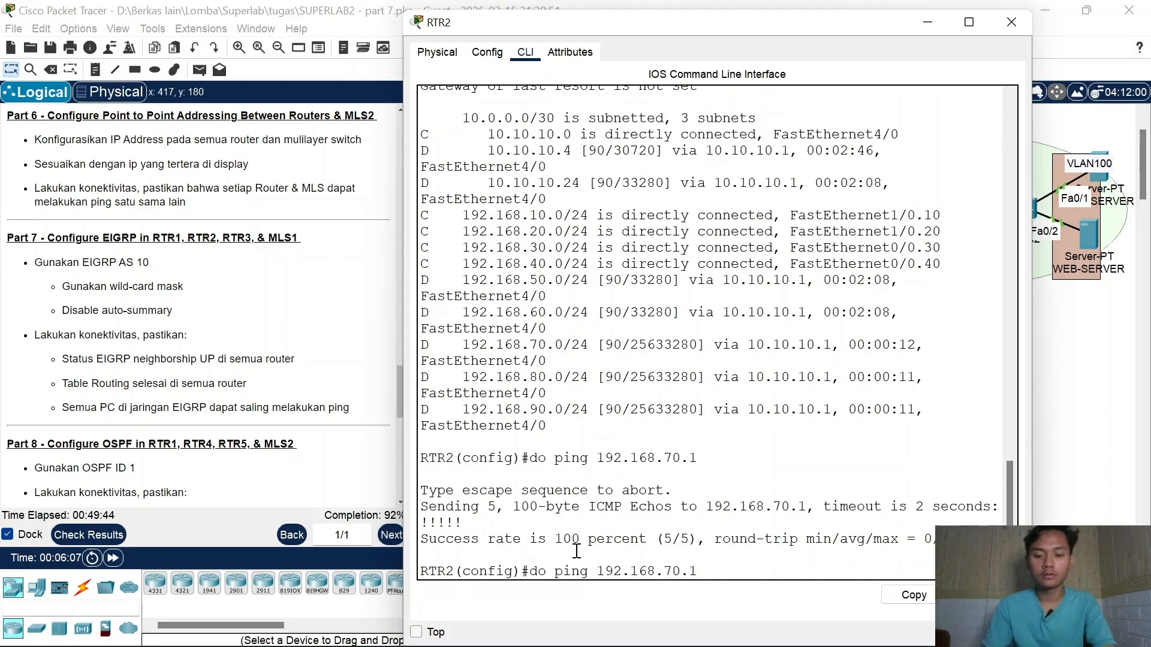
key(BackSpace)
text(2)
key(Return)
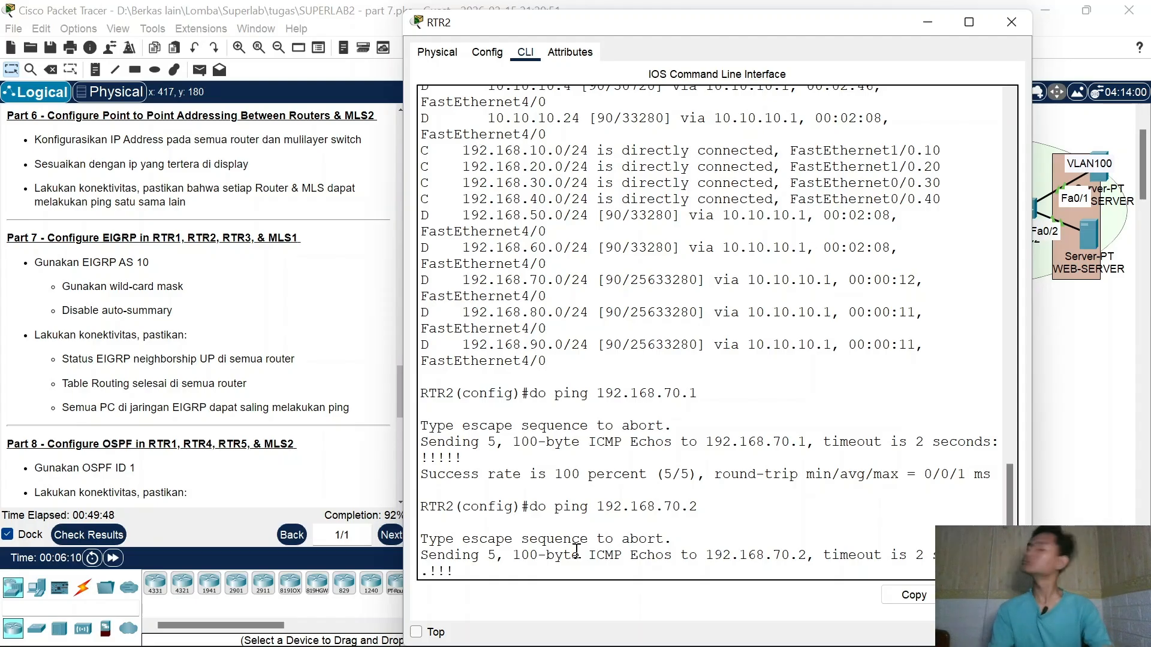
key(Up)
key(Return)
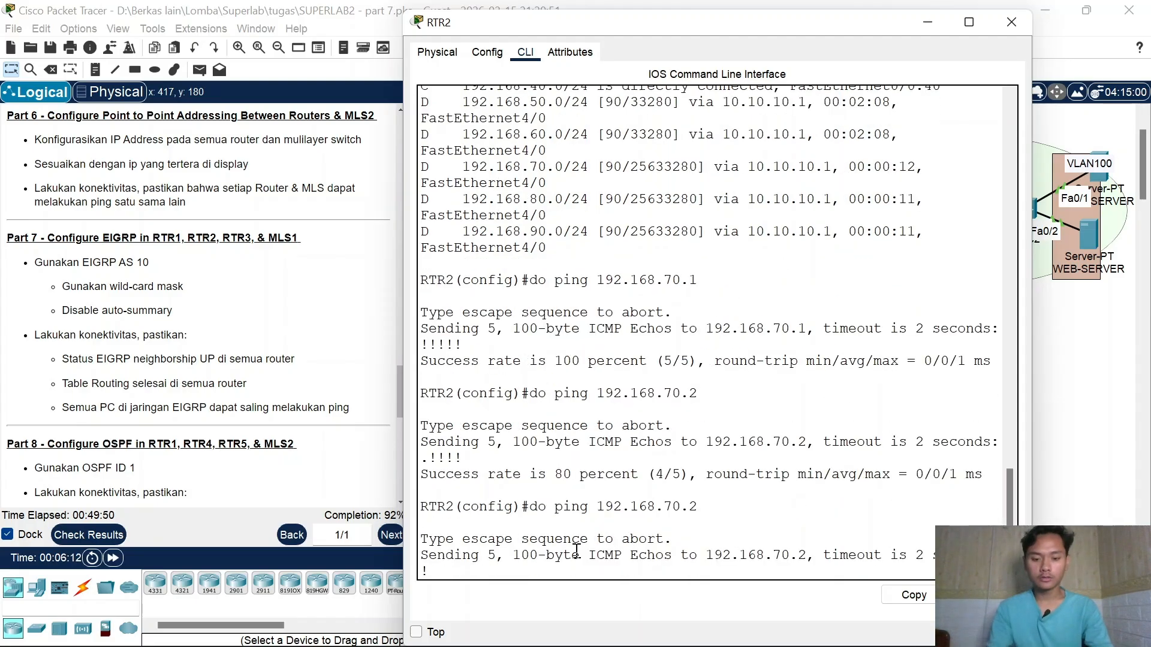
Step: Close RTR2 and open PC6's Command Prompt
click(1012, 22)
click(475, 282)
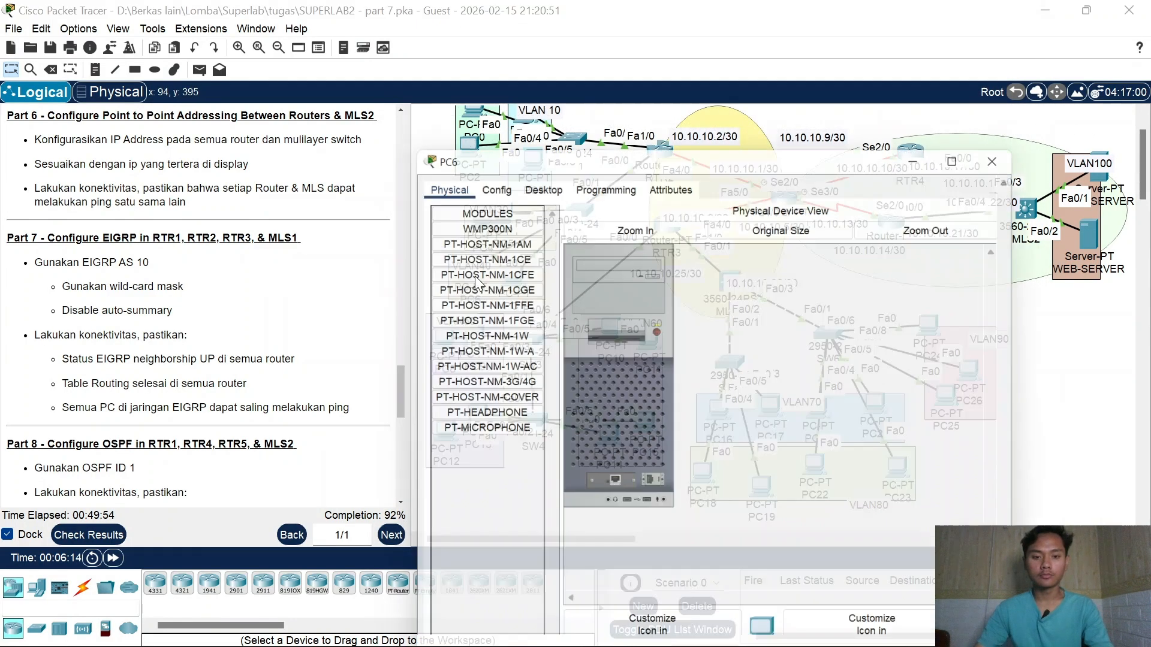
click(537, 52)
click(833, 156)
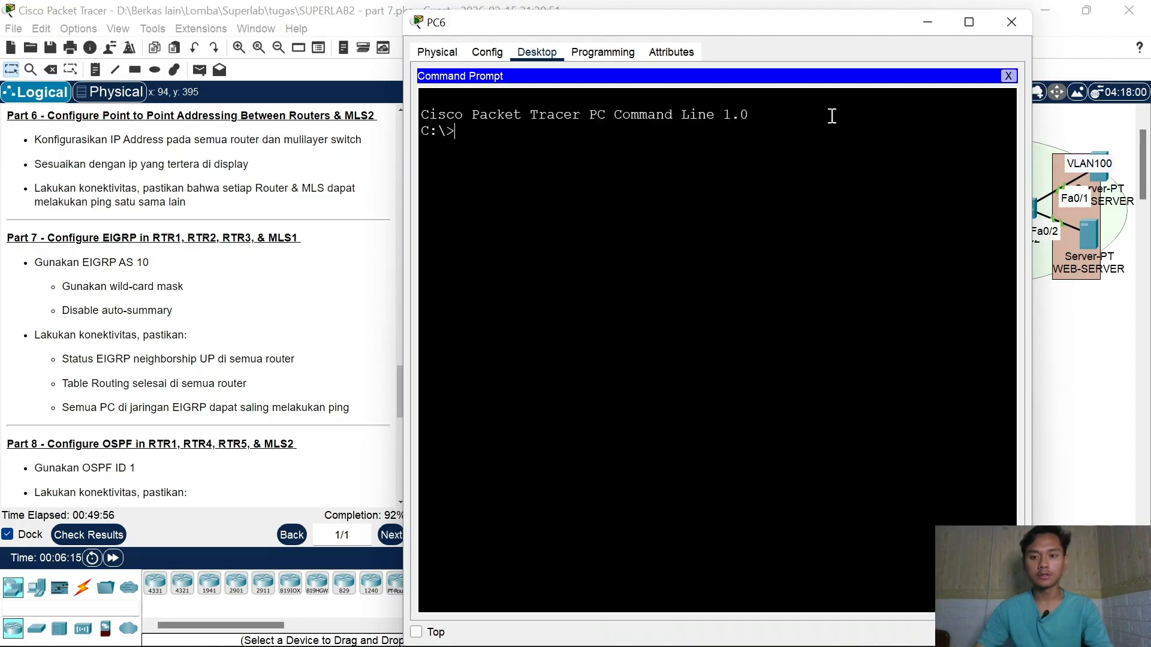
Step: Ping 192.168.70.1 and 192.168.70.2 from PC6, stopping each with Ctrl+C
text(ping 1)
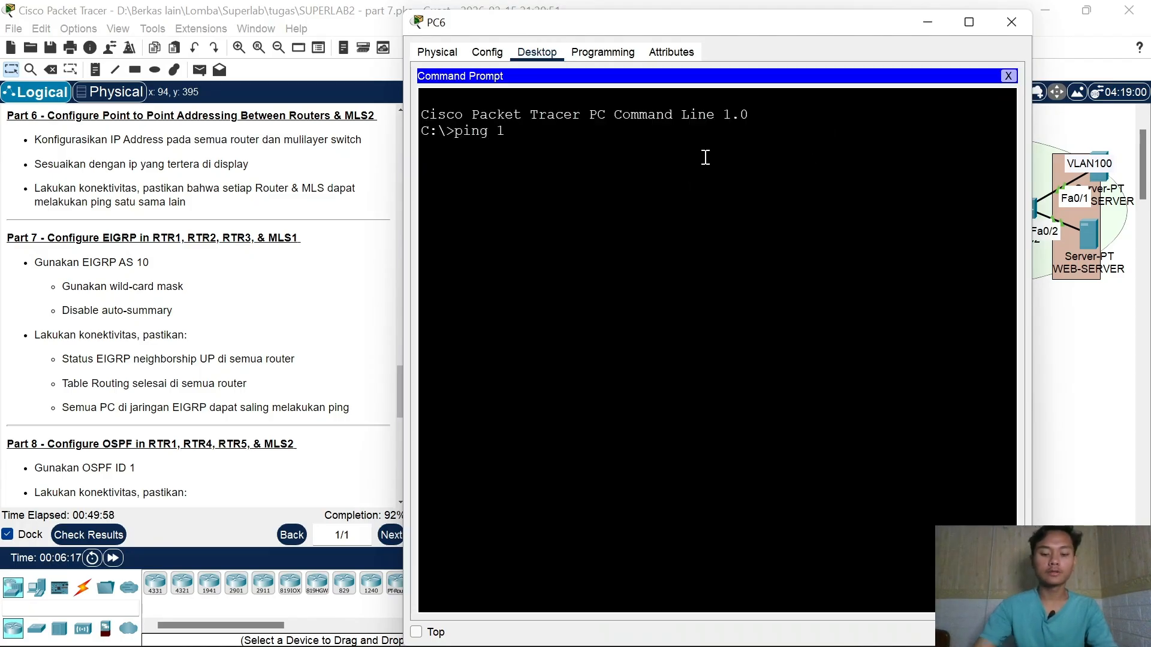
text(92.168.)
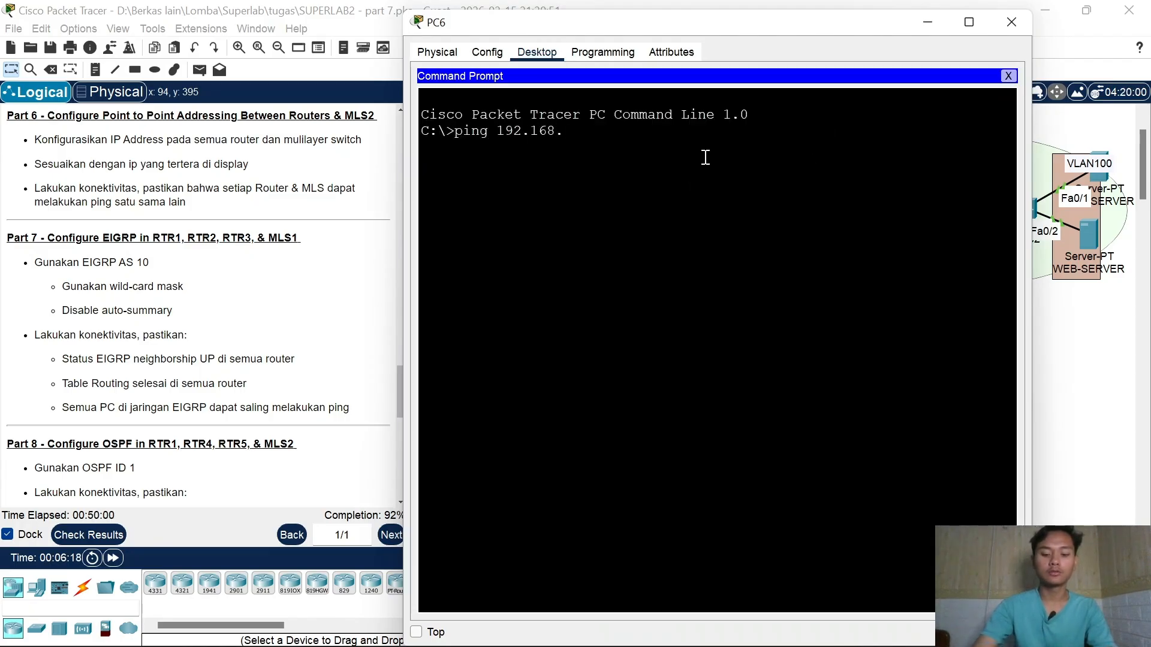
text(70.1)
key(Return)
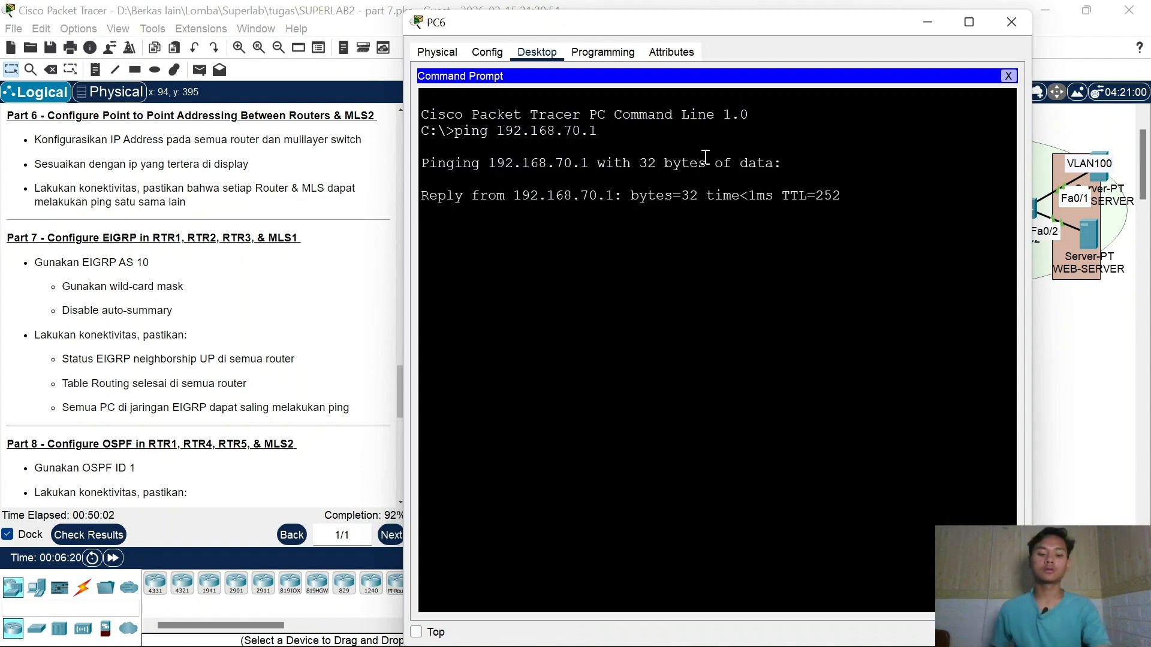
key(ctrl+c)
key(Up)
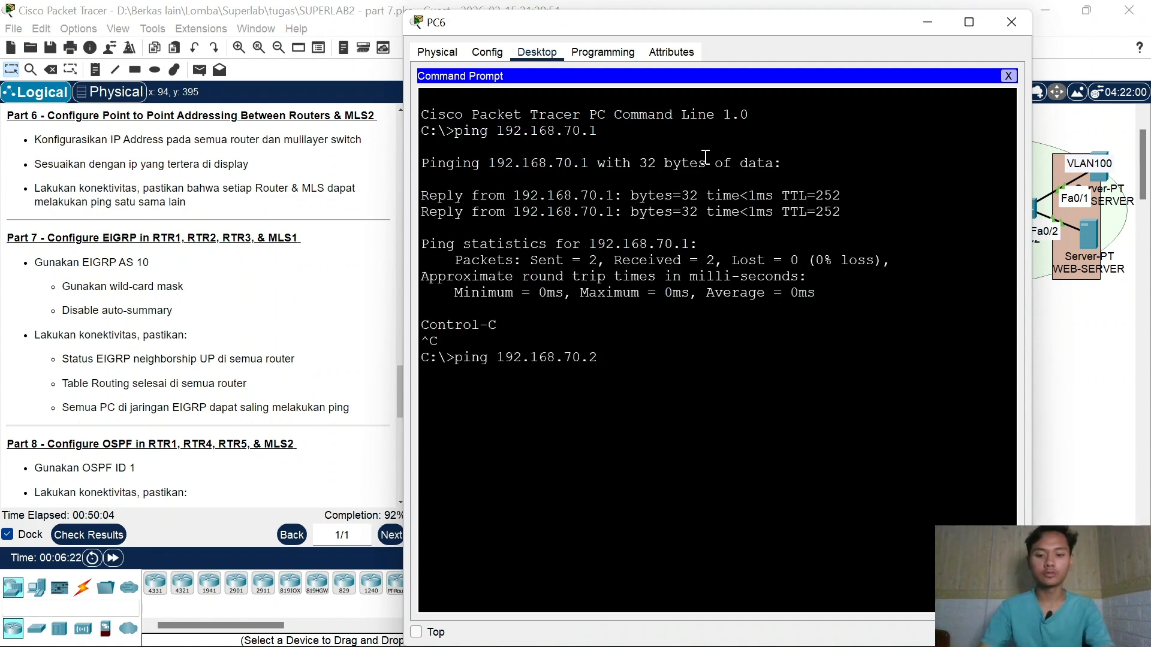
key(Return)
key(ctrl+c)
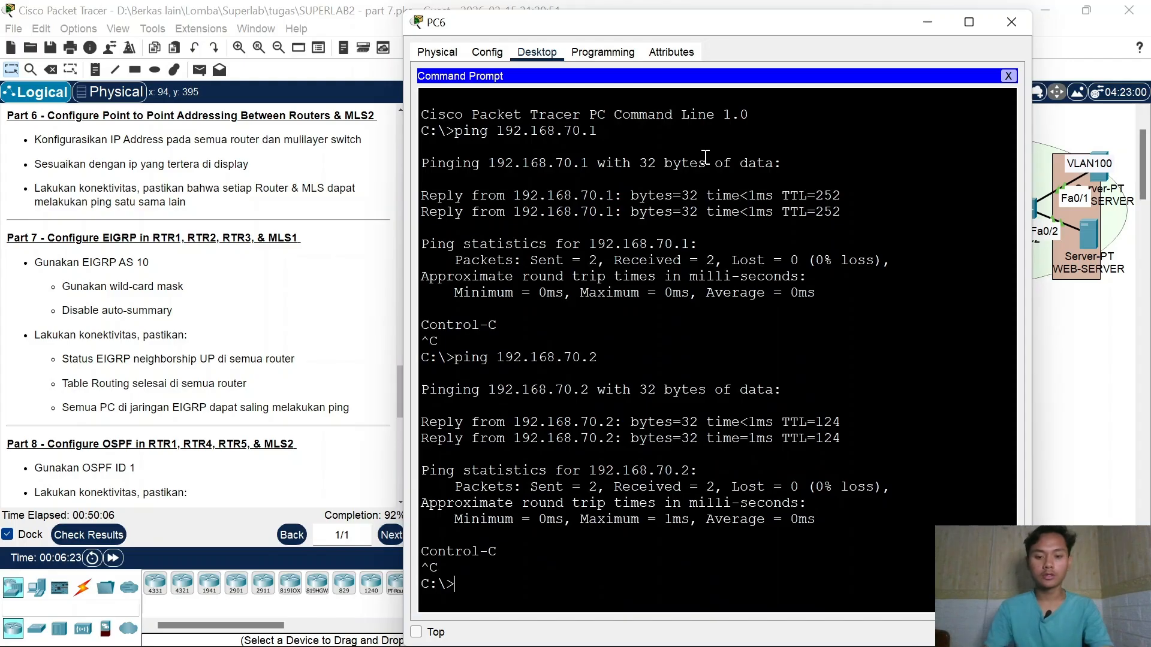
Step: Ping 192.168.80.2 and then 192.168.90.2 twice, stopping each with Ctrl+C
key(Up)
key(BackSpace)
key(BackSpace)
key(BackSpace)
key(BackSpace)
text(80.2)
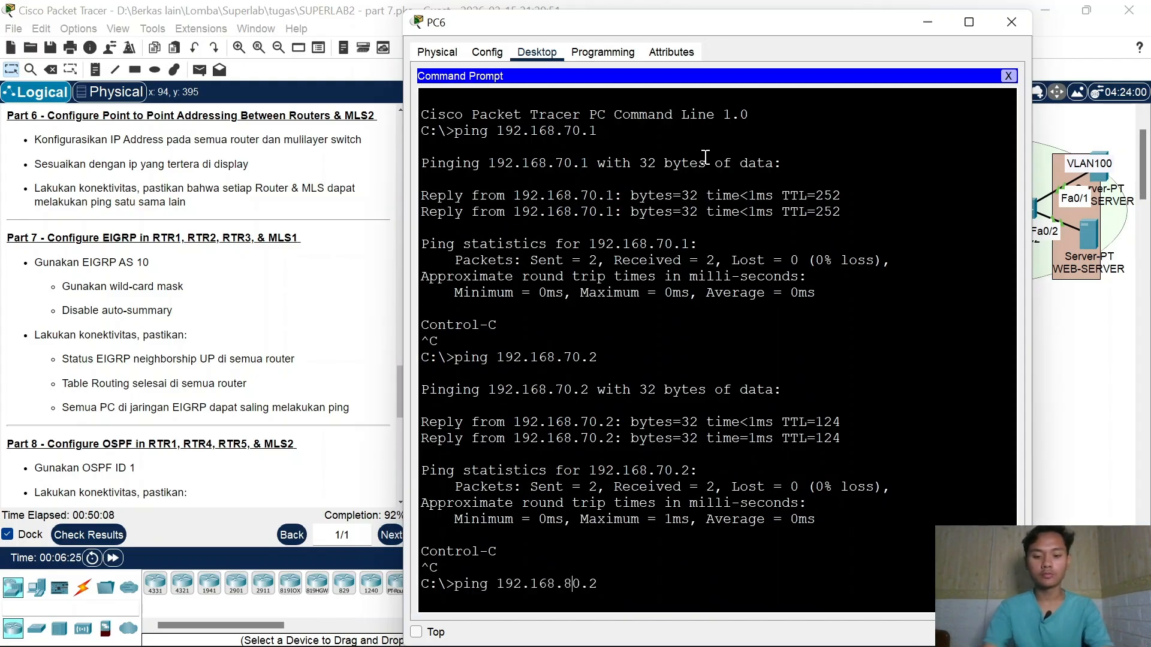
key(Return)
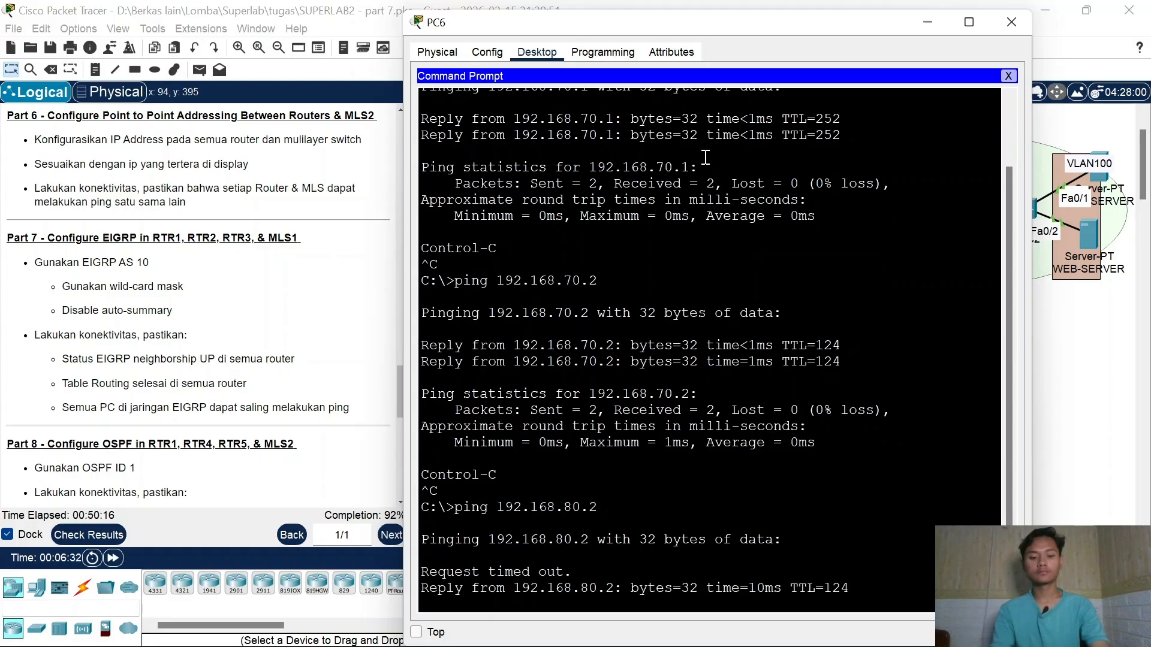
key(ctrl+c)
key(Up)
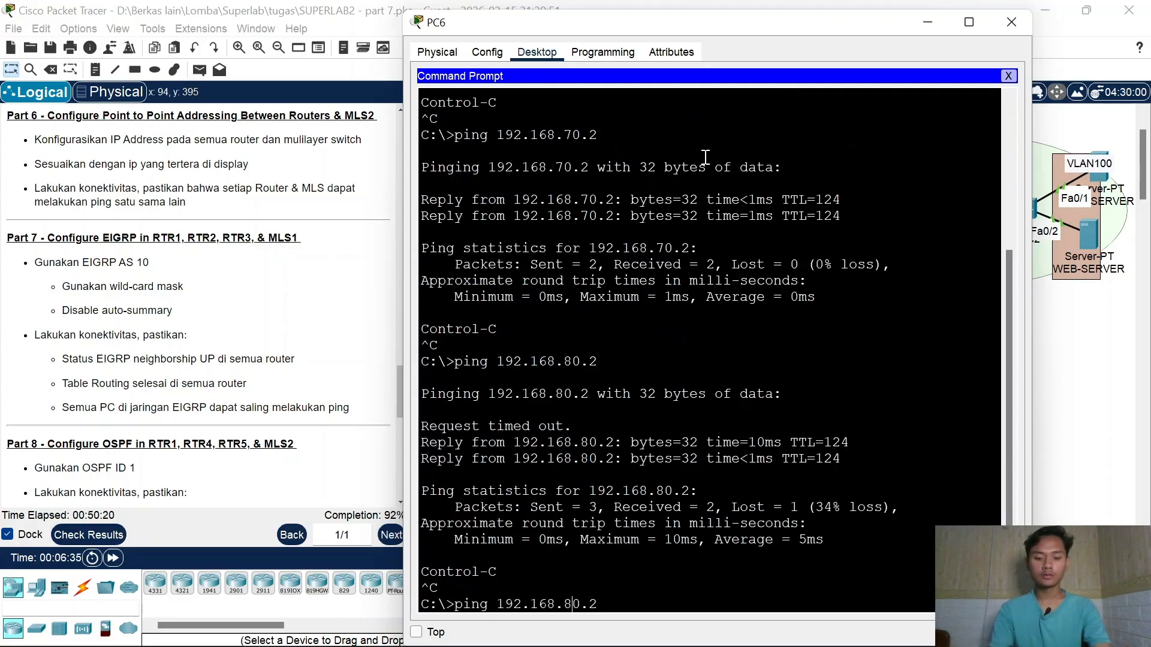
key(BackSpace)
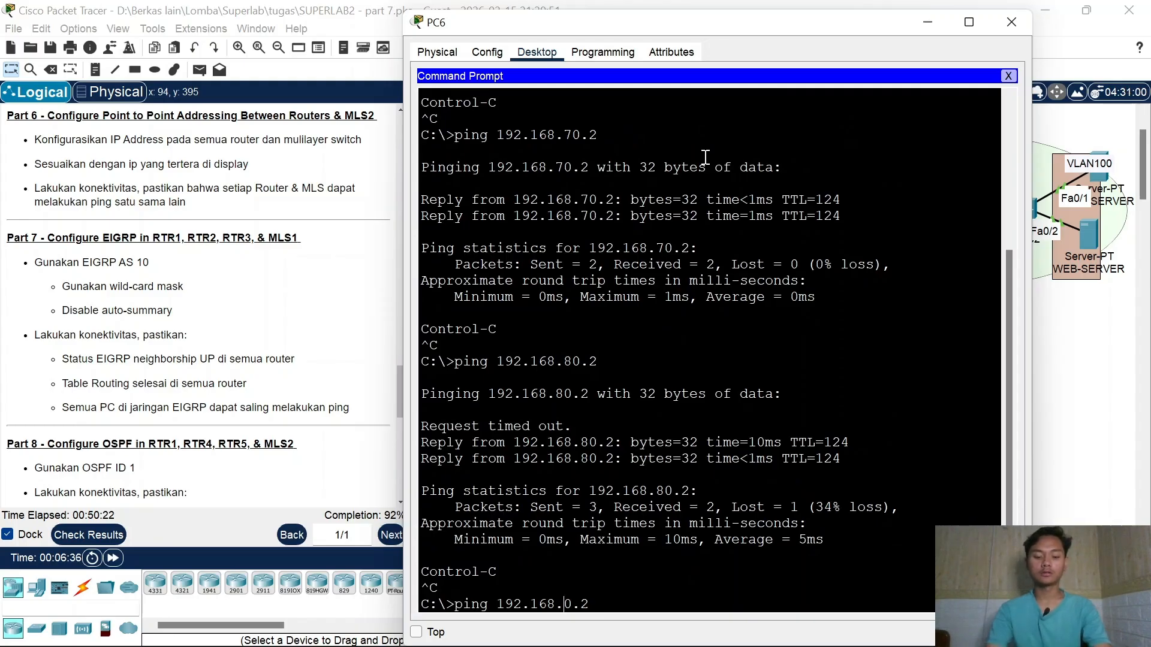
text(9)
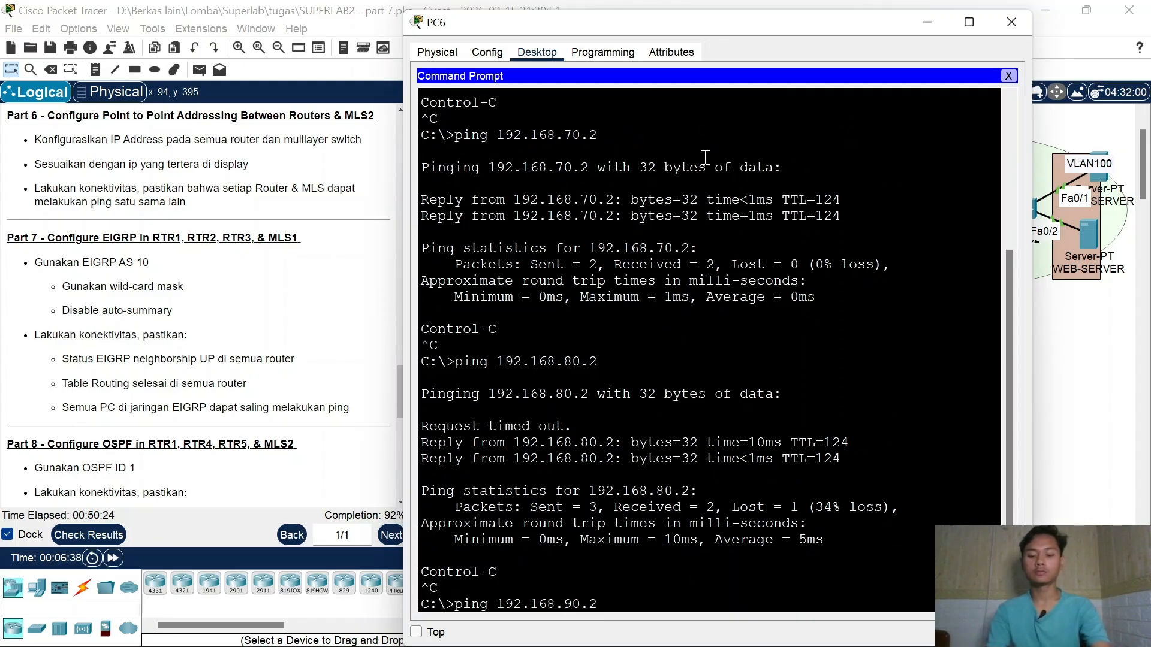
key(Return)
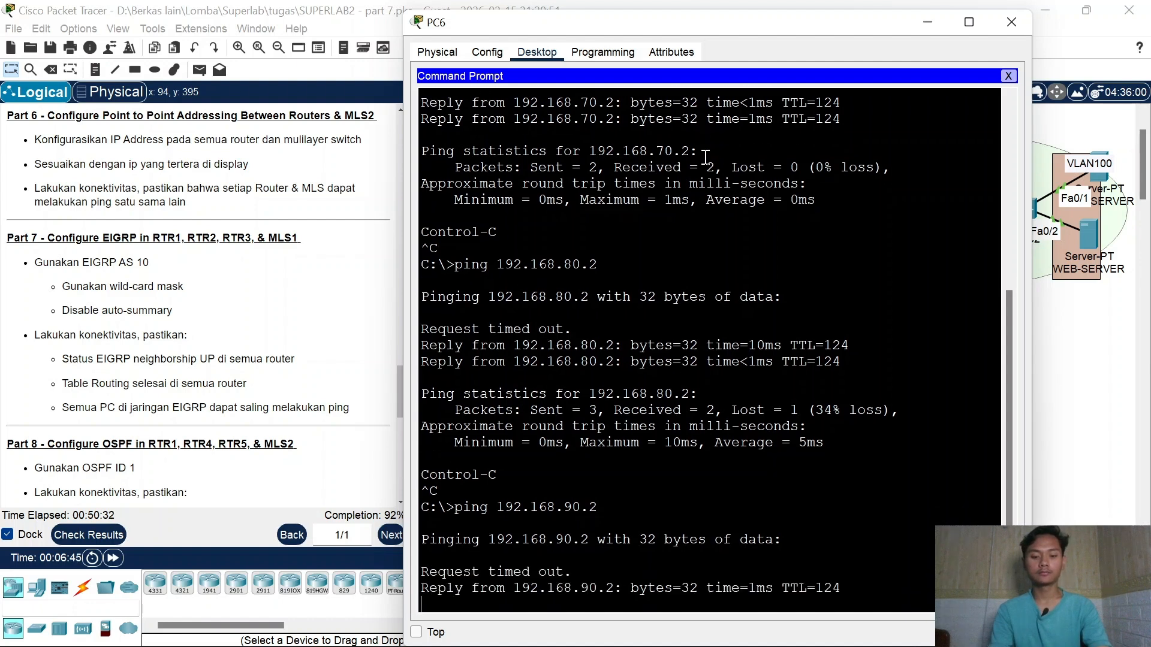
key(ctrl+c)
key(Up)
key(Return)
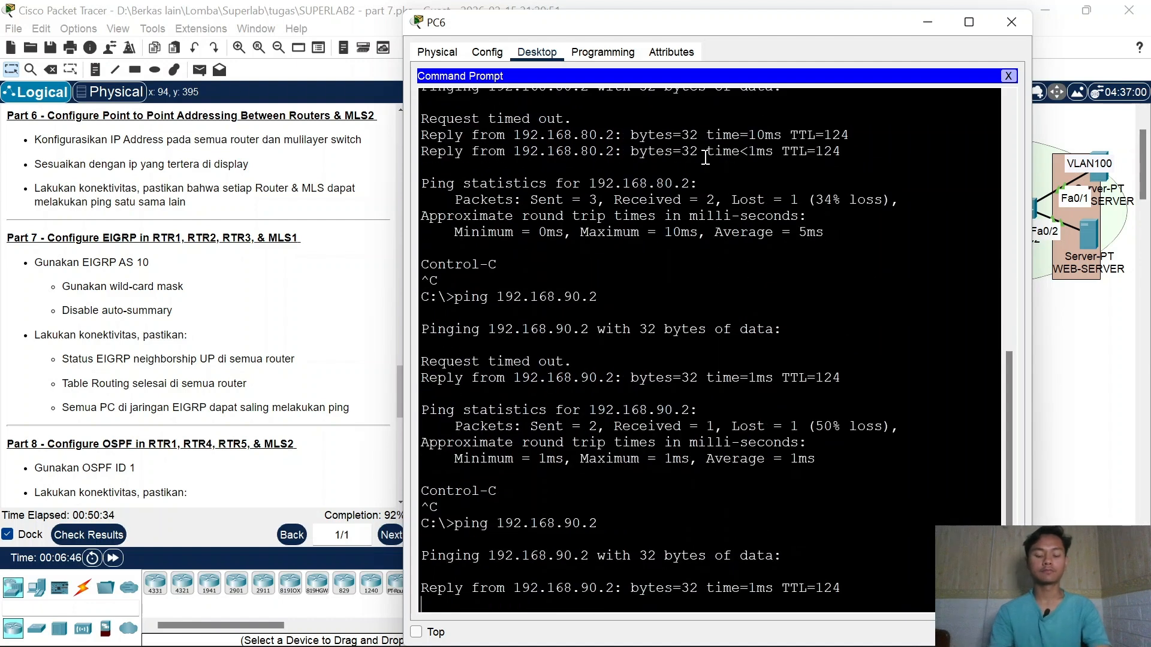
key(ctrl+c)
Step: Close PC6's window and review the Part 8 instructions
click(1004, 23)
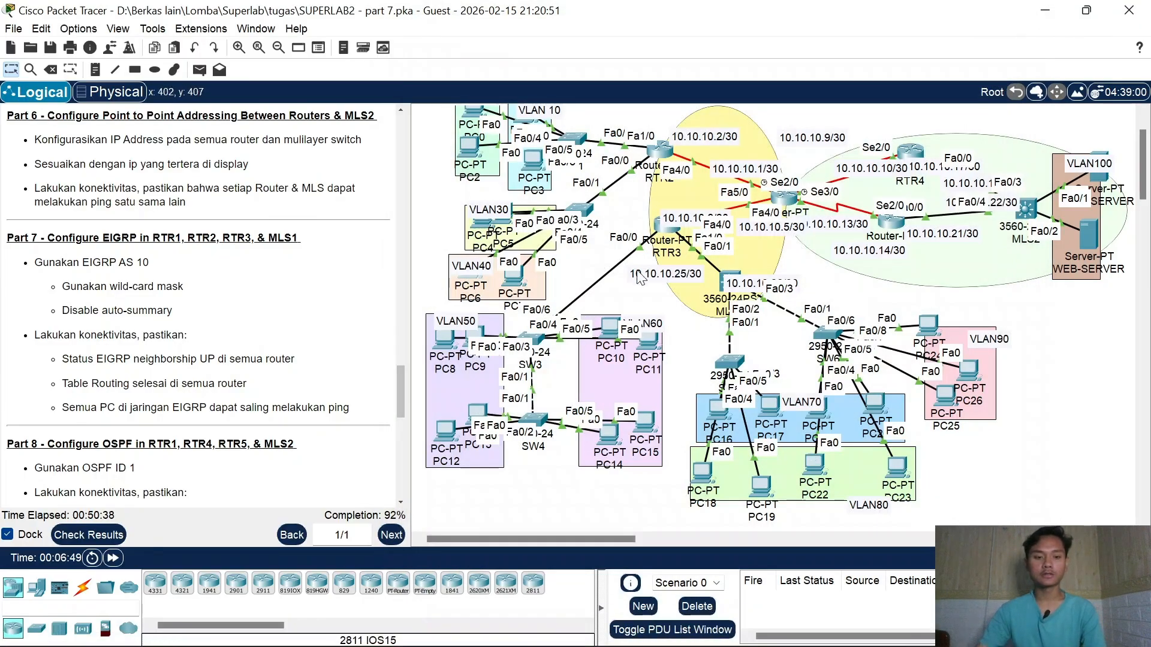
drag(41, 238, 119, 262)
scroll(3, 452, down, 1)
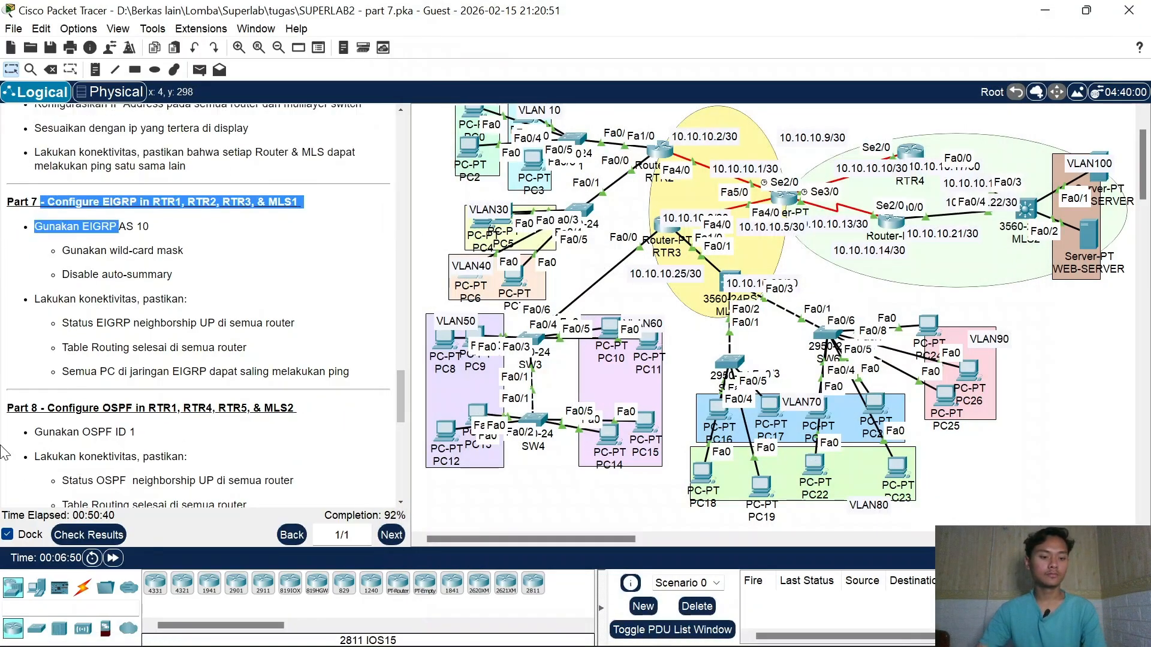
scroll(6, 360, down, 3)
drag(38, 300, 89, 304)
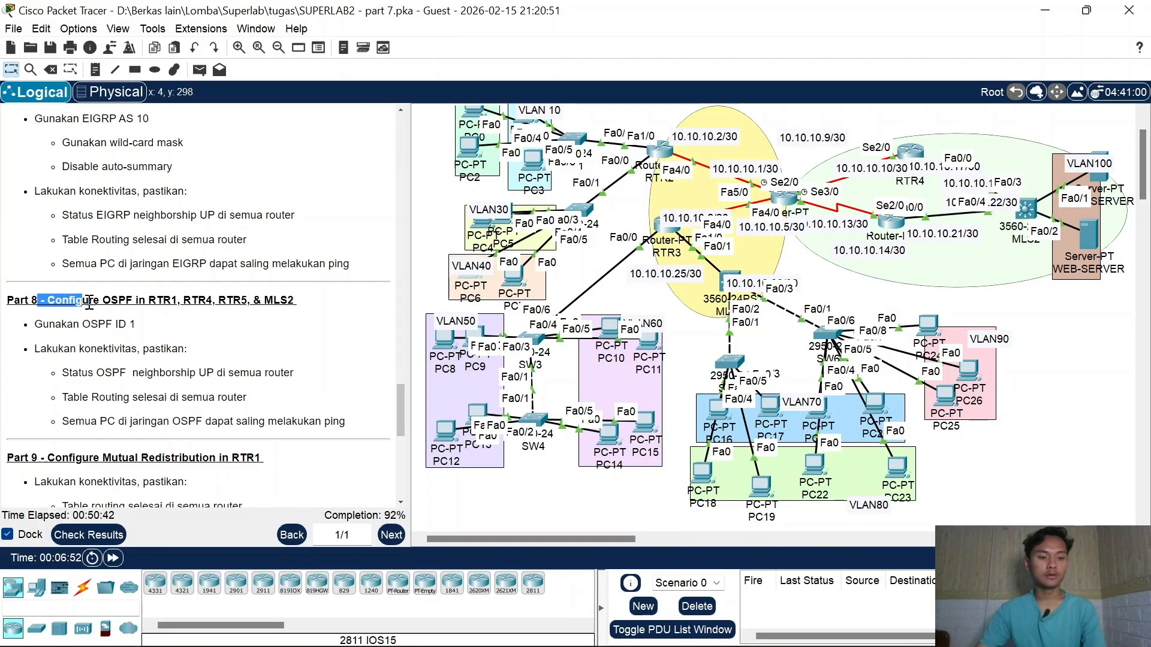
click(89, 304)
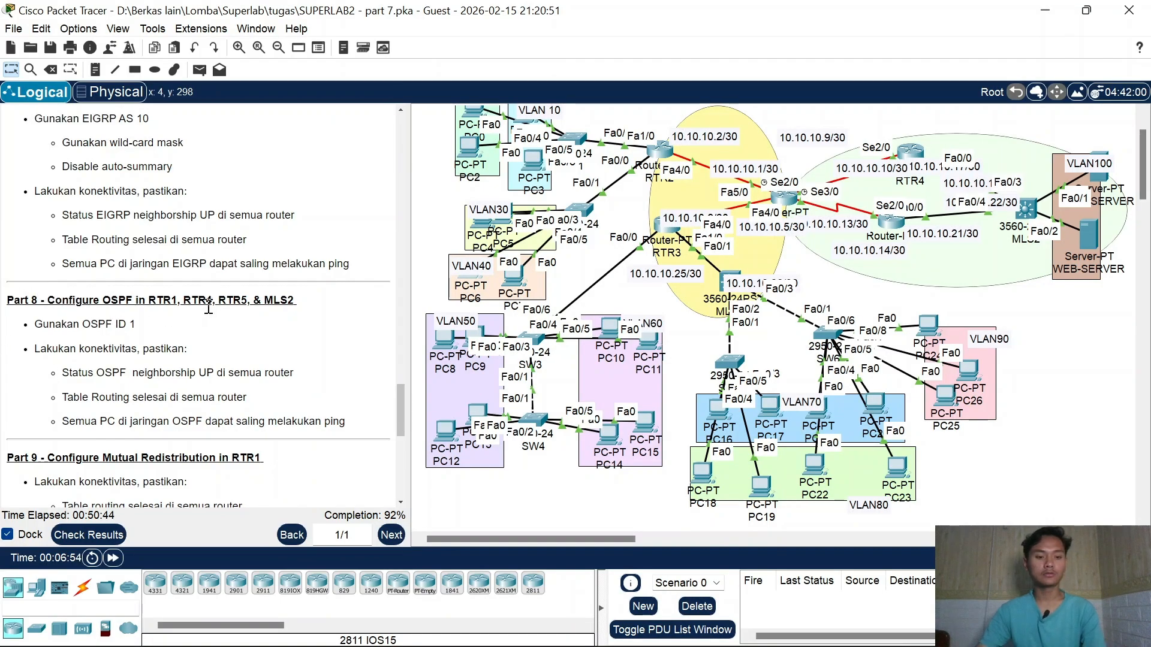
scroll(1006, 226, up, 1)
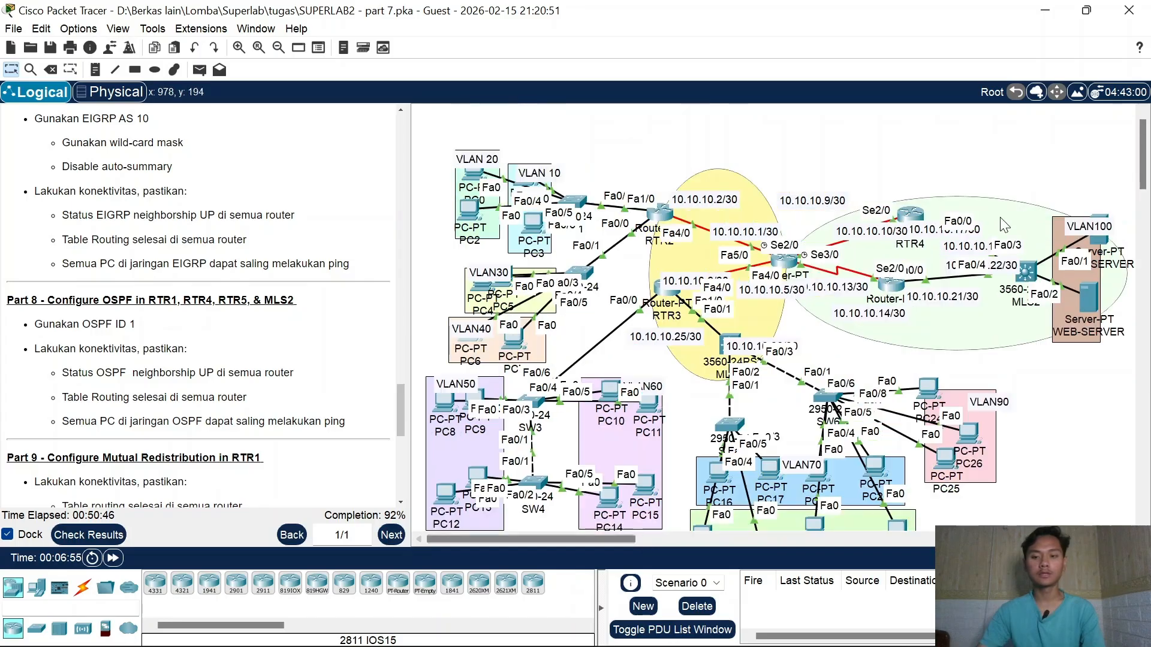
Step: Nudge the green OSPF area and the 10.10.10.9/30 label, then reopen RTR1's CLI
mouse_move(985, 320)
mouse_down()
mouse_move(998, 298)
mouse_move(998, 324)
mouse_up()
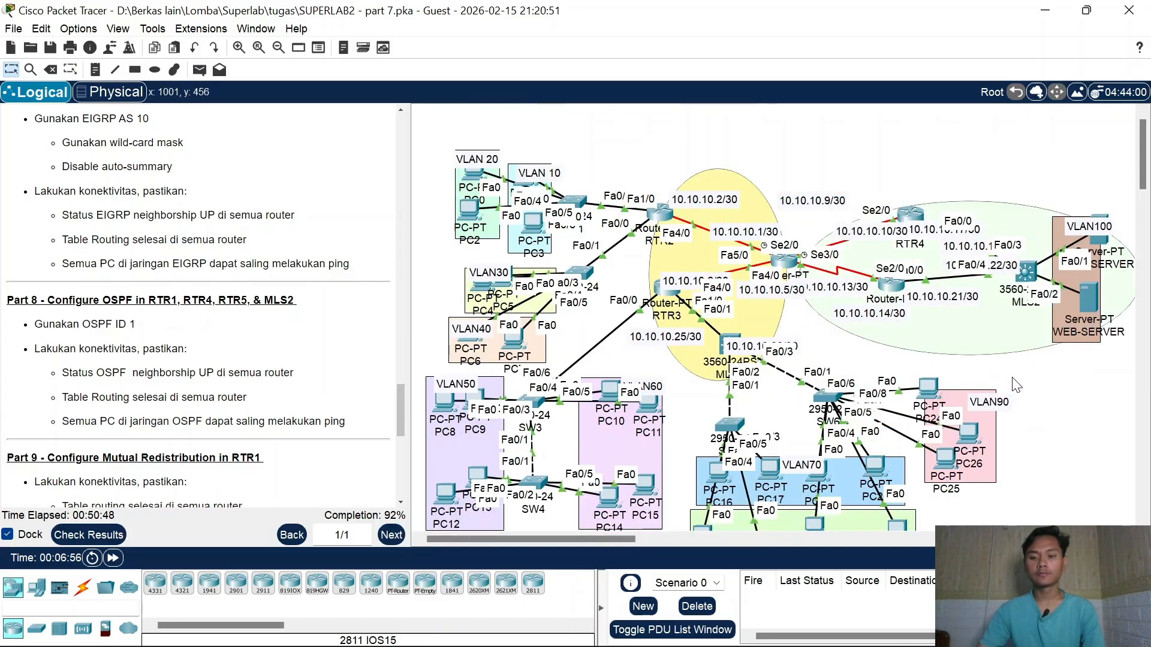
click(940, 327)
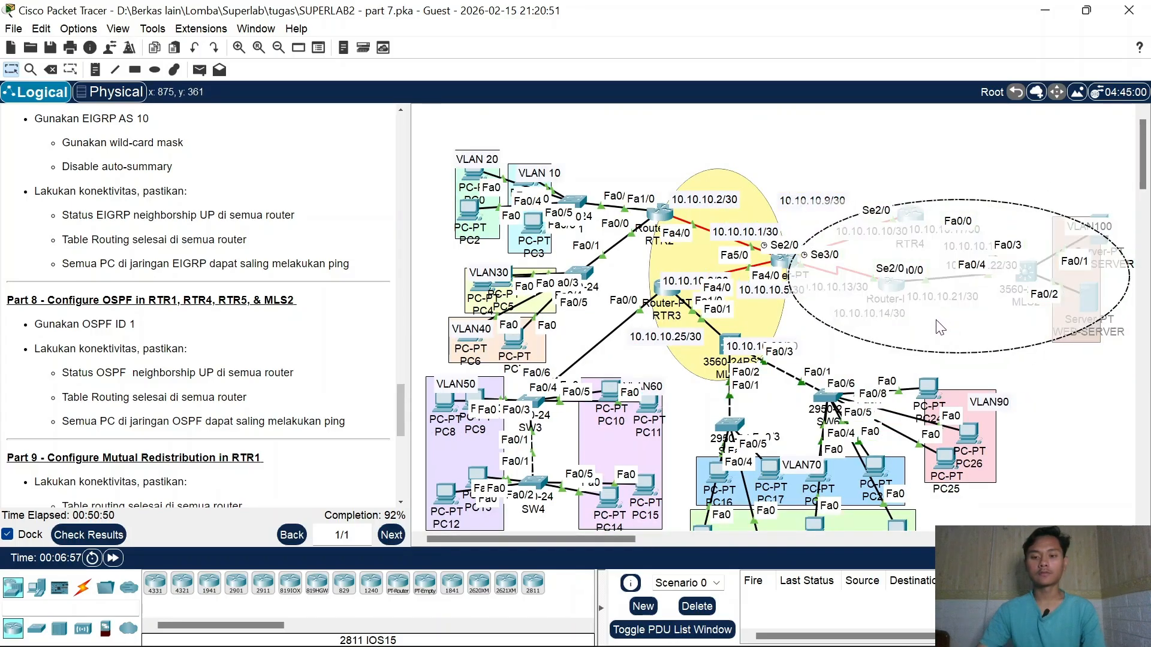
click(783, 262)
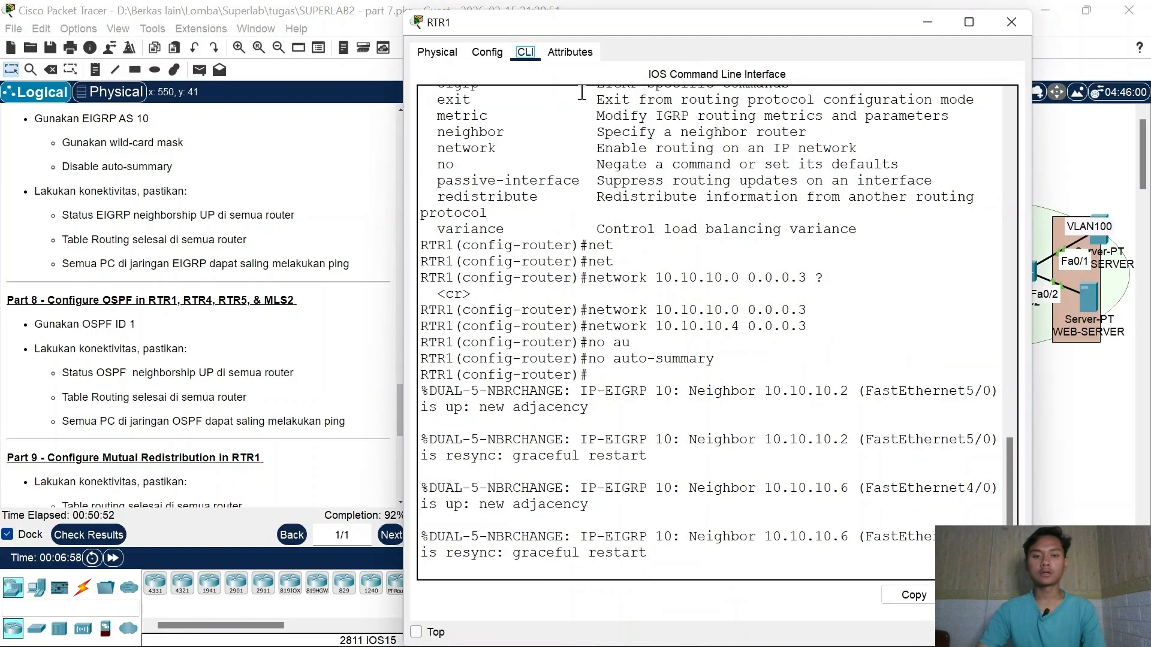
click(928, 24)
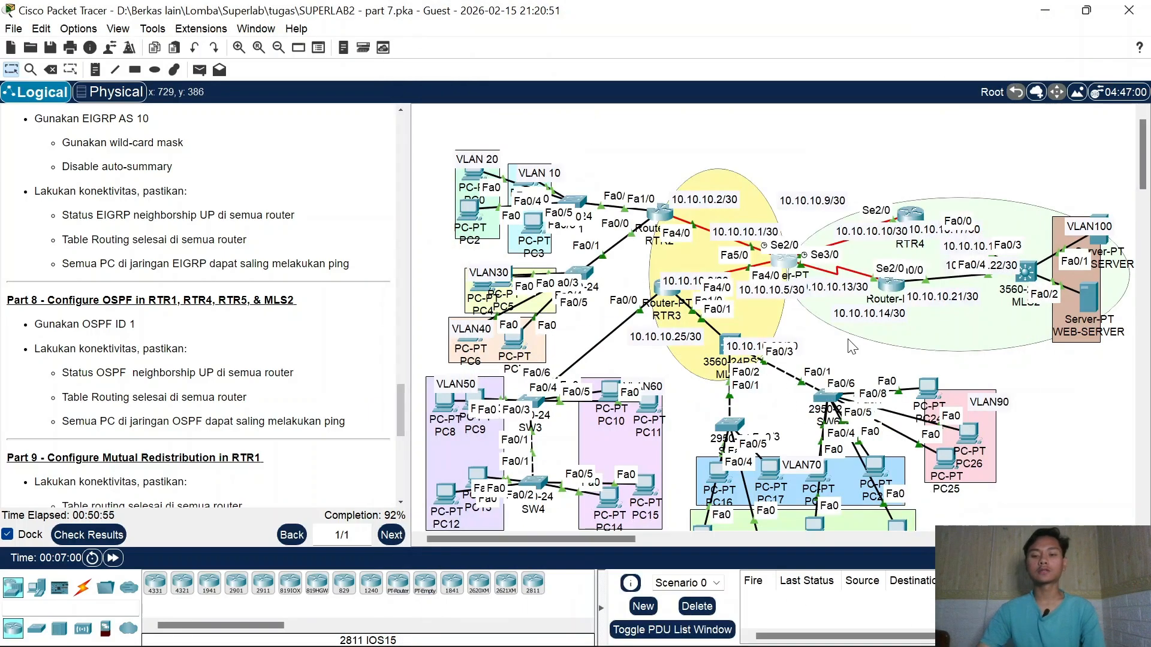
click(826, 201)
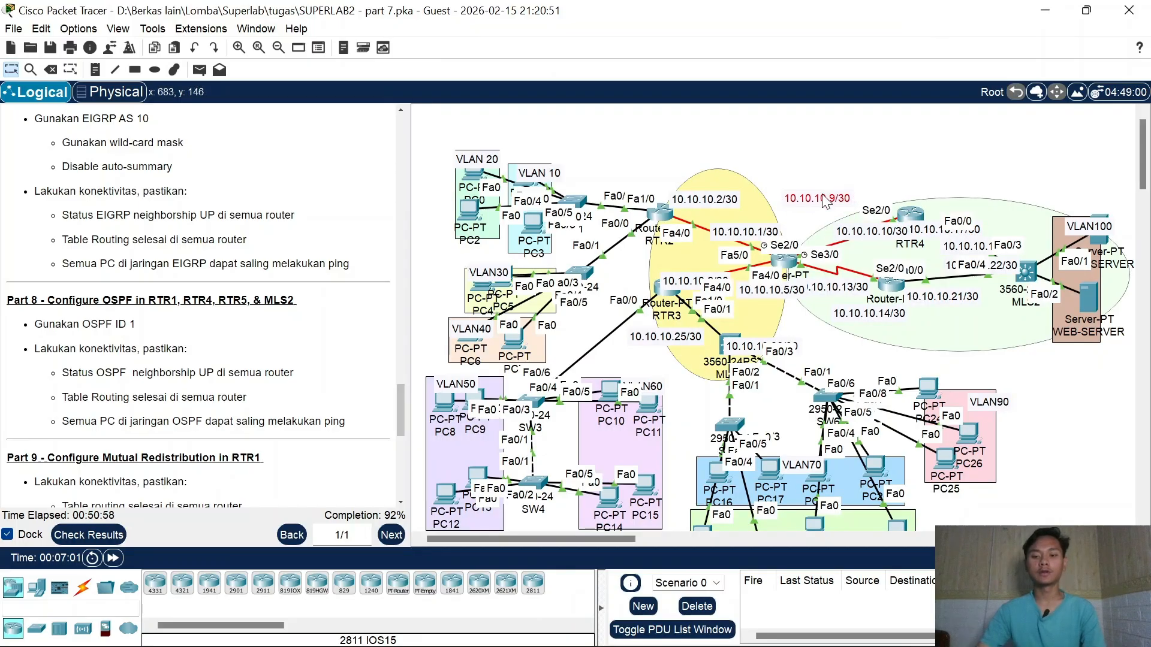
drag(823, 196, 815, 201)
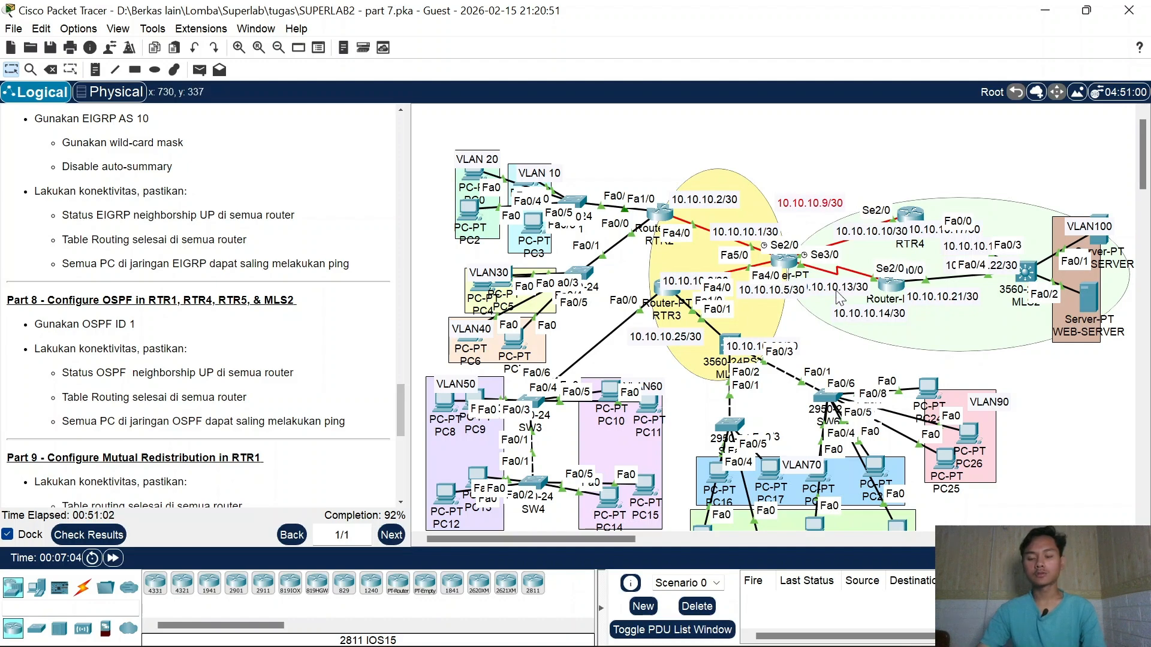
click(783, 261)
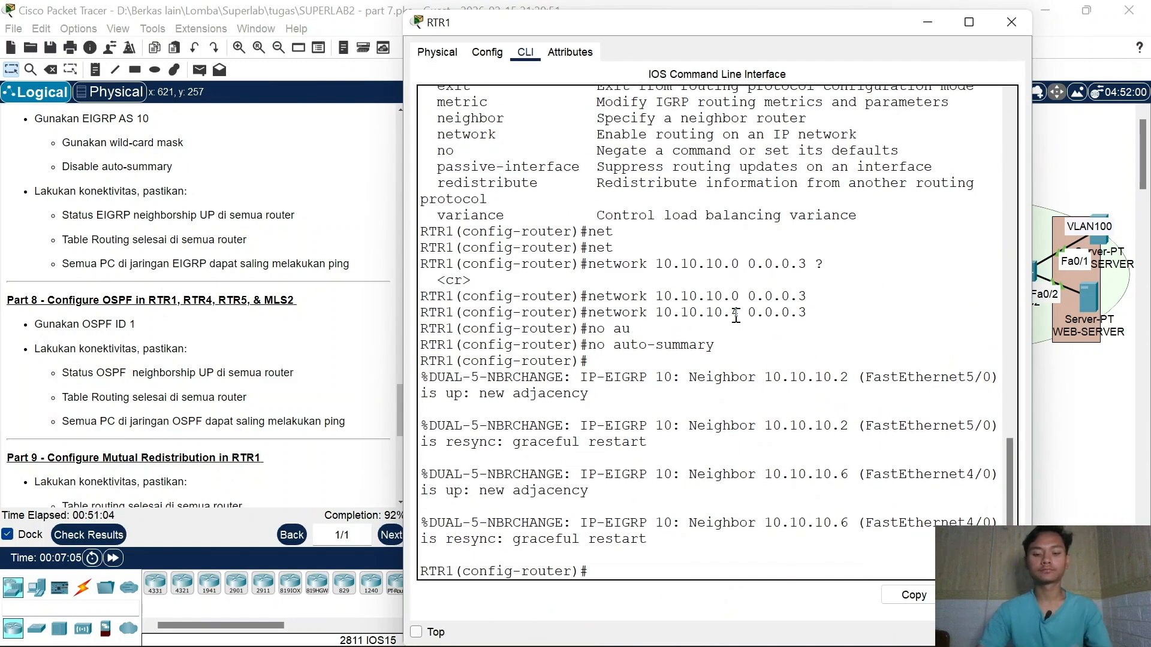
Step: Leave the current router configuration on RTR1 and begin OSPF process 1
key(Return)
text(ex)
key(Return)
text(ro)
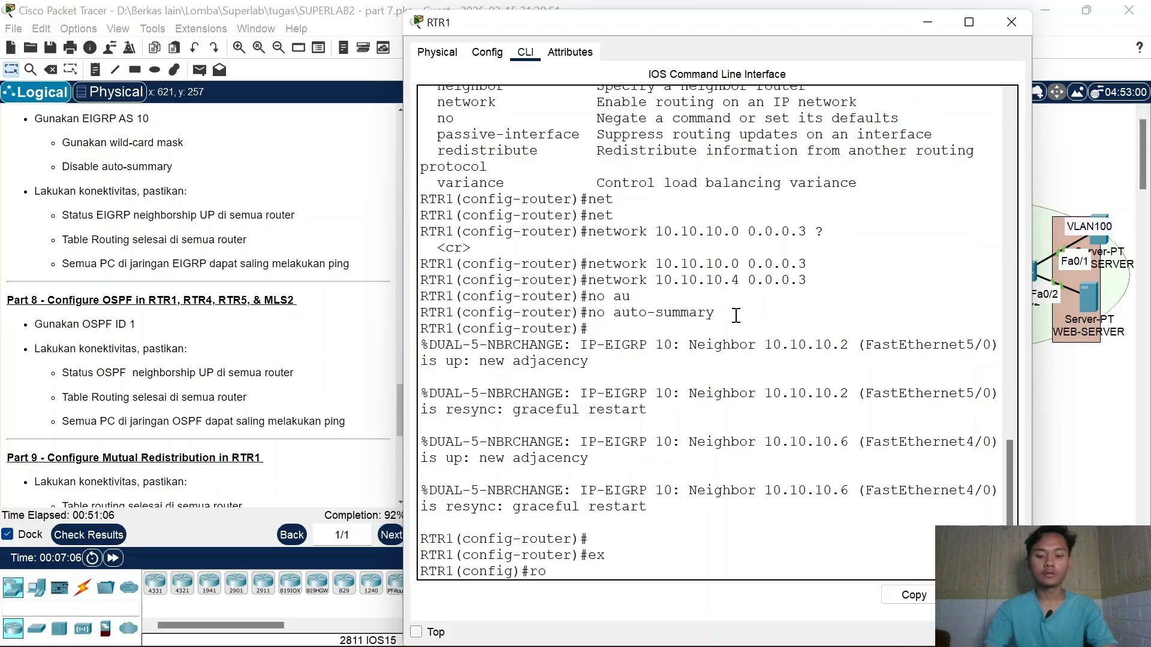
text(u)
key(Tab)
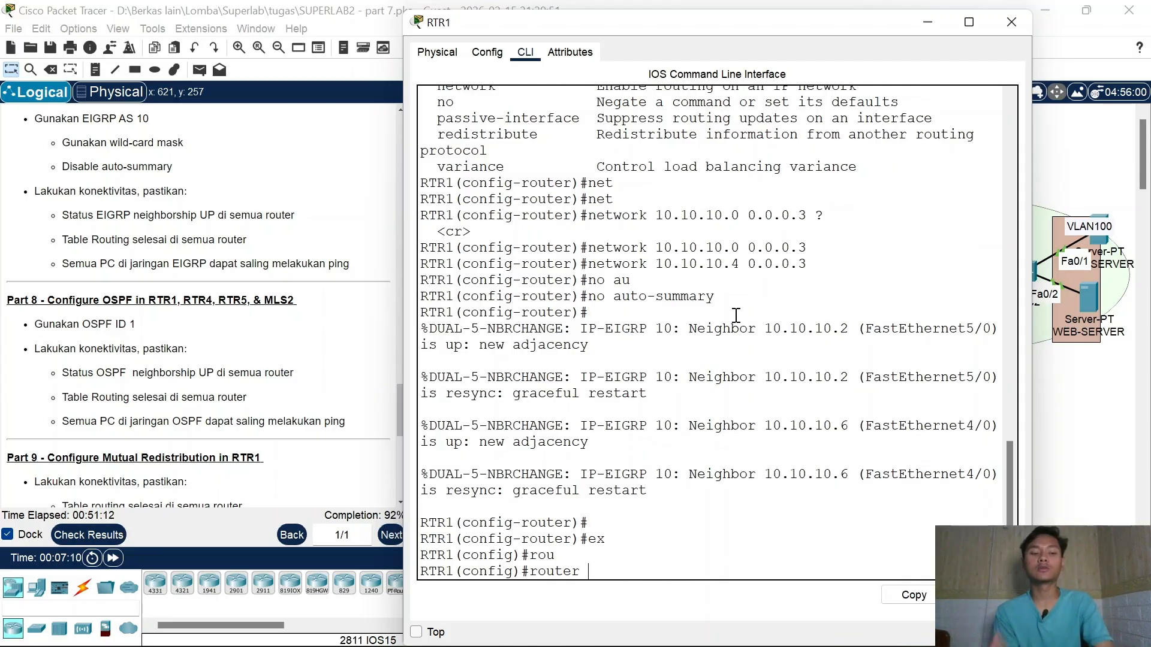
text(os)
key(Tab)
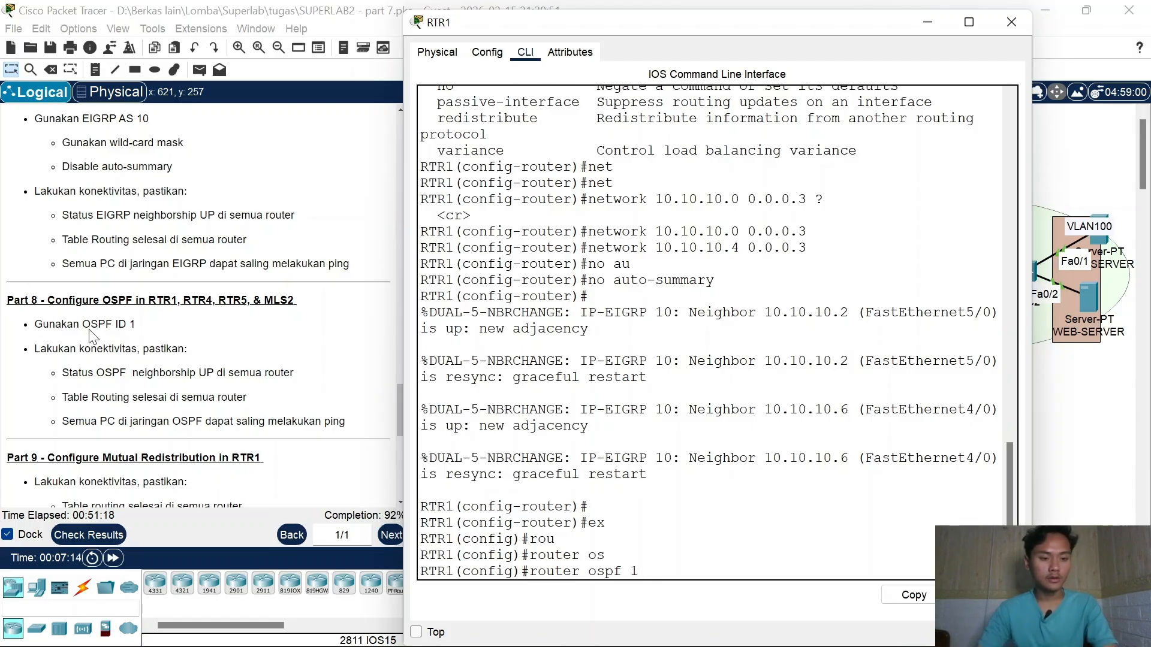
Step: Review the instructions for the OSPF ID 1 and connectivity requirements
drag(90, 324, 128, 322)
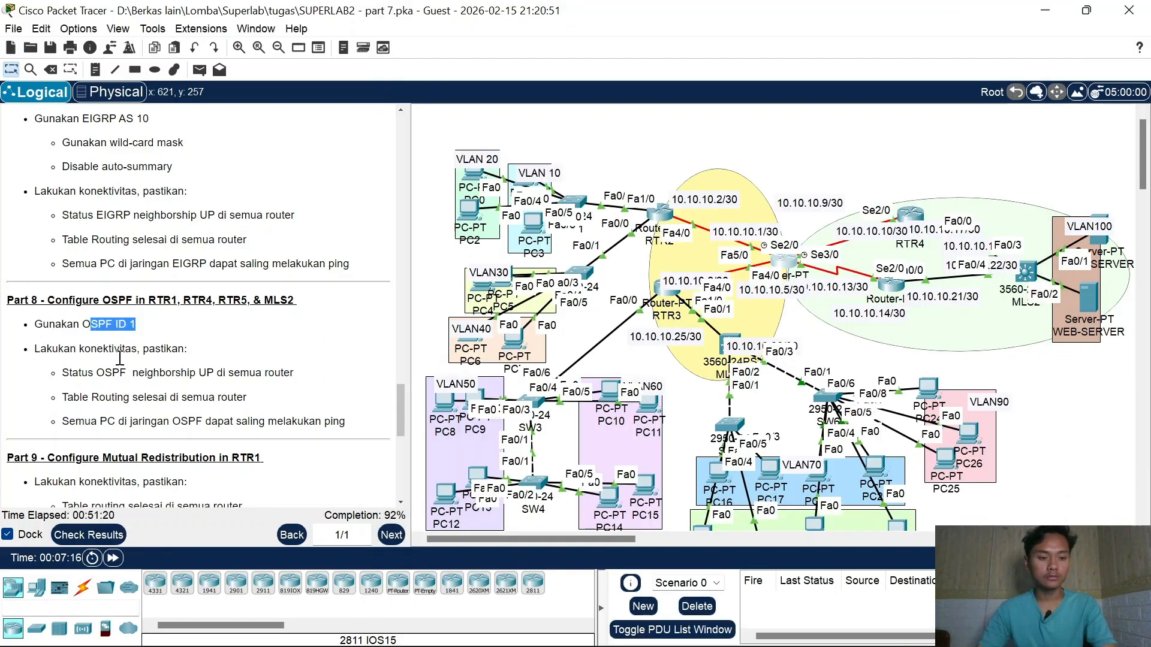
click(111, 342)
drag(106, 325, 136, 324)
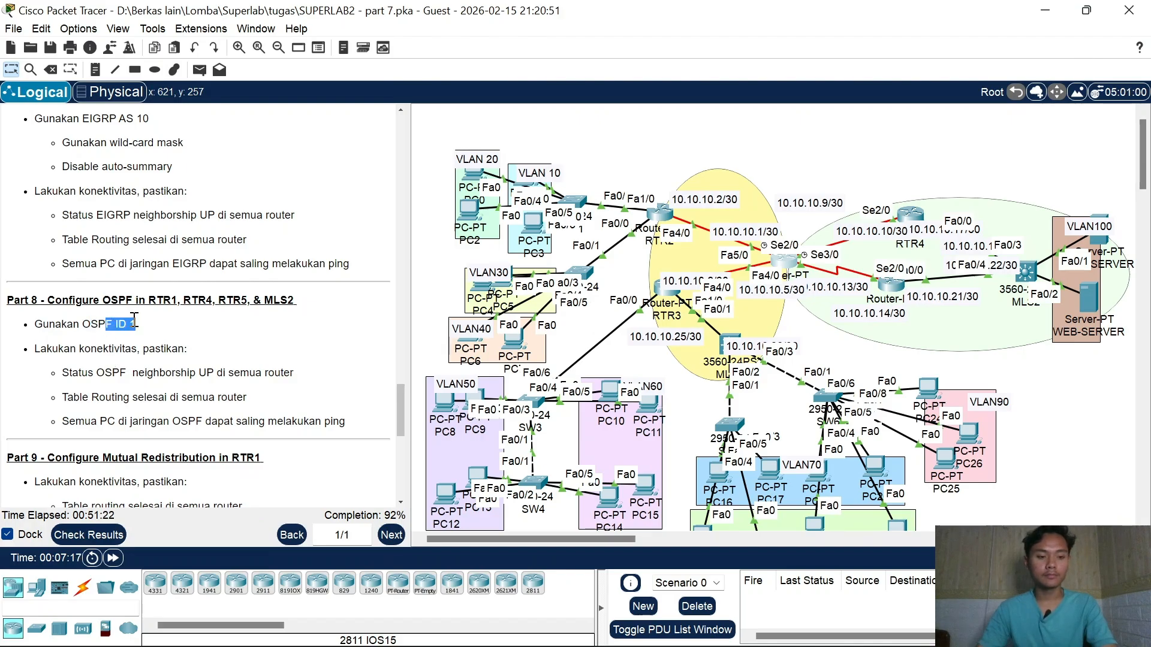
click(158, 326)
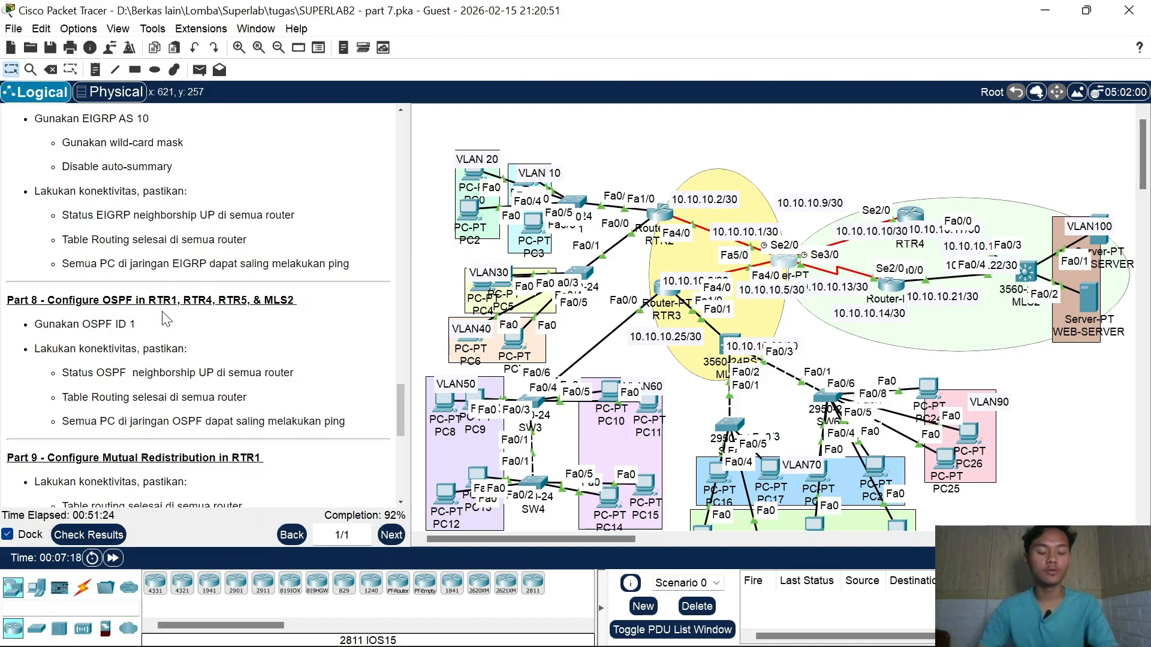
drag(58, 351, 151, 419)
click(139, 420)
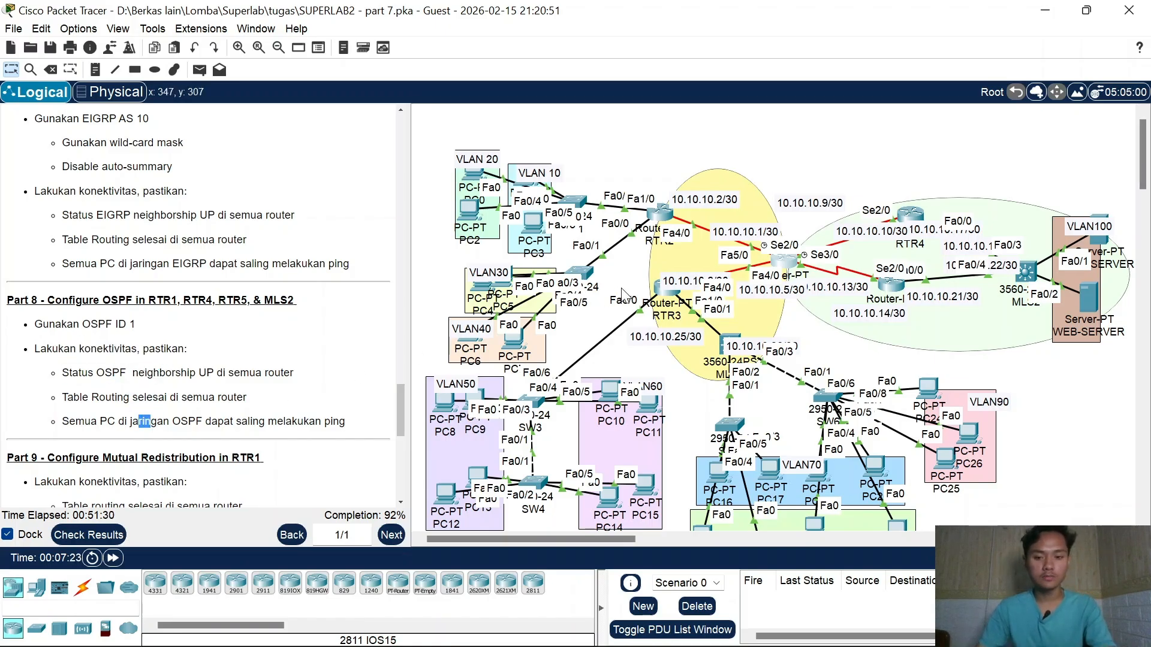
Step: Add network 10.10.10.8 0.0.0.3 to OSPF area 0 on RTR1
click(790, 264)
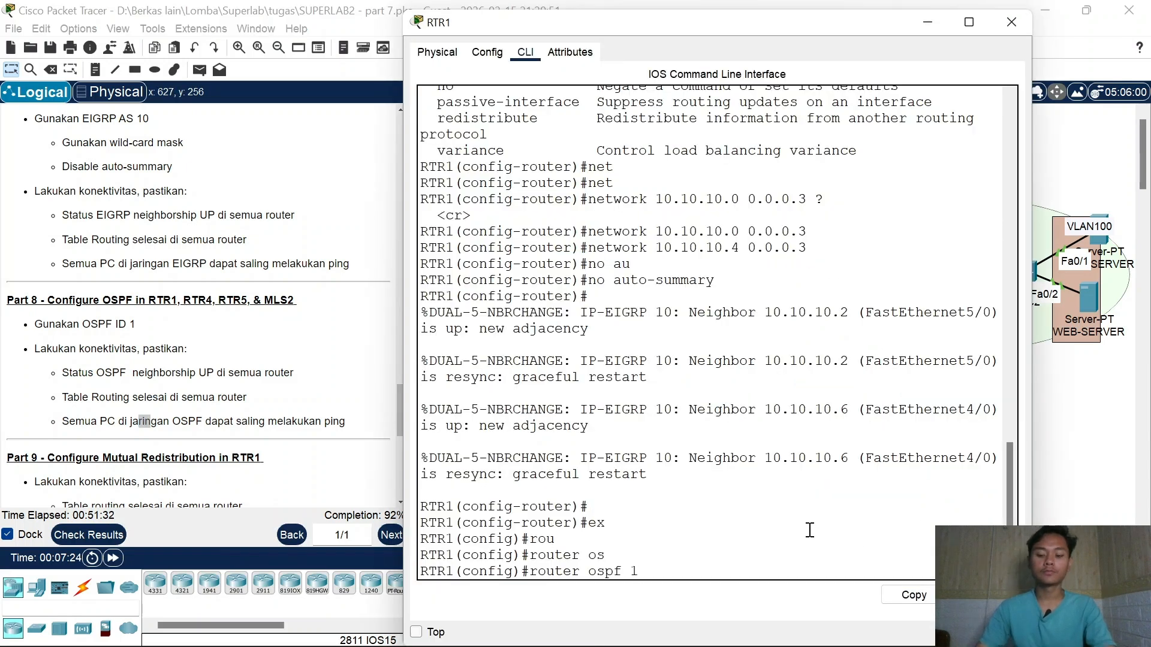
key(Return)
text(net)
key(Tab)
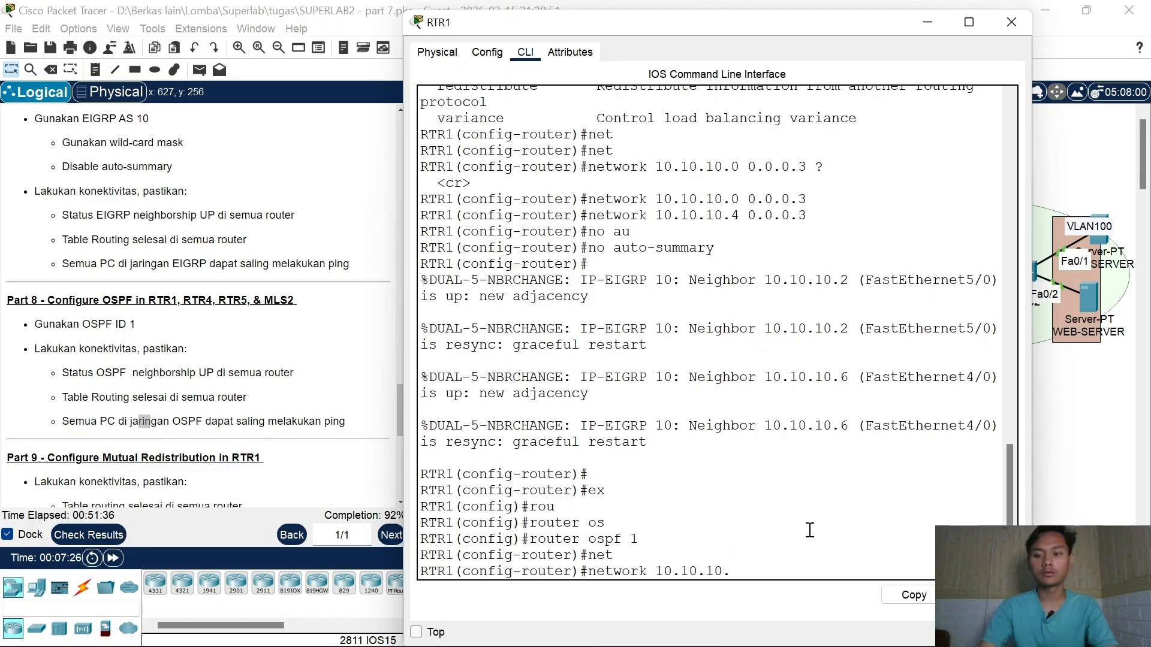
drag(797, 24, 760, 56)
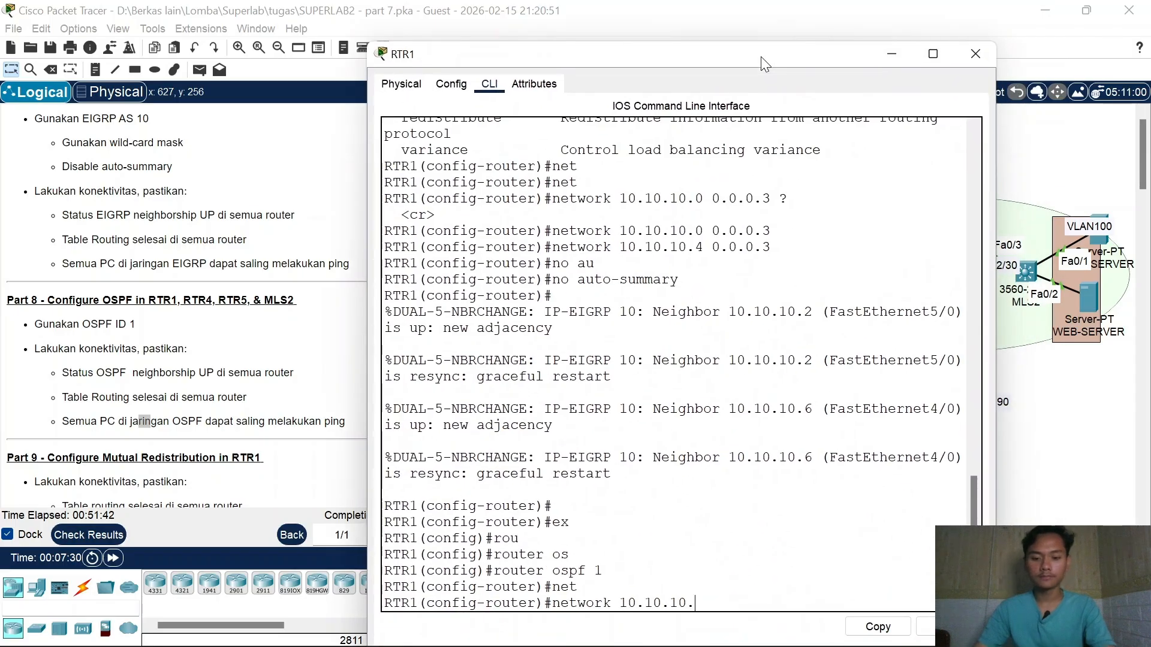
text(0.)
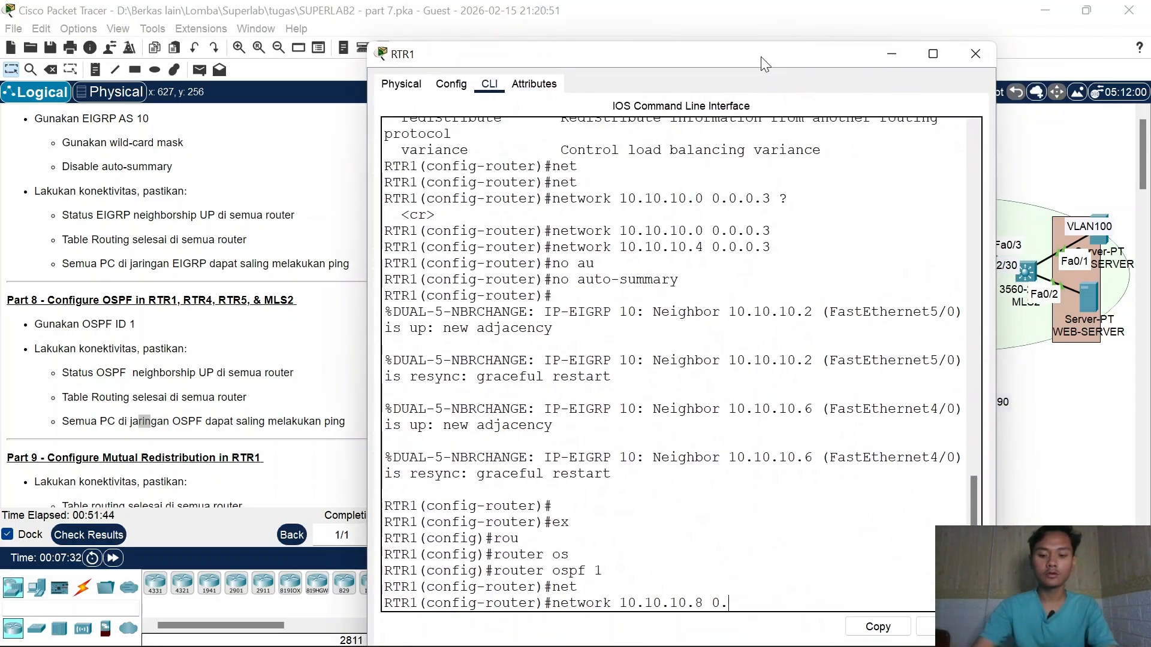
text(0.0.3 are)
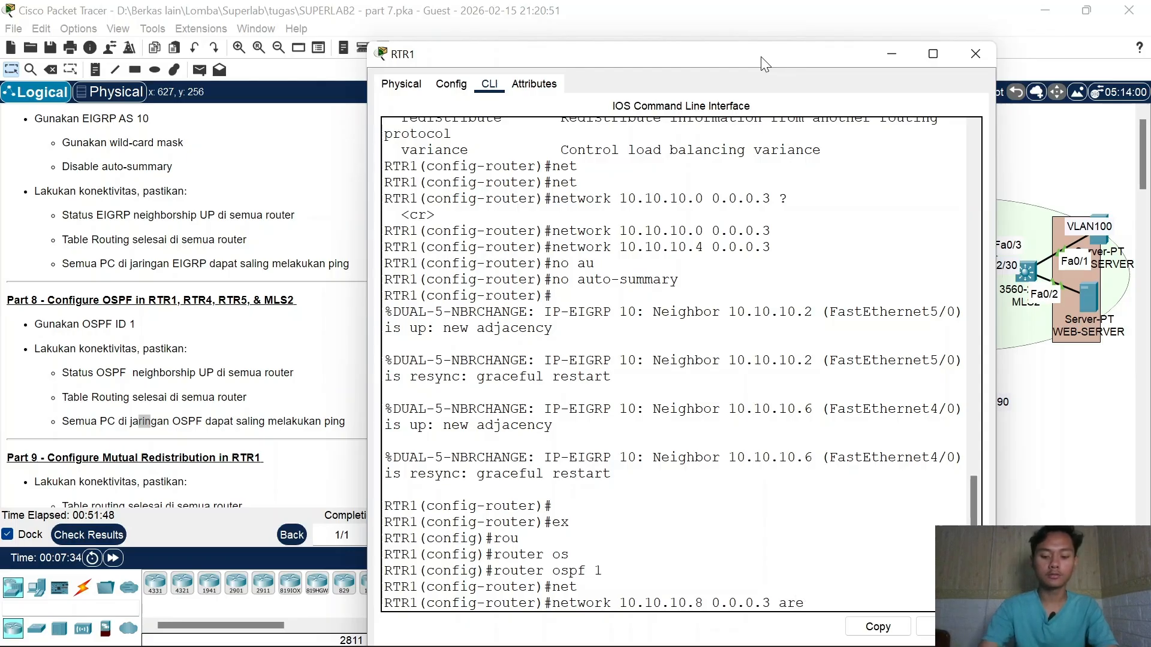
text(a 0)
key(Return)
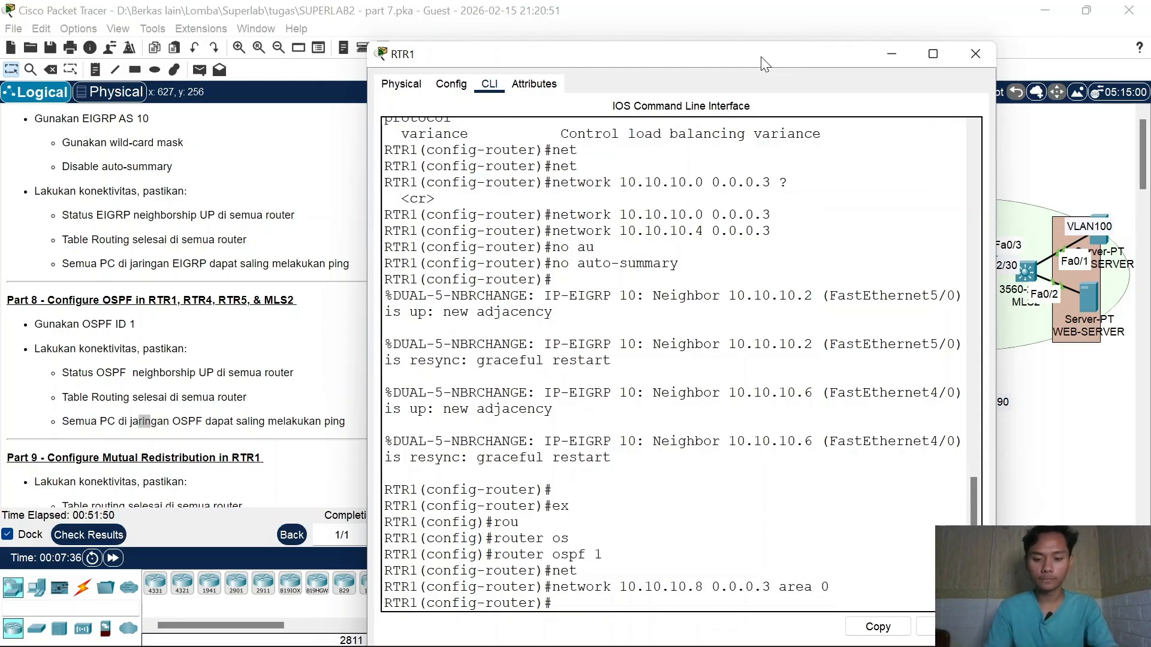
Step: Add network 10.10.10.12 0.0.0.3 to area 0 and close RTR1's window
key(Up)
key(Left)
key(Left)
key(Left)
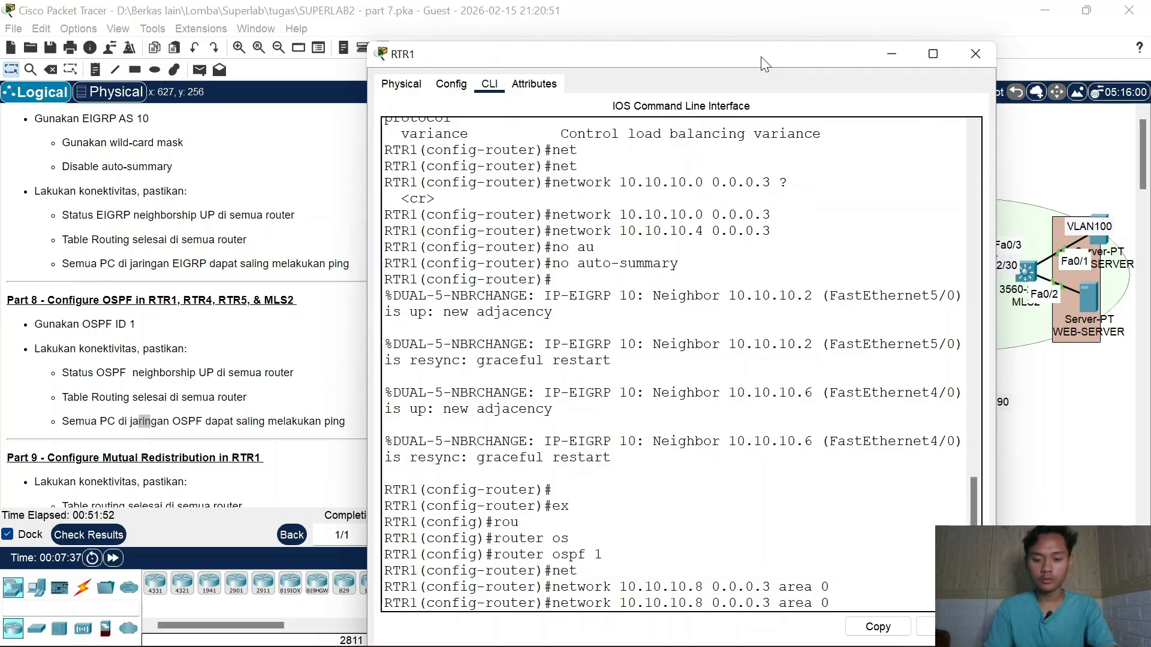
key(BackSpace)
text(12)
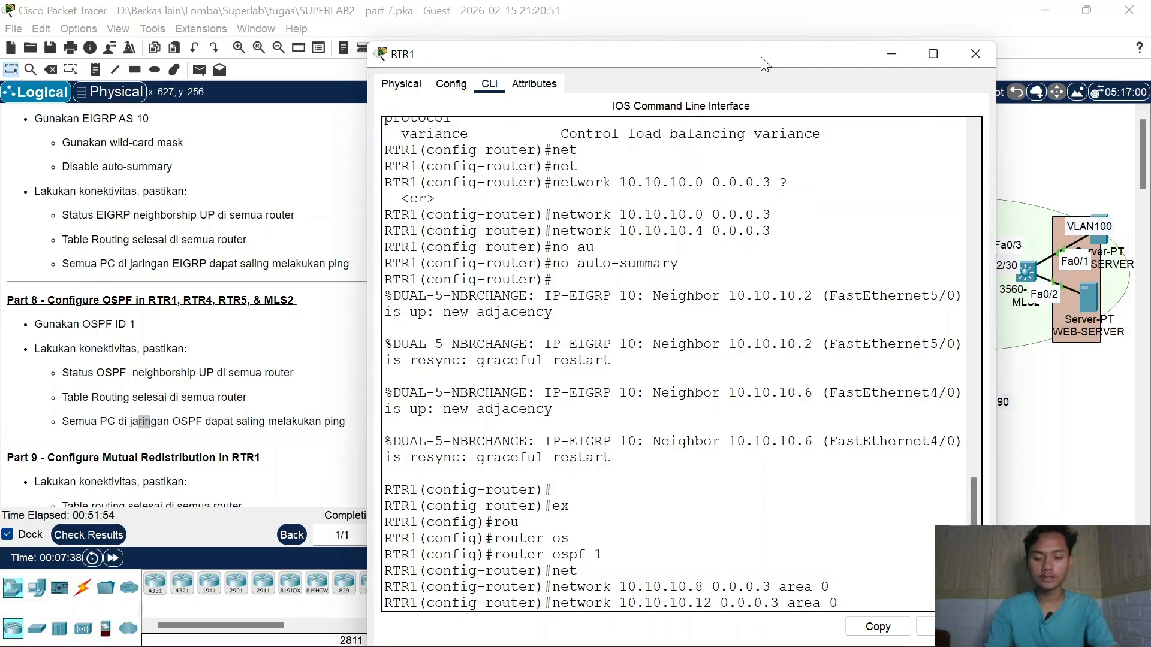
key(Return)
drag(798, 59, 740, 139)
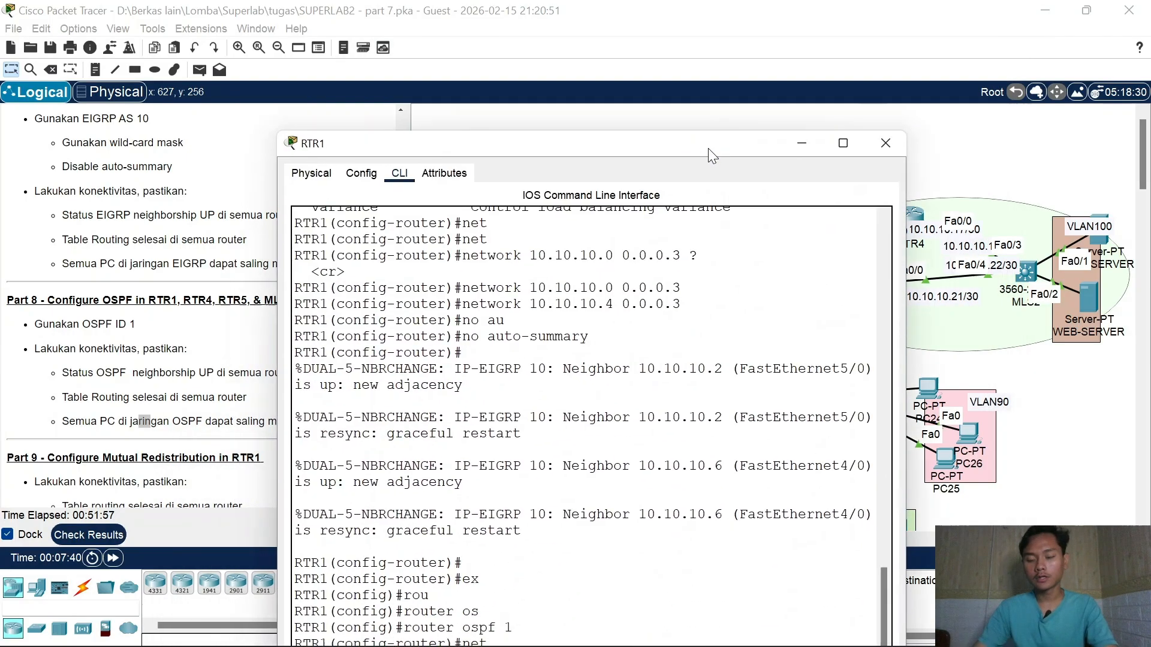
click(887, 144)
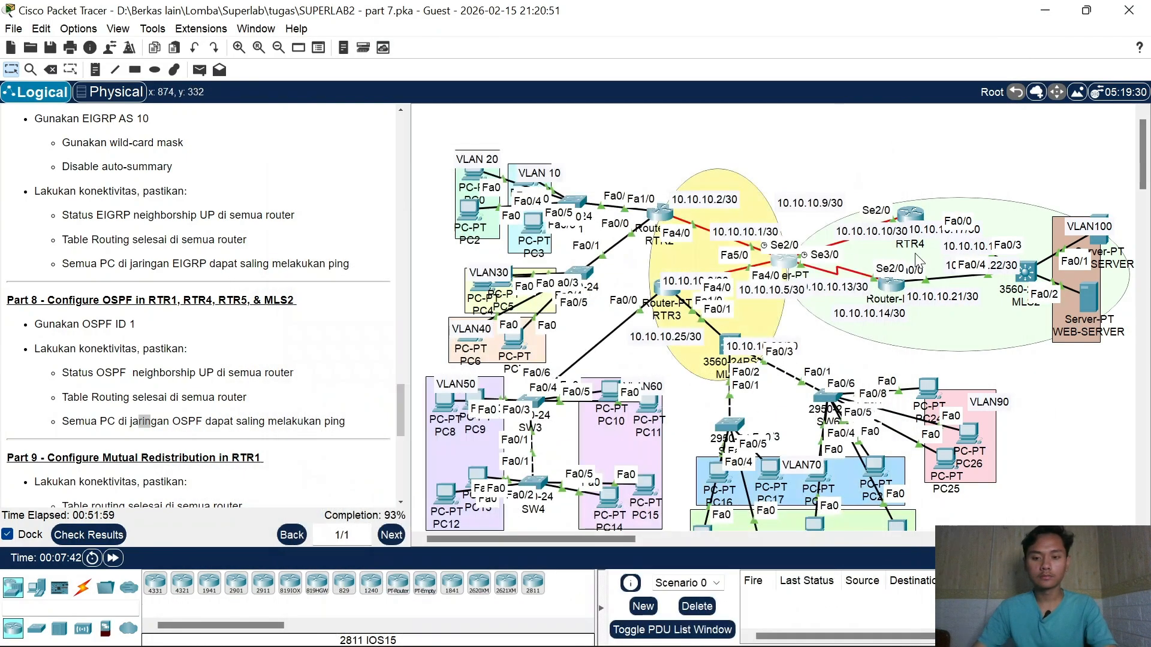
Step: Start OSPF process 1 in RTR4's global configuration
click(911, 215)
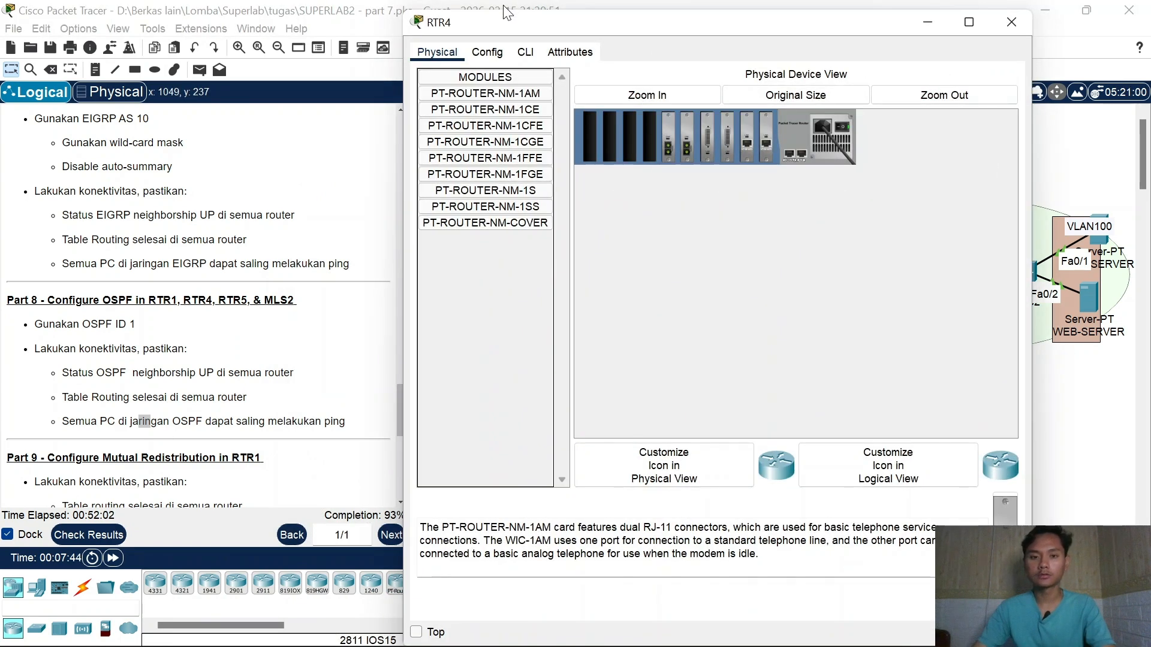
click(525, 52)
key(Return)
key(Return)
text(en)
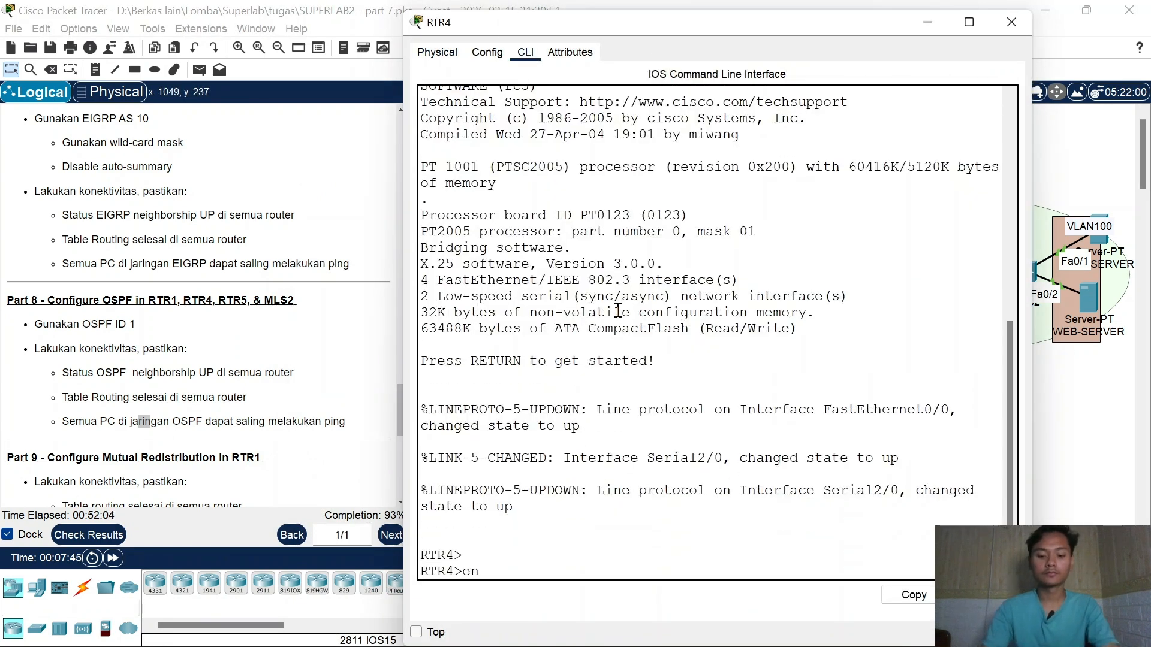
key(Return)
key(Return)
text(conf t)
key(Return)
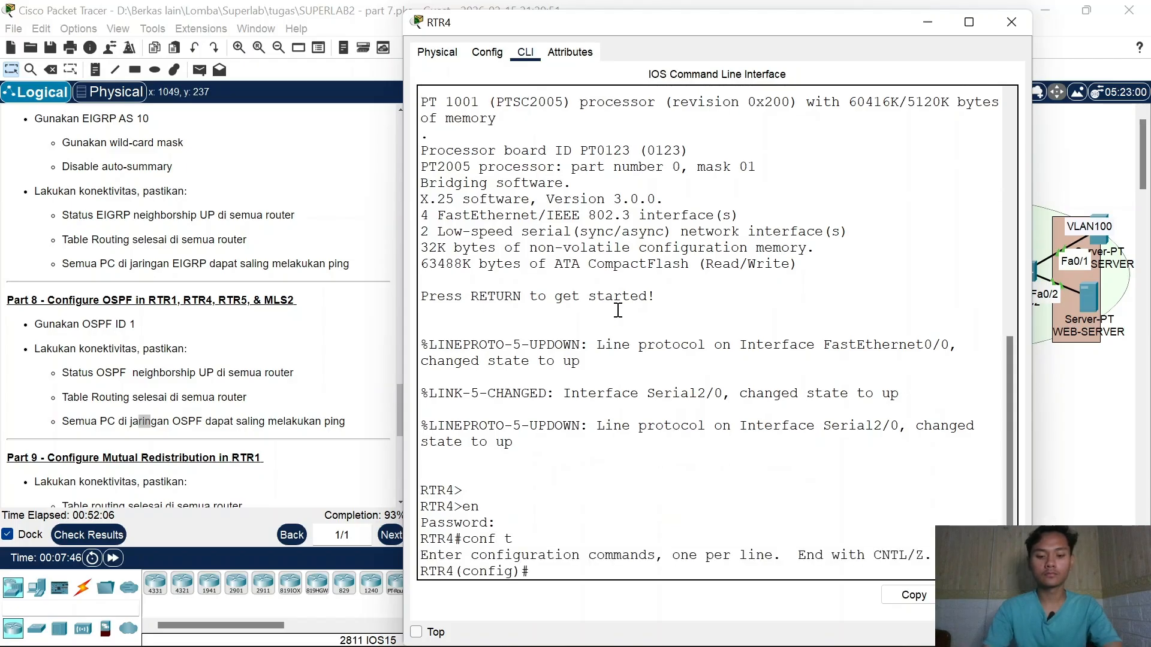
text(rou)
key(Tab)
text(os)
key(Tab)
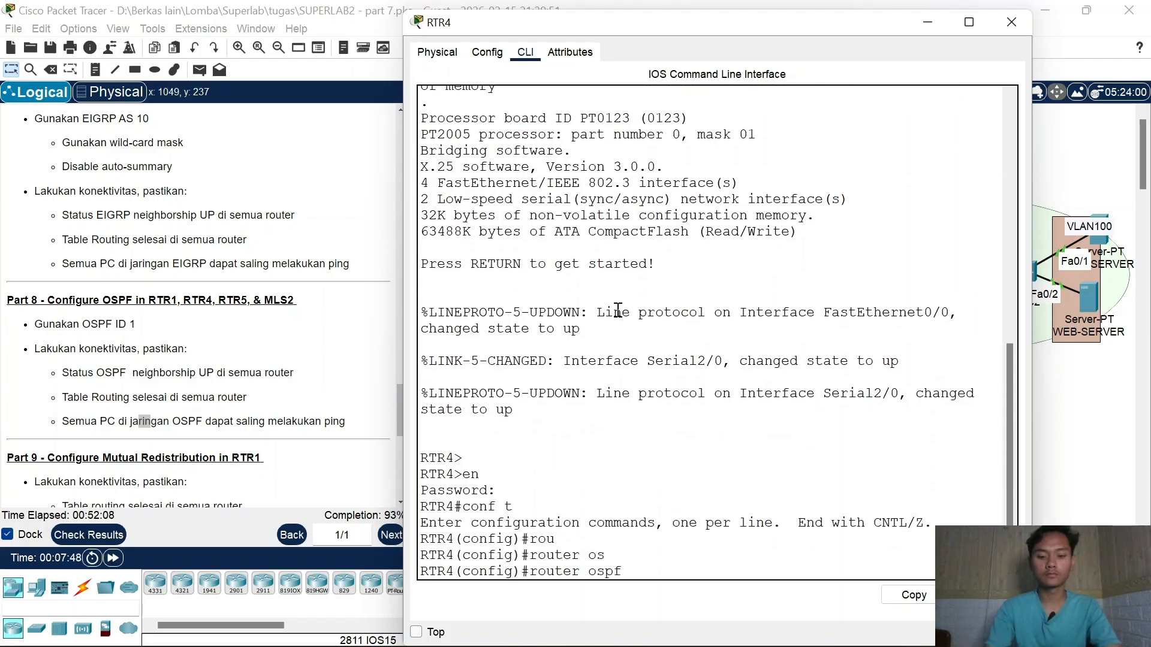
text(1)
key(Return)
Step: Advertise network 10.10.10.8 0.0.0.3 in area 0 on RTR4
text(net)
key(Tab)
text(10.1)
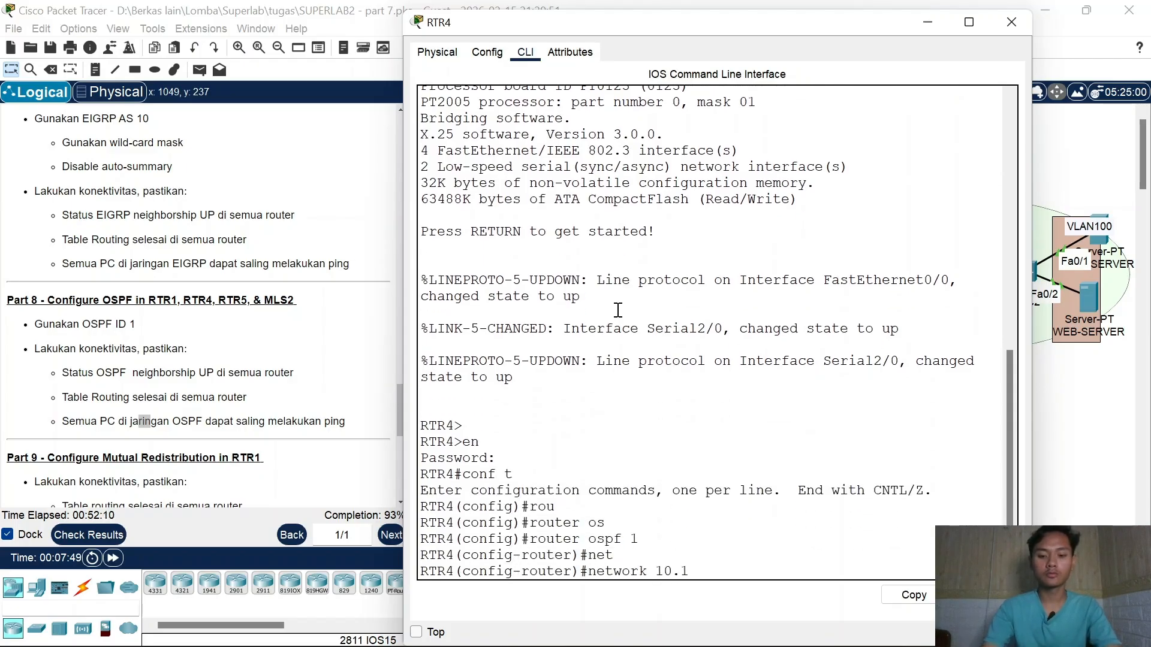
text(0.10.8 0.0.0.)
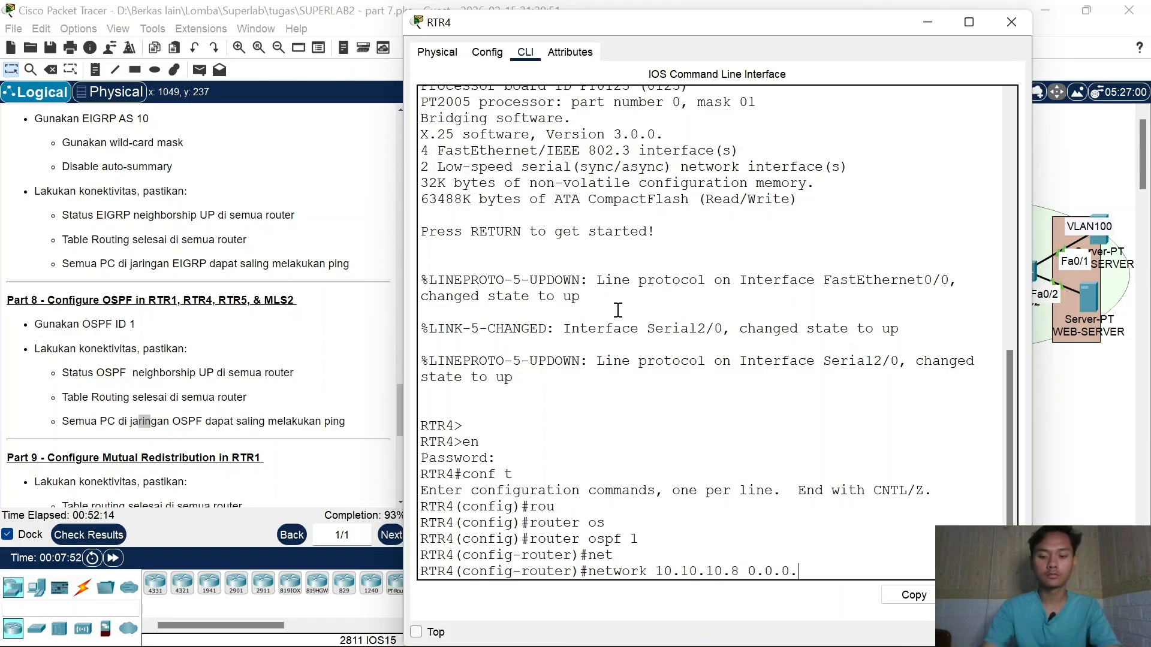
text(3 are a0)
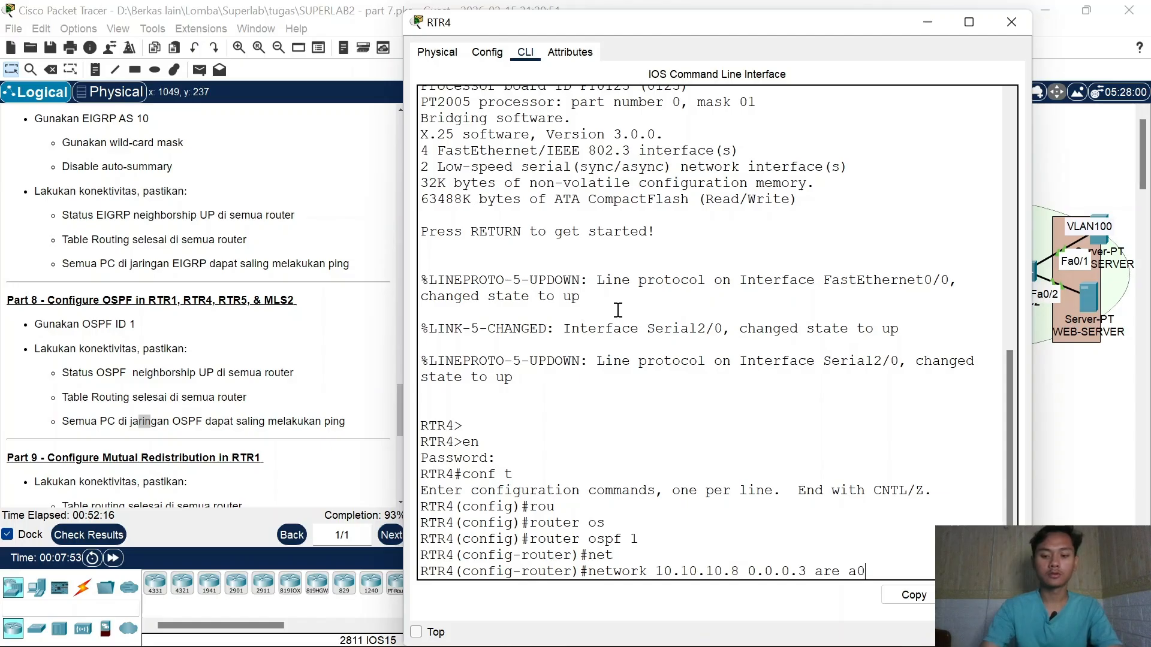
key(BackSpace)
key(BackSpace)
text(0)
key(Return)
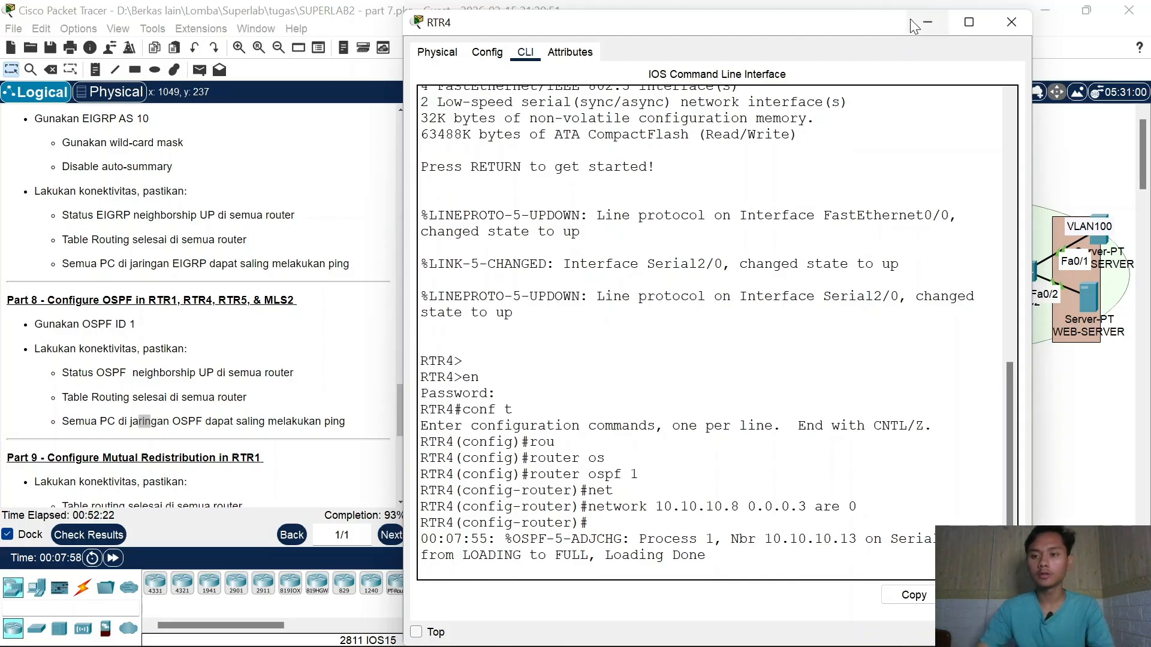
Step: Move the 10.10.10.17/30 label clear, then add network 10.10.10.16 0.0.0.3 area 0 on RTR4
click(1011, 22)
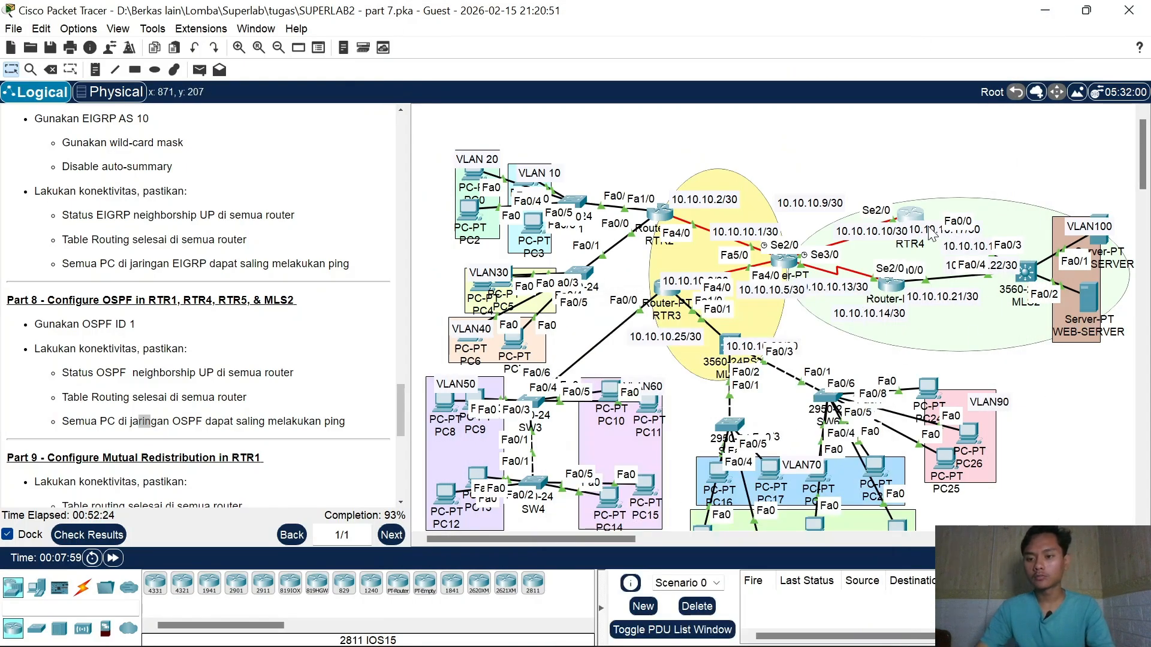
drag(931, 216, 931, 197)
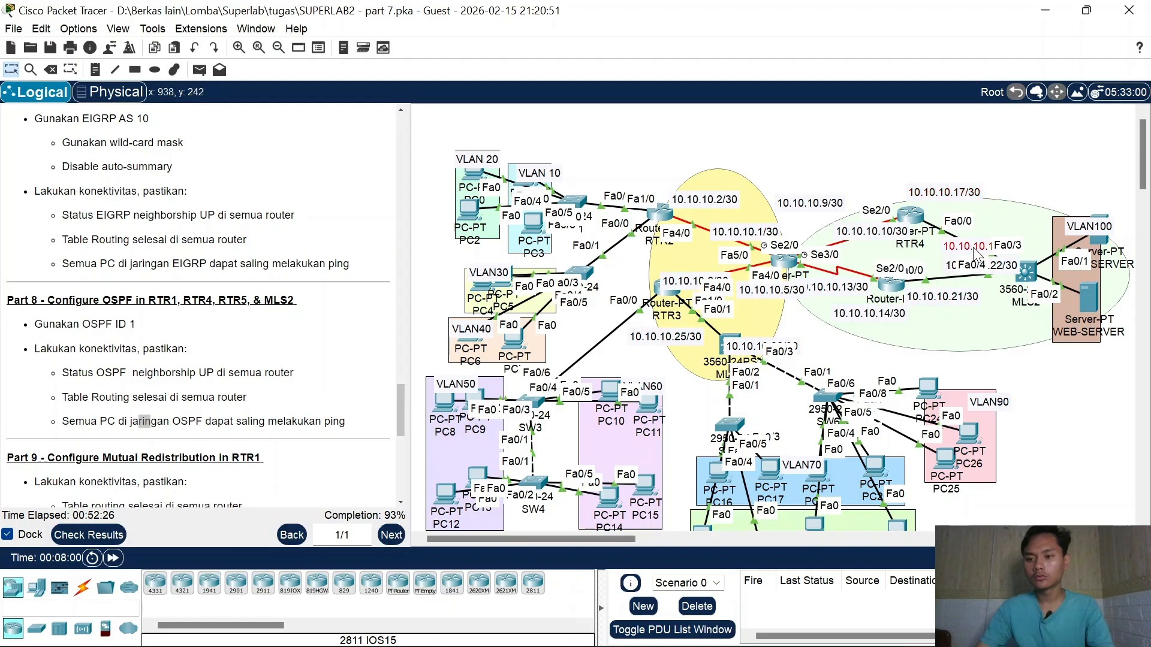
click(910, 215)
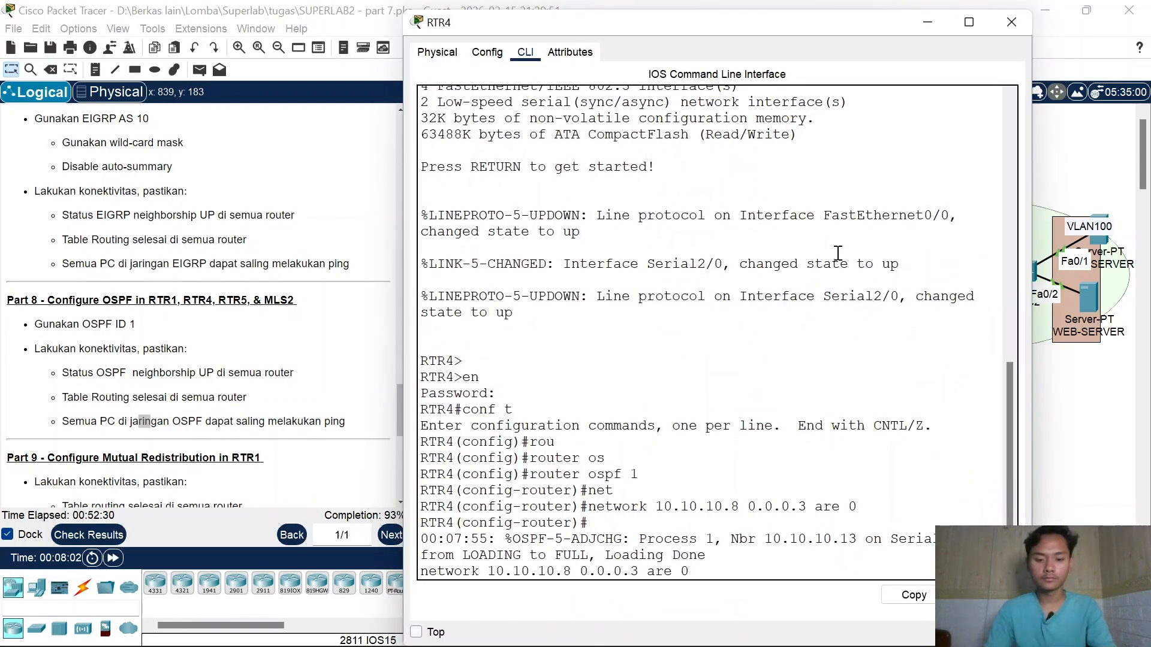
text(6)
key(Return)
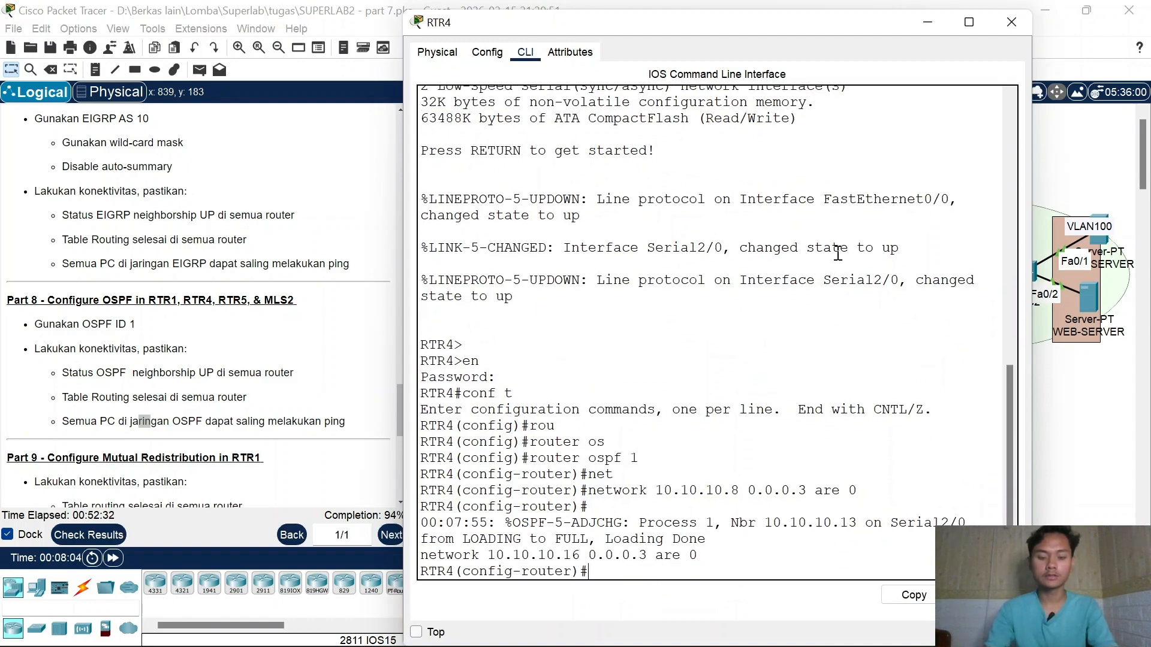
Step: Nudge RTR5 slightly up and right and open its device window
click(1010, 22)
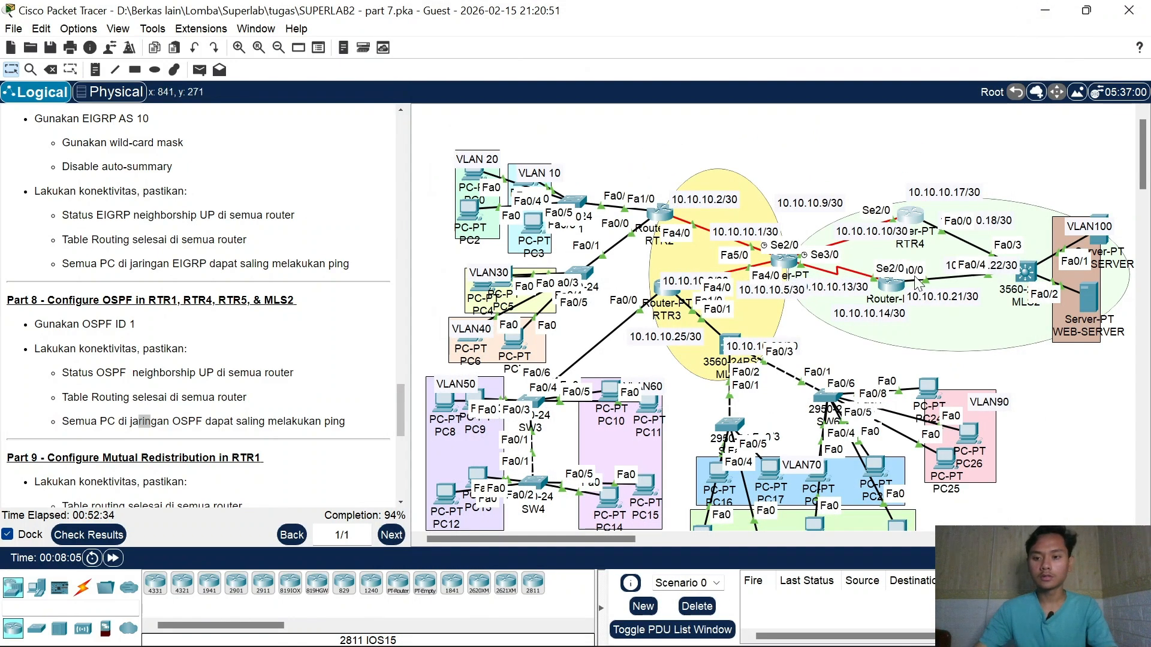
drag(886, 288, 862, 277)
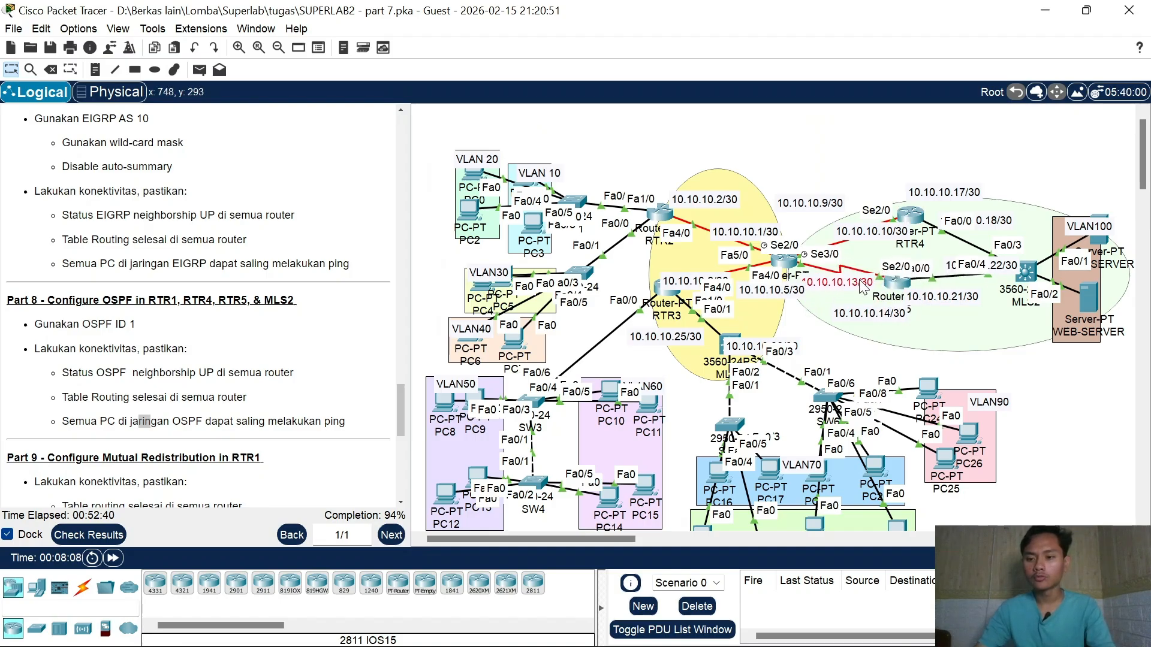
click(891, 283)
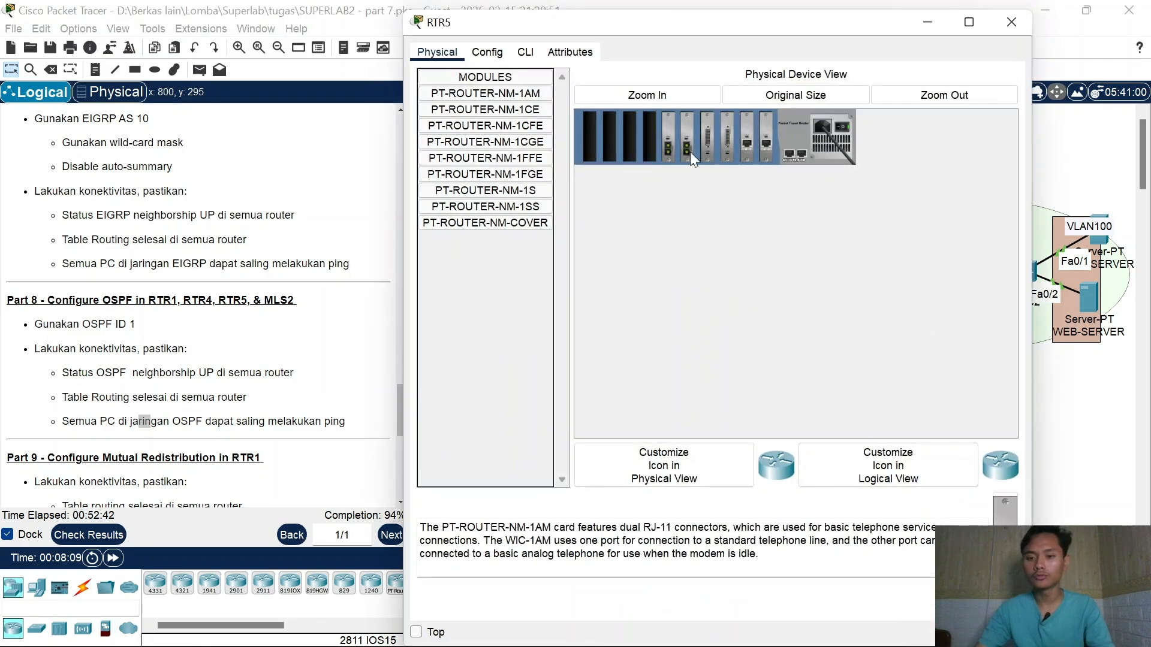
Step: Enter configuration mode on RTR5 and start OSPF process 1
click(536, 52)
key(Return)
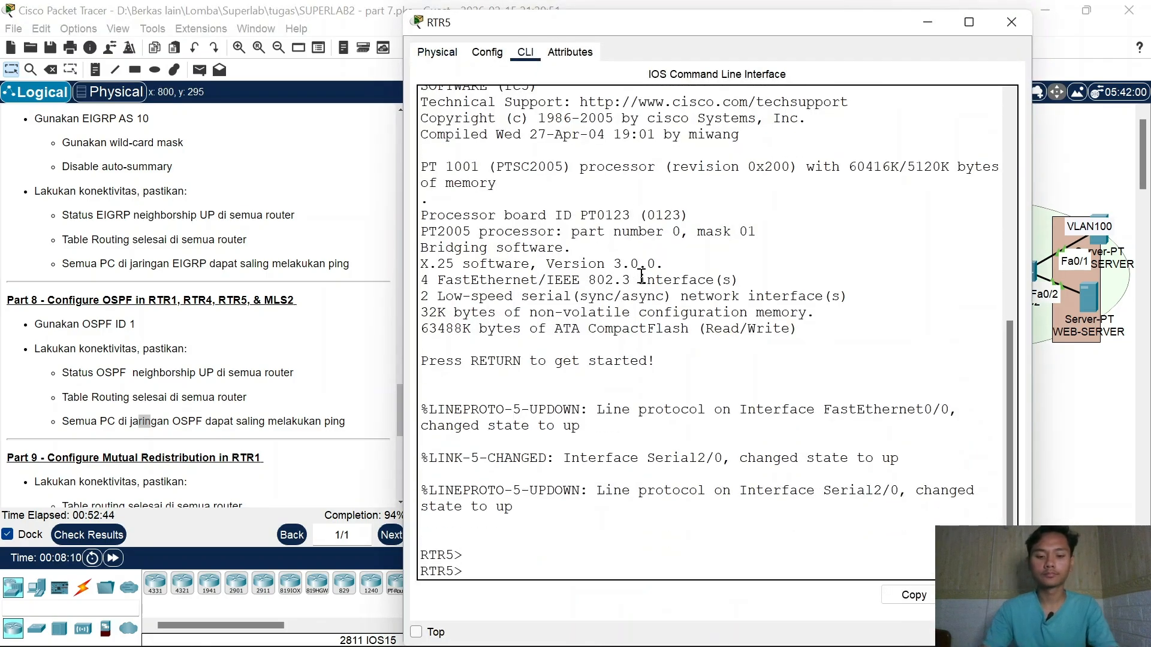
text(en)
key(Return)
key(Return)
text(conf t)
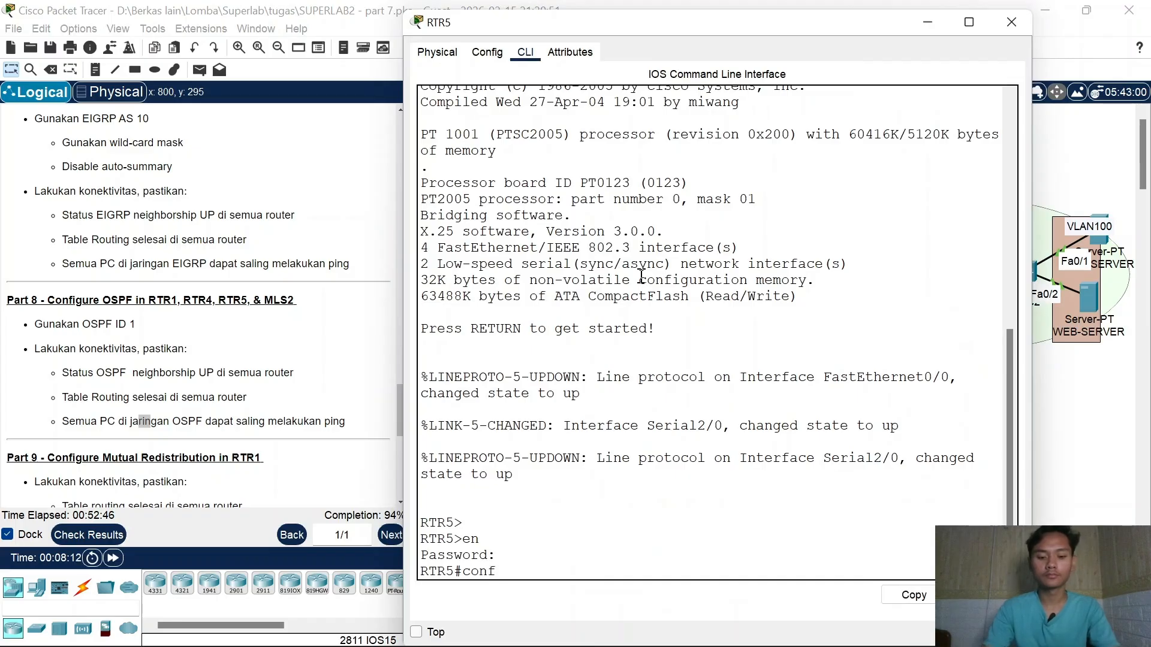
key(Return)
text(ou)
key(Tab)
key(BackSpace)
key(BackSpace)
text(ro)
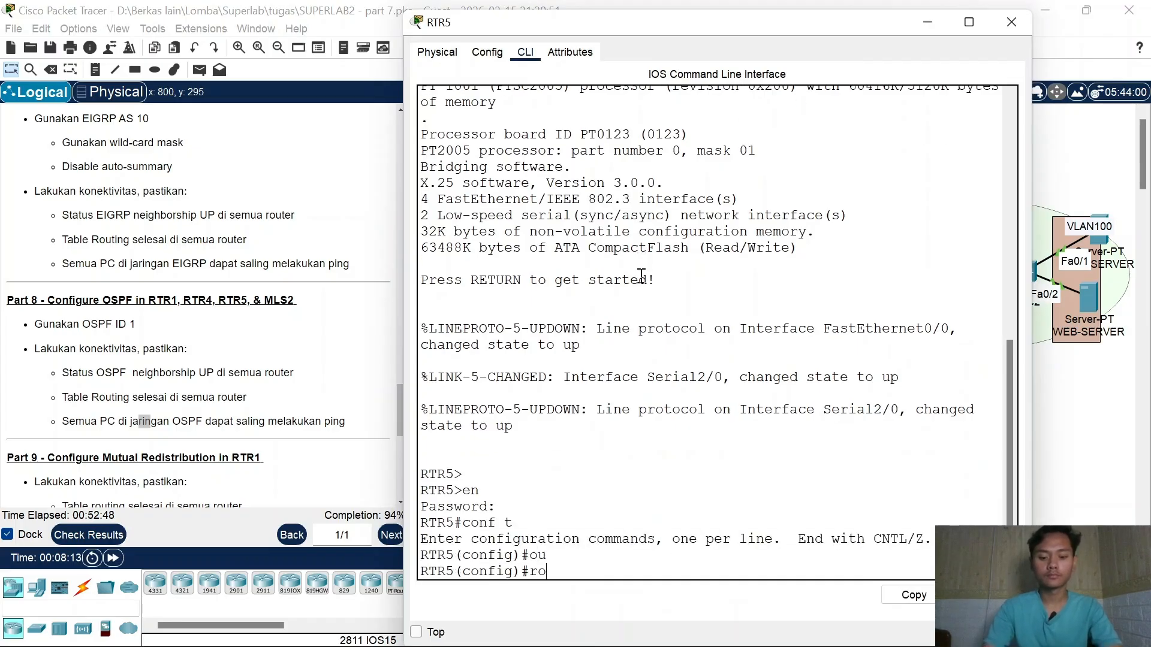
key(Tab)
text(o)
key(Tab)
text(spf 1)
key(Return)
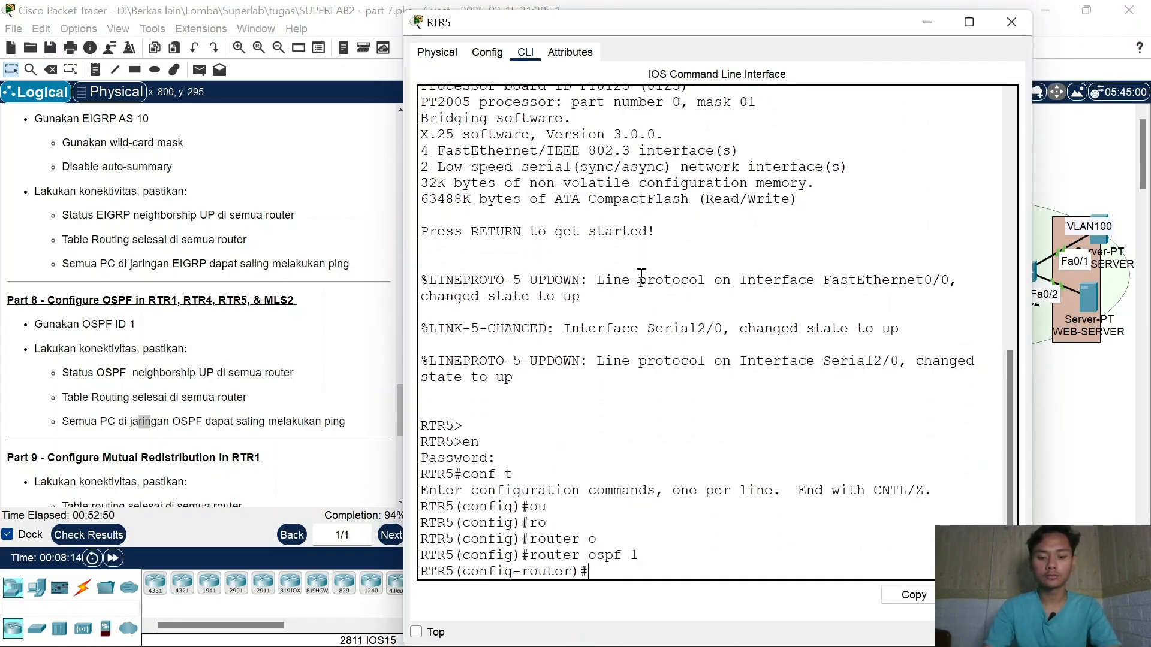
Step: Advertise network 10.10.10.12 0.0.0.3 in OSPF area 0 on RTR5
text(net)
key(Tab)
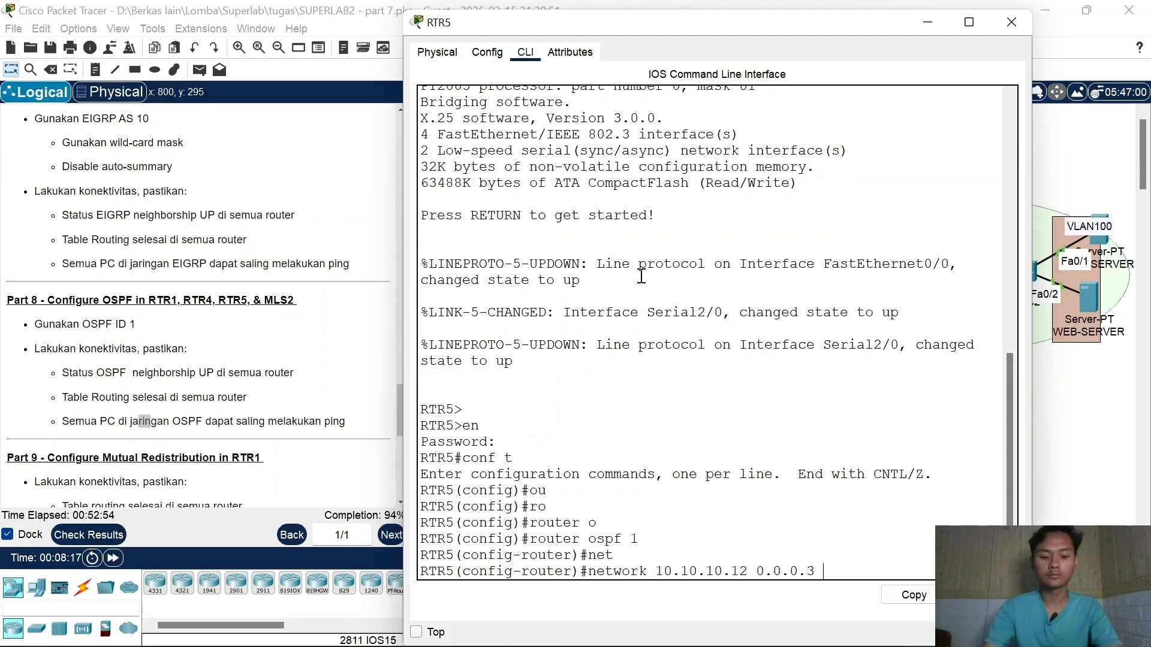
key(BackSpace)
text(0)
key(Return)
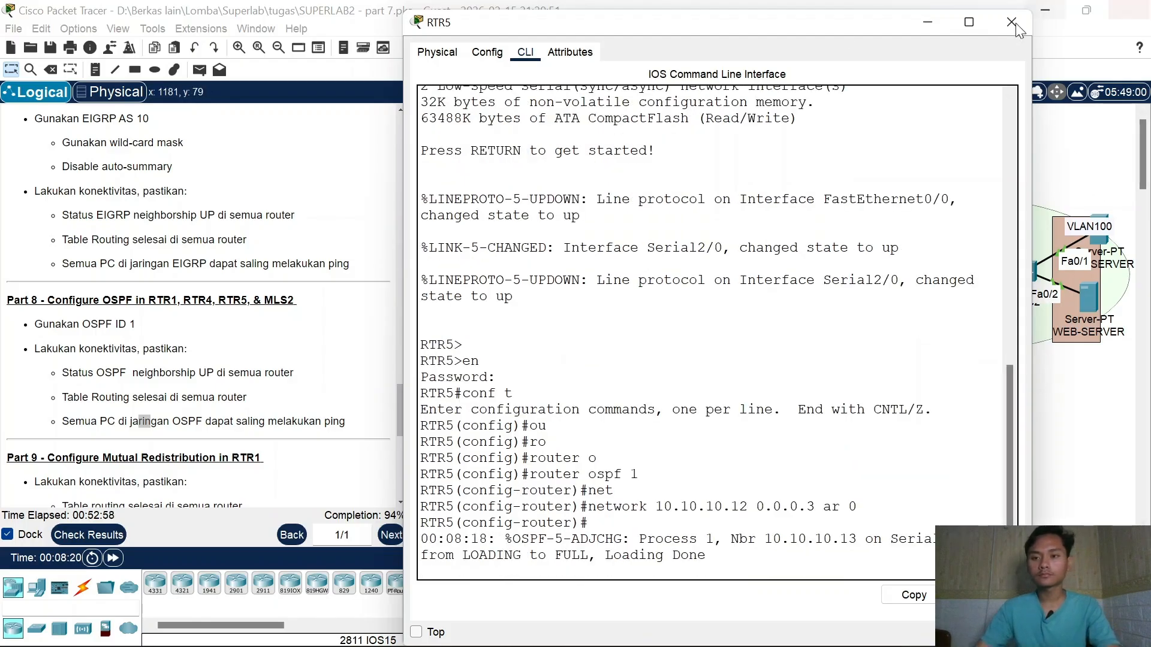
Step: Add network 10.10.10.20 0.0.0.3 area 0 on RTR5 by editing the previous command
click(927, 23)
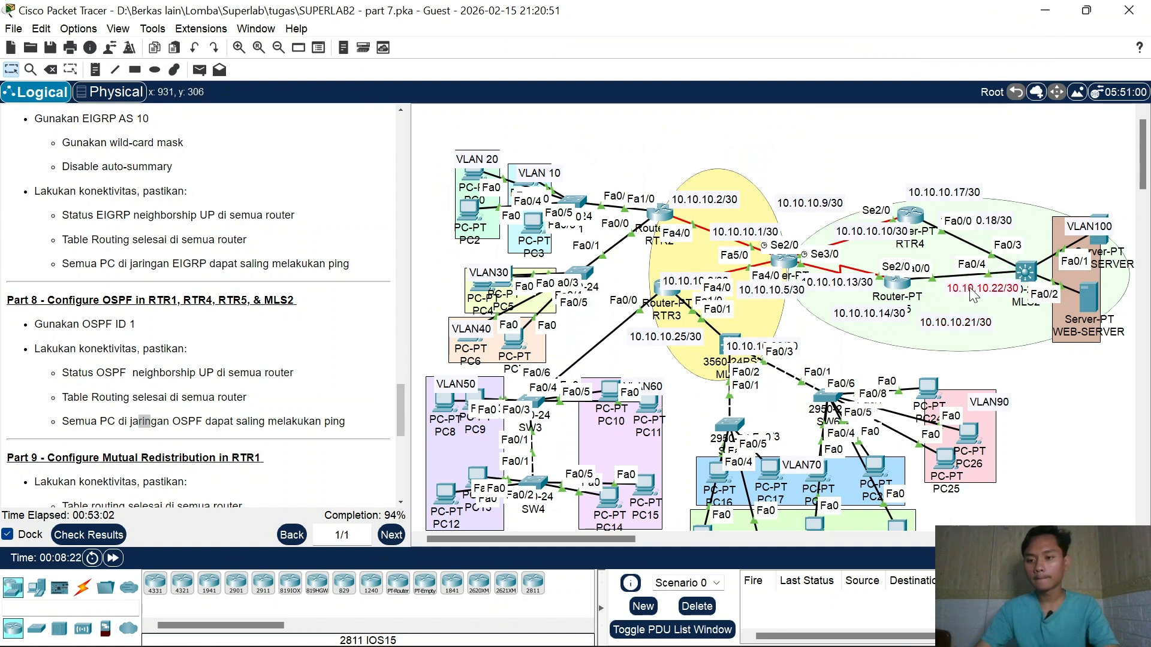
click(890, 284)
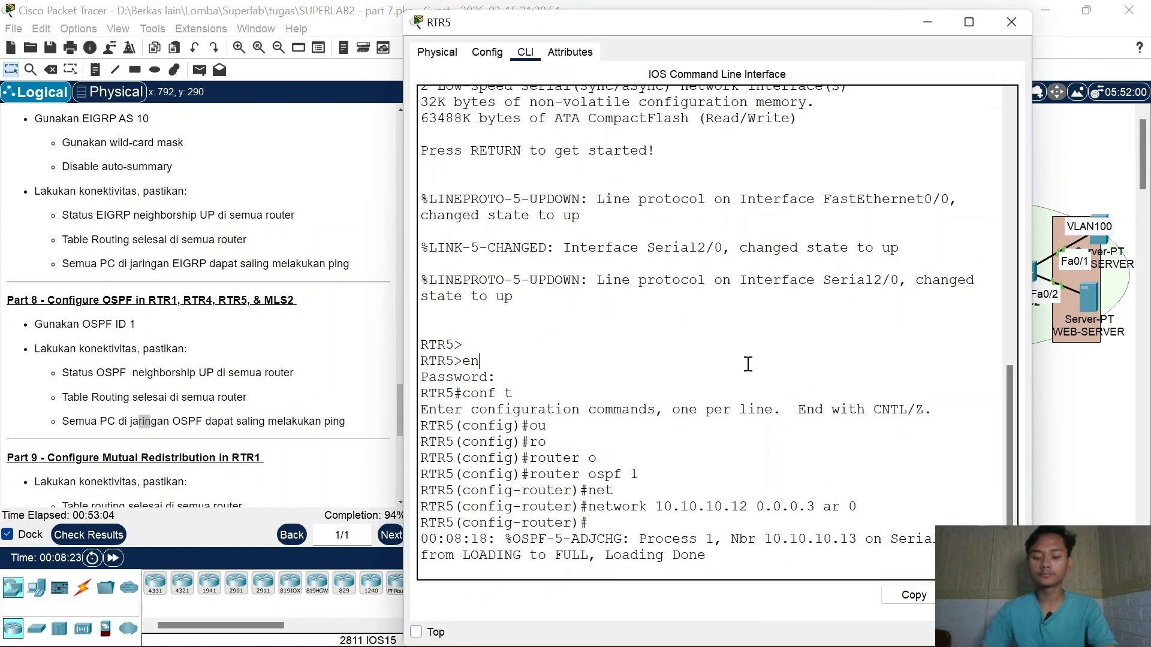
key(Up)
key(Left)
key(Left)
key(Left)
key(Left)
key(Left)
key(Left)
key(Left)
key(Left)
key(Left)
key(Left)
key(Left)
key(Left)
key(Left)
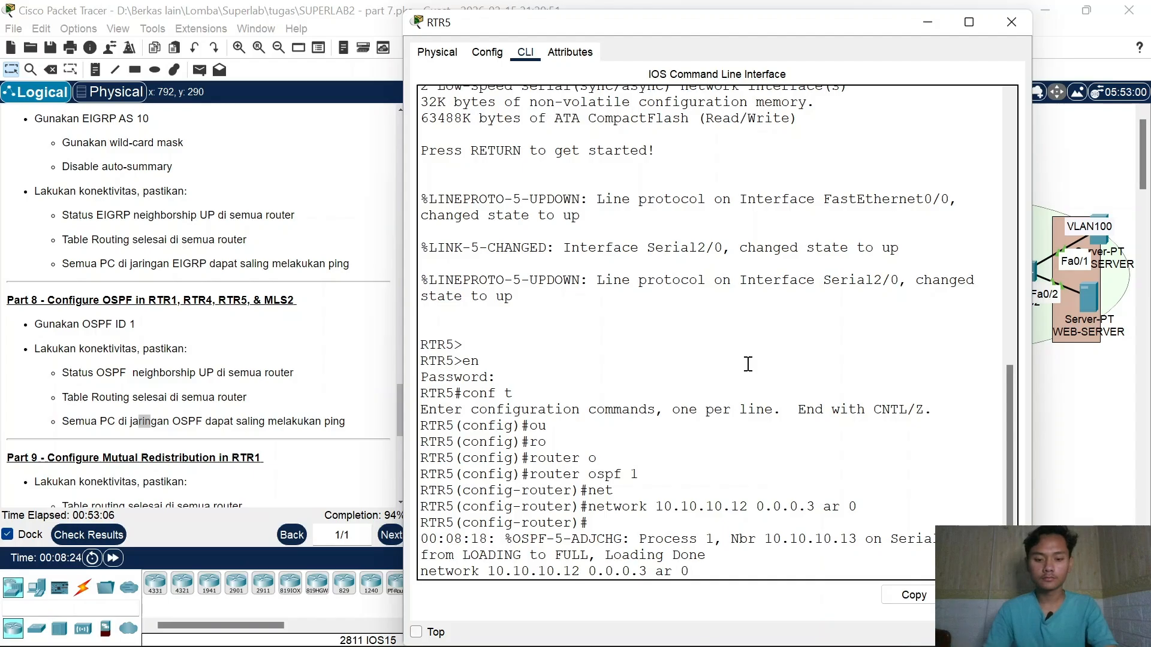
key(BackSpace)
text(0)
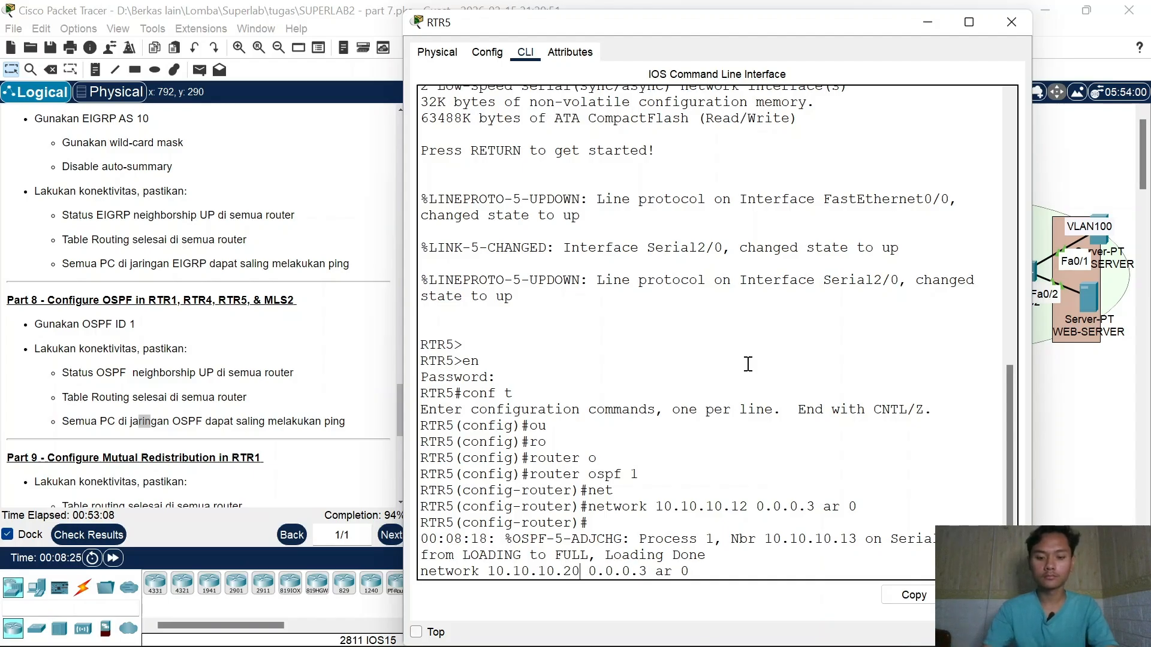
key(Return)
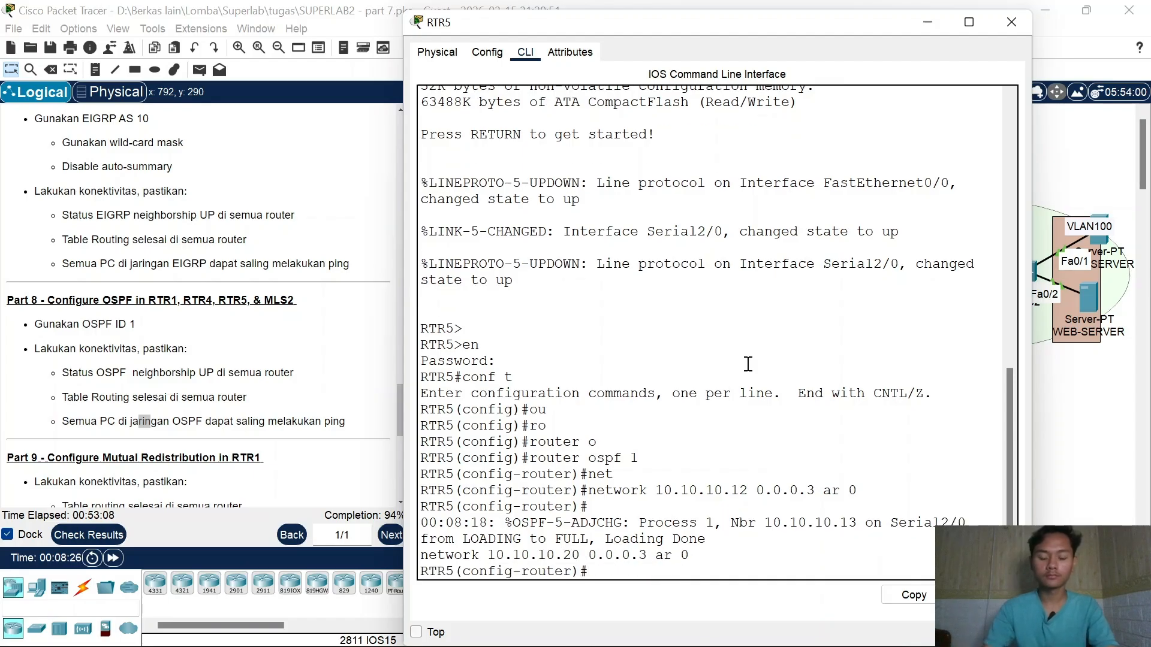
click(1012, 23)
Step: Open MLS2, dismiss the Config lock warning, and reach its CLI
click(1030, 274)
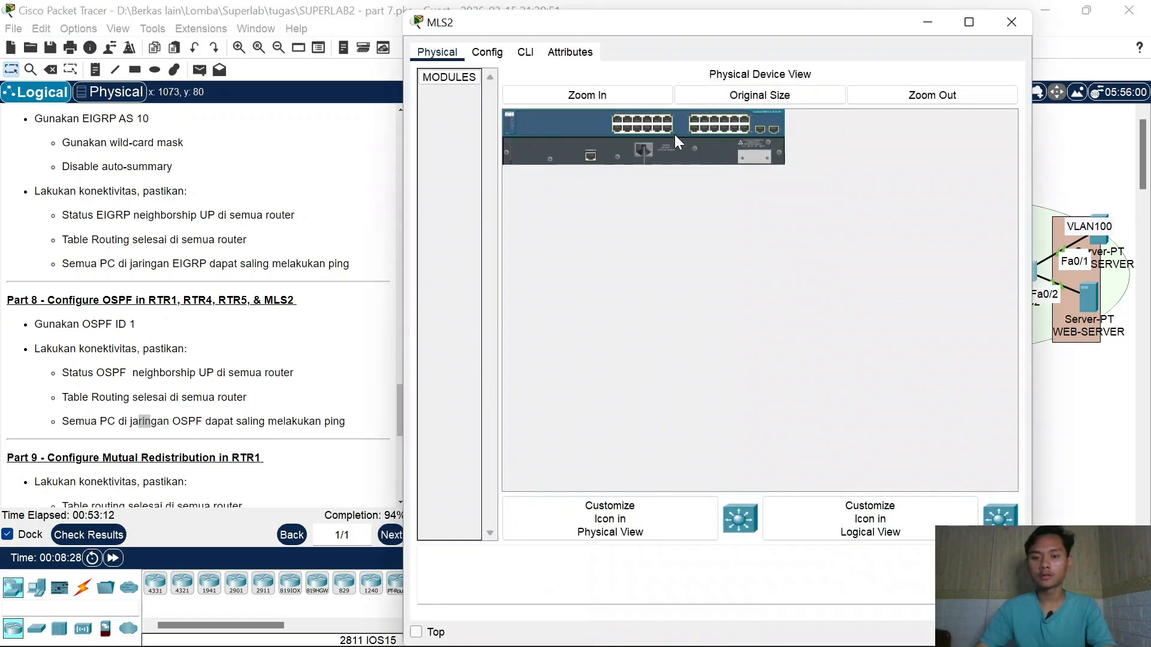
click(485, 50)
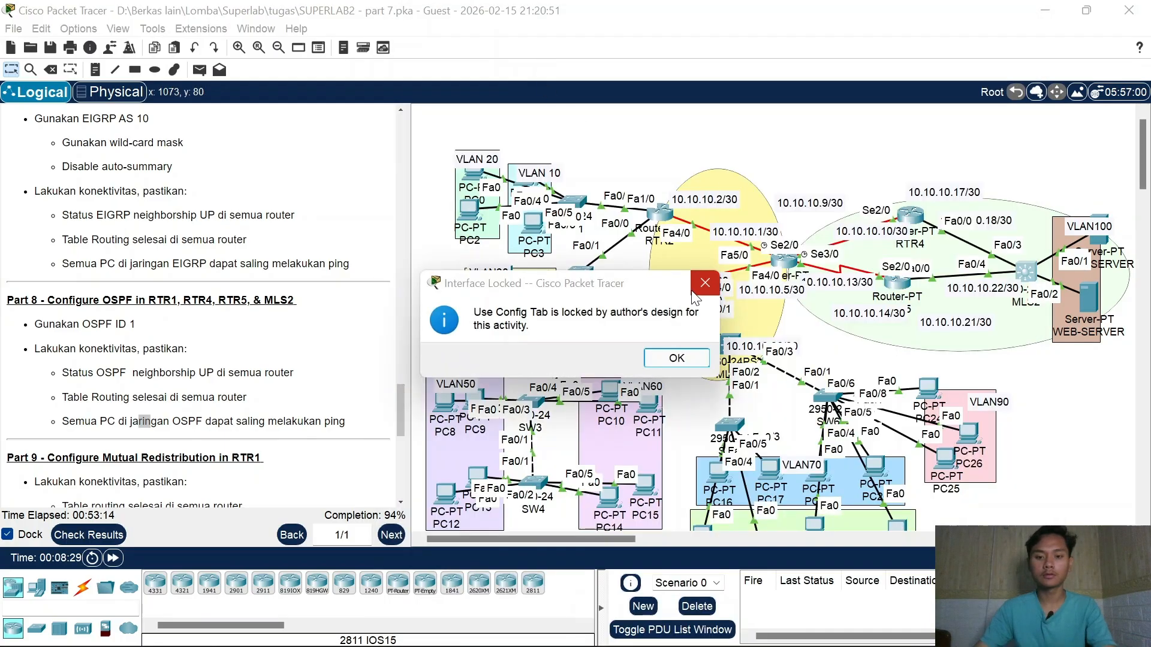
click(676, 358)
click(1021, 269)
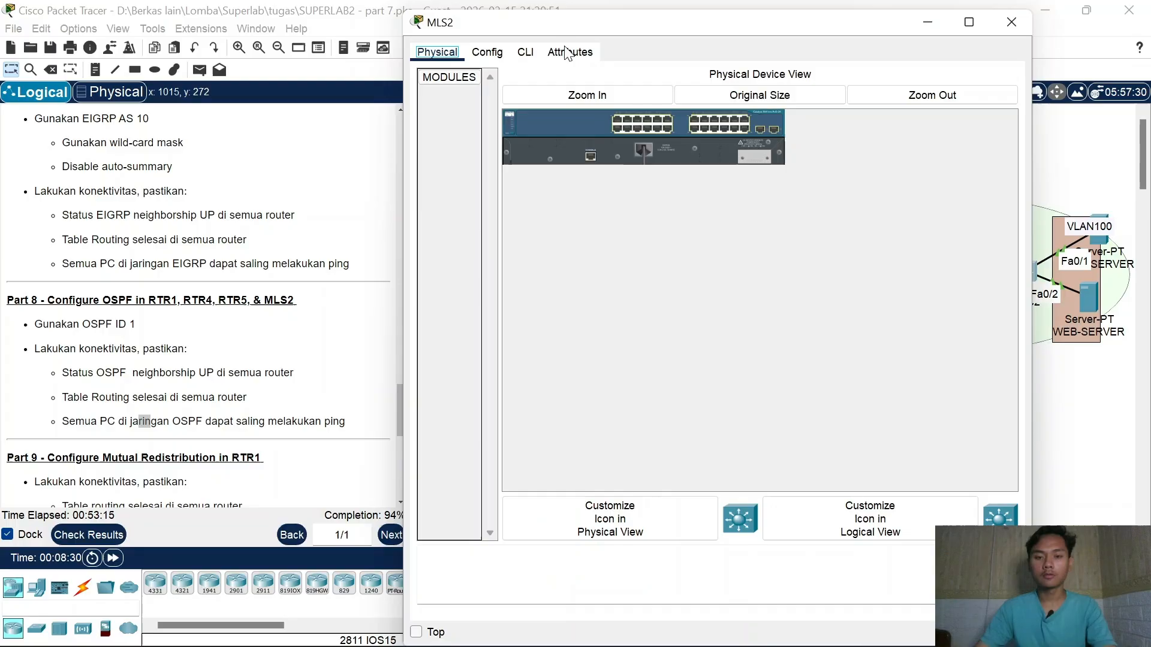
click(526, 52)
Step: Restart the MLS2 session, enter configuration mode, and enable ip routing
key(Return)
key(Return)
text(ex)
key(Return)
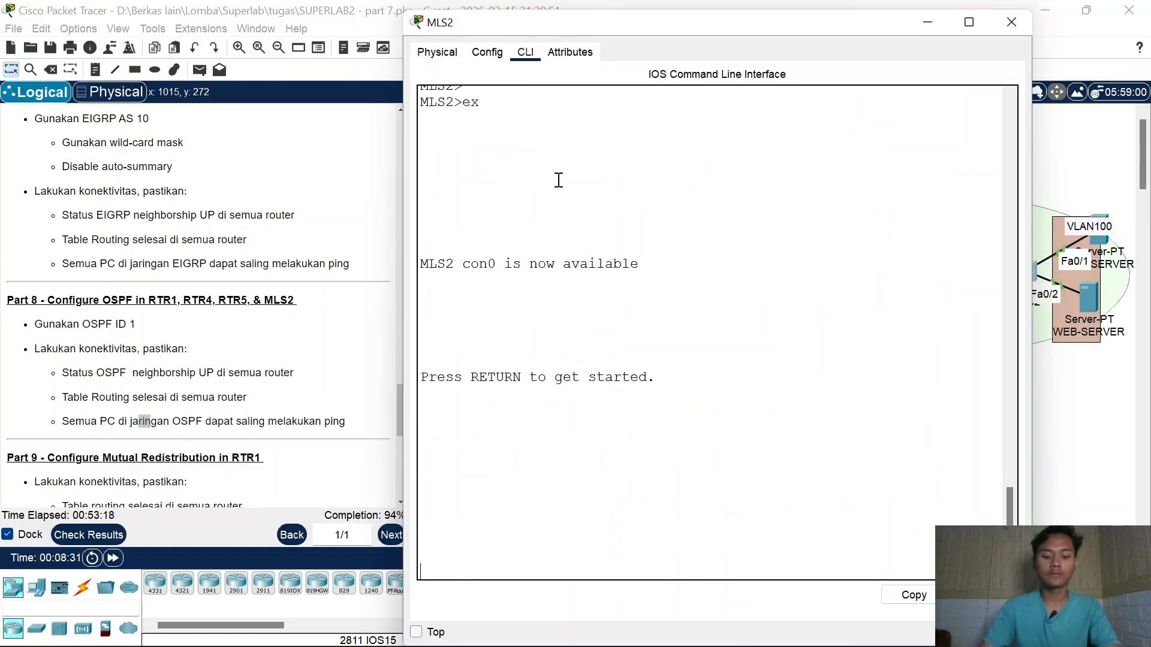
key(Return)
text(e)
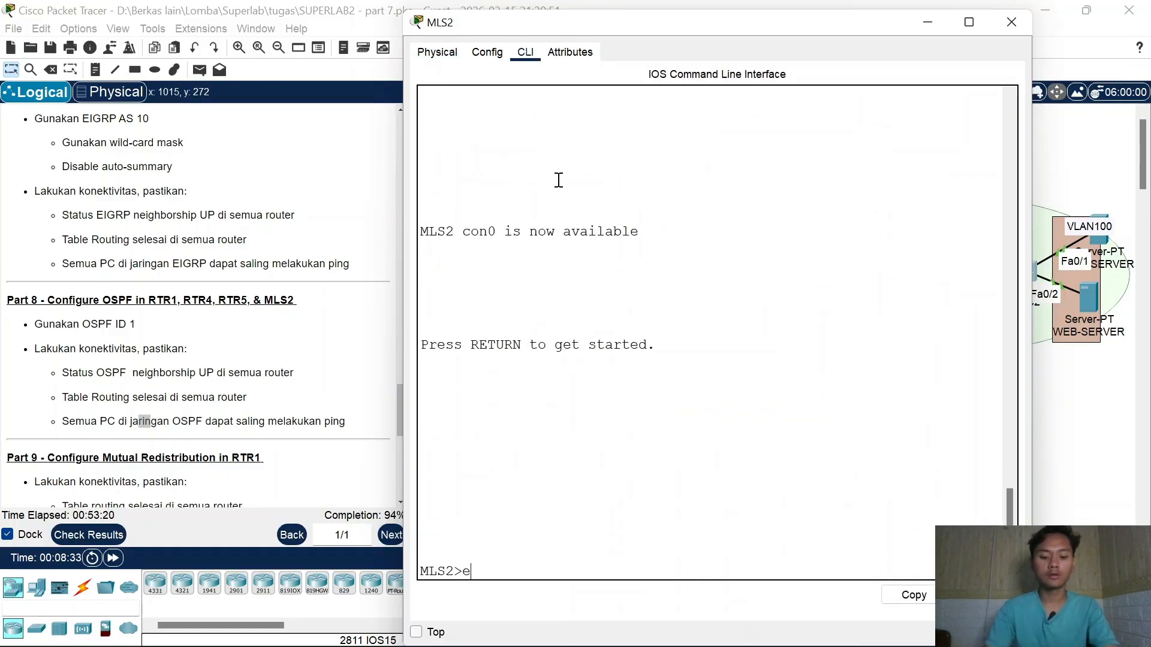
text(n)
key(Return)
key(Return)
text(conf )
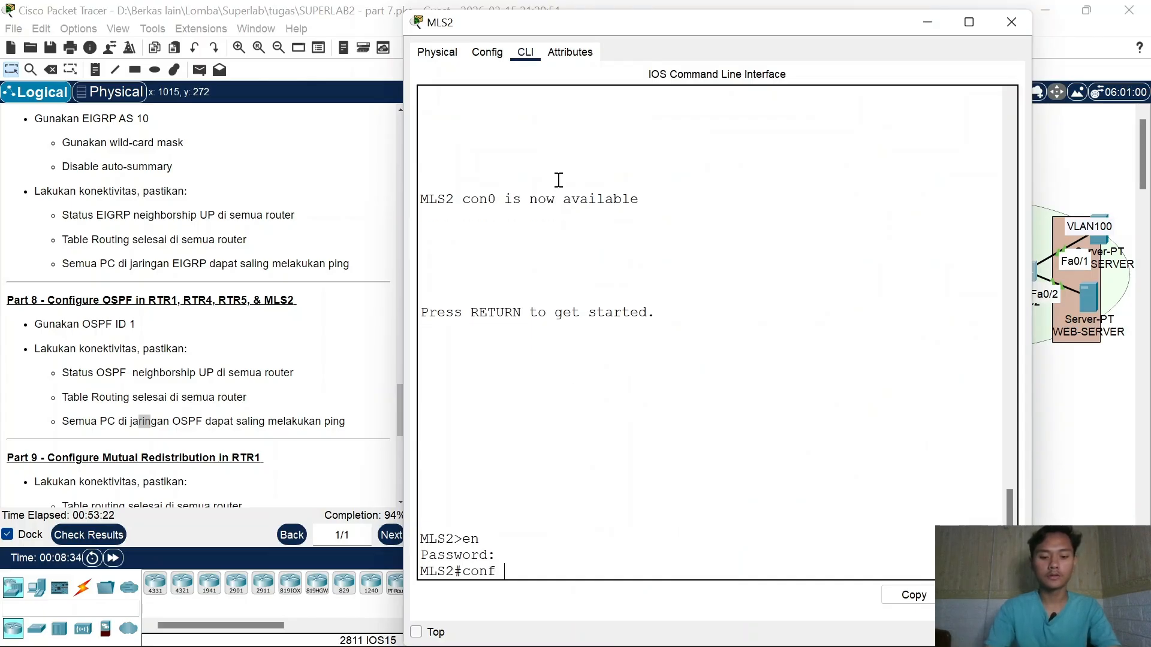
text(t)
key(Return)
text(ip rou)
key(Tab)
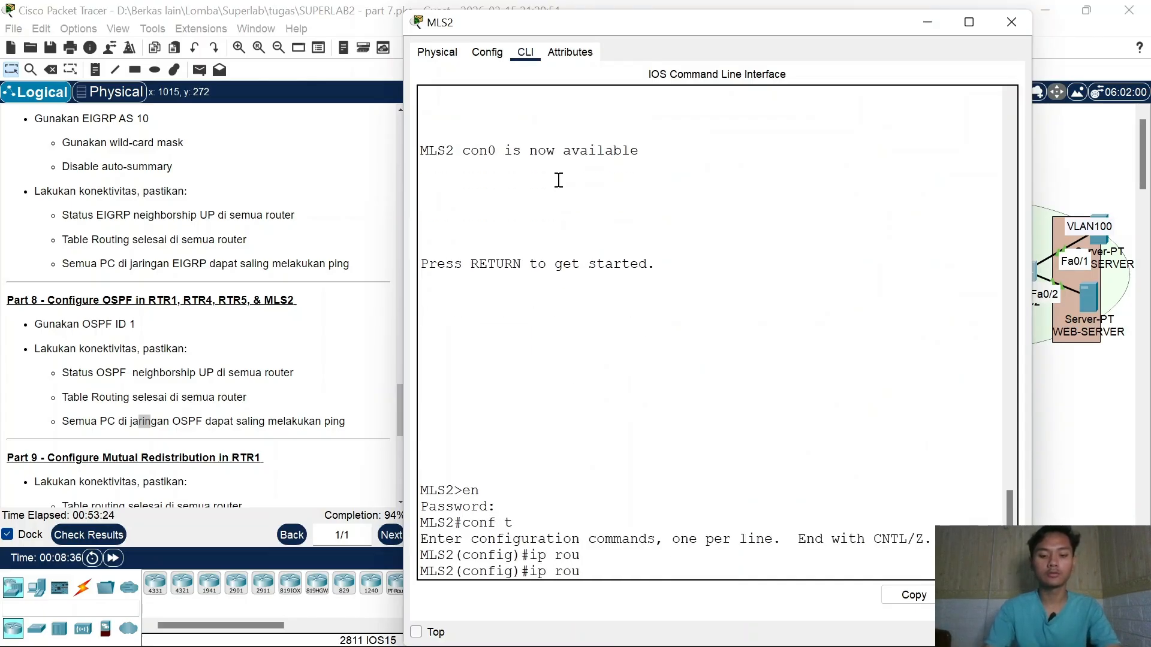
text(ting)
key(Return)
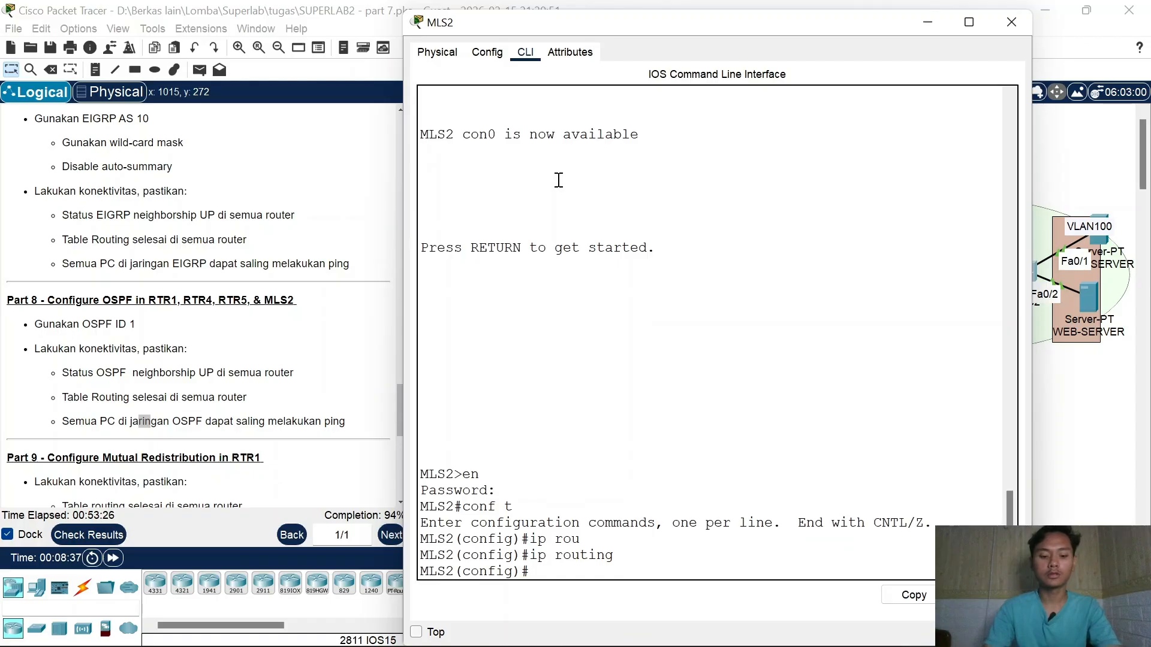
Step: Start OSPF 1 on MLS2 advertising 10.10.10.20 0.0.0.3 in area 0
text(rou)
key(Tab)
text(ter o)
key(Tab)
text(spf 1)
key(Tab)
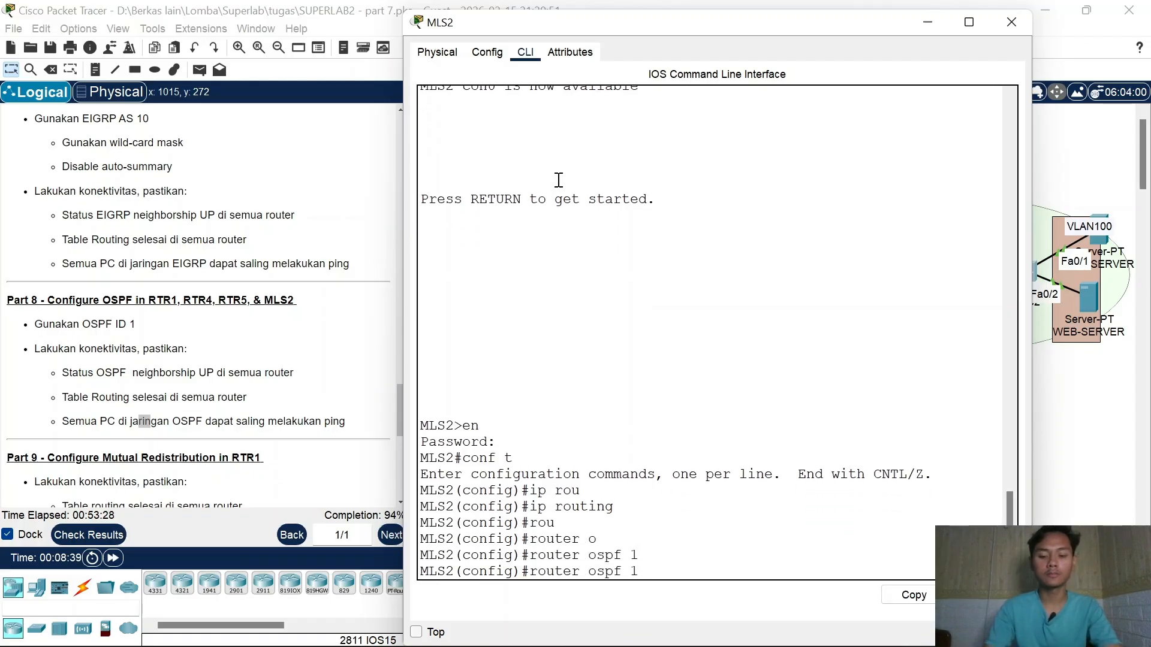
key(Return)
text(net)
key(Tab)
text(10)
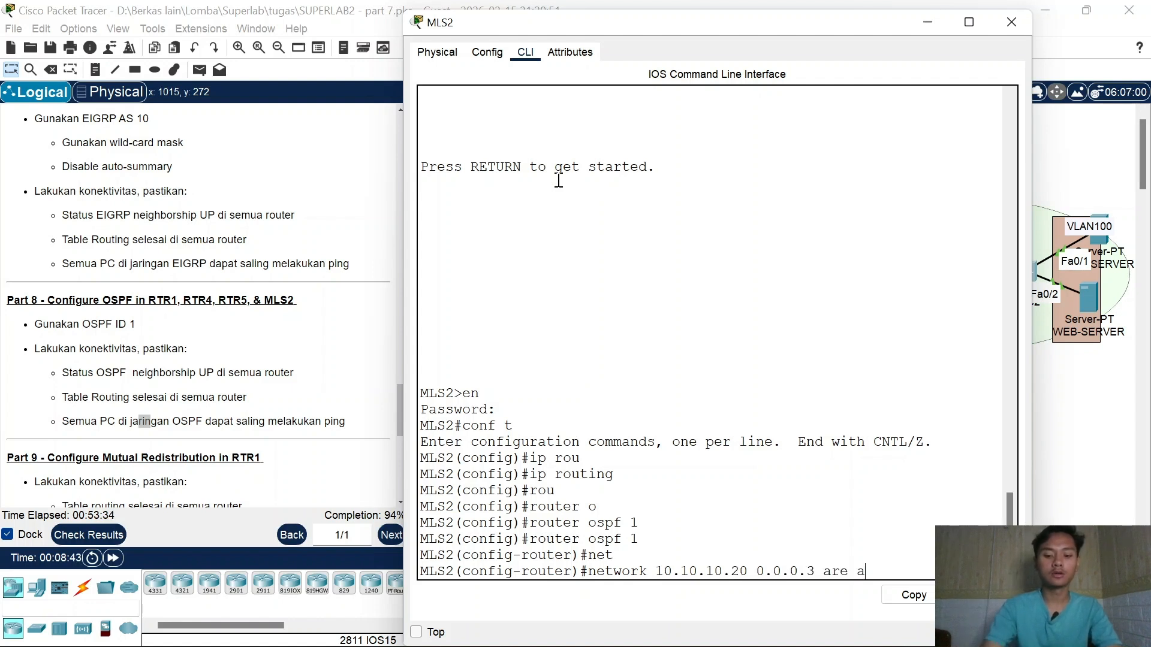
key(BackSpace)
text(0)
key(Return)
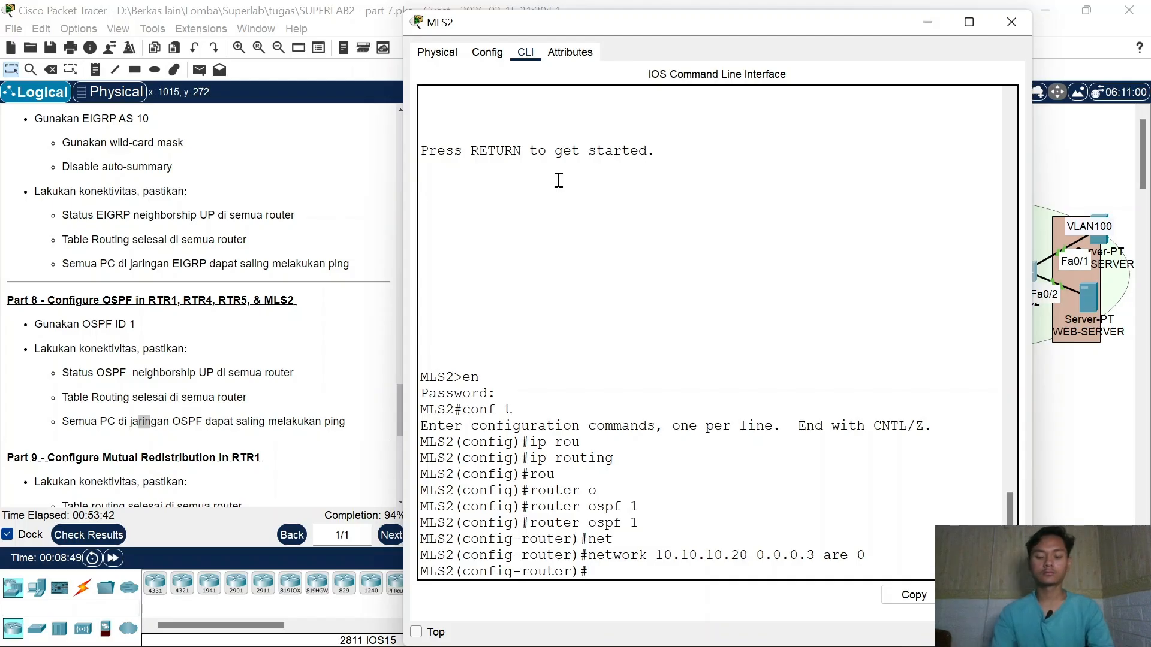
click(927, 22)
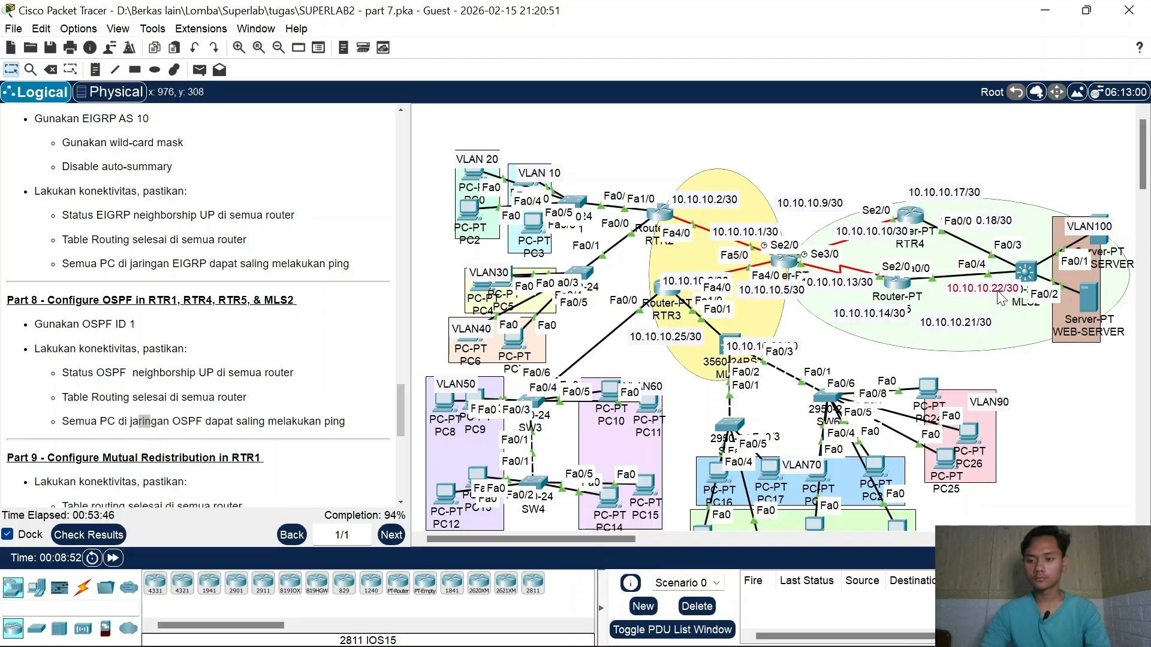
Step: Shift the 10.10.10.21/30 label left and add network 10.10.10.16 0.0.0.3 area 0 on MLS2
drag(977, 328, 963, 335)
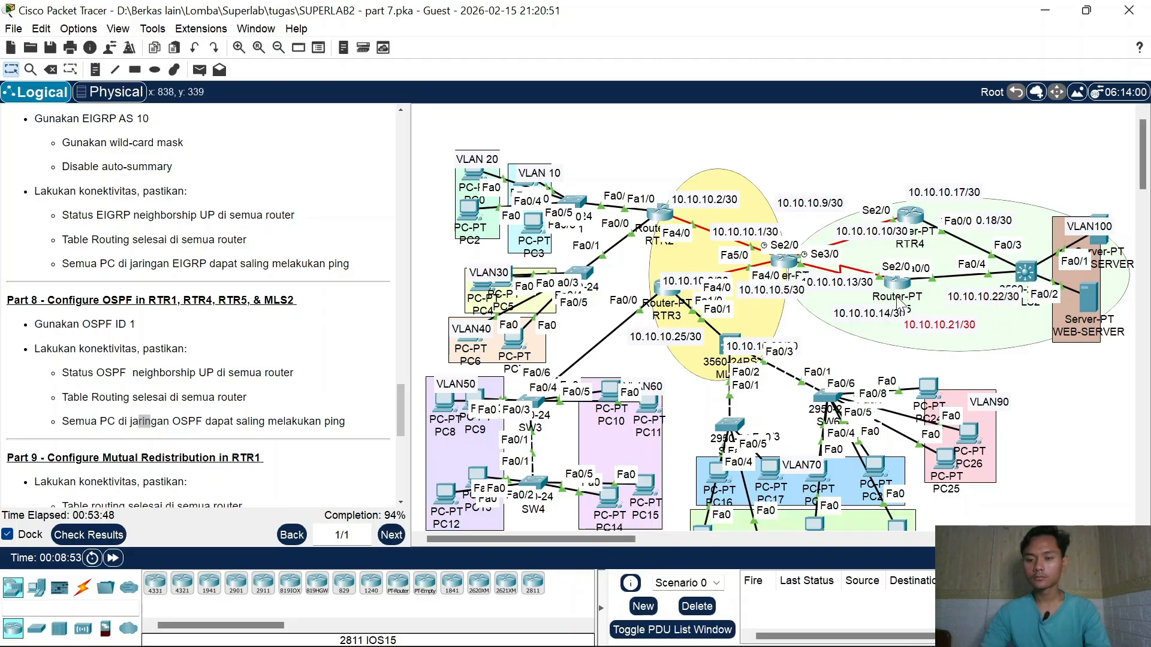
mouse_move(892, 294)
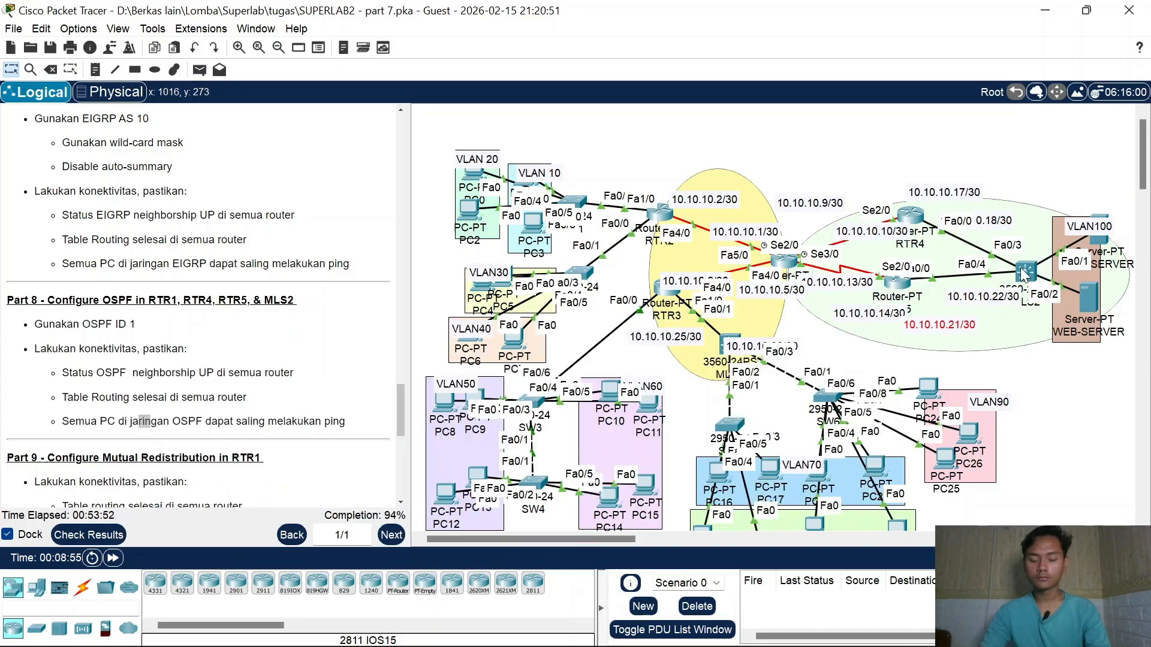
mouse_move(1025, 275)
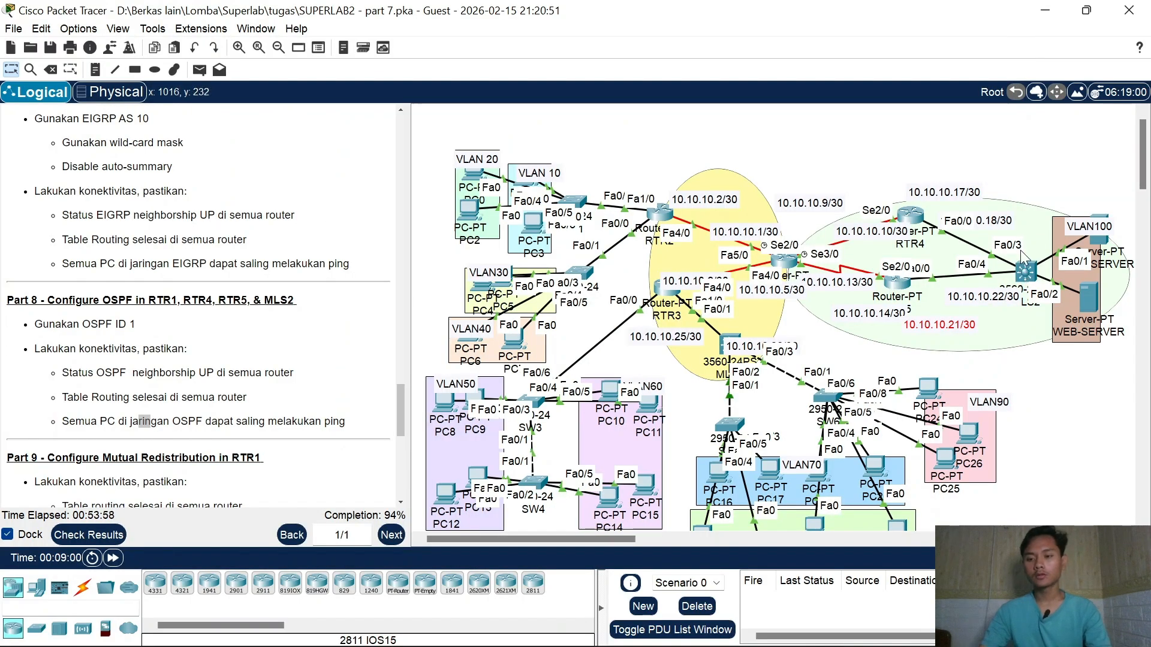
click(1025, 274)
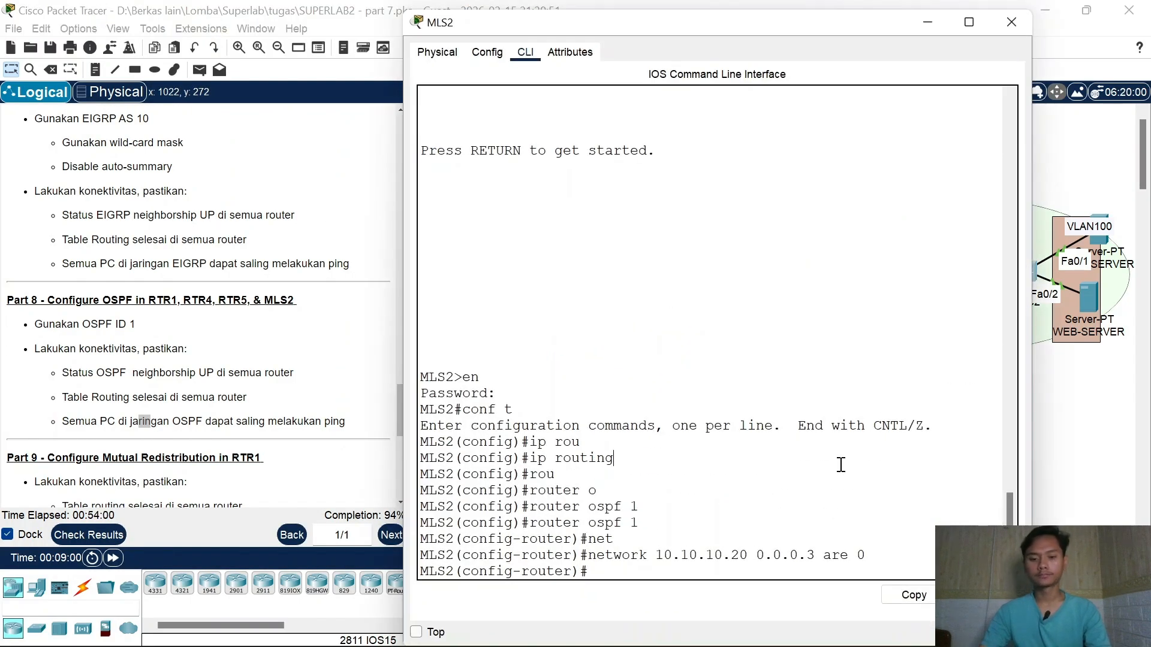
key(Up)
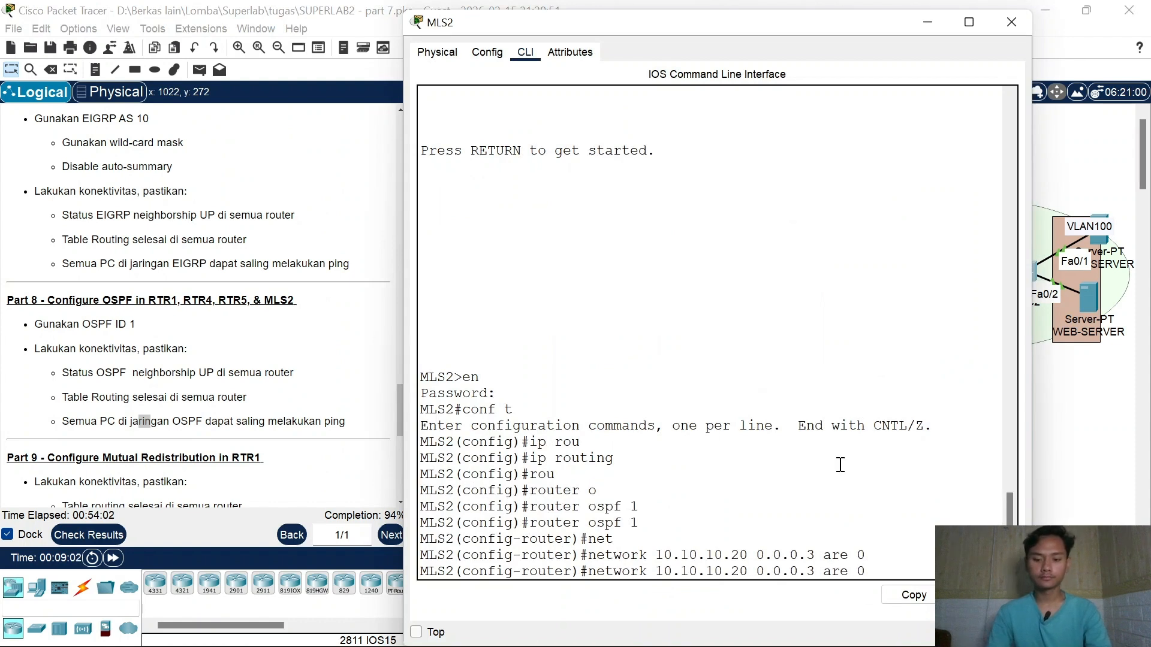
key(BackSpace)
key(BackSpace)
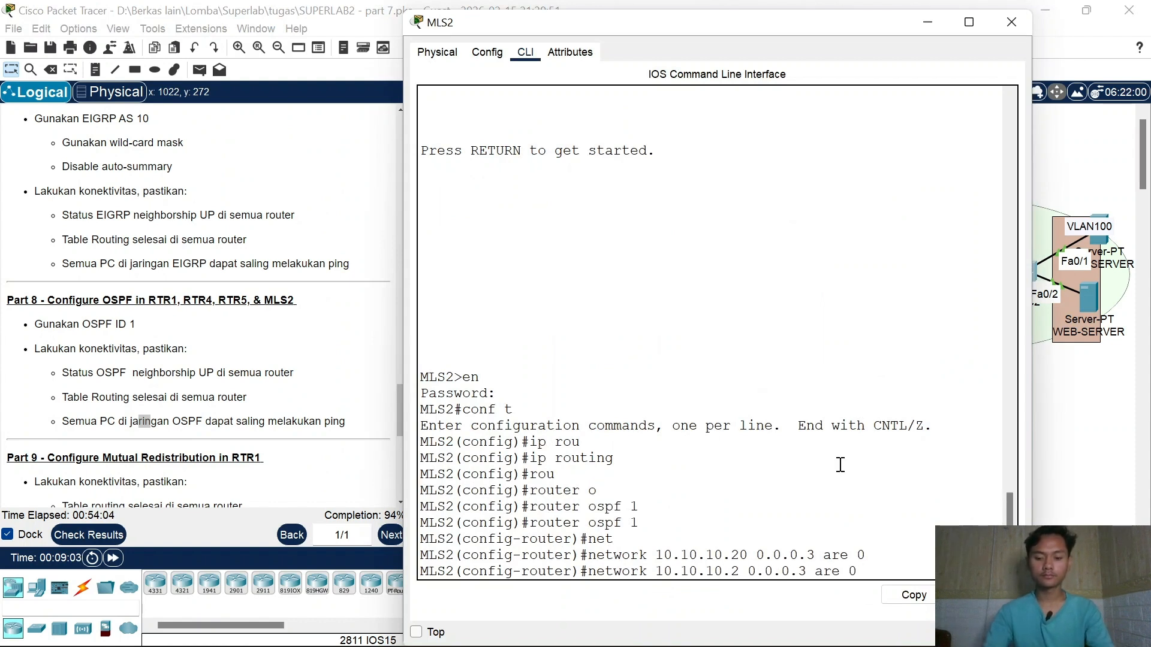
text(16)
key(Return)
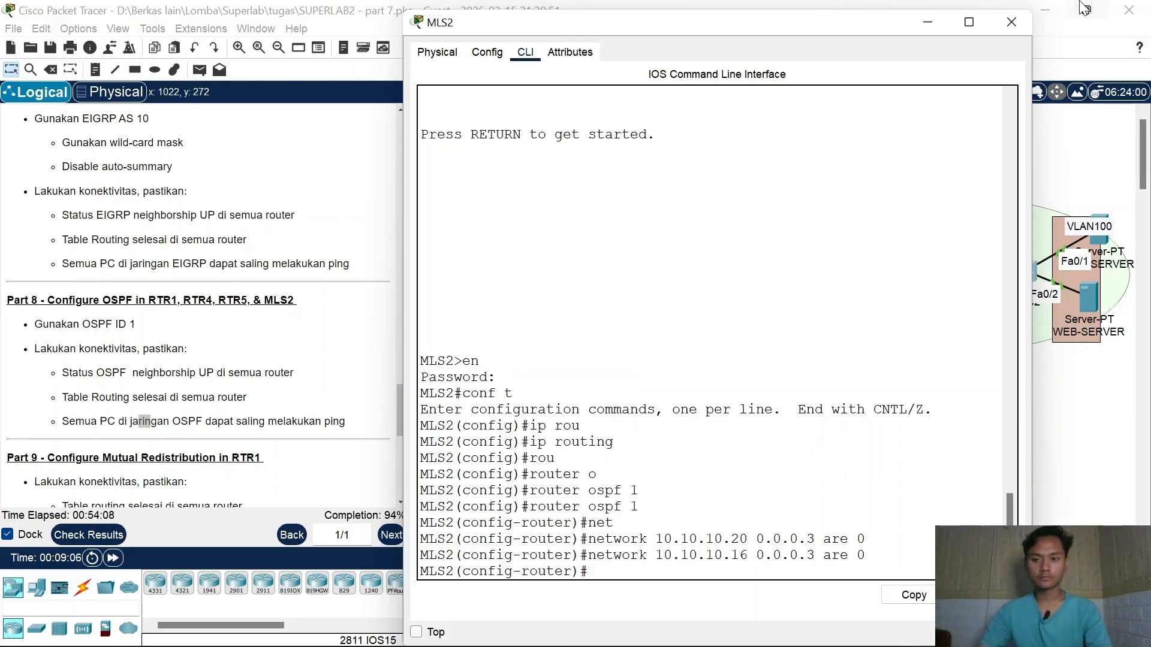
Step: Leave OSPF mode and check MLS2's routing table with do sh ip rou
text(ex)
key(Return)
text(do)
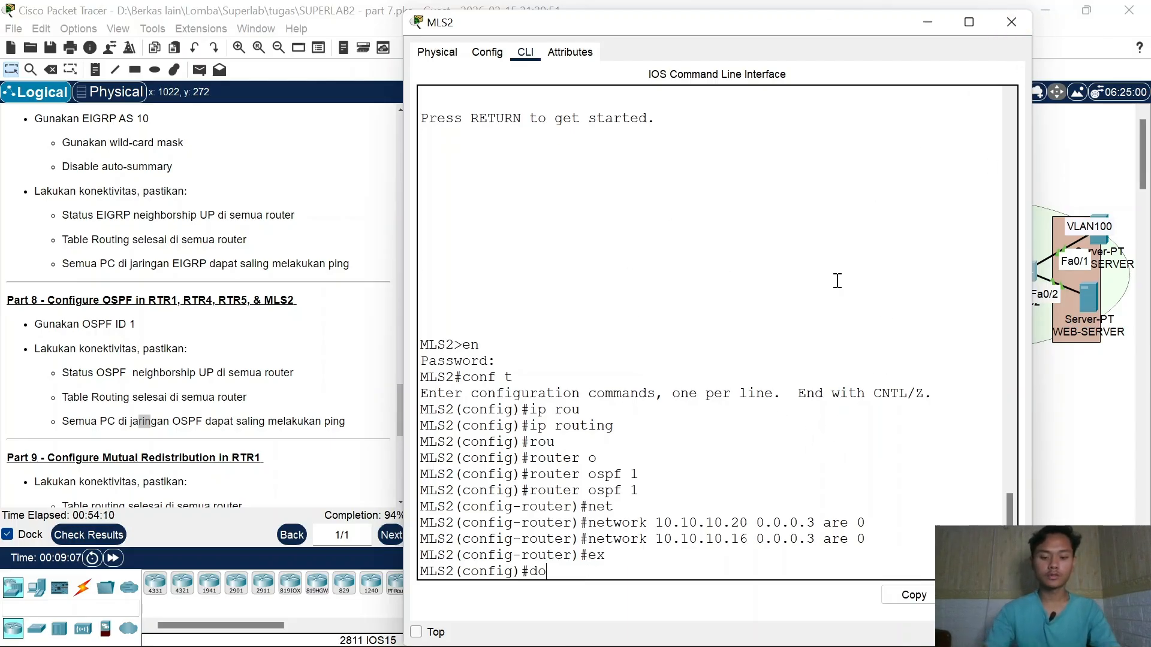
text( sh ip)
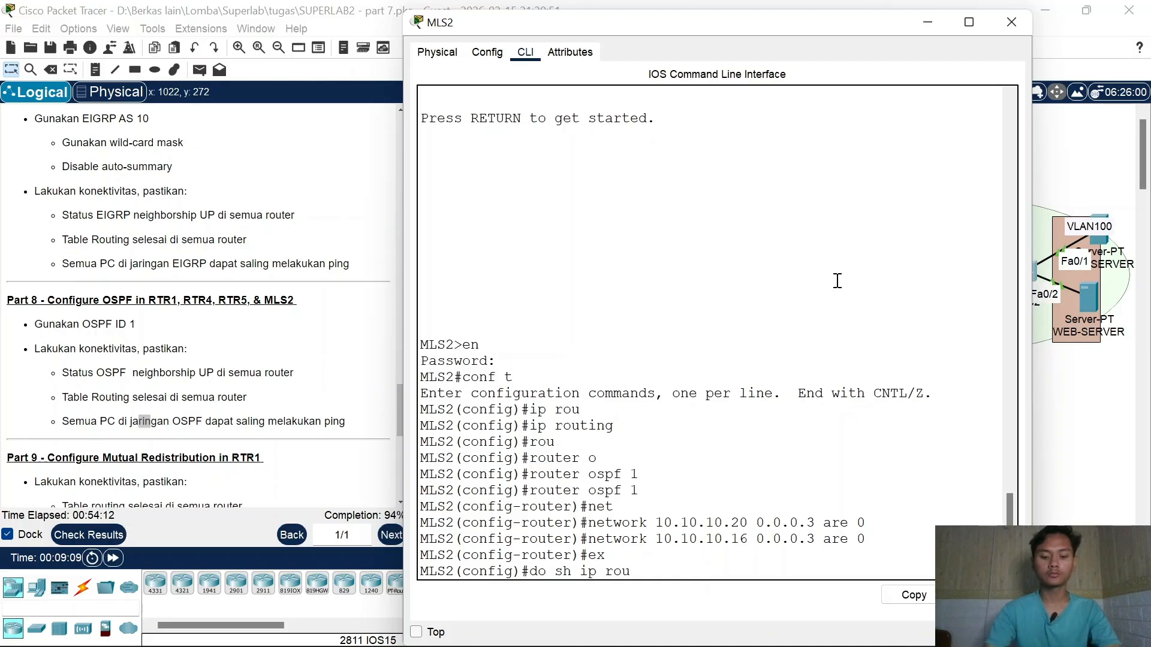
text( rou)
key(Return)
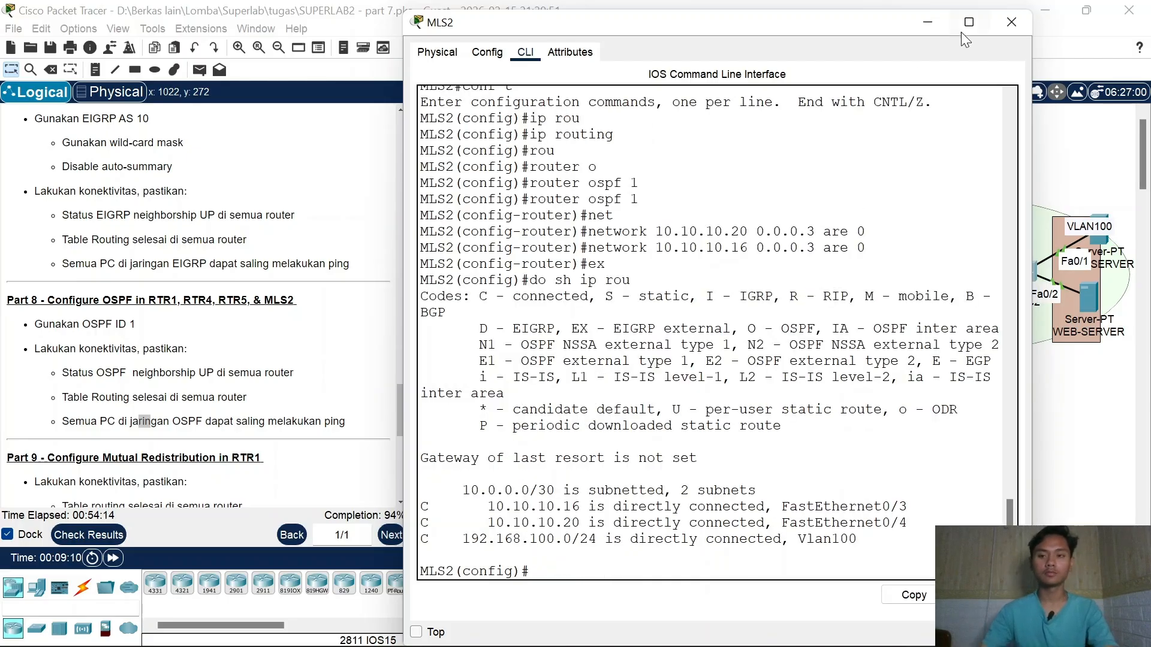
click(1011, 23)
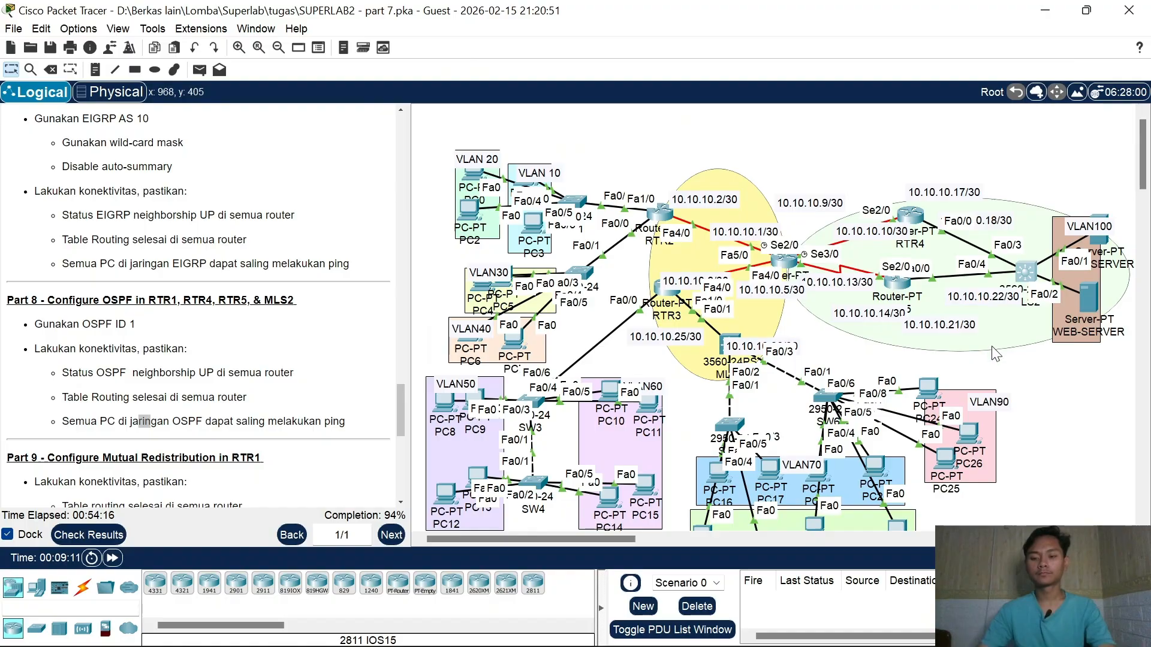
Step: Fast-forward time and confirm MLS2 learned the 10.10.10.8 and 10.10.10.12 OSPF routes
click(989, 403)
click(113, 559)
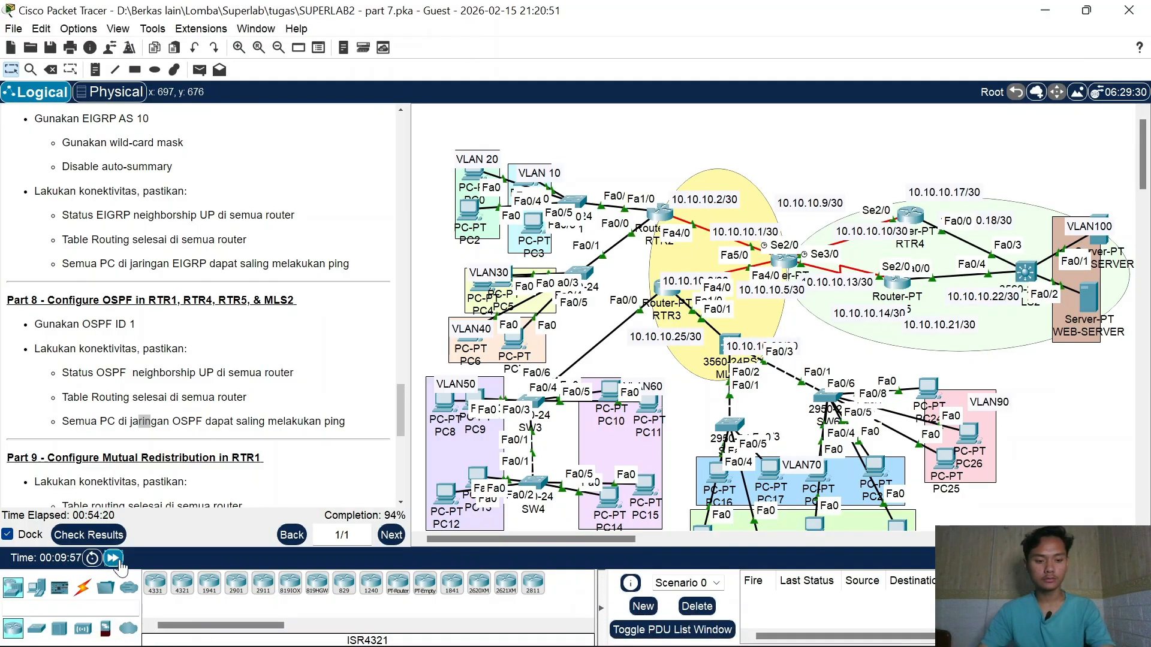
click(114, 559)
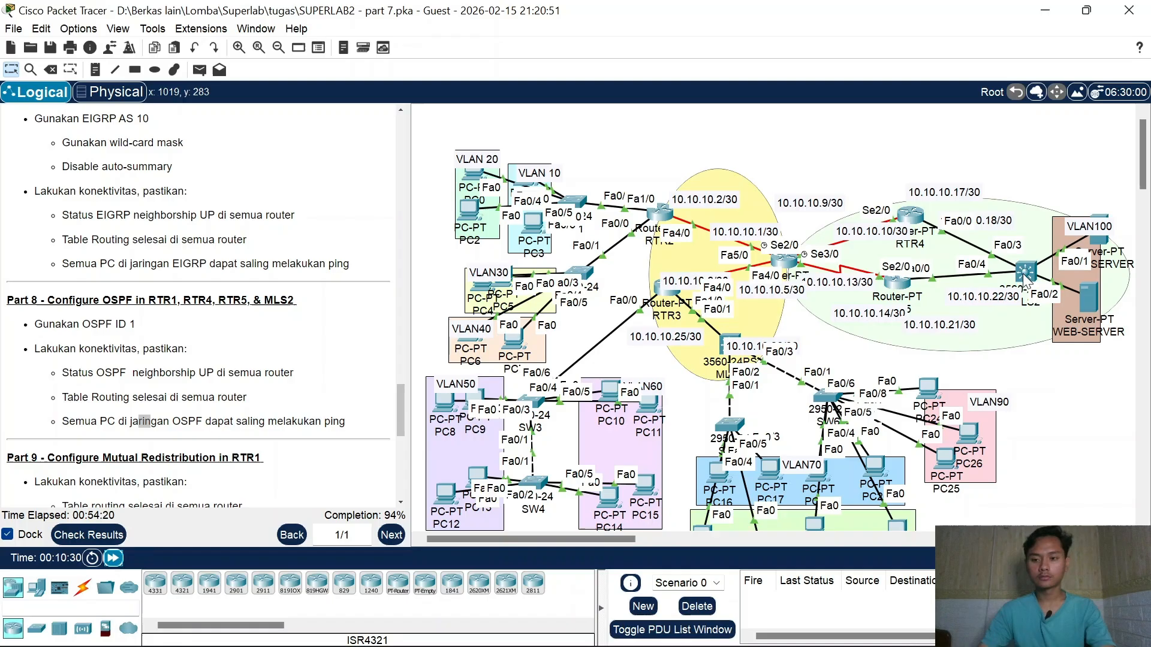
click(730, 345)
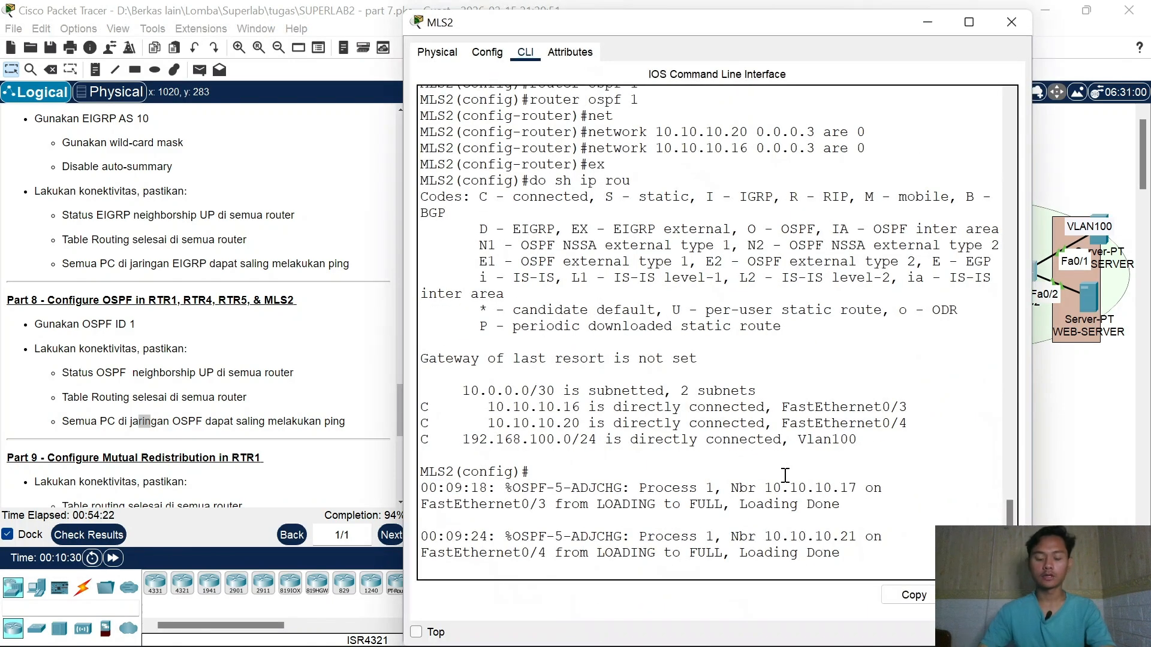
key(Up)
key(Return)
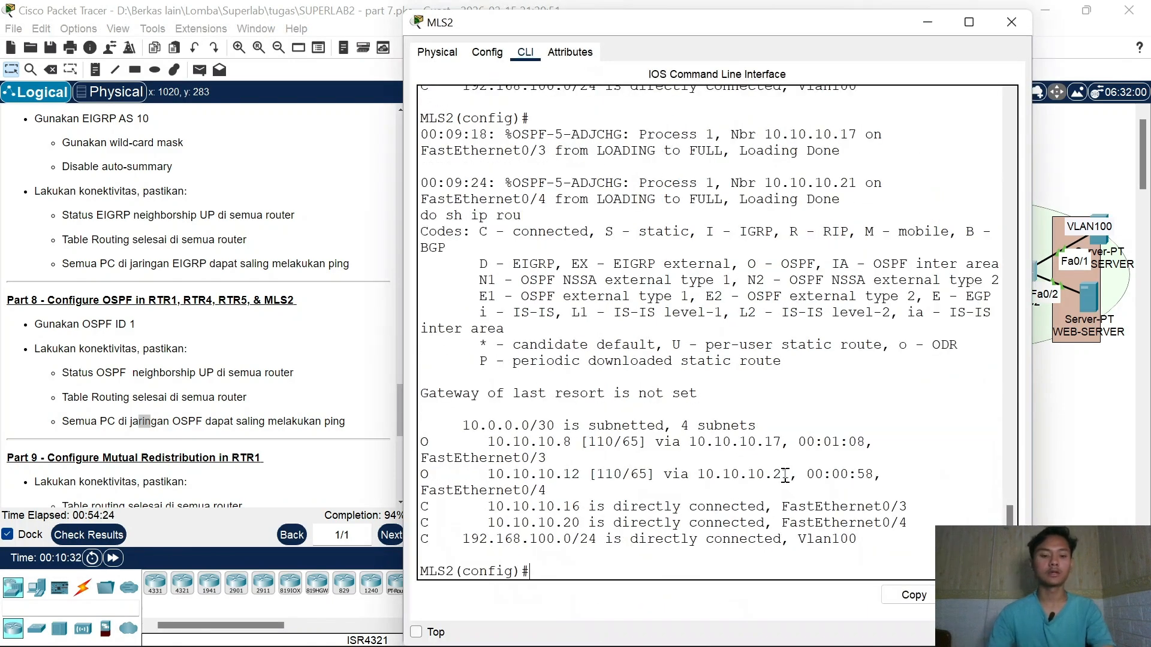
drag(421, 475, 547, 490)
click(1011, 23)
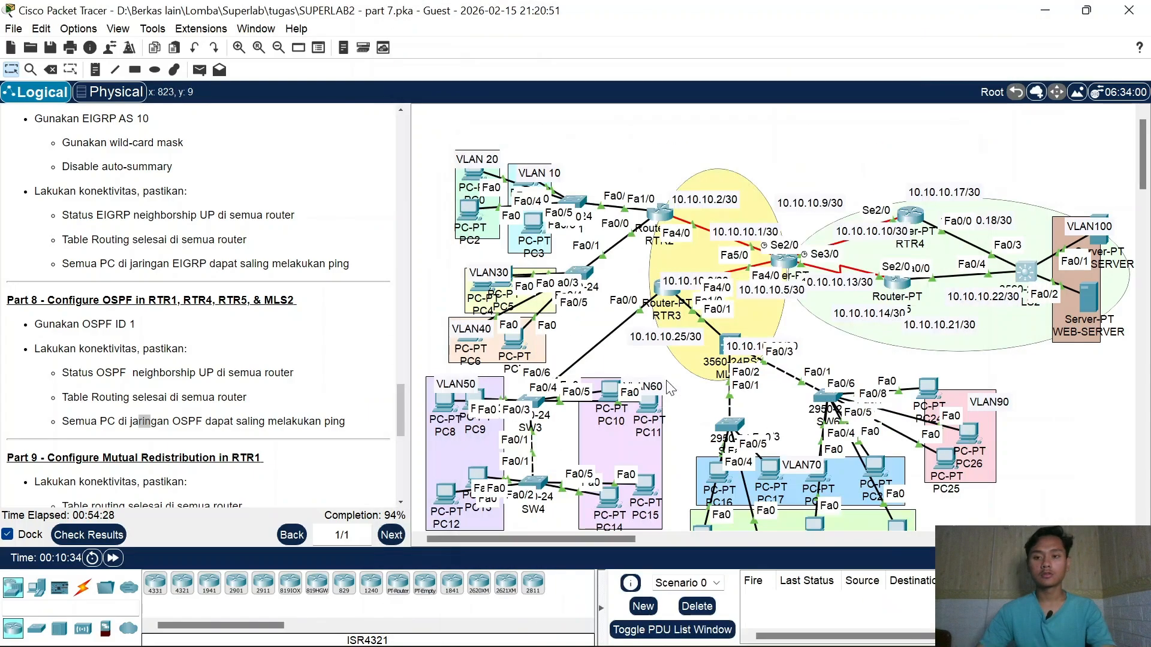
Step: Reposition the 10.10.10.9 and 10.10.10.13 labels and ping both addresses from MLS2
drag(832, 208, 831, 224)
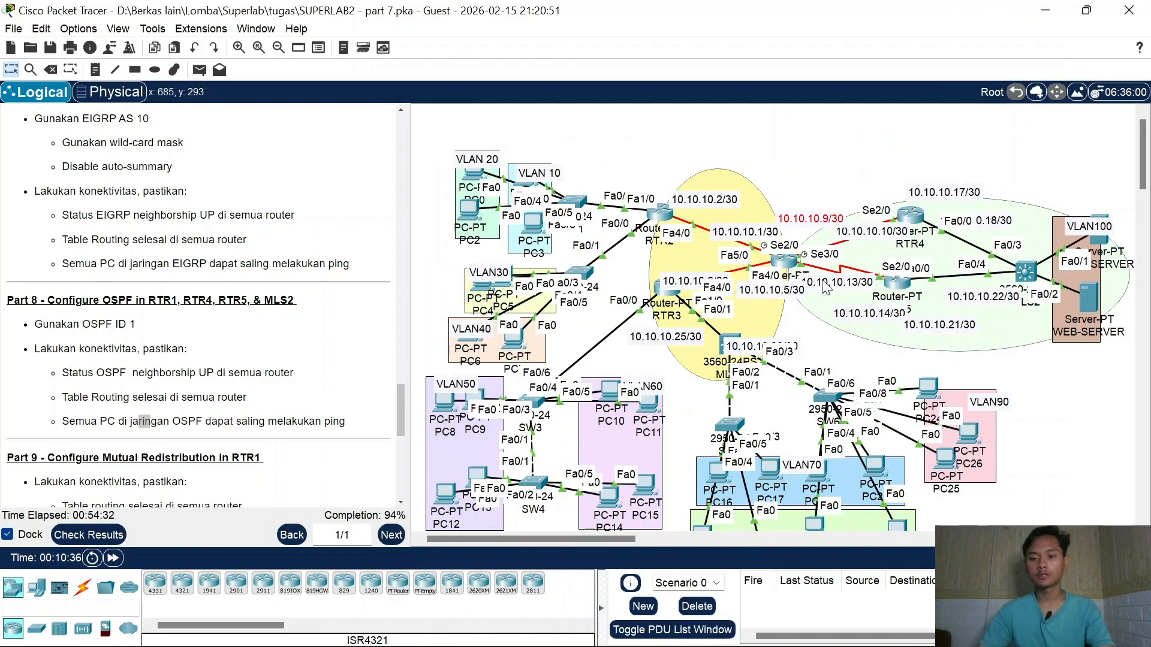
mouse_move(826, 287)
mouse_down()
mouse_move(824, 300)
mouse_move(827, 278)
mouse_up()
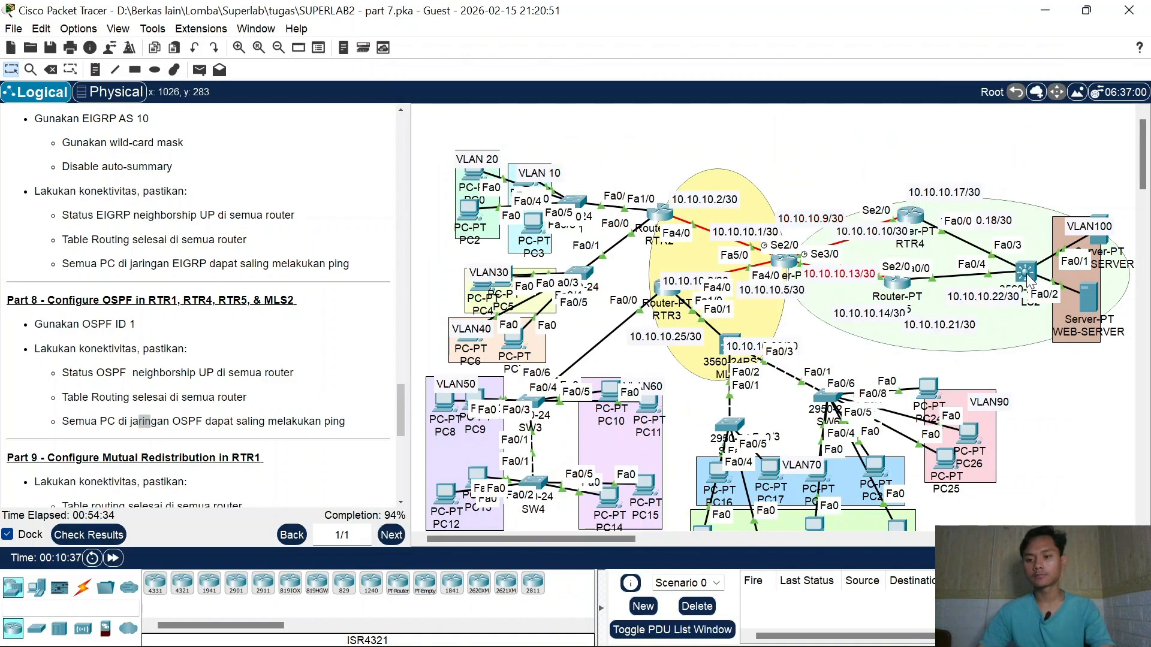
click(1027, 274)
text(do ping 10.10.10.)
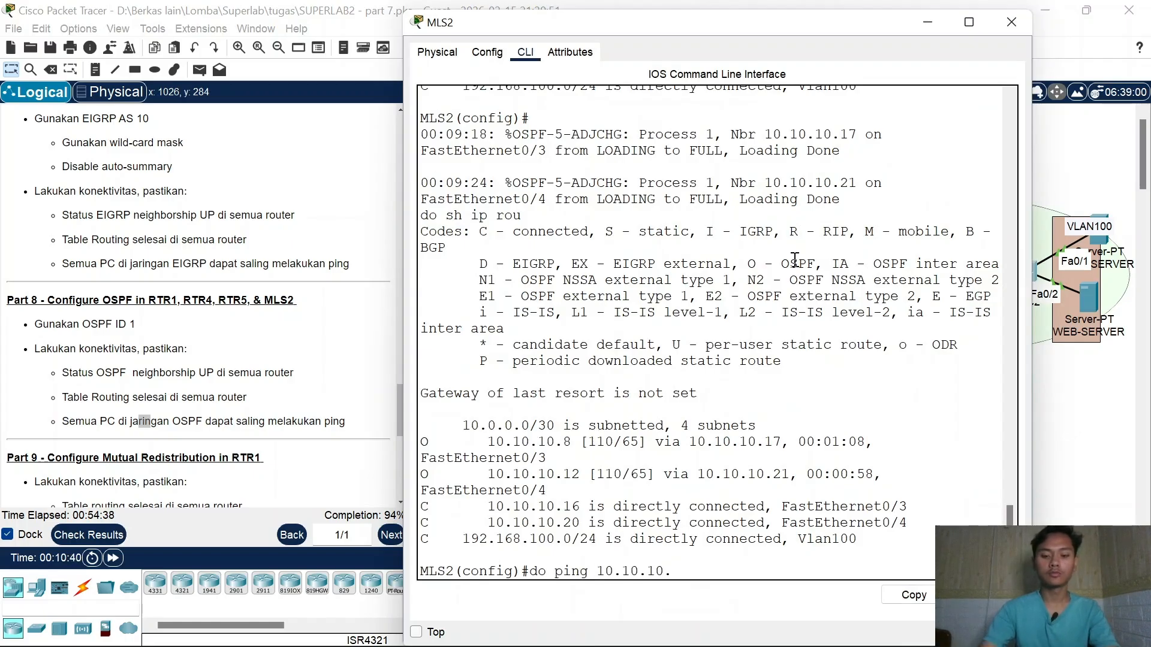
text(9)
key(Return)
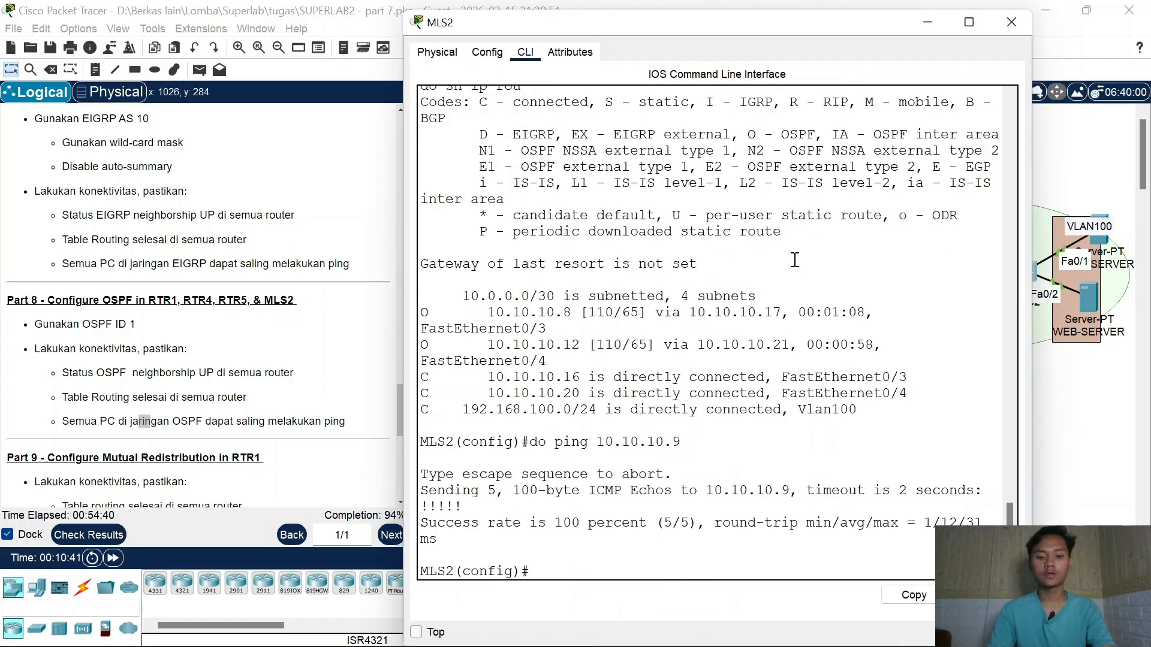
key(Up)
key(BackSpace)
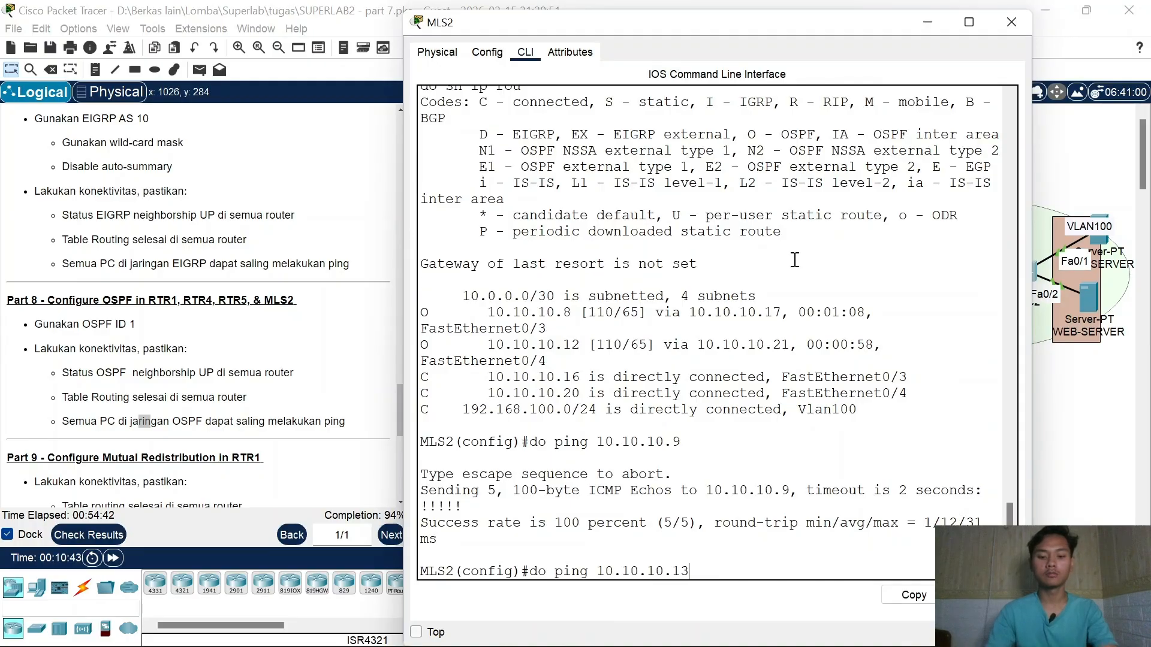
text(13)
key(Return)
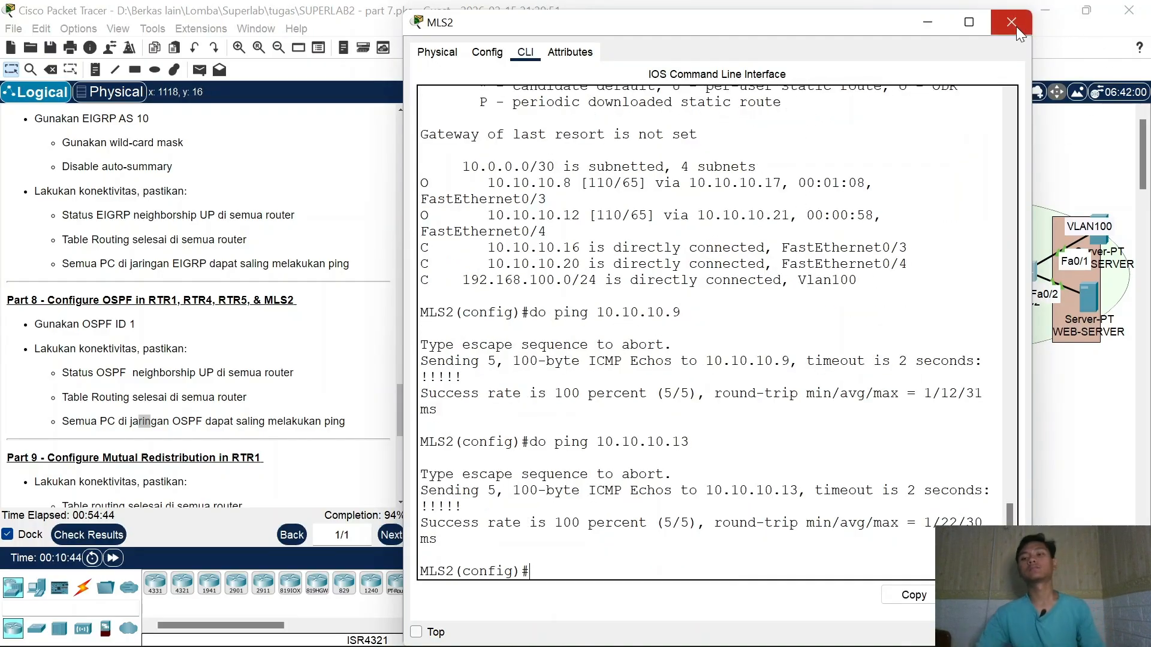
click(1012, 23)
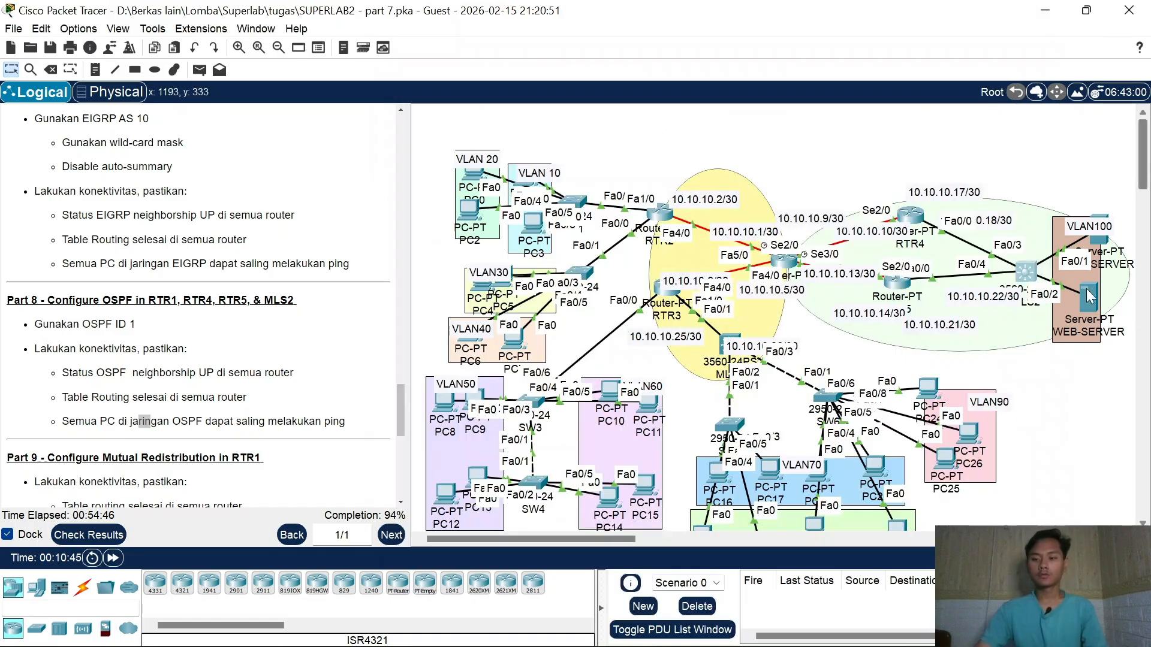
Step: Ping 192.168.100.2 from RTR1 to test reachability
click(787, 265)
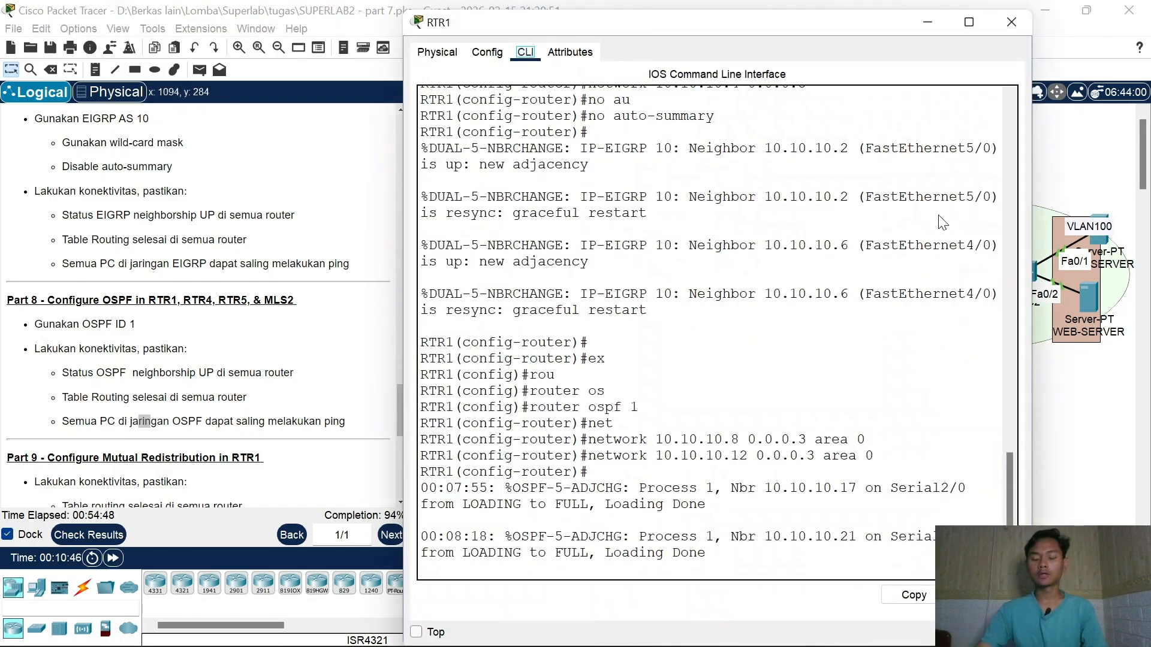
key(Return)
text(do)
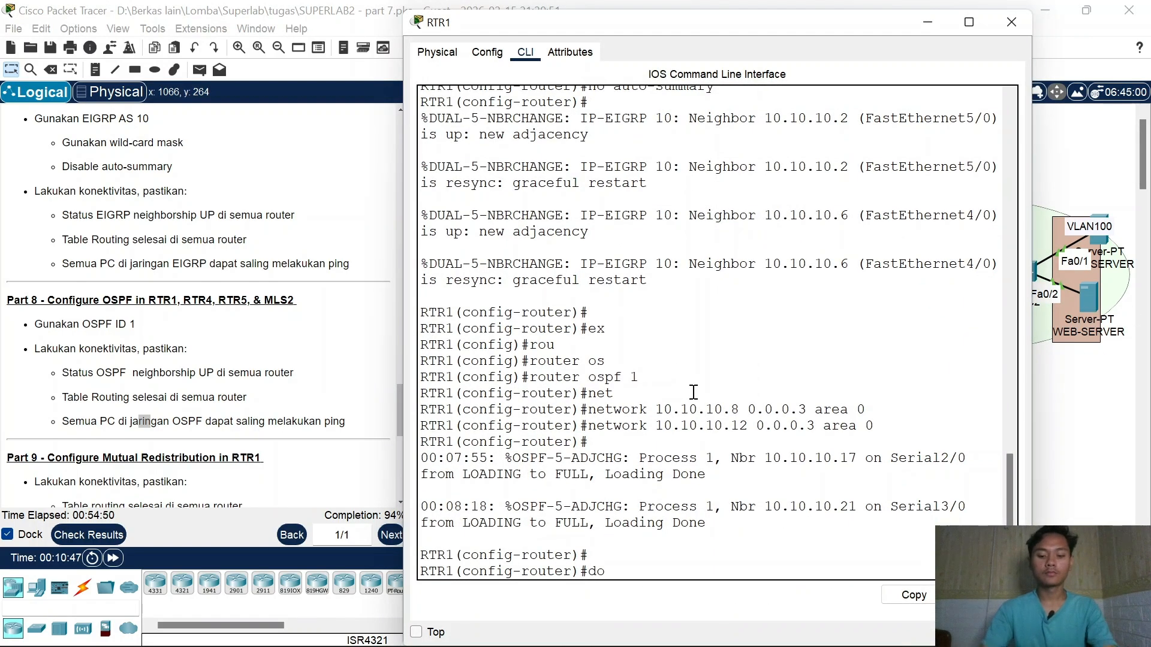
text( ping 192.168.)
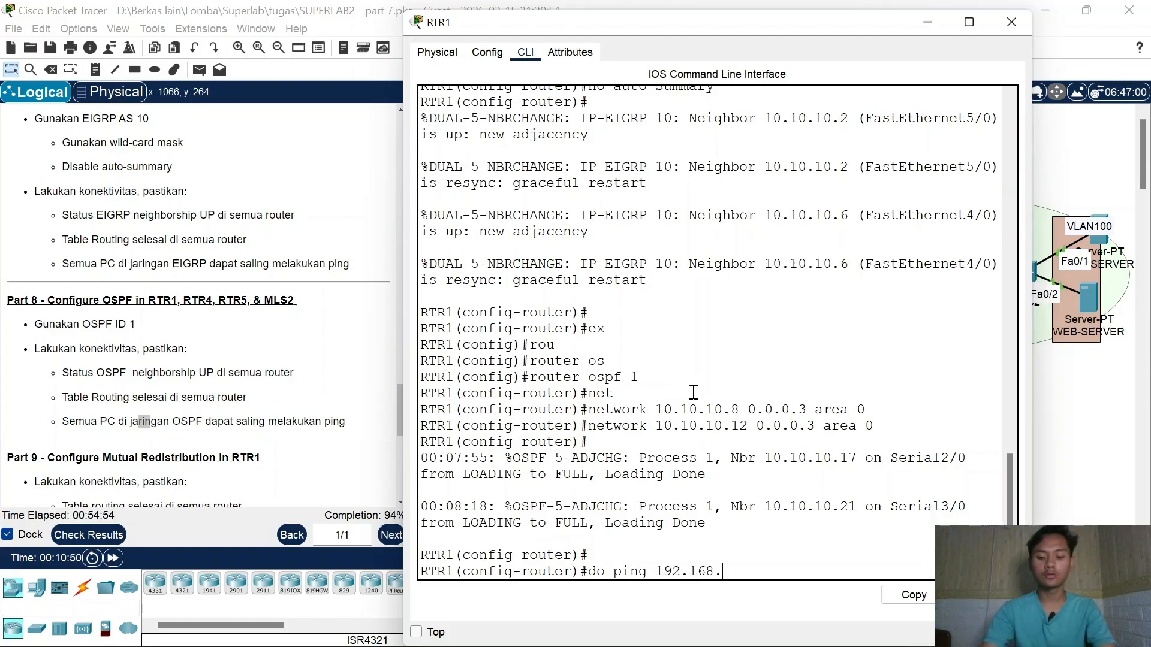
text(100.2)
key(Return)
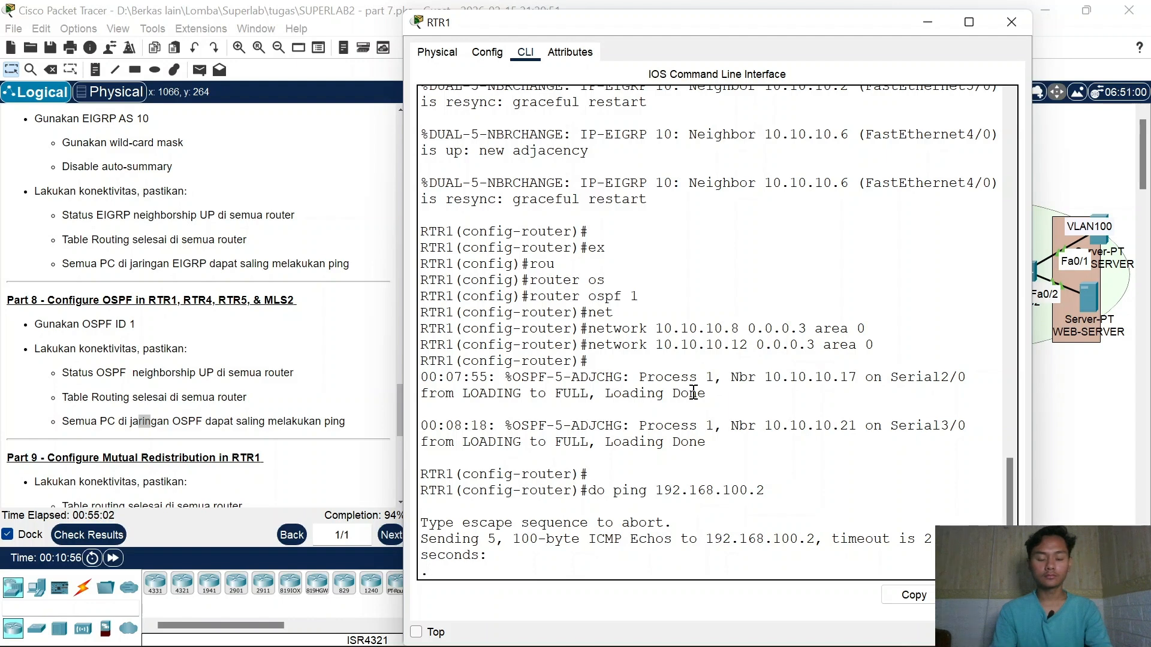
click(1010, 23)
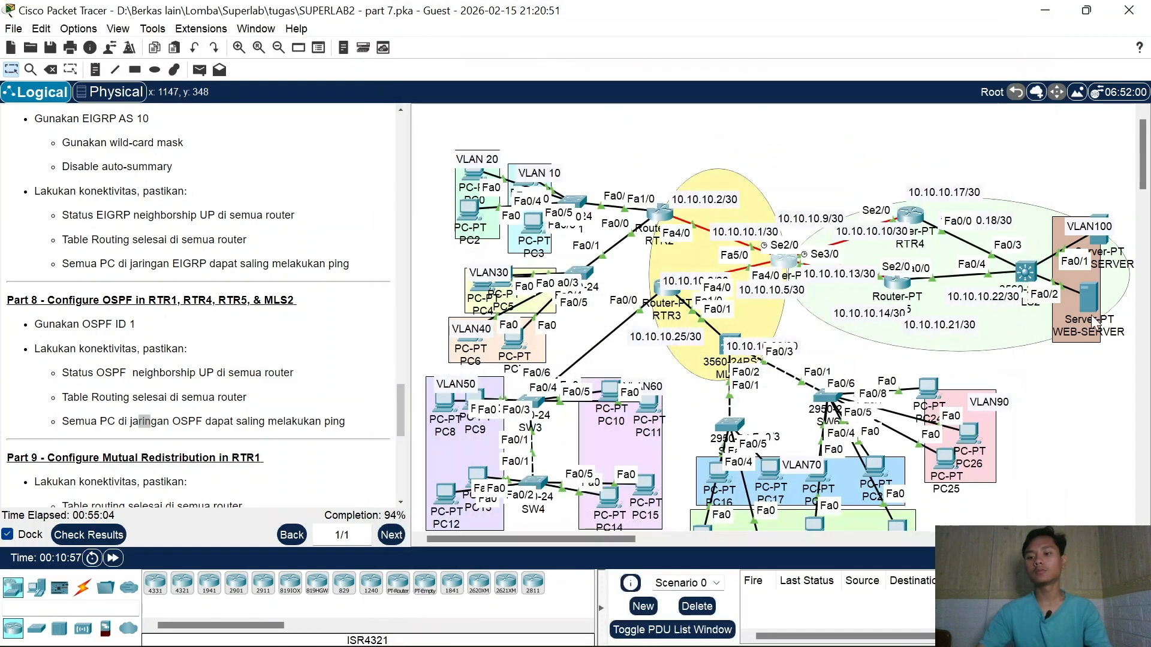
Step: Add network 192.168.100.0 0.0.0.255 to OSPF 1 area 0 on MLS2
click(1025, 272)
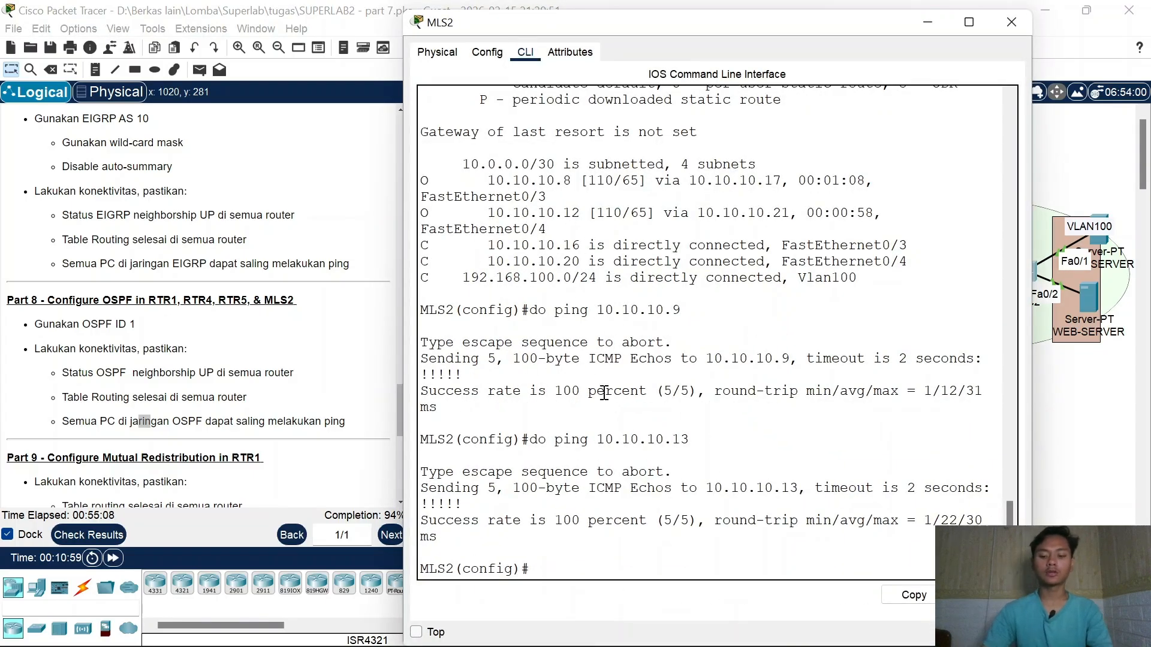
key(Up)
key(Up)
key(Up)
key(Up)
key(Up)
key(Up)
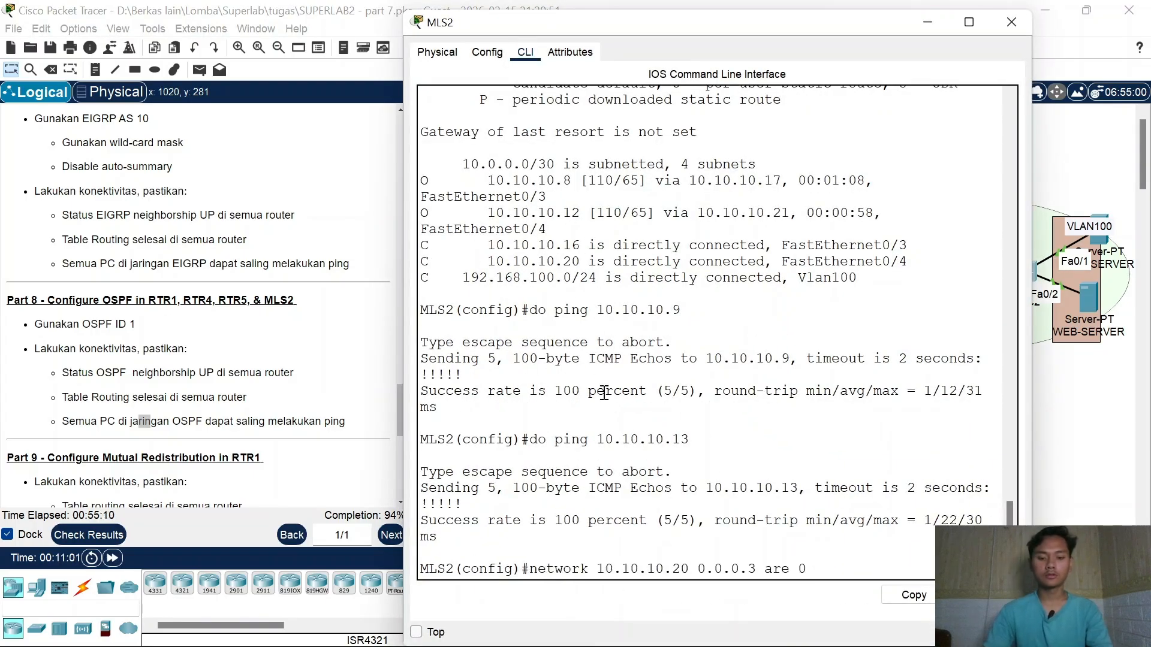
key(Up)
key(Return)
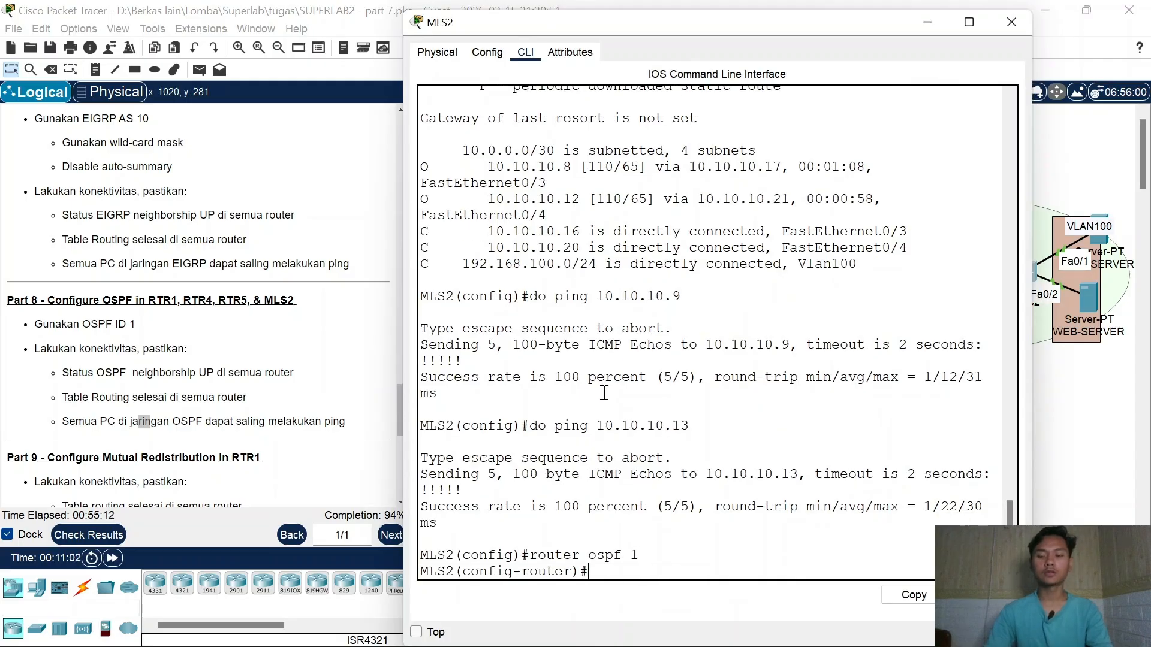
text(net )
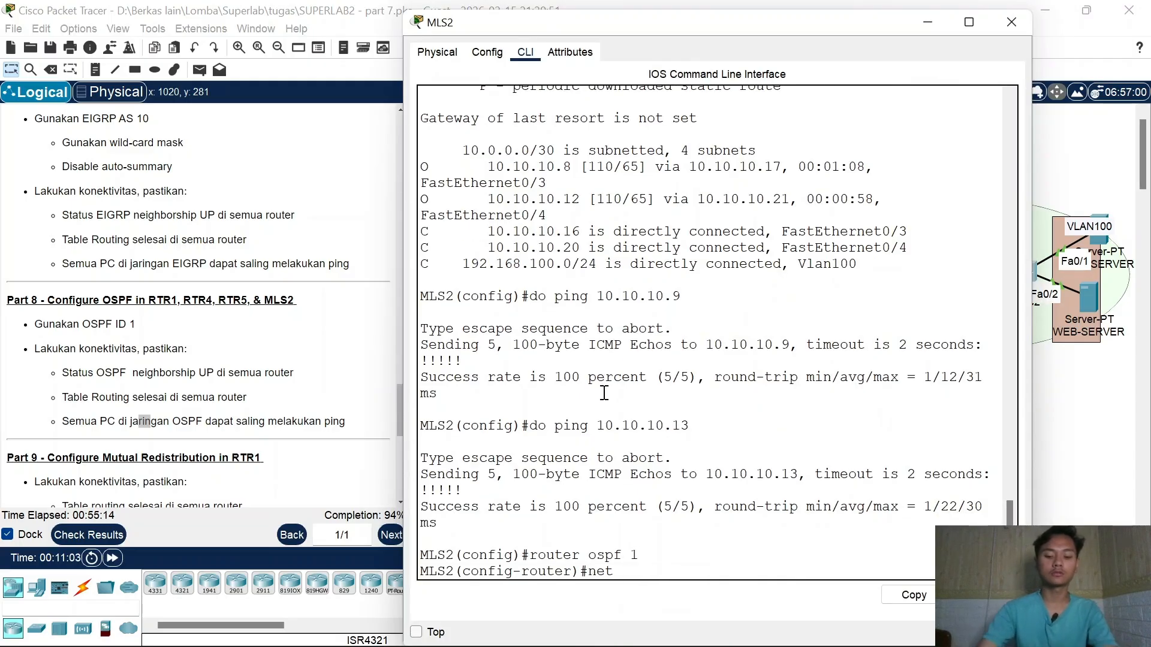
text(192.168.100)
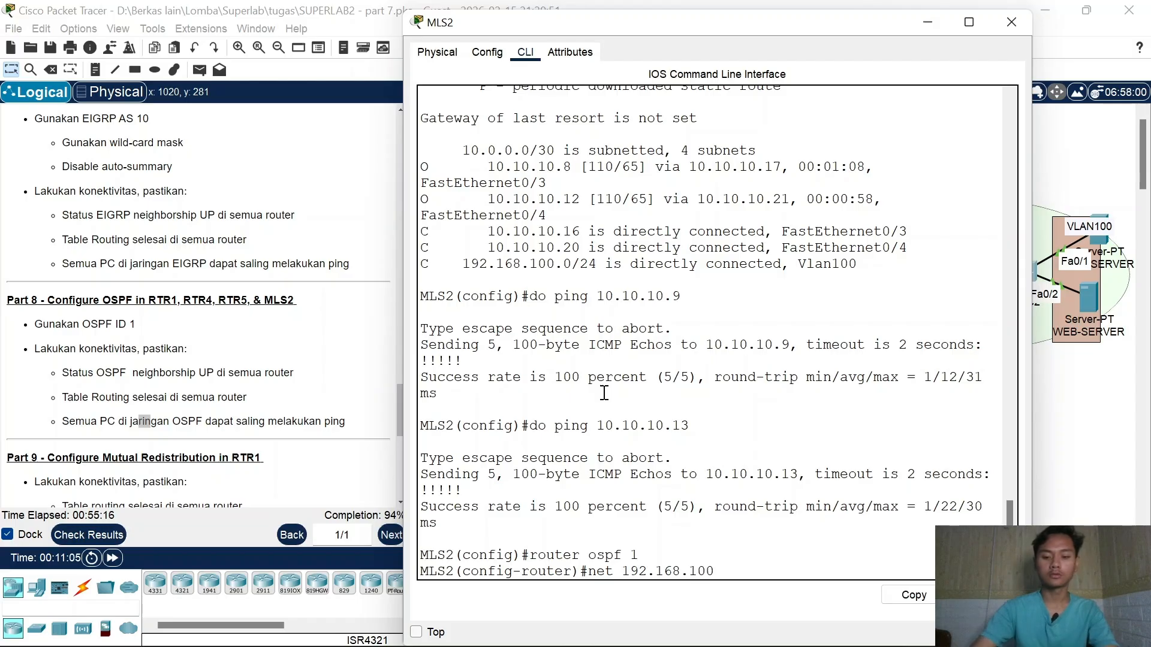
text(.0 0.0.0.255 area 0)
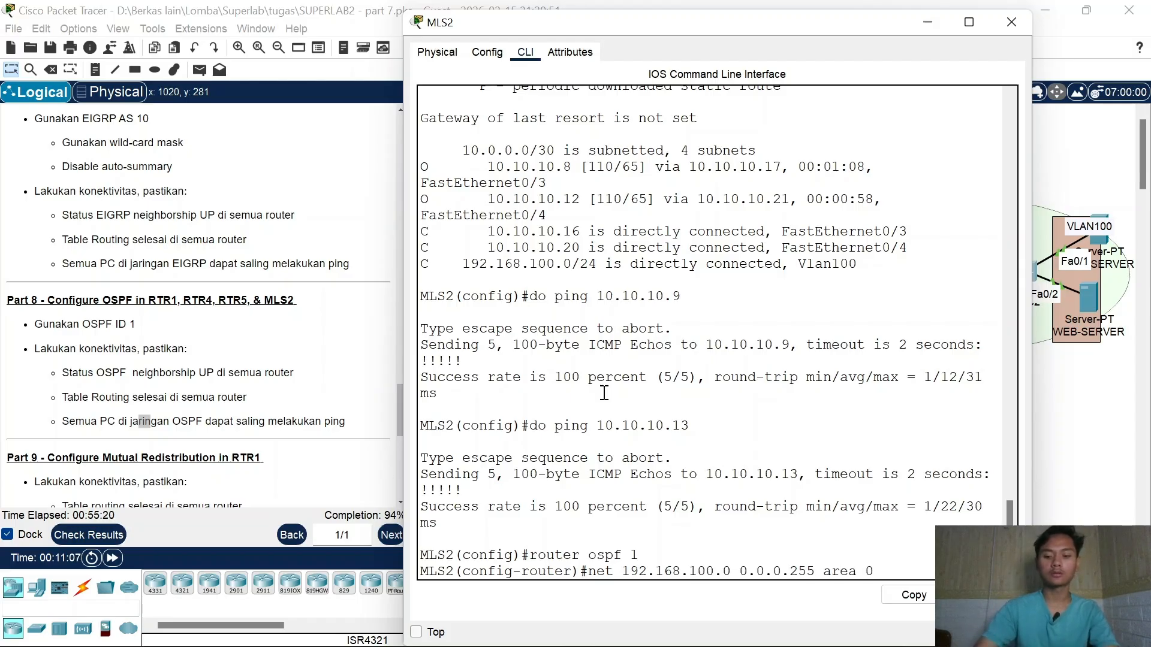
key(Return)
click(1011, 22)
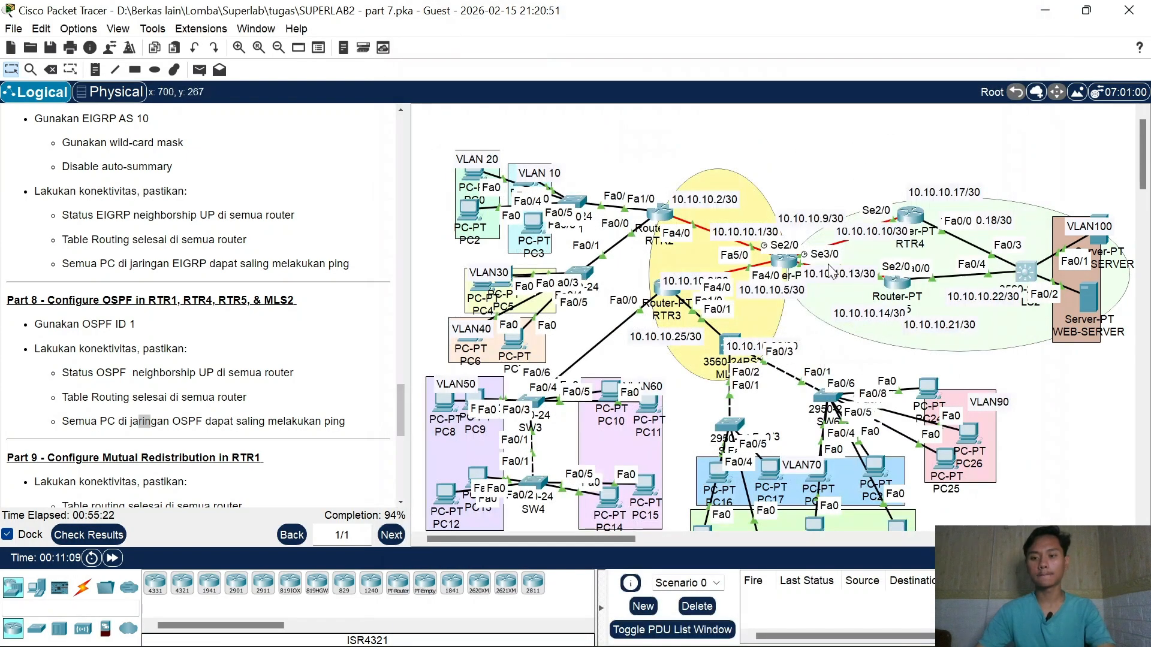
Step: Fast-forward time and rerun RTR1's ping to 192.168.100.2 until it succeeds
click(784, 262)
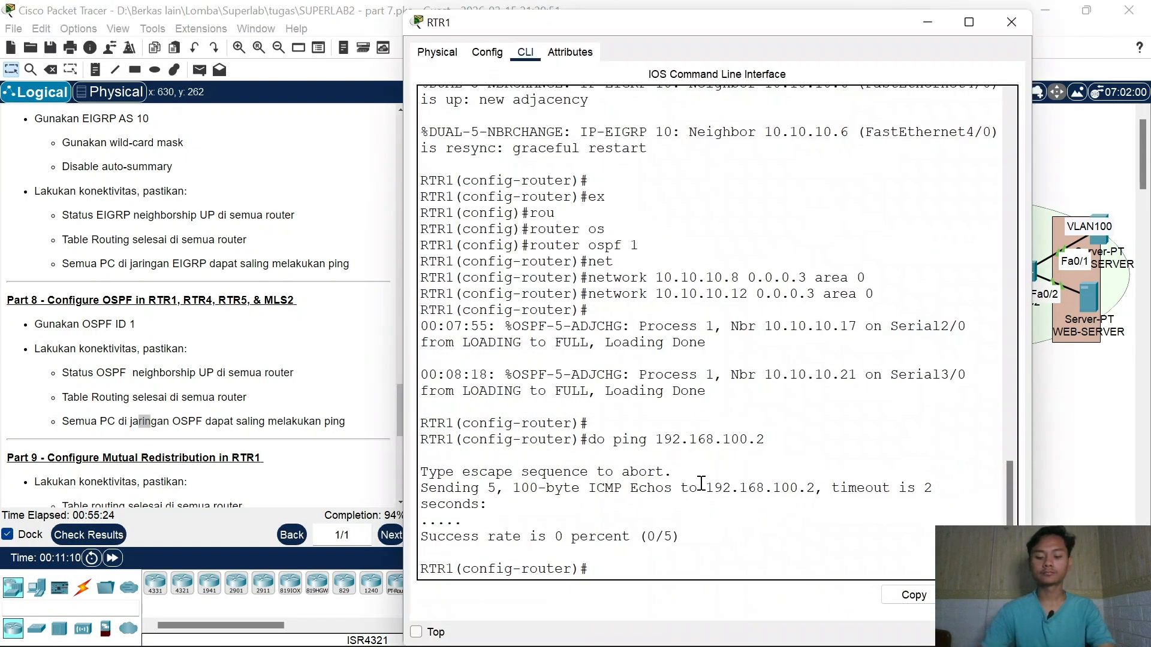
key(Up)
key(Up)
key(Down)
key(Return)
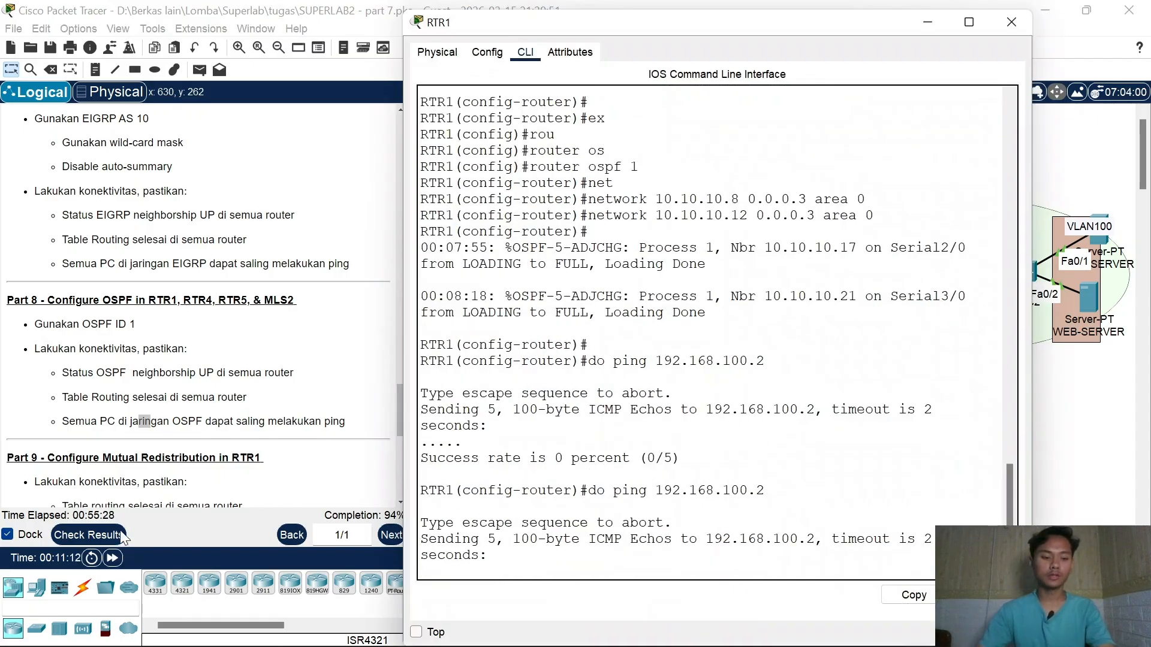
click(112, 559)
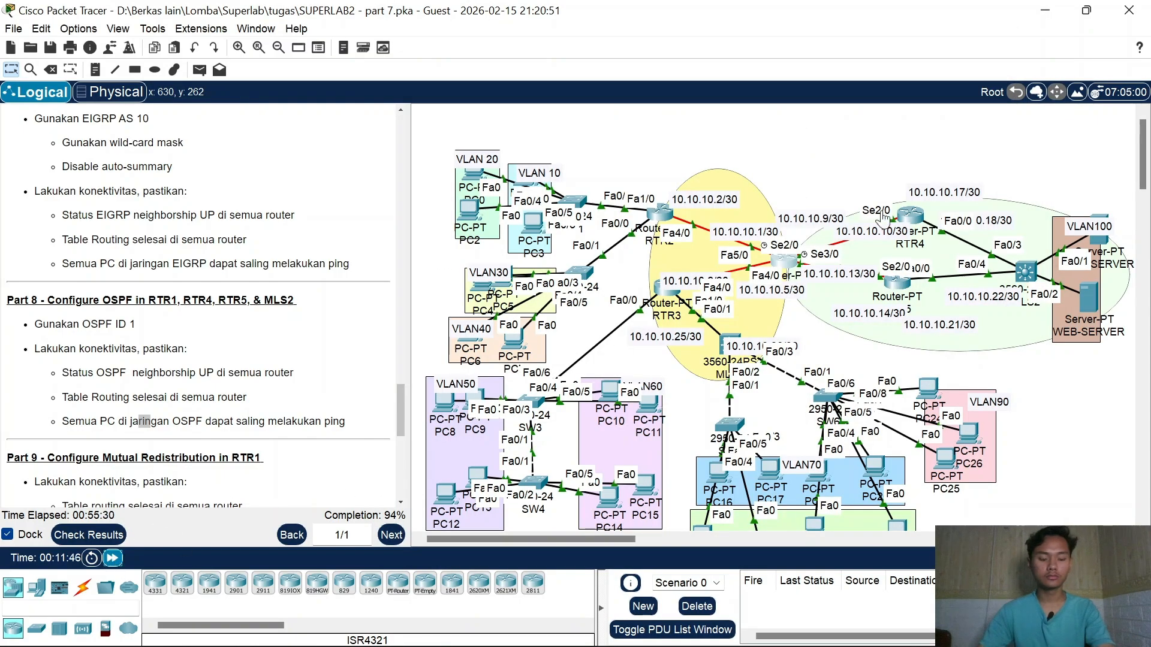
click(786, 264)
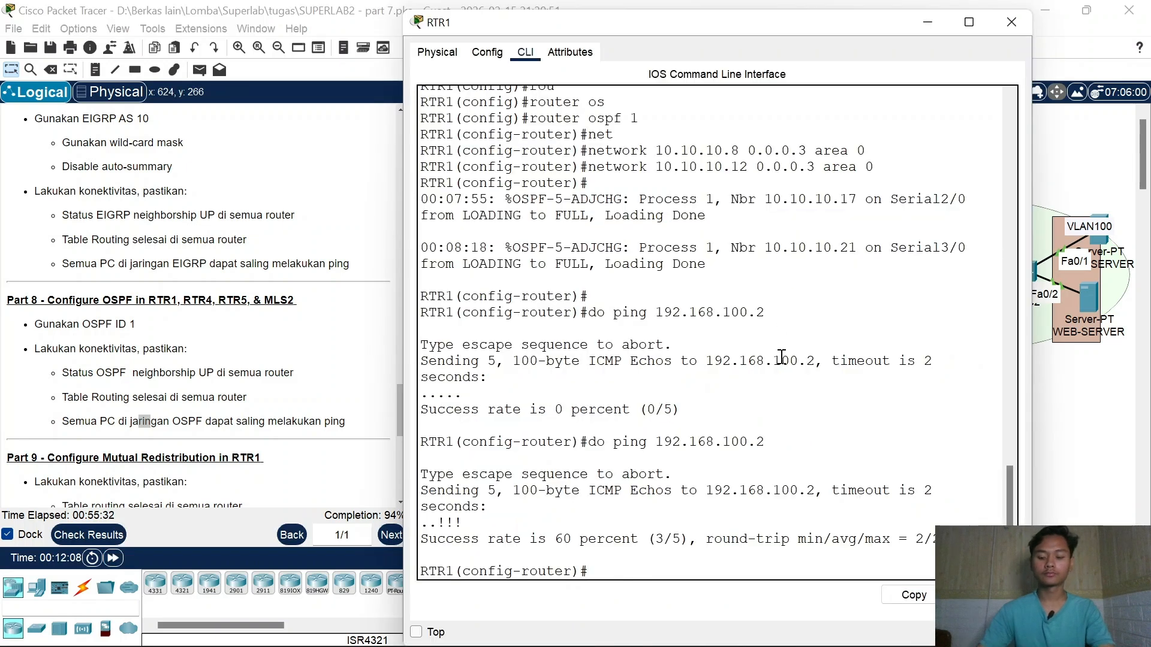
key(Up)
key(Return)
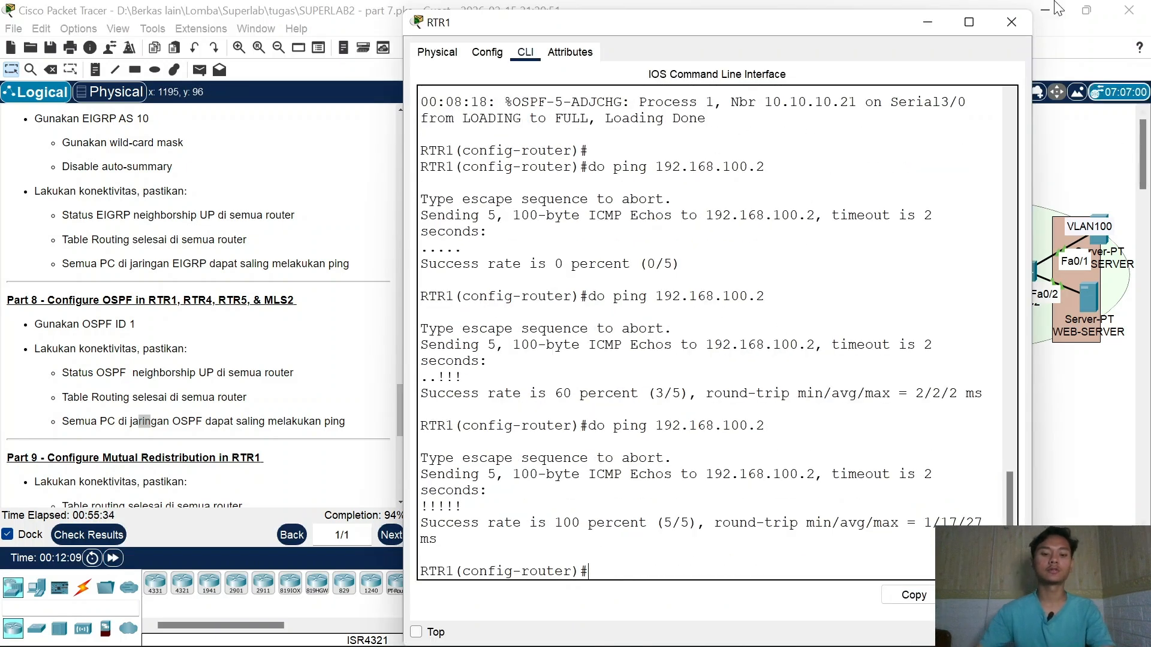
click(1013, 25)
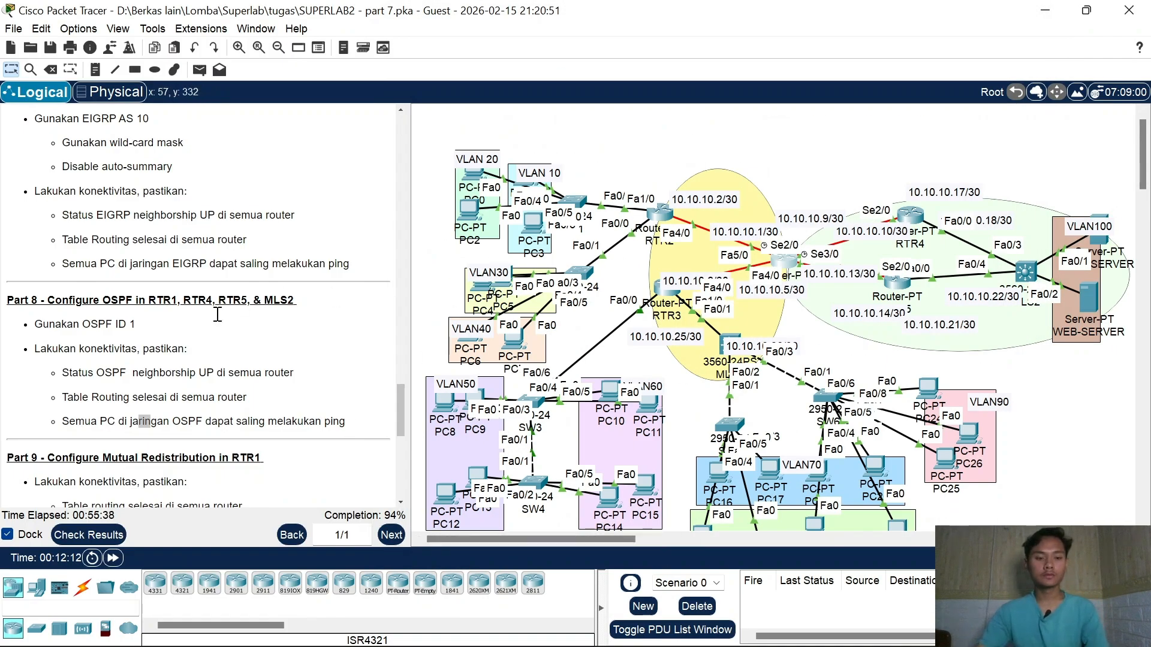
Step: Scroll the instructions down to the Part 9 mutual redistribution task
scroll(38, 374, down, 3)
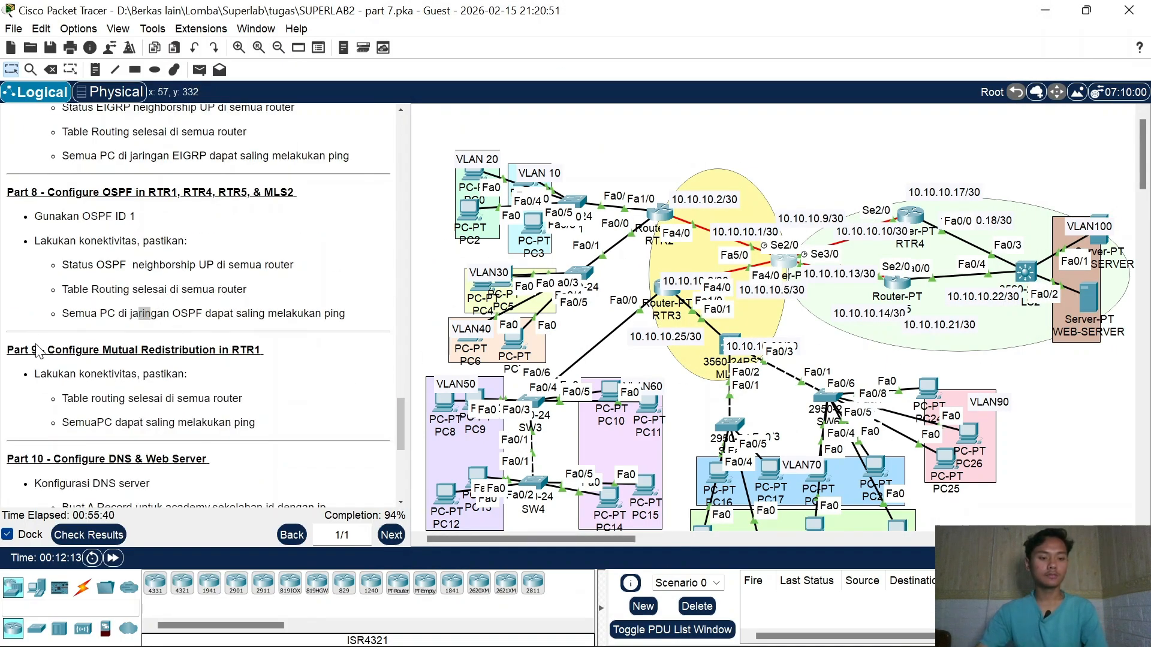
drag(38, 351, 195, 365)
click(113, 363)
click(206, 369)
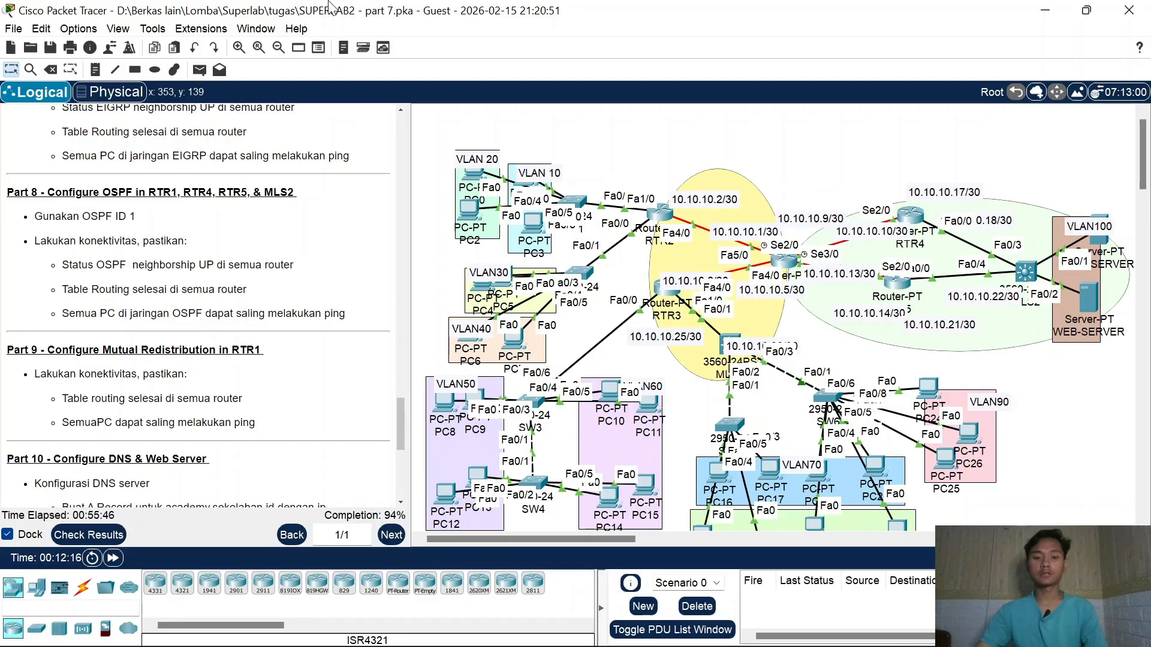
Step: Zoom the topology in on RTR2, RTR4 and RTR5, checking the yellow and green area ellipses
click(239, 48)
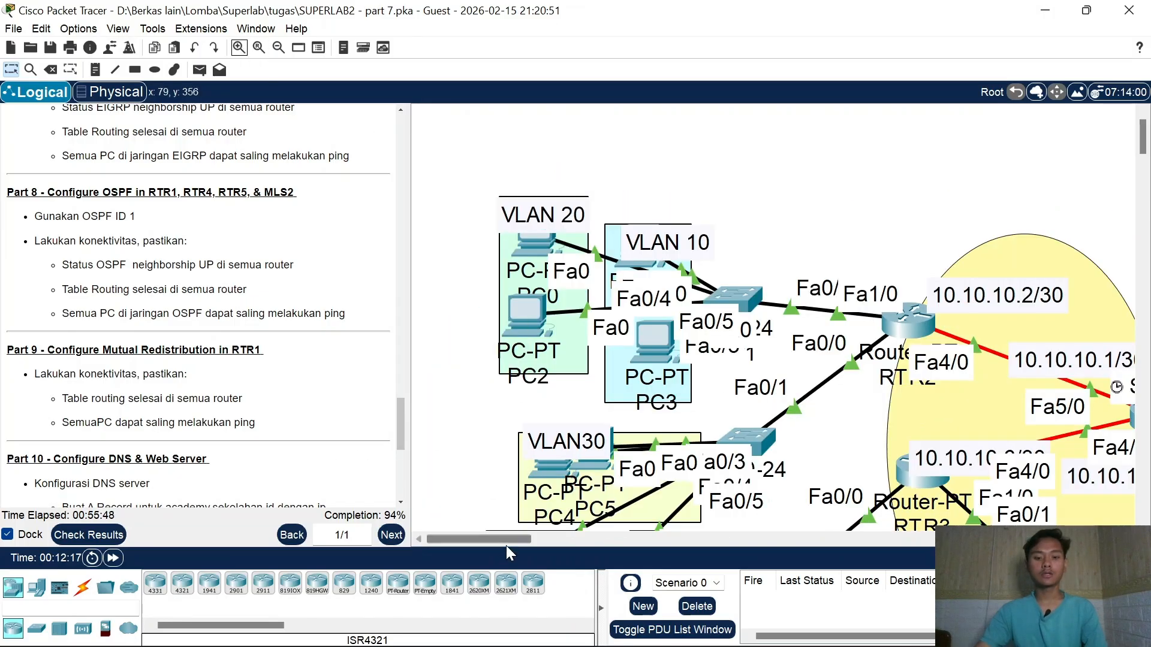
drag(506, 540, 567, 531)
scroll(750, 277, down, 2)
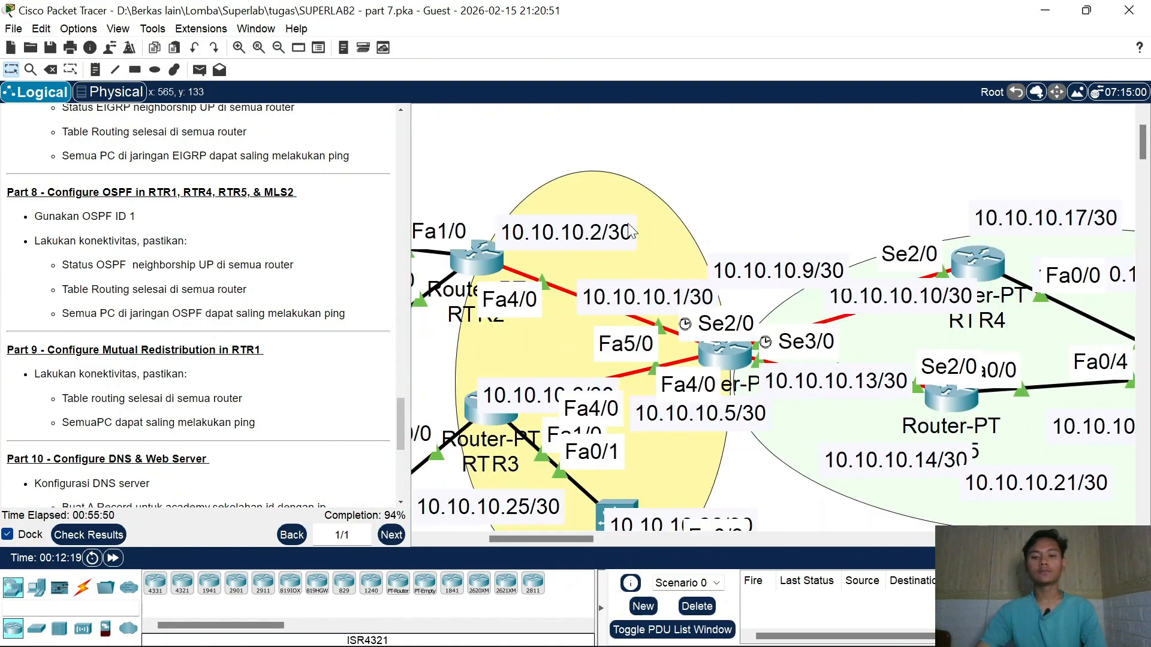
click(648, 227)
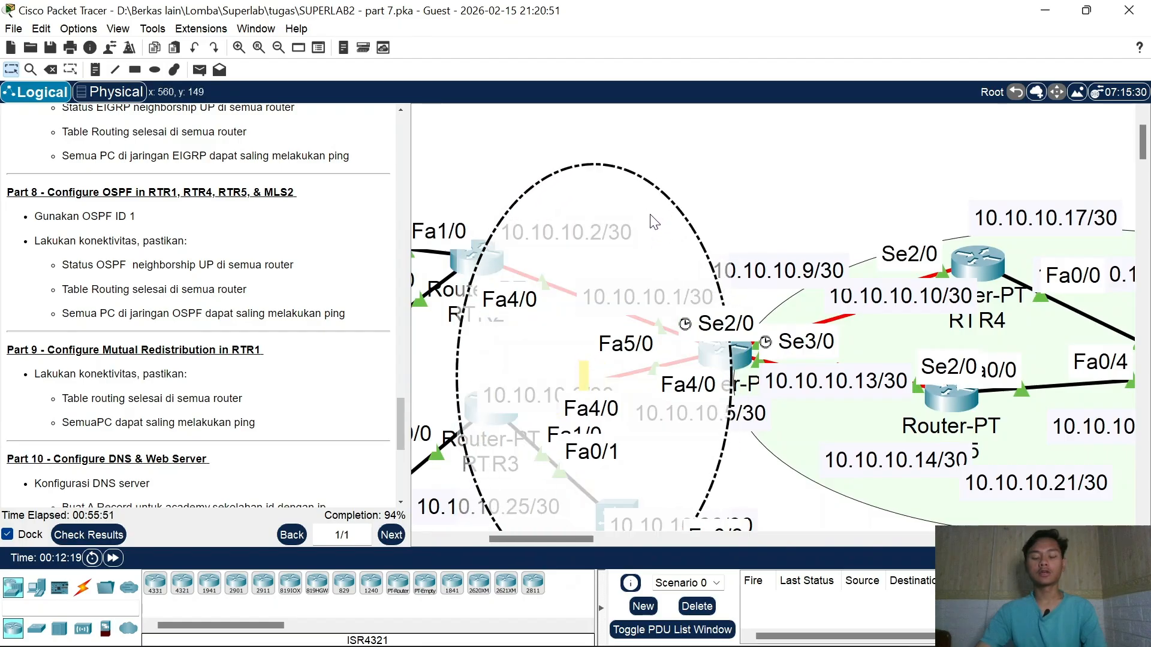
click(906, 324)
click(803, 191)
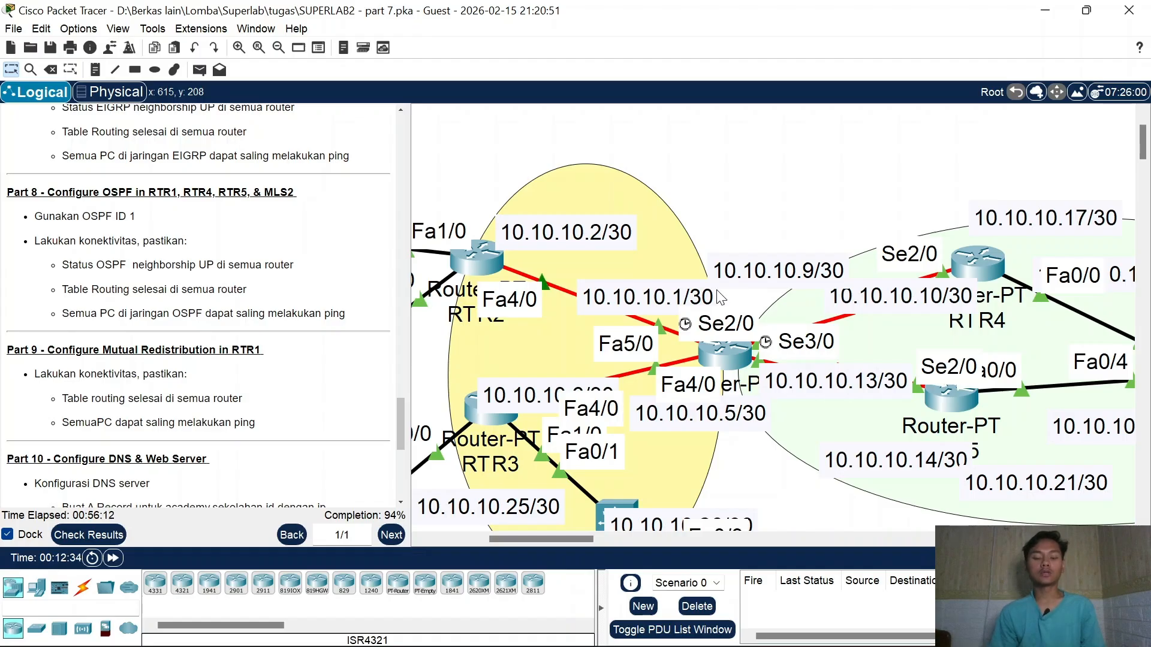
Step: Launch Notepad from Windows Search and move it to the centre-left of the screen
mouse_move(959, 646)
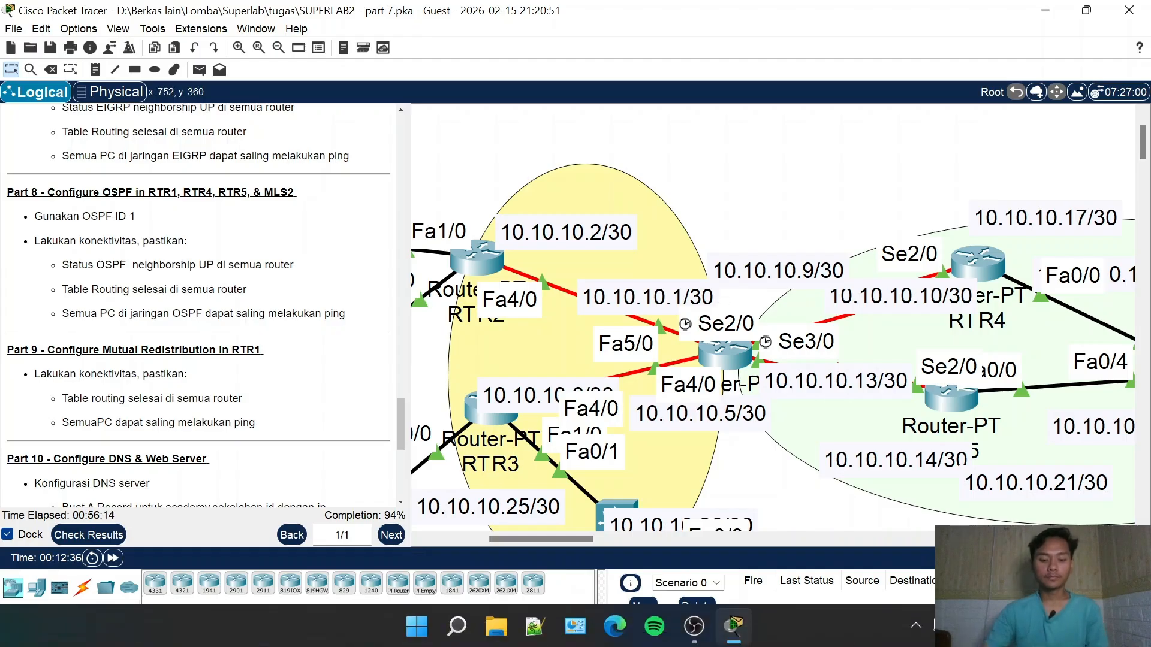
click(461, 623)
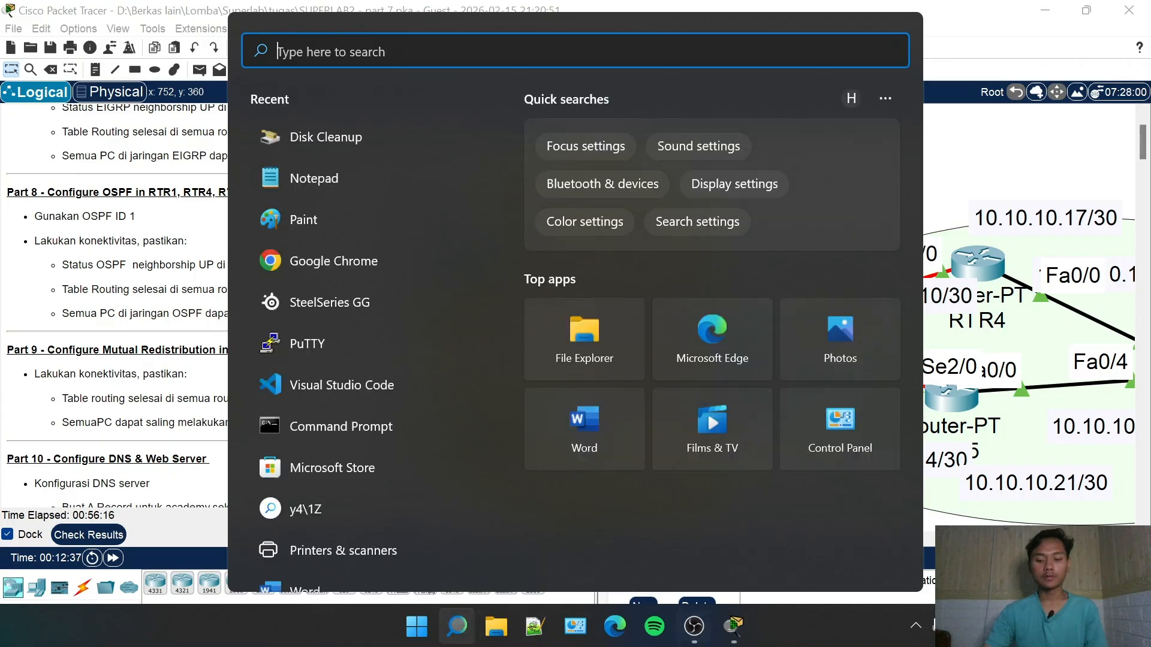
click(690, 633)
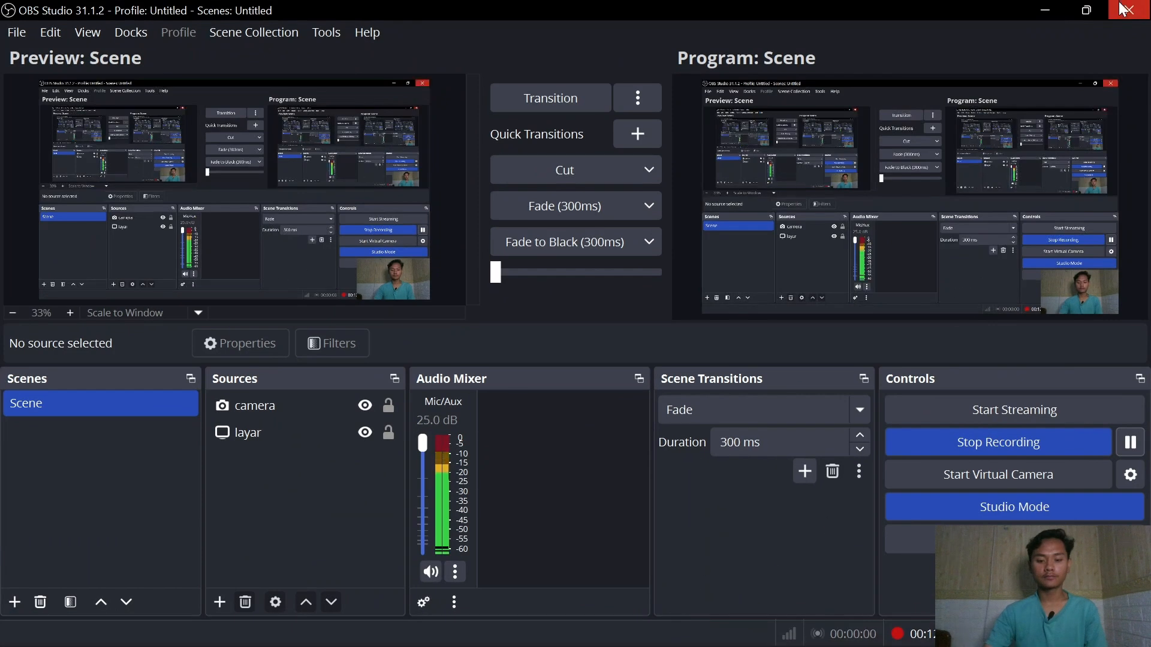
click(1035, 18)
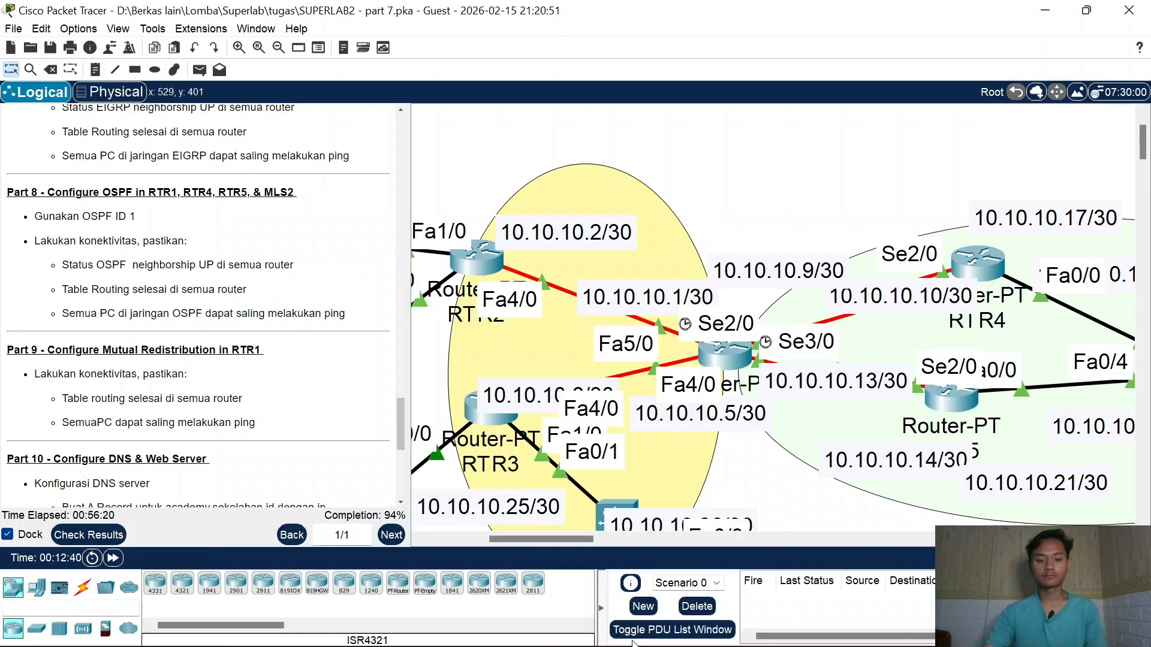
click(458, 627)
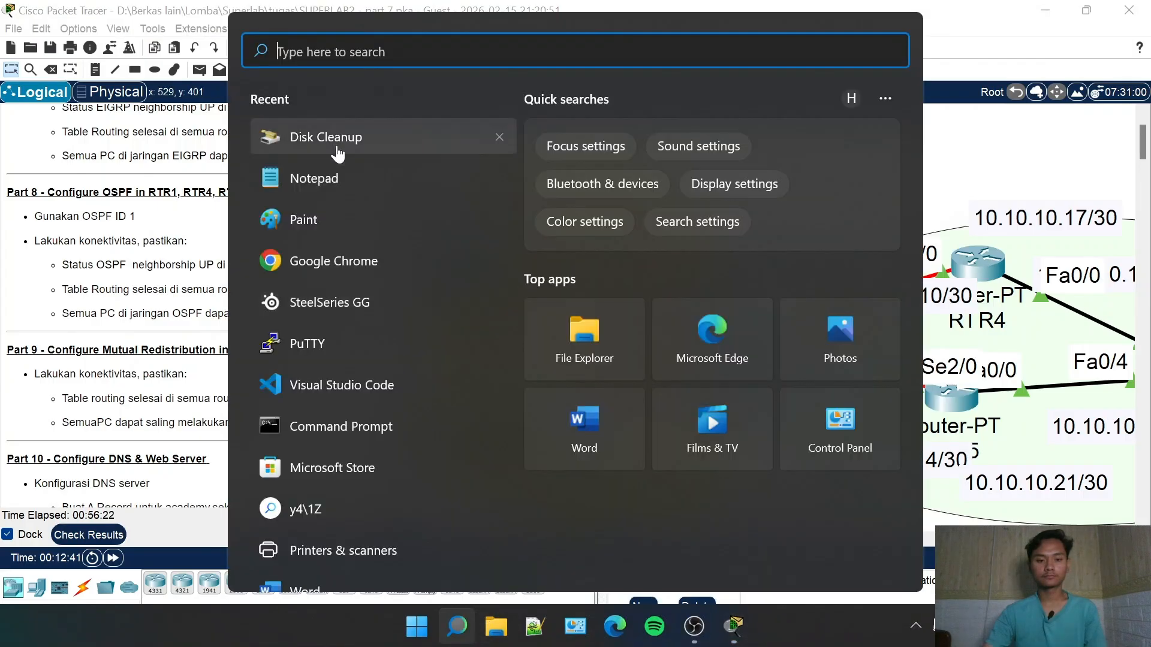
click(327, 179)
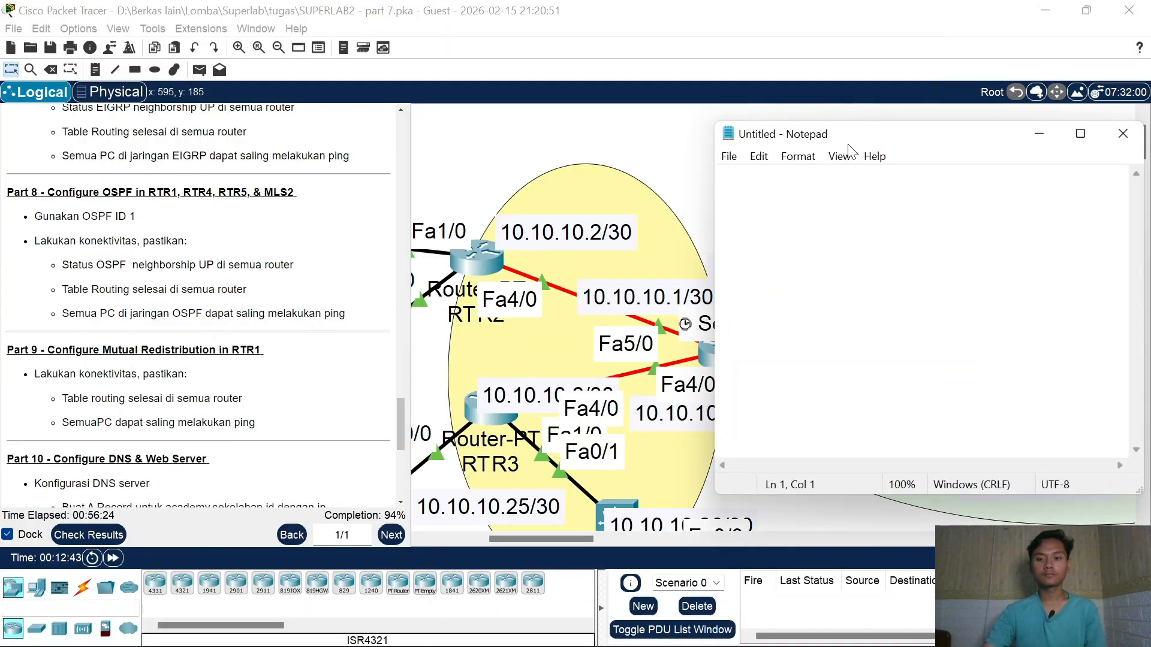
drag(851, 133, 562, 112)
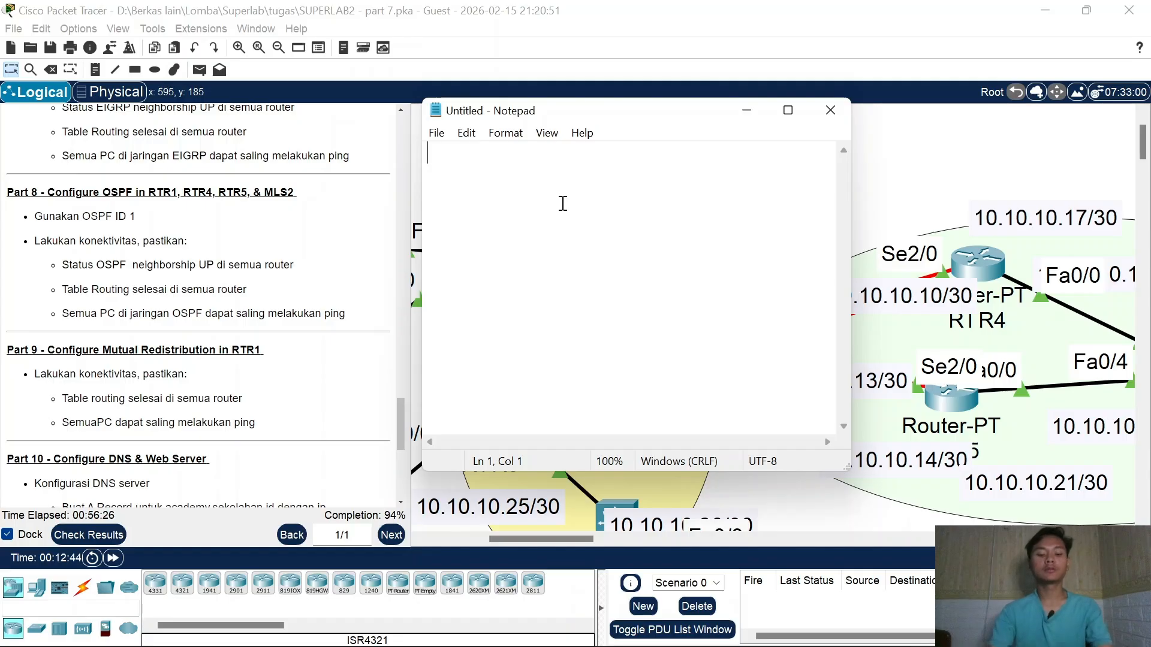
Step: Type 'RTR1' and, beneath it, 'EIGRP 10 ------ OSPF 1 AREA 0'
text(RTR1)
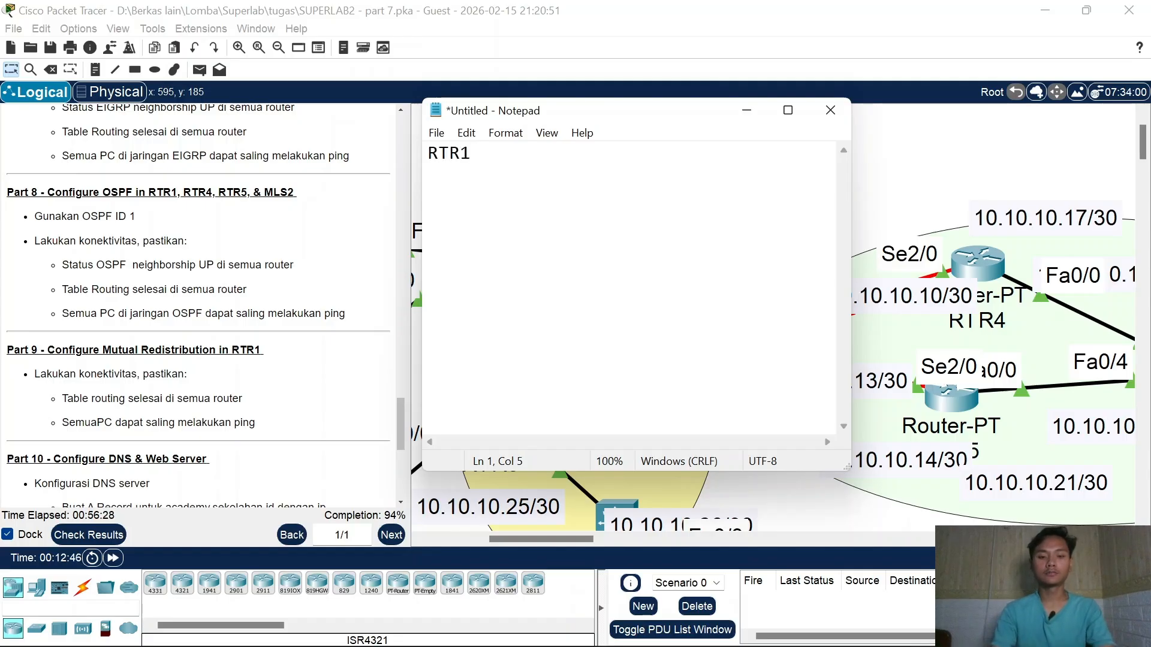
key(Return)
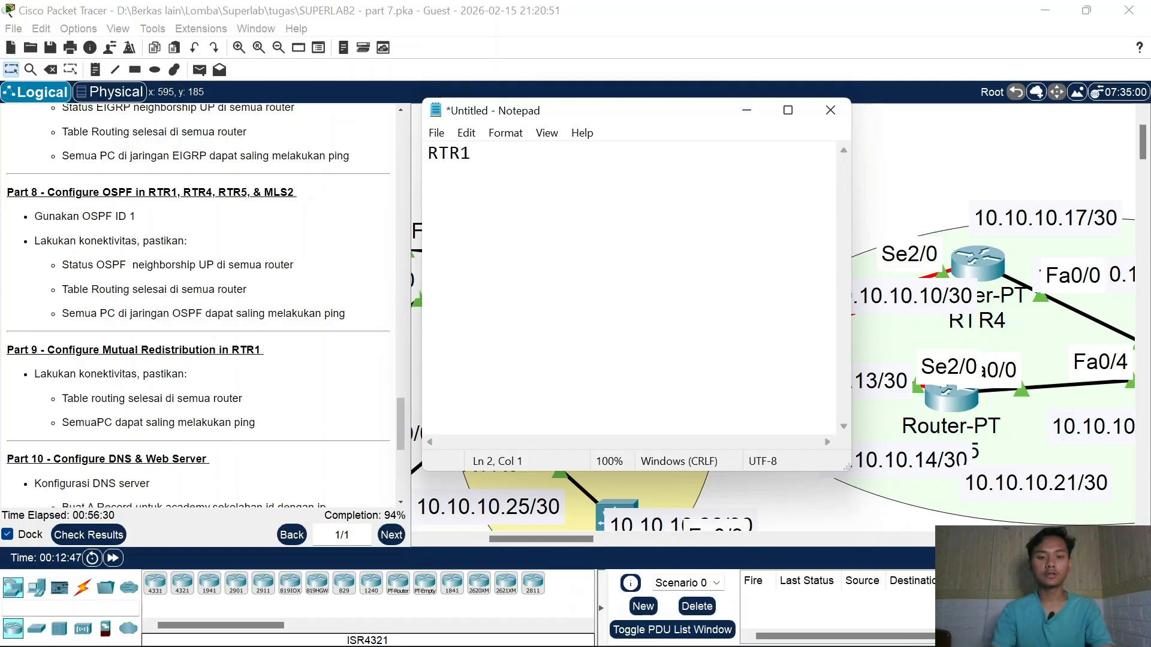
text(R)
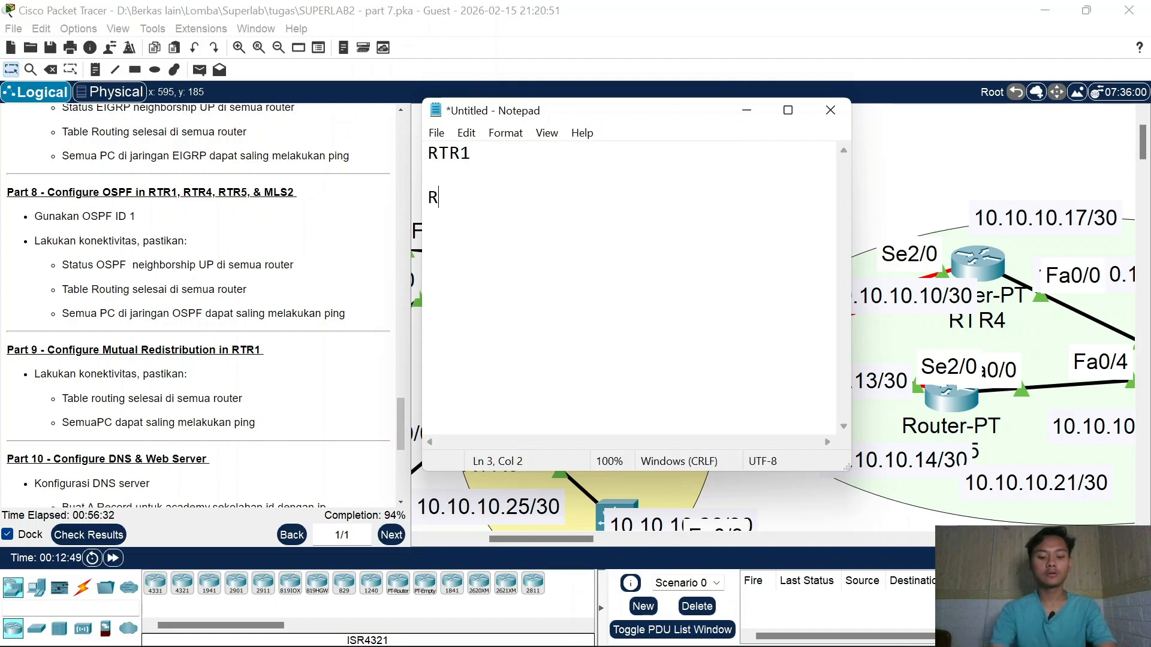
key(BackSpace)
text(EIGRP 10)
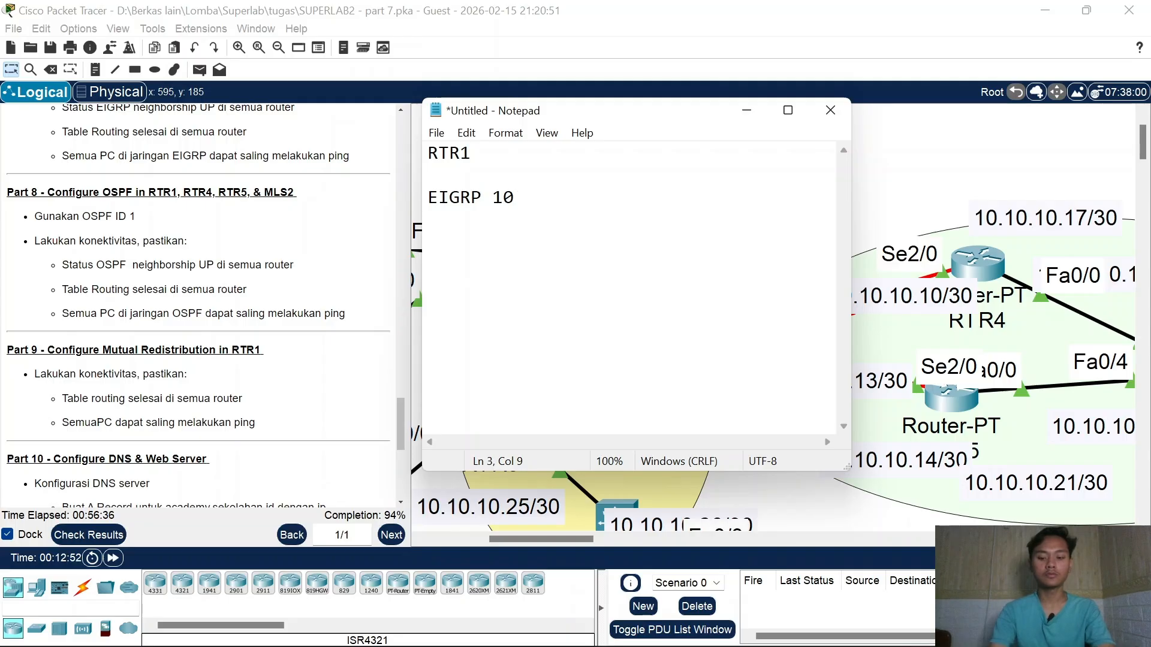
key(BackSpace)
text(----)
key(BackSpace)
key(BackSpace)
key(BackSpace)
key(BackSpace)
text(------)
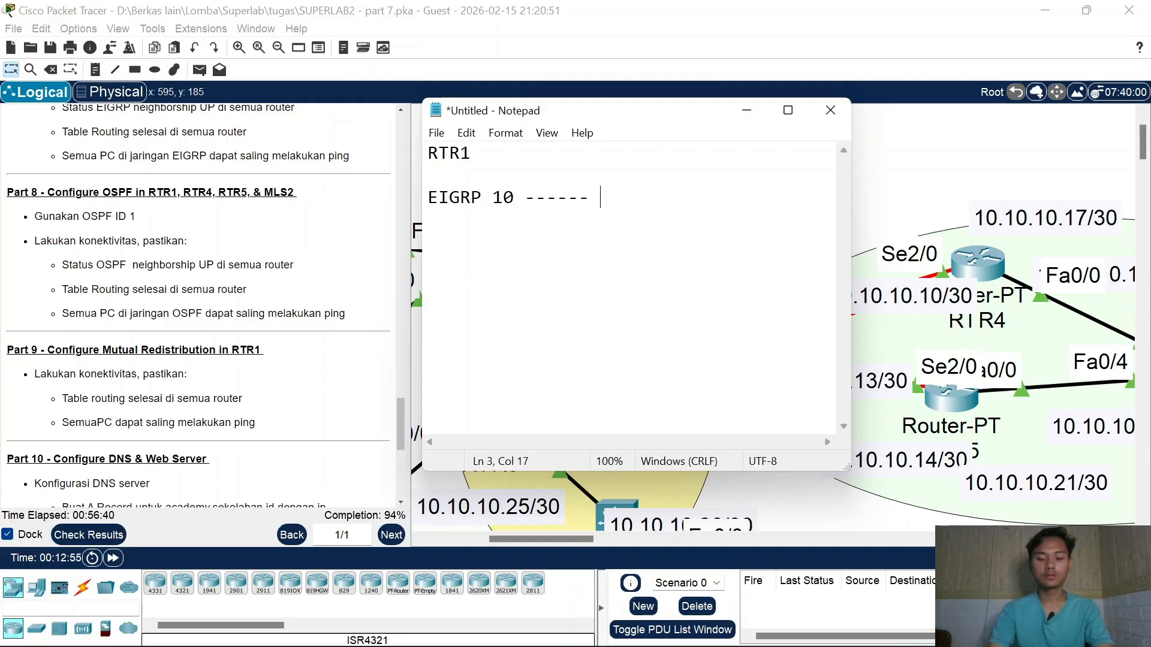
text( OSPF 1 AREA)
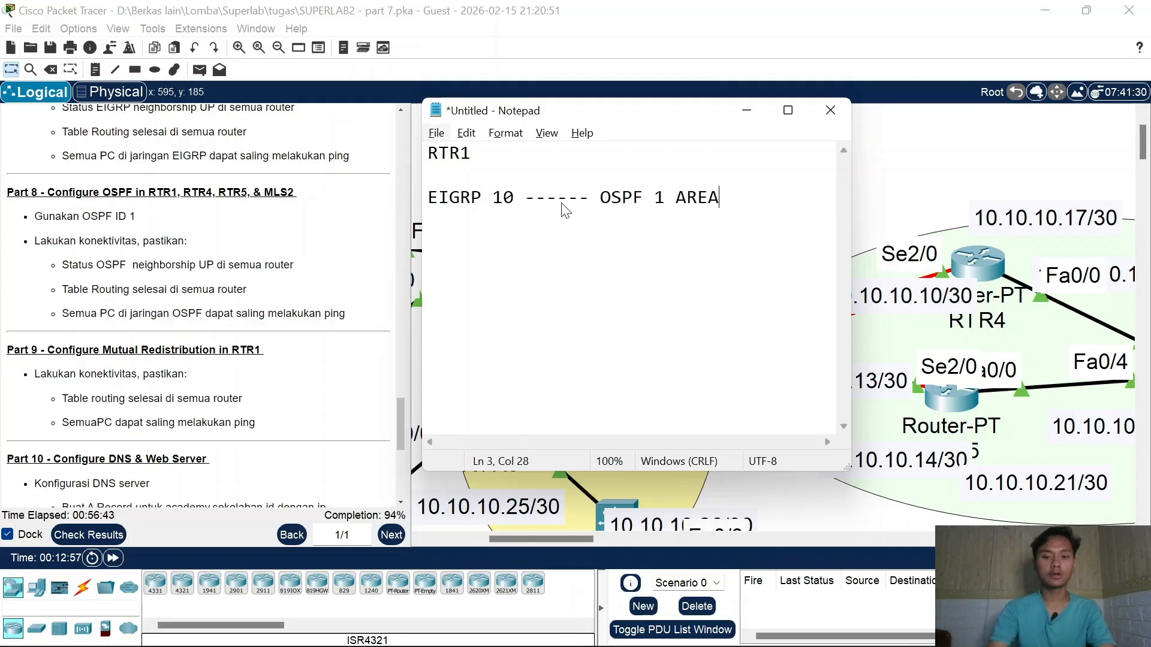
key(alt+space)
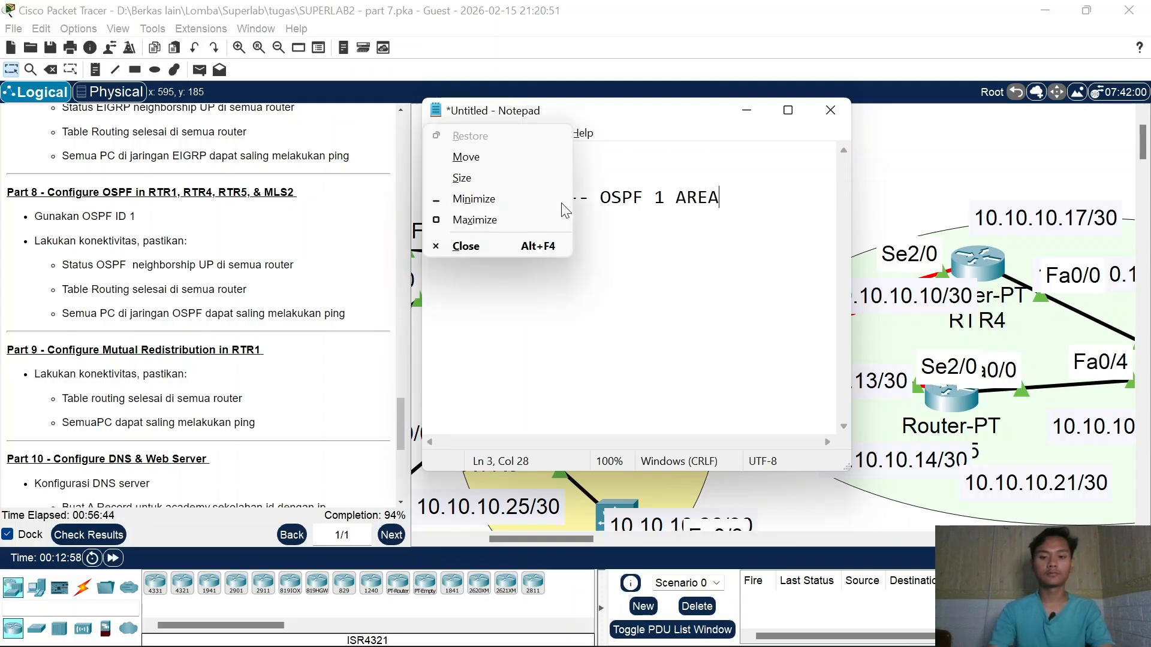
click(729, 226)
text(0)
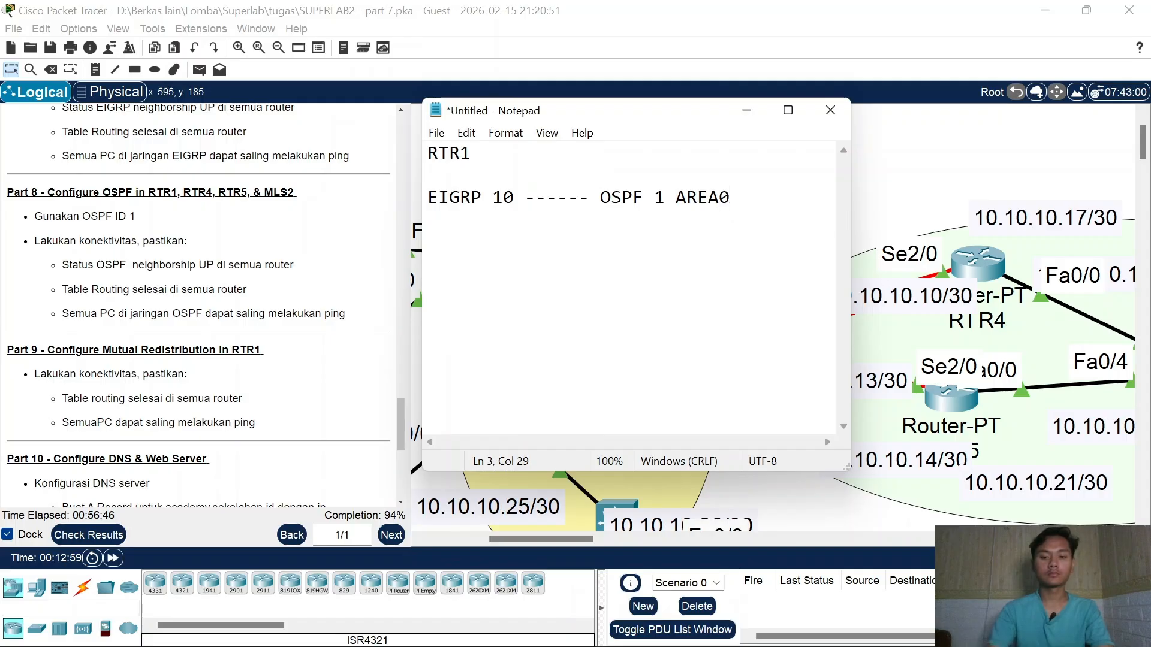
key(BackSpace)
text(0)
key(Left)
key(Left)
key(Left)
key(Left)
key(Left)
key(Left)
key(Left)
key(Left)
key(Left)
key(Left)
key(Left)
key(Left)
key(Left)
key(Left)
key(Left)
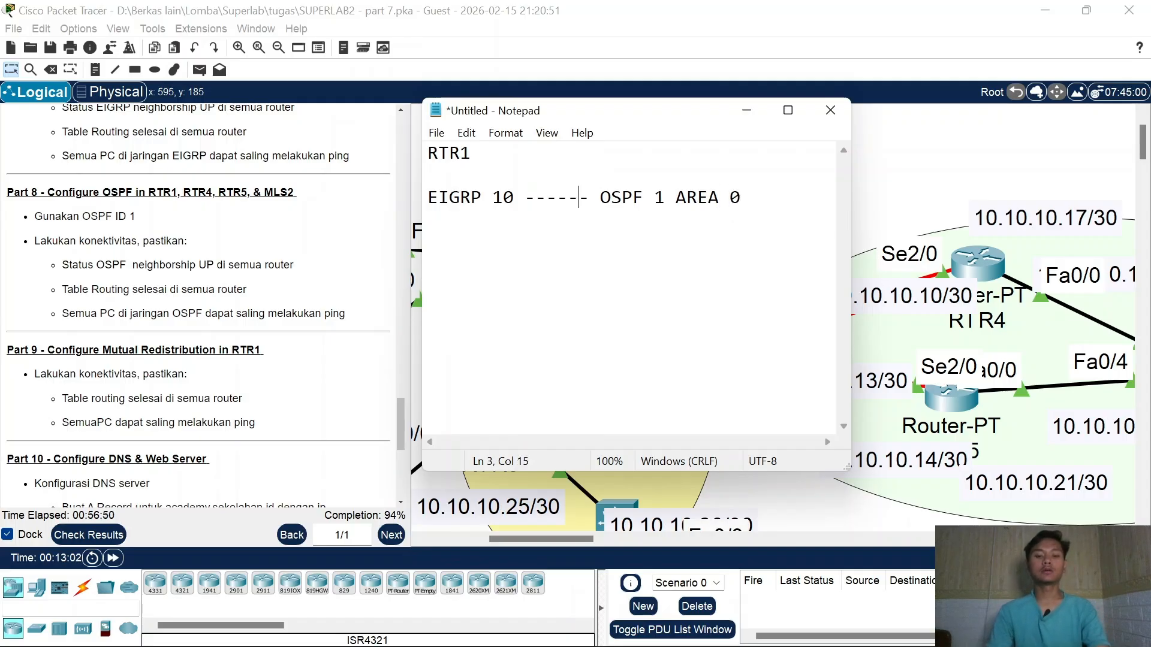
key(Right)
key(Right)
key(Right)
key(Right)
key(Right)
key(Right)
key(Right)
key(Right)
key(Right)
key(Right)
key(Right)
key(Right)
key(Right)
key(Right)
key(Return)
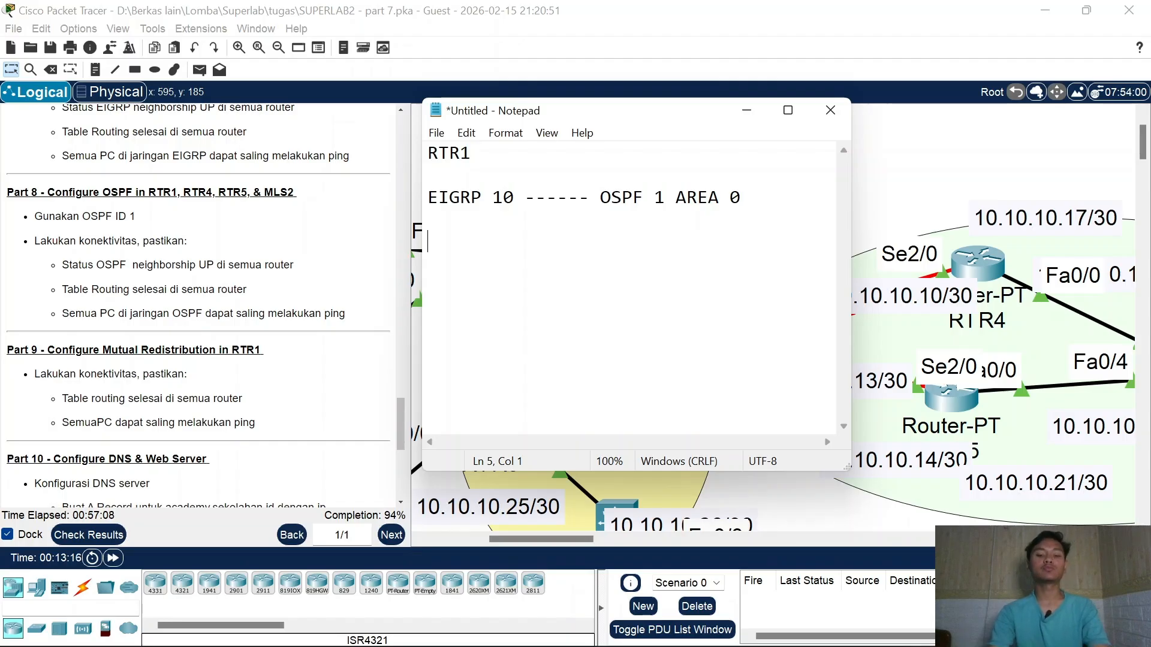
Step: Add the lines 'EIGRP 10' and 'REDISTRIBUTE OSPF 1' below
text(E)
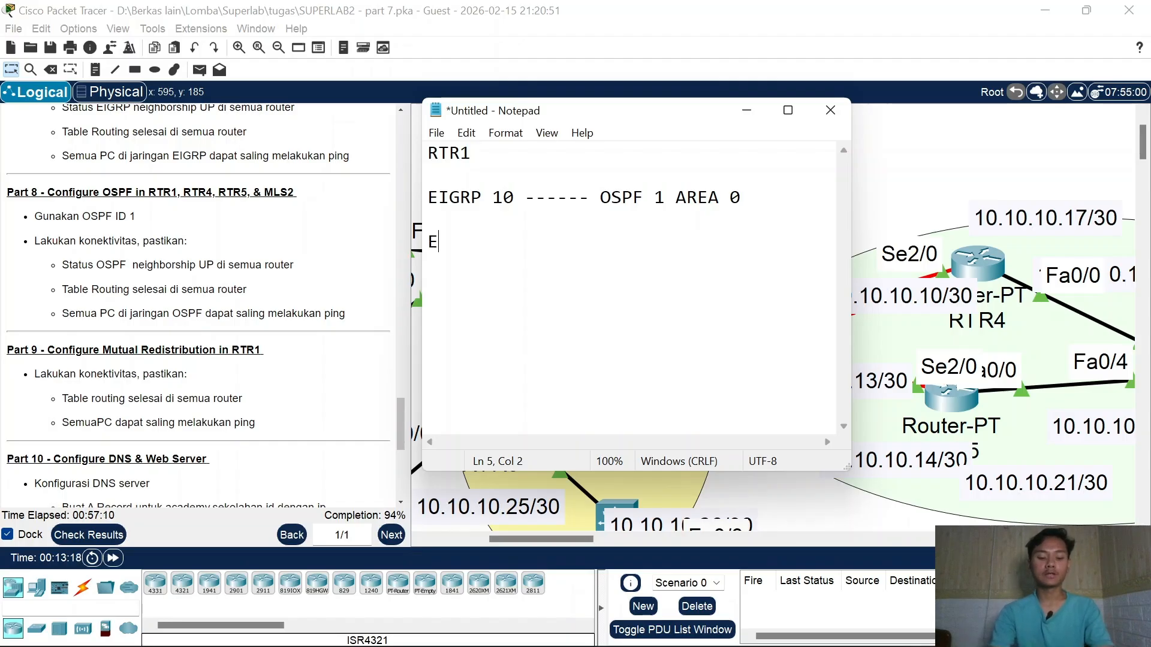
text(IGRP 10)
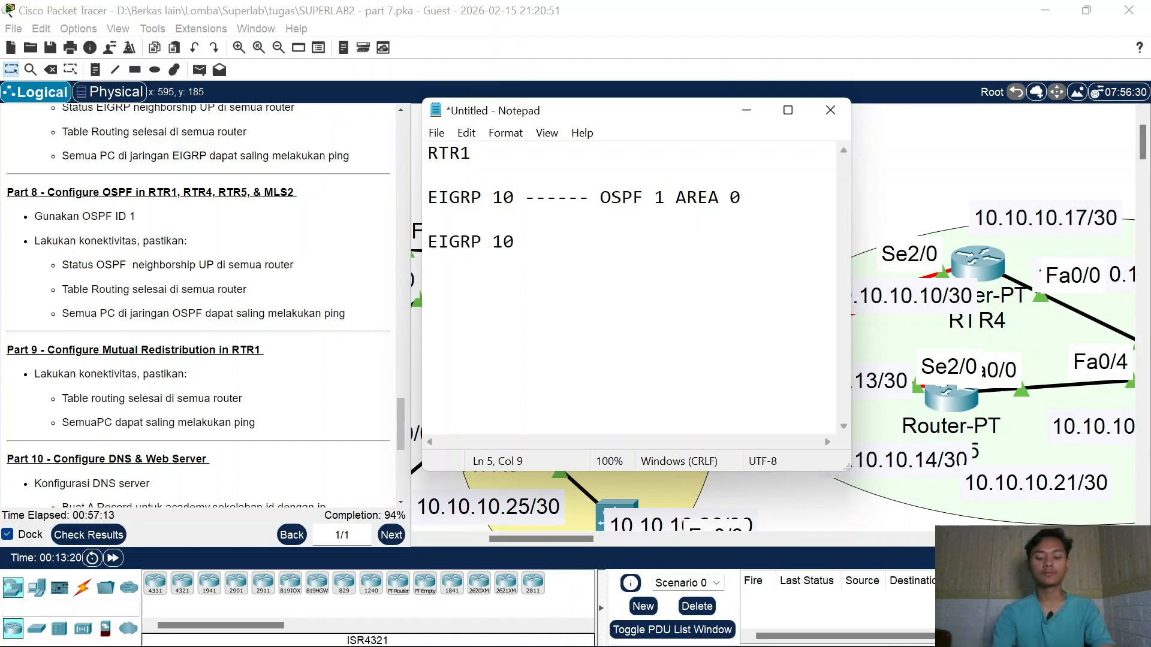
key(Return)
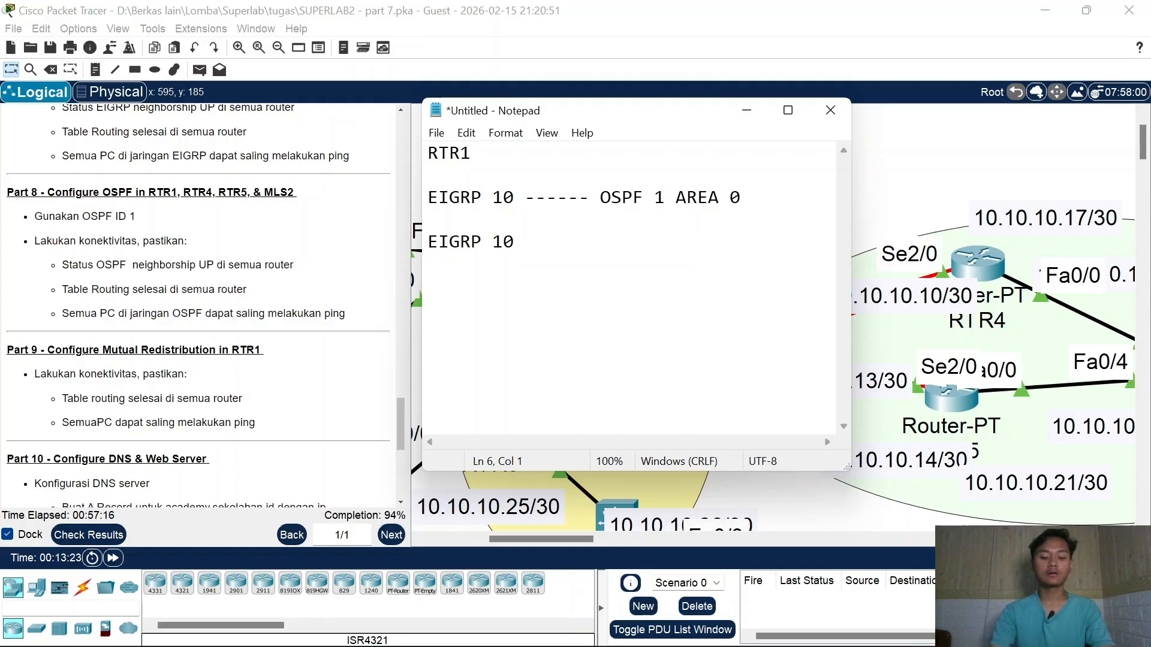
text(REDISTRIB URE)
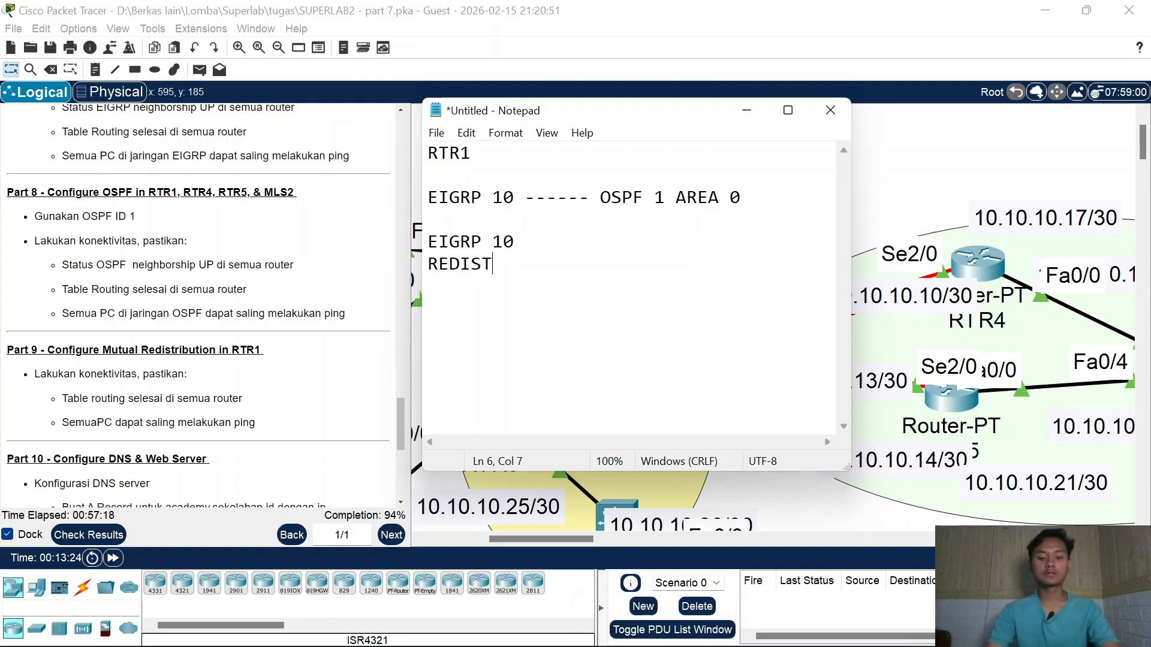
key(BackSpace)
key(BackSpace)
key(BackSpace)
key(BackSpace)
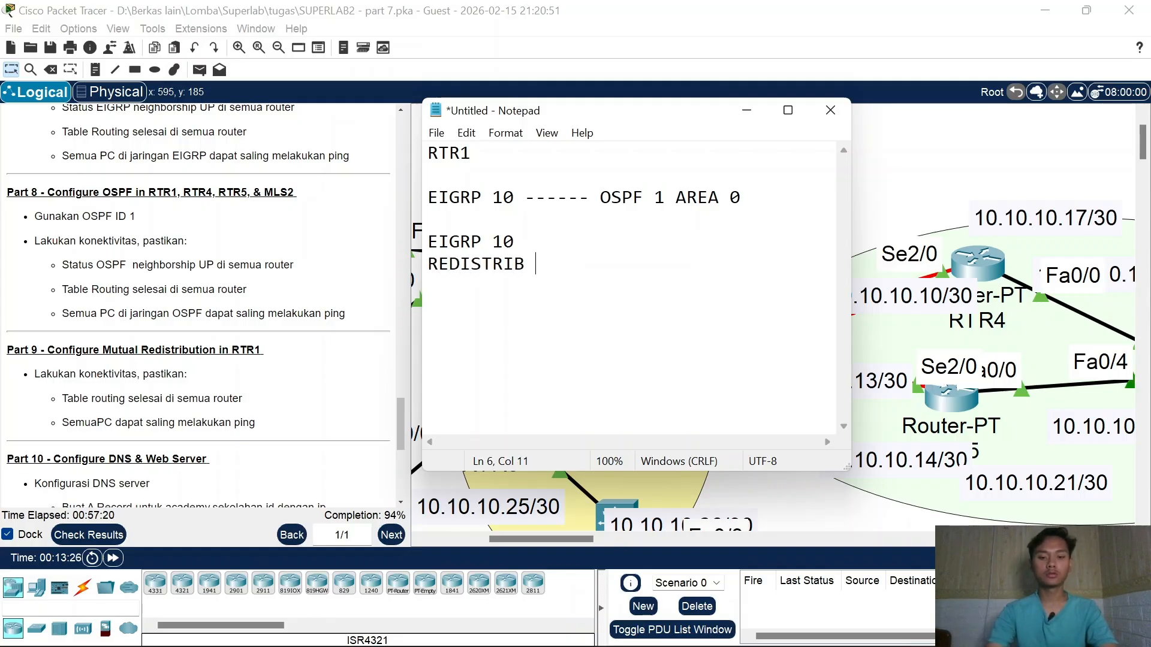
text(URTE)
key(BackSpace)
key(BackSpace)
key(BackSpace)
key(BackSpace)
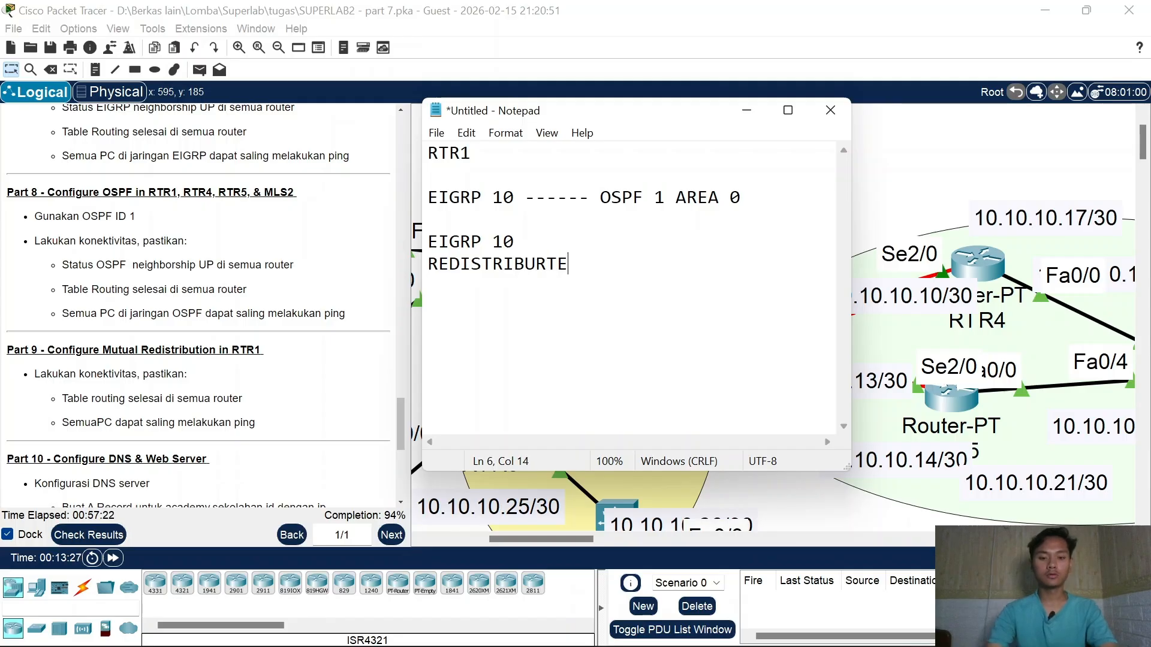
text(T E)
key(BackSpace)
key(BackSpace)
text(E OSPF 1)
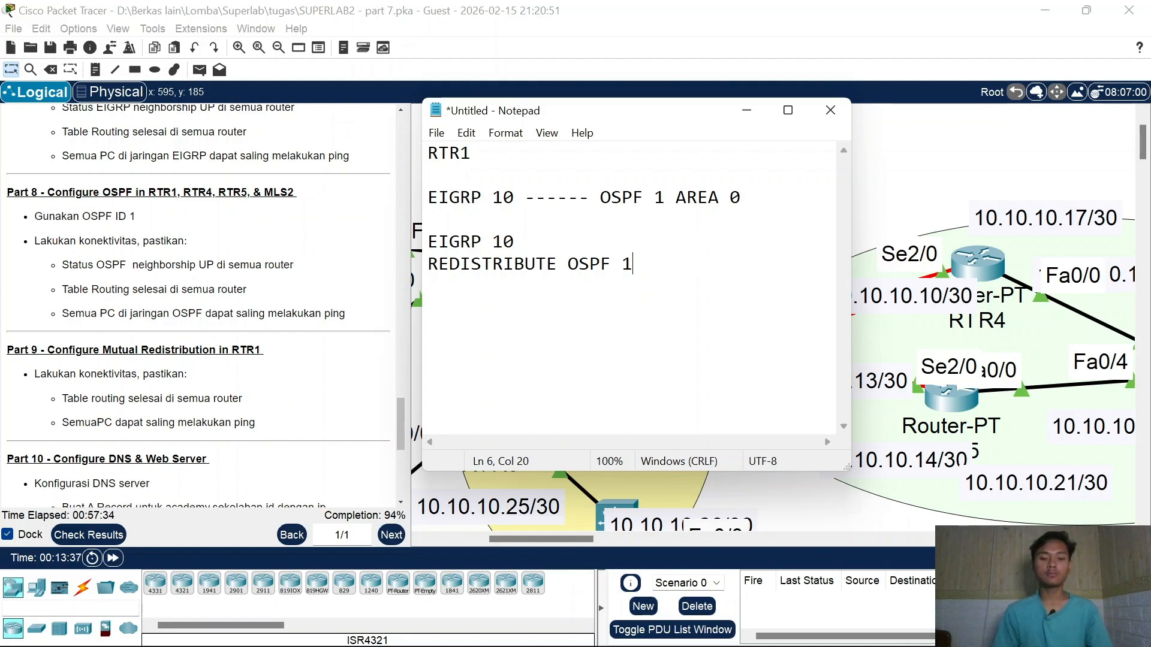
Step: Minimize Notepad, open RTR1's CLI, and enter router eigrp 10
click(746, 110)
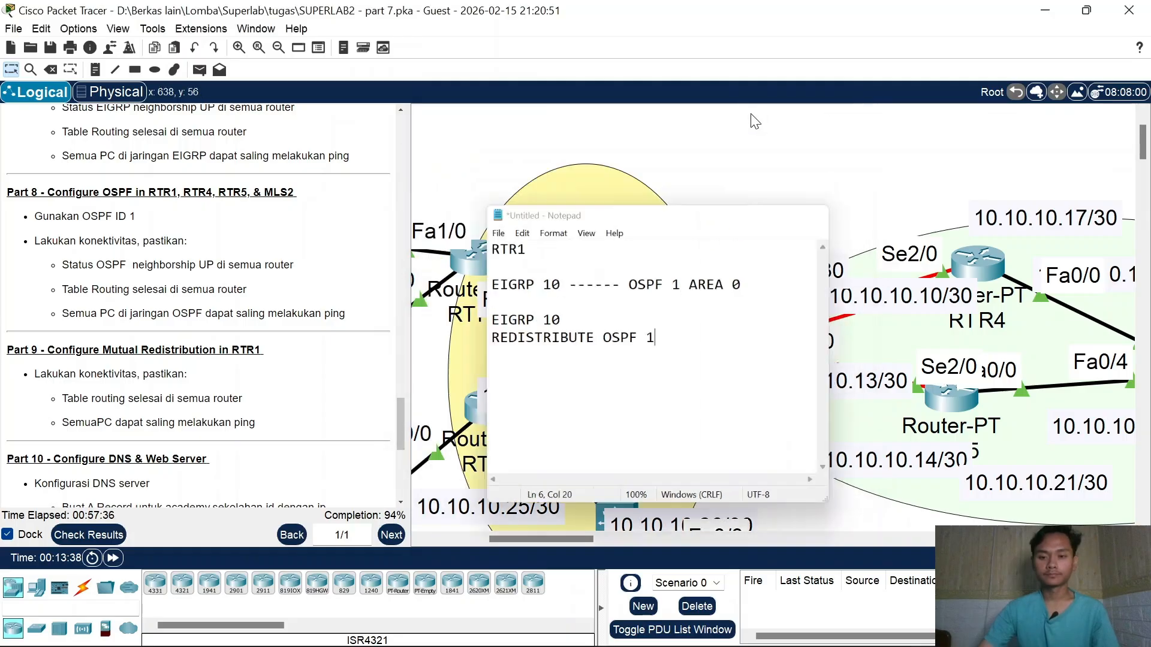
click(719, 355)
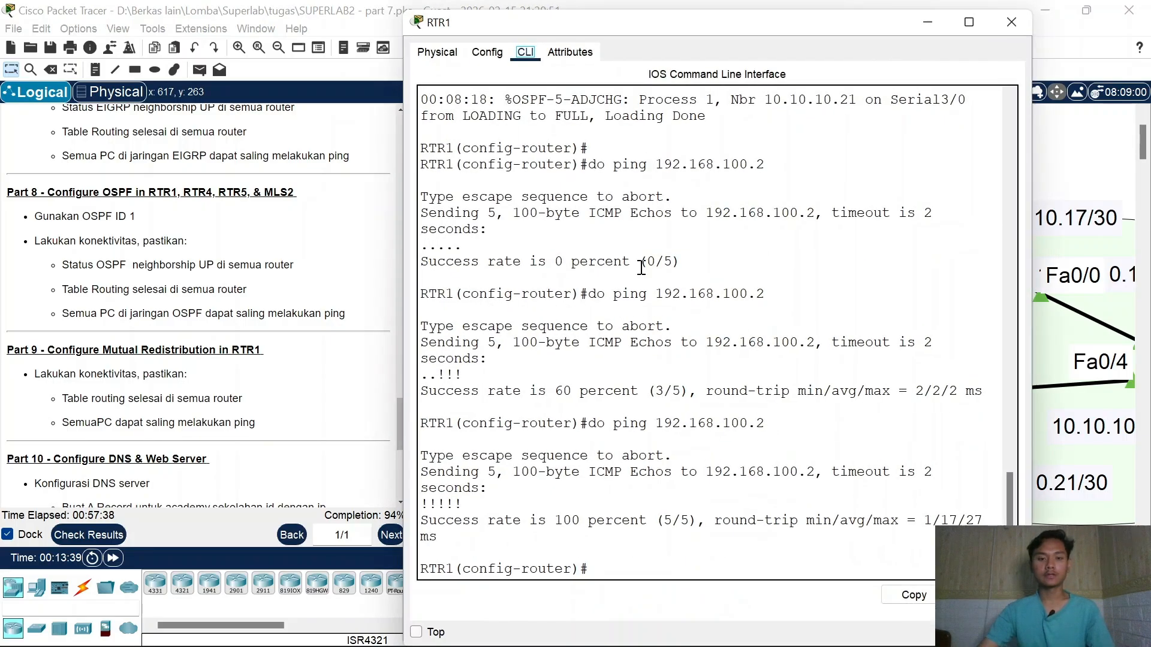
click(766, 379)
key(Return)
key(Return)
text(EX)
key(Return)
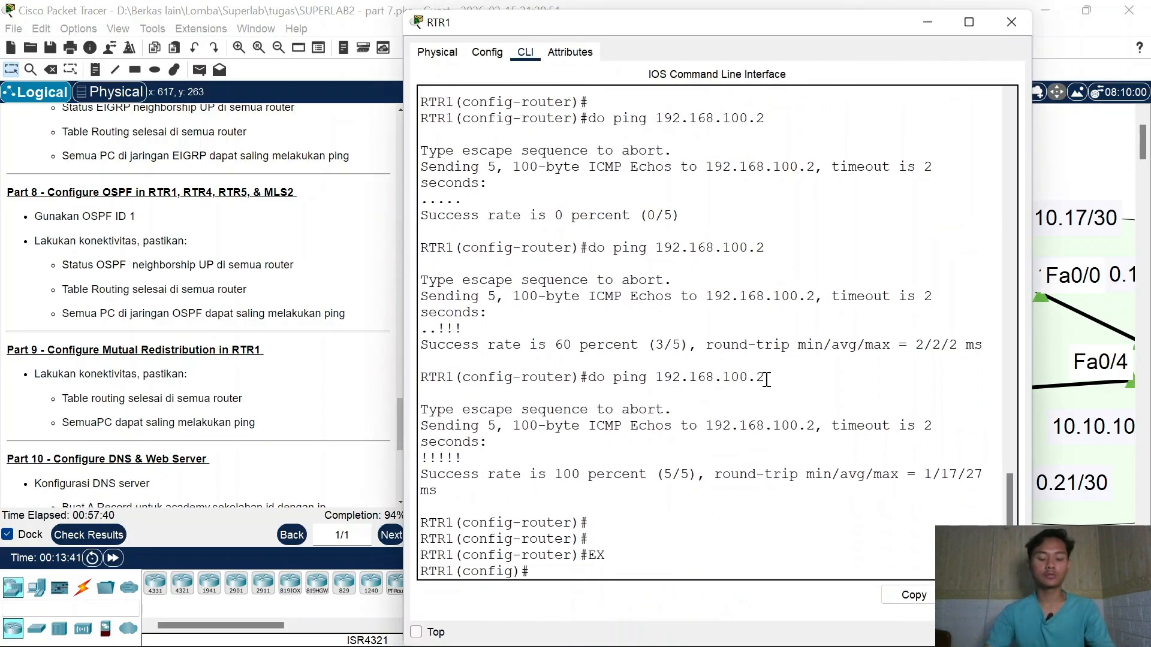
text(ROU)
key(Tab)
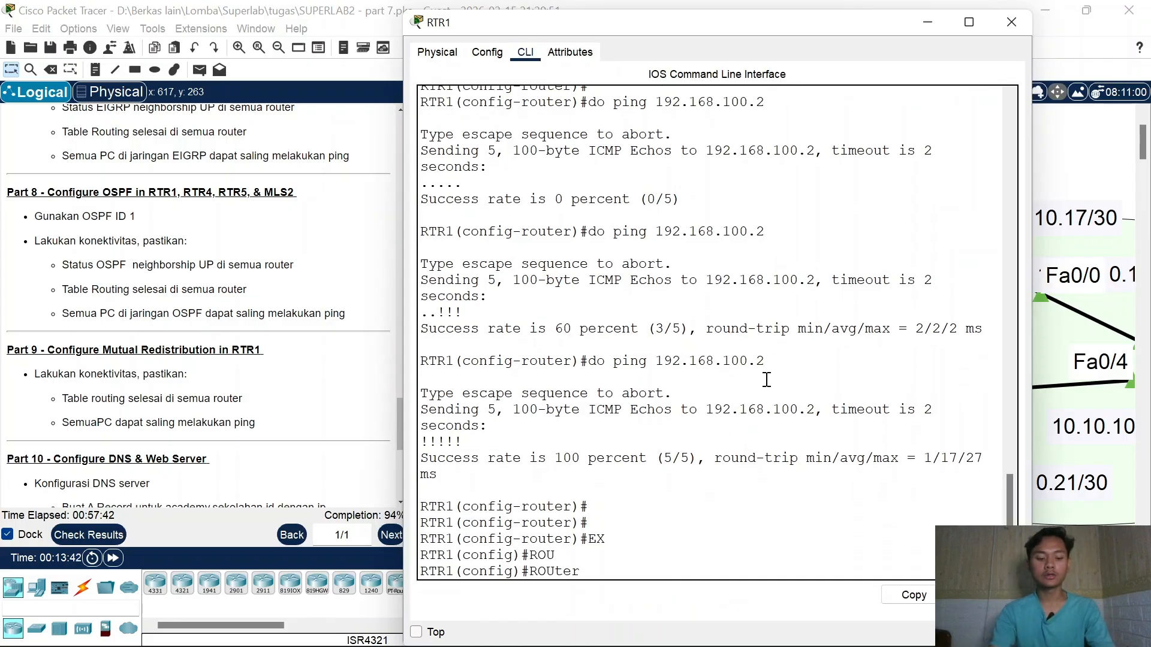
text(e)
key(Tab)
text(10)
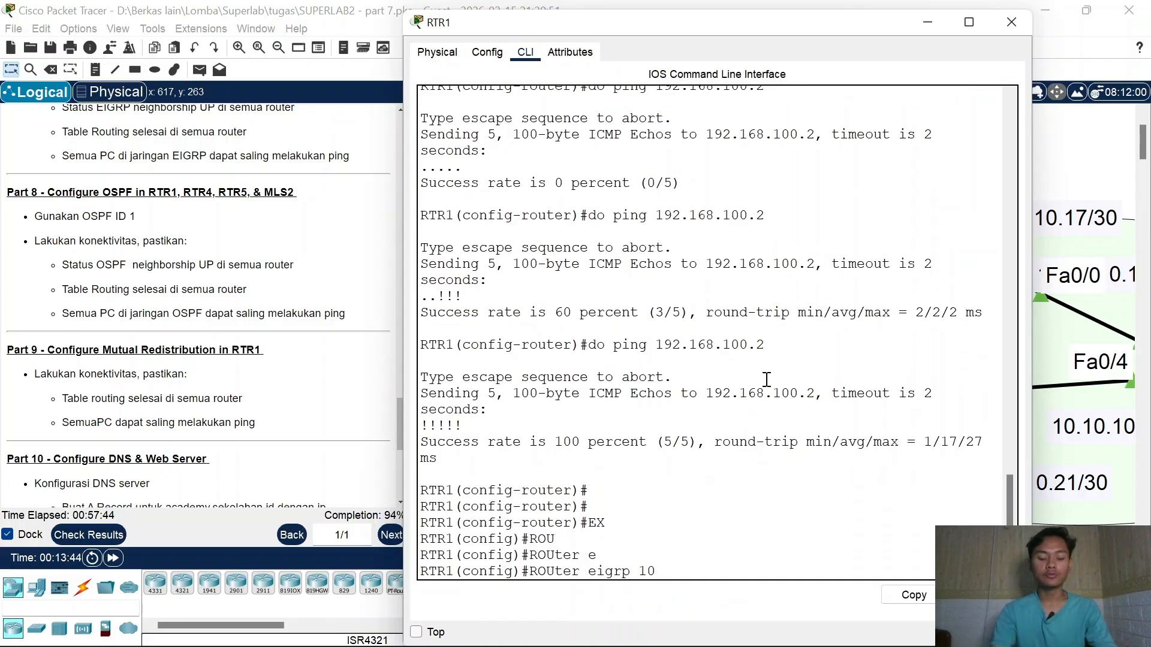
key(Return)
Step: Under EIGRP 10, redistribute OSPF 1 with metric 1 1 1 1 1
text(?)
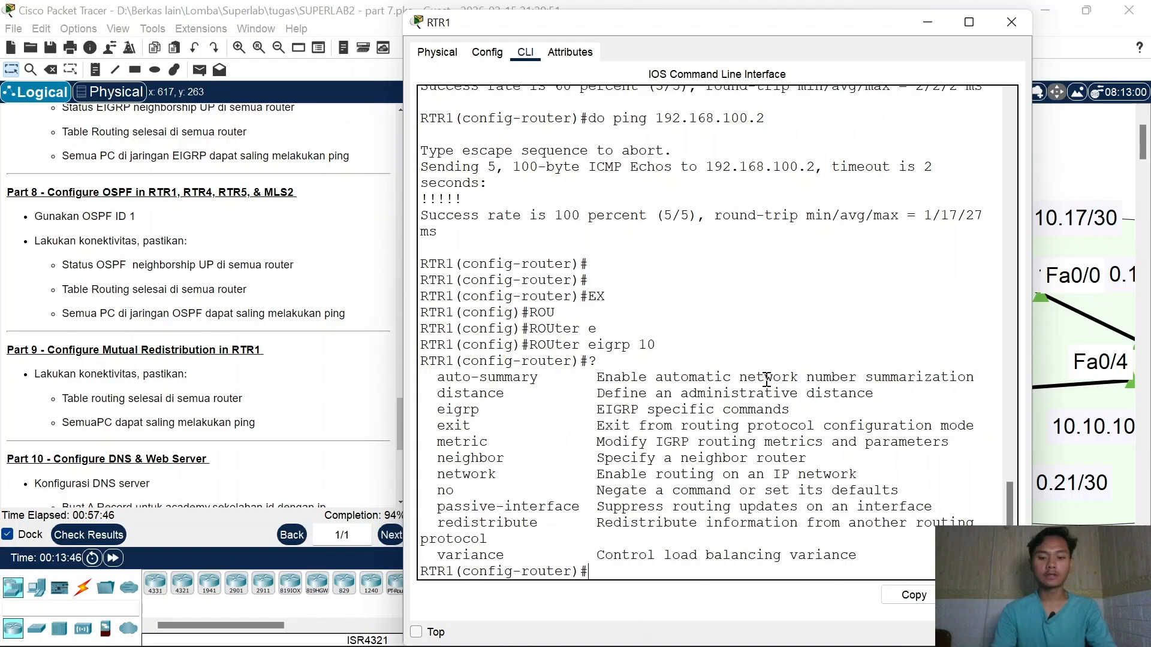
double_click(456, 524)
click(621, 571)
text(red)
key(Tab)
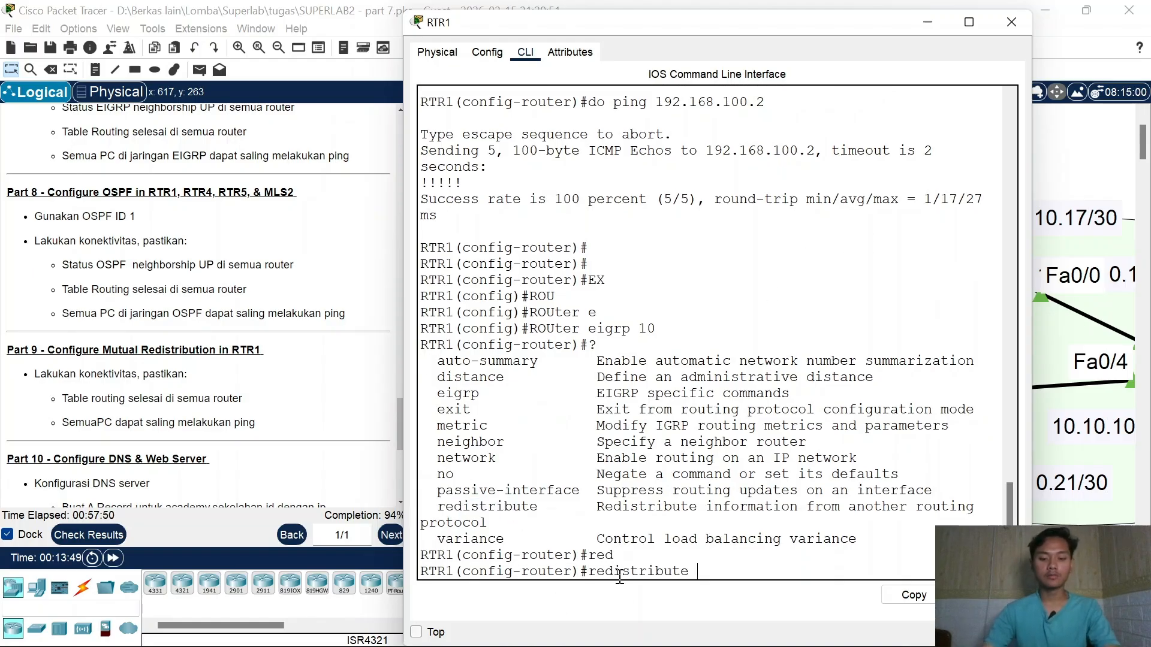
text(?)
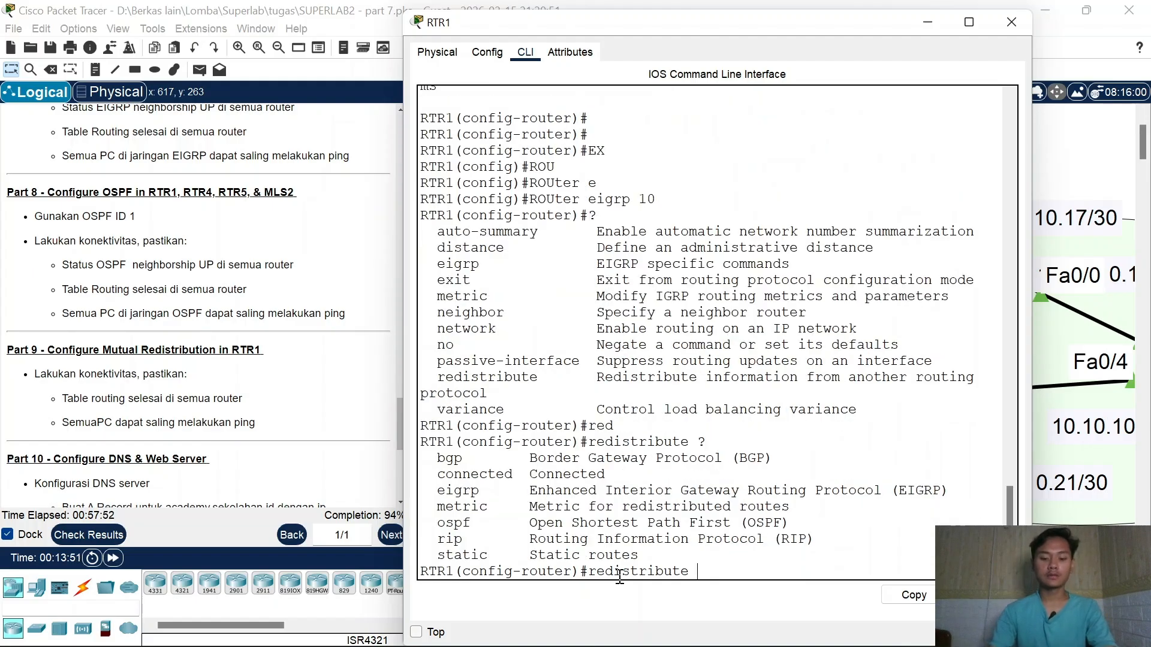
text(os)
key(Tab)
text(?)
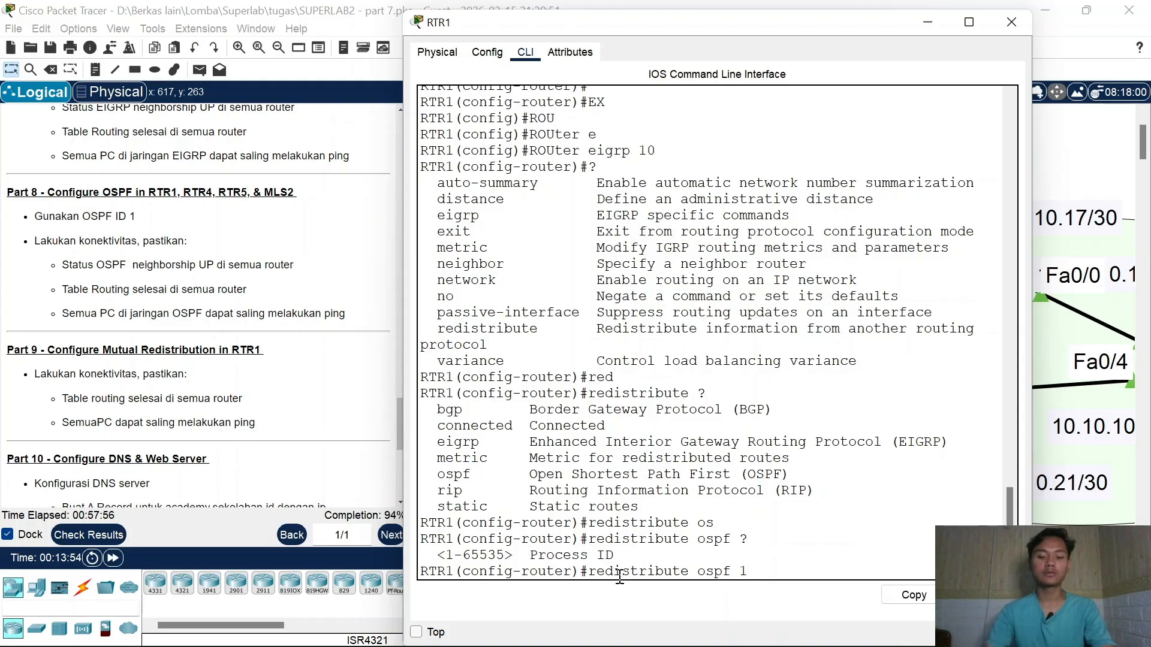
text(1 ?)
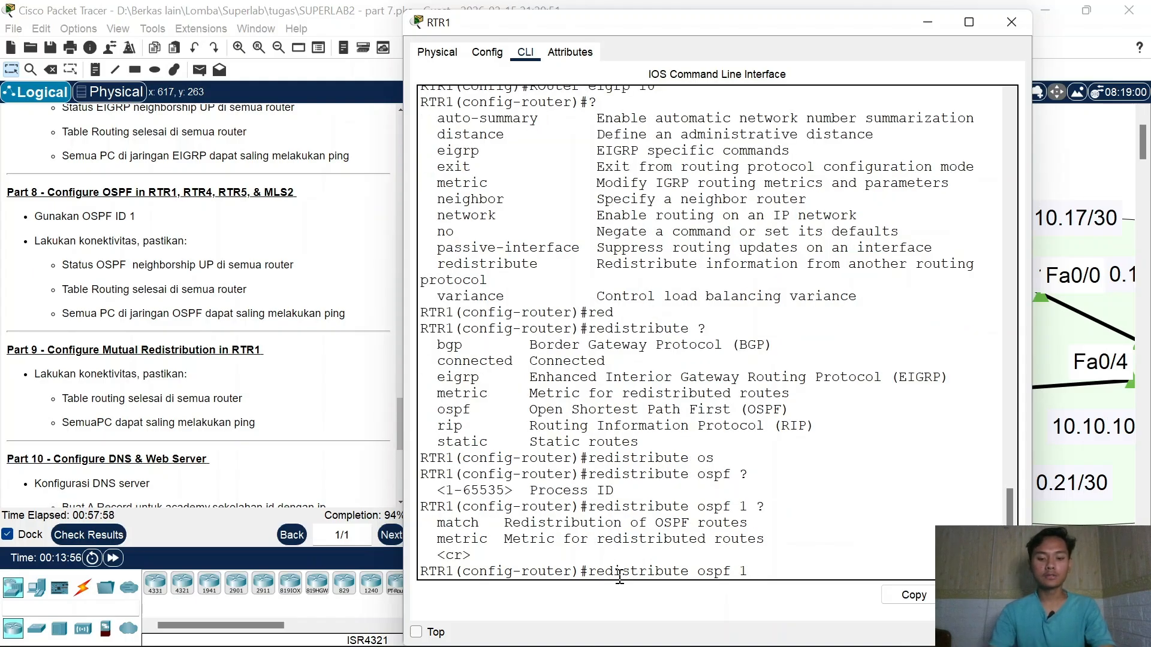
text(m)
key(Tab)
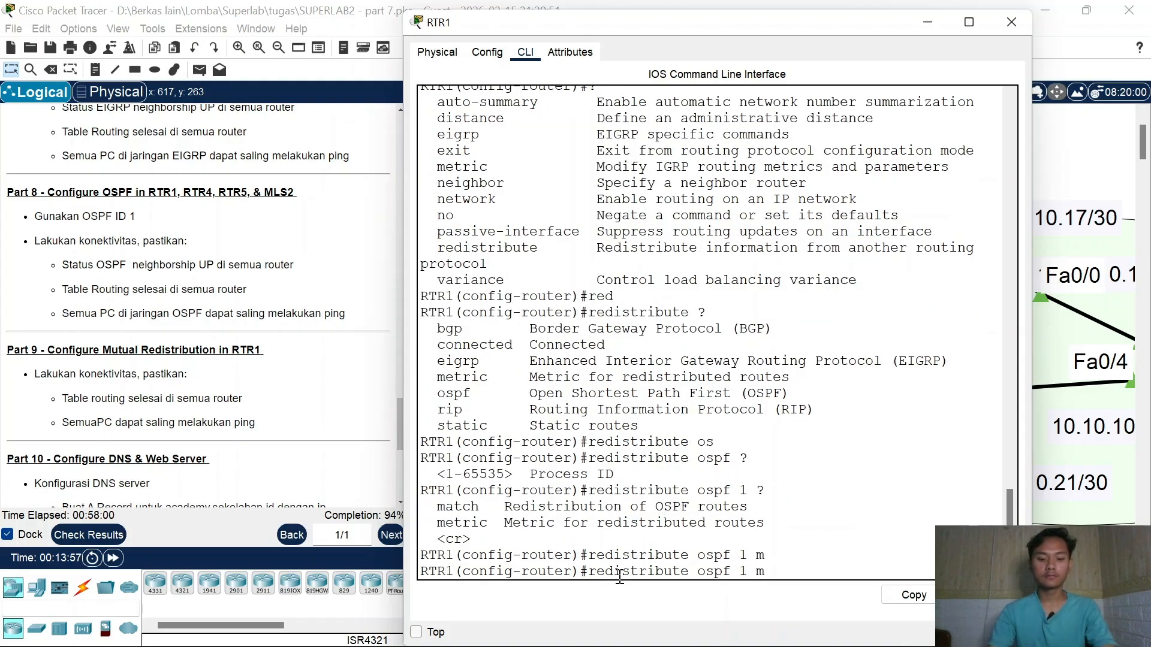
text(e)
key(Tab)
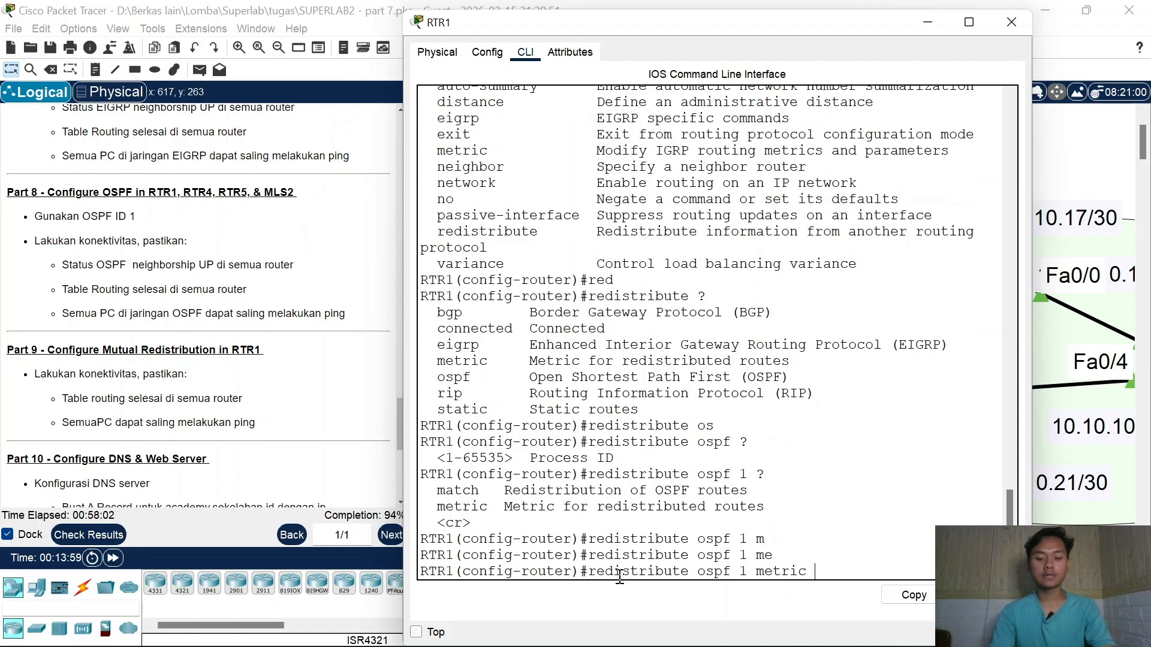
text(1 1 1 1 1)
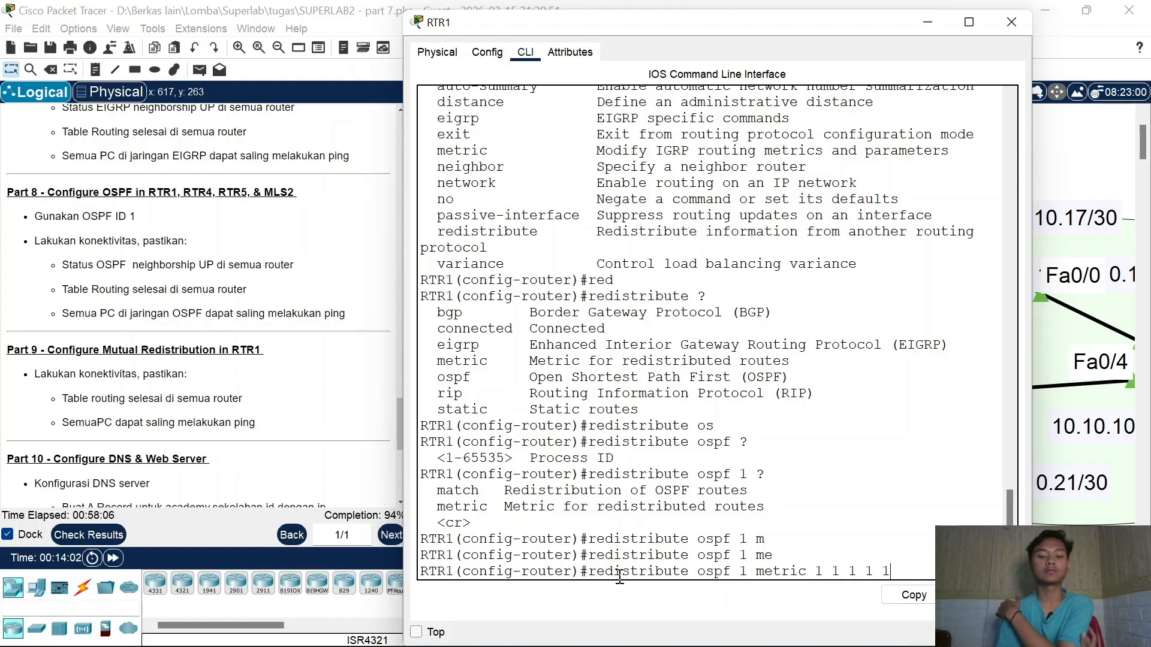
key(Return)
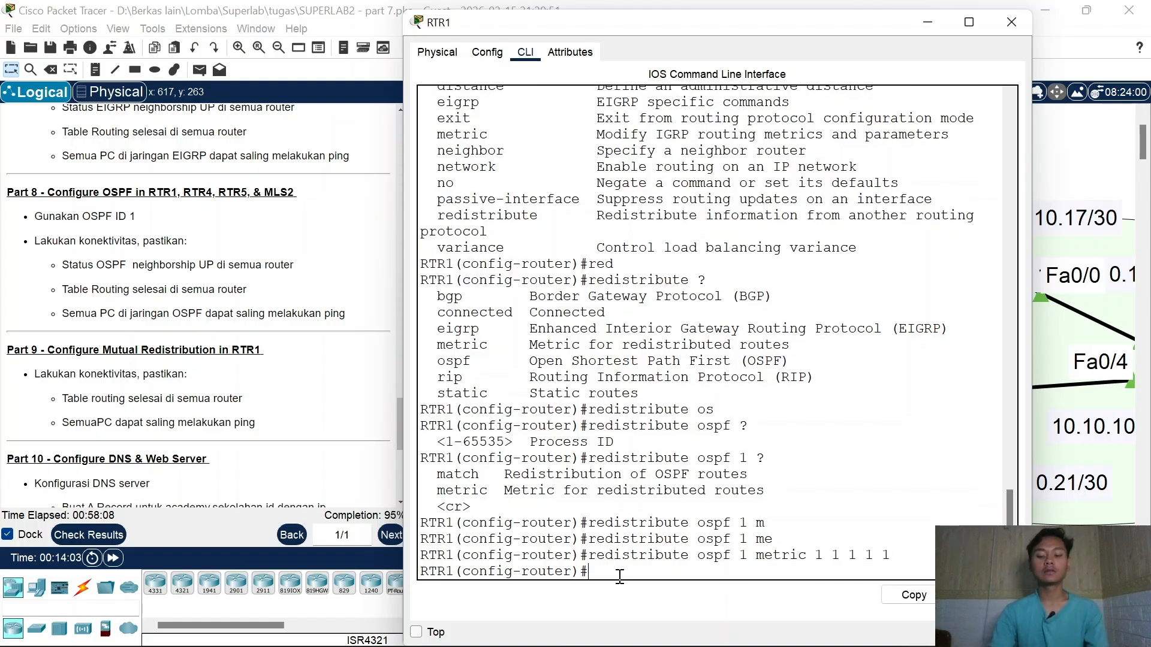
Step: Enter router ospf 1 and redistribute EIGRP 10 with subnets
text(ex)
key(Return)
text(r)
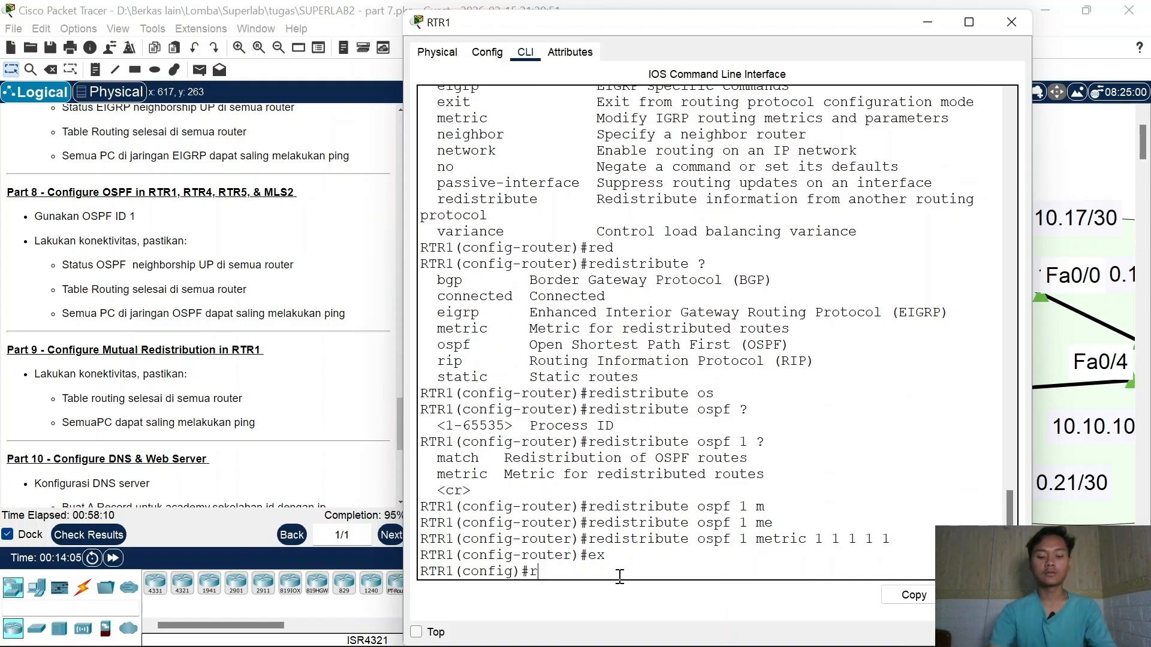
text(ou)
key(Tab)
text(o)
key(Tab)
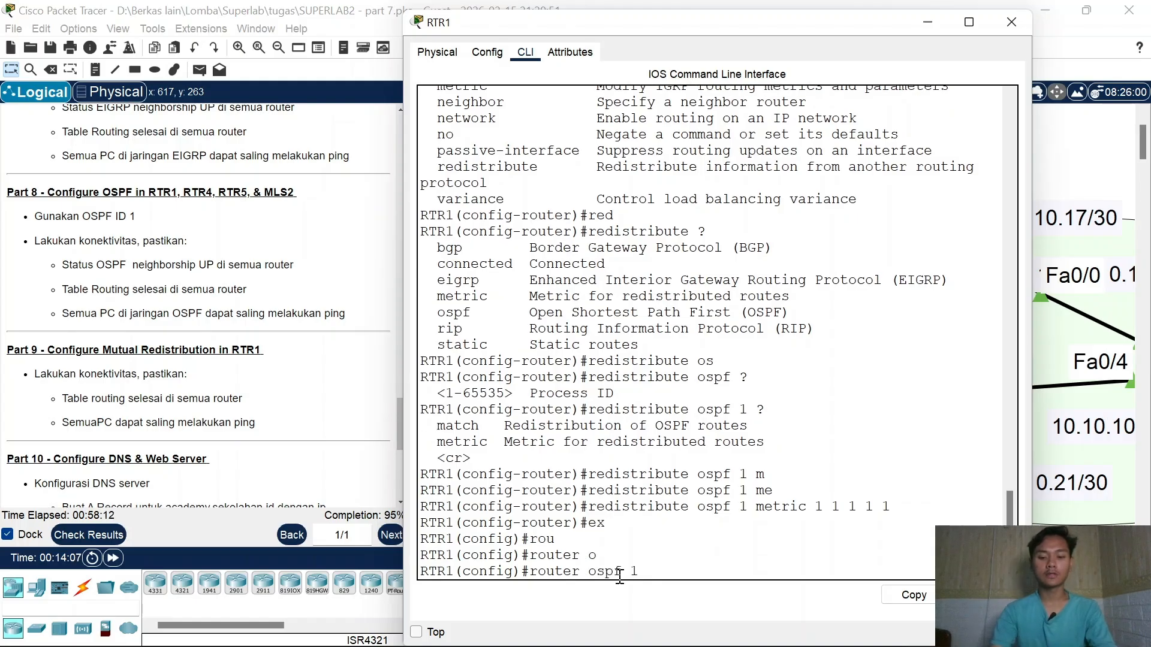
key(Return)
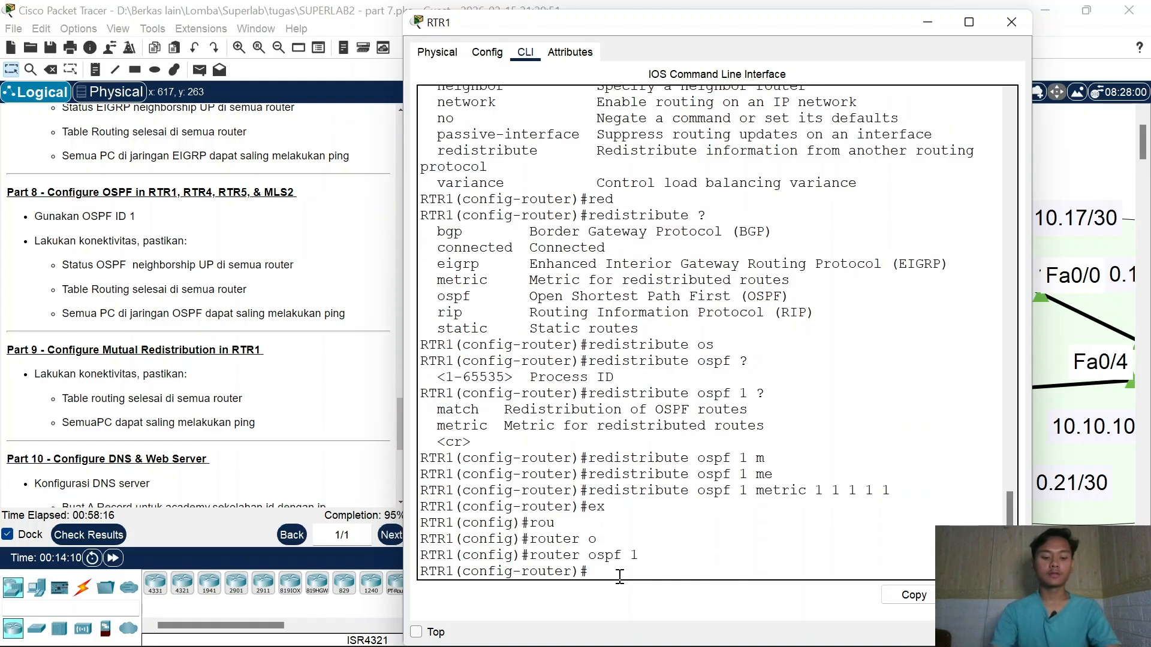
text(red)
key(Tab)
text(e)
key(Tab)
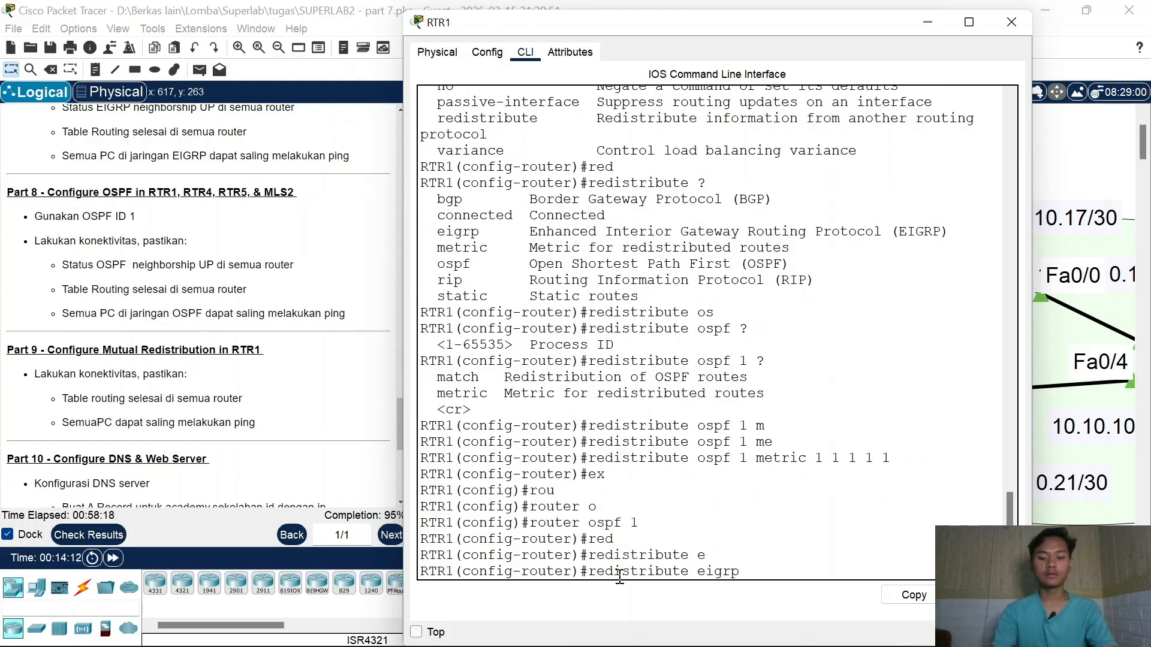
text(10 ?s)
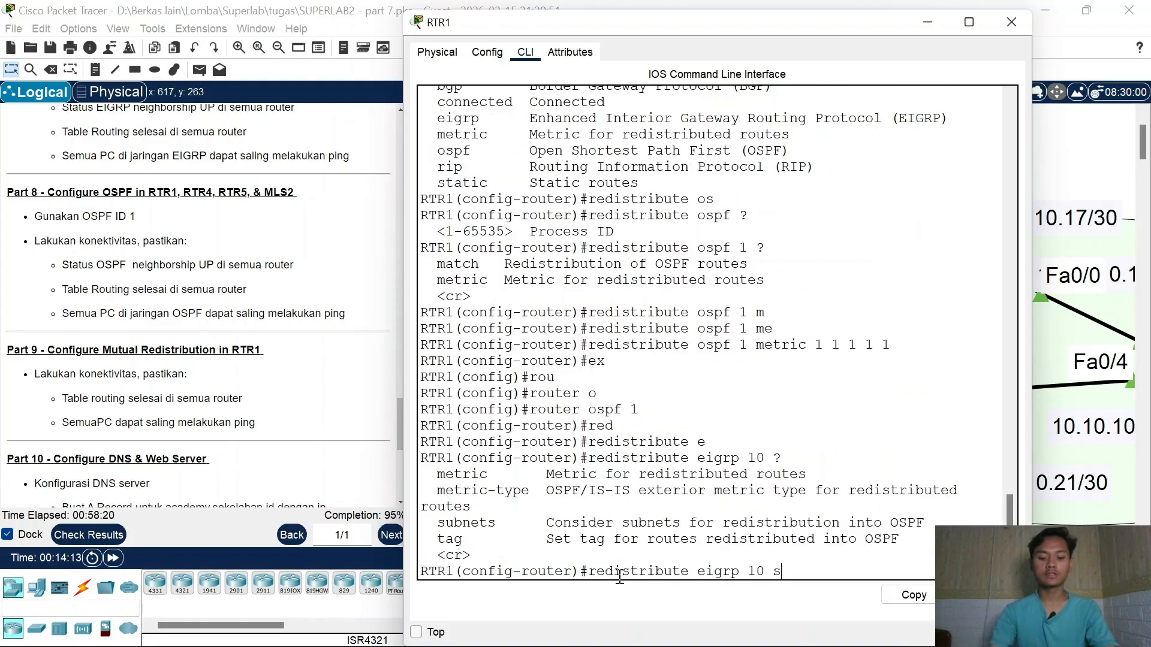
text(ub)
key(Tab)
key(Return)
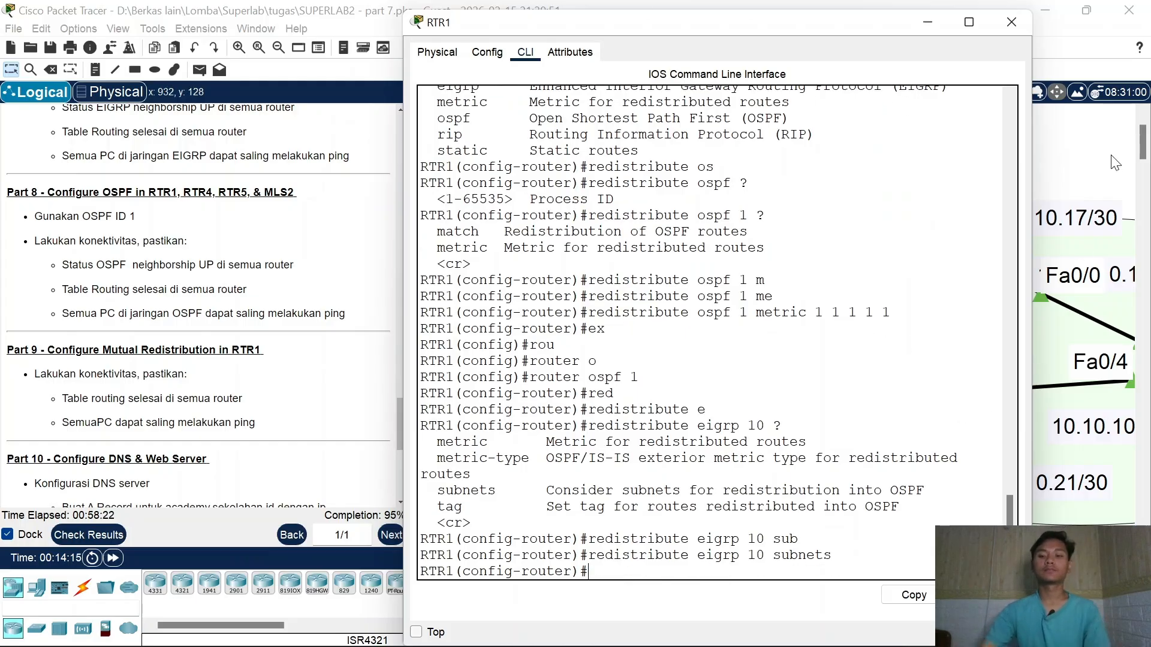
Step: Close RTR1 and send a simple PDU from RTR2 to RTR4
click(1011, 22)
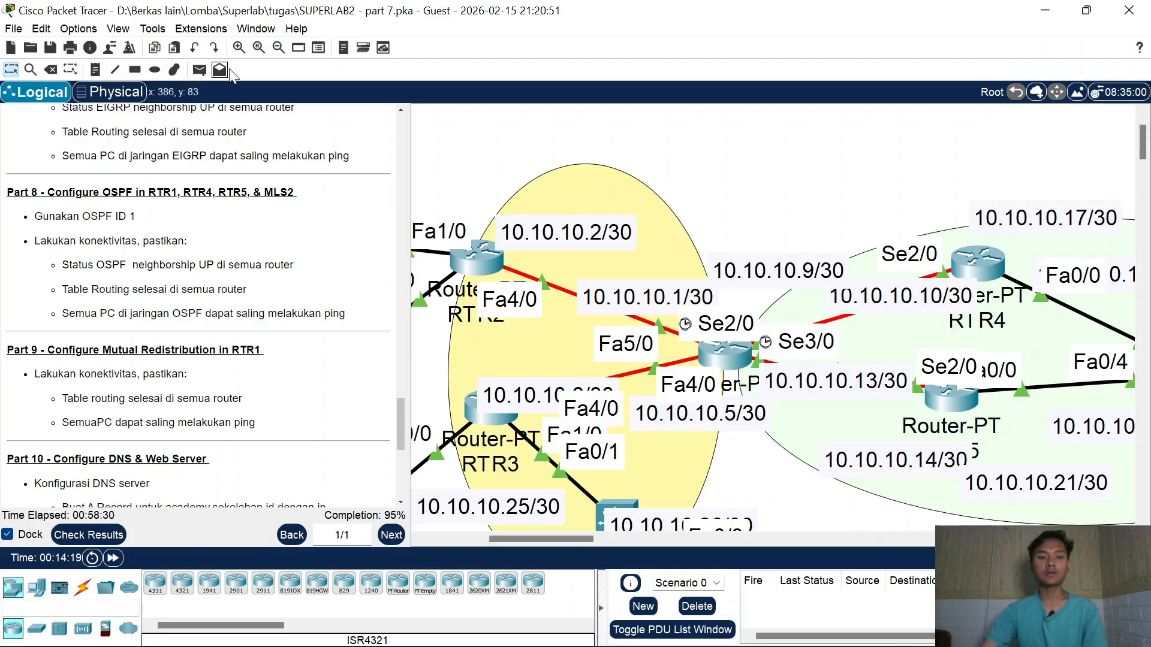
click(200, 70)
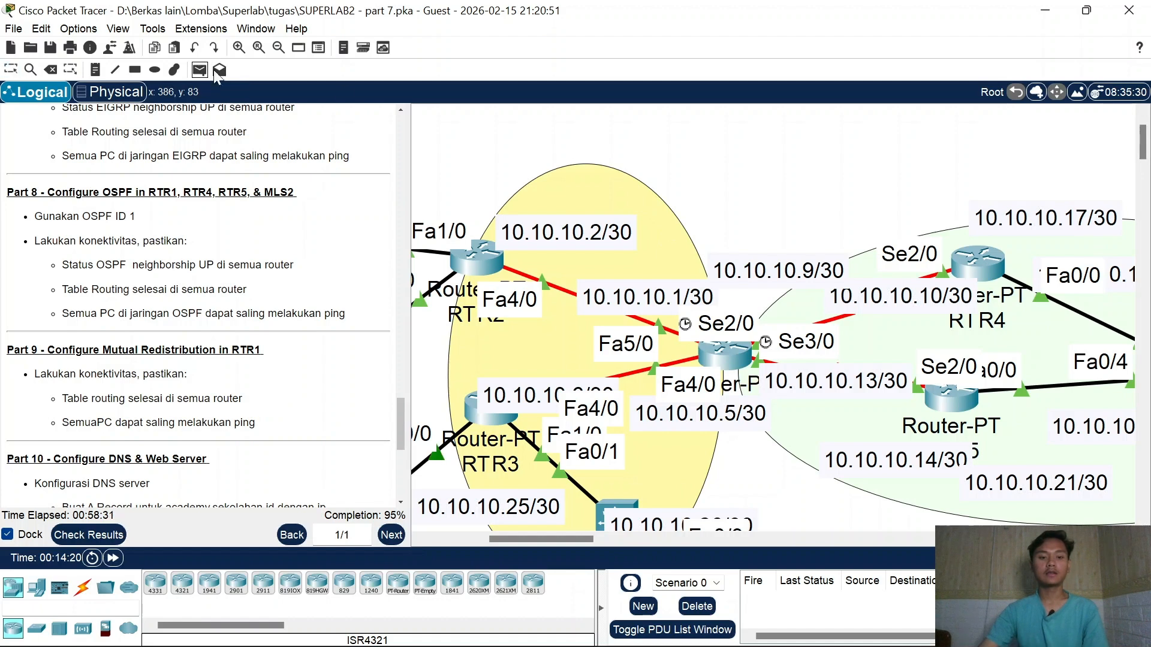
click(484, 258)
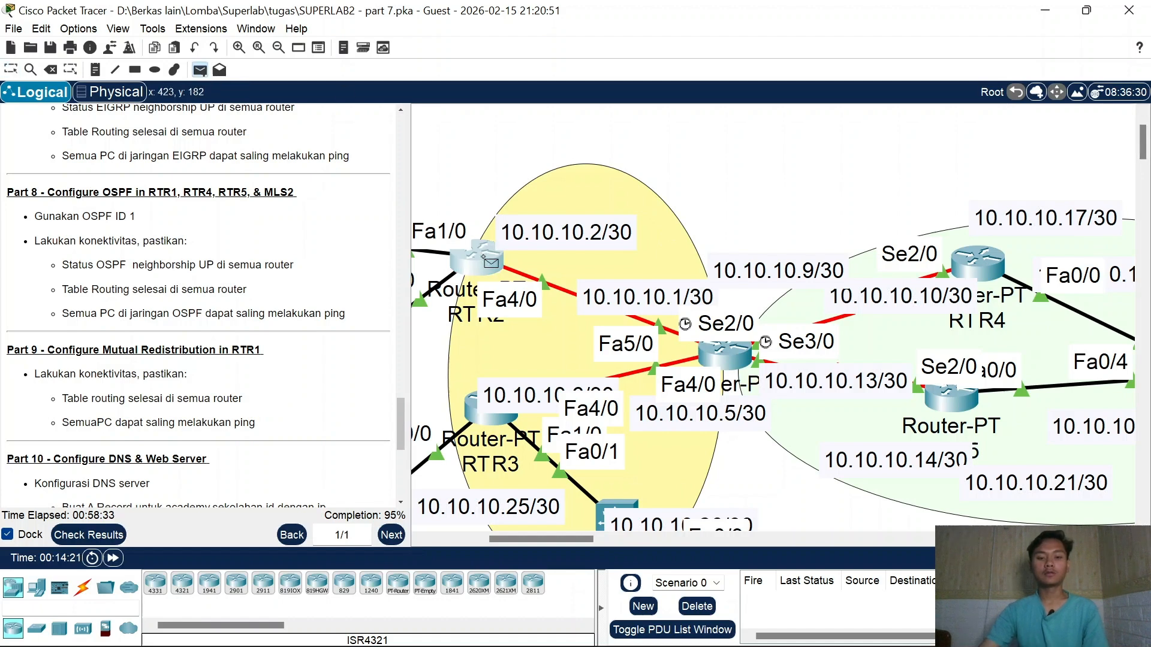
click(984, 263)
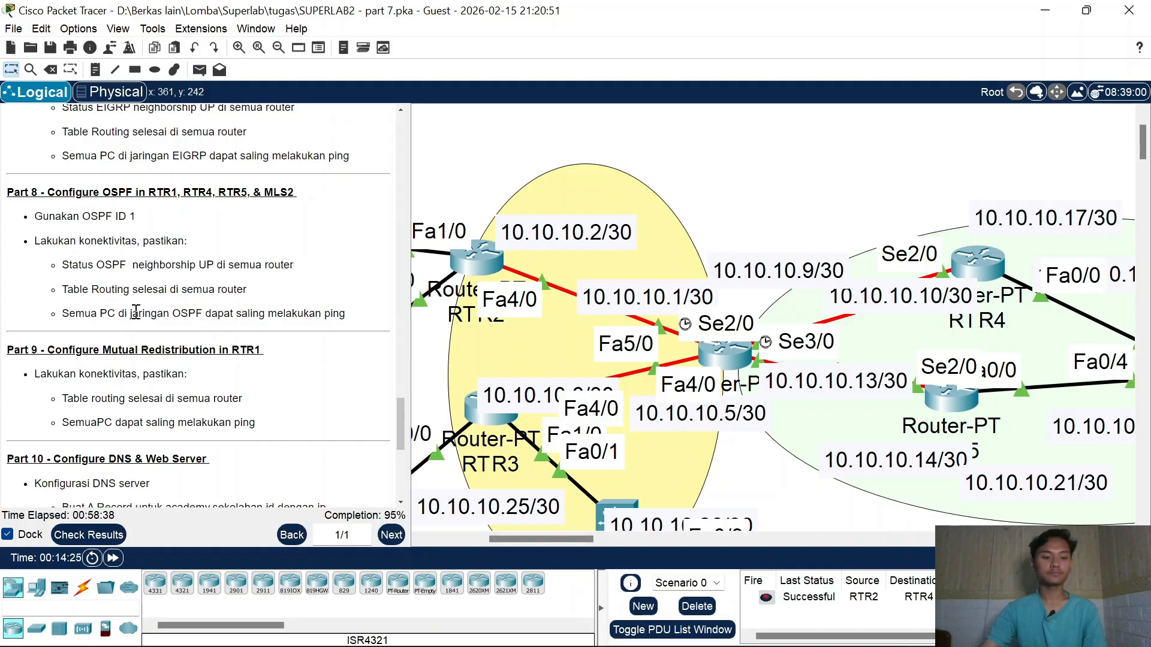
Step: From PC2's Command Prompt, ping 192.168.100.2 and check the replies
scroll(135, 311, down, 2)
scroll(90, 222, down, 2)
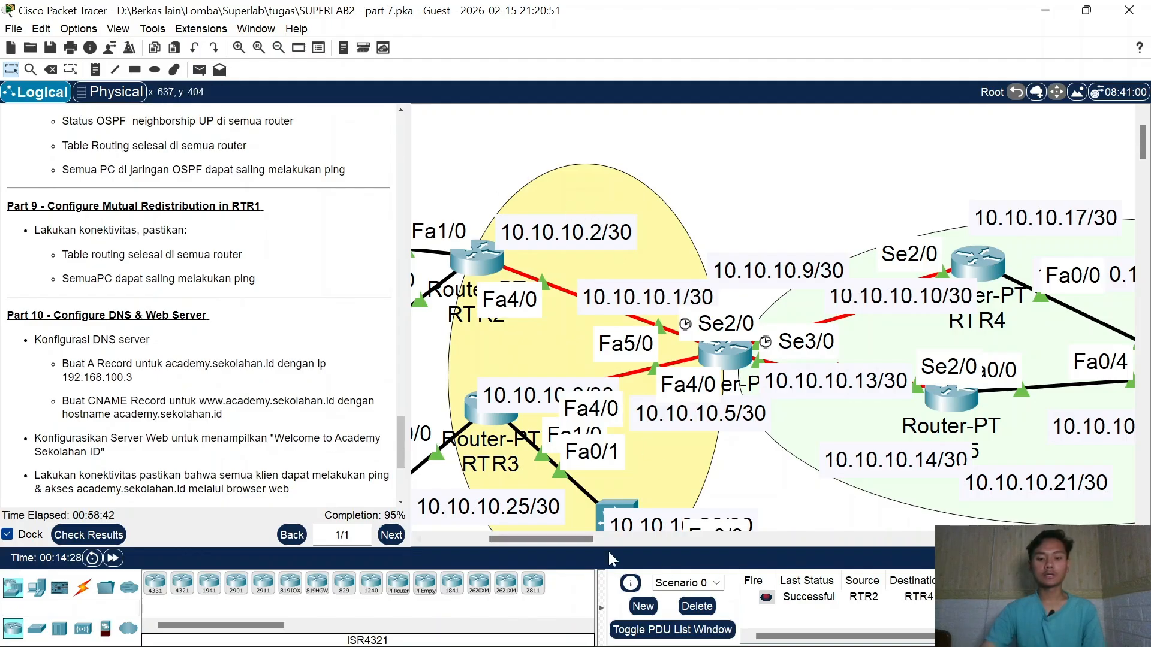
drag(576, 540, 491, 542)
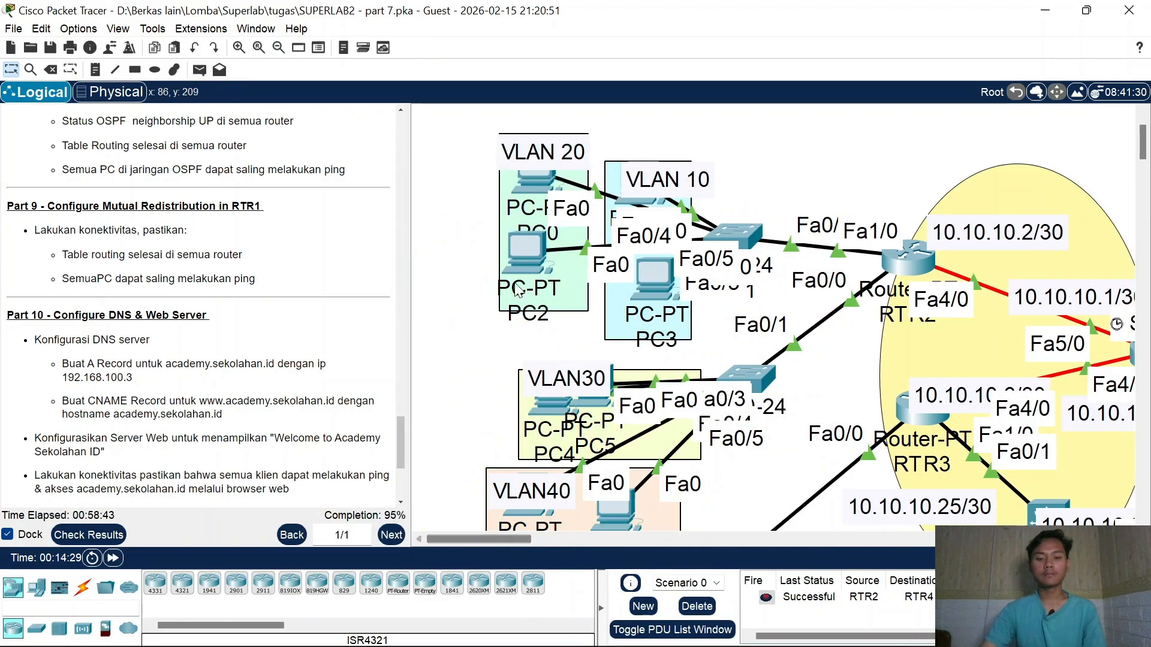
click(529, 246)
click(542, 54)
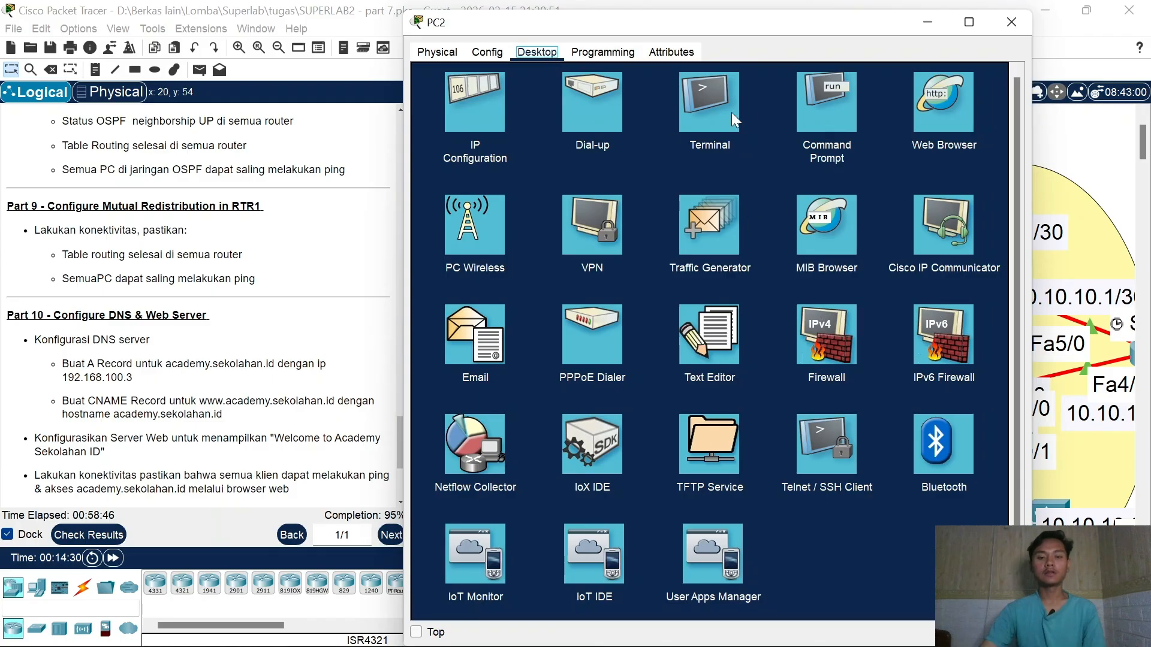
click(833, 106)
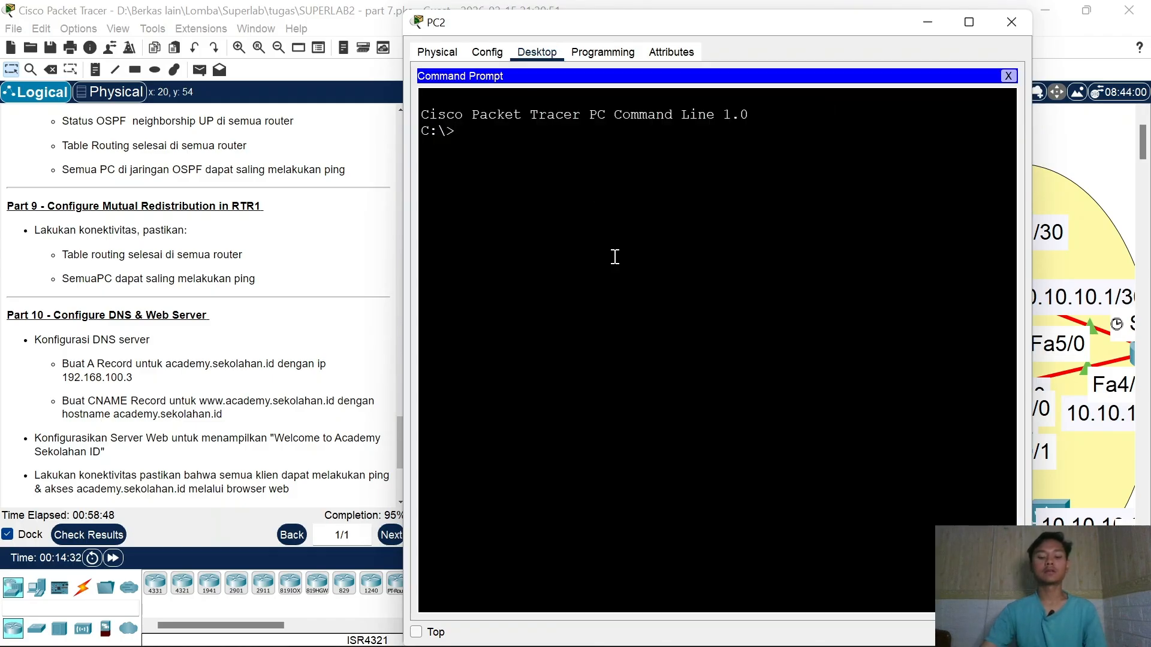
text(ping )
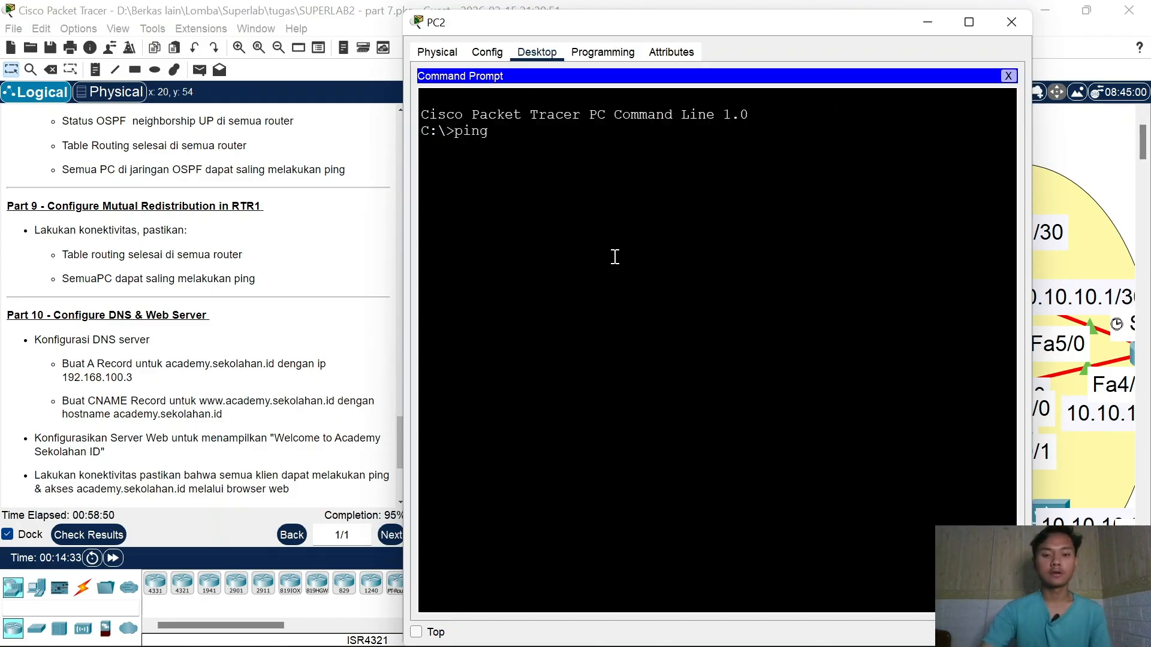
text(192.168.10)
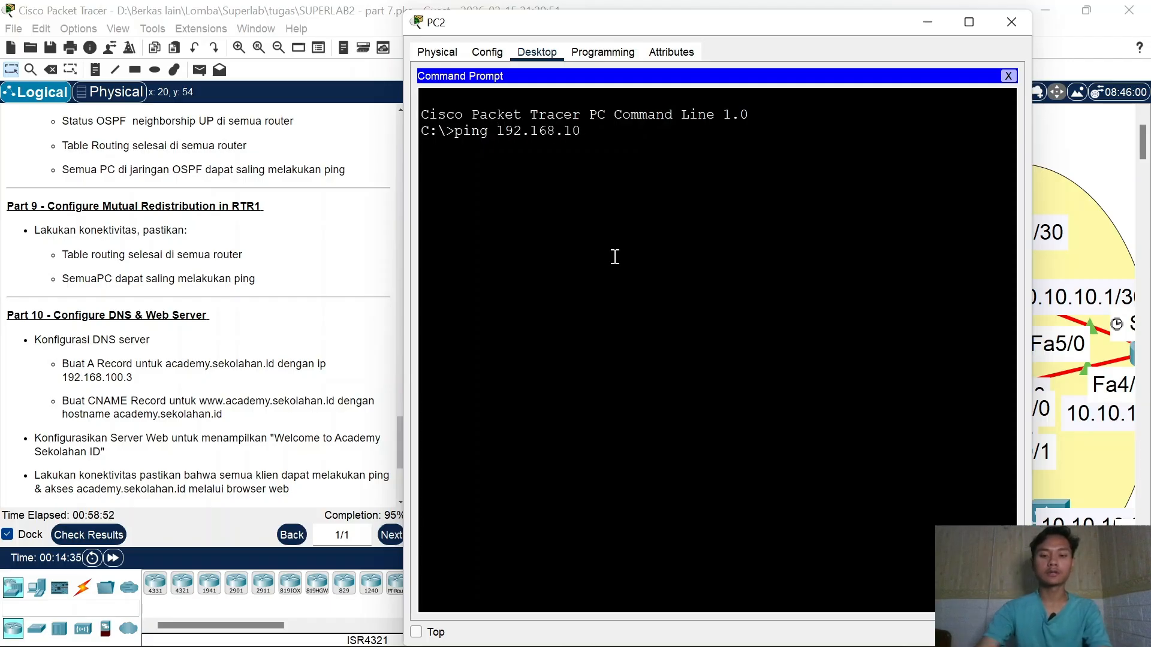
text(0.2)
key(Return)
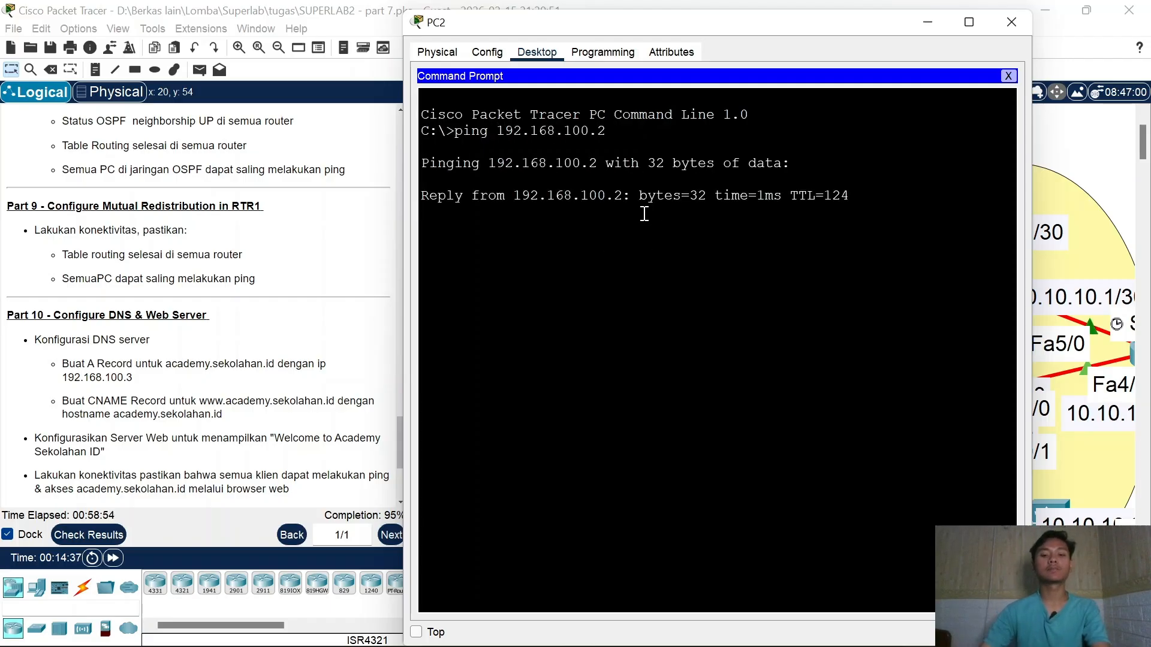
drag(606, 198, 765, 214)
Step: Close PC2, scroll to Part 10, and turn on DNS-SERVER's DNS service
click(1024, 31)
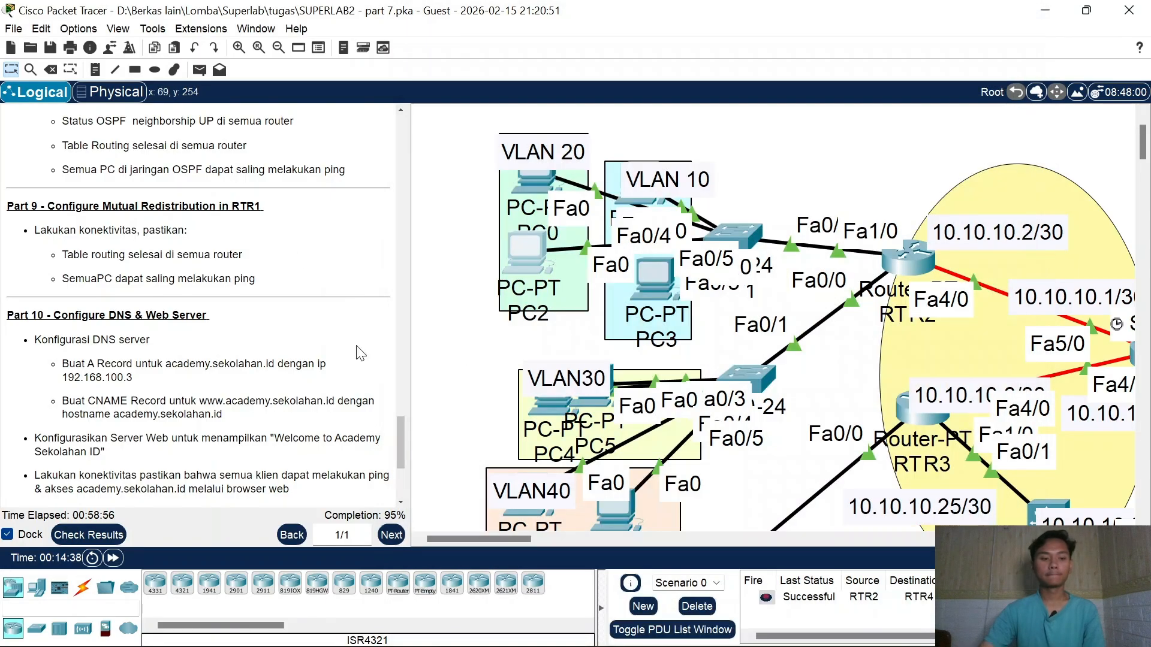
scroll(178, 456, down, 2)
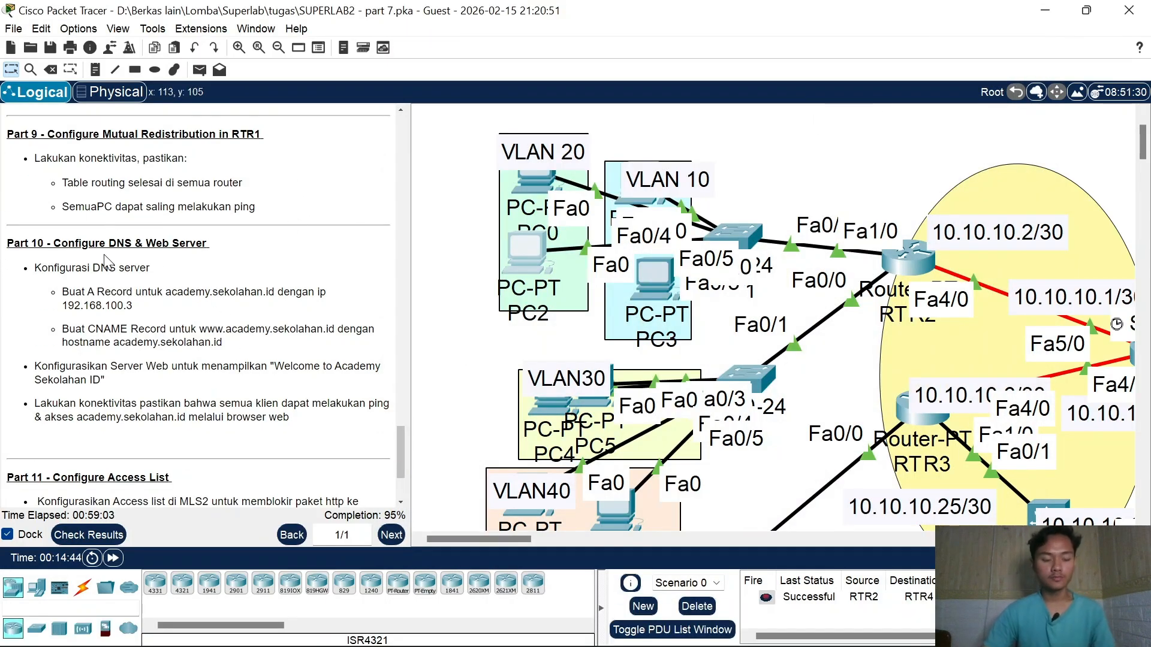
drag(54, 243, 117, 243)
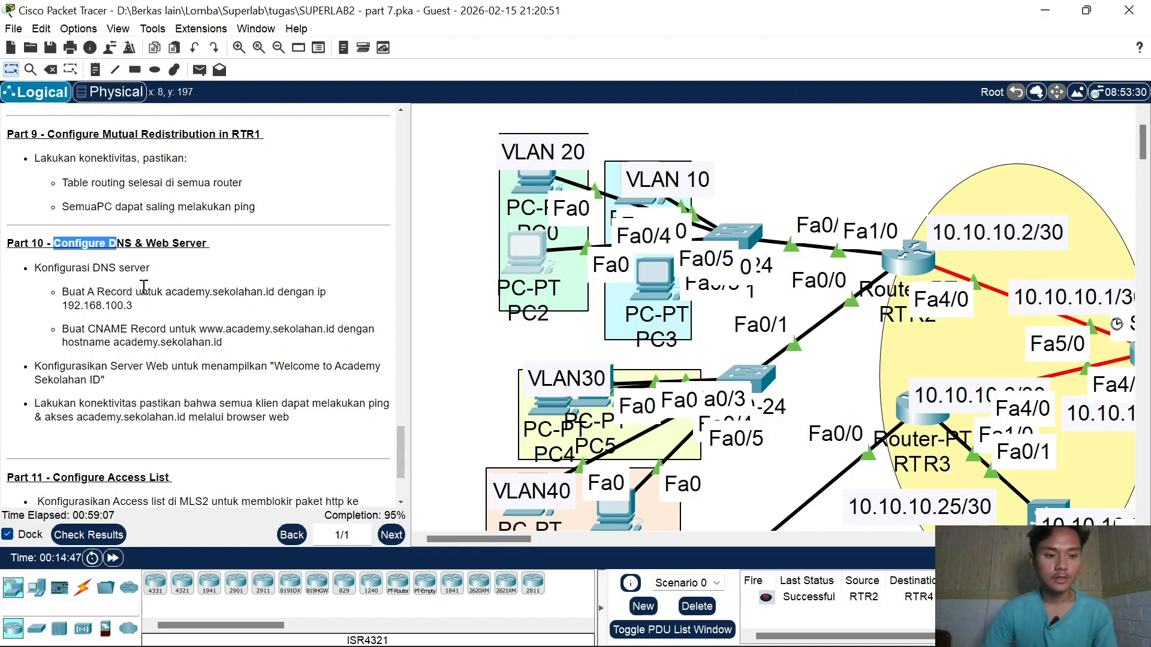
drag(83, 268, 116, 268)
scroll(618, 522, down, 3)
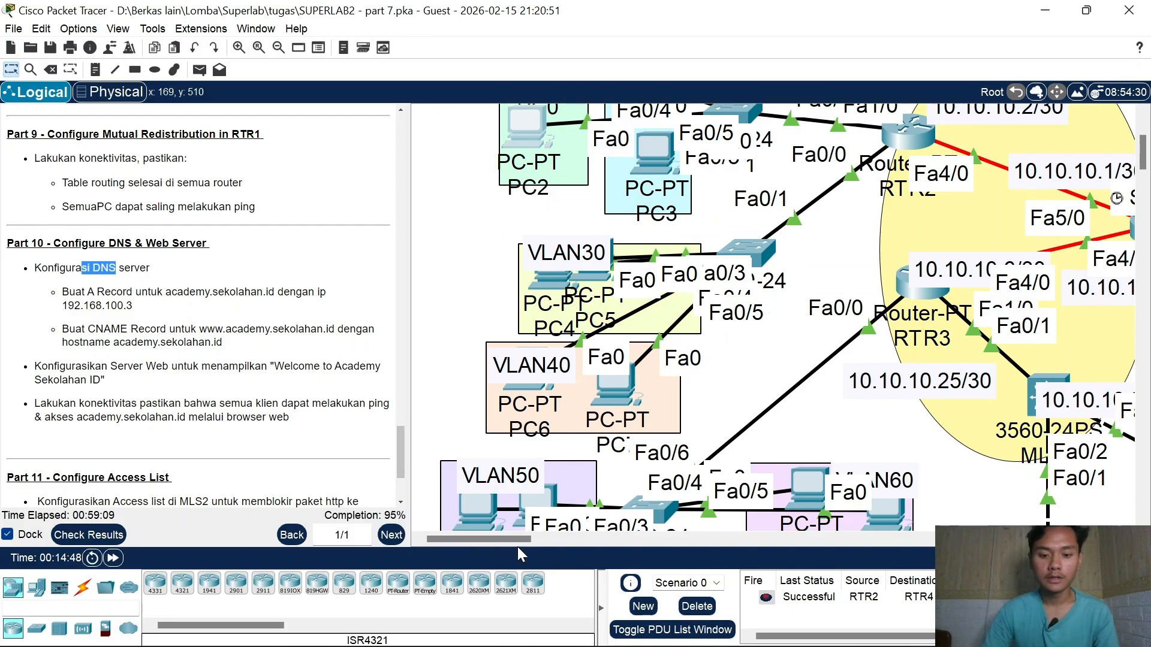
drag(516, 539, 650, 539)
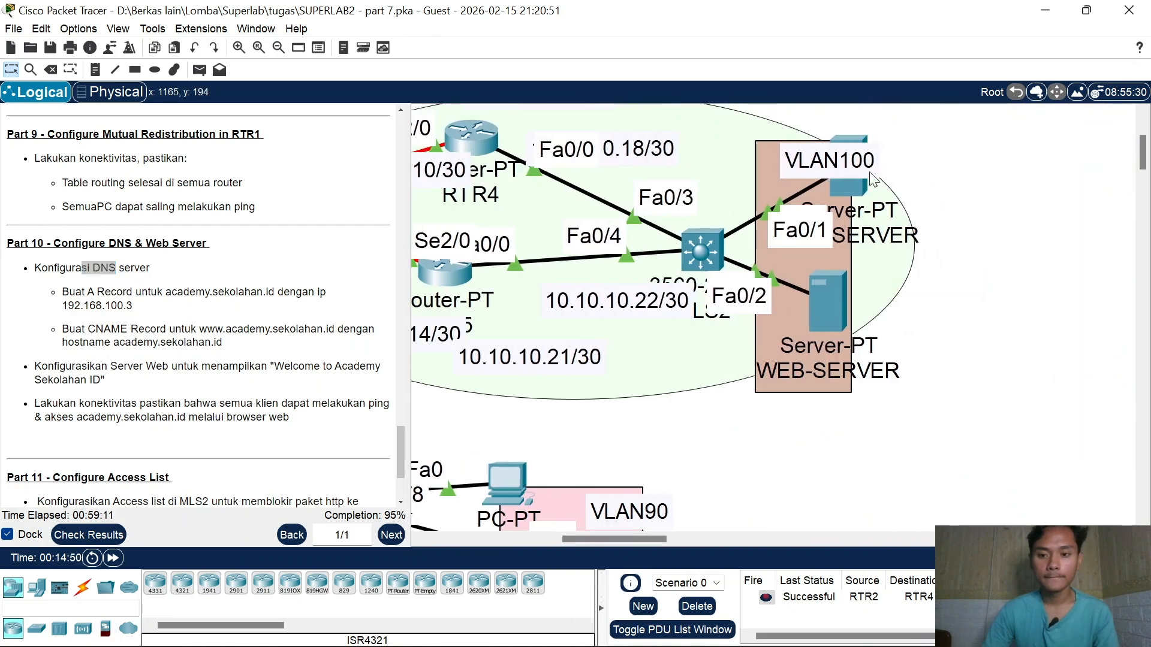
click(857, 185)
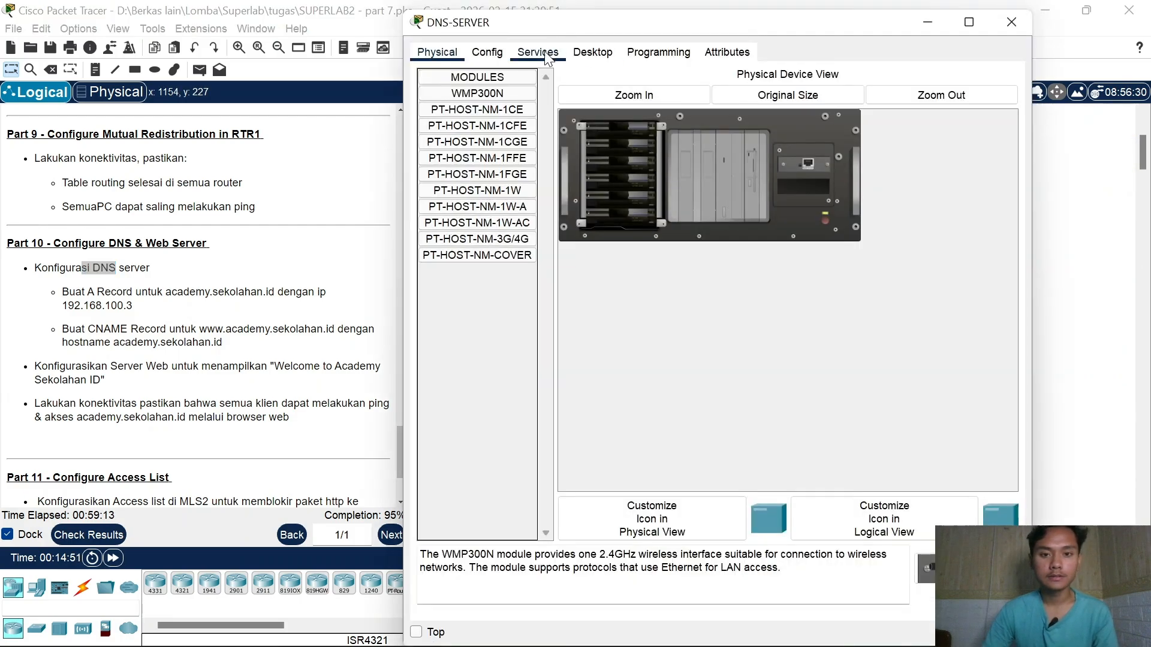
click(538, 52)
click(469, 161)
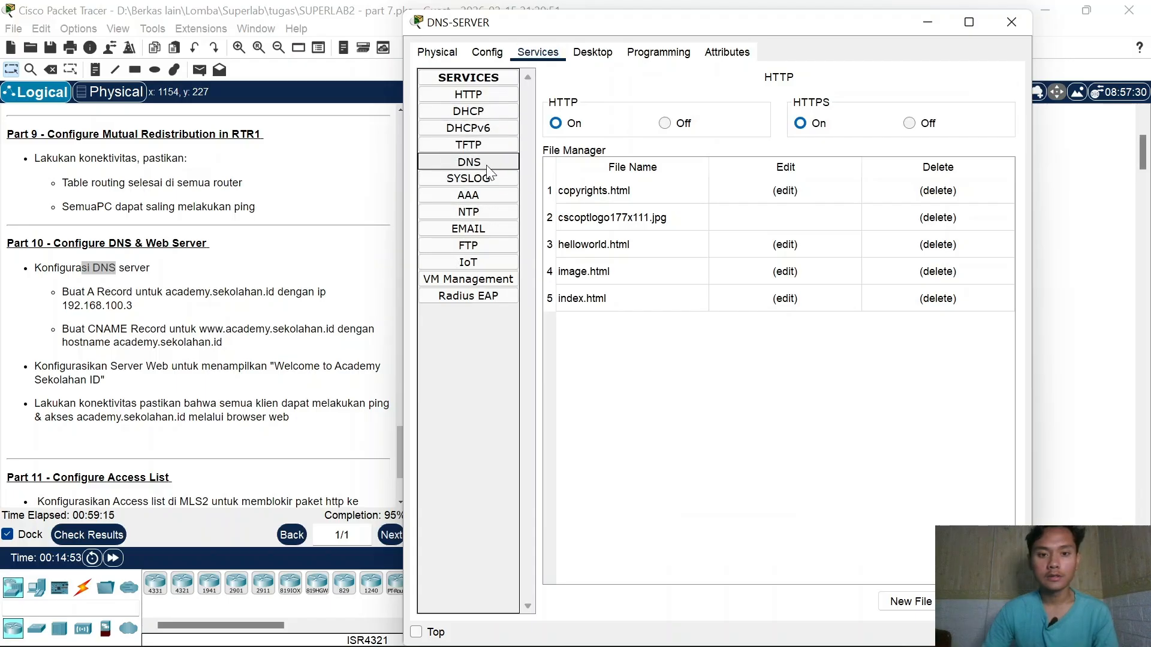
click(721, 105)
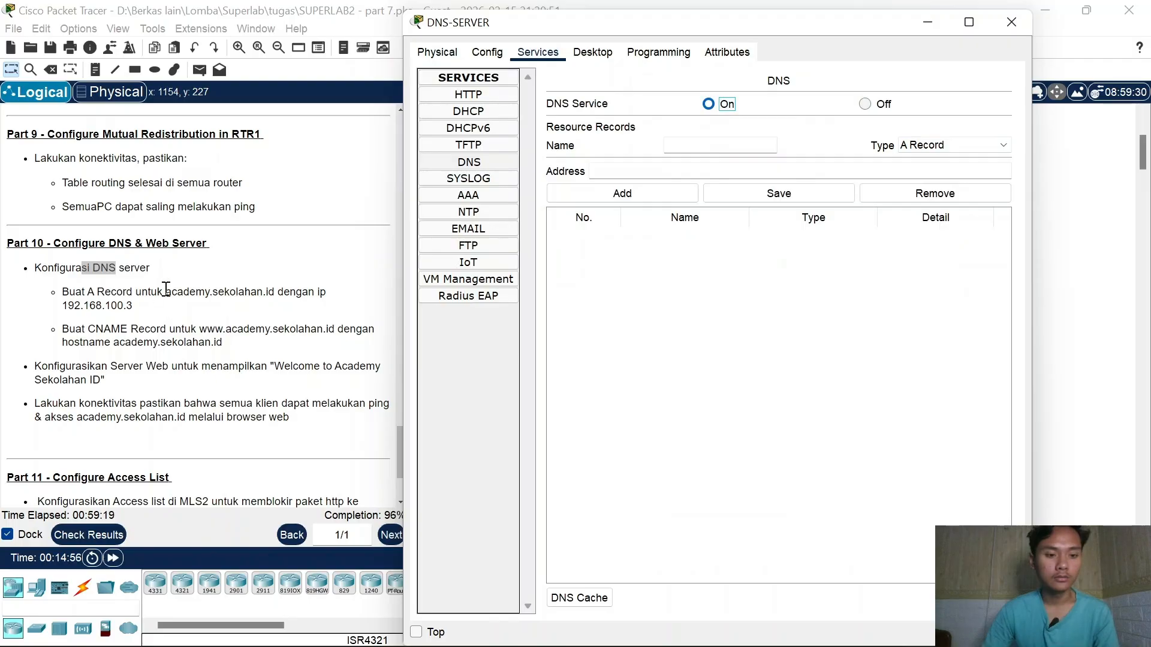
Step: Add an A record mapping academy.sekolahan.id to 192.168.100.3
drag(167, 293, 275, 299)
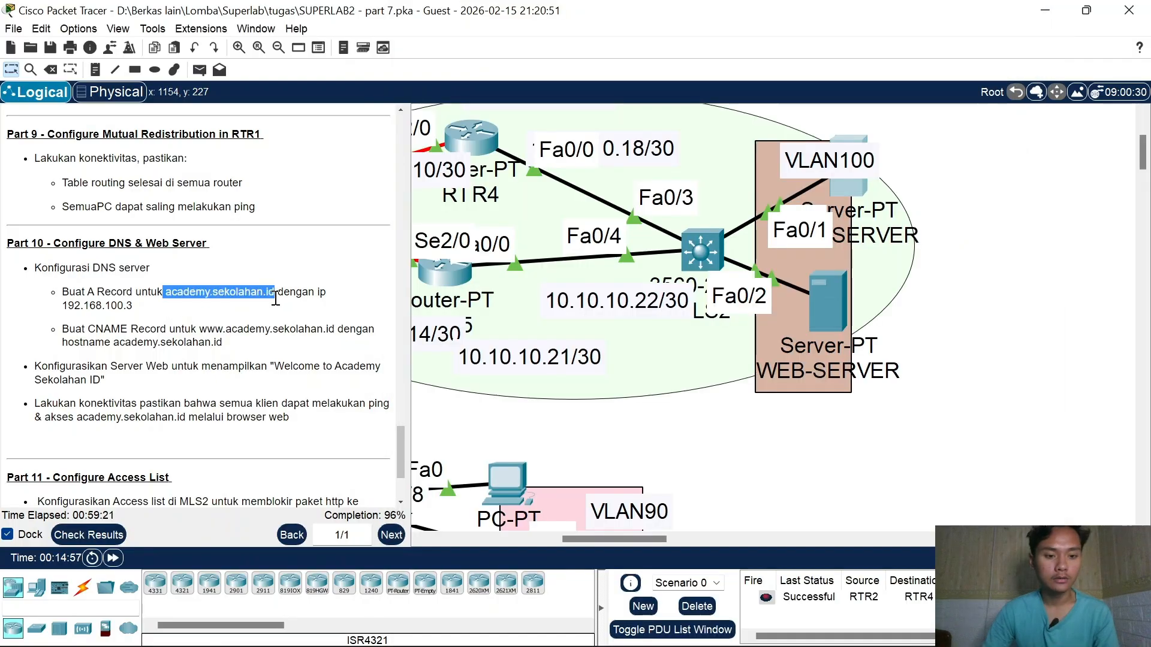
right_click(276, 299)
click(312, 305)
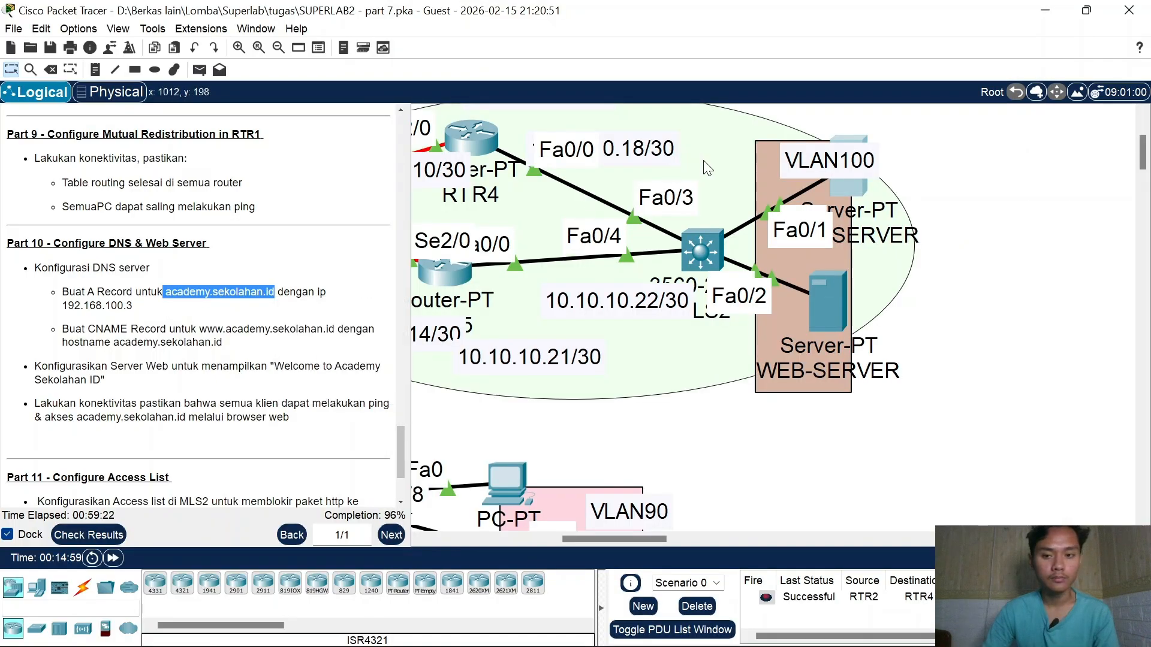
click(851, 185)
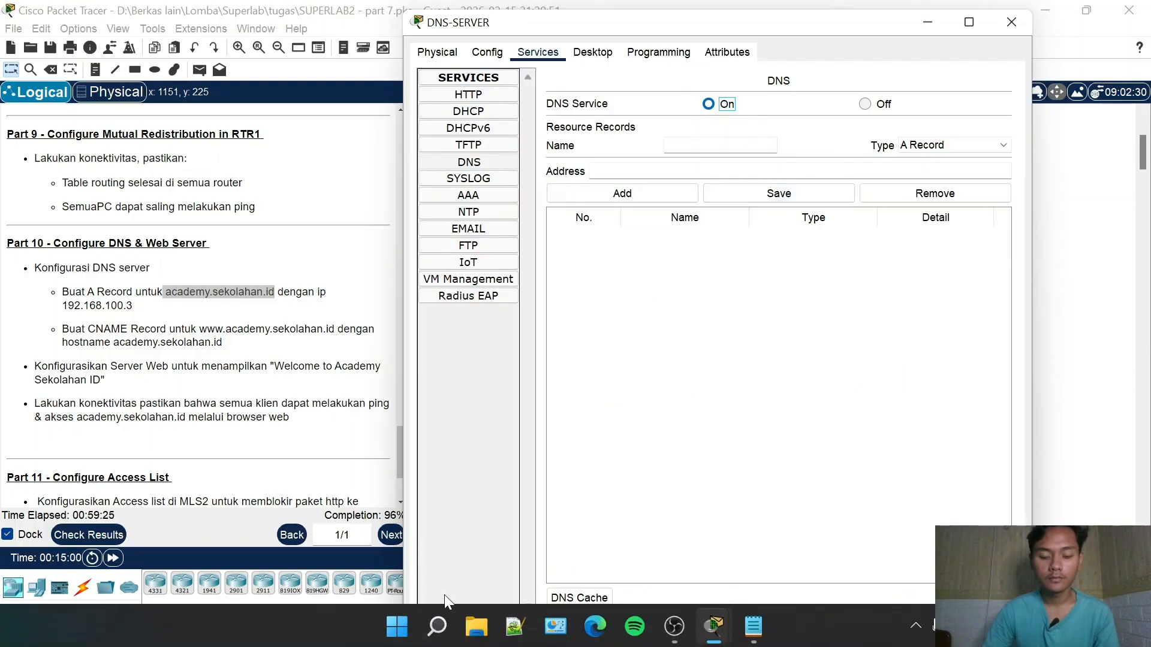
click(426, 631)
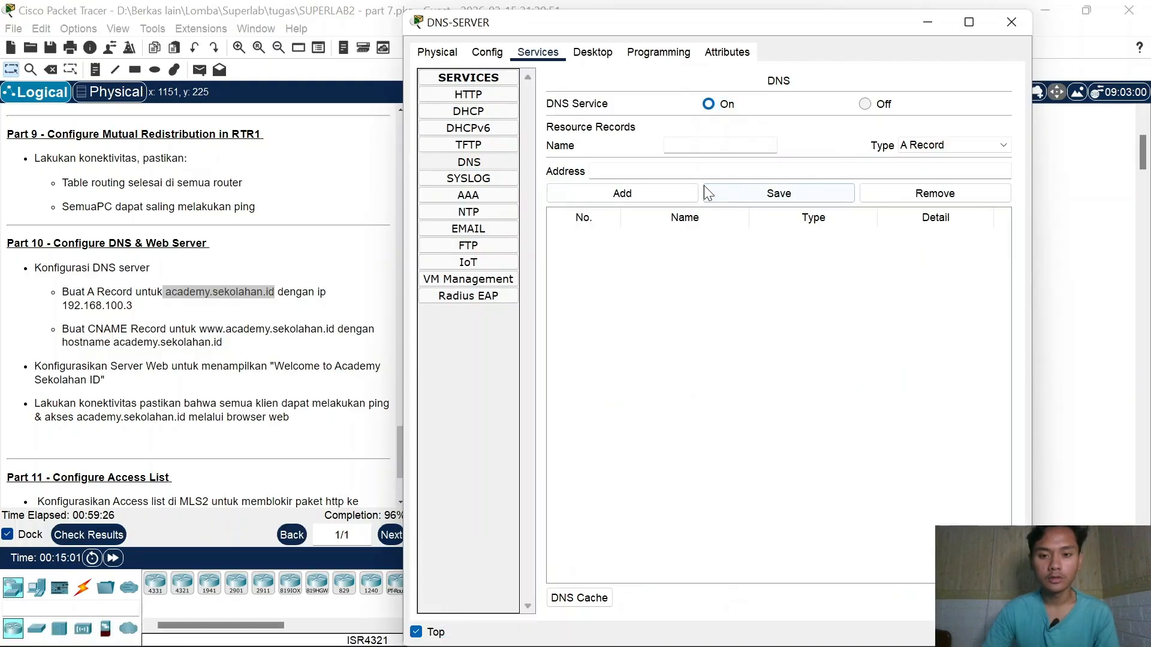
right_click(690, 150)
click(735, 243)
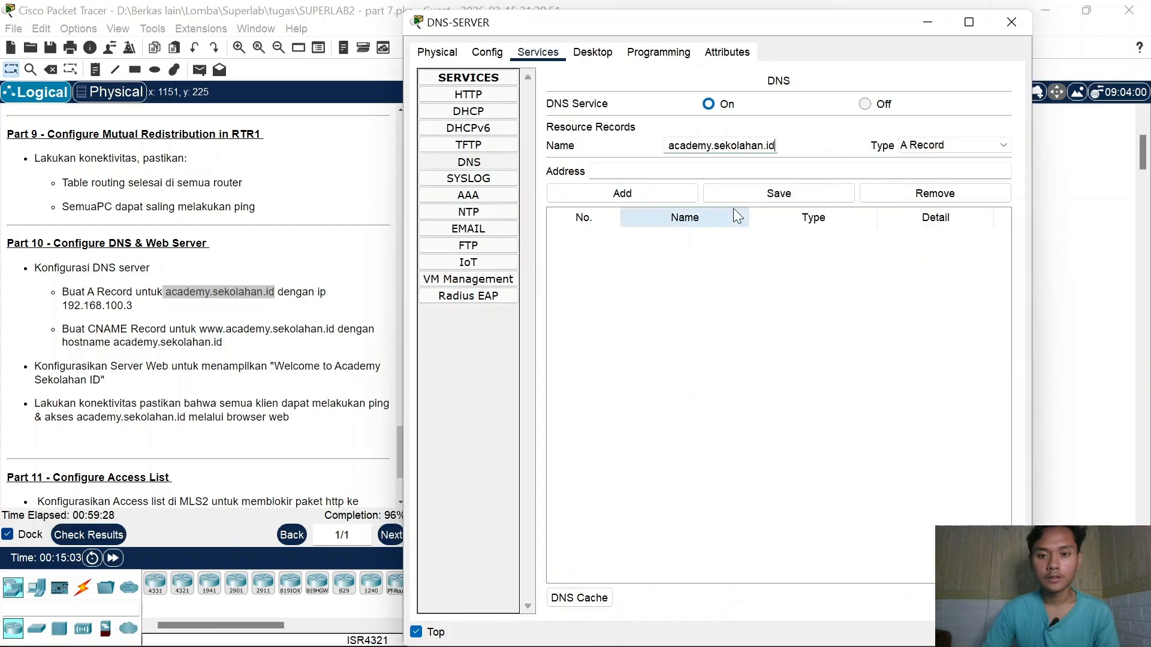
click(702, 173)
text(192.1)
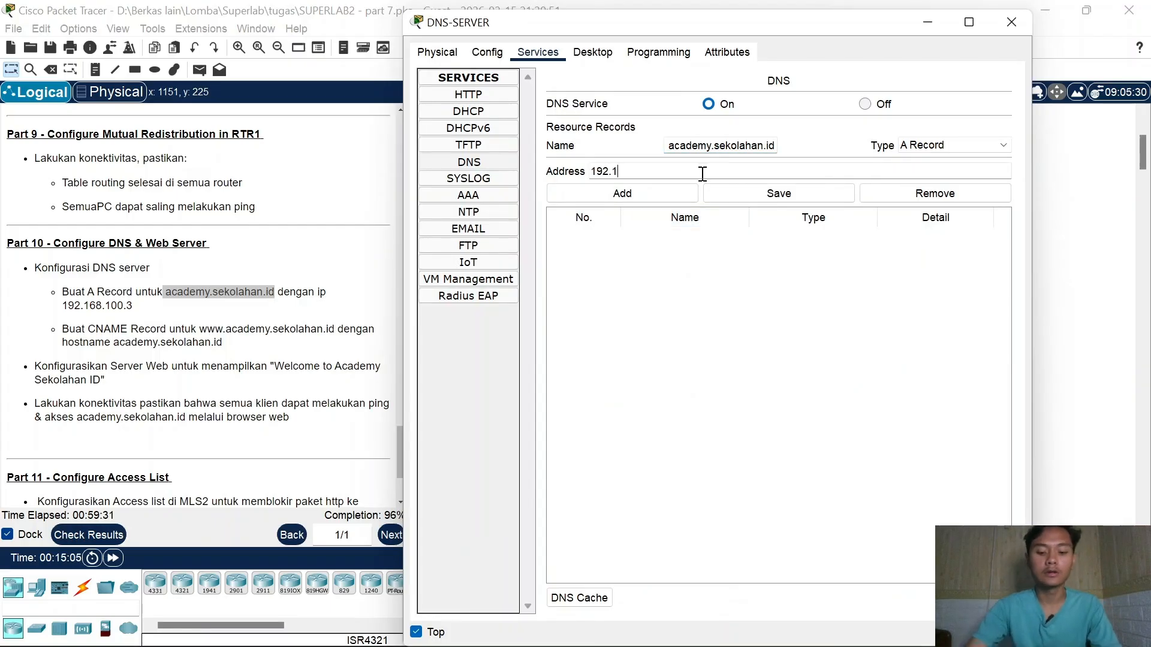
text(68.100.3)
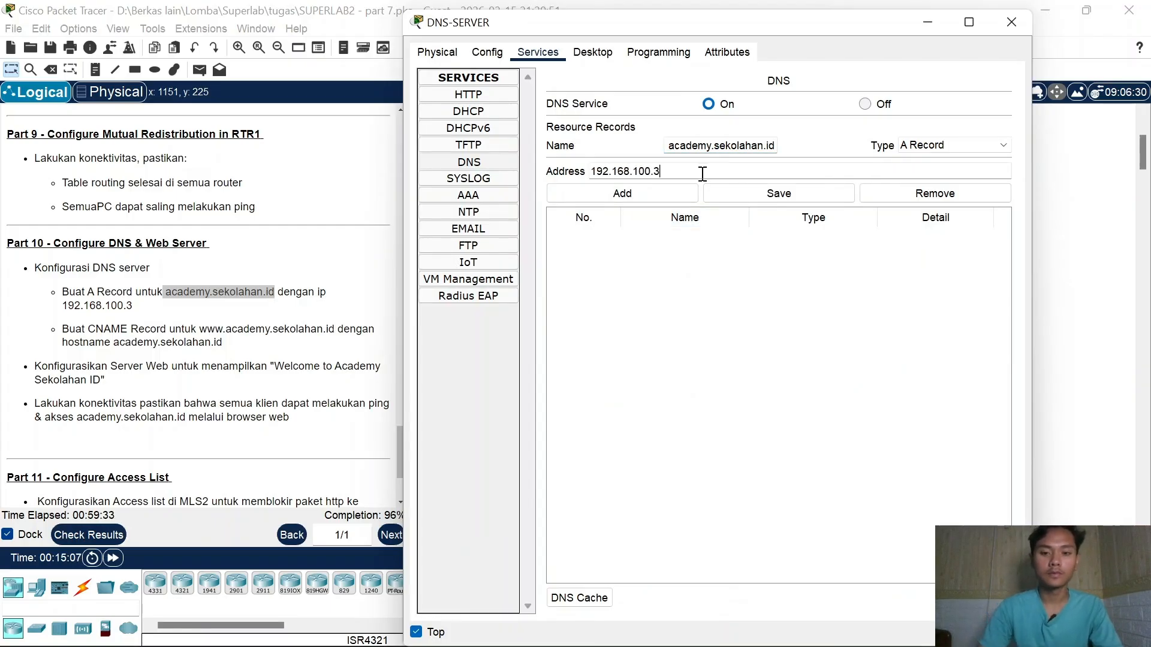
click(652, 190)
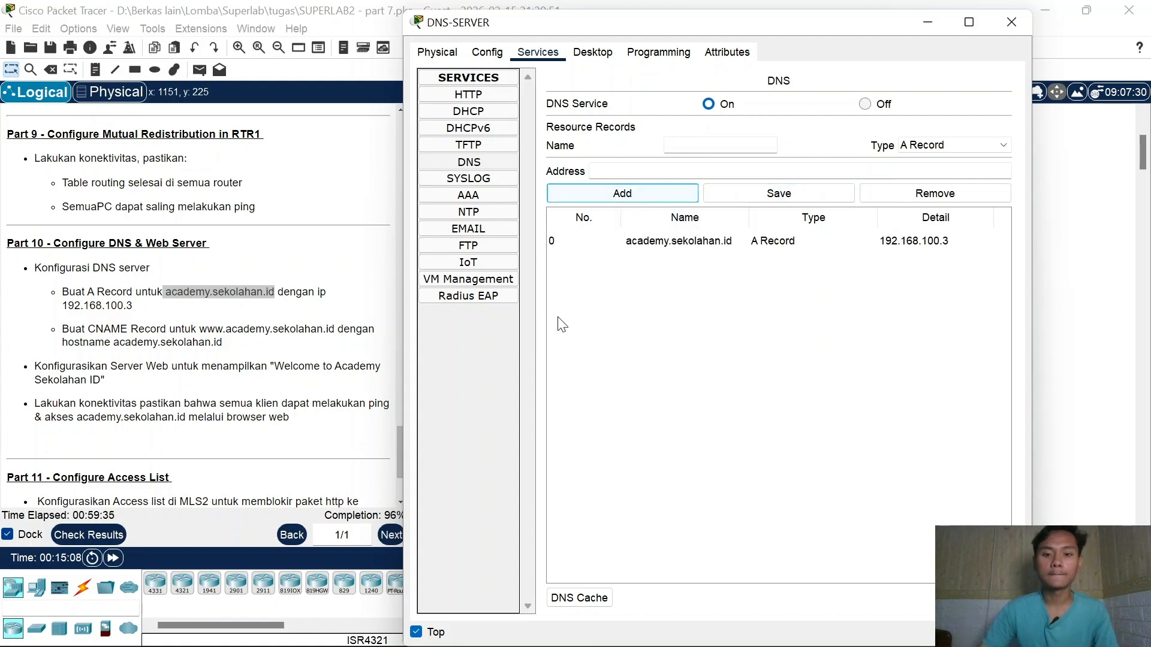
click(119, 339)
drag(201, 330, 328, 327)
right_click(334, 329)
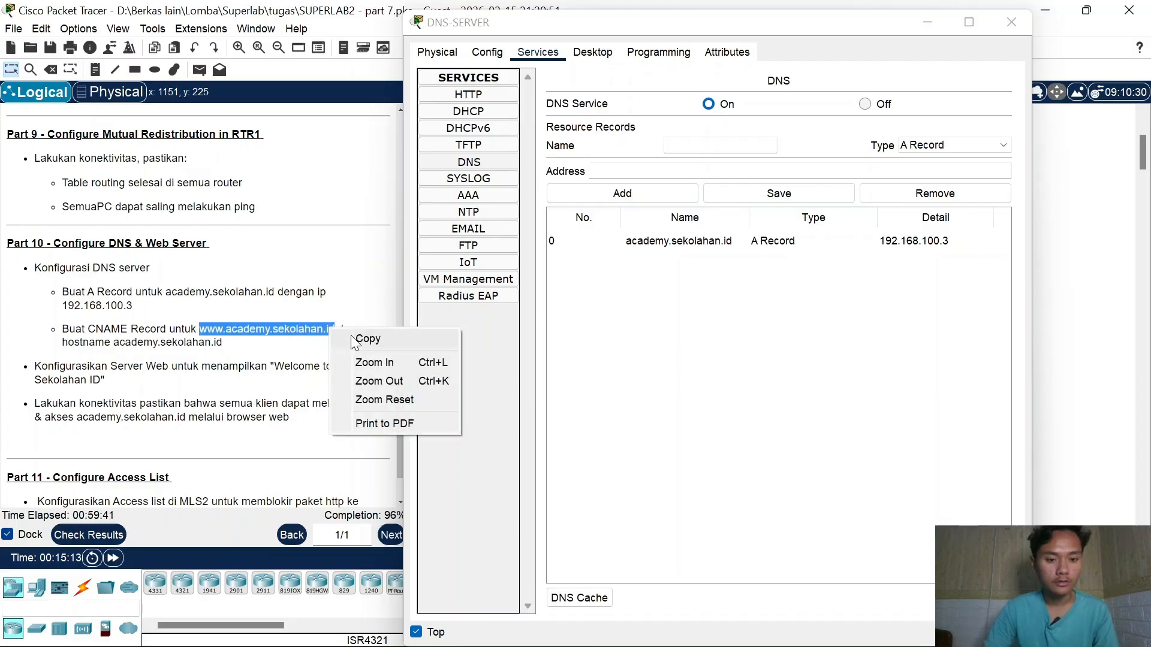
click(355, 337)
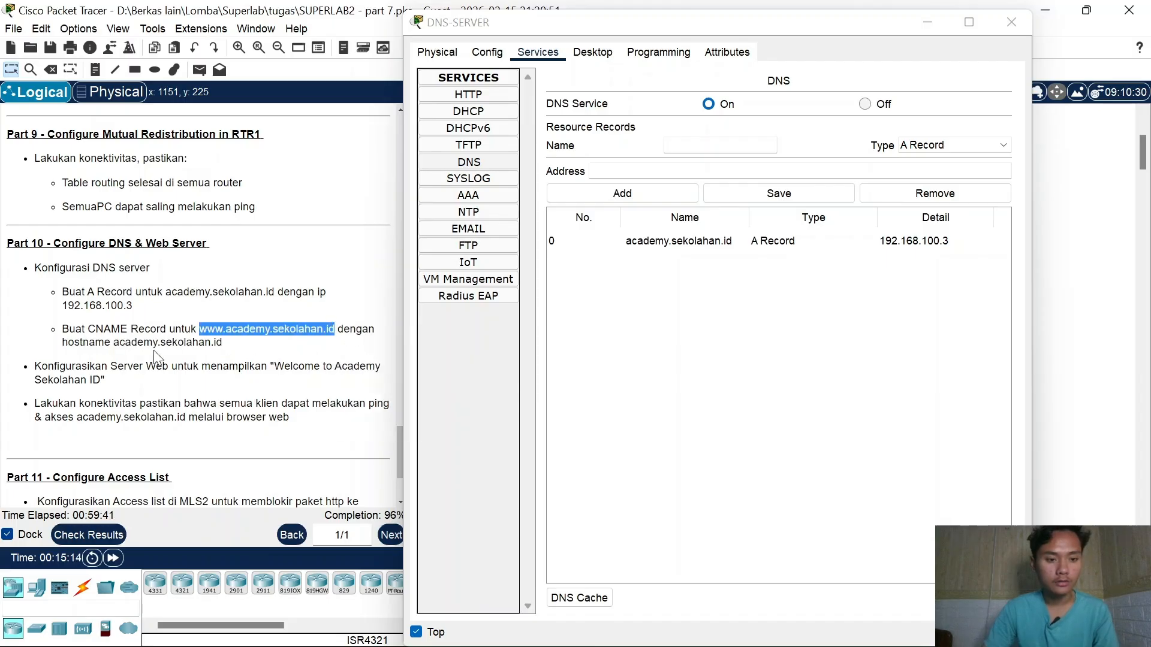
click(959, 145)
click(942, 182)
right_click(754, 144)
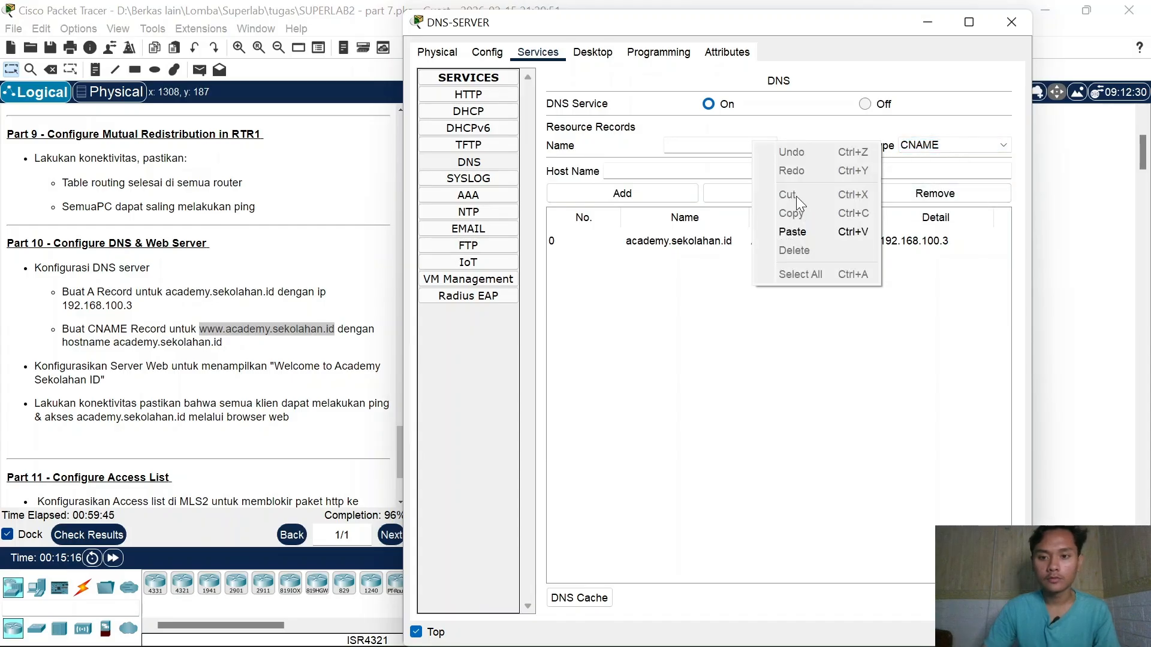
click(791, 232)
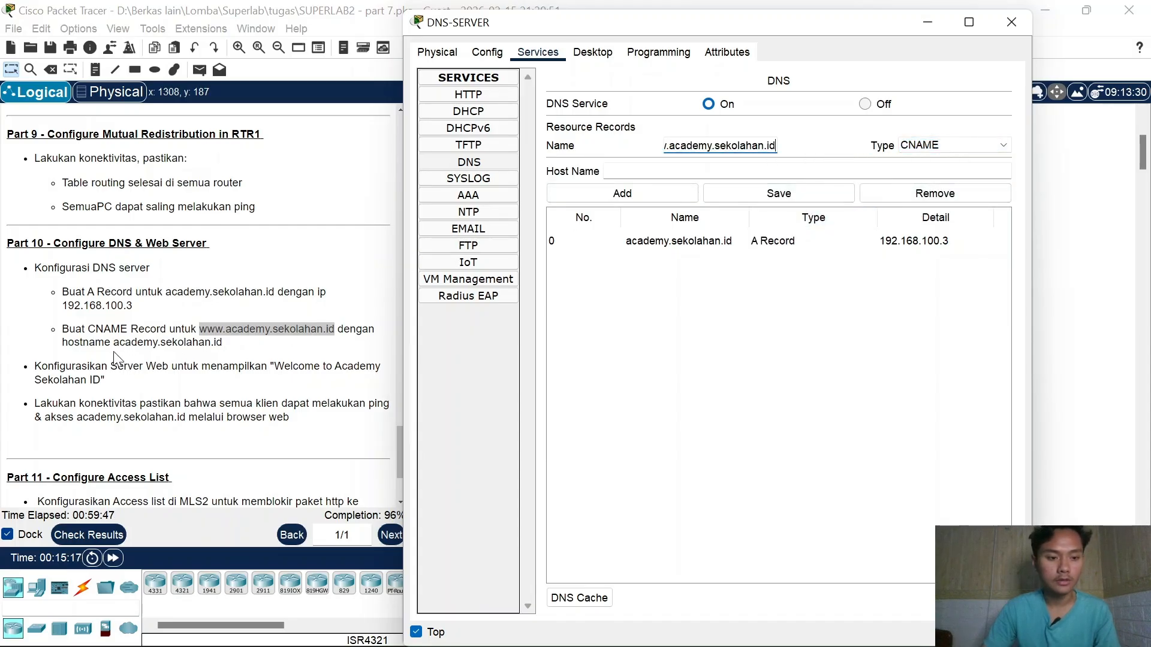
Step: Set the CNAME record's Host Name to academy.sekolahan.id, copied from the task text
drag(114, 343, 211, 354)
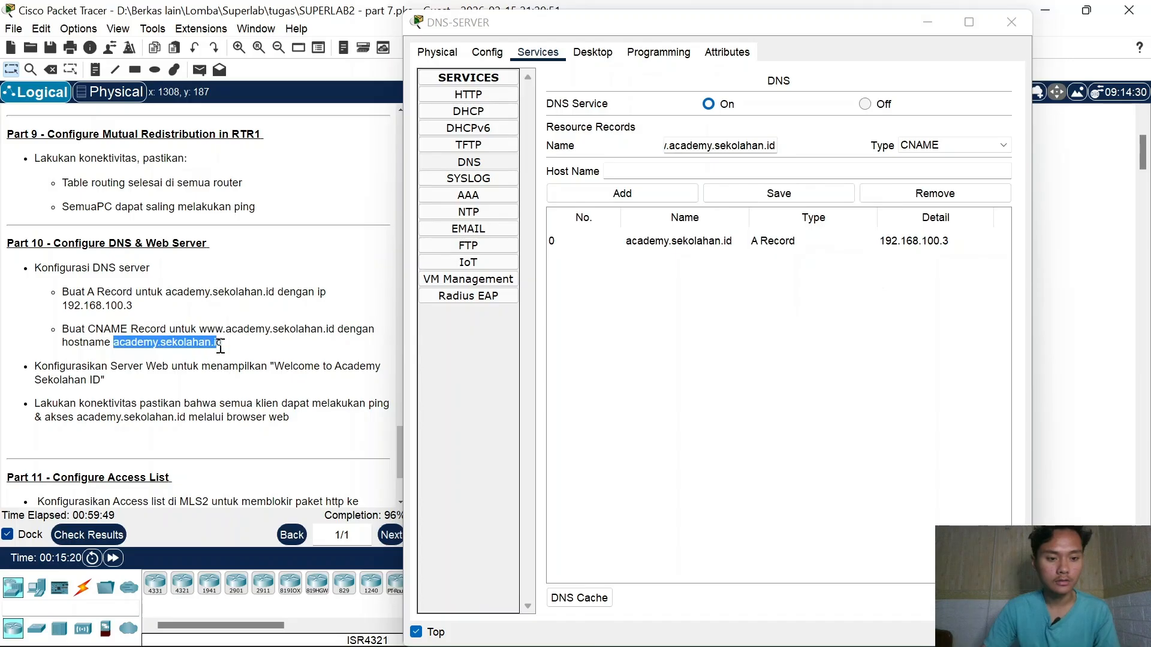
right_click(221, 347)
click(672, 247)
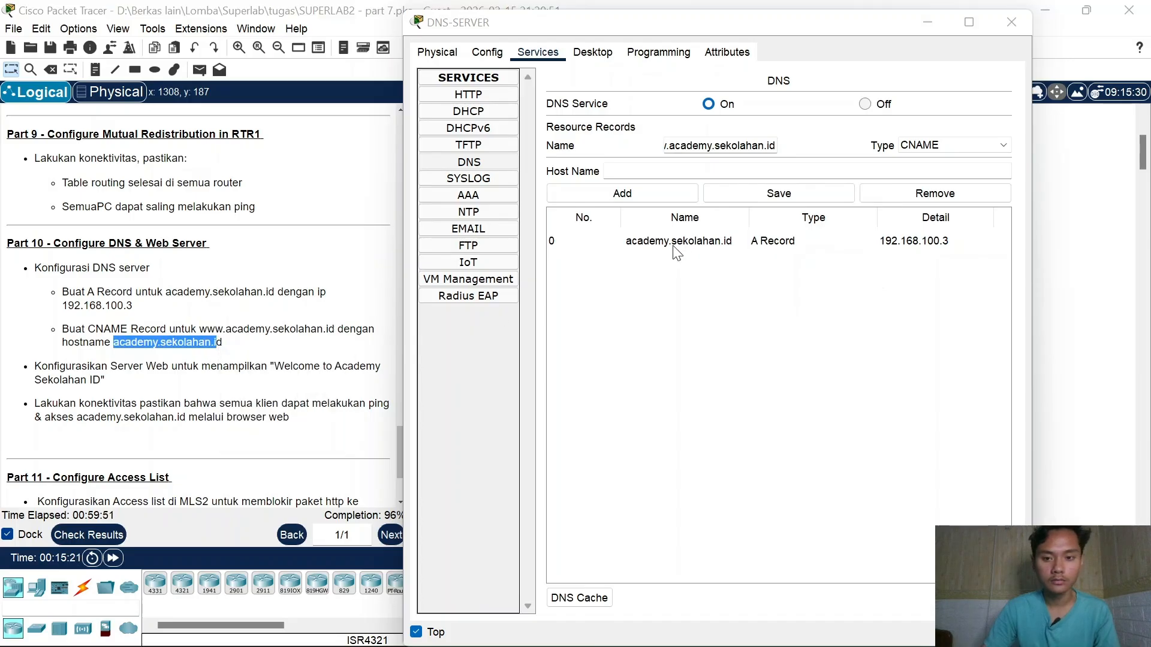
click(672, 246)
double_click(219, 344)
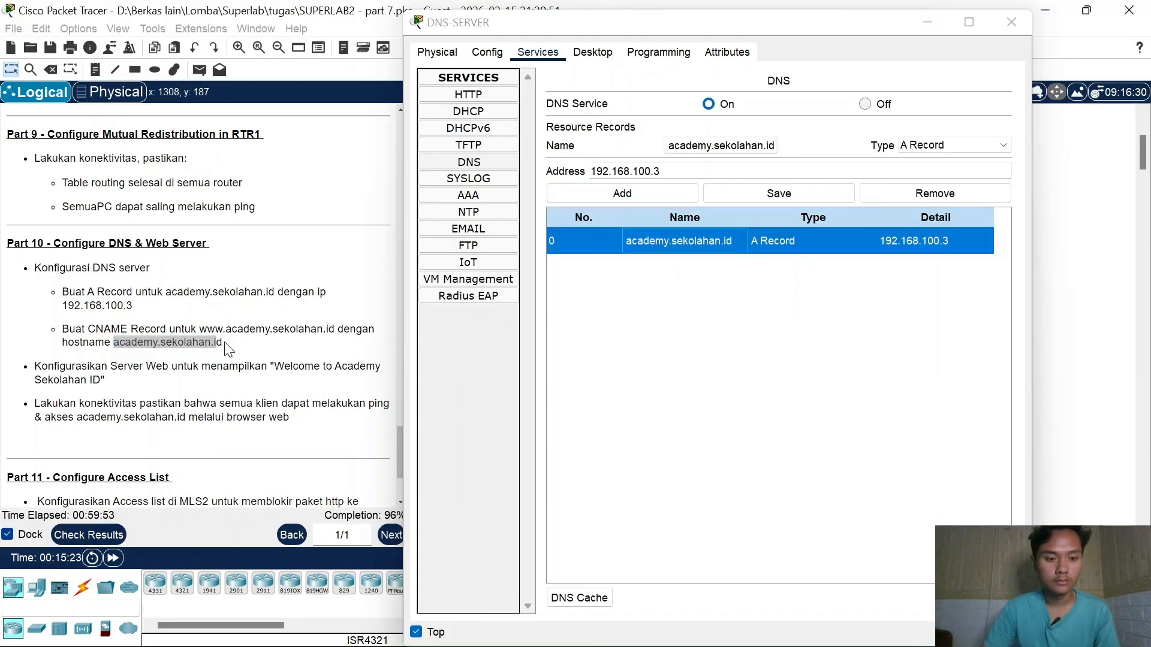
drag(224, 343, 145, 346)
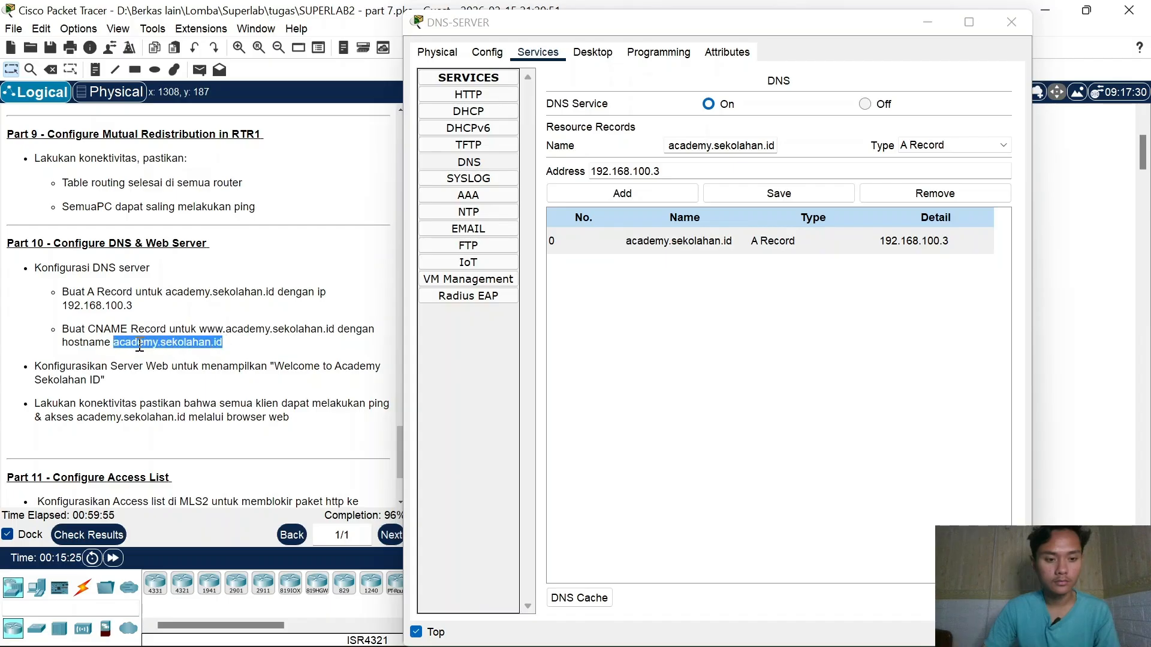
right_click(140, 346)
click(172, 358)
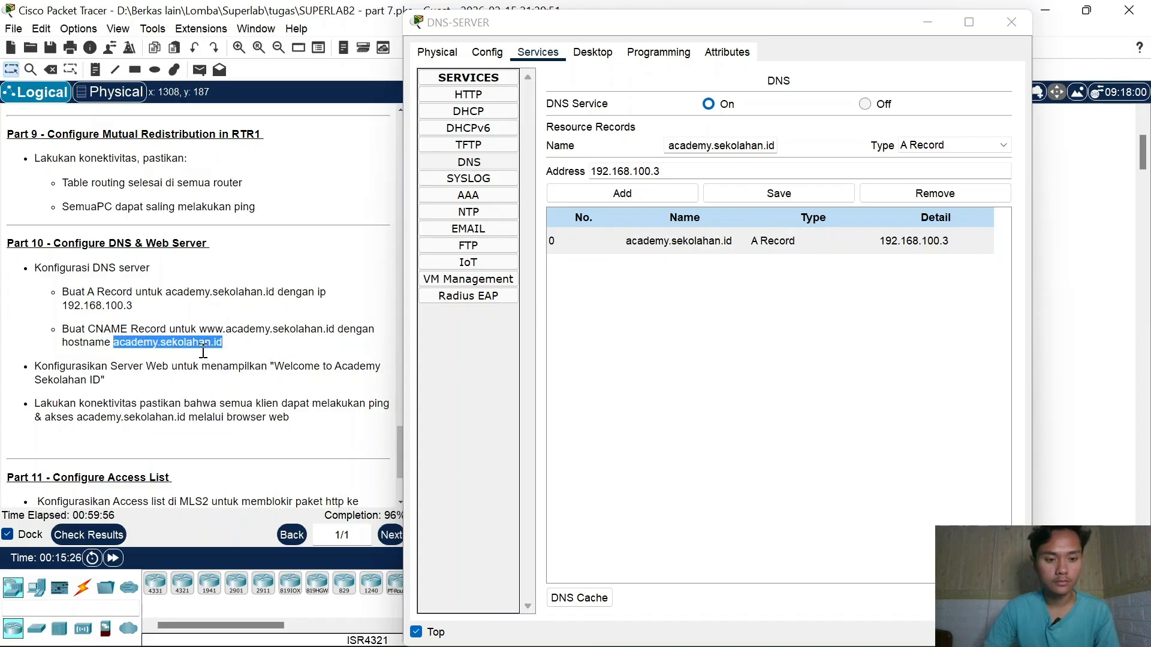
click(920, 147)
click(936, 185)
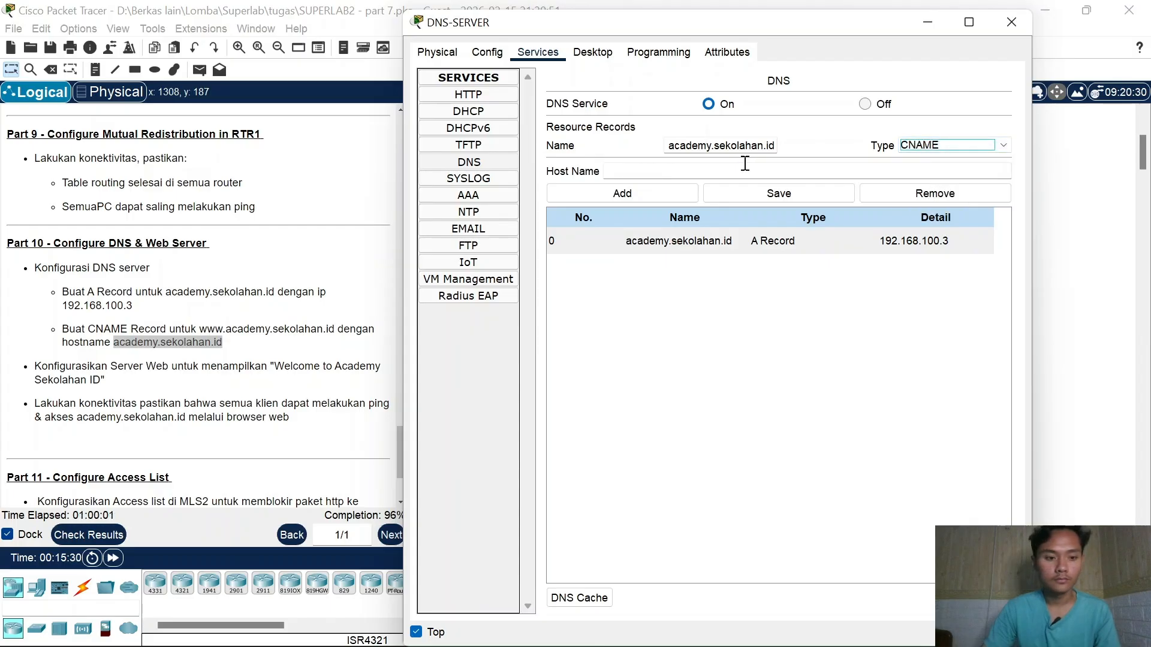
right_click(746, 164)
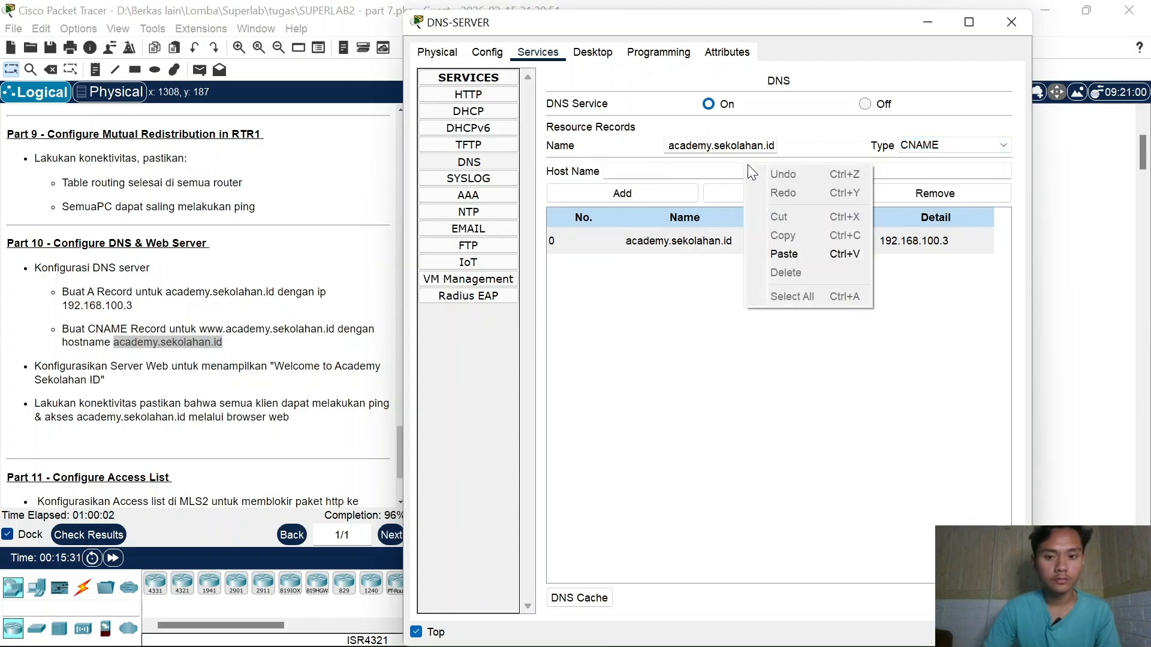
click(817, 261)
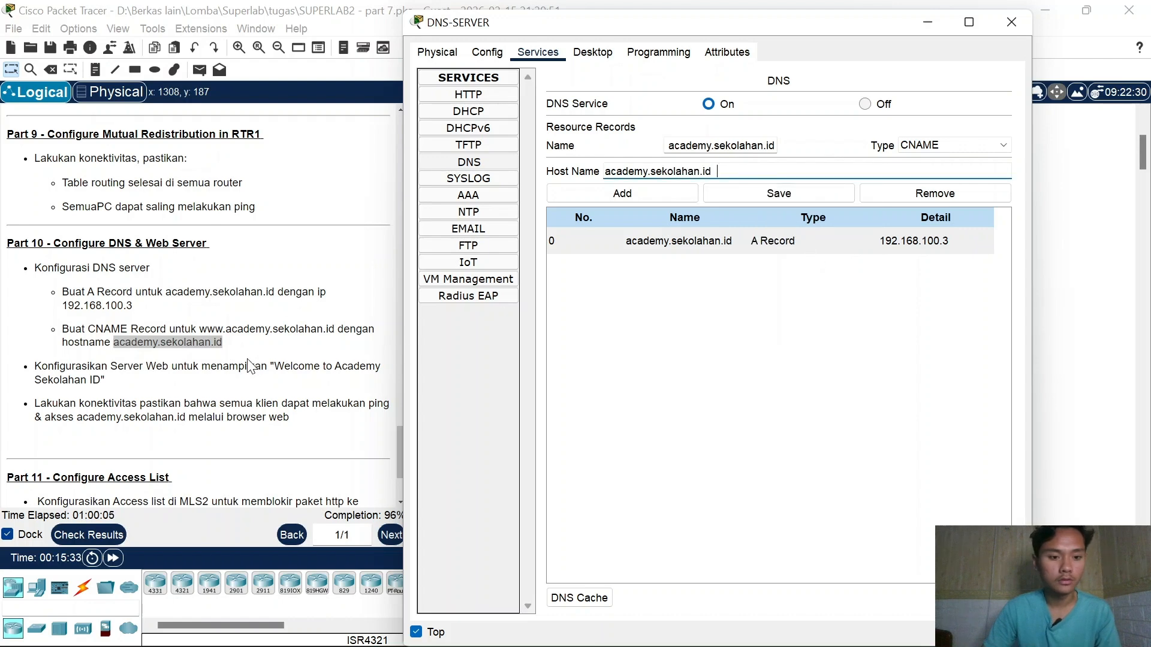
drag(200, 331, 333, 336)
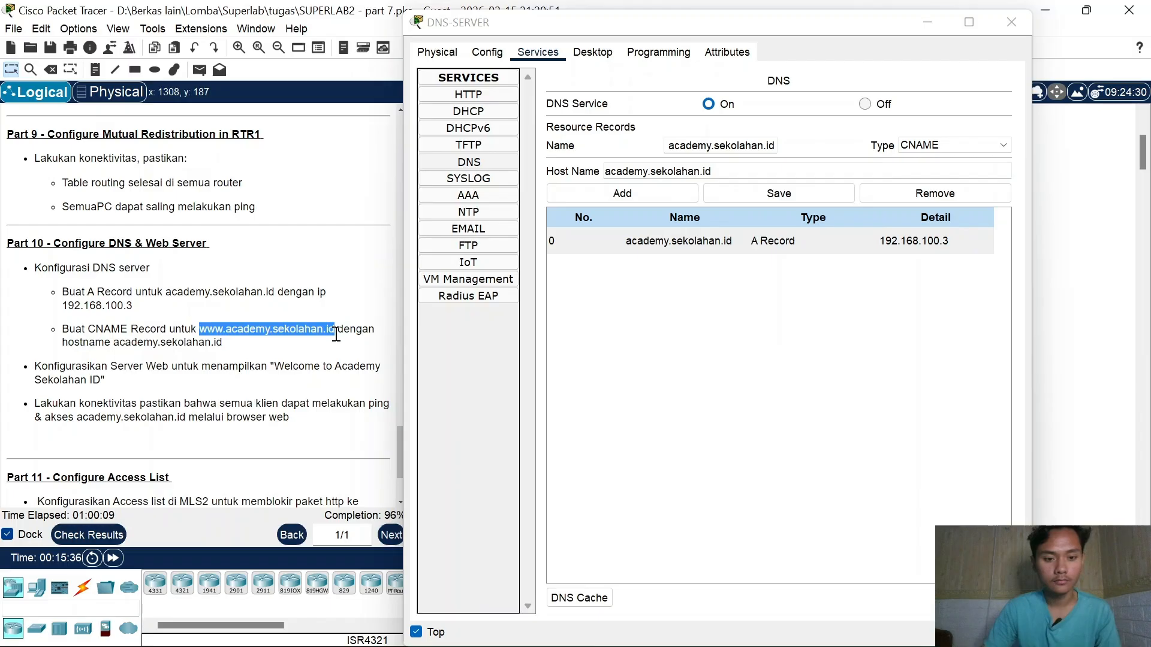
right_click(336, 334)
click(358, 343)
click(701, 151)
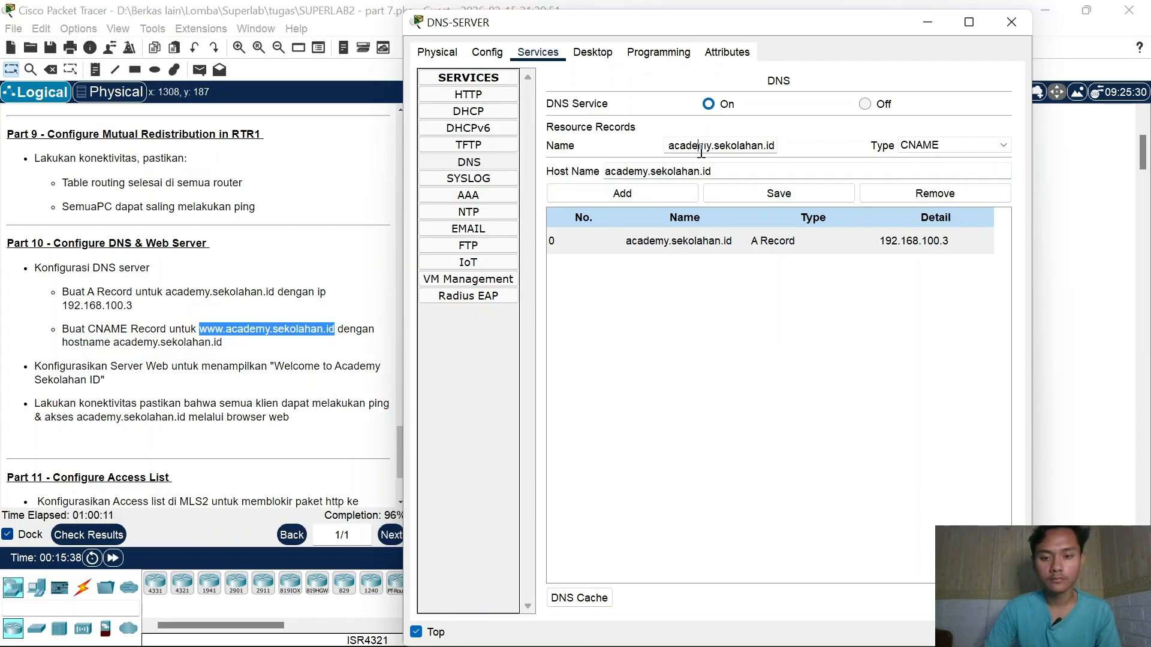
double_click(701, 151)
right_click(703, 151)
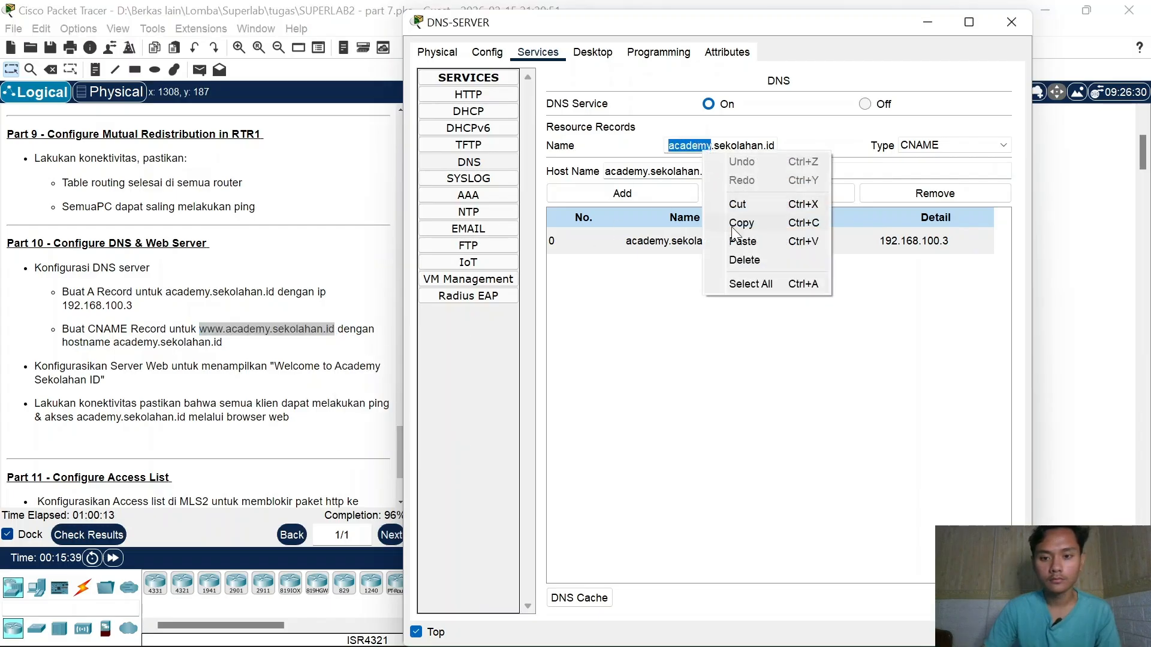
click(751, 284)
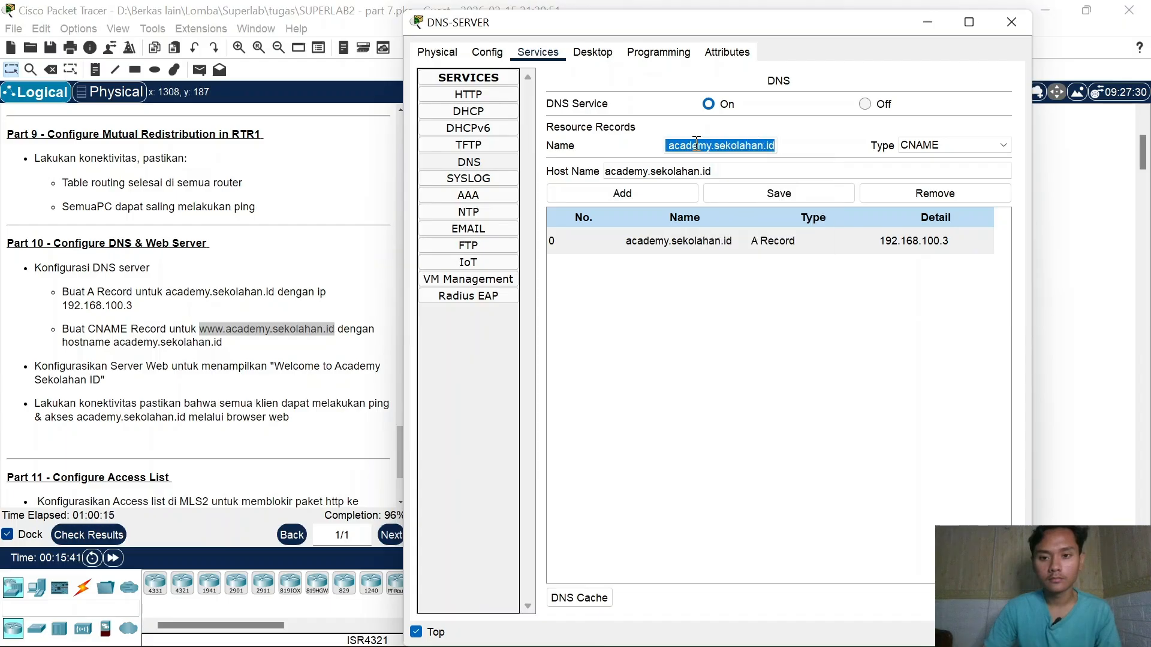
right_click(696, 145)
click(749, 235)
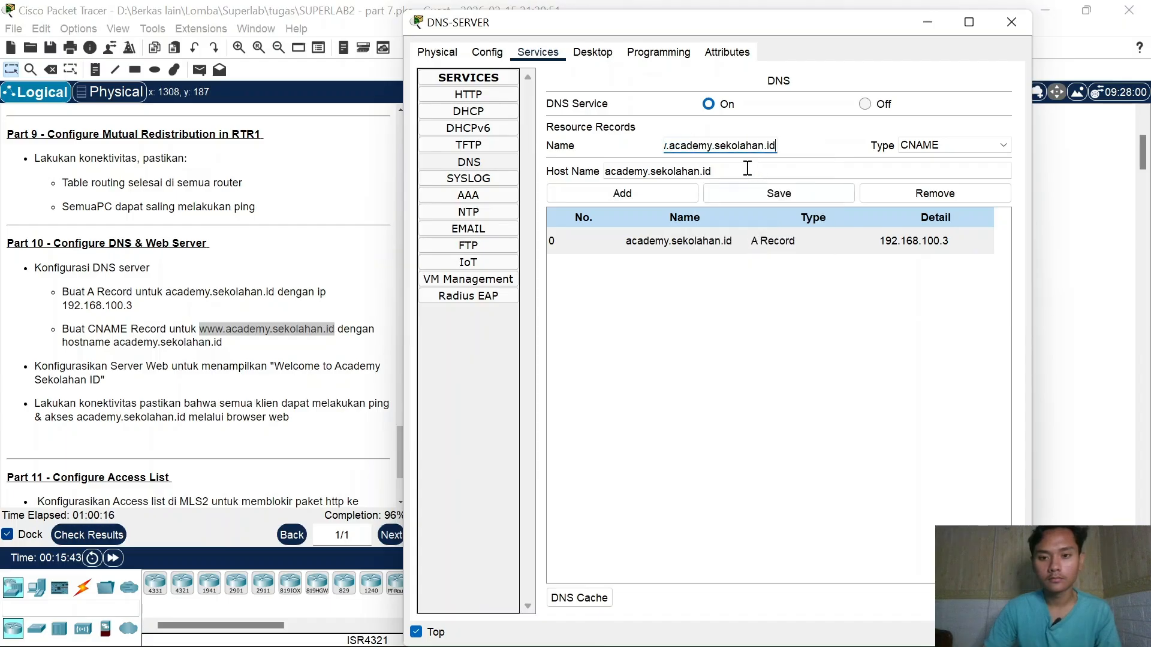
click(670, 193)
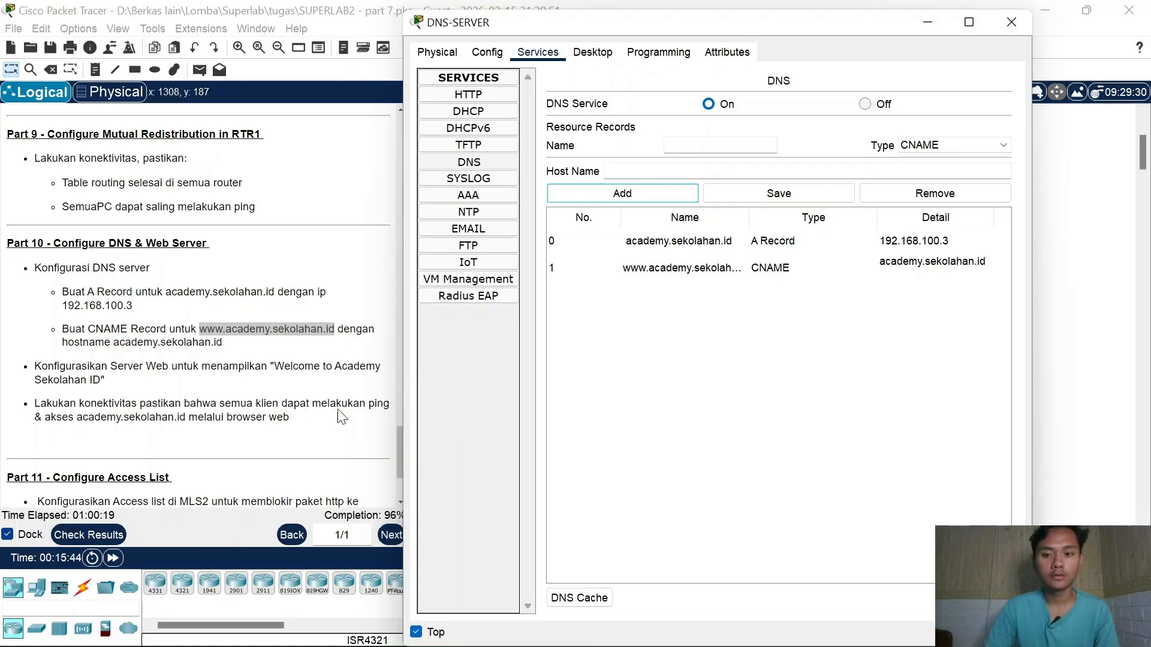
Step: Review the web server and browser testing tasks in the instructions
scroll(184, 347, down, 1)
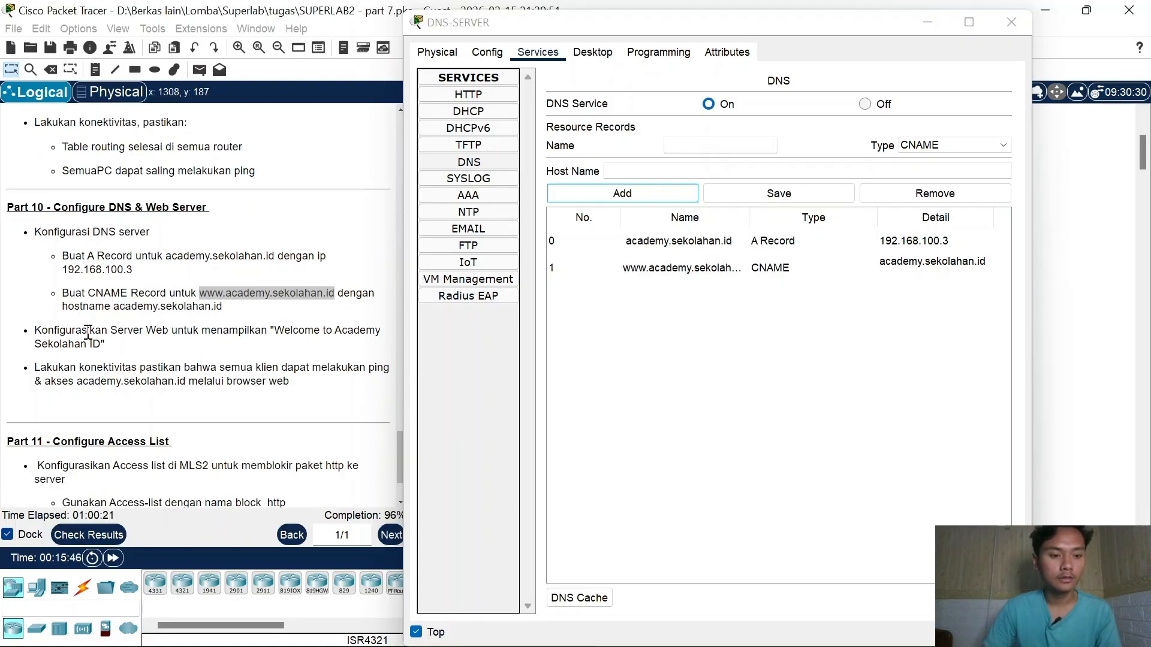
drag(87, 331, 326, 333)
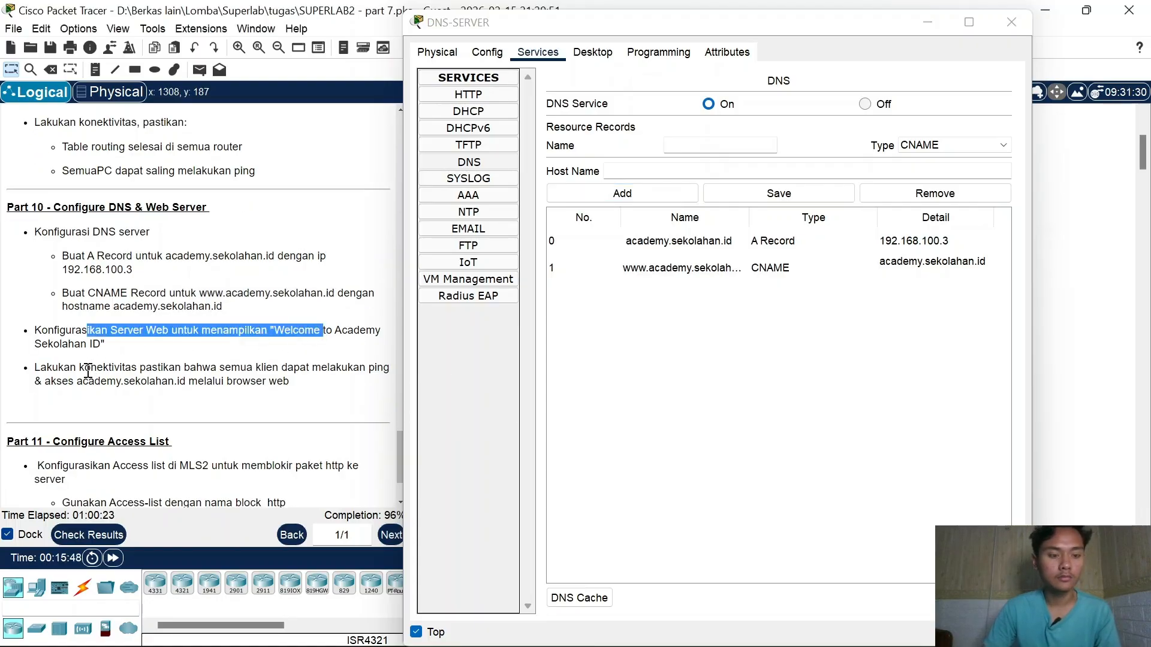
click(159, 360)
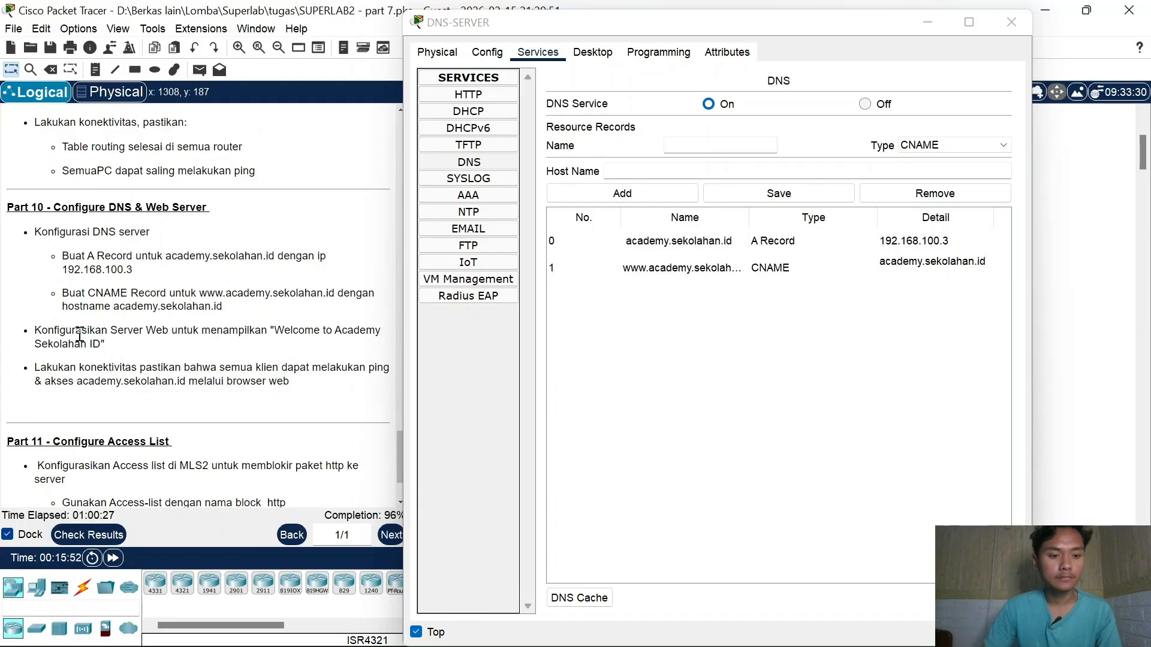
drag(79, 333, 242, 332)
drag(67, 385, 121, 363)
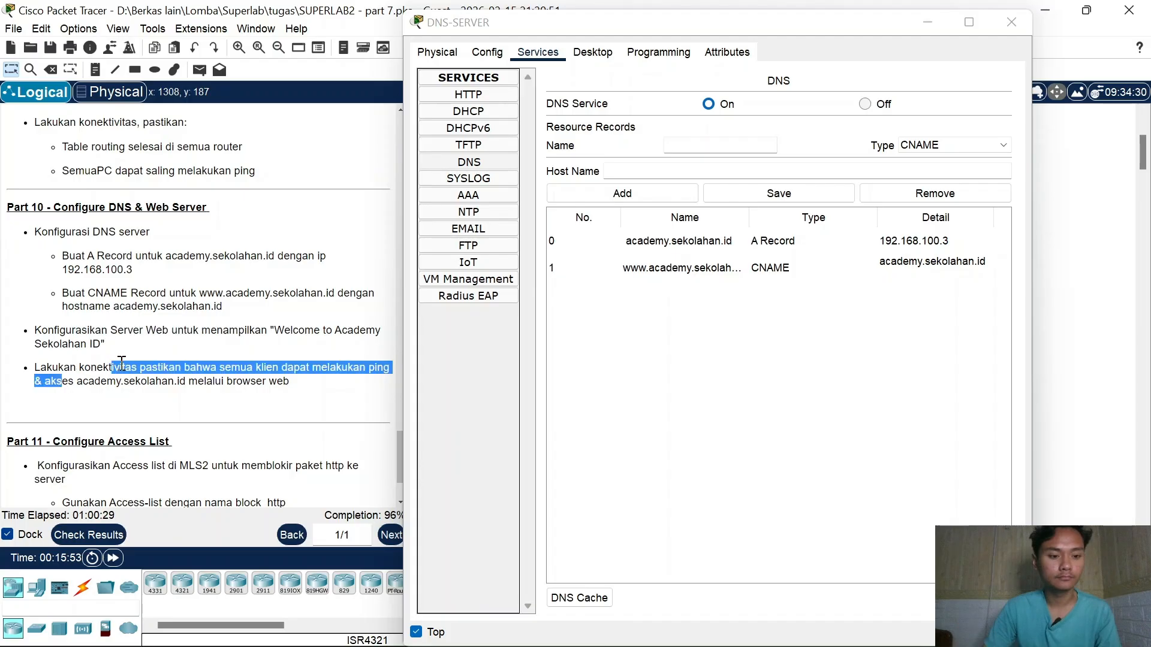
click(168, 362)
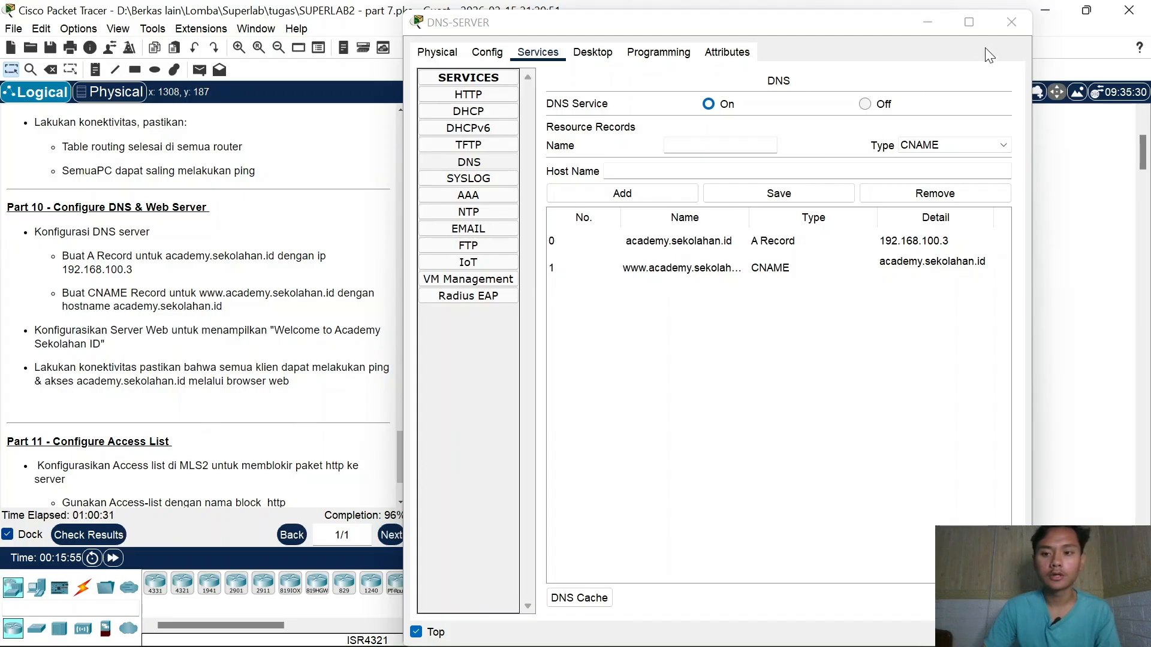
Step: Open WEB-SERVER's index.html for editing in the HTTP service and select its heading
click(1012, 22)
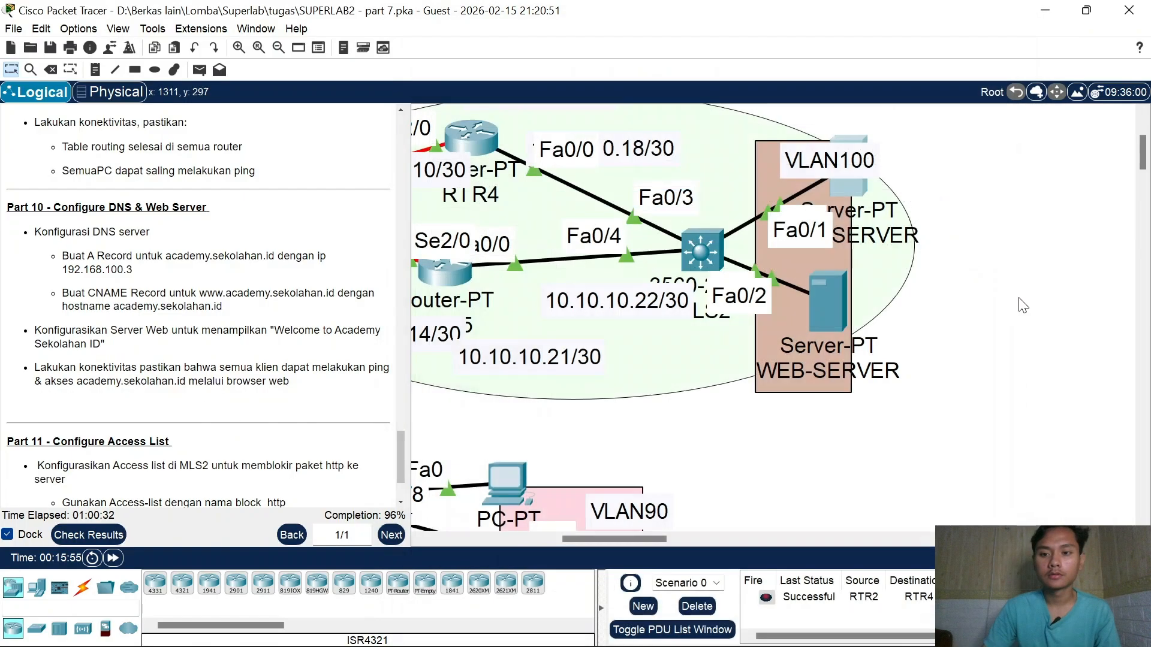
click(844, 289)
click(538, 52)
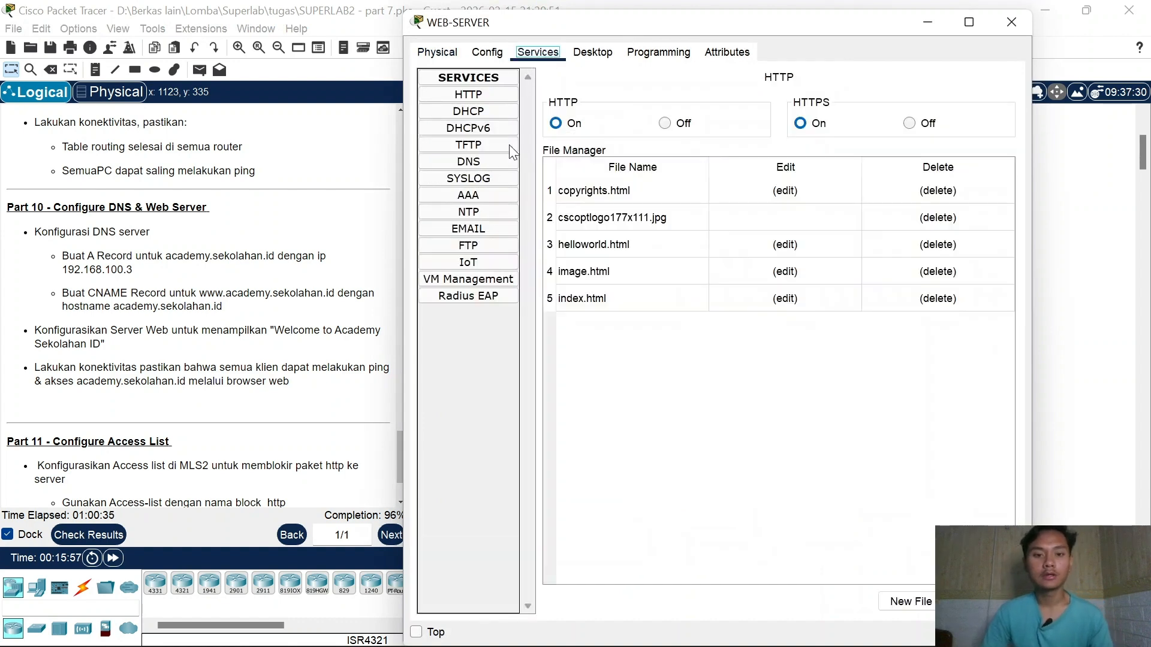
click(797, 299)
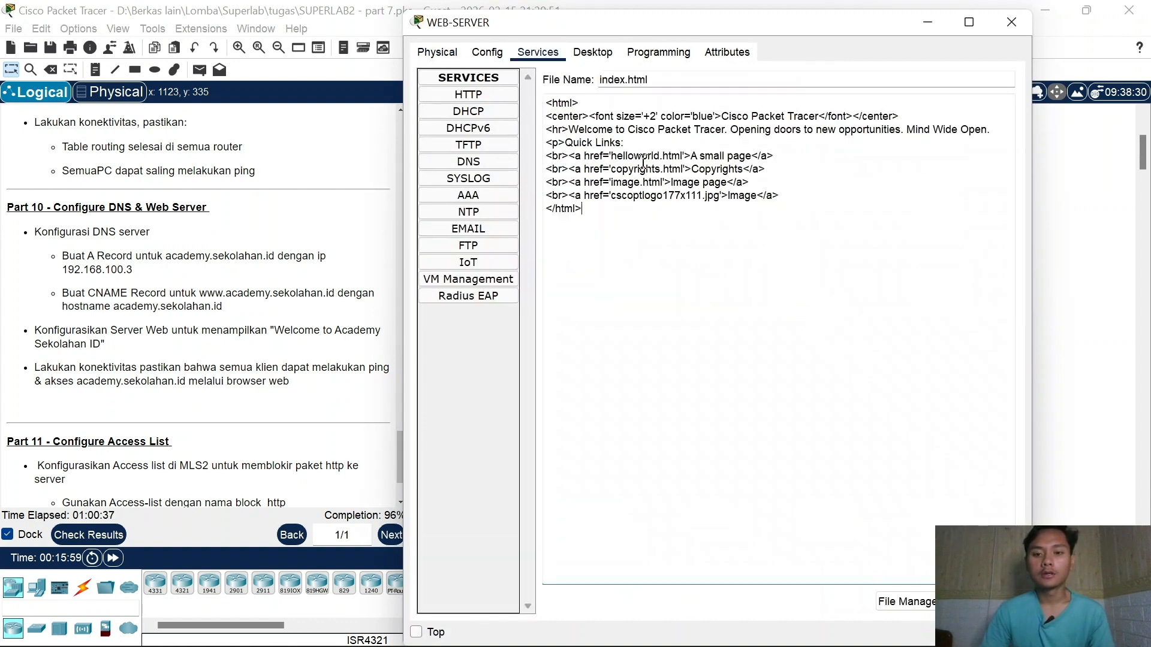
drag(724, 119, 815, 120)
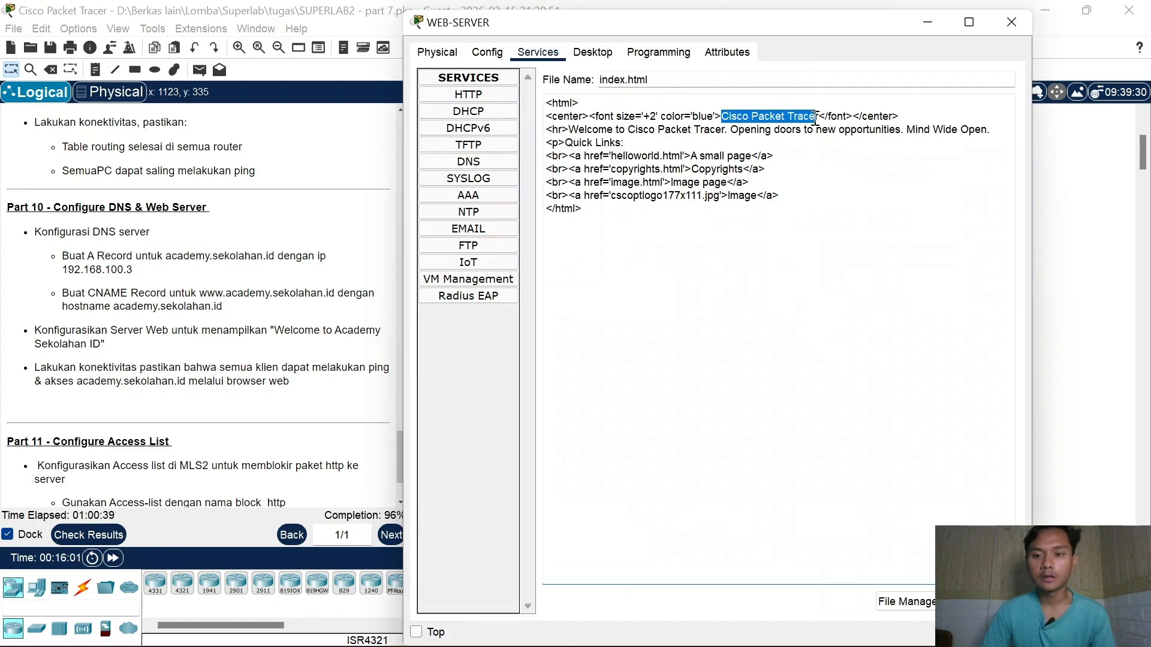
Step: Replace the index.html heading with 'Welcome to Academy Sekolahan ID' copied from the instructions
click(292, 347)
drag(292, 347, 275, 330)
drag(107, 348, 101, 347)
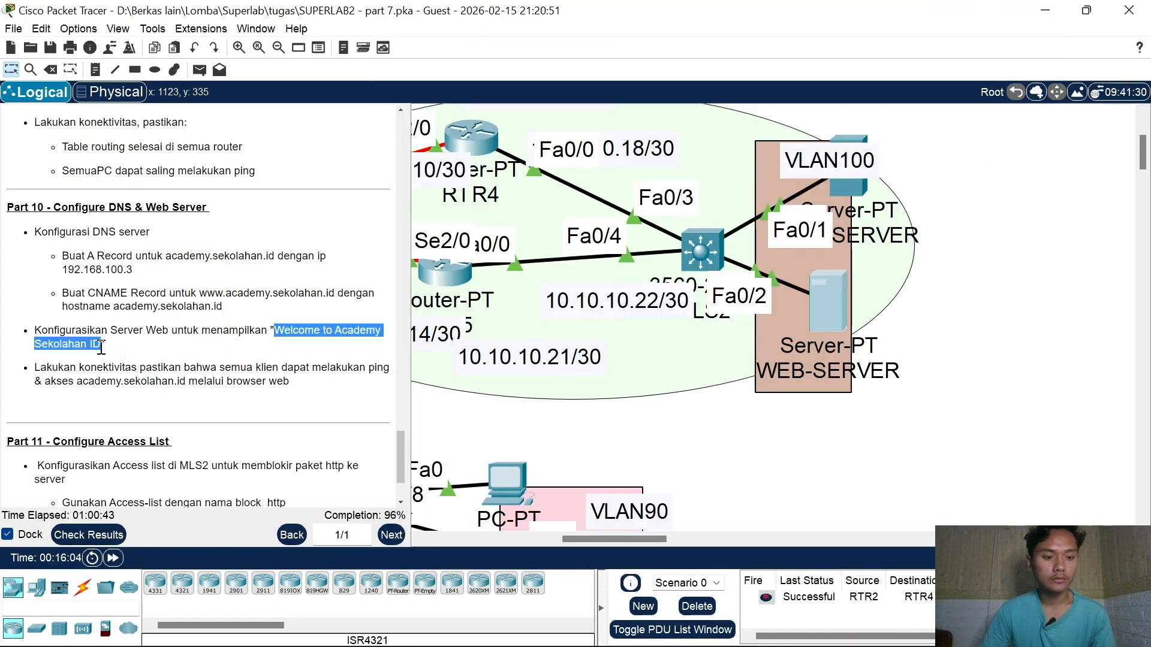
right_click(102, 346)
click(133, 359)
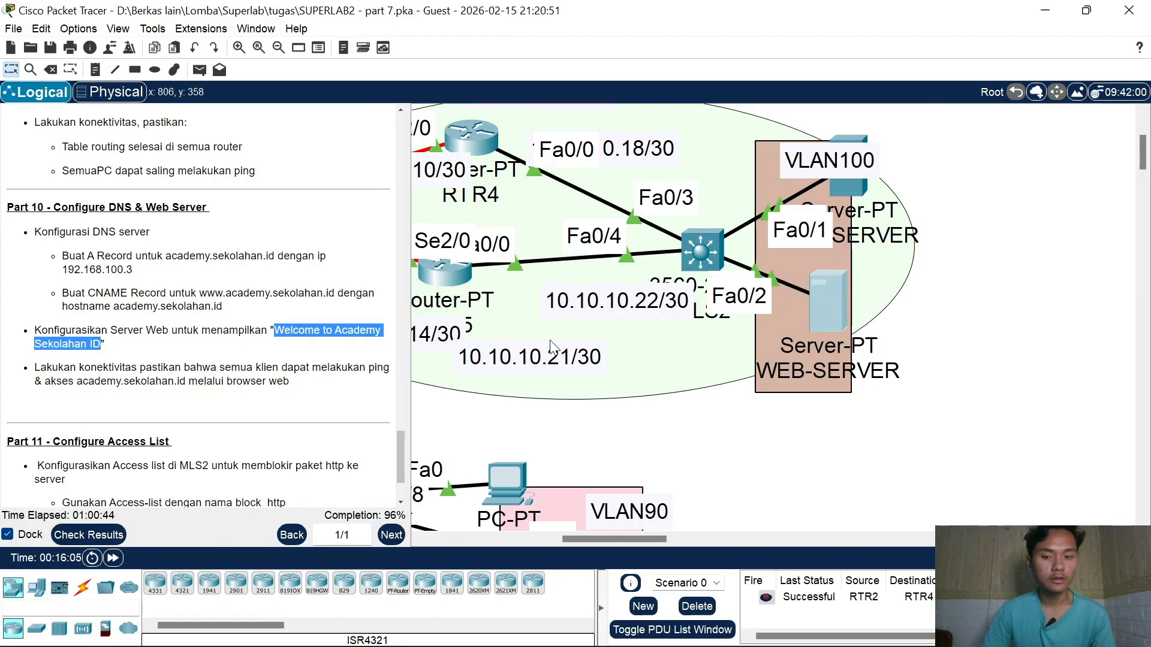
click(822, 323)
click(419, 625)
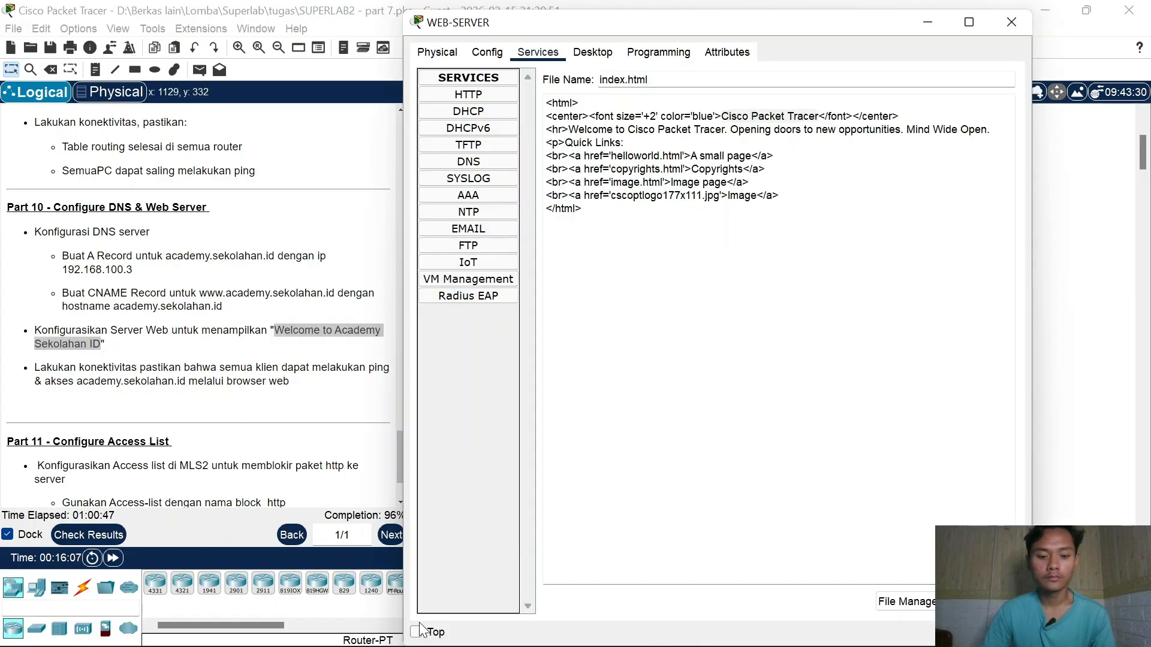
click(417, 632)
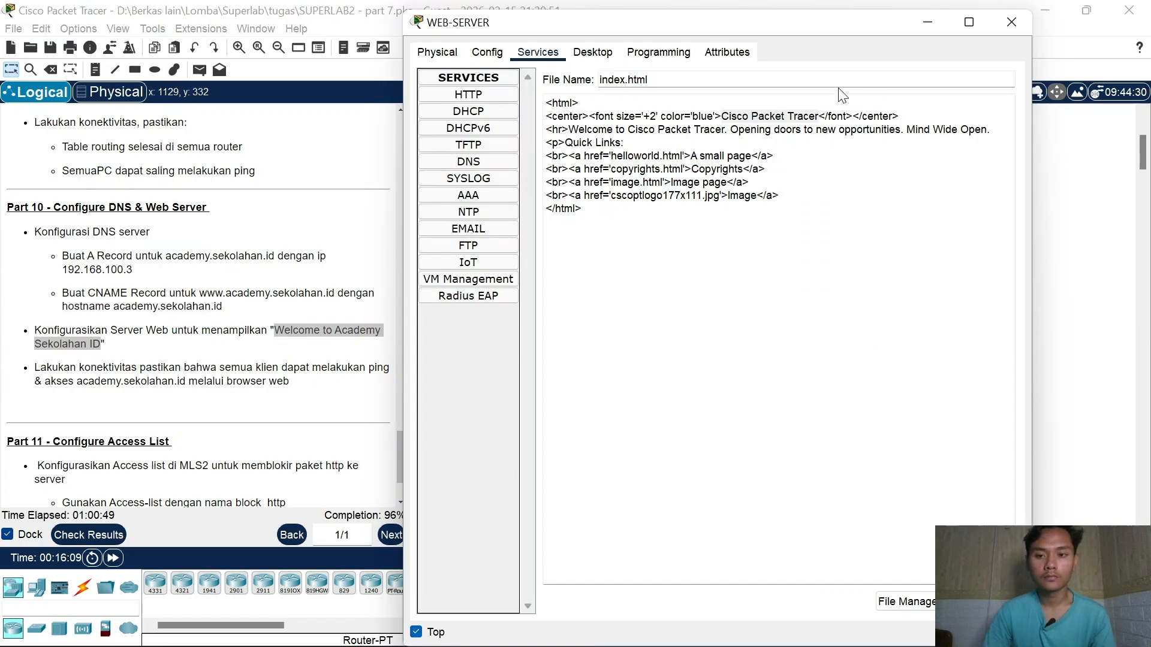
right_click(769, 118)
click(822, 215)
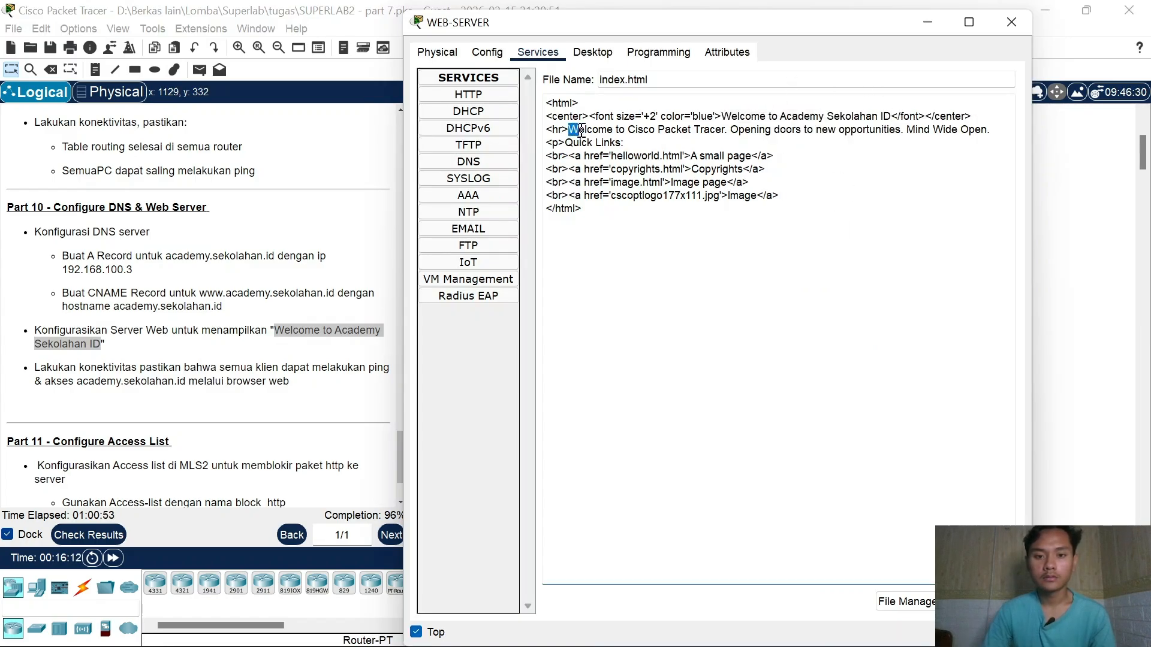
Step: Replace the welcome sentence with the same text, then save and overwrite index.html
drag(581, 130, 728, 133)
right_click(730, 133)
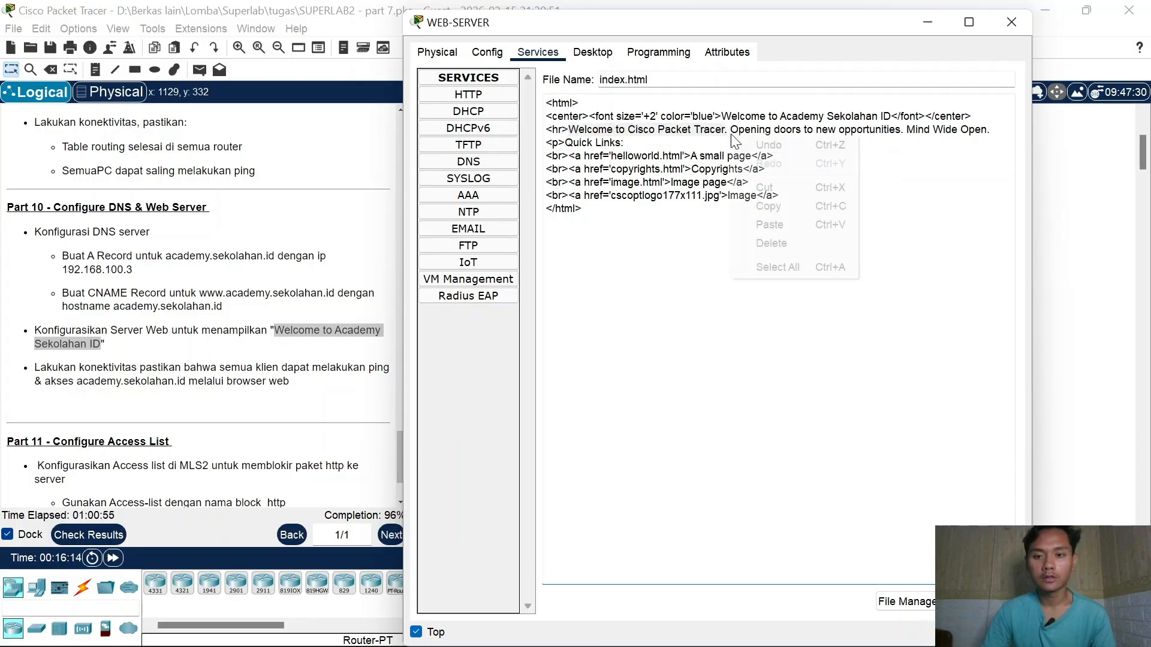
click(782, 225)
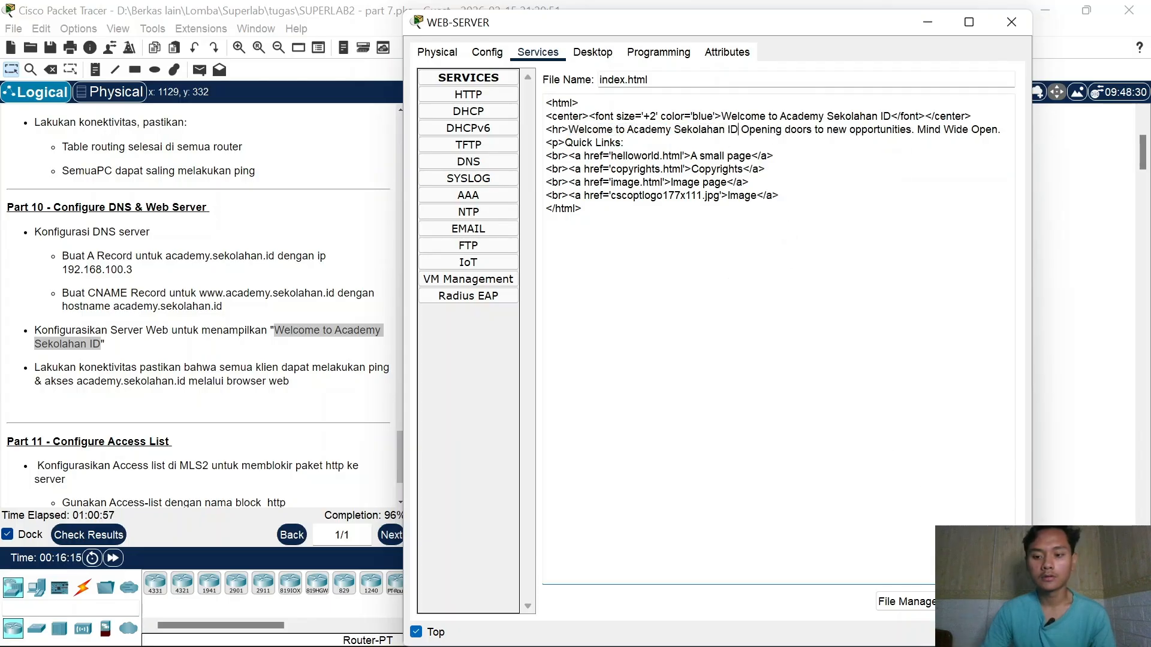
click(767, 362)
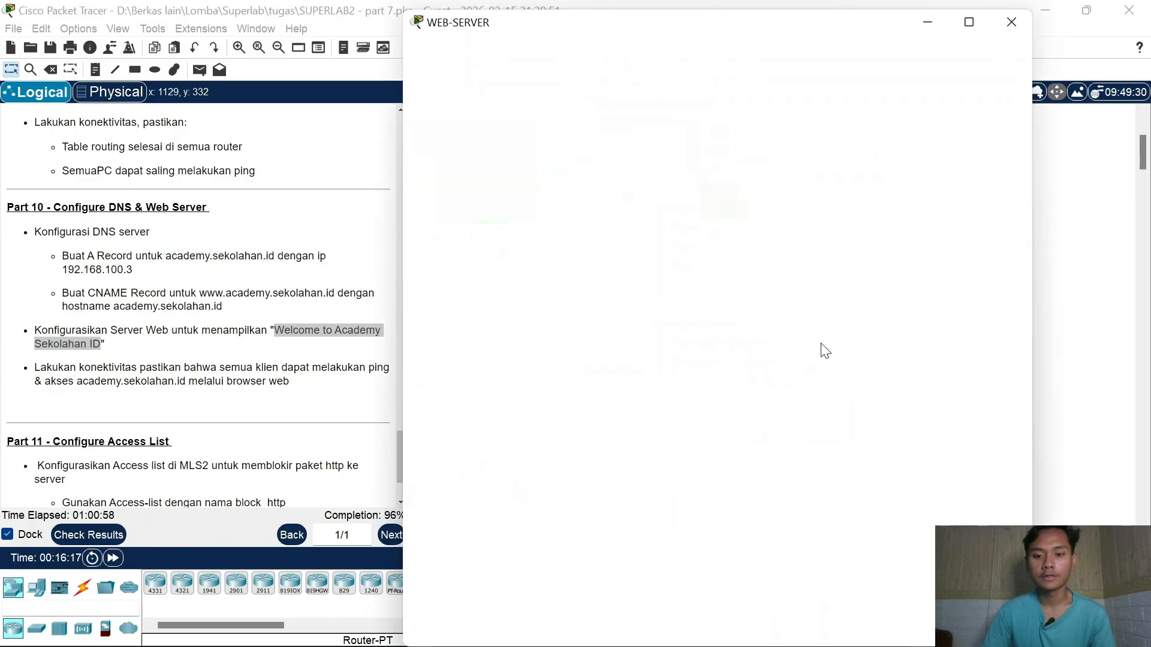
click(991, 601)
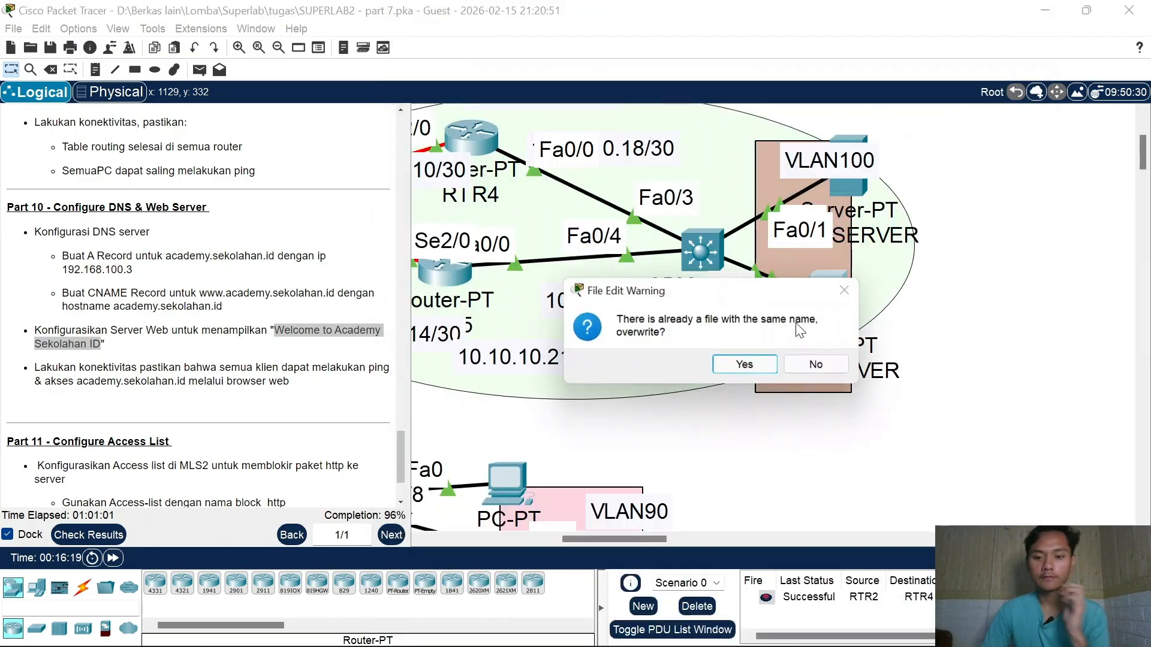
click(744, 364)
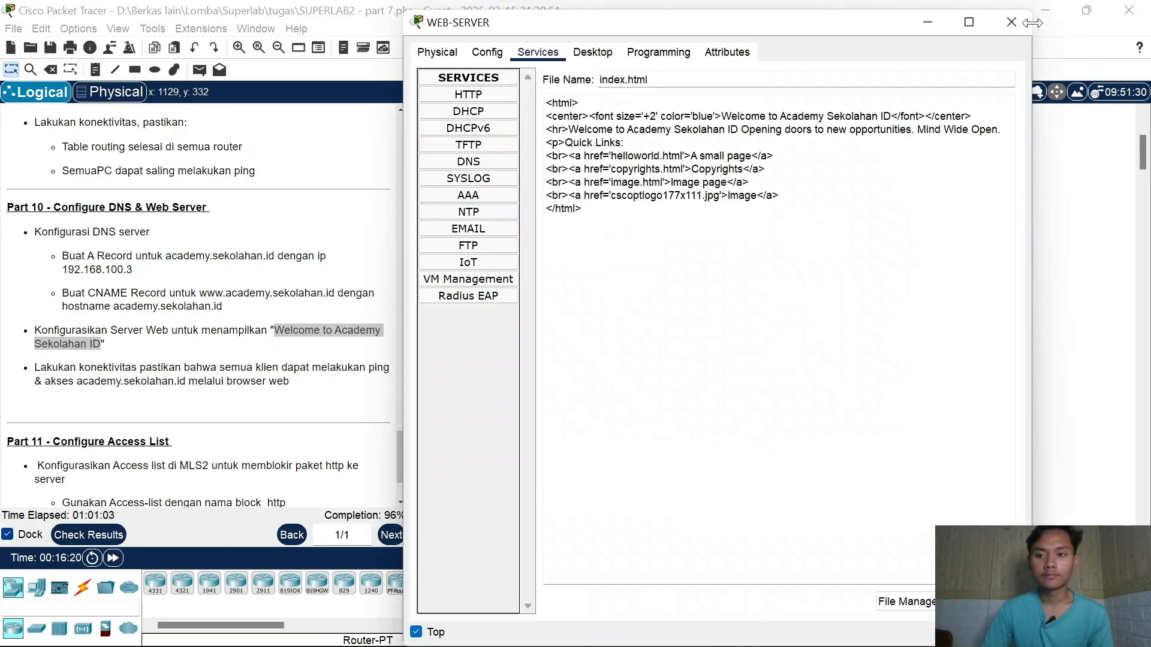
click(1012, 22)
drag(660, 545, 484, 551)
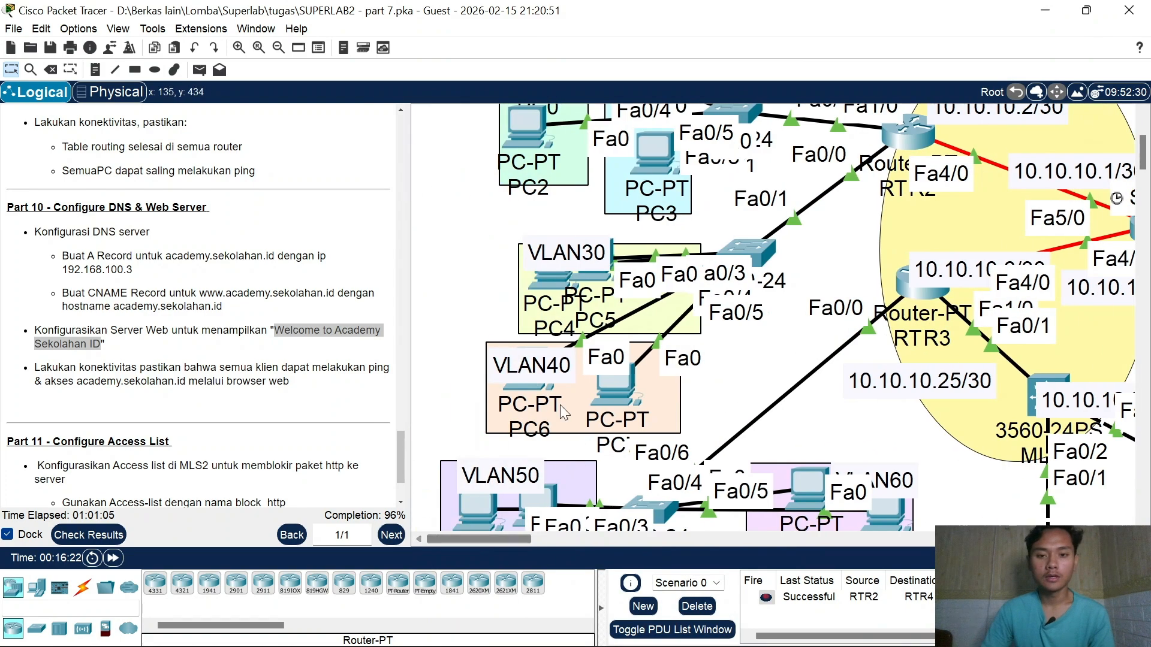
click(627, 391)
click(537, 54)
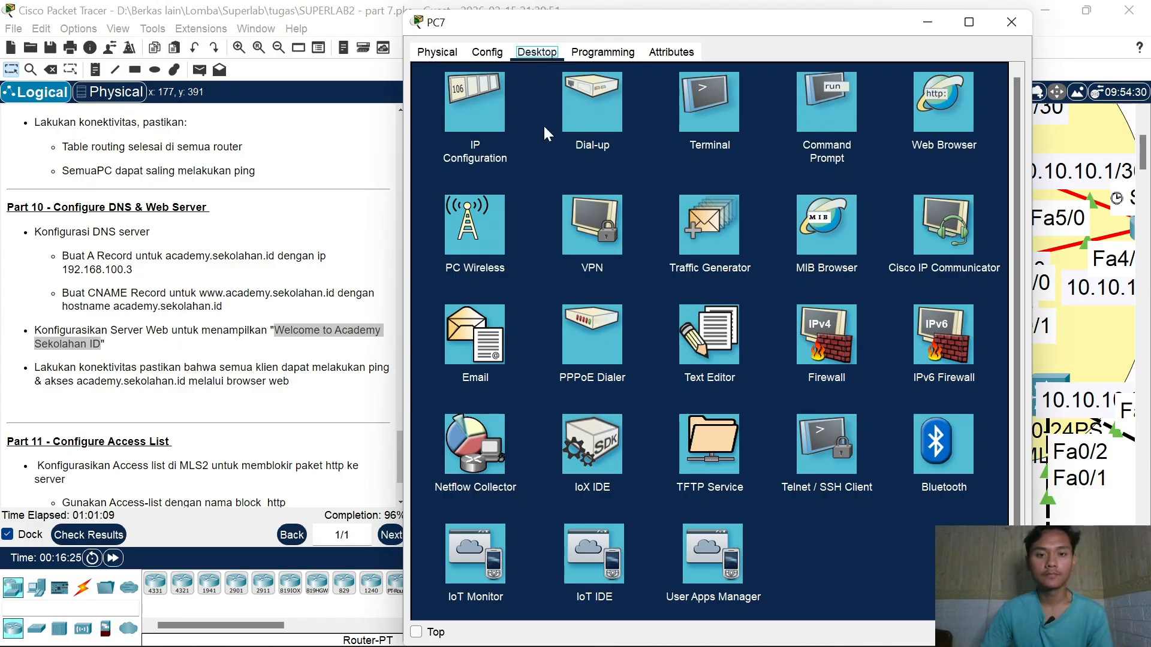
click(945, 102)
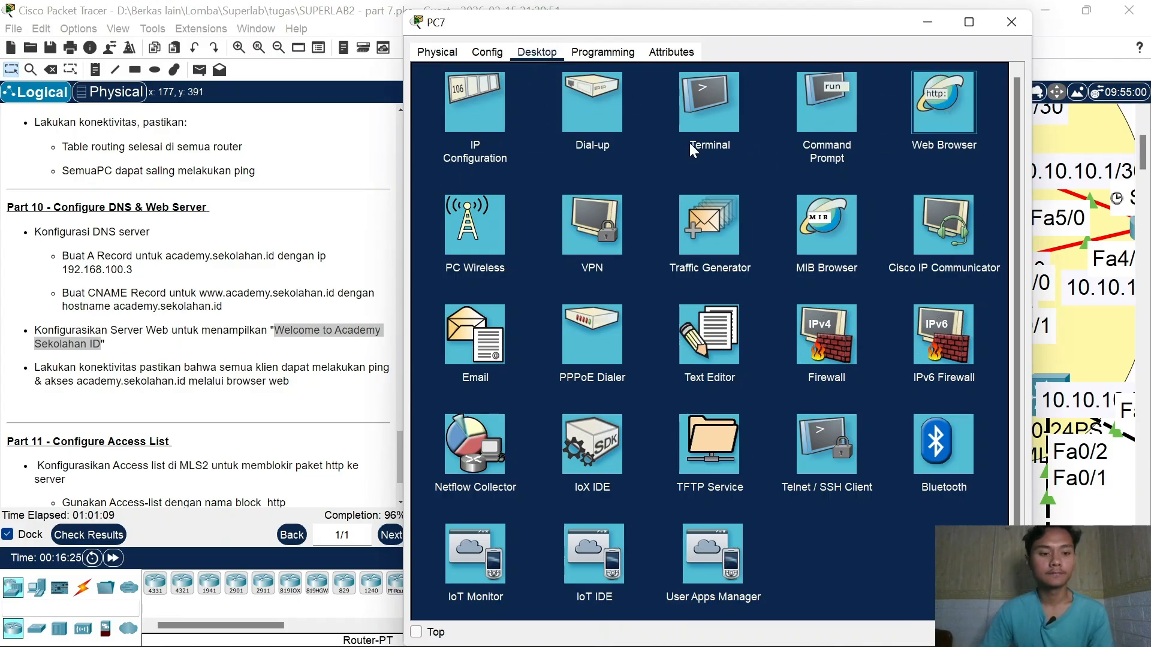
click(917, 102)
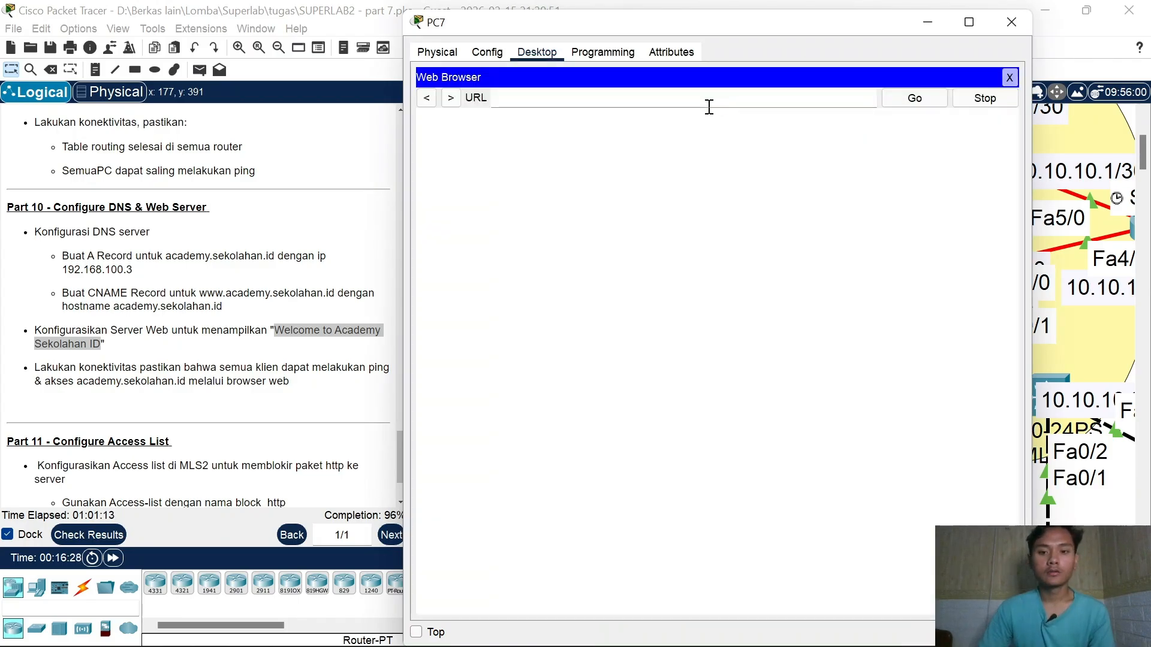
text(ww)
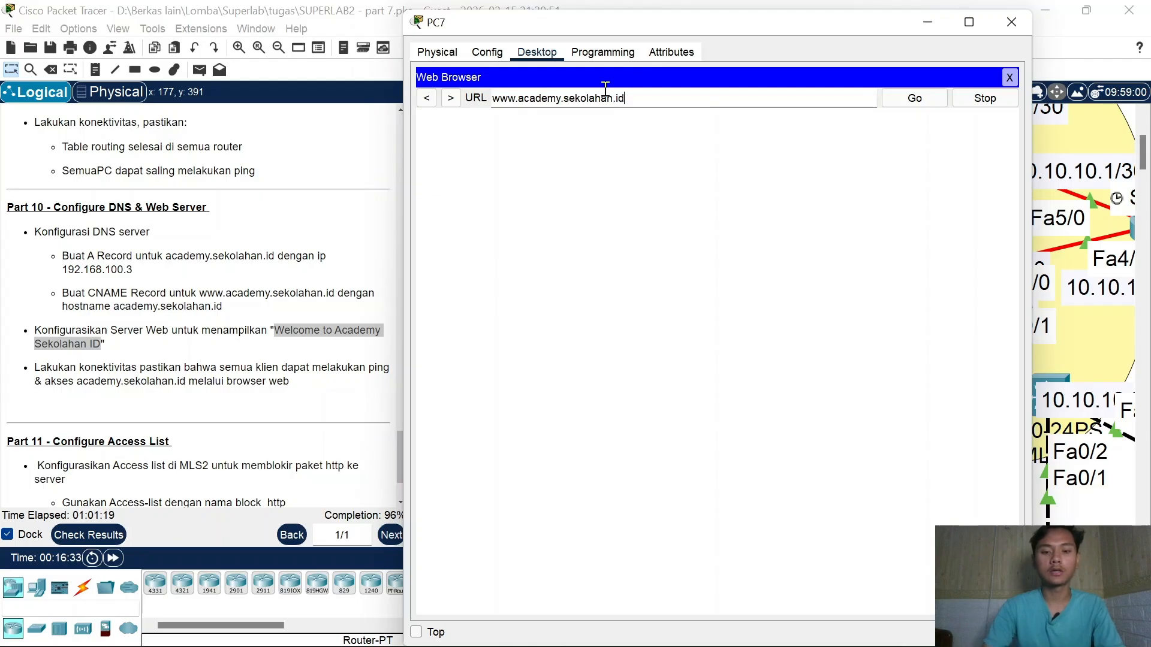
text(w.academy.sekolahan.id)
key(Return)
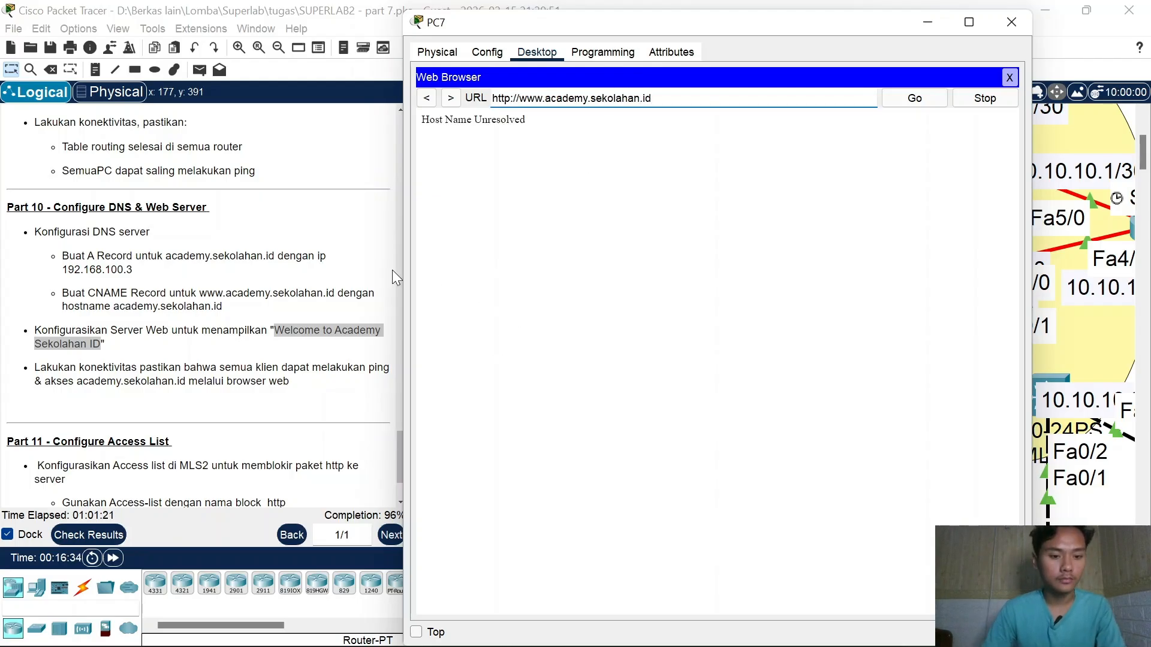
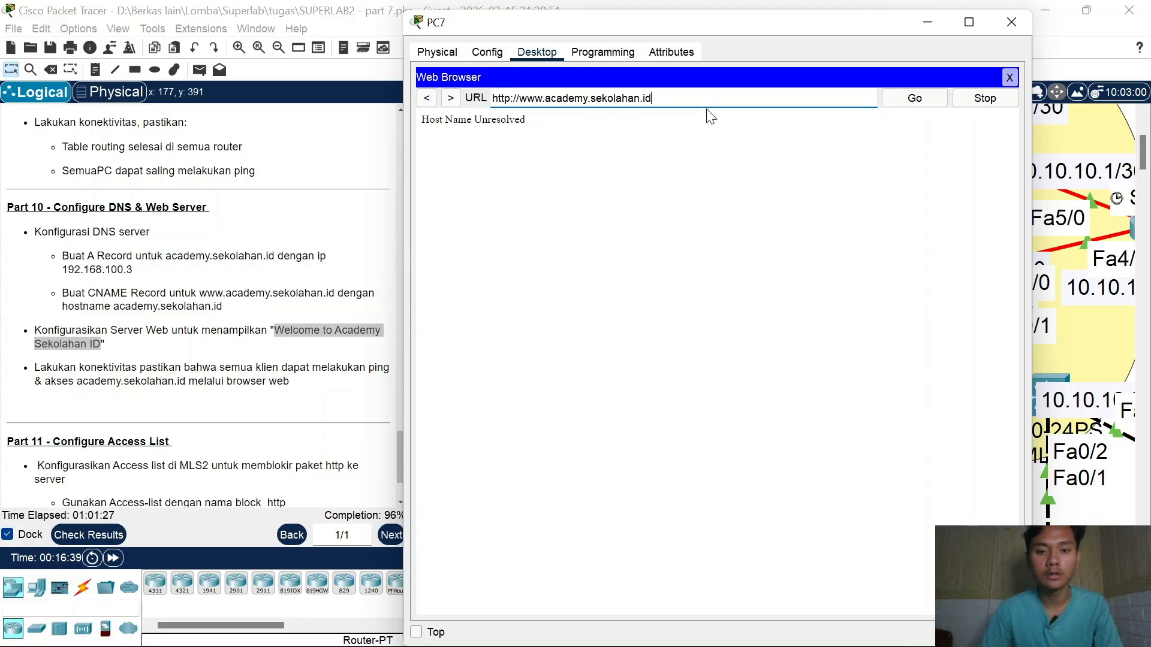
Step: Close PC7's failed browser page and view its IP settings: DHCP with DNS 192.168.100.2
click(1012, 76)
click(446, 115)
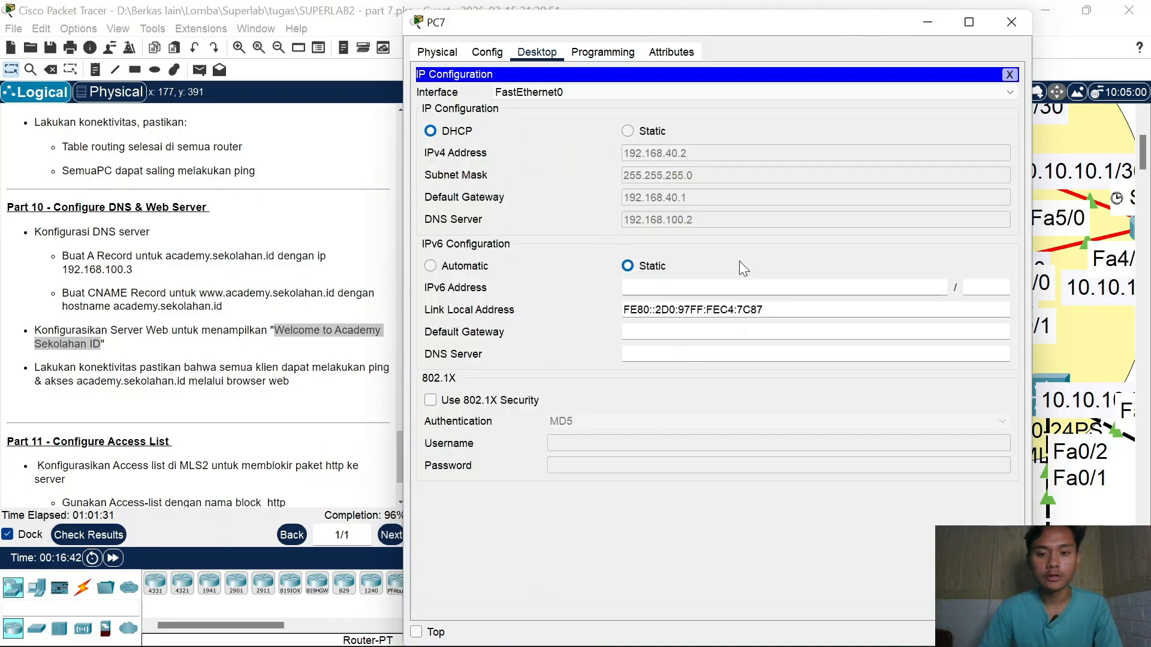
Step: From PC7's command prompt, ping 192.168.100.2 successfully with 0% loss, then stop it
click(1011, 75)
click(830, 103)
text(pig)
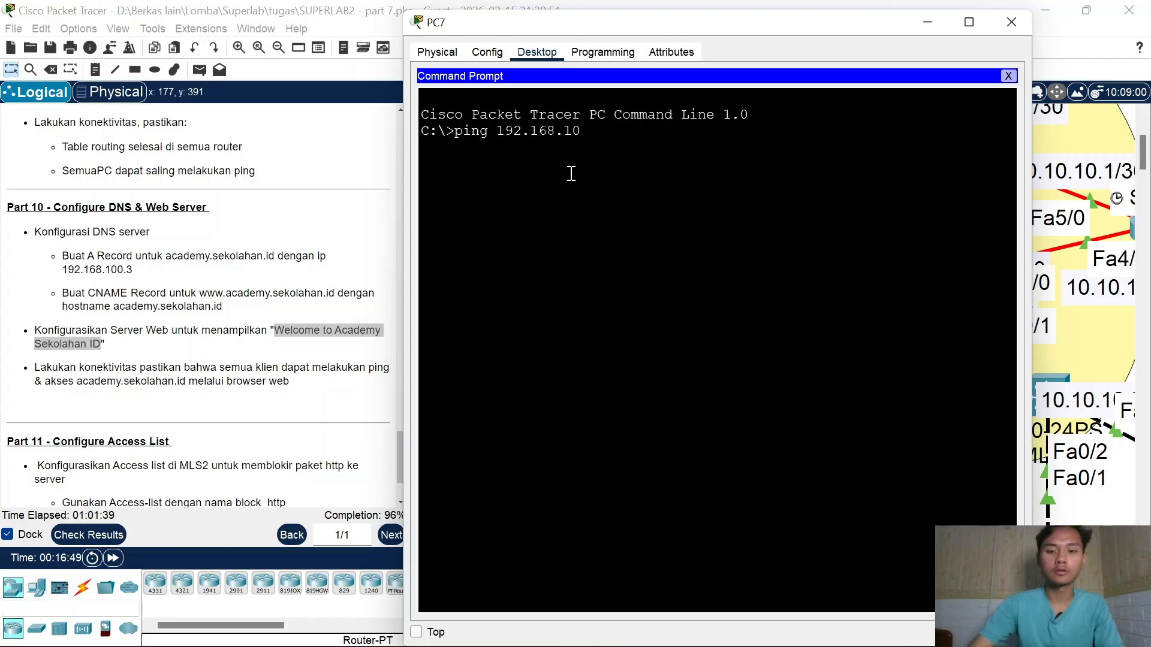
key(Return)
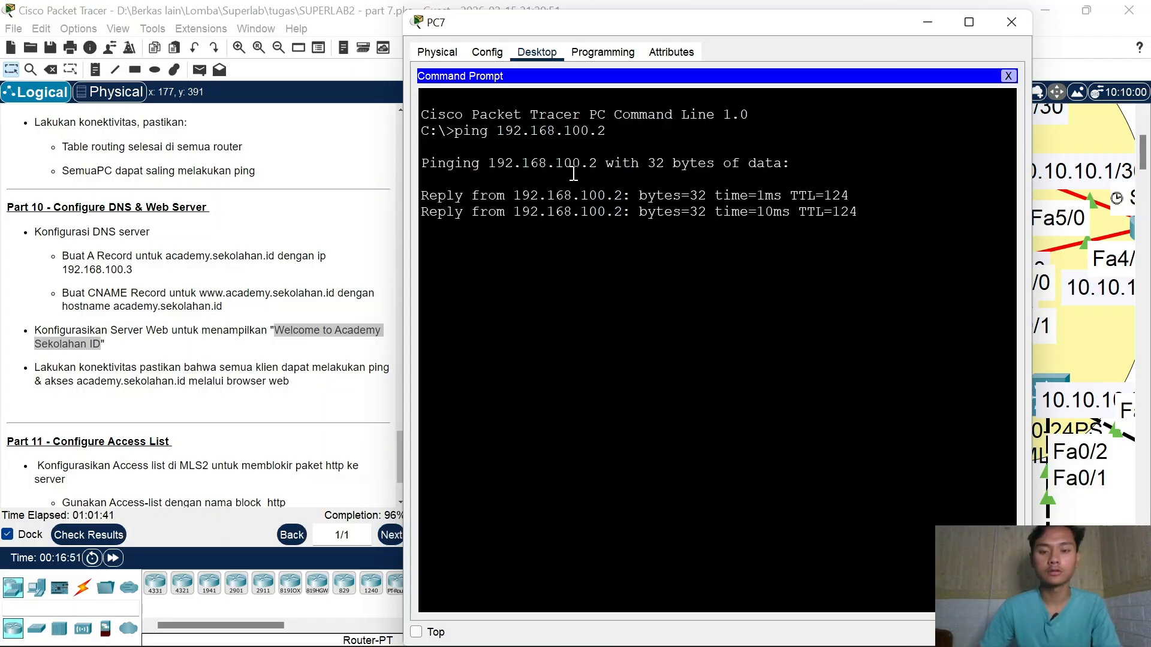
key(ctrl+c)
Step: Recall the ping command and retarget it at 192.168.100.3
key(Up)
text(3)
key(Return)
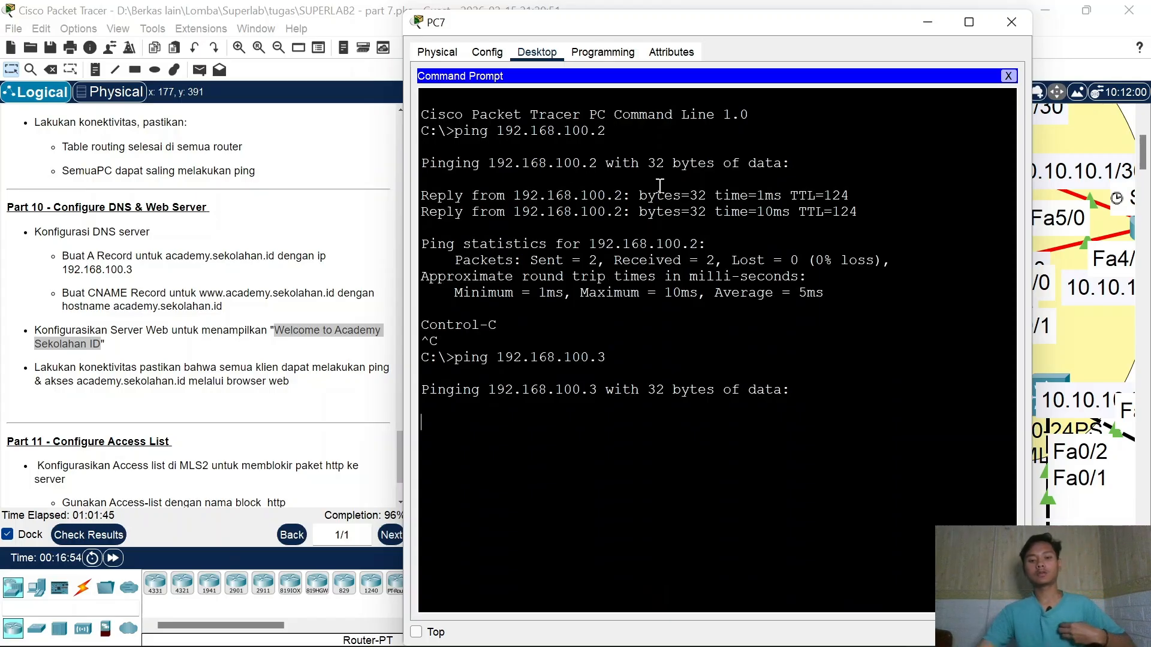
Step: Close PC7 and review WEB-SERVER's static IP: 192.168.100.3/24, gateway 192.168.100.1, DNS 192.168.100.2
click(1012, 22)
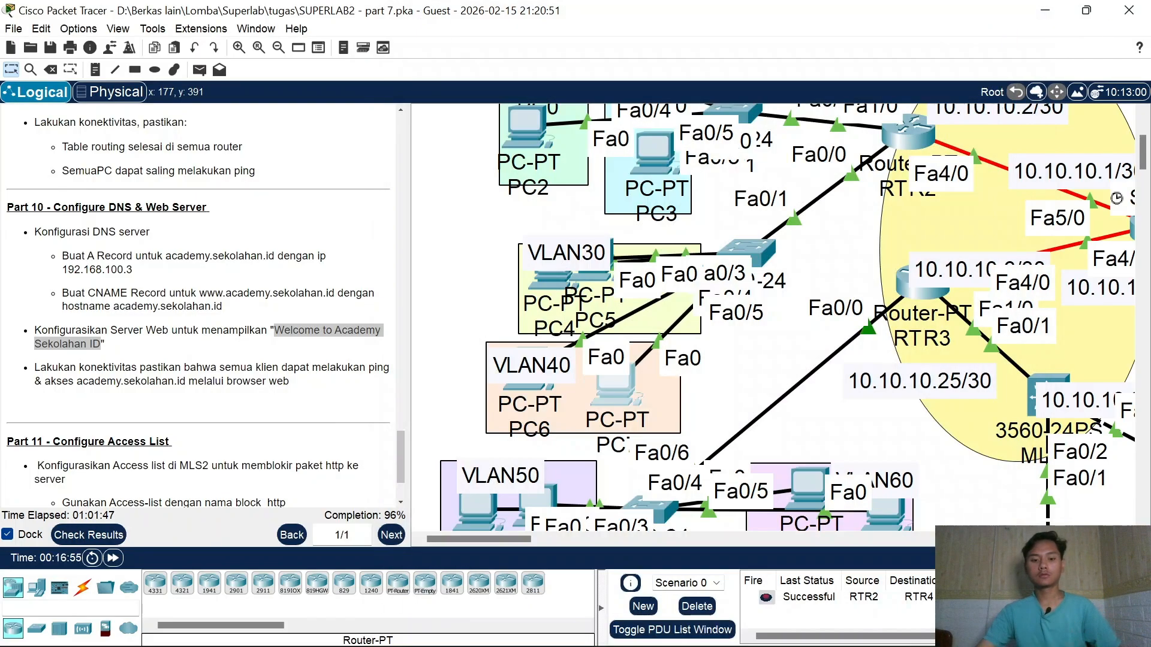
drag(500, 536, 645, 536)
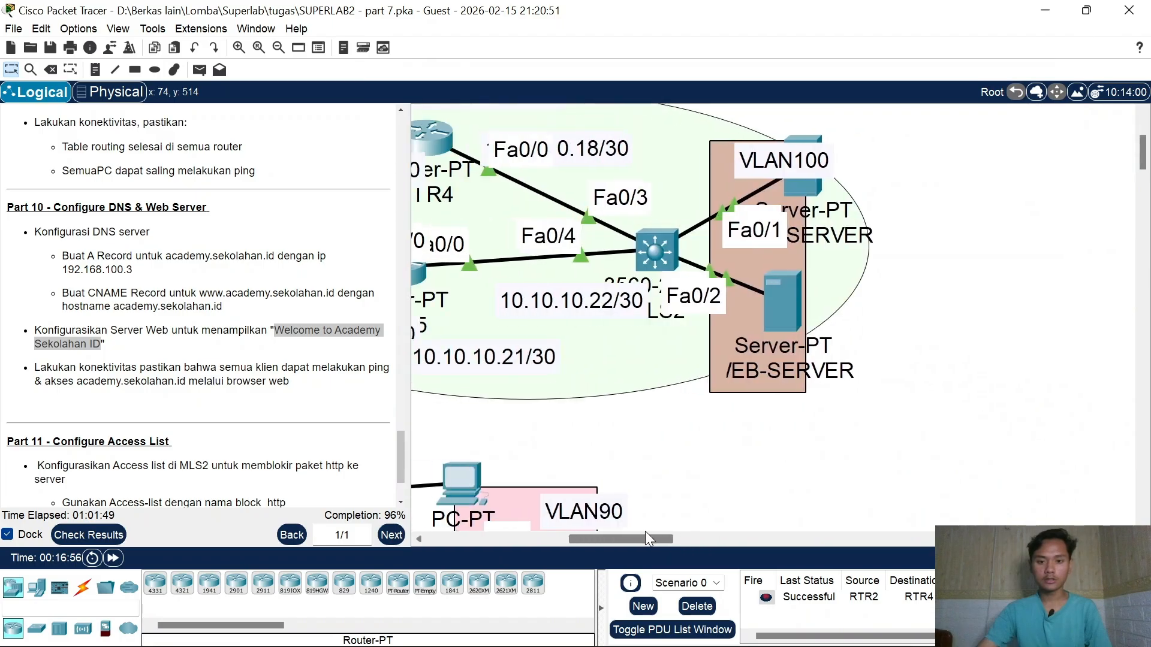
click(782, 328)
click(590, 52)
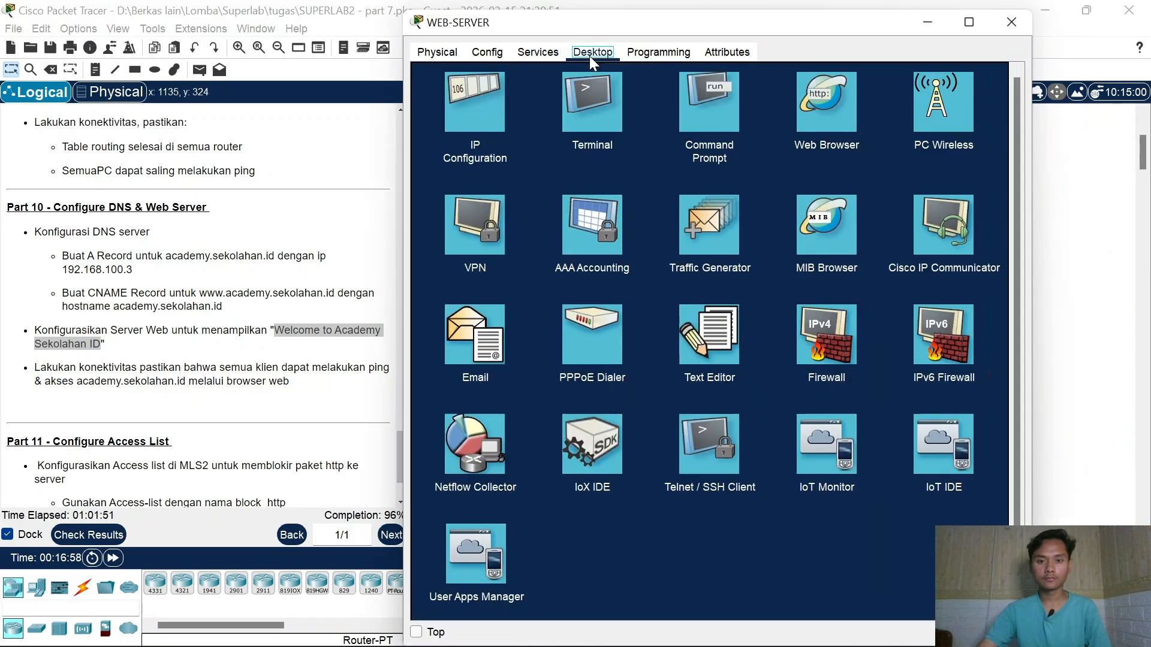
click(485, 153)
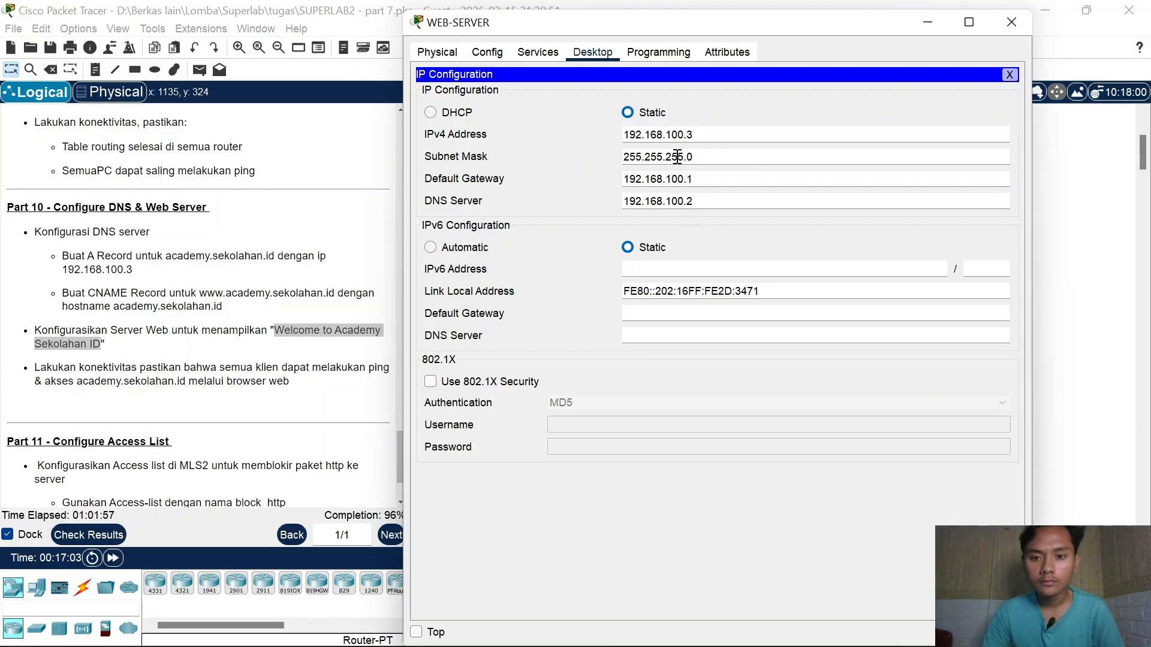
click(1011, 76)
click(1011, 22)
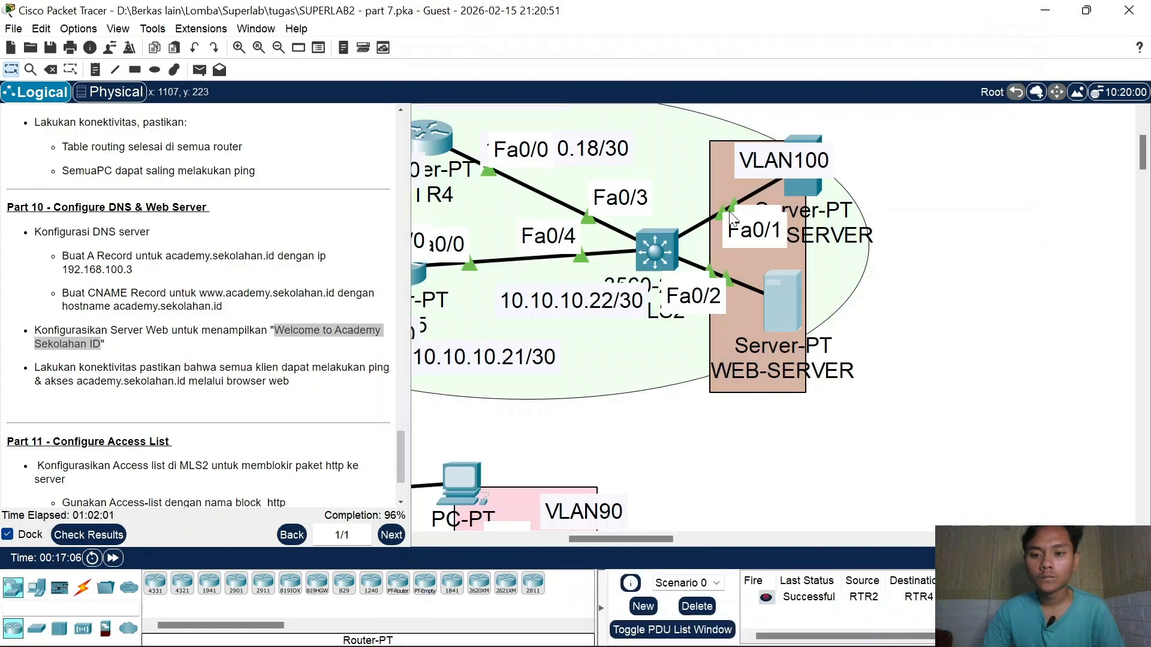
Step: On MLS2, exit OSPF mode and run do sh vl br, confirming Fa0/1 and Fa0/2 in VLAN100
click(664, 250)
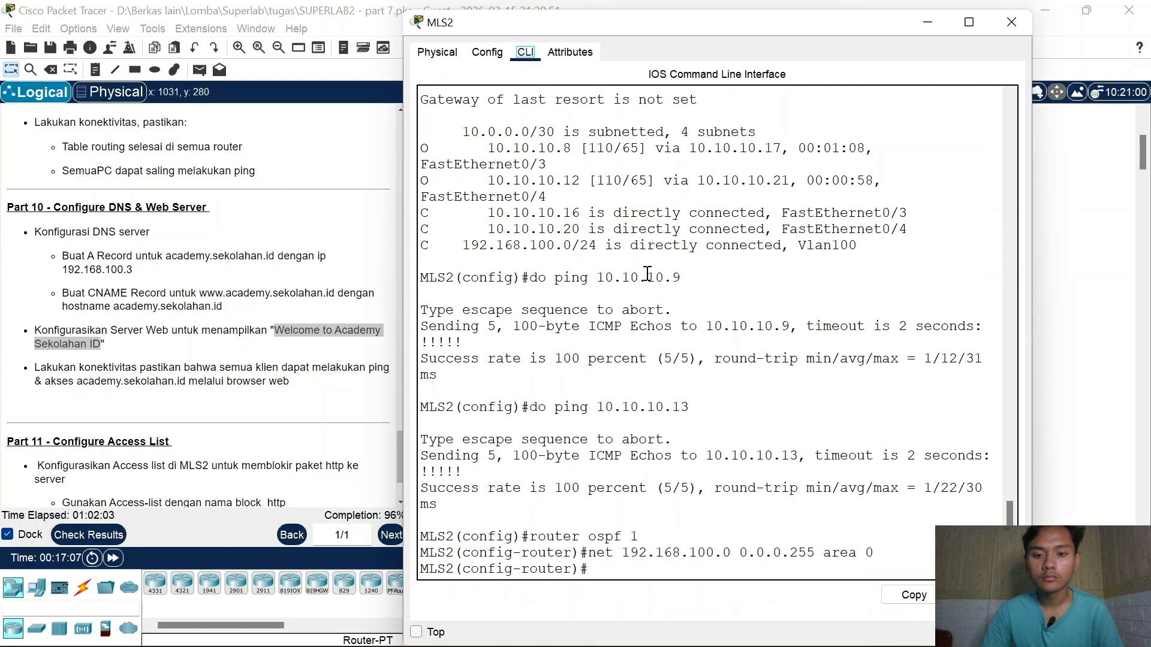
key(Return)
text(ex)
key(Return)
text(do)
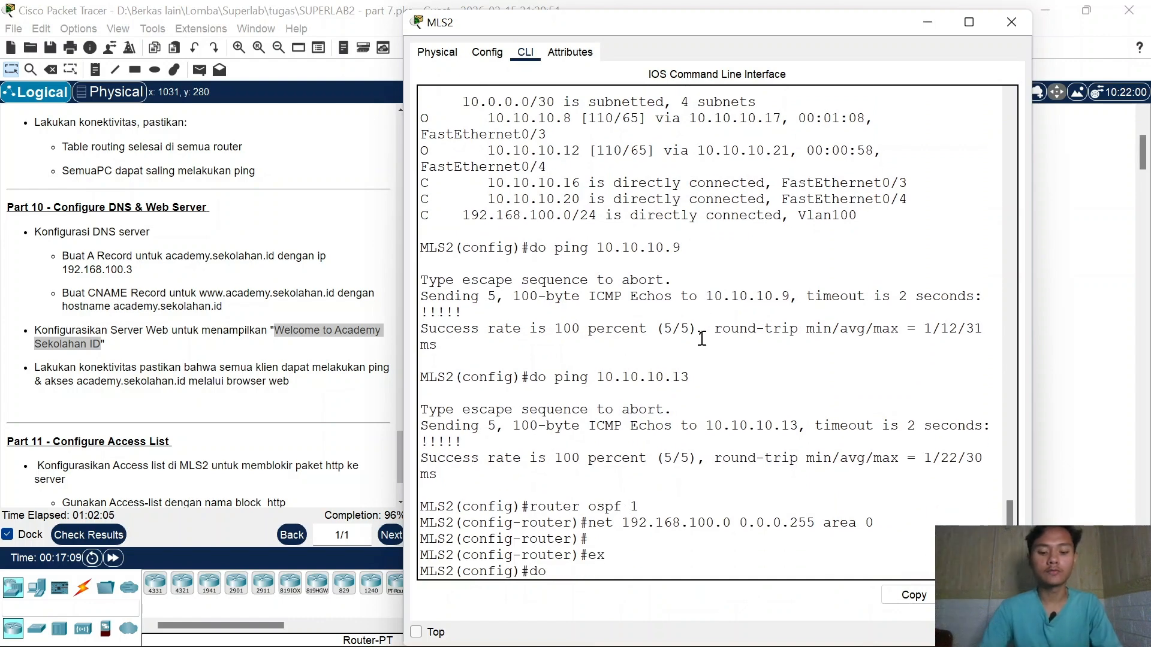
text( sh vl br)
key(Return)
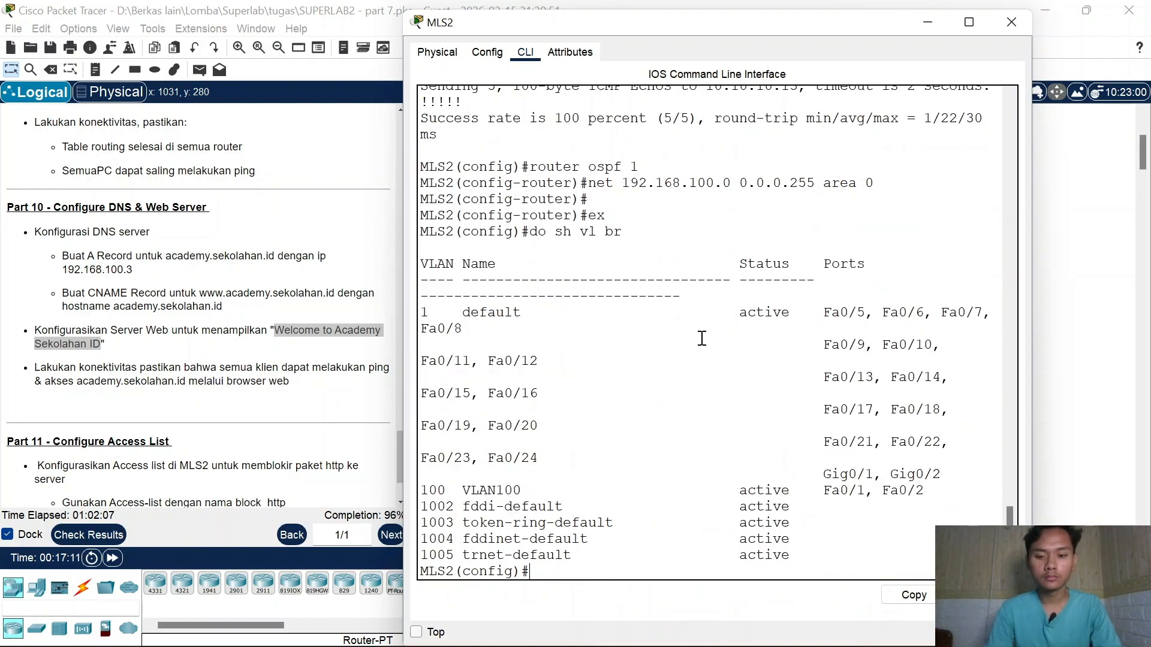
Step: Move WEB-SERVER just right of the VLAN100 area and reposition DNS-SERVER within it
click(1011, 30)
drag(778, 299, 826, 336)
drag(821, 189, 759, 206)
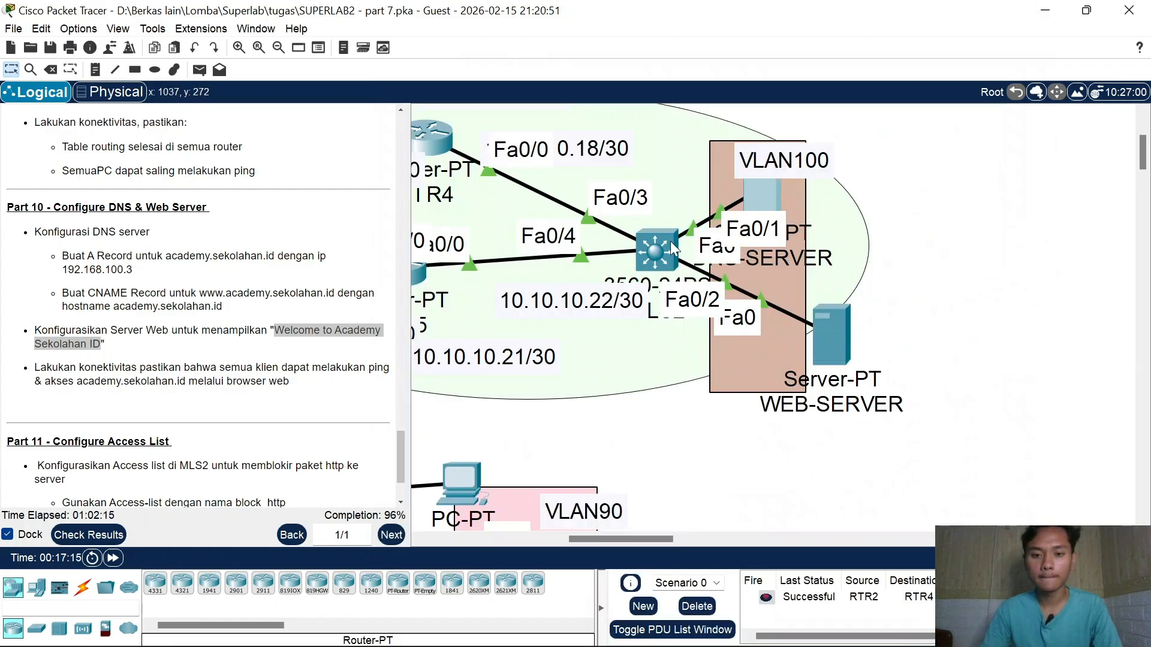
Step: Check MLS2's trunks with do sh int tr, which lists none
click(668, 243)
key(Return)
key(Return)
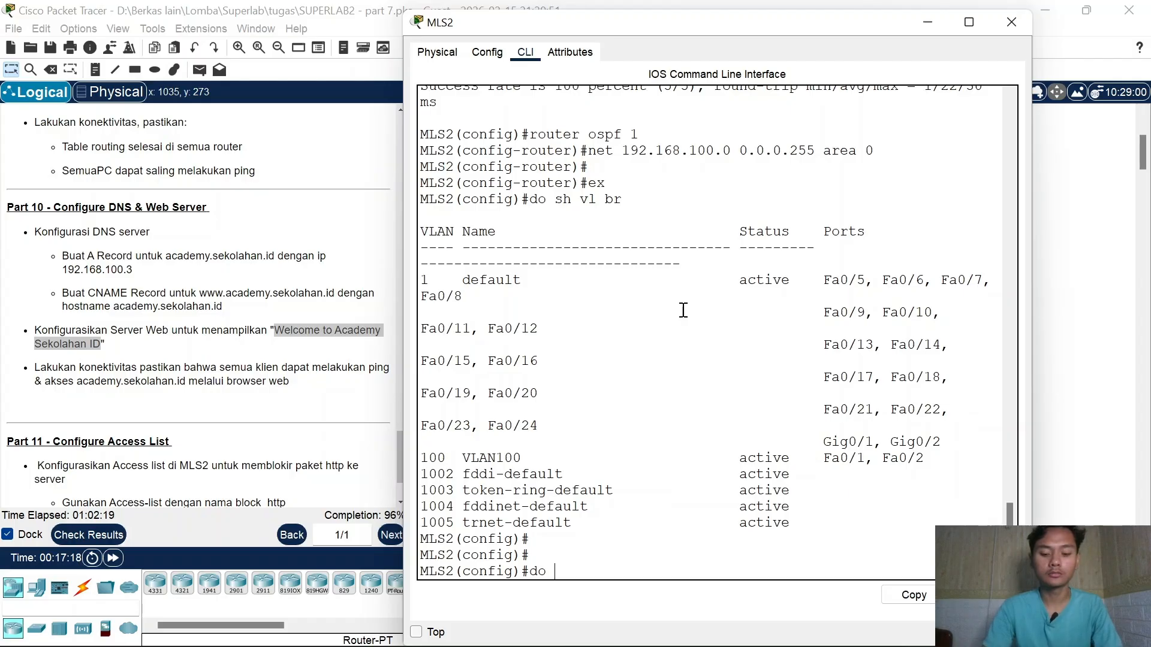
text(do sh int tr)
key(Return)
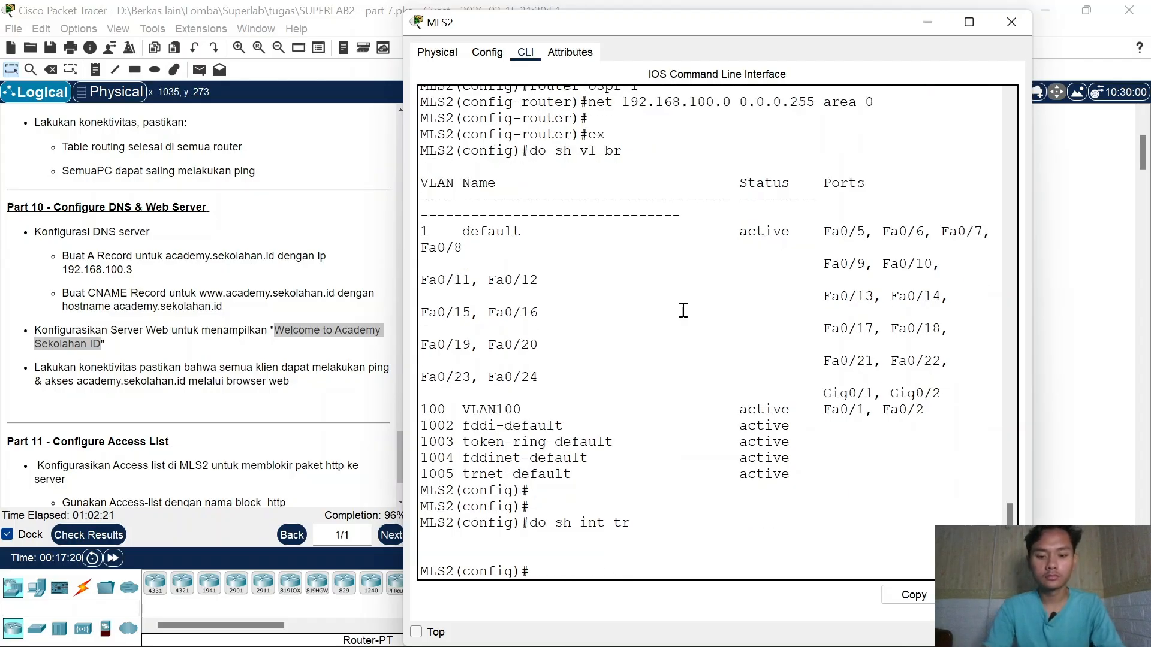
click(1011, 22)
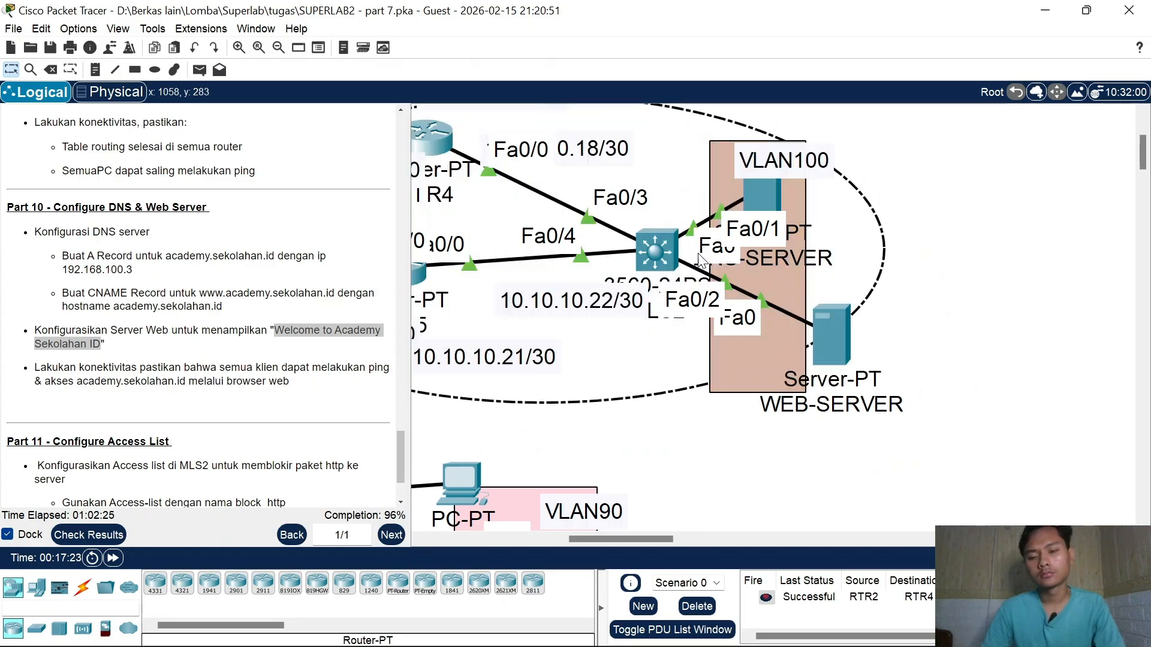
click(662, 255)
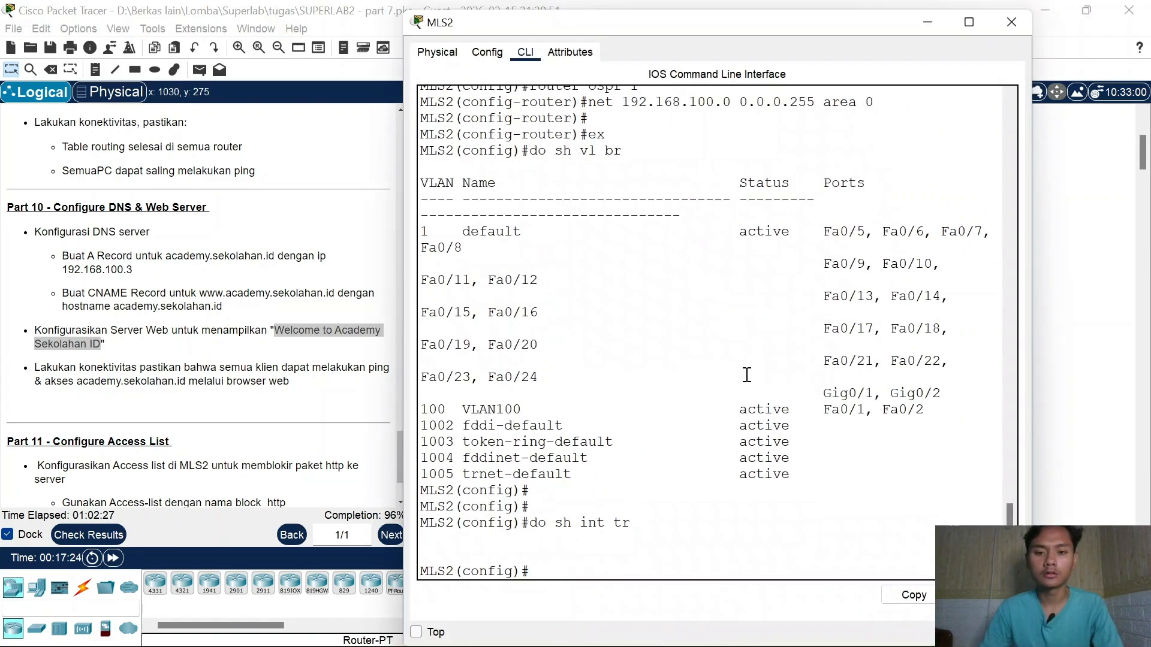
key(Return)
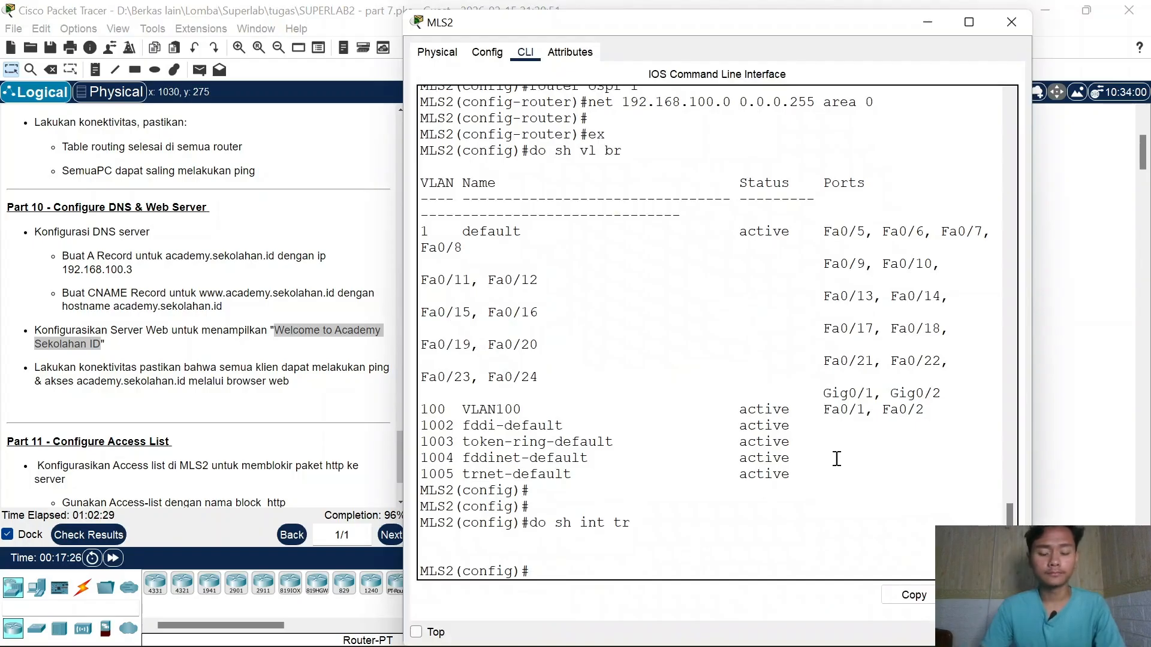
click(1011, 23)
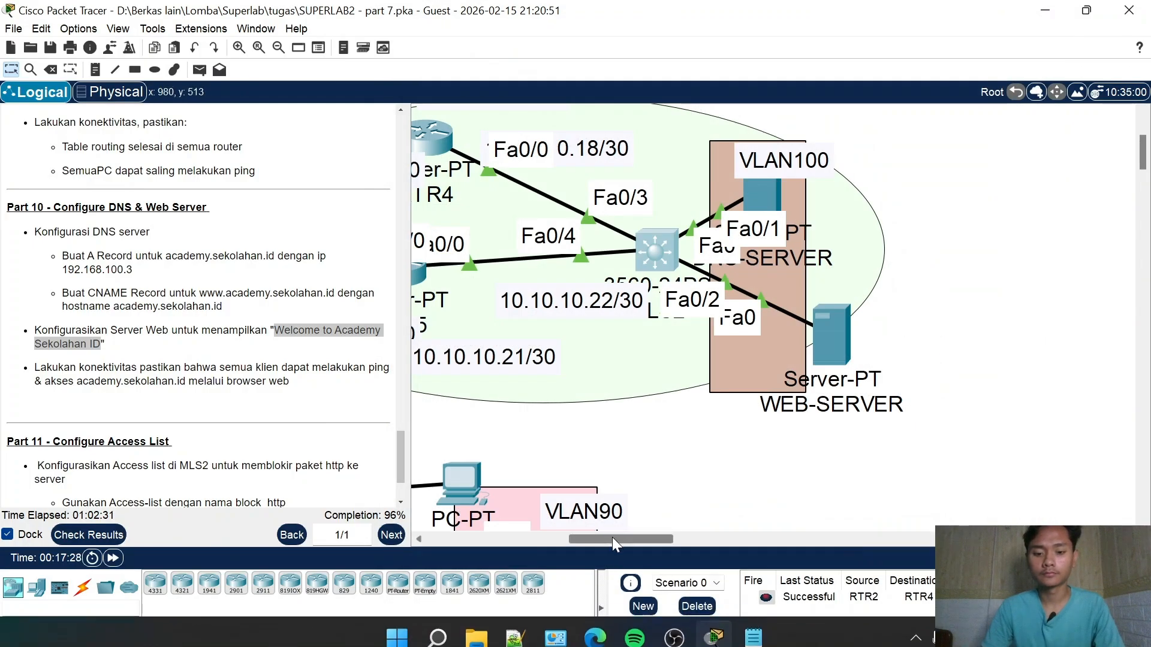
Step: Send a simple test PDU from WEB-SERVER to DNS-SERVER, then clear the scenario's packets
click(203, 71)
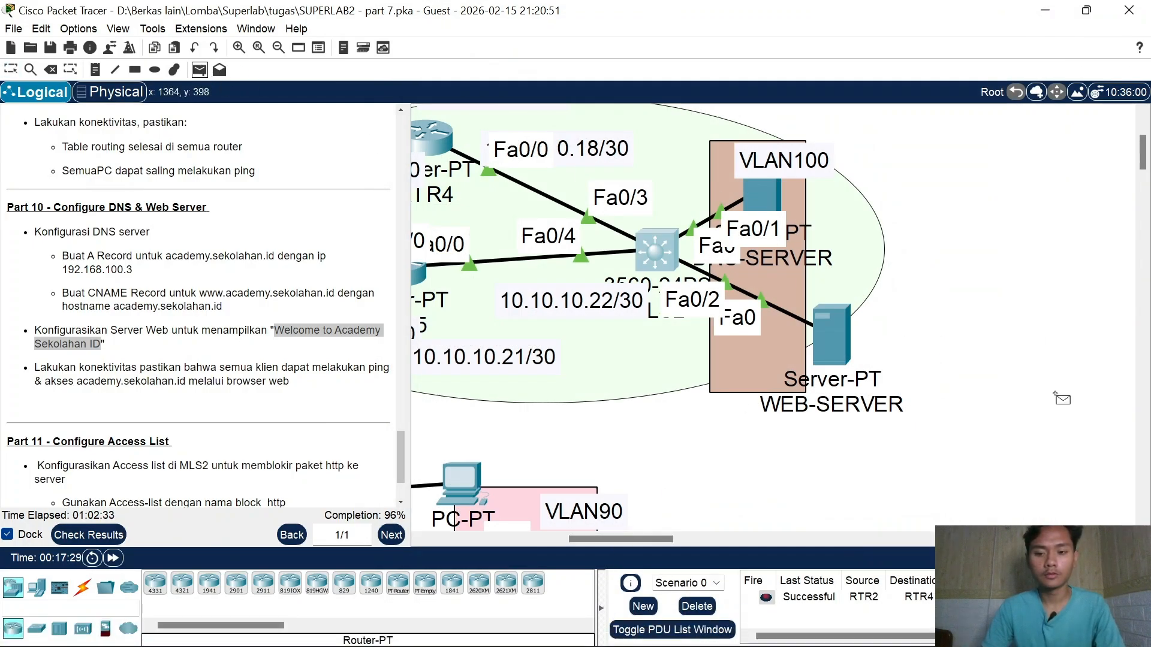
click(831, 336)
click(775, 204)
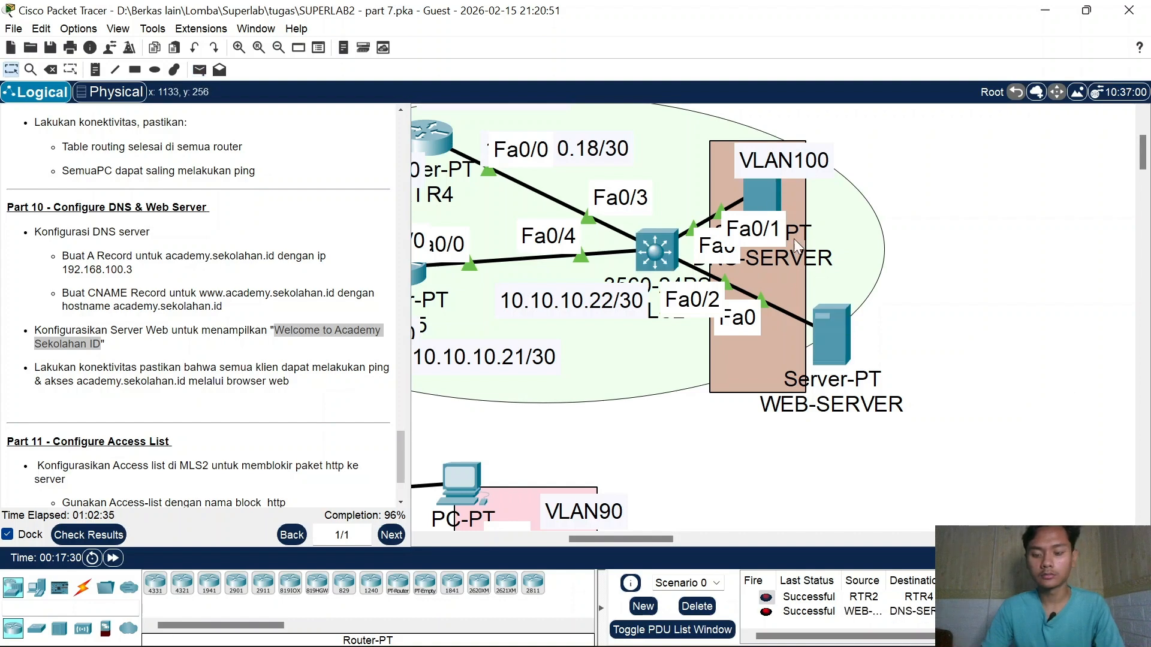
click(697, 606)
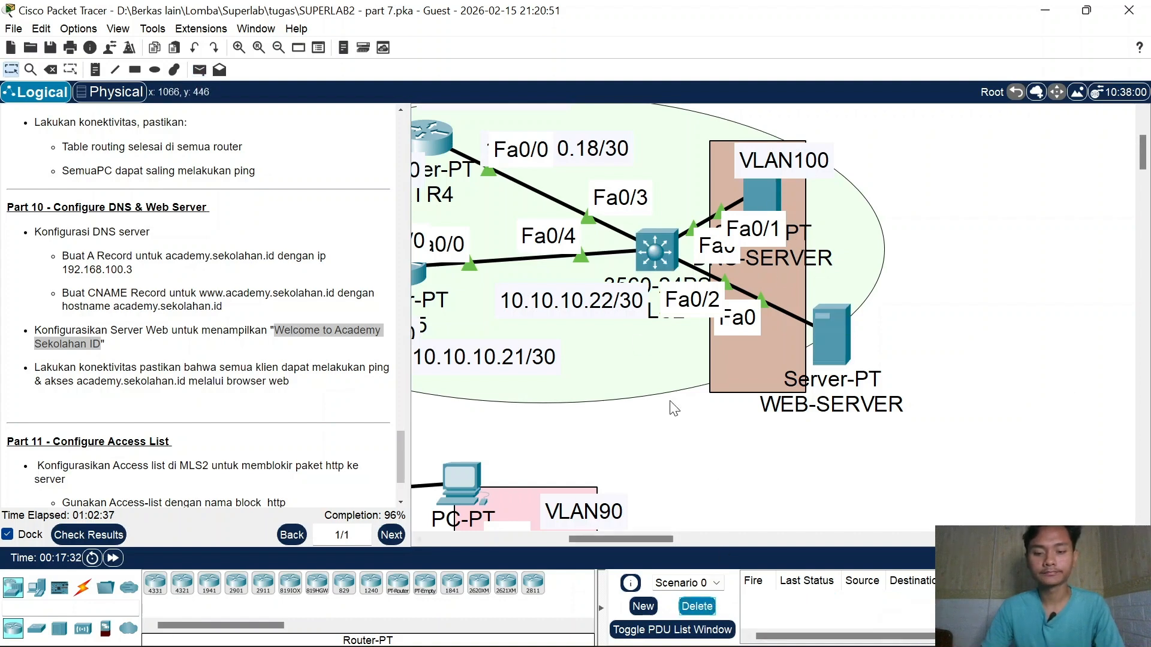
Step: Ping 192.168.100.3 from PC26's command prompt with 0% loss
drag(641, 535, 583, 541)
scroll(884, 408, down, 1)
click(928, 502)
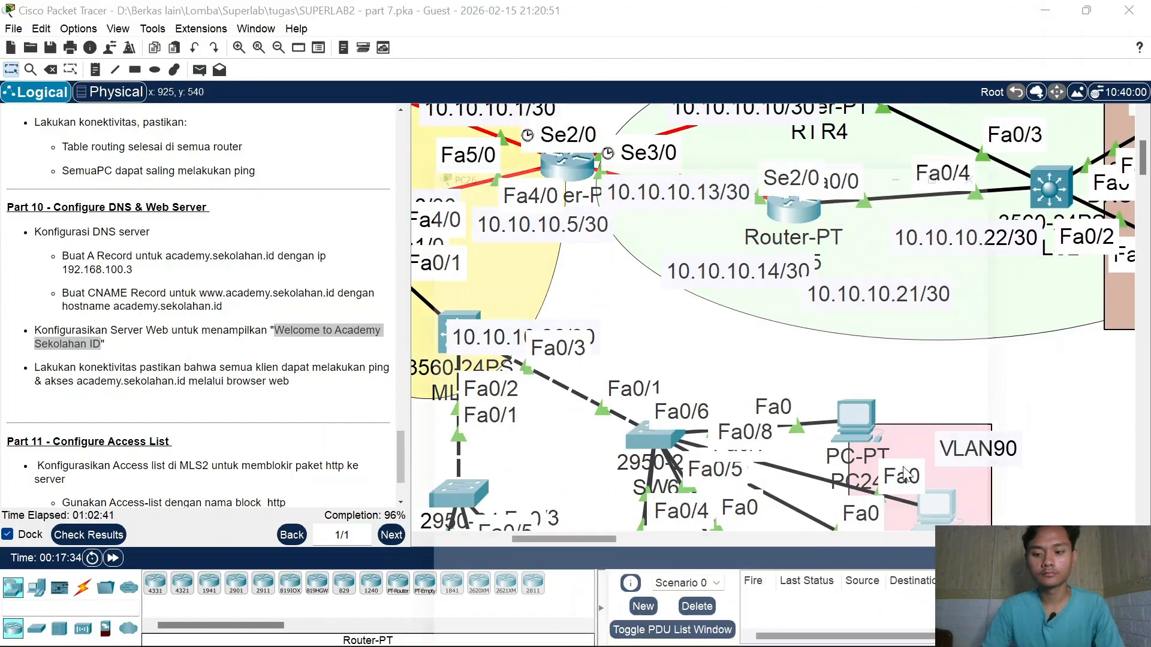
click(536, 52)
click(803, 129)
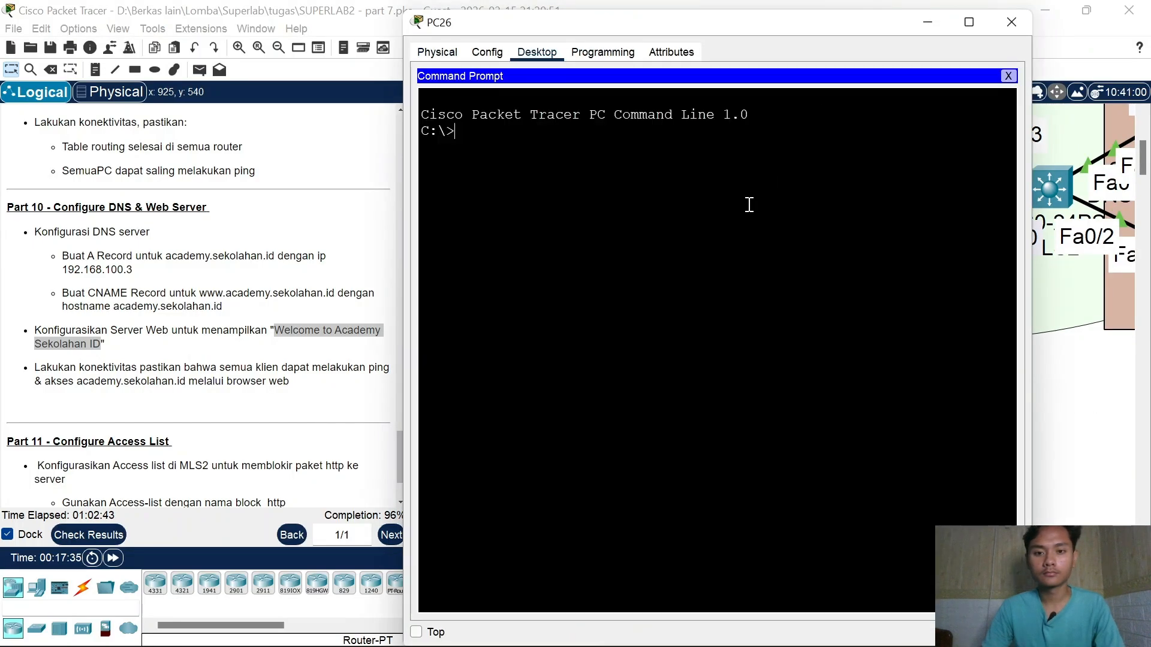
text(ping 192)
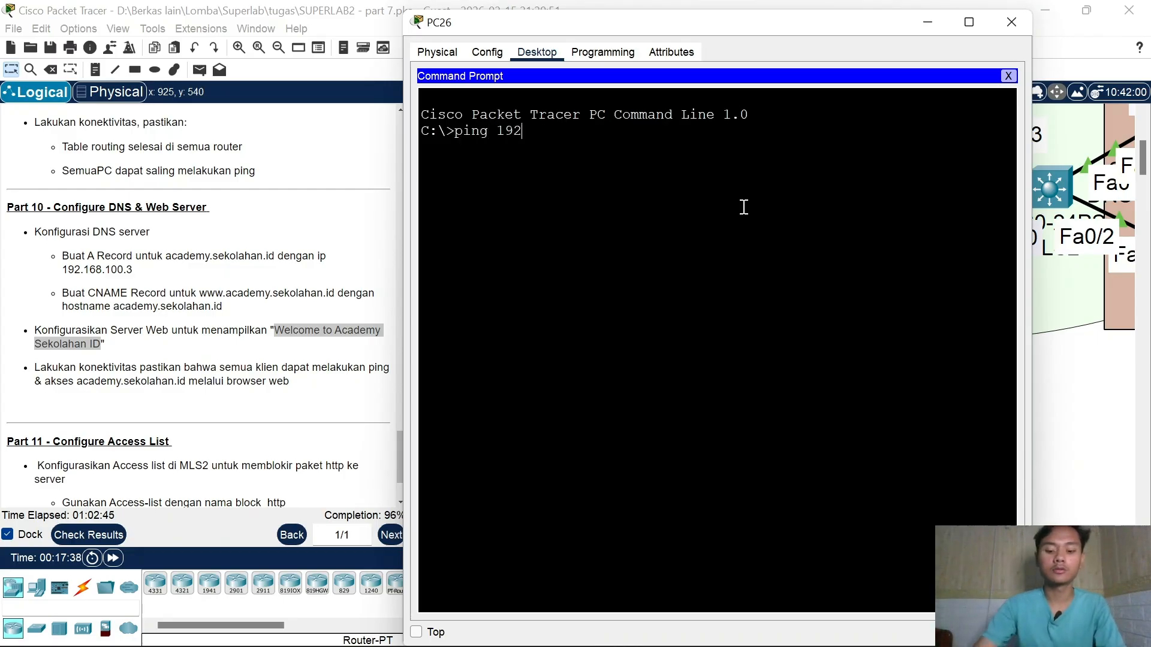
text(.168.100.3)
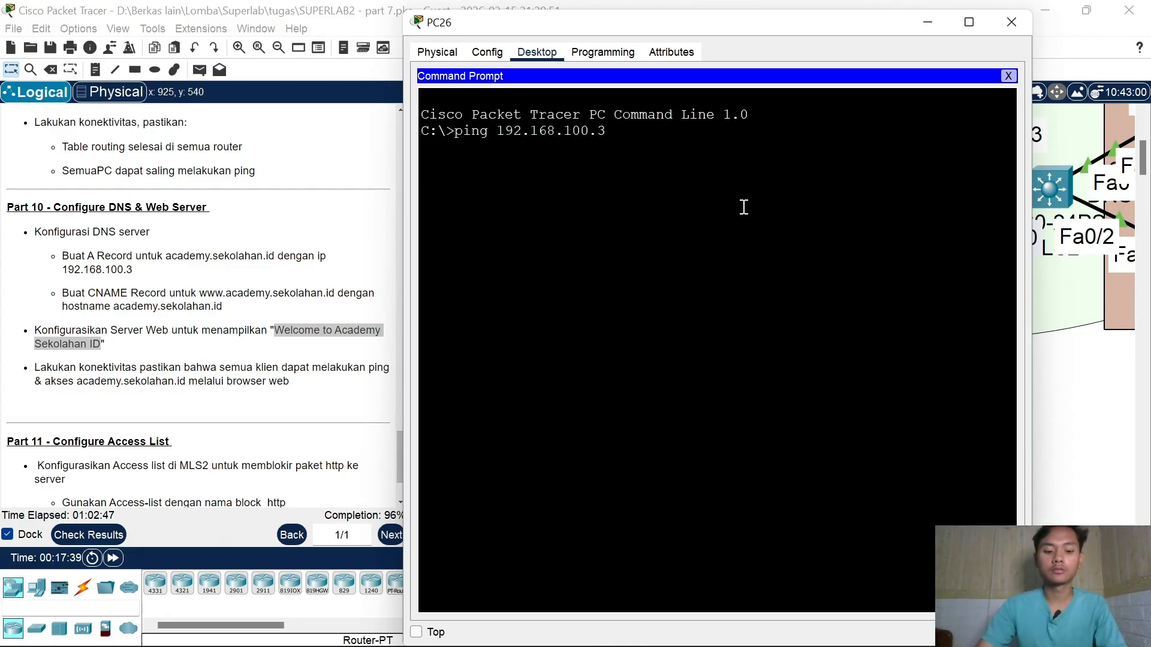
key(Return)
key(ctrl+c)
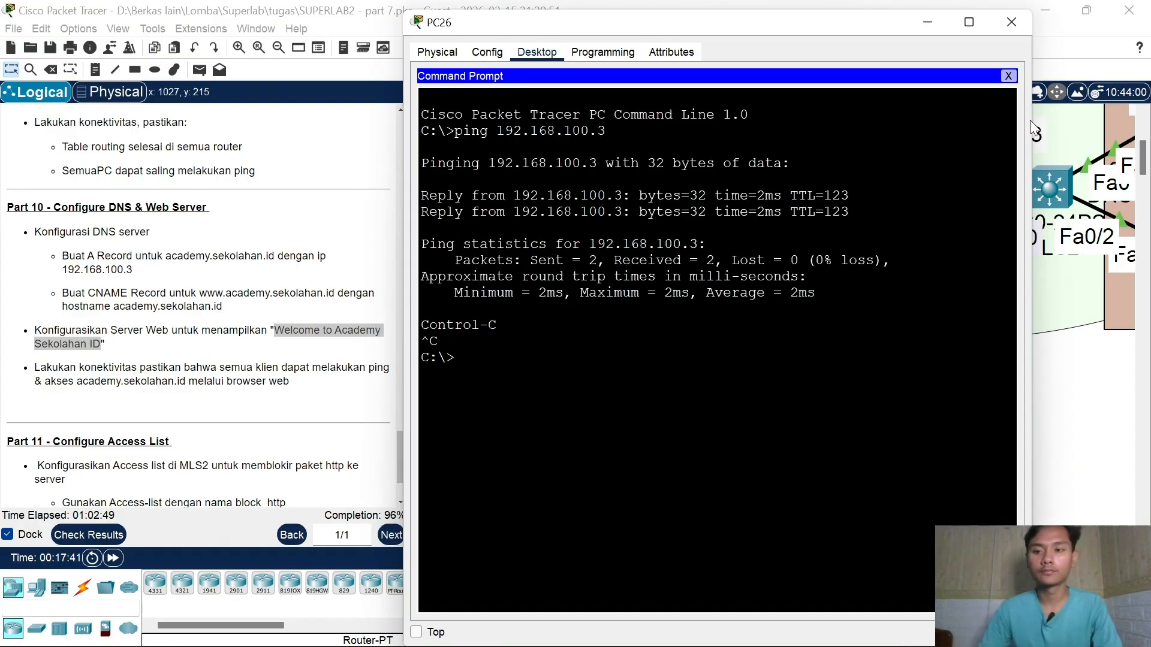
click(1008, 76)
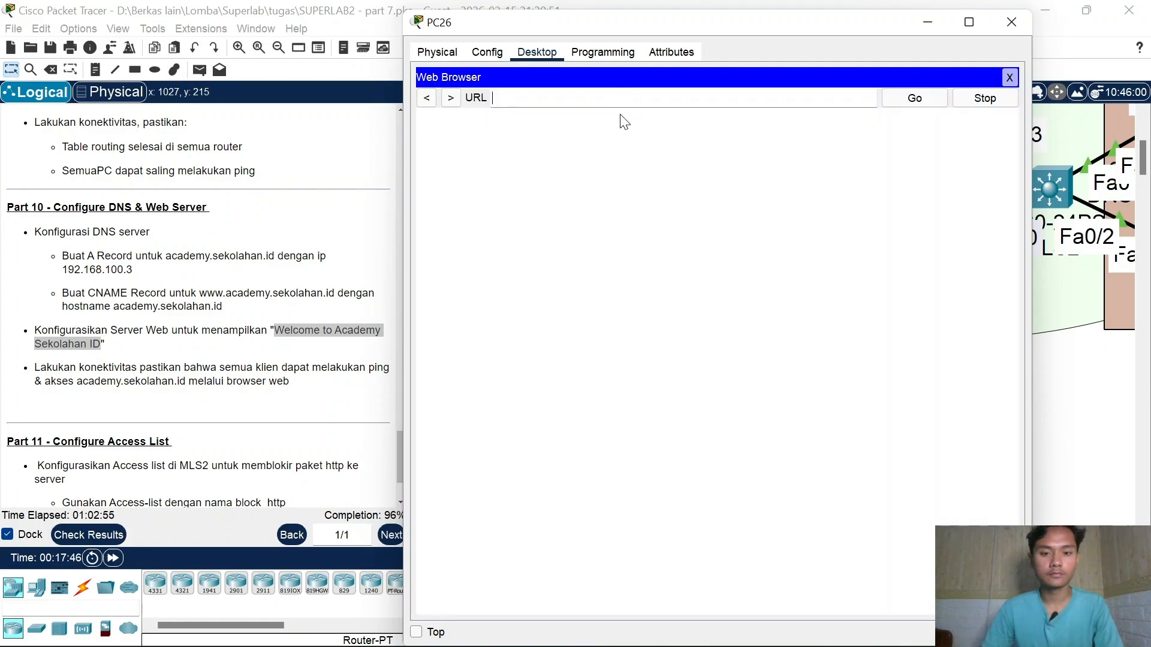
text(www.academy.sekolahan)
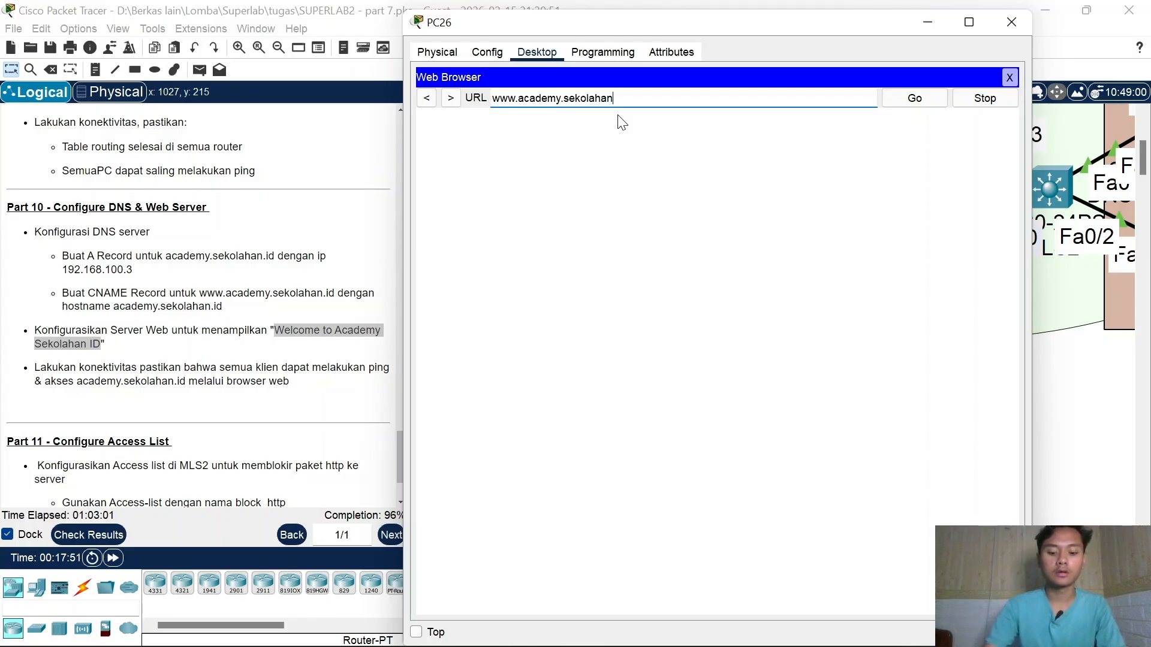
text(.id)
key(Return)
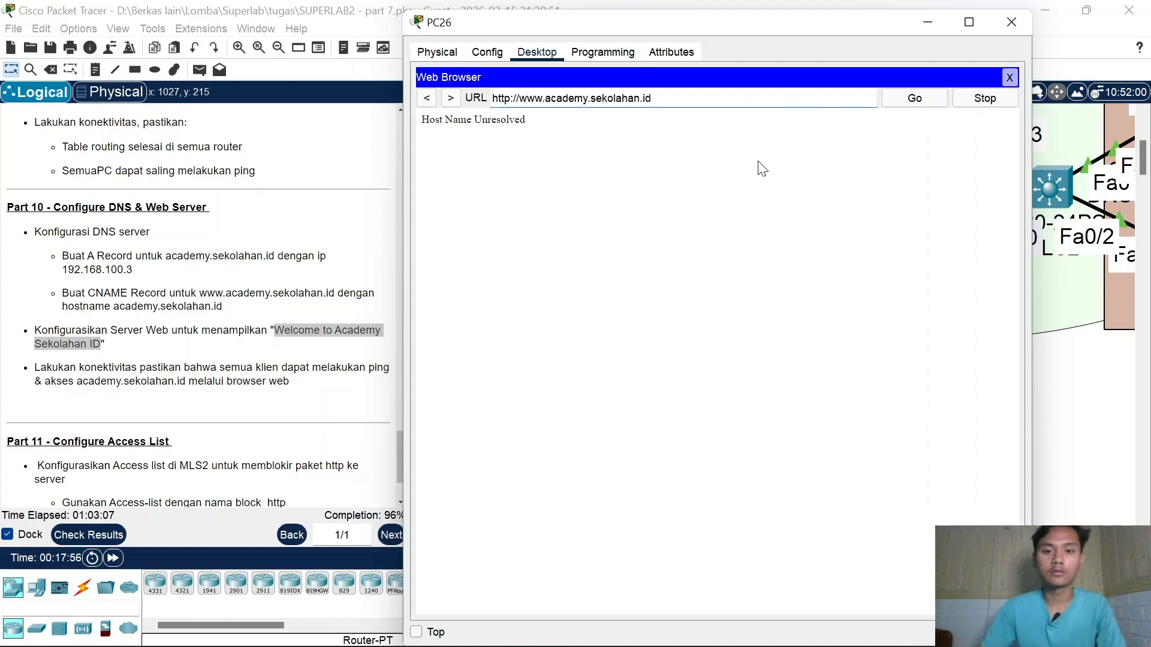
drag(679, 102, 523, 103)
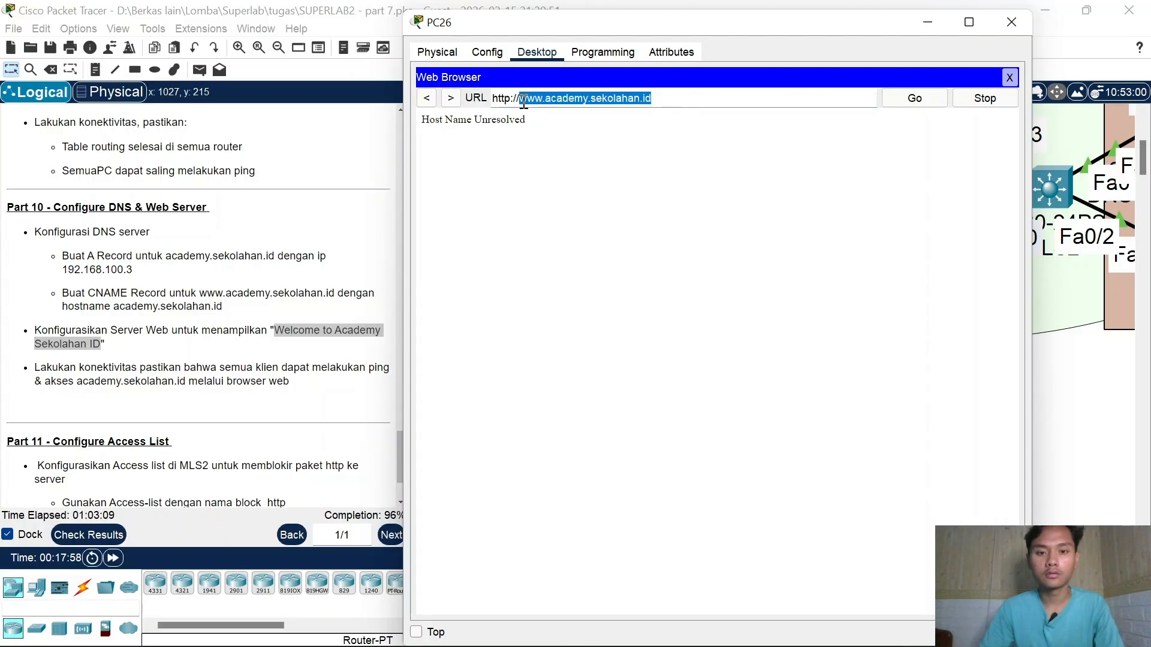
text(acade)
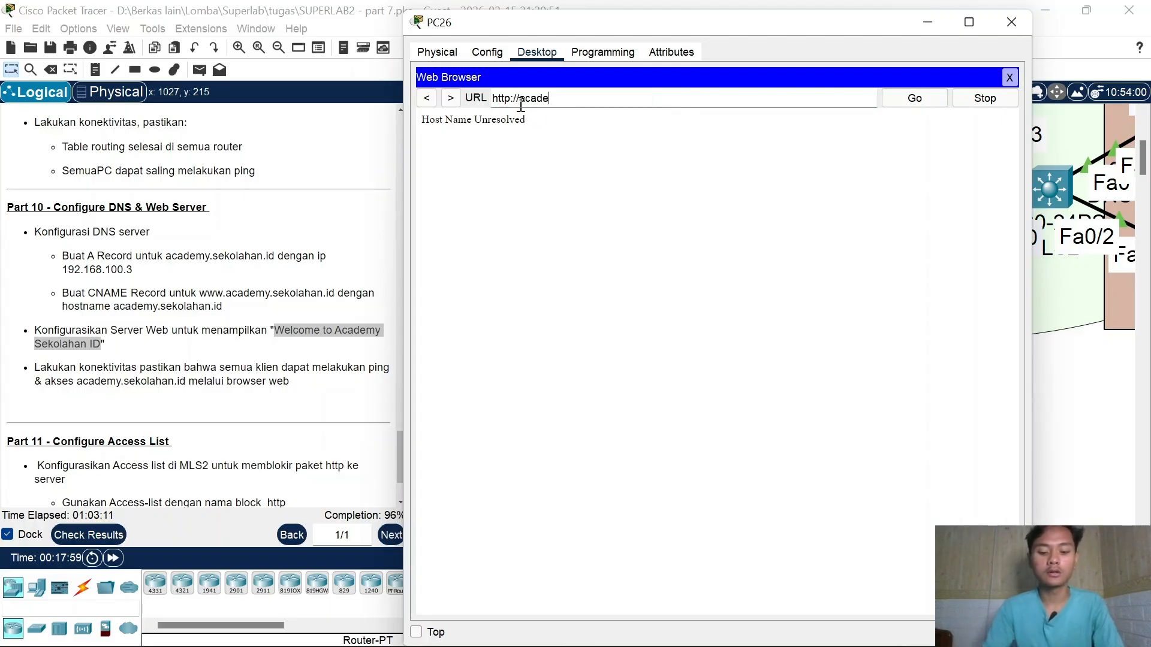
text(my.sekolahan)
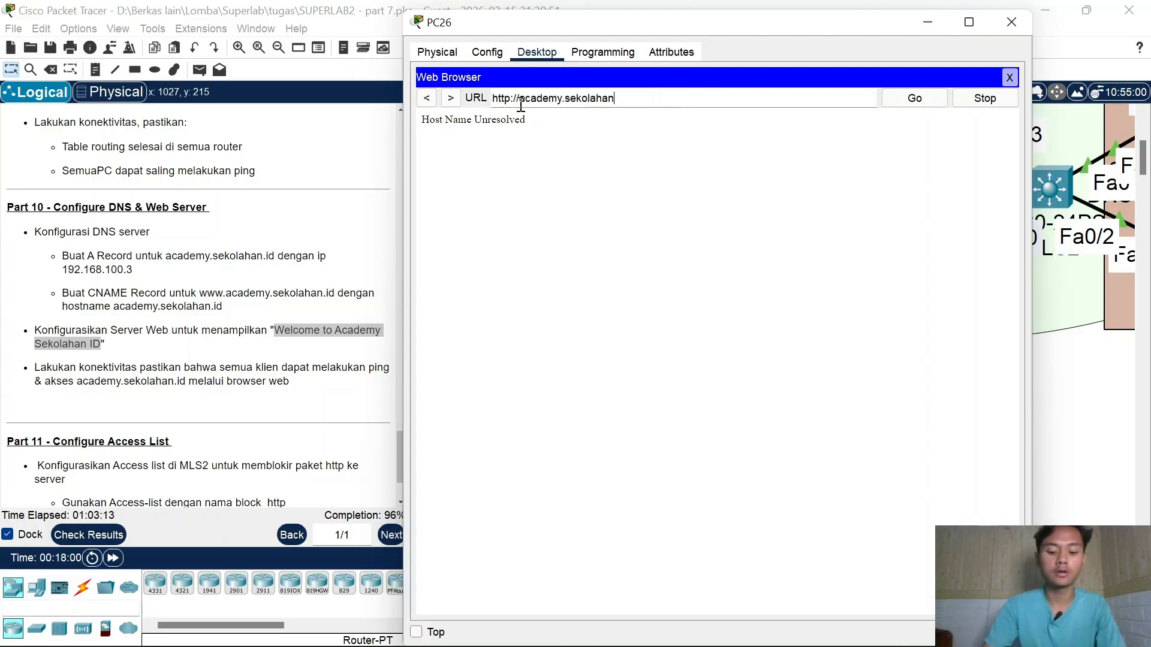
text(.id)
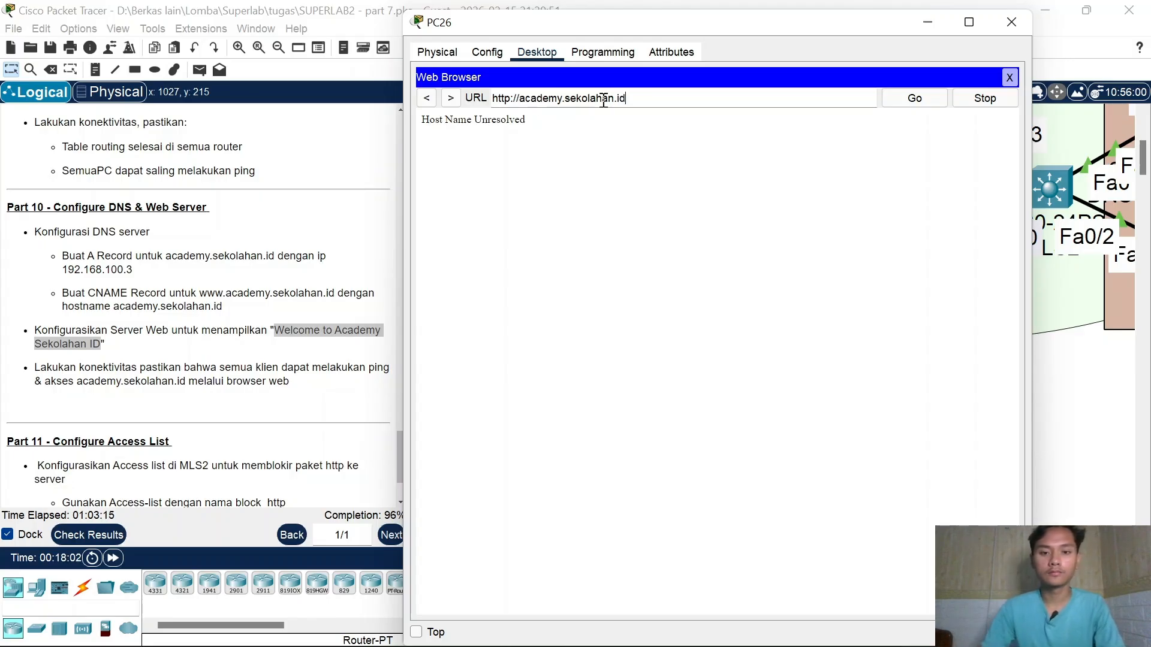
click(903, 99)
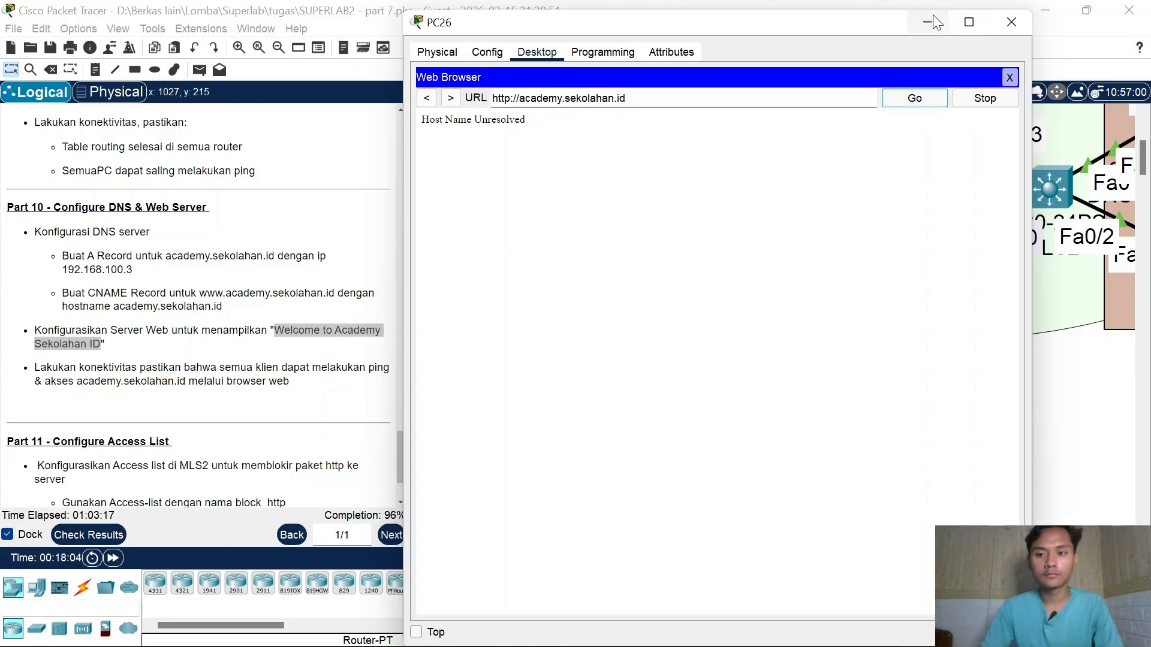
Step: Load the default page at 192.168.100.2 in PC26's browser, then minimize PC26
click(665, 102)
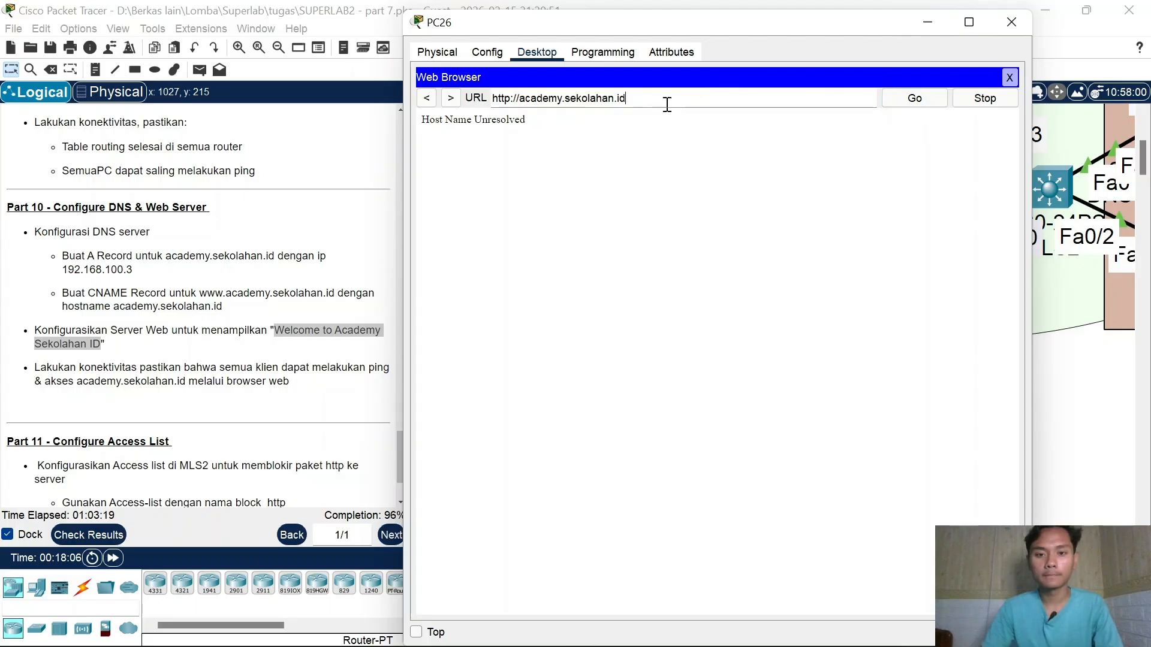
double_click(525, 105)
text(192)
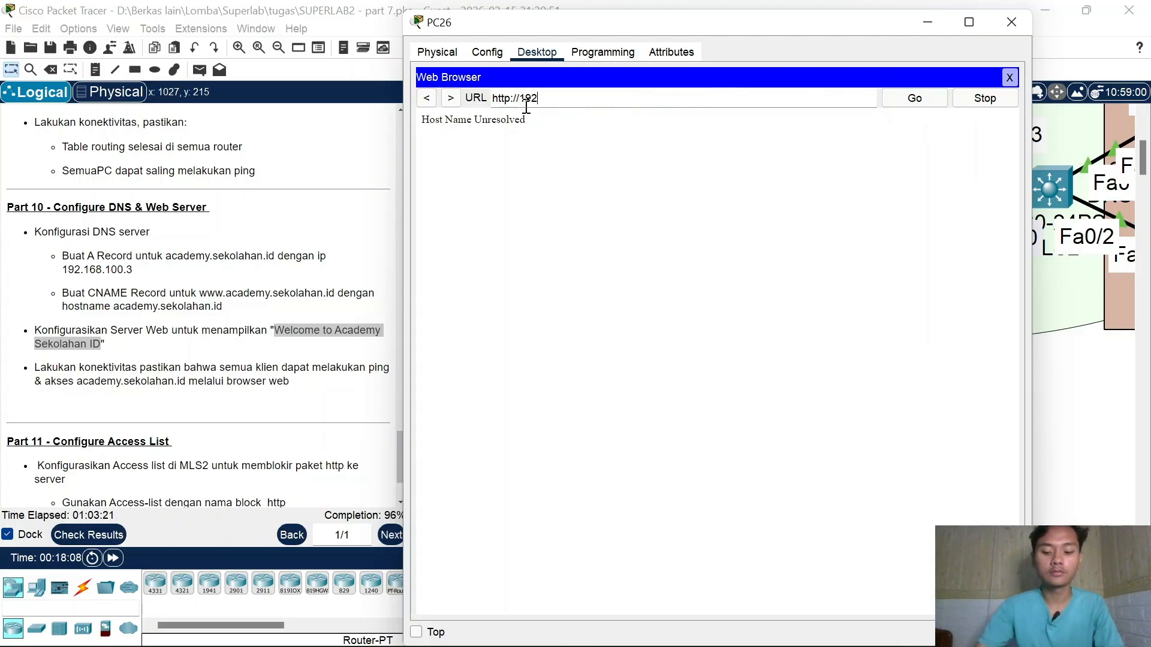
text(.168.100.2)
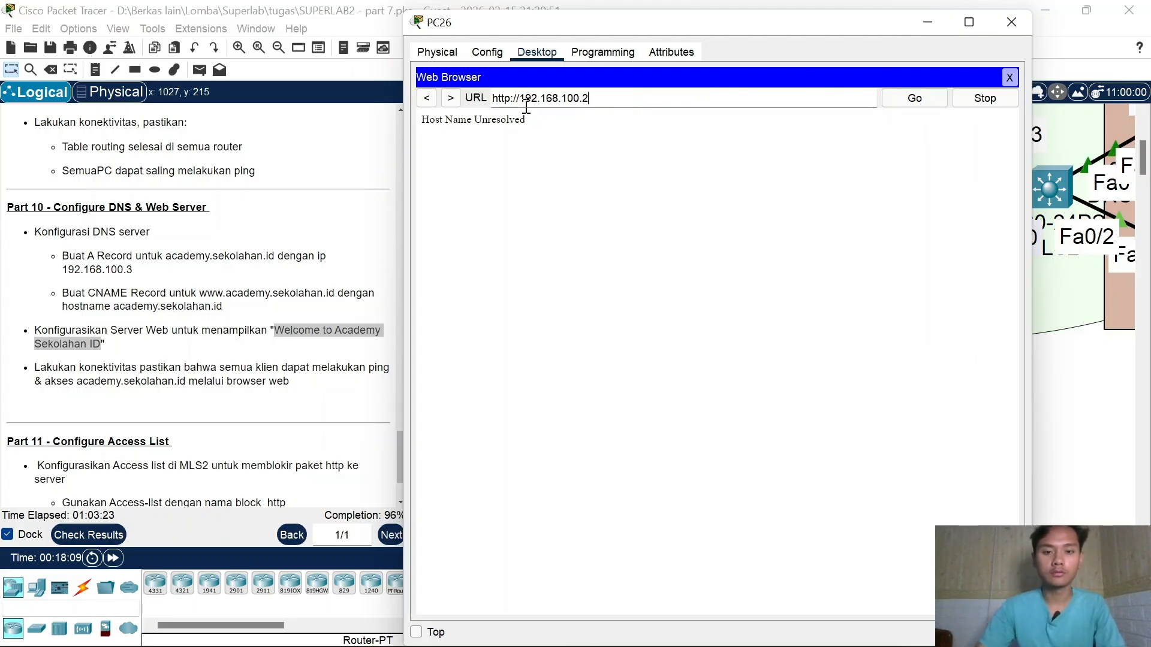
key(Return)
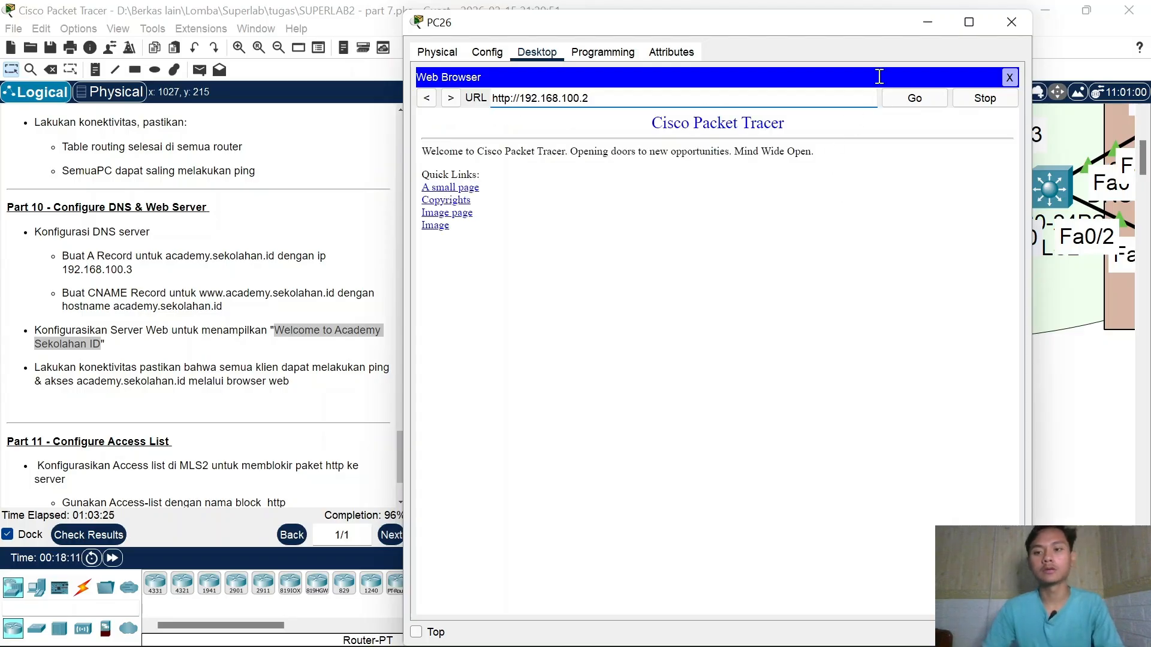
click(928, 22)
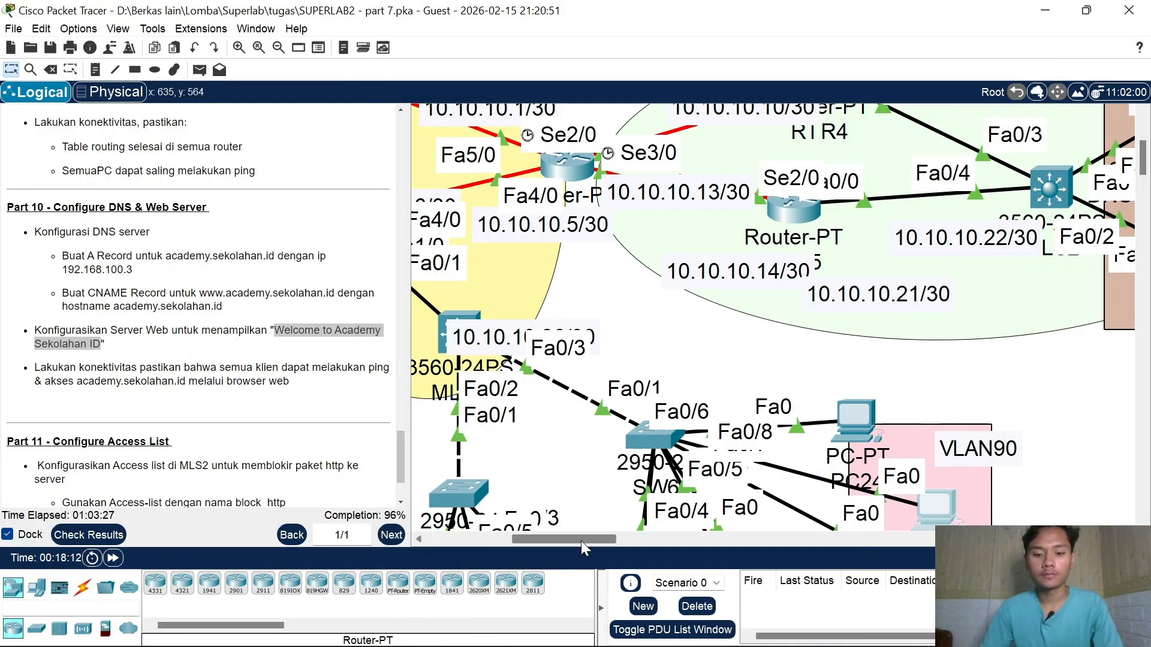
Step: Open DNS-SERVER's DNS records and resize columns to read the academy.sekolahan.id A record and www CNAME
drag(581, 541, 660, 537)
scroll(599, 270, up, 1)
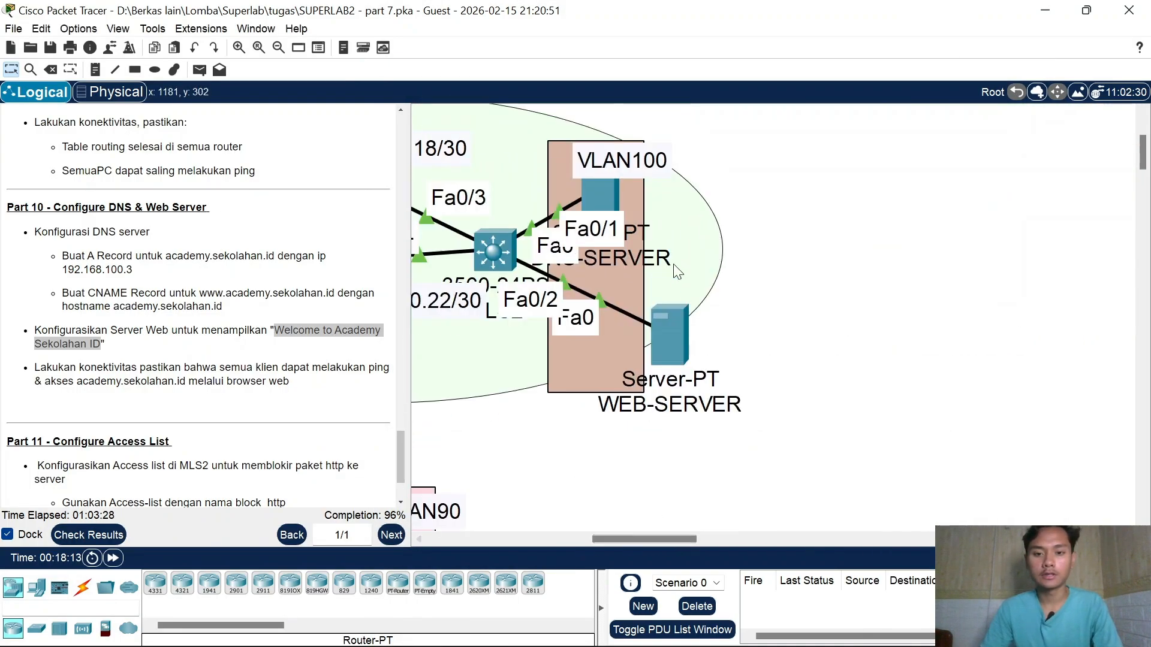
click(600, 170)
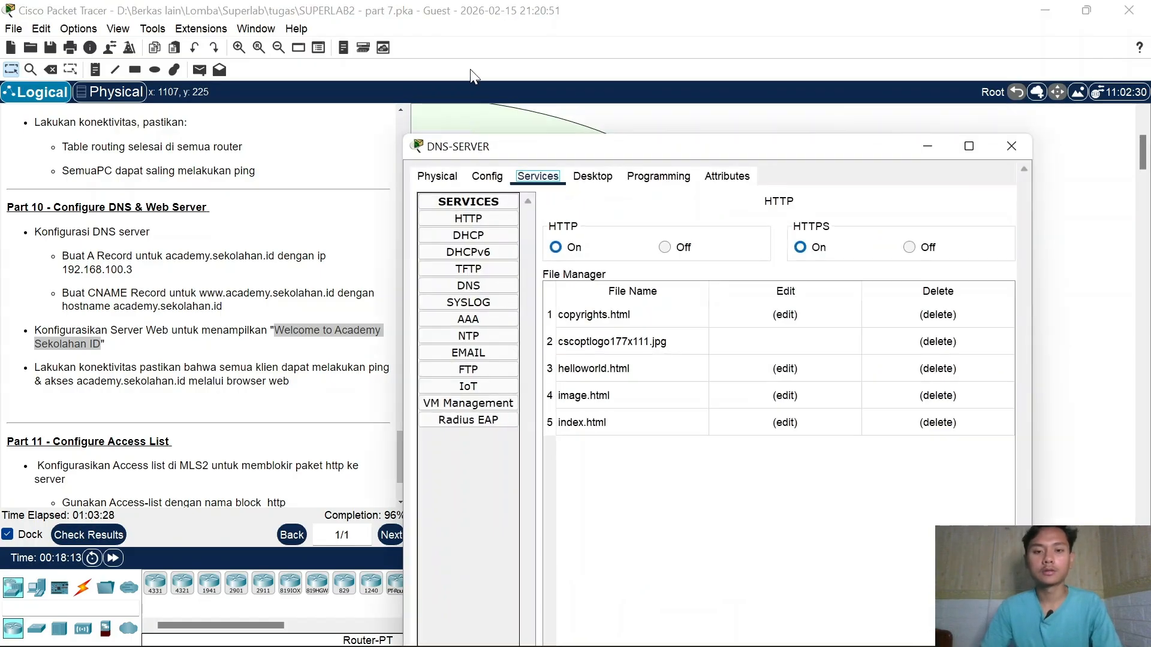
click(469, 287)
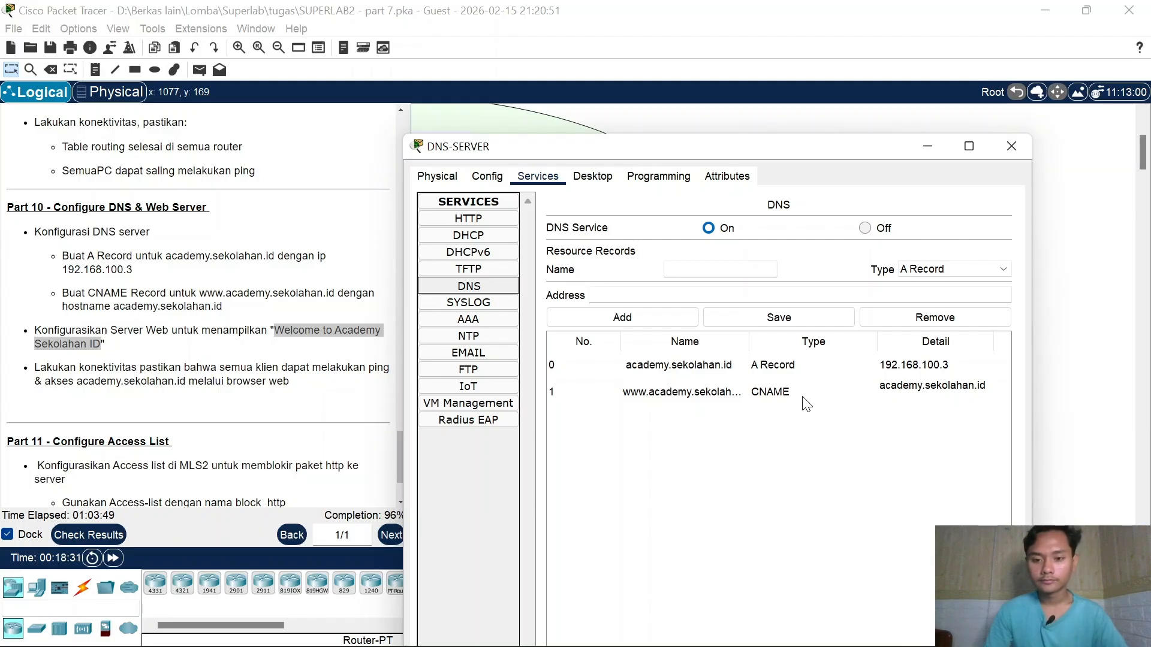
click(785, 398)
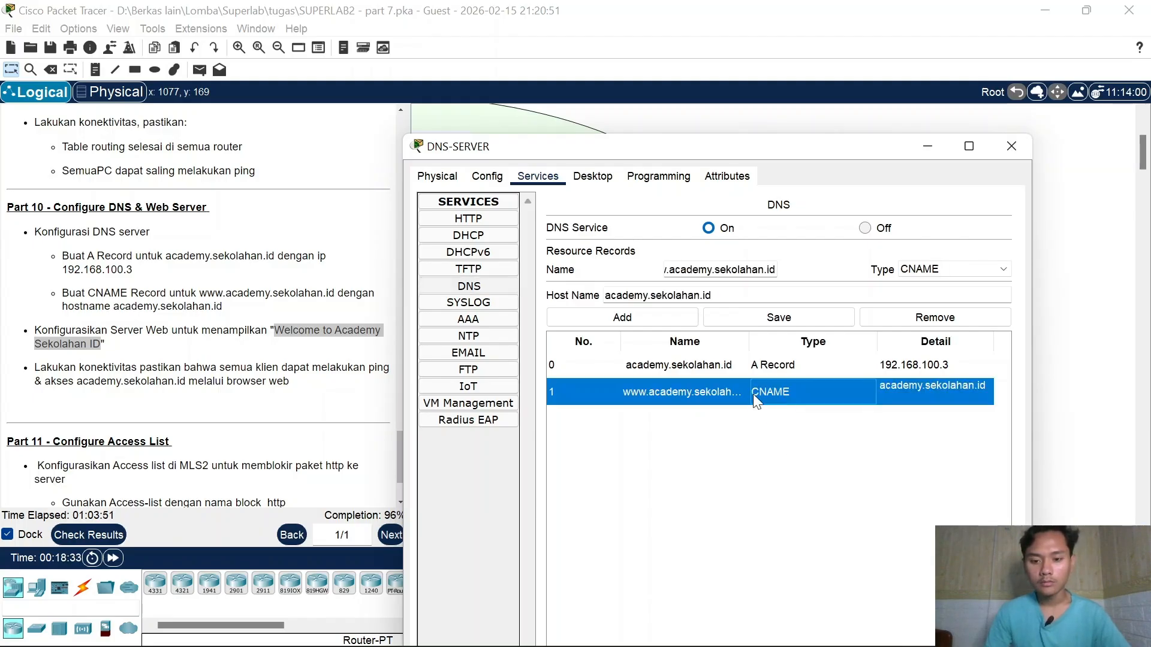
drag(752, 342, 797, 342)
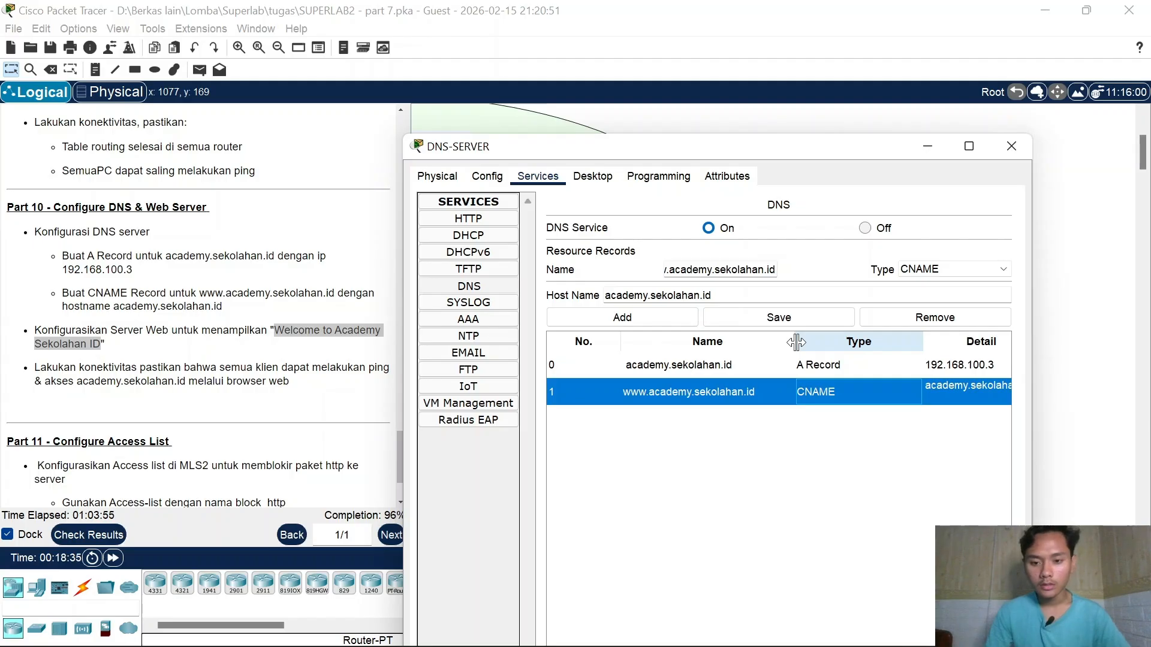
drag(797, 342, 758, 340)
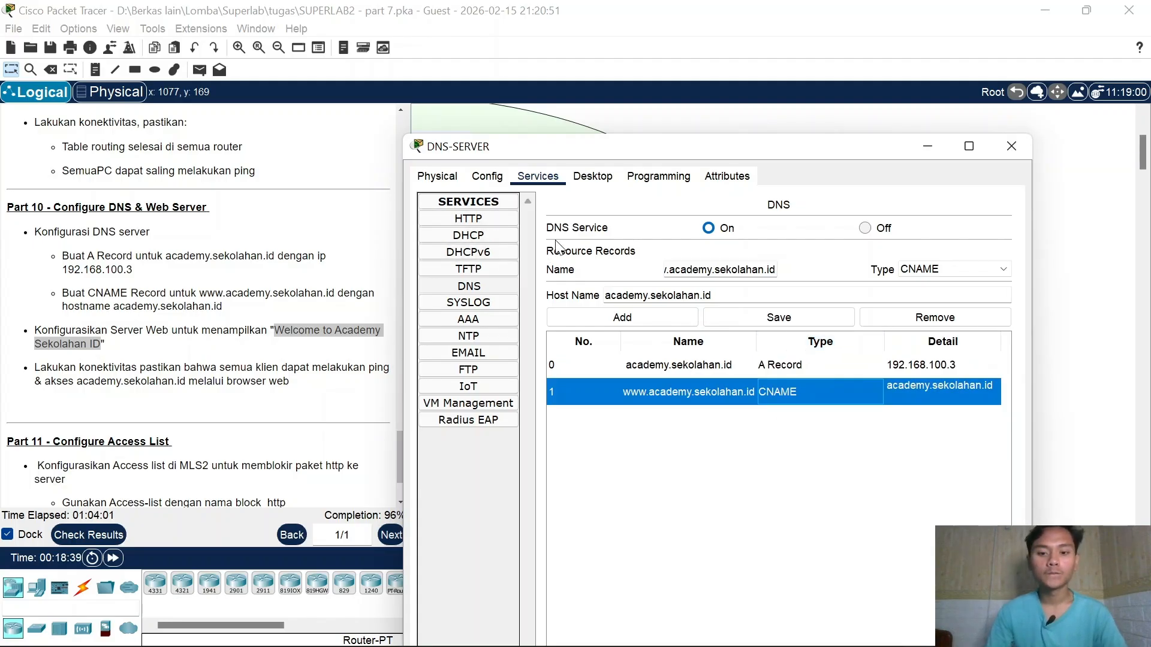
Step: Close DNS-SERVER, then save WEB-SERVER's index.html over the existing file and close the server
click(1012, 146)
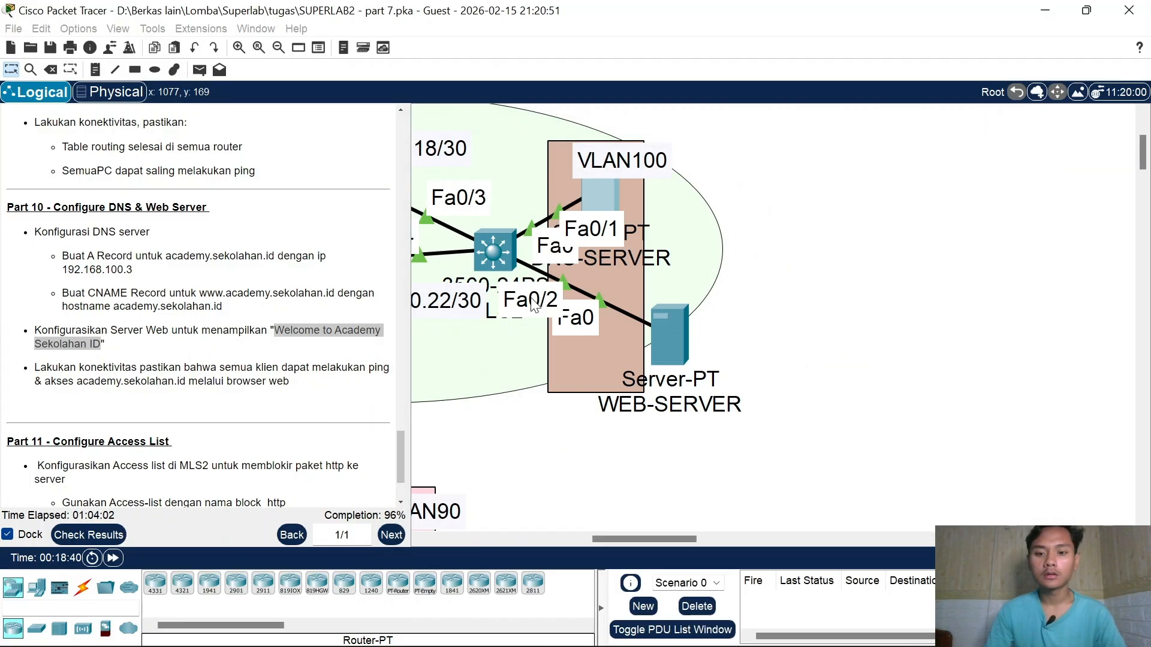
click(613, 346)
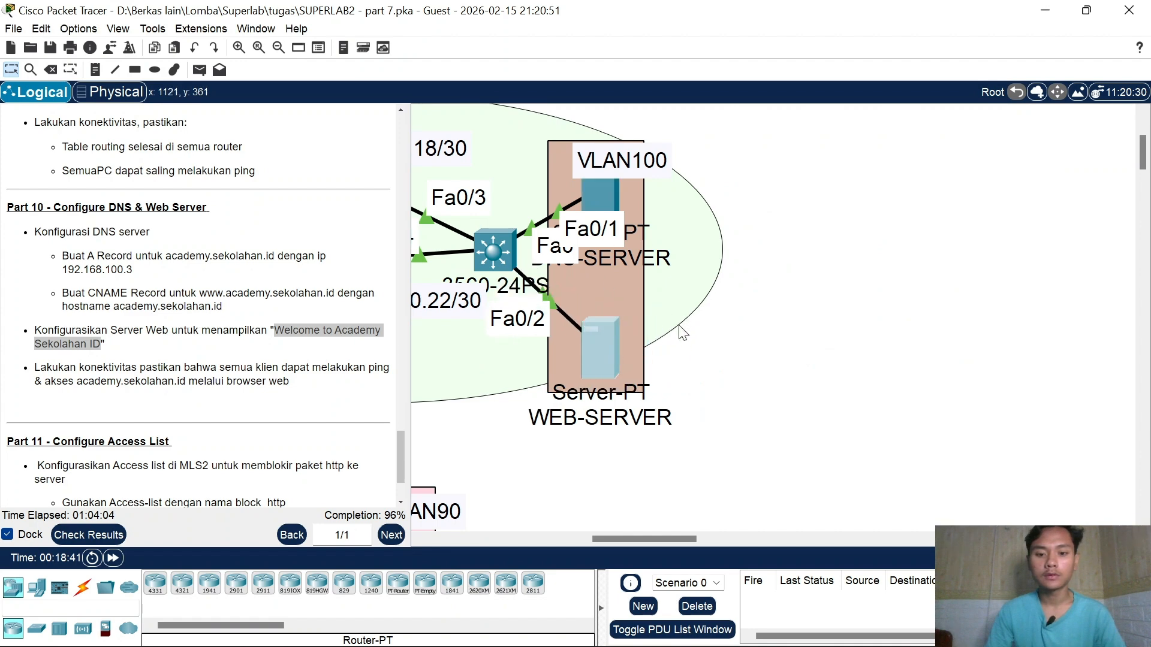
click(537, 50)
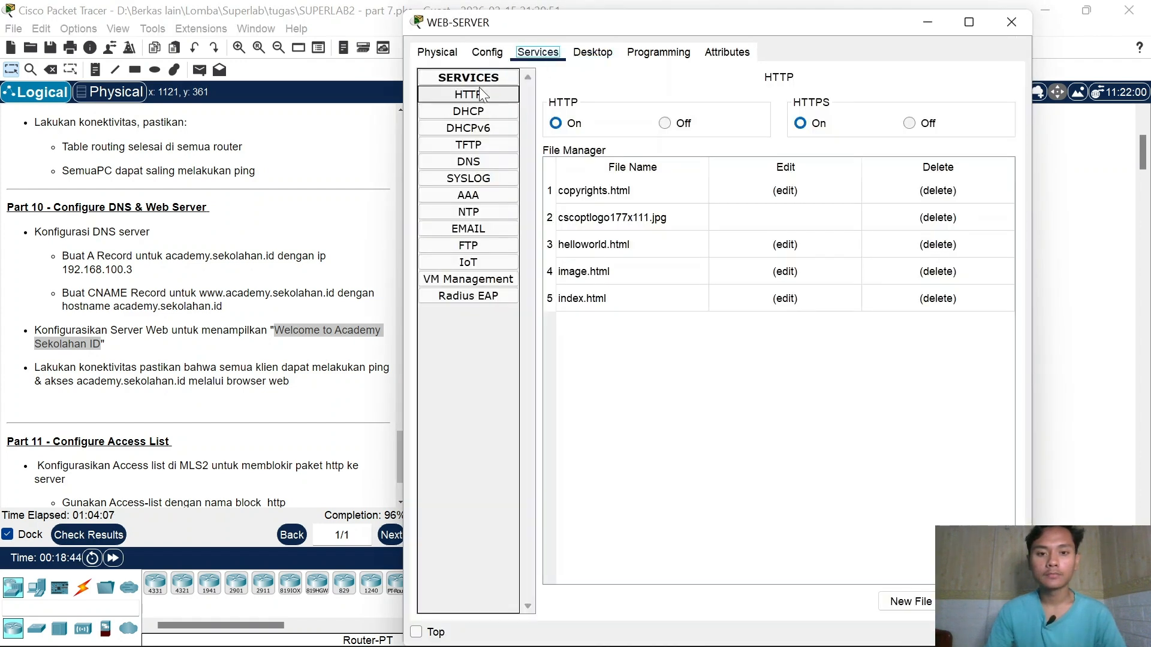
click(784, 298)
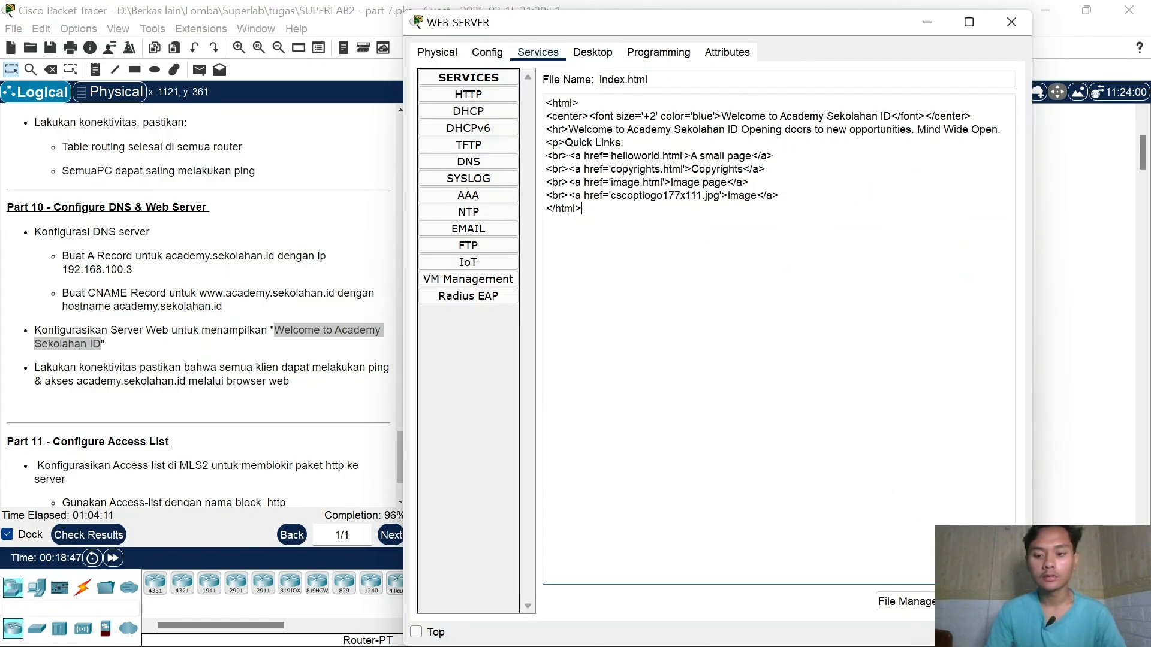
click(979, 601)
click(745, 367)
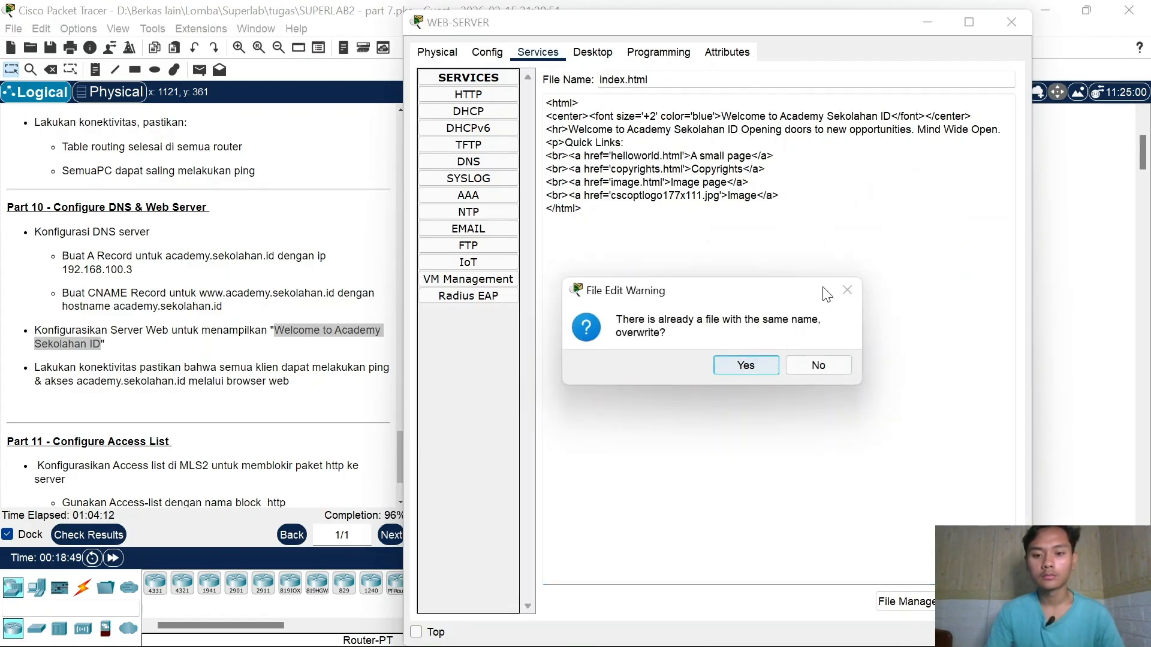
click(1010, 20)
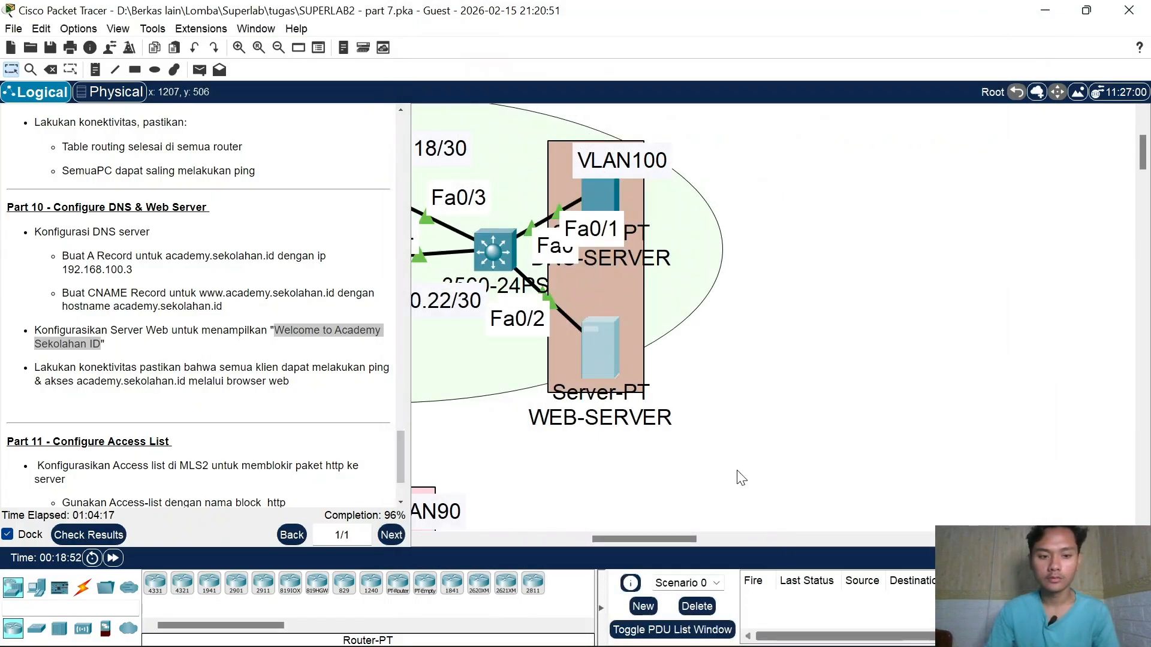
Step: Load academy.sekolahan.id in PC11's web browser, which returns Host Name Unresolved, then close PC11
drag(670, 539, 551, 537)
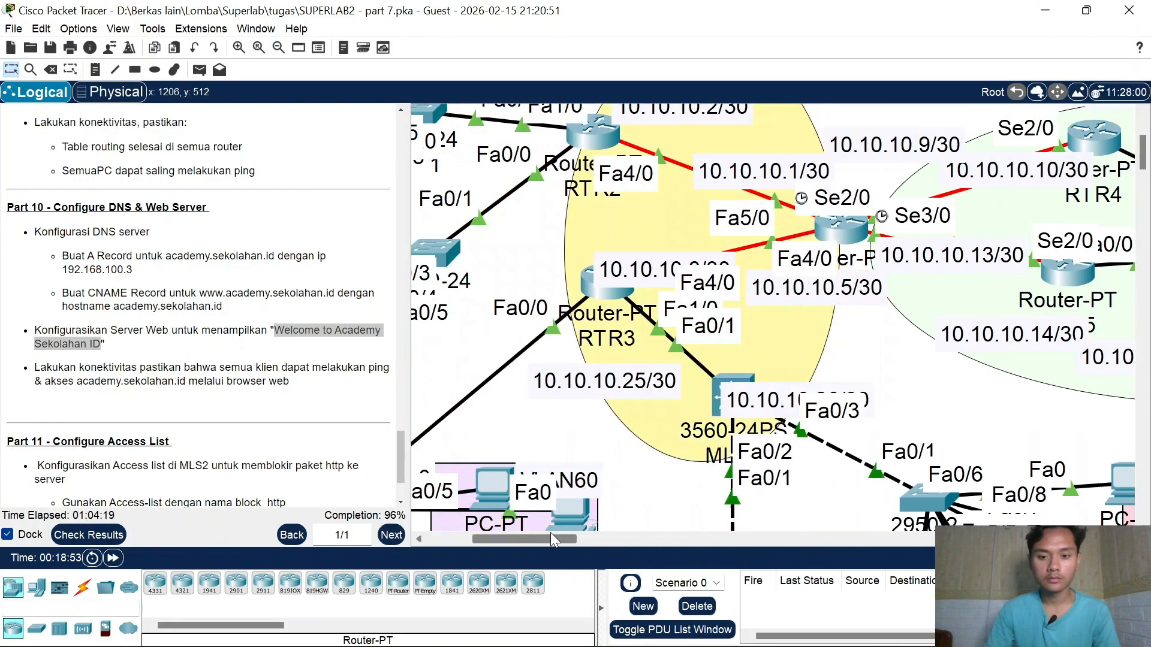
scroll(538, 463, down, 1)
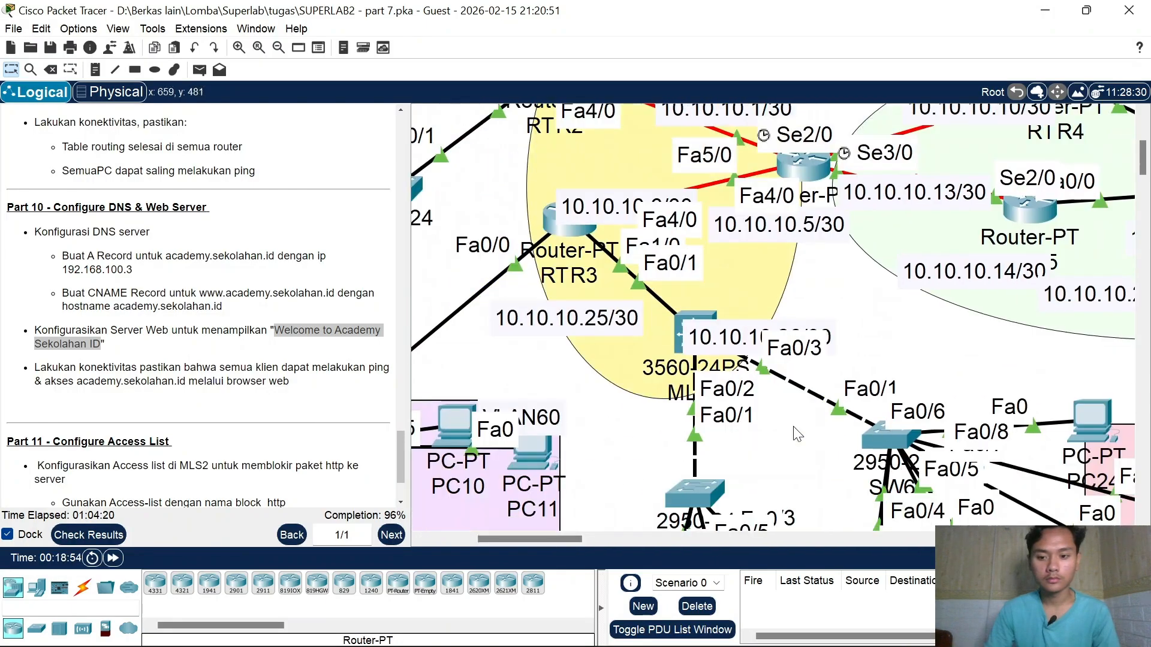
click(548, 451)
click(524, 55)
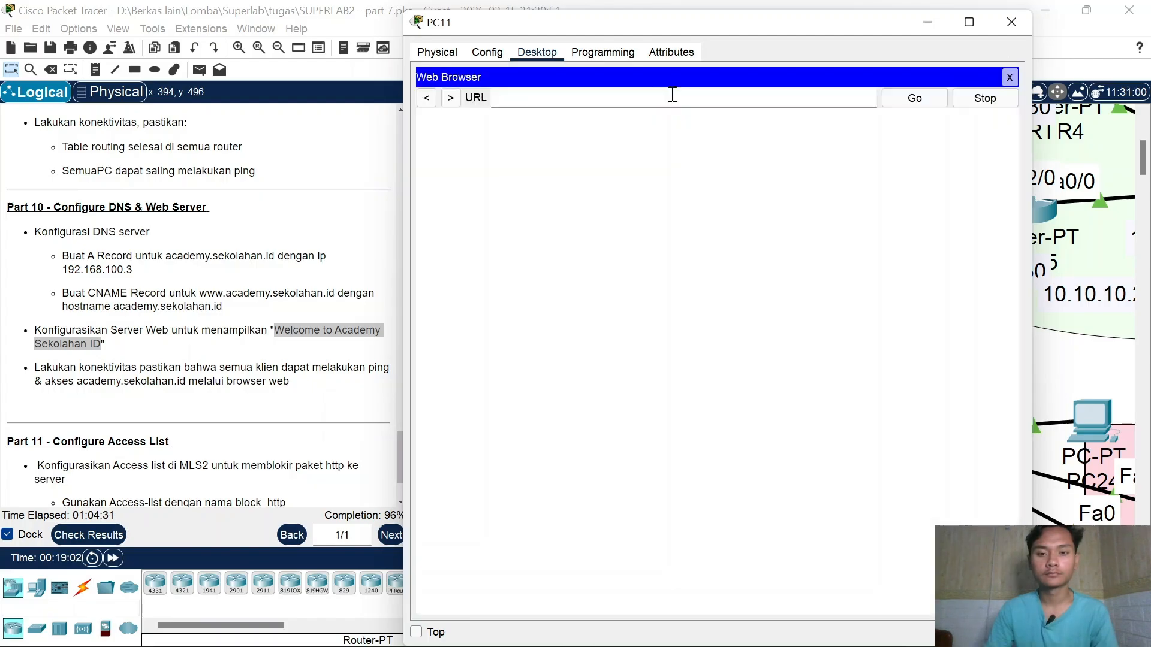
text(academy.seko)
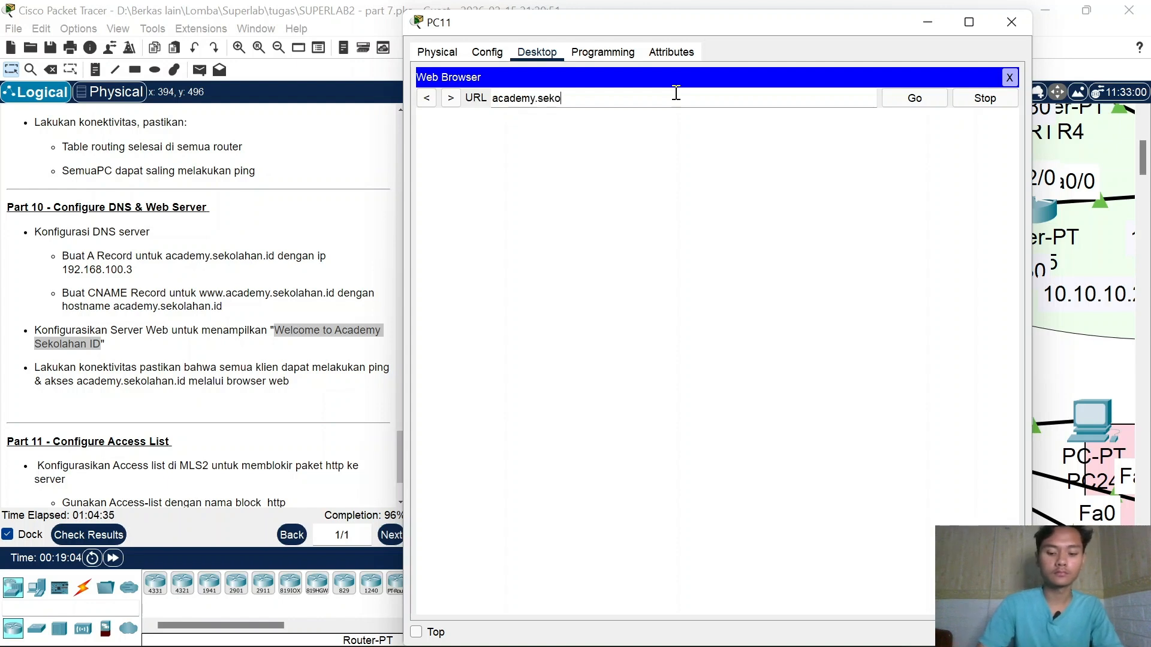
text(lahan.id)
key(Return)
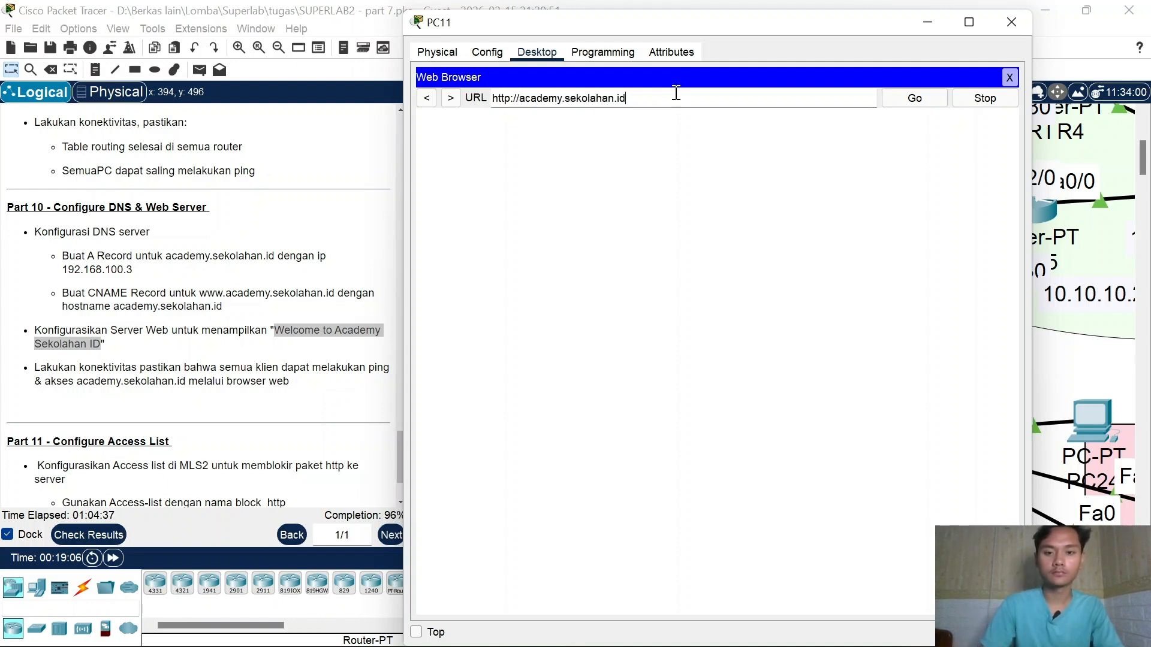
click(1013, 24)
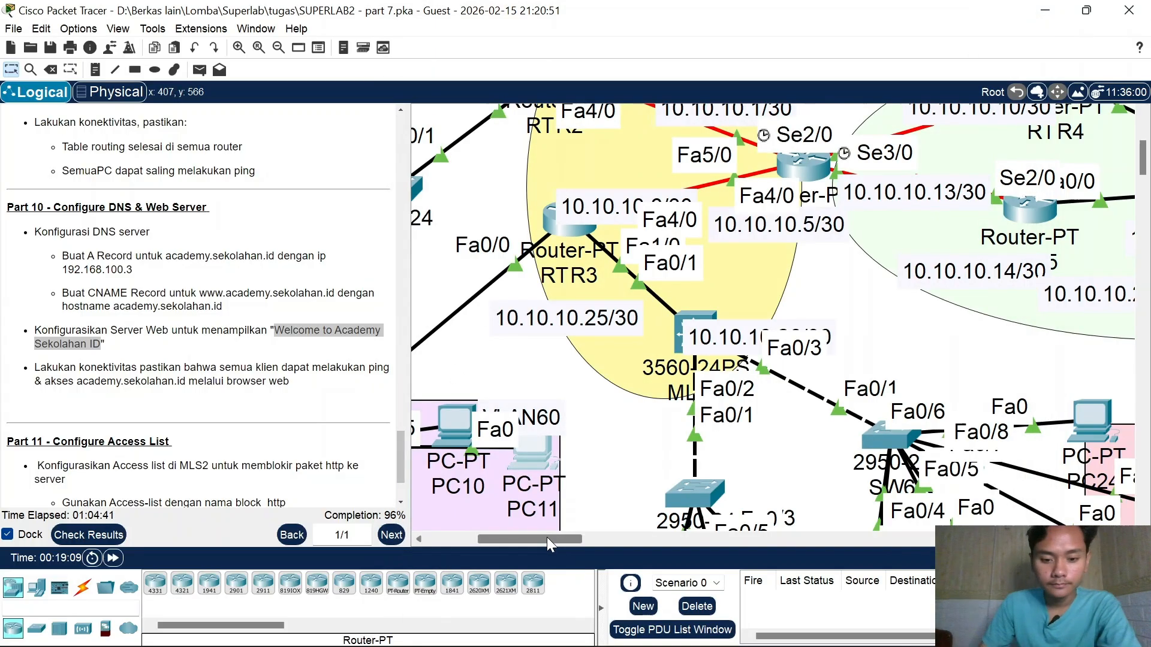
Step: Zoom out and send simple PDUs from PC26 to WEB-SERVER and DNS-SERVER, both succeeding, then reopen PC26
drag(547, 537, 559, 537)
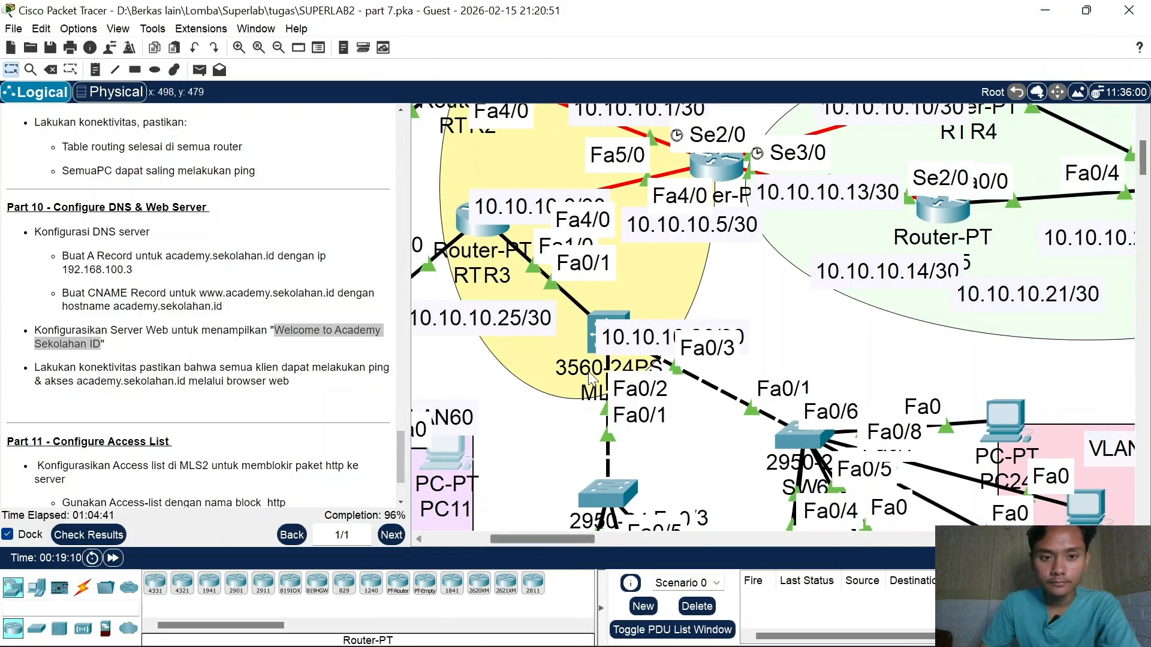
click(278, 48)
click(279, 47)
drag(704, 538, 607, 537)
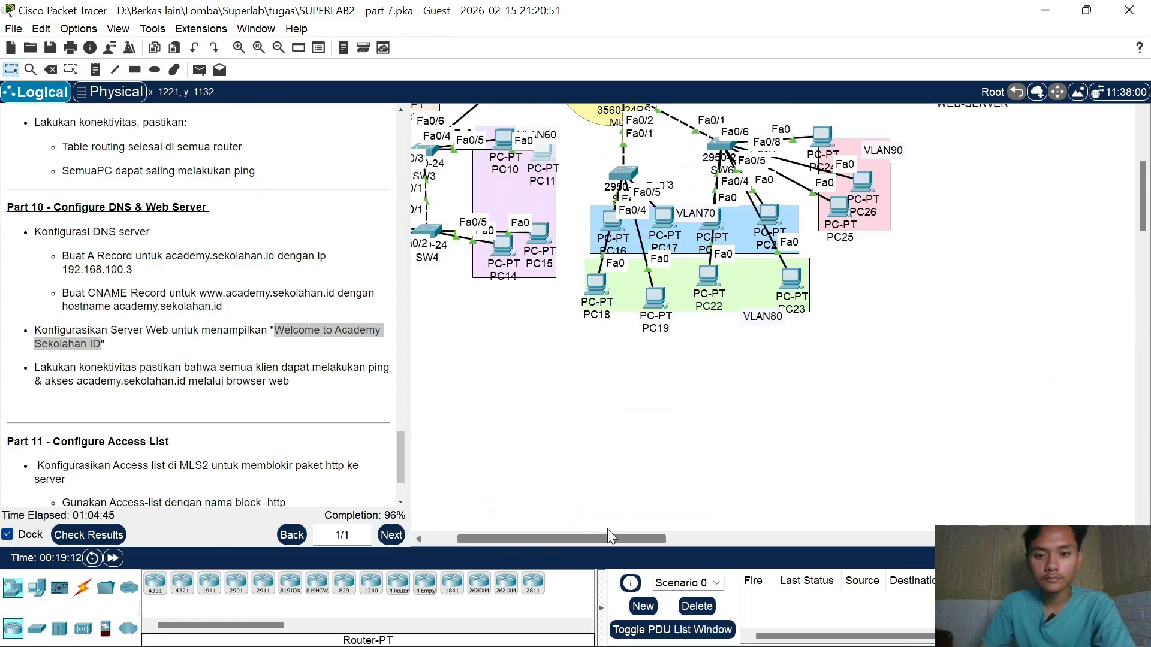
key(p)
click(862, 307)
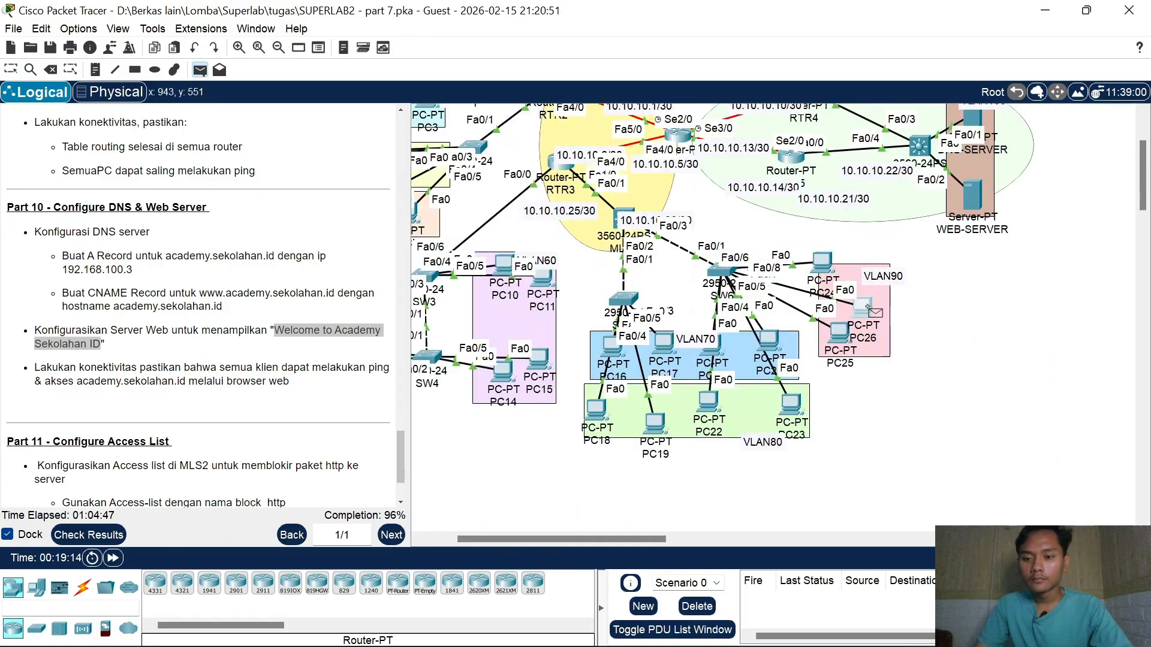
click(971, 193)
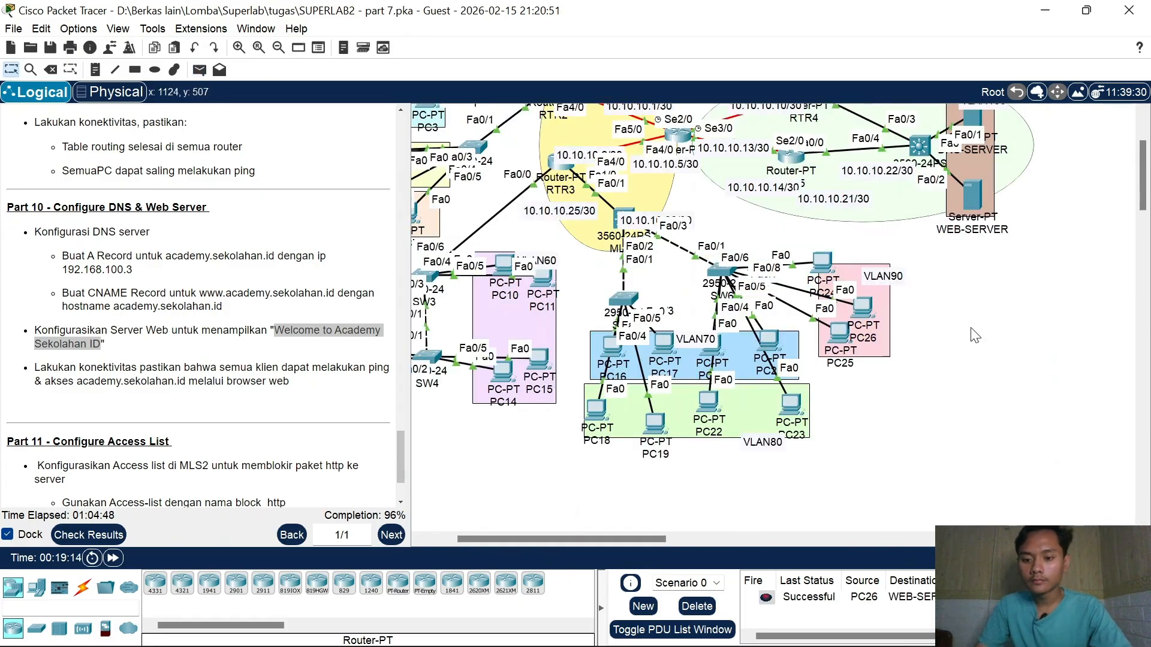
key(p)
click(862, 308)
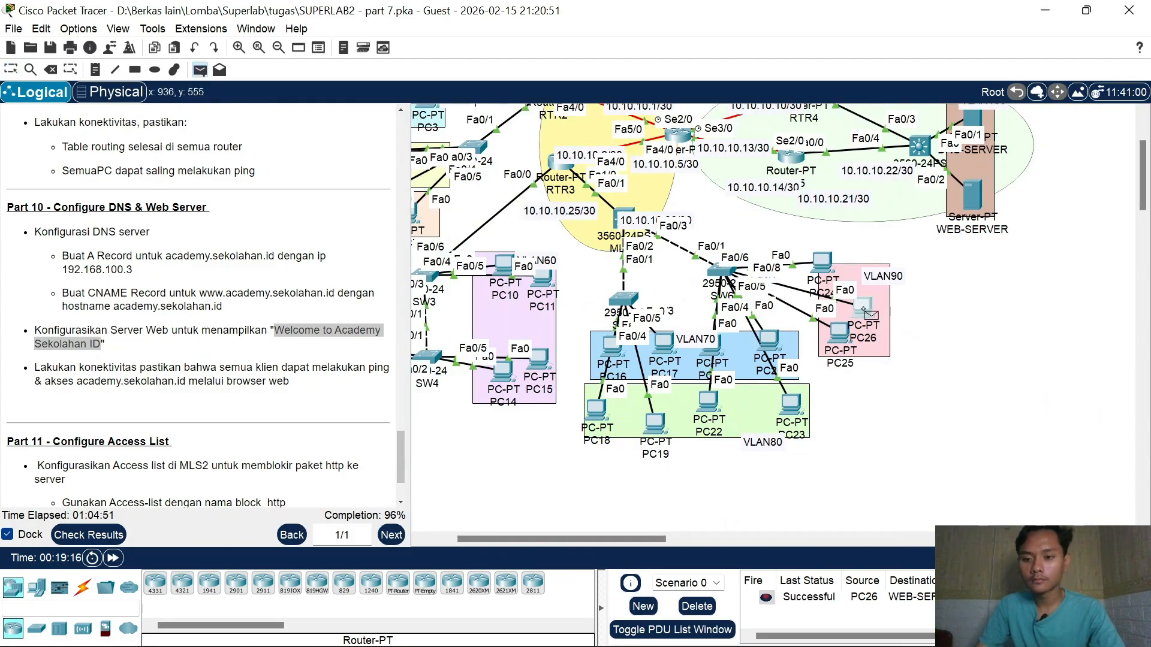
click(974, 120)
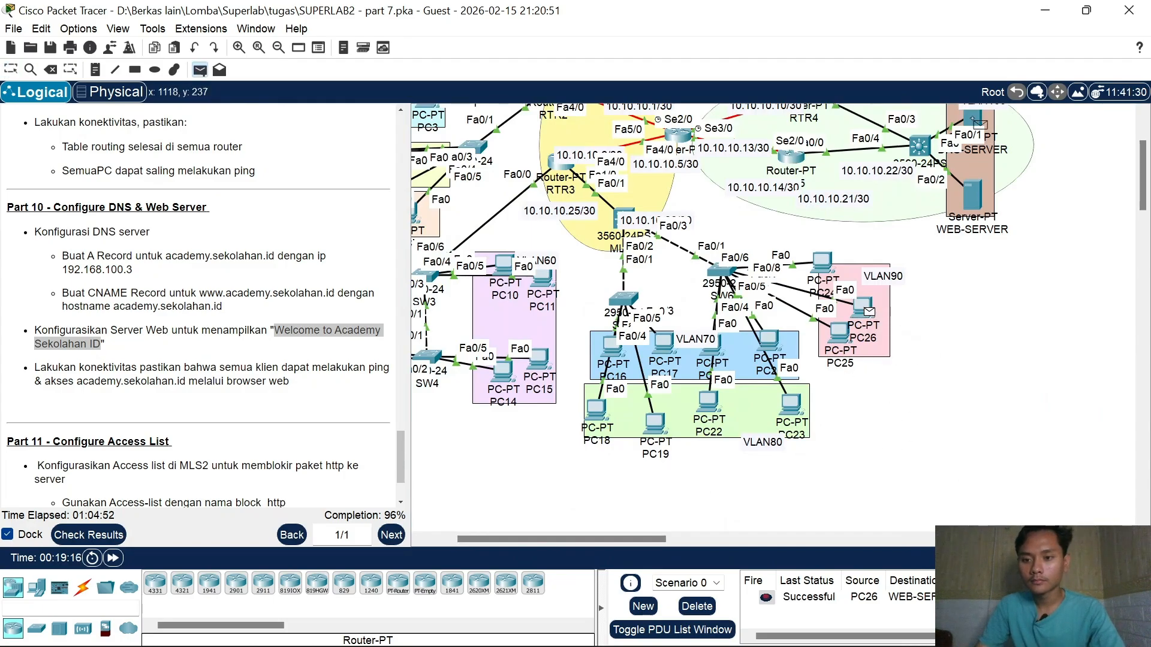
click(862, 309)
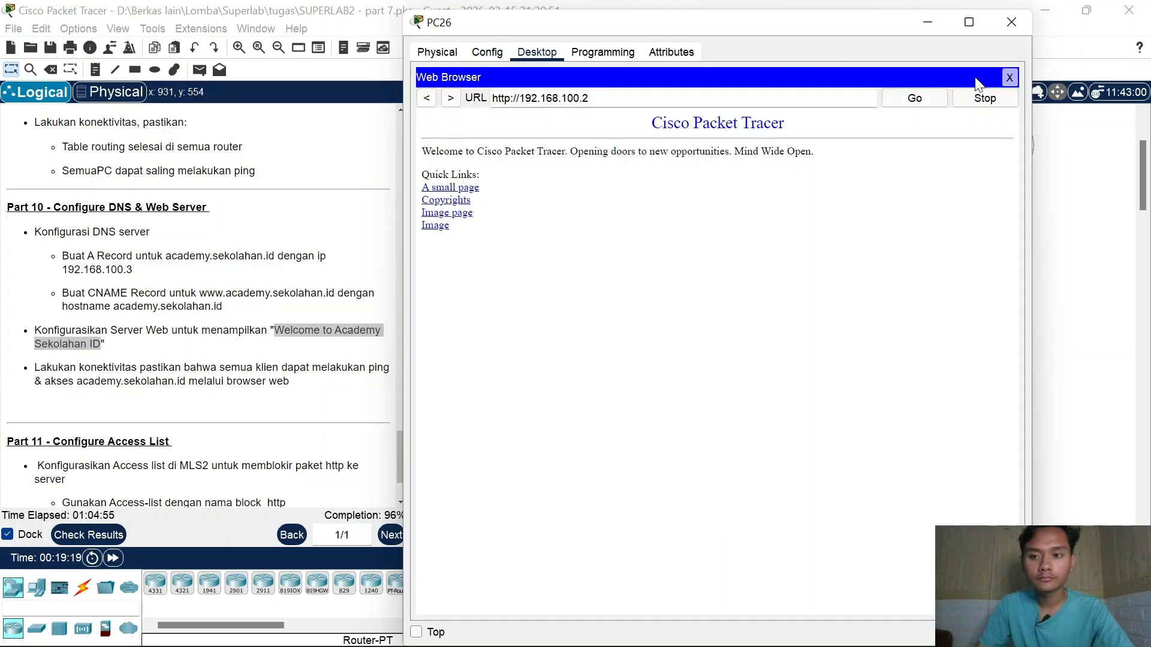
Step: Check PC26's IP configuration settings
click(1009, 77)
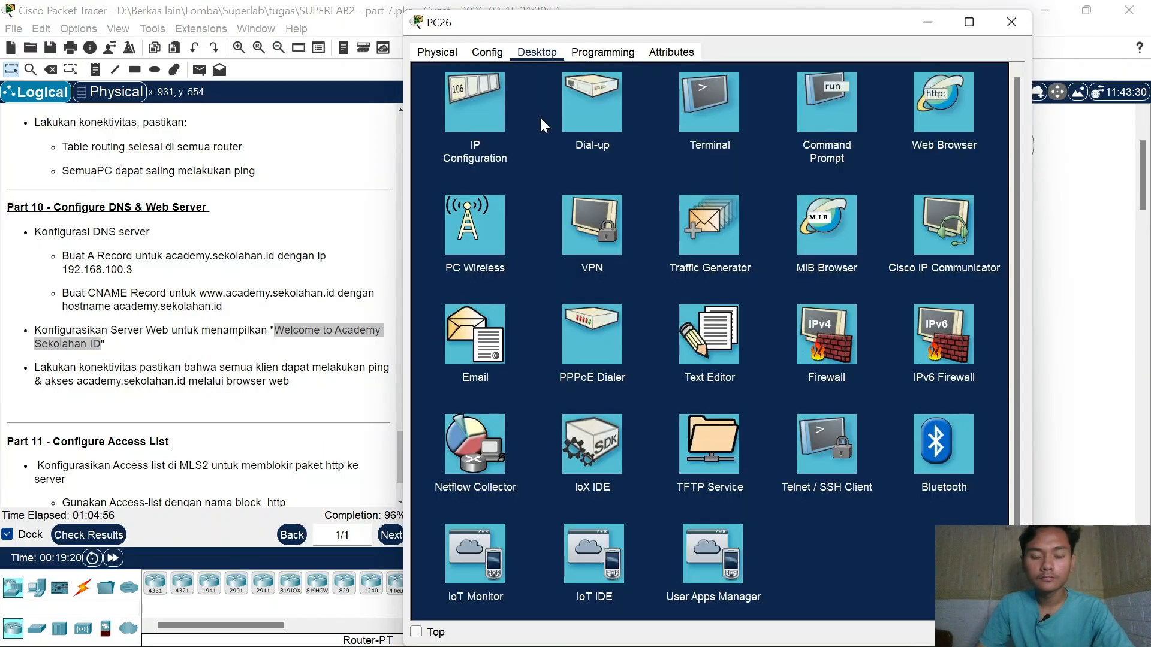
click(474, 96)
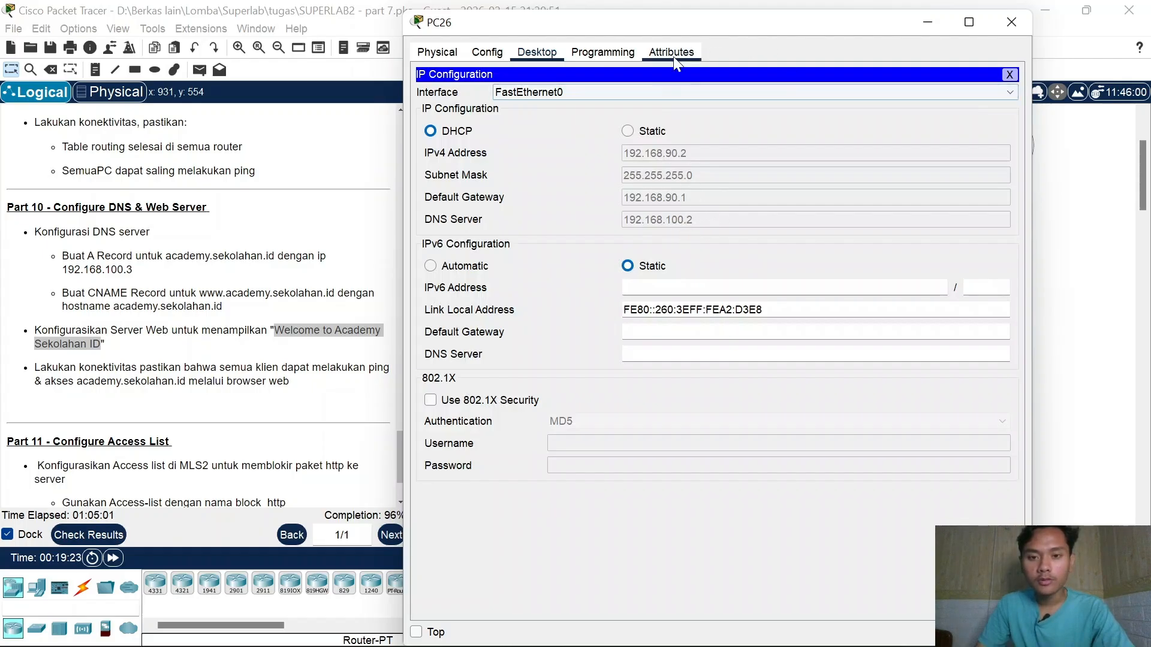
click(1009, 74)
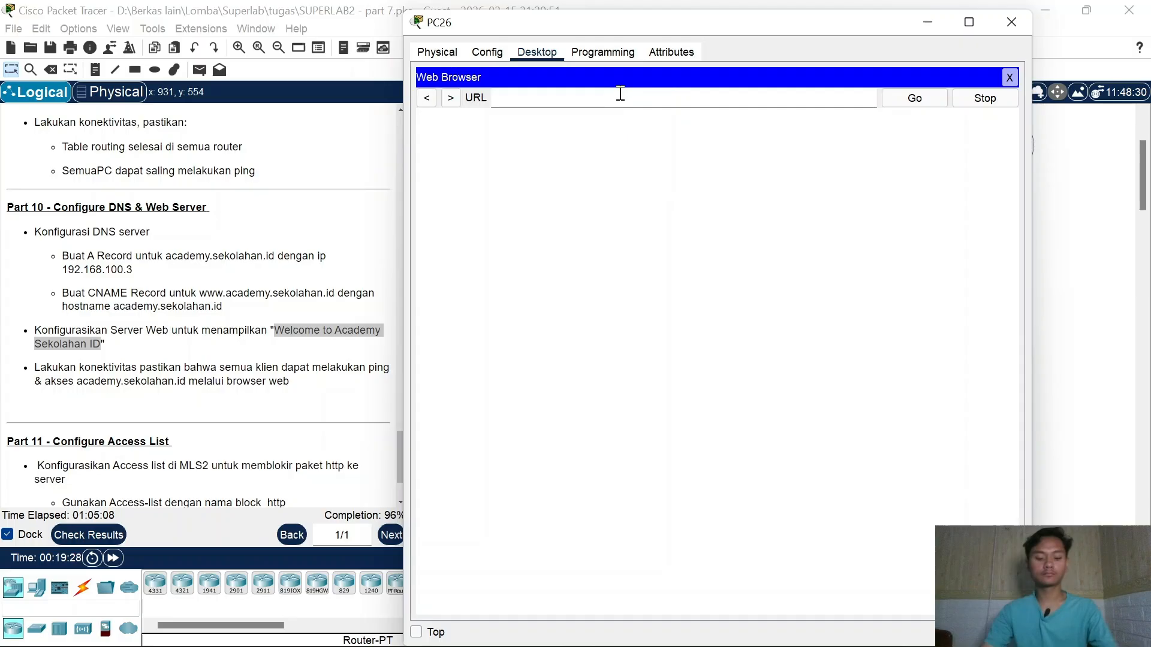
click(620, 96)
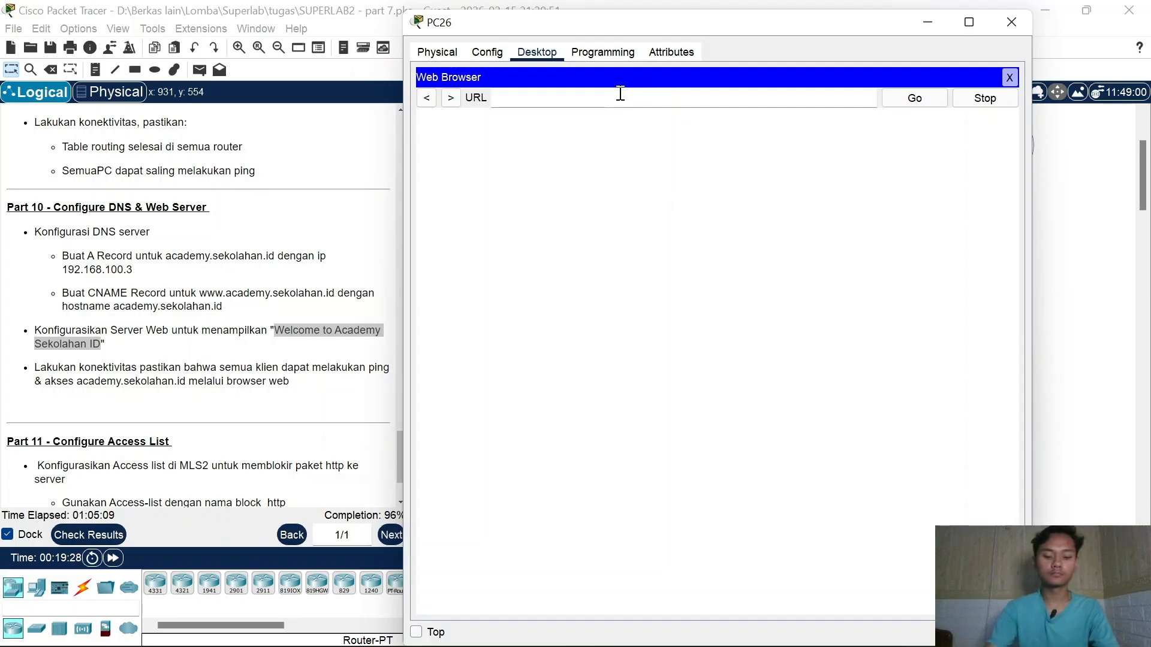
text(https)
key(BackSpace)
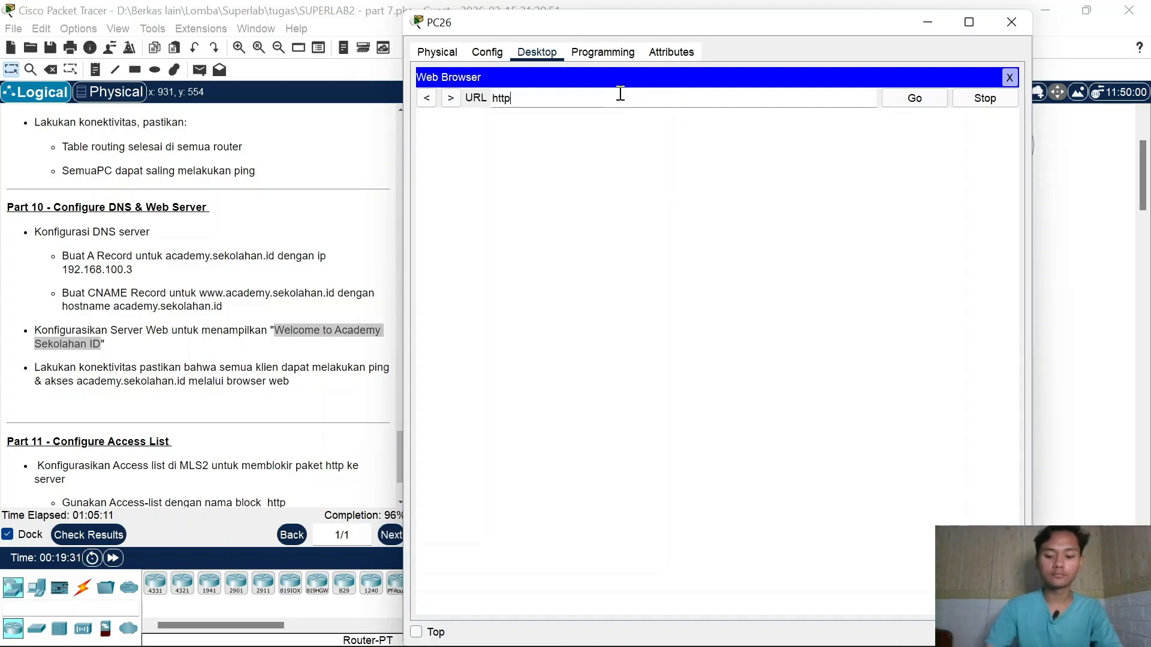
text(://www.)
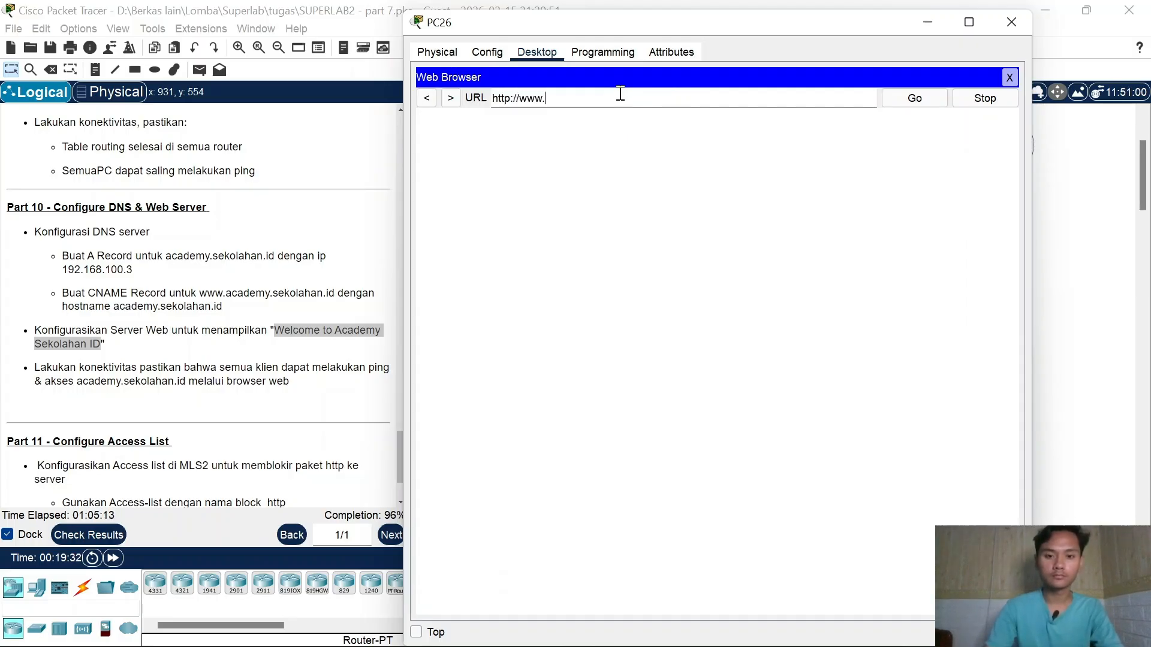
text(academy.)
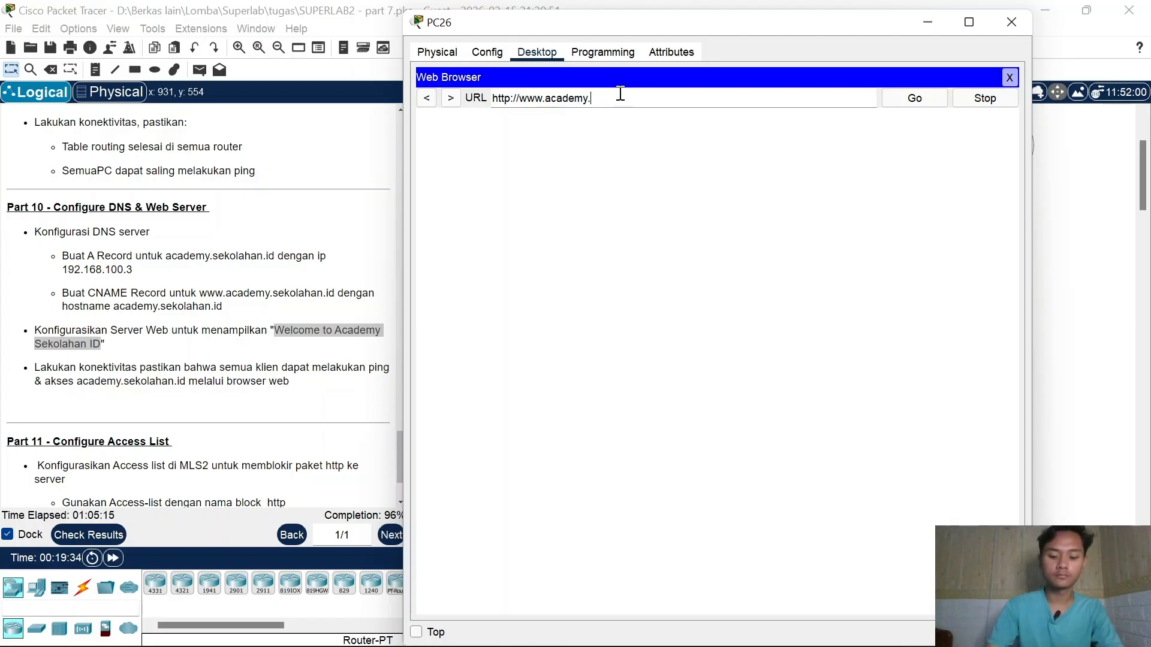
text(sekolahan.id)
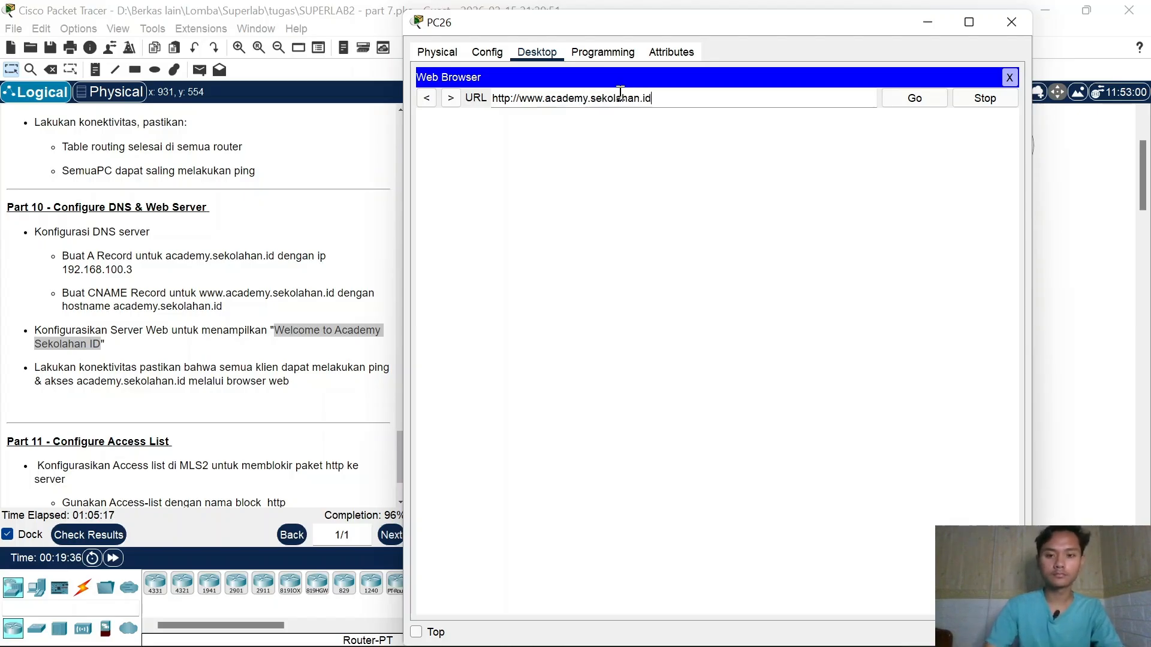
key(Return)
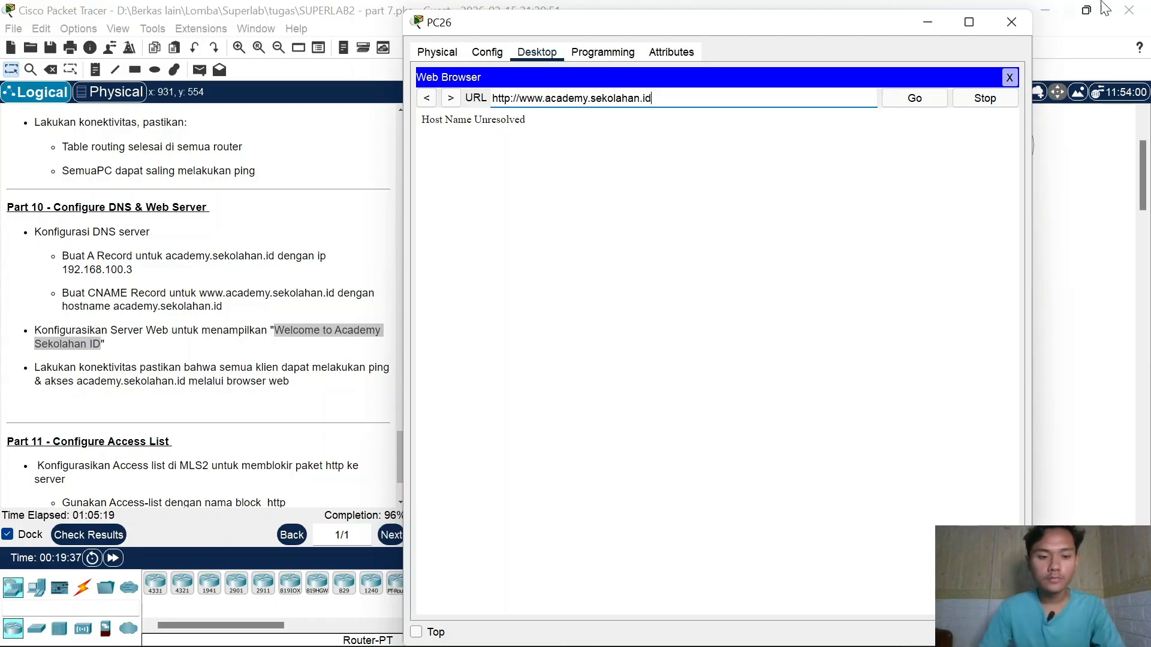
click(1011, 21)
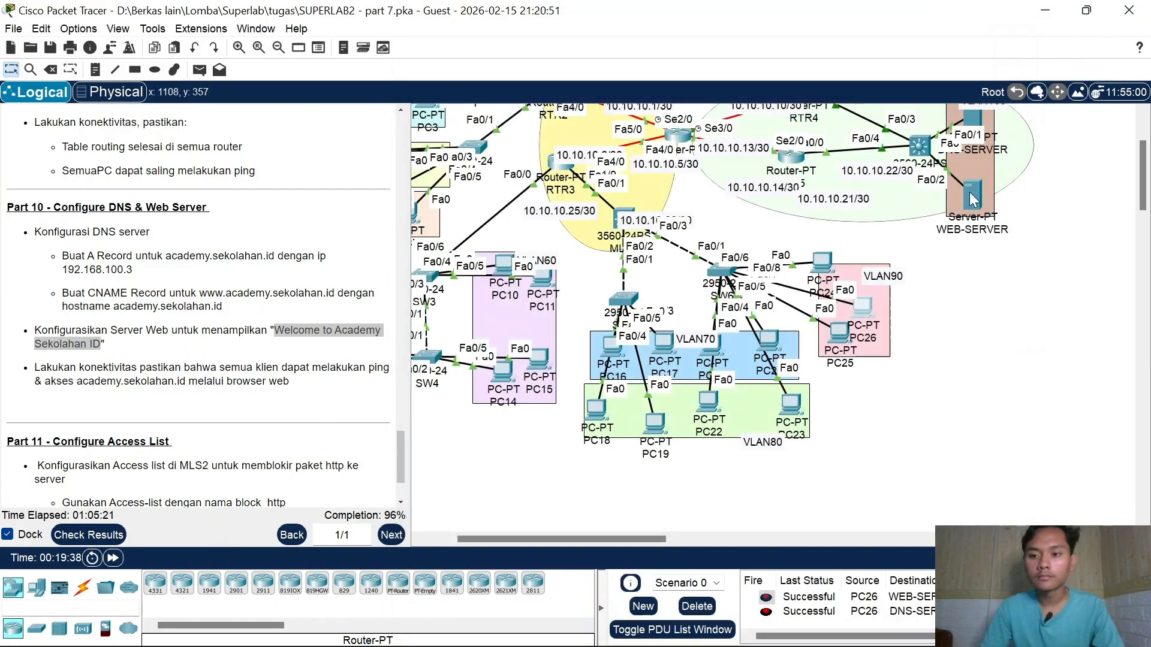
Step: Open DNS-SERVER's DNS service and check its DNS cache, which is empty
click(974, 123)
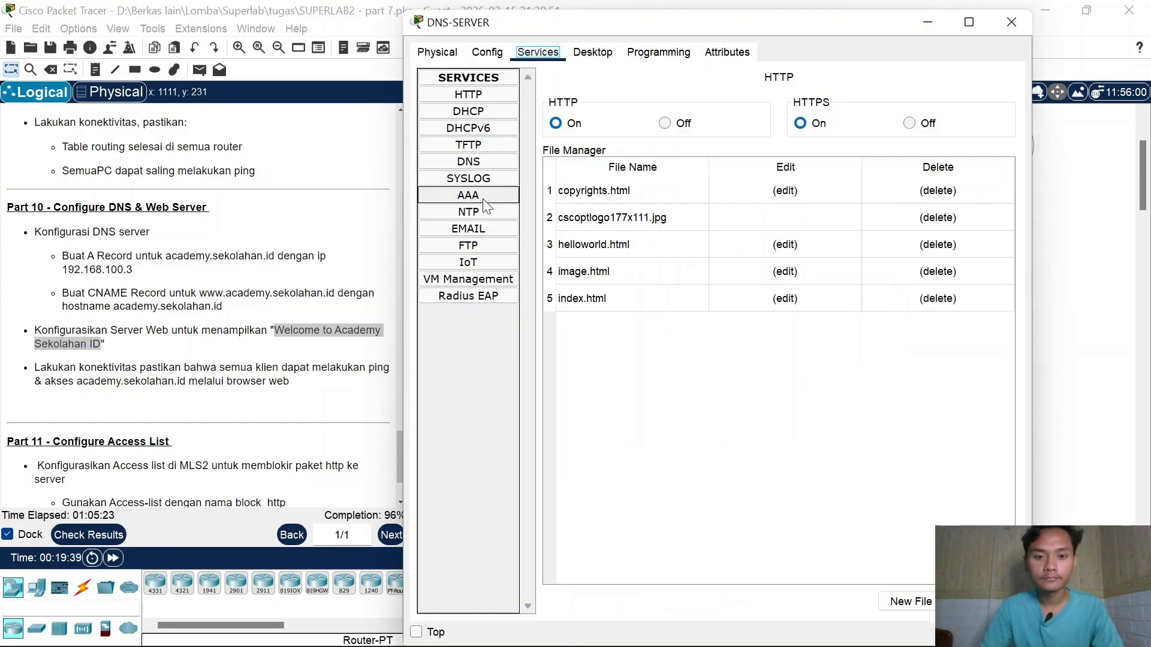
click(483, 161)
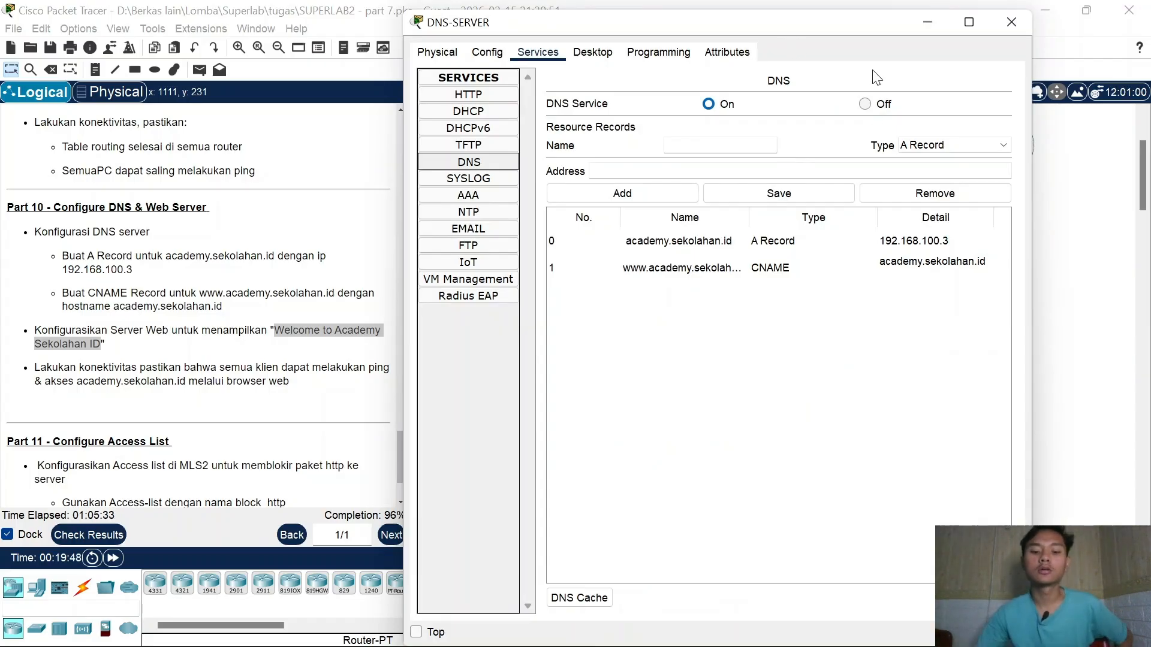
click(585, 598)
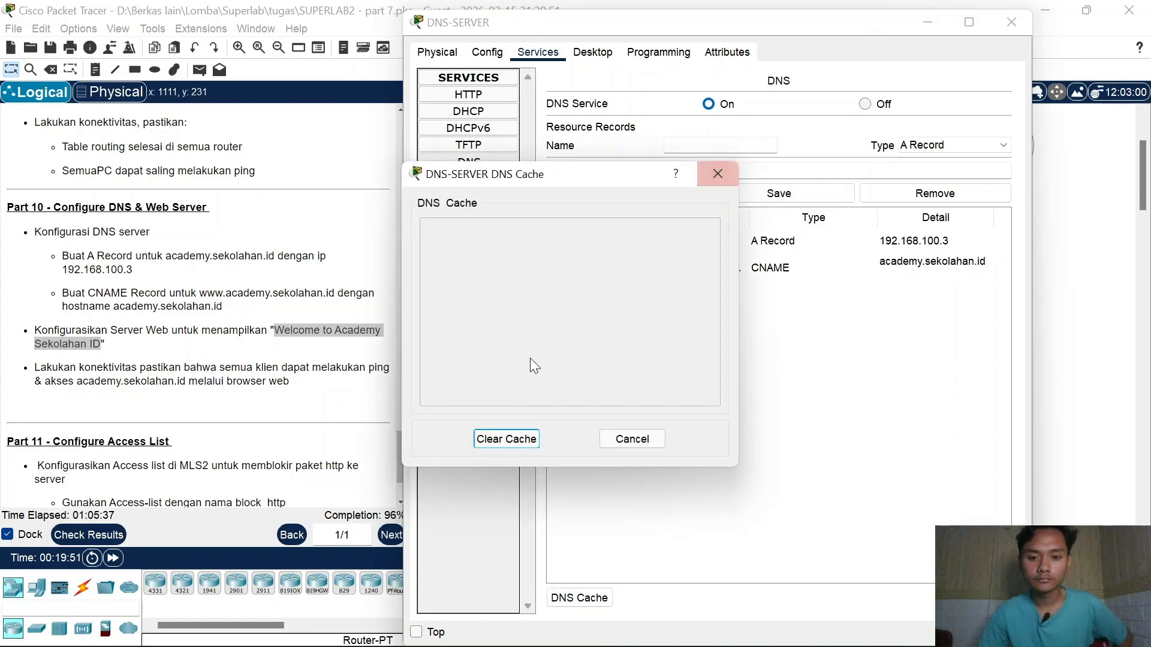
click(724, 179)
Step: Remove the academy.sekolahan.id A record and the CNAME record from the DNS table
click(768, 249)
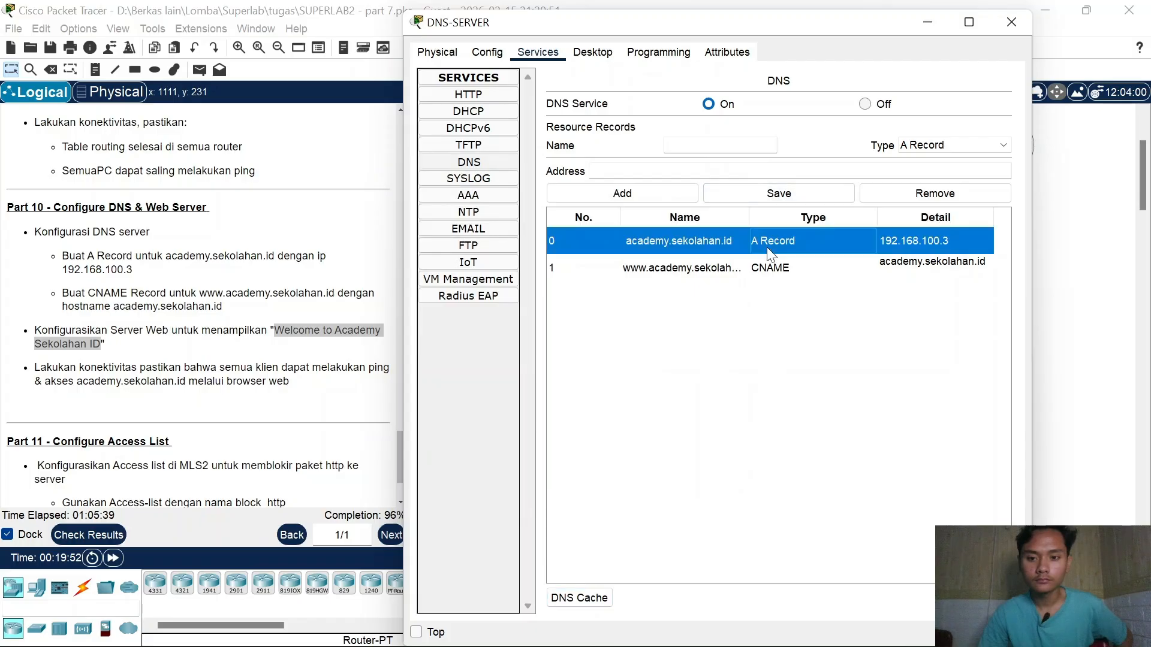
click(926, 193)
click(806, 237)
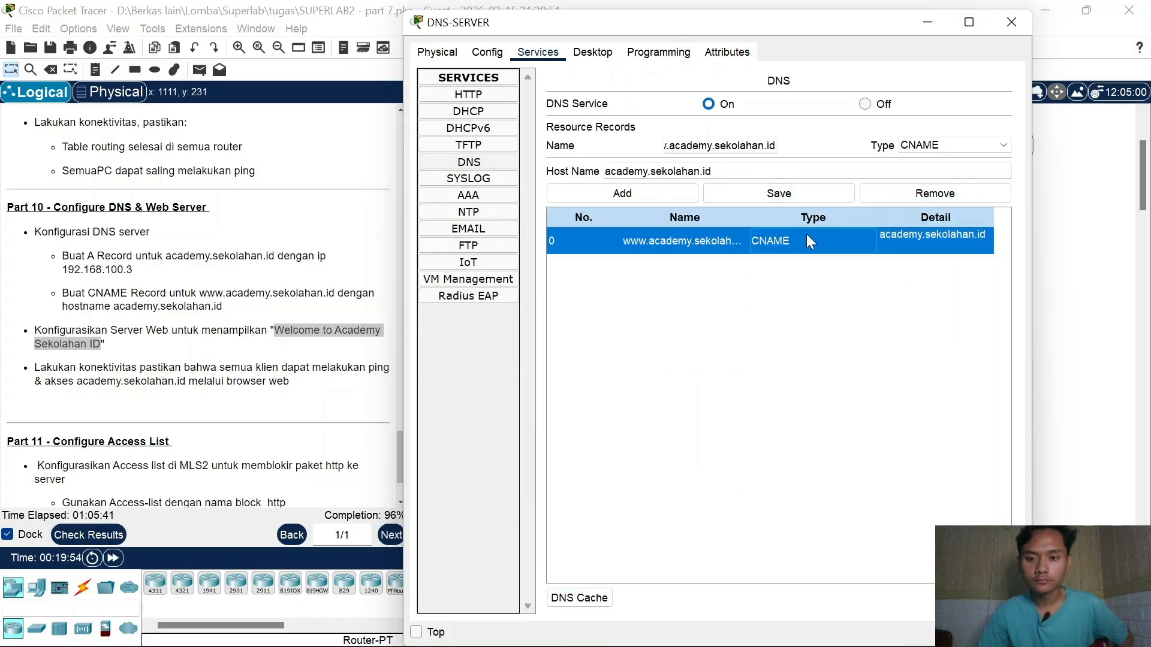
click(936, 193)
click(717, 145)
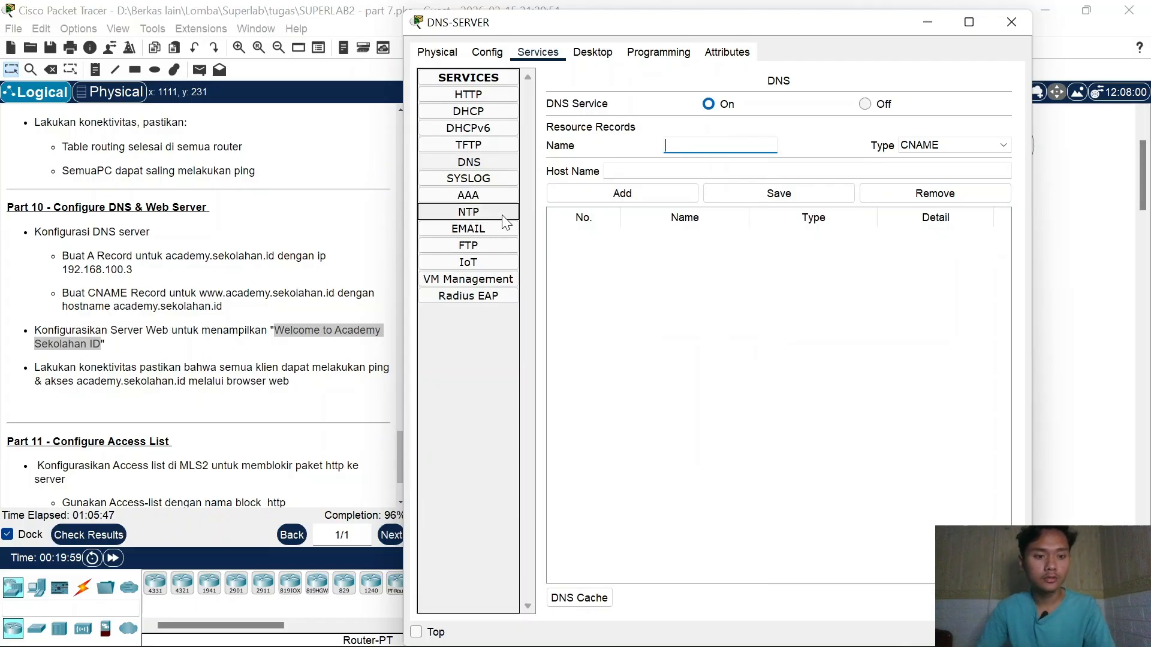
Step: Add an A record academy.sekolahan.id pointing to 192.168.100.3
text(academ)
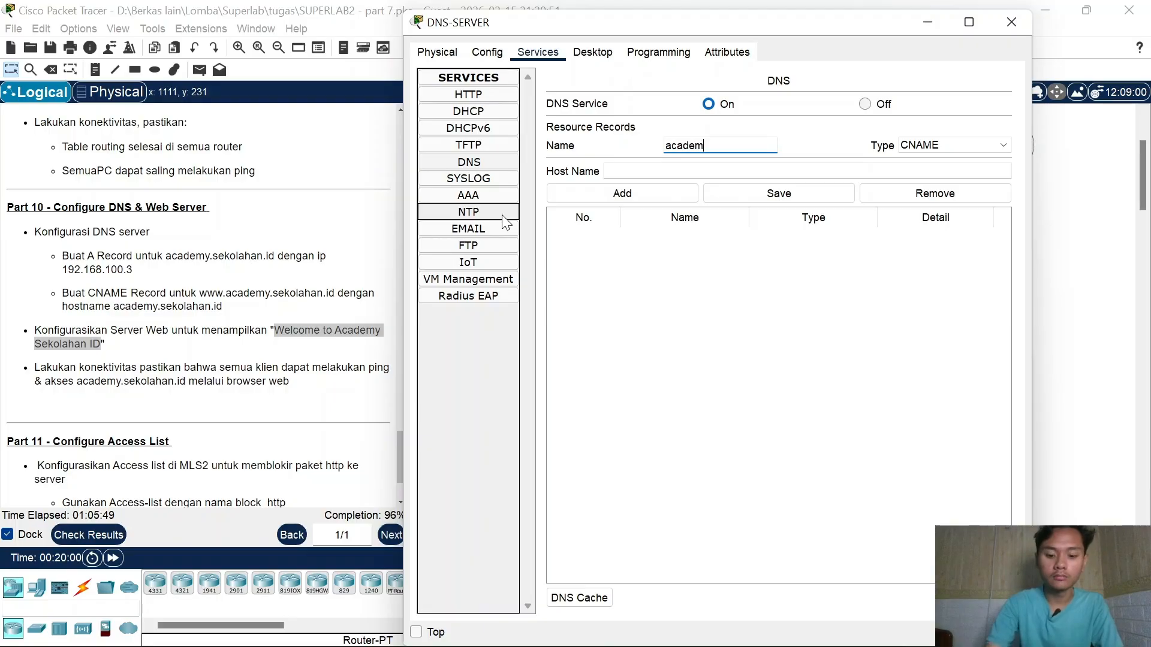
text(y.sekolahan)
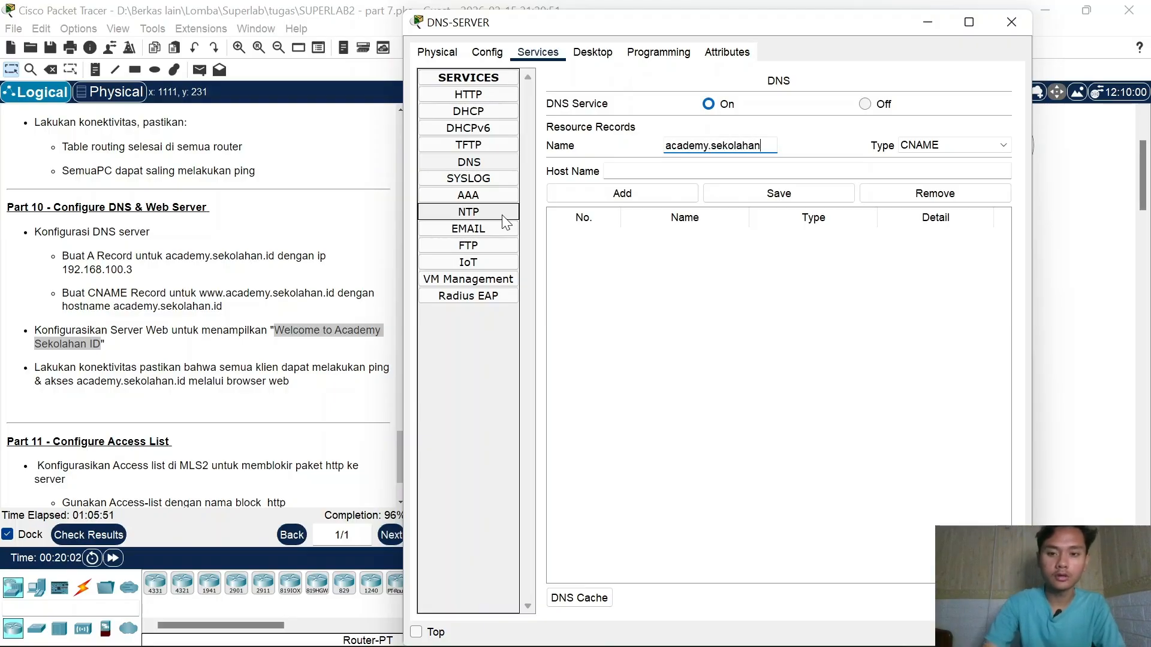
text(.id)
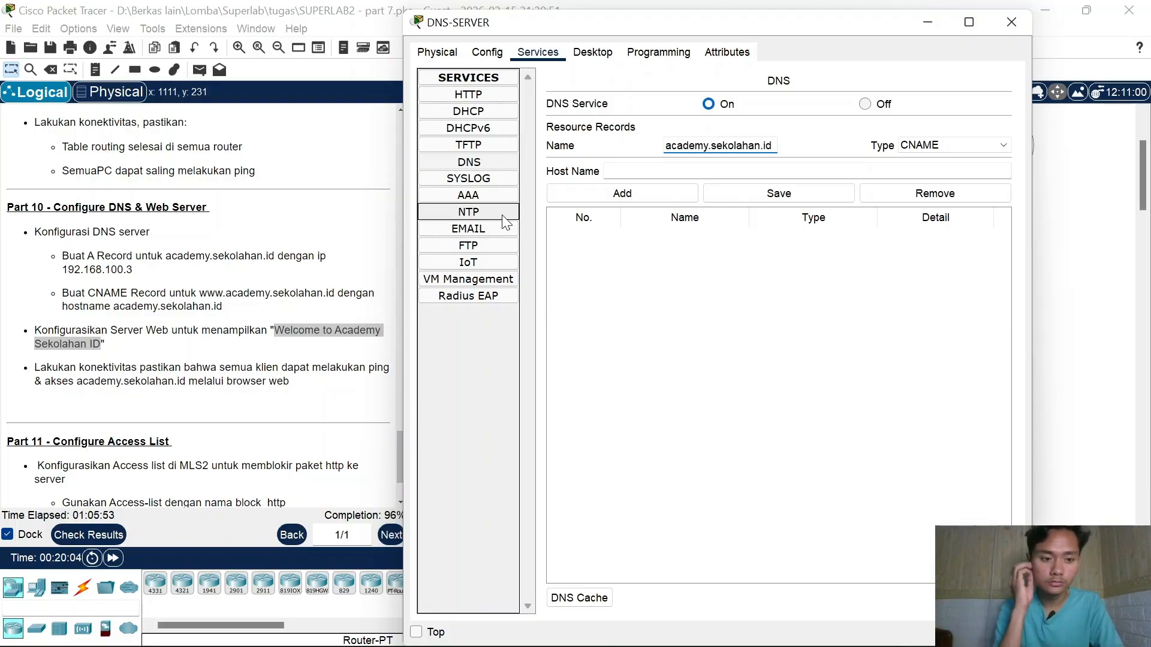
click(618, 173)
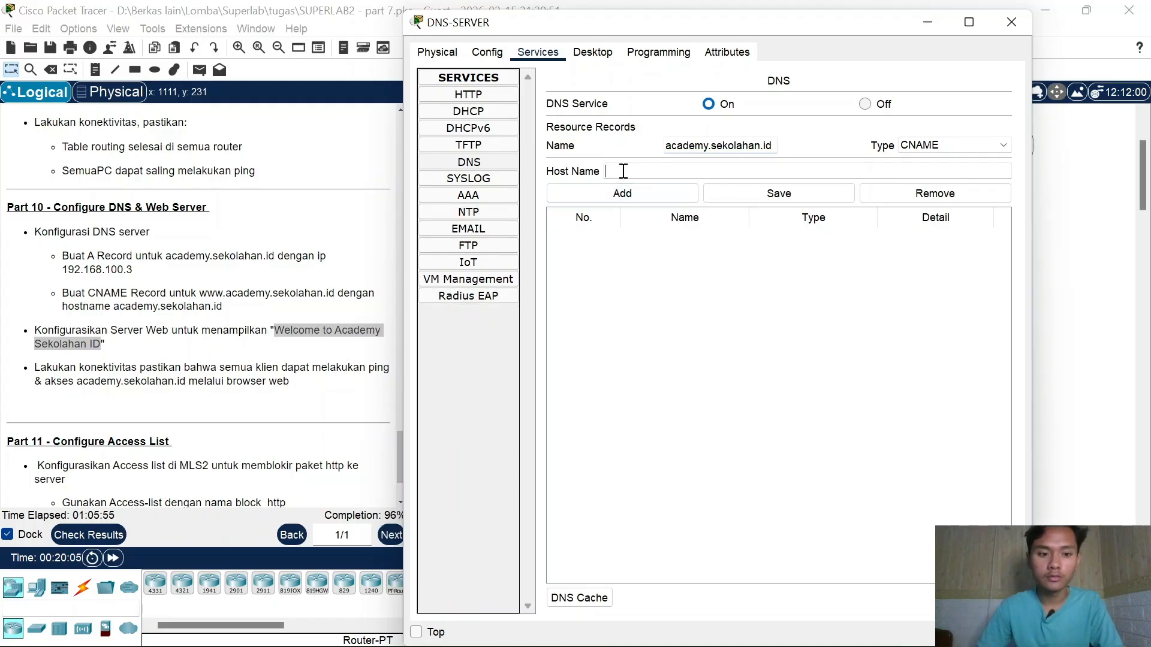
click(933, 147)
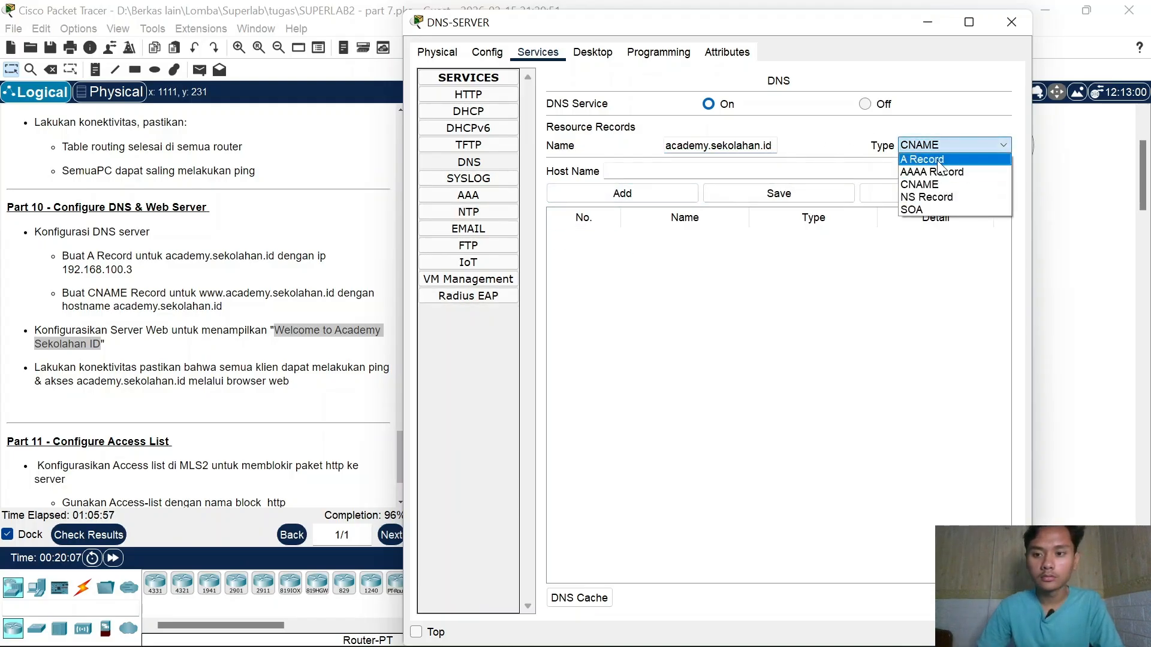
click(938, 160)
click(833, 169)
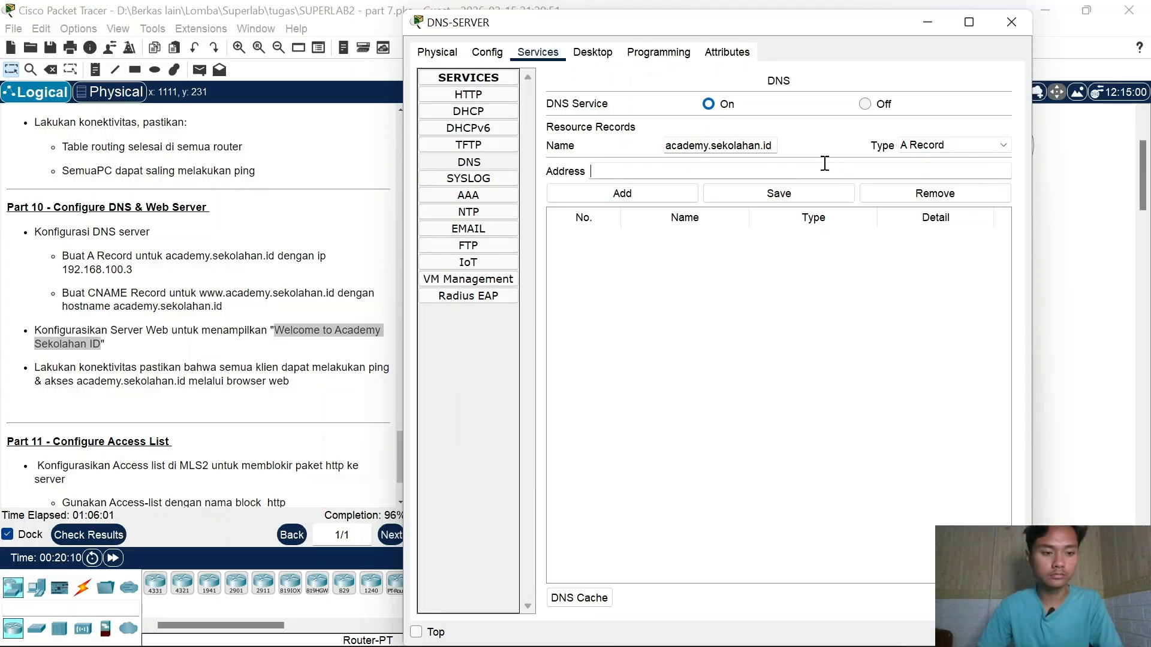
text(1)
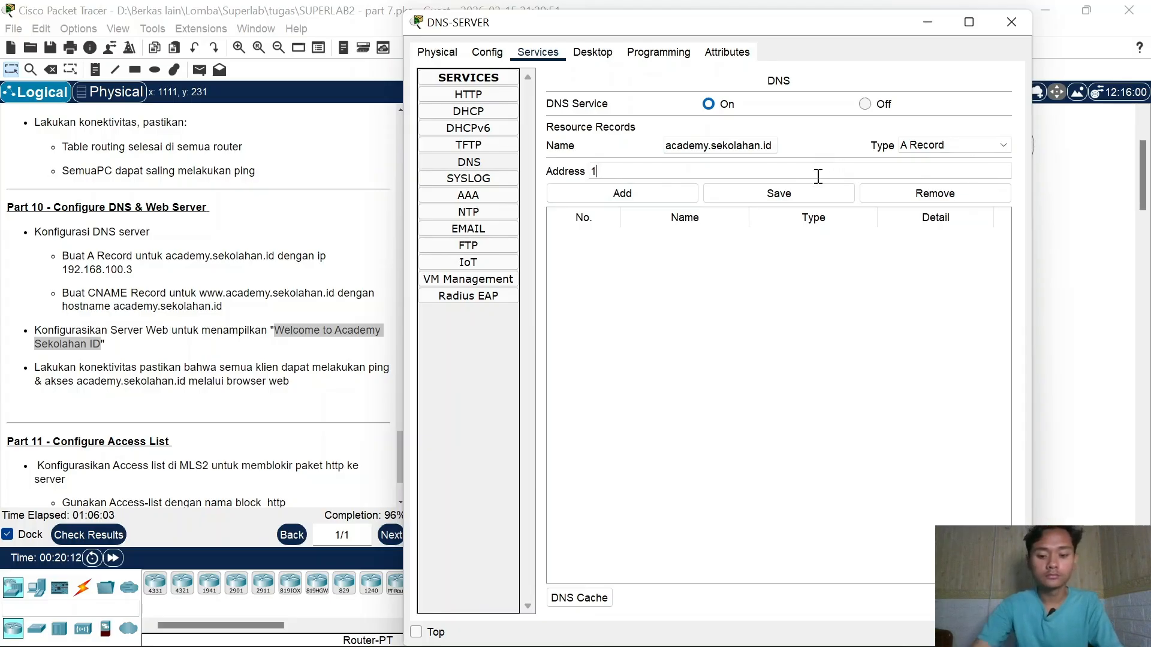
text(92.168.100)
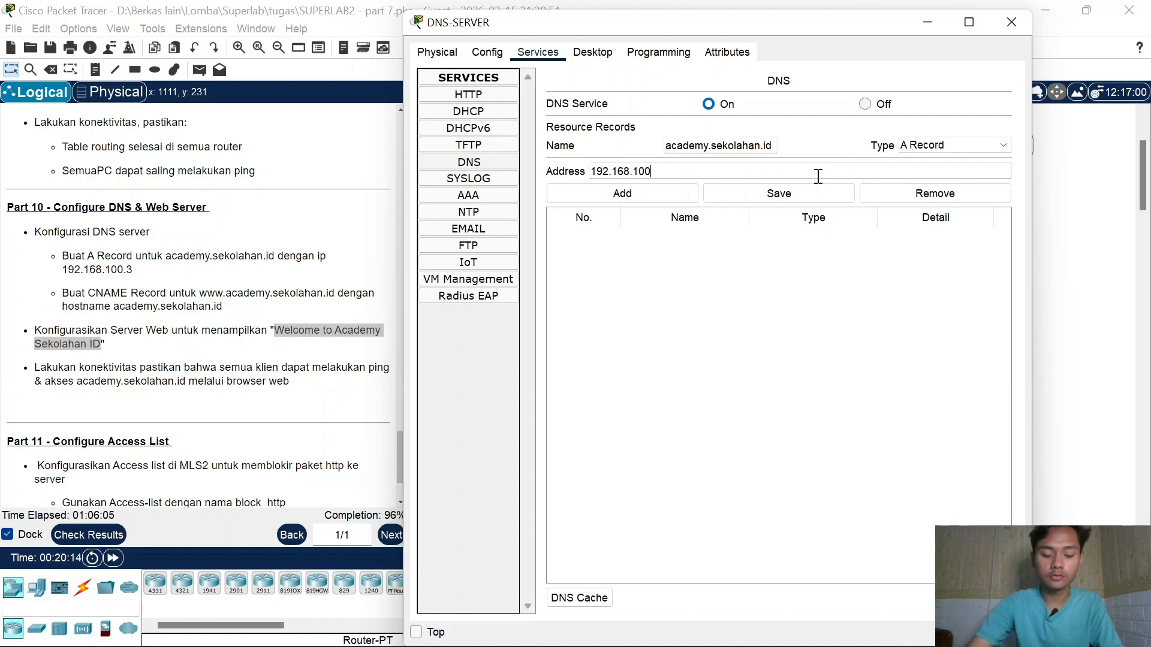
text(.3)
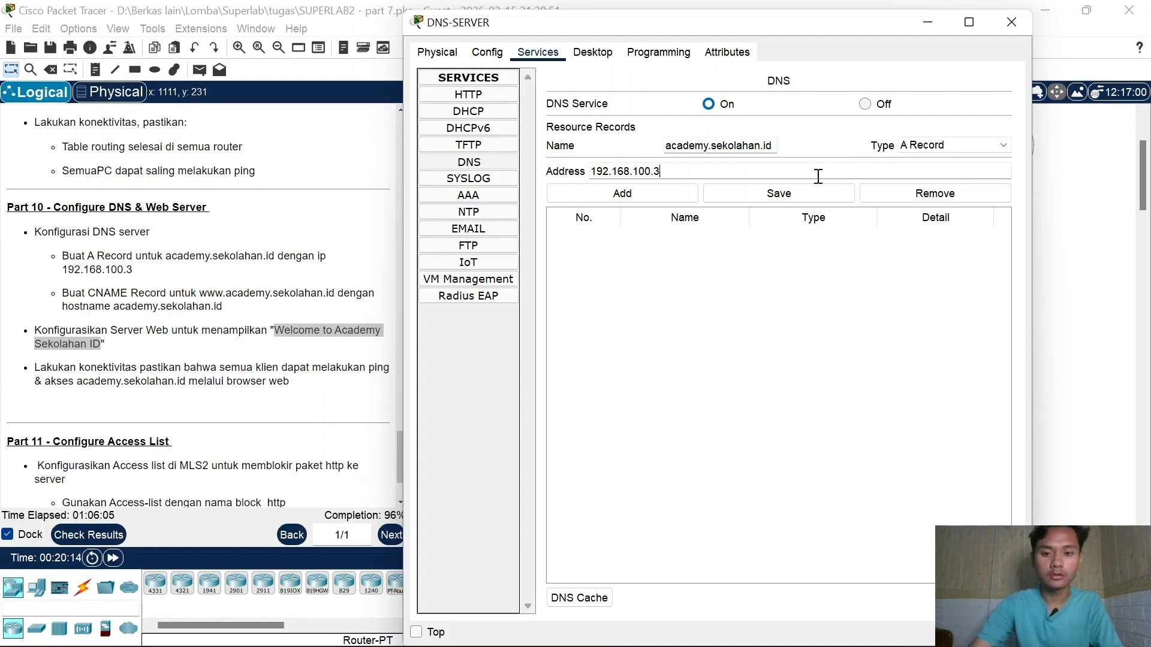
click(652, 206)
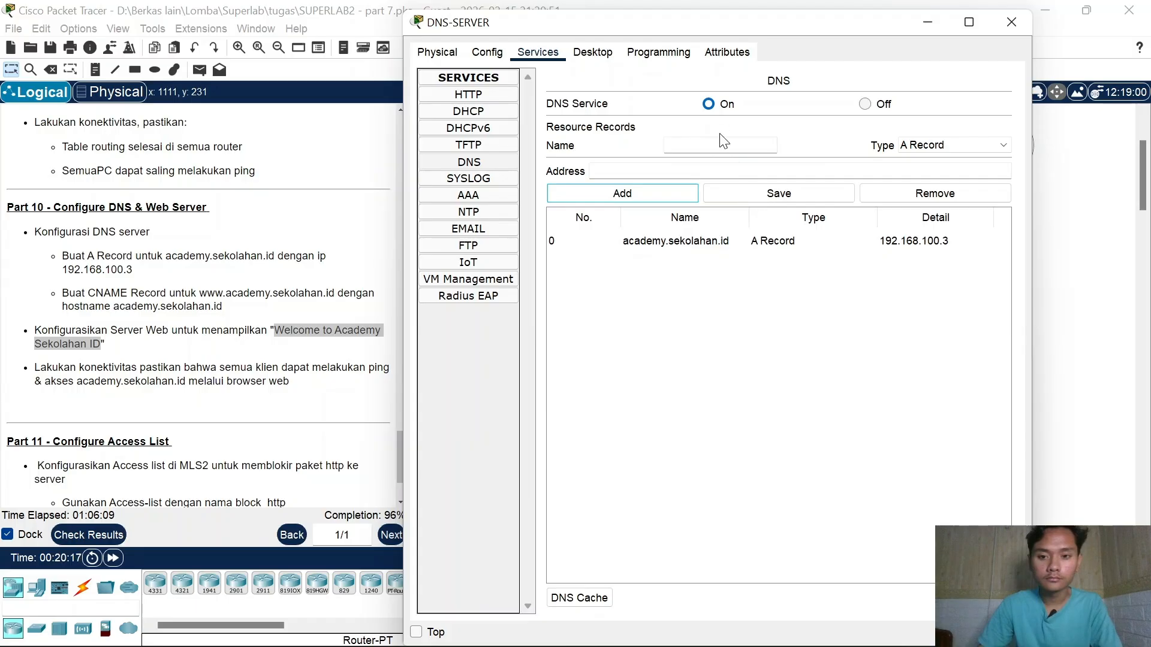
click(945, 144)
click(940, 178)
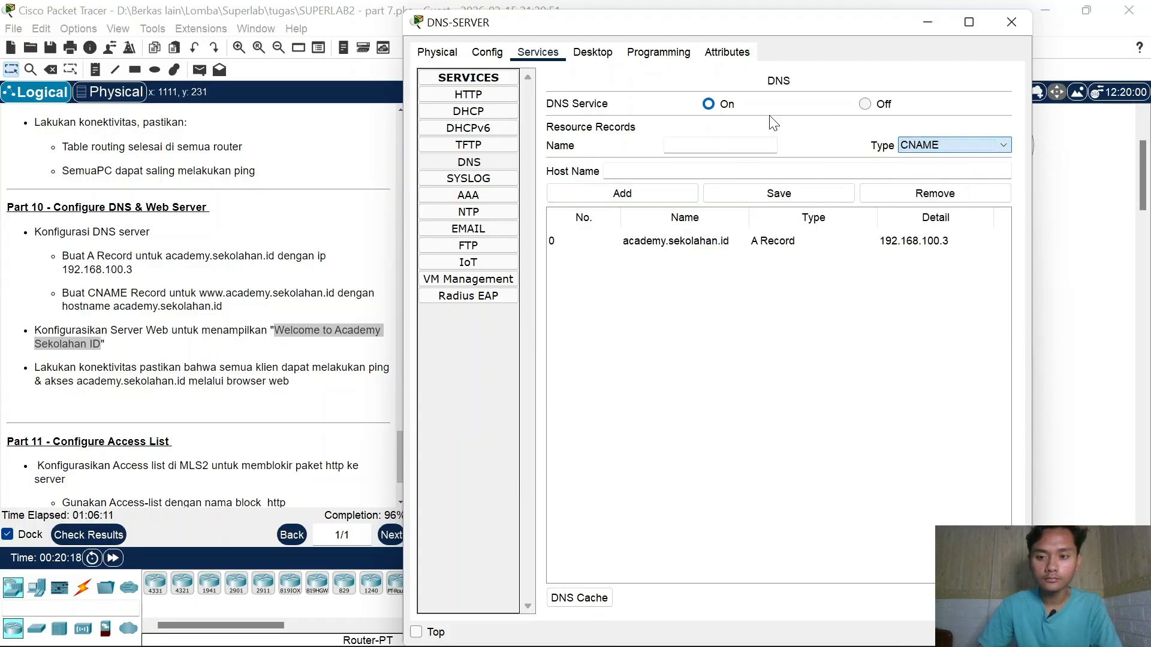
click(757, 145)
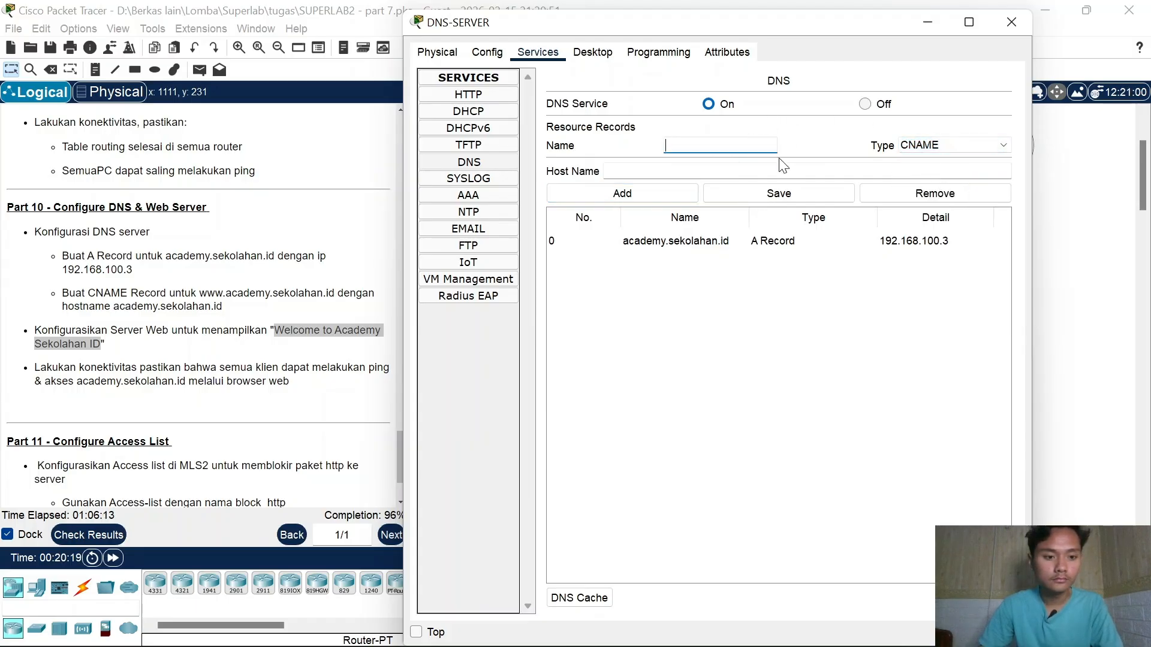
text(www.a)
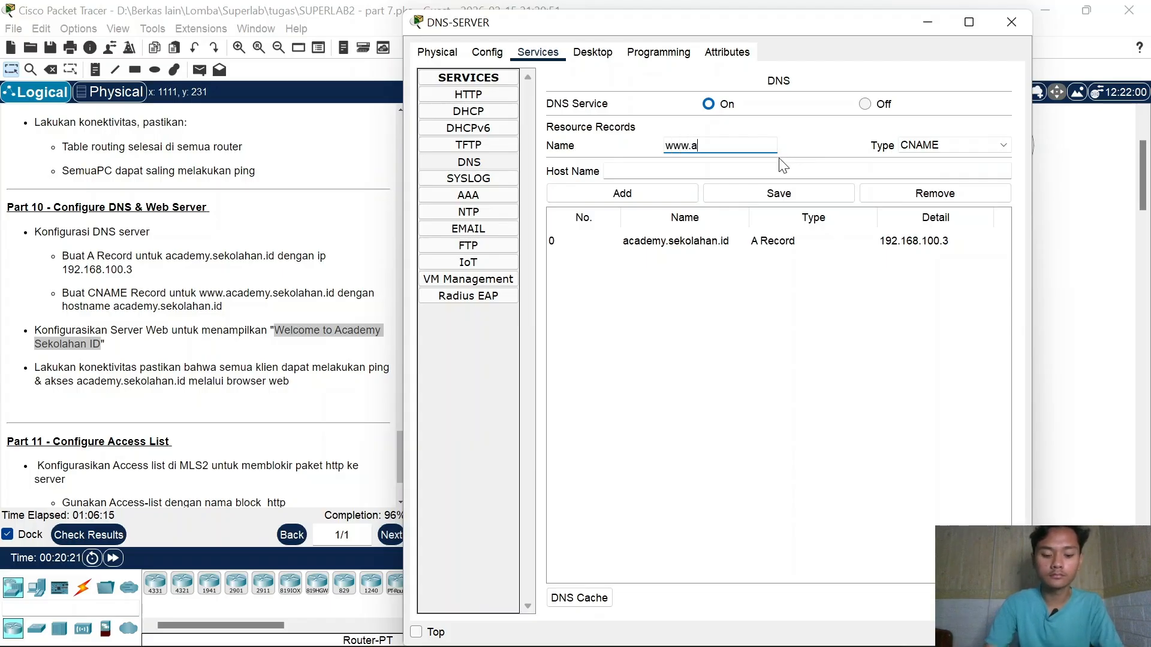
text(cademy)
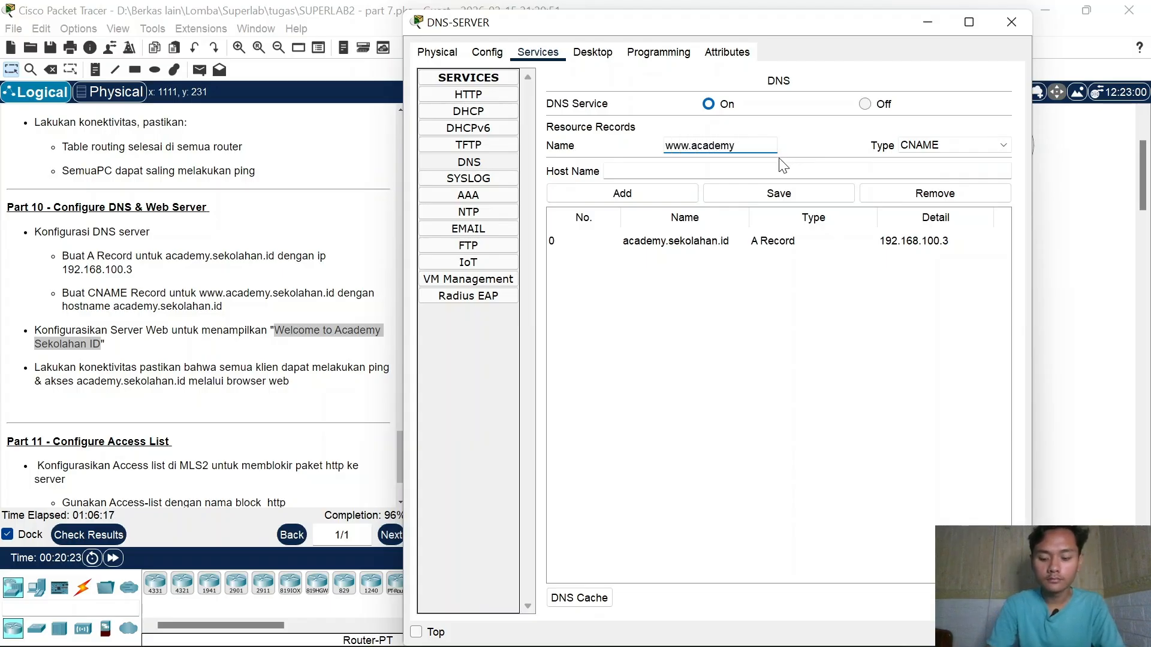
text(.sekolahan)
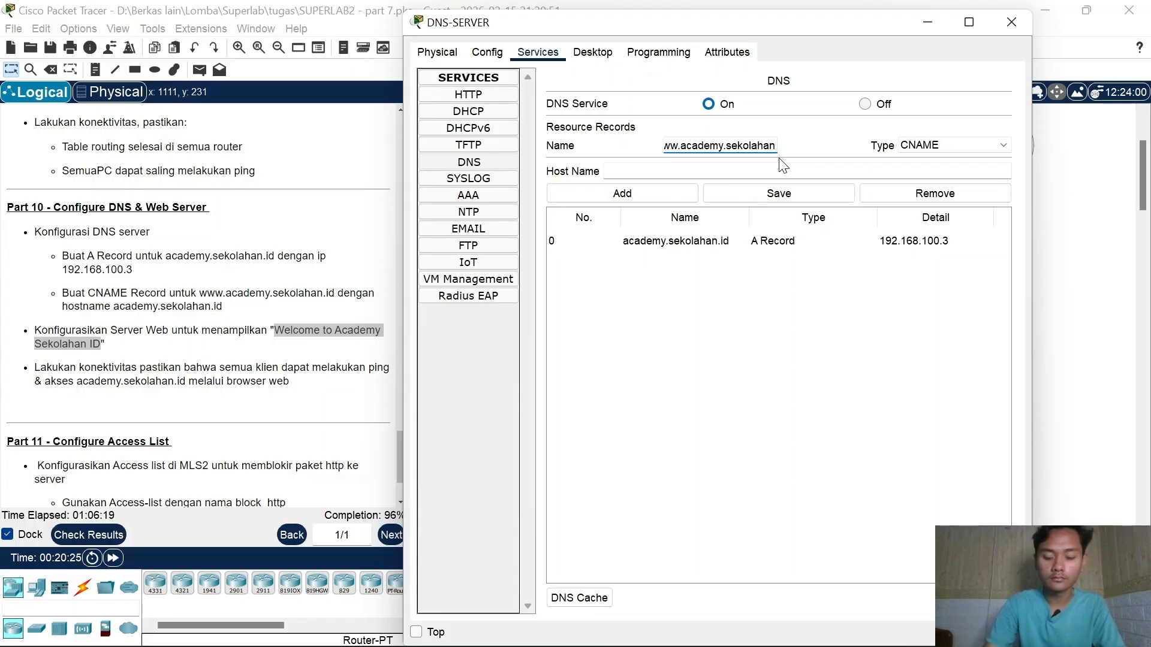
text(.id)
click(774, 172)
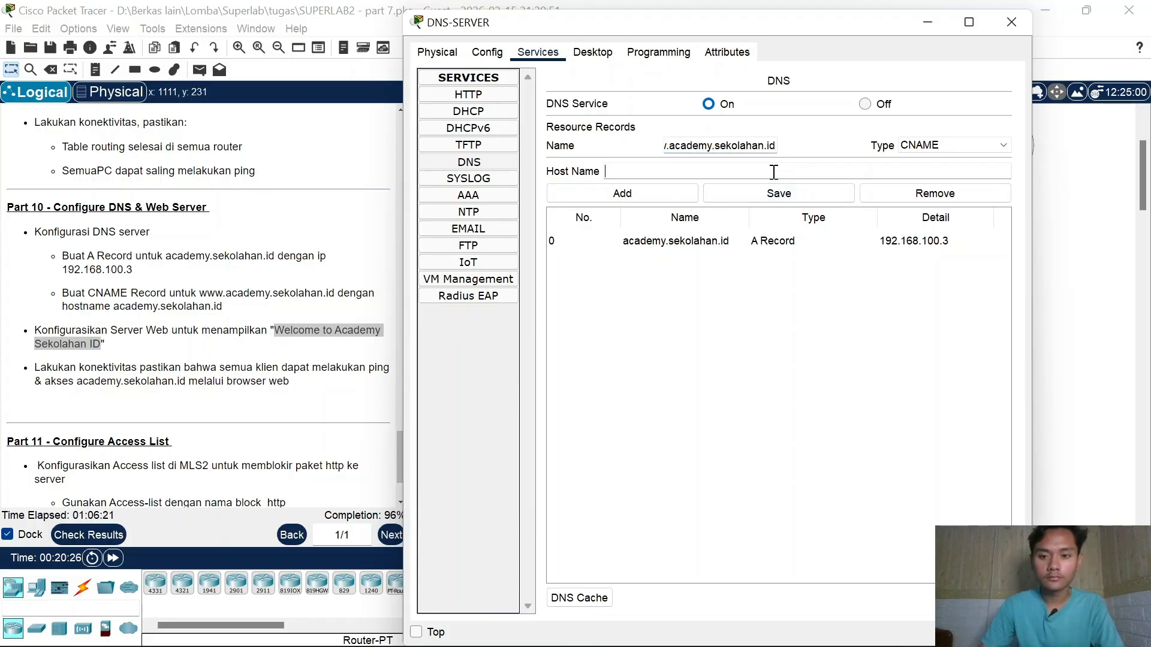
text(academy)
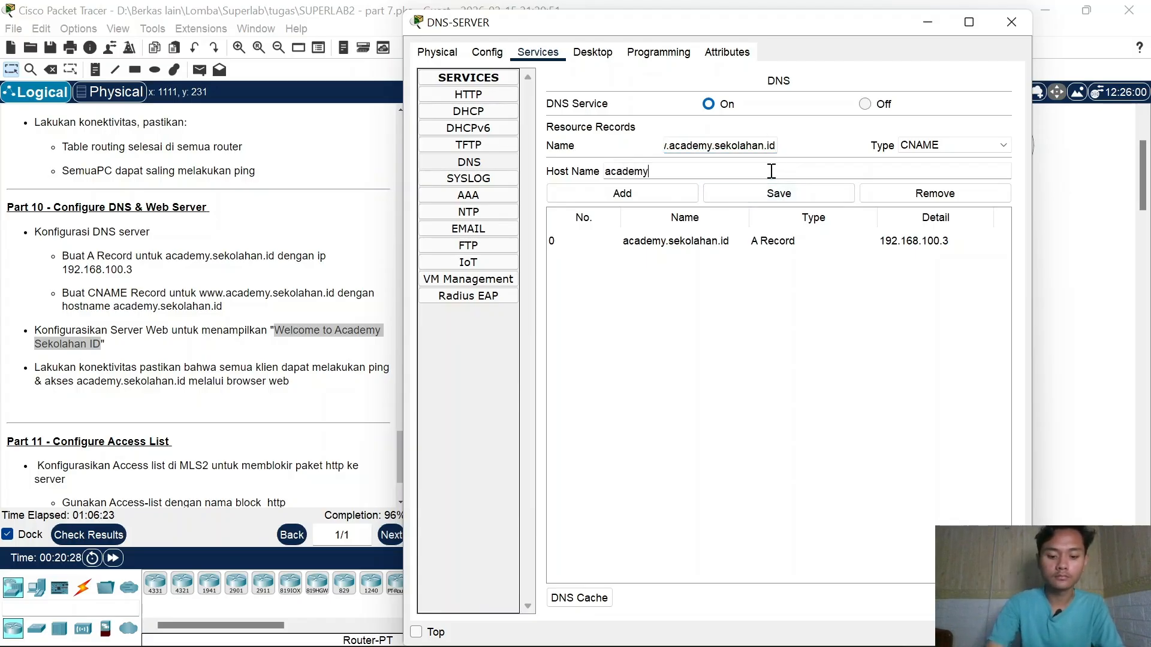
text(.sekolahan)
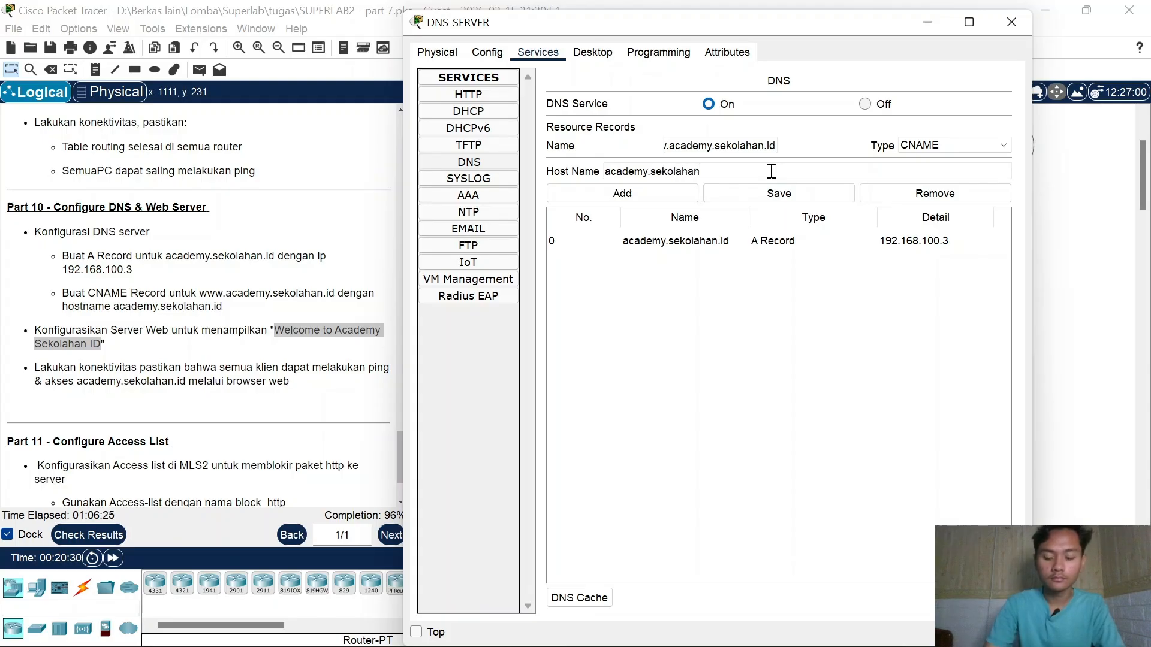
text(.id)
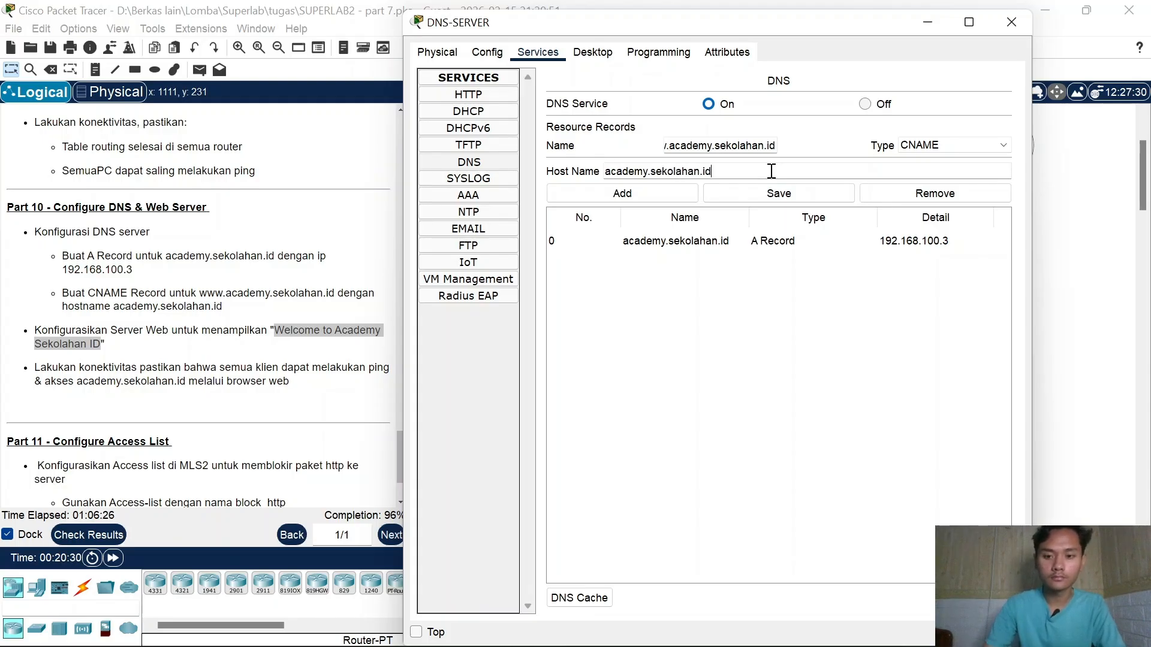
click(666, 199)
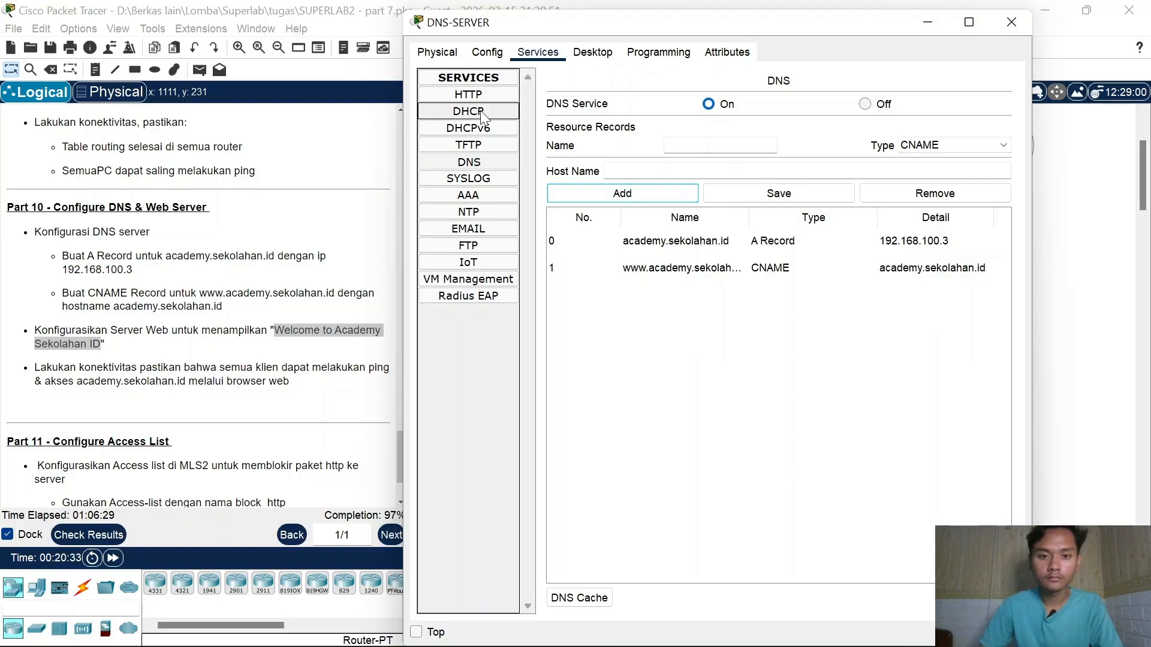
click(1016, 24)
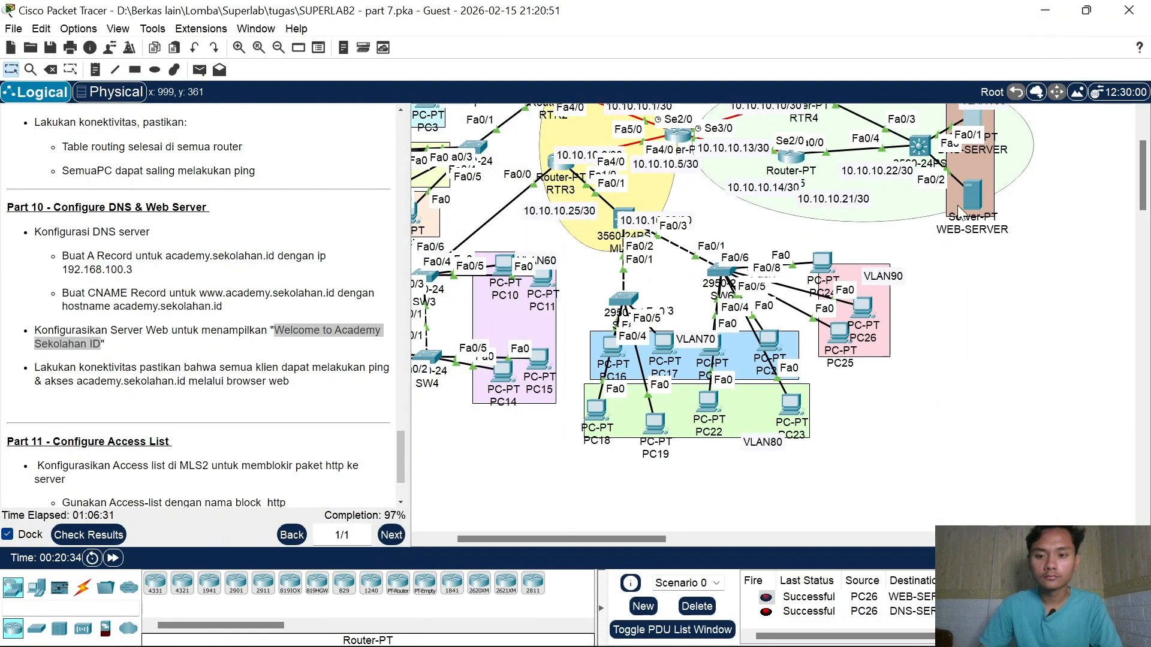
scroll(765, 262, down, 3)
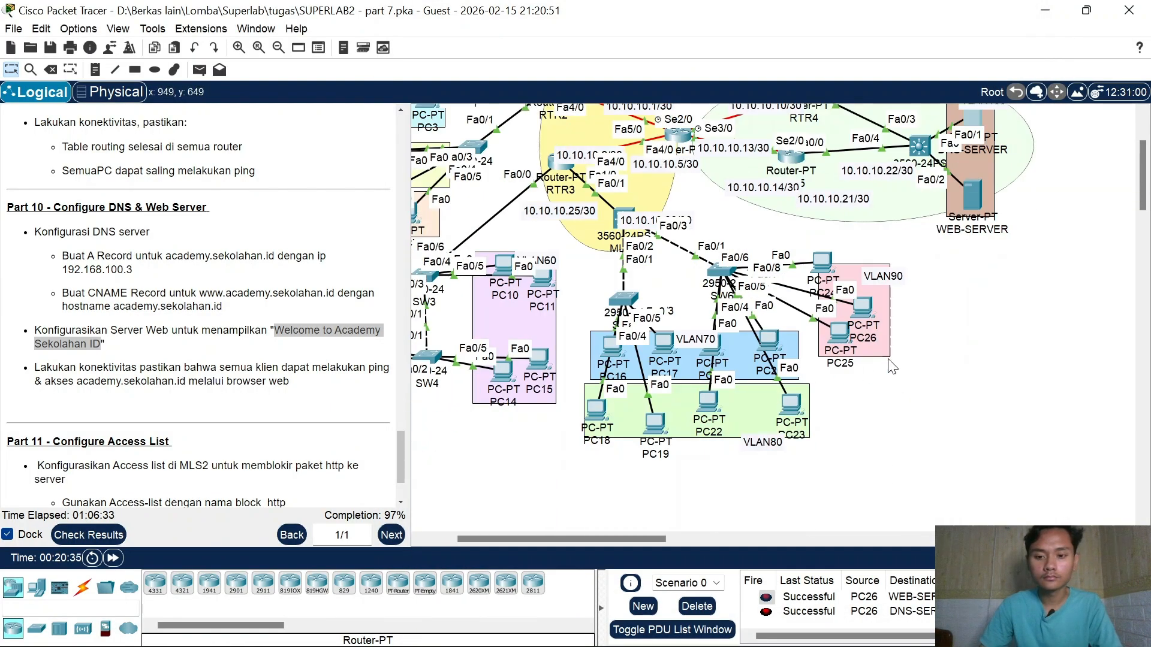
click(857, 329)
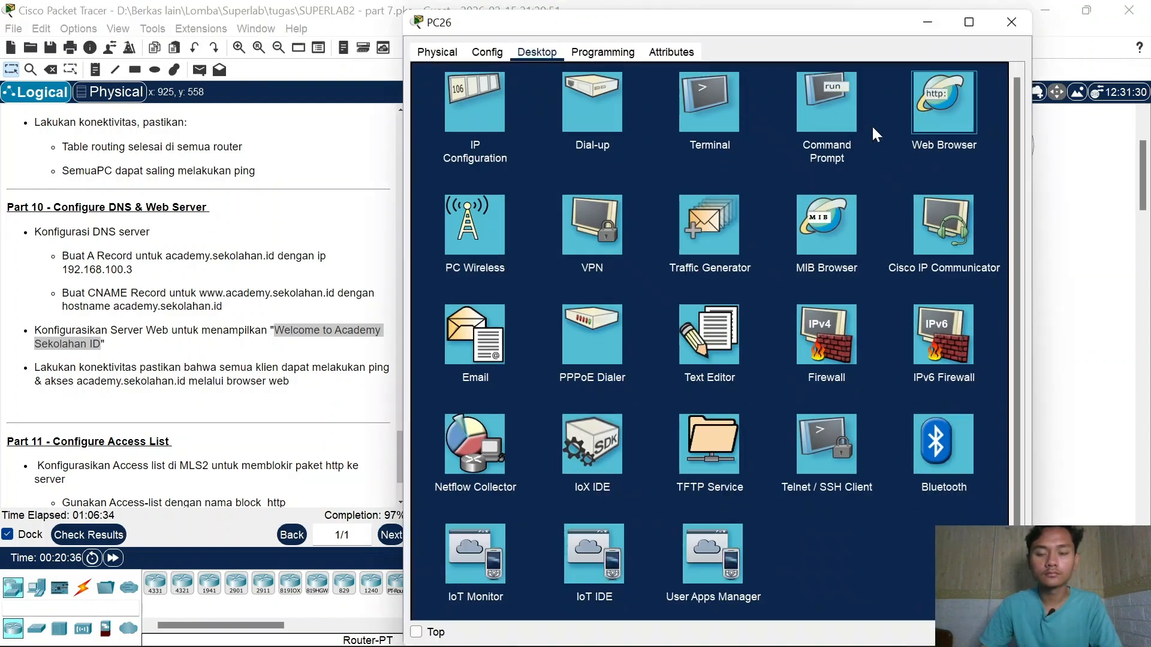
click(917, 86)
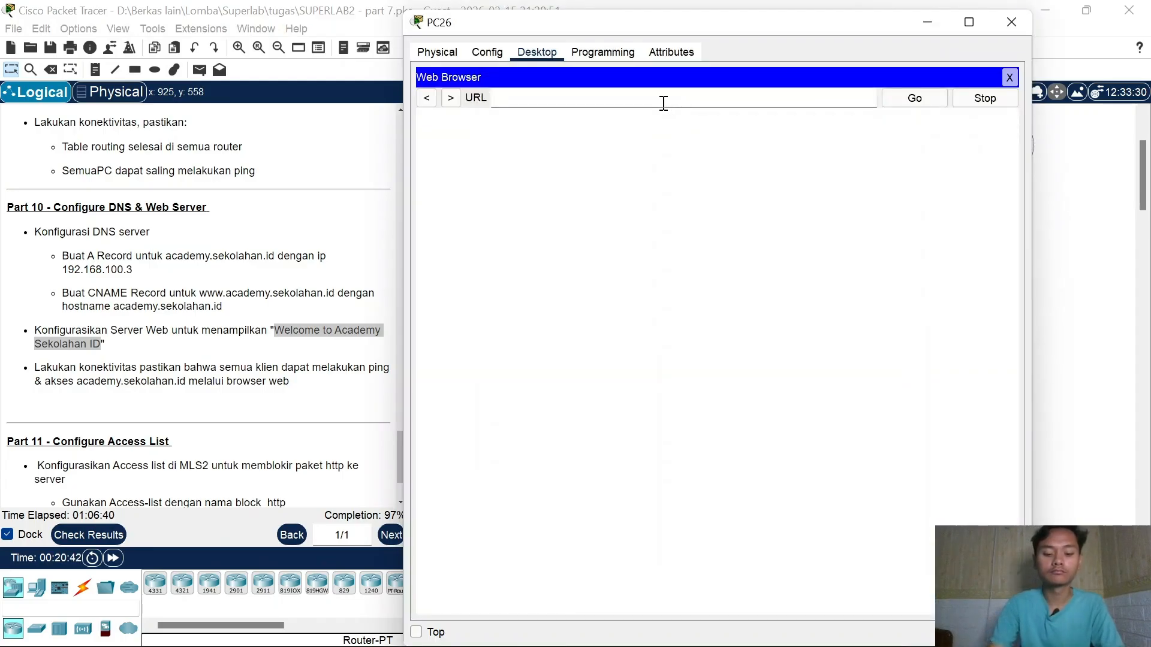
text(www.academy.sekolahan.id)
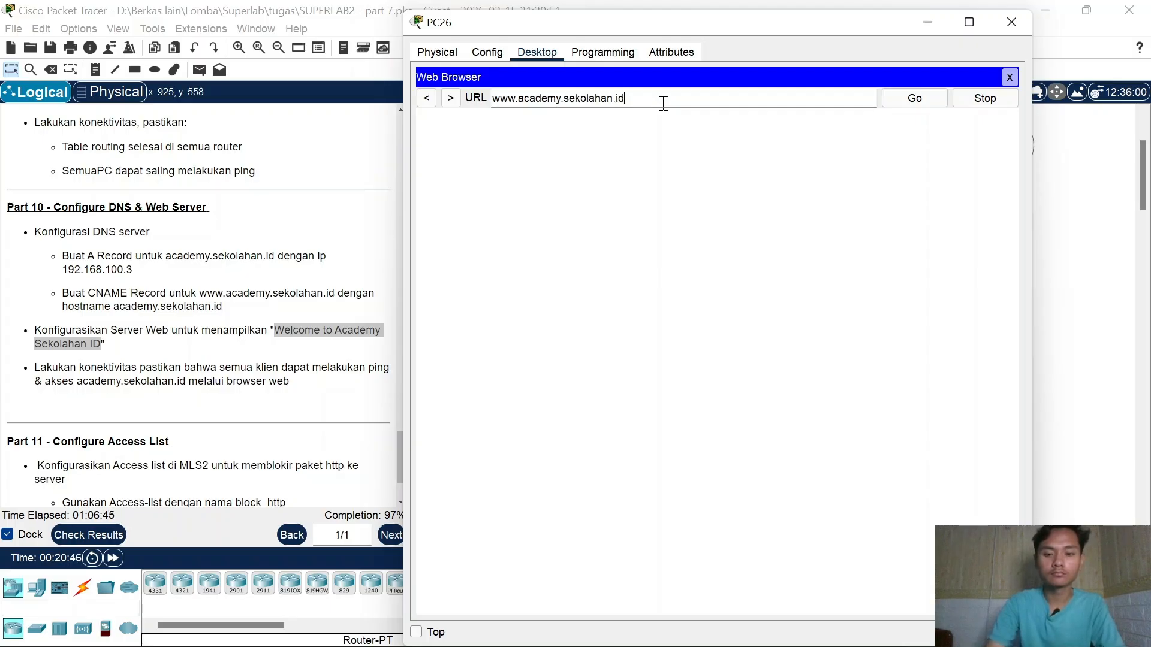
key(Return)
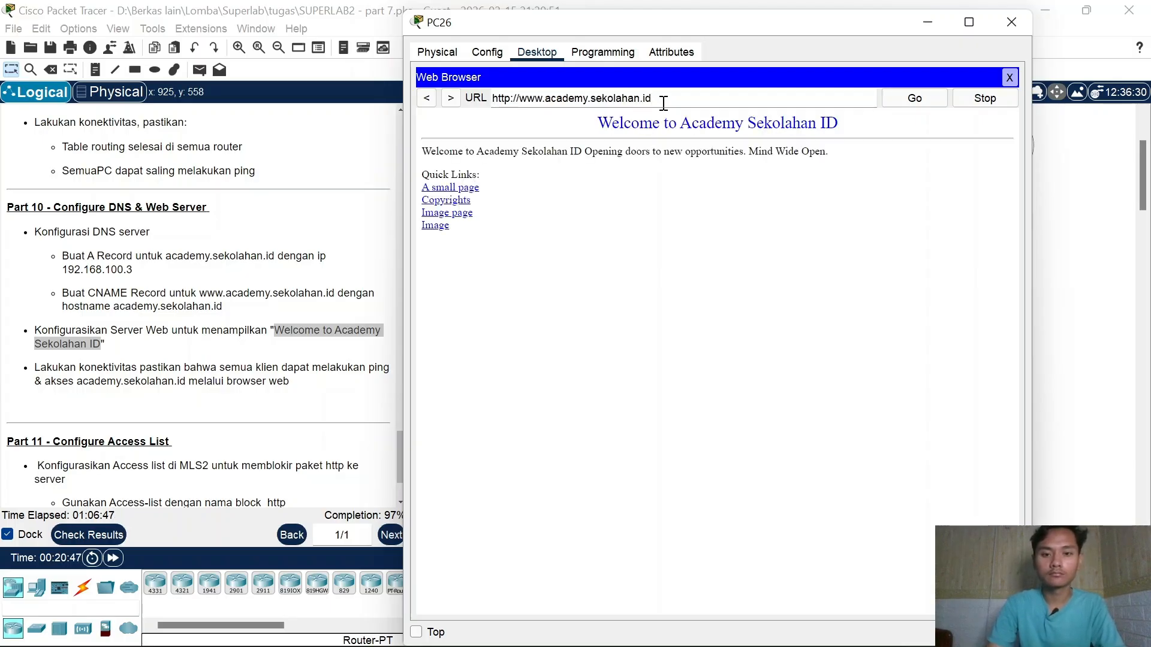
mouse_move(722, 646)
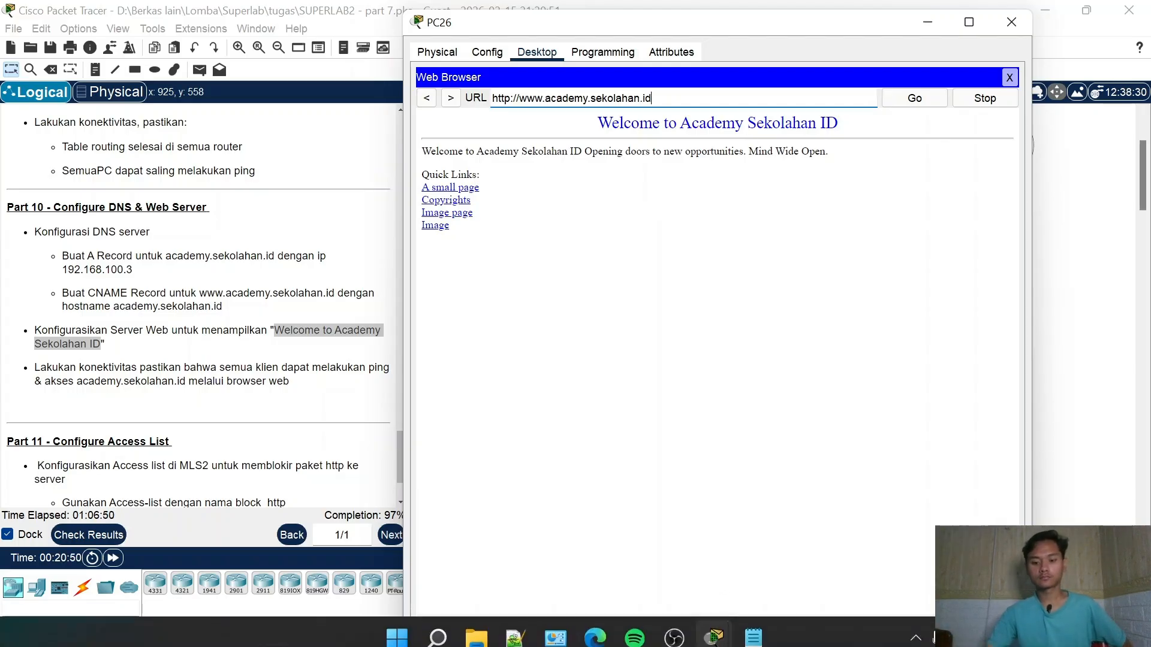
click(675, 627)
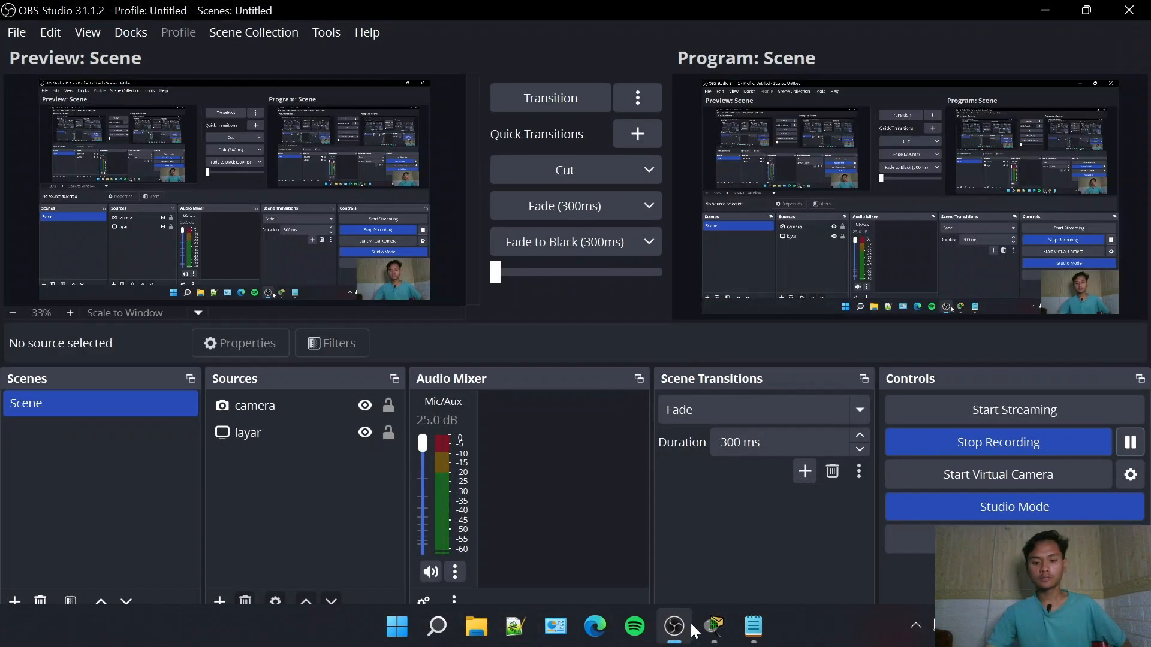
click(1045, 23)
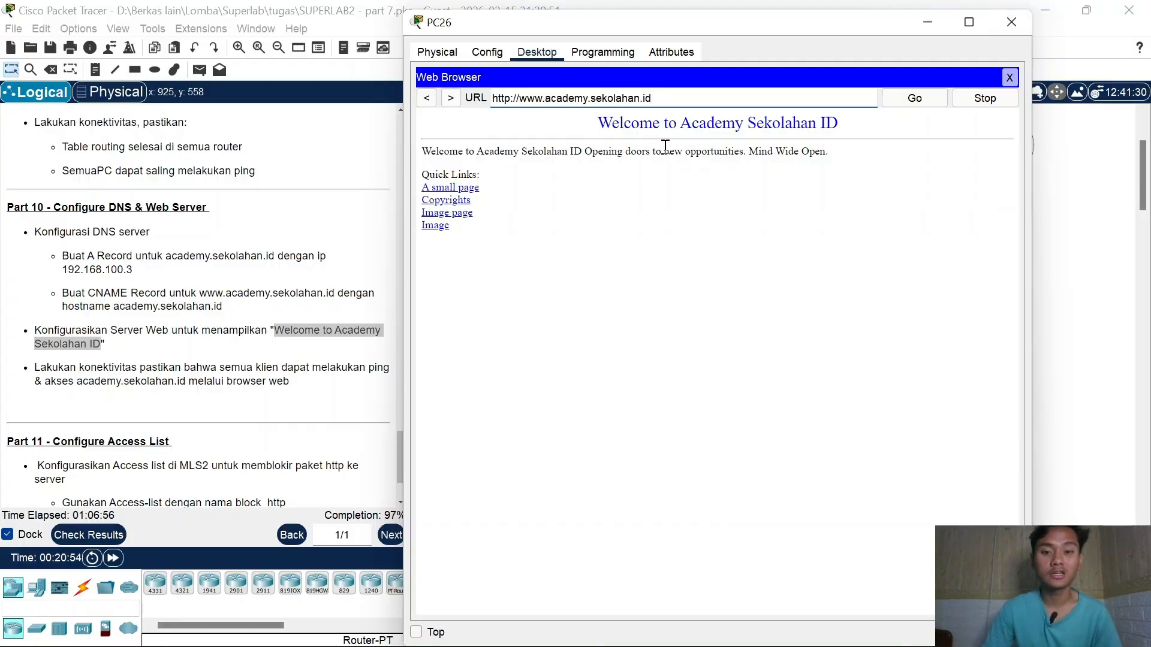
Step: Load academy.sekolahan.id in PC22's browser, confirming the Welcome to Academy Sekolahan ID page
click(1011, 23)
click(708, 409)
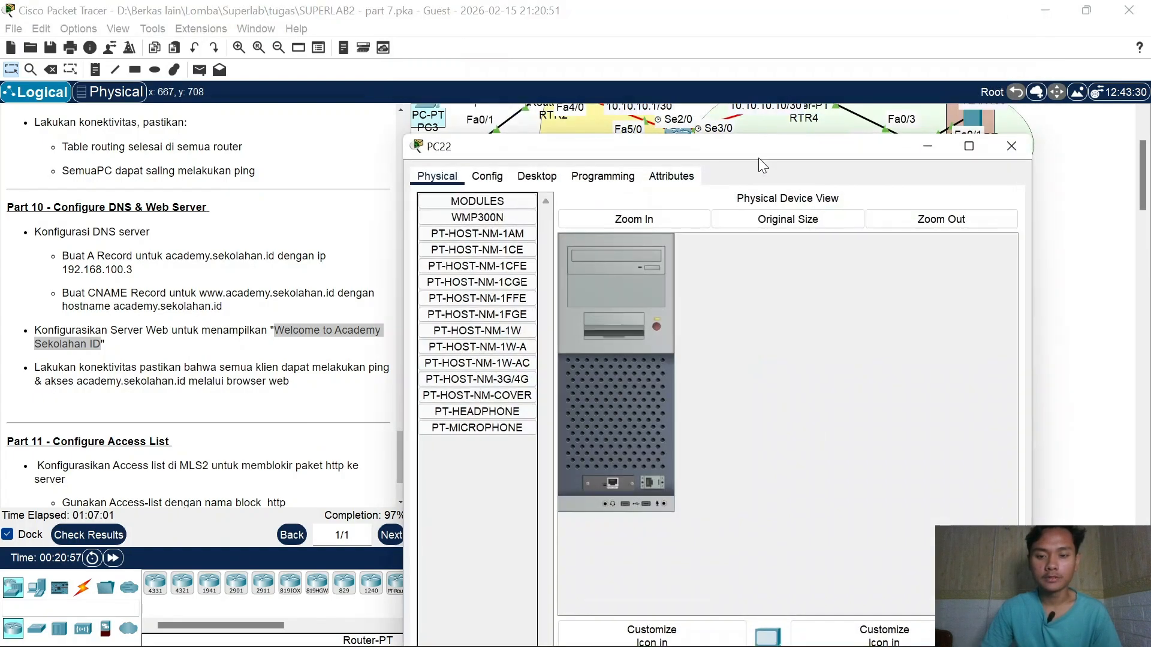
click(537, 176)
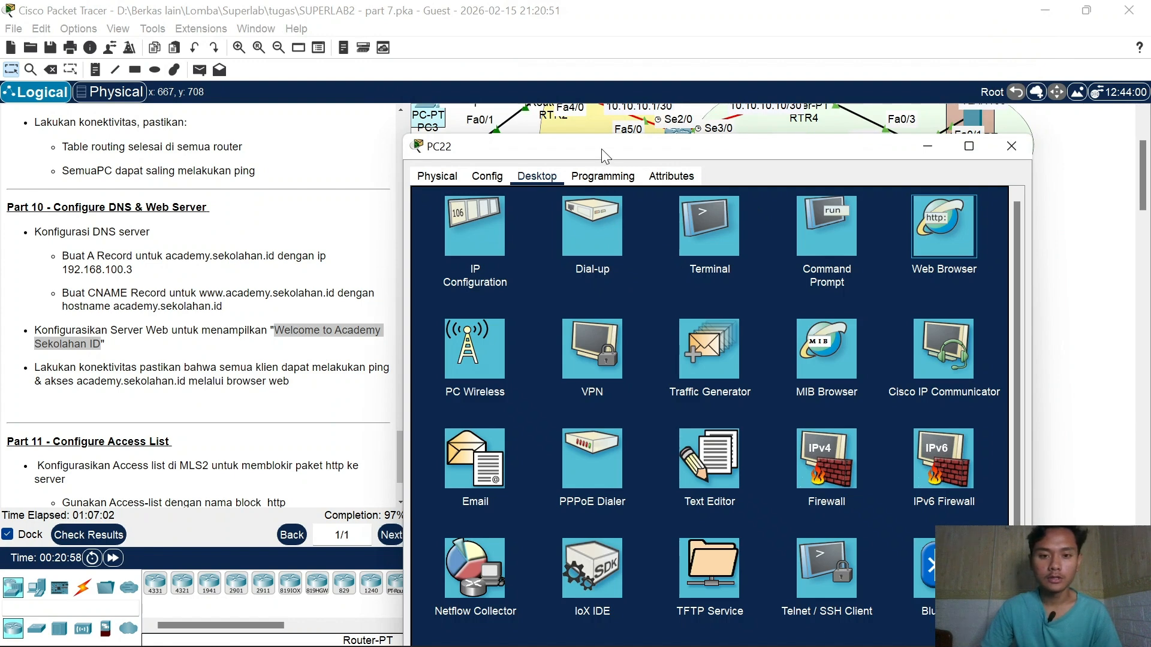
drag(633, 149, 638, 87)
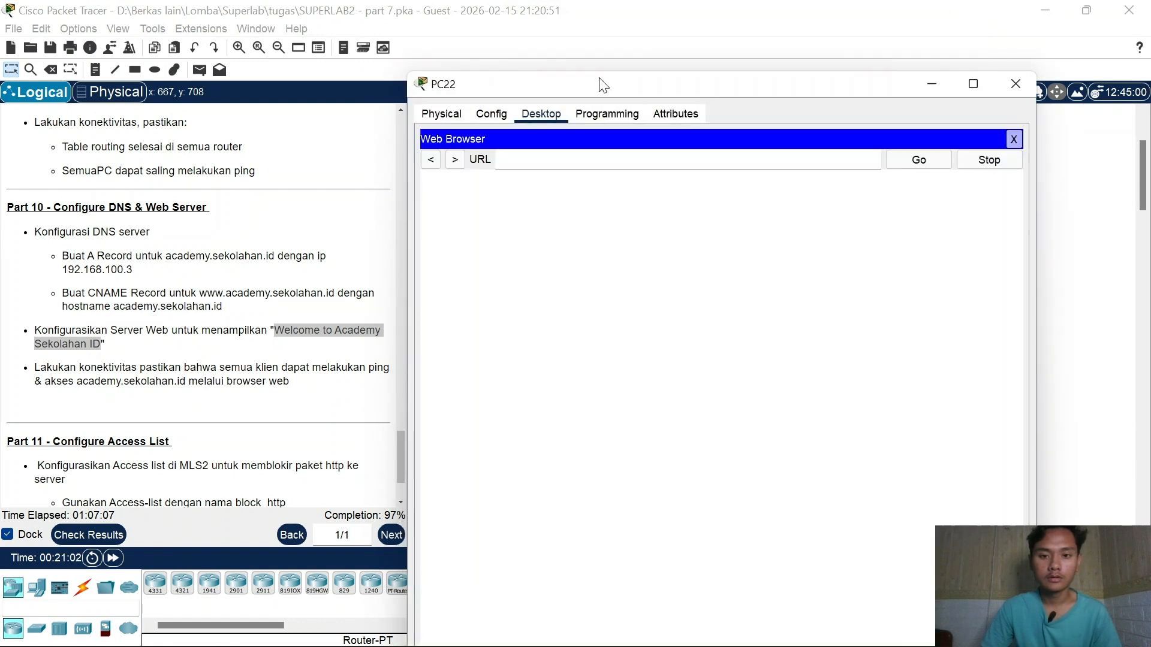
text(academy.s)
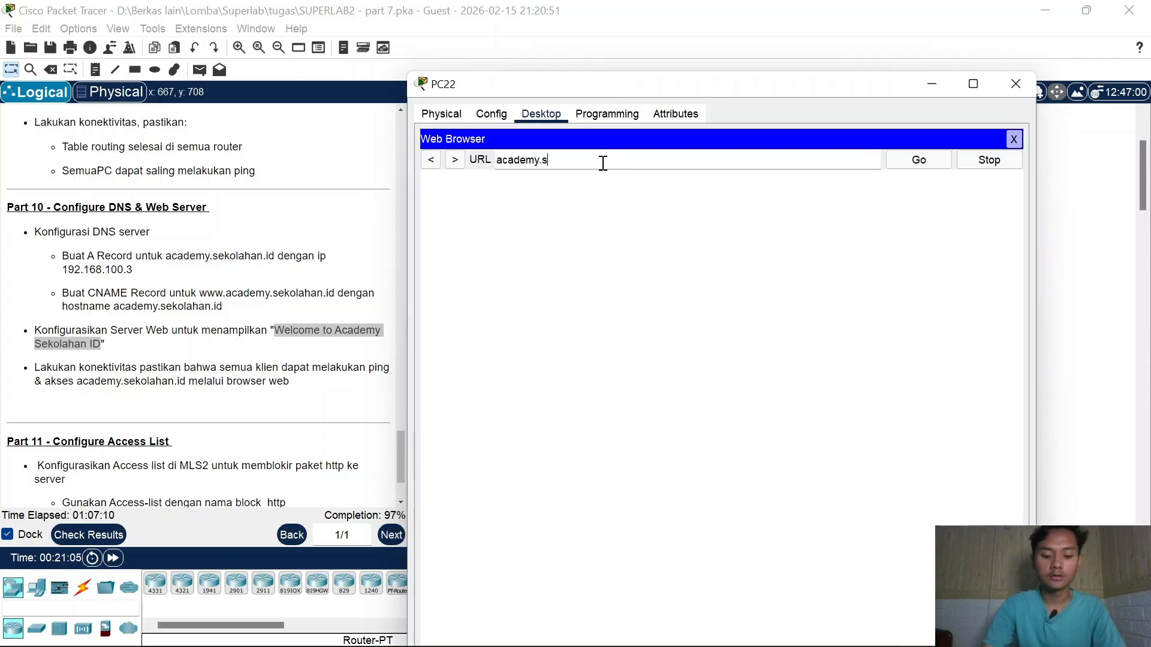
text(ekolahan.id)
key(Return)
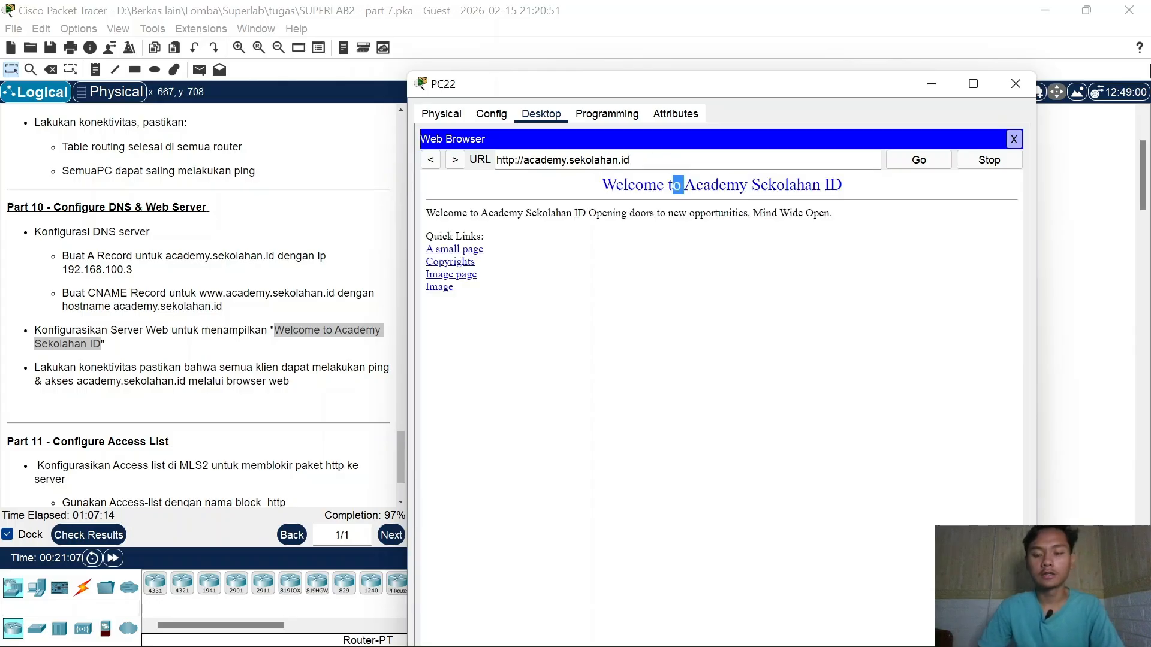
drag(672, 185, 761, 184)
click(1004, 92)
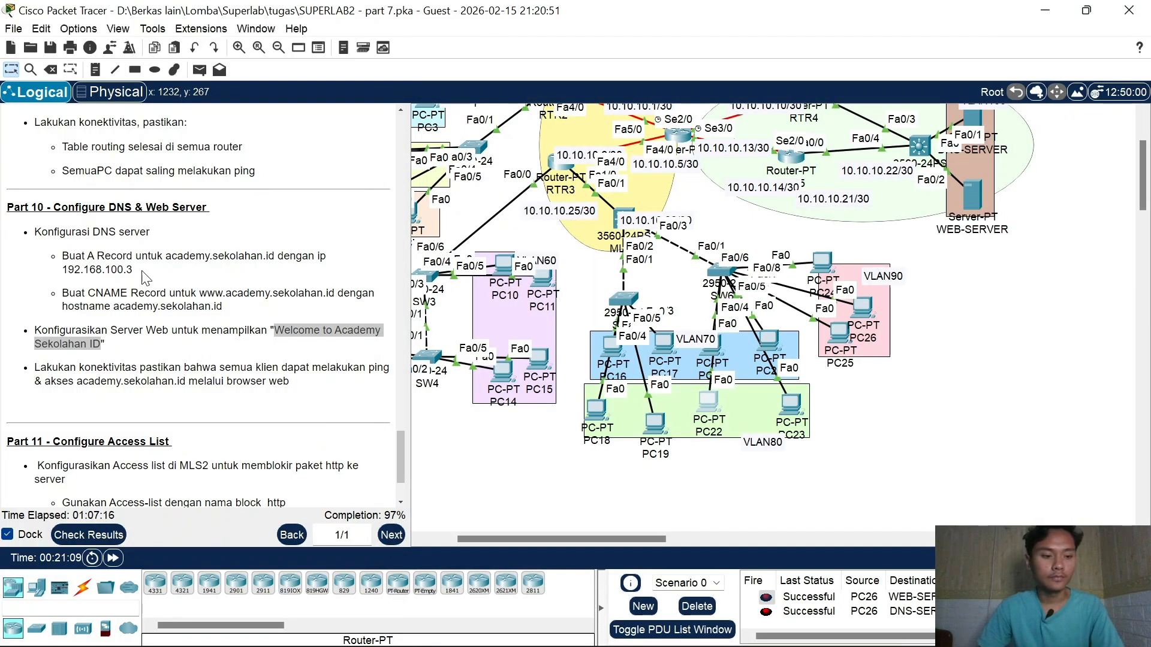
Step: Read the Part 11 task: block HTTP to the server with an ACL named block_http
scroll(131, 328, down, 3)
drag(45, 330, 142, 353)
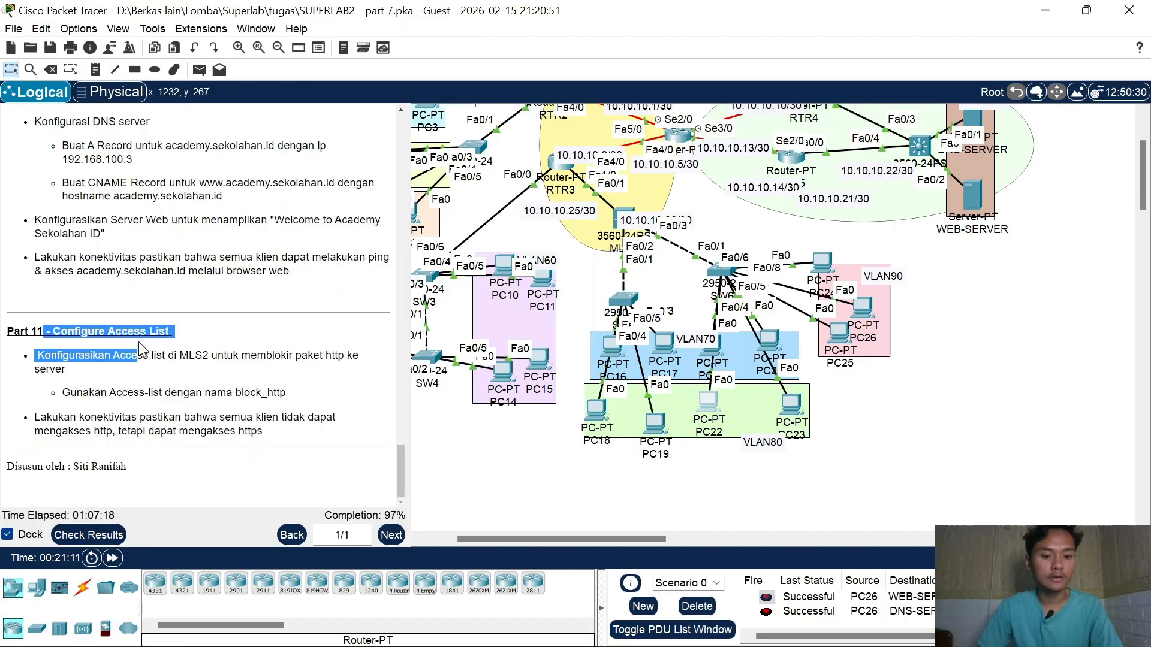
click(173, 370)
drag(52, 358, 230, 376)
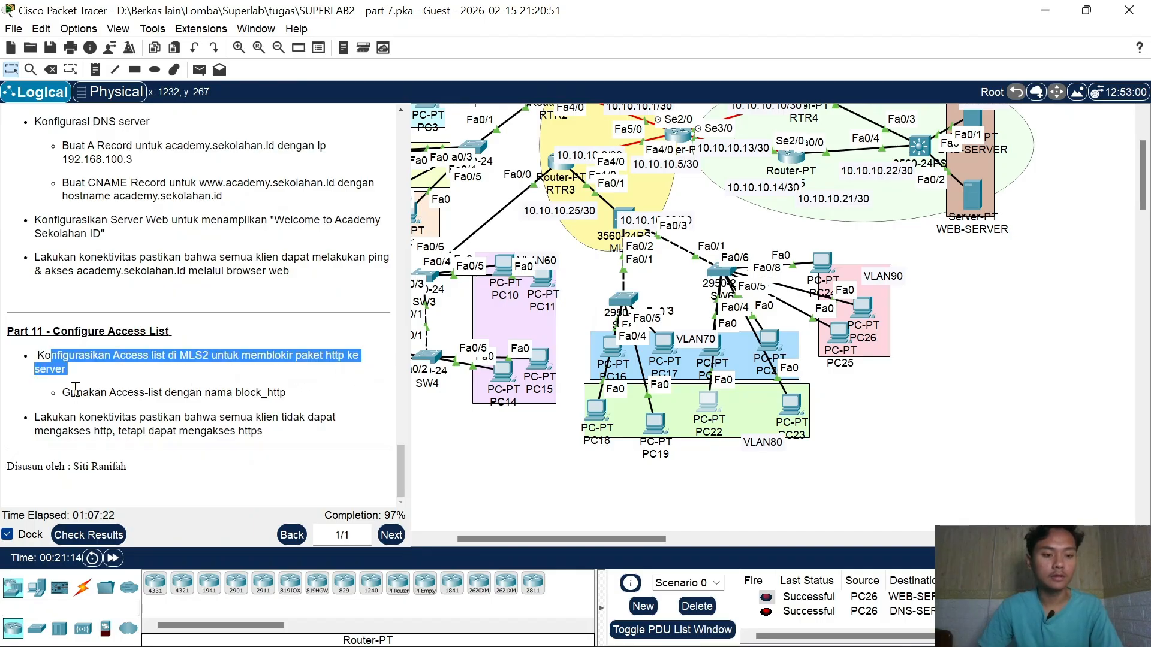
drag(77, 393, 211, 404)
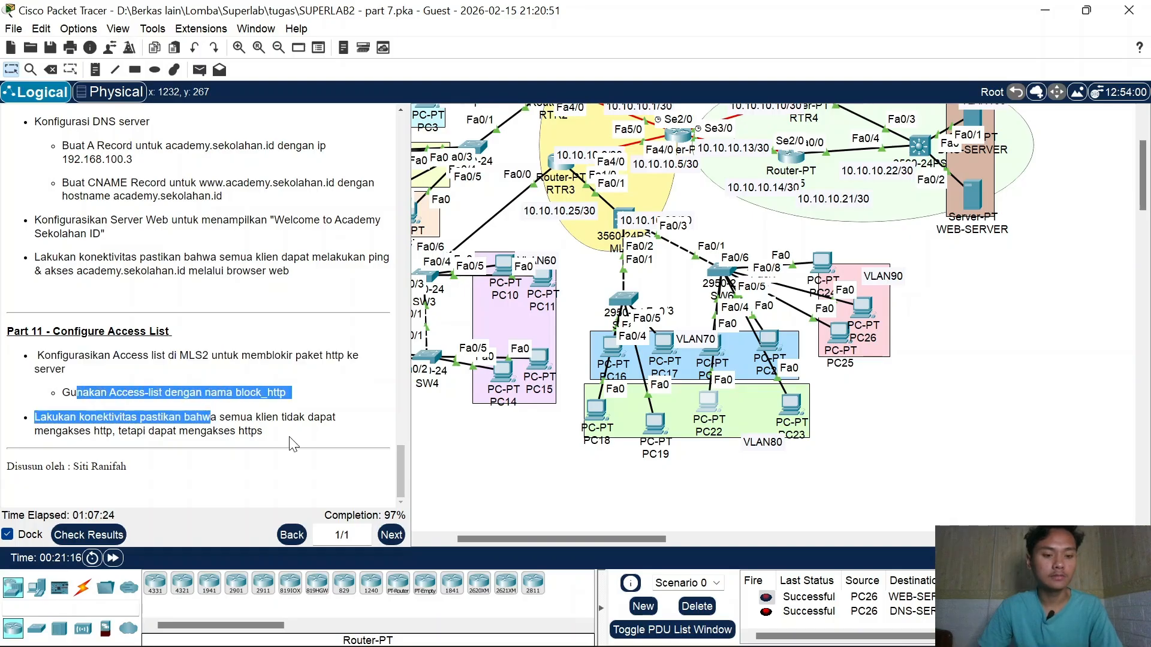
click(235, 393)
drag(58, 417, 174, 432)
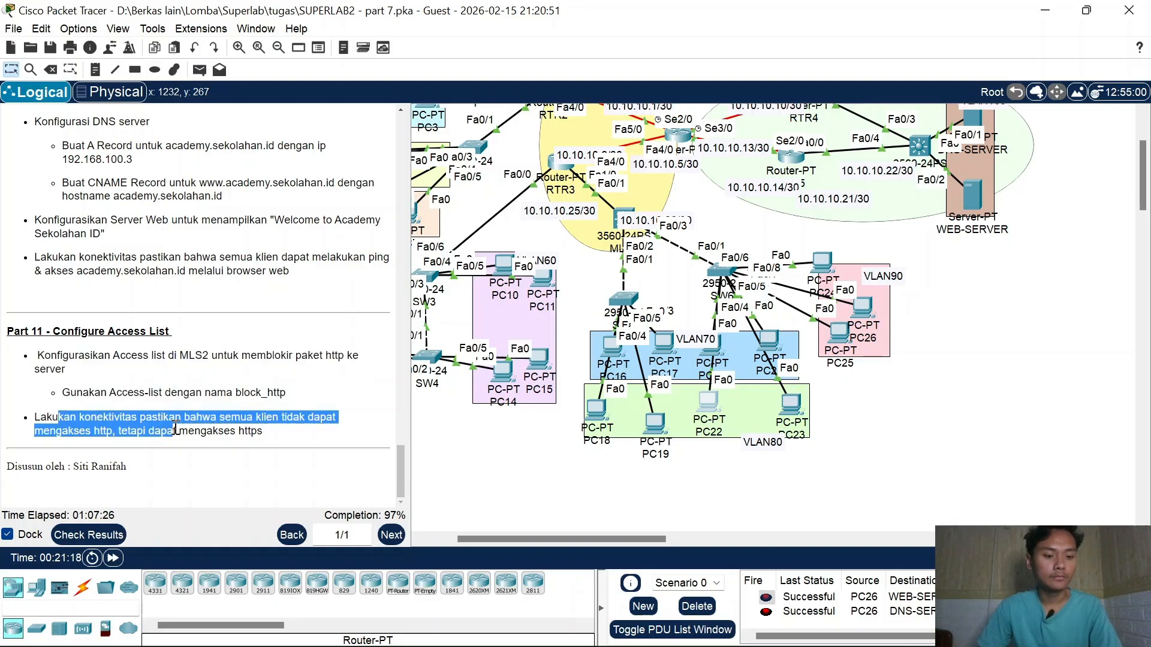
click(709, 402)
scroll(857, 303, up, 3)
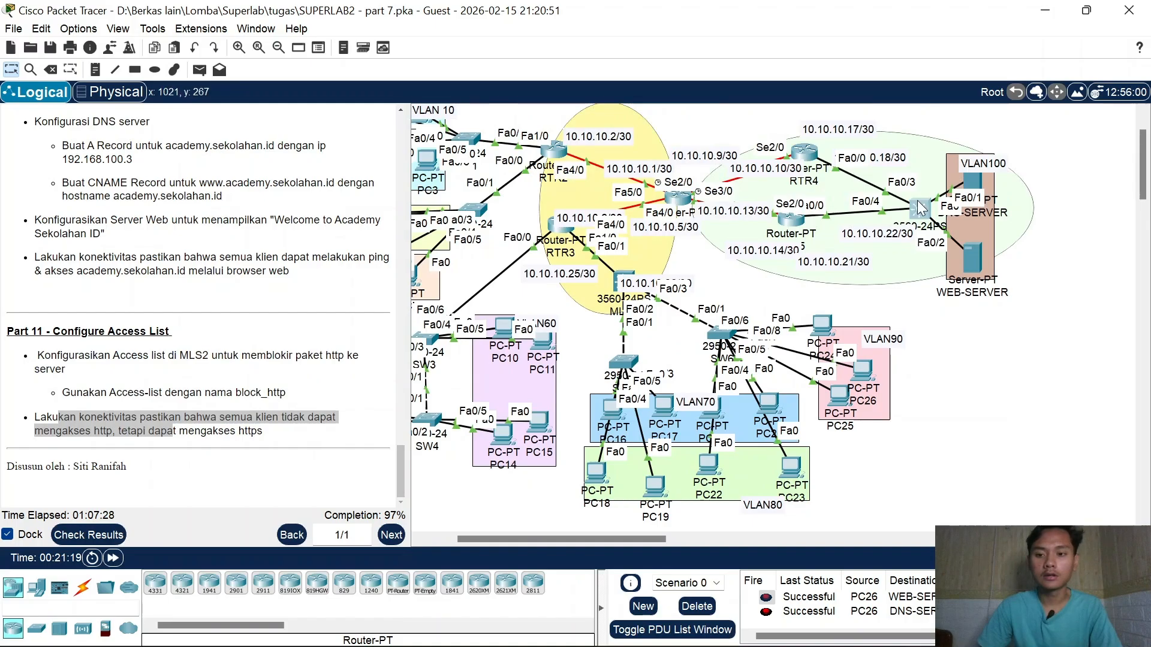
Step: Create the extended access list block_http on MLS2 and list its available options
click(920, 209)
key(Return)
key(Return)
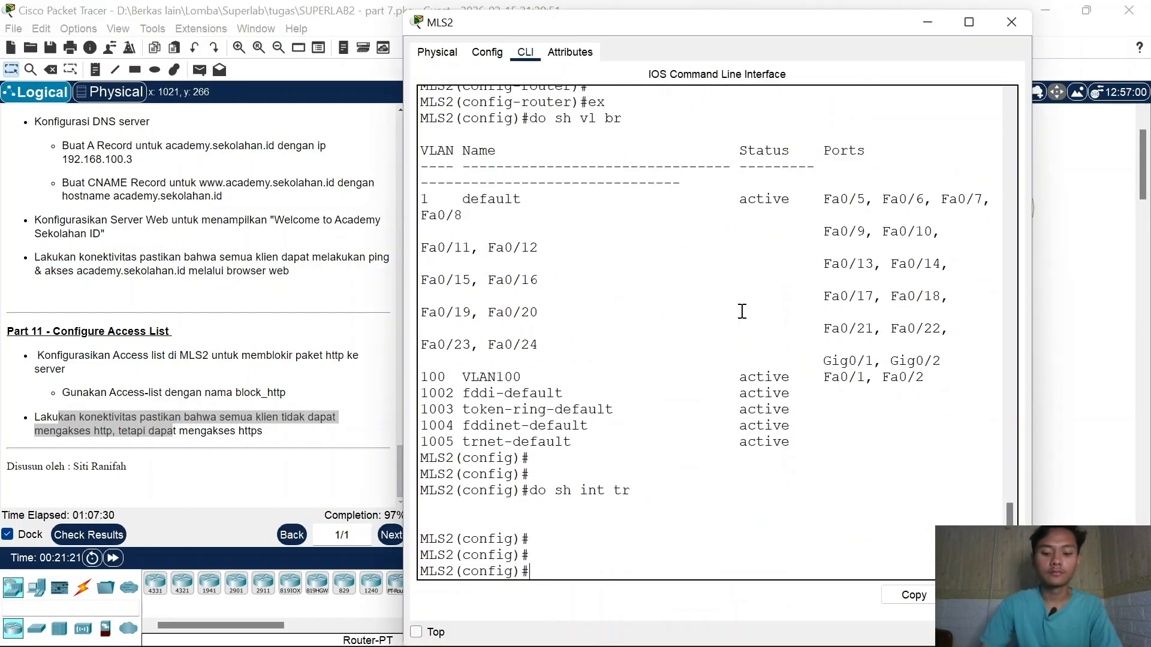
text(ip ac)
key(Tab)
text(?)
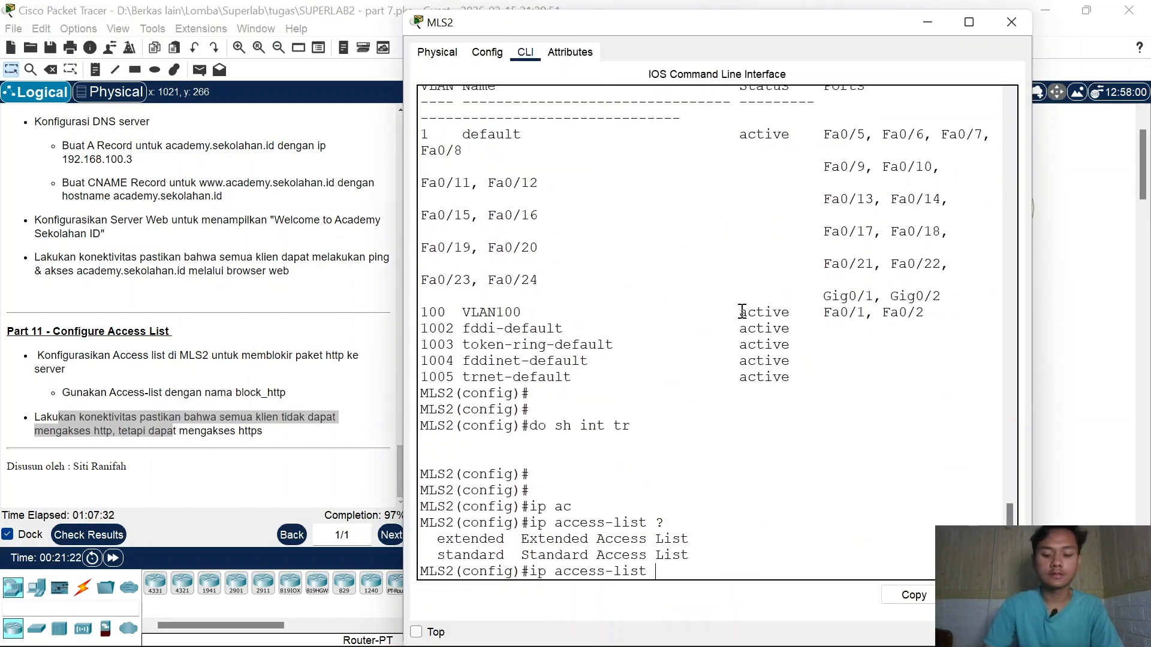
text(e)
key(Tab)
text(?)
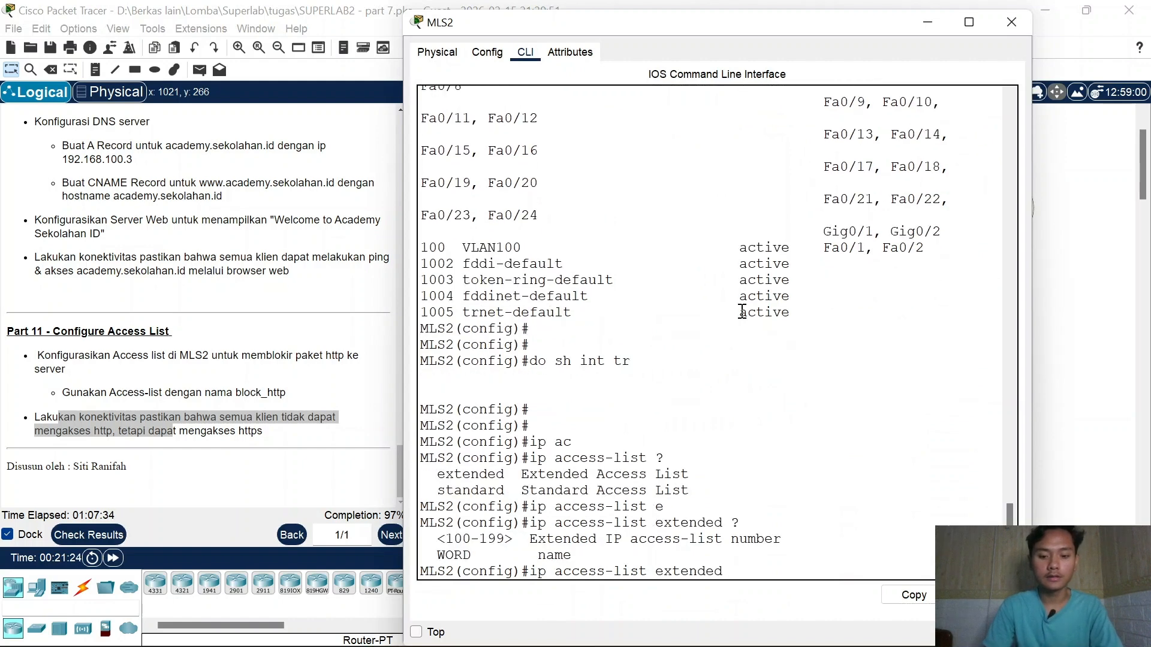
text(blcok)
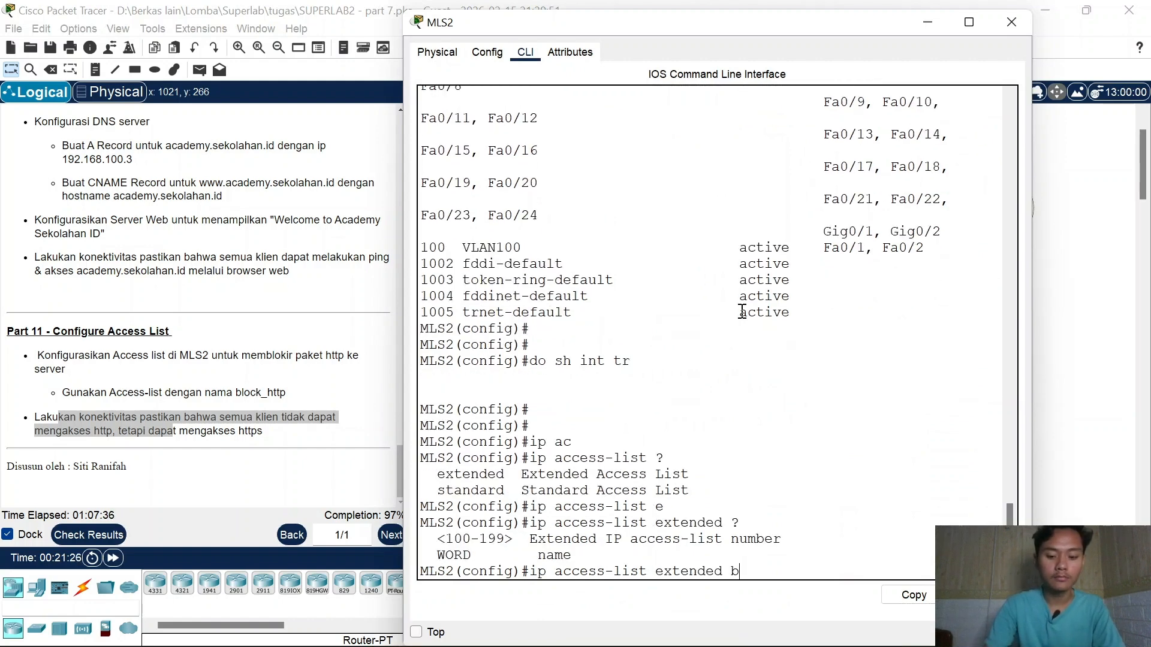
key(BackSpace)
text(oc)
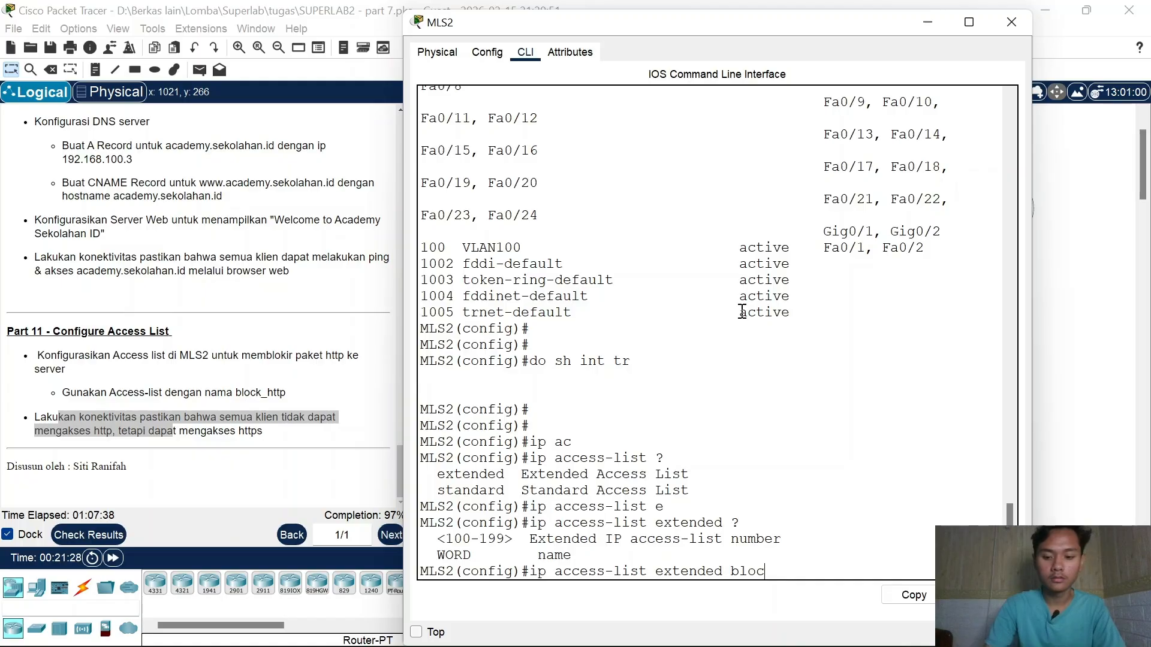
text(k_h)
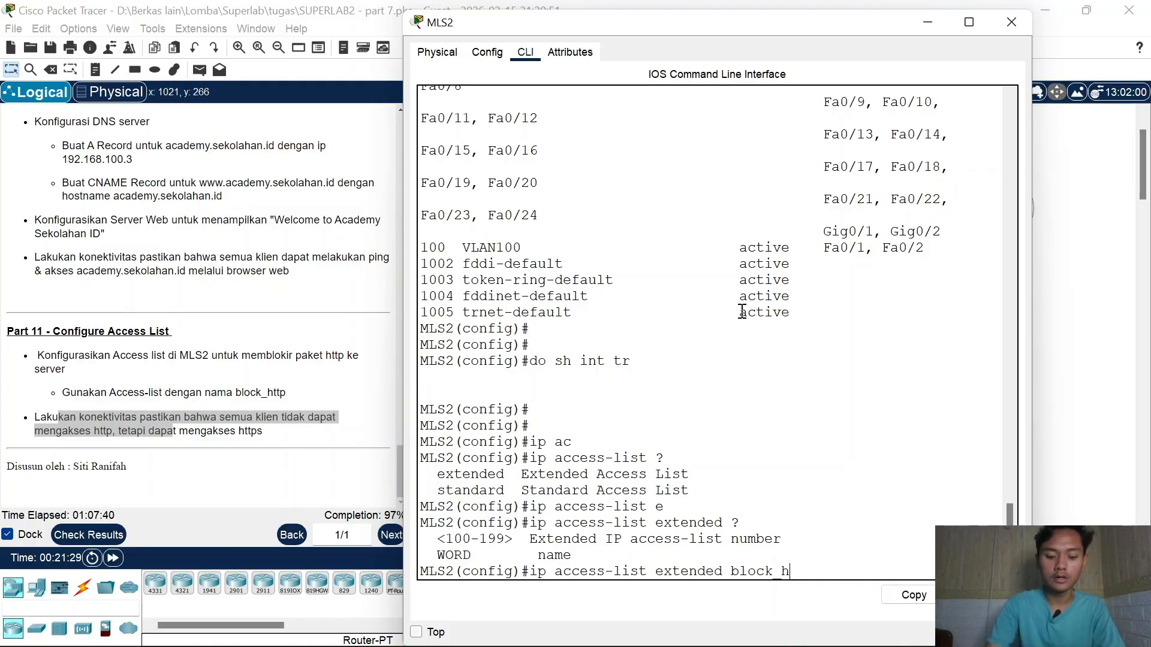
text(ttp)
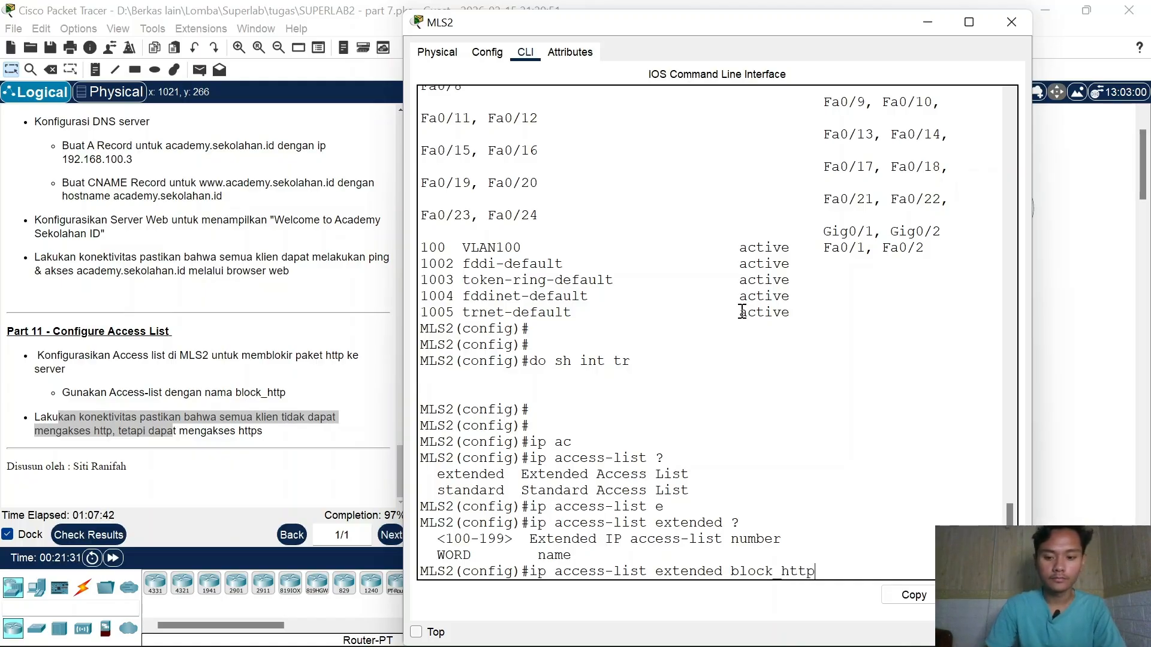
text( ?)
key(Return)
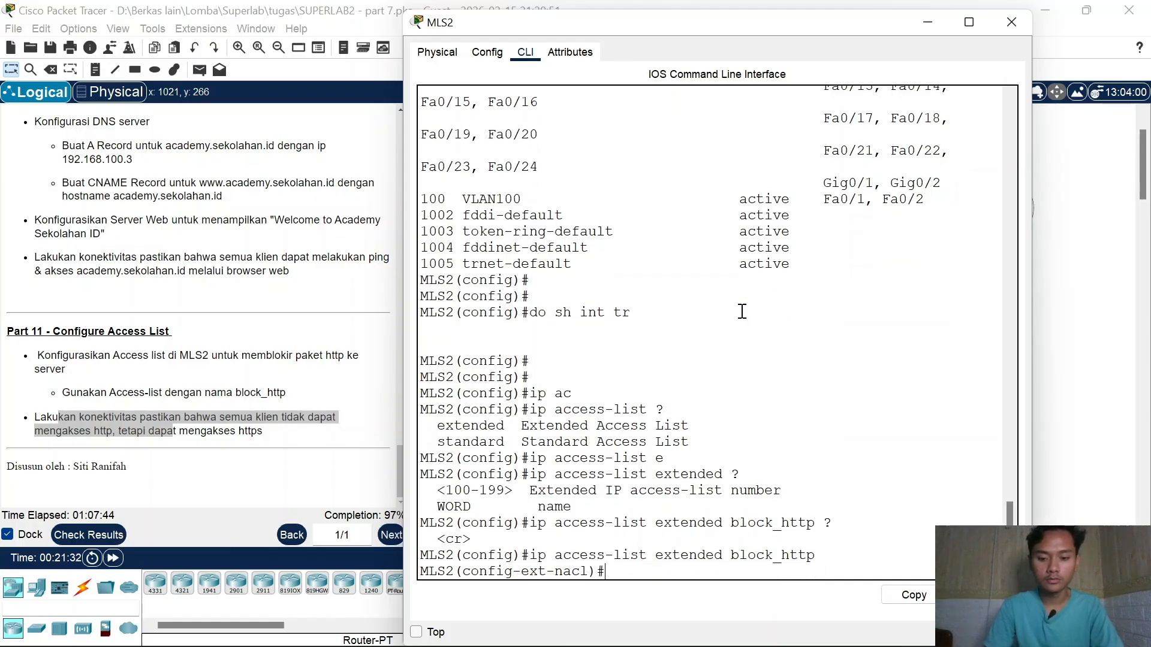
text(?)
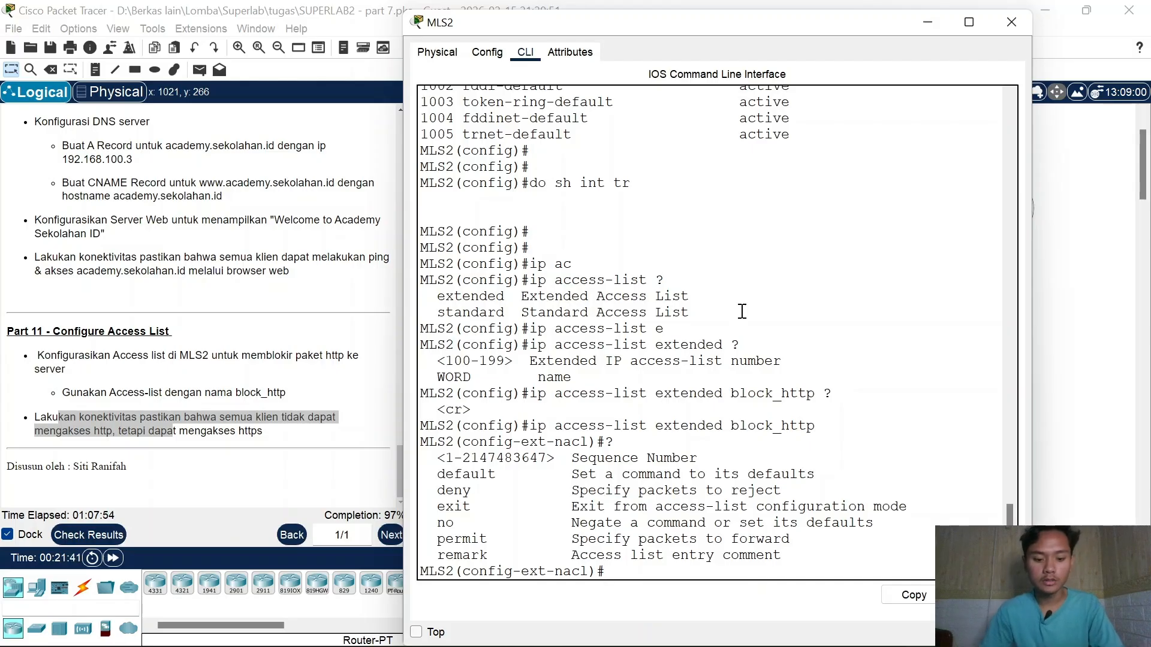
Step: Start a deny rule in block_http, then abandon the unfinished deny any any rule and exit
text(den)
key(Tab)
text(?)
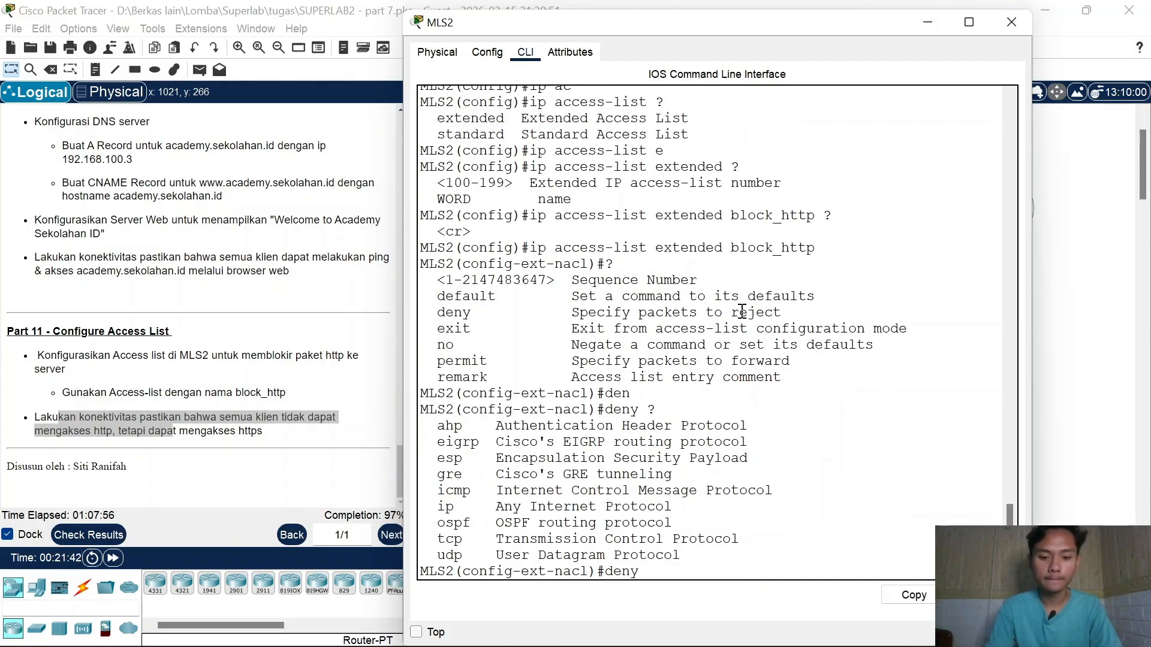
text(ip ?)
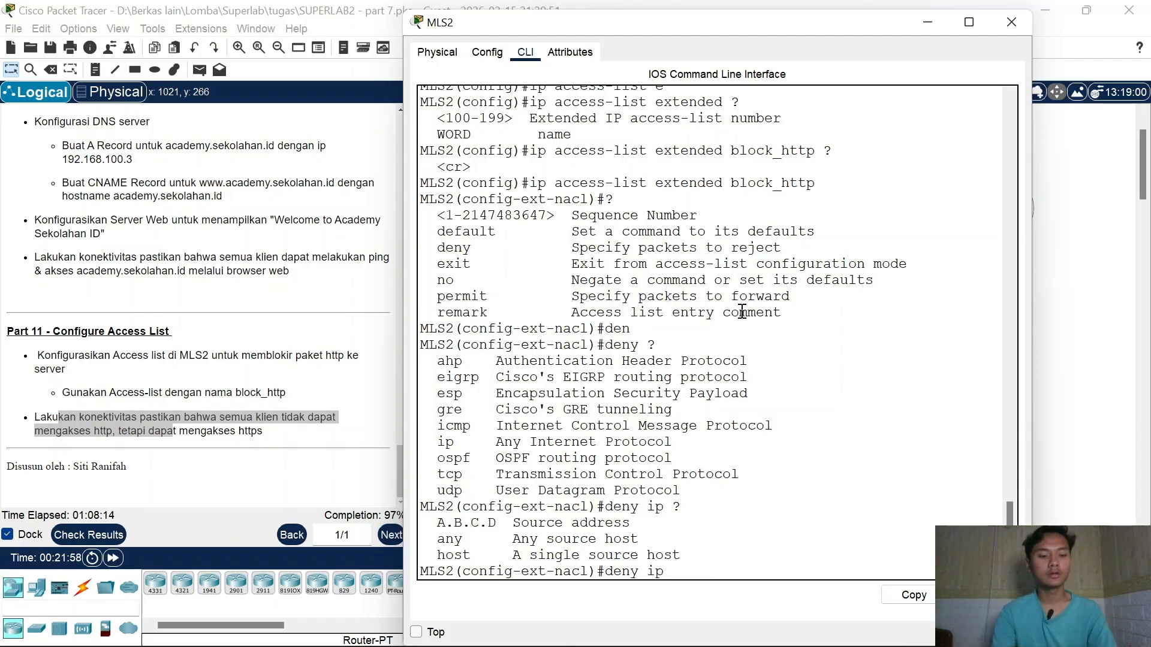
text(an)
key(Tab)
text(?)
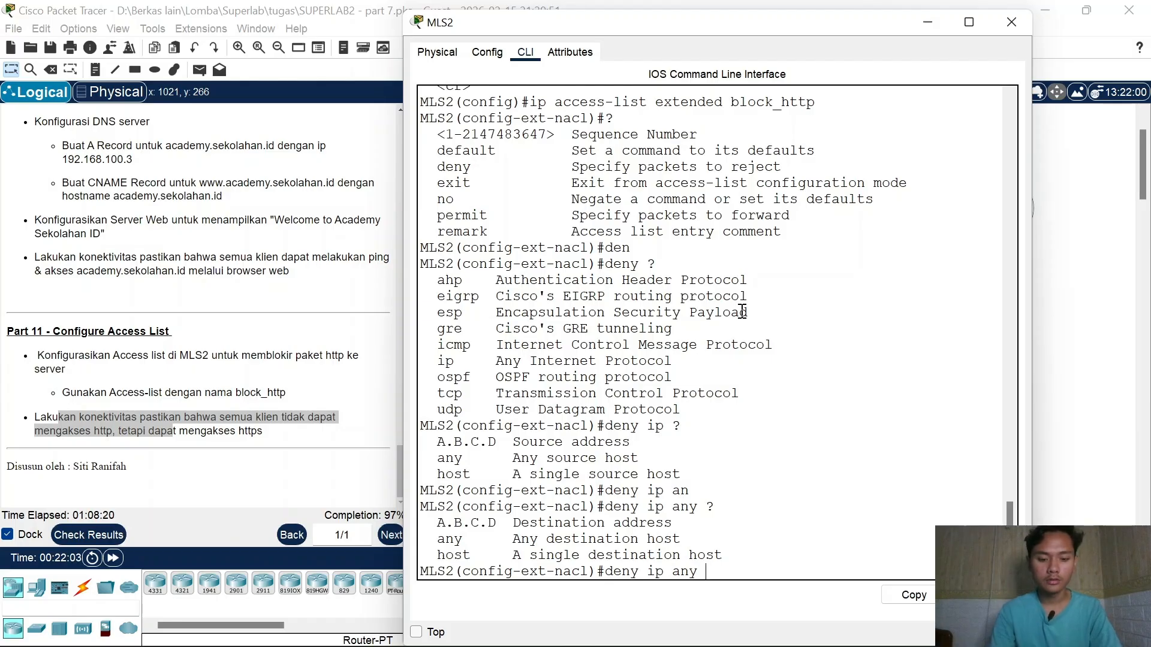
text(an)
key(Tab)
text(?)
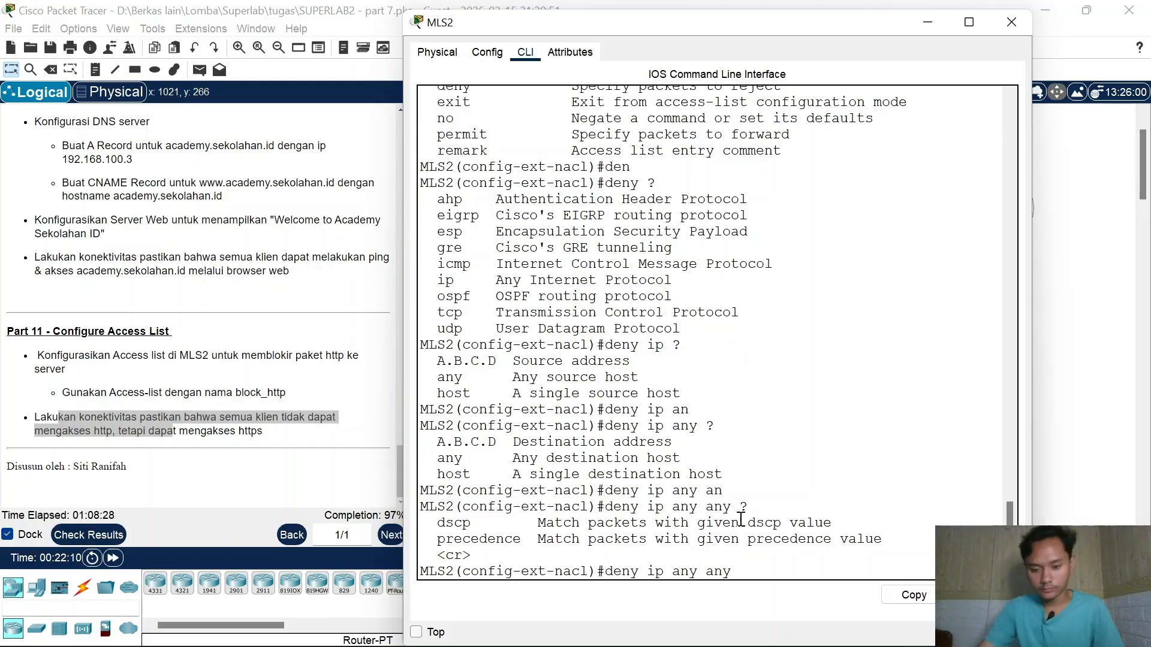
key(BackSpace)
key(BackSpace)
key(BackSpace)
key(BackSpace)
key(BackSpace)
key(BackSpace)
key(BackSpace)
key(BackSpace)
key(BackSpace)
key(BackSpace)
key(BackSpace)
key(BackSpace)
key(BackSpace)
key(BackSpace)
key(BackSpace)
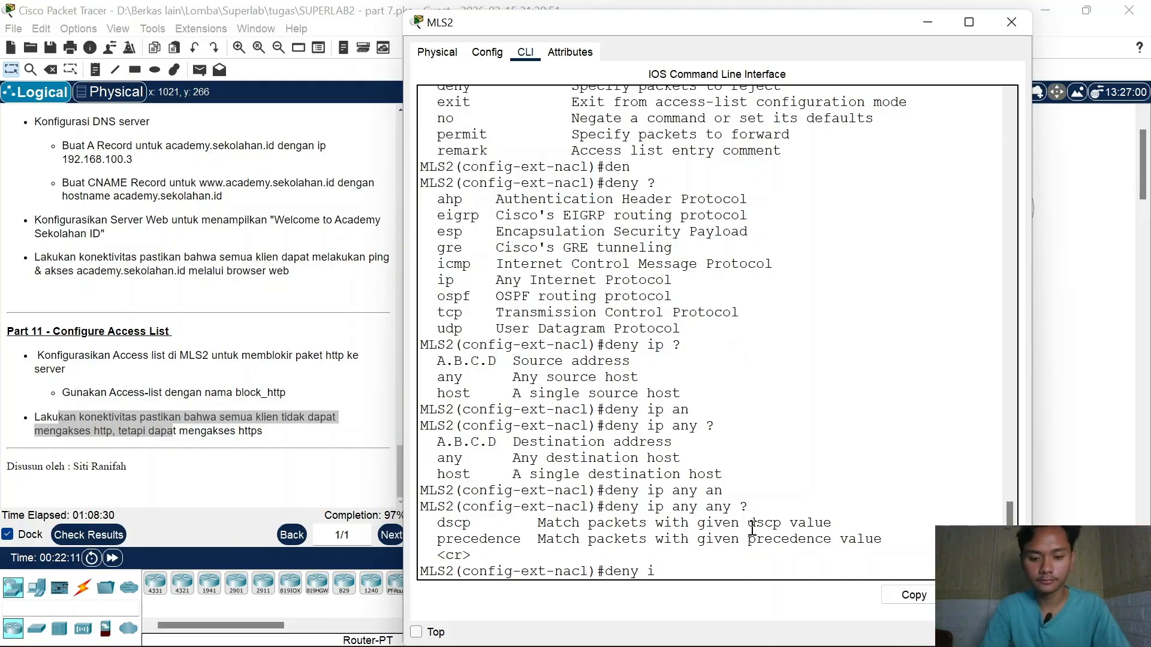
text(ex)
key(Return)
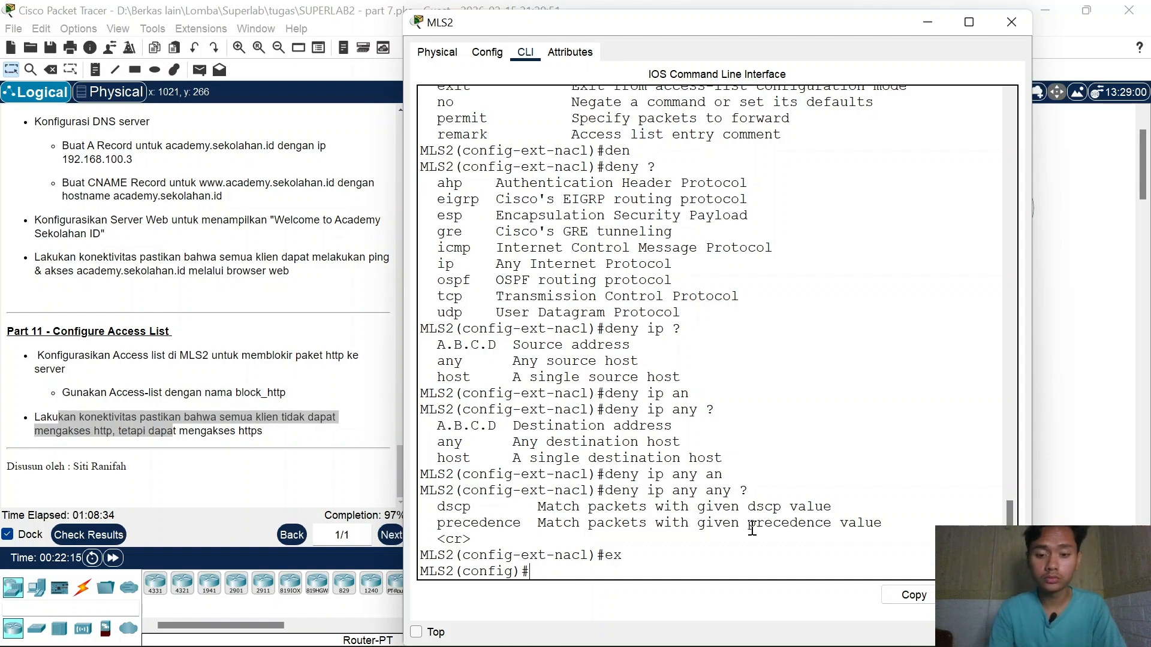
Step: Delete the block_http access list by pasting its creation command after 'no'
scroll(557, 273, up, 5)
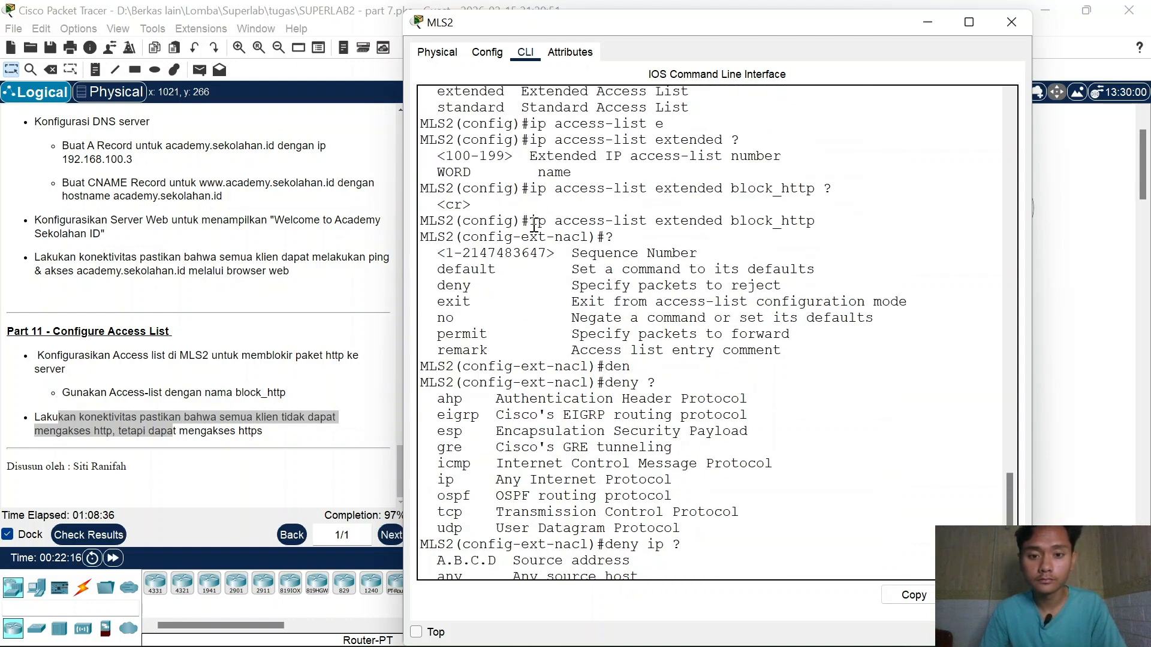
drag(532, 224, 816, 225)
right_click(817, 226)
click(827, 233)
right_click(804, 229)
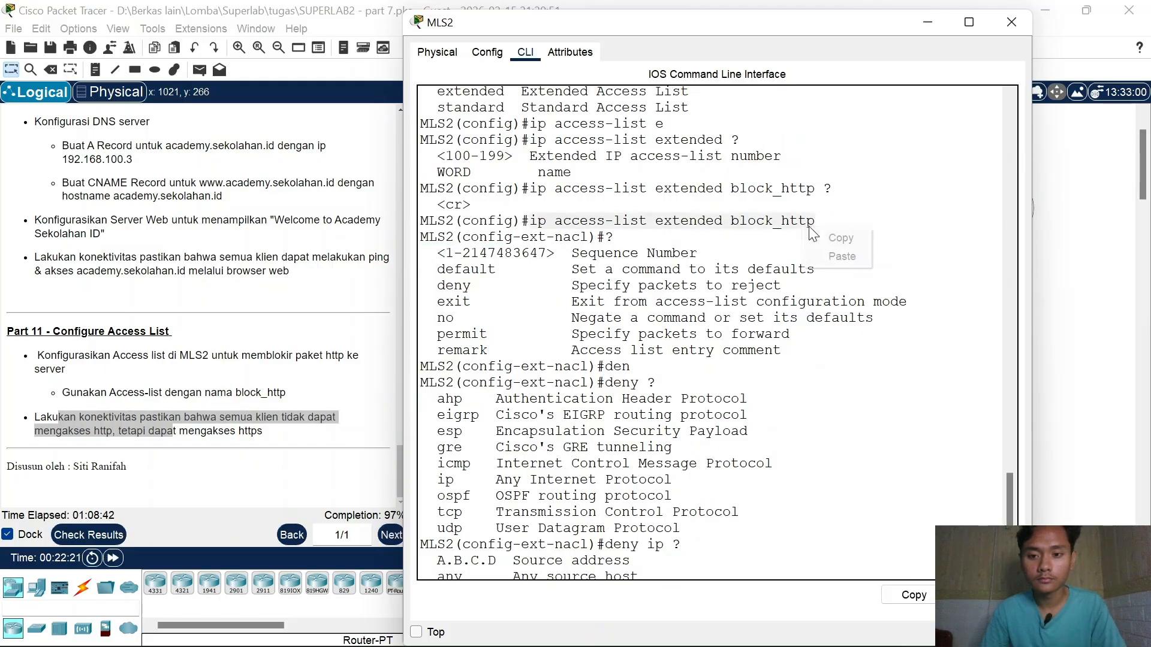
click(825, 235)
right_click(813, 228)
click(836, 238)
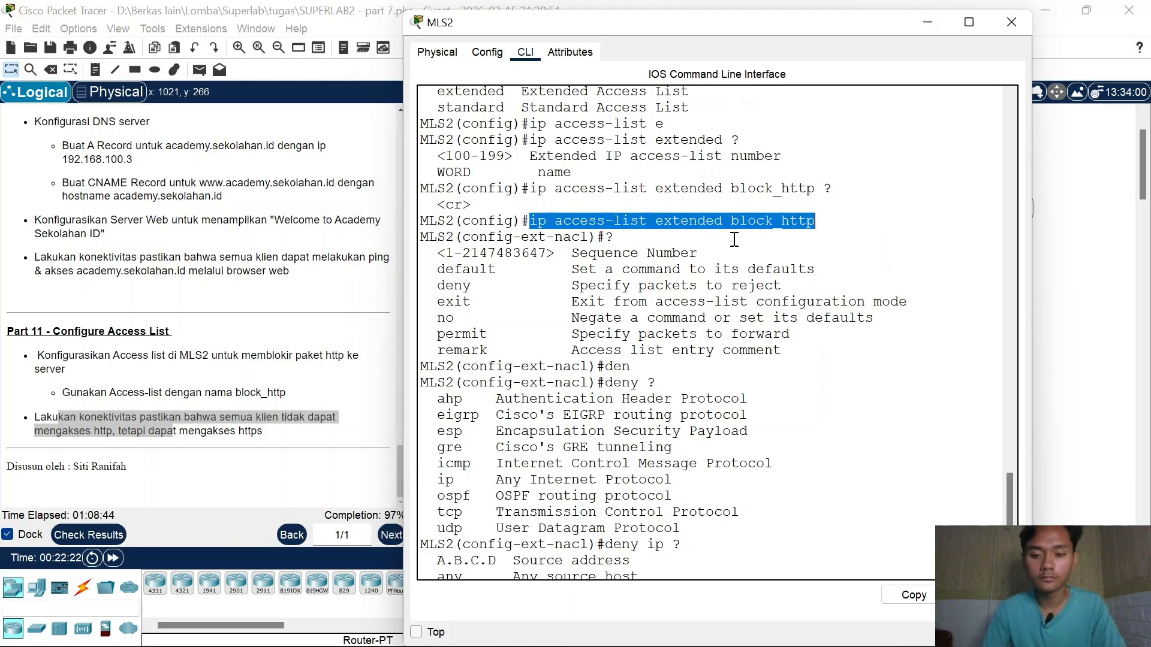
click(734, 239)
text(no)
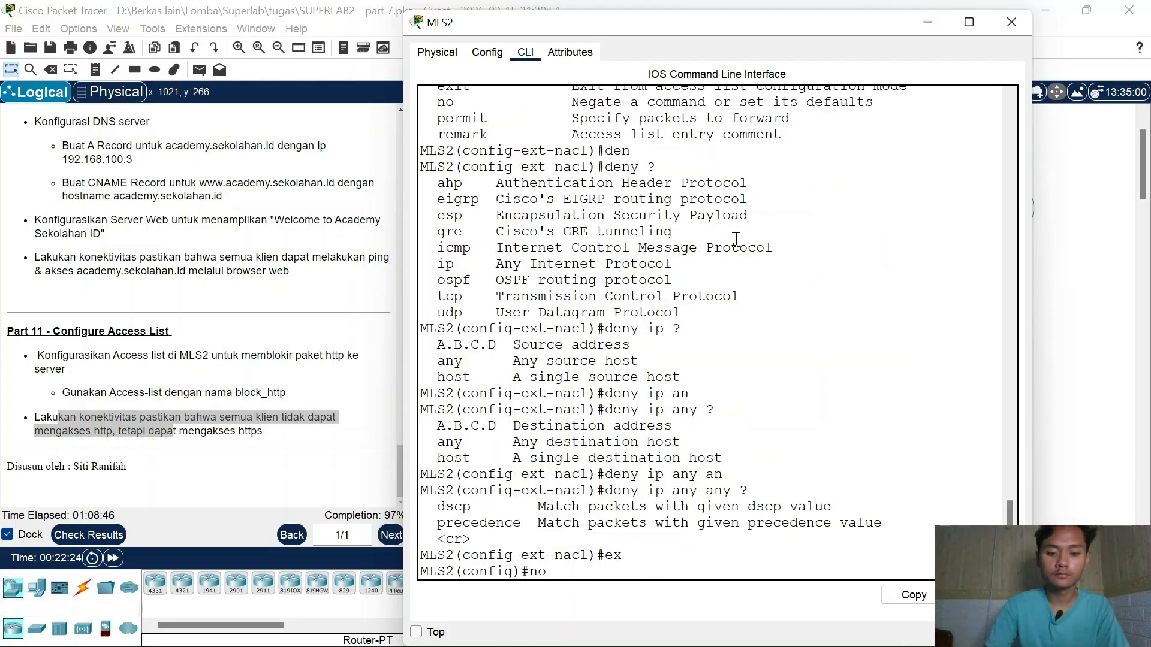
right_click(709, 239)
click(743, 268)
key(Return)
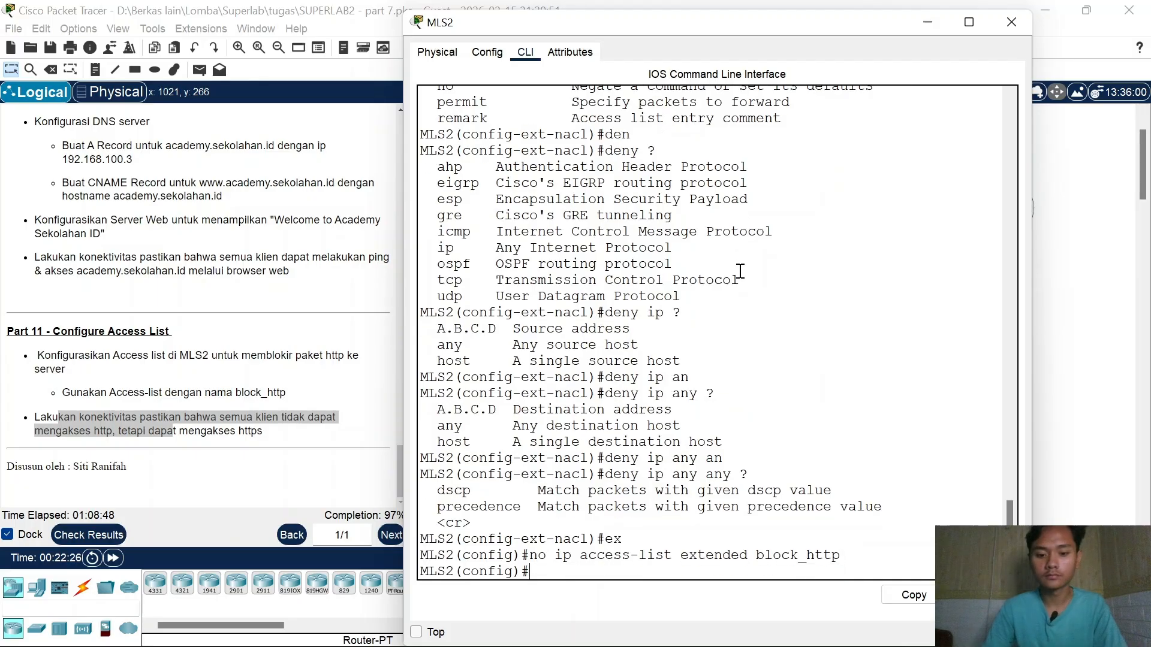
Step: Reopen MLS2's CLI and review the earlier configuration output
mouse_move(644, 644)
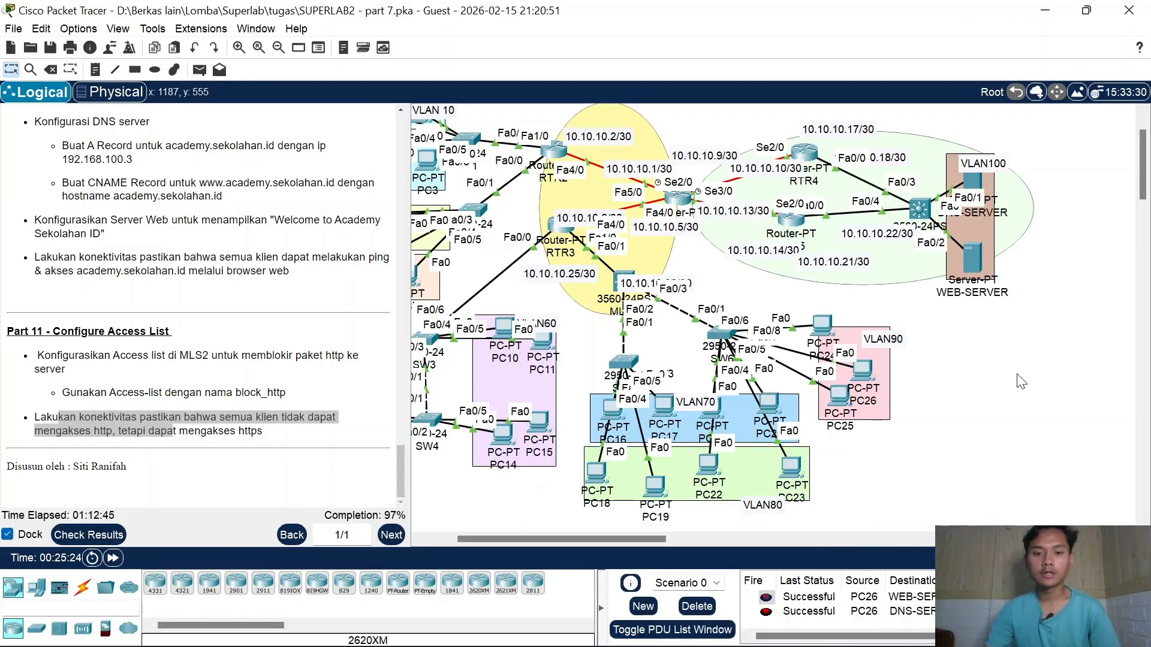
click(921, 209)
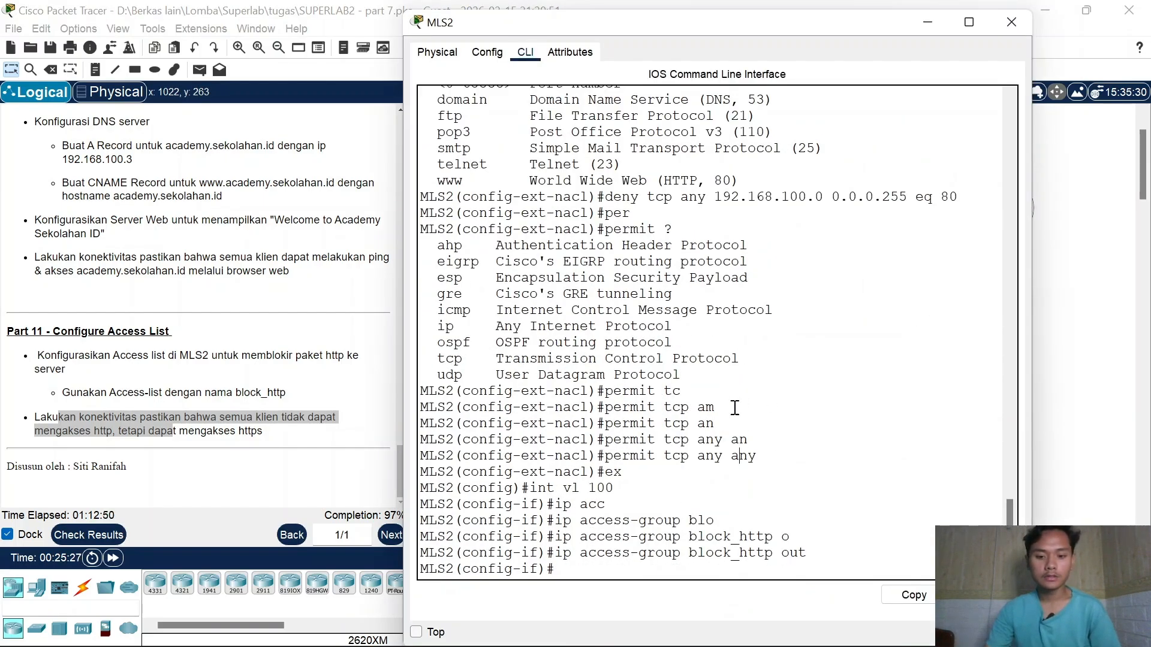
scroll(752, 294, up, 2)
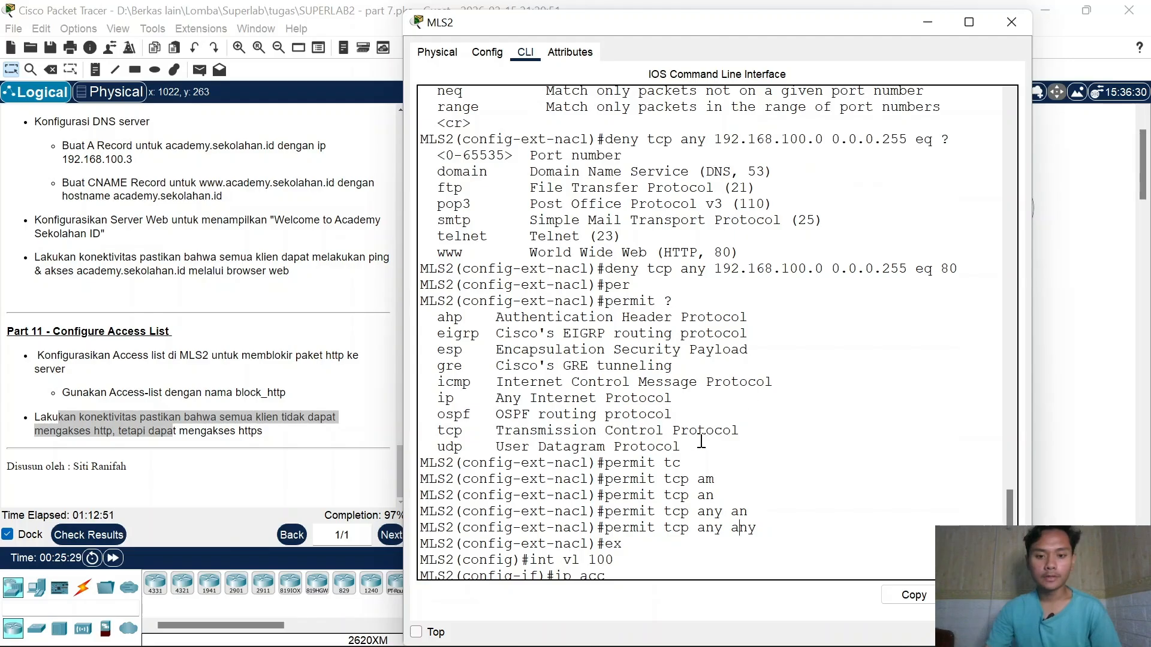
scroll(740, 387, up, 3)
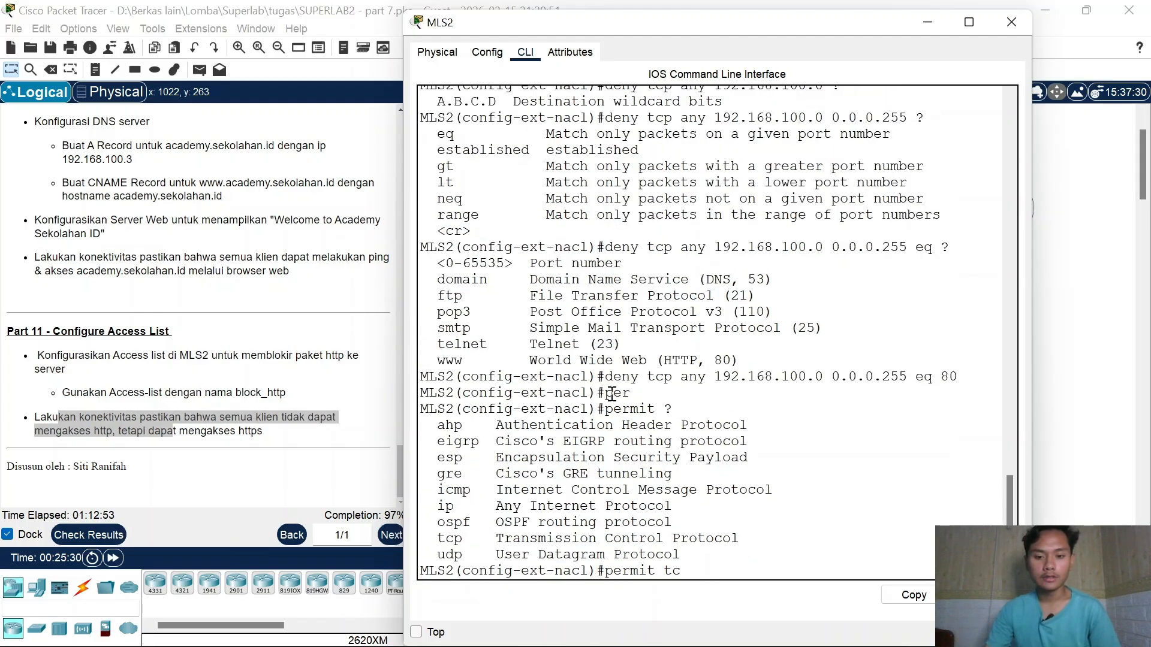
scroll(624, 407, down, 2)
scroll(734, 570, down, 3)
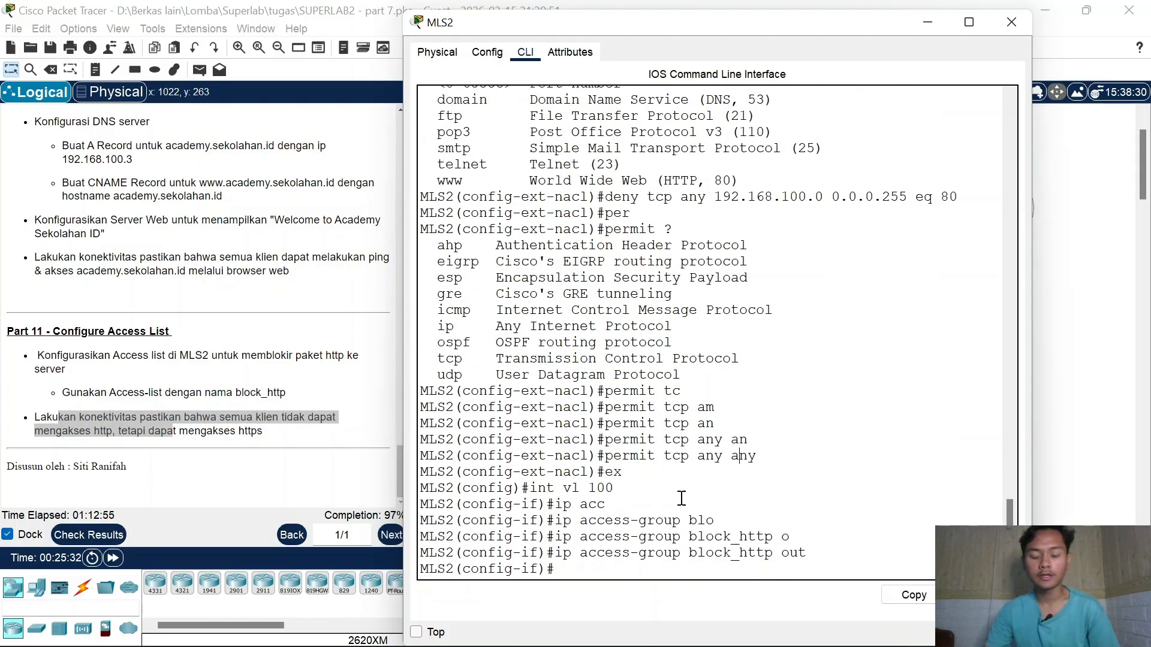
drag(659, 453, 681, 457)
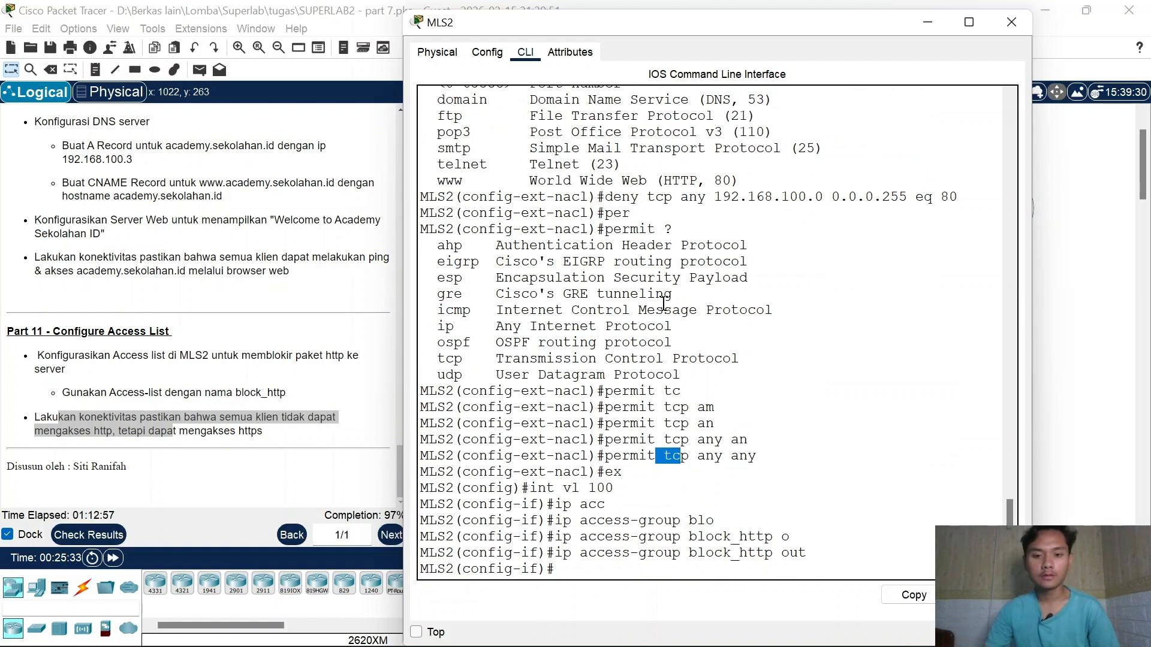
Step: Reopen the block_http extended ACL on MLS2 and display its current rules
click(749, 391)
text(ip ac)
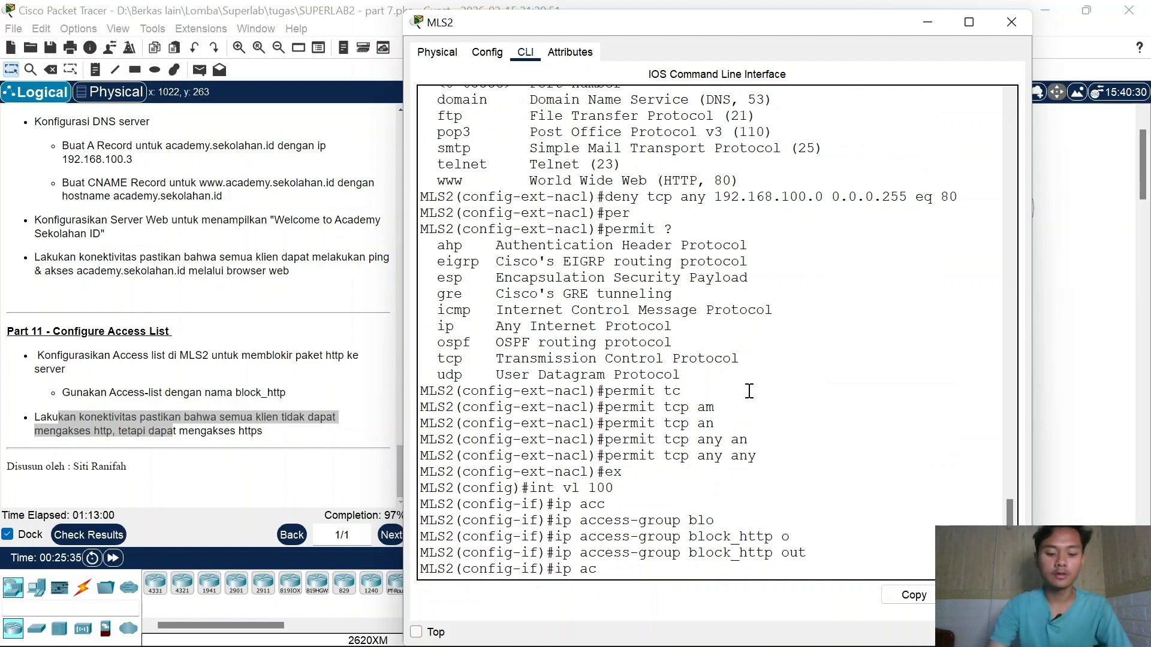
text(c)
key(Tab)
key(BackSpace)
key(BackSpace)
key(BackSpace)
key(BackSpace)
key(BackSpace)
key(BackSpace)
key(BackSpace)
key(BackSpace)
key(BackSpace)
key(BackSpace)
key(BackSpace)
key(BackSpace)
key(BackSpace)
key(BackSpace)
key(BackSpace)
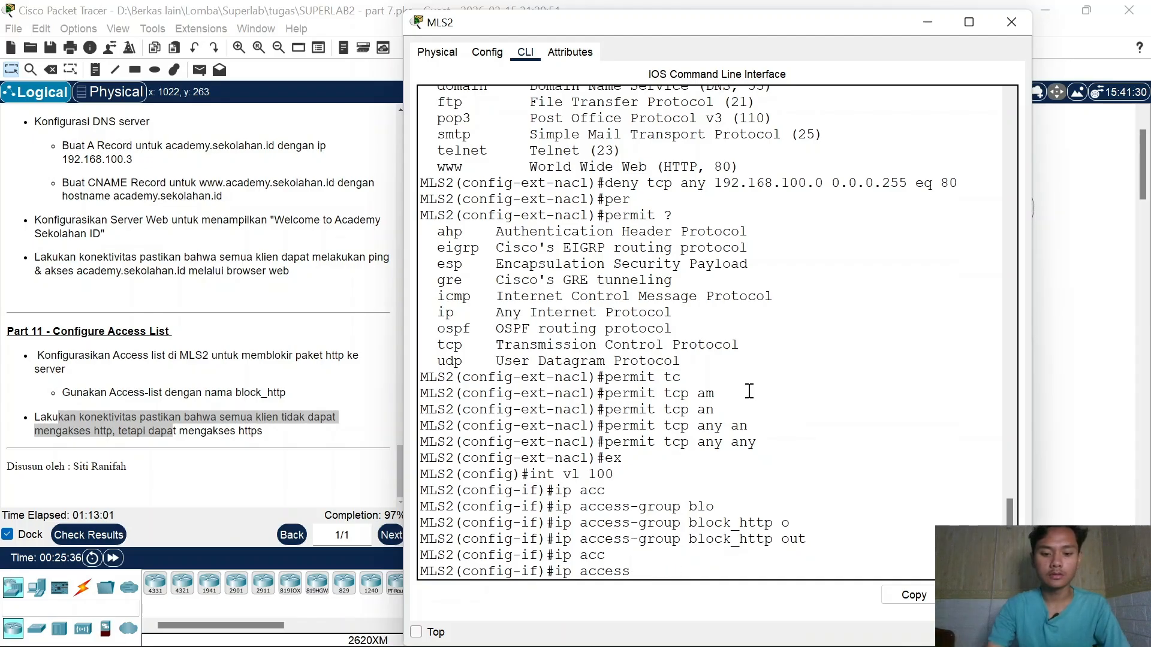
text(ex)
key(Return)
text(ip)
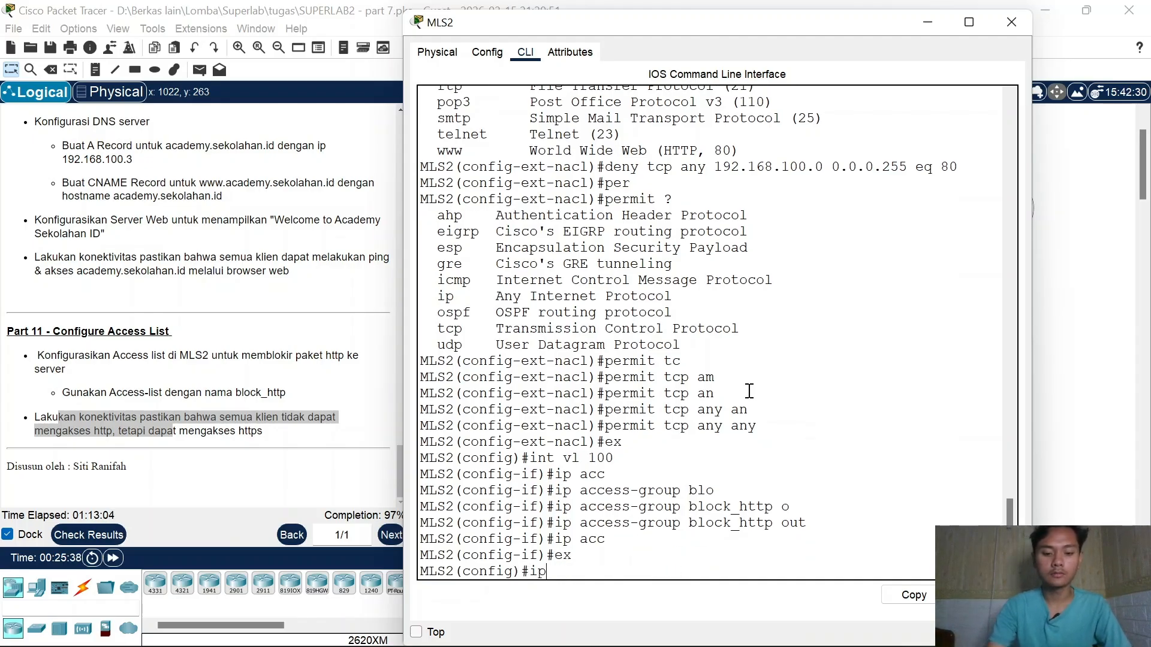
text( ac)
key(Tab)
text(ex)
key(Tab)
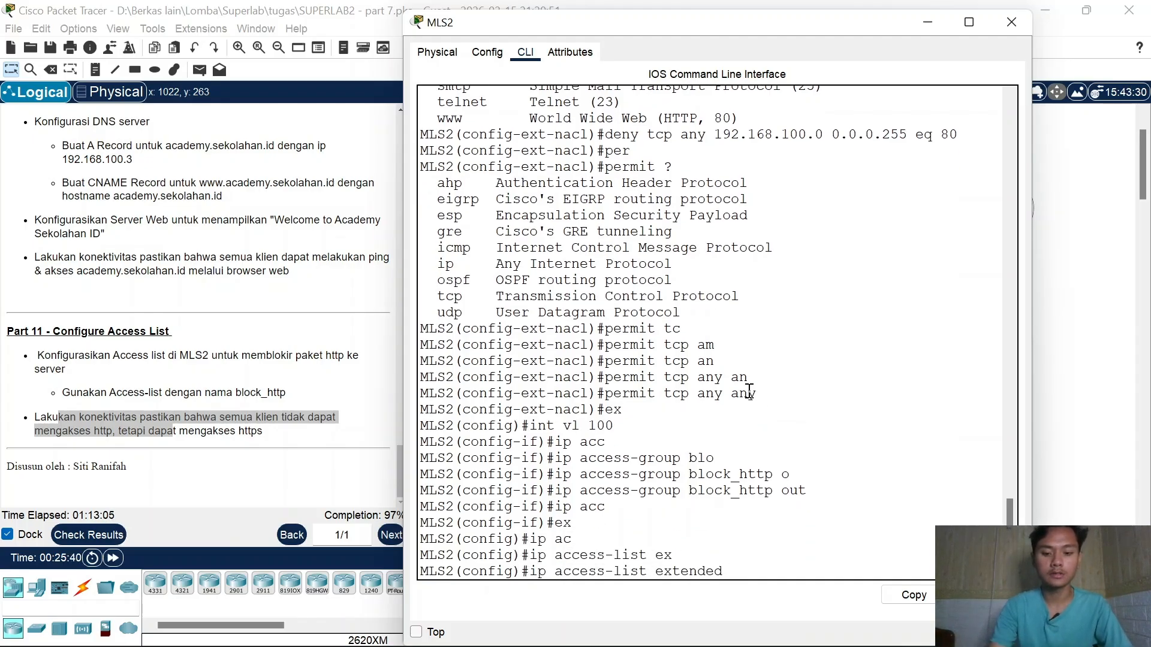
text(block_)
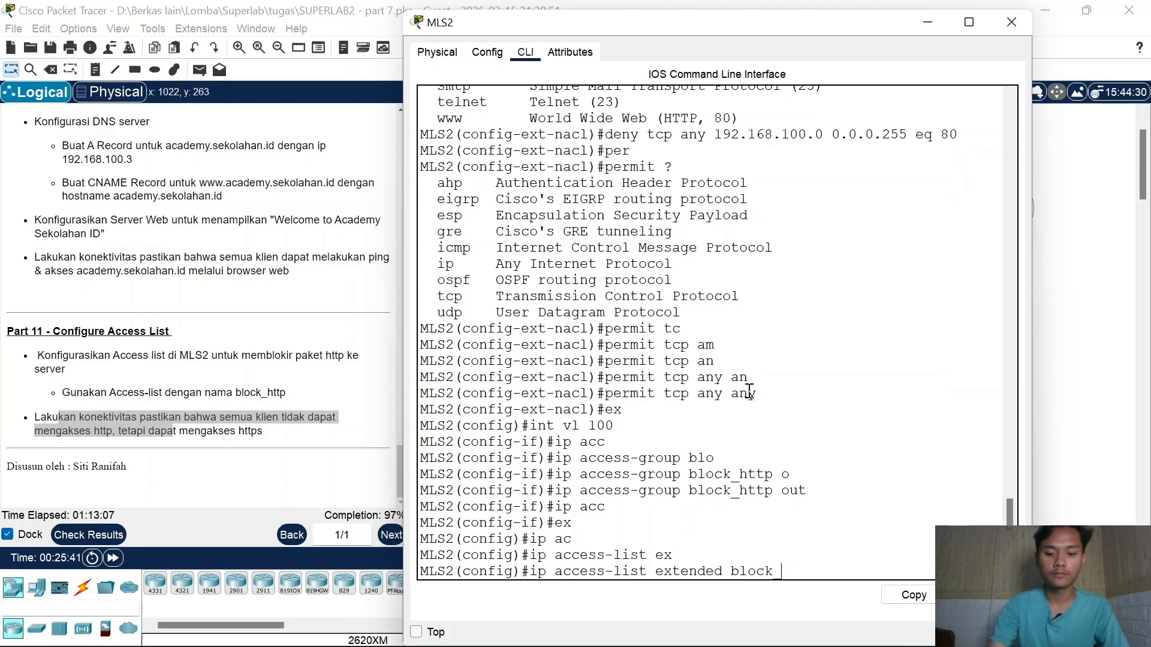
text(http)
key(Return)
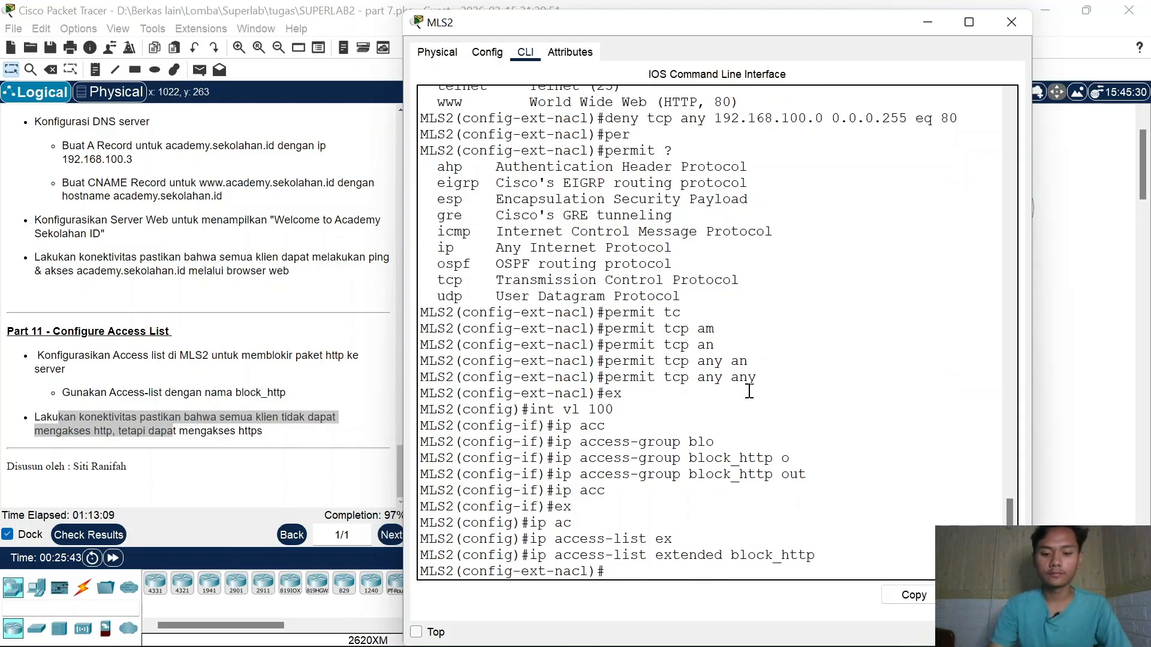
text(do)
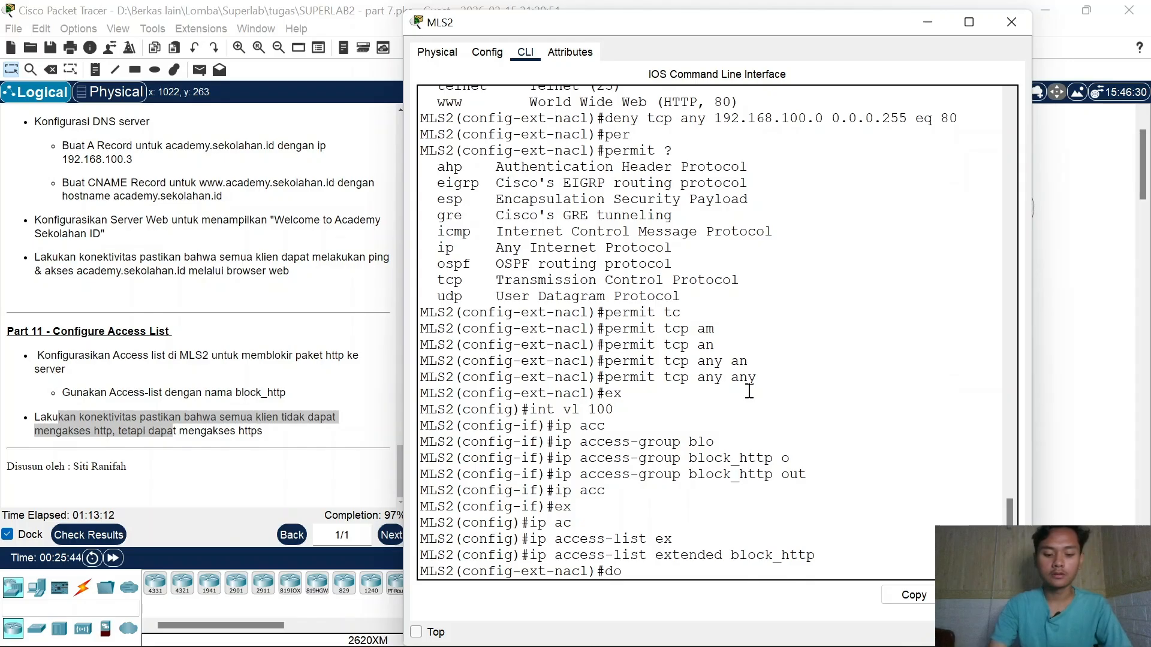
text( sh ac)
key(Return)
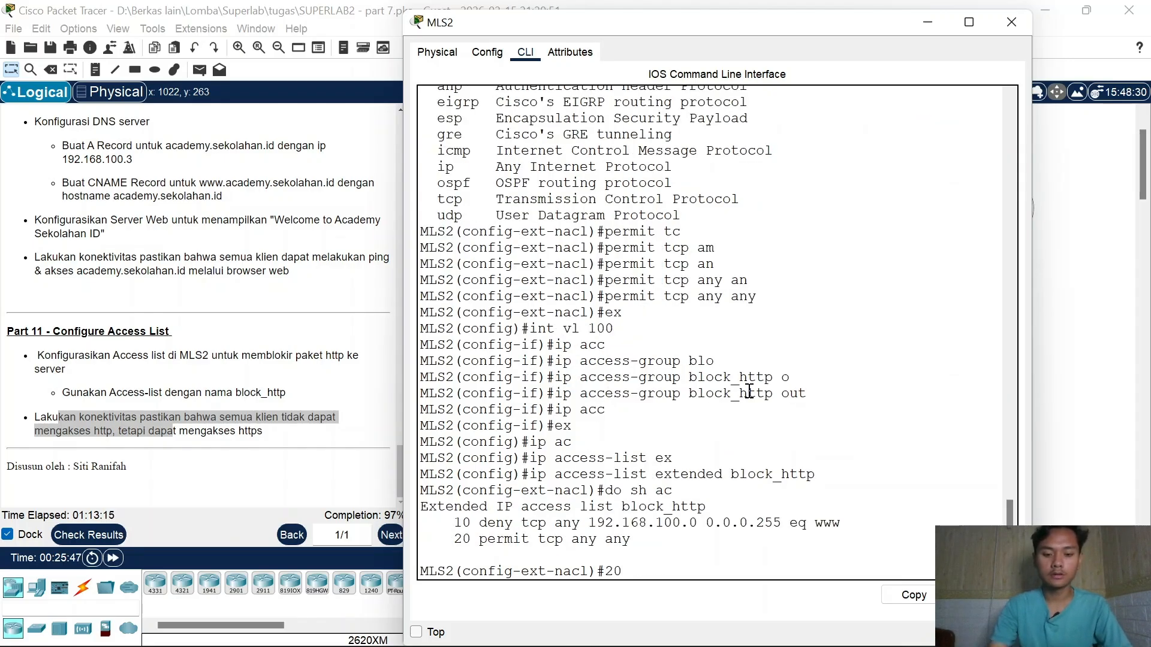
Step: Replace rule 20 with '20 permit ip any any'
text(no)
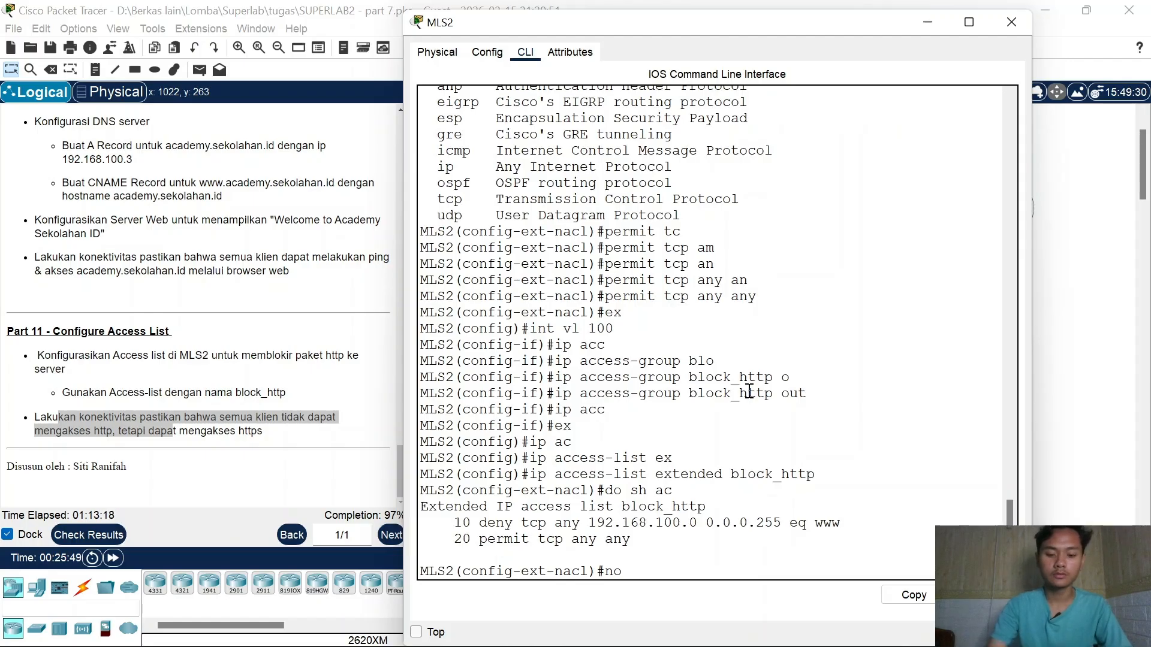
text( 2)
key(Return)
text(no 2)
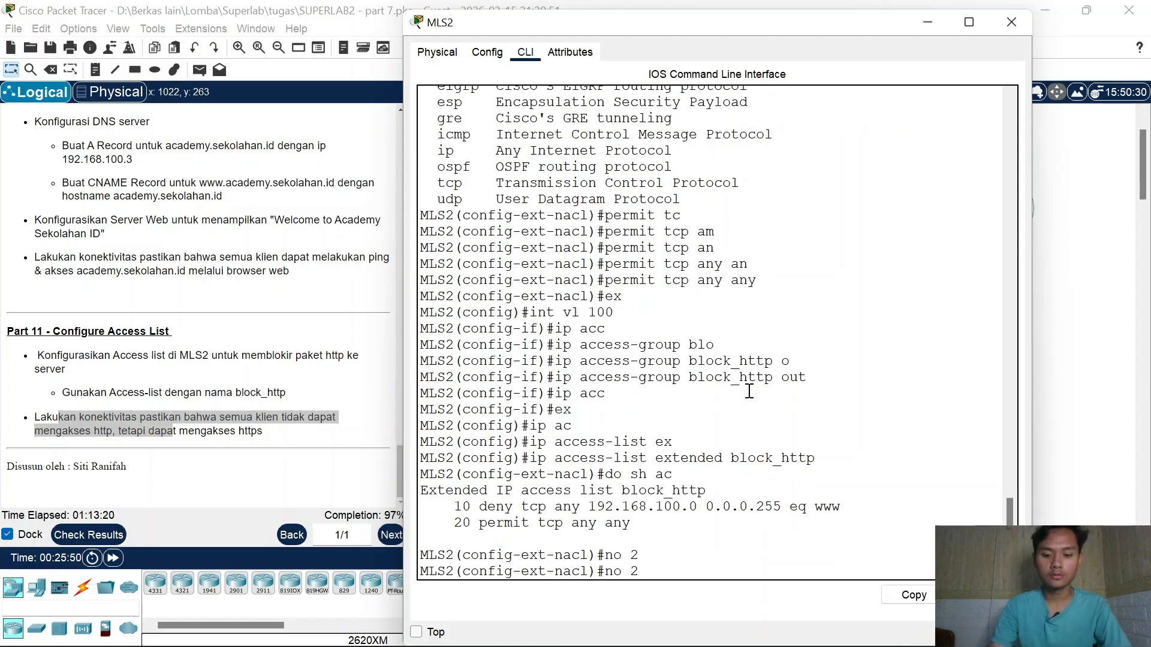
text(0)
key(Return)
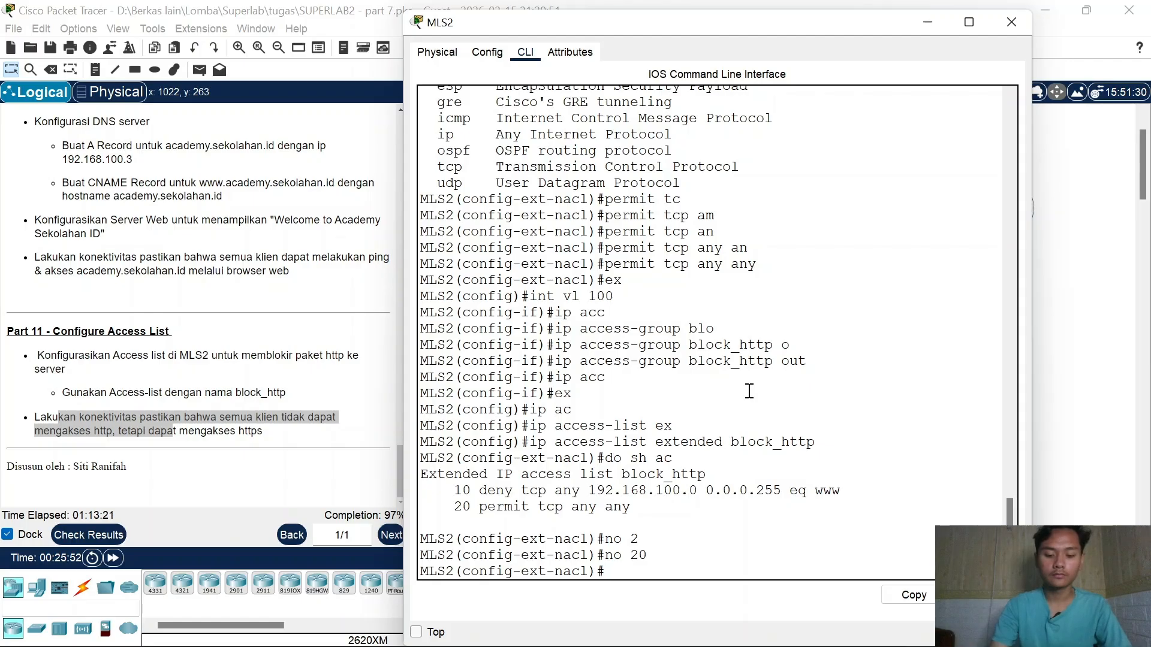
key(Up)
key(Up)
key(Return)
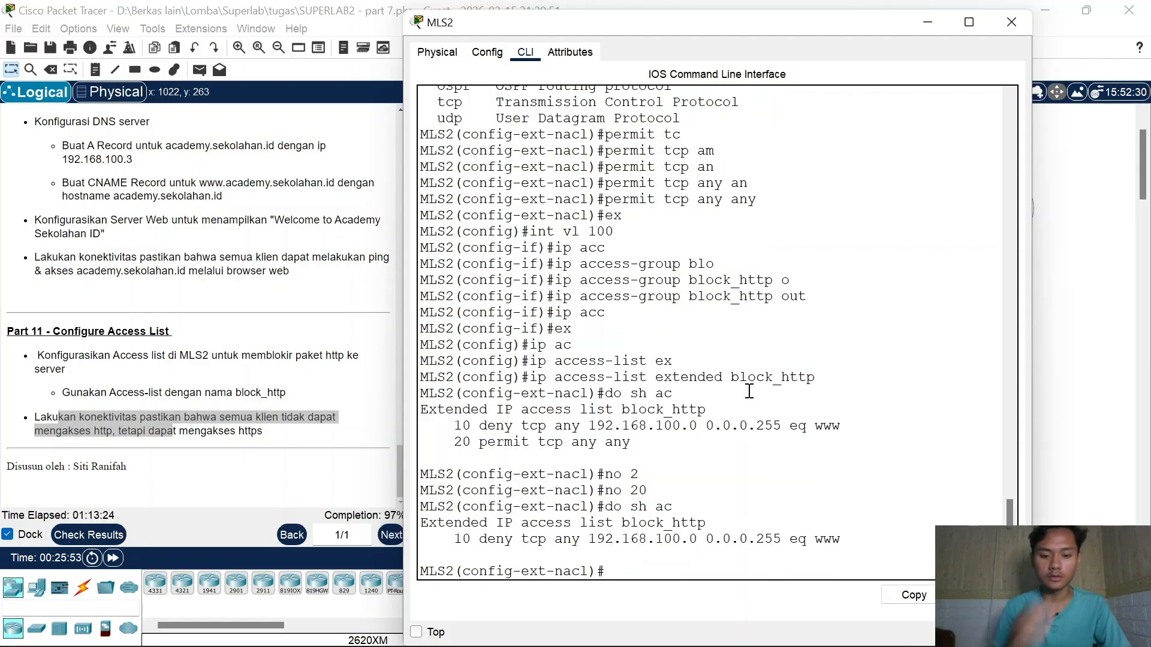
text(20)
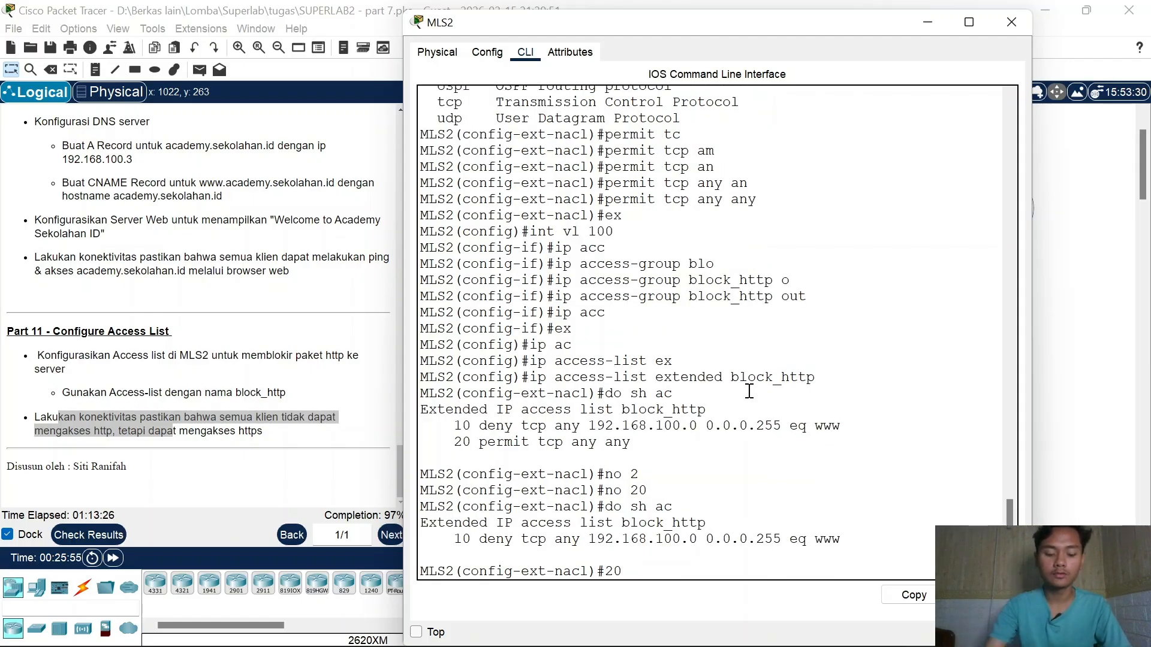
text( per)
key(Tab)
text(ip an)
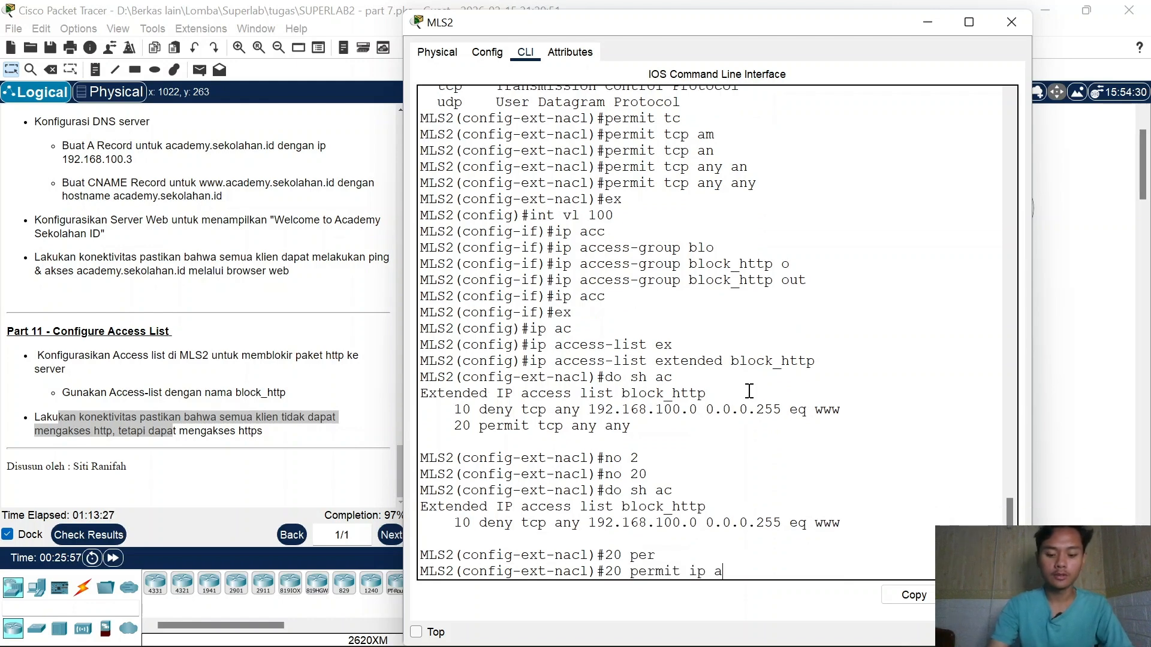
key(Tab)
key(Tab)
text(an)
key(Tab)
key(Return)
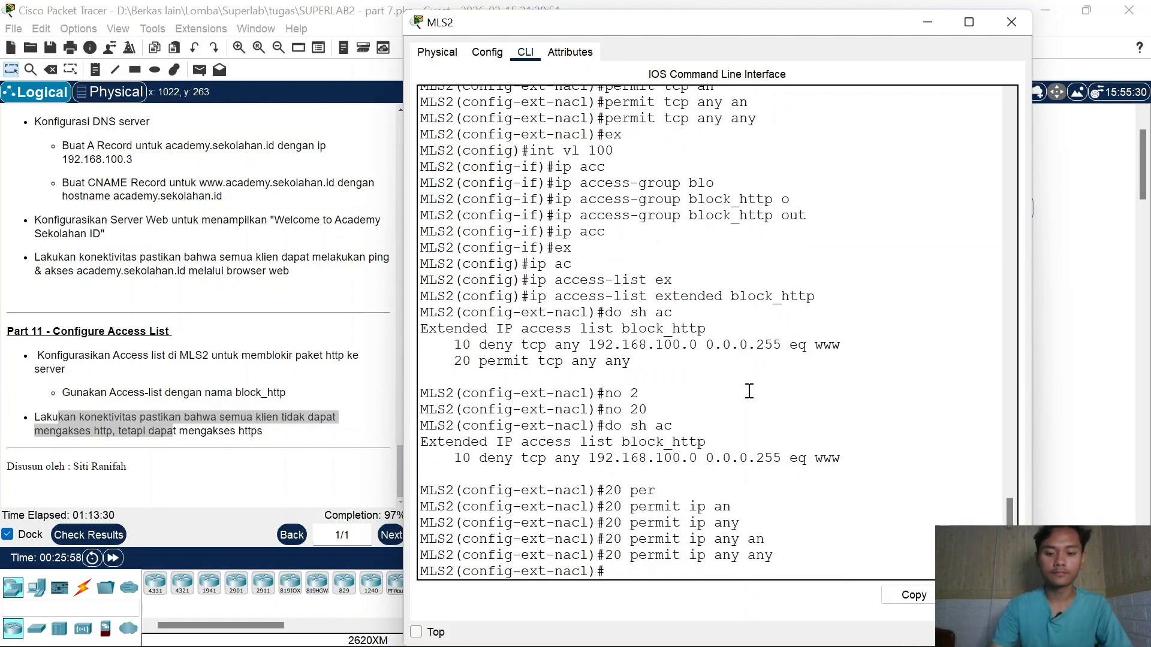
Step: Verify with do sh run that block_http is applied outbound on VLAN 100
click(814, 447)
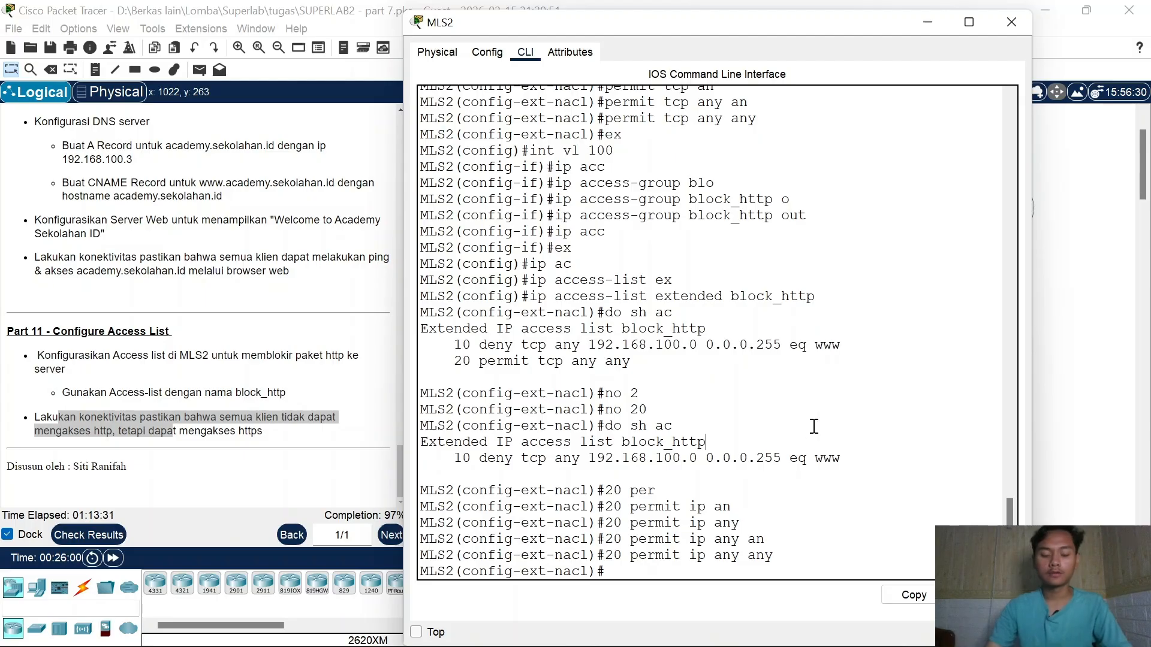
text(do)
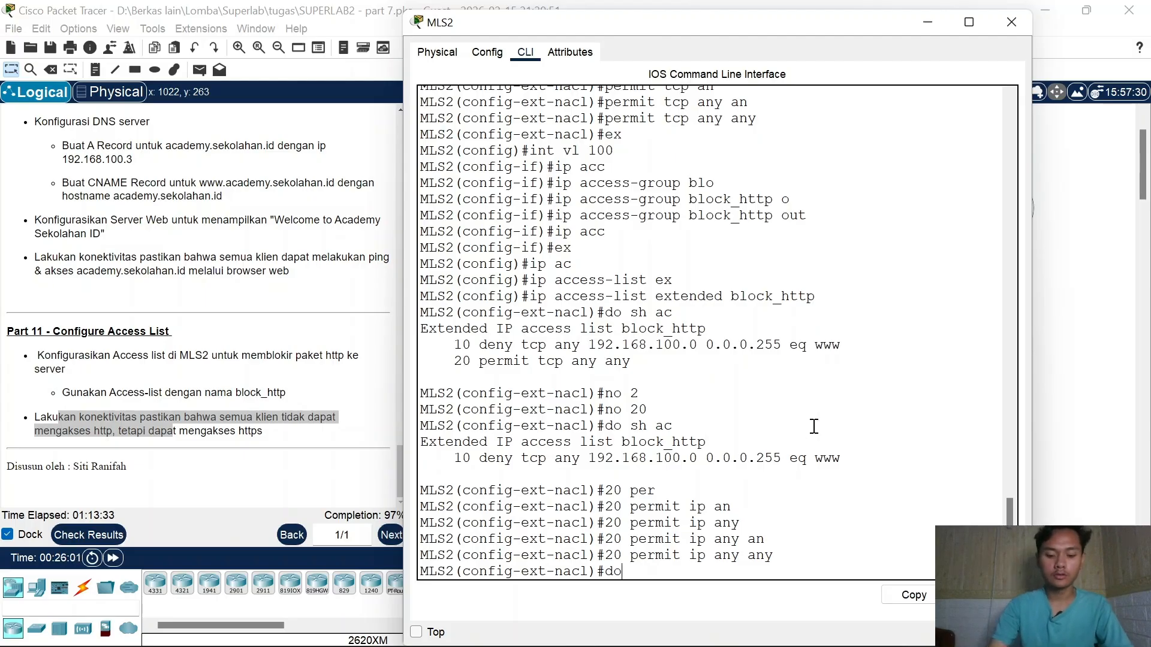
text( sh ru)
key(Return)
key(space)
key(space)
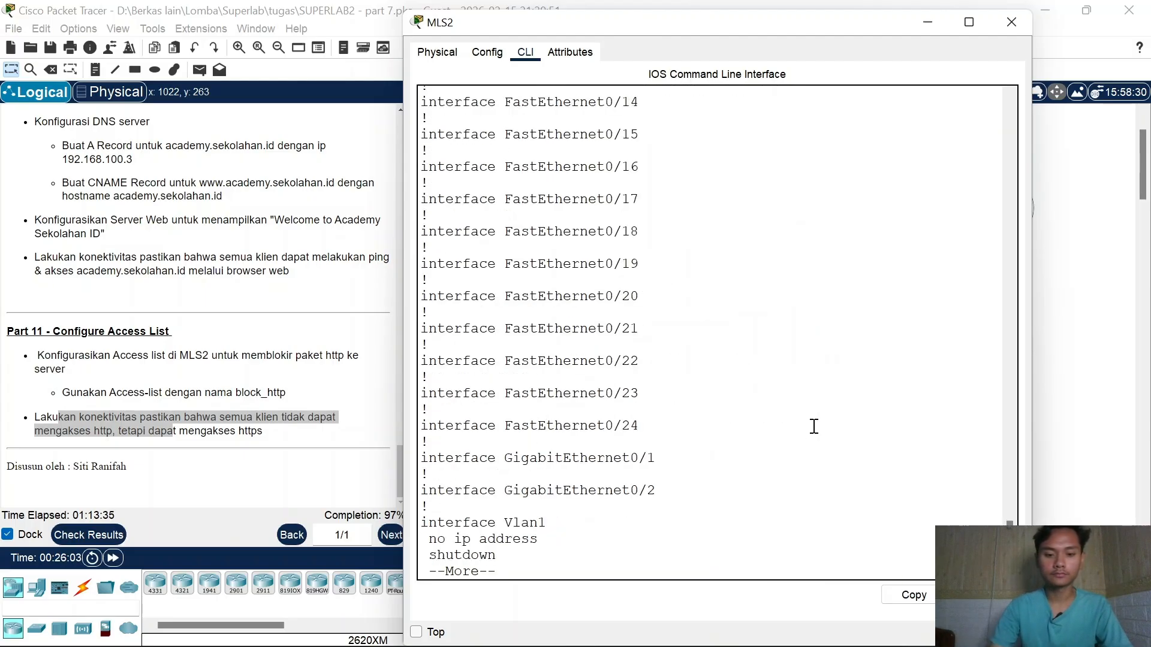
key(space)
key(space)
scroll(634, 261, up, 4)
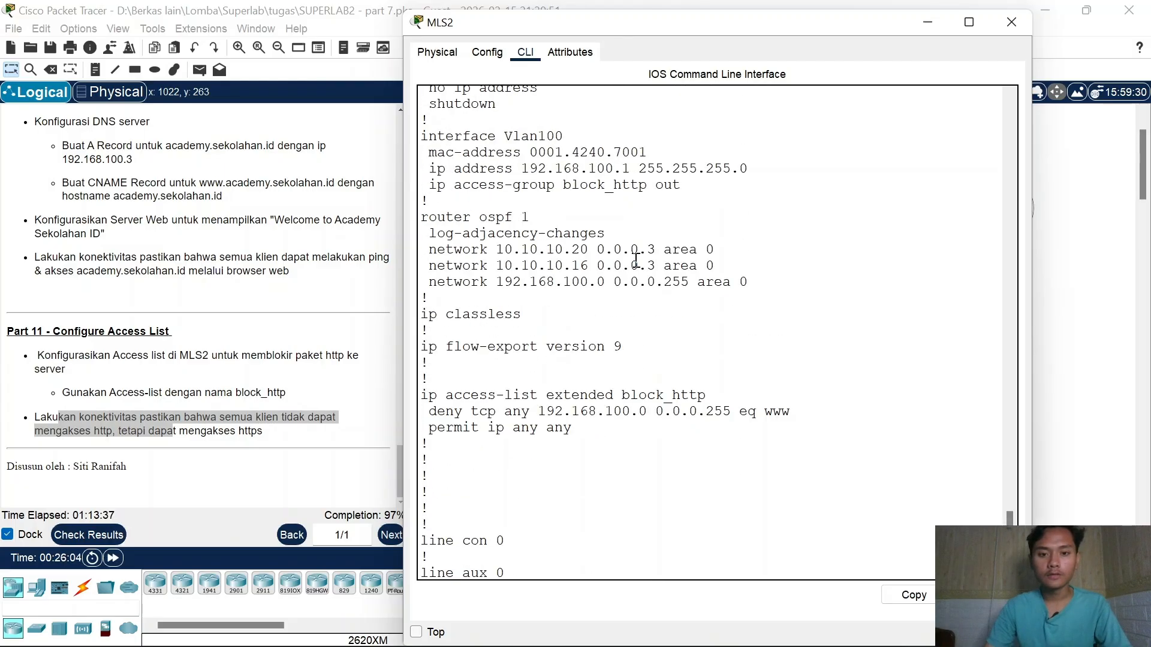
scroll(607, 235, up, 2)
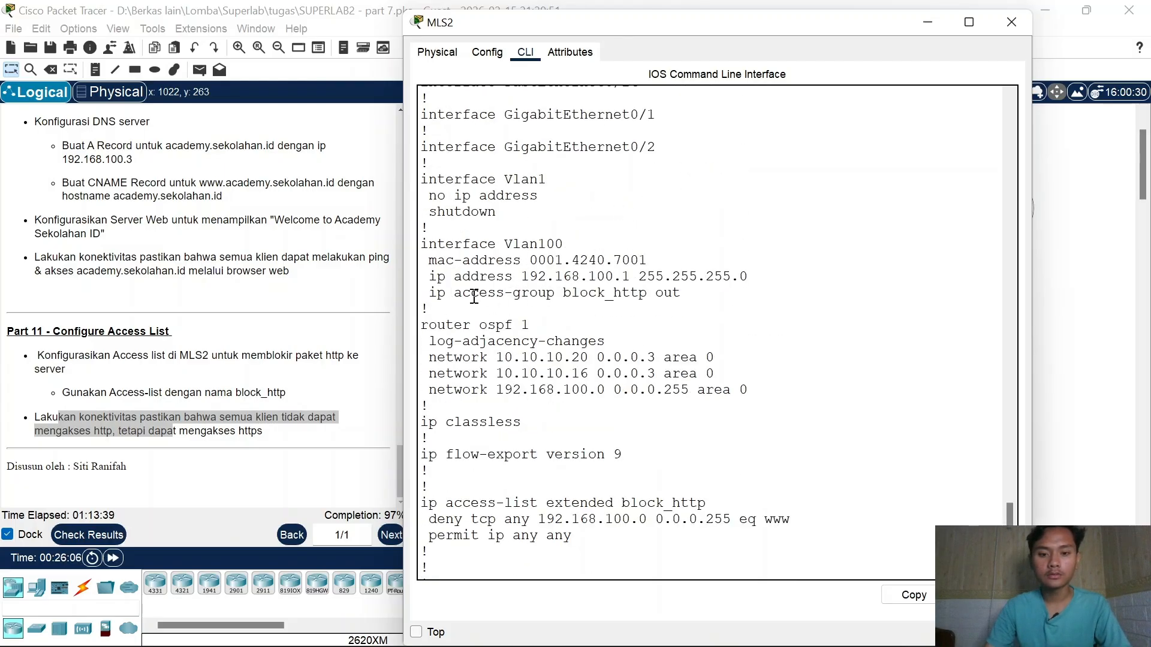
drag(474, 297, 749, 299)
Step: Close MLS2, then rerun the ping to 192.168.100.2 from PC23's command prompt
click(1012, 23)
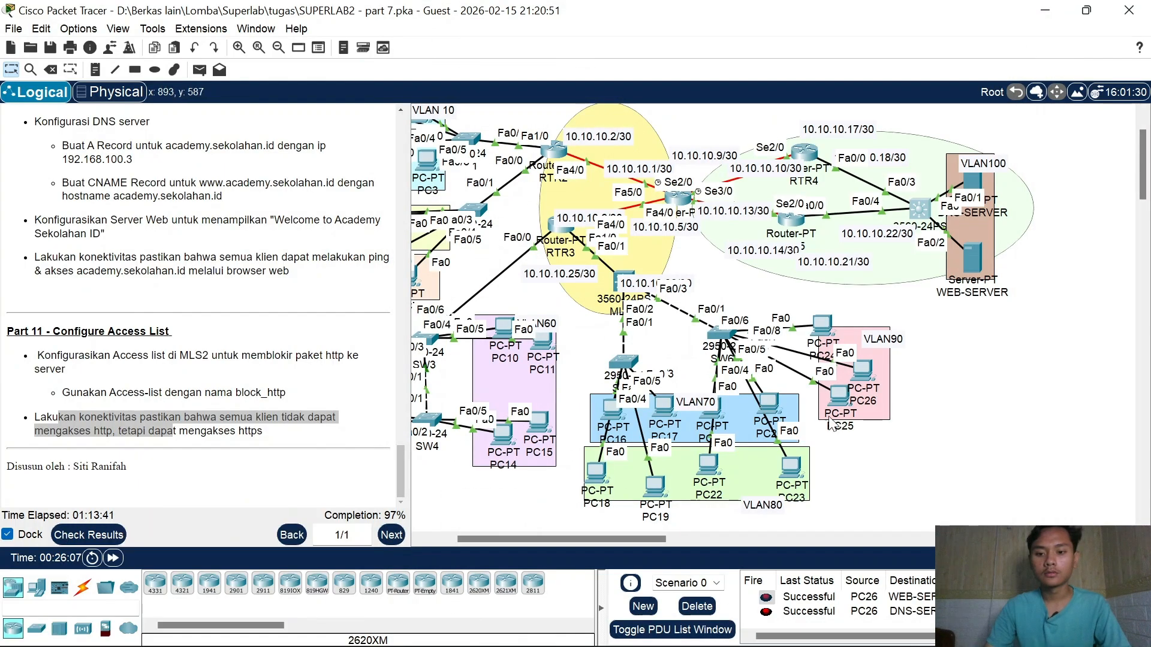
click(791, 466)
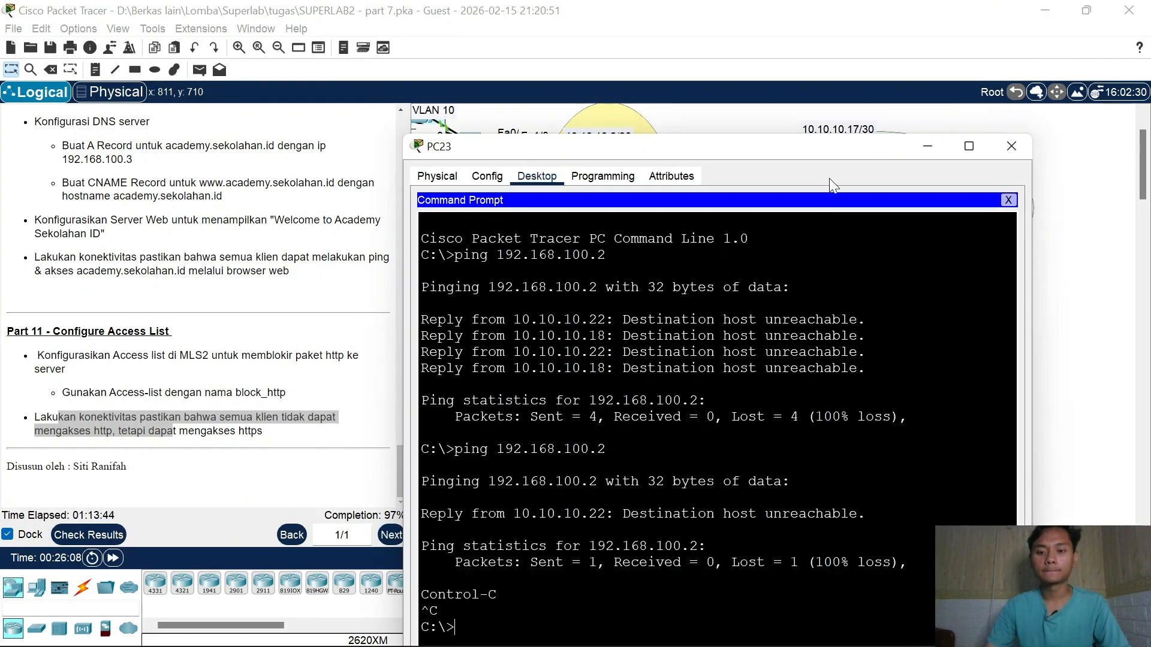
drag(712, 382, 718, 362)
key(Up)
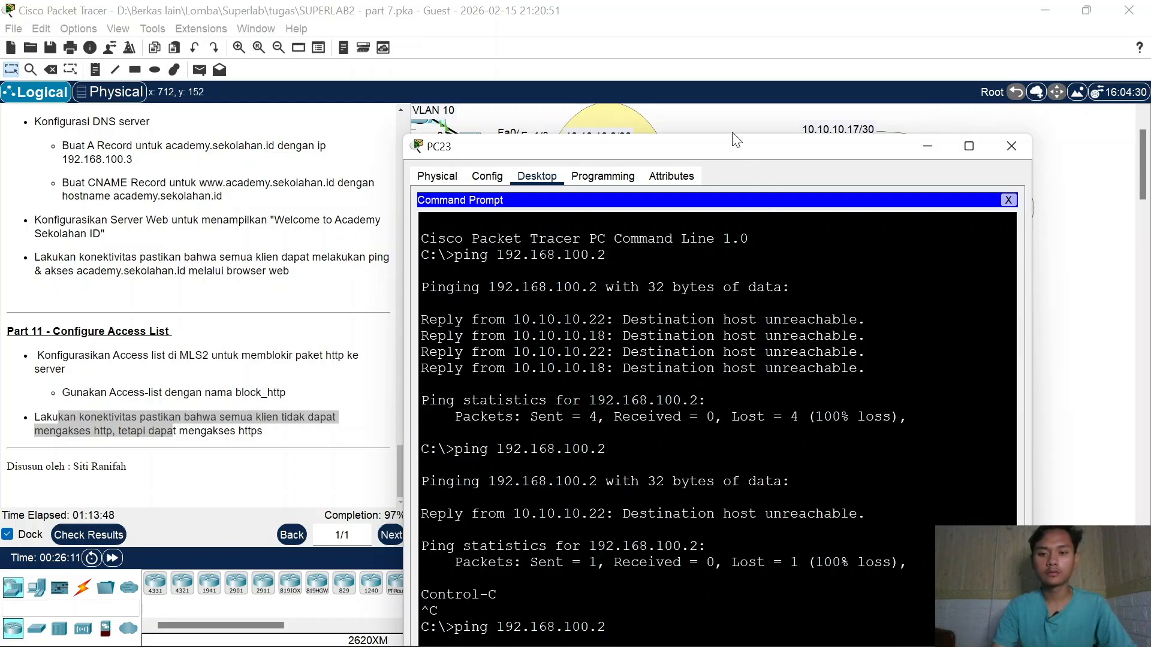
key(Return)
drag(736, 141, 705, 30)
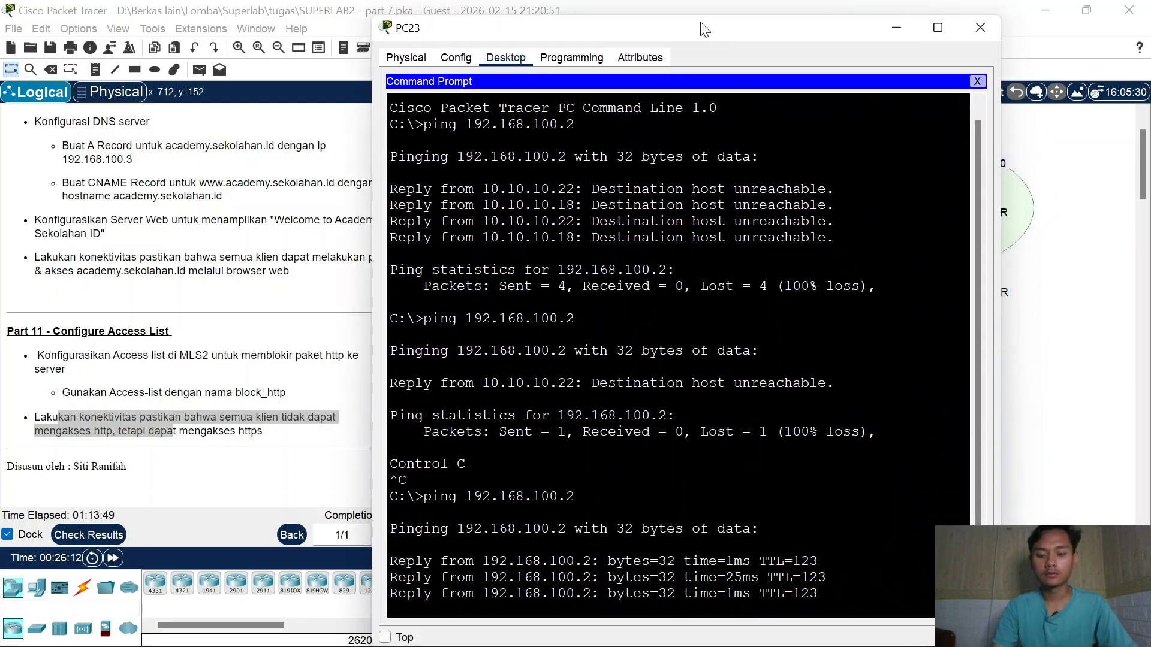
click(977, 82)
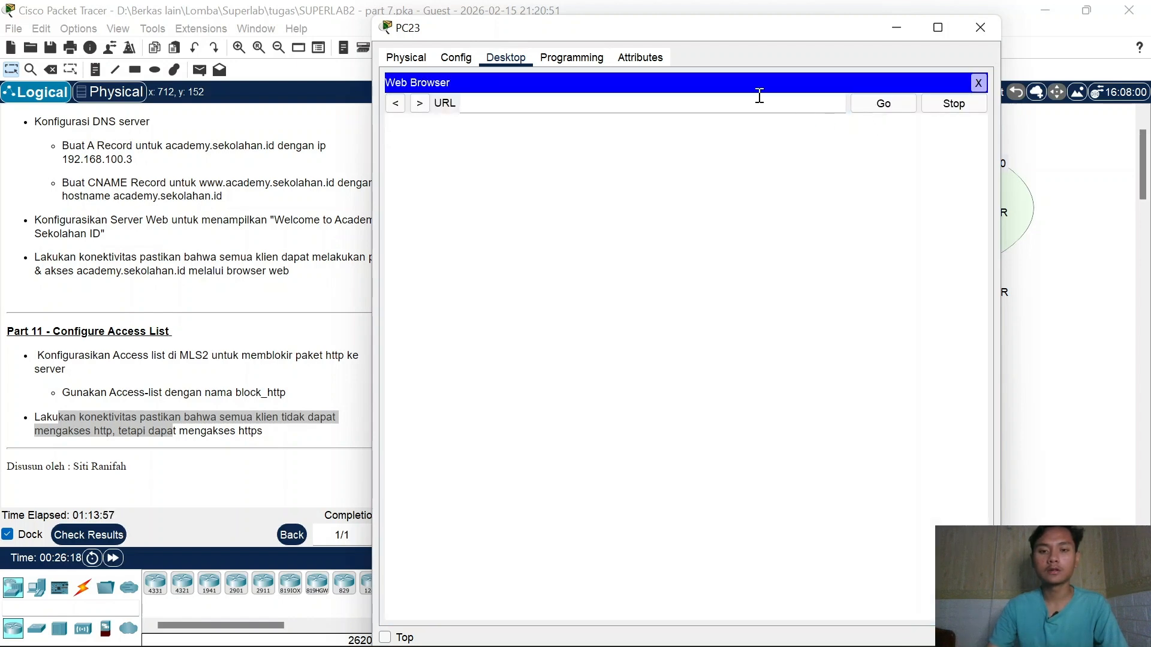
click(646, 101)
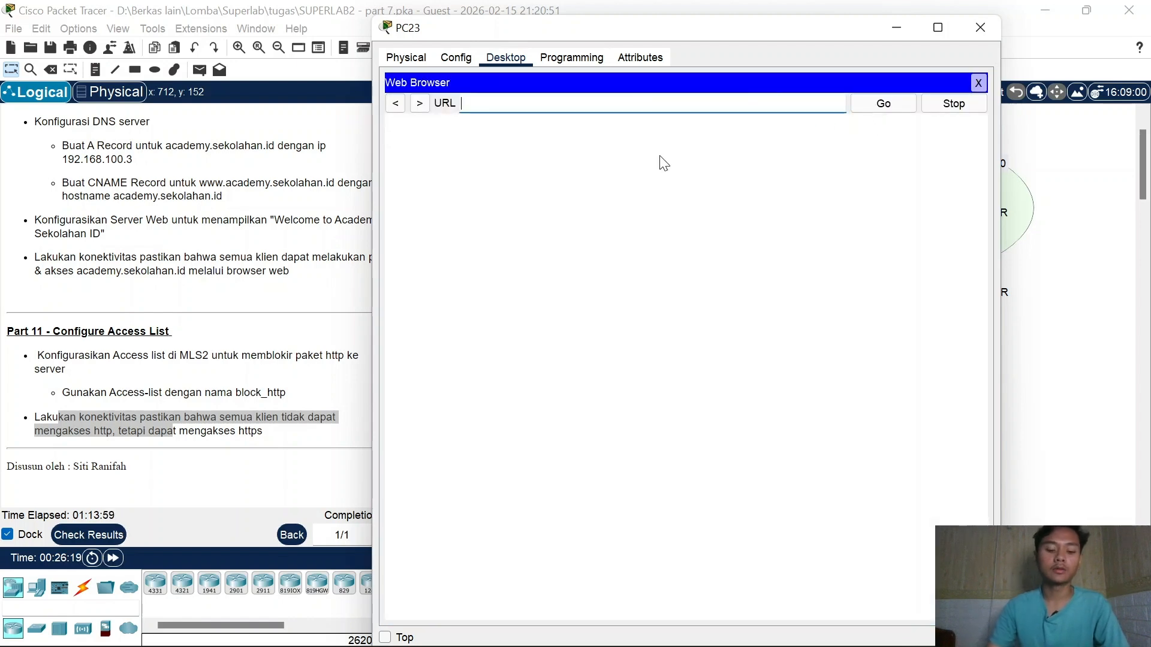
text(https)
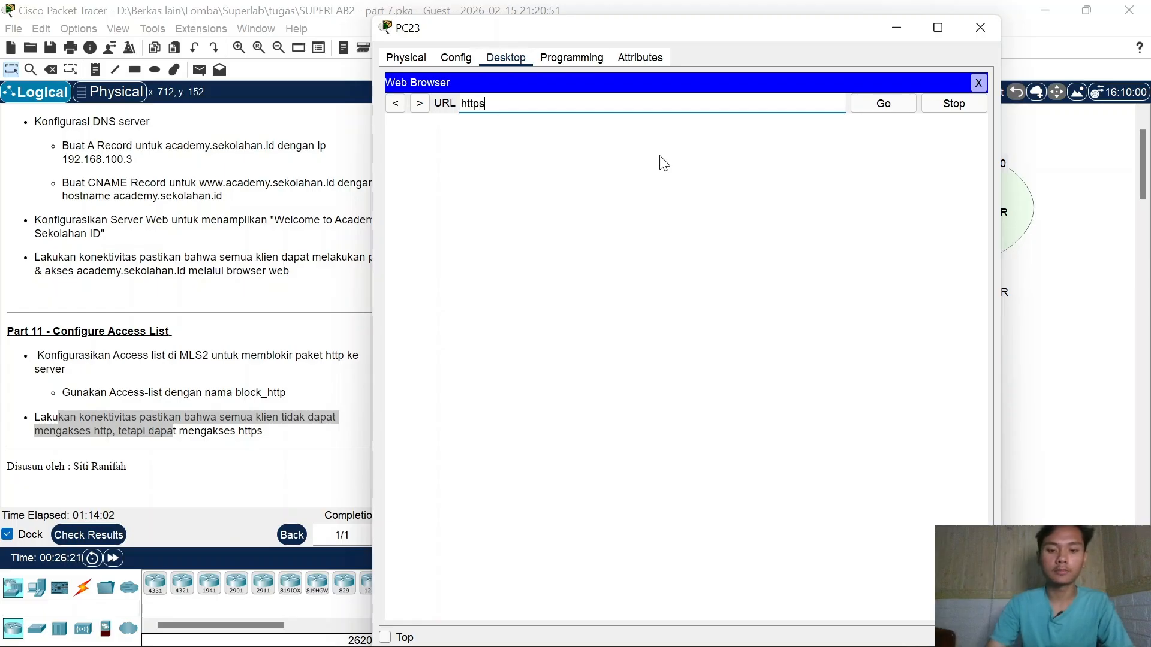
text(://www.)
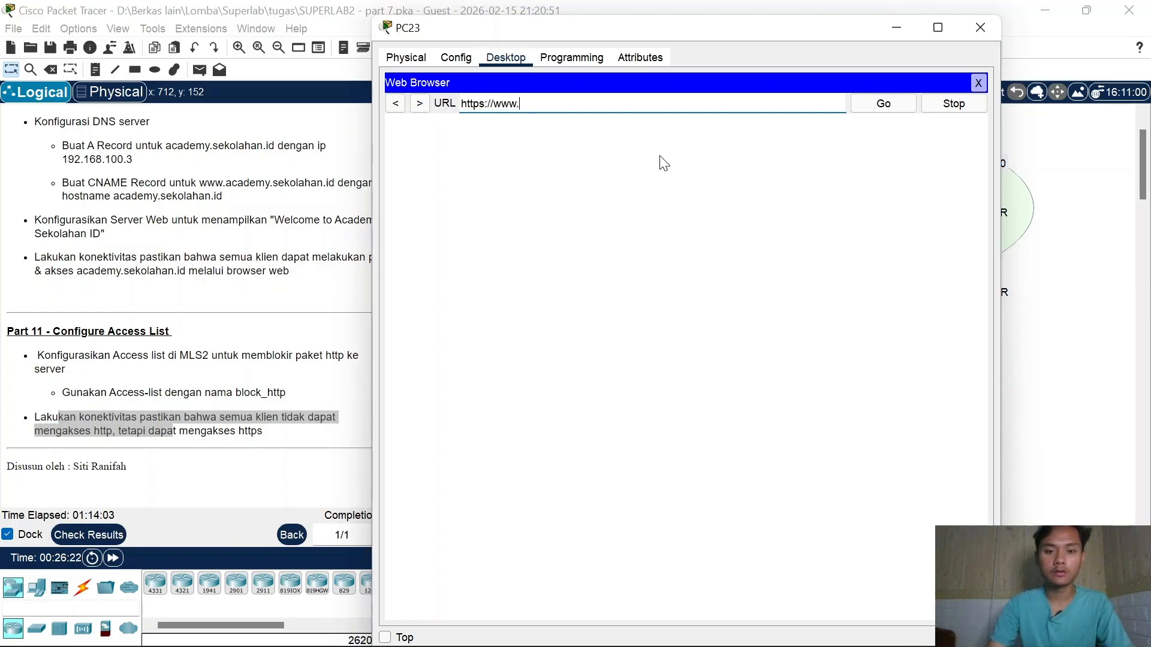
text(academy.seko)
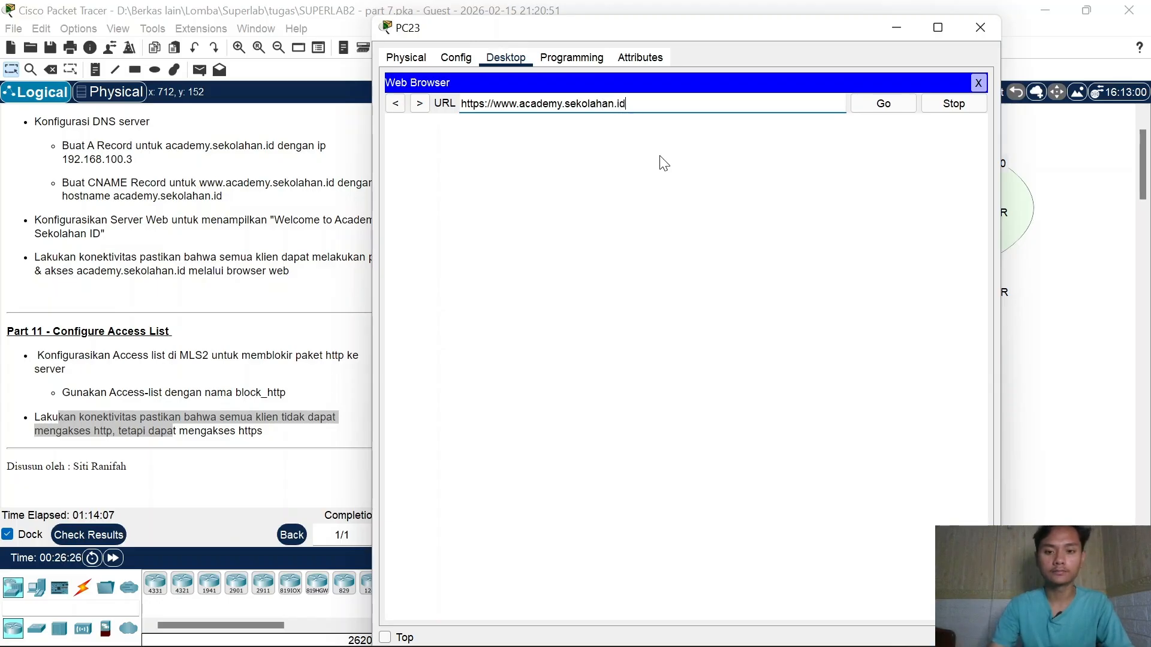
text(lahan.id)
key(Return)
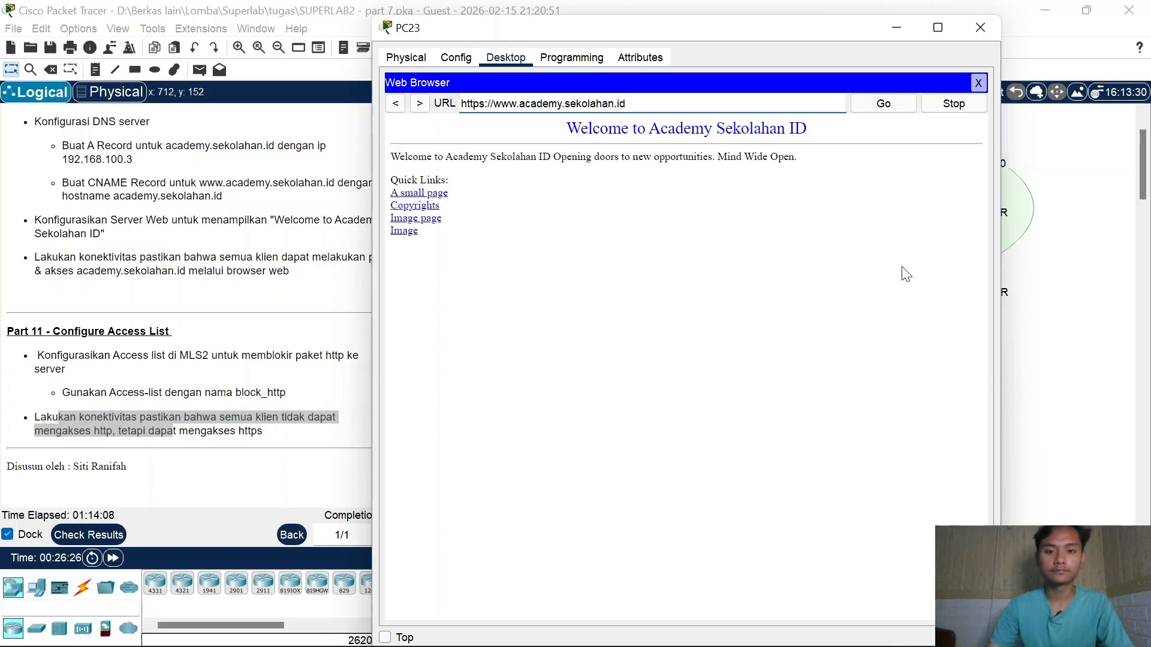
double_click(591, 128)
click(484, 104)
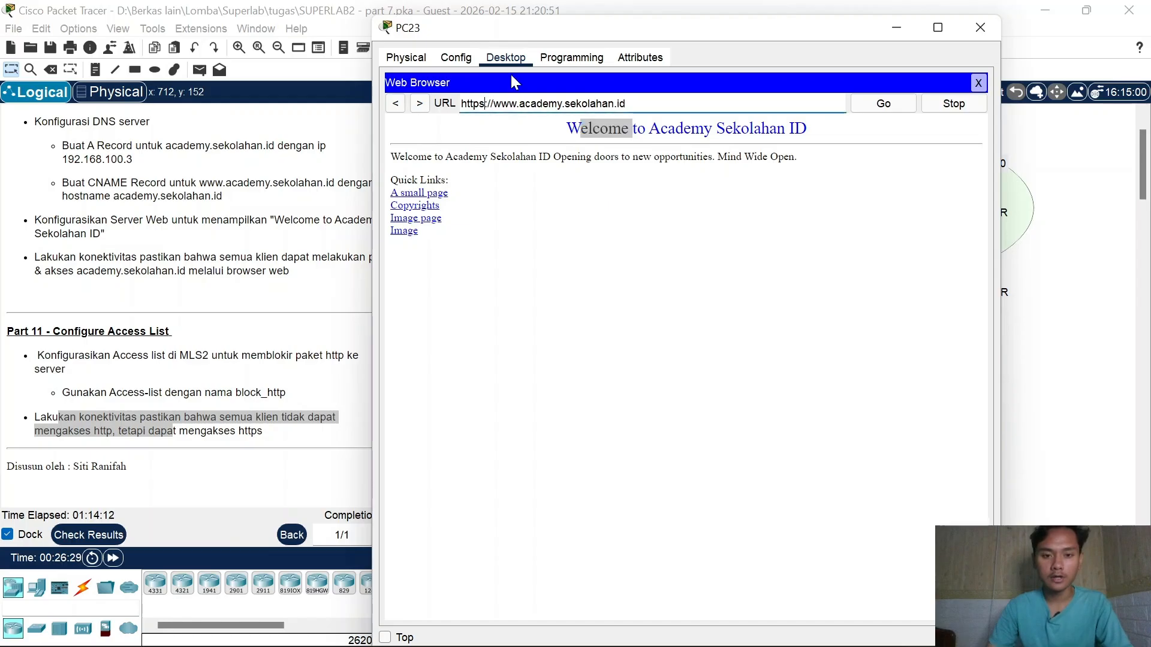
key(BackSpace)
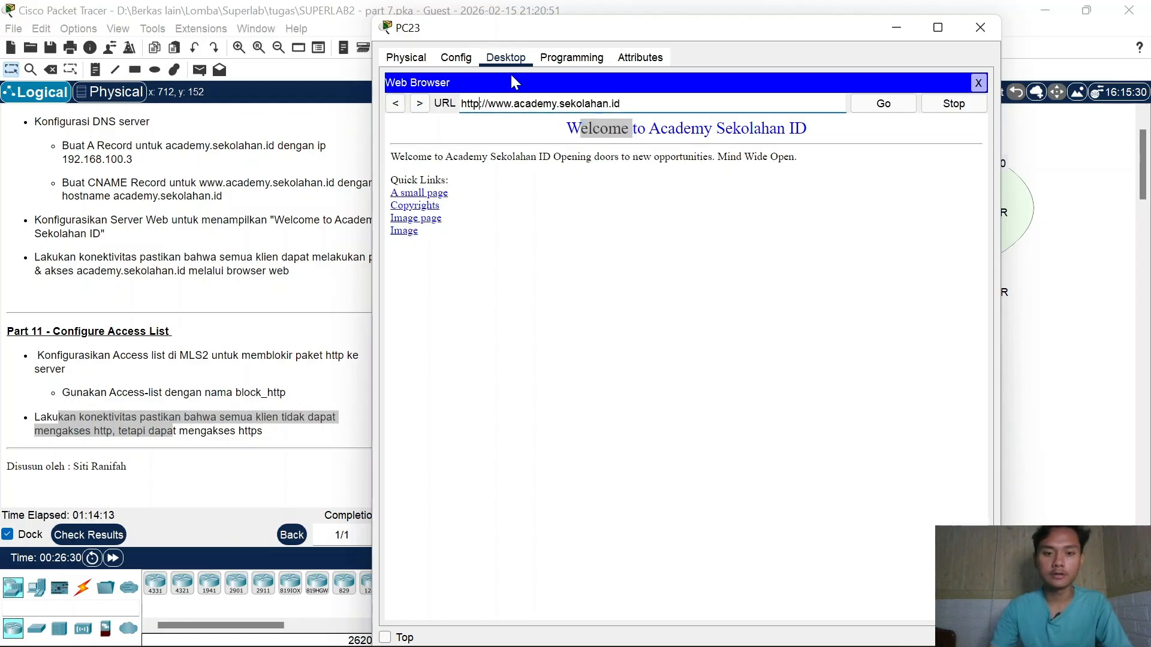
click(885, 106)
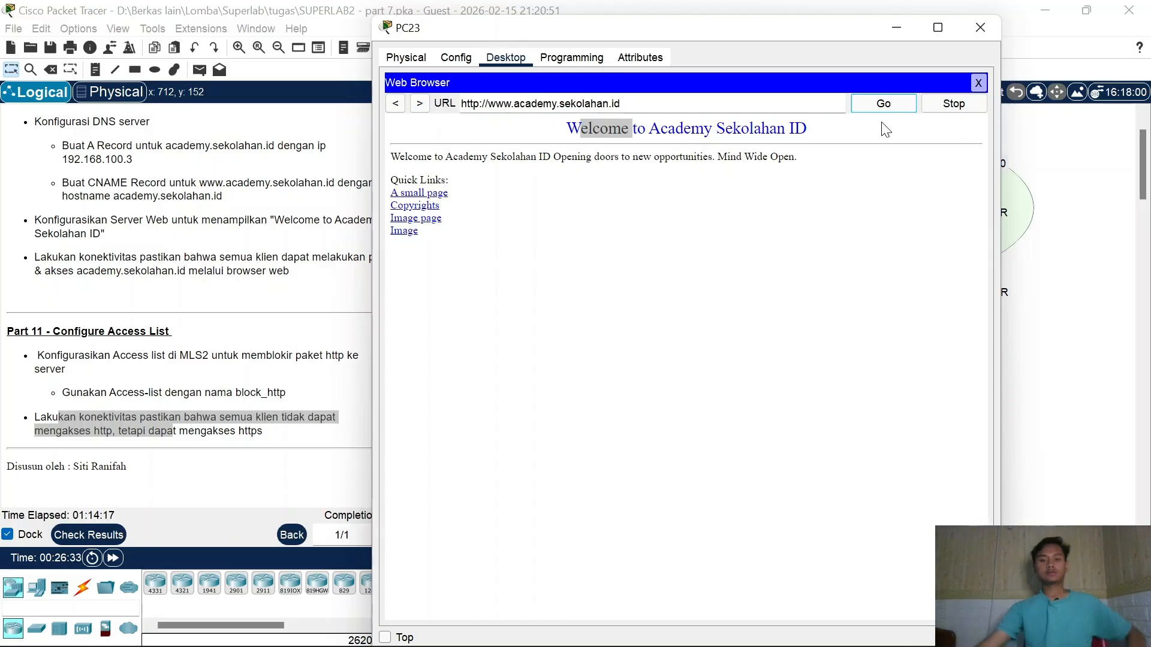
click(902, 25)
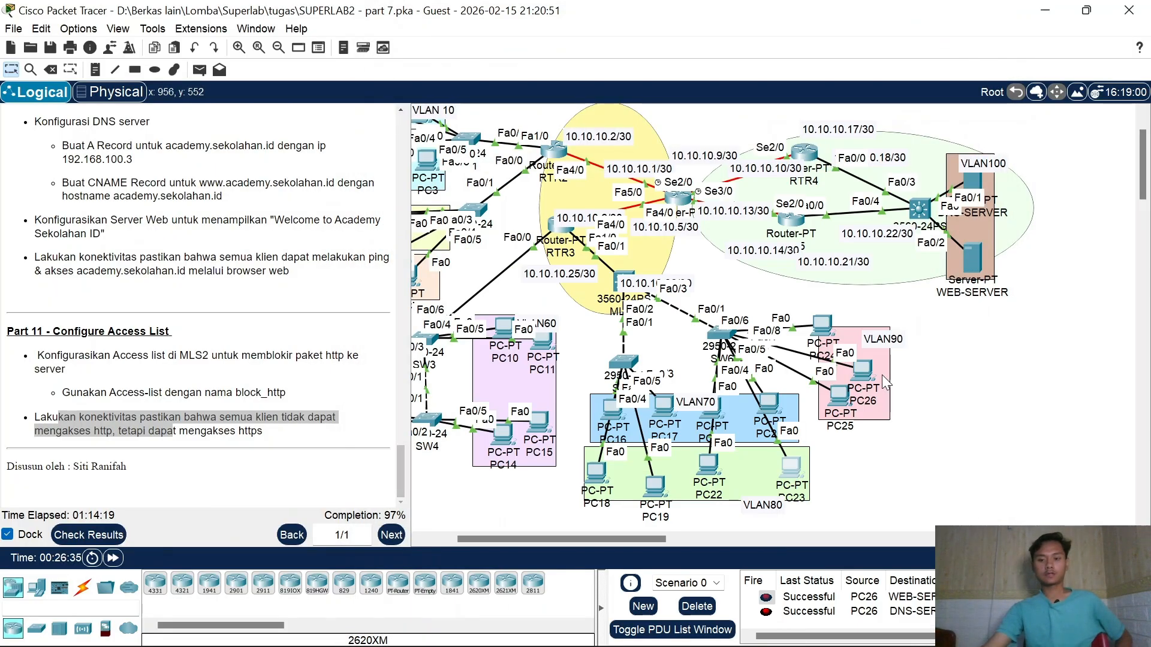
click(861, 372)
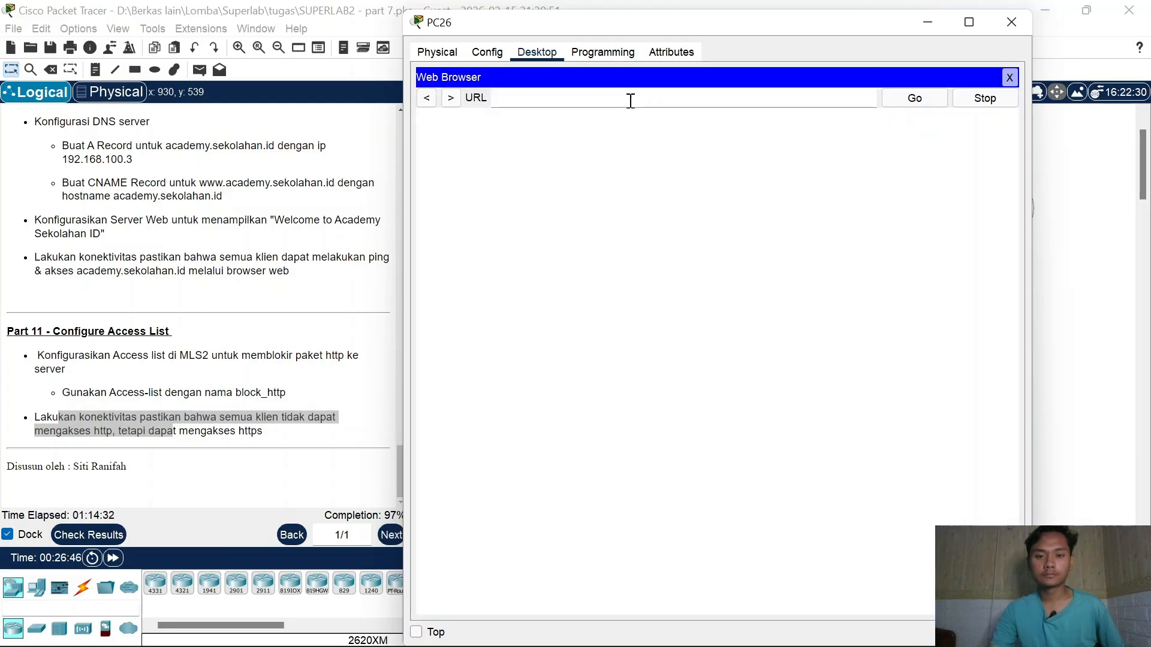
click(627, 96)
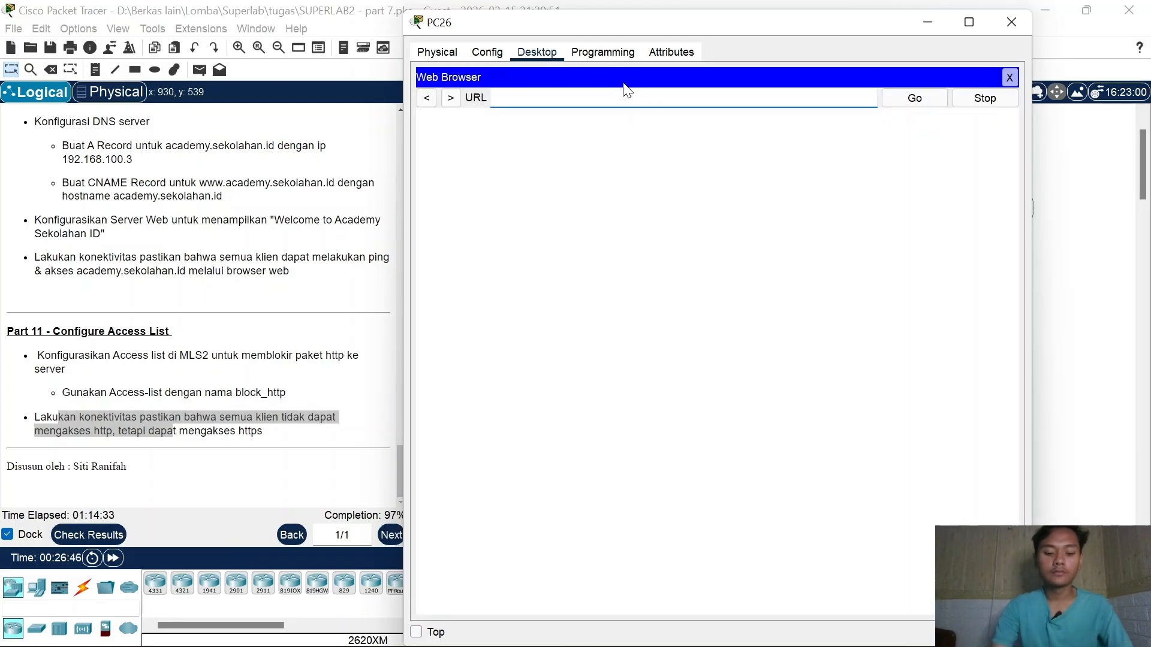
text(http)
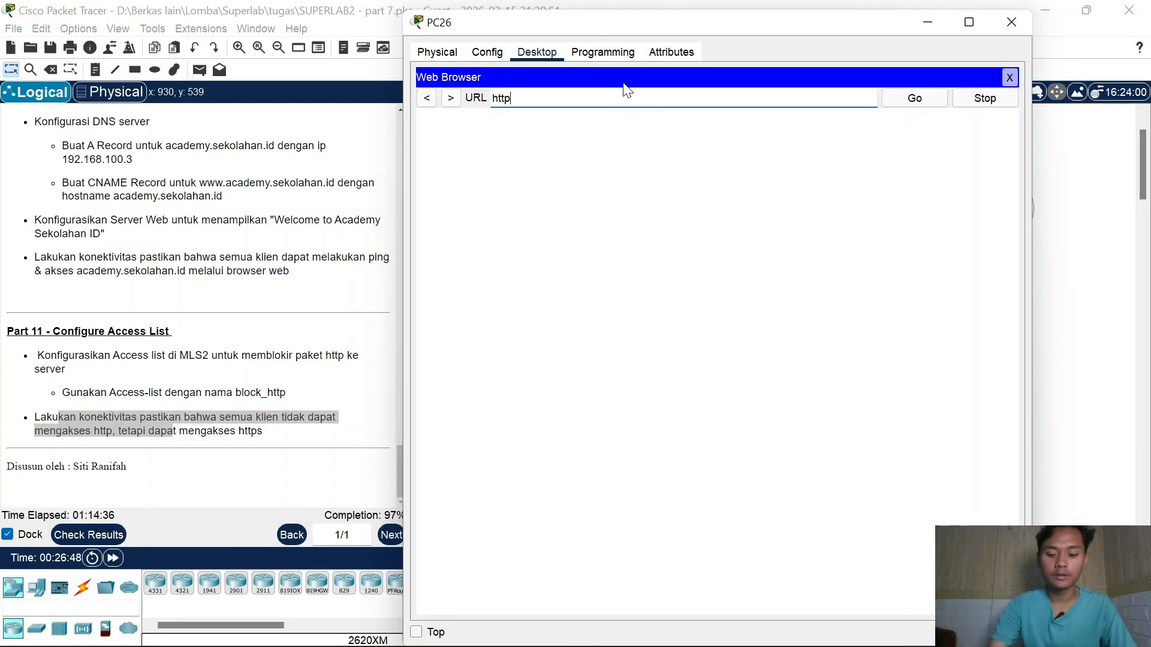
text(:///ac)
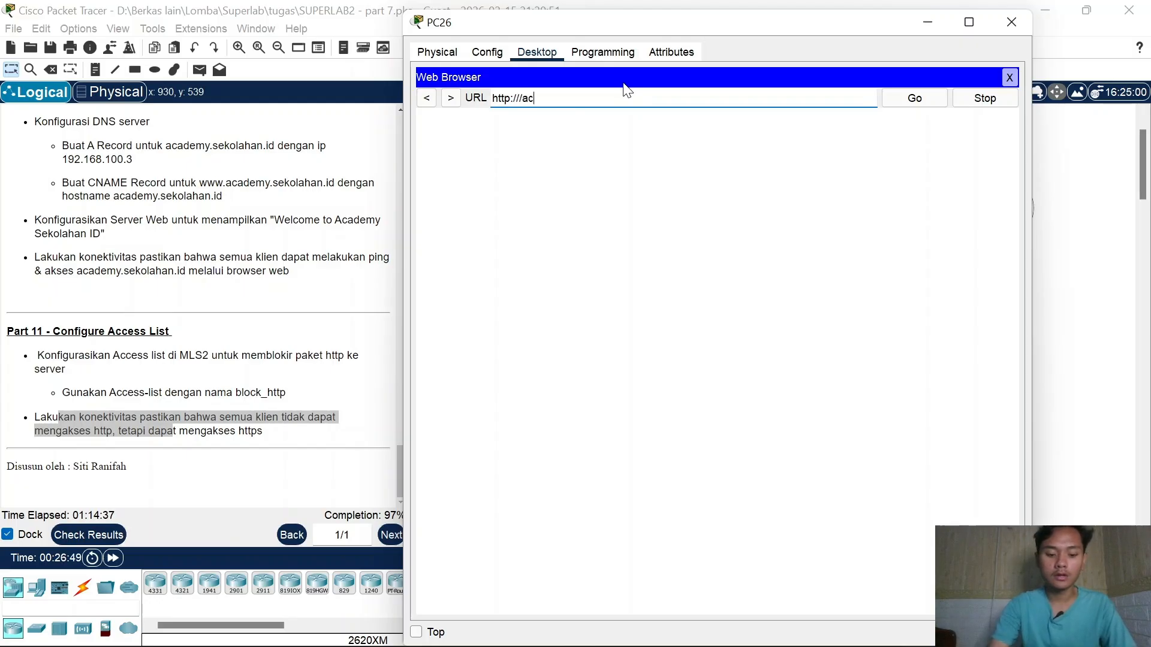
text(ademy.seko)
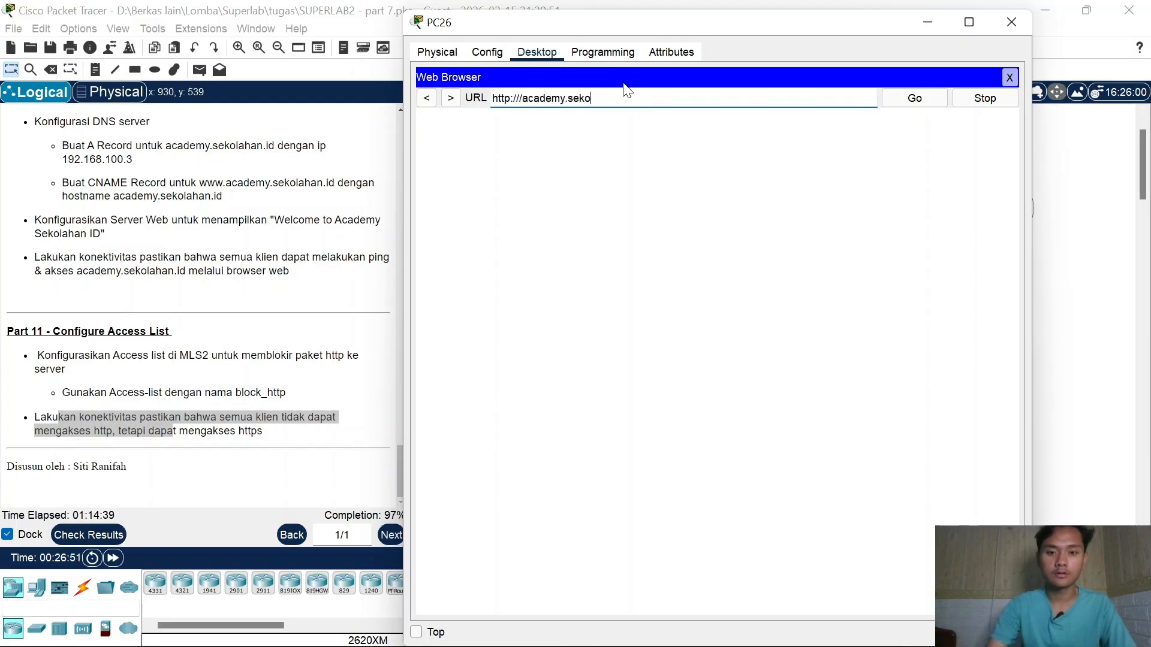
text(lahan.id)
key(Return)
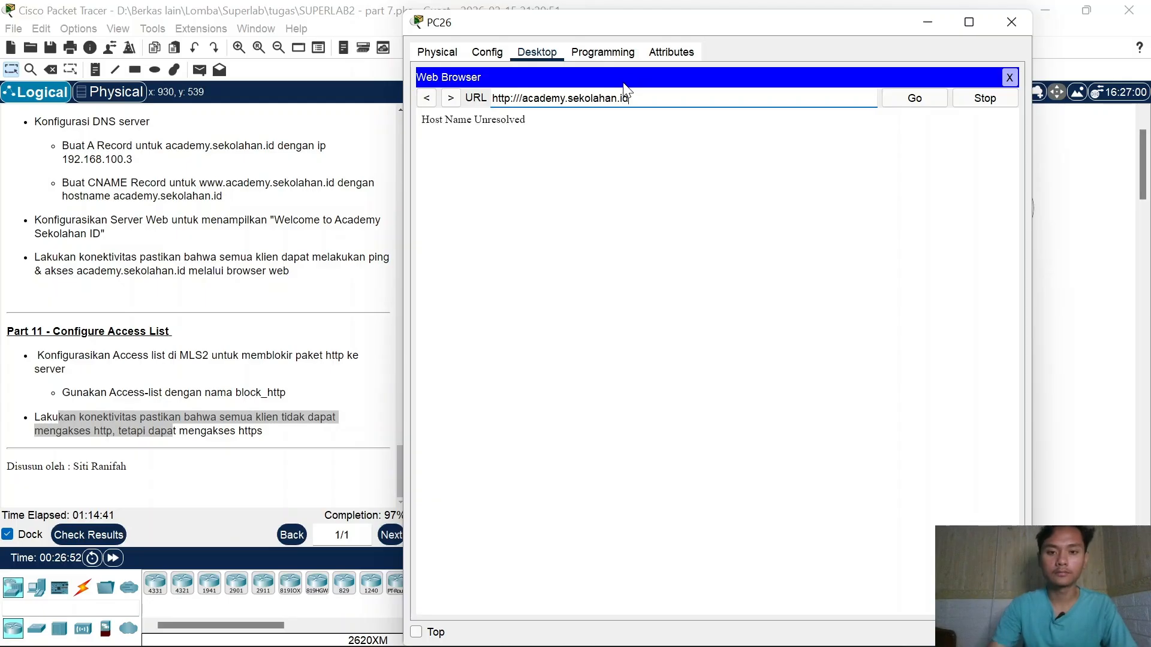
click(914, 97)
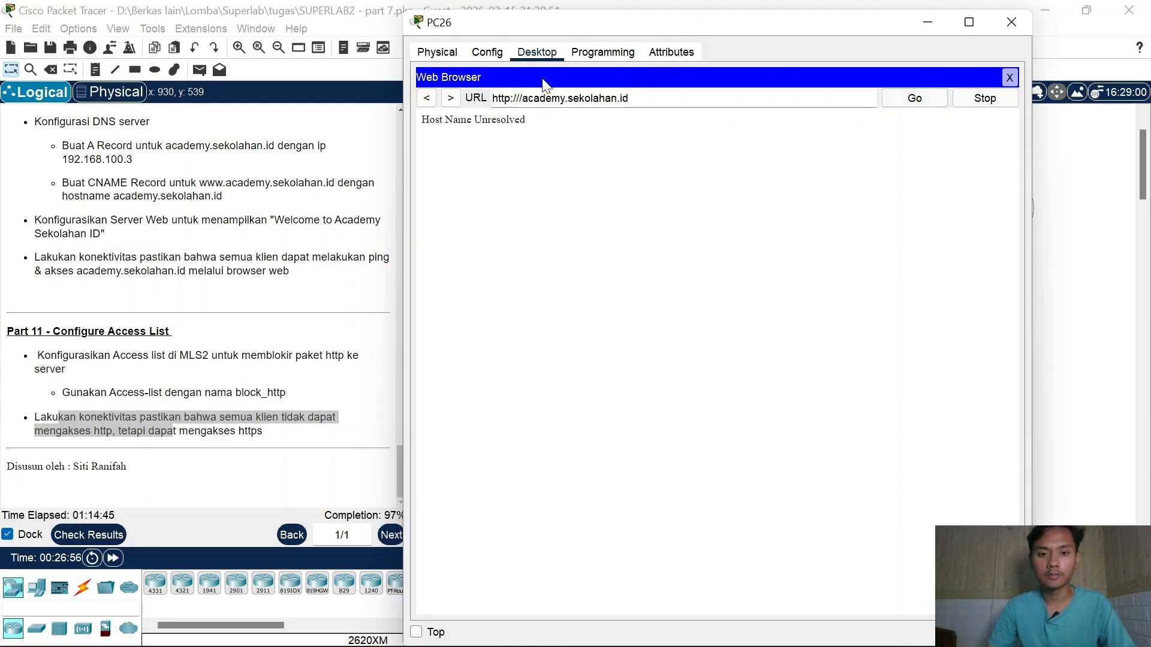
Step: Retry the address over https, also unresolved, then close PC26's window
text(s)
click(884, 99)
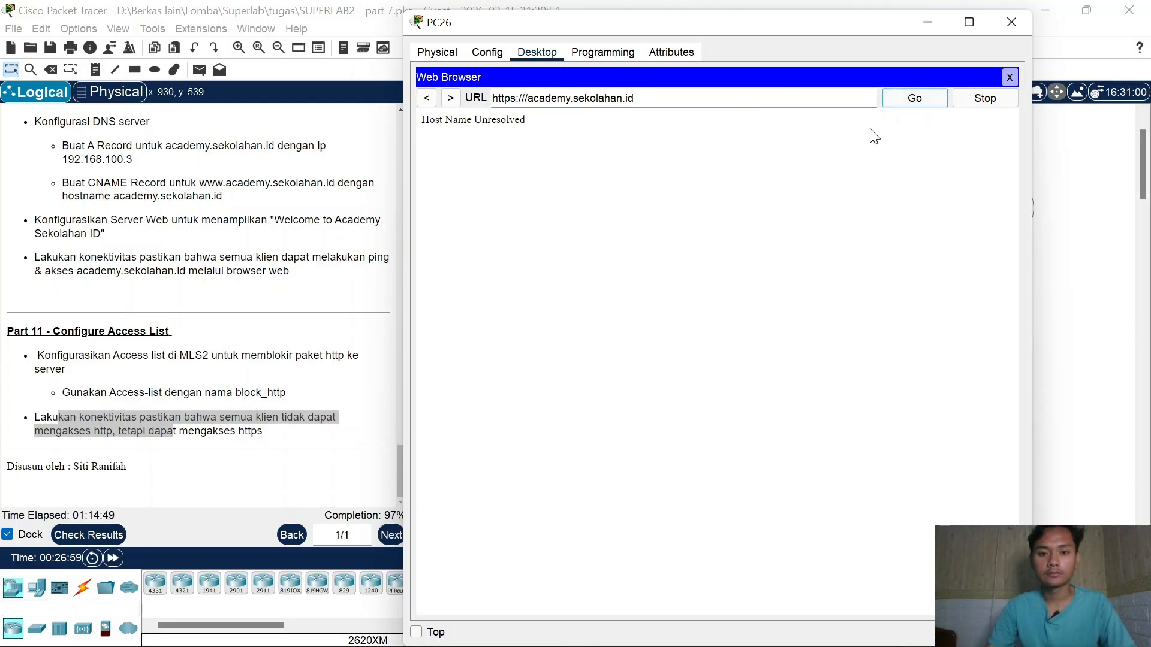
click(915, 98)
click(1011, 22)
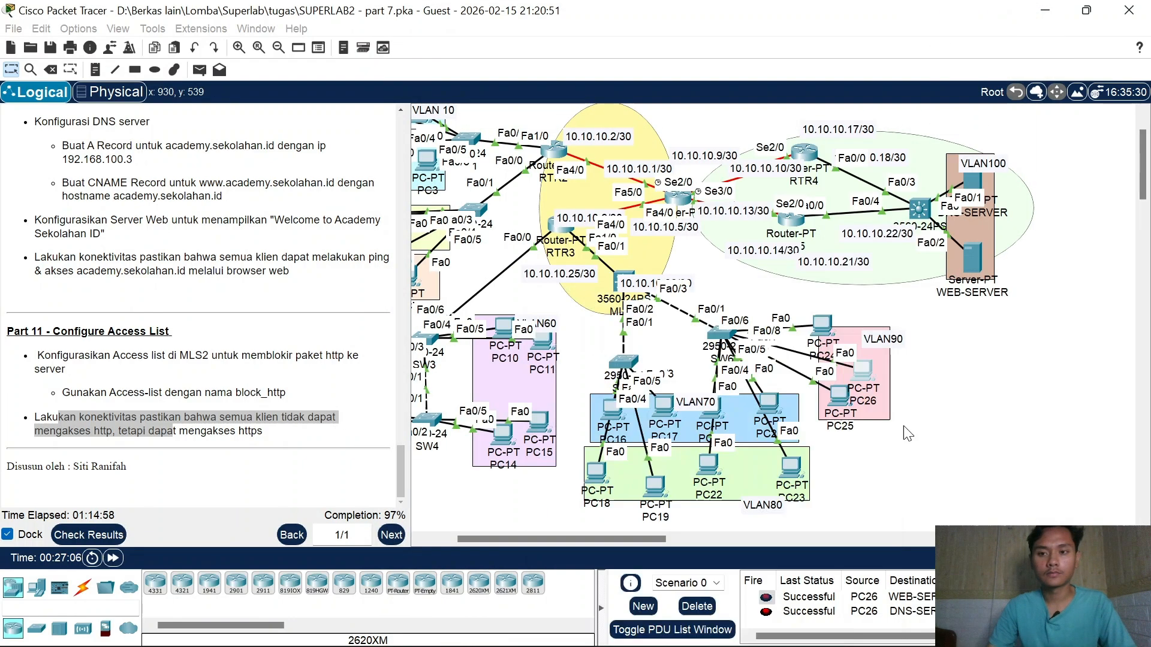
click(793, 471)
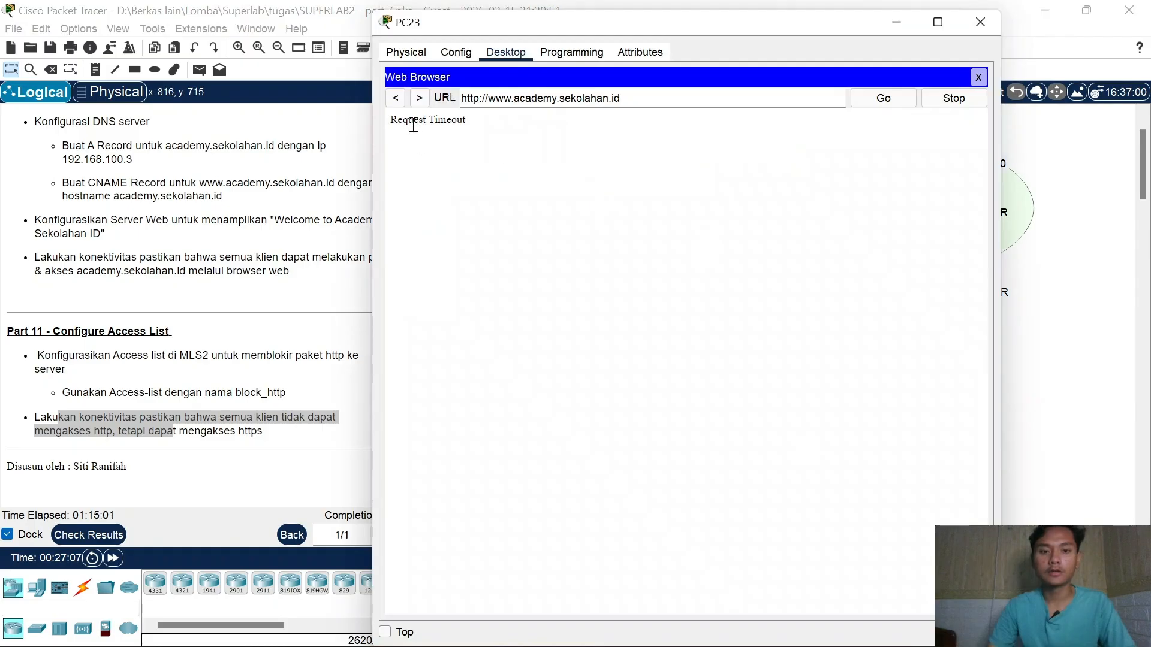
drag(414, 126, 489, 123)
click(515, 120)
click(482, 102)
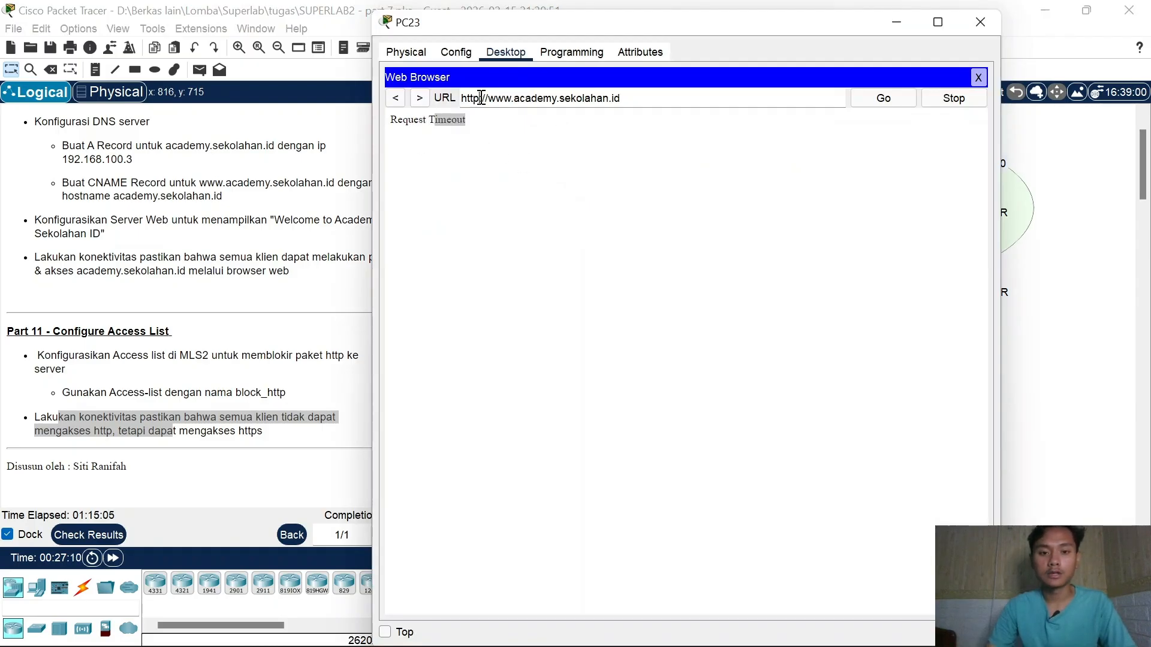
text(s)
click(883, 98)
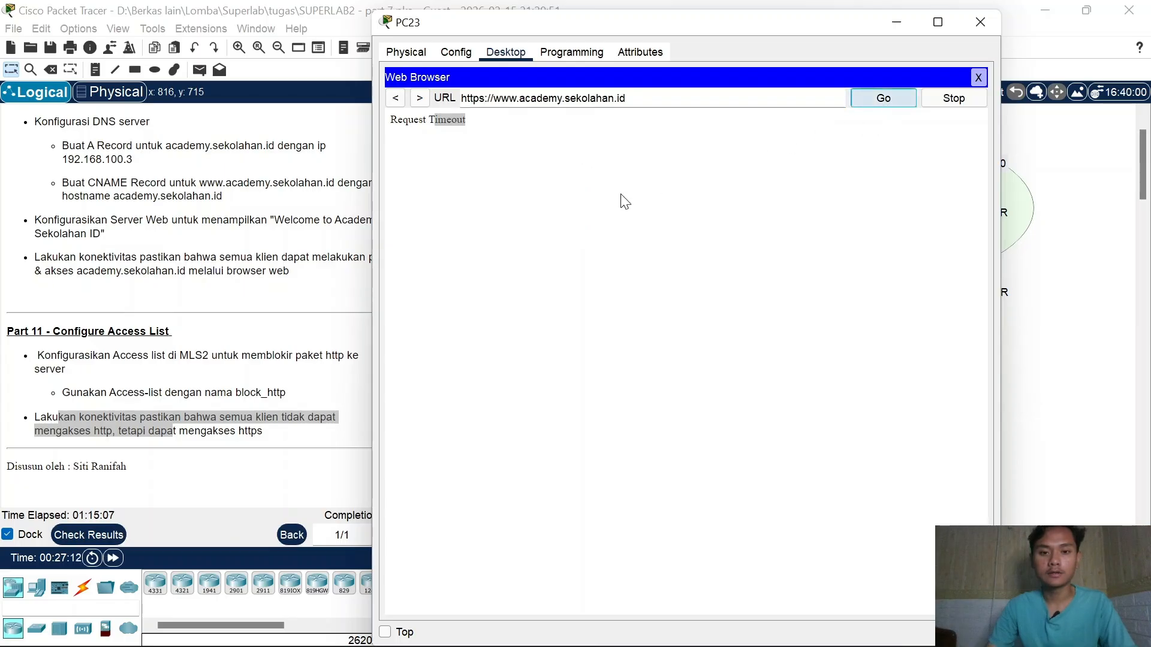
drag(580, 124, 664, 131)
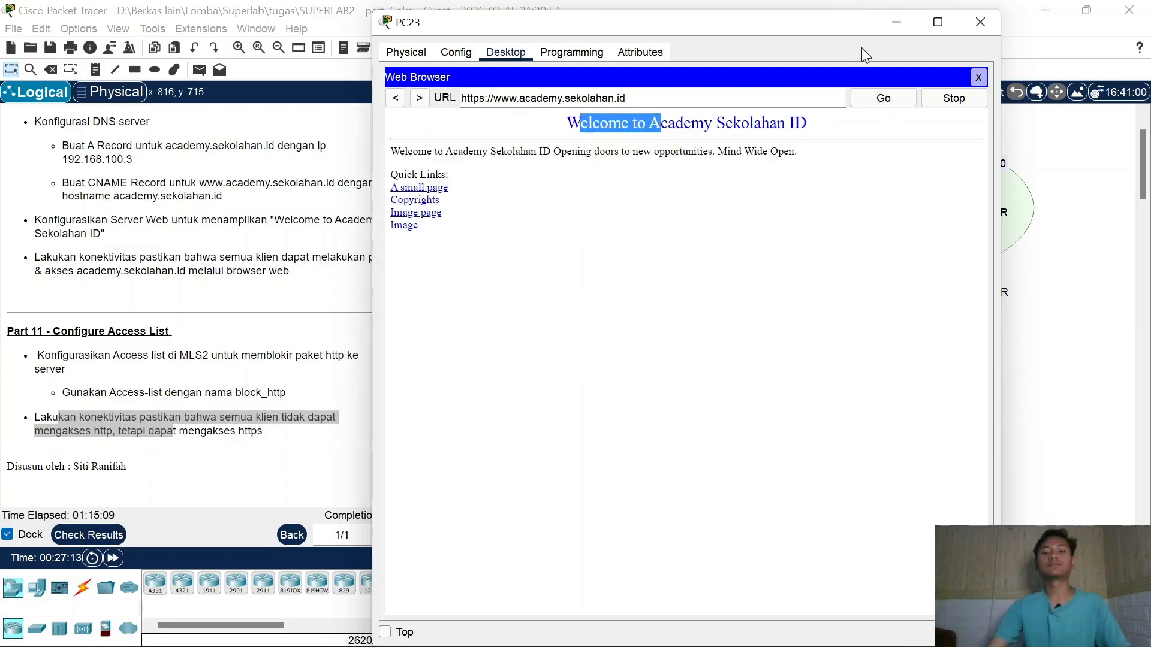
click(897, 19)
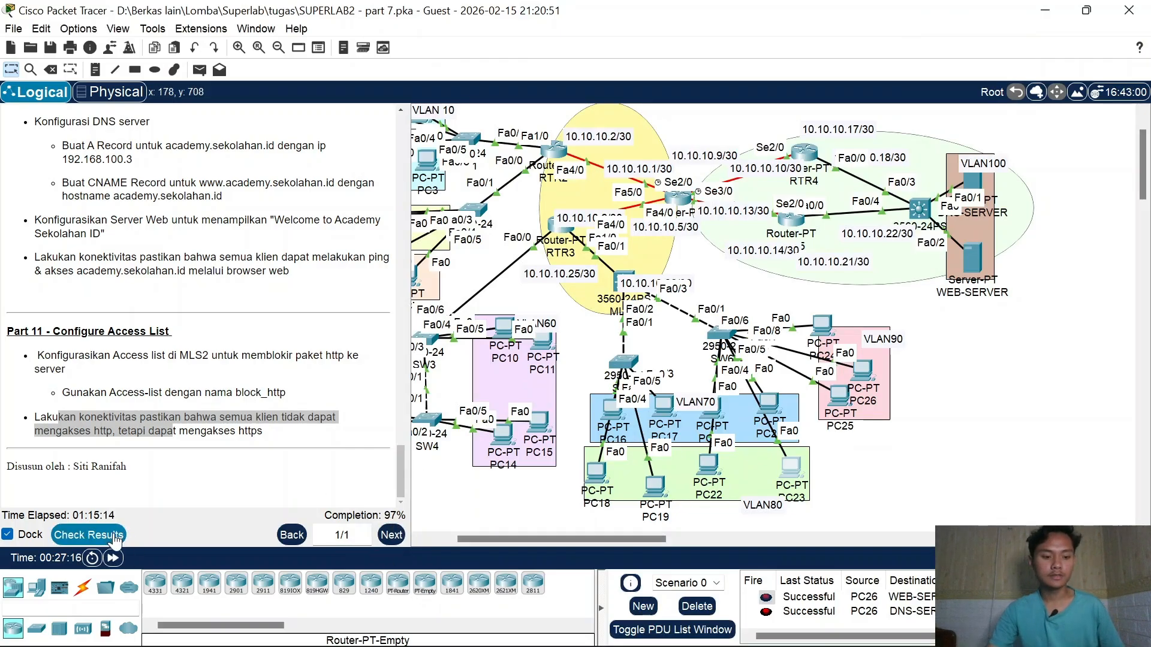
click(88, 534)
click(152, 99)
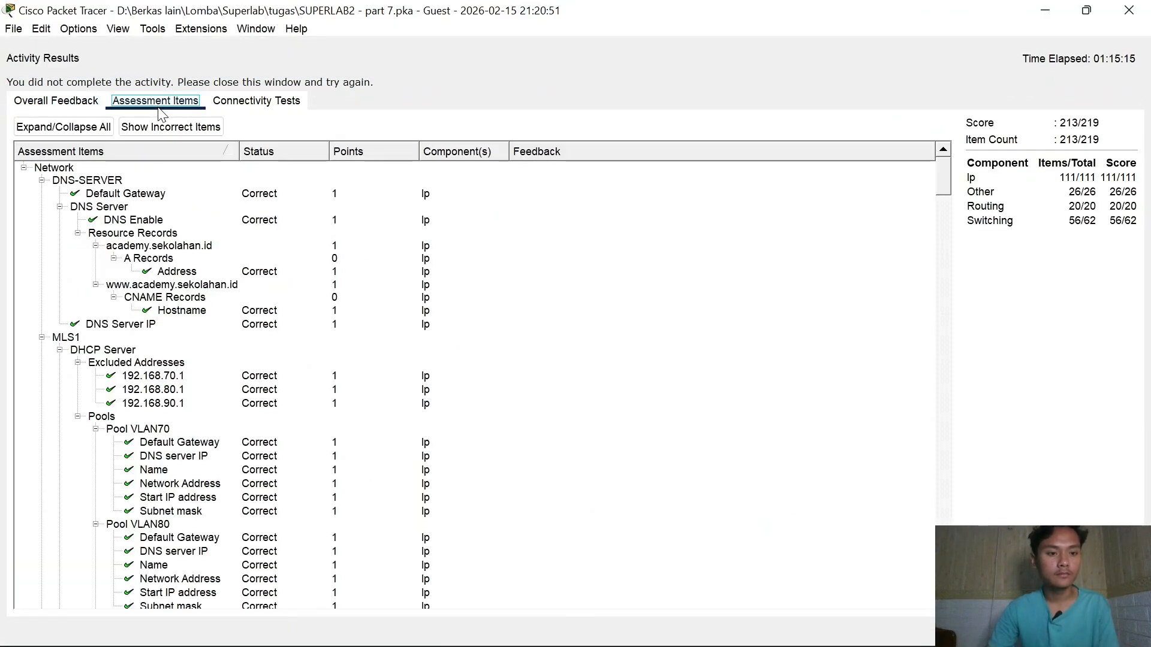
scroll(222, 307, down, 13)
scroll(226, 310, down, 20)
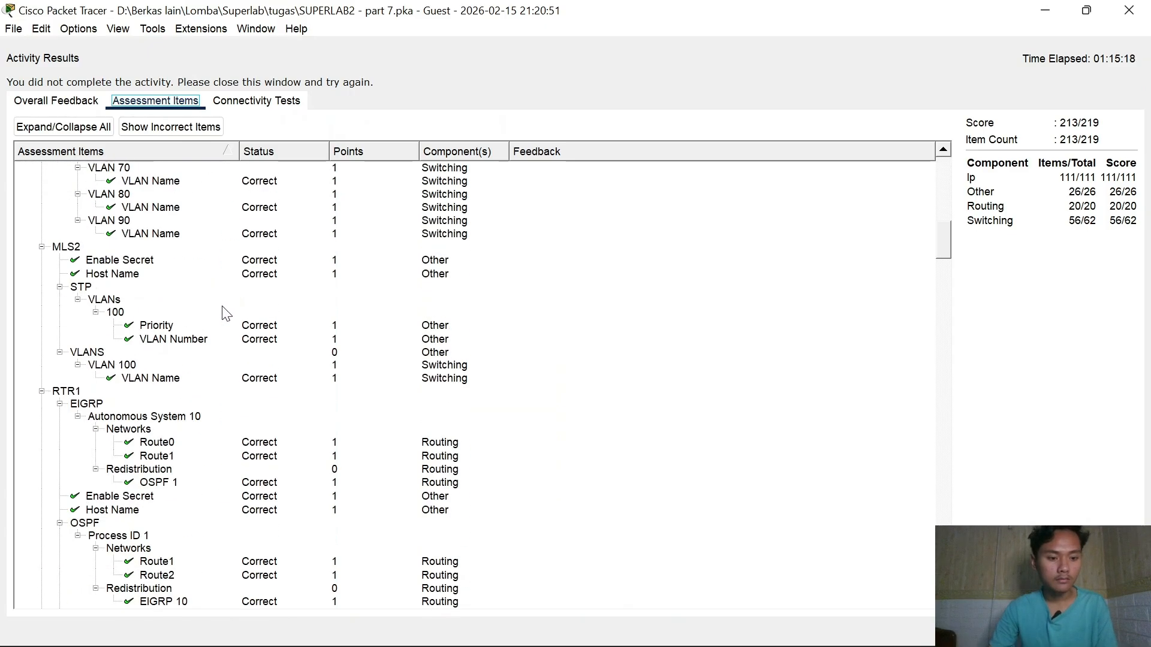
scroll(228, 313, down, 15)
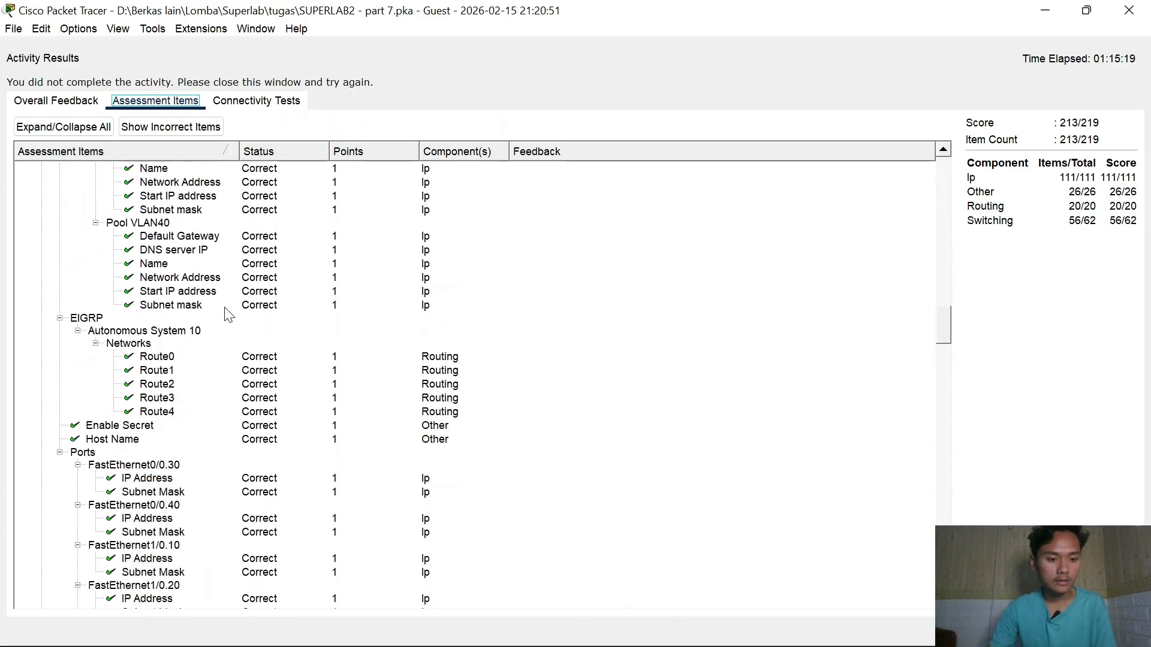
scroll(230, 314, down, 20)
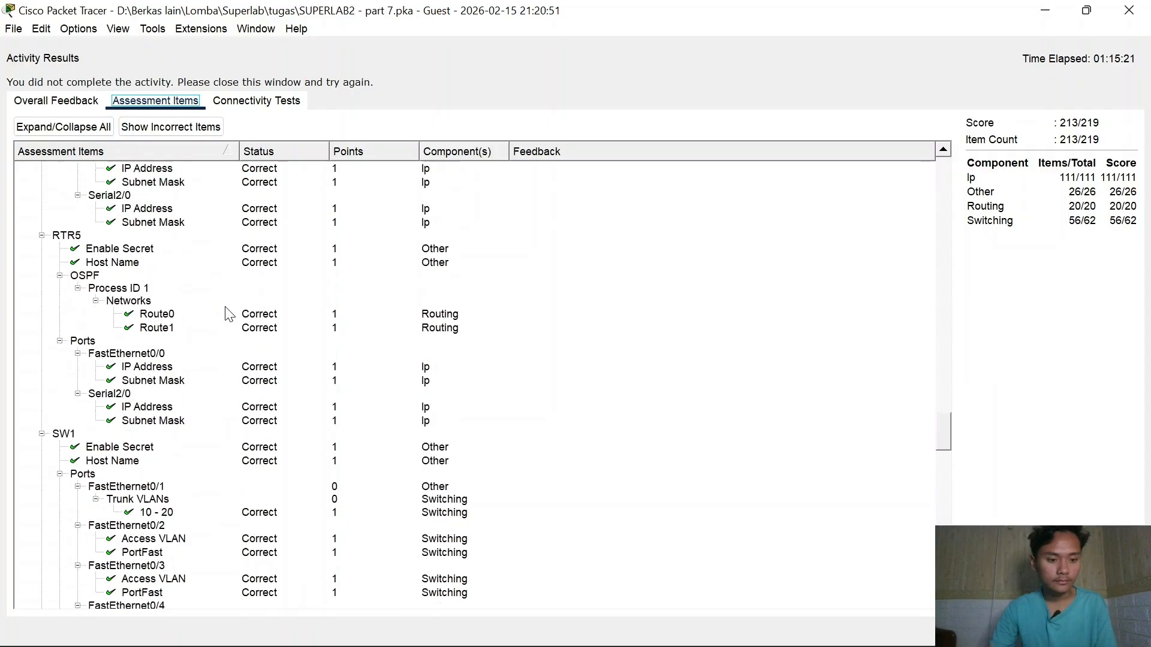
scroll(230, 318, down, 2)
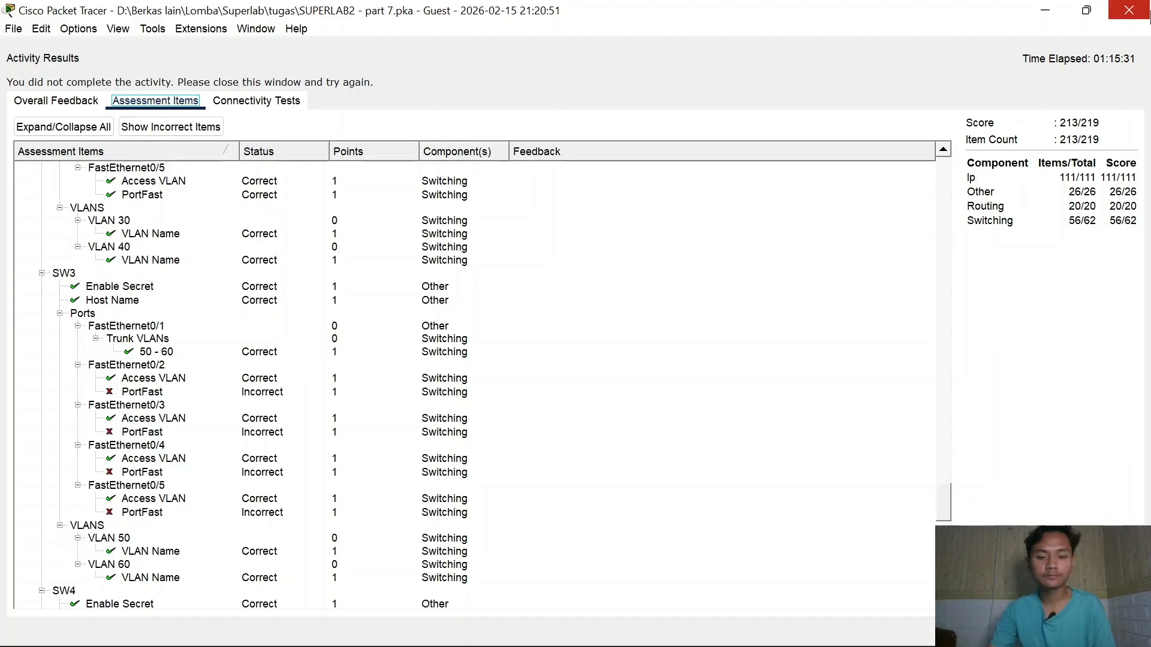
click(1129, 10)
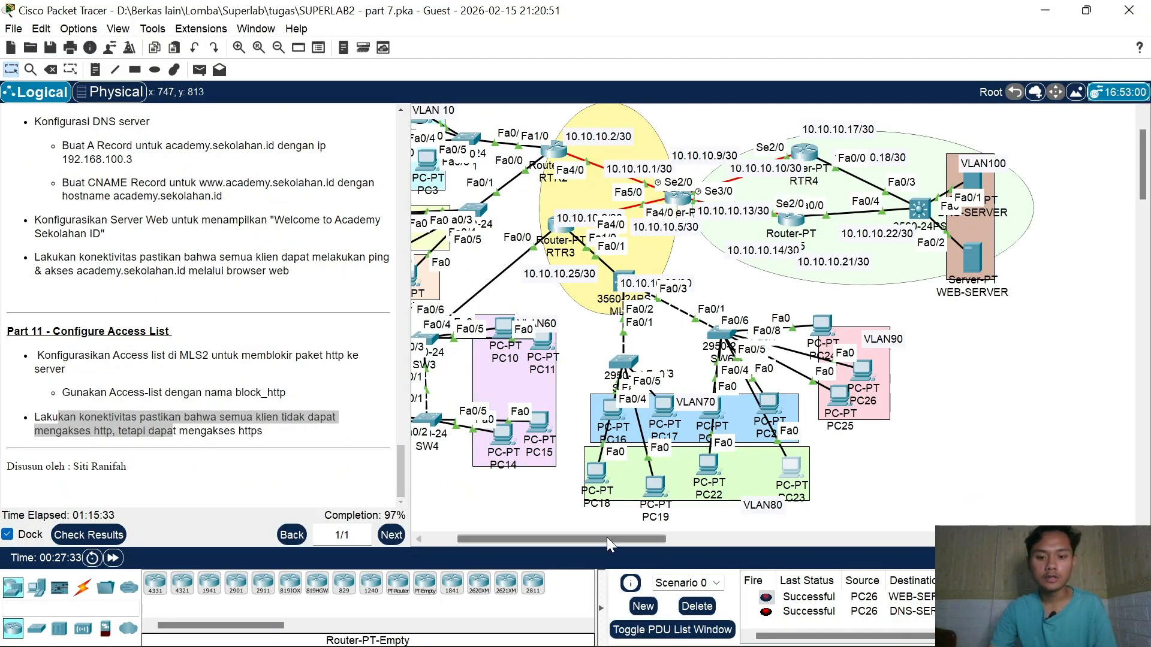
Step: In SW3's CLI, enable spanning-tree portfast on interface range fa0/2-5
drag(607, 538, 577, 539)
scroll(525, 427, up, 1)
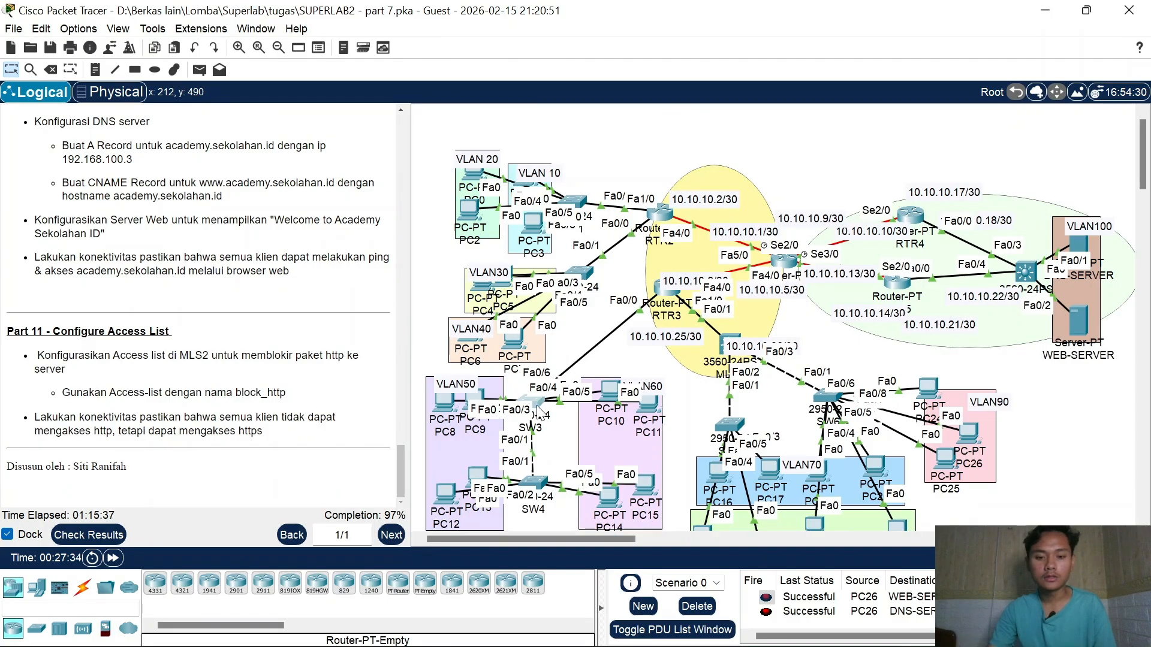
click(561, 412)
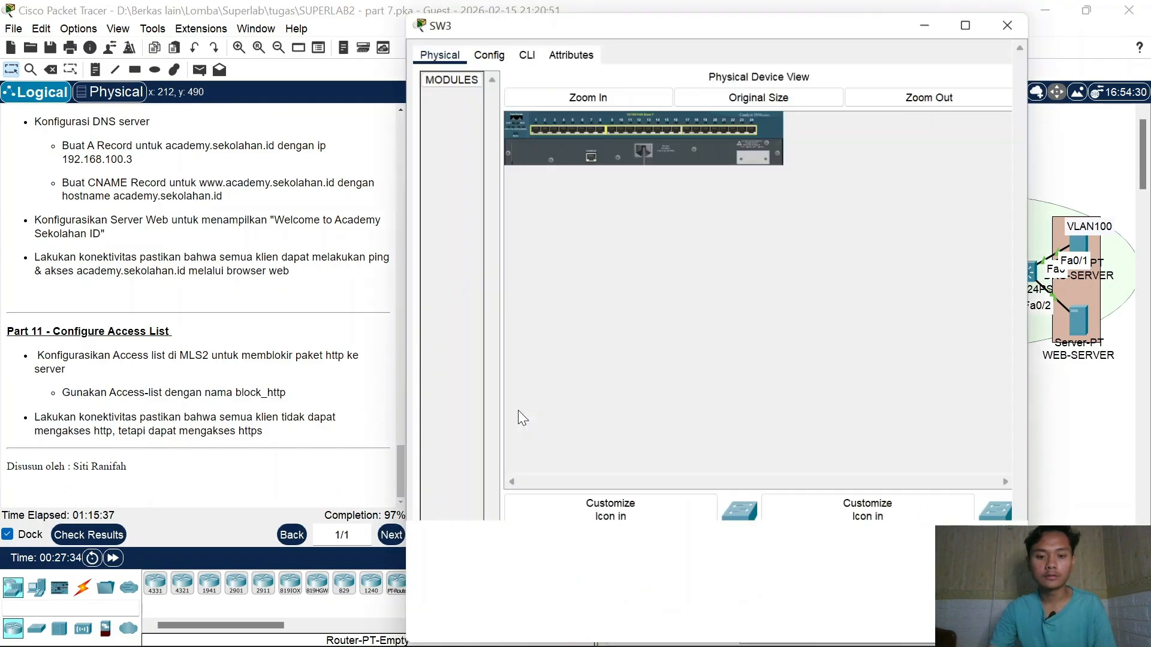
click(525, 54)
key(Return)
key(Return)
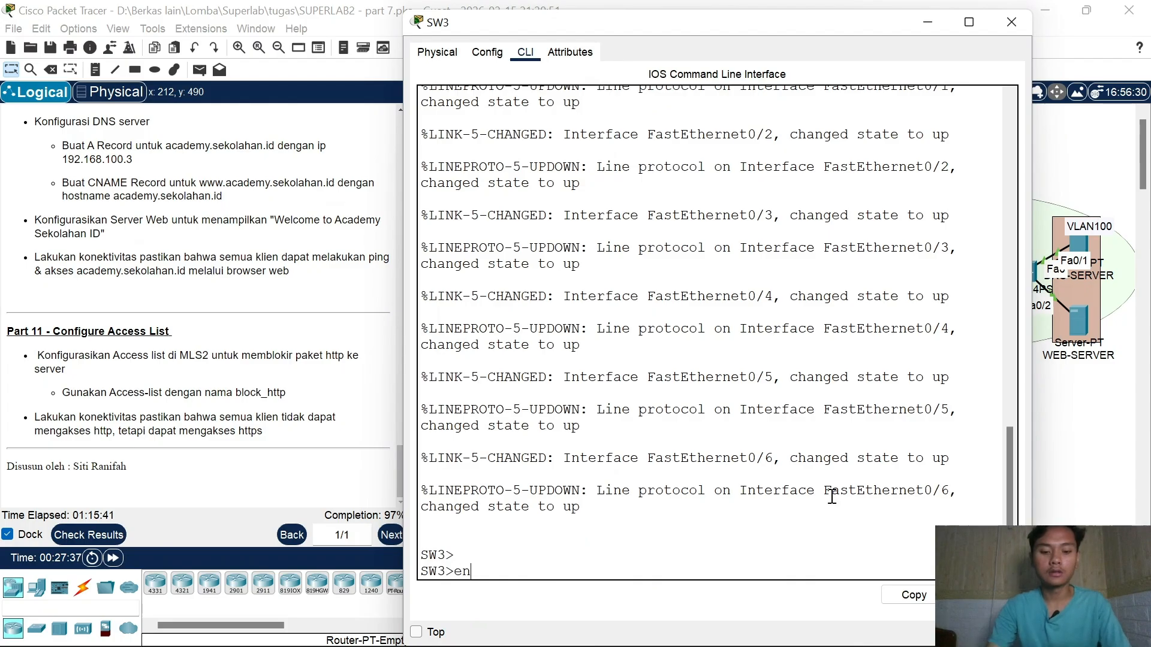
text(en)
key(Return)
key(Return)
text(conf t)
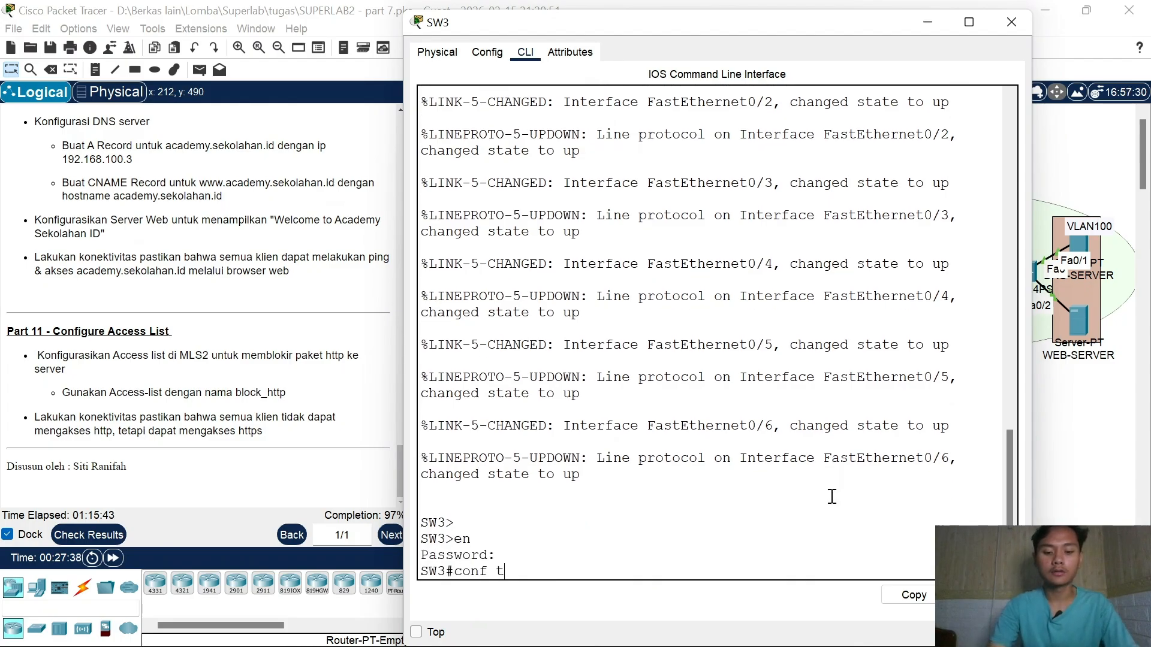
key(Return)
text(int ra fa0)
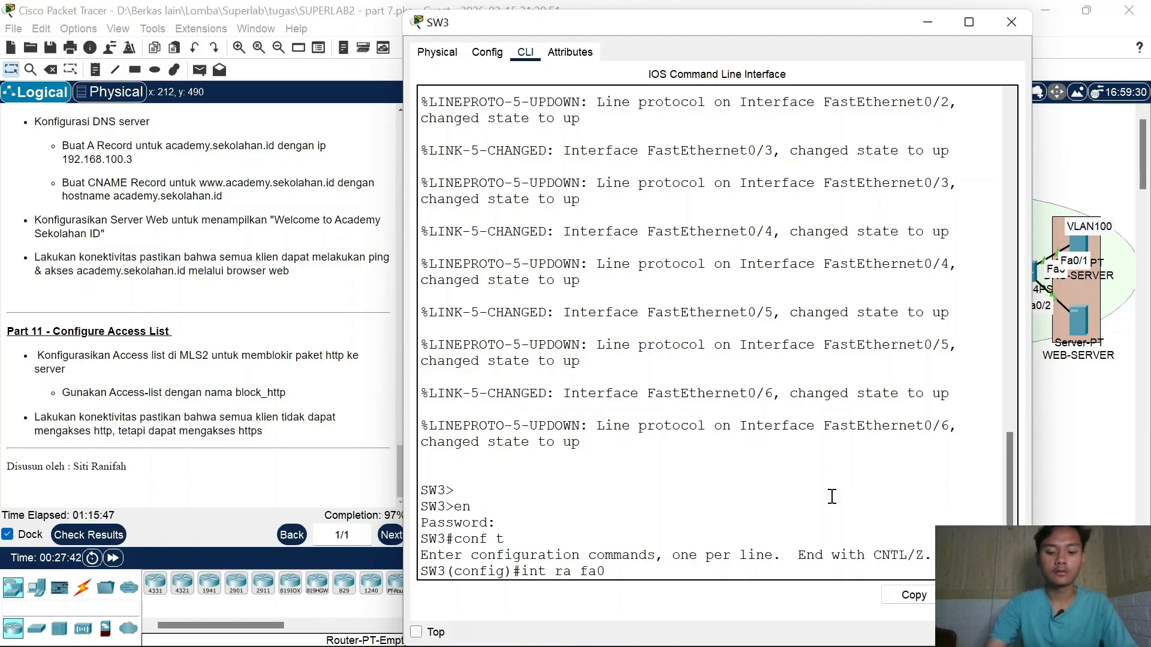
text(/2-)
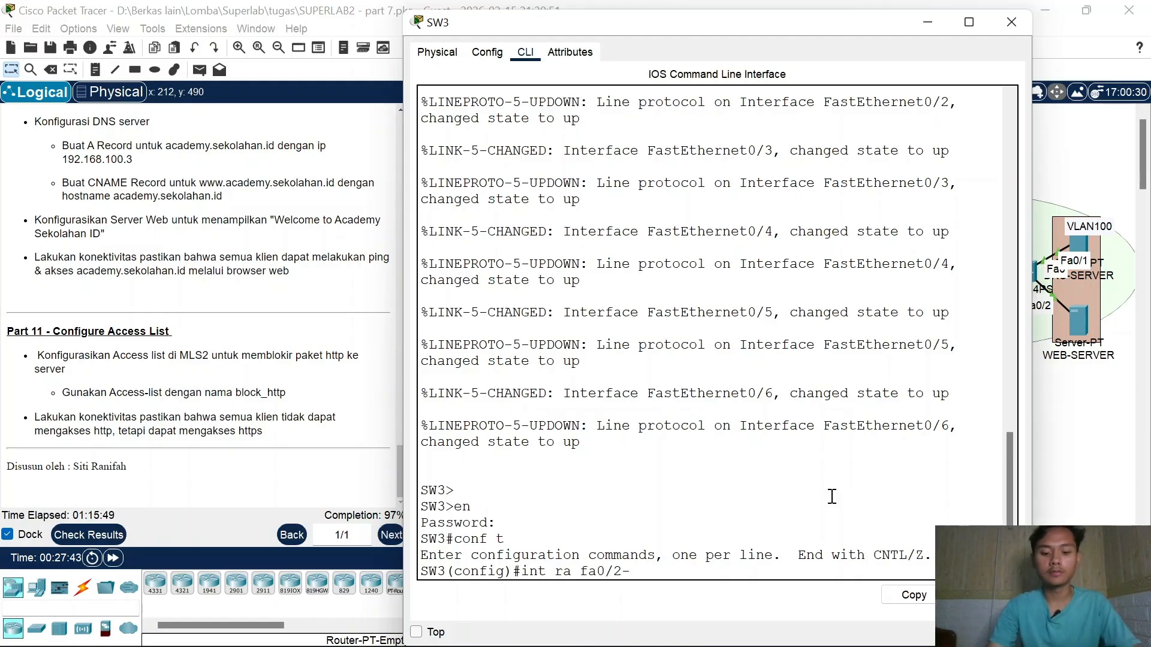
text(5)
key(Return)
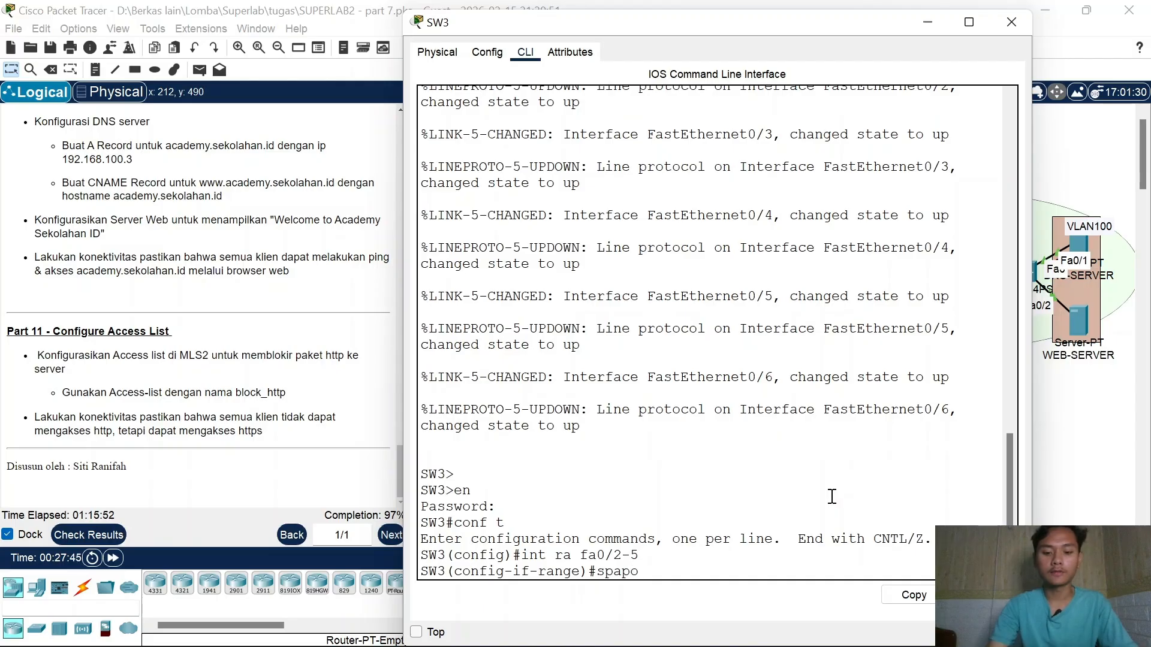
key(Return)
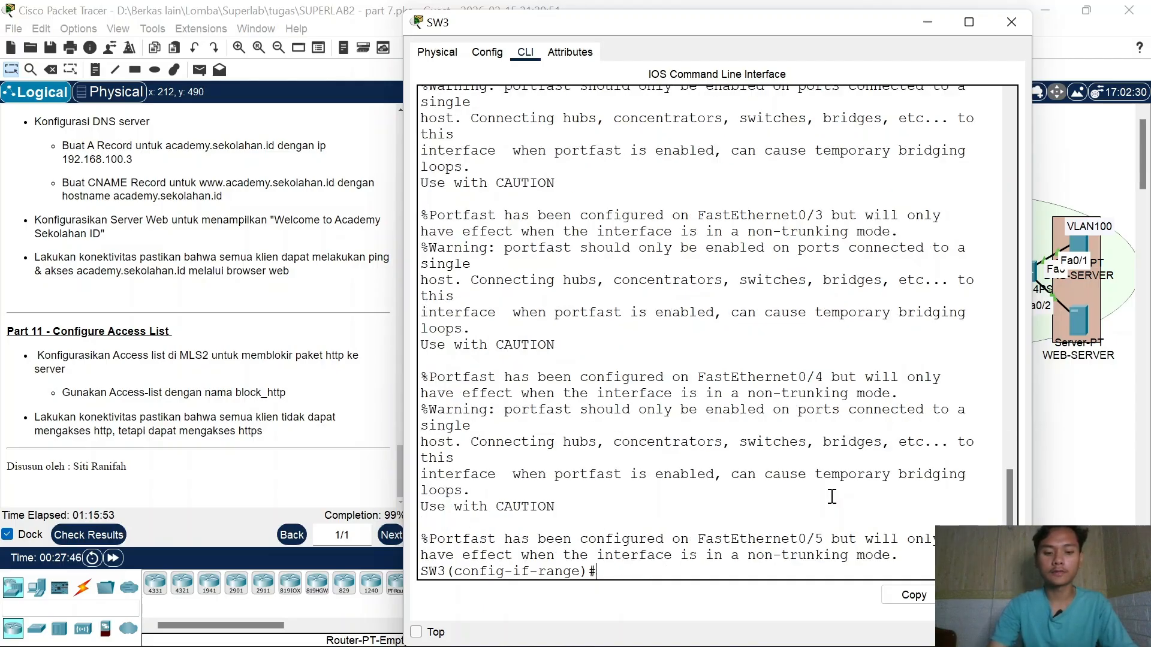
Step: Check results and browse Assessment Items to find SW5's VLAN 70 and 80 names incorrect
click(89, 535)
click(175, 101)
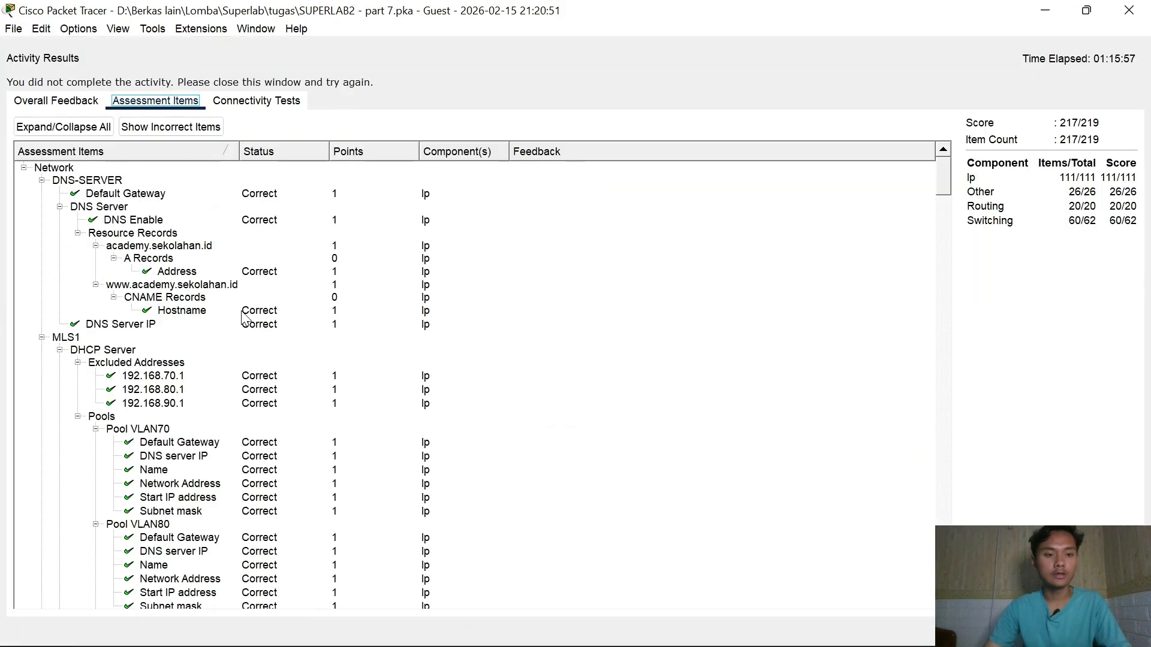
scroll(240, 330, down, 15)
scroll(240, 331, down, 20)
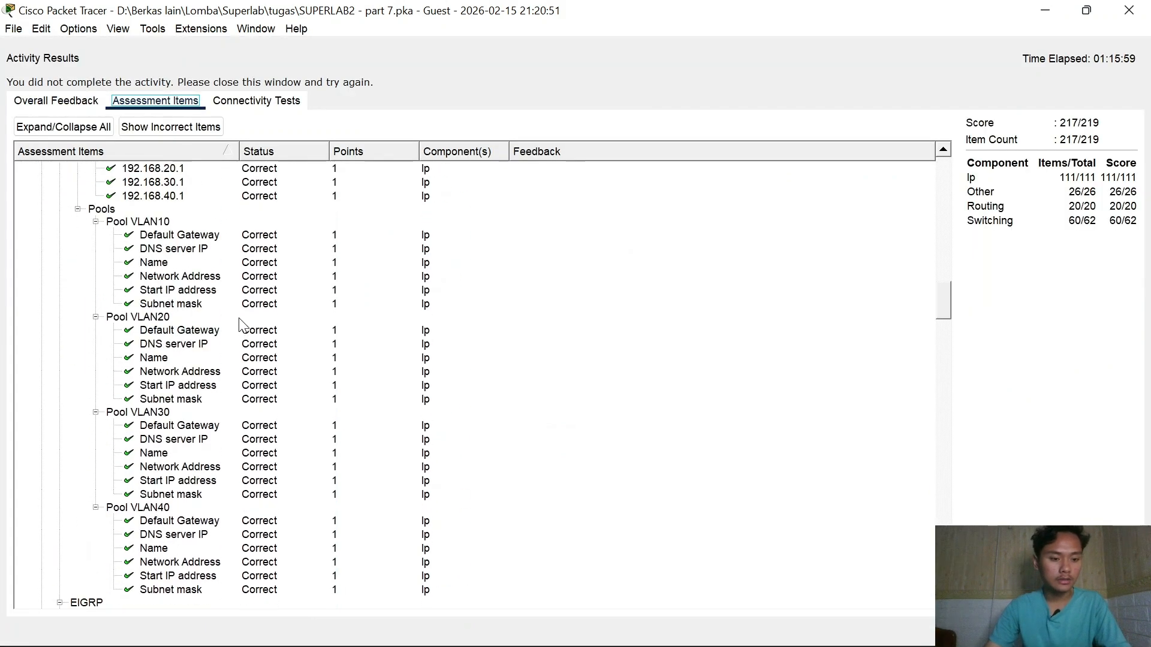
scroll(244, 327, down, 20)
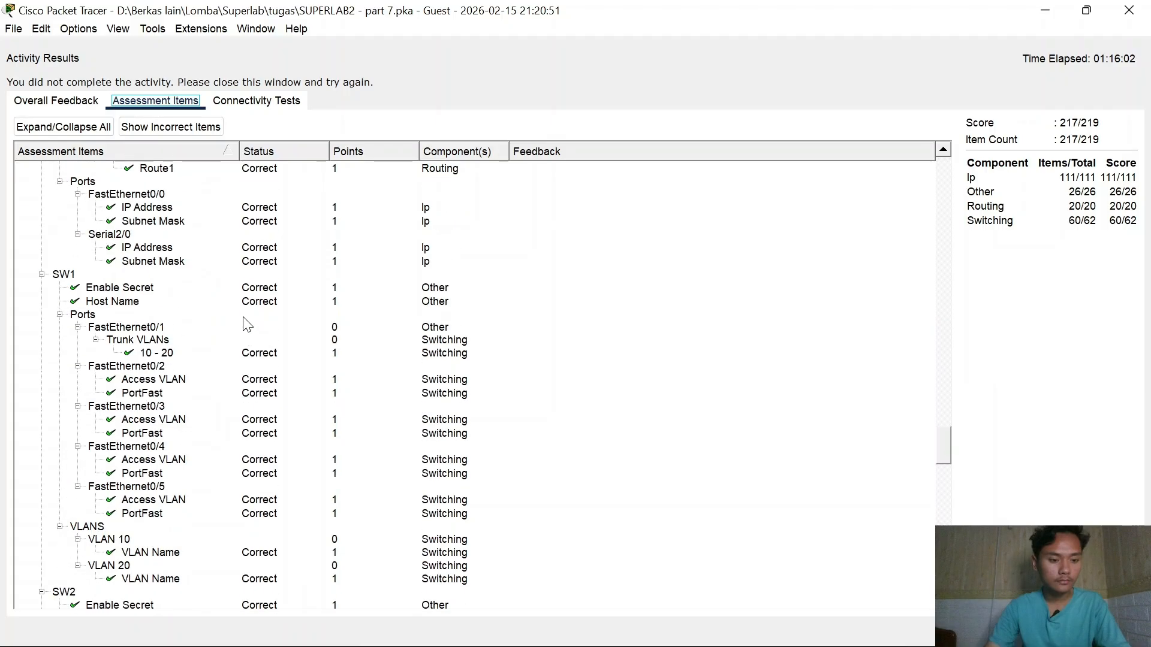
scroll(247, 323, down, 20)
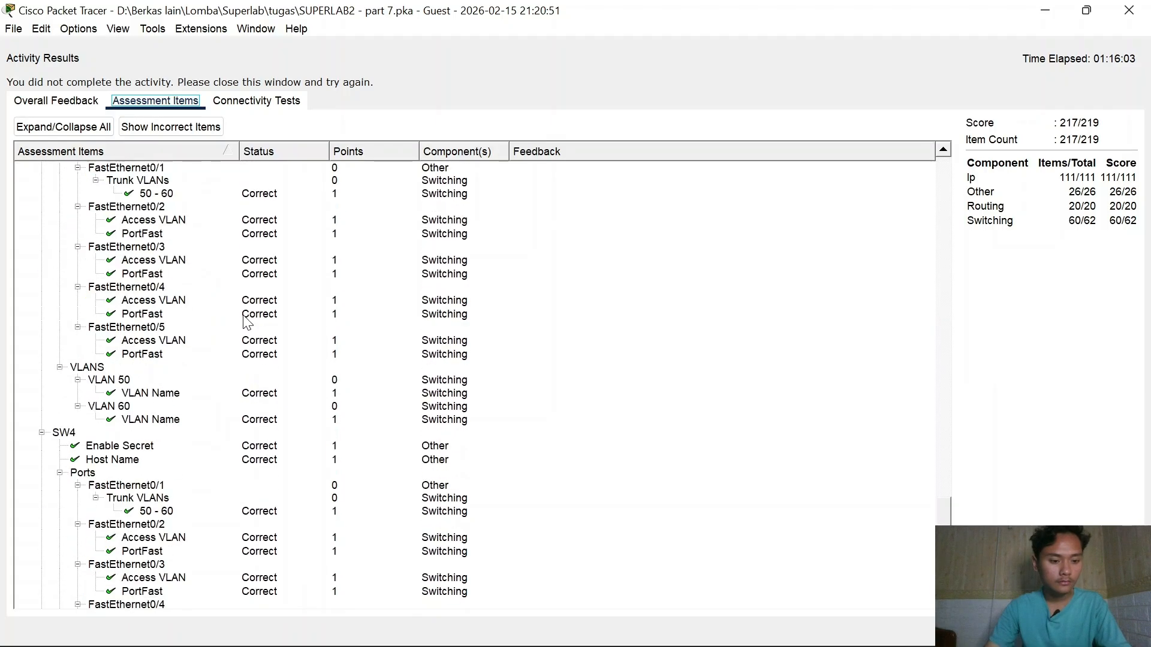
scroll(246, 320, down, 5)
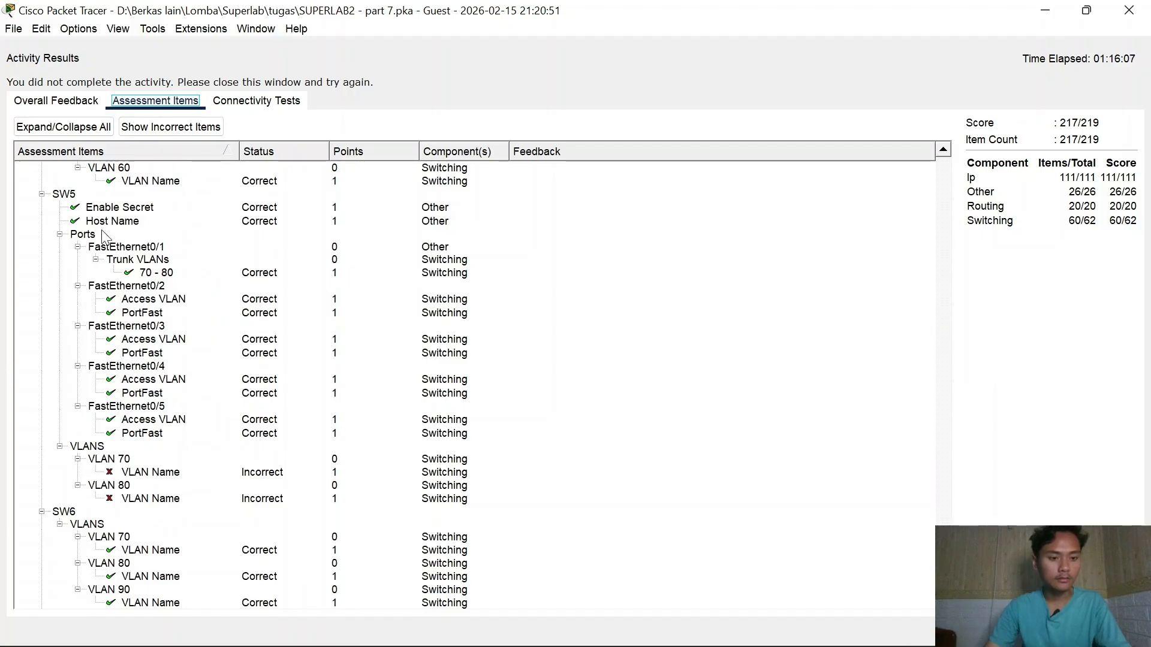
scroll(110, 238, up, 1)
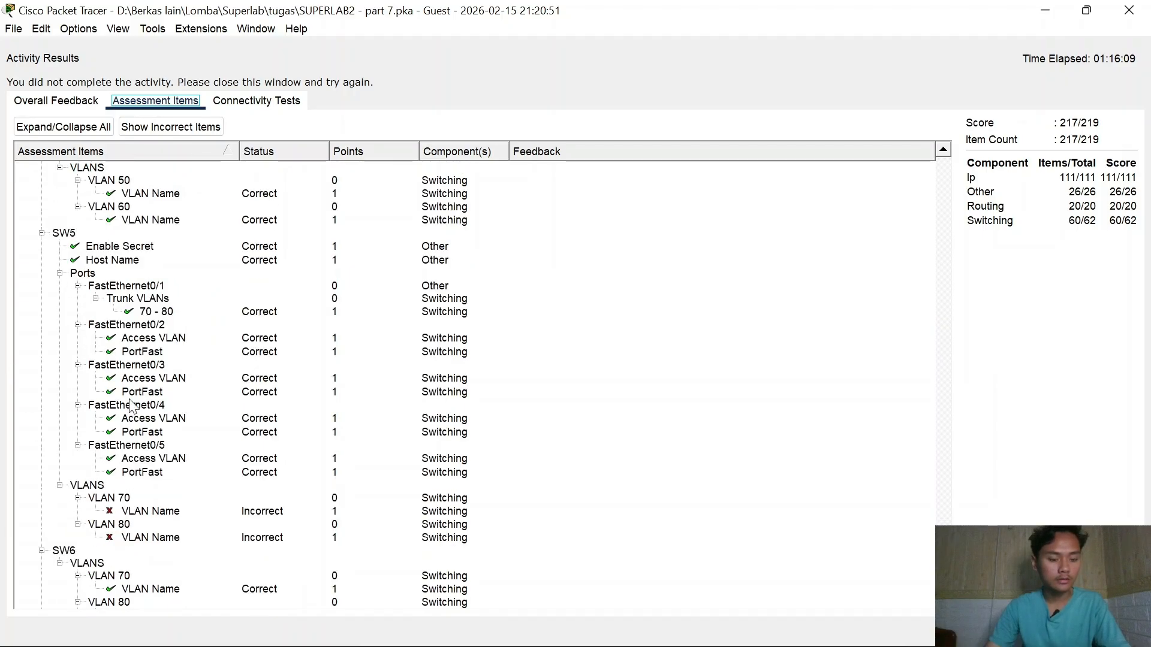
scroll(133, 419, down, 1)
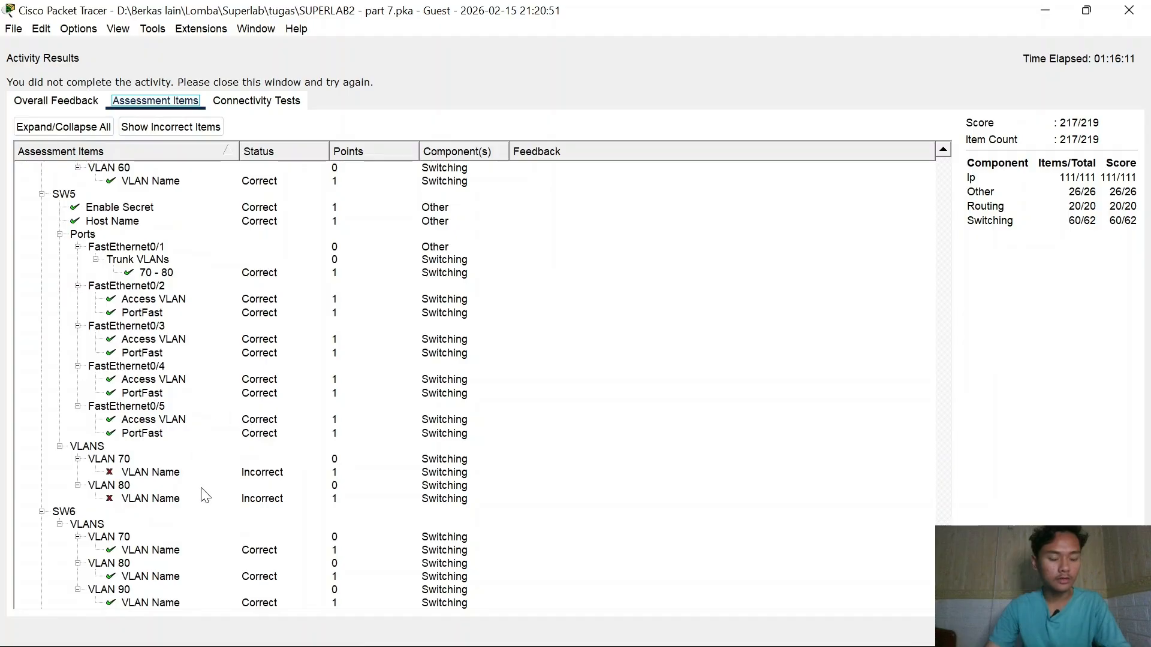
scroll(173, 406, up, 1)
Step: Close the results and run 'sh vl br' on SW5, spotting the lowercase vlan70 name
click(1129, 10)
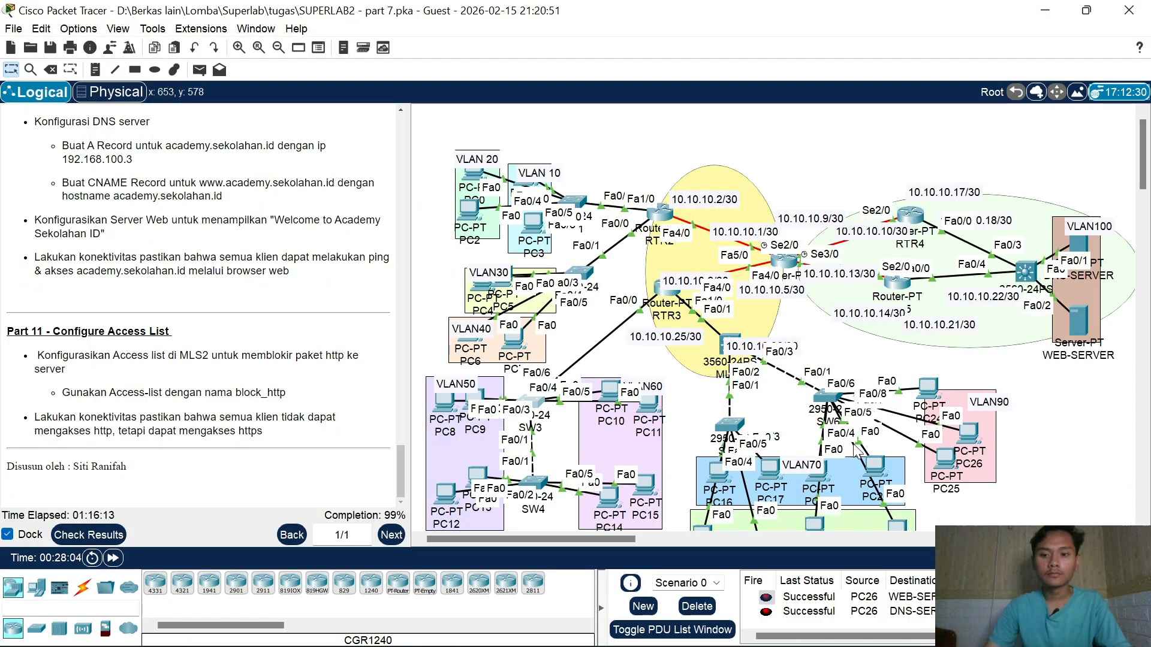
scroll(765, 448, down, 1)
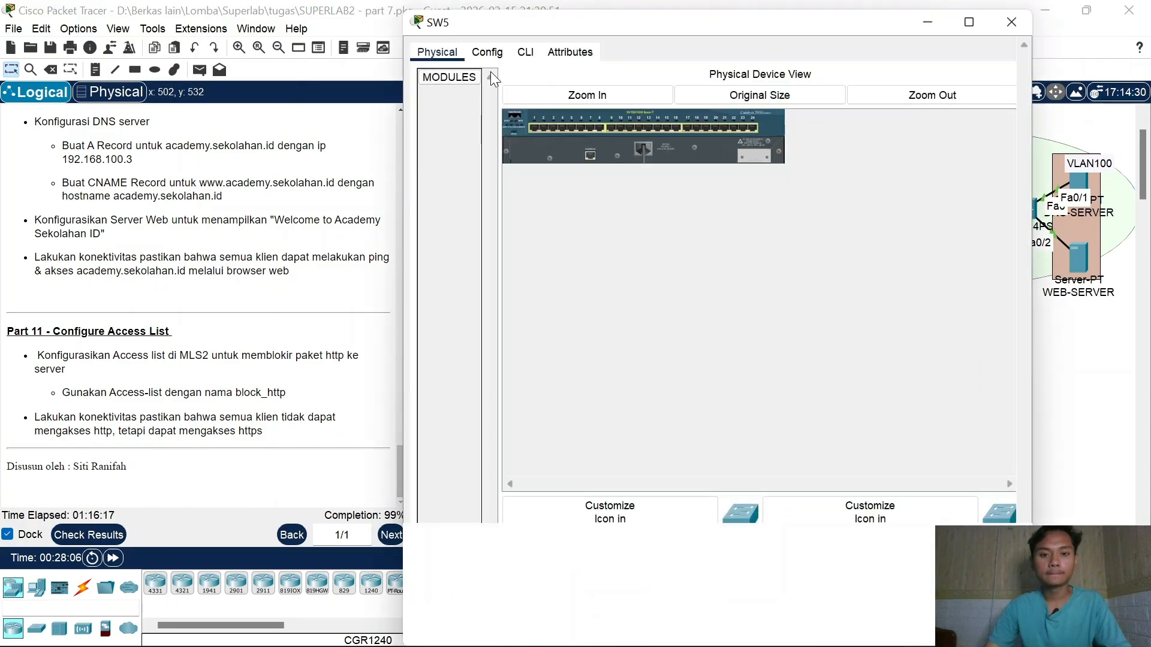
click(525, 53)
key(Return)
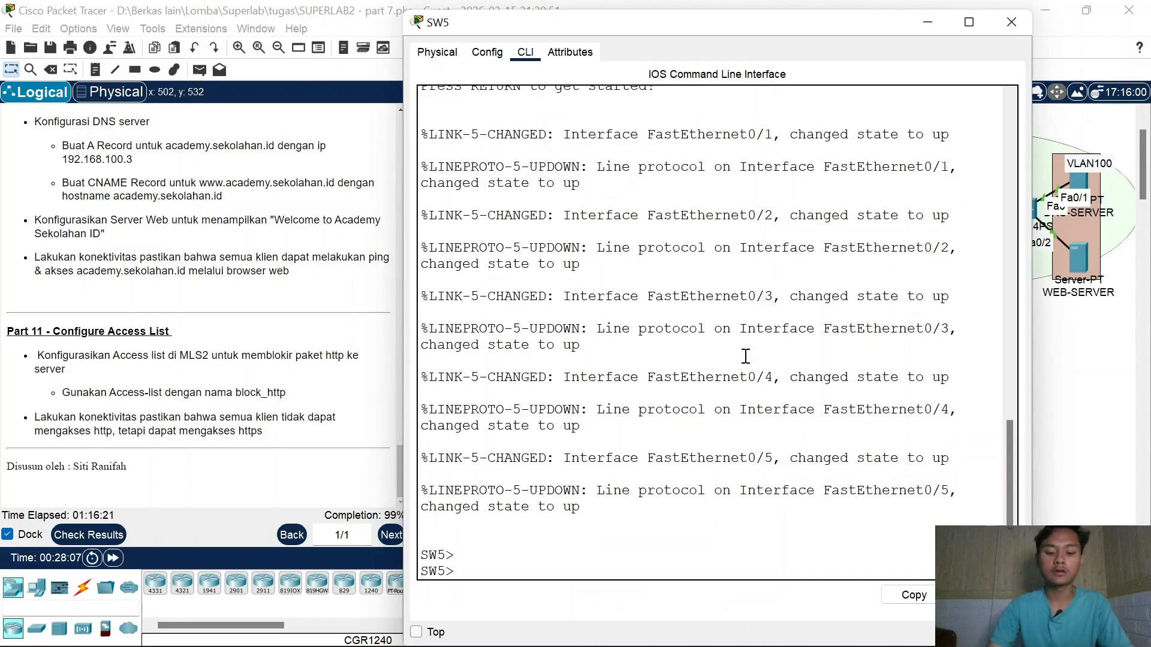
text(en)
key(Return)
key(Return)
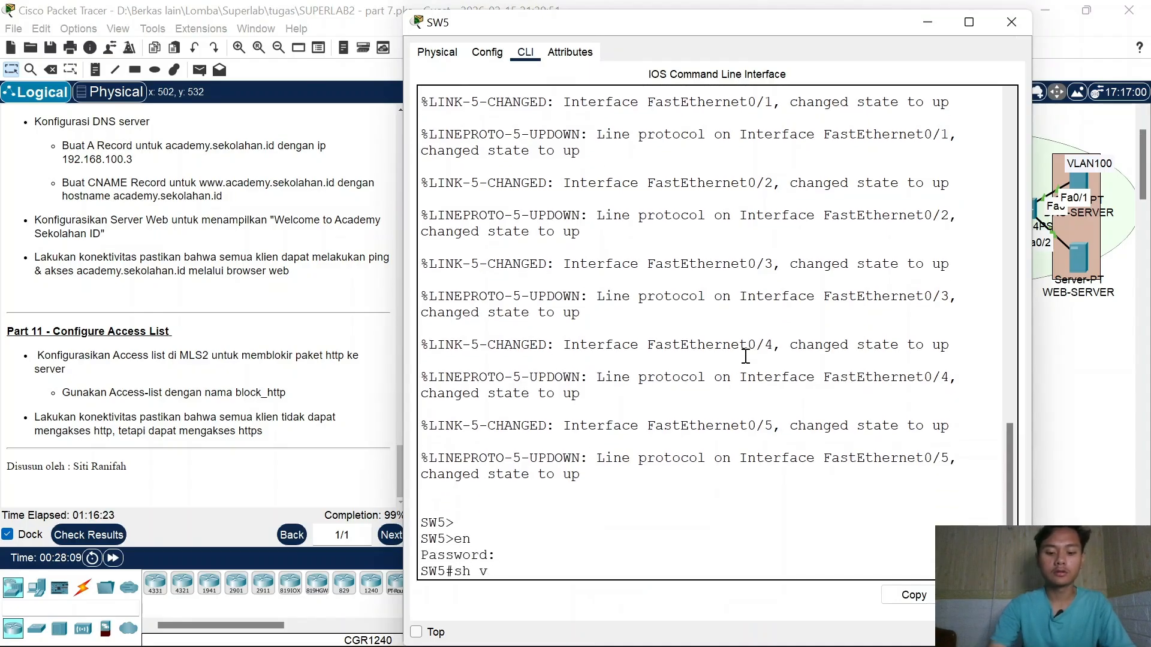
text(sh vl br)
key(Return)
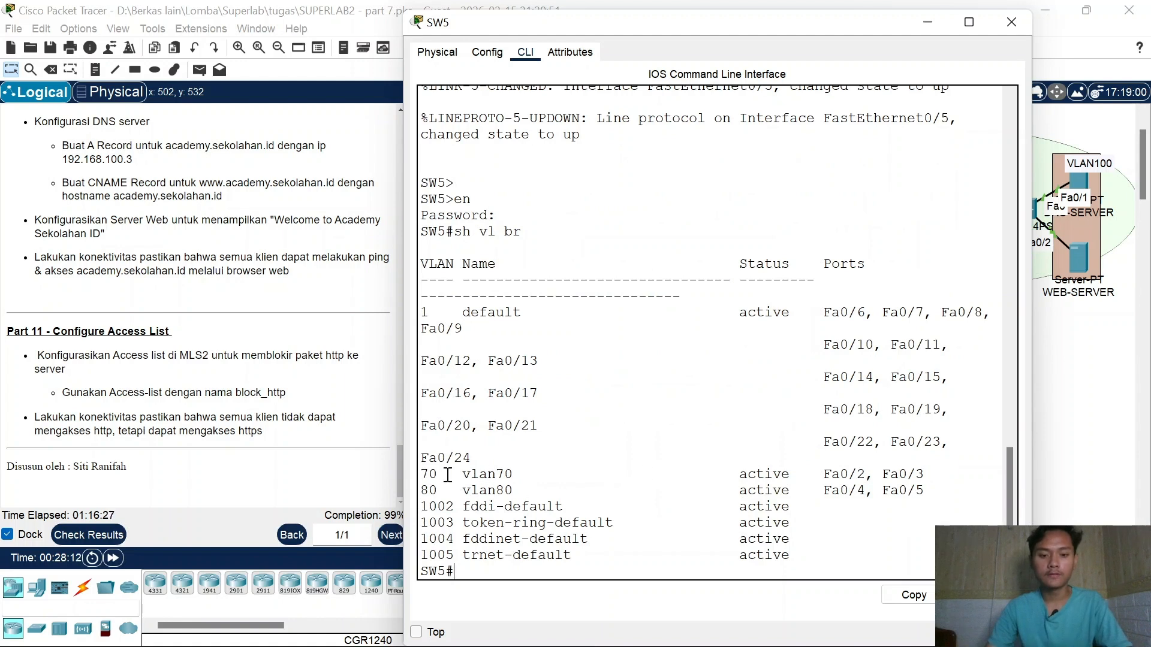
drag(479, 475, 496, 476)
click(538, 571)
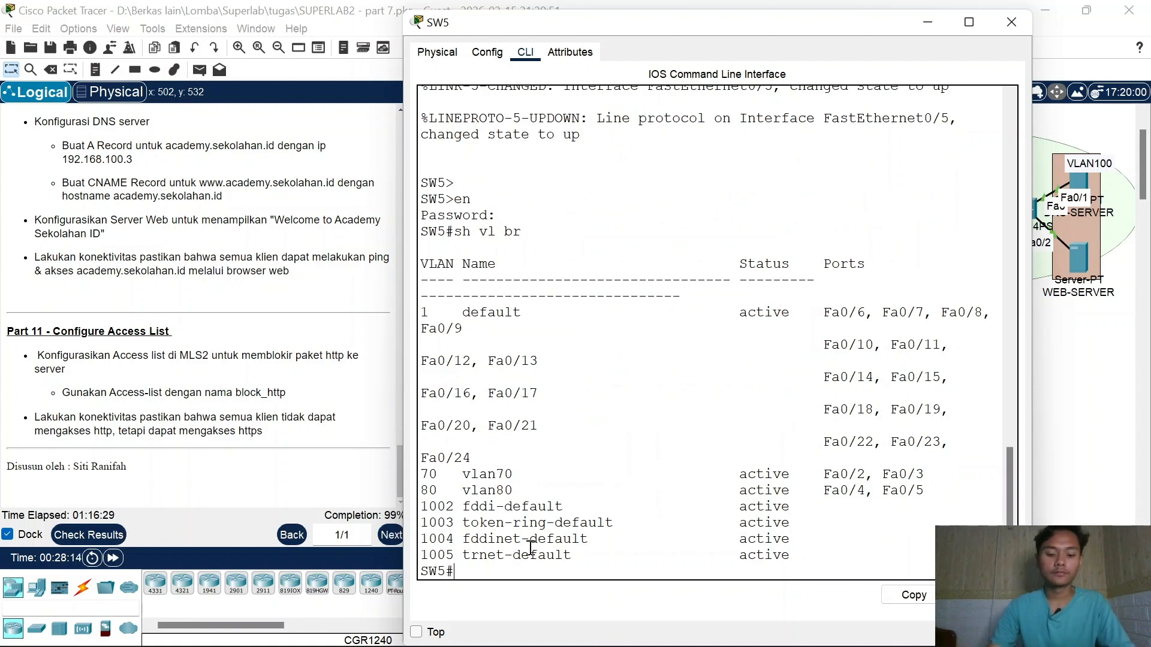
Step: In global config, name VLAN 70 'VLAN70' and VLAN 80 'VLAN80'
text(conf t)
key(Return)
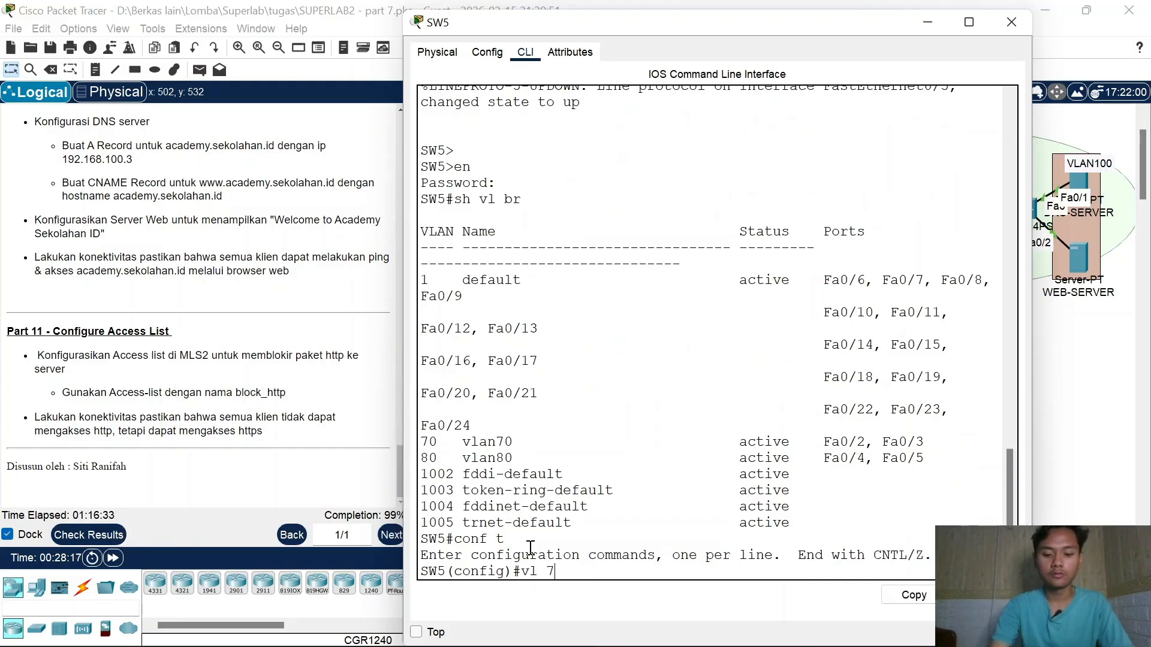
text(vl 70)
key(Return)
text(name)
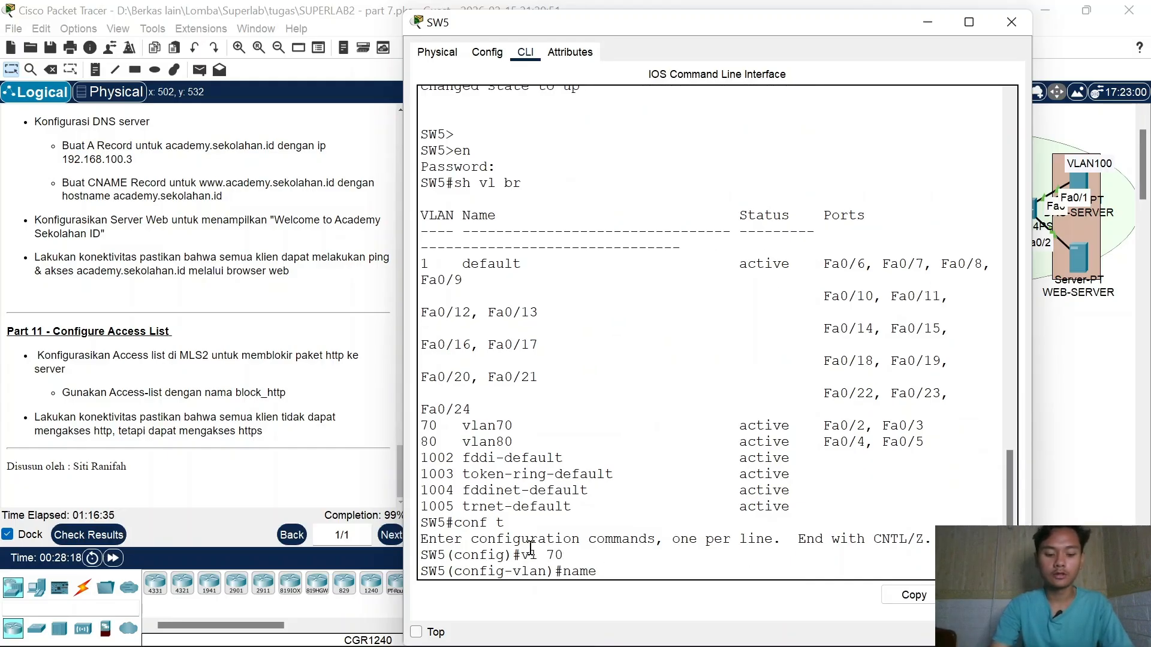
text( VLAN70)
key(Return)
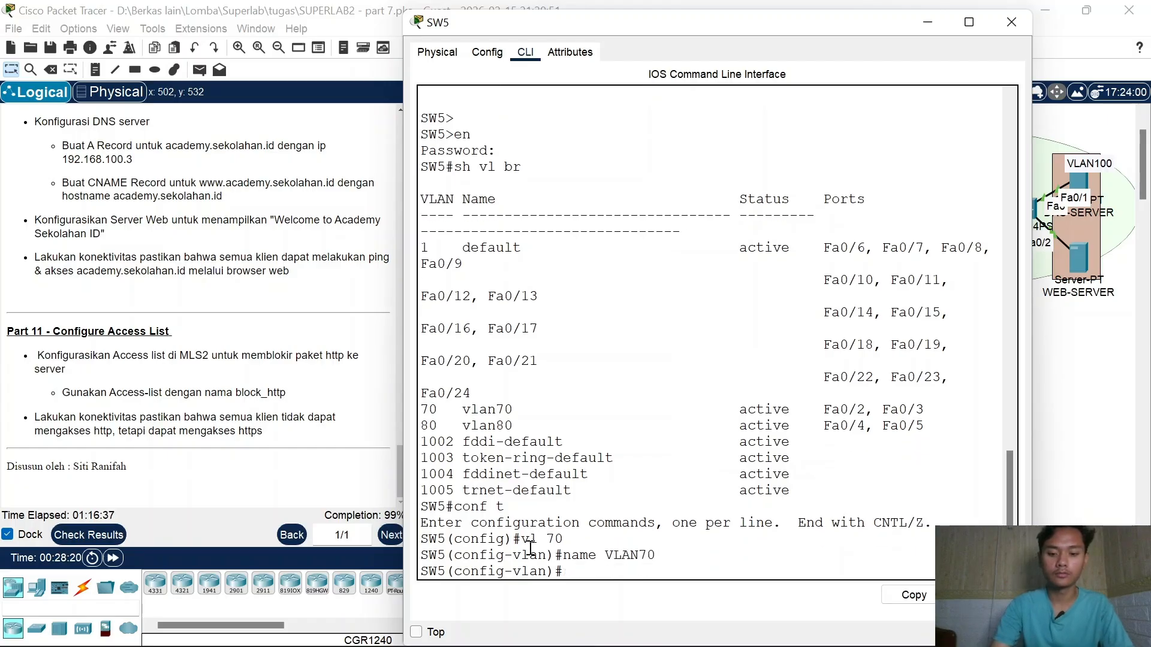
text(vl 70)
key(BackSpace)
key(BackSpace)
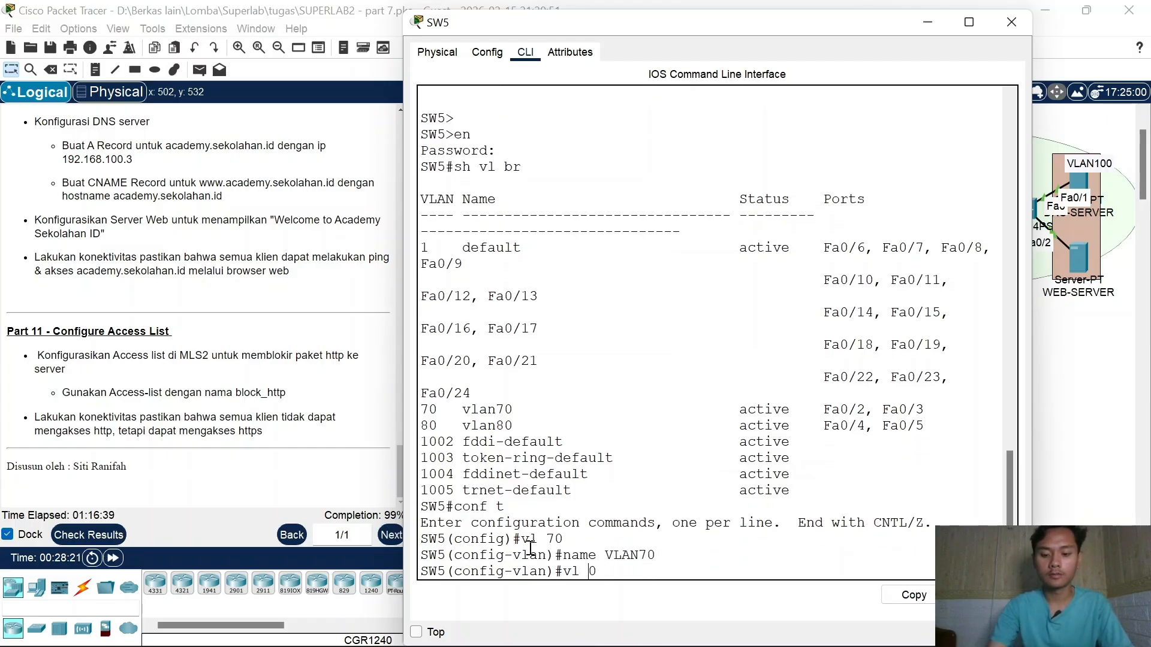
text(80)
key(Return)
key(Up)
key(Up)
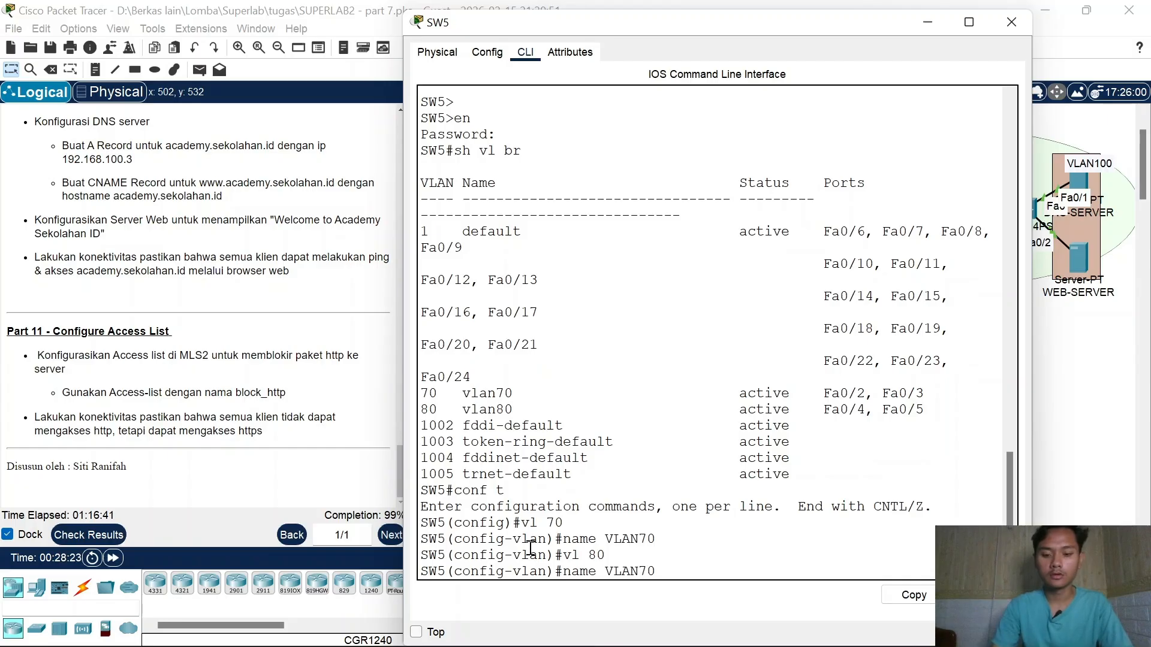
key(BackSpace)
text(8)
key(Return)
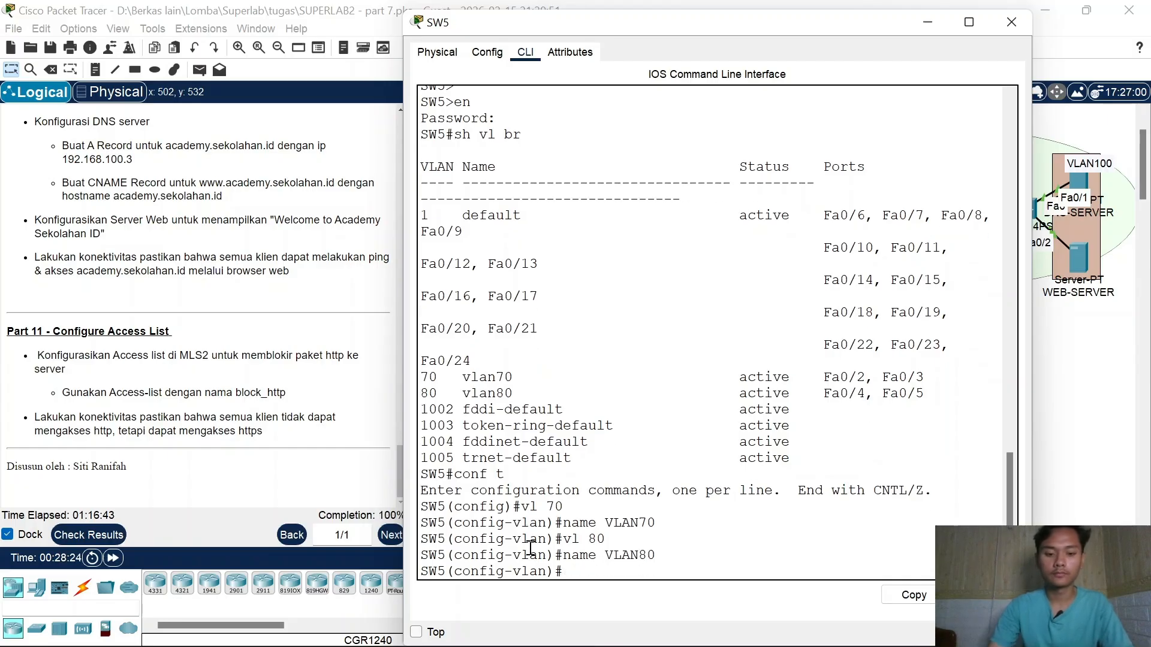
Step: Close SW5's window and scroll the Logical workspace over the finished topology
click(1007, 24)
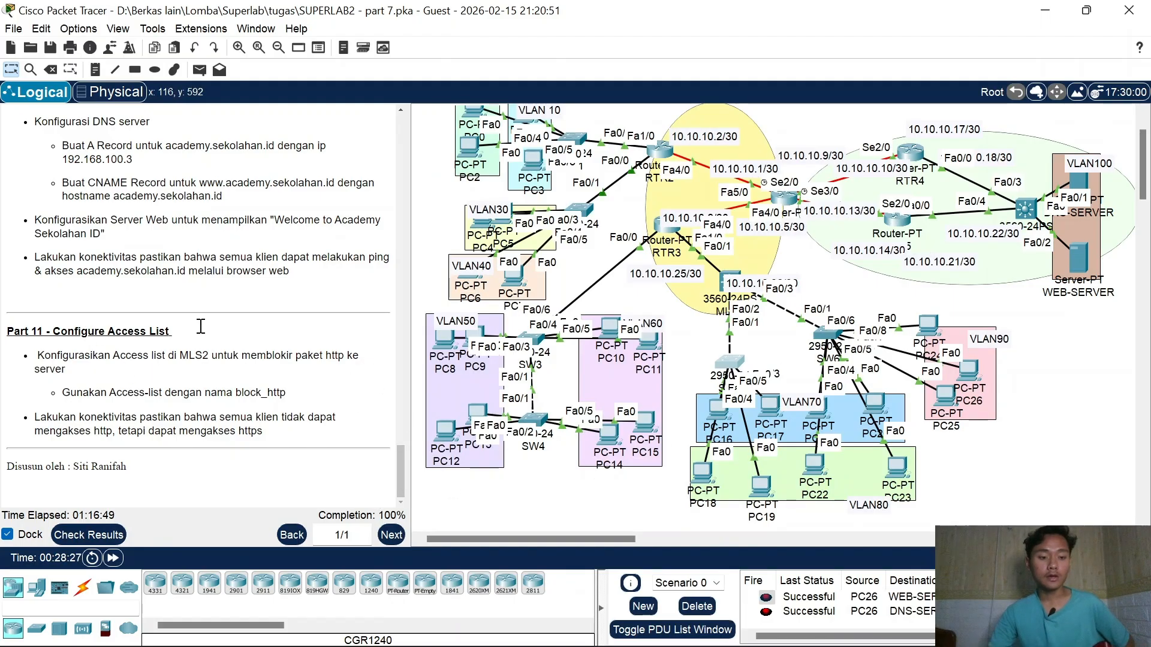
drag(88, 331, 173, 332)
scroll(1071, 395, up, 1)
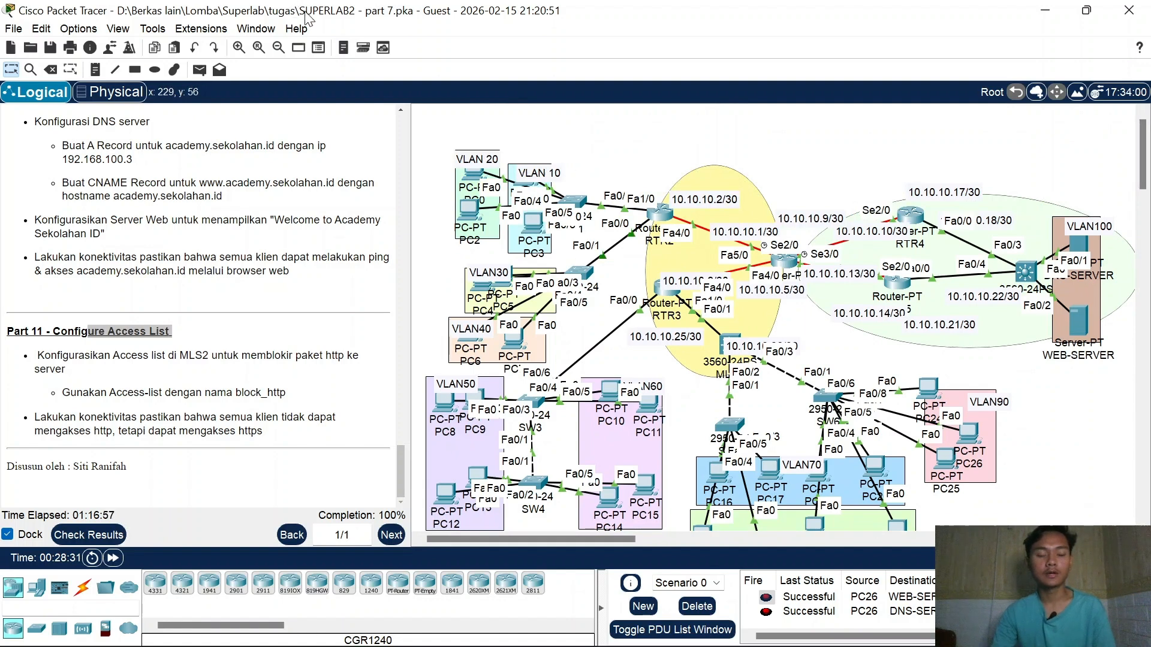
scroll(848, 351, down, 1)
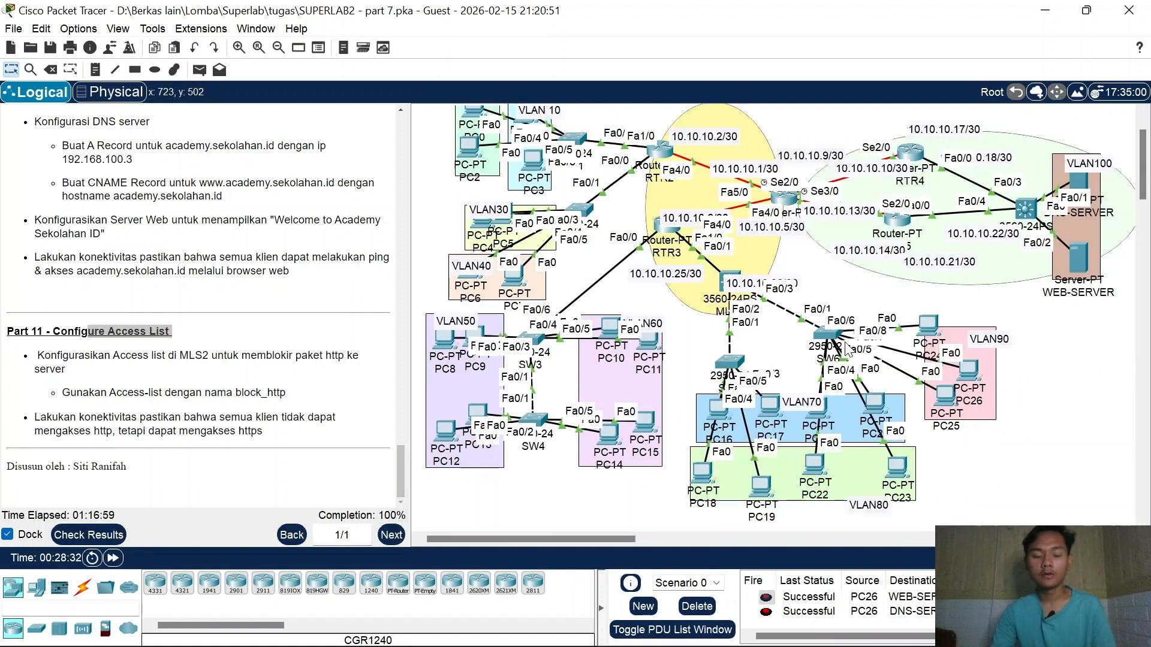